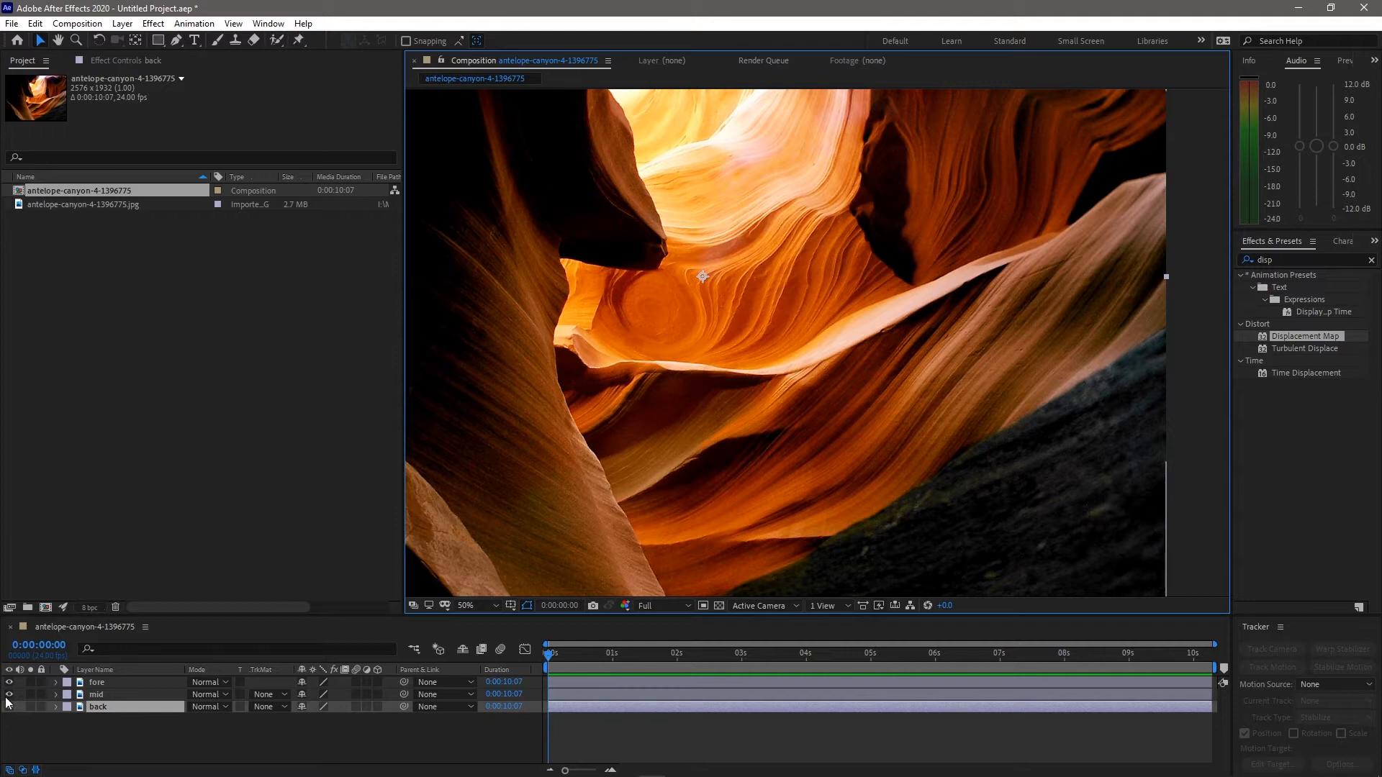
On the fore layer, draw a Pen mask path along the upper edge of the dark slope from the image's bottom edge to its right edge
{"action": "left_click_drag", "start_coordinate": [1032, 438], "coordinate": [940, 405]}
{"action": "left_click", "coordinate": [594, 681]}
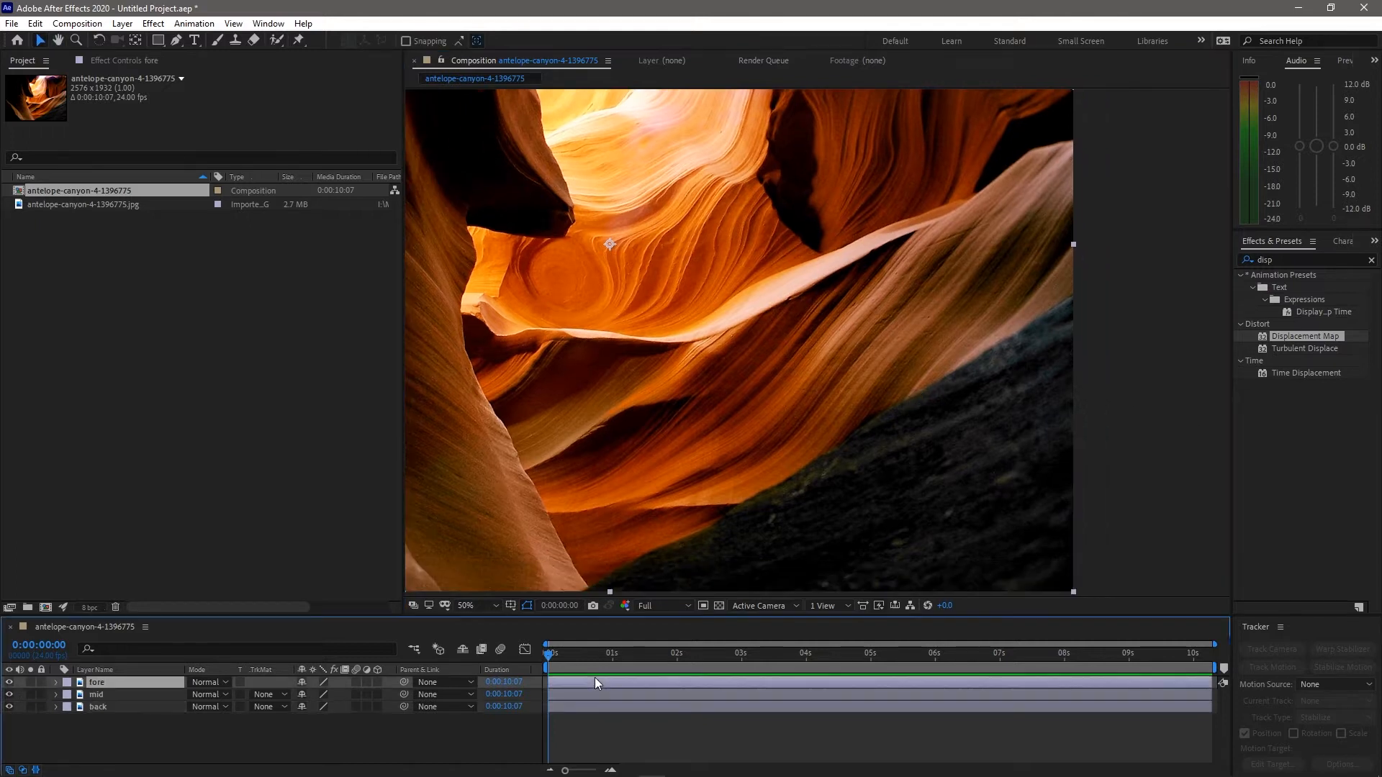
{"action": "key", "text": "g"}
{"action": "left_click_drag", "start_coordinate": [700, 490], "coordinate": [730, 384]}
{"action": "left_click", "coordinate": [613, 490]}
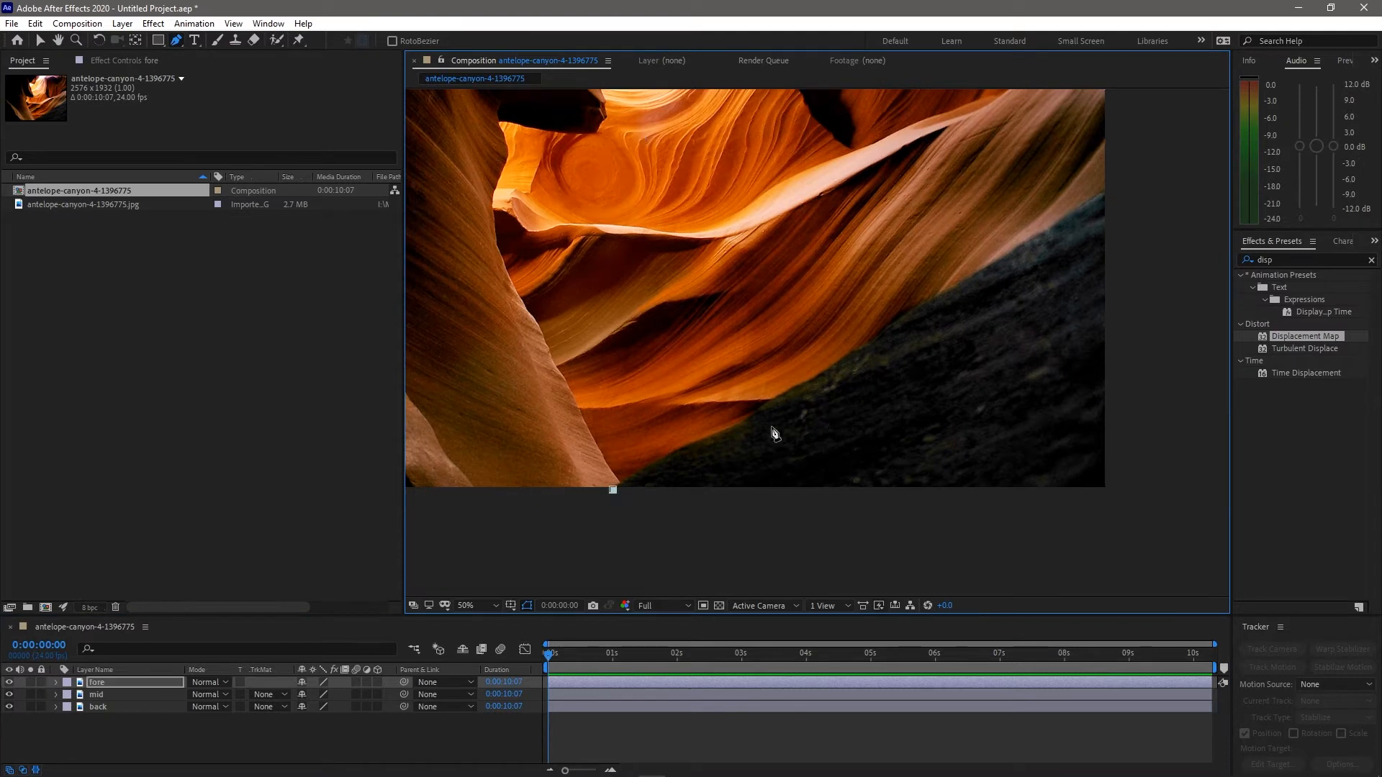
{"action": "left_click_drag", "start_coordinate": [742, 416], "coordinate": [764, 411]}
{"action": "key", "text": "ctrl+z"}
{"action": "scroll", "coordinate": [655, 491], "scroll_direction": "up", "scroll_amount": 2}
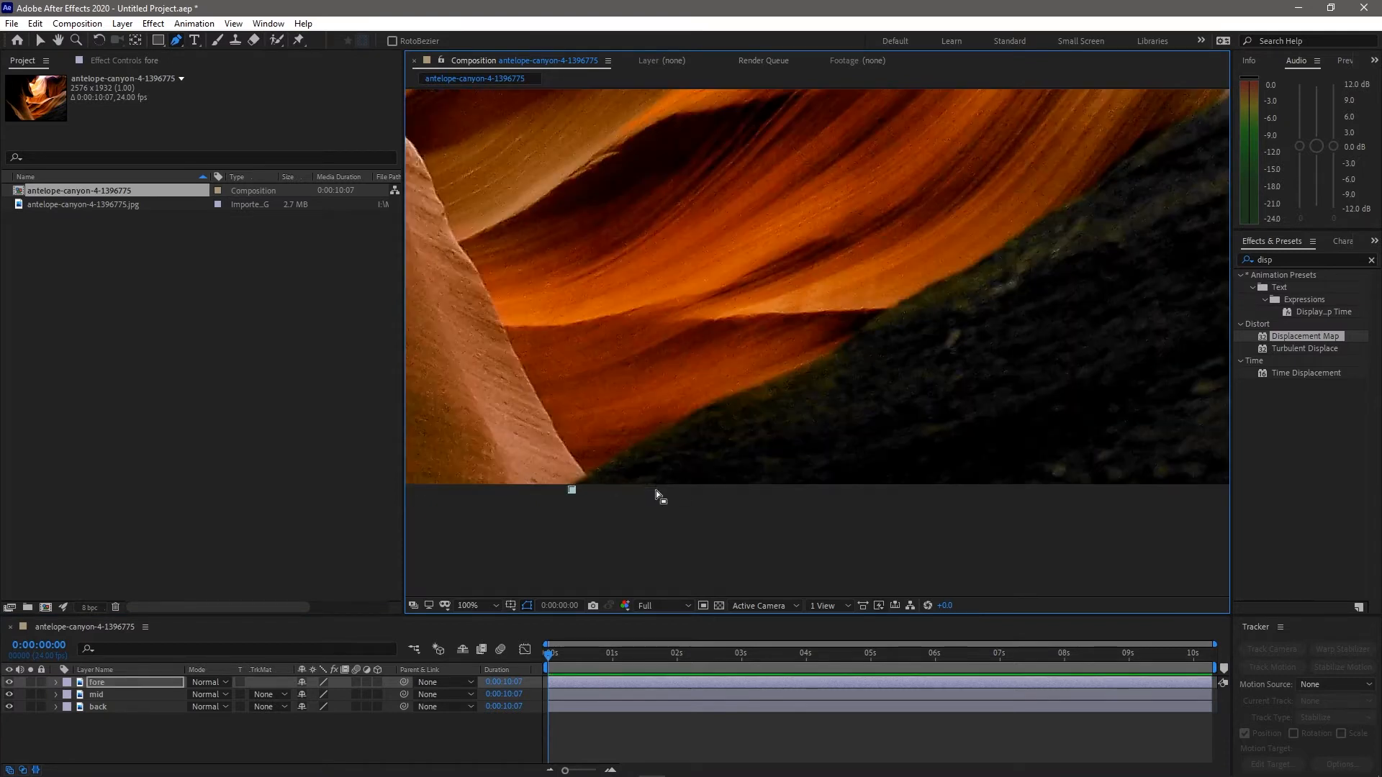
{"action": "left_click_drag", "start_coordinate": [700, 411], "coordinate": [738, 392]}
{"action": "left_click_drag", "start_coordinate": [846, 342], "coordinate": [889, 314]}
{"action": "left_click_drag", "start_coordinate": [1004, 293], "coordinate": [612, 450]}
{"action": "left_click_drag", "start_coordinate": [689, 356], "coordinate": [717, 341]}
{"action": "left_click_drag", "start_coordinate": [790, 287], "coordinate": [822, 266]}
{"action": "left_click_drag", "start_coordinate": [954, 238], "coordinate": [827, 361]}
{"action": "left_click_drag", "start_coordinate": [857, 292], "coordinate": [889, 276]}
{"action": "left_click_drag", "start_coordinate": [972, 219], "coordinate": [996, 204]}
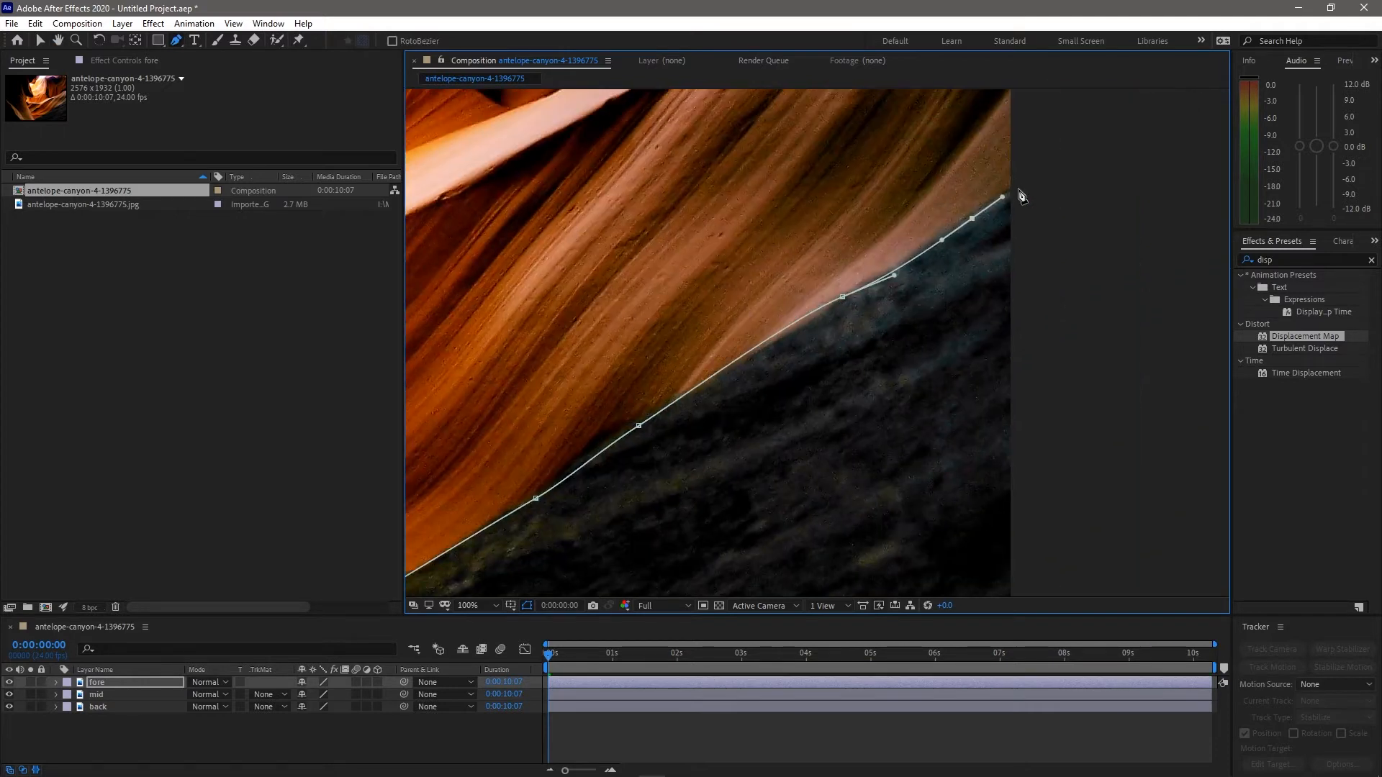
Close the fore layer's mask by routing the path outside the image around its lower-right corner
{"action": "left_click", "coordinate": [1049, 170]}
{"action": "left_click_drag", "start_coordinate": [943, 547], "coordinate": [952, 162]}
{"action": "left_click", "coordinate": [1066, 384]}
{"action": "left_click_drag", "start_coordinate": [461, 339], "coordinate": [1023, 438]}
{"action": "left_click", "coordinate": [625, 489]}
On the mid layer, trace a Pen mask path up the edge of the left rock wall from the bottom to the top of the image
{"action": "left_click", "coordinate": [136, 696]}
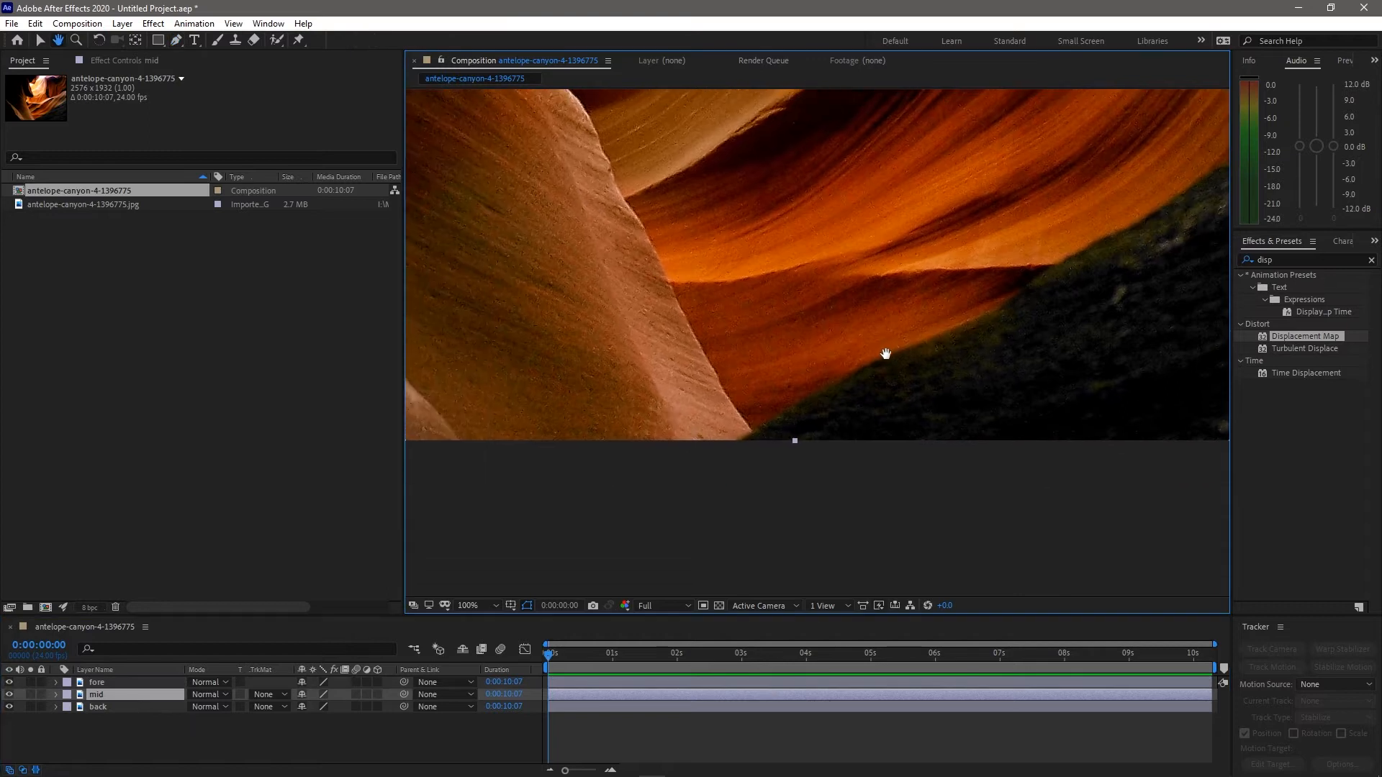
{"action": "left_click_drag", "start_coordinate": [740, 398], "coordinate": [710, 353]}
{"action": "left_click_drag", "start_coordinate": [691, 271], "coordinate": [853, 442]}
{"action": "left_click_drag", "start_coordinate": [835, 500], "coordinate": [829, 406]}
{"action": "left_click_drag", "start_coordinate": [840, 372], "coordinate": [849, 352]}
{"action": "left_click_drag", "start_coordinate": [862, 317], "coordinate": [860, 299]}
{"action": "left_click_drag", "start_coordinate": [844, 260], "coordinate": [839, 256]}
{"action": "left_click_drag", "start_coordinate": [891, 268], "coordinate": [910, 270]}
{"action": "left_click_drag", "start_coordinate": [1055, 248], "coordinate": [920, 448]}
{"action": "left_click_drag", "start_coordinate": [860, 288], "coordinate": [850, 255]}
{"action": "left_click_drag", "start_coordinate": [845, 230], "coordinate": [871, 377]}
{"action": "left_click_drag", "start_coordinate": [871, 347], "coordinate": [857, 324]}
{"action": "left_click", "coordinate": [826, 286]}
{"action": "left_click_drag", "start_coordinate": [824, 247], "coordinate": [824, 230]}
{"action": "left_click", "coordinate": [825, 214]}
{"action": "left_click_drag", "start_coordinate": [868, 225], "coordinate": [927, 232]}
{"action": "left_click", "coordinate": [828, 341]}
{"action": "left_click_drag", "start_coordinate": [963, 164], "coordinate": [893, 567]}
Close the mid layer's mask by routing the path outside the image around its upper-left and lower-left corners
{"action": "left_click", "coordinate": [891, 302]}
{"action": "scroll", "coordinate": [900, 288], "scroll_direction": "down", "scroll_amount": 3}
{"action": "left_click", "coordinate": [601, 323]}
{"action": "left_click", "coordinate": [842, 312]}
{"action": "left_click_drag", "start_coordinate": [821, 399], "coordinate": [827, 364]}
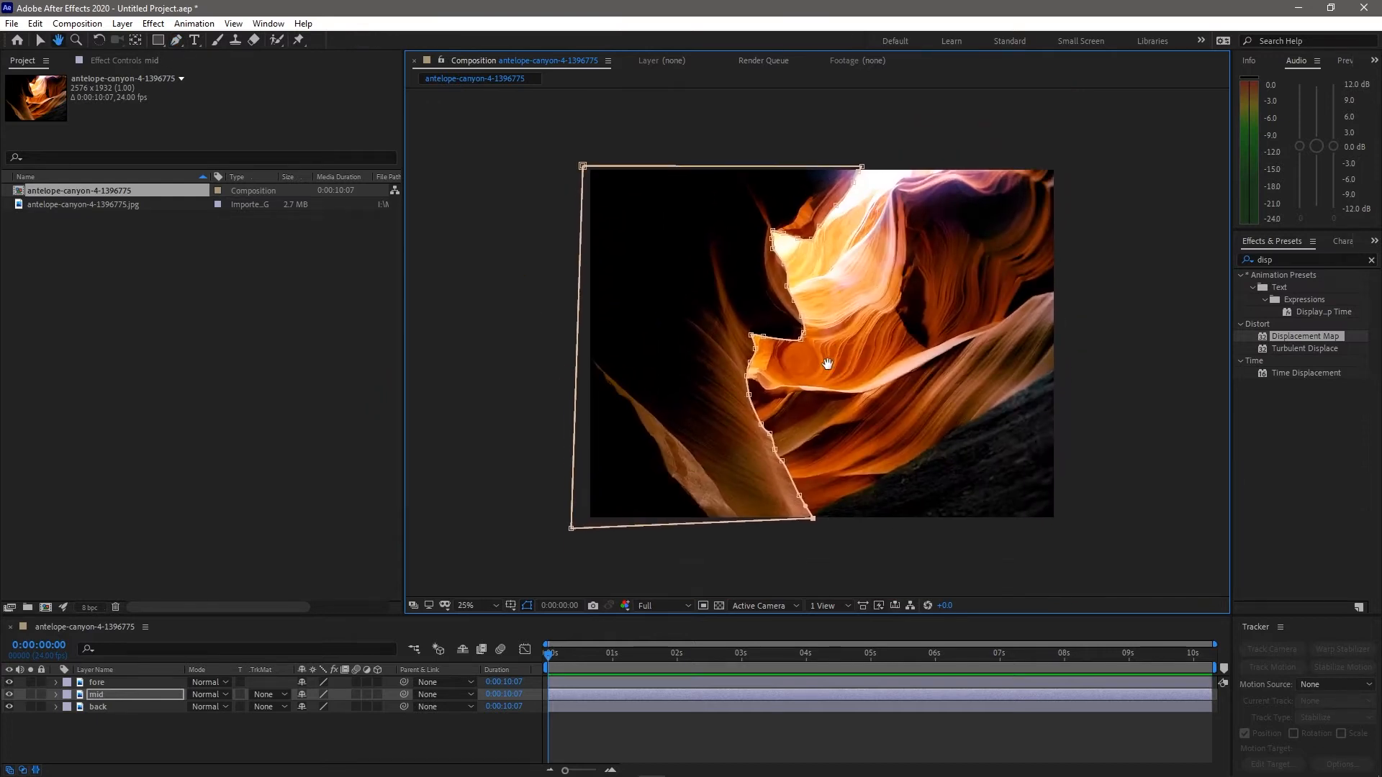
Toggle the visibility of the back and mid layers off and on to check the masked cutouts
{"action": "left_click", "coordinate": [172, 725]}
{"action": "left_click", "coordinate": [9, 707]}
{"action": "left_click", "coordinate": [10, 695]}
{"action": "left_click", "coordinate": [9, 695]}
{"action": "left_click", "coordinate": [9, 707]}
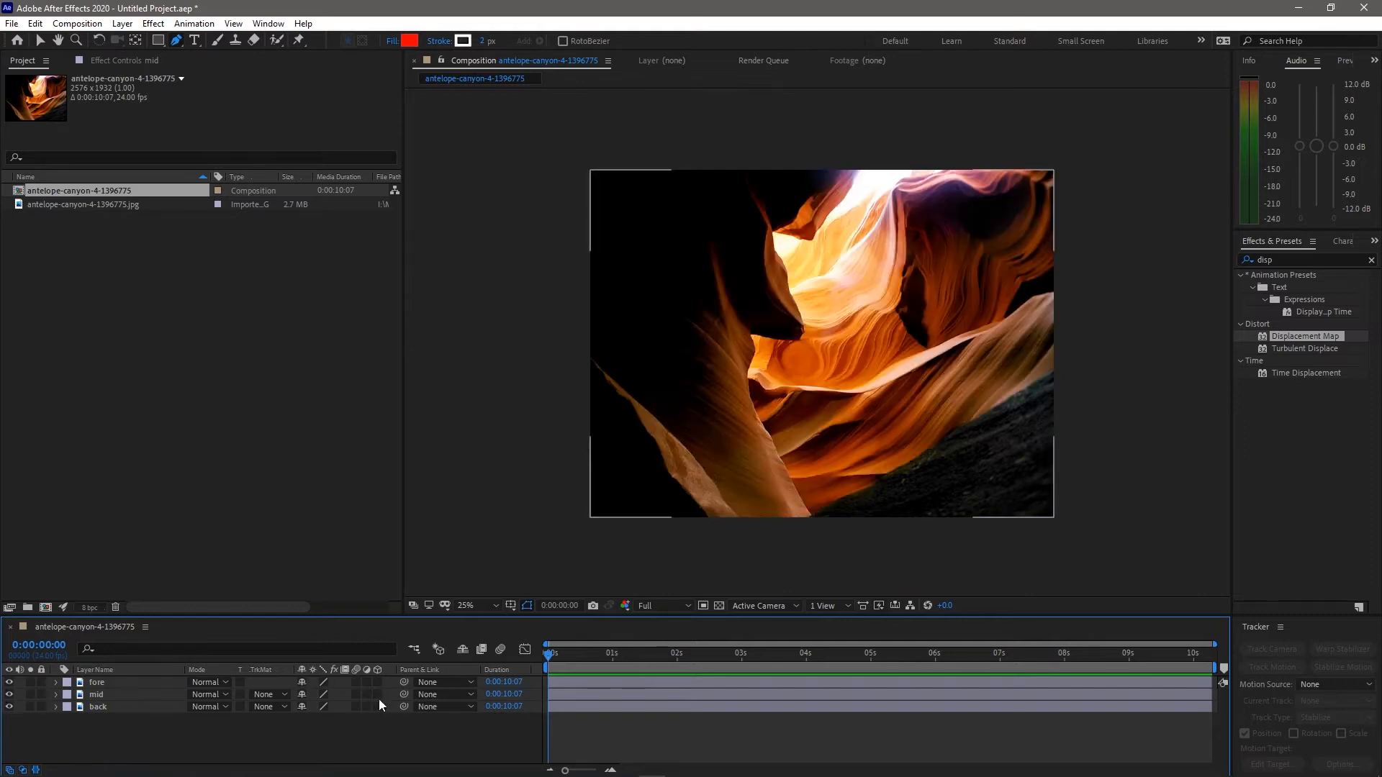
Create a new solid layer above the fore, mid and back layers, accepting the offered settings
{"action": "right_click", "coordinate": [321, 746]}
{"action": "mouse_move", "coordinate": [433, 586]}
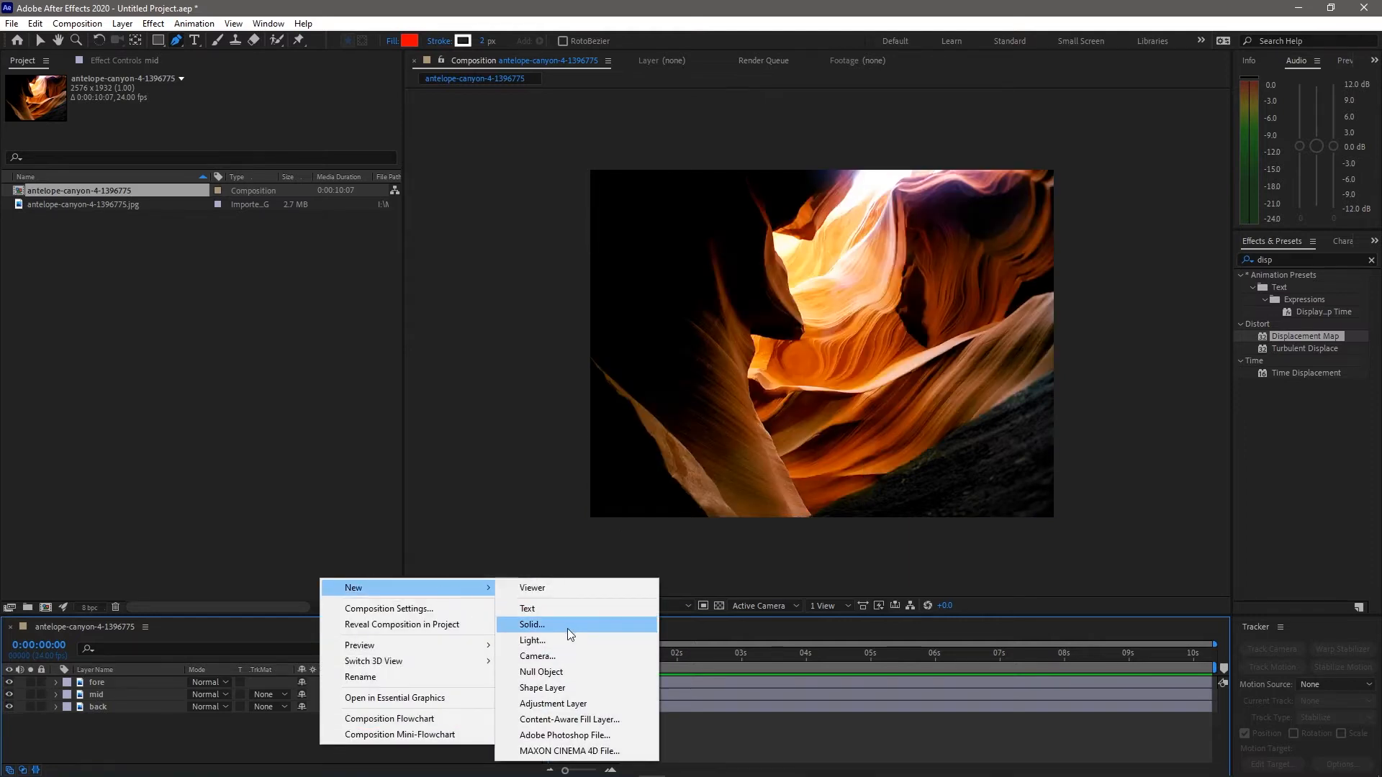
{"action": "left_click", "coordinate": [567, 628]}
{"action": "left_click", "coordinate": [1202, 471]}
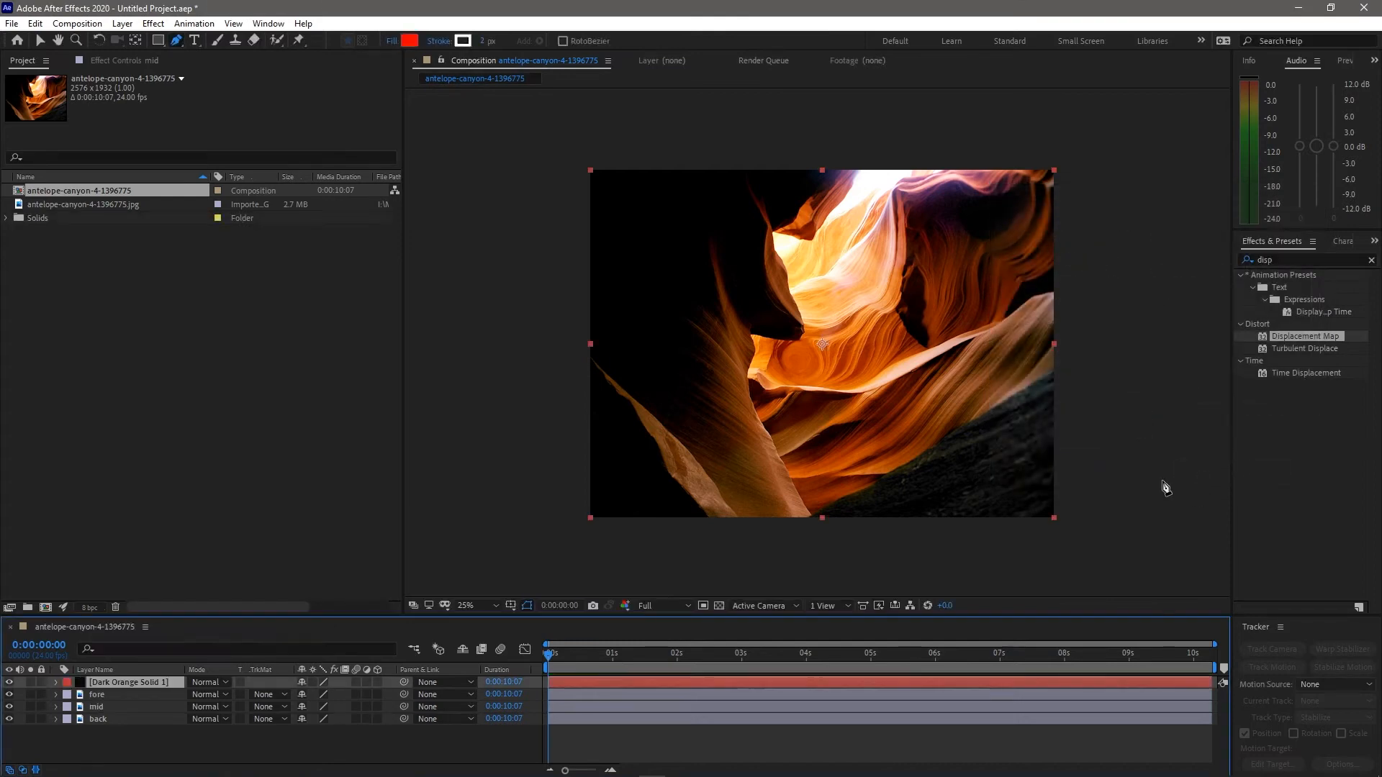
Find the Fractal Noise effect, apply it to the new solid and re-enable preview refreshing
{"action": "left_click", "coordinate": [1280, 259]}
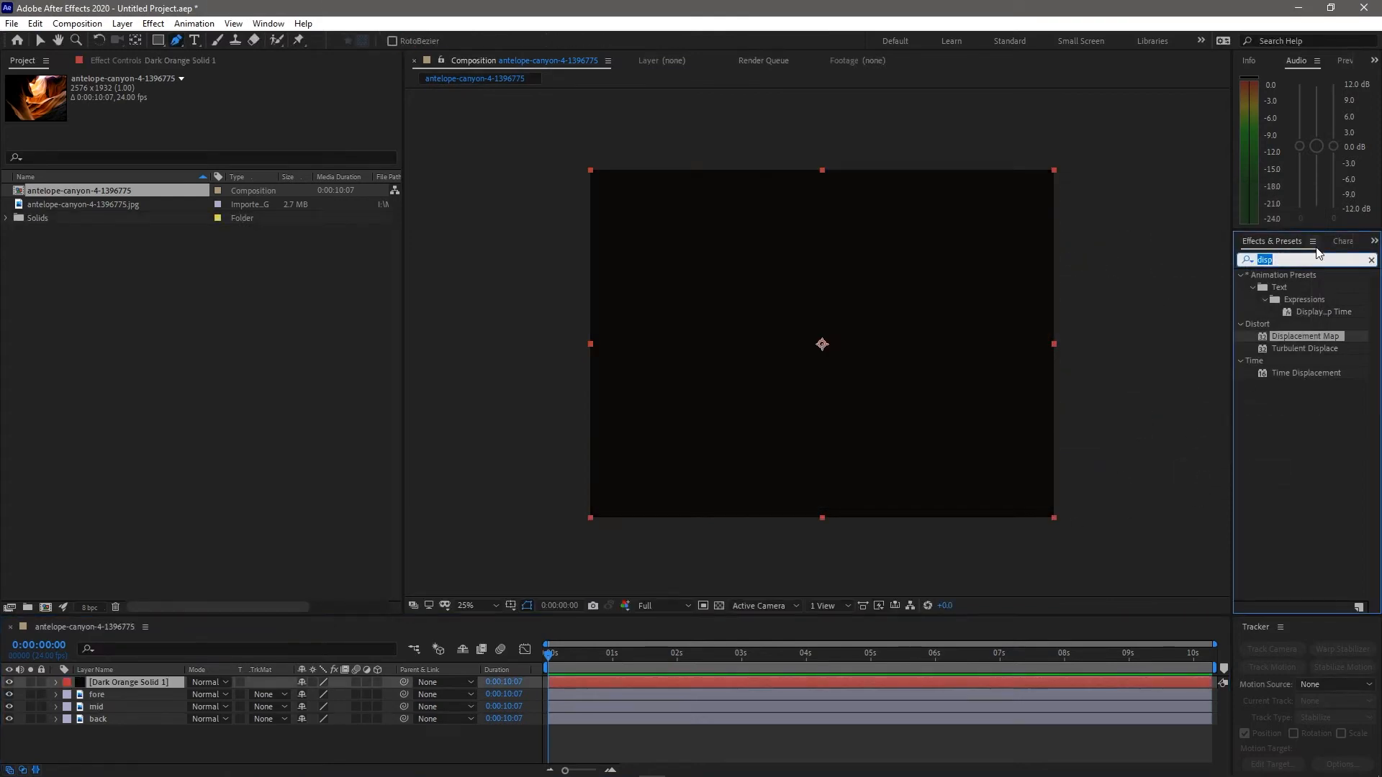
{"action": "type", "text": "fr"}
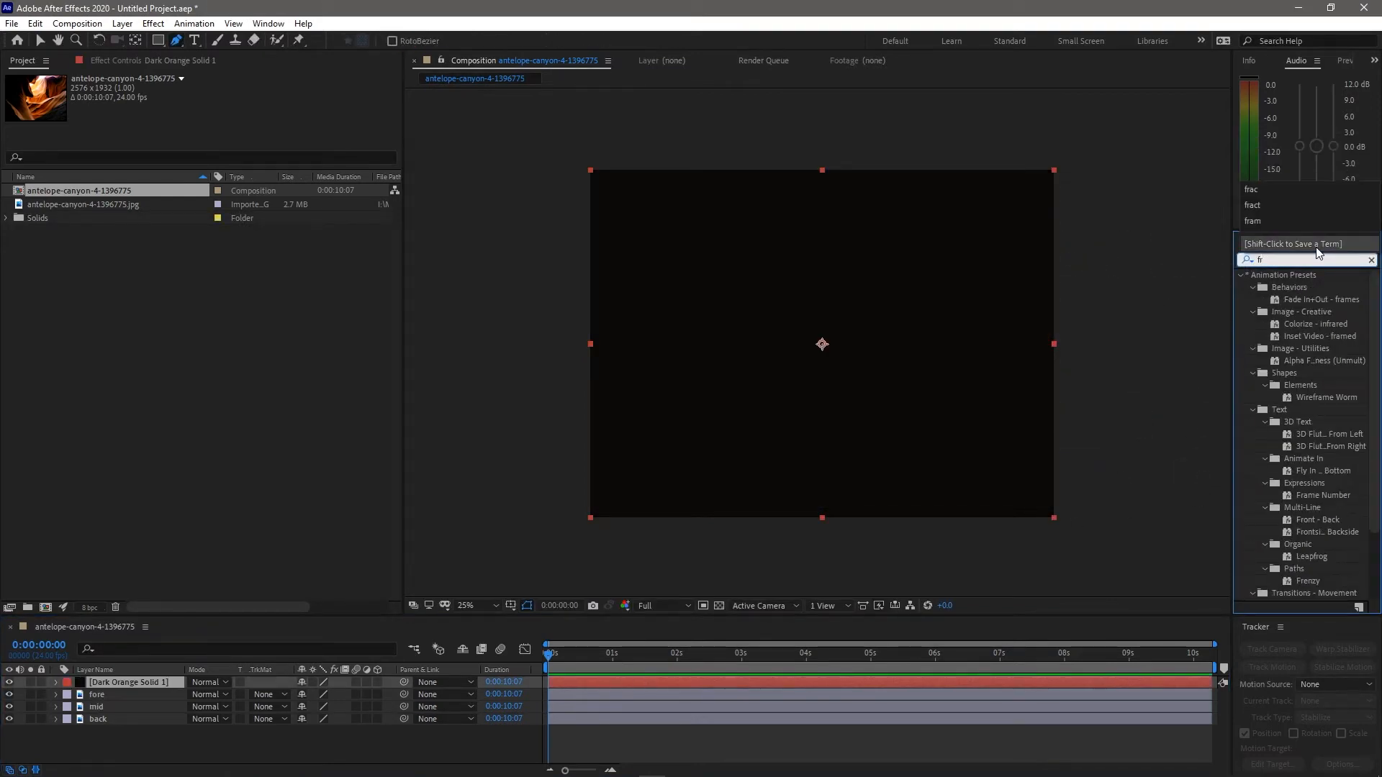
{"action": "type", "text": "a"}
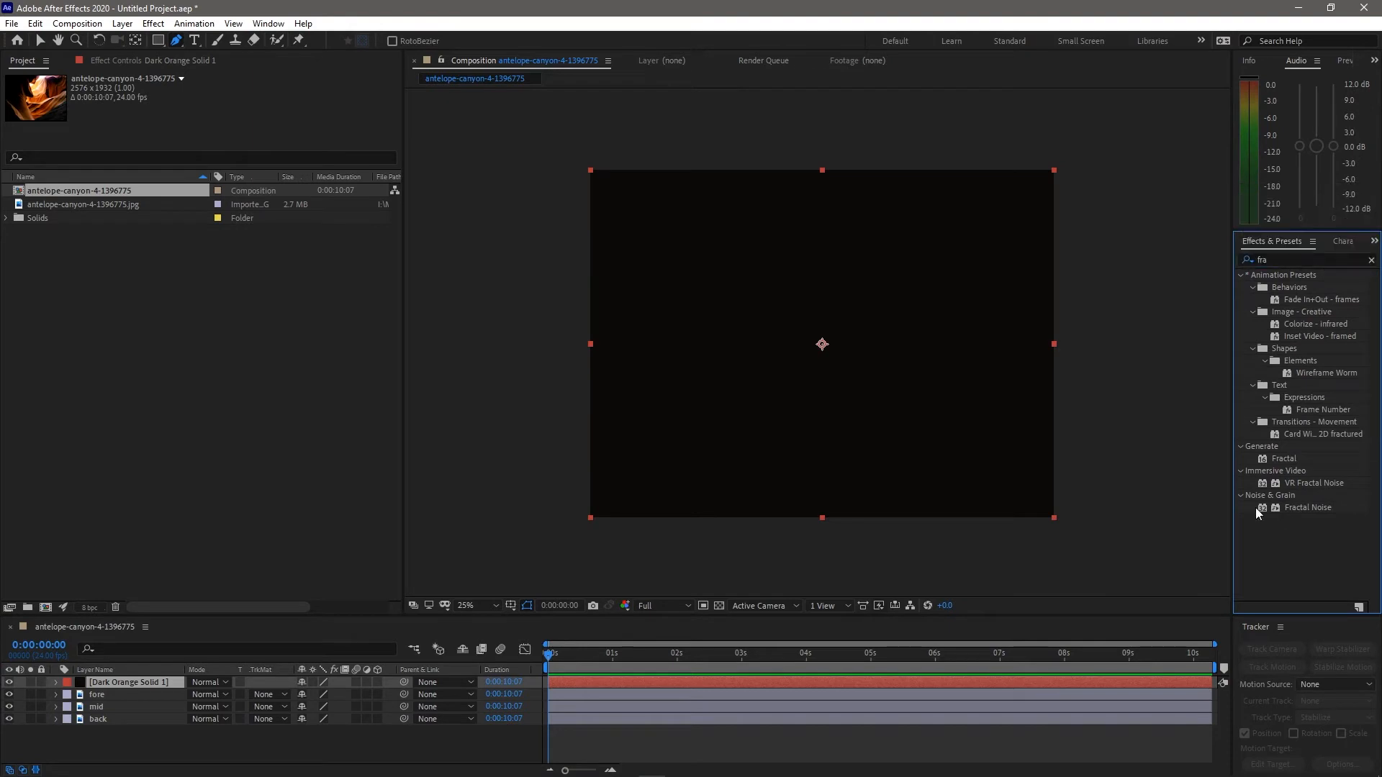
{"action": "double_click", "coordinate": [1284, 504]}
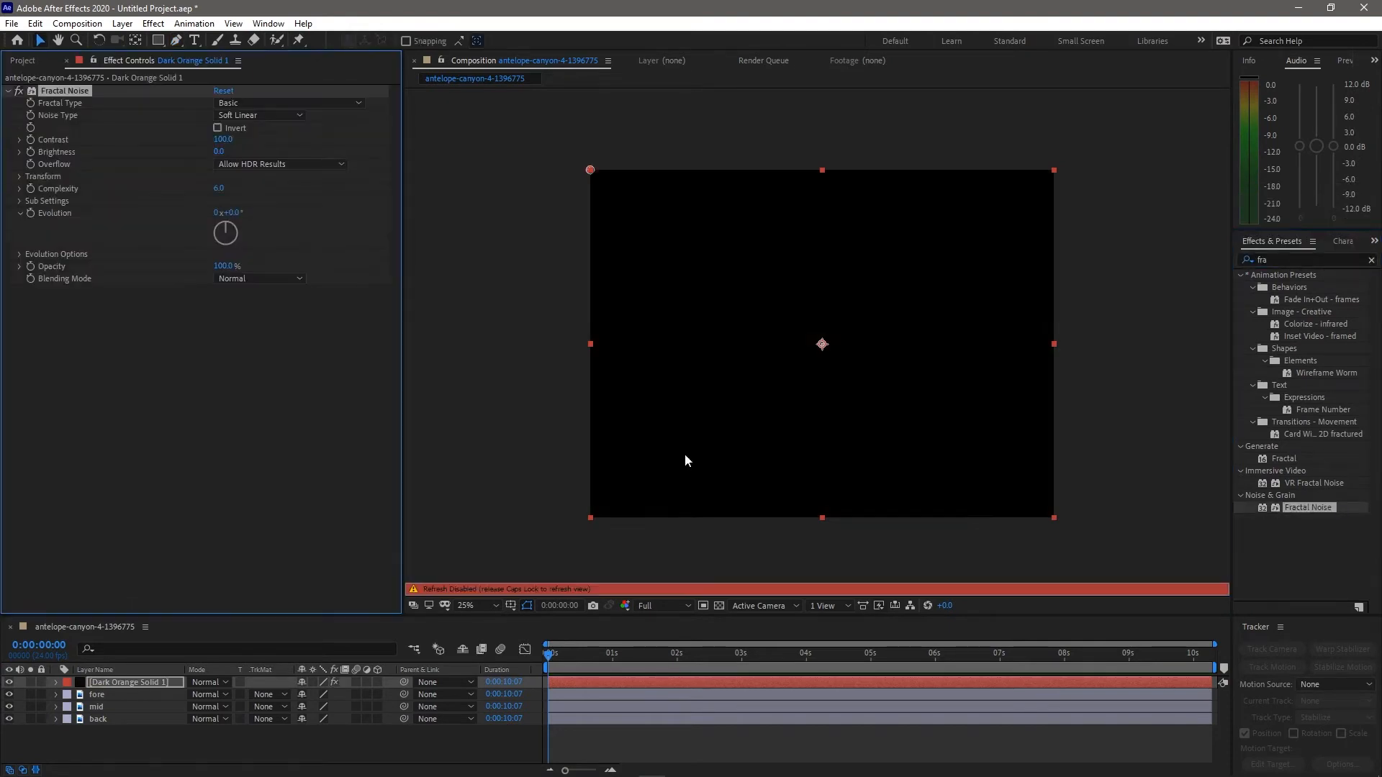
{"action": "key", "text": "Caps_Lock"}
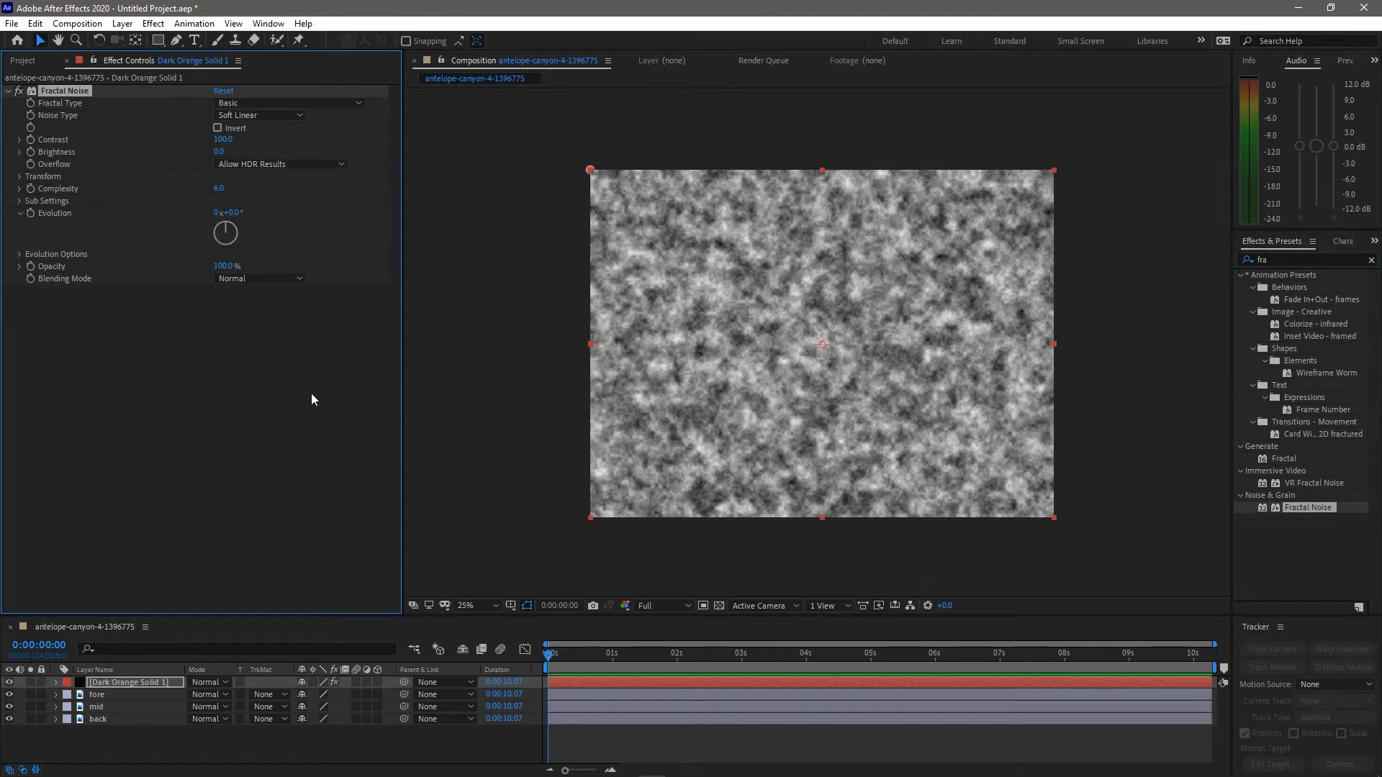
Configure the Fractal Noise with fractal type Rocky, noise type Block and an evolution of 0x+326°
{"action": "left_click", "coordinate": [278, 103]}
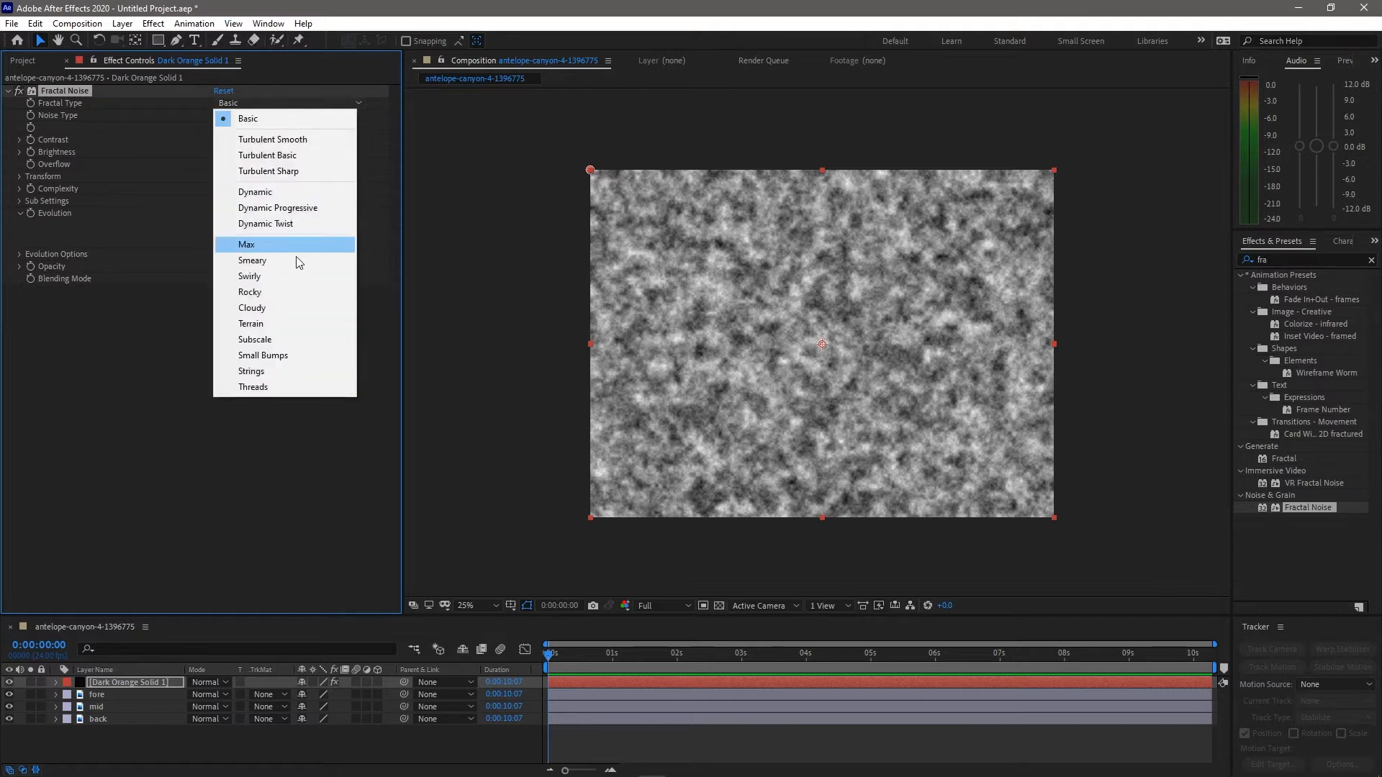
{"action": "left_click", "coordinate": [275, 293]}
{"action": "left_click", "coordinate": [259, 115]}
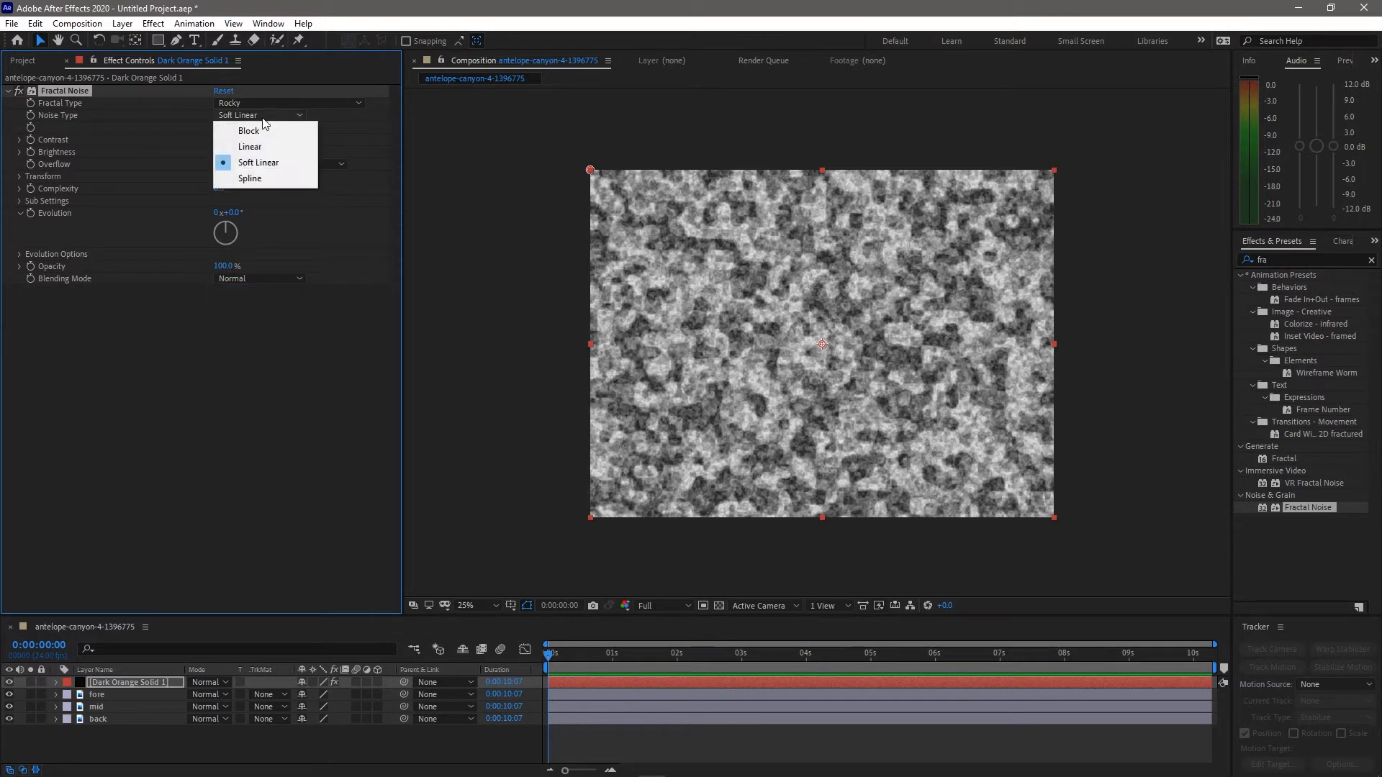
{"action": "left_click", "coordinate": [270, 132]}
{"action": "key", "text": "slash"}
{"action": "left_click_drag", "start_coordinate": [230, 232], "coordinate": [11, 194]}
Turn off uniform scaling in the noise's transform and set its scale width to 600 and scale height to 20
{"action": "left_click", "coordinate": [19, 176]}
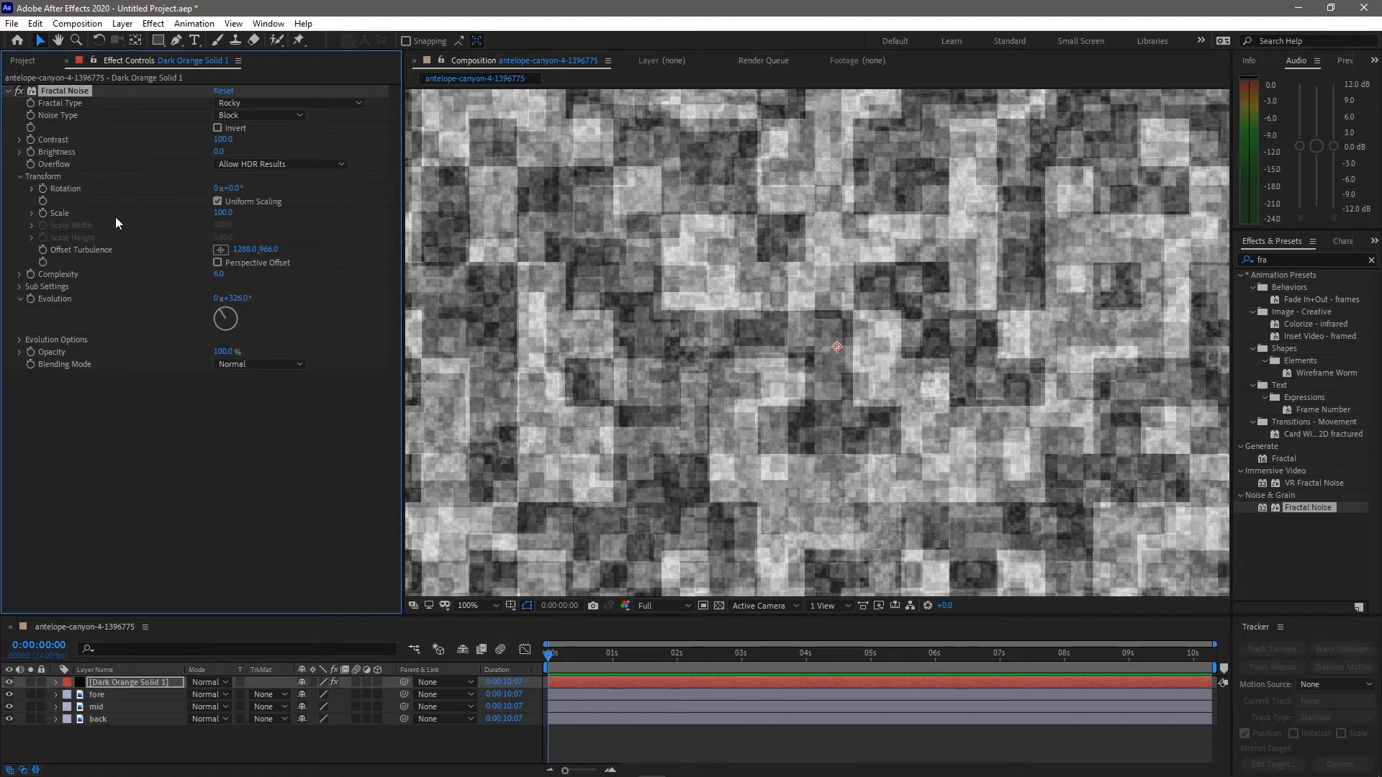
{"action": "left_click", "coordinate": [31, 213]}
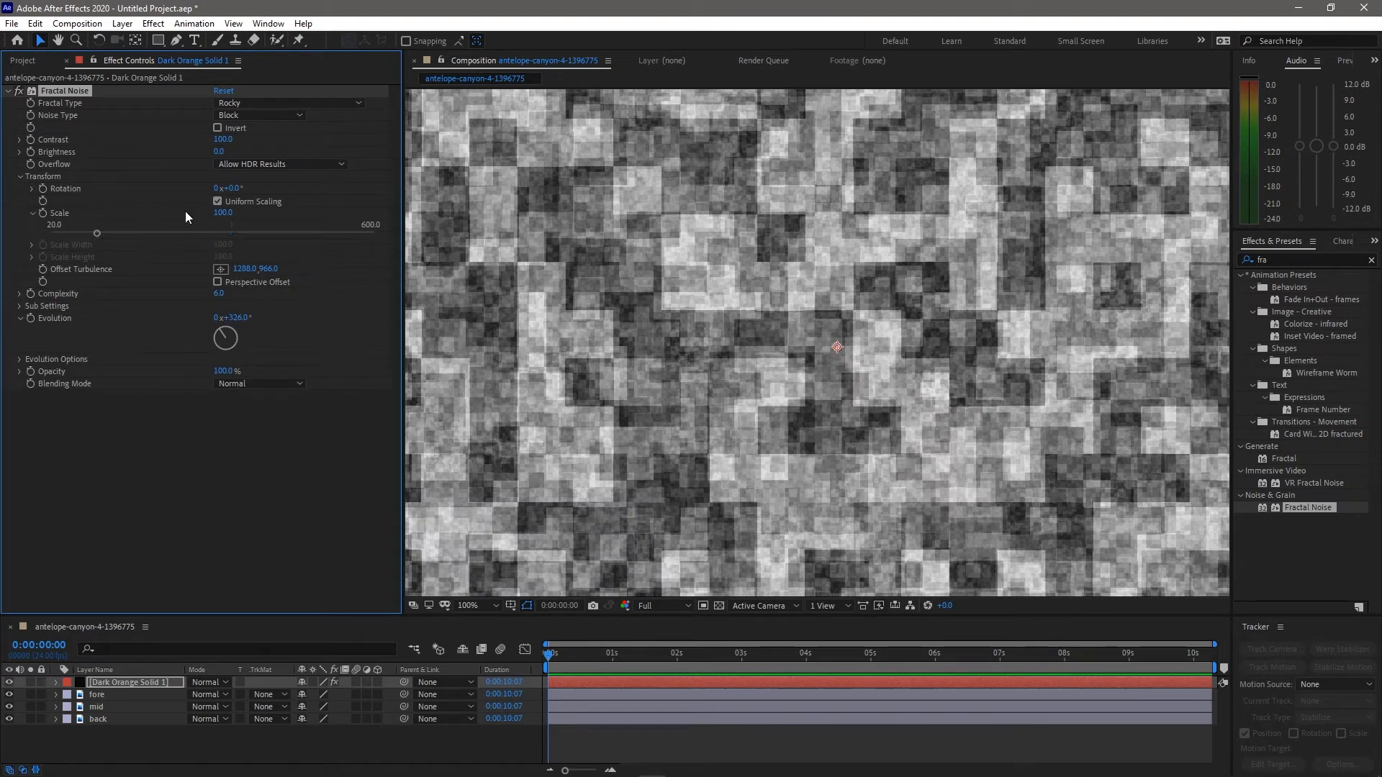
{"action": "left_click", "coordinate": [217, 201]}
{"action": "left_click_drag", "start_coordinate": [115, 240], "coordinate": [382, 242]}
{"action": "left_click_drag", "start_coordinate": [101, 278], "coordinate": [28, 274]}
{"action": "scroll", "coordinate": [805, 409], "scroll_direction": "down", "scroll_amount": 4}
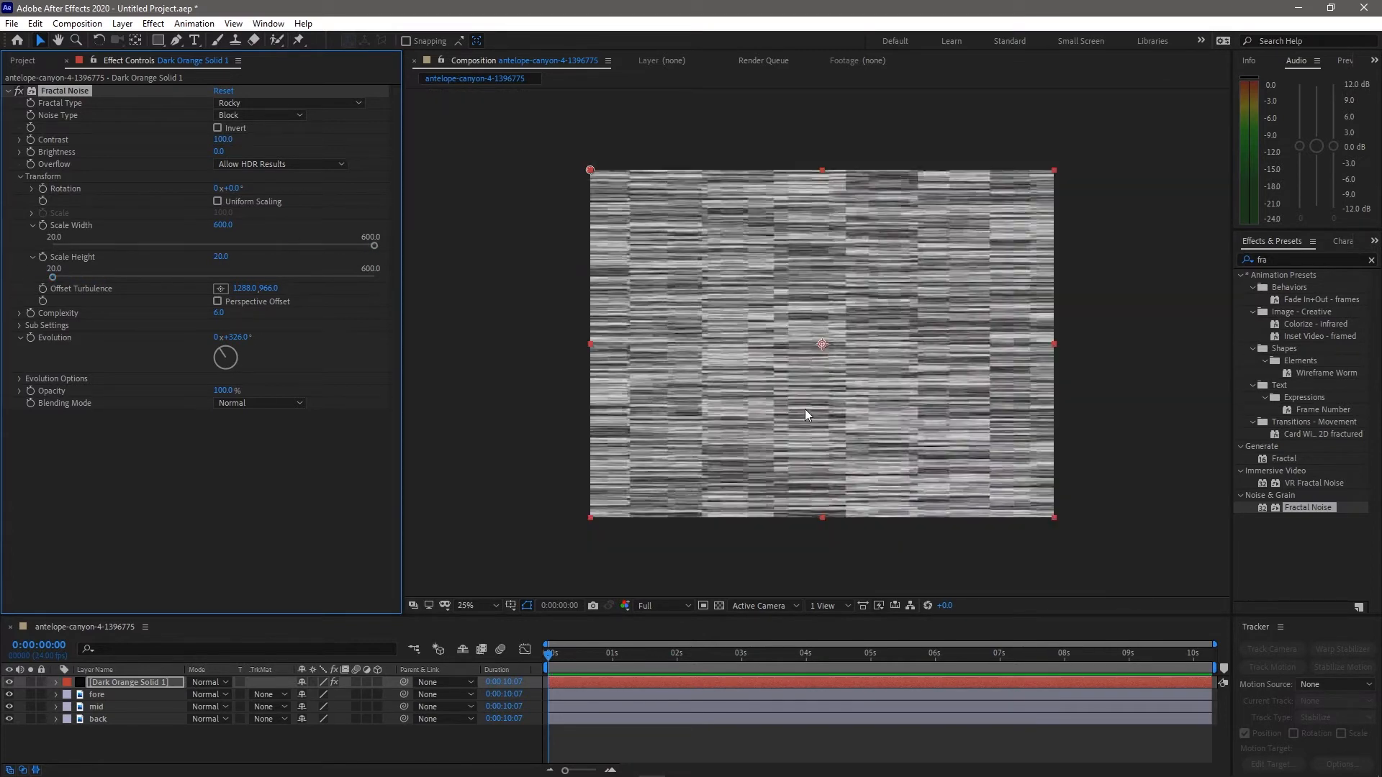
Check the composition's width and height in its settings
{"action": "key", "text": "ctrl+k"}
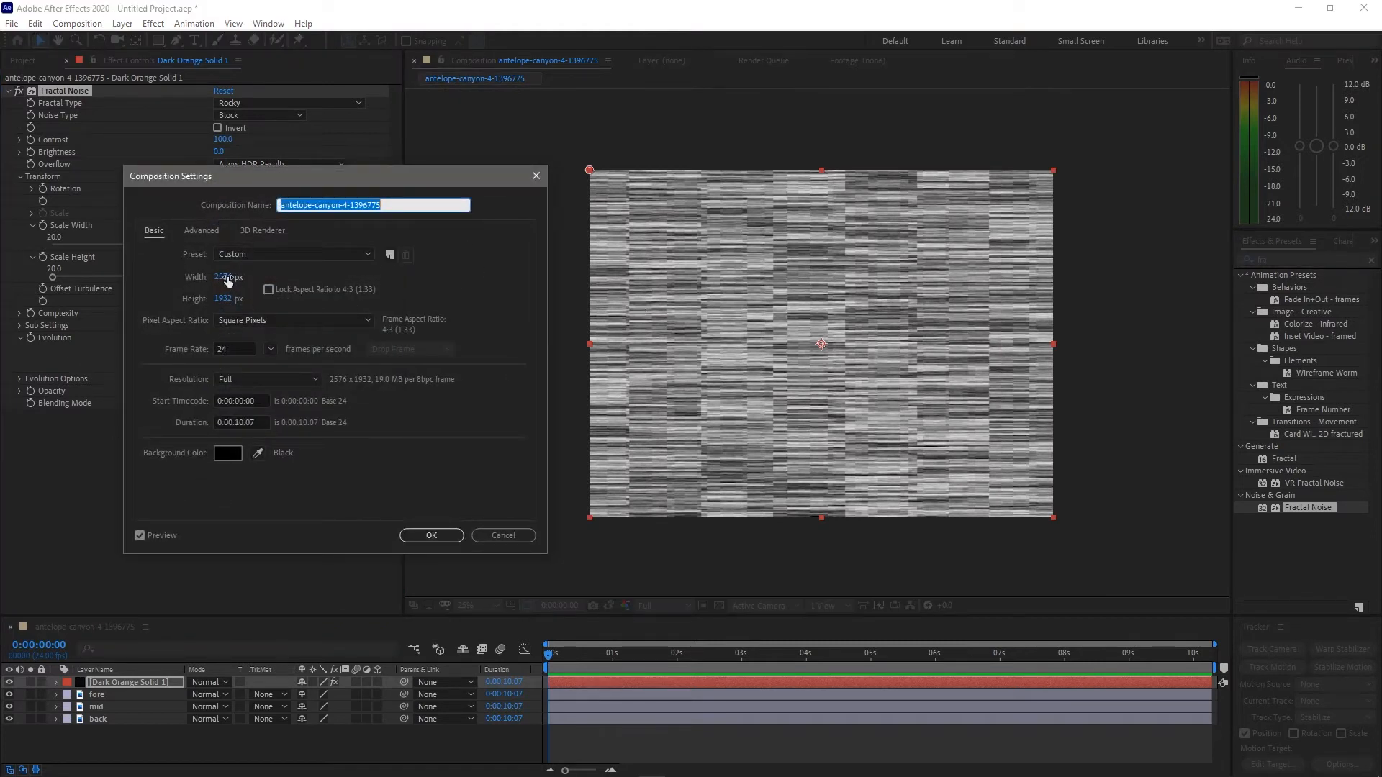
{"action": "left_click", "coordinate": [431, 536]}
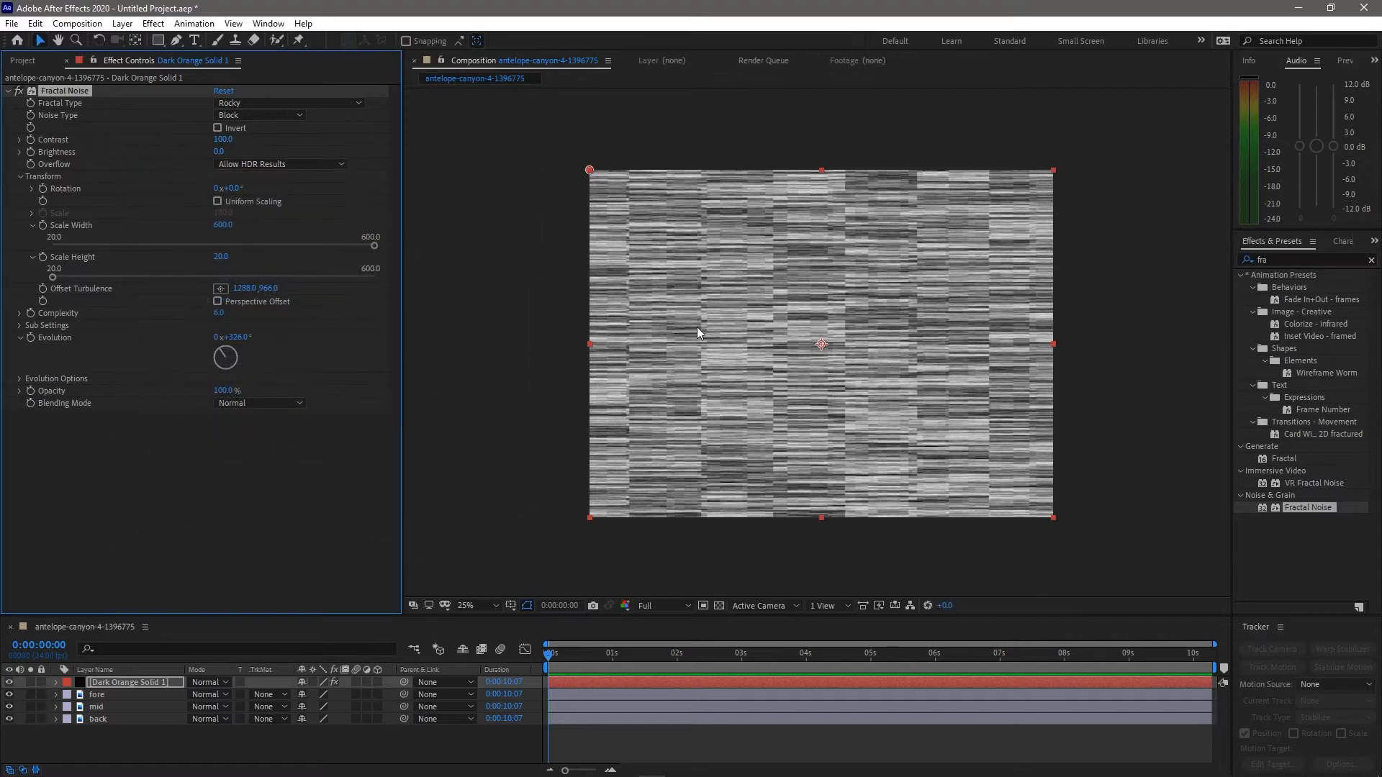
Reduce the Fractal Noise scale height to 5.0 and inspect the thinner lines across the frame
{"action": "scroll", "coordinate": [698, 321], "scroll_direction": "up", "scroll_amount": 2}
{"action": "scroll", "coordinate": [698, 321], "scroll_direction": "up", "scroll_amount": 2}
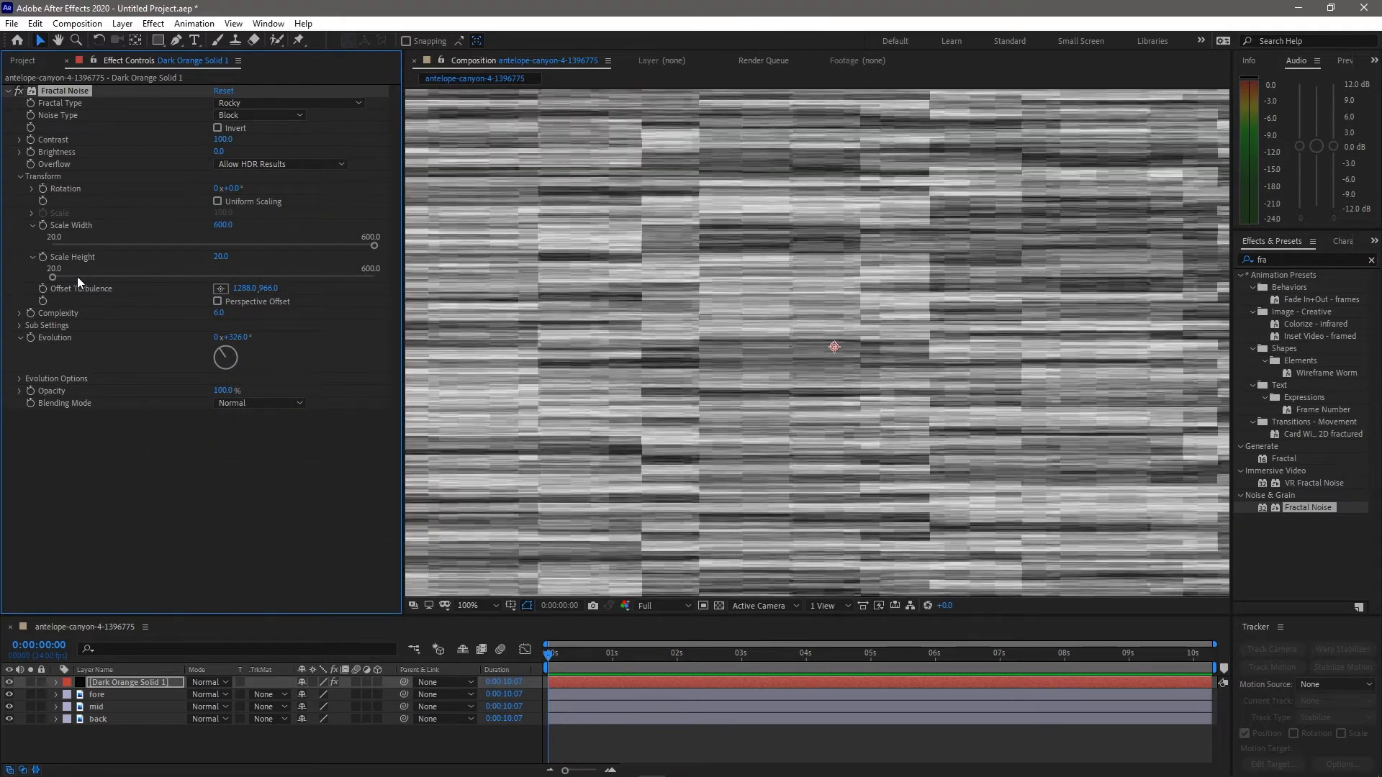
{"action": "left_click_drag", "start_coordinate": [214, 260], "coordinate": [201, 256]}
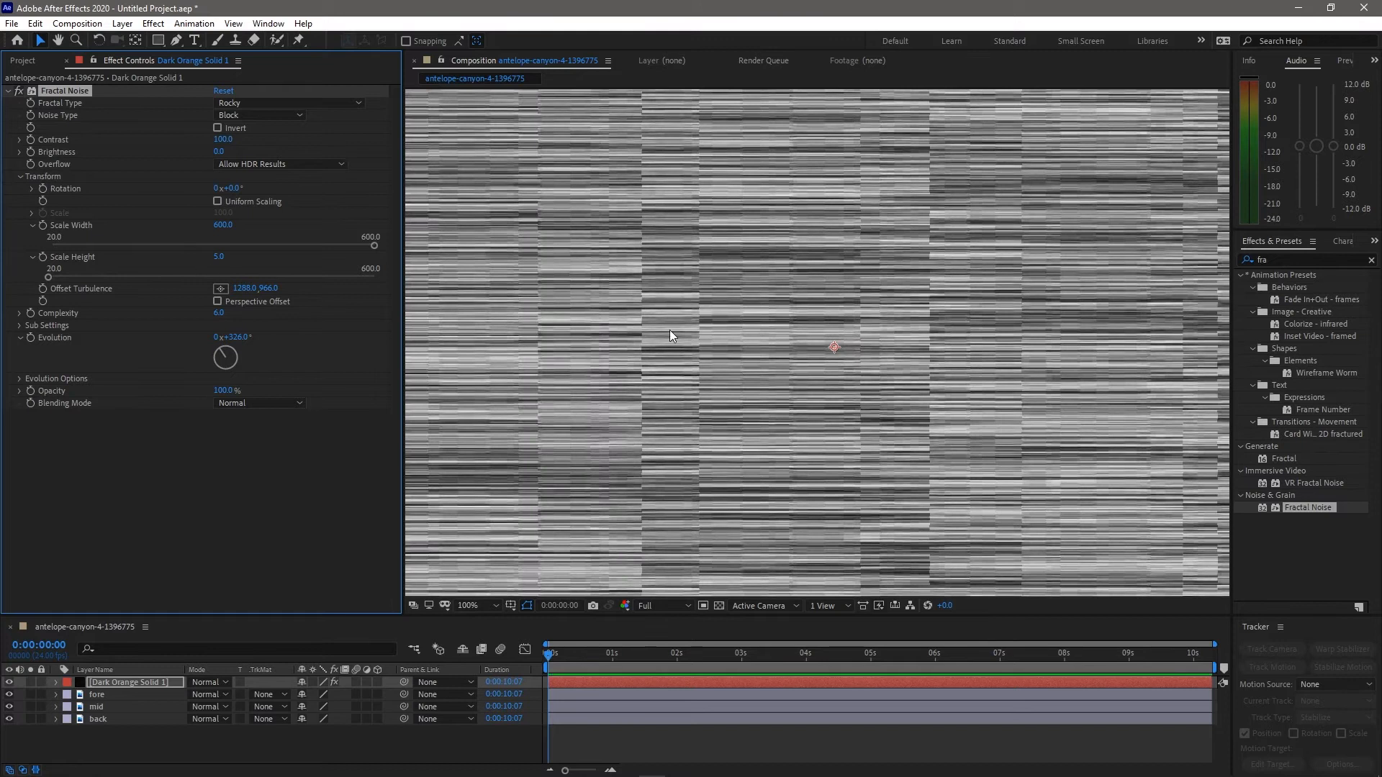
{"action": "scroll", "coordinate": [698, 352], "scroll_direction": "down", "scroll_amount": 4}
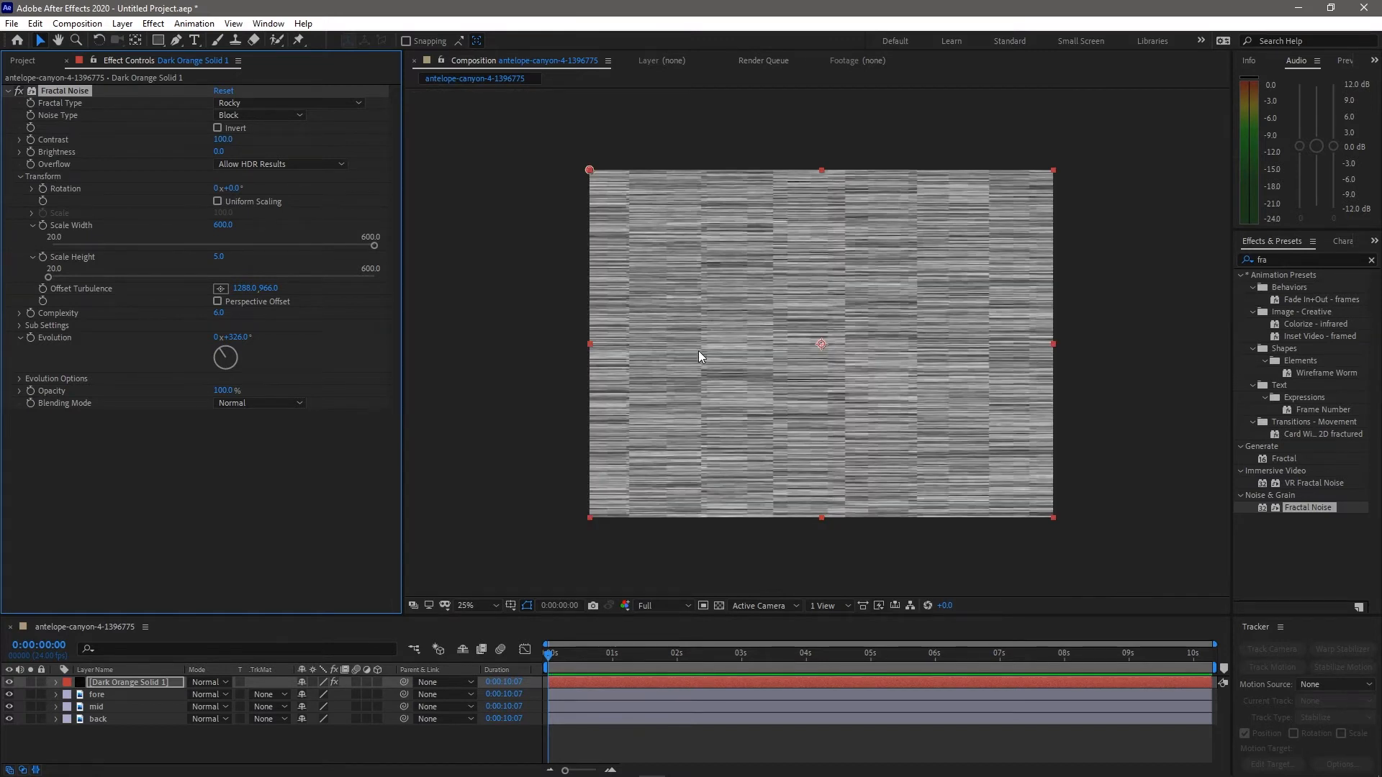
{"action": "scroll", "coordinate": [698, 351], "scroll_direction": "up", "scroll_amount": 2}
{"action": "scroll", "coordinate": [698, 351], "scroll_direction": "up", "scroll_amount": 1}
{"action": "scroll", "coordinate": [698, 351], "scroll_direction": "down", "scroll_amount": 3}
{"action": "left_click_drag", "start_coordinate": [694, 344], "coordinate": [687, 349]}
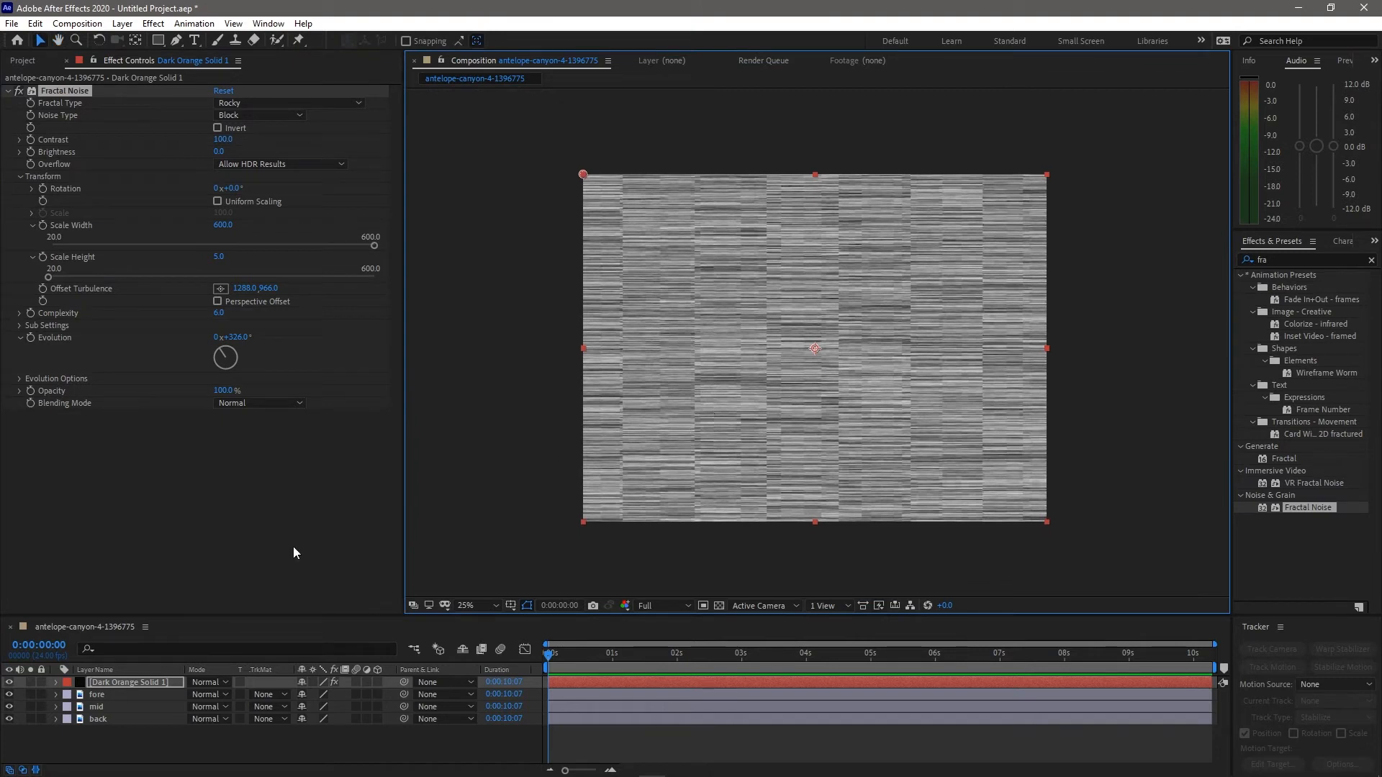
Collapse the Fractal Noise settings and list the timeline layers by source name with nothing selected
{"action": "left_click", "coordinate": [8, 92]}
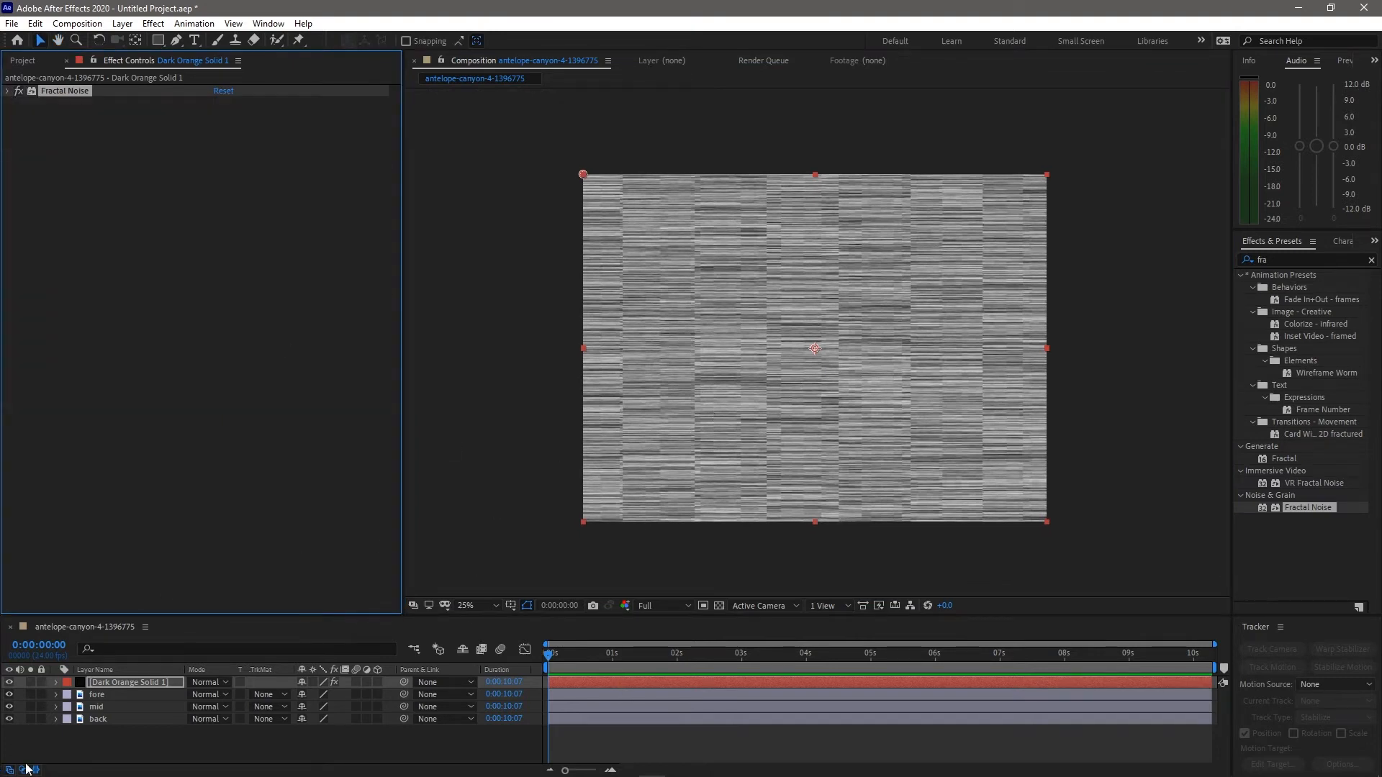
{"action": "left_click", "coordinate": [260, 760]}
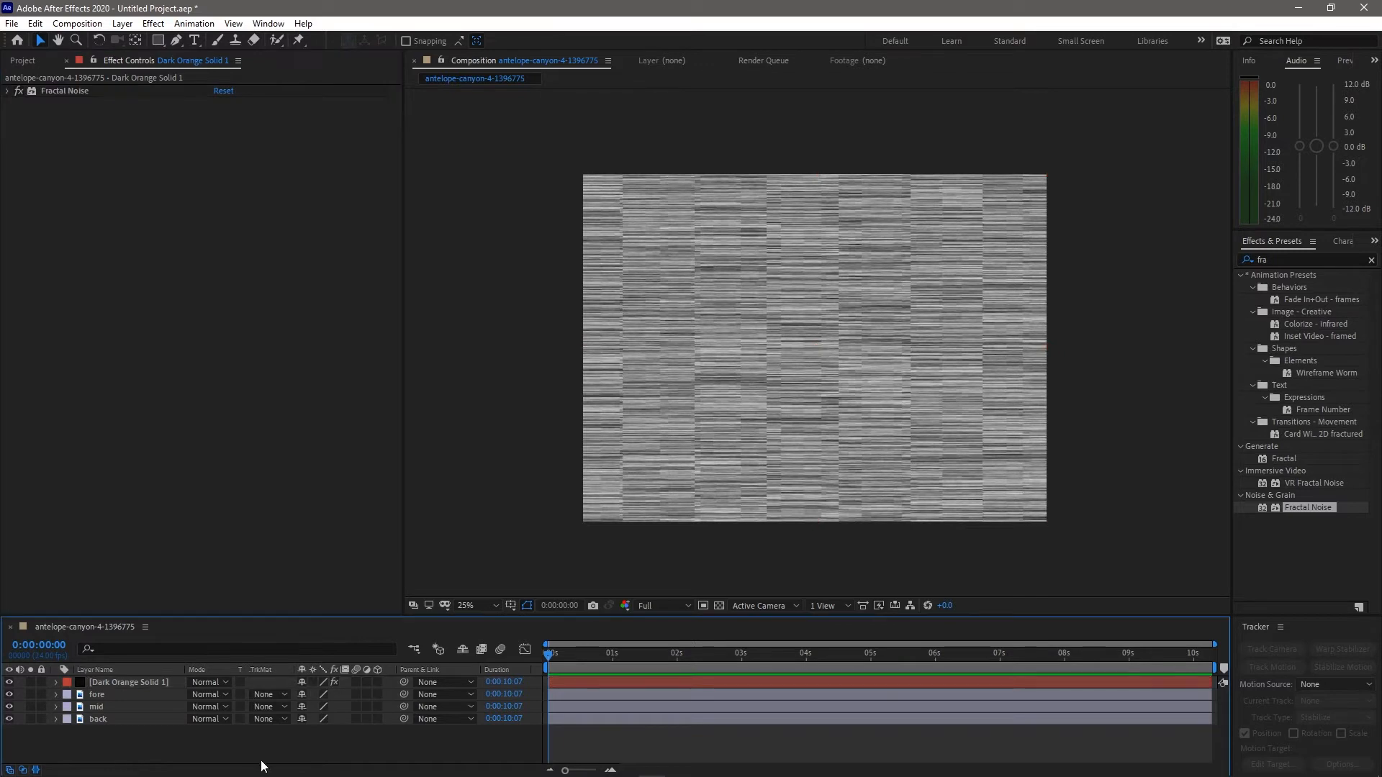
{"action": "left_click", "coordinate": [124, 672]}
Hide the noise solid to view the canyon image beneath it, and show the solid again
{"action": "left_click", "coordinate": [157, 41]}
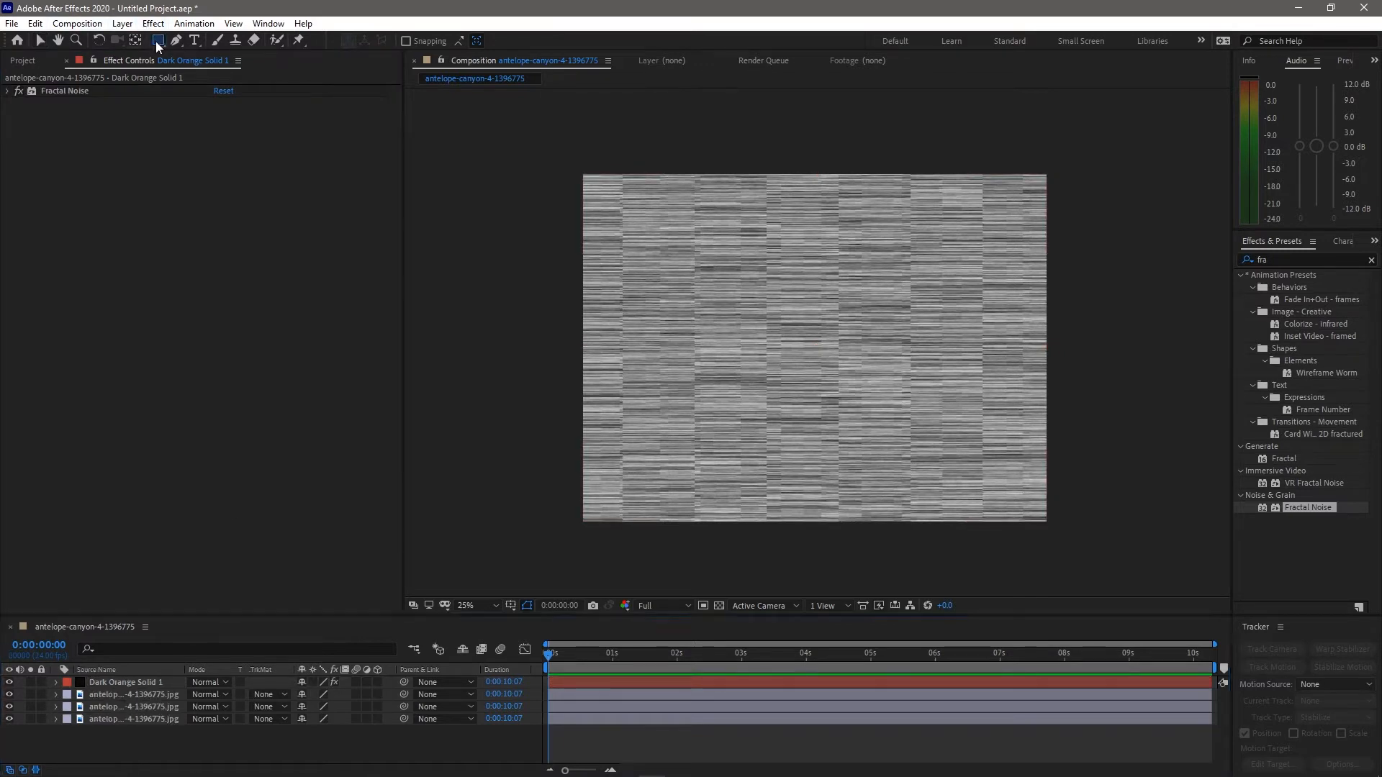
{"action": "left_click", "coordinate": [9, 681]}
{"action": "scroll", "coordinate": [714, 224], "scroll_direction": "up", "scroll_amount": 5}
{"action": "scroll", "coordinate": [714, 223], "scroll_direction": "down", "scroll_amount": 5}
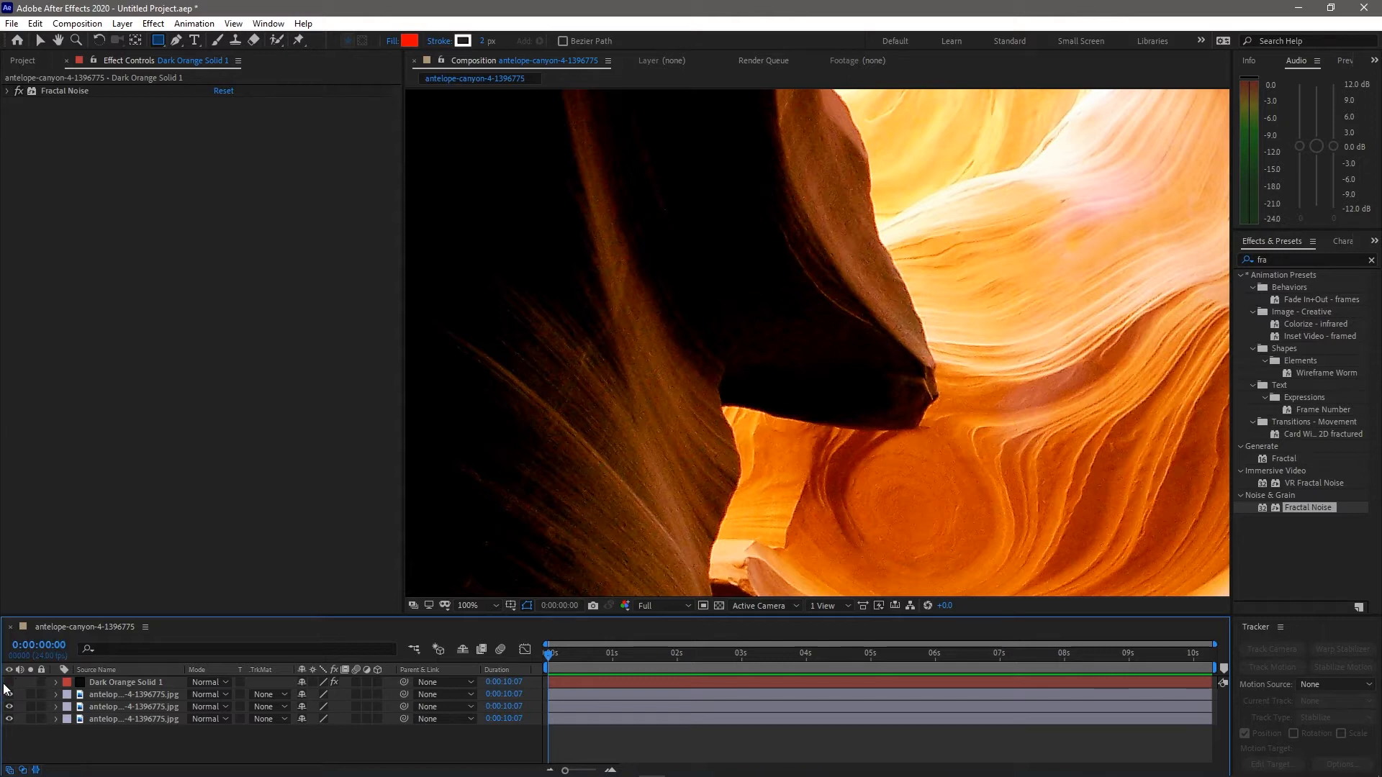
{"action": "left_click", "coordinate": [9, 682]}
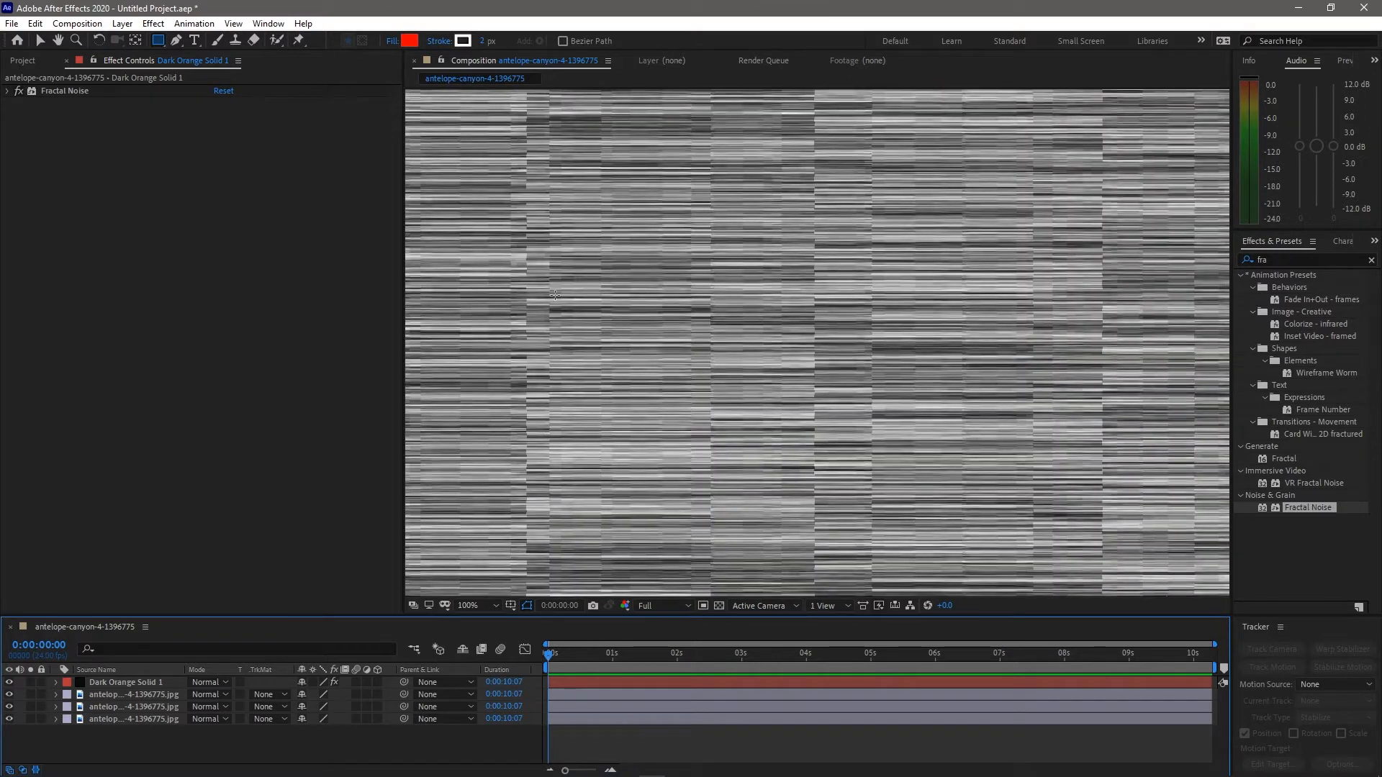
{"action": "scroll", "coordinate": [555, 294], "scroll_direction": "up", "scroll_amount": 4}
{"action": "scroll", "coordinate": [486, 296], "scroll_direction": "down", "scroll_amount": 1}
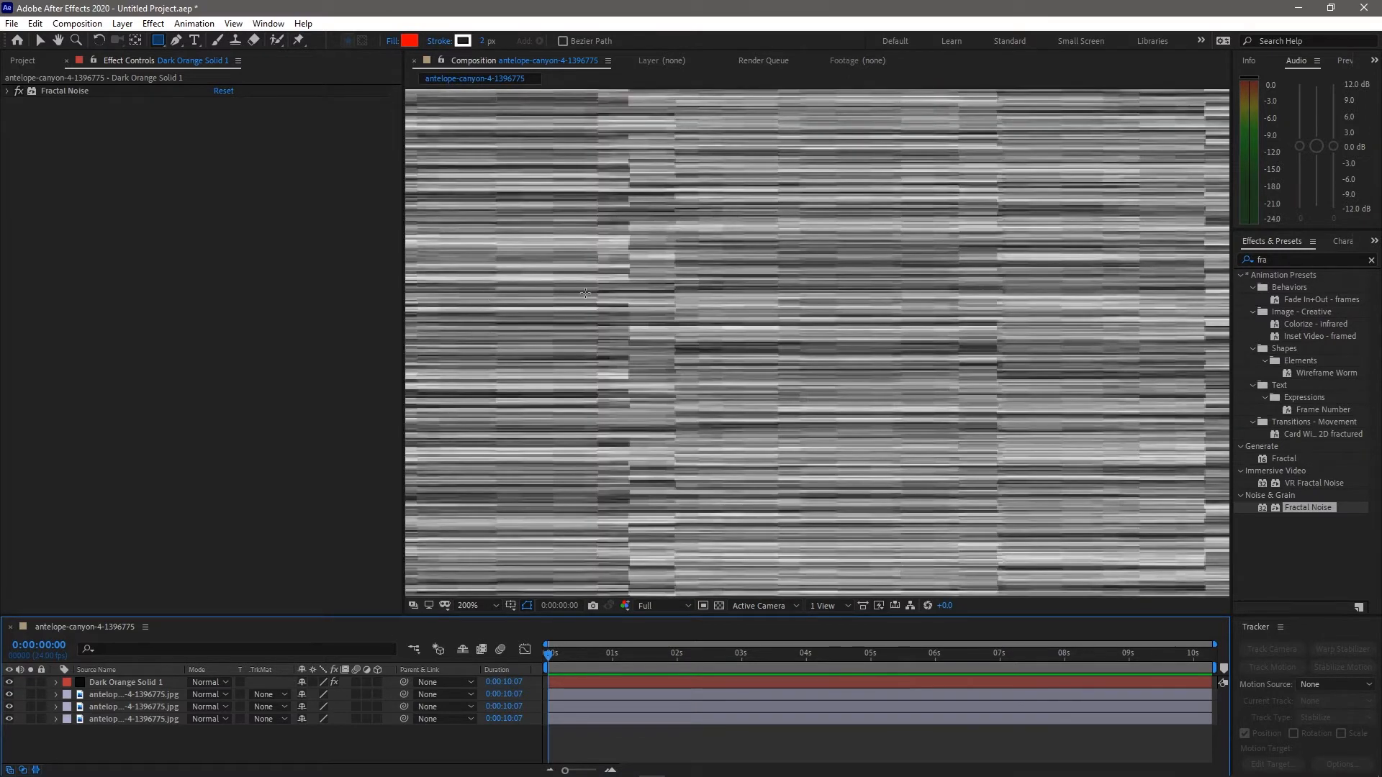
{"action": "left_click_drag", "start_coordinate": [629, 300], "coordinate": [1002, 307]}
{"action": "key", "text": "ctrl+z"}
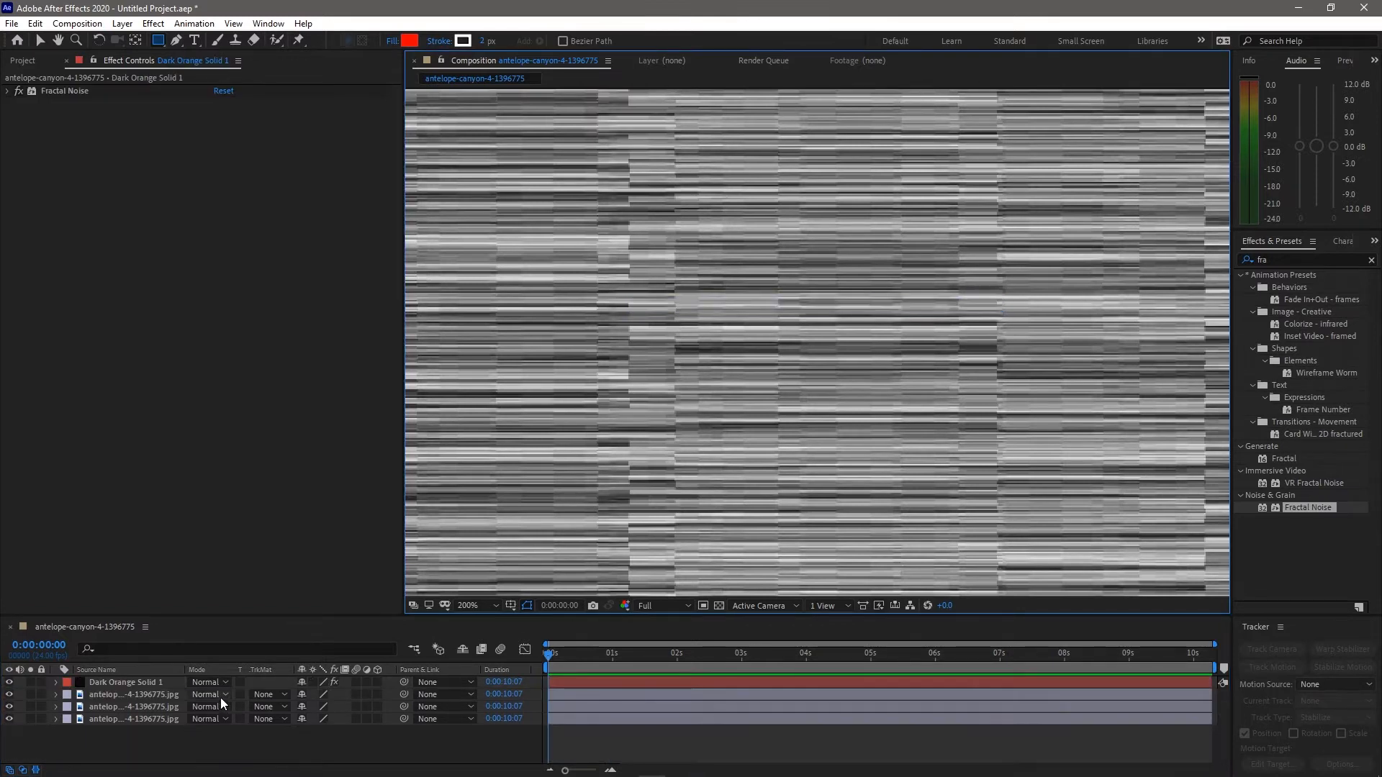
Draw a very thin horizontal rectangular mask on the noise solid, spanning one block segment of lines, and return to the Selection tool
{"action": "left_click", "coordinate": [99, 680]}
{"action": "key", "text": "Return"}
{"action": "left_click_drag", "start_coordinate": [629, 302], "coordinate": [1016, 304]}
{"action": "scroll", "coordinate": [974, 420], "scroll_direction": "down", "scroll_amount": 4}
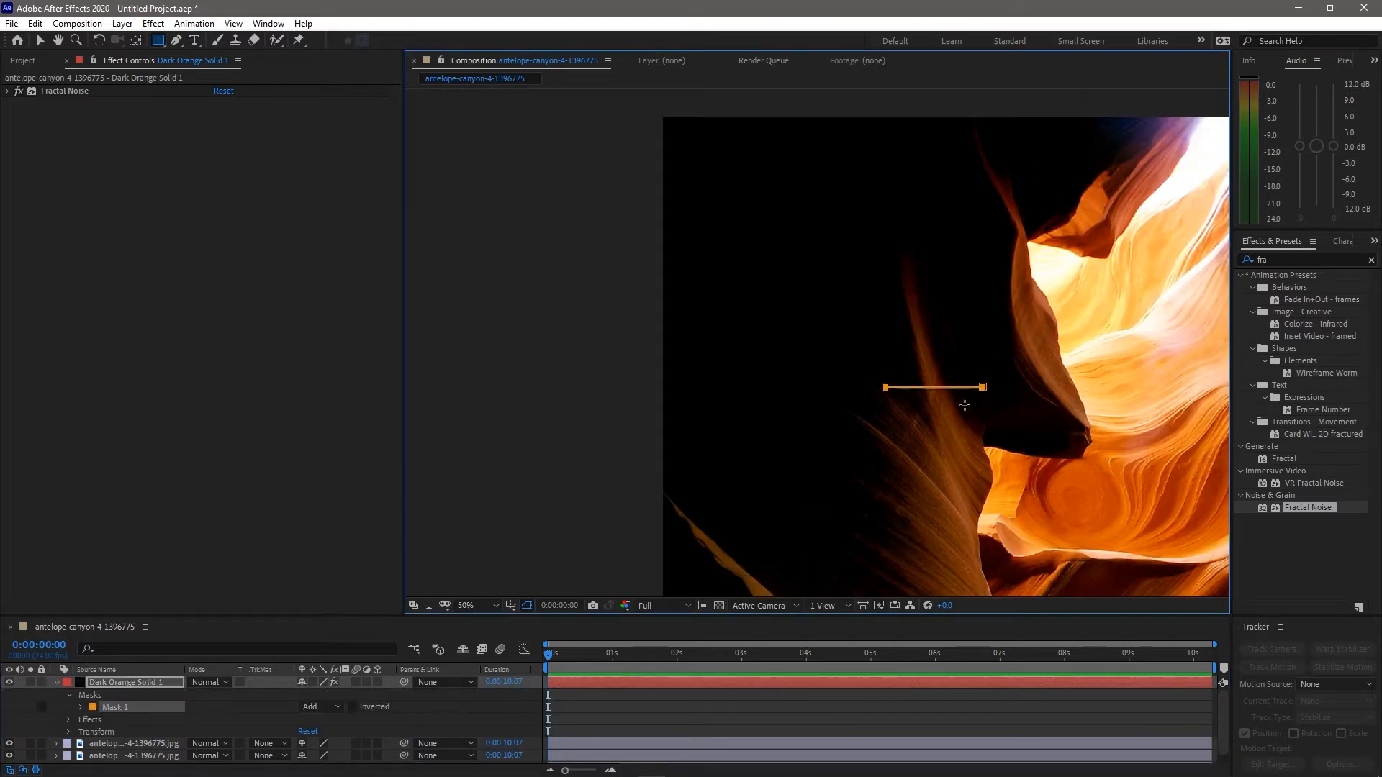
{"action": "key", "text": "v"}
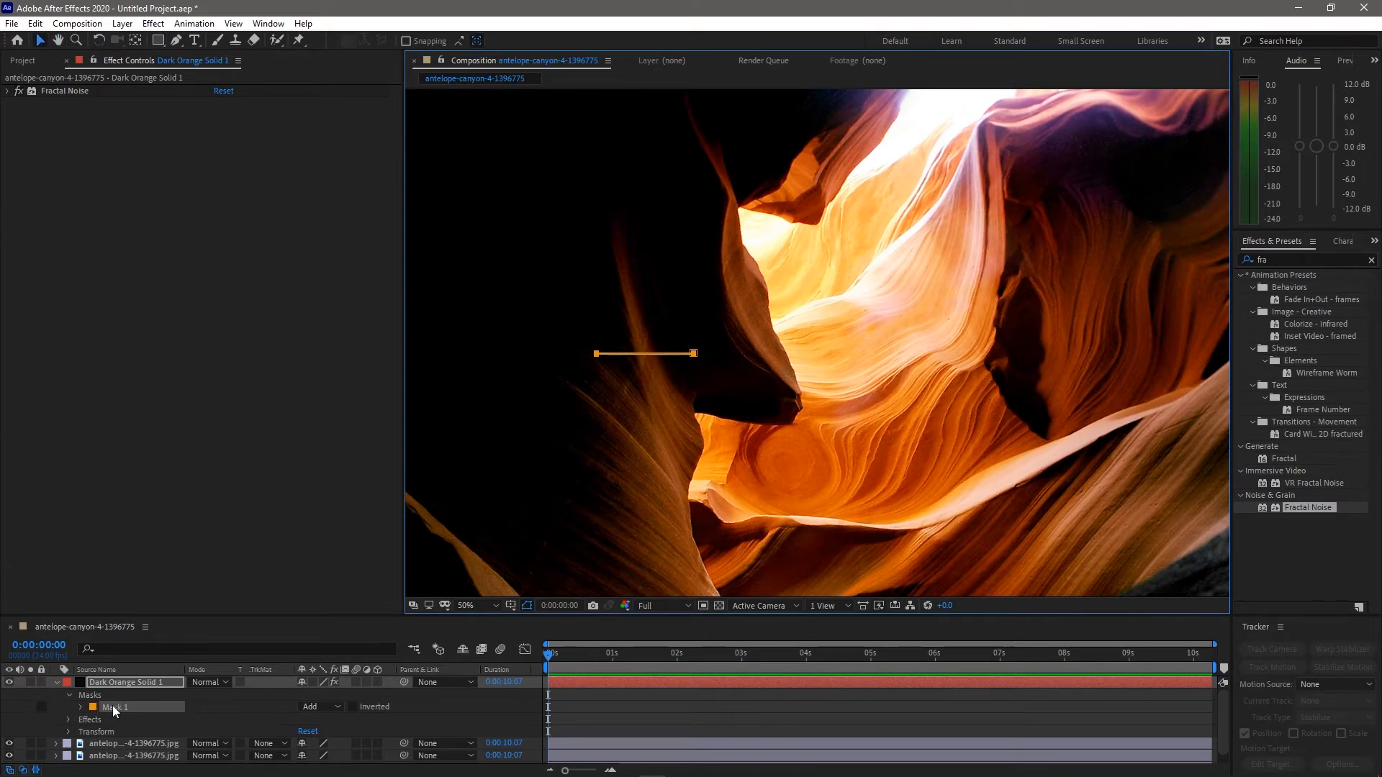
{"action": "scroll", "coordinate": [1017, 356], "scroll_direction": "down", "scroll_amount": 4}
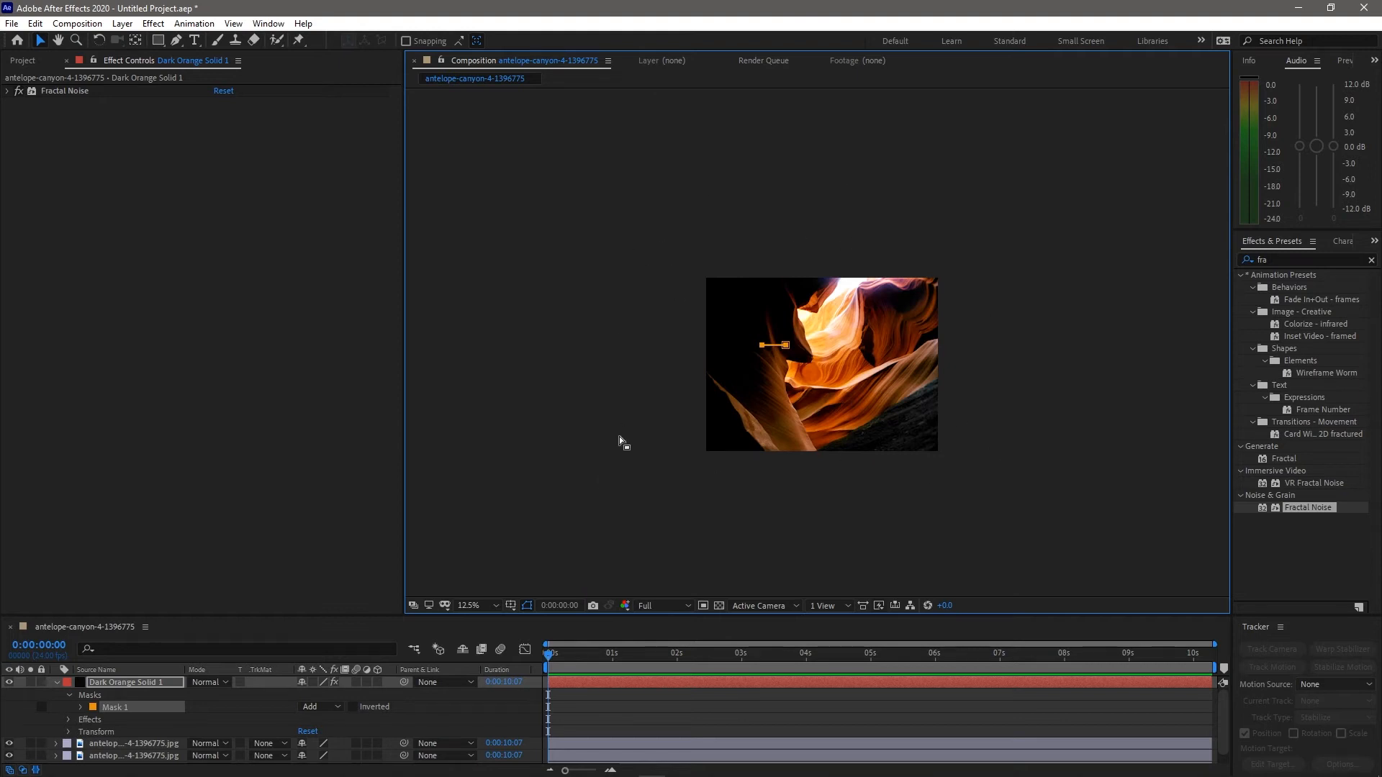
Lengthen the thin strip mask on the noise solid by extending its right end over the dark rock edge
{"action": "scroll", "coordinate": [713, 363], "scroll_direction": "up", "scroll_amount": 4}
{"action": "scroll", "coordinate": [702, 366], "scroll_direction": "down", "scroll_amount": 1}
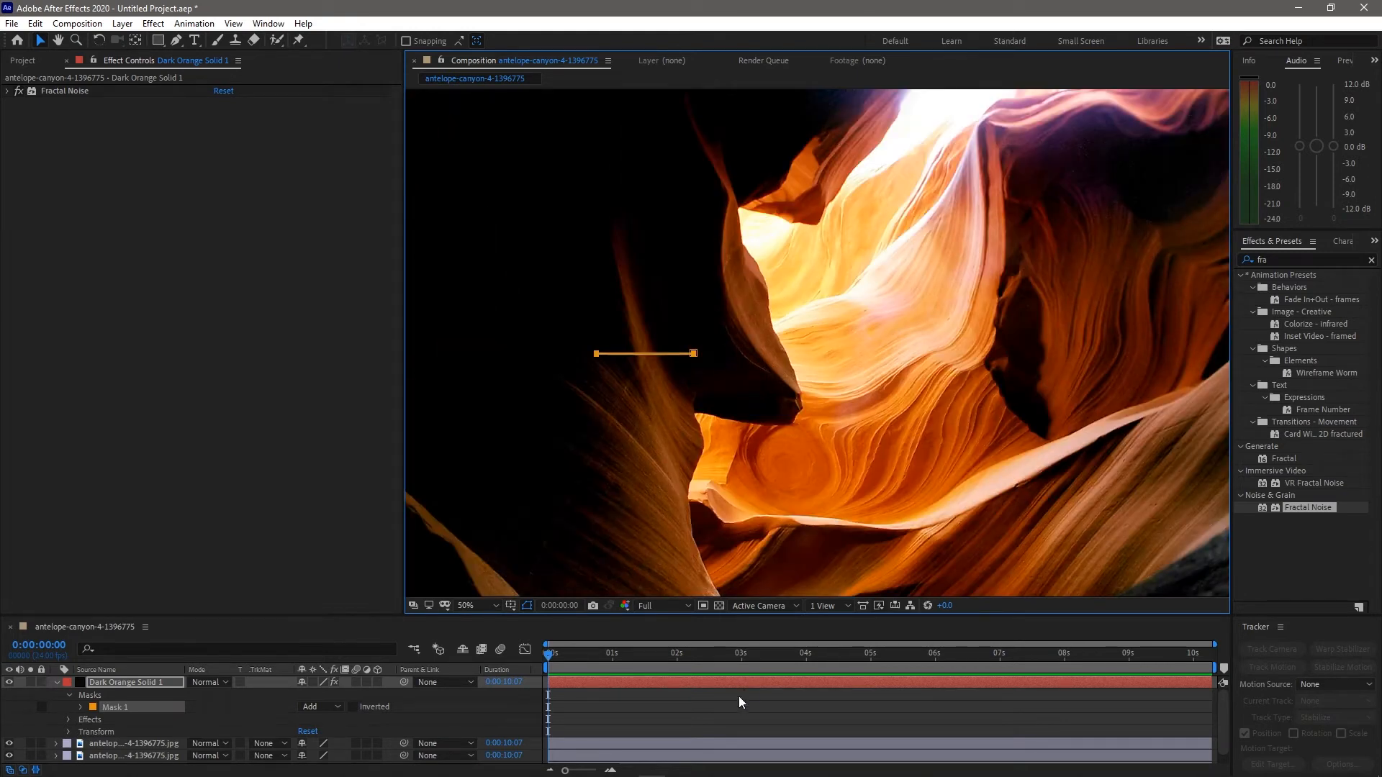
{"action": "scroll", "coordinate": [698, 377], "scroll_direction": "down", "scroll_amount": 1}
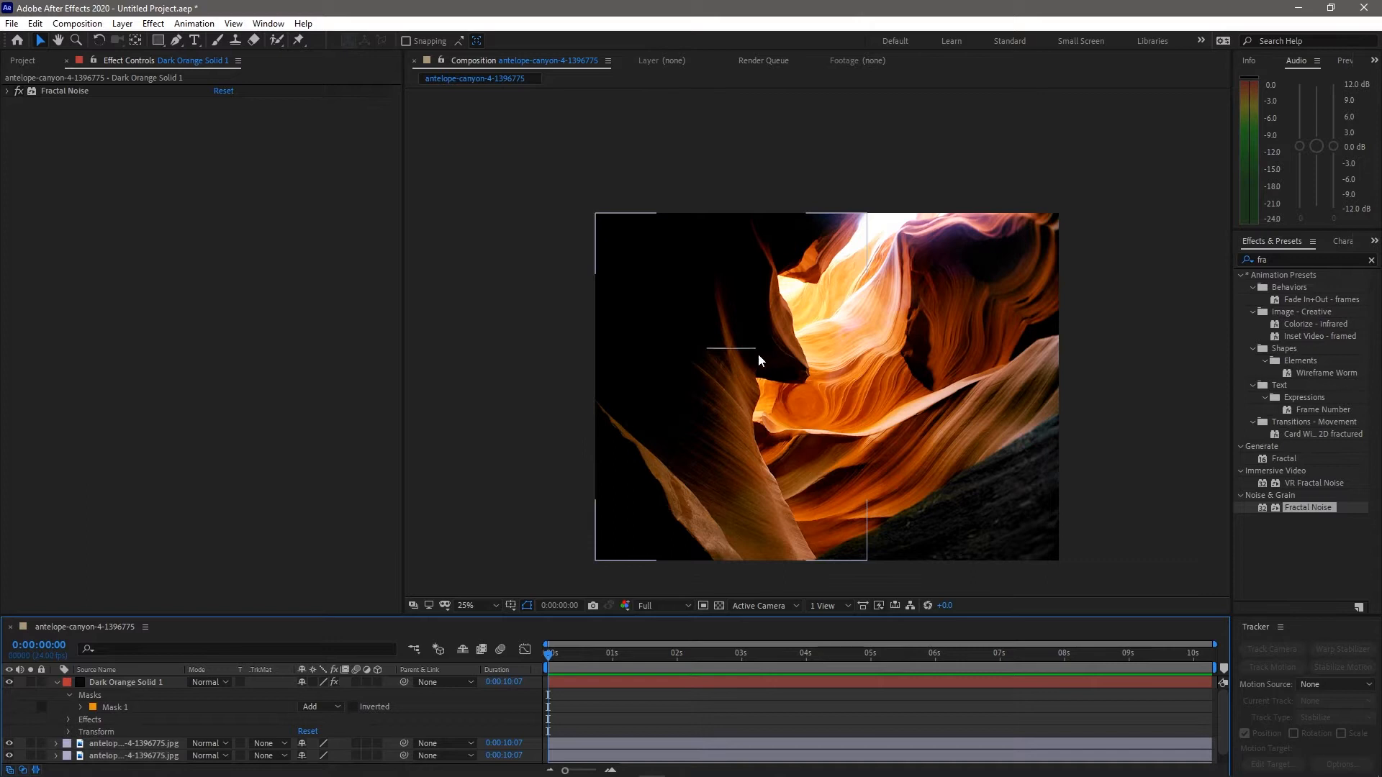
{"action": "left_click", "coordinate": [605, 685]}
{"action": "scroll", "coordinate": [720, 381], "scroll_direction": "up", "scroll_amount": 2}
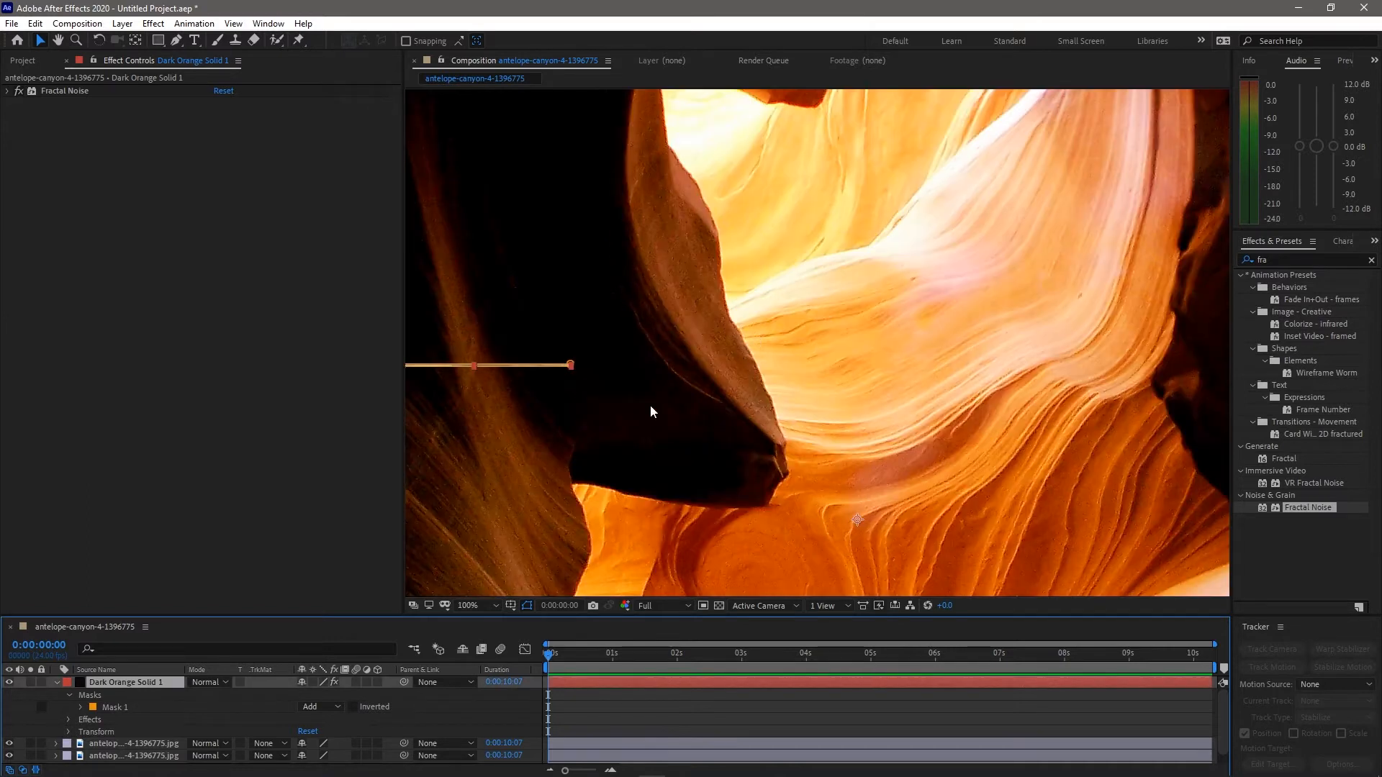
{"action": "left_click", "coordinate": [560, 374]}
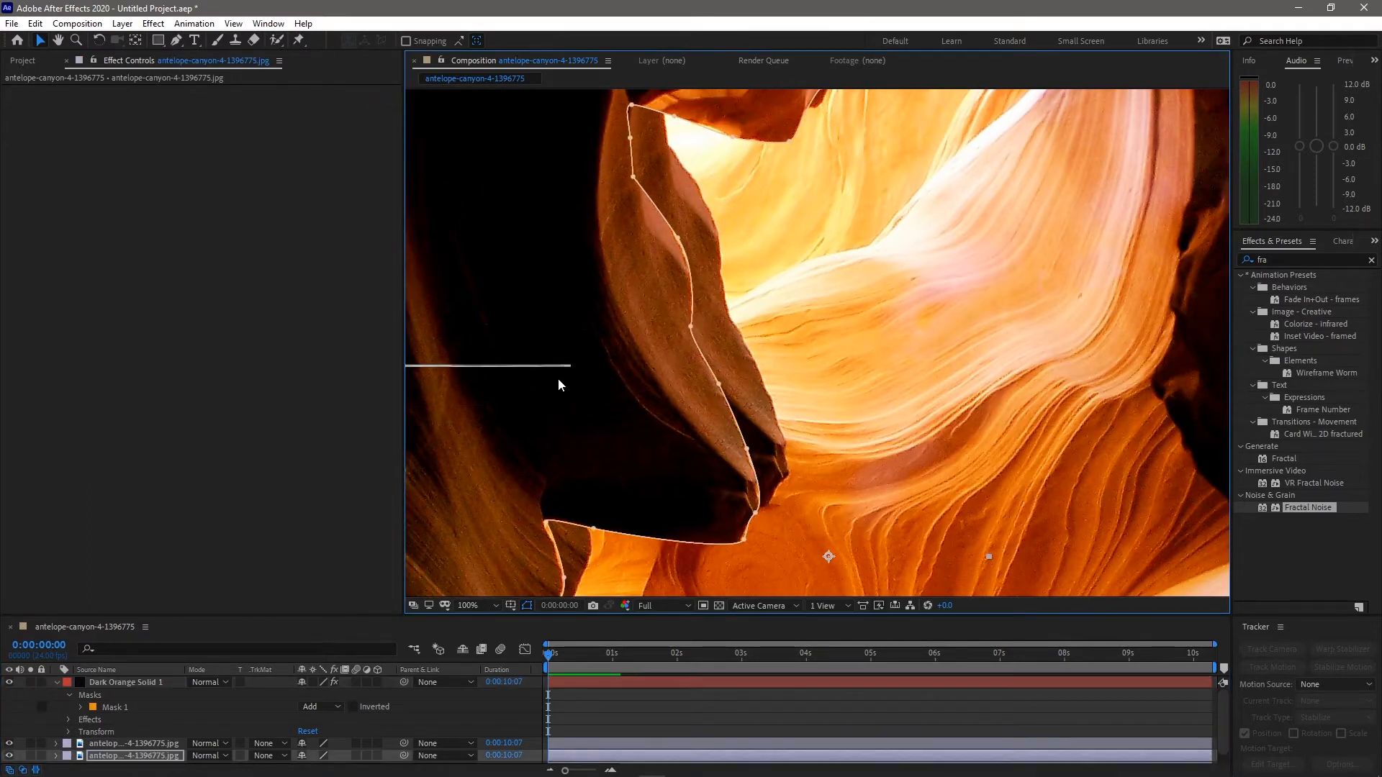
{"action": "left_click", "coordinate": [572, 686]}
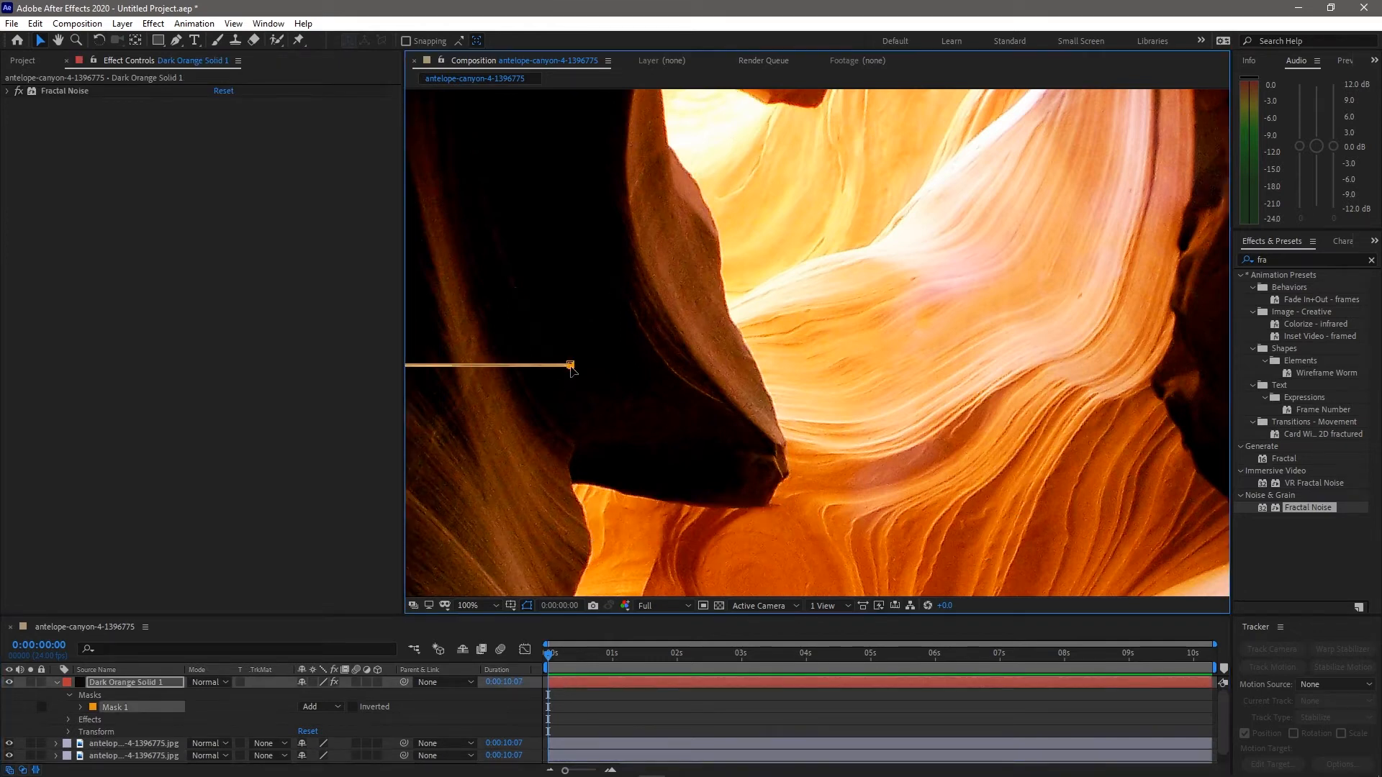
{"action": "left_click_drag", "start_coordinate": [571, 366], "coordinate": [688, 368]}
{"action": "key", "text": "comma"}
{"action": "key", "text": "comma"}
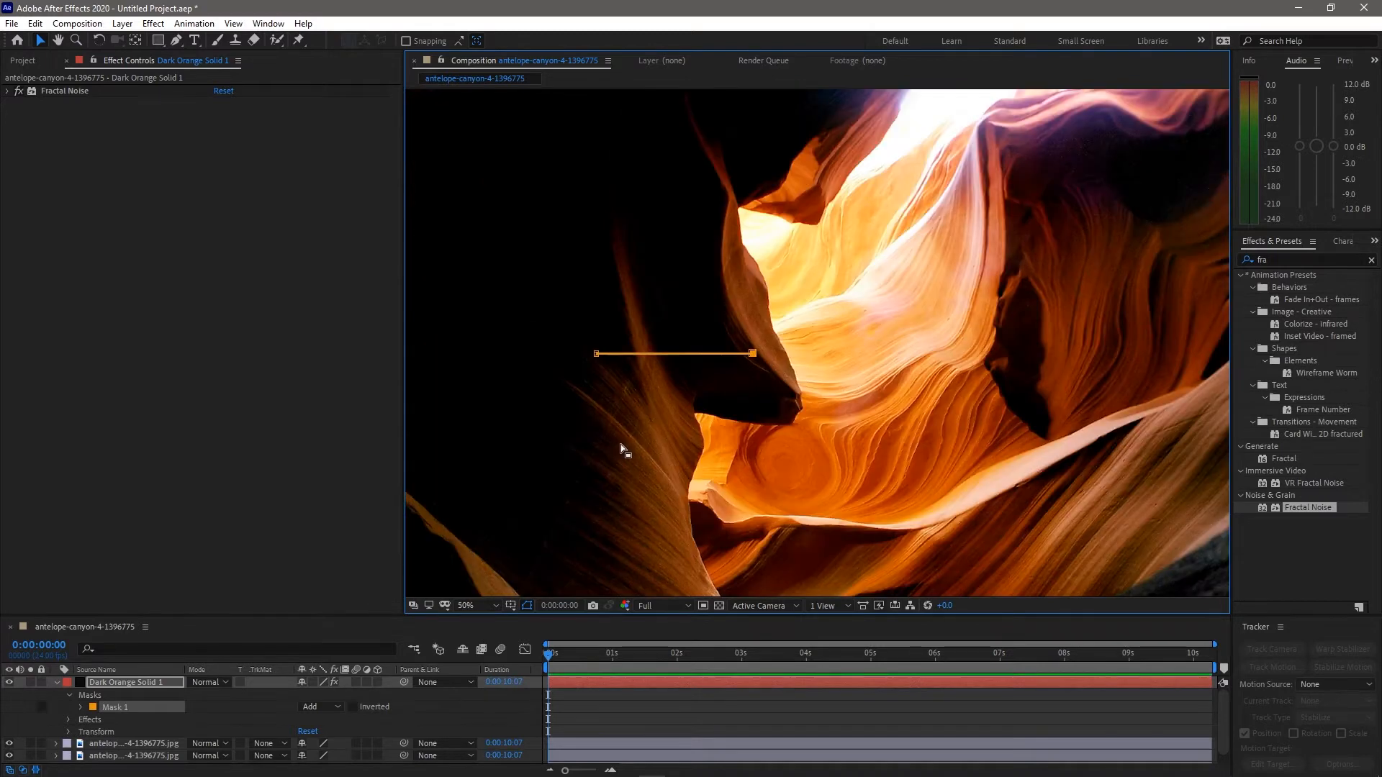
Duplicate the strip mask repeatedly and scatter the copies at different heights over the canyon's left and central rock areas
{"action": "left_click", "coordinate": [605, 706]}
{"action": "left_click", "coordinate": [116, 708]}
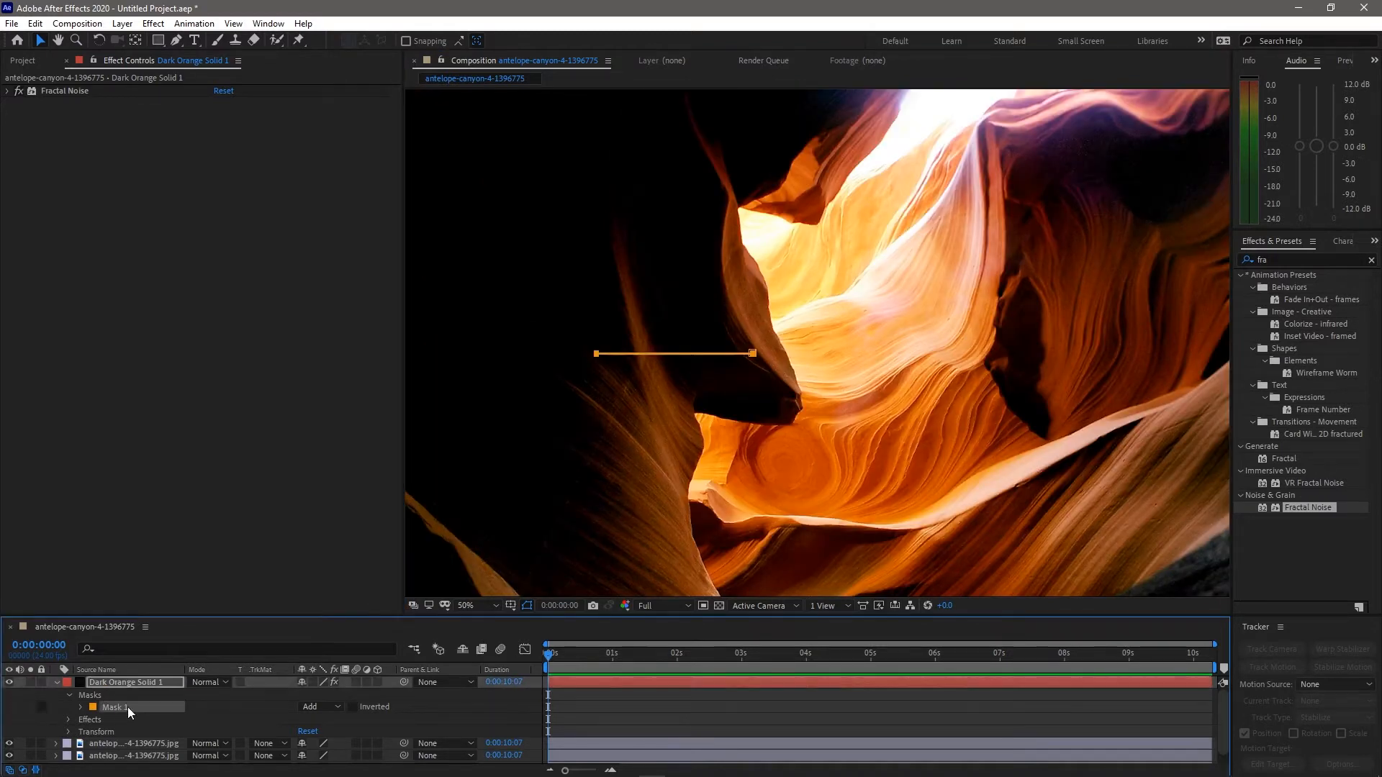
{"action": "key", "text": "ctrl+d"}
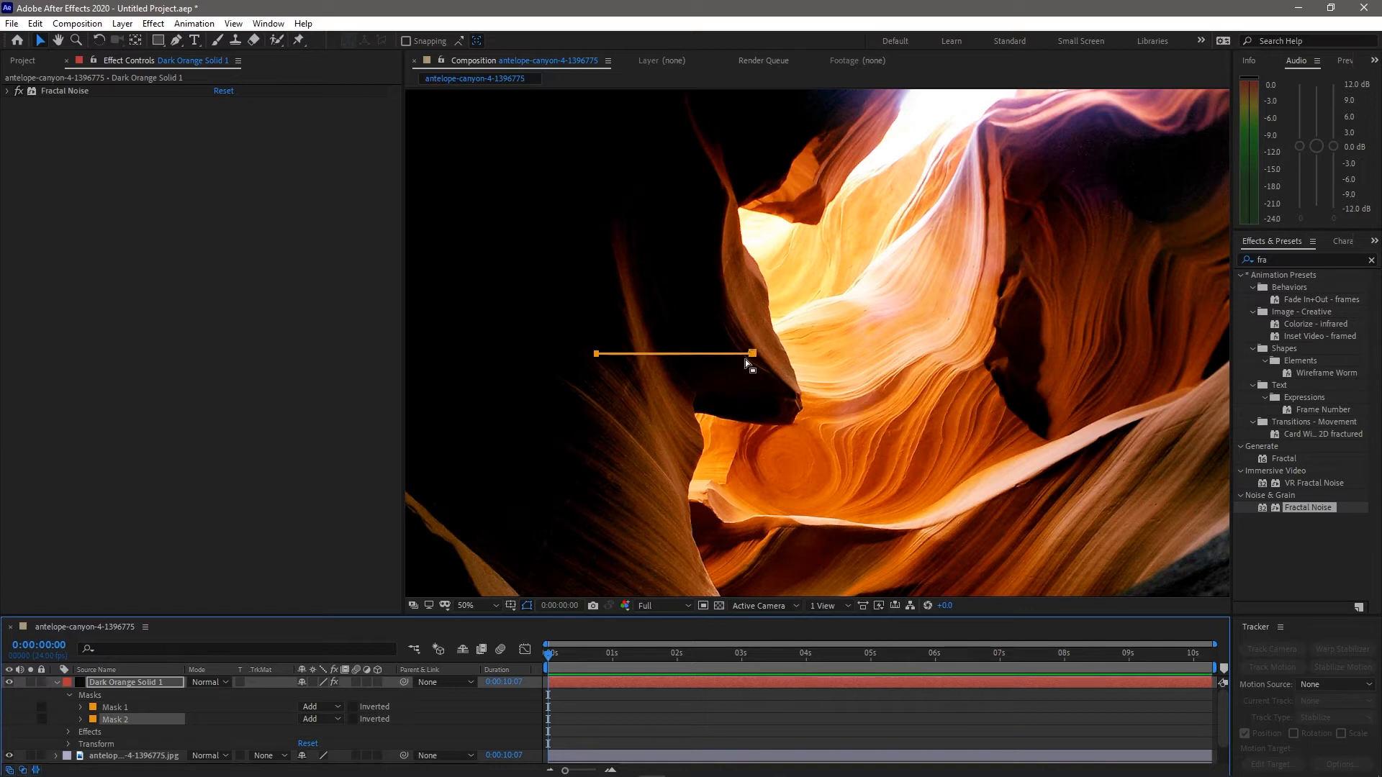
{"action": "left_click_drag", "start_coordinate": [755, 355], "coordinate": [876, 181]}
{"action": "key", "text": "ctrl+d"}
{"action": "key", "text": "ctrl+d"}
{"action": "key", "text": "ctrl+d"}
{"action": "key", "text": "ctrl+d"}
{"action": "left_click_drag", "start_coordinate": [877, 182], "coordinate": [687, 454]}
{"action": "key", "text": "ctrl+d"}
{"action": "key", "text": "ctrl+d"}
{"action": "left_click_drag", "start_coordinate": [687, 454], "coordinate": [700, 493]}
{"action": "left_click_drag", "start_coordinate": [707, 574], "coordinate": [628, 113]}
{"action": "key", "text": "ctrl+d"}
{"action": "key", "text": "ctrl+d"}
{"action": "key", "text": "ctrl+d"}
{"action": "left_click_drag", "start_coordinate": [628, 113], "coordinate": [692, 400]}
{"action": "left_click_drag", "start_coordinate": [705, 267], "coordinate": [831, 242]}
{"action": "key", "text": "ctrl+d"}
{"action": "left_click_drag", "start_coordinate": [831, 242], "coordinate": [982, 192]}
{"action": "key", "text": "ctrl+d"}
{"action": "left_click_drag", "start_coordinate": [982, 191], "coordinate": [1009, 133]}
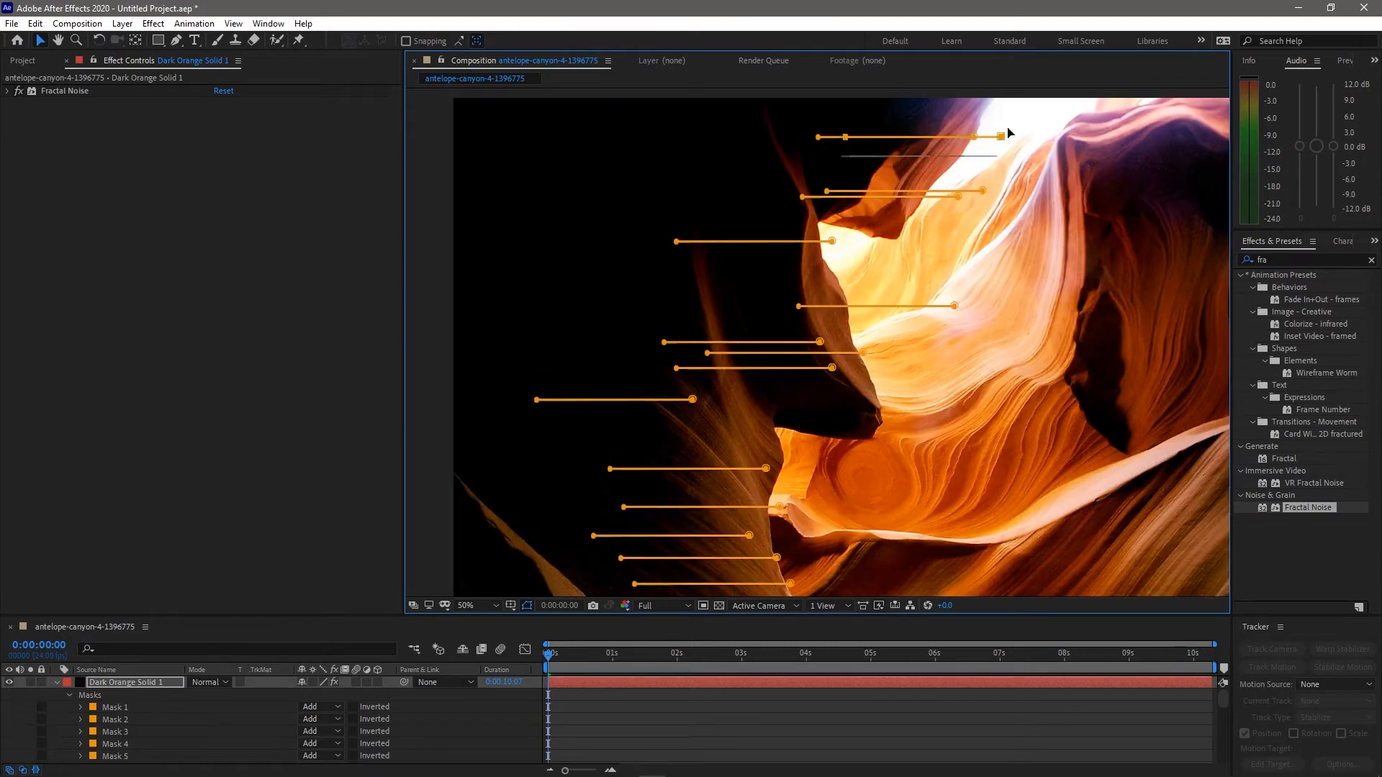
Duplicate a group of strip masks several times and spread the copies over the canyon's right side until strips cover the image
{"action": "scroll", "coordinate": [1008, 133], "scroll_direction": "down", "scroll_amount": 2}
{"action": "left_click", "coordinate": [637, 352]}
{"action": "left_click_drag", "start_coordinate": [803, 150], "coordinate": [974, 352]}
{"action": "key", "text": "ctrl+d"}
{"action": "key", "text": "ctrl+d"}
{"action": "key", "text": "ctrl+d"}
{"action": "key", "text": "ctrl+d"}
{"action": "left_click_drag", "start_coordinate": [962, 204], "coordinate": [905, 274]}
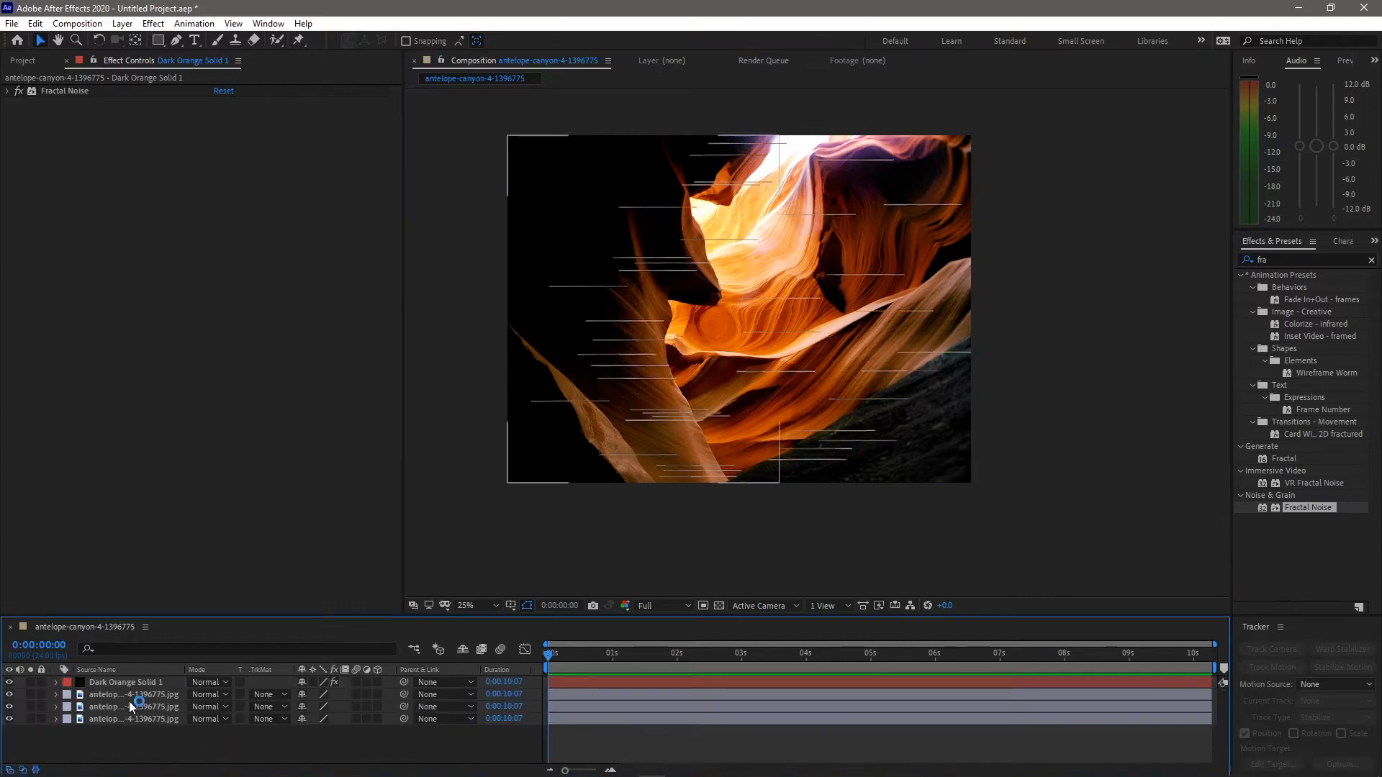
Pre-compose the masked noise solid as Displacement, moving all attributes into the new composition
{"action": "left_click", "coordinate": [146, 682]}
{"action": "key", "text": "ctrl+shift+c"}
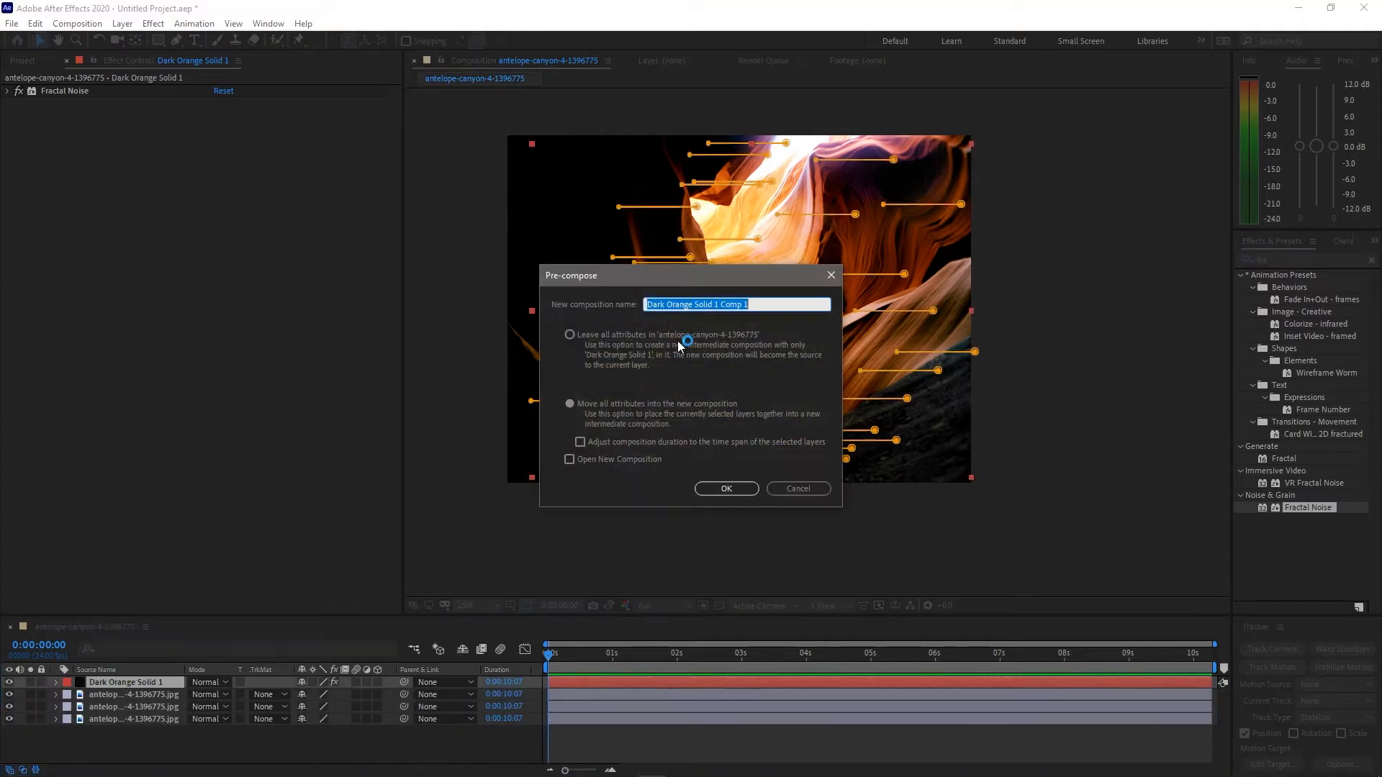
{"action": "left_click", "coordinate": [569, 403]}
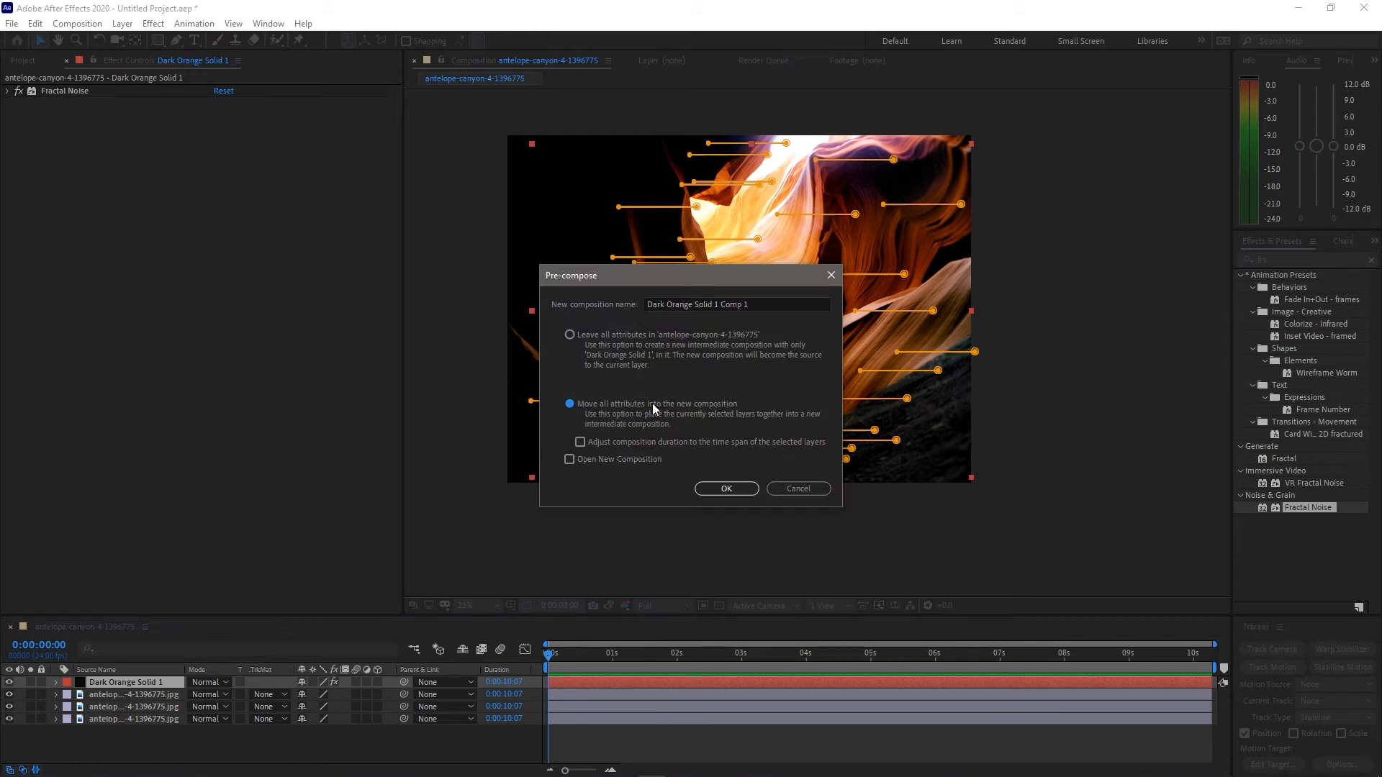
{"action": "left_click", "coordinate": [761, 304]}
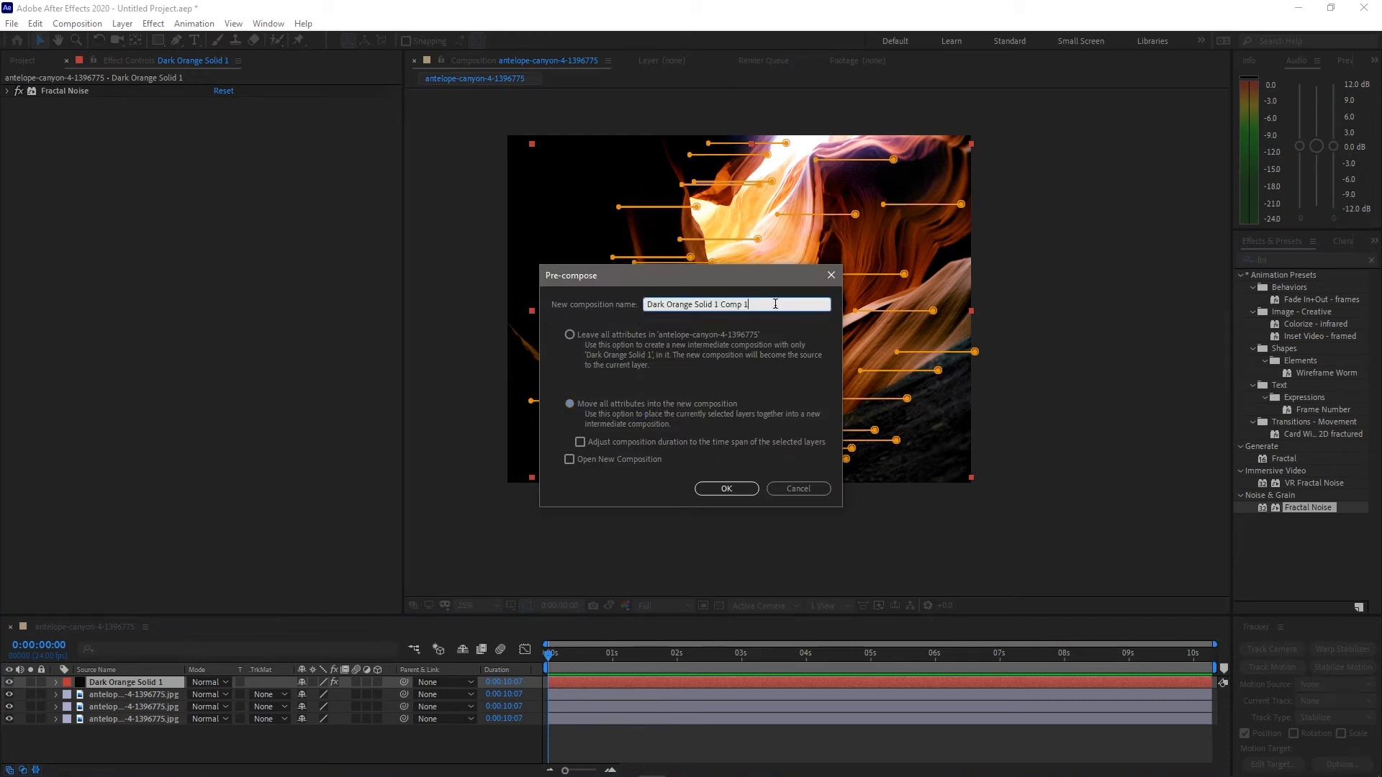
{"action": "left_click_drag", "start_coordinate": [783, 303], "coordinate": [603, 319]}
{"action": "type", "text": "D"}
{"action": "key", "text": "Return"}
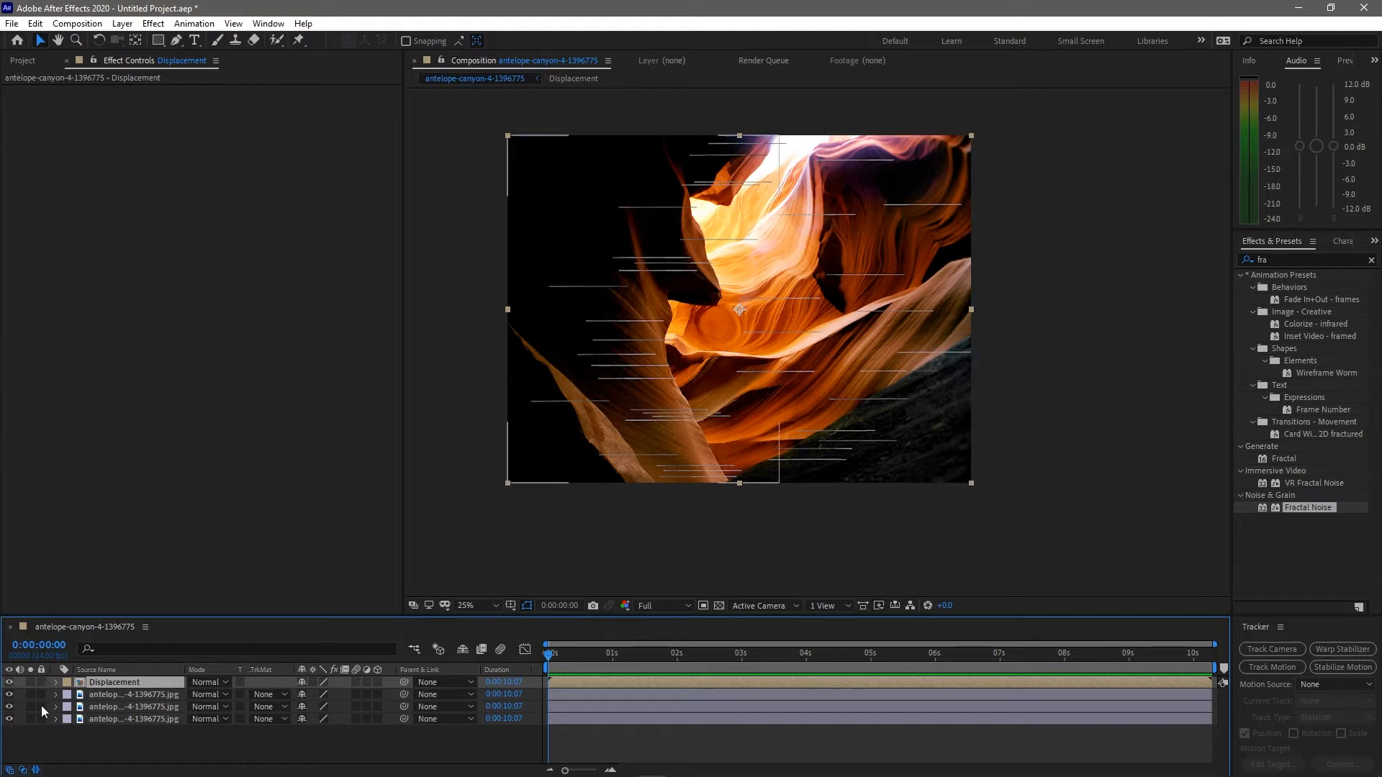
Switch the timeline to layer names and keep the middle canyon layer named mid
{"action": "left_click", "coordinate": [109, 697]}
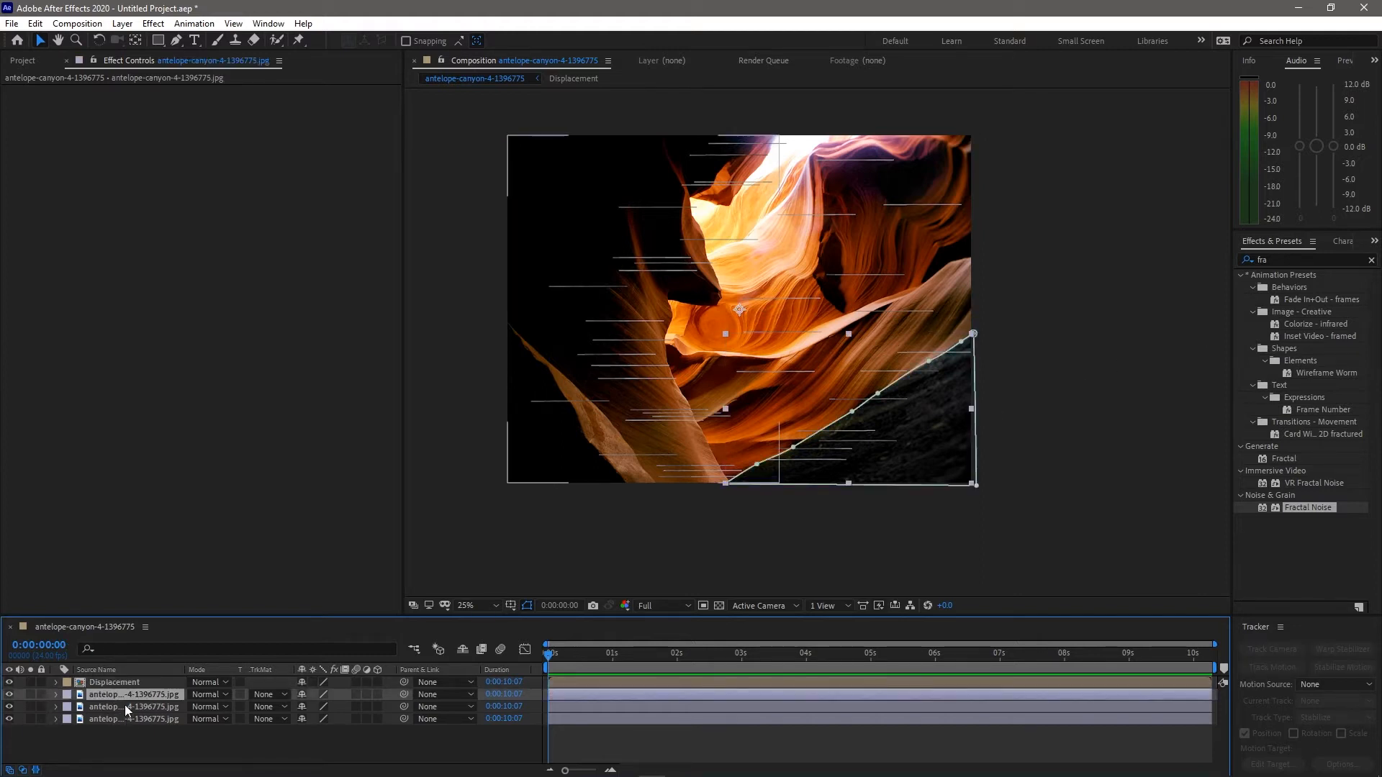
{"action": "left_click", "coordinate": [124, 706]}
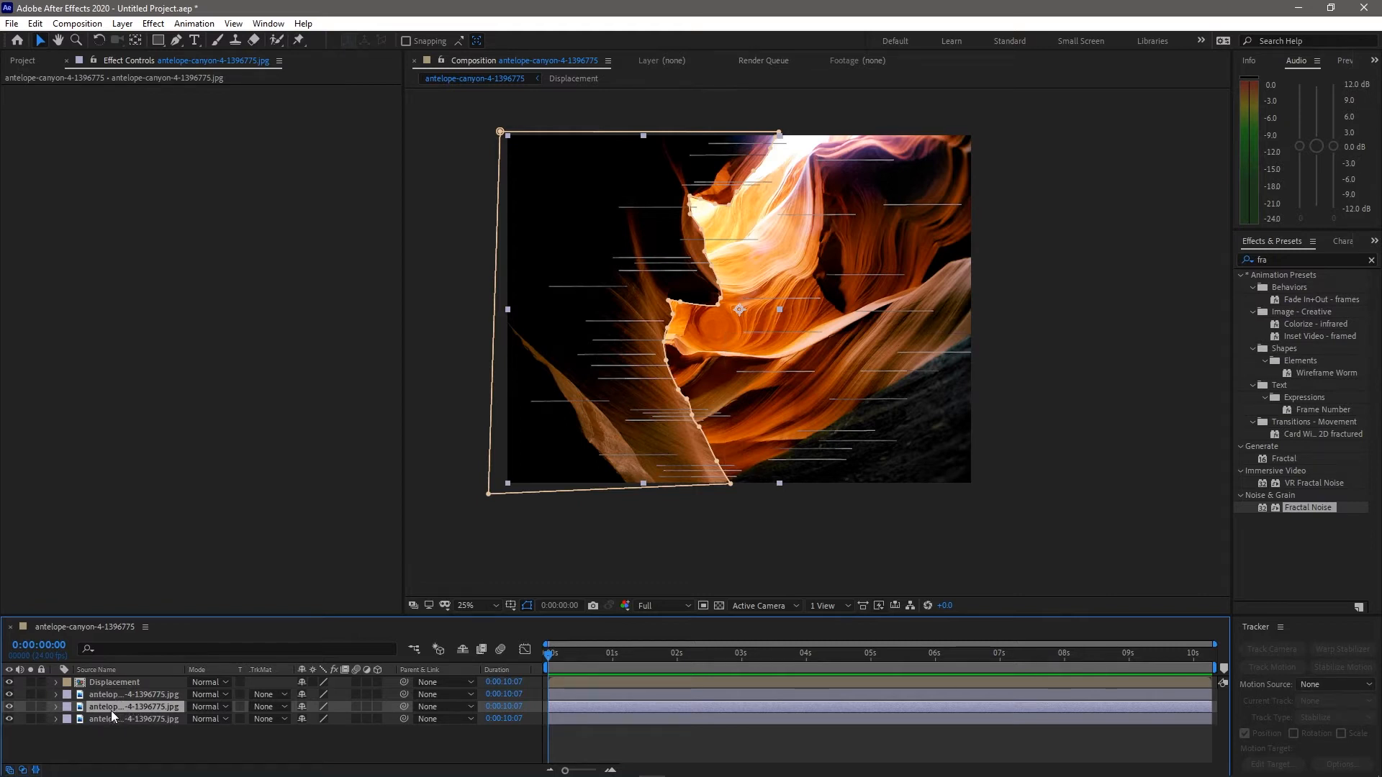
{"action": "key", "text": "Return"}
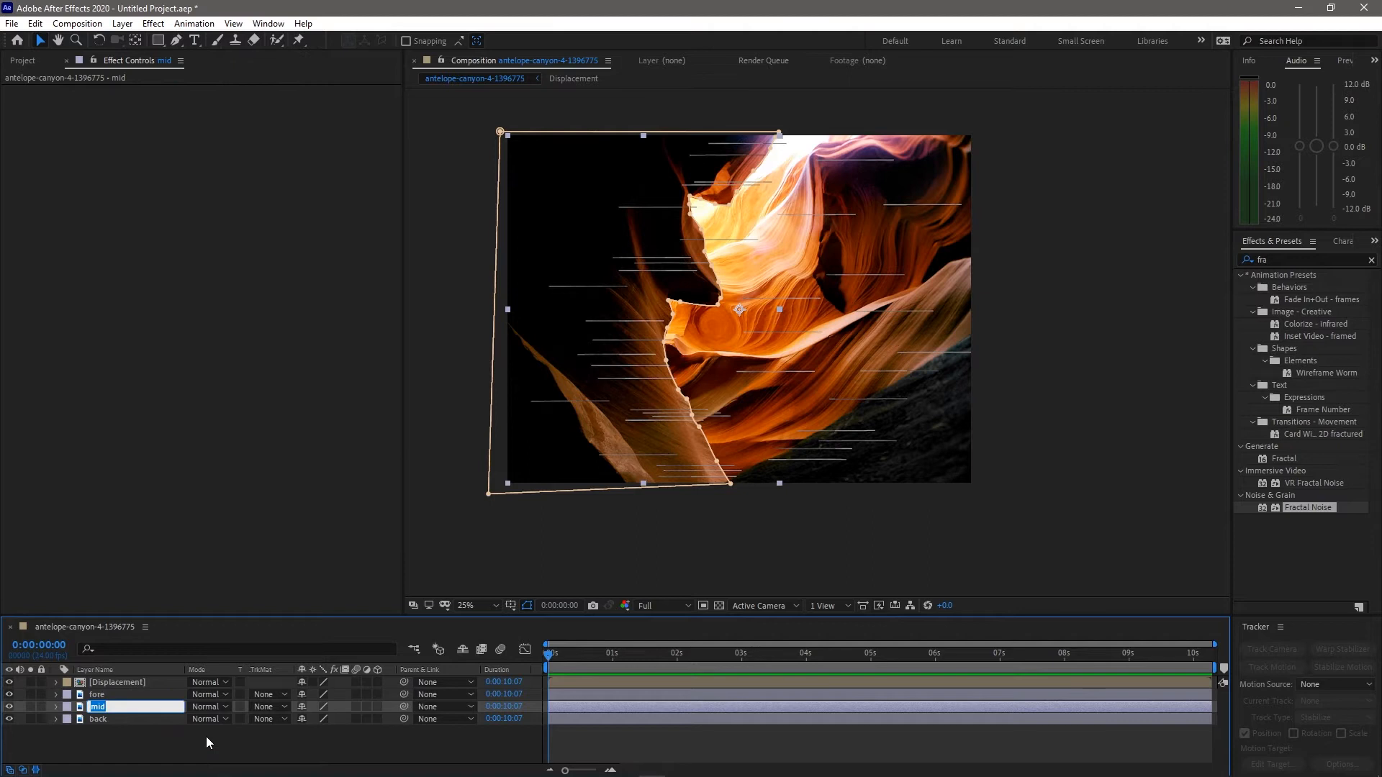
{"action": "key", "text": "Return"}
{"action": "left_click", "coordinate": [94, 741]}
Duplicate the mid layer and rename the copy midGlitch
{"action": "left_click", "coordinate": [115, 706]}
{"action": "key", "text": "ctrl+d"}
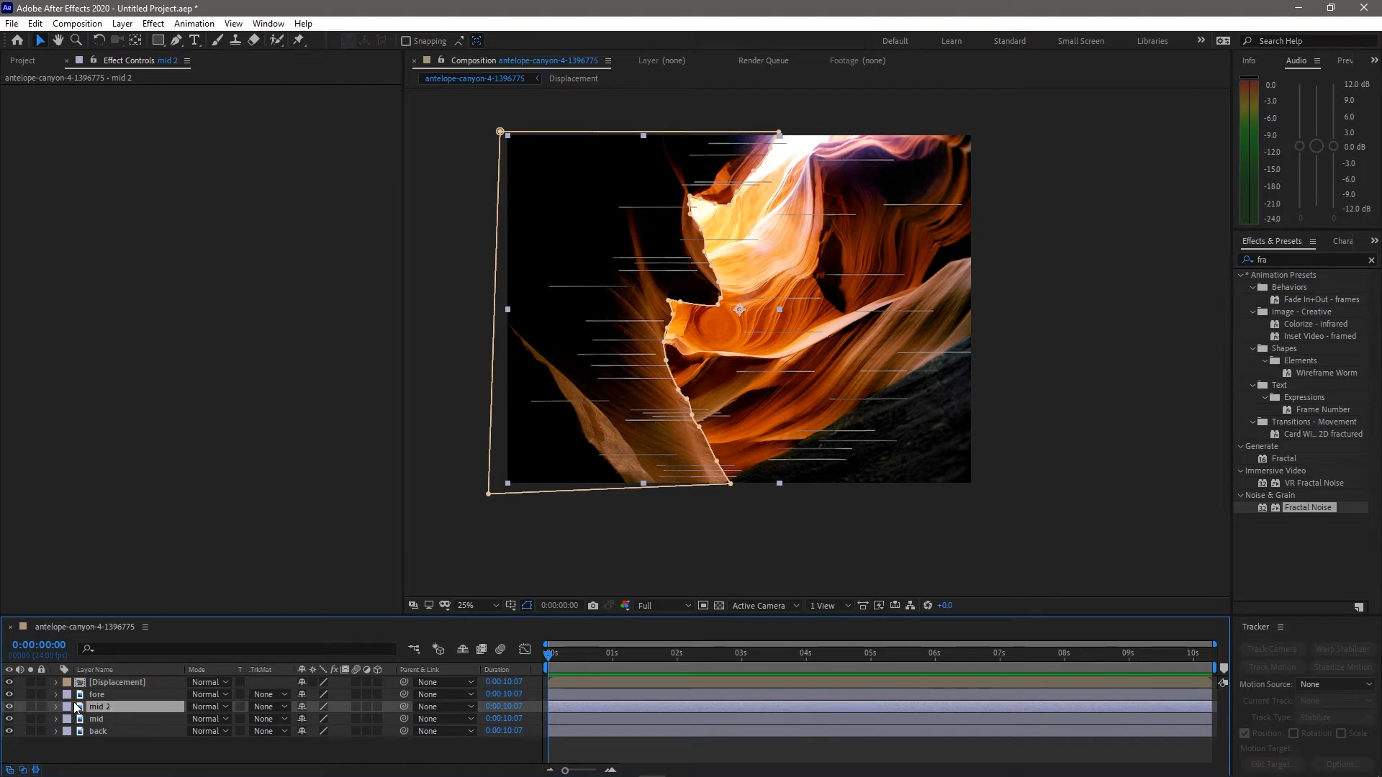
{"action": "key", "text": "Return"}
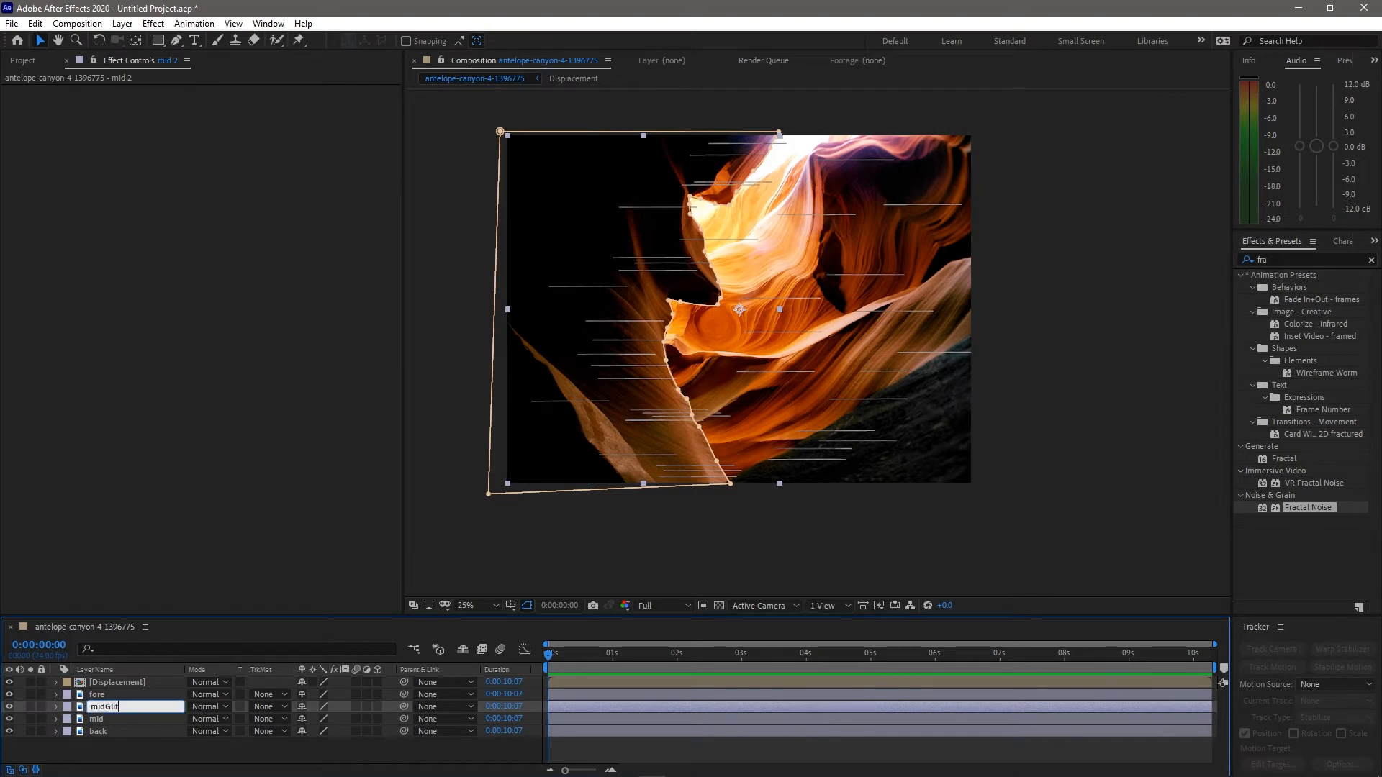
{"action": "type", "text": "h"}
{"action": "key", "text": "Return"}
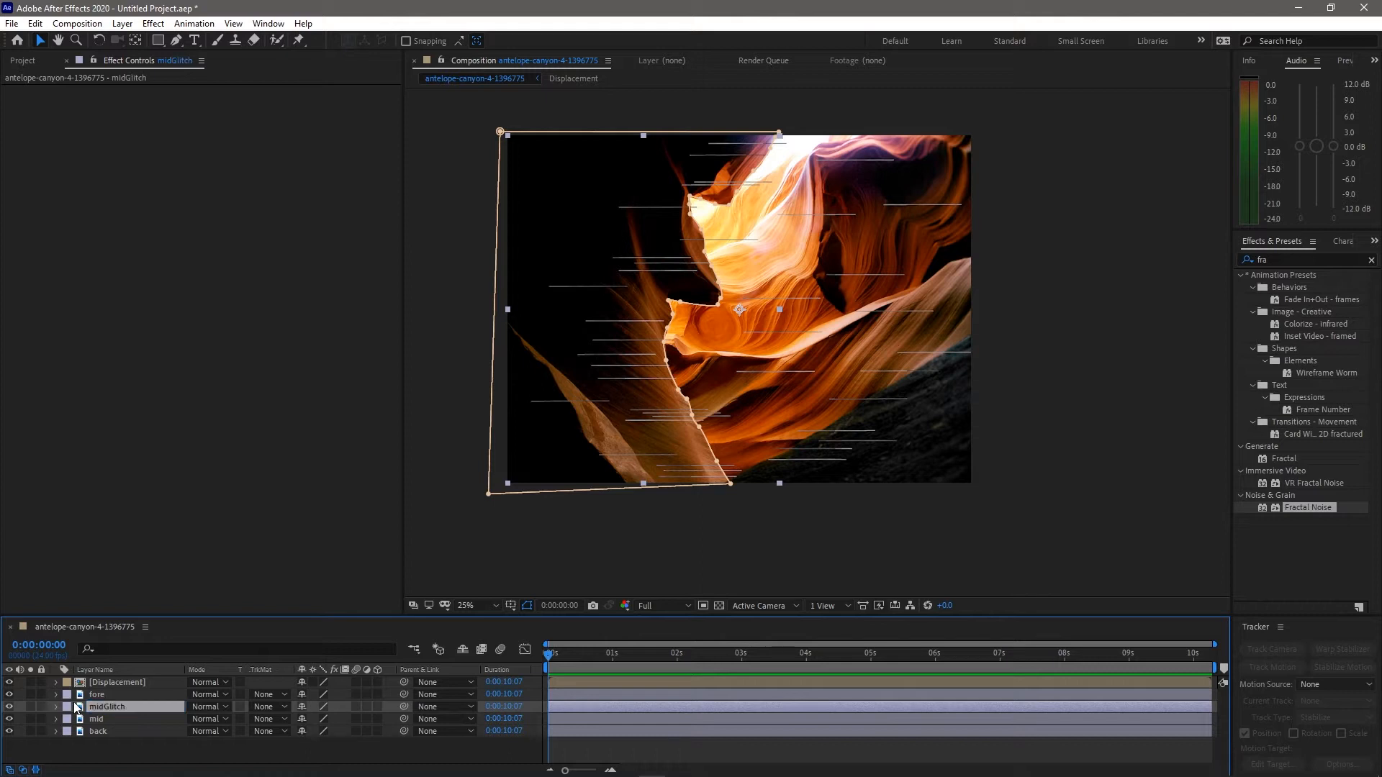
Duplicate the Displacement layer, place the copy directly above midGlitch and rename it midDisplacement
{"action": "left_click", "coordinate": [134, 683]}
{"action": "key", "text": "ctrl+d"}
{"action": "left_click_drag", "start_coordinate": [154, 682], "coordinate": [157, 711]}
{"action": "key", "text": "Return"}
{"action": "type", "text": "midDisplacement"}
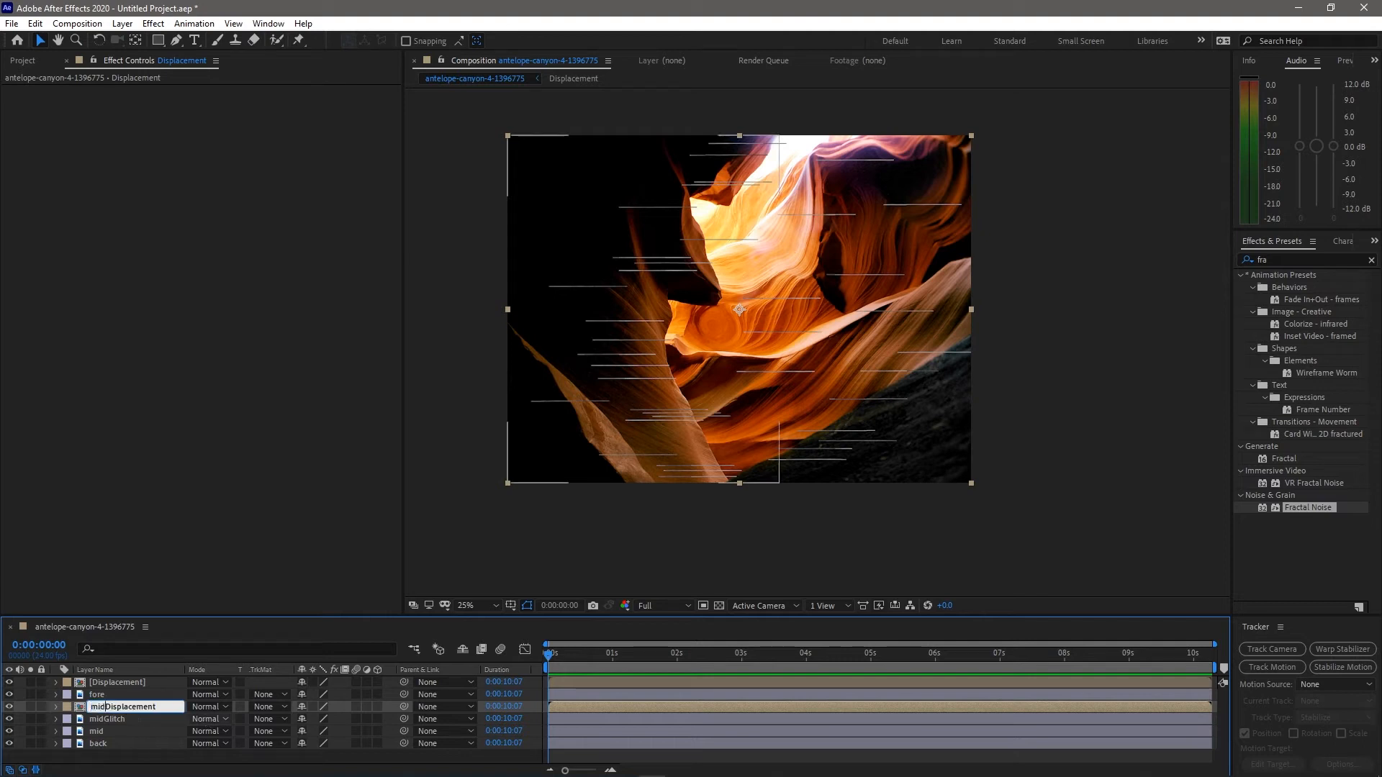
{"action": "key", "text": "Return"}
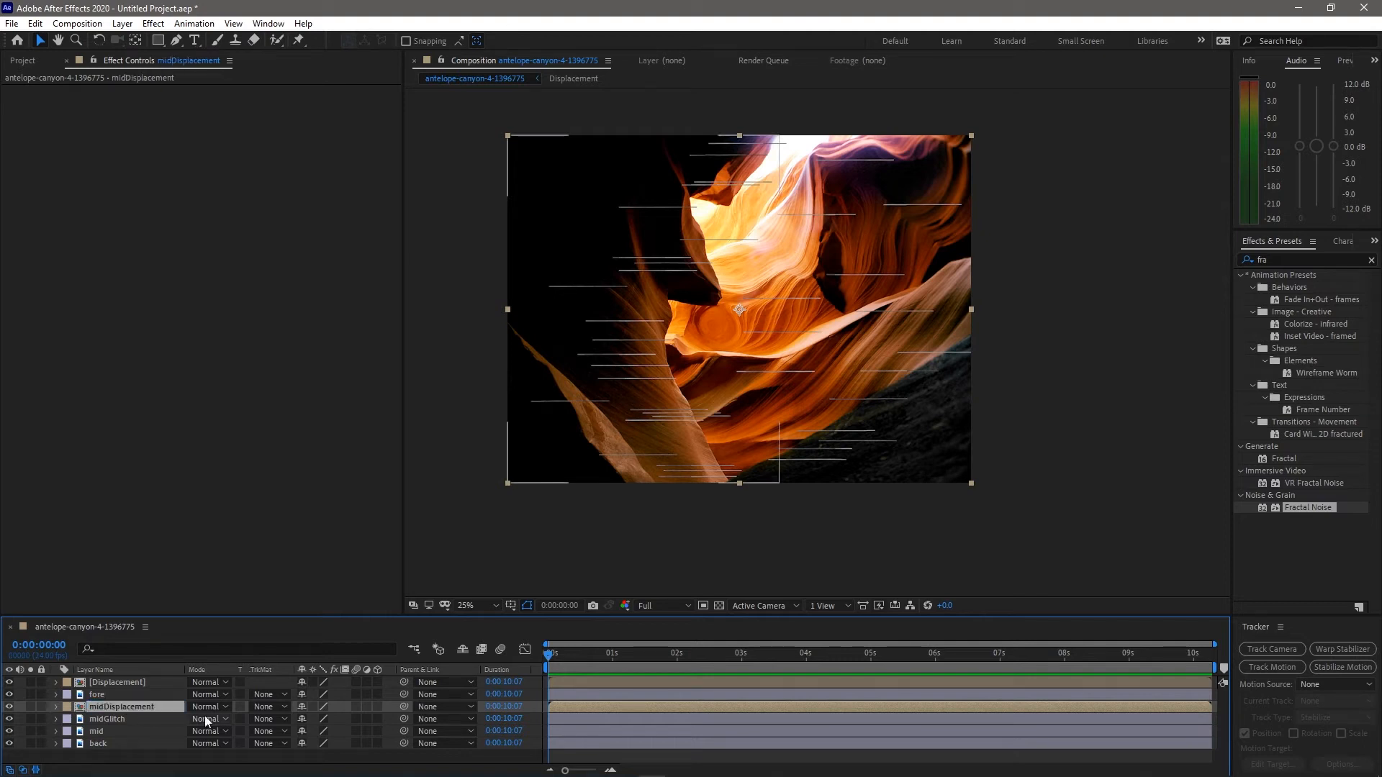
Find the Displacement Map effect and apply it to the midGlitch layer
{"action": "left_click", "coordinate": [133, 720]}
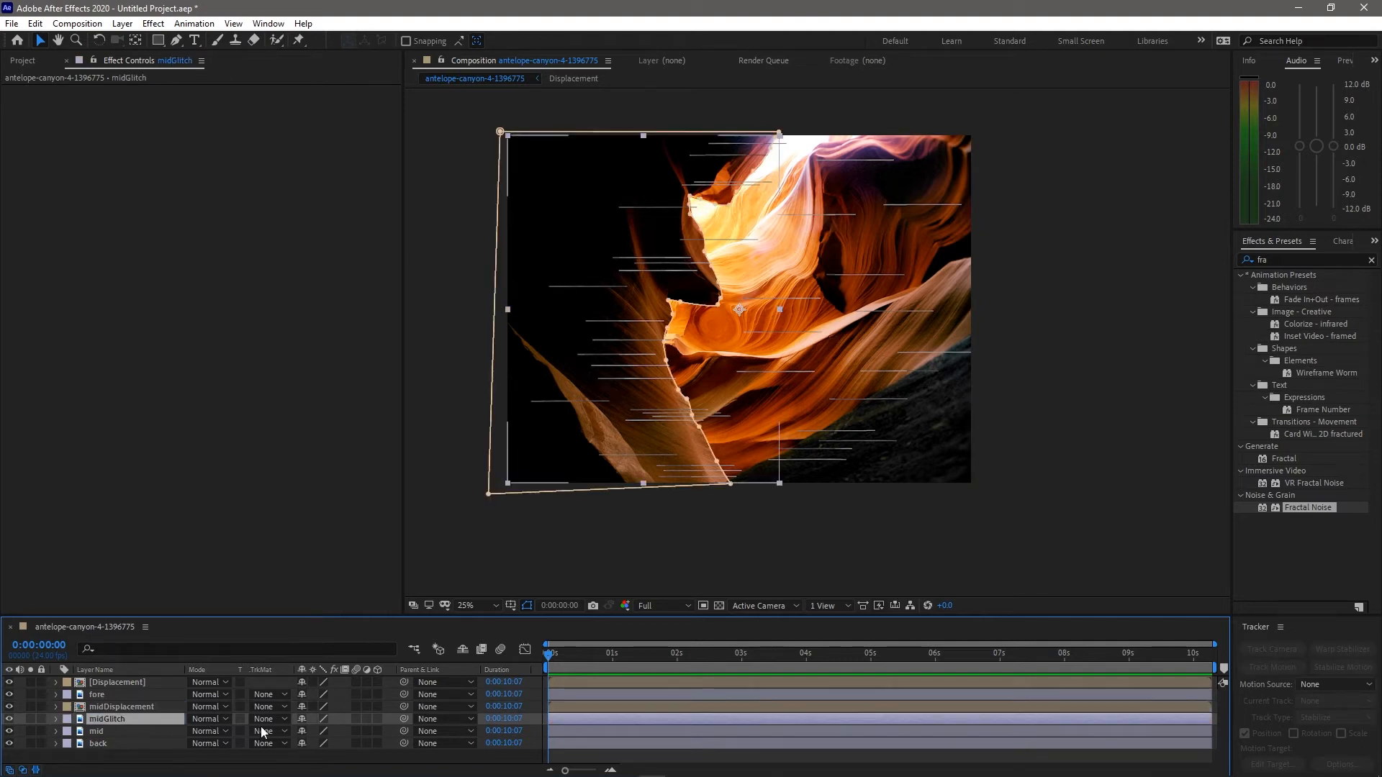
{"action": "left_click", "coordinate": [1279, 262]}
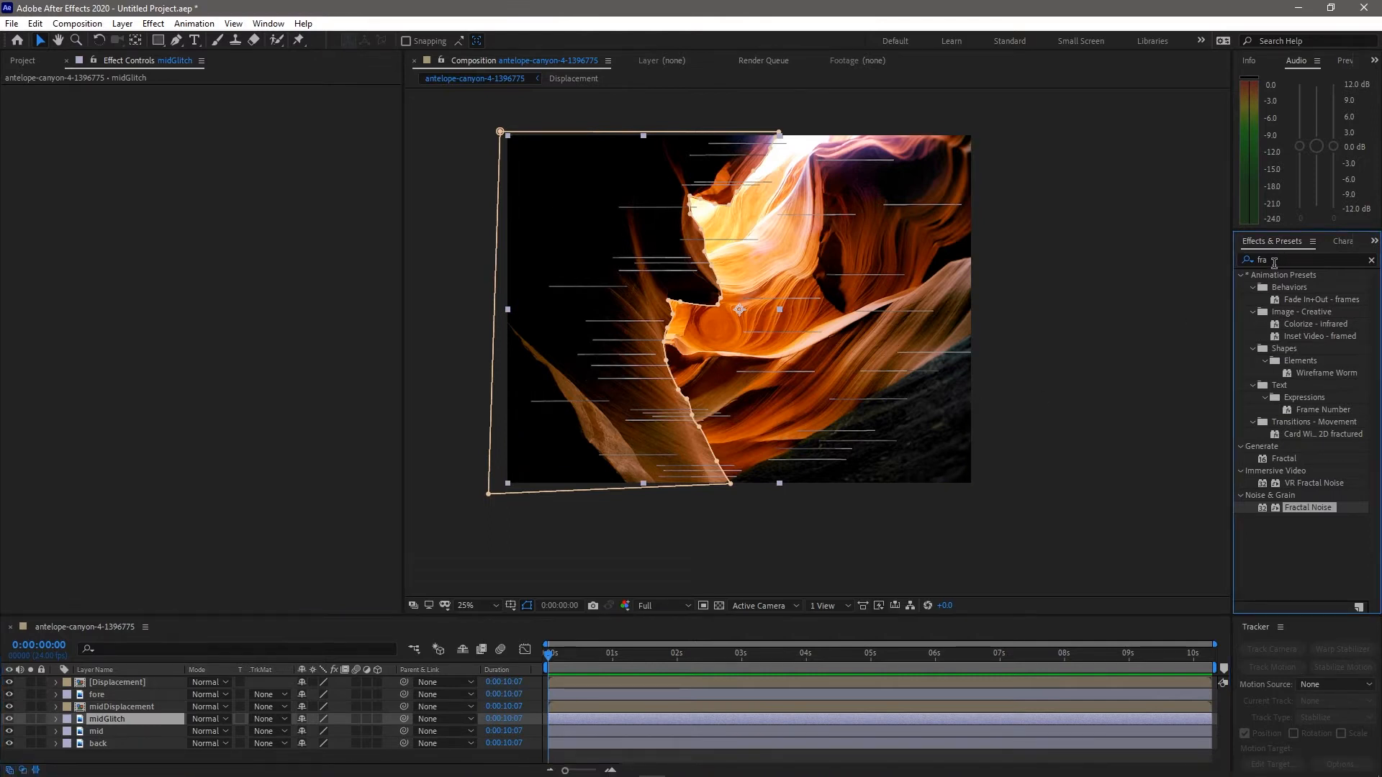
{"action": "left_click", "coordinate": [1274, 262]}
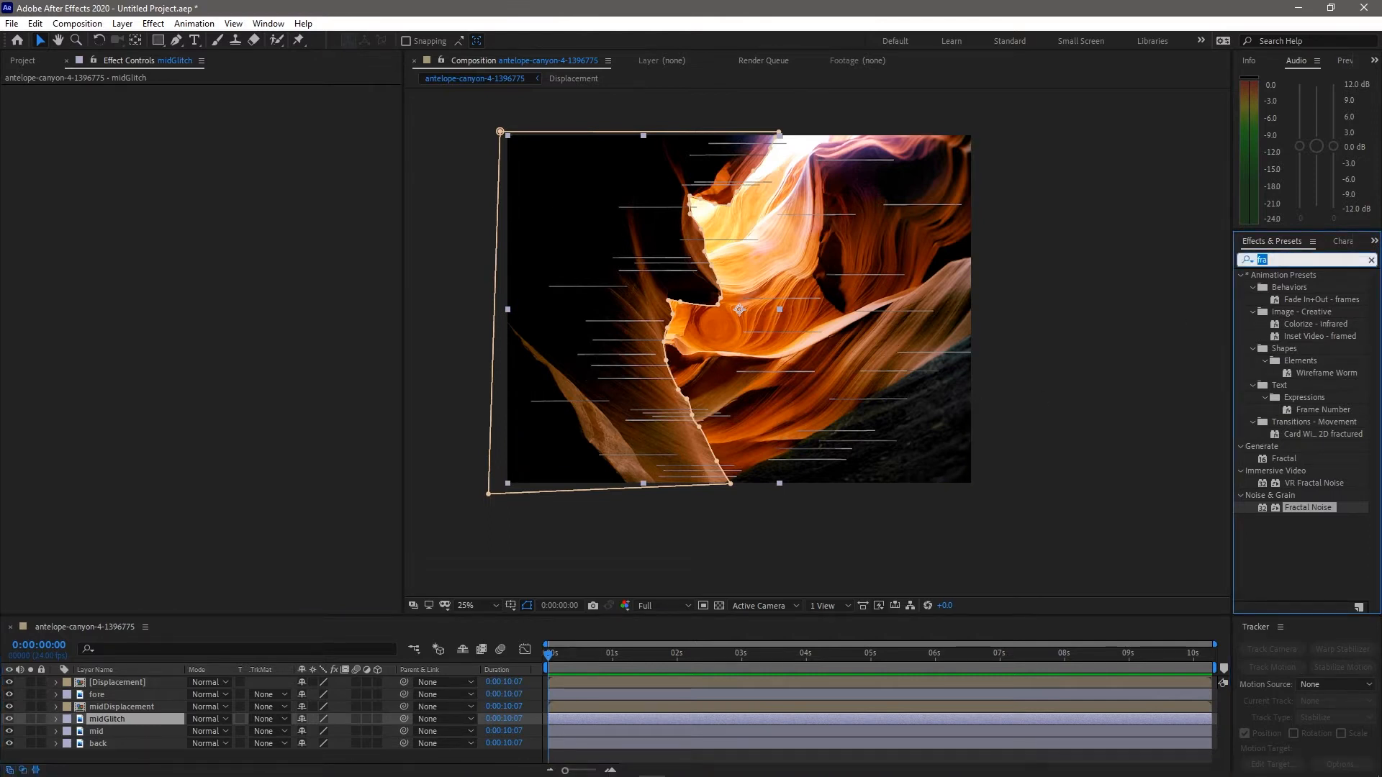
{"action": "type", "text": "mi"}
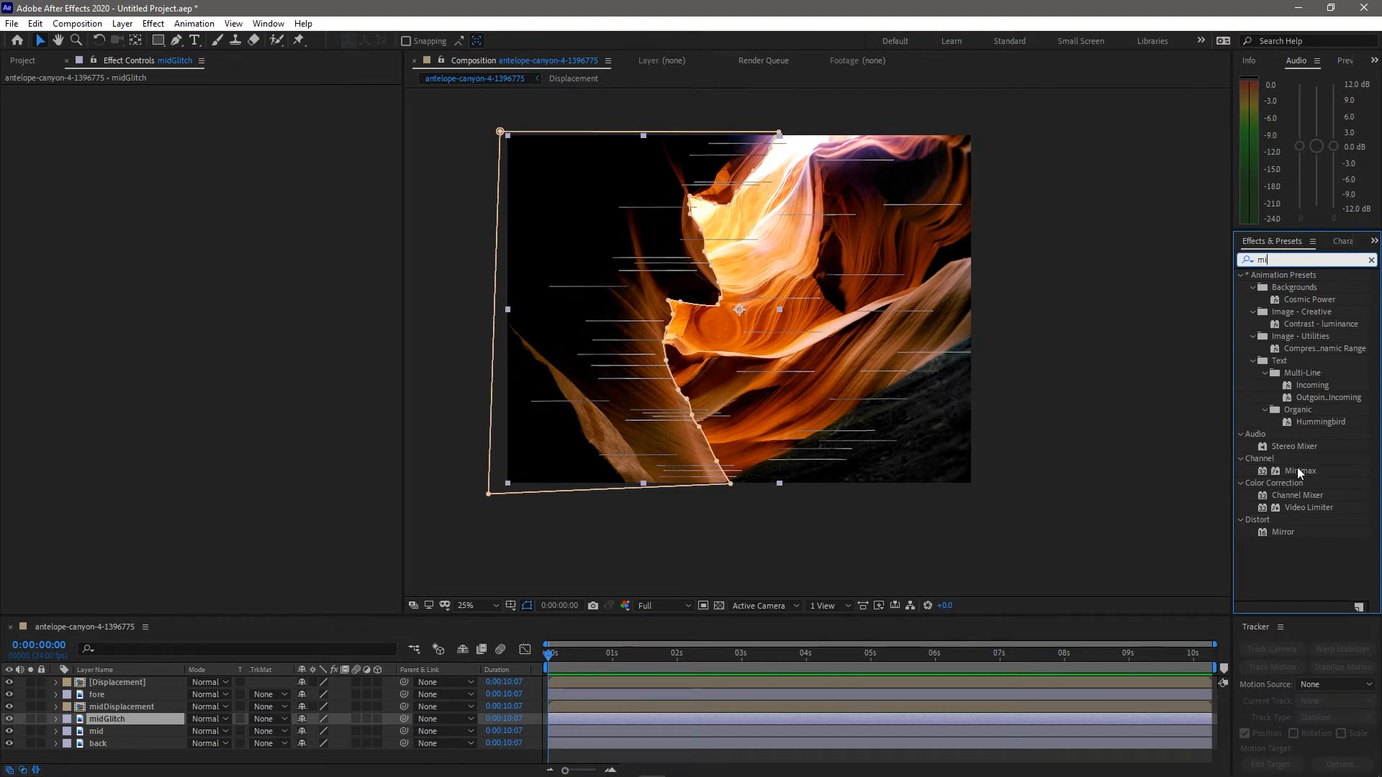
{"action": "key", "text": "BackSpace"}
{"action": "key", "text": "BackSpace"}
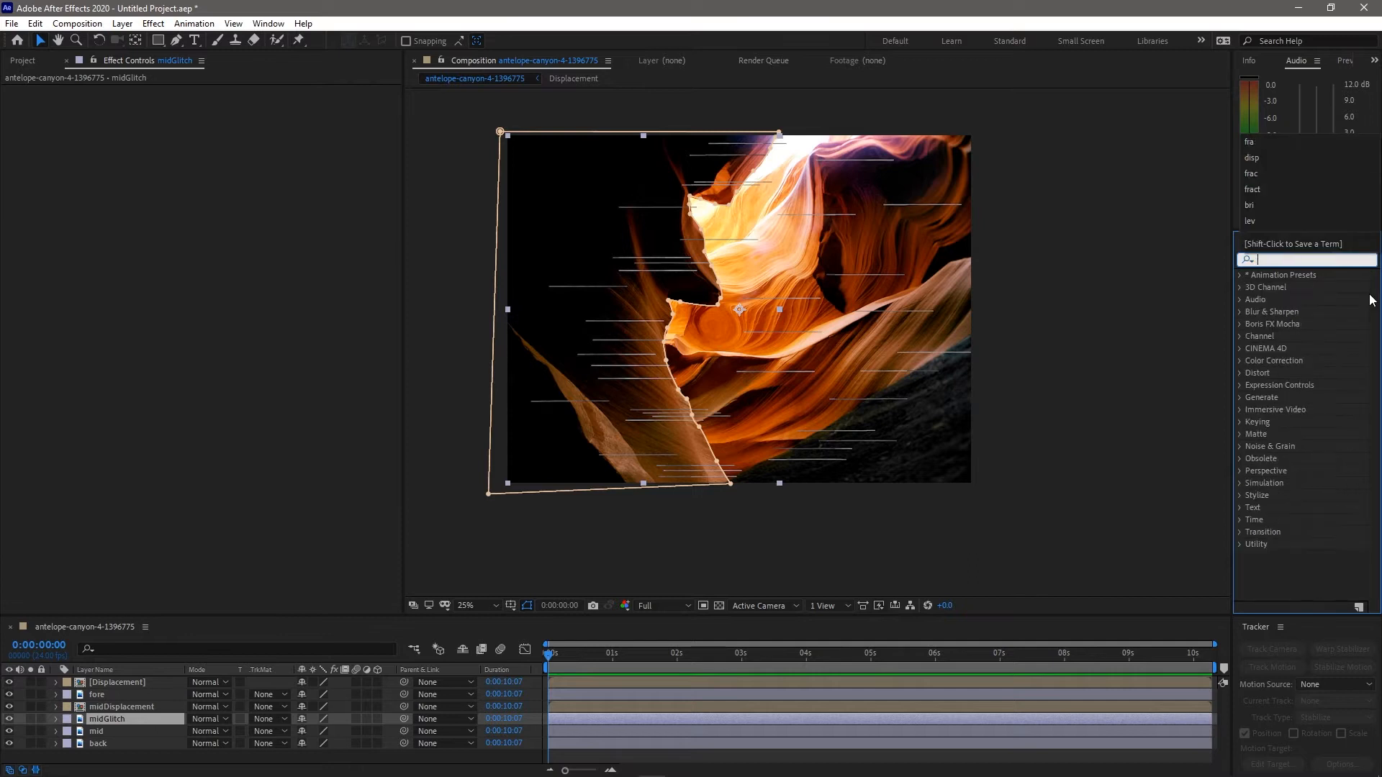
{"action": "type", "text": "dis"}
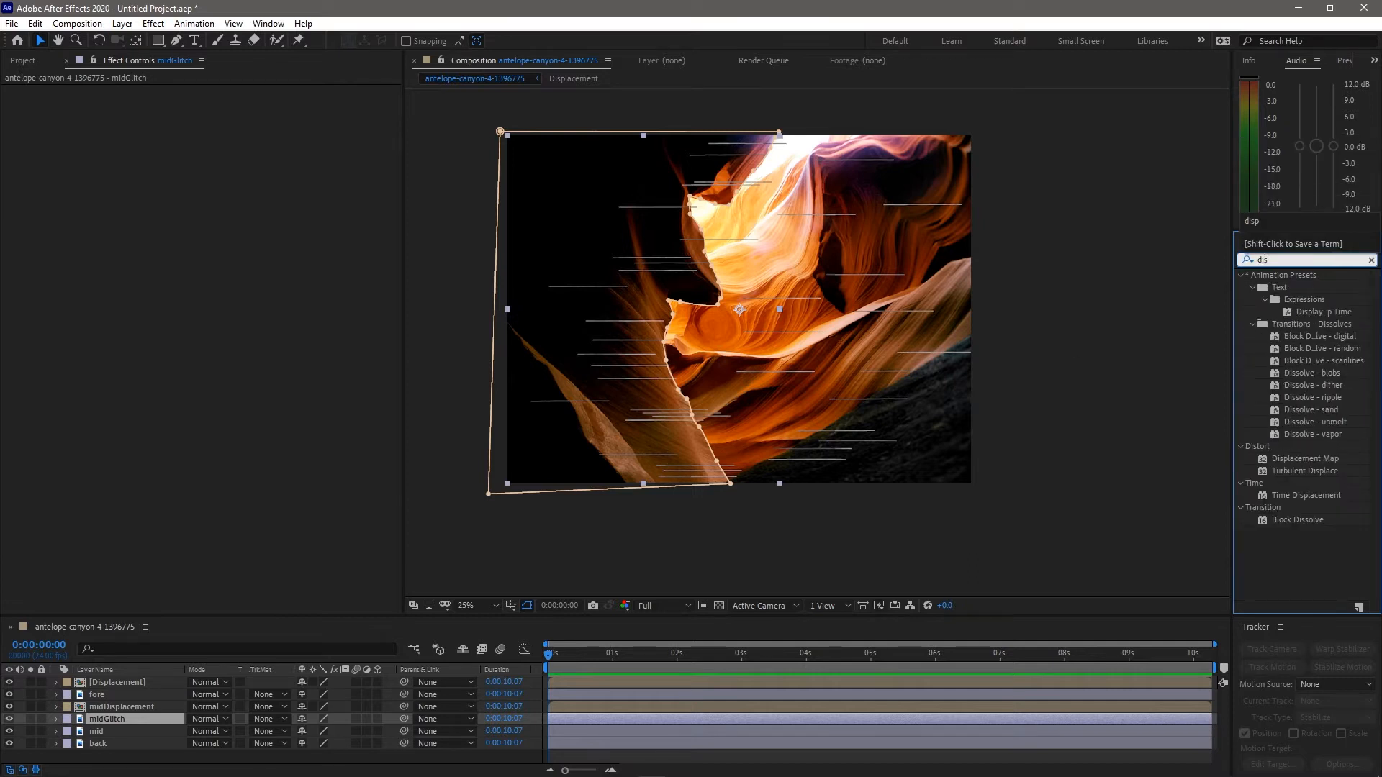
{"action": "left_click_drag", "start_coordinate": [1299, 459], "coordinate": [134, 718]}
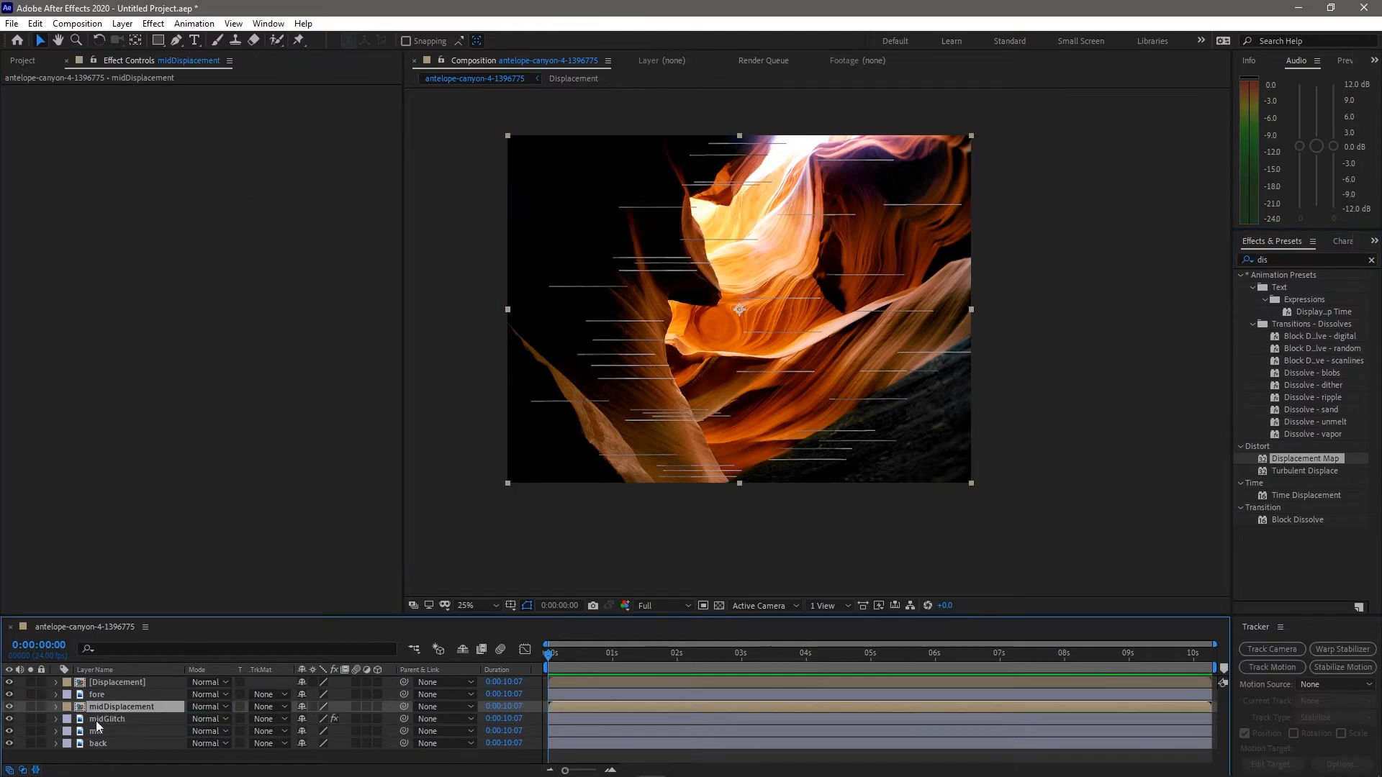
Use midDisplacement as midGlitch's displacement map layer, and hide the Displacement and midDisplacement layers
{"action": "left_click", "coordinate": [98, 720]}
{"action": "left_click", "coordinate": [261, 104]}
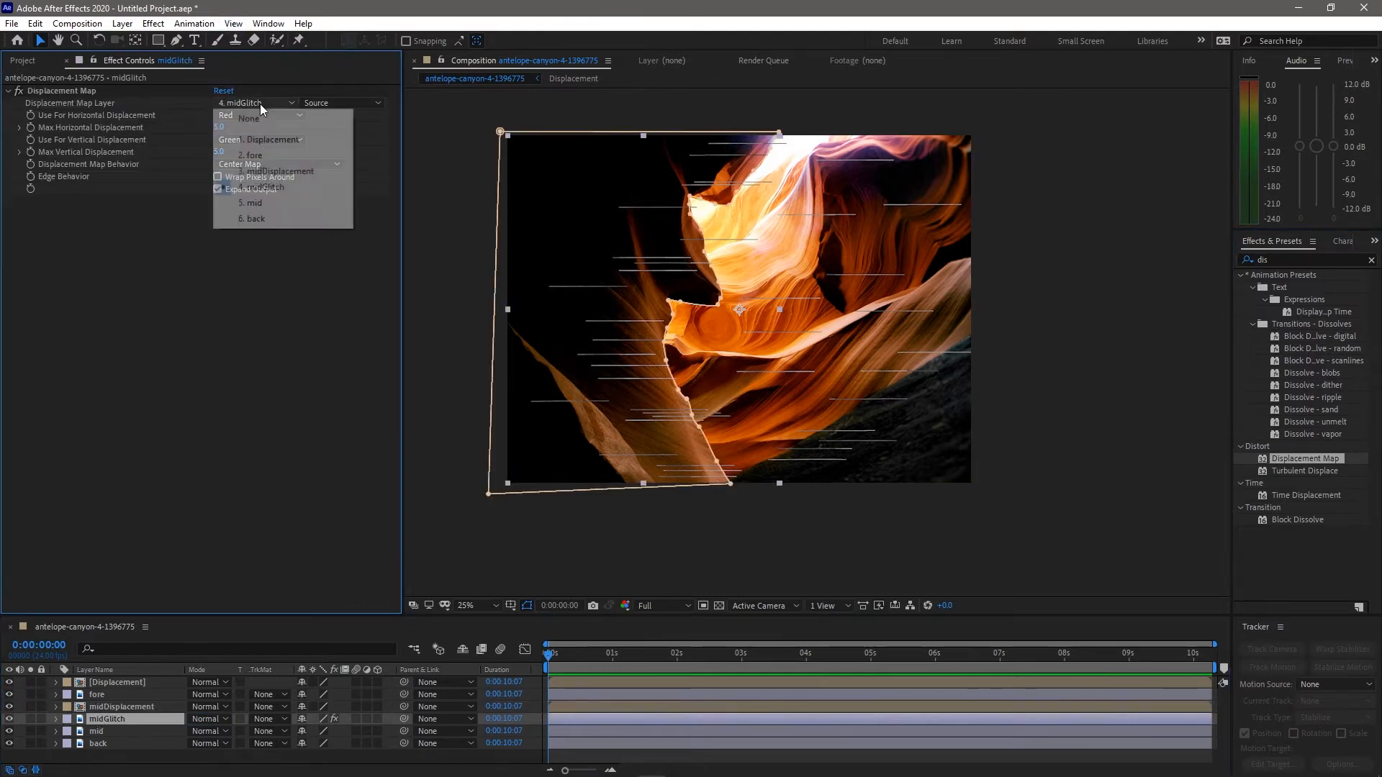
{"action": "left_click", "coordinate": [277, 171]}
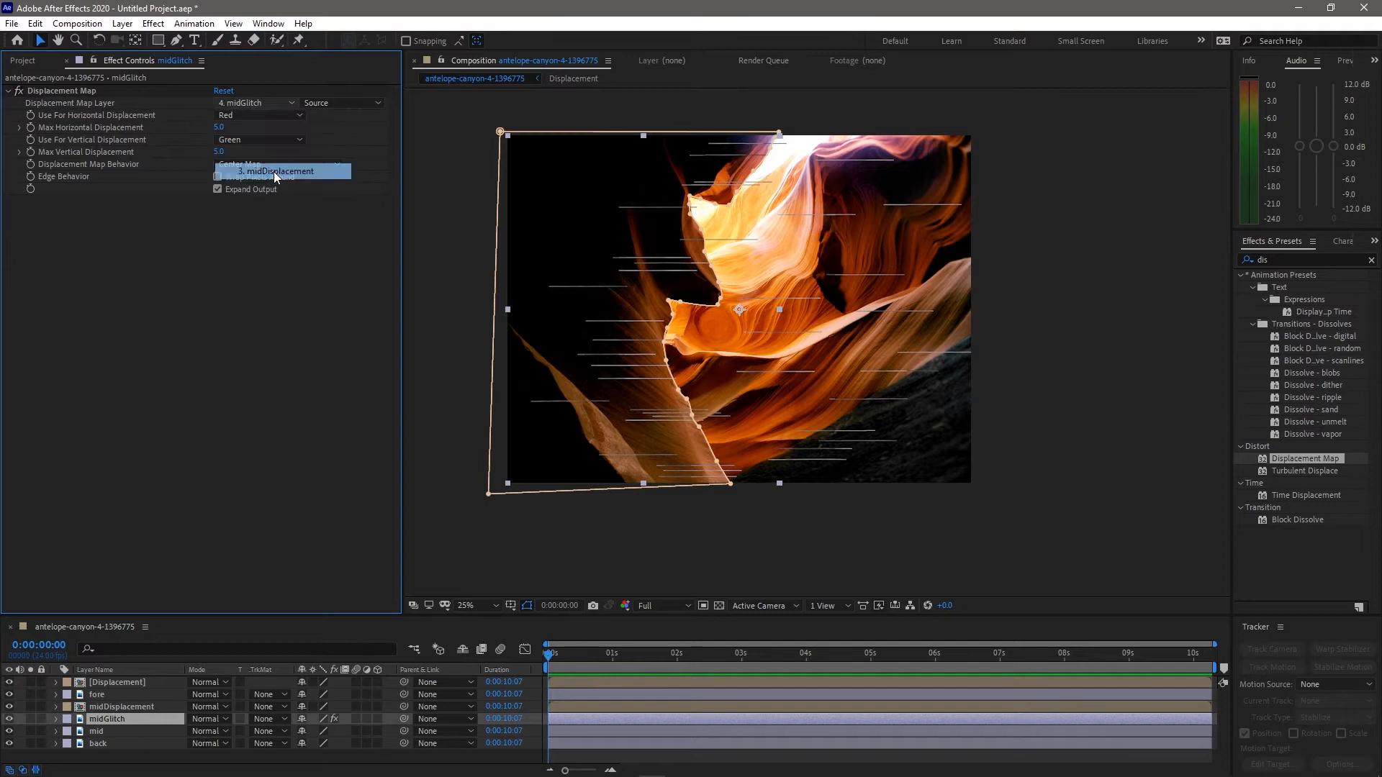
{"action": "left_click", "coordinate": [9, 682]}
{"action": "left_click", "coordinate": [9, 707]}
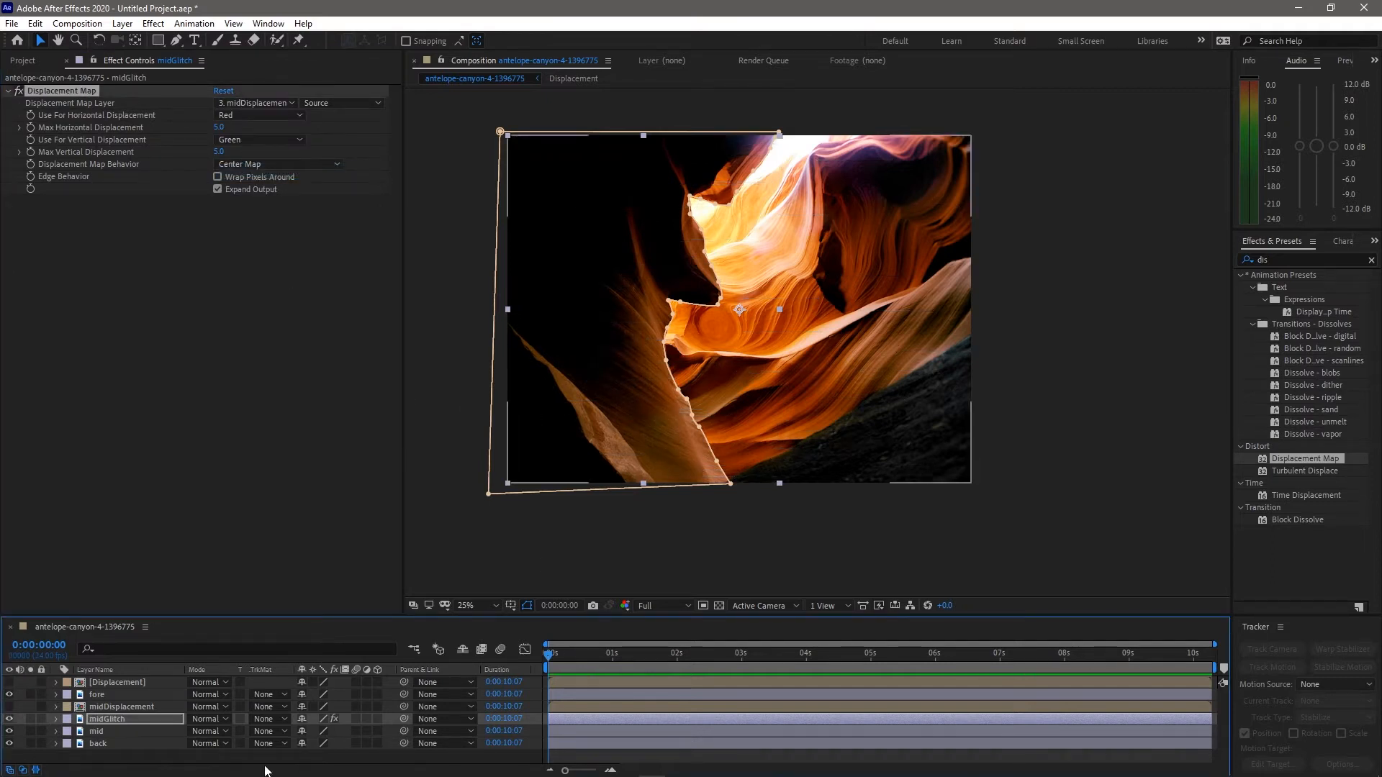
Raise midGlitch's Max Horizontal Displacement to 100.0 and inspect the displaced strips along the rock edge up close
{"action": "left_click", "coordinate": [19, 128]}
{"action": "left_click_drag", "start_coordinate": [215, 147], "coordinate": [240, 147]}
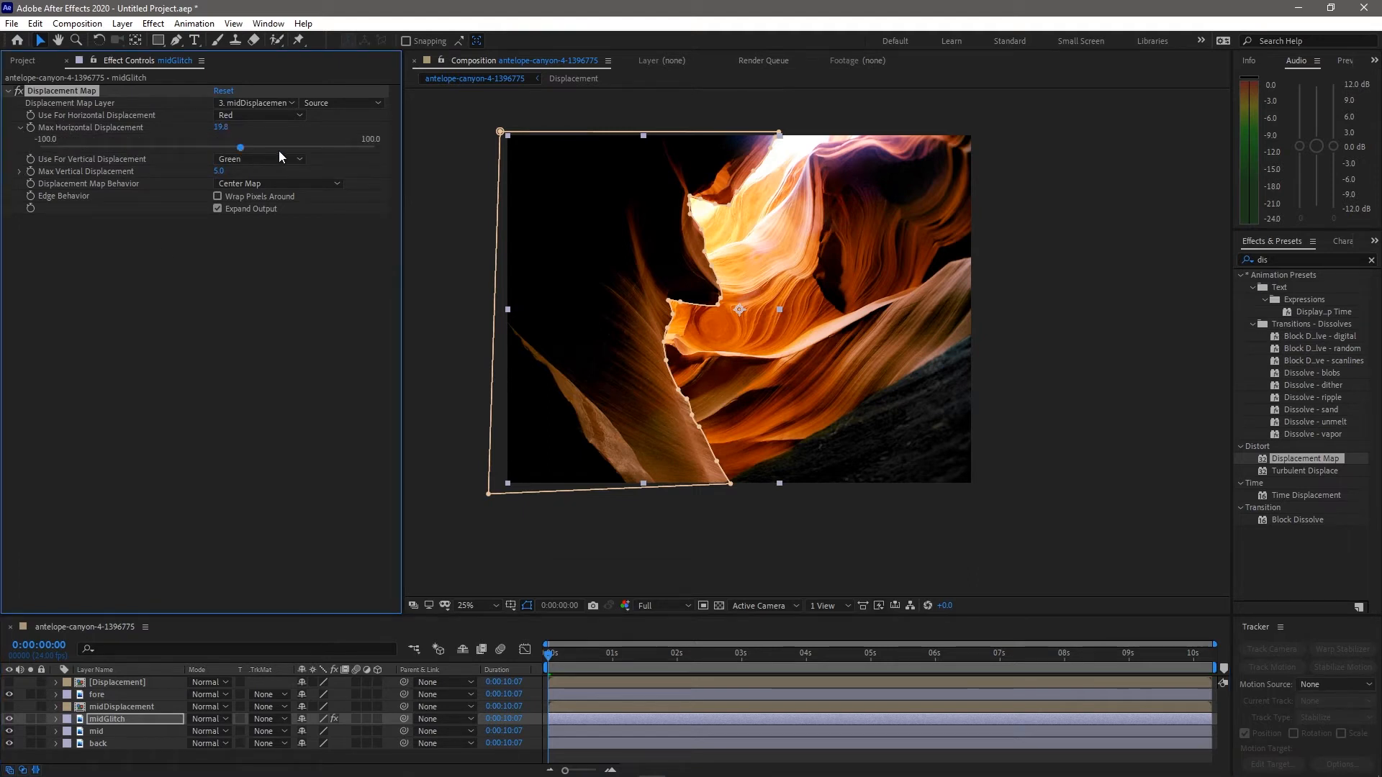
{"action": "scroll", "coordinate": [750, 212], "scroll_direction": "up", "scroll_amount": 2}
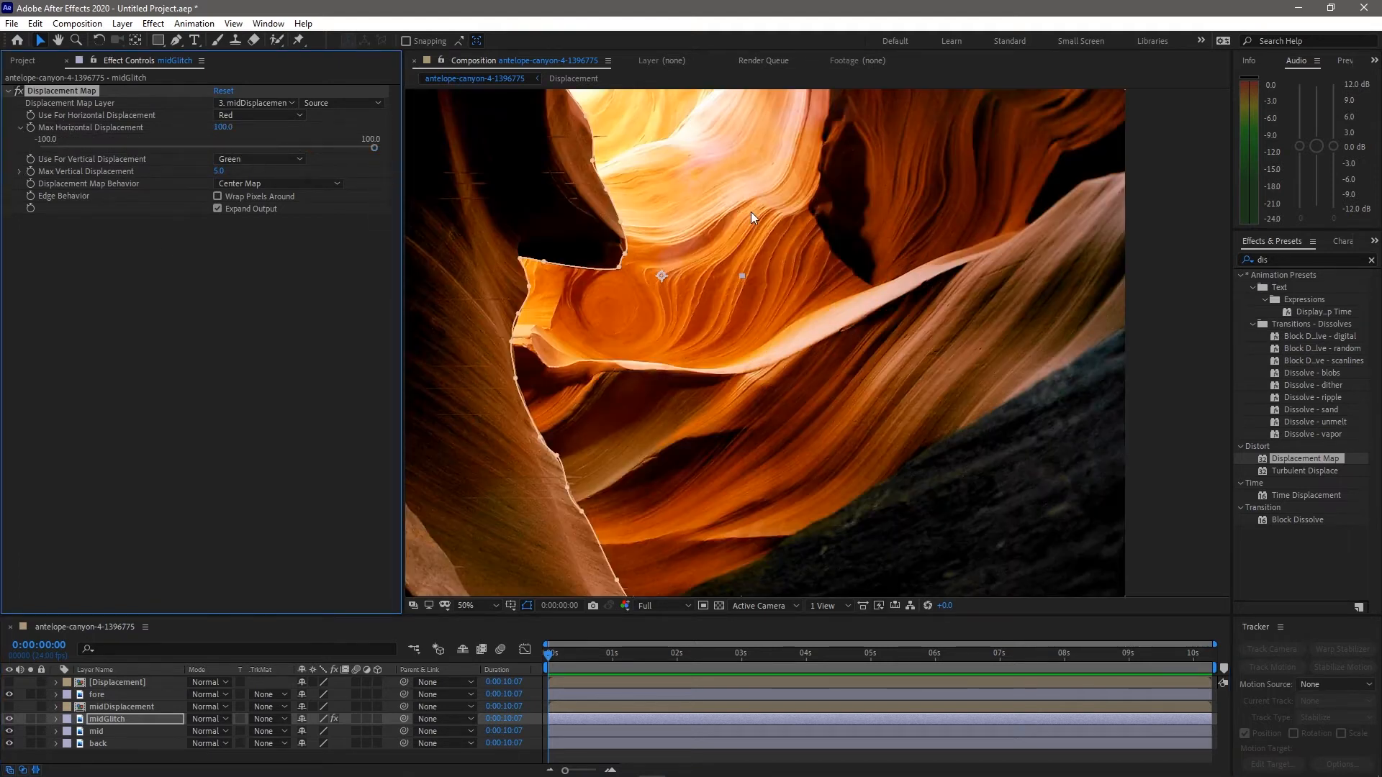
{"action": "scroll", "coordinate": [844, 319], "scroll_direction": "up", "scroll_amount": 3}
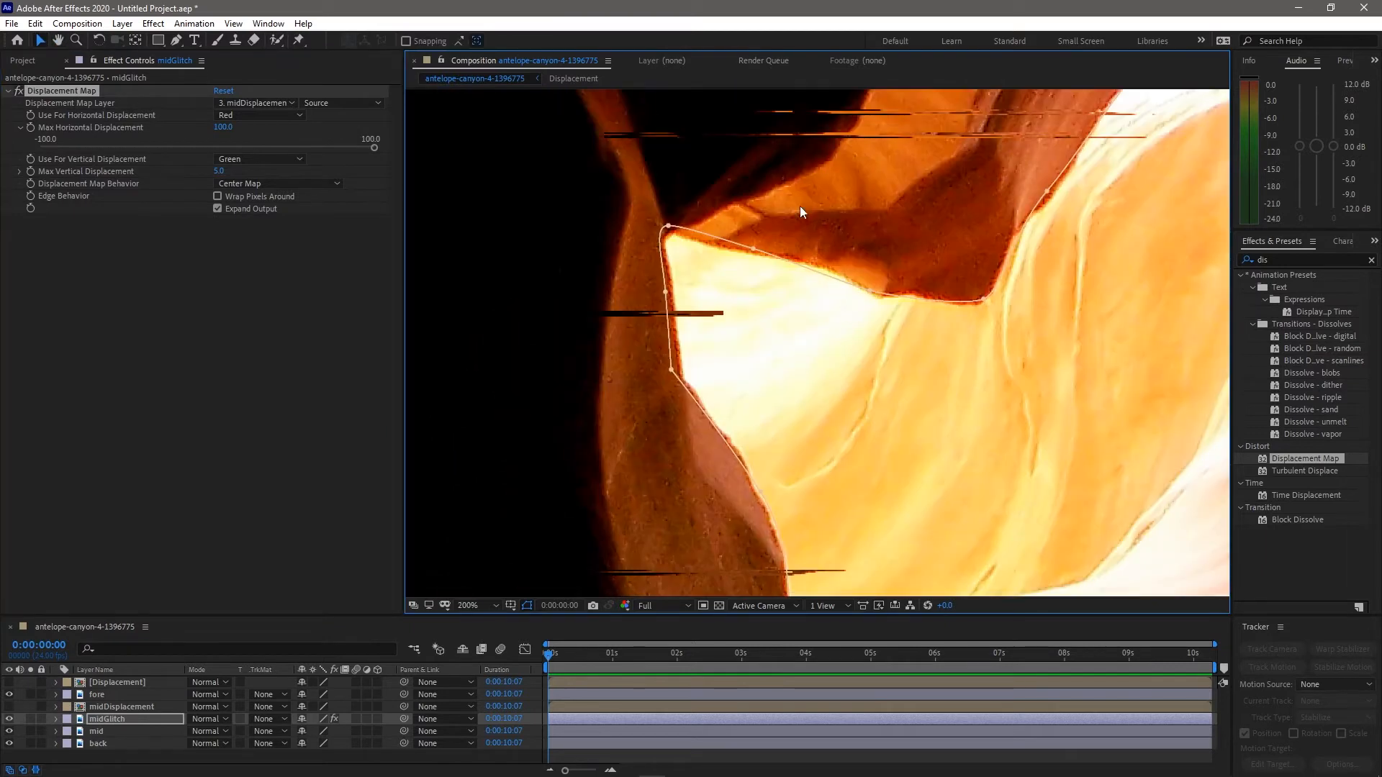
Hide the mid and back layers to isolate midGlitch and inspect its displaced strips
{"action": "scroll", "coordinate": [810, 320], "scroll_direction": "down", "scroll_amount": 2}
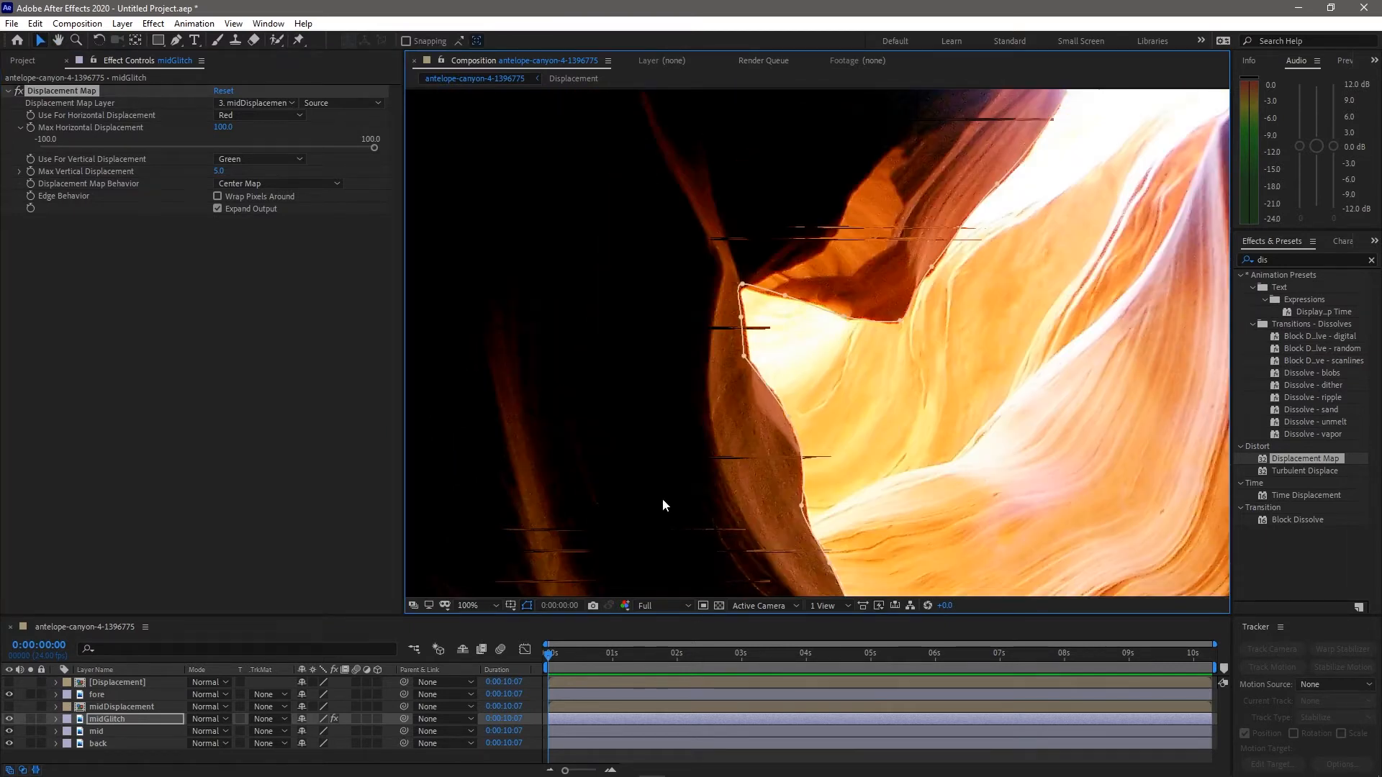
{"action": "scroll", "coordinate": [753, 320], "scroll_direction": "down", "scroll_amount": 2}
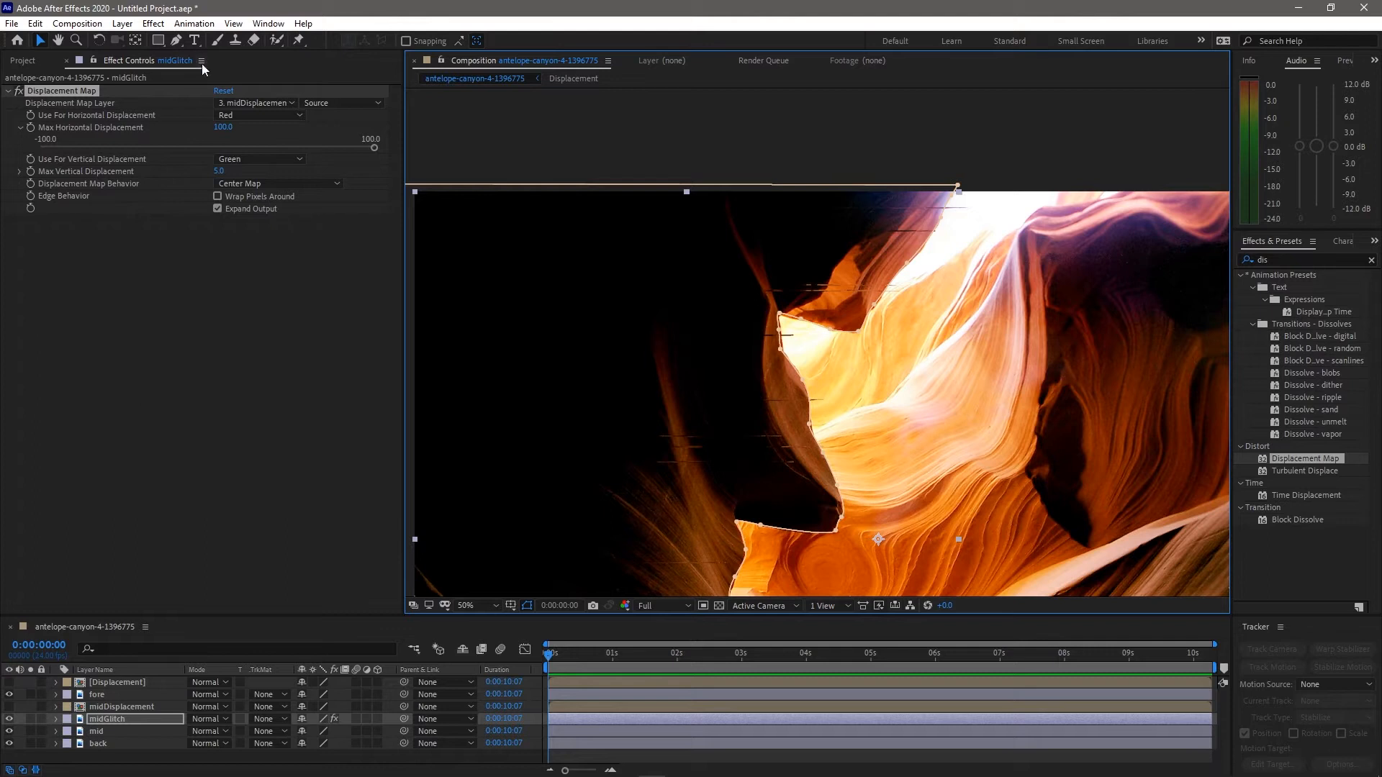
{"action": "left_click_drag", "start_coordinate": [95, 148], "coordinate": [437, 165]}
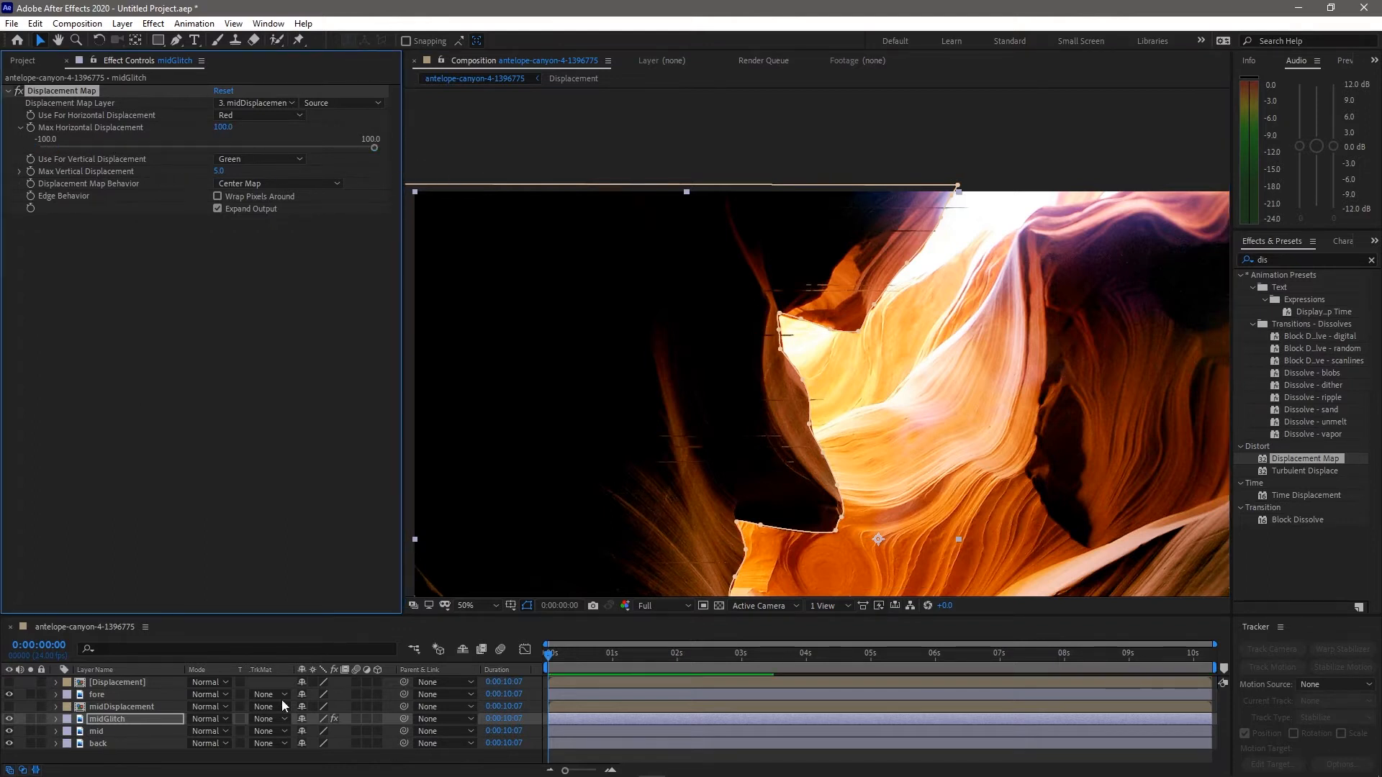
{"action": "left_click", "coordinate": [137, 708]}
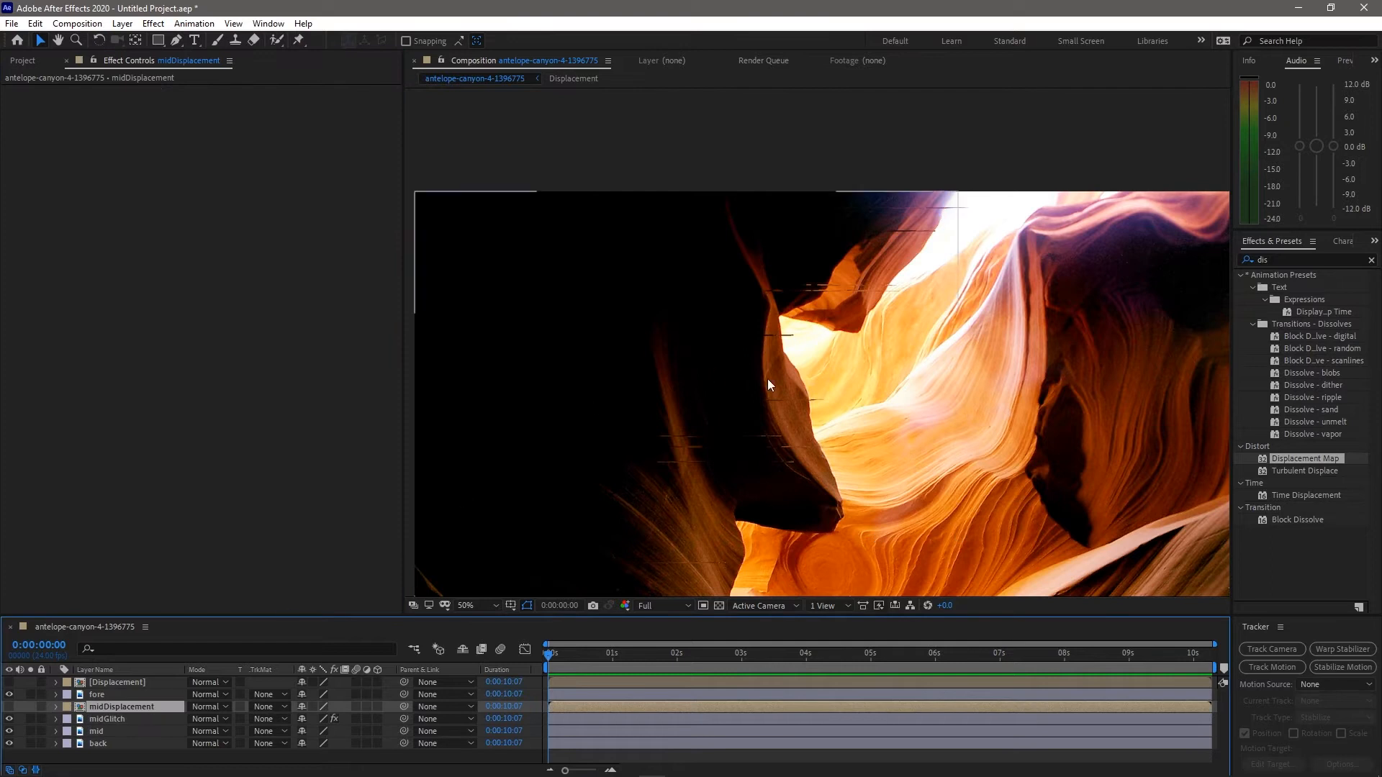
{"action": "scroll", "coordinate": [714, 369], "scroll_direction": "down", "scroll_amount": 2}
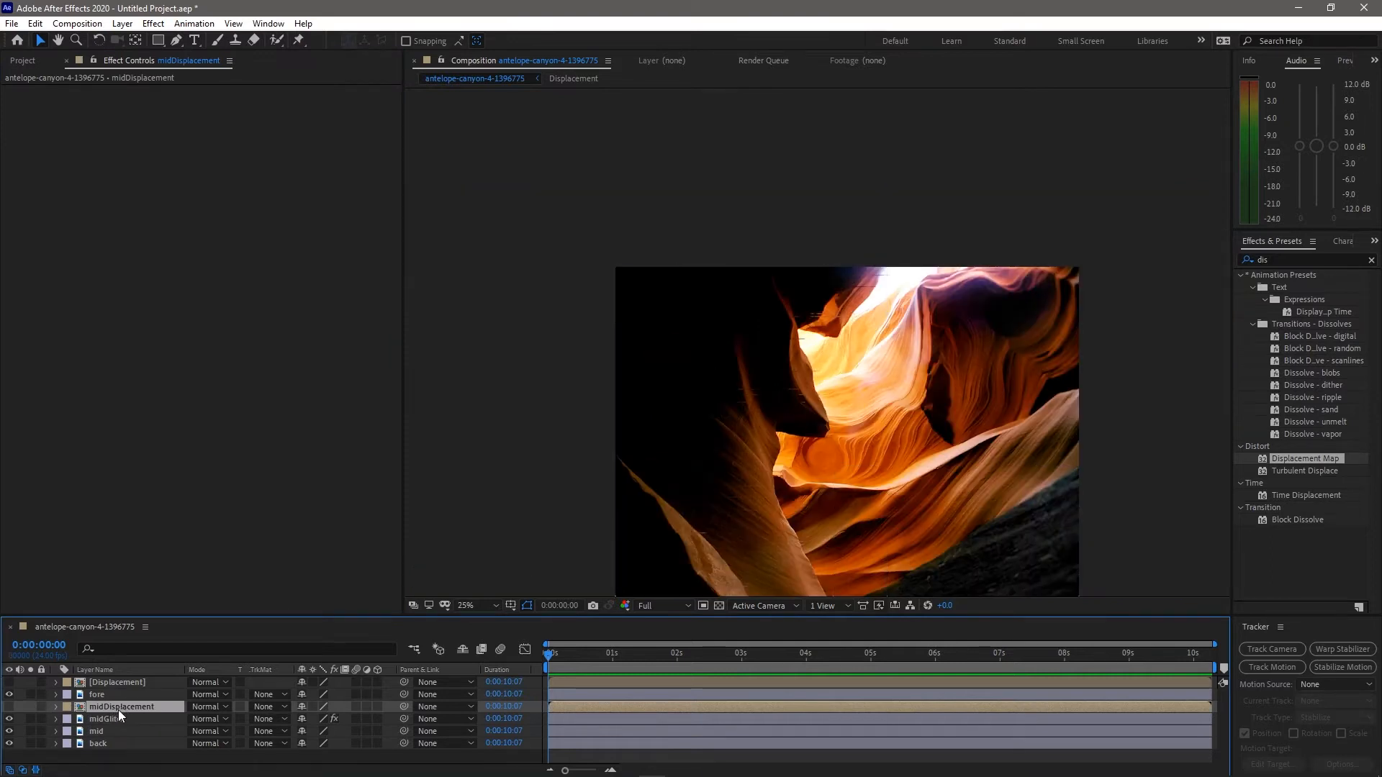
{"action": "left_click_drag", "start_coordinate": [4, 730], "coordinate": [8, 745]}
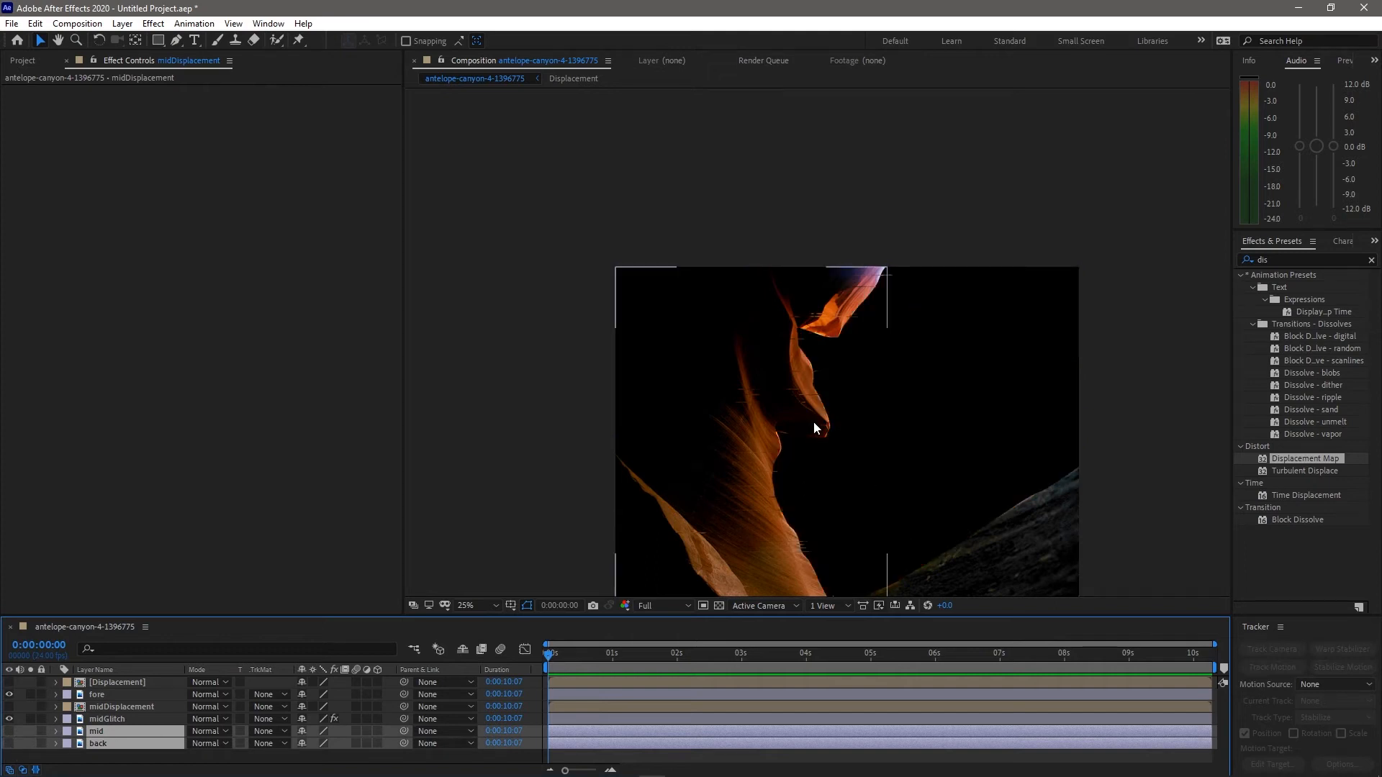
{"action": "left_click", "coordinate": [115, 719]}
{"action": "key", "text": "period"}
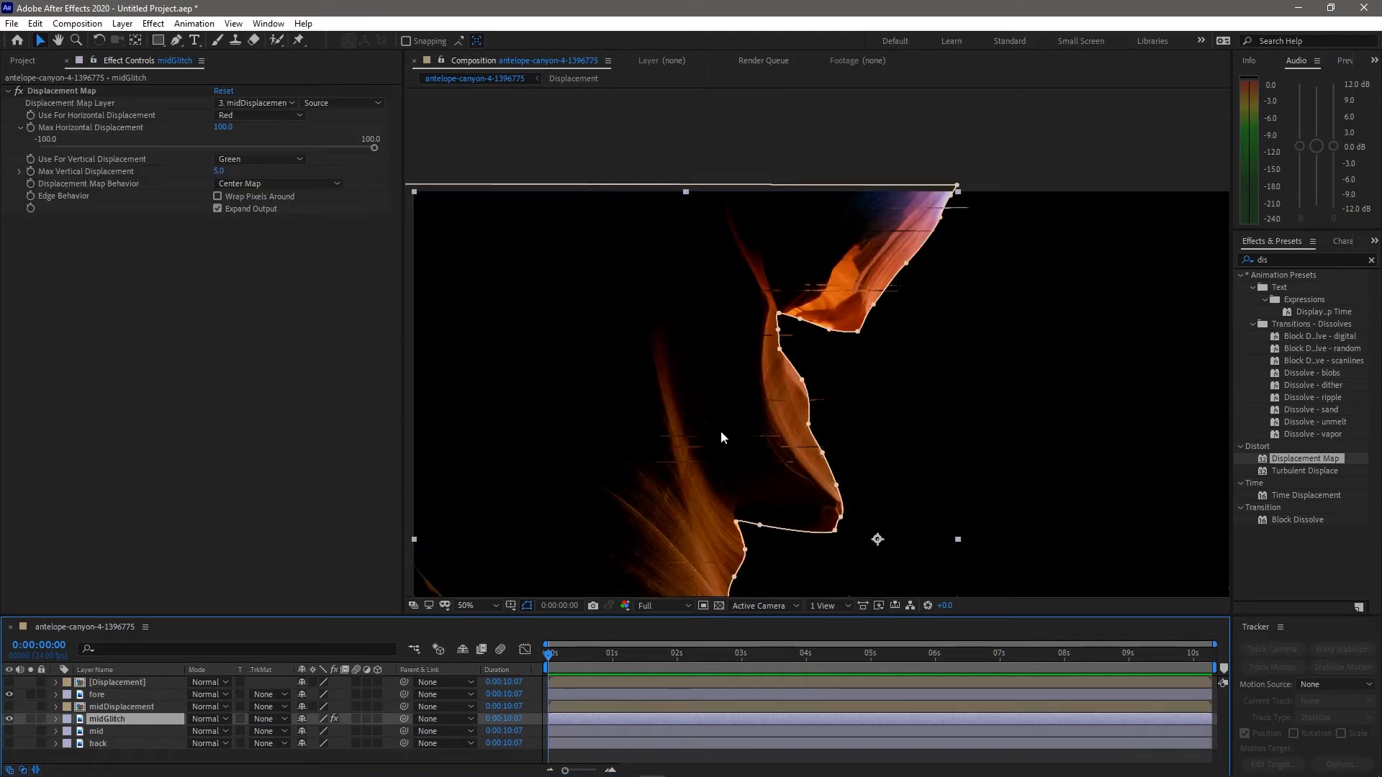
Show midDisplacement and set midGlitch's track matte to Luma Matte "midDisplacement"
{"action": "left_click", "coordinate": [97, 706]}
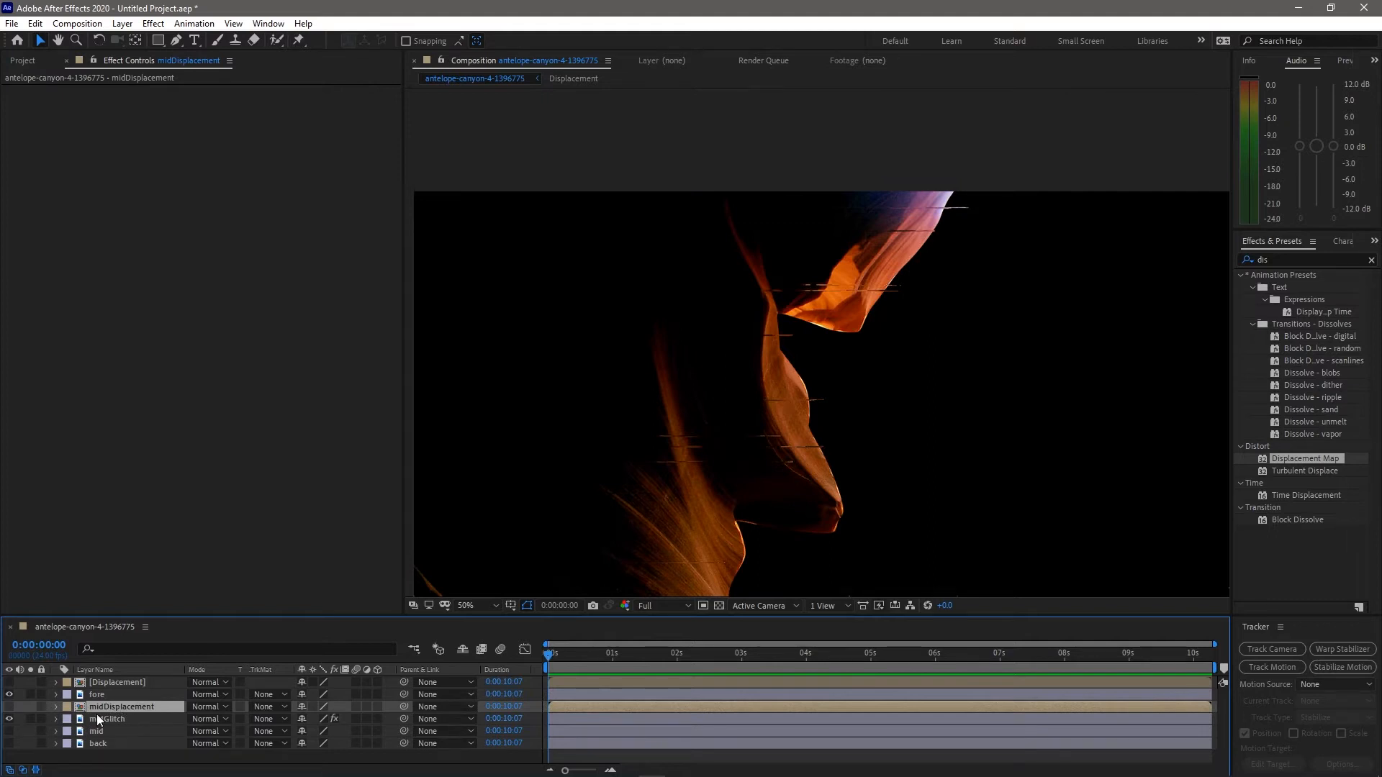
{"action": "left_click", "coordinate": [9, 707]}
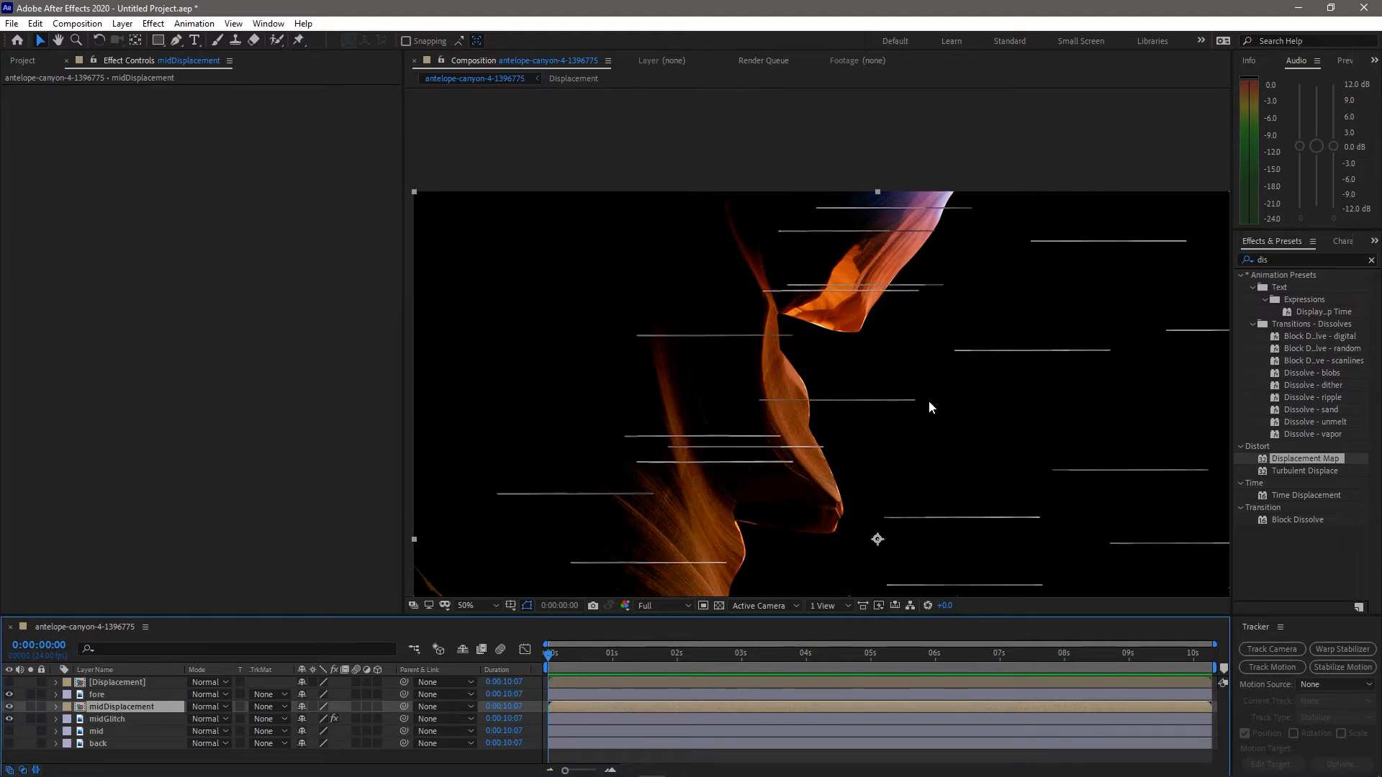
{"action": "left_click", "coordinate": [278, 721]}
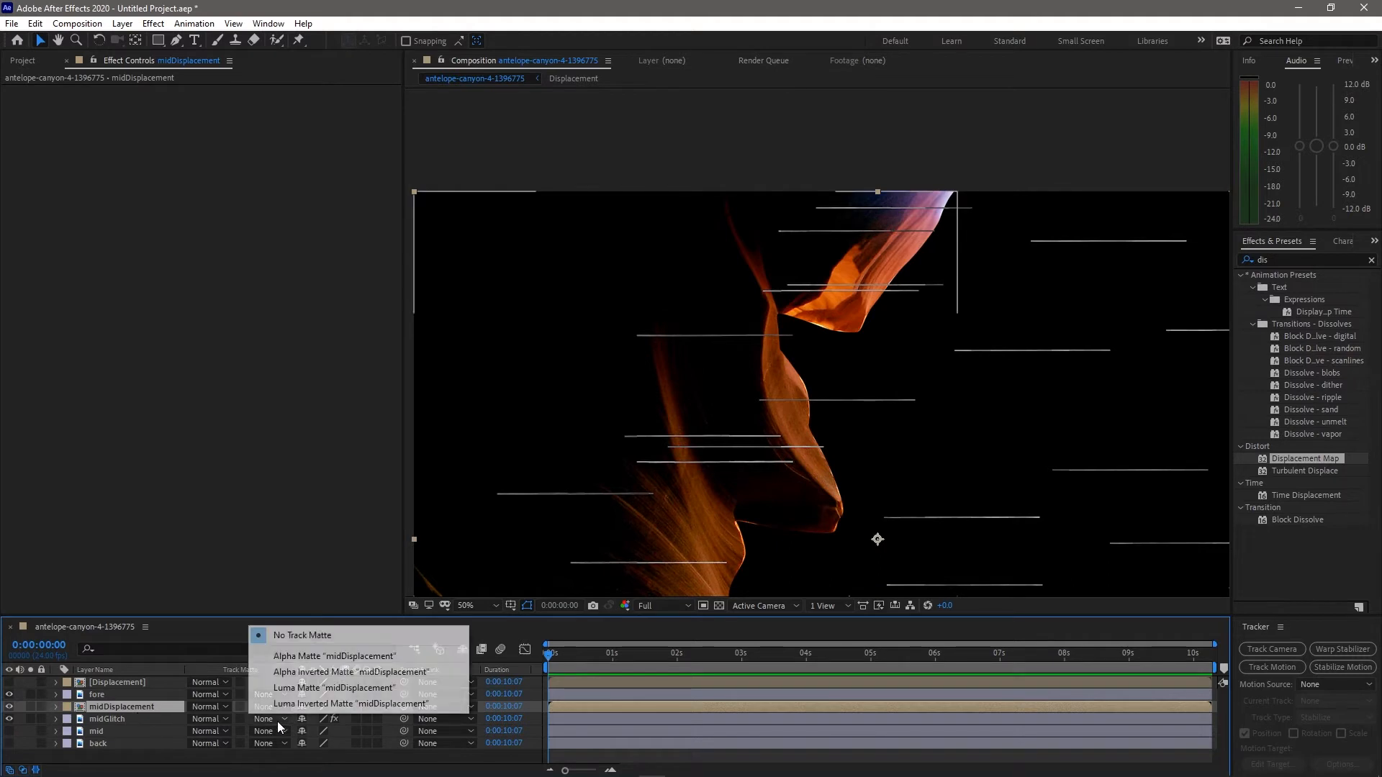
{"action": "left_click", "coordinate": [323, 691]}
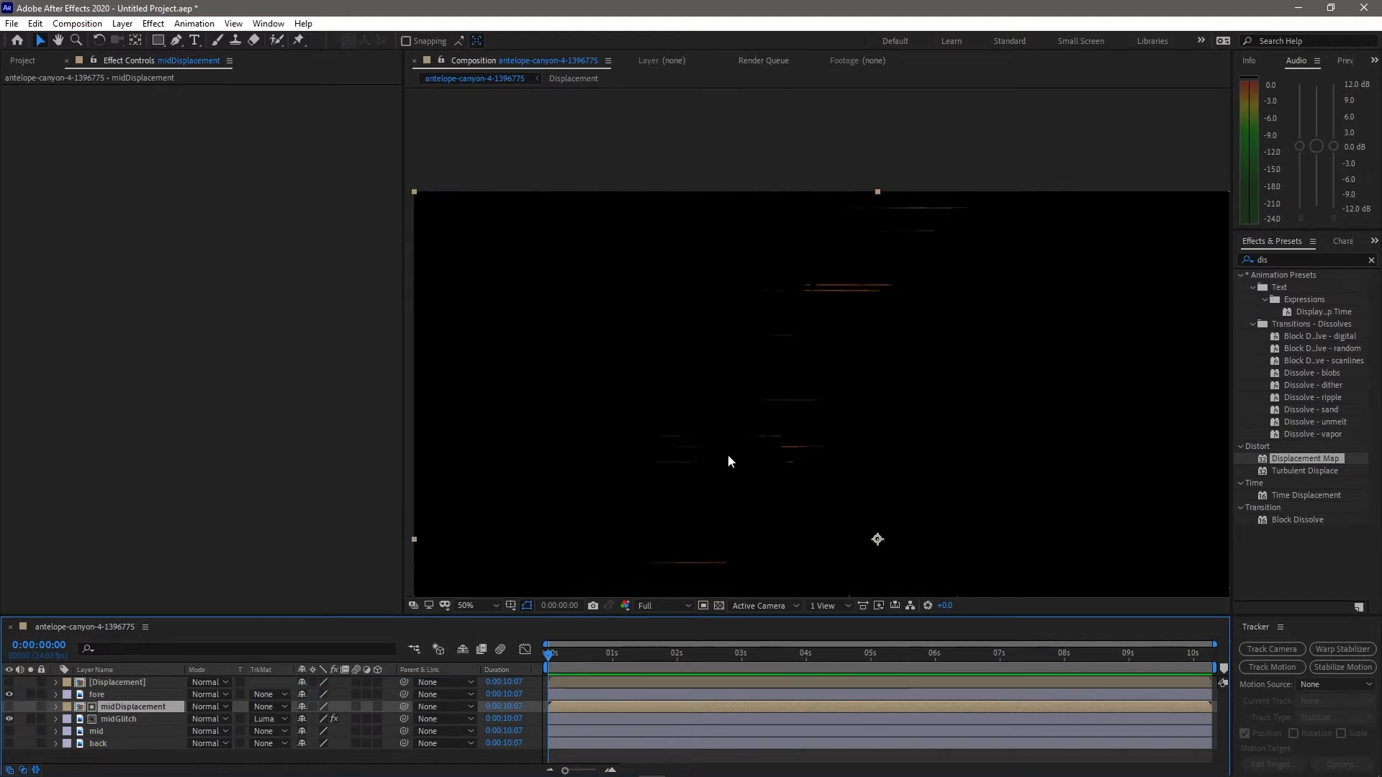
{"action": "key", "text": "comma"}
{"action": "key", "text": "period"}
Make the mid layer visible again and check the matted glitch strips over it
{"action": "left_click", "coordinate": [9, 731]}
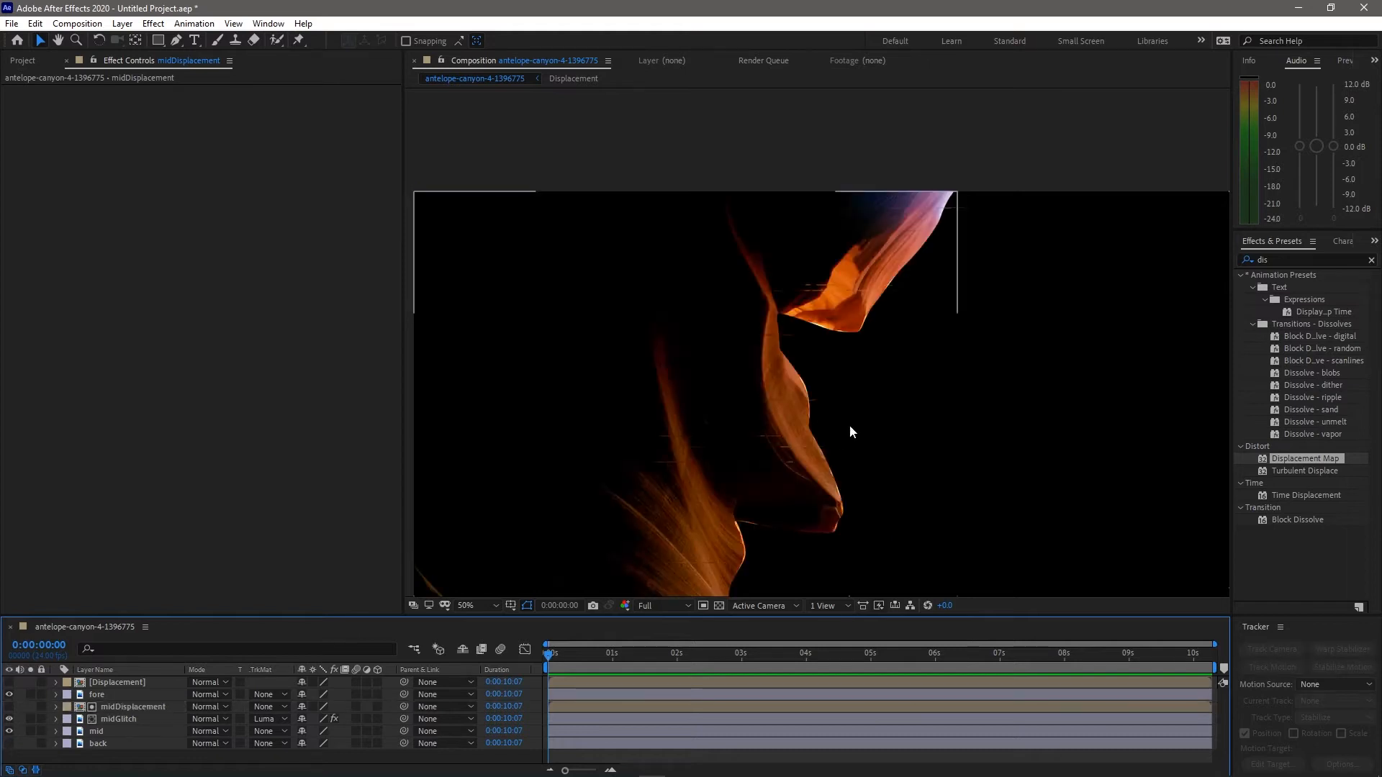
{"action": "key", "text": "comma"}
{"action": "left_click_drag", "start_coordinate": [841, 440], "coordinate": [774, 352]}
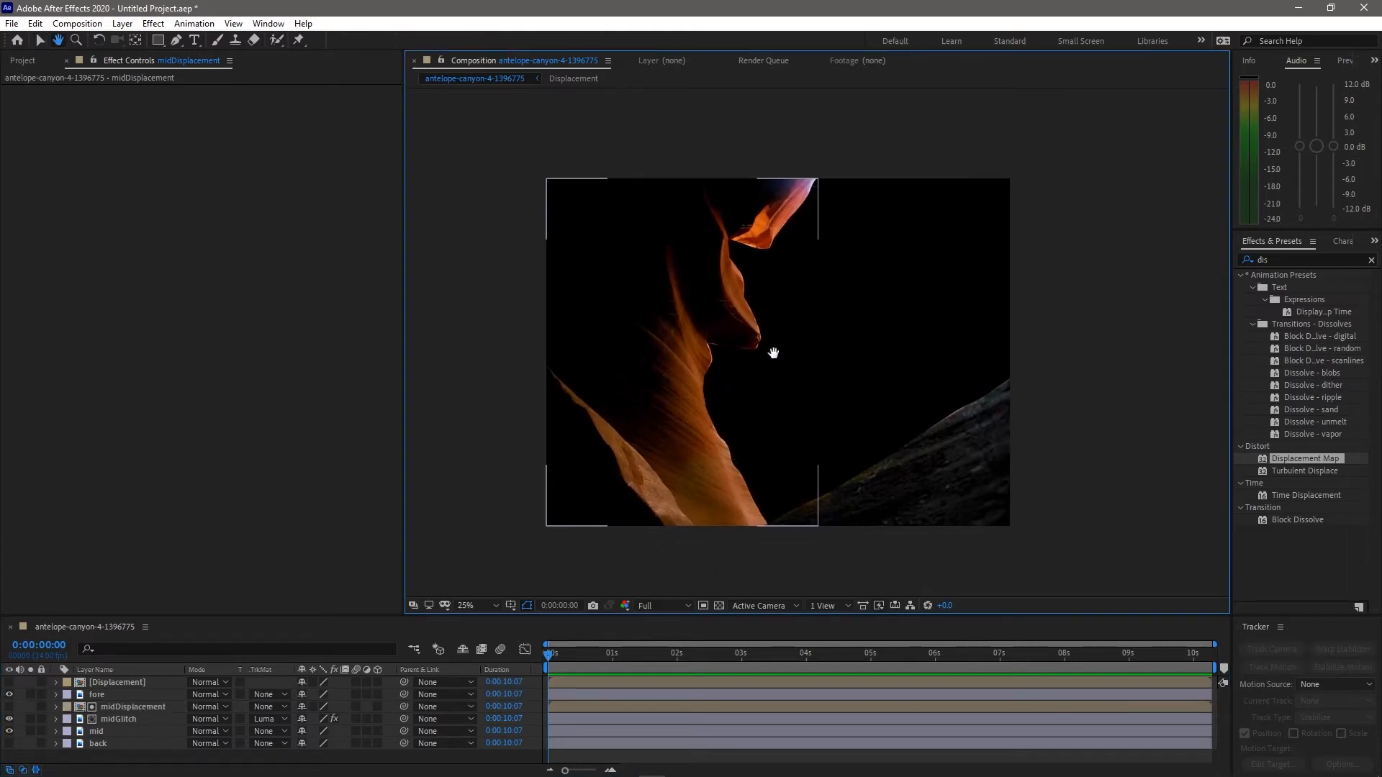
Duplicate the Displacement layer, name the copy foreDisplacement, and duplicate the fore layer beneath it
{"action": "left_click", "coordinate": [118, 674]}
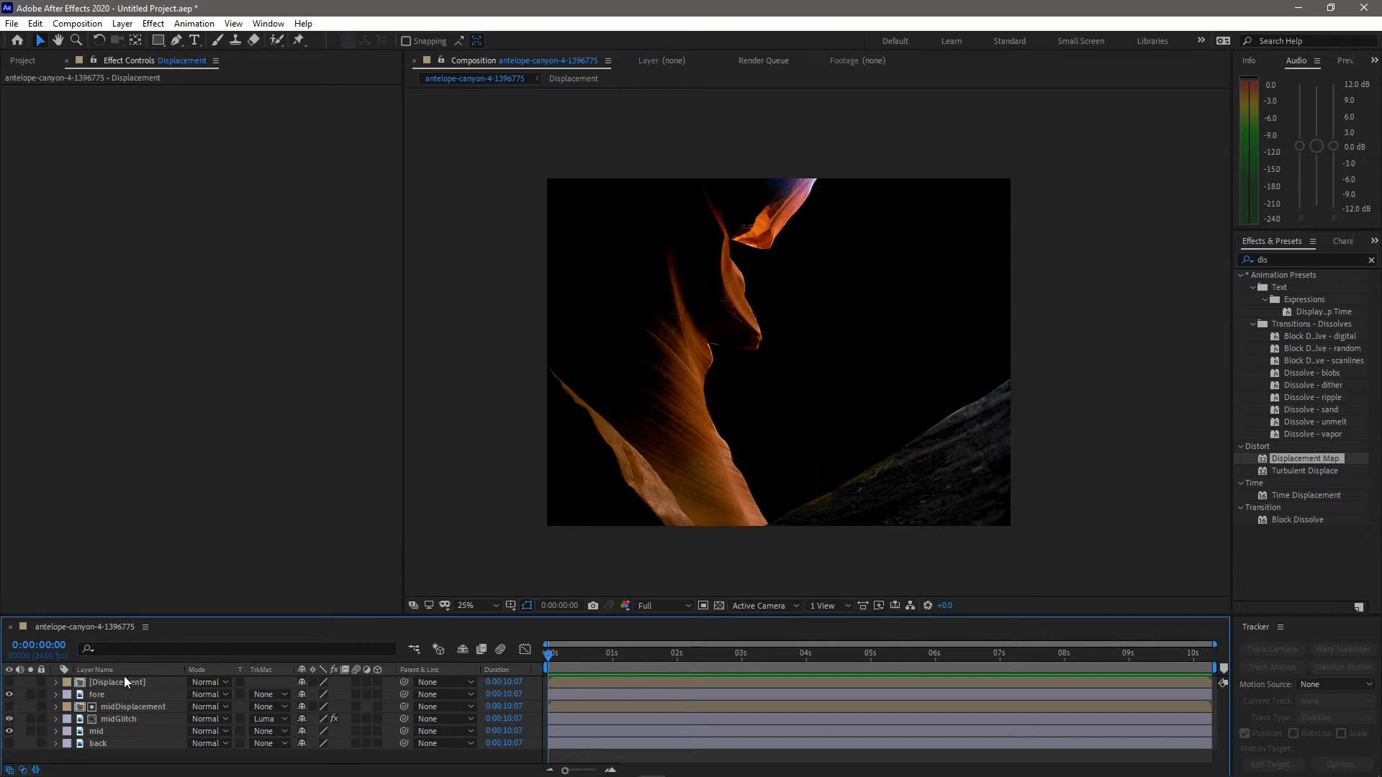
{"action": "left_click", "coordinate": [122, 684]}
{"action": "key", "text": "ctrl+d"}
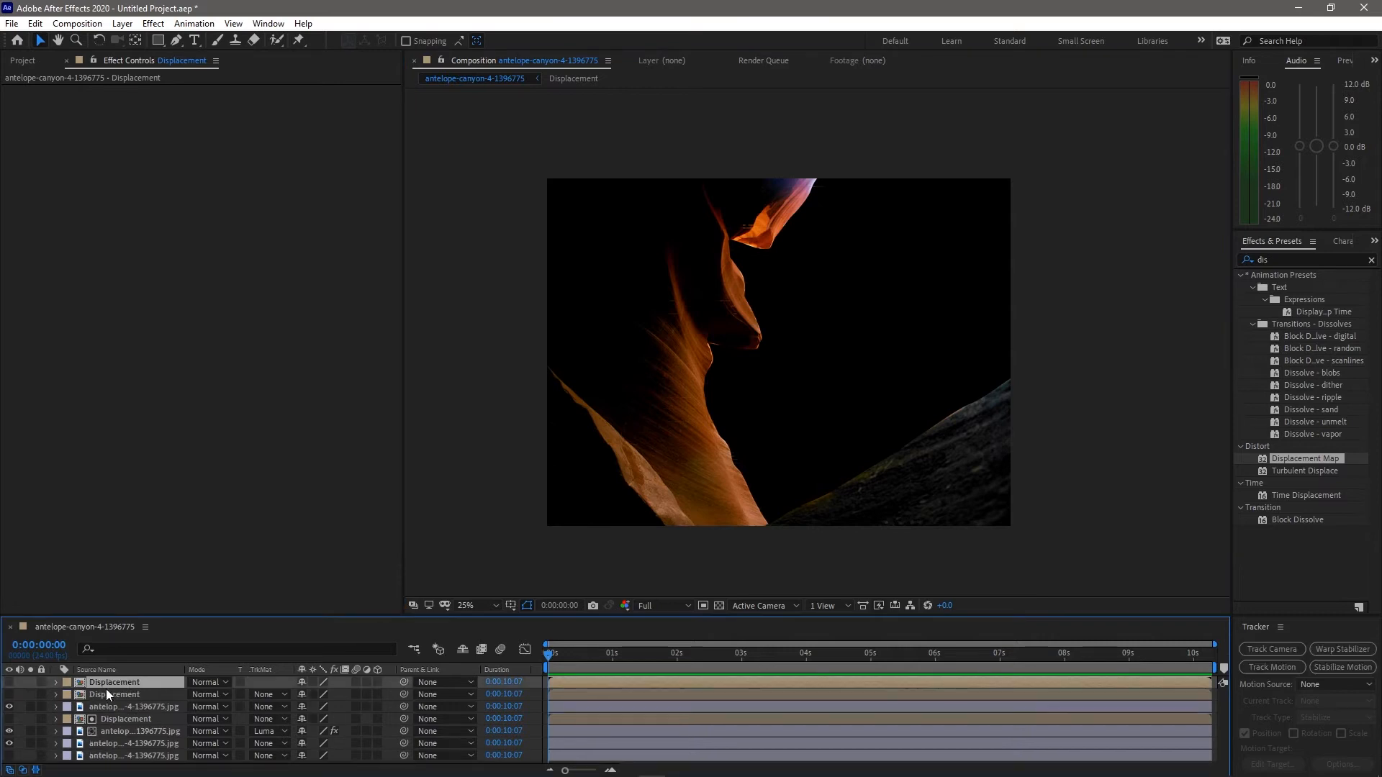
{"action": "left_click", "coordinate": [124, 694]}
{"action": "left_click", "coordinate": [128, 671]}
{"action": "key", "text": "Home"}
{"action": "type", "text": "fore"}
{"action": "left_click", "coordinate": [120, 707]}
{"action": "key", "text": "ctrl+d"}
Try reusing the Displacement Map effect on fore 2 with foreDisplacement as its map layer, and delete that effect
{"action": "left_click", "coordinate": [120, 719]}
{"action": "left_click", "coordinate": [118, 708]}
{"action": "key", "text": "ctrl+v"}
{"action": "left_click", "coordinate": [115, 696]}
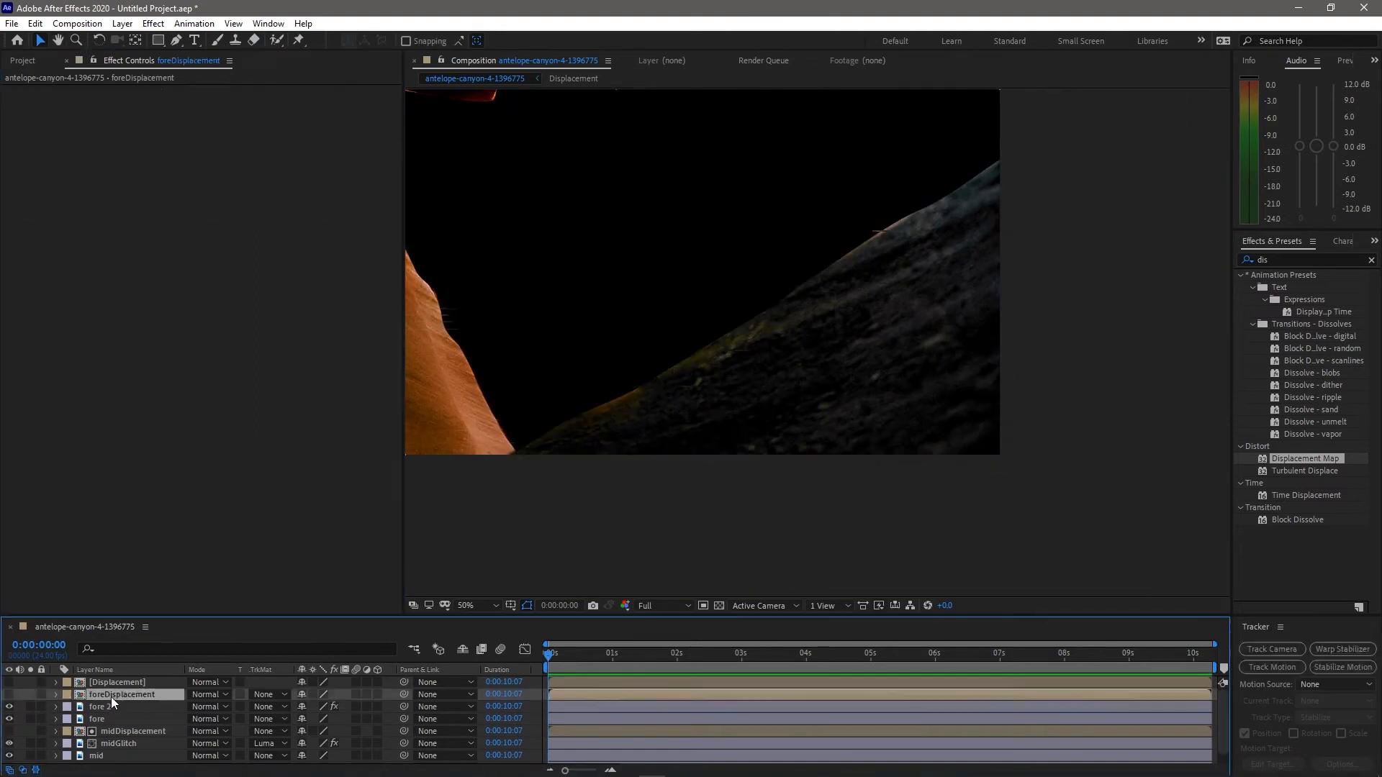
{"action": "left_click", "coordinate": [112, 703]}
{"action": "left_click", "coordinate": [255, 103]}
{"action": "left_click", "coordinate": [293, 154]}
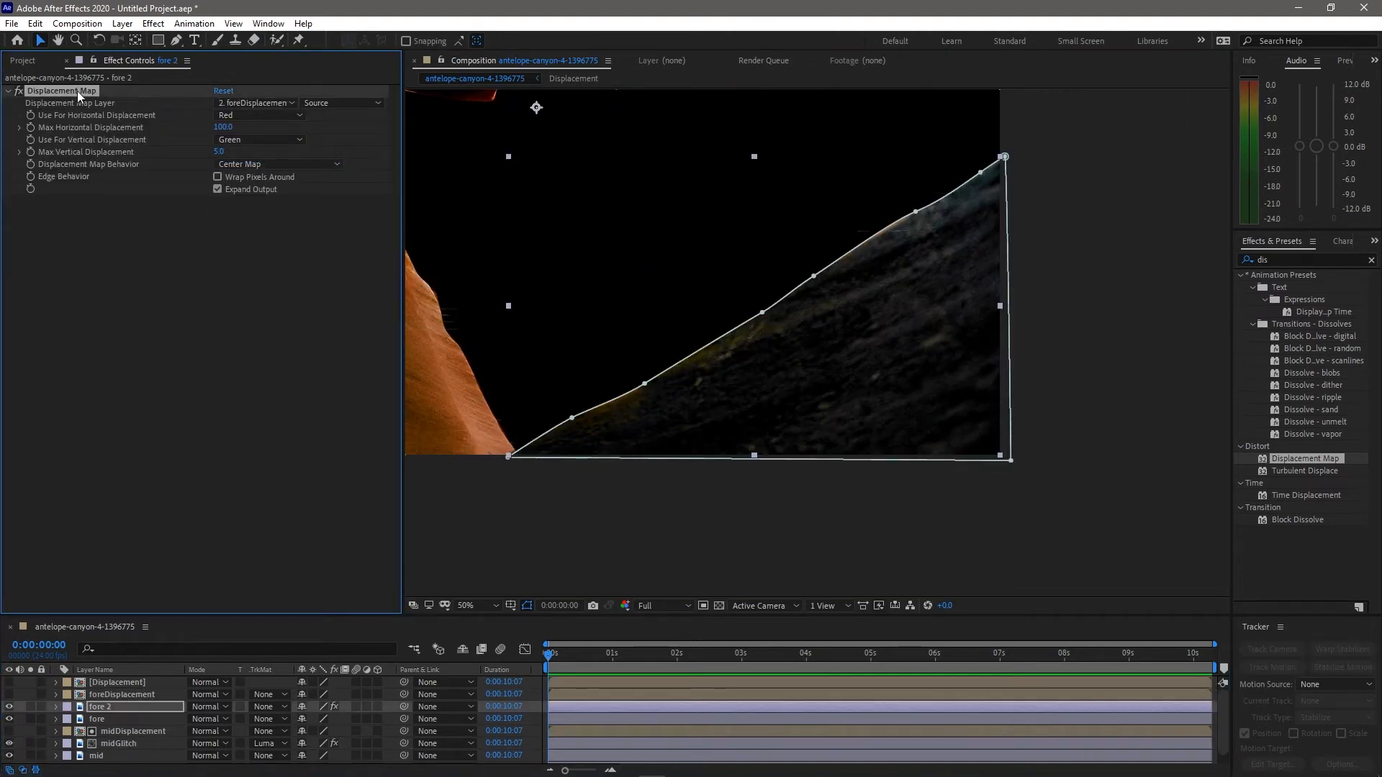
{"action": "key", "text": "Delete"}
Pre-compose the midDisplacement and midGlitch layers into a new composition named mid_dis
{"action": "scroll", "coordinate": [141, 727], "scroll_direction": "down", "scroll_amount": 1}
{"action": "left_click", "coordinate": [124, 732]}
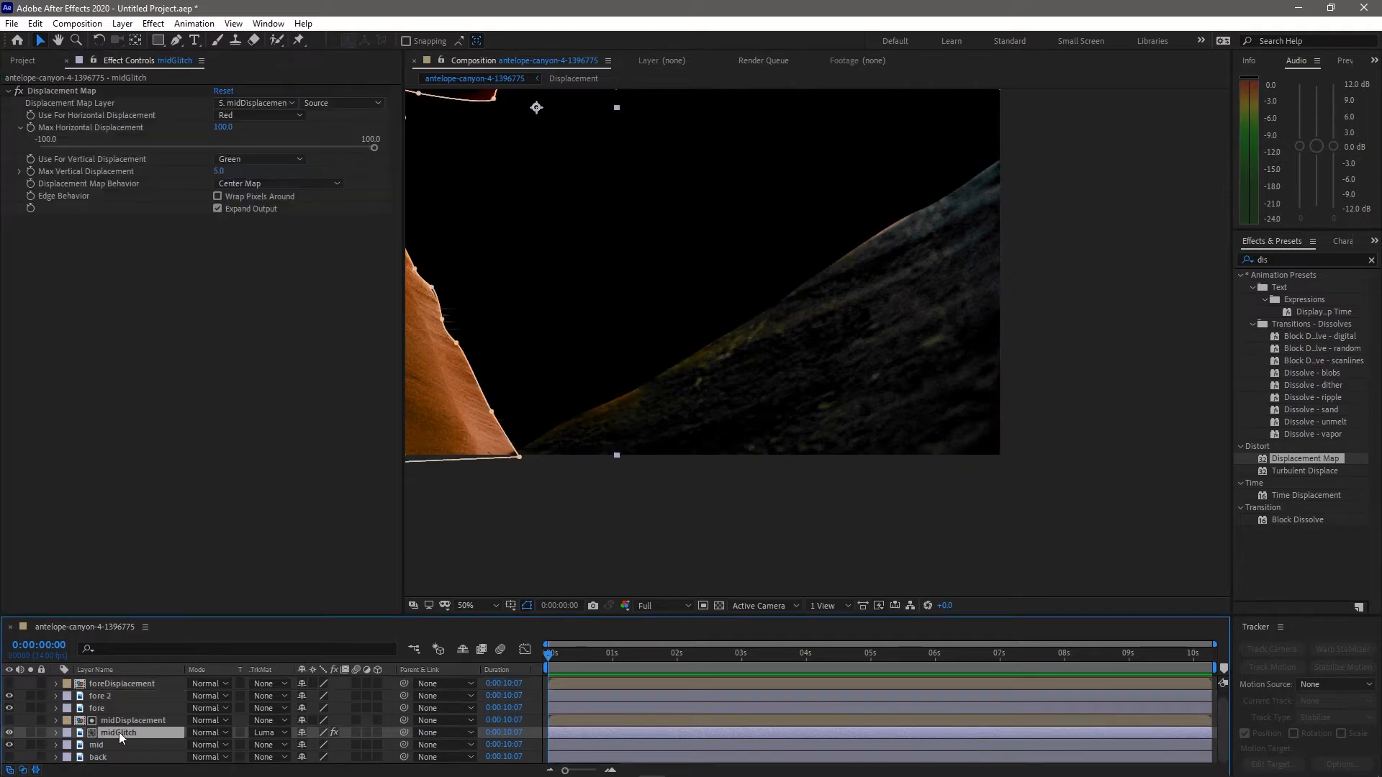
{"action": "left_click", "coordinate": [102, 720], "text": "ctrl"}
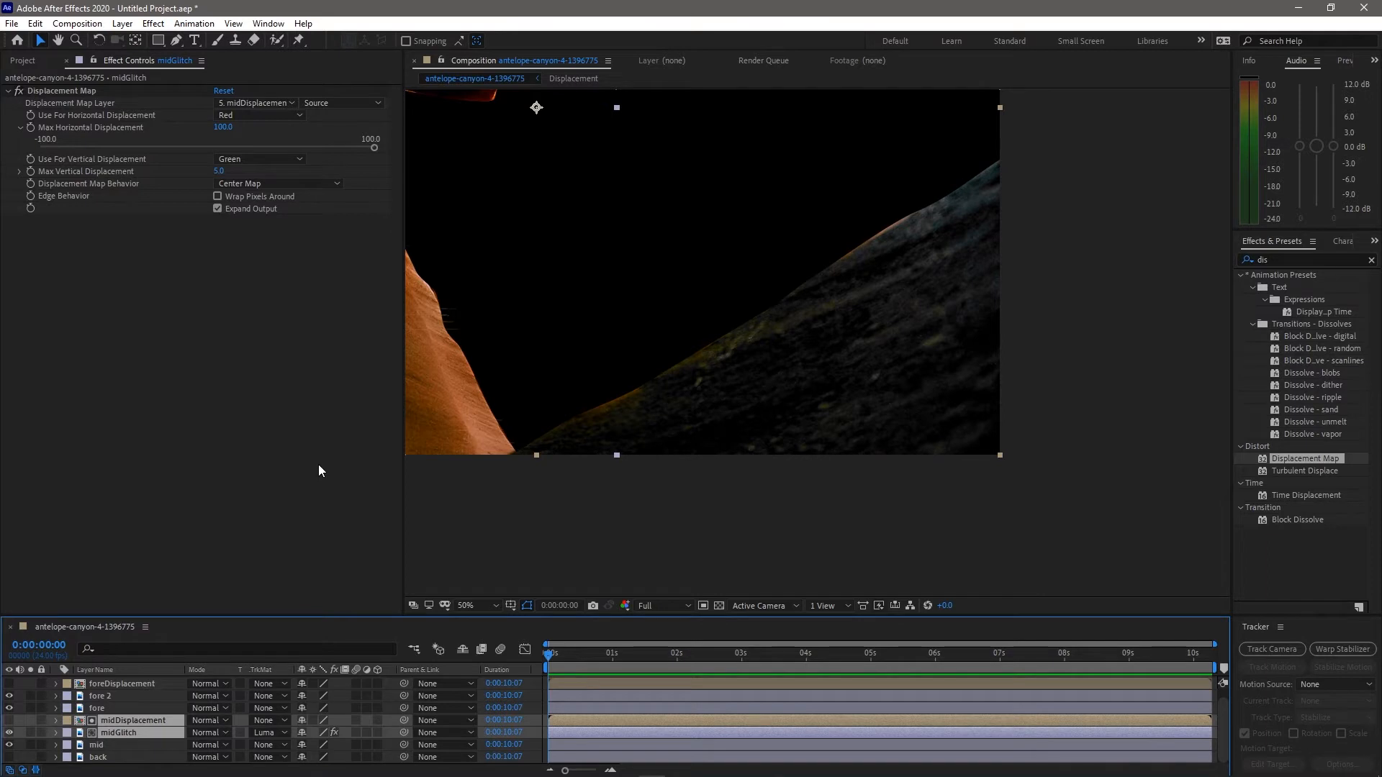
{"action": "key", "text": "ctrl+shift+c"}
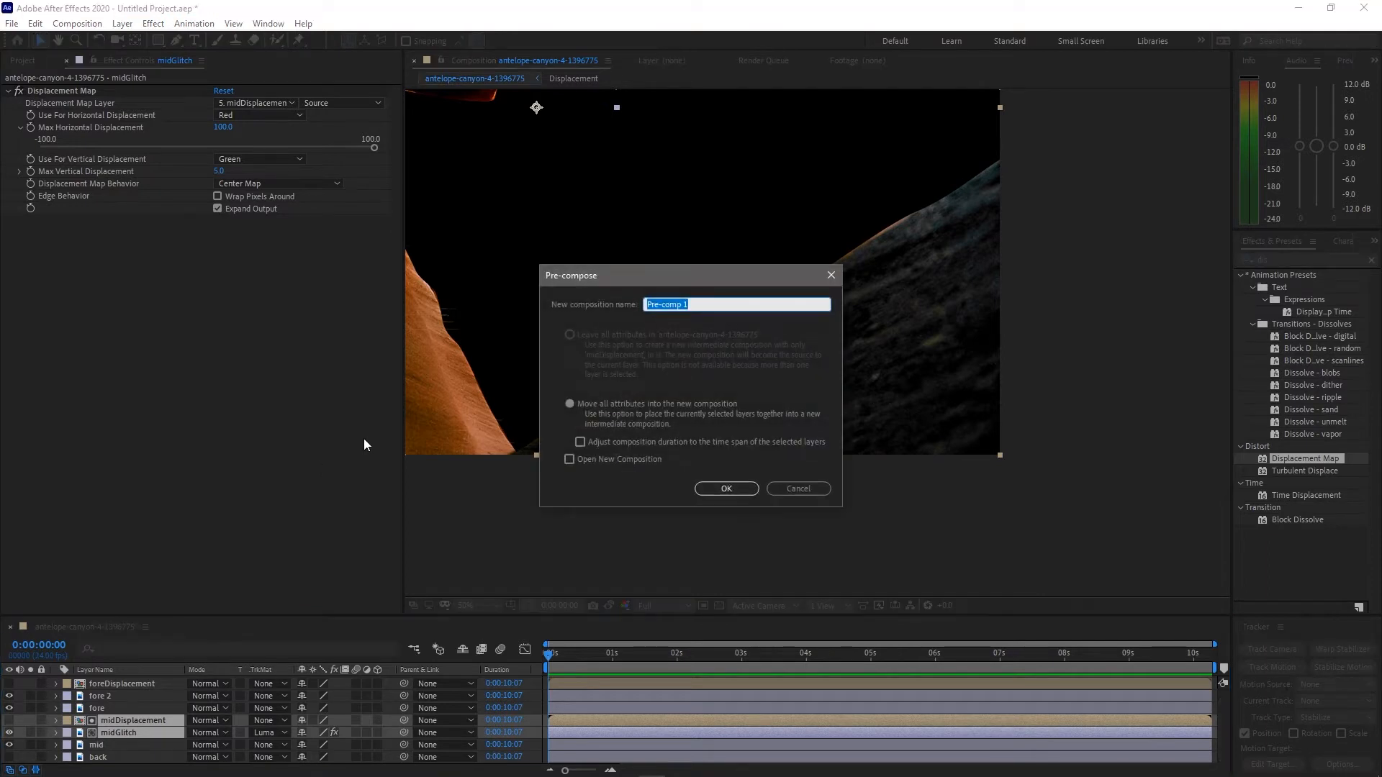
{"action": "type", "text": "mid_dis"}
{"action": "key", "text": "Return"}
Apply a fresh Displacement Map effect to the fore 2 layer
{"action": "left_click", "coordinate": [110, 709]}
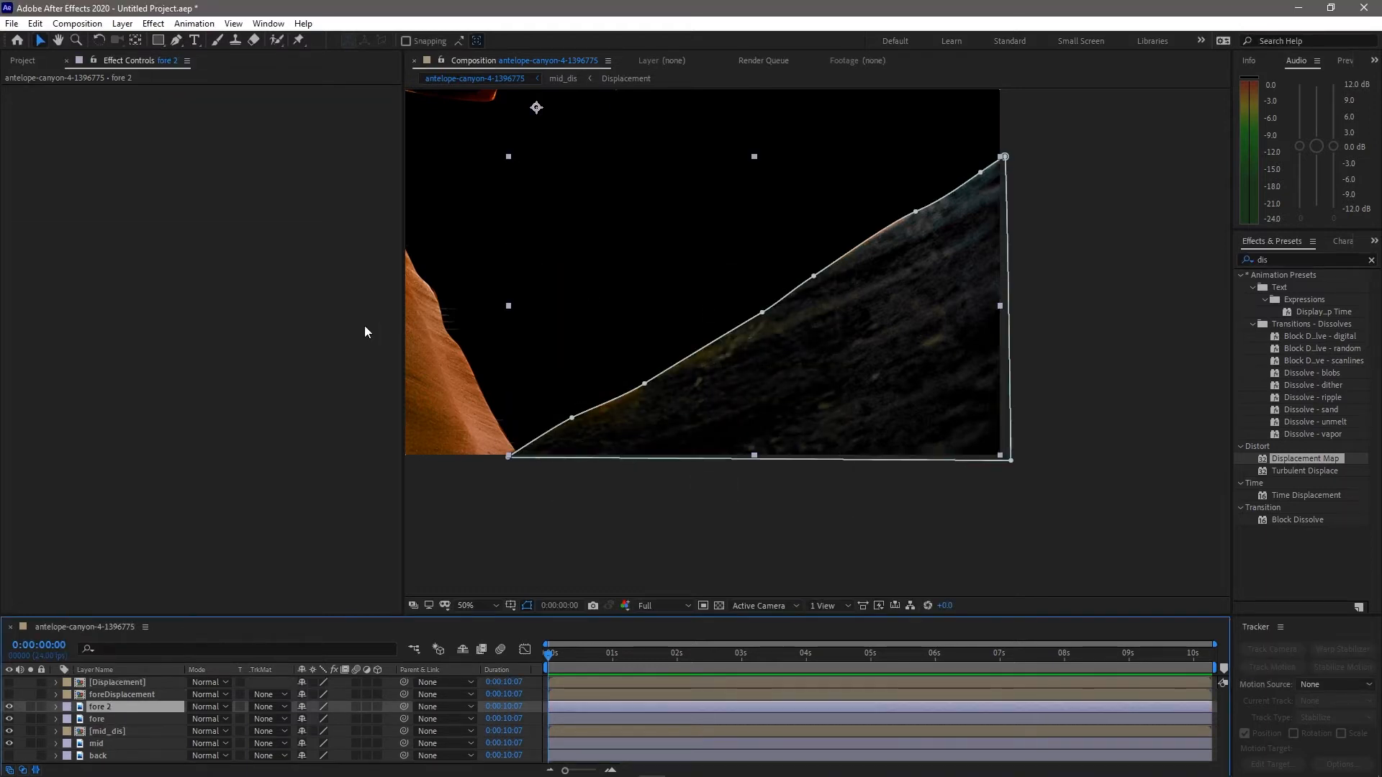
{"action": "left_click", "coordinate": [127, 696]}
{"action": "left_click", "coordinate": [123, 710]}
{"action": "left_click", "coordinate": [114, 719]}
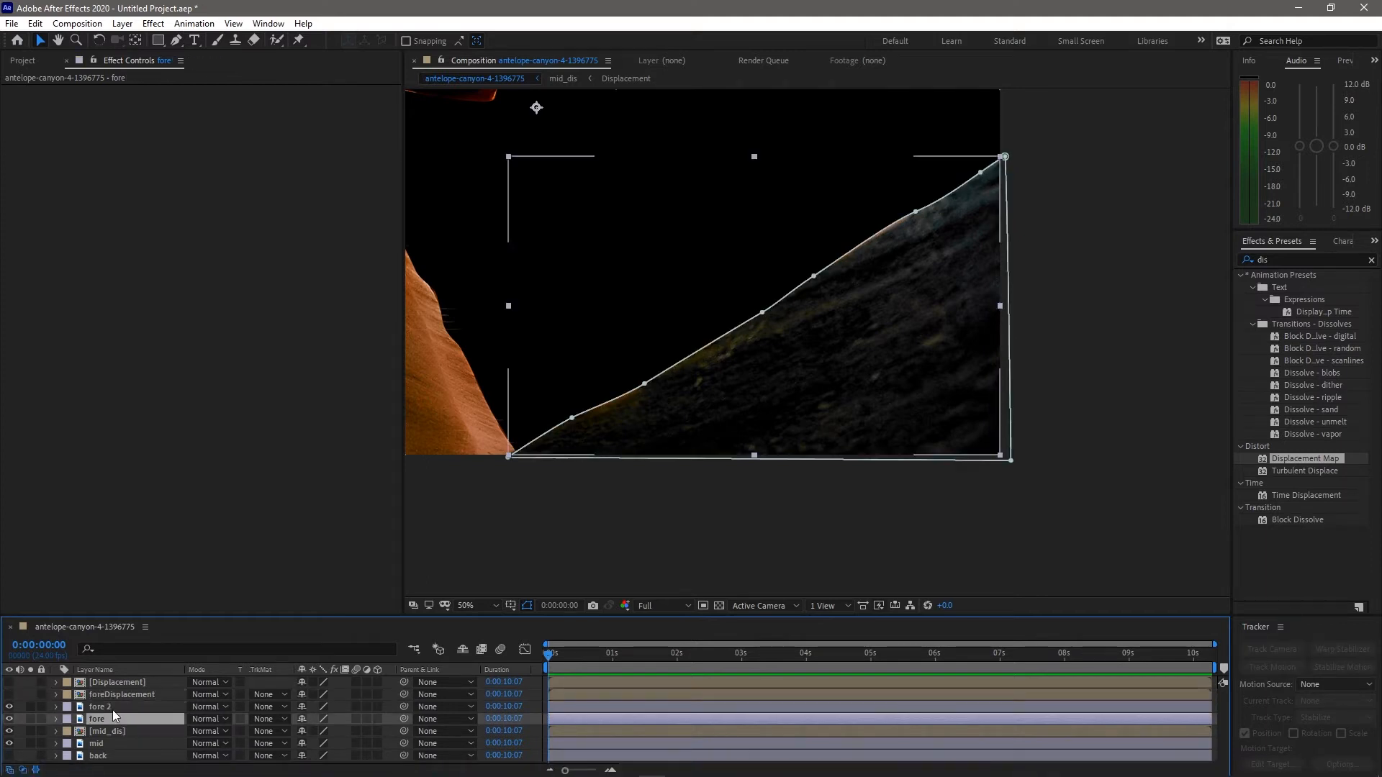
{"action": "left_click", "coordinate": [112, 710]}
{"action": "left_click_drag", "start_coordinate": [1276, 464], "coordinate": [238, 170]}
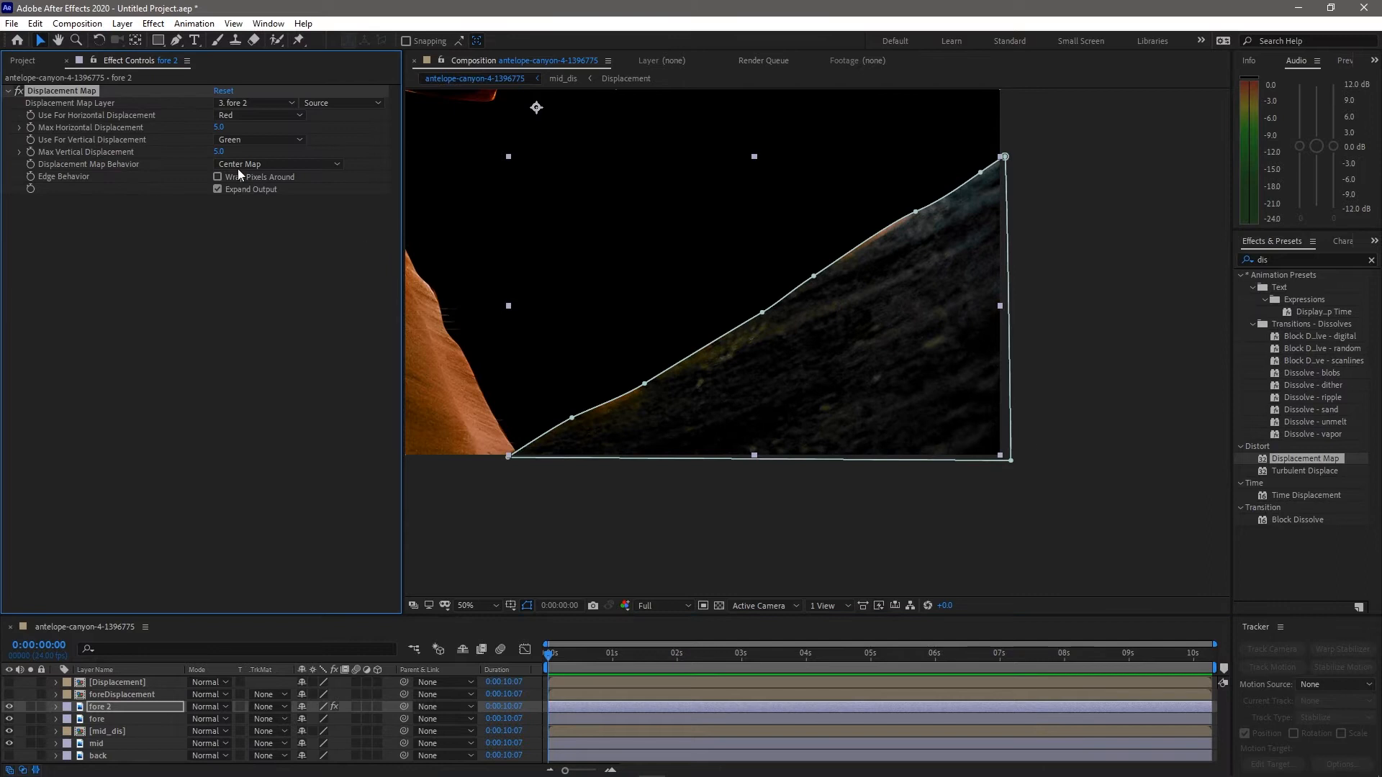
Use foreDisplacement as the displacement map layer for fore 2
{"action": "scroll", "coordinate": [650, 342], "scroll_direction": "down", "scroll_amount": 2}
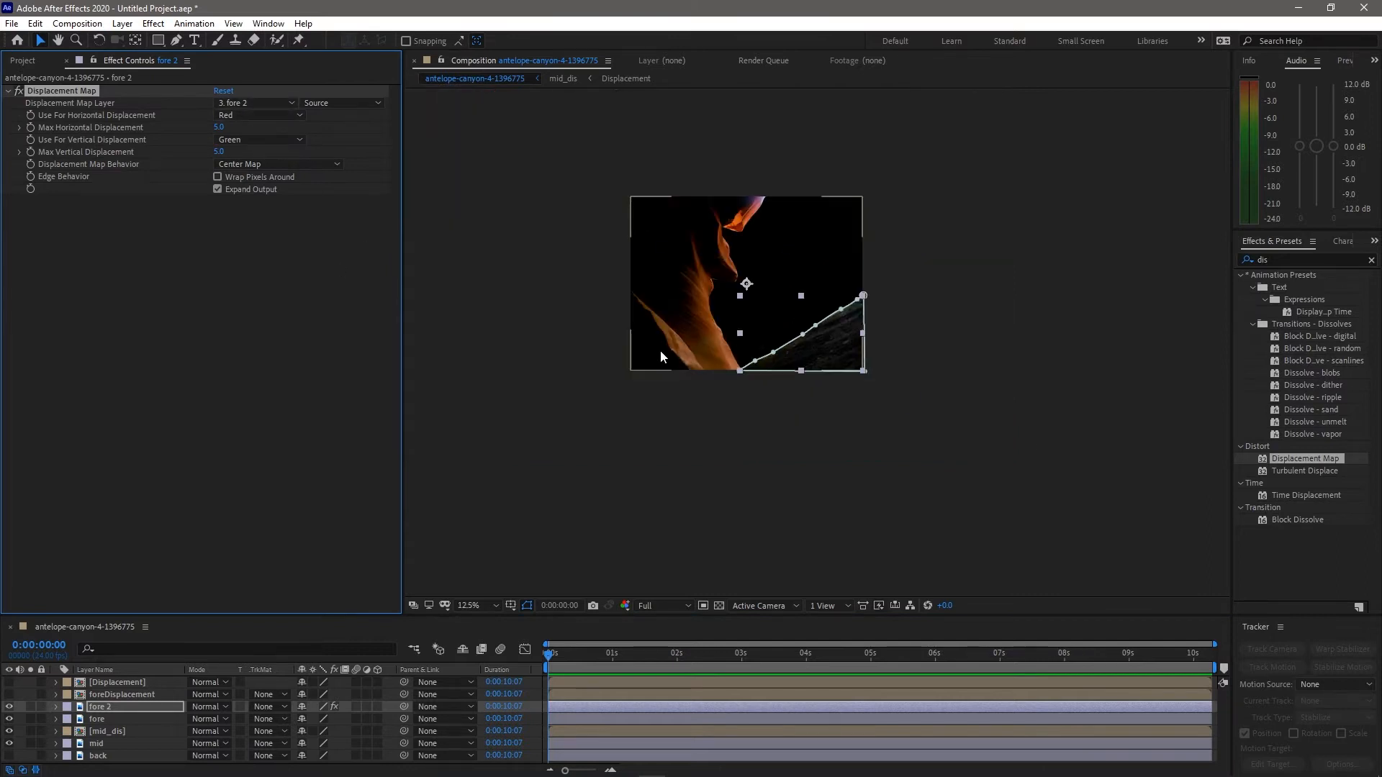
{"action": "scroll", "coordinate": [660, 350], "scroll_direction": "up", "scroll_amount": 1}
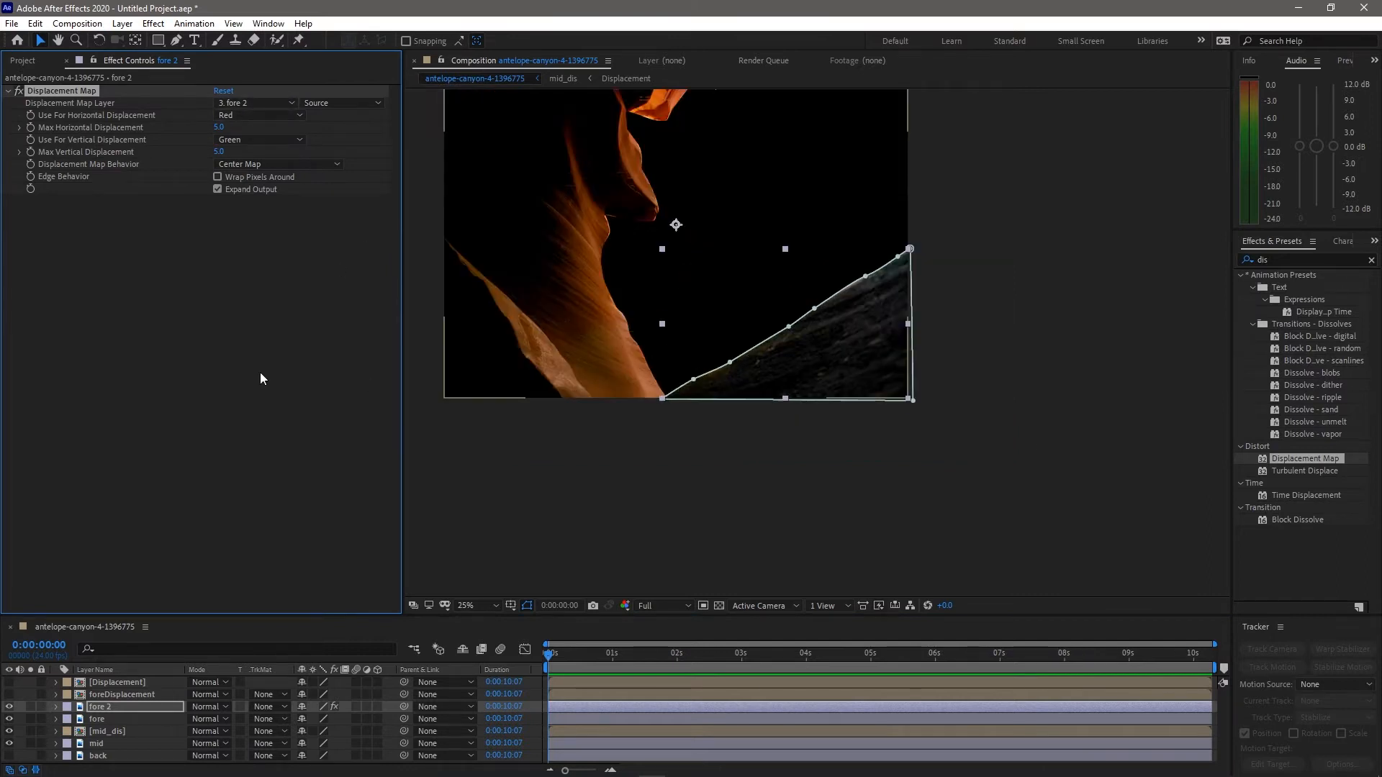
{"action": "left_click", "coordinate": [257, 102]}
{"action": "left_click", "coordinate": [265, 153]}
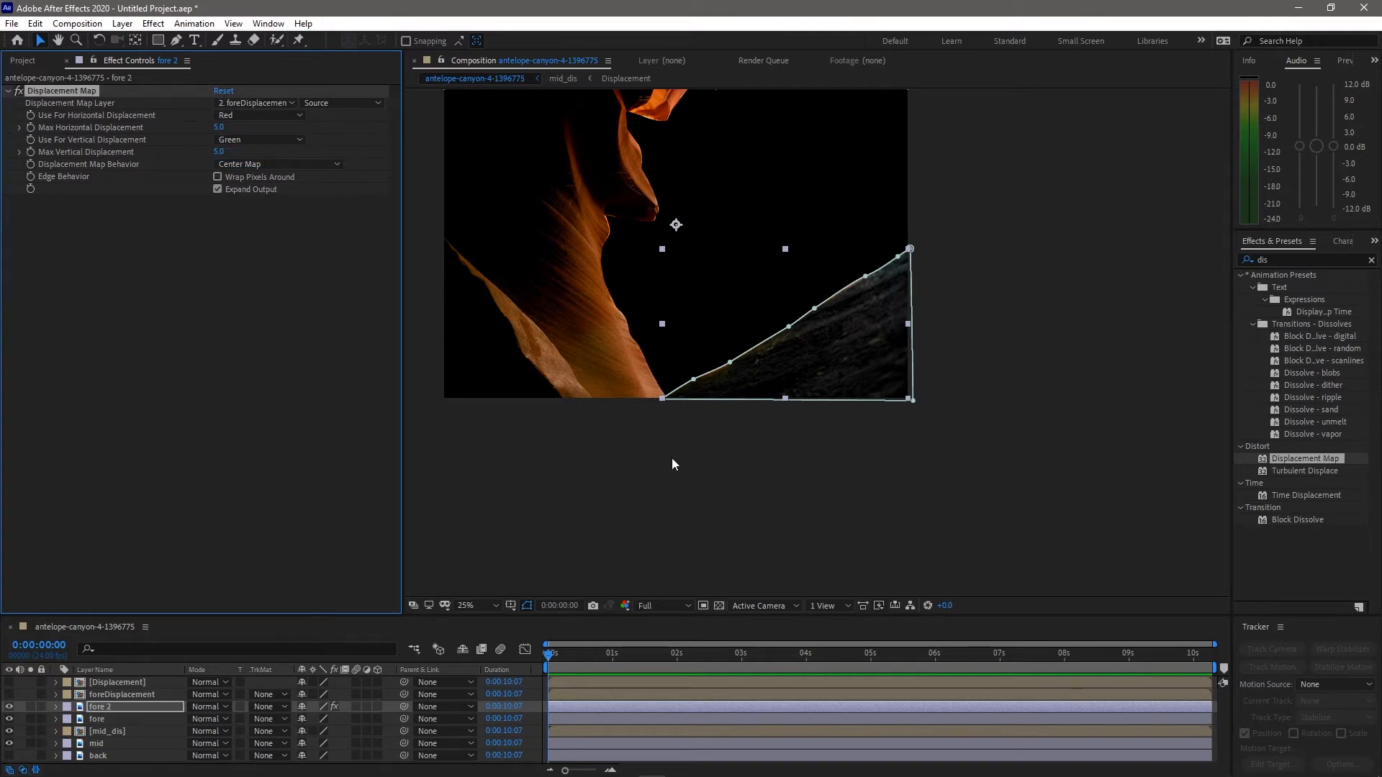
Set fore 2's Max Horizontal Displacement to 100.0 and examine the displaced strips on the foreground slope
{"action": "scroll", "coordinate": [792, 360], "scroll_direction": "up", "scroll_amount": 2}
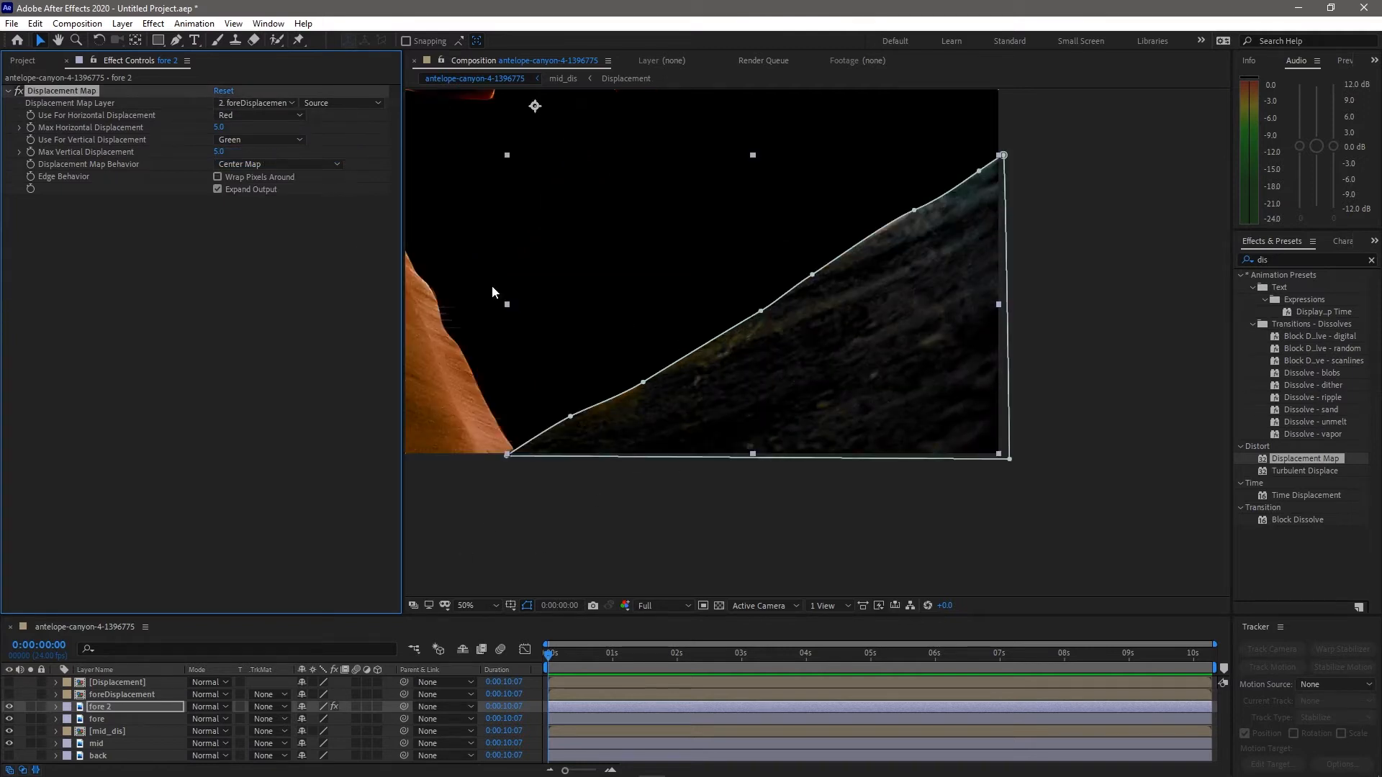
{"action": "left_click", "coordinate": [19, 127]}
{"action": "left_click_drag", "start_coordinate": [218, 147], "coordinate": [352, 154]}
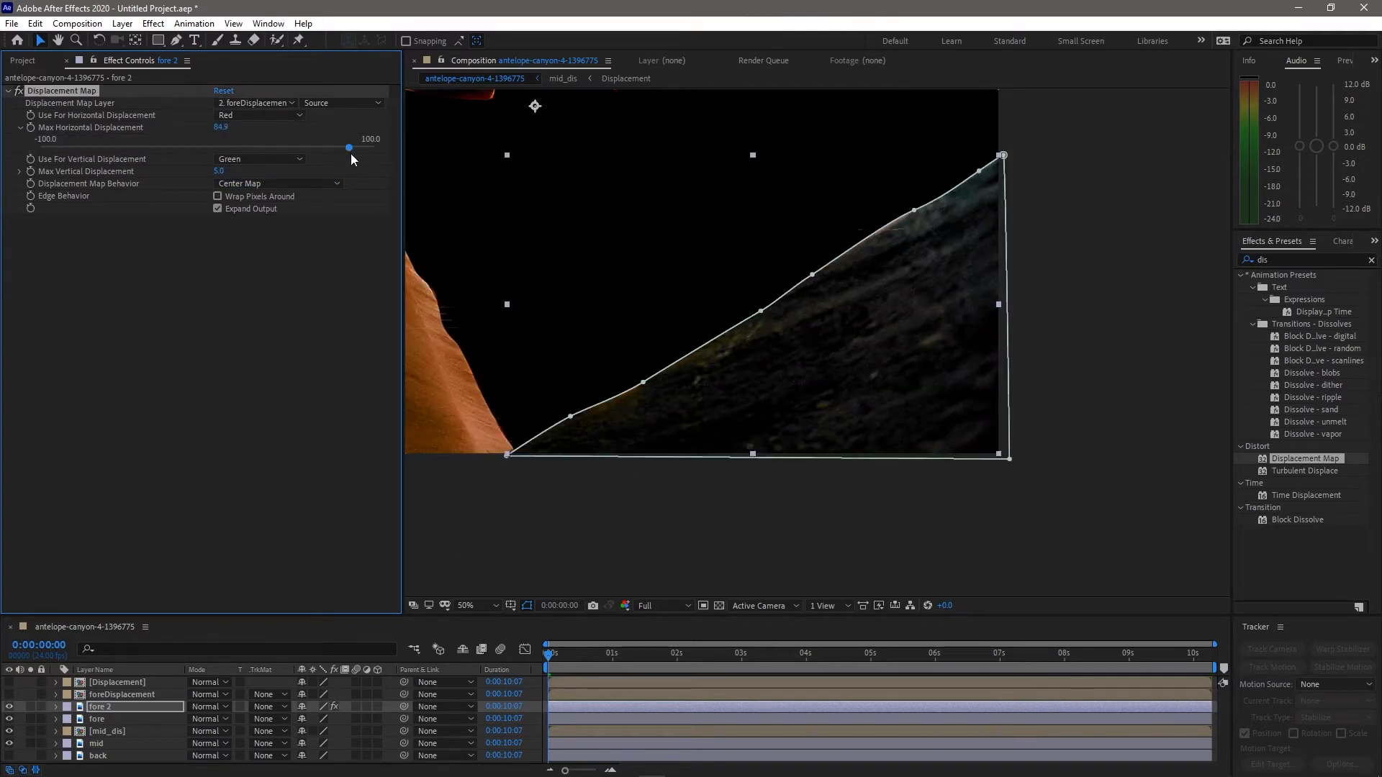
{"action": "scroll", "coordinate": [928, 178], "scroll_direction": "up", "scroll_amount": 2}
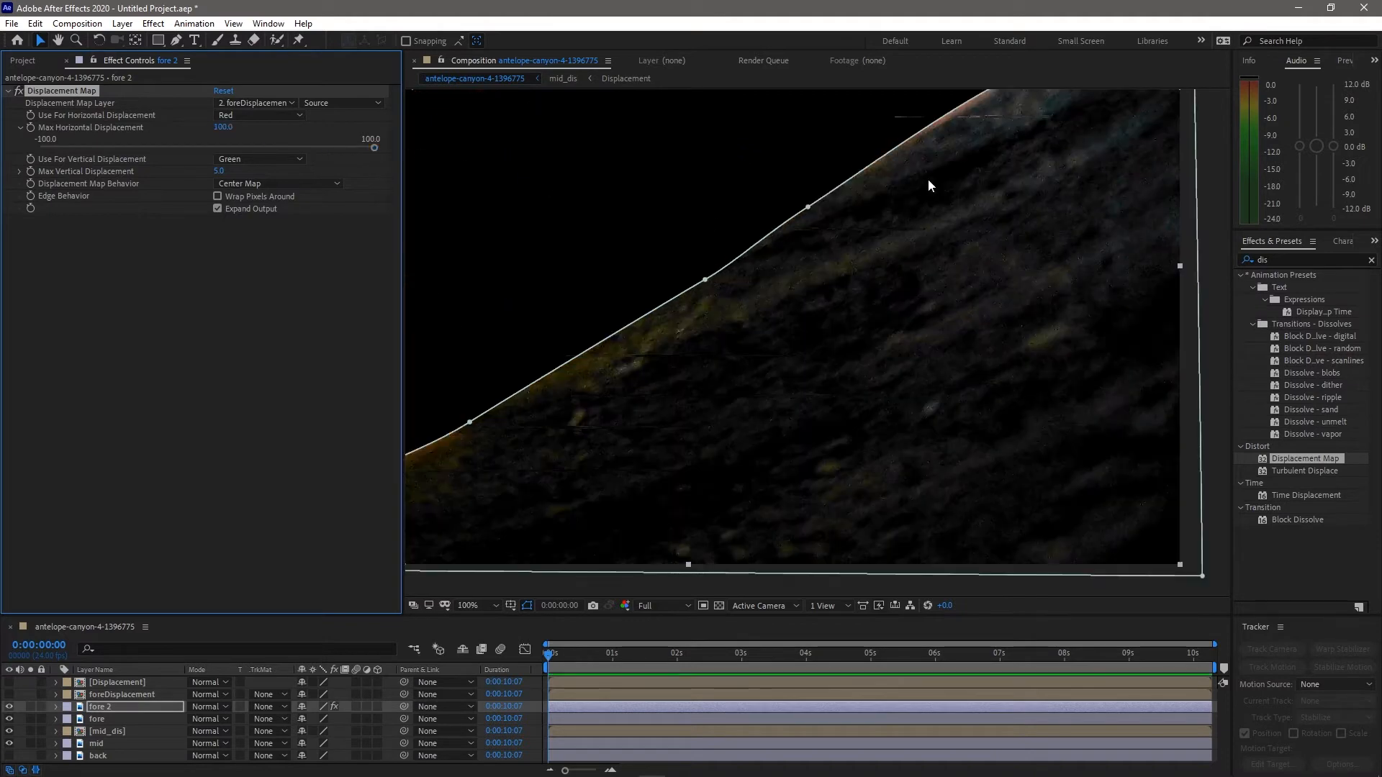
{"action": "left_click_drag", "start_coordinate": [651, 453], "coordinate": [864, 330]}
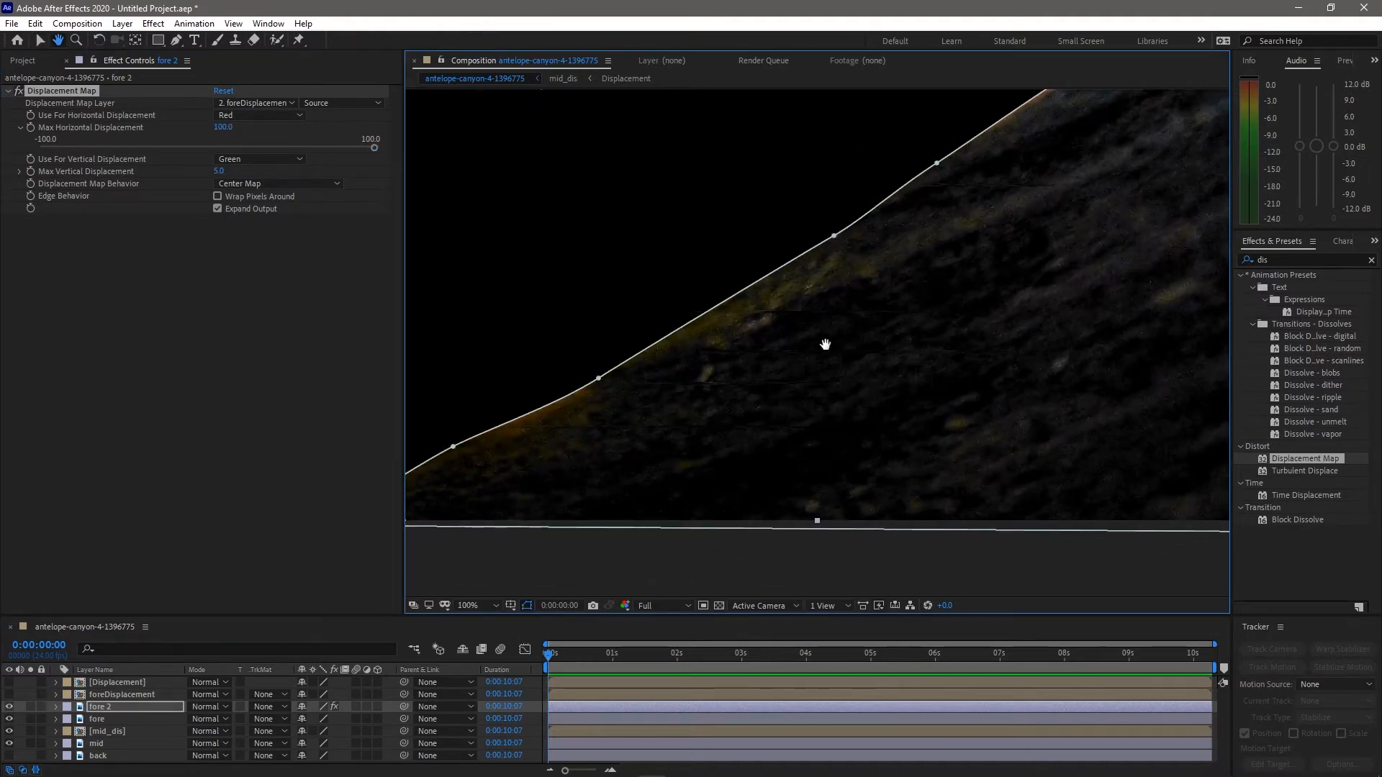
{"action": "left_click", "coordinate": [290, 150]}
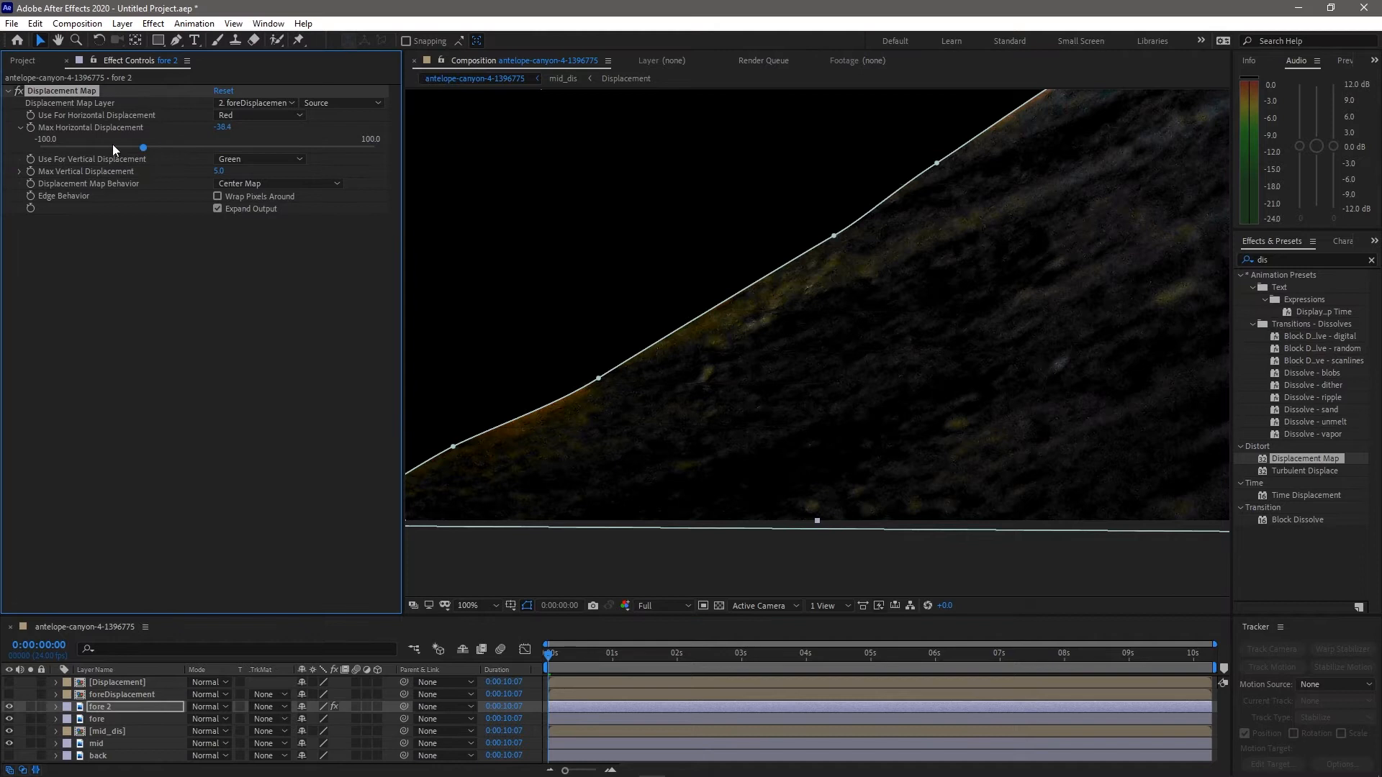
{"action": "scroll", "coordinate": [998, 393], "scroll_direction": "down", "scroll_amount": 2}
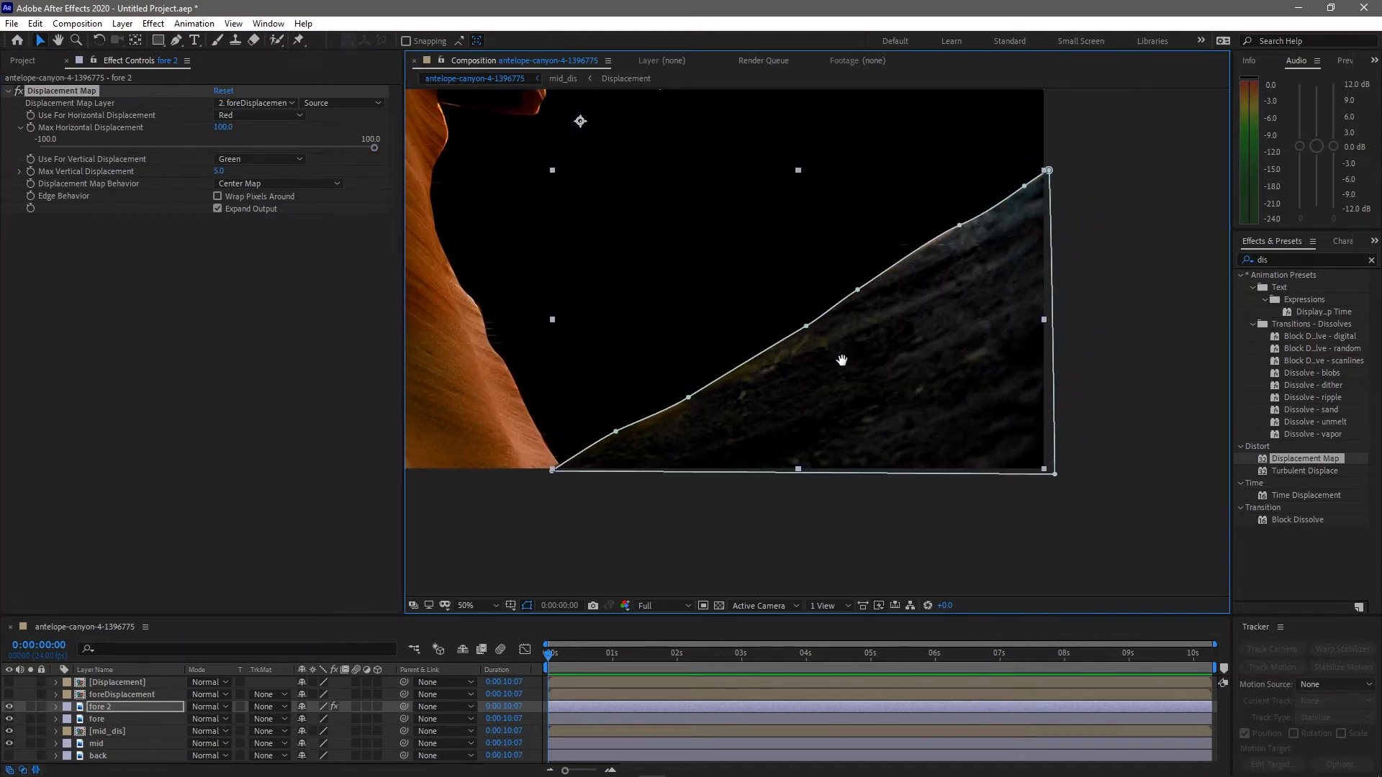
Show foreDisplacement and set fore 2's track matte to Luma Matte "foreDisplacement"
{"action": "left_click", "coordinate": [128, 693]}
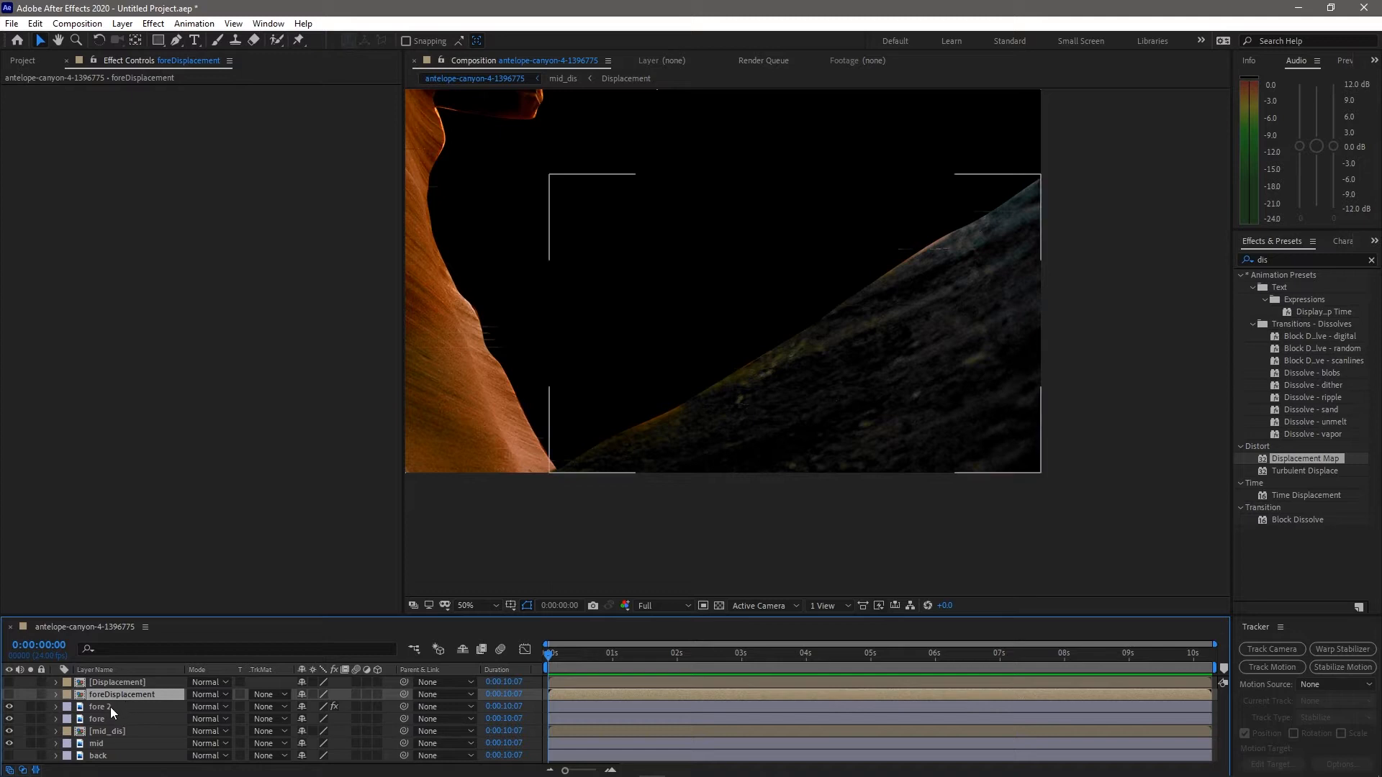
{"action": "left_click", "coordinate": [111, 707]}
{"action": "left_click", "coordinate": [9, 694]}
{"action": "left_click", "coordinate": [275, 708]}
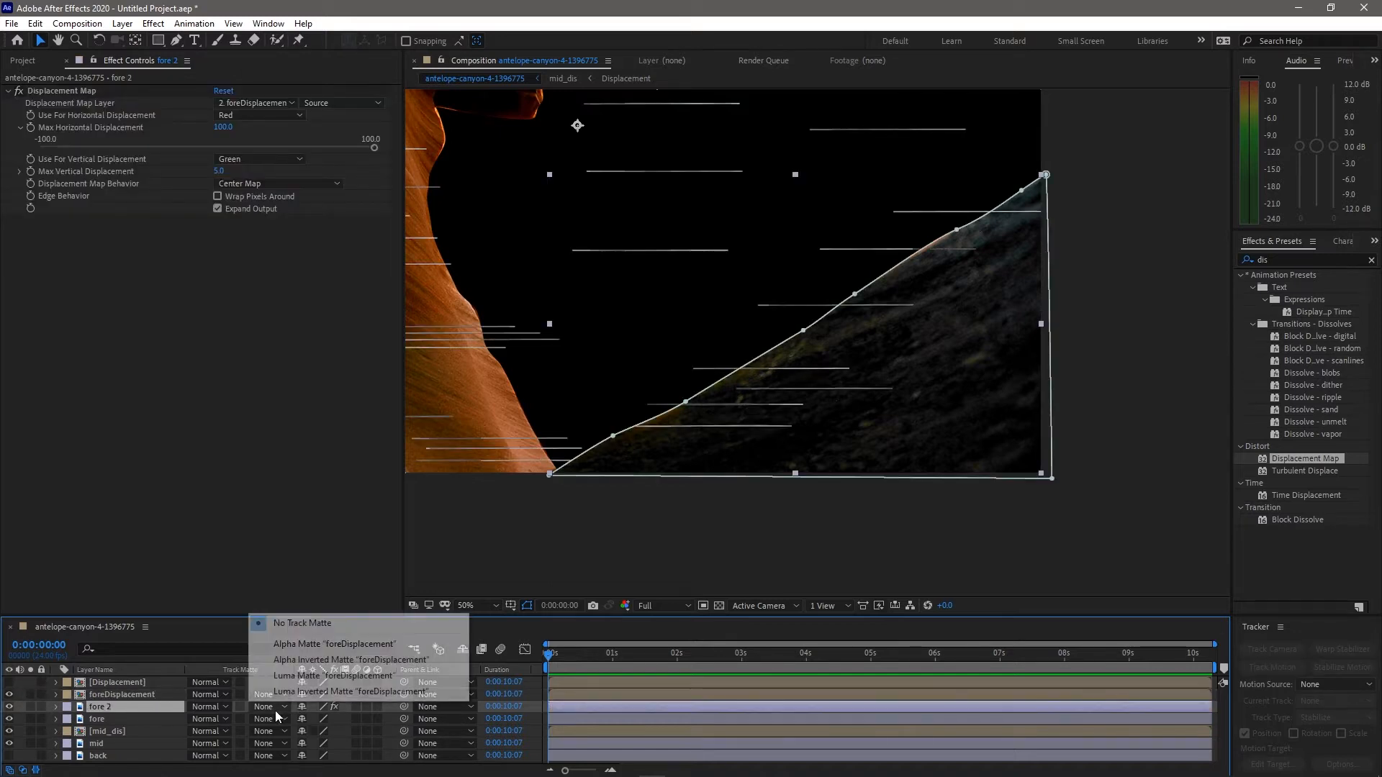
{"action": "left_click", "coordinate": [335, 676]}
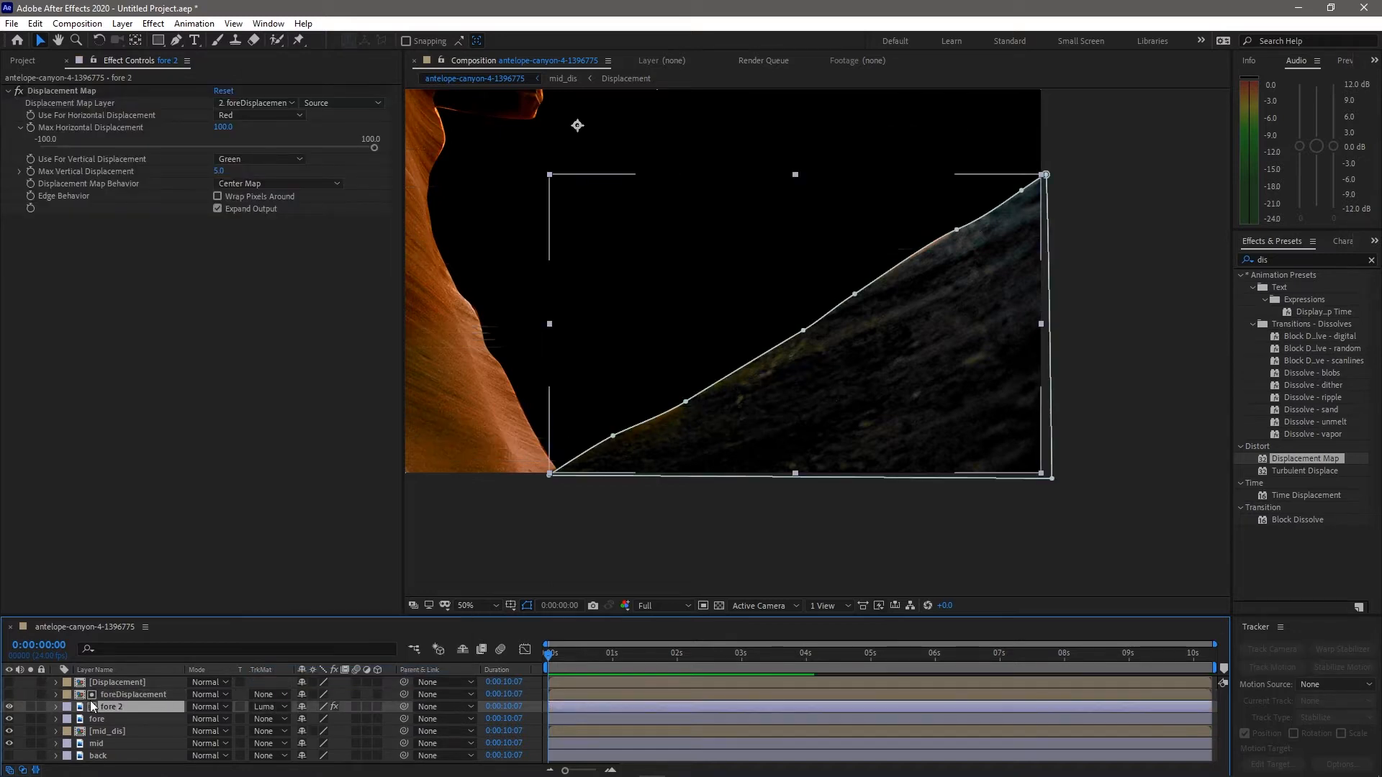
Pre-compose the foreDisplacement and fore 2 layers into a new composition named fore_dis
{"action": "left_click", "coordinate": [120, 697], "text": "ctrl"}
{"action": "key", "text": "ctrl+shift+c"}
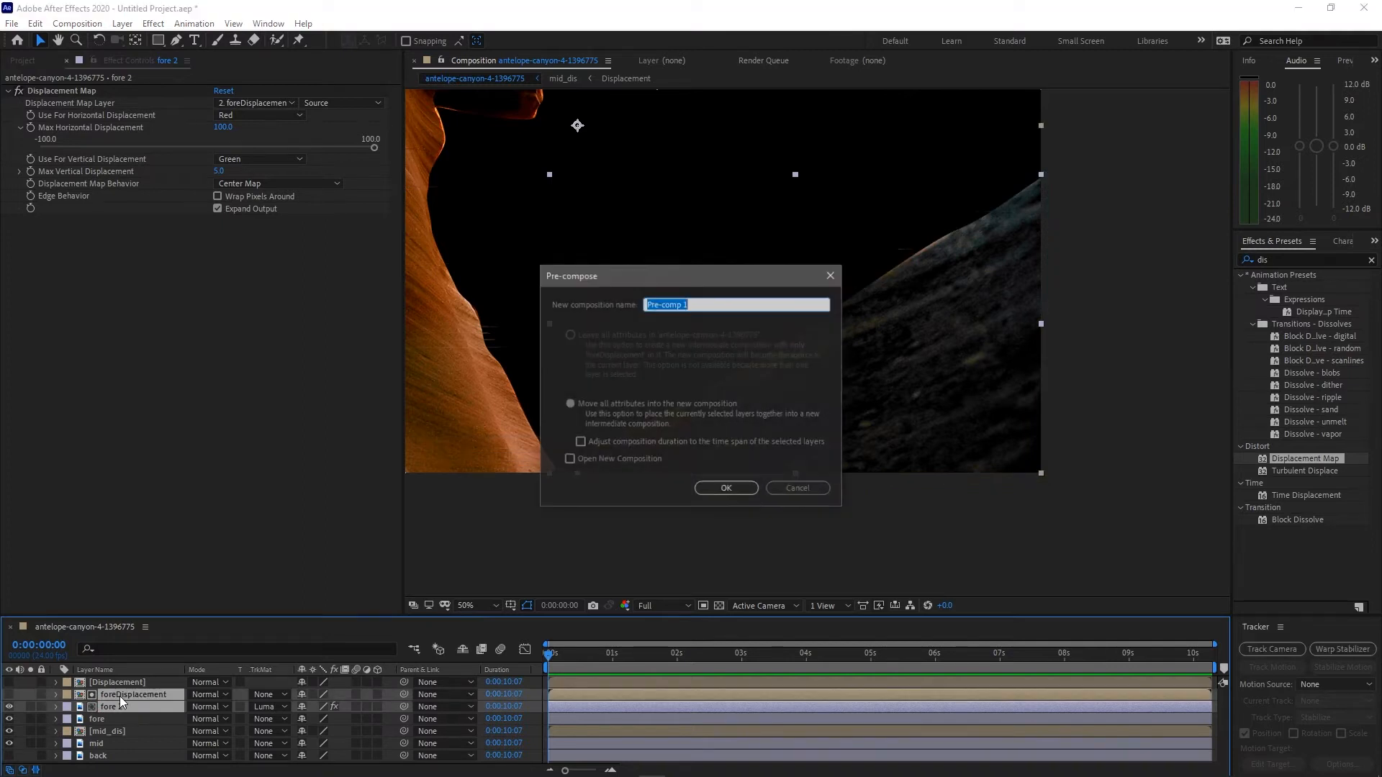
{"action": "type", "text": "fore_dis"}
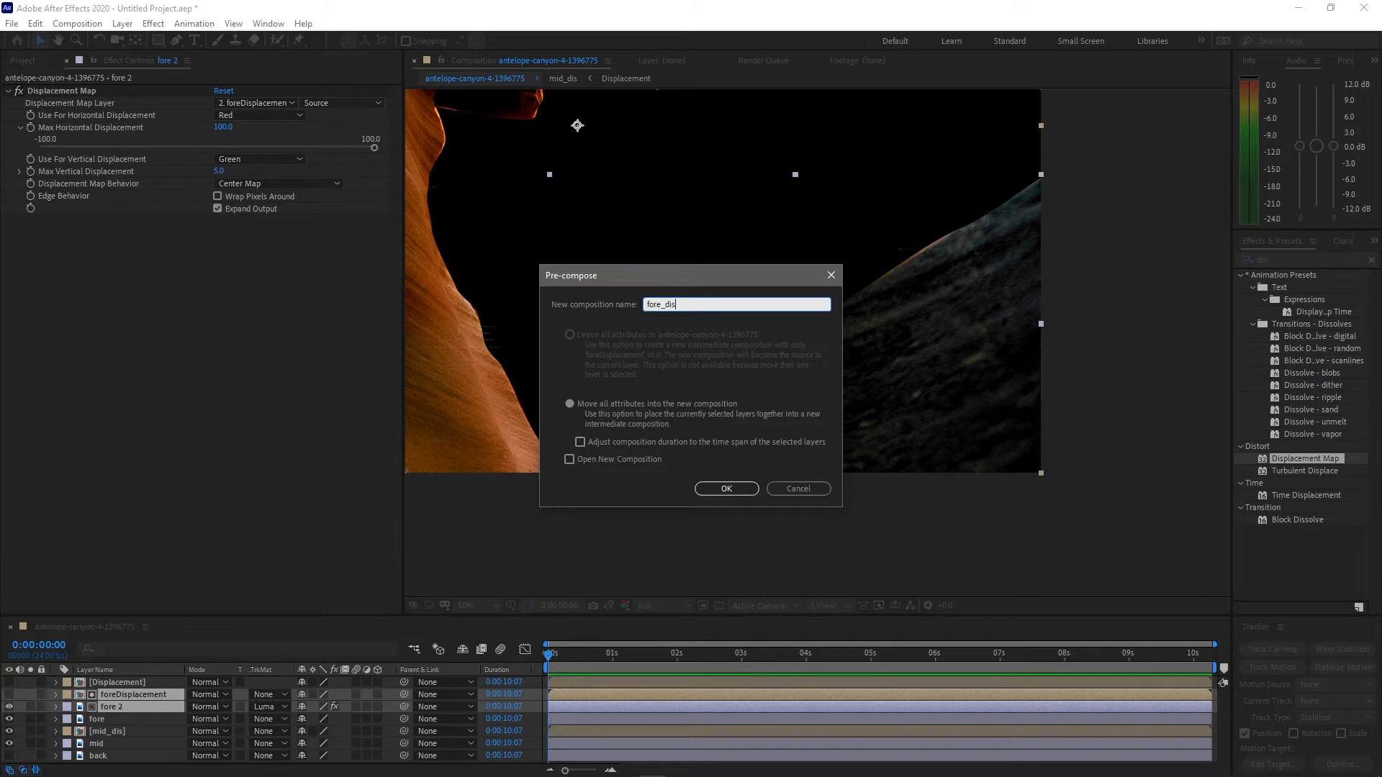
{"action": "key", "text": "Return"}
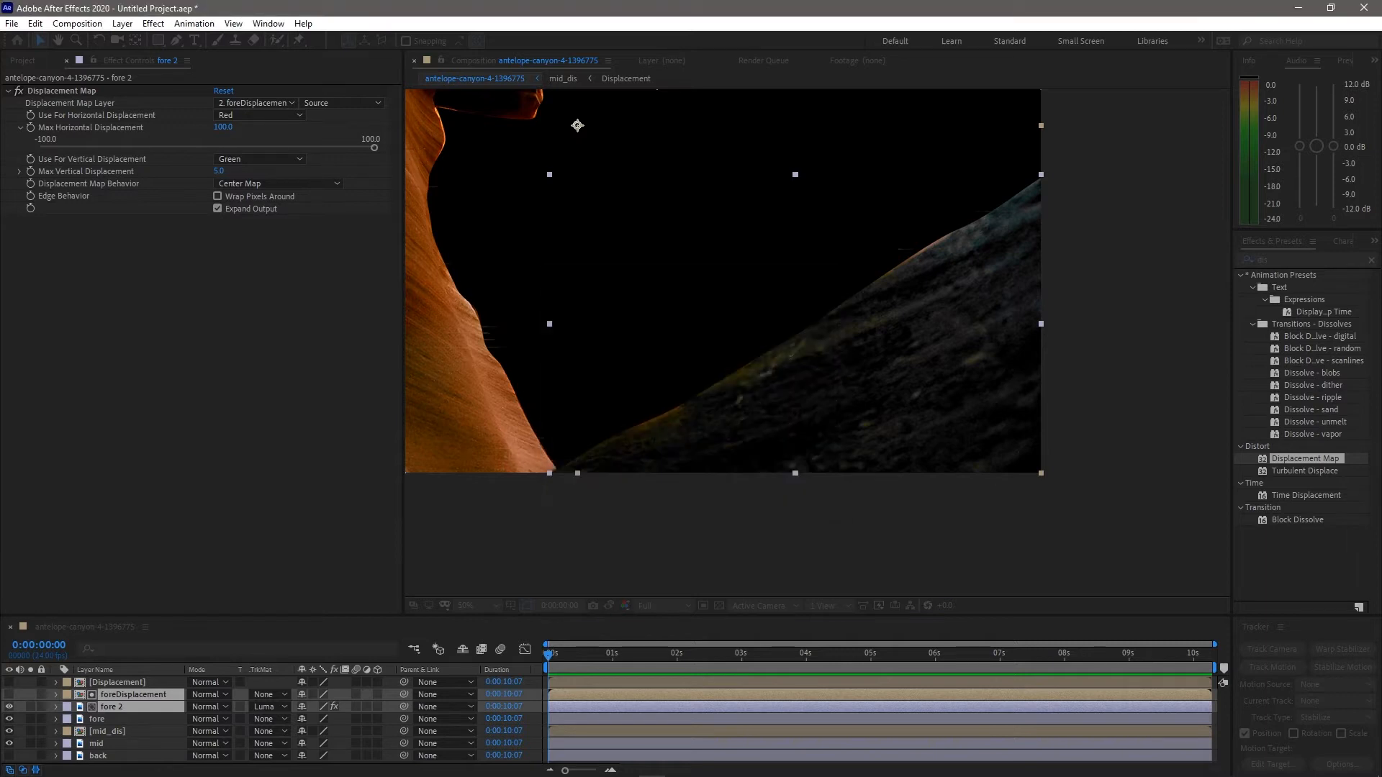
Examine the fore_dis strips up close with the fore layer temporarily hidden
{"action": "scroll", "coordinate": [951, 286], "scroll_direction": "up", "scroll_amount": 2}
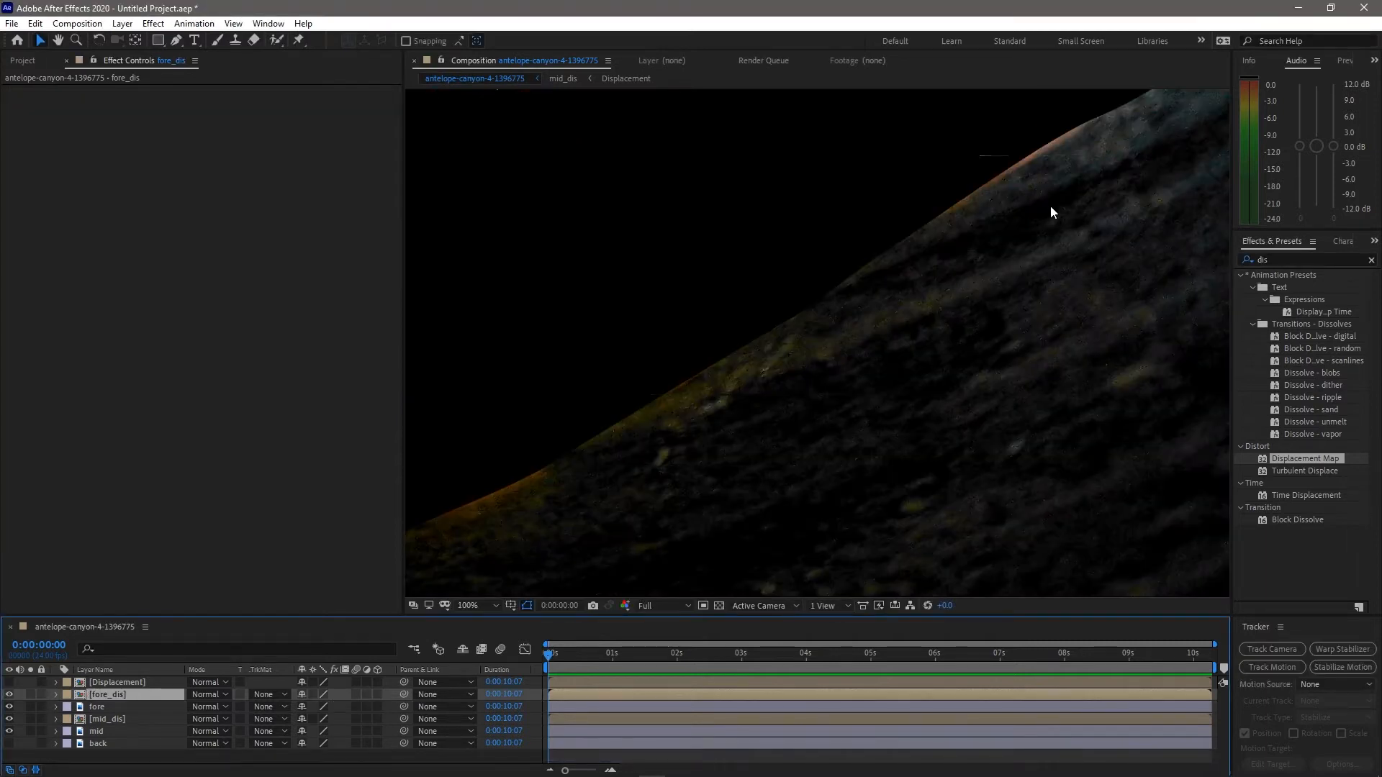
{"action": "left_click", "coordinate": [8, 706]}
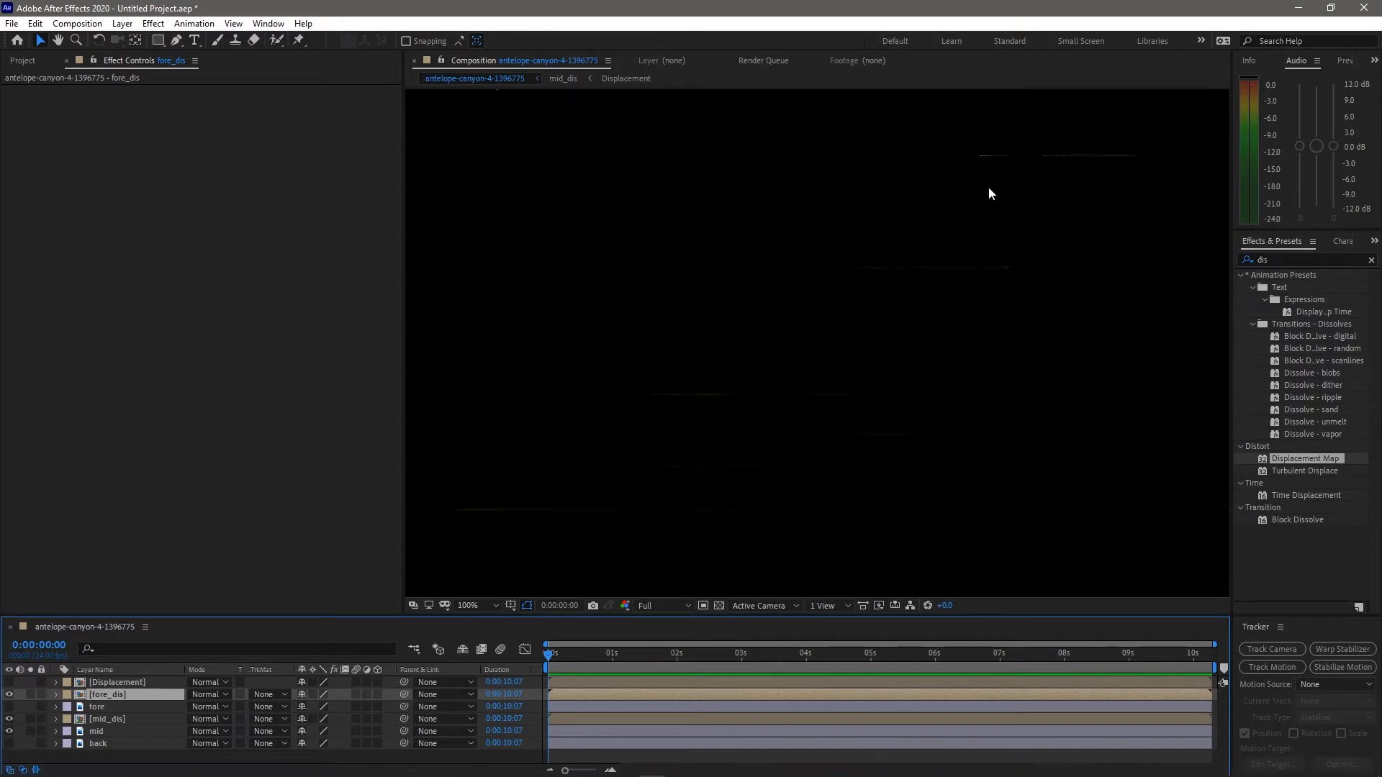
{"action": "left_click", "coordinate": [9, 707]}
{"action": "scroll", "coordinate": [884, 356], "scroll_direction": "down", "scroll_amount": 4}
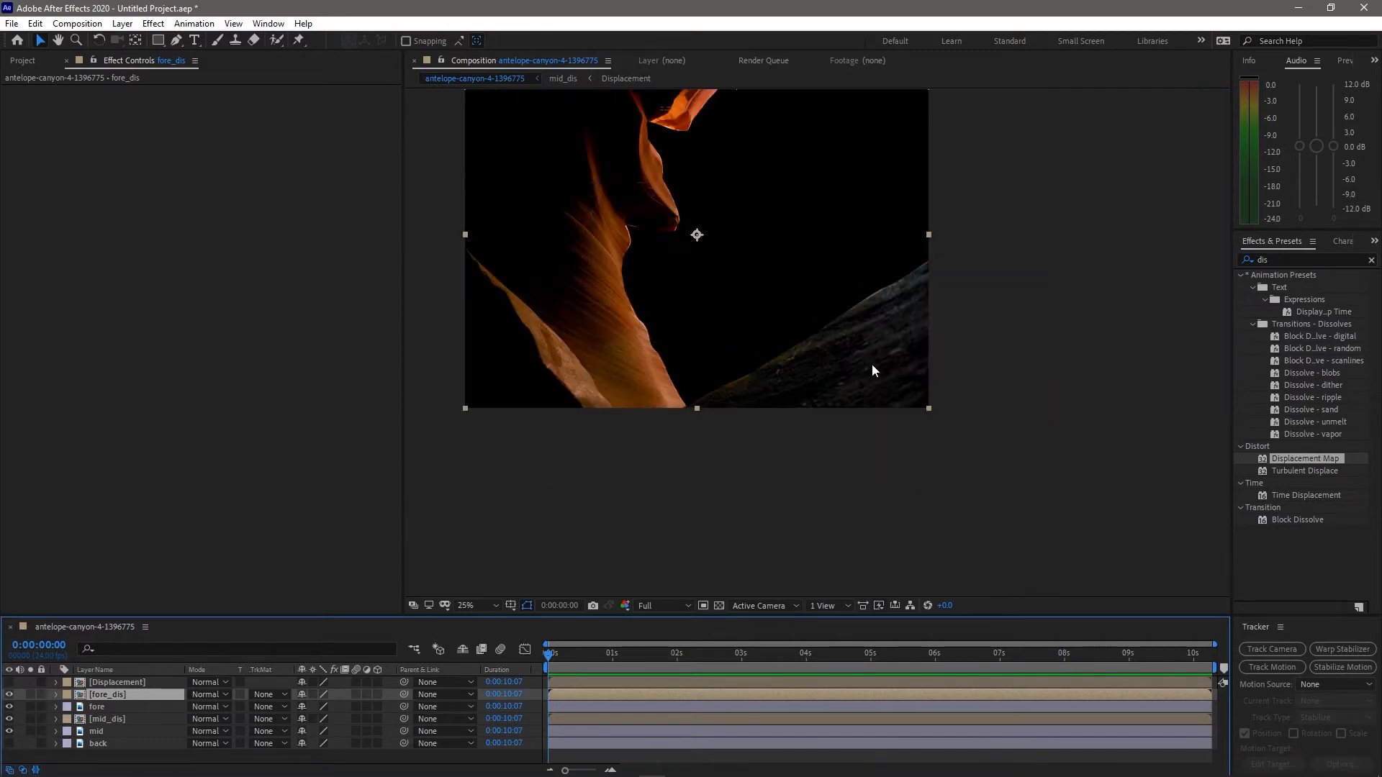
Show the back and Displacement layers and apply the Displacement Map effect to the back layer
{"action": "left_click", "coordinate": [8, 744]}
{"action": "left_click", "coordinate": [8, 683]}
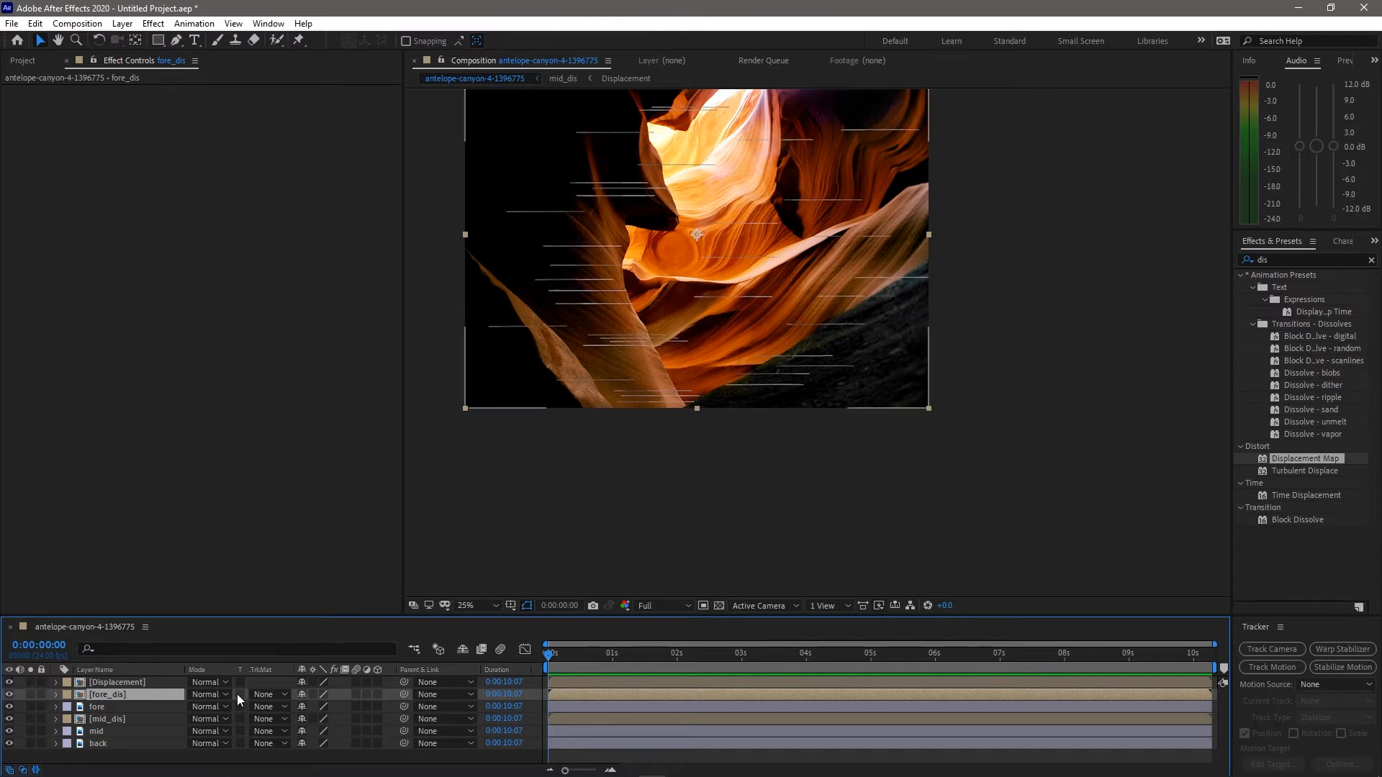
{"action": "left_click", "coordinate": [115, 680]}
{"action": "left_click", "coordinate": [135, 742]}
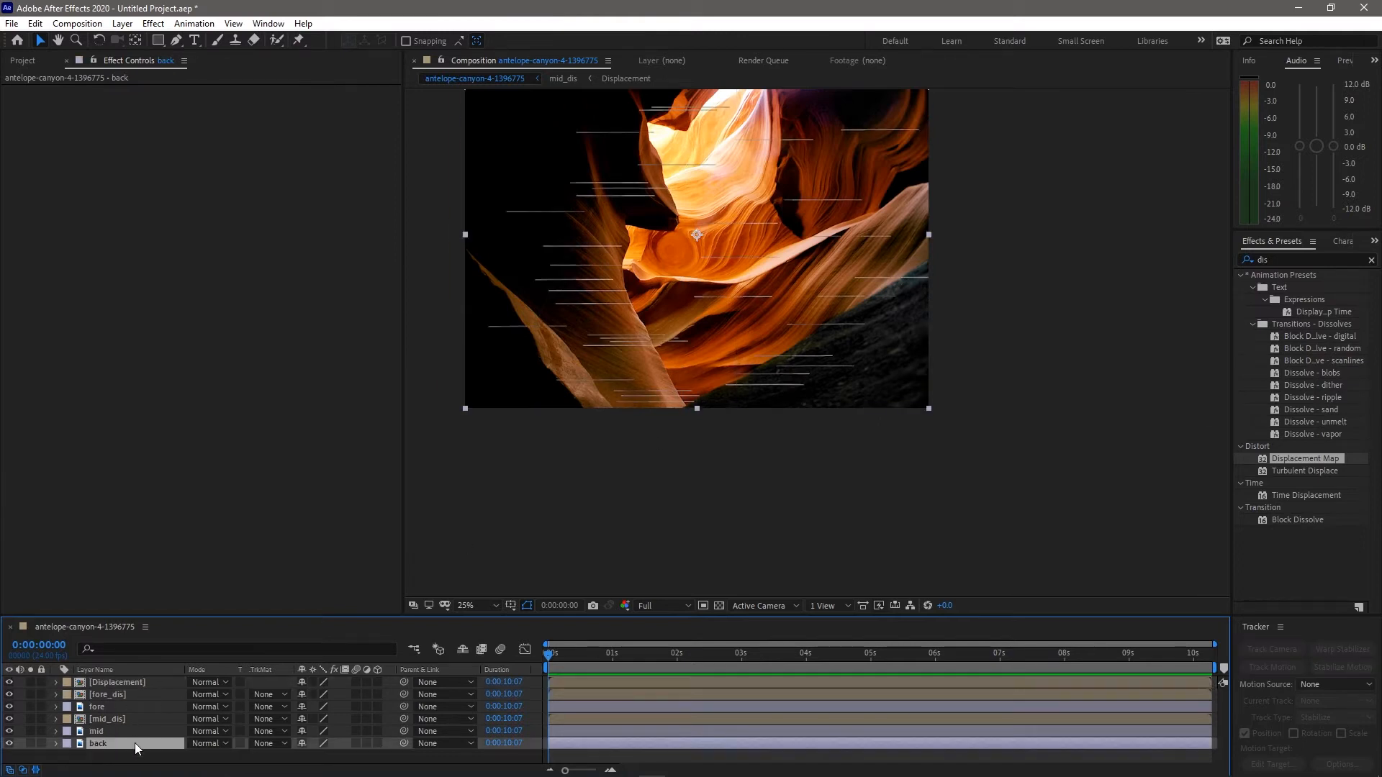
{"action": "double_click", "coordinate": [1265, 463]}
Use Displacement as back's displacement map layer, hide that map layer, and set Max Horizontal Displacement to 78.9
{"action": "left_click", "coordinate": [259, 103]}
{"action": "left_click", "coordinate": [271, 139]}
{"action": "left_click", "coordinate": [21, 128]}
{"action": "left_click", "coordinate": [9, 683]}
{"action": "left_click_drag", "start_coordinate": [215, 146], "coordinate": [96, 146]}
{"action": "left_click", "coordinate": [322, 152]}
{"action": "left_click", "coordinate": [338, 147]}
Duplicate the back layer and remove the Displacement Map effect from the original back layer
{"action": "left_click", "coordinate": [94, 744]}
{"action": "key", "text": "ctrl+d"}
{"action": "left_click", "coordinate": [97, 756]}
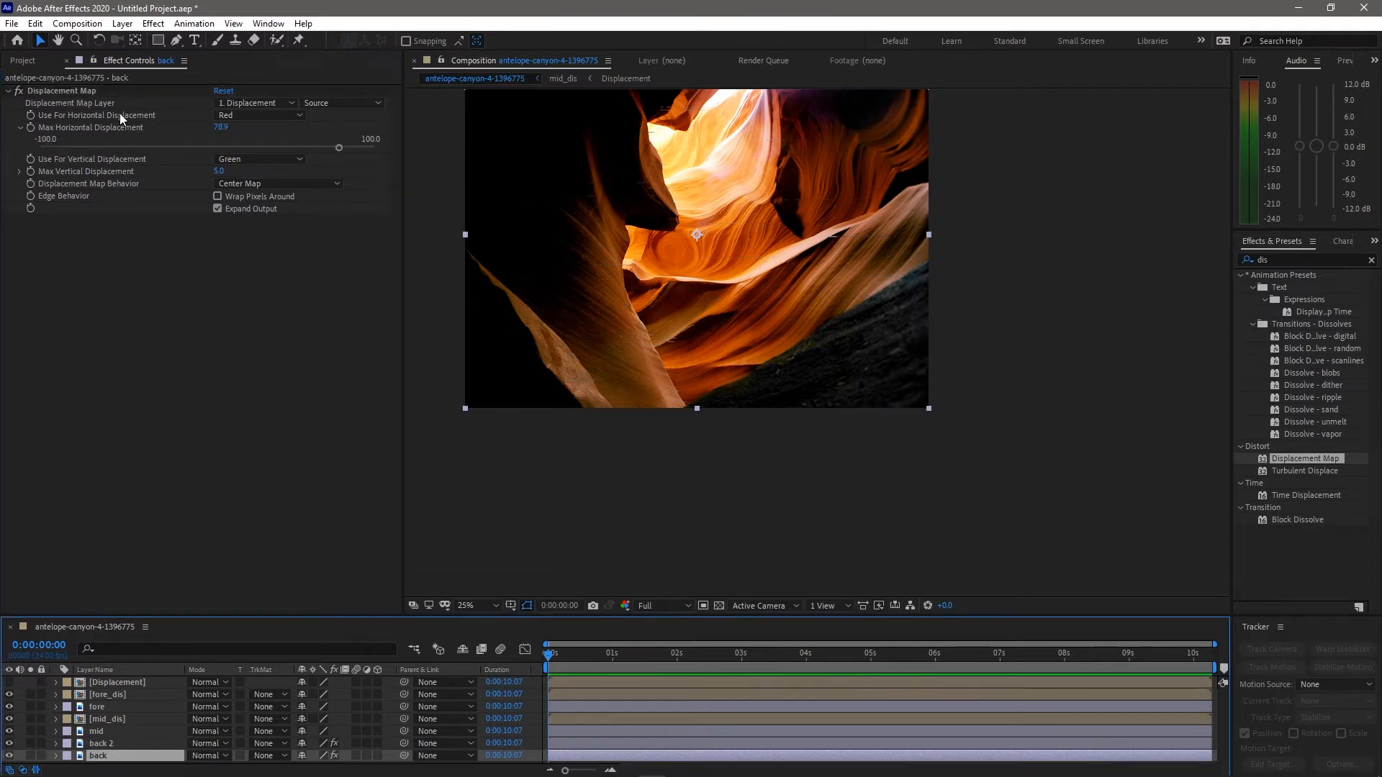
{"action": "left_click", "coordinate": [62, 91]}
{"action": "key", "text": "Delete"}
Place the Displacement layer directly above back 2 and set back 2's track matte to Luma Matte "Displacement"
{"action": "left_click_drag", "start_coordinate": [131, 683], "coordinate": [138, 738]}
{"action": "left_click", "coordinate": [269, 744]}
{"action": "left_click", "coordinate": [267, 713]}
Pre-compose the Displacement and back 2 layers into a new composition named back-dis
{"action": "left_click", "coordinate": [136, 732], "text": "shift"}
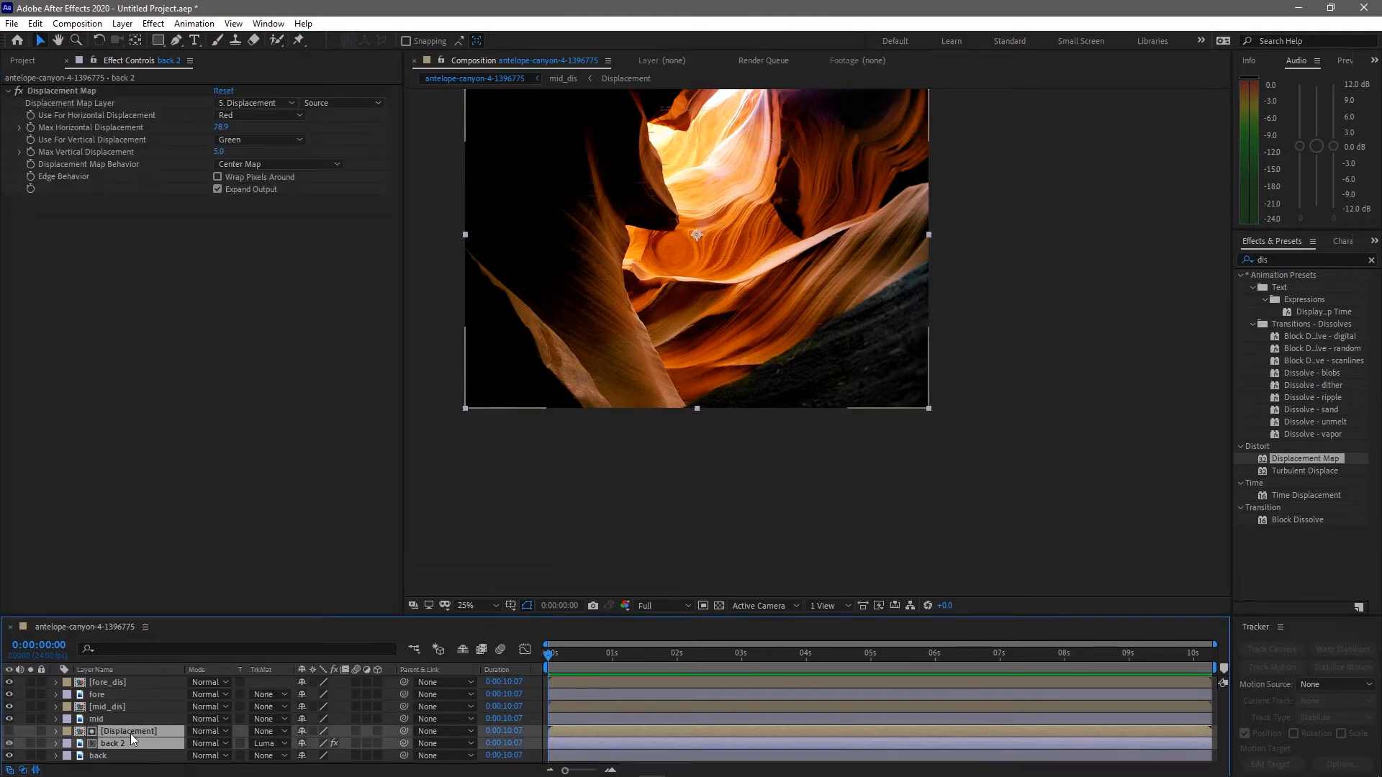
{"action": "key", "text": "ctrl+shift+c"}
{"action": "type", "text": "back-dis"}
{"action": "key", "text": "Return"}
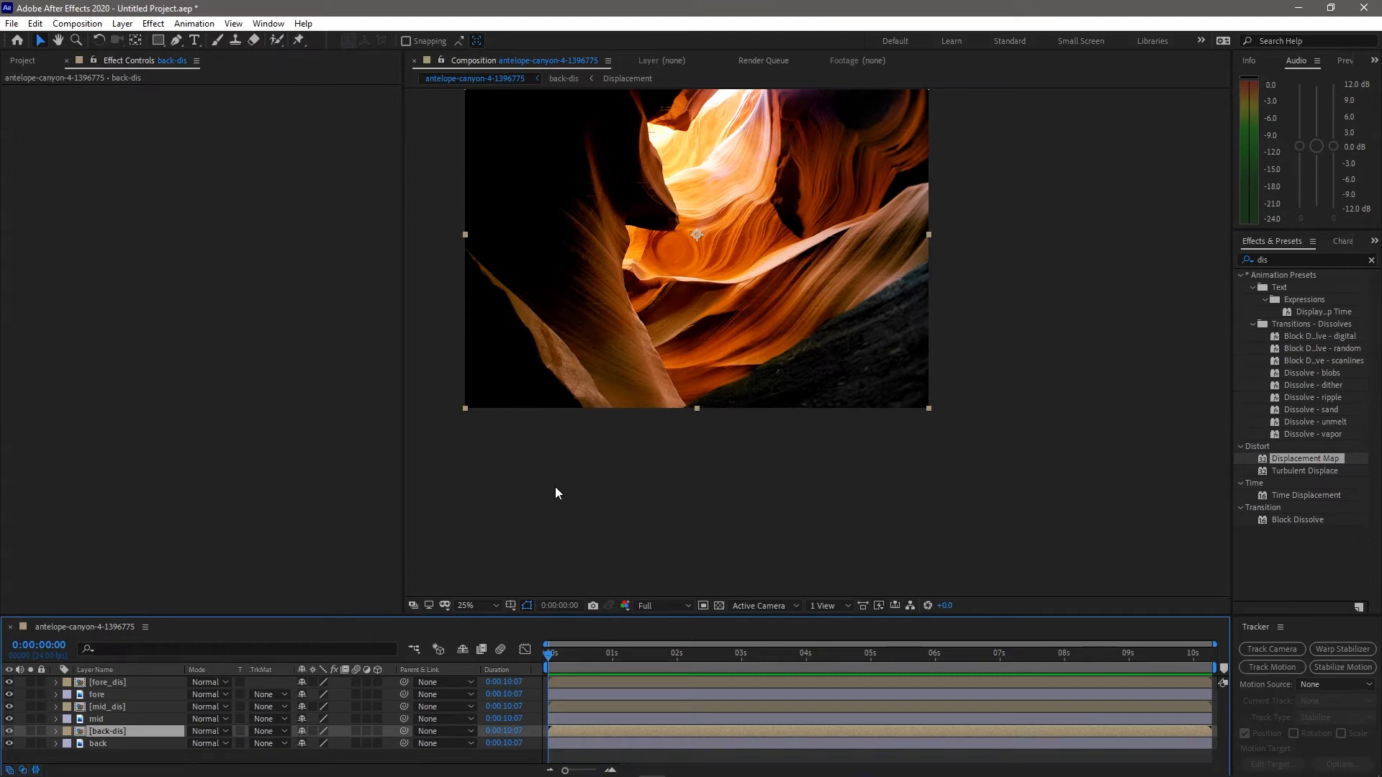
Clear the effects search and hide the mid, mid_dis, fore and fore_dis layers
{"action": "left_click", "coordinate": [135, 707]}
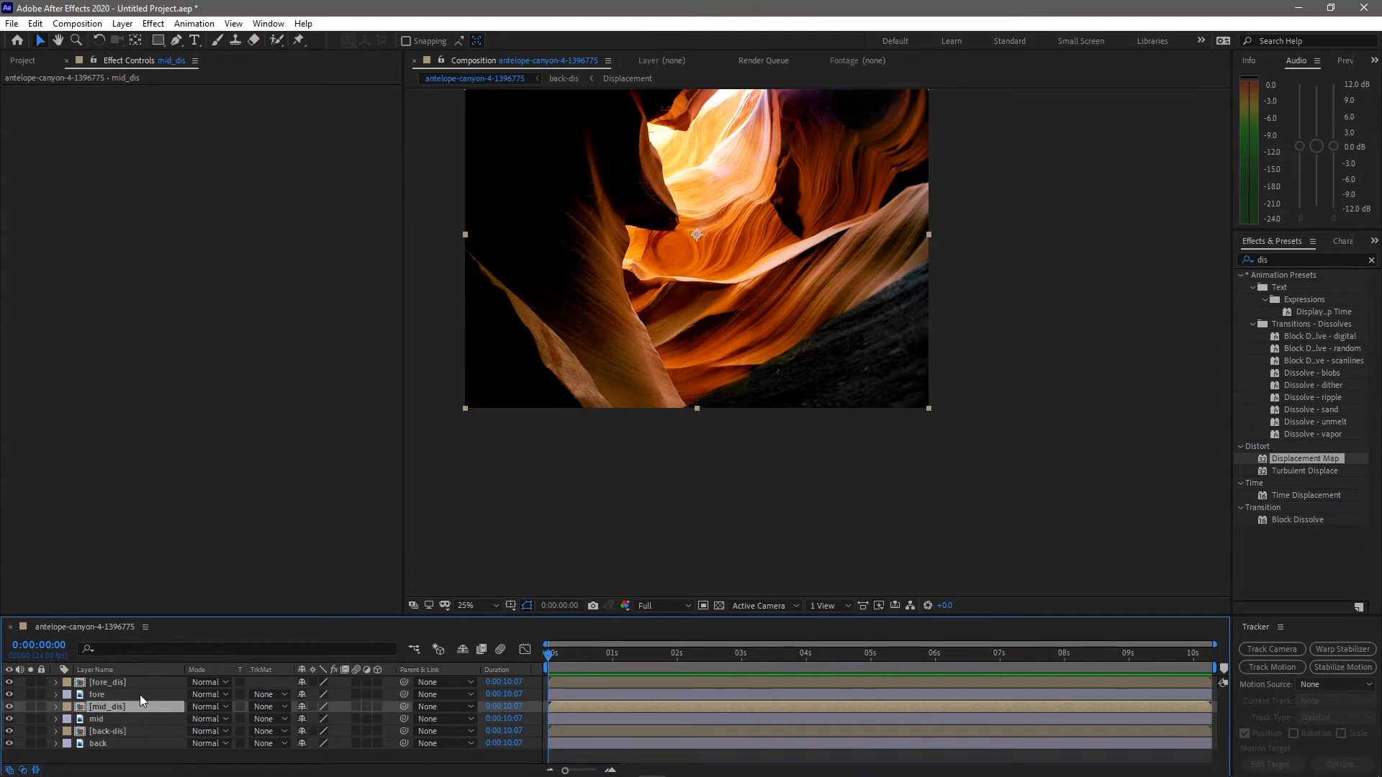
{"action": "left_click", "coordinate": [1293, 260]}
{"action": "key", "text": "BackSpace"}
{"action": "key", "text": "BackSpace"}
{"action": "key", "text": "BackSpace"}
{"action": "left_click", "coordinate": [1064, 182]}
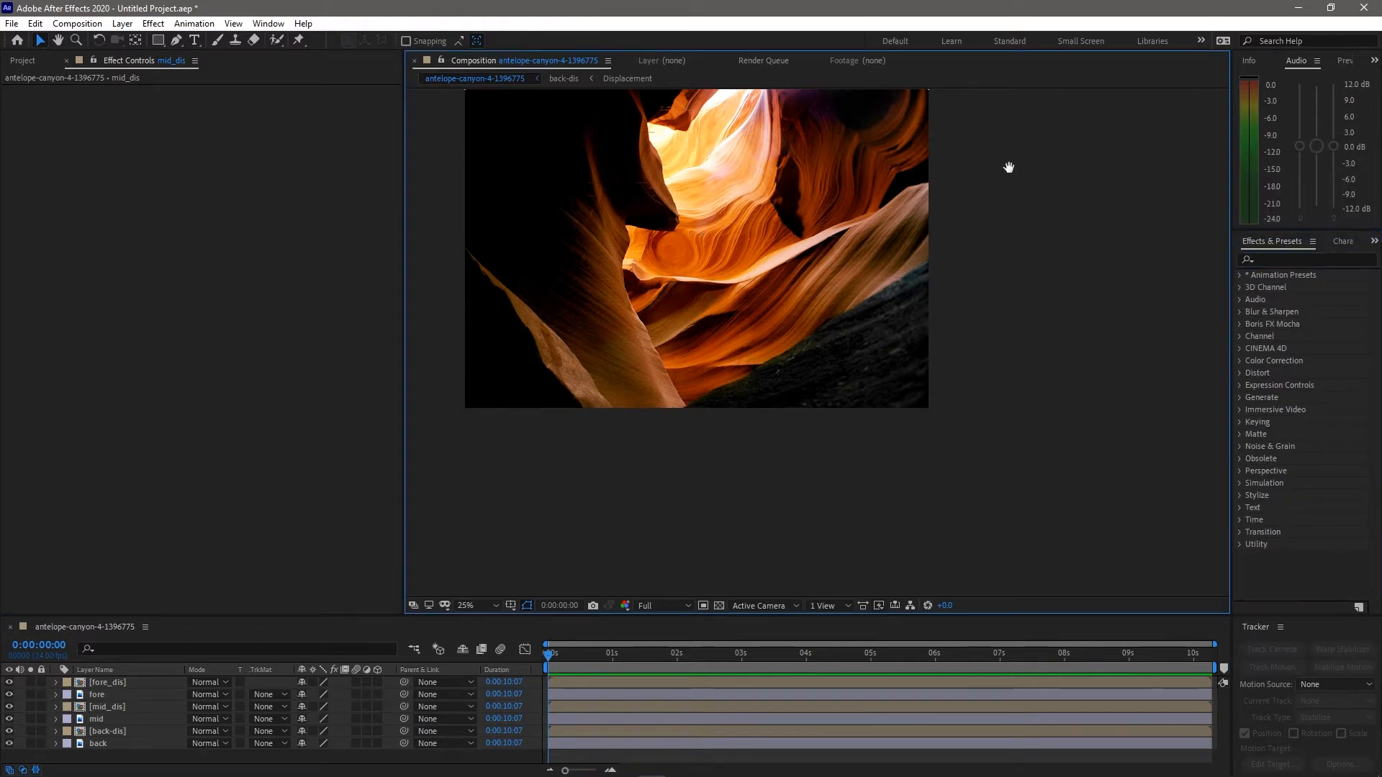
{"action": "left_click_drag", "start_coordinate": [1007, 166], "coordinate": [1074, 282]}
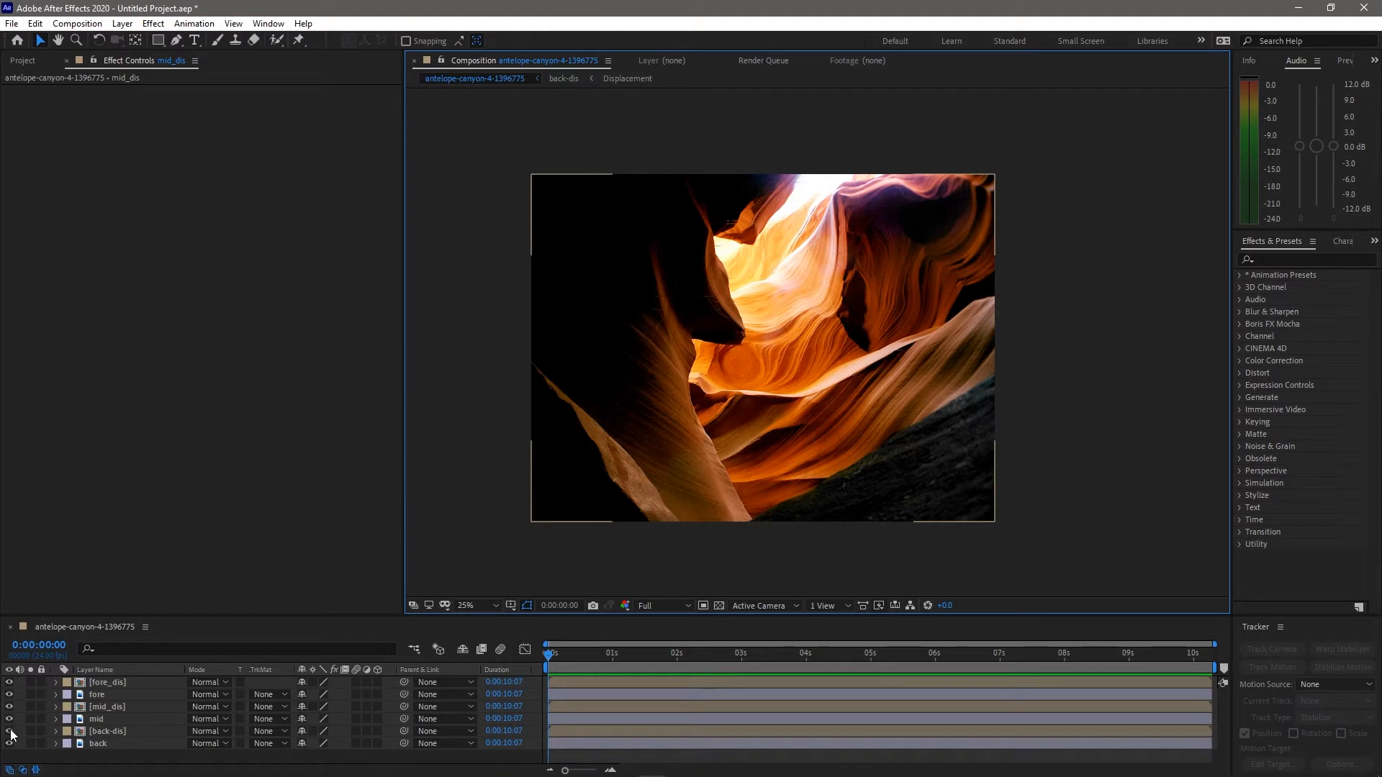
{"action": "left_click_drag", "start_coordinate": [8, 719], "coordinate": [9, 683]}
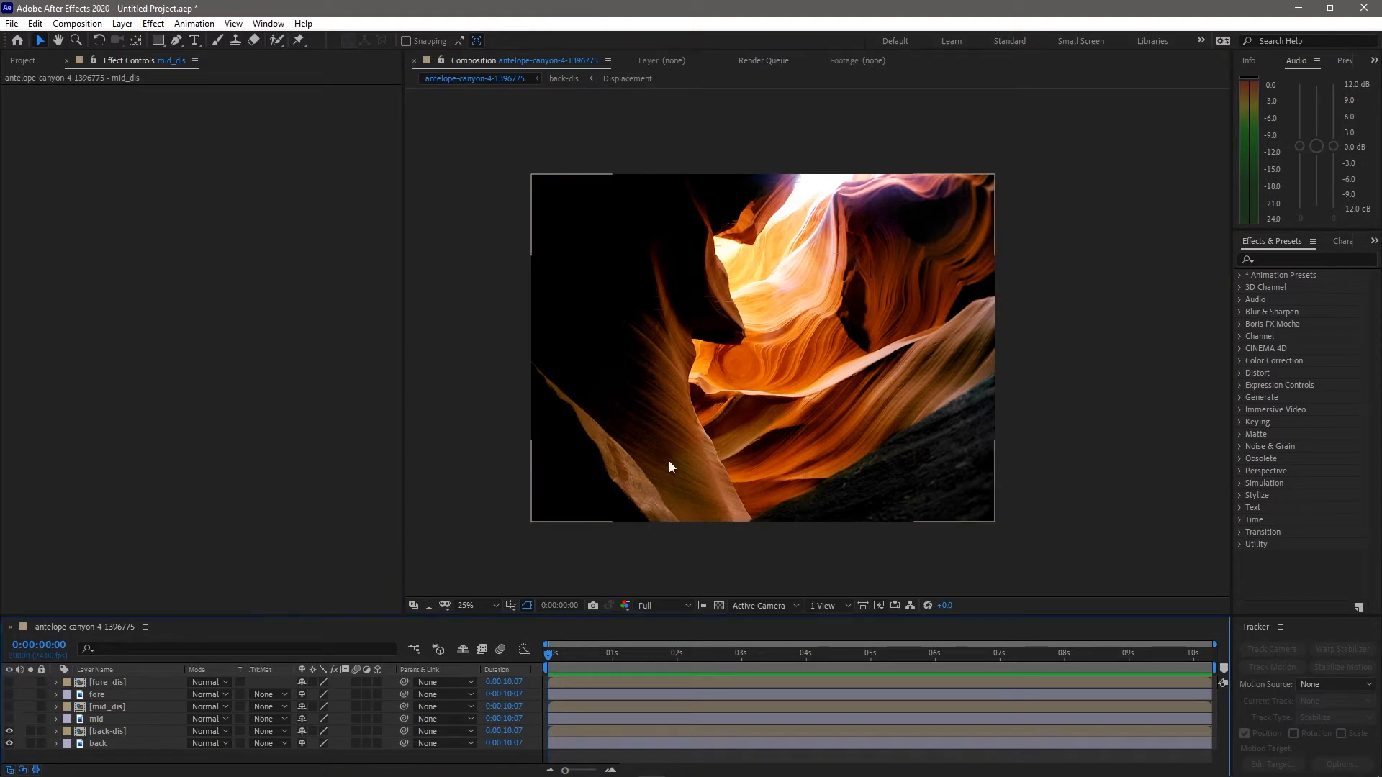
Add a new adjustment layer directly above the back-dis layer
{"action": "left_click", "coordinate": [1275, 249]}
{"action": "left_click", "coordinate": [1287, 259]}
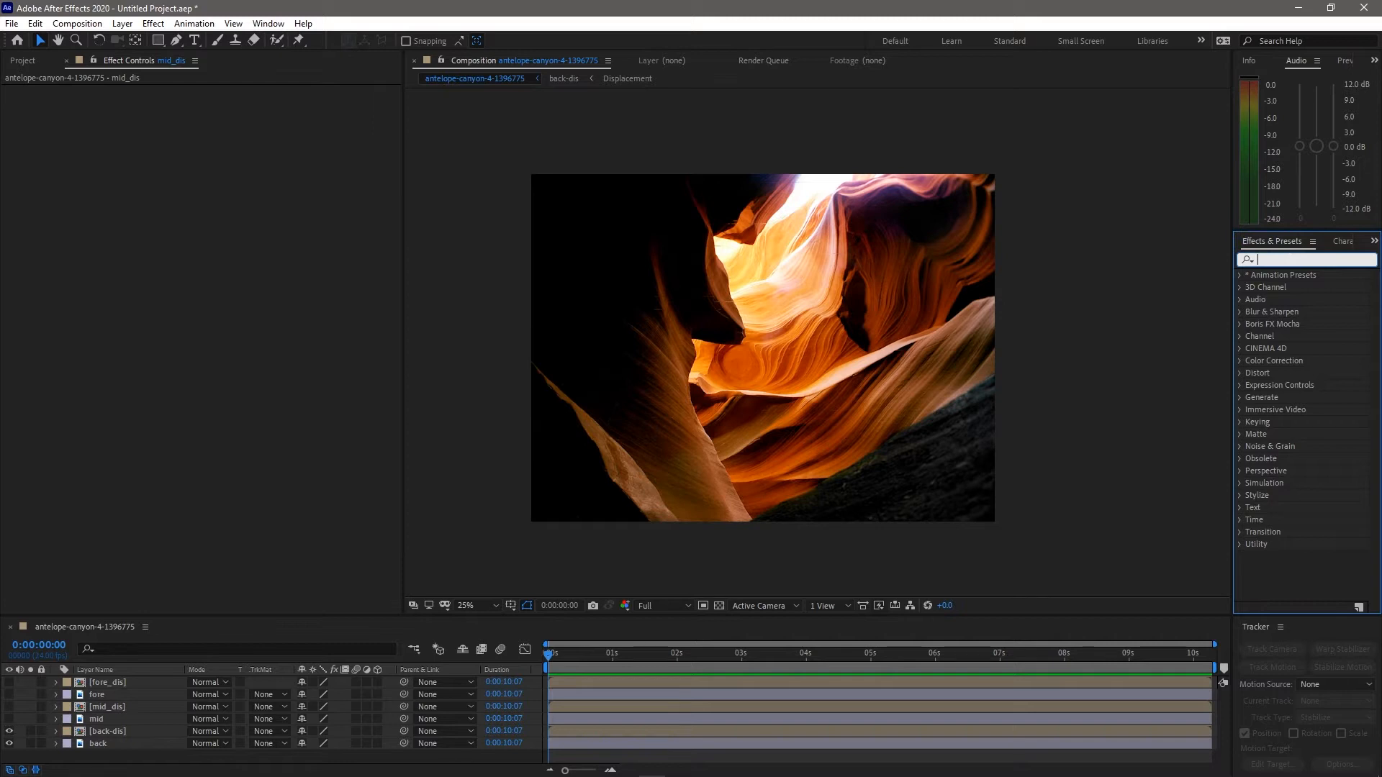
{"action": "left_click", "coordinate": [120, 731]}
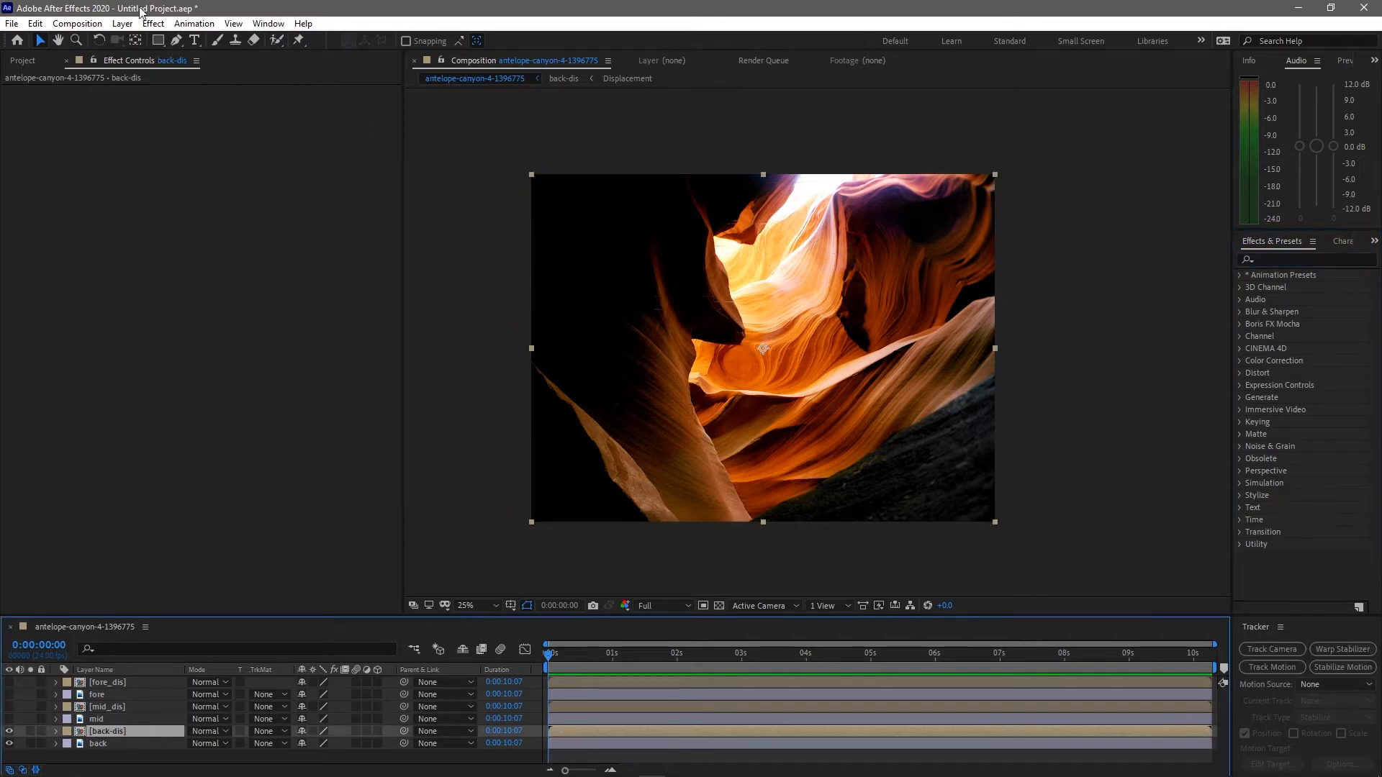
{"action": "left_click", "coordinate": [123, 23]}
{"action": "mouse_move", "coordinate": [151, 42]}
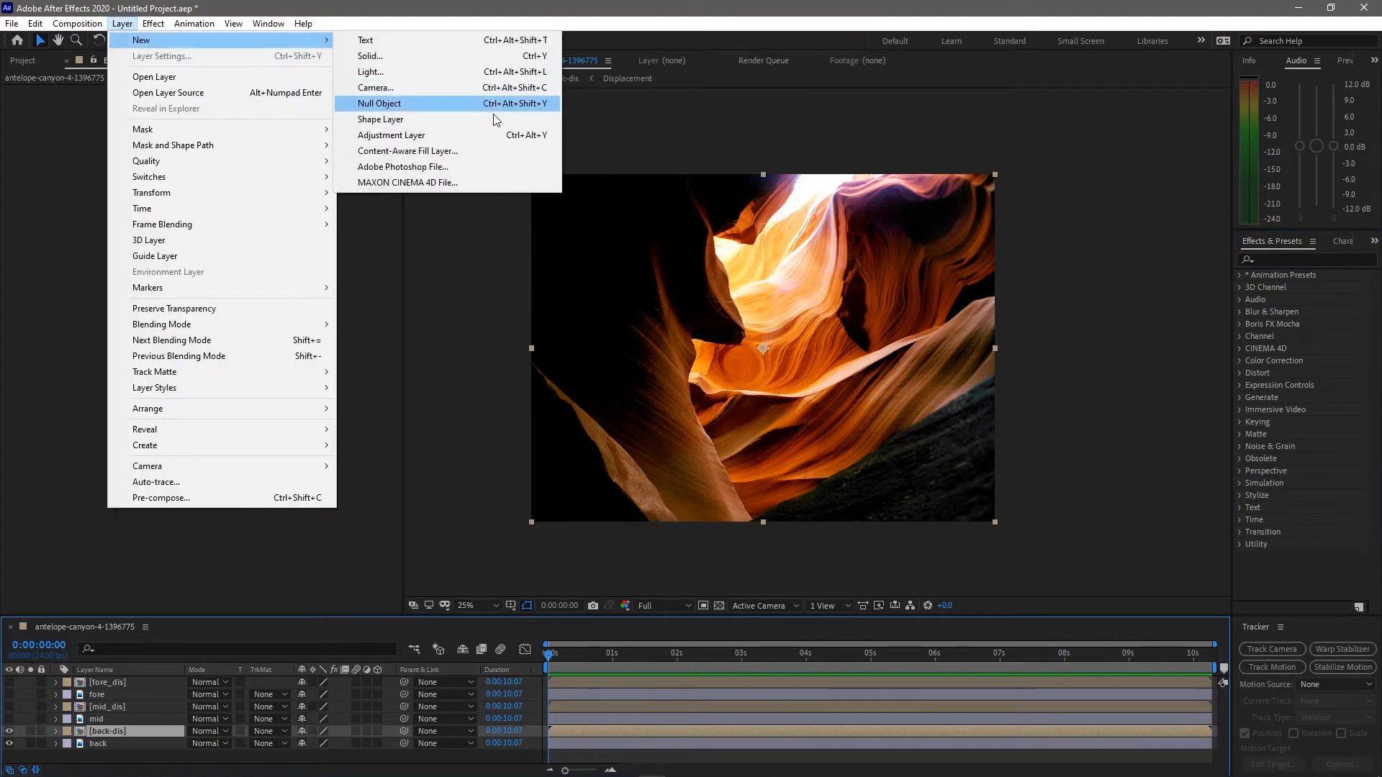
{"action": "left_click", "coordinate": [447, 134]}
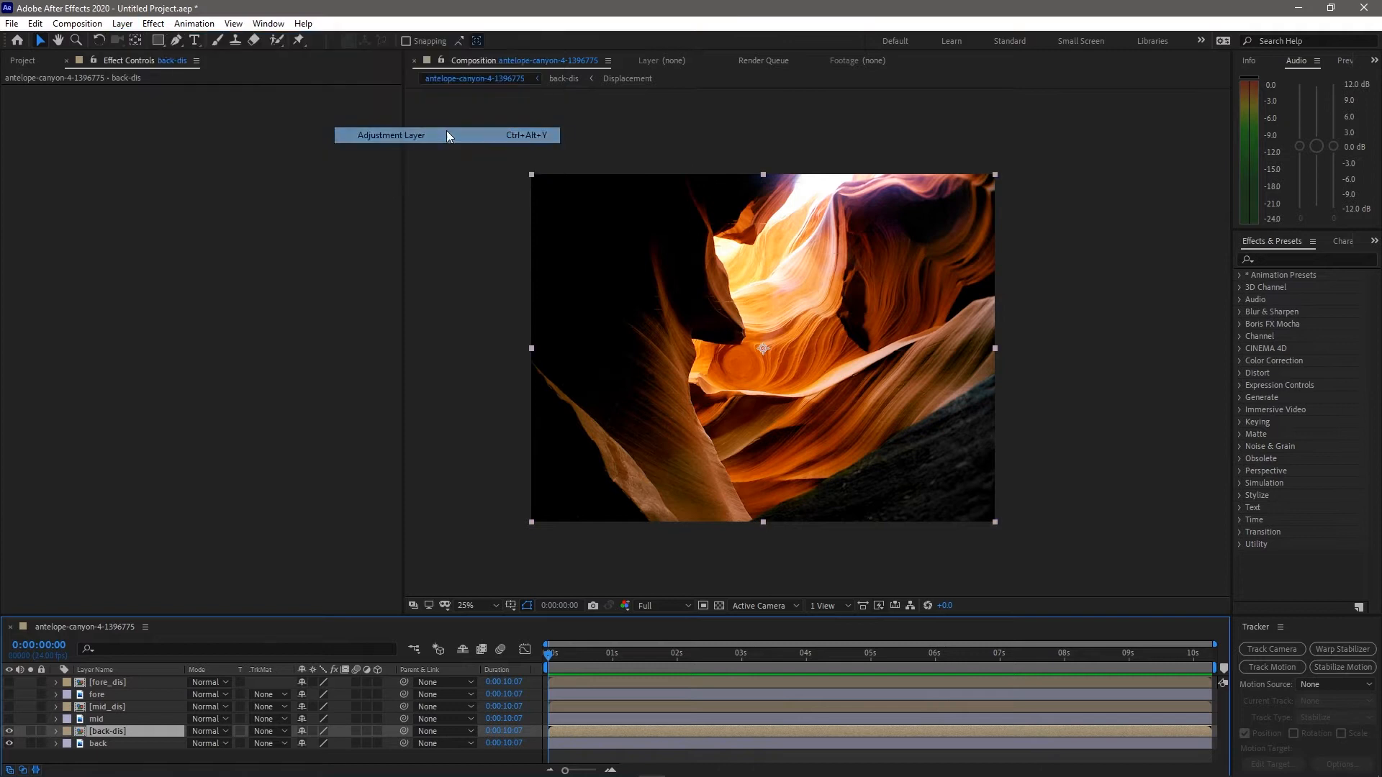
Apply the Curves effect to the adjustment layer and shape its RGB curve into a gentle S for more contrast
{"action": "left_click", "coordinate": [1276, 260]}
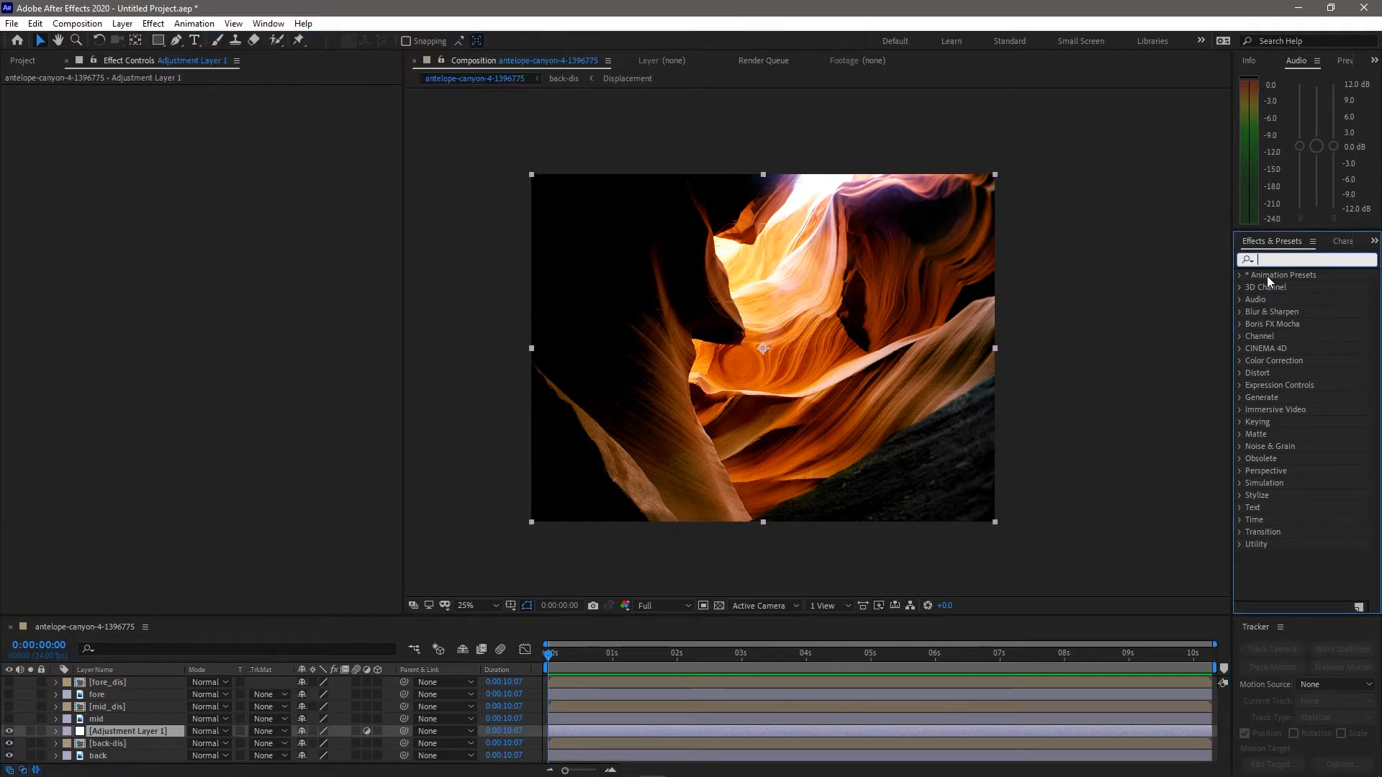
{"action": "type", "text": "c"}
{"action": "key", "text": "BackSpace"}
{"action": "key", "text": "BackSpace"}
{"action": "type", "text": "ur"}
{"action": "double_click", "coordinate": [1264, 422]}
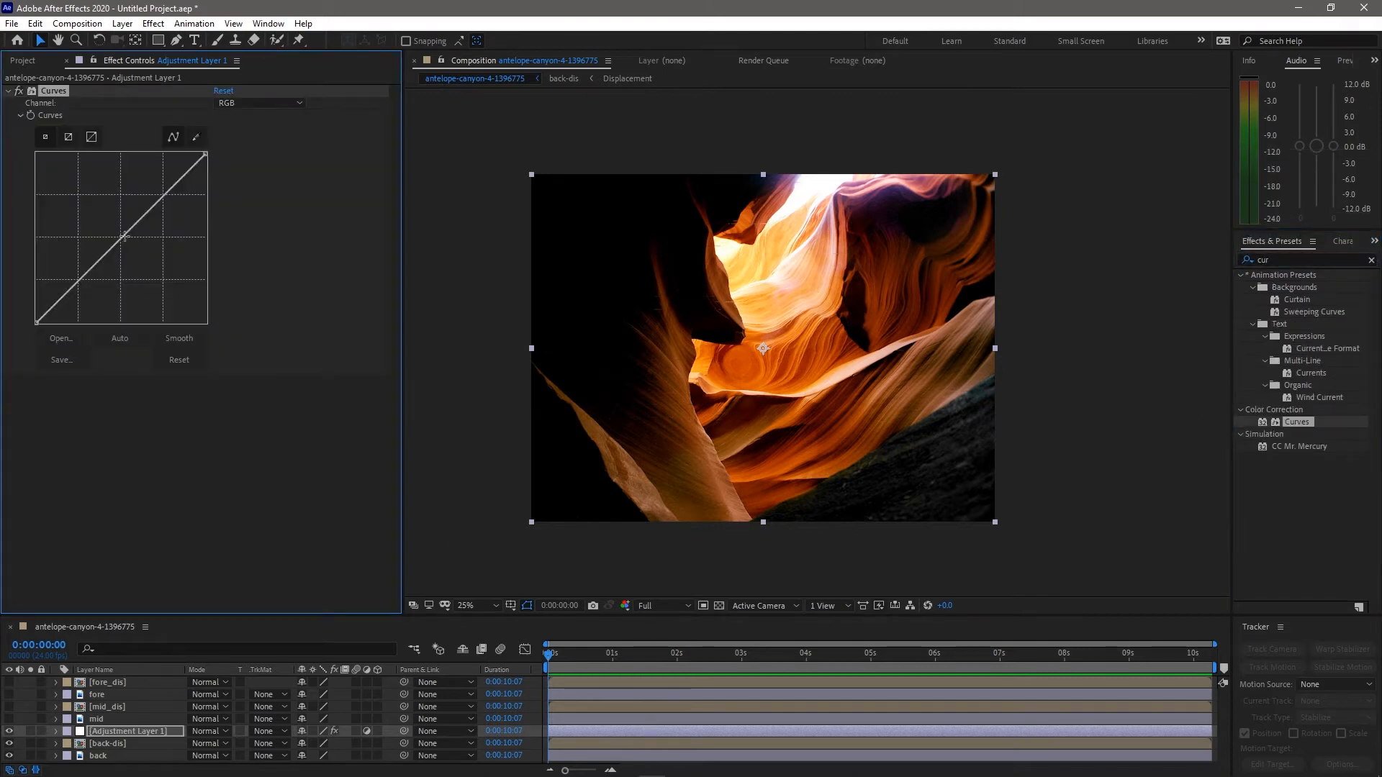
{"action": "left_click_drag", "start_coordinate": [124, 235], "coordinate": [103, 265]}
{"action": "left_click_drag", "start_coordinate": [160, 203], "coordinate": [162, 193]}
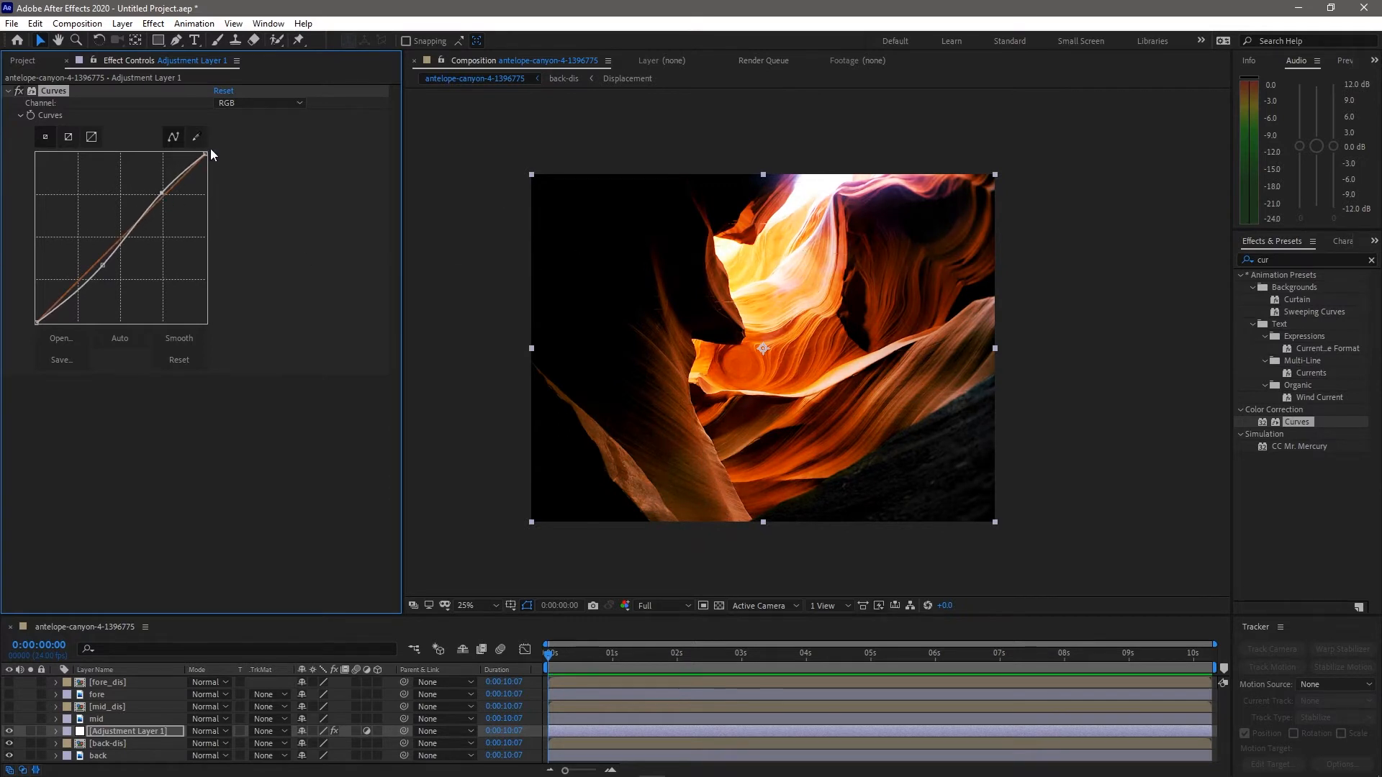
Lower the Red curve's highlight end and midtones, and raise the Blue curve's midtones slightly
{"action": "left_click", "coordinate": [248, 102]}
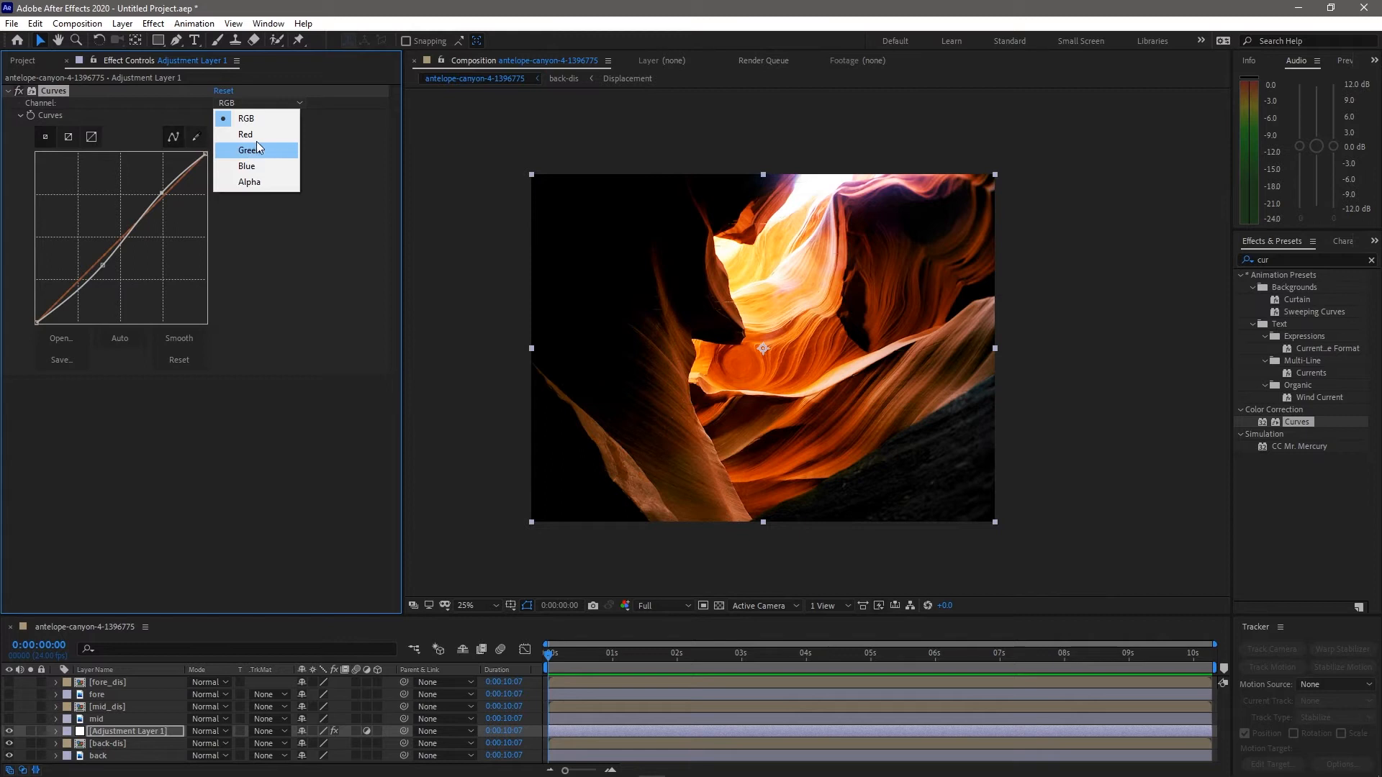
{"action": "left_click", "coordinate": [256, 137]}
{"action": "left_click_drag", "start_coordinate": [205, 154], "coordinate": [230, 172]}
{"action": "left_click", "coordinate": [131, 249]}
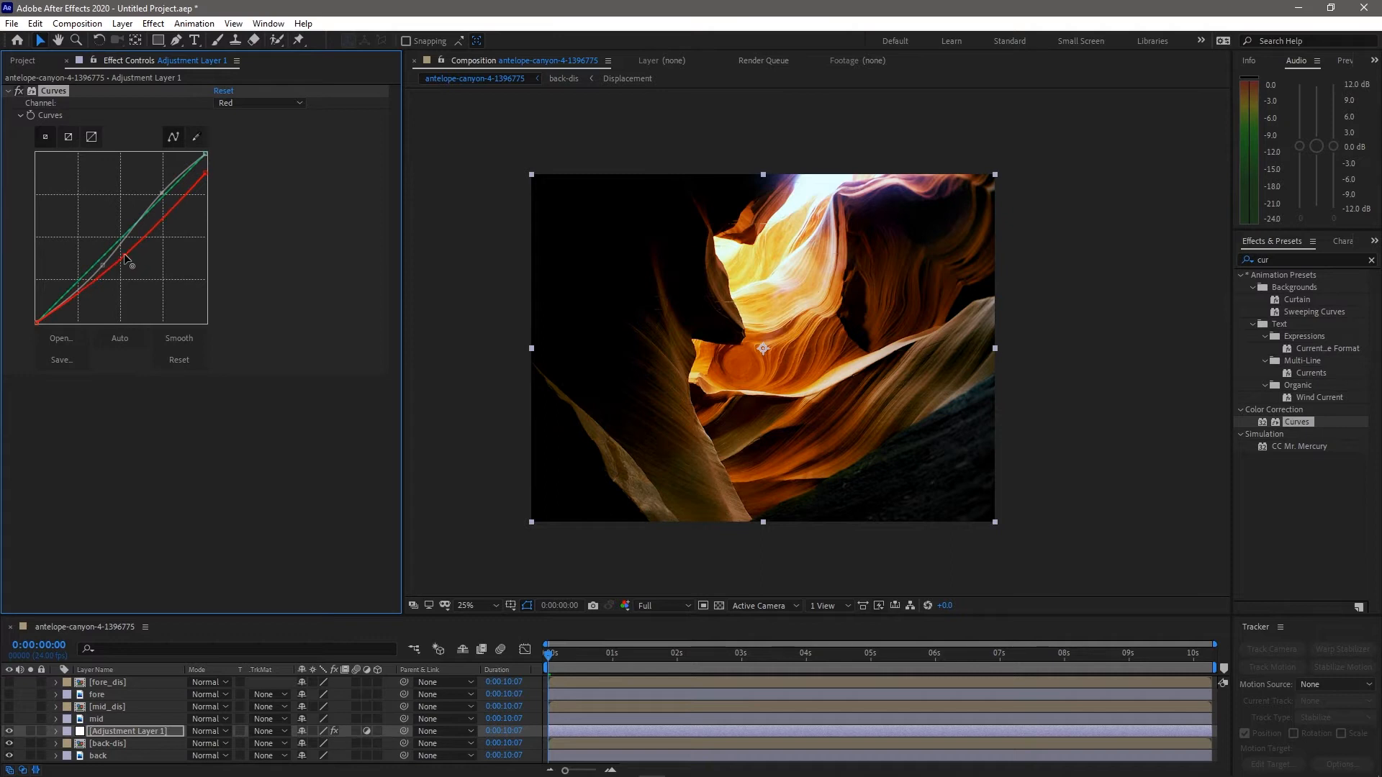
{"action": "left_click", "coordinate": [260, 102]}
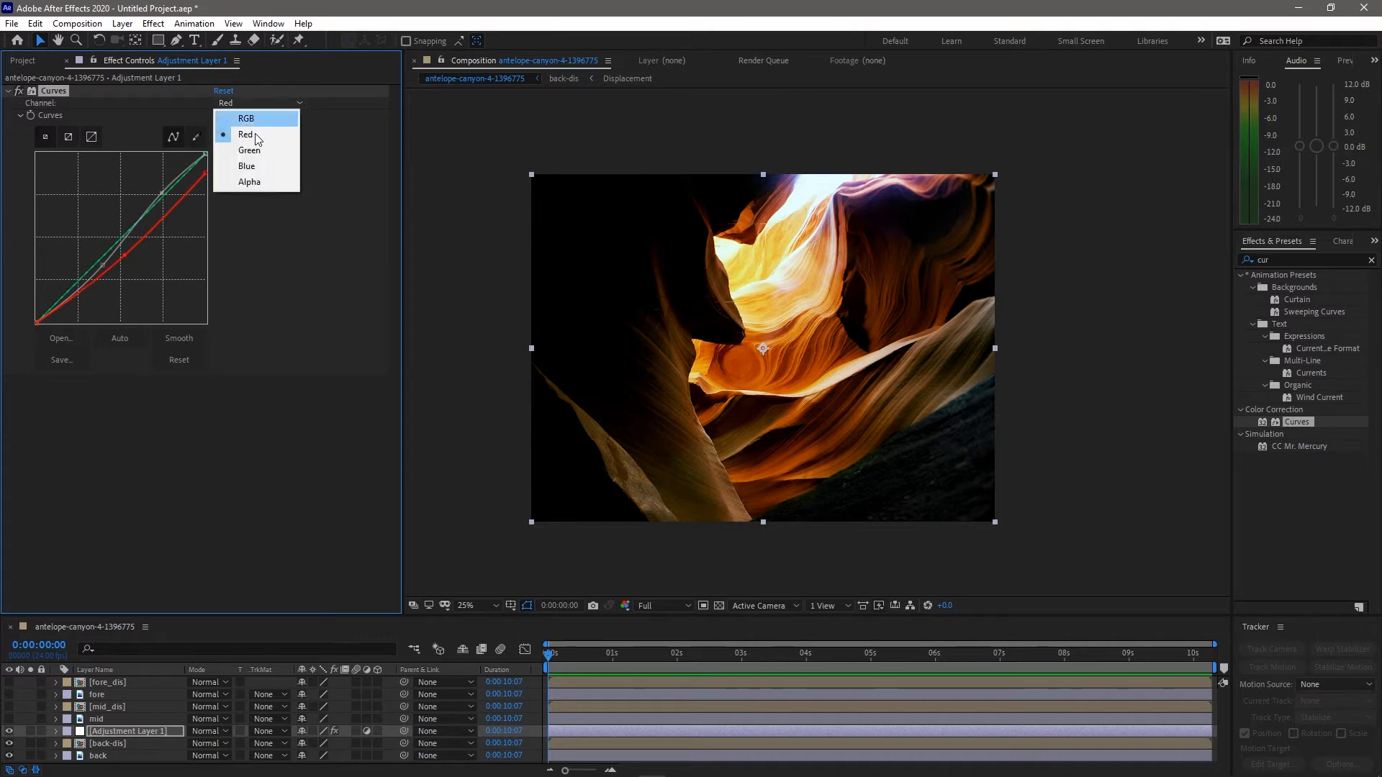
{"action": "left_click", "coordinate": [241, 168]}
{"action": "left_click_drag", "start_coordinate": [127, 230], "coordinate": [131, 216]}
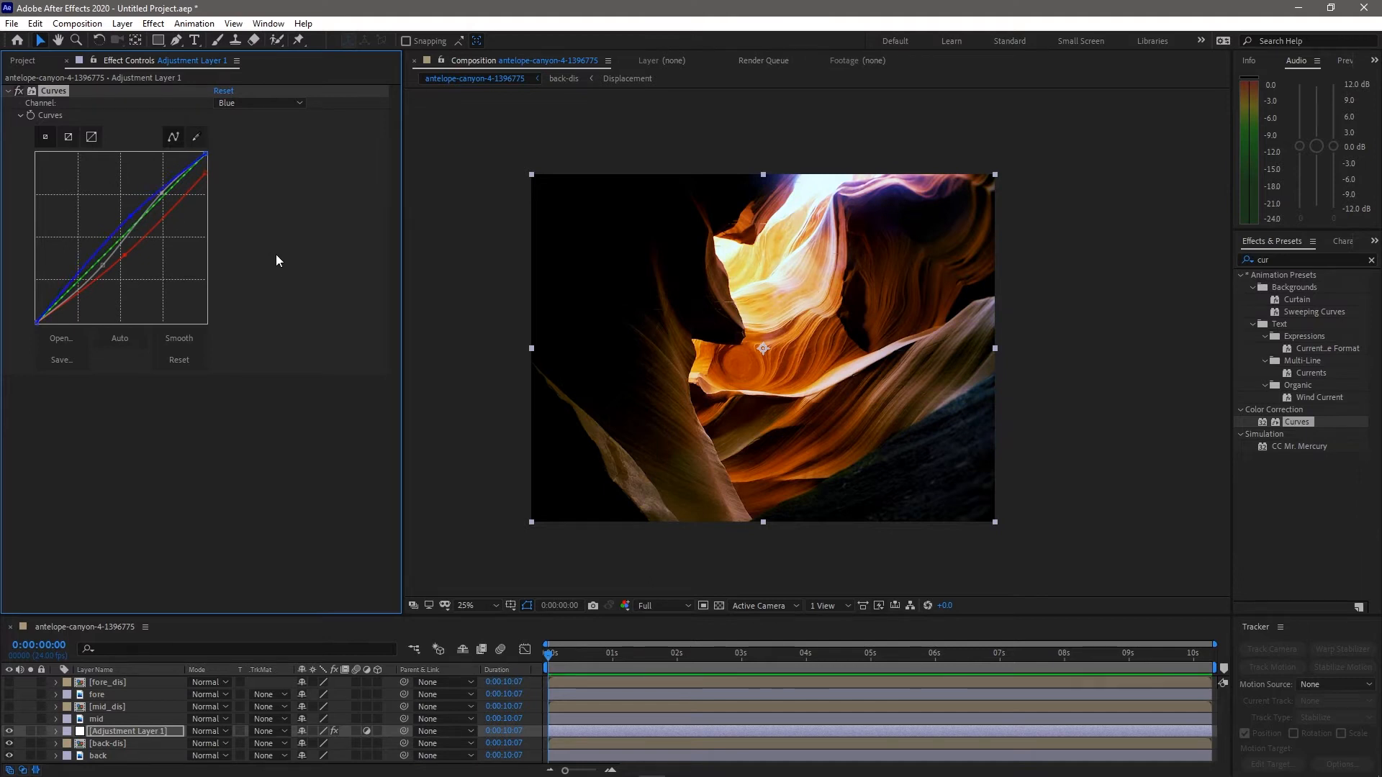
Create a deep blue solid directly above back-dis and set its blending mode to Color Dodge
{"action": "right_click", "coordinate": [137, 742]}
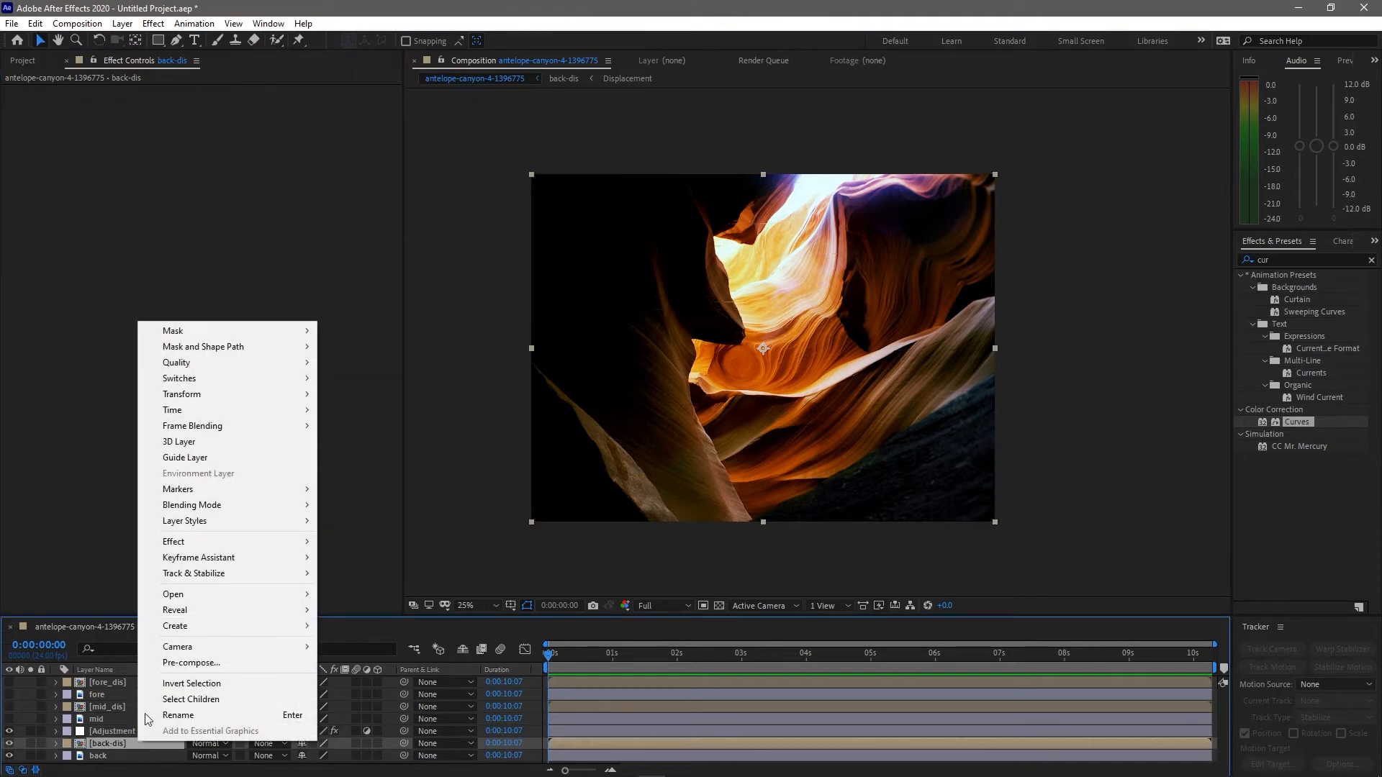
{"action": "left_click", "coordinate": [120, 24]}
{"action": "mouse_move", "coordinate": [144, 41]}
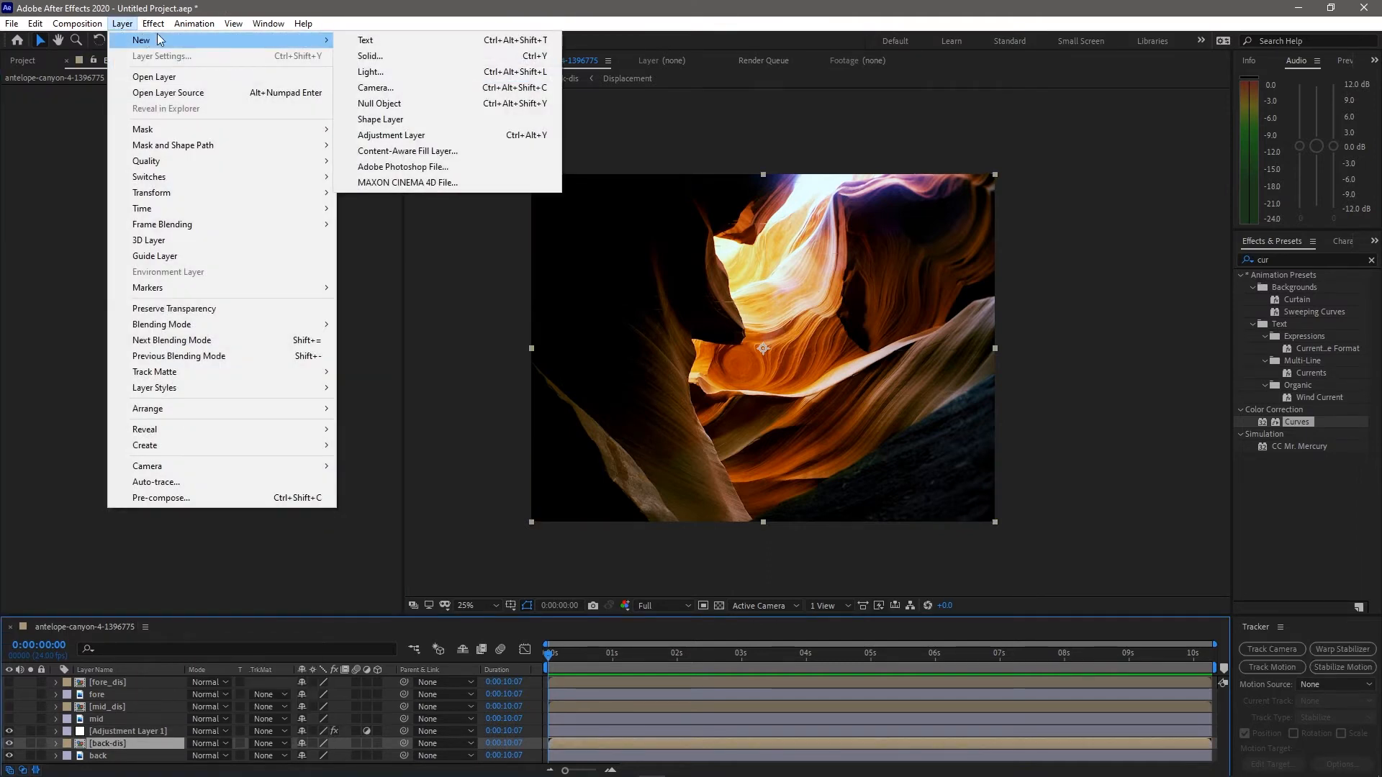
{"action": "left_click", "coordinate": [364, 59]}
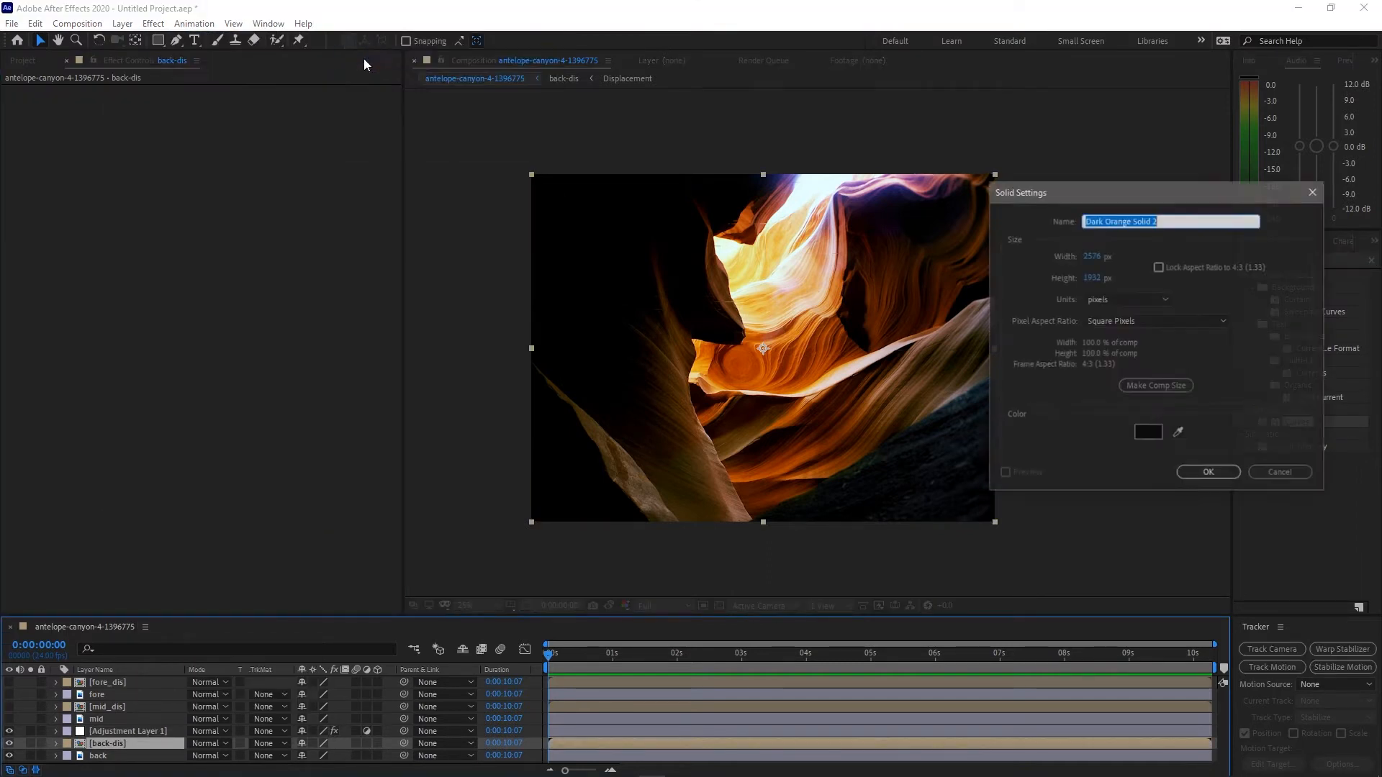
{"action": "left_click", "coordinate": [1143, 431]}
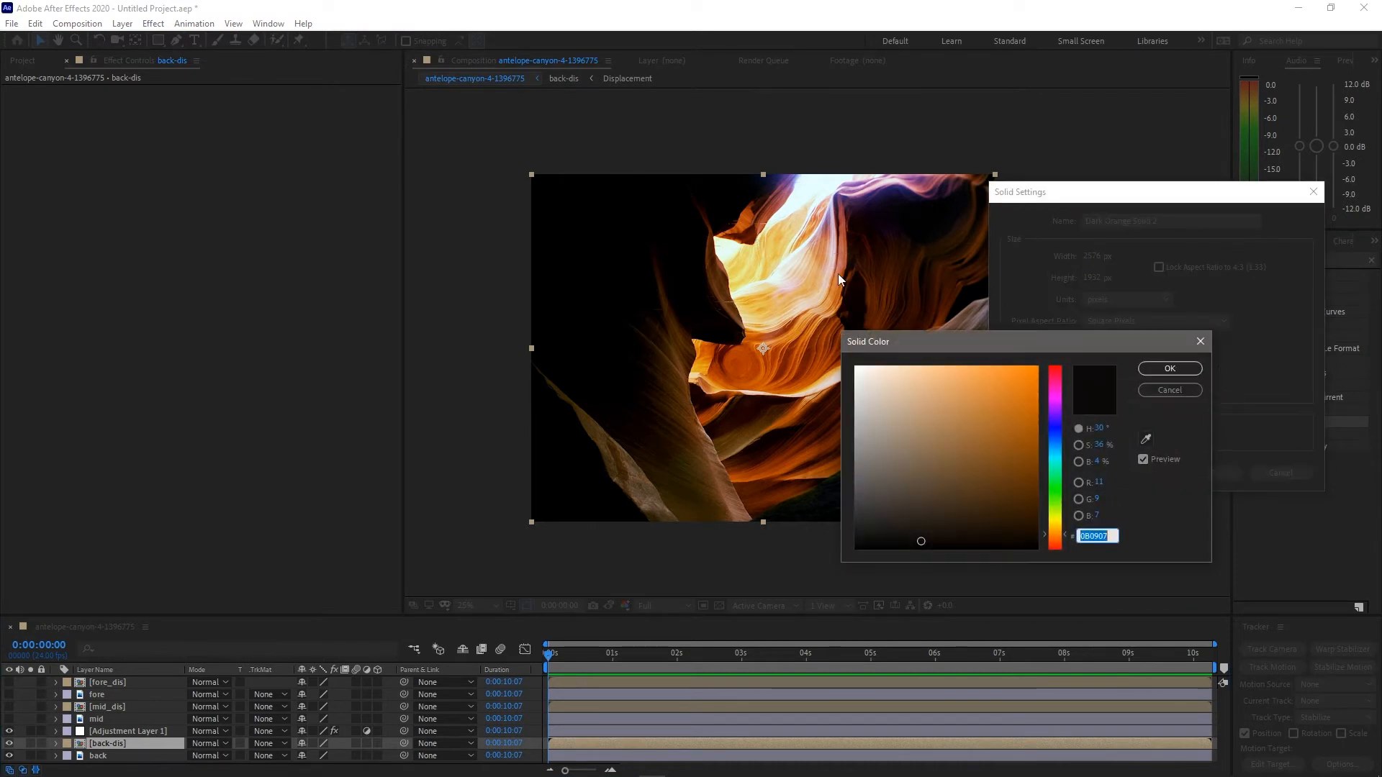
{"action": "left_click", "coordinate": [1145, 441]}
{"action": "left_click", "coordinate": [831, 296]}
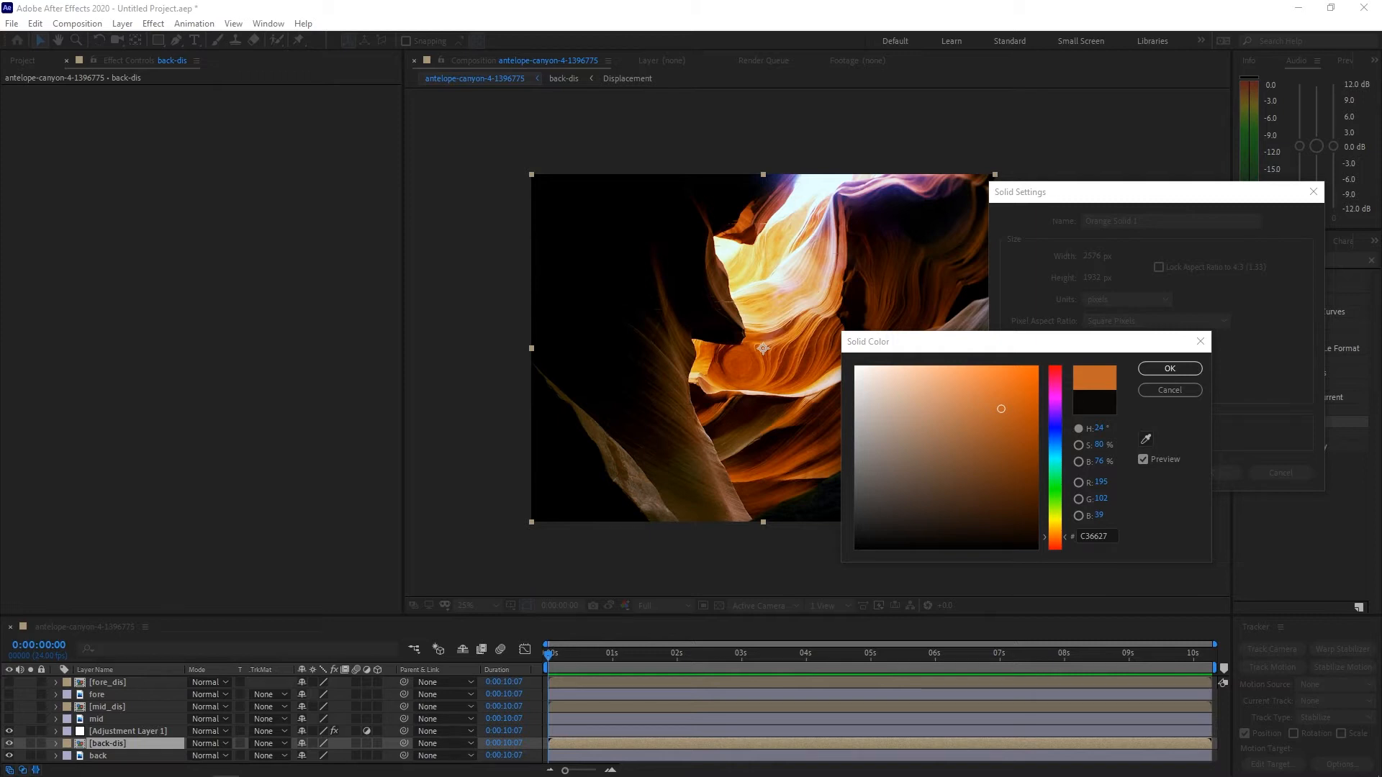
{"action": "left_click", "coordinate": [1059, 429]}
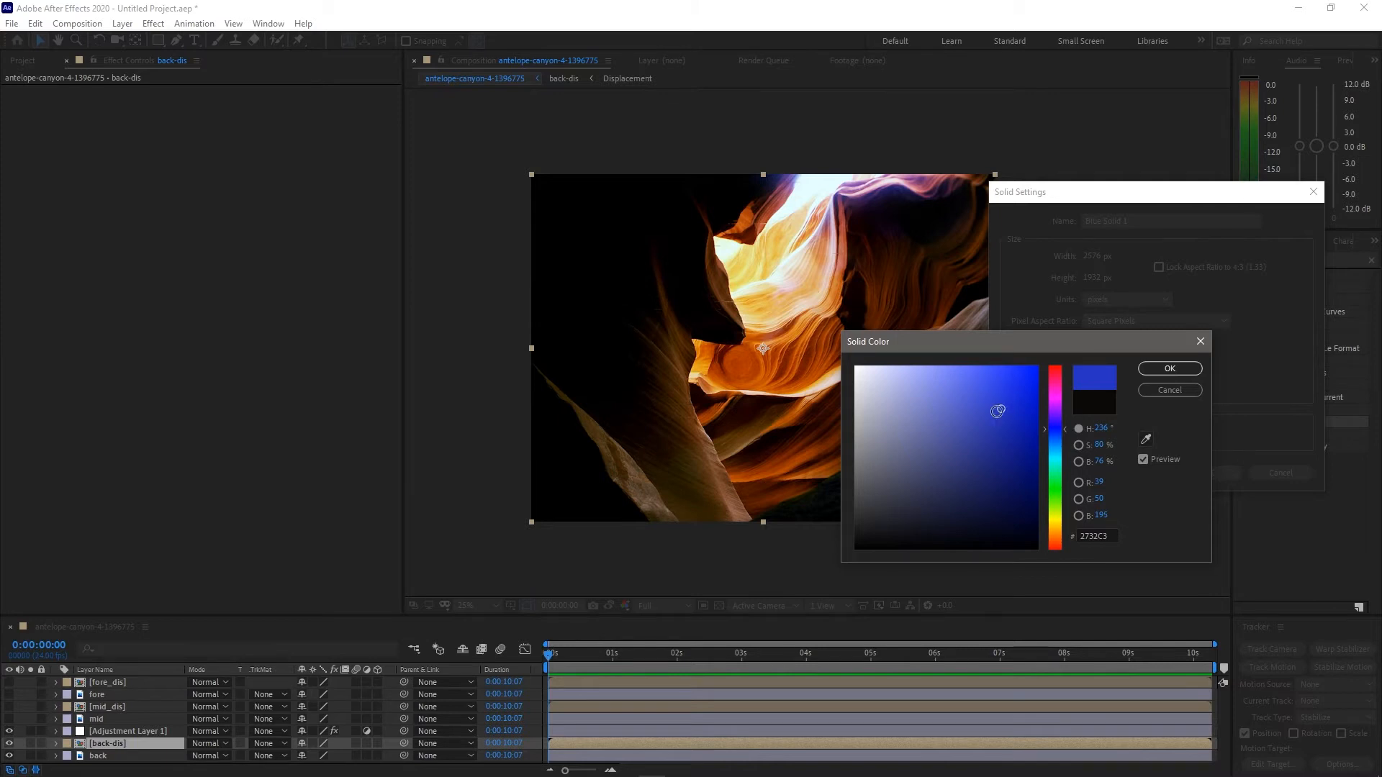
{"action": "left_click", "coordinate": [1170, 369]}
{"action": "left_click", "coordinate": [1202, 473]}
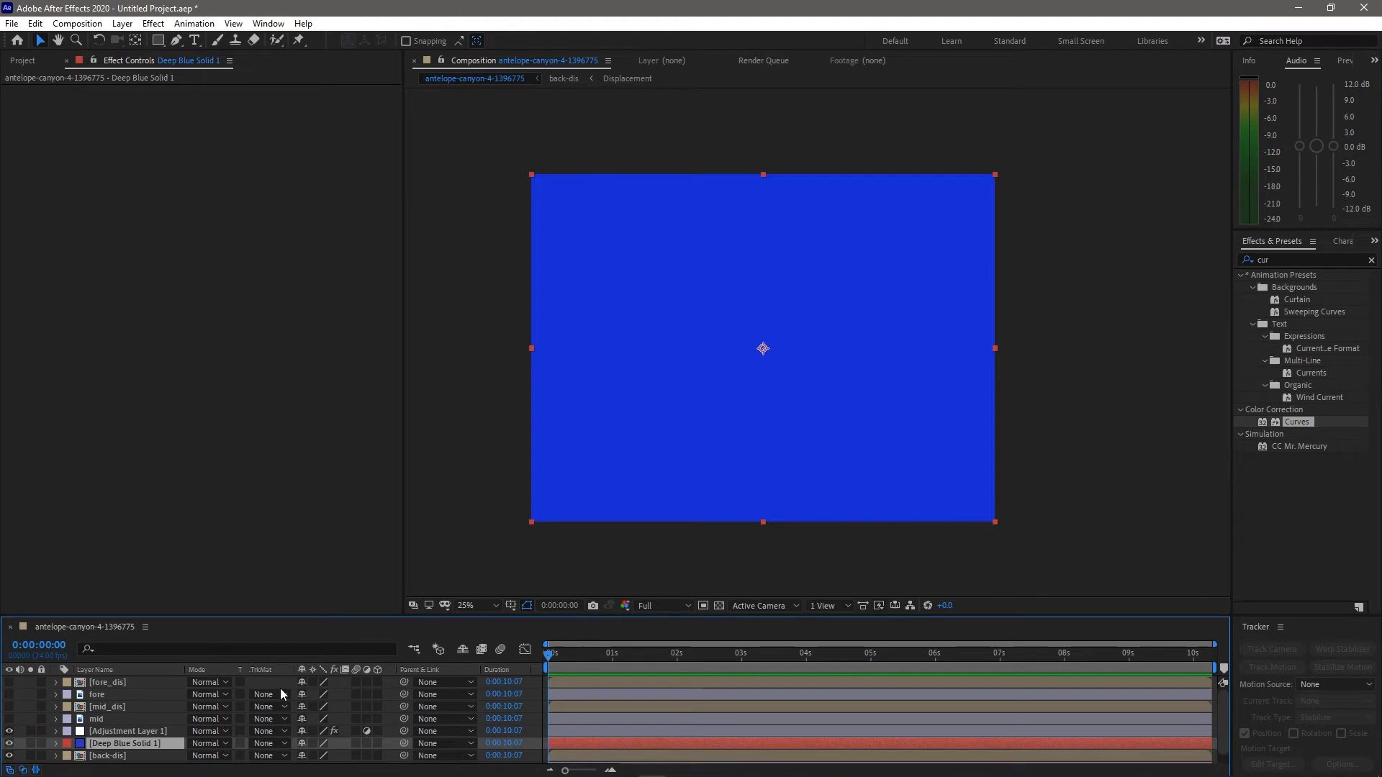
{"action": "left_click", "coordinate": [218, 744]}
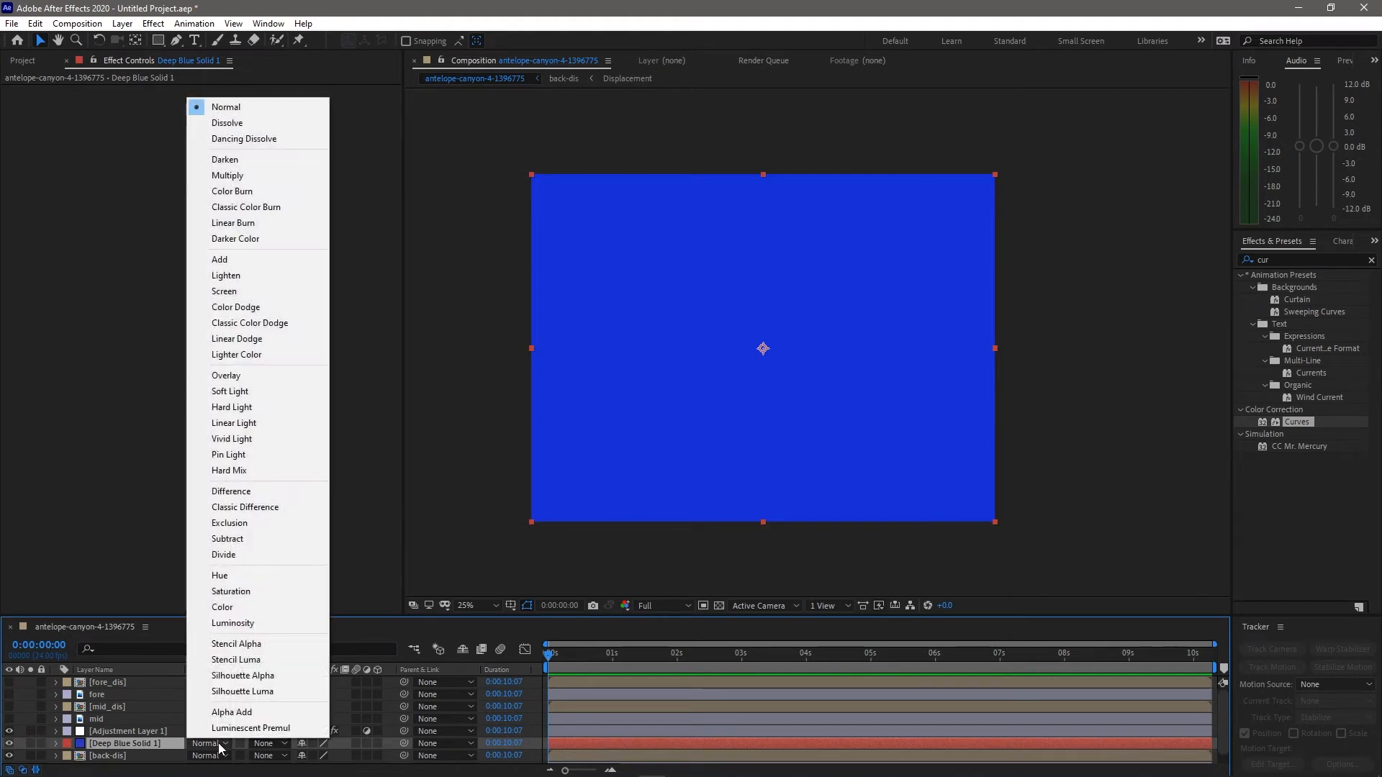
{"action": "left_click", "coordinate": [263, 307]}
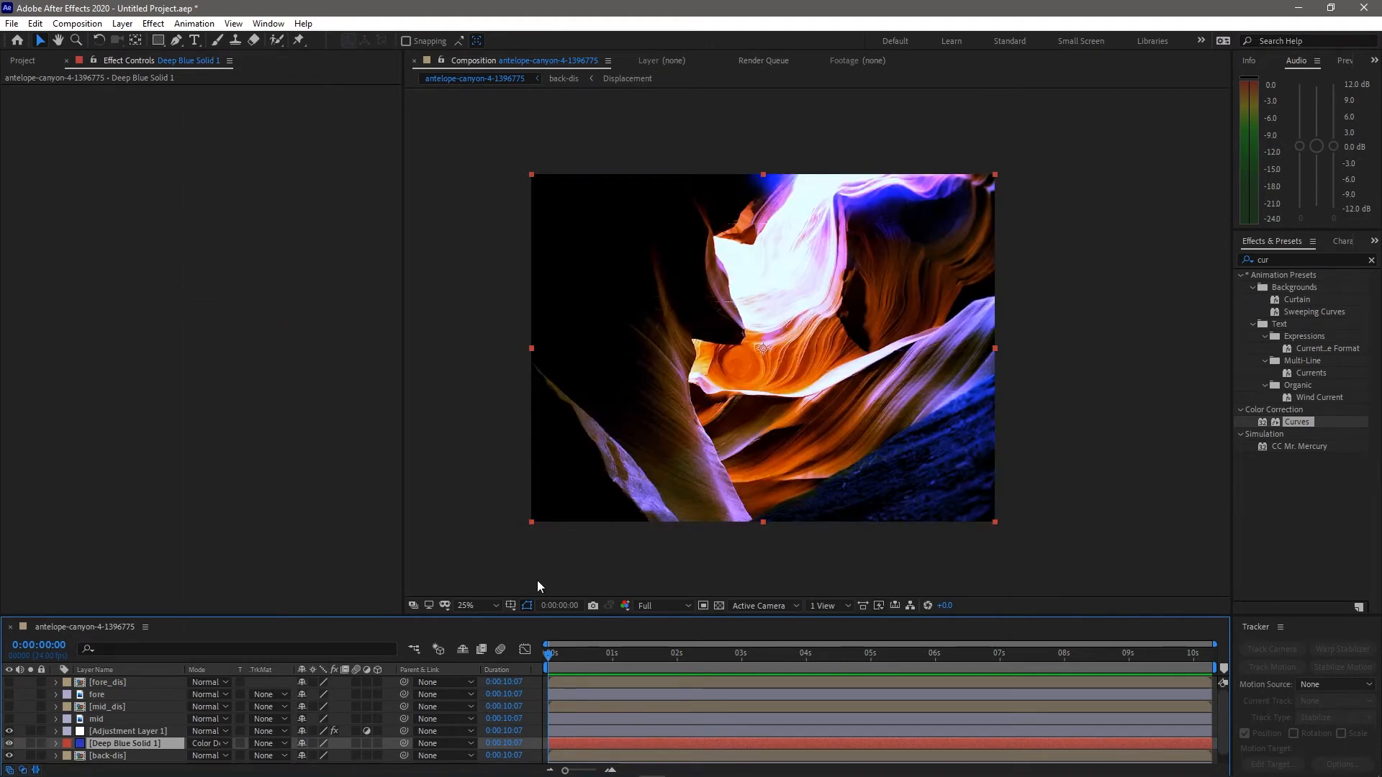
Set the deep blue solid's blending mode to Multiply and lower its opacity to 83%
{"action": "left_click", "coordinate": [193, 742]}
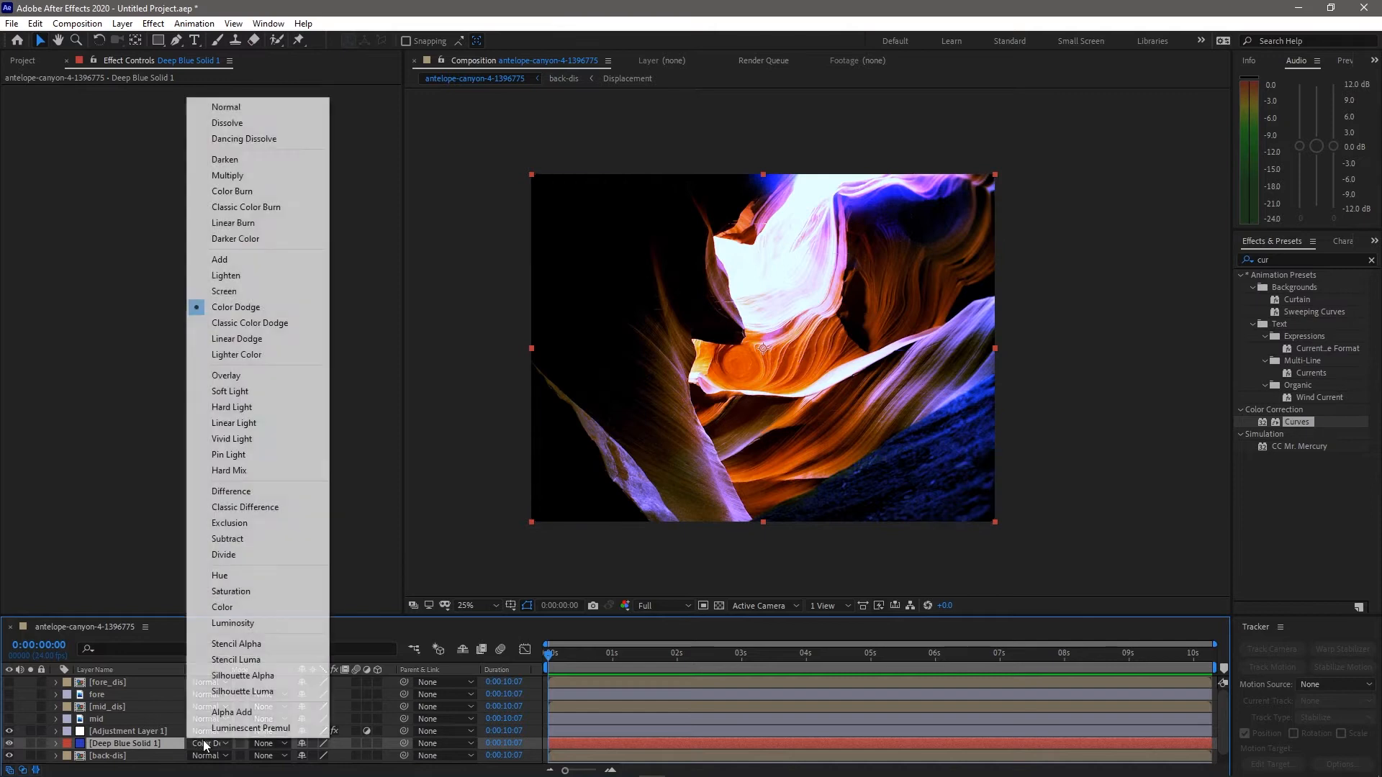
{"action": "left_click", "coordinate": [288, 174]}
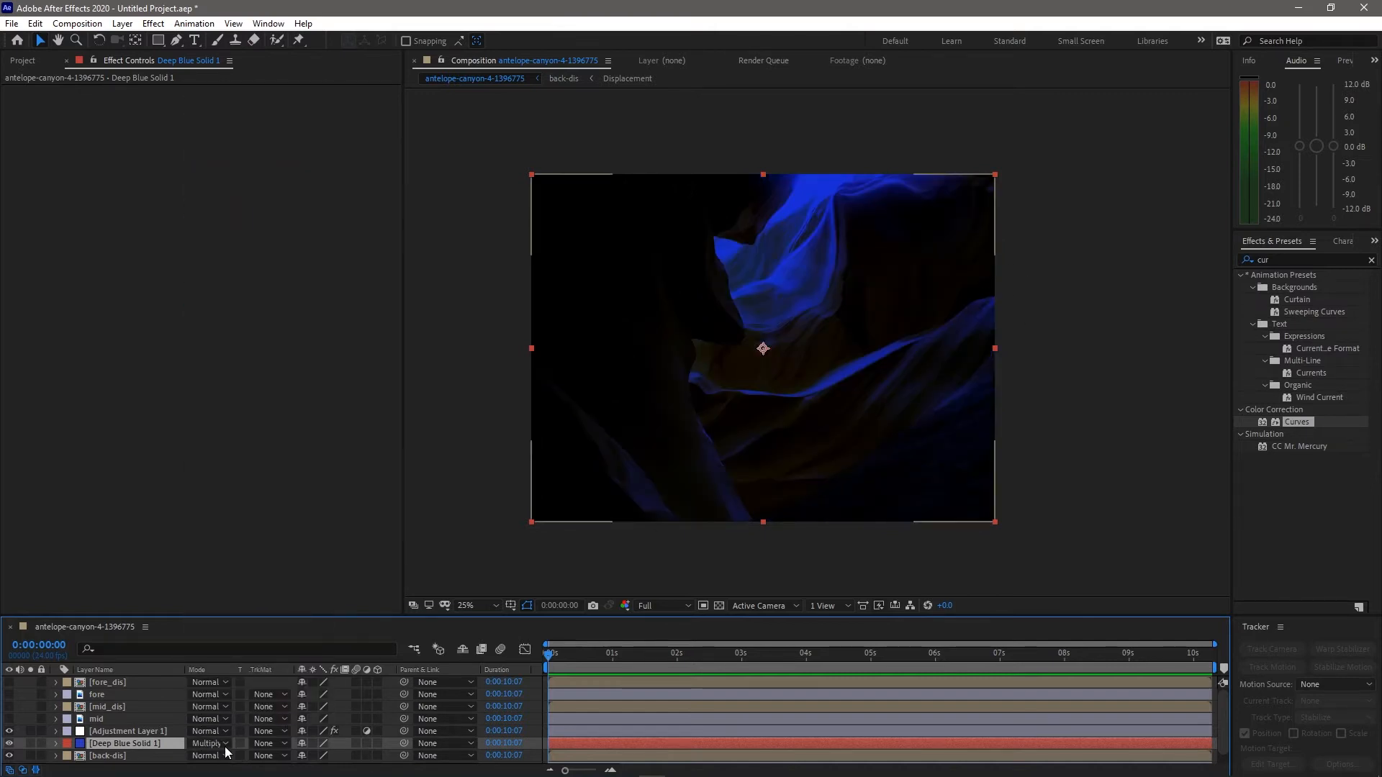
{"action": "key", "text": "t"}
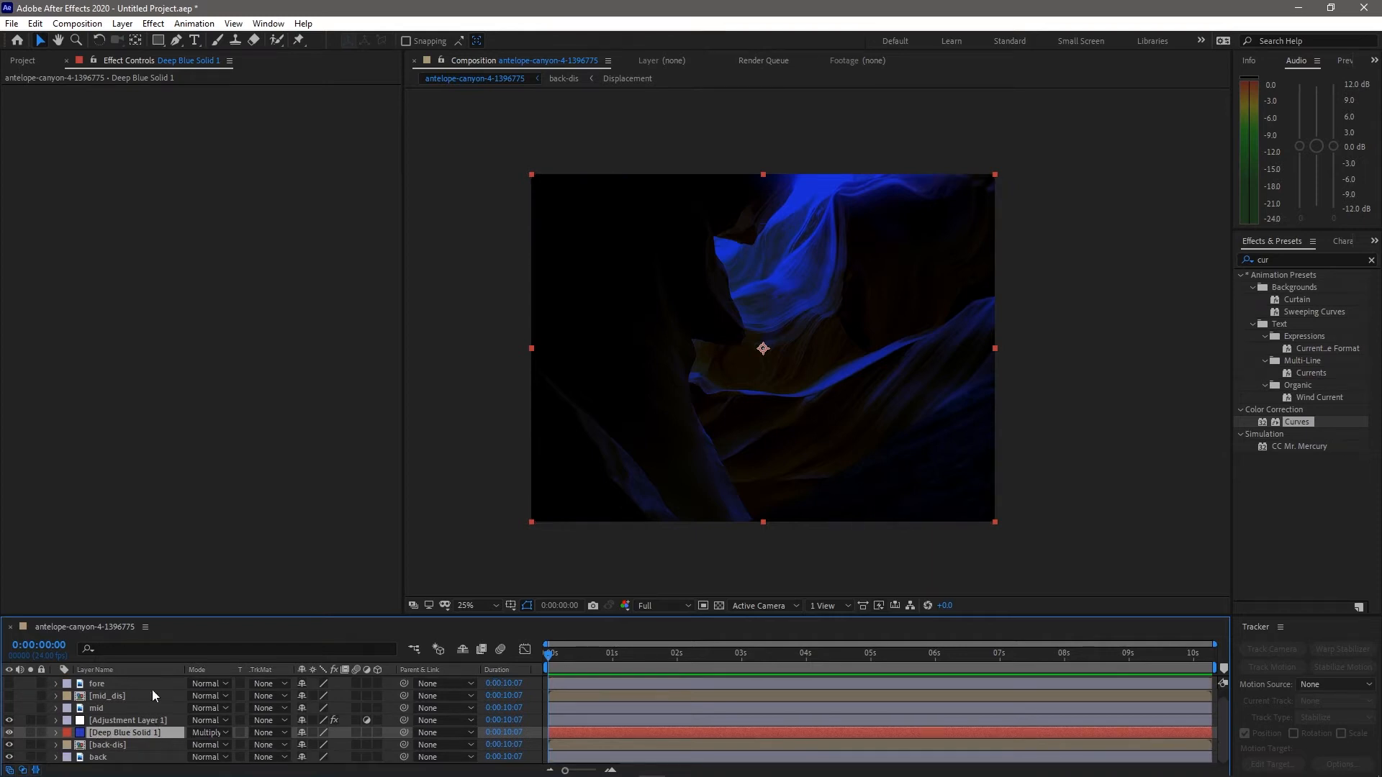
{"action": "scroll", "coordinate": [183, 729], "scroll_direction": "down", "scroll_amount": 1}
{"action": "left_click_drag", "start_coordinate": [299, 732], "coordinate": [290, 731]}
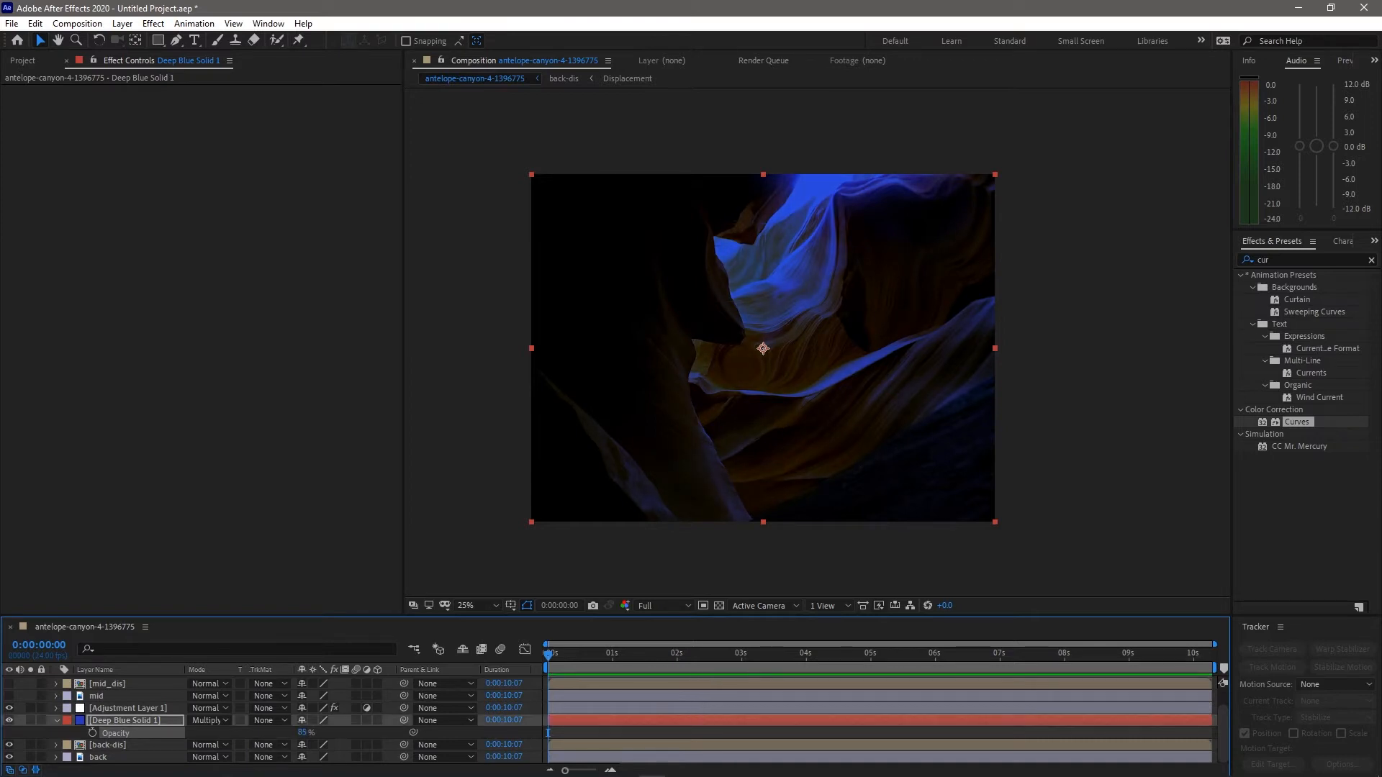
{"action": "key", "text": "alt+Tab"}
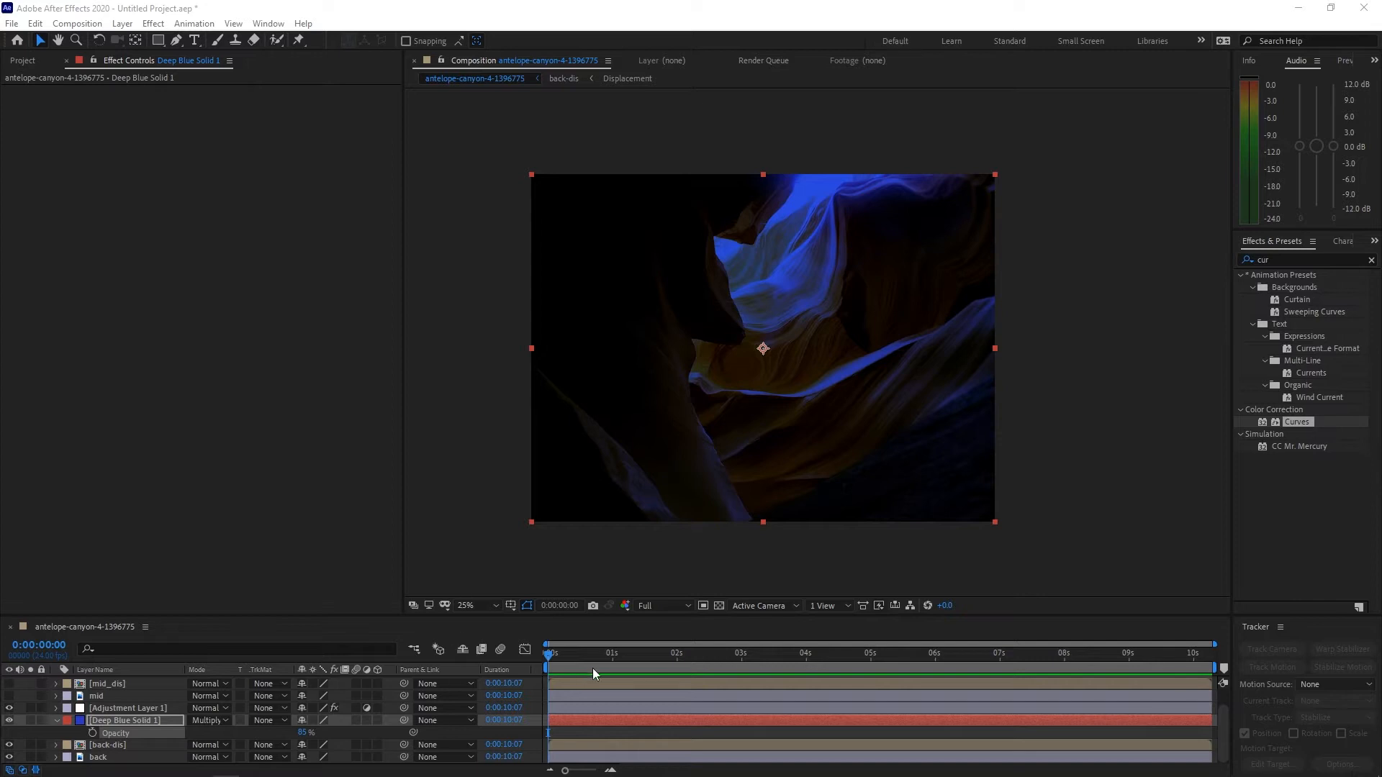
{"action": "left_click", "coordinate": [576, 718]}
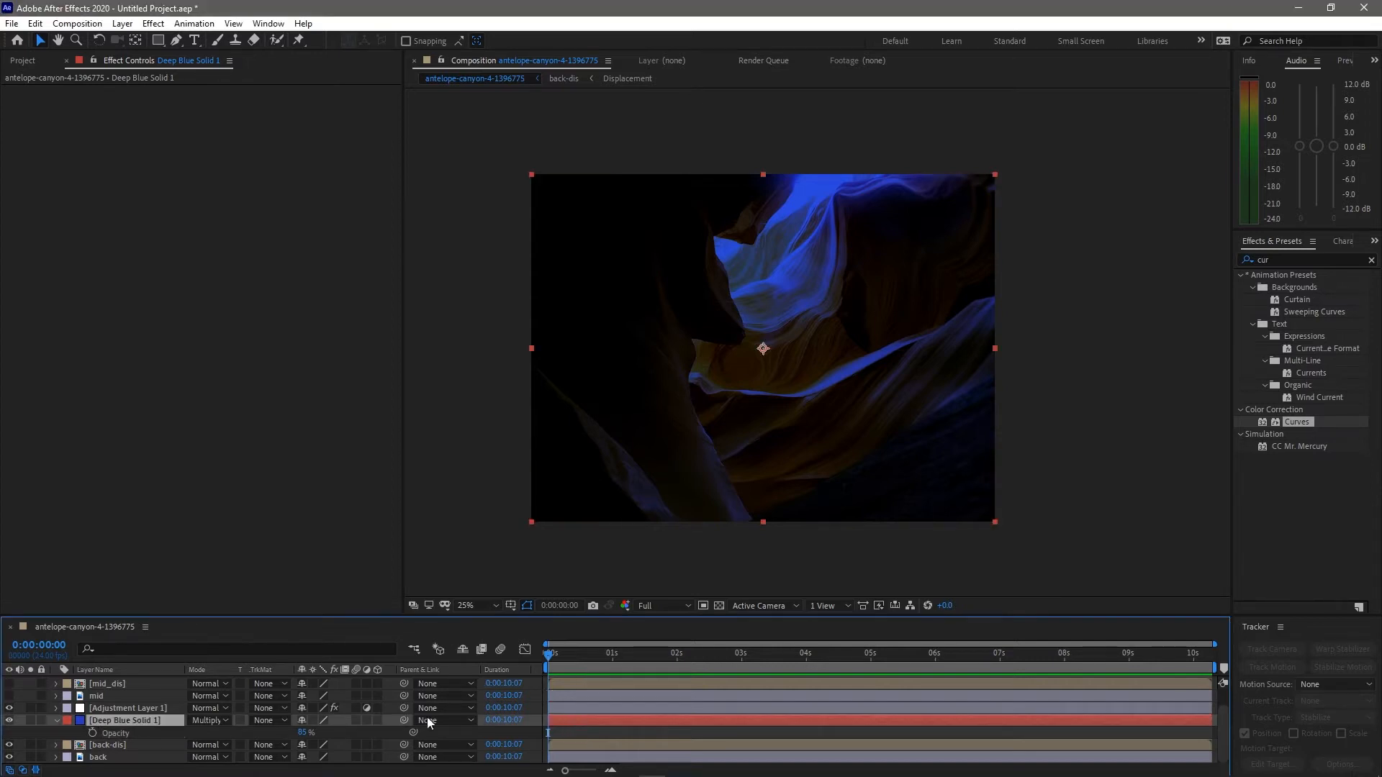
{"action": "mouse_move", "coordinate": [304, 733]}
{"action": "left_mouse_down"}
{"action": "mouse_move", "coordinate": [288, 734]}
{"action": "mouse_move", "coordinate": [303, 735]}
{"action": "left_mouse_up"}
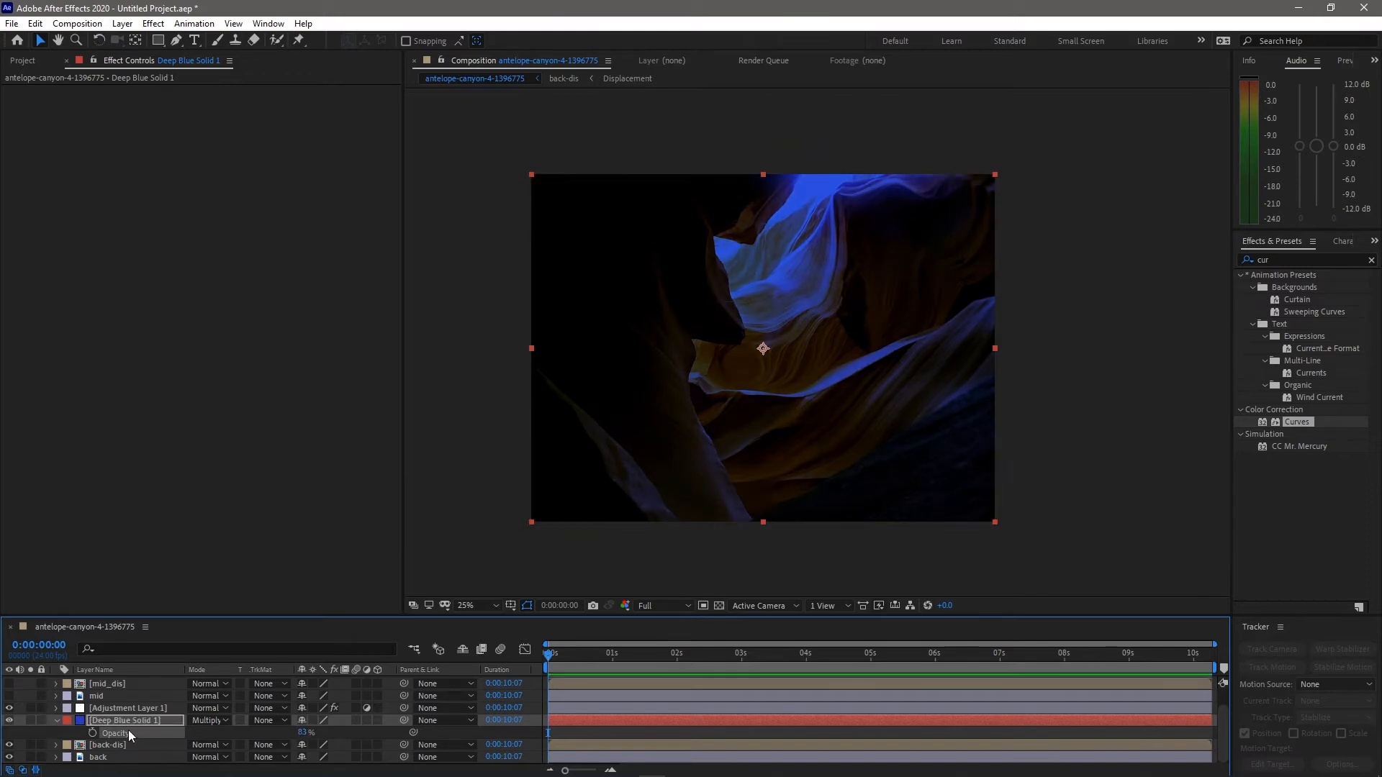
Find the Hue/Saturation effect and apply it to Adjustment Layer 1
{"action": "left_click", "coordinate": [119, 706]}
{"action": "left_click", "coordinate": [1280, 243]}
{"action": "key", "text": "ctrl+f"}
{"action": "type", "text": "cur"}
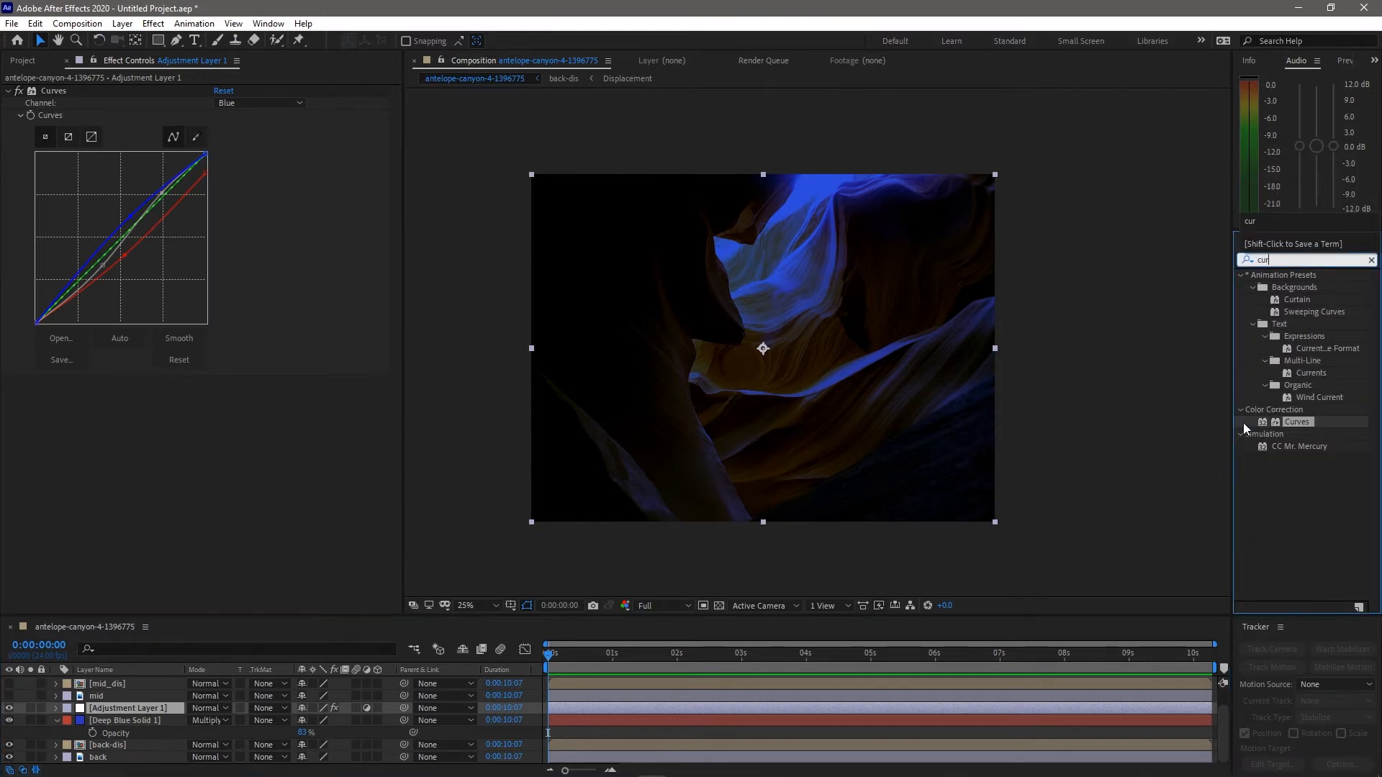
{"action": "left_click_drag", "start_coordinate": [1275, 262], "coordinate": [1240, 264]}
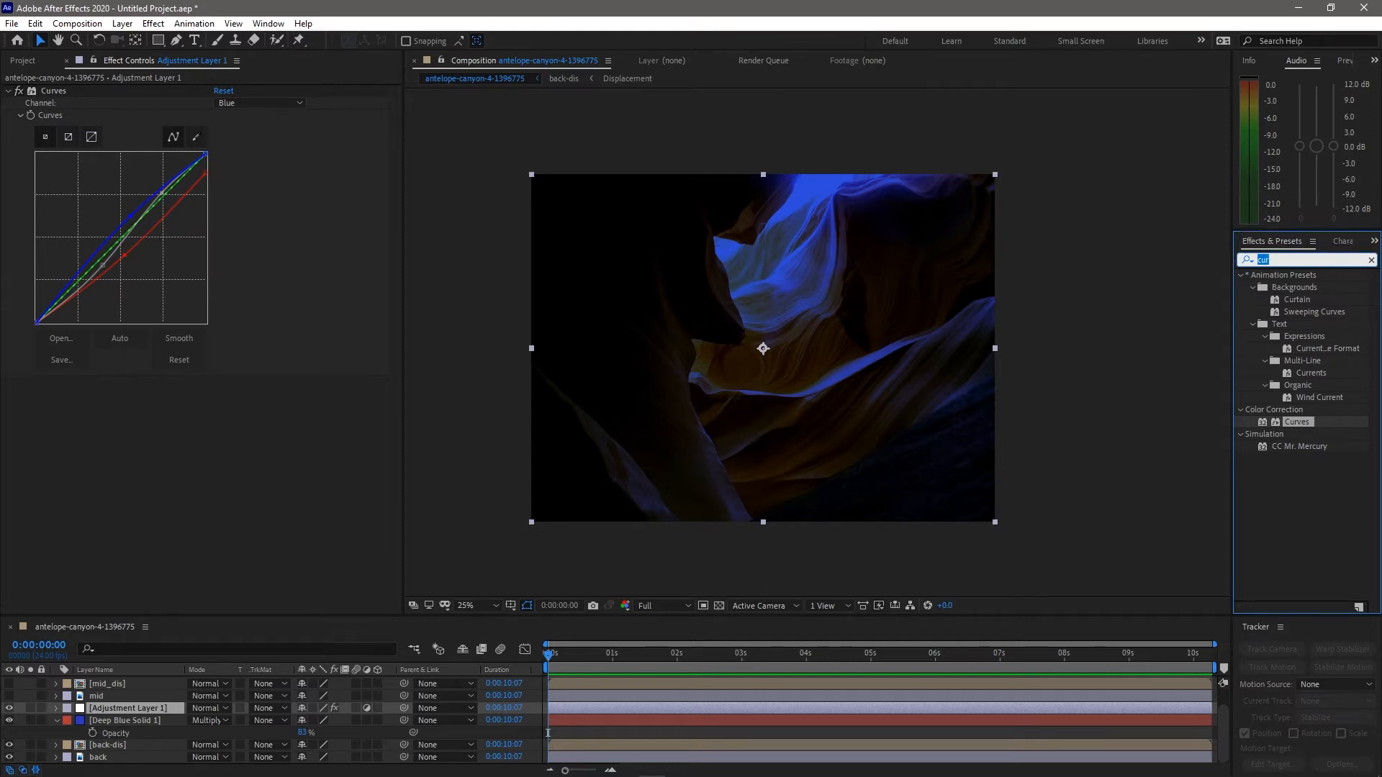
{"action": "type", "text": "hue"}
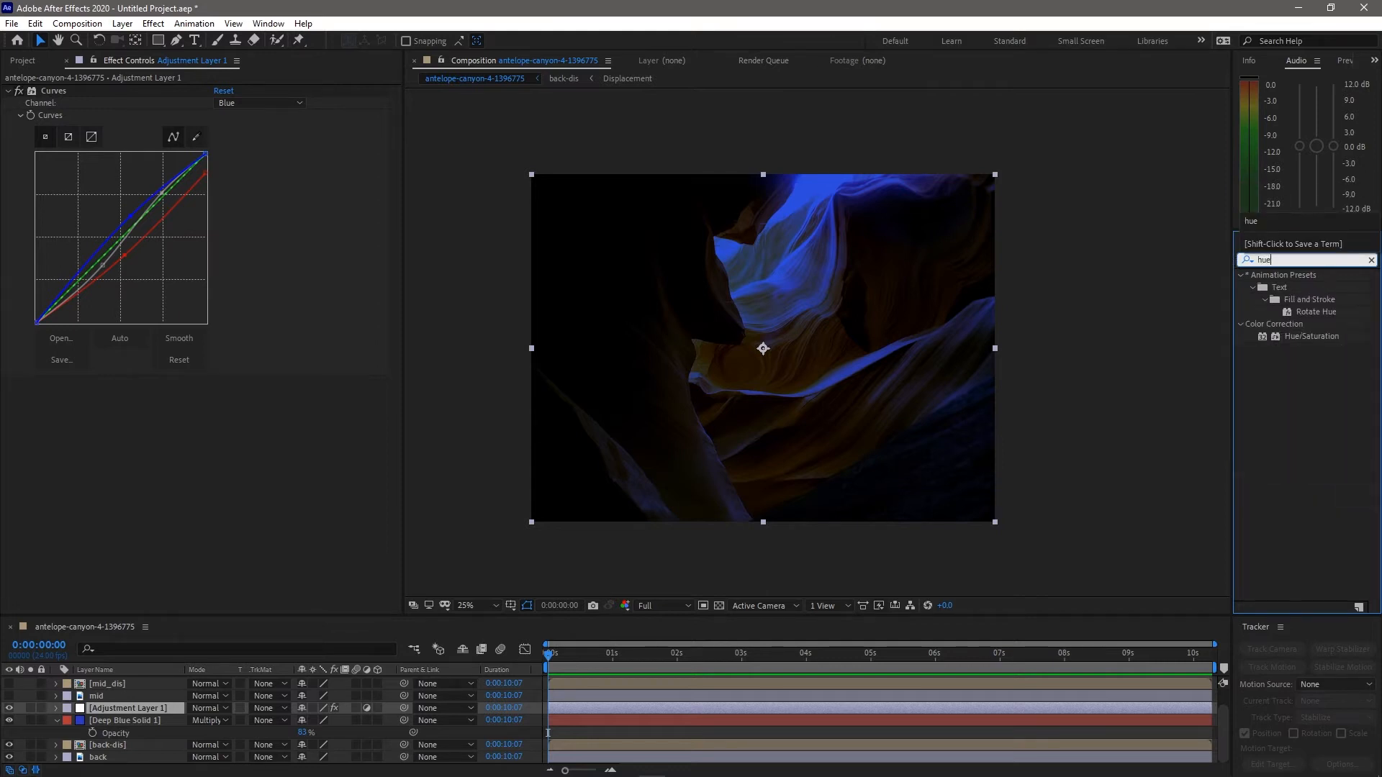
{"action": "double_click", "coordinate": [1275, 337]}
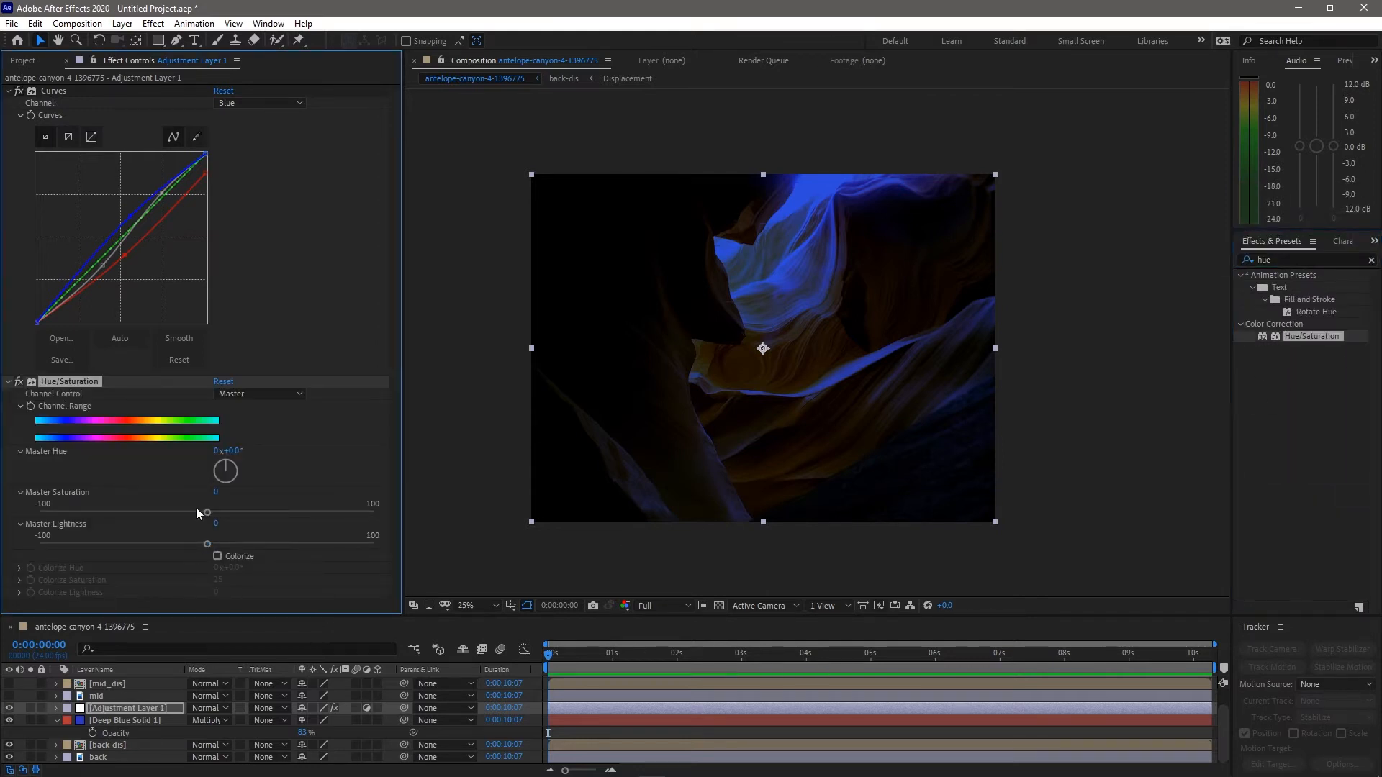
Set the adjustment layer's Master Saturation to -35 and Master Lightness to -34
{"action": "left_click_drag", "start_coordinate": [189, 511], "coordinate": [147, 513]}
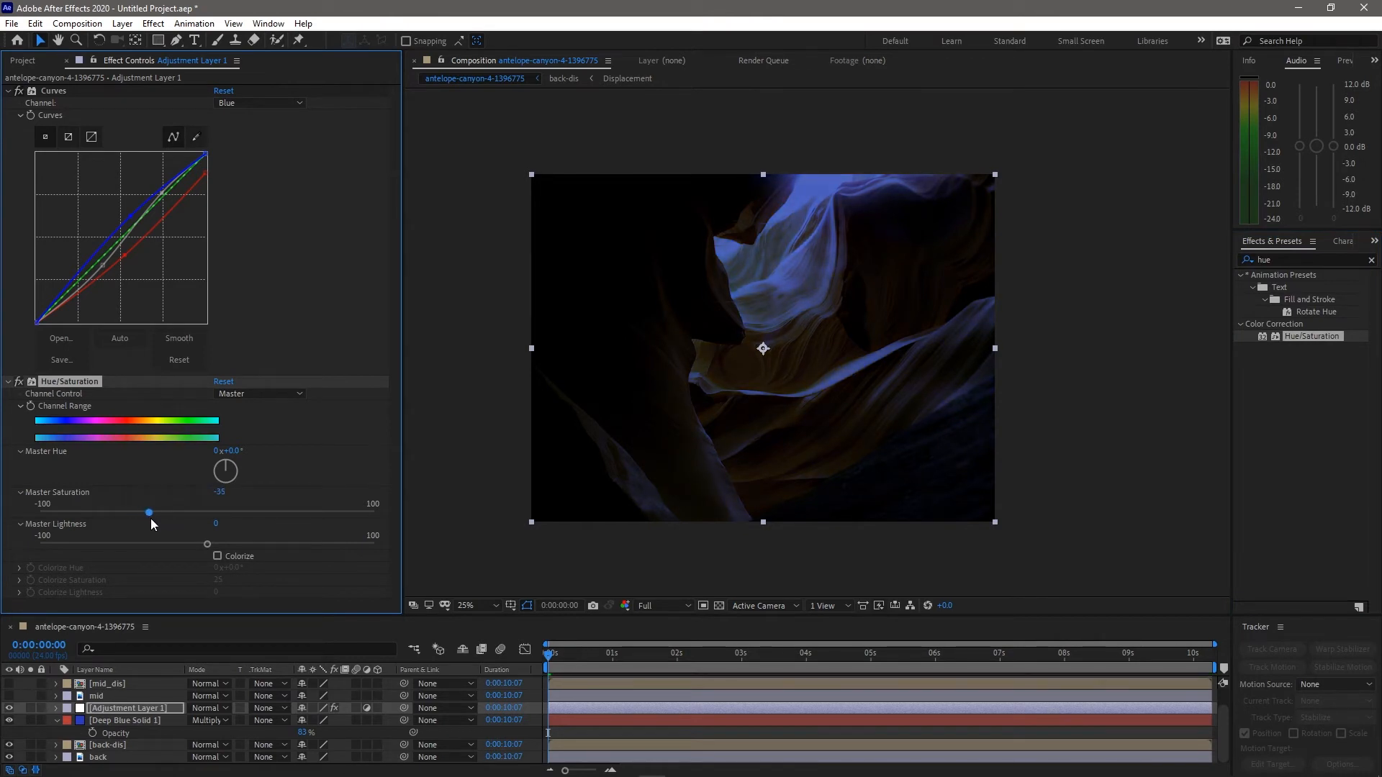
{"action": "left_click", "coordinate": [205, 539]}
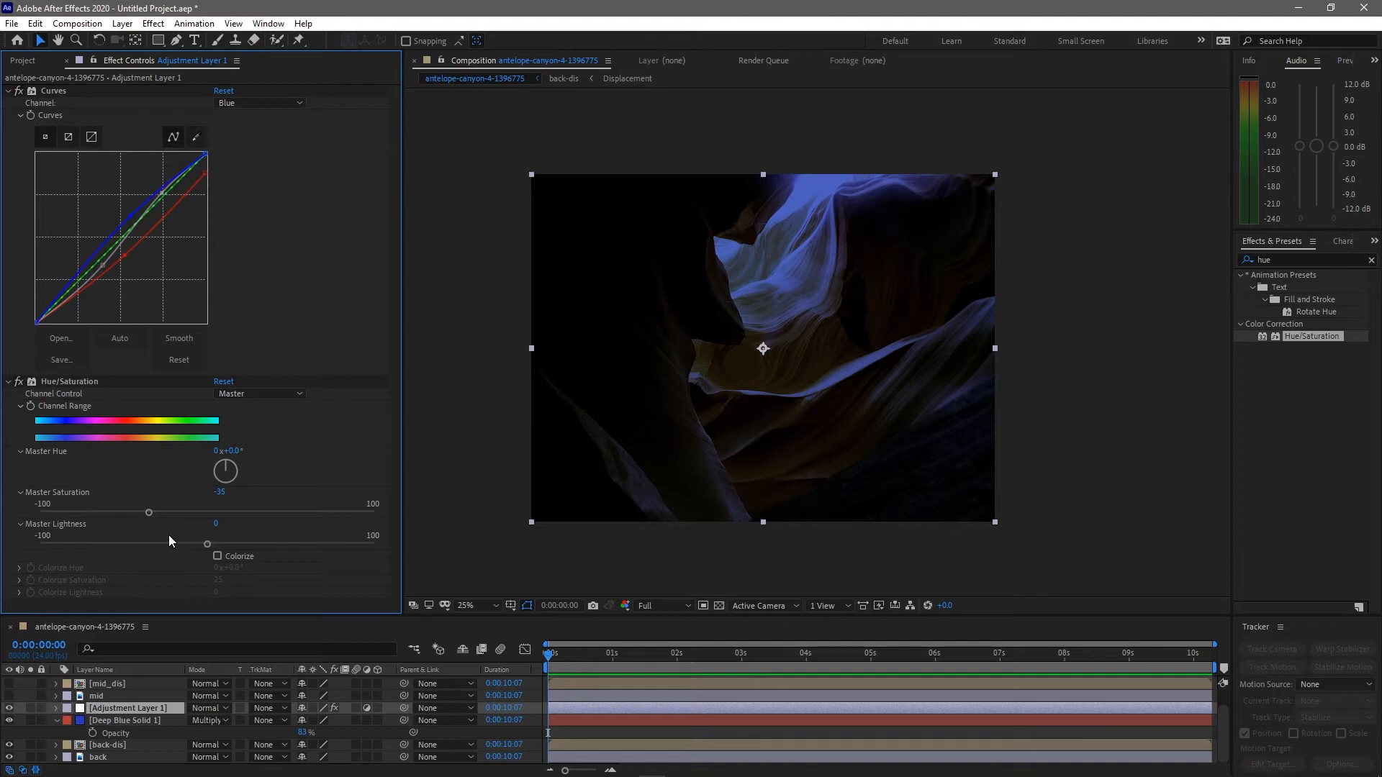
{"action": "left_click_drag", "start_coordinate": [184, 543], "coordinate": [151, 542]}
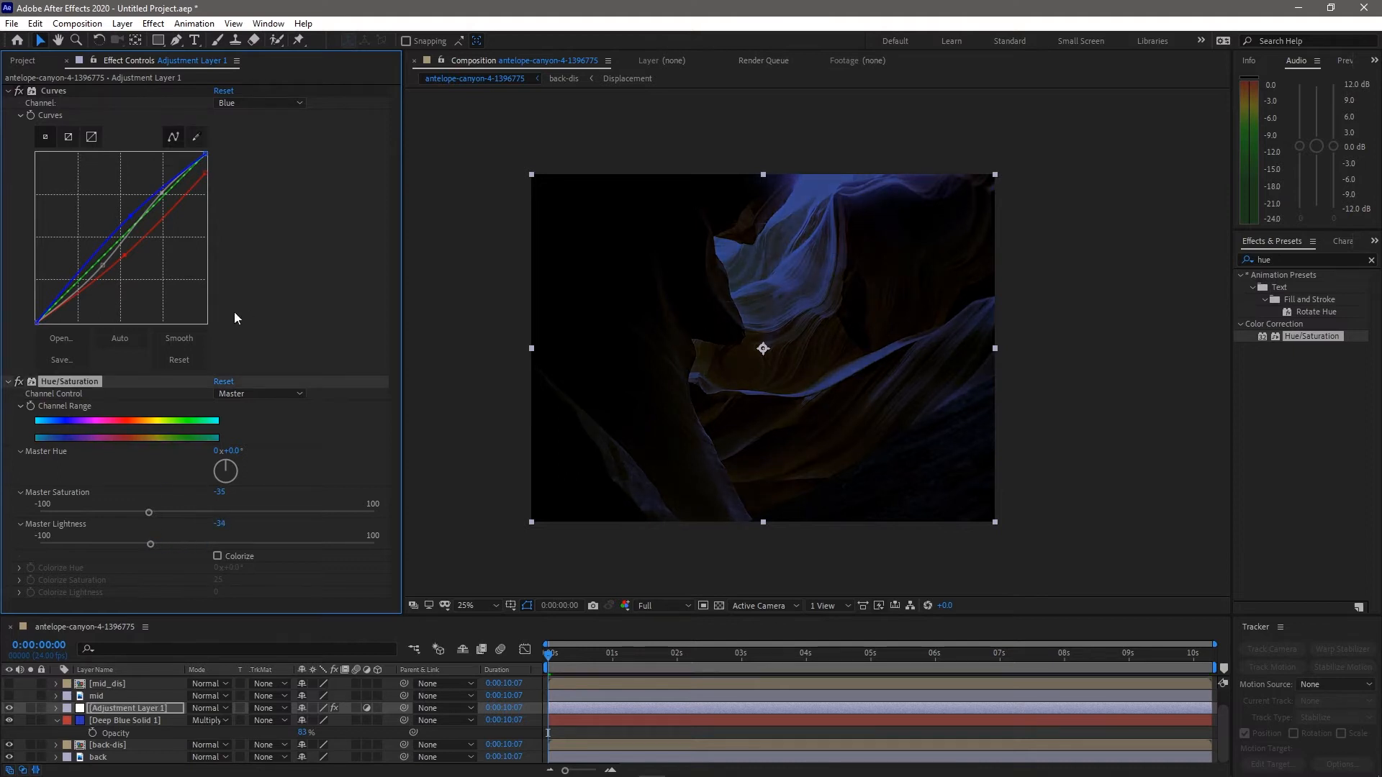
Move Hue/Saturation above Curves in the adjustment layer's effect order
{"action": "left_click_drag", "start_coordinate": [66, 380], "coordinate": [98, 88]}
{"action": "scroll", "coordinate": [1064, 361], "scroll_direction": "down", "scroll_amount": 1}
{"action": "scroll", "coordinate": [1060, 362], "scroll_direction": "up", "scroll_amount": 1}
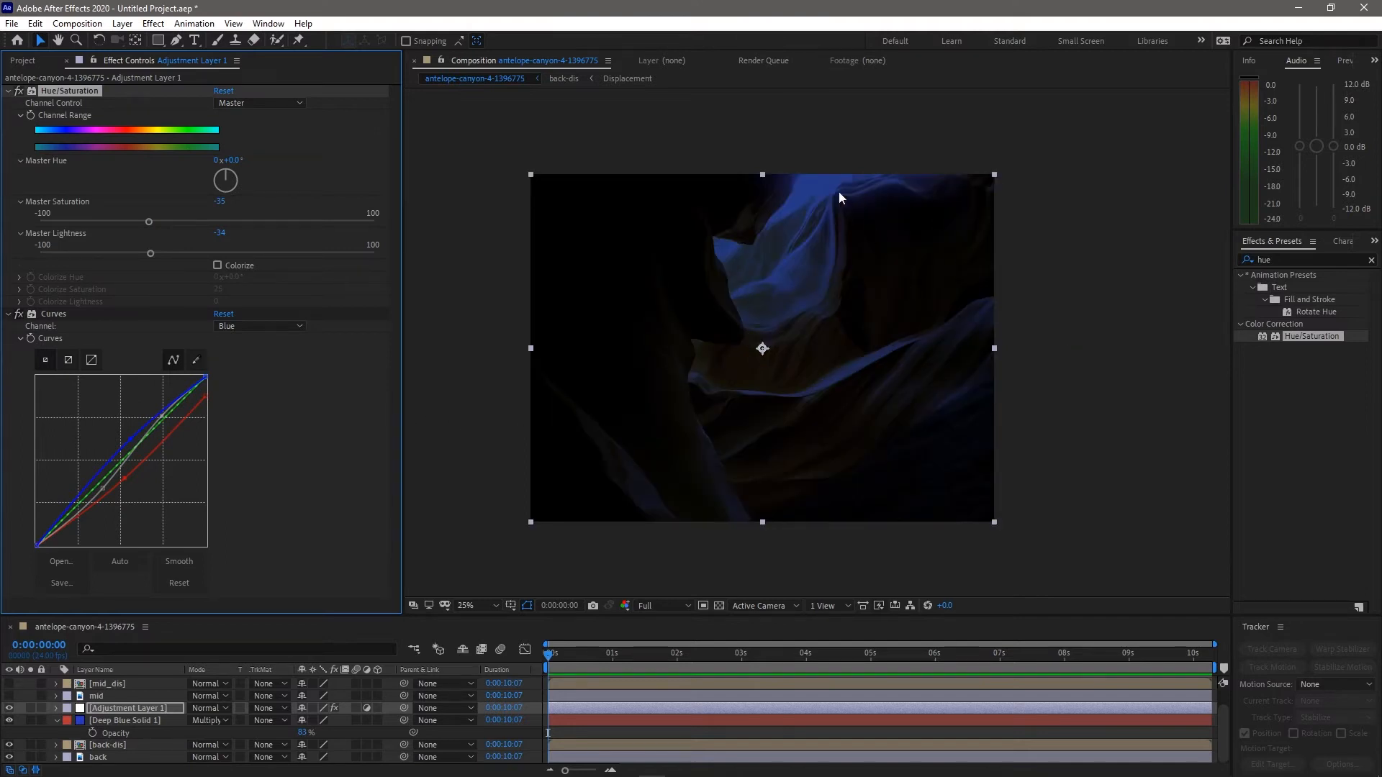
Make the mid and mid_dis layers visible and collapse the deep blue solid's properties
{"action": "scroll", "coordinate": [75, 724], "scroll_direction": "up", "scroll_amount": 2}
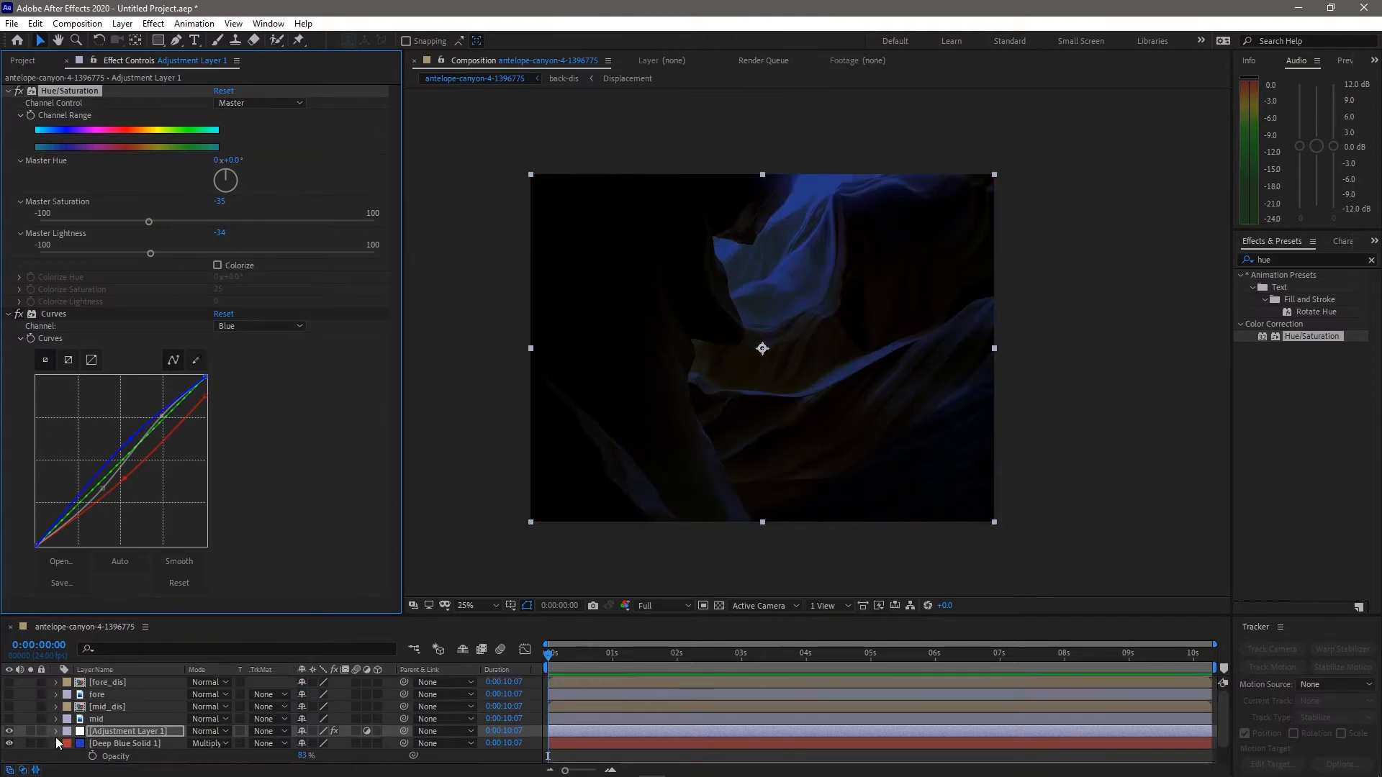
{"action": "left_click", "coordinate": [60, 744]}
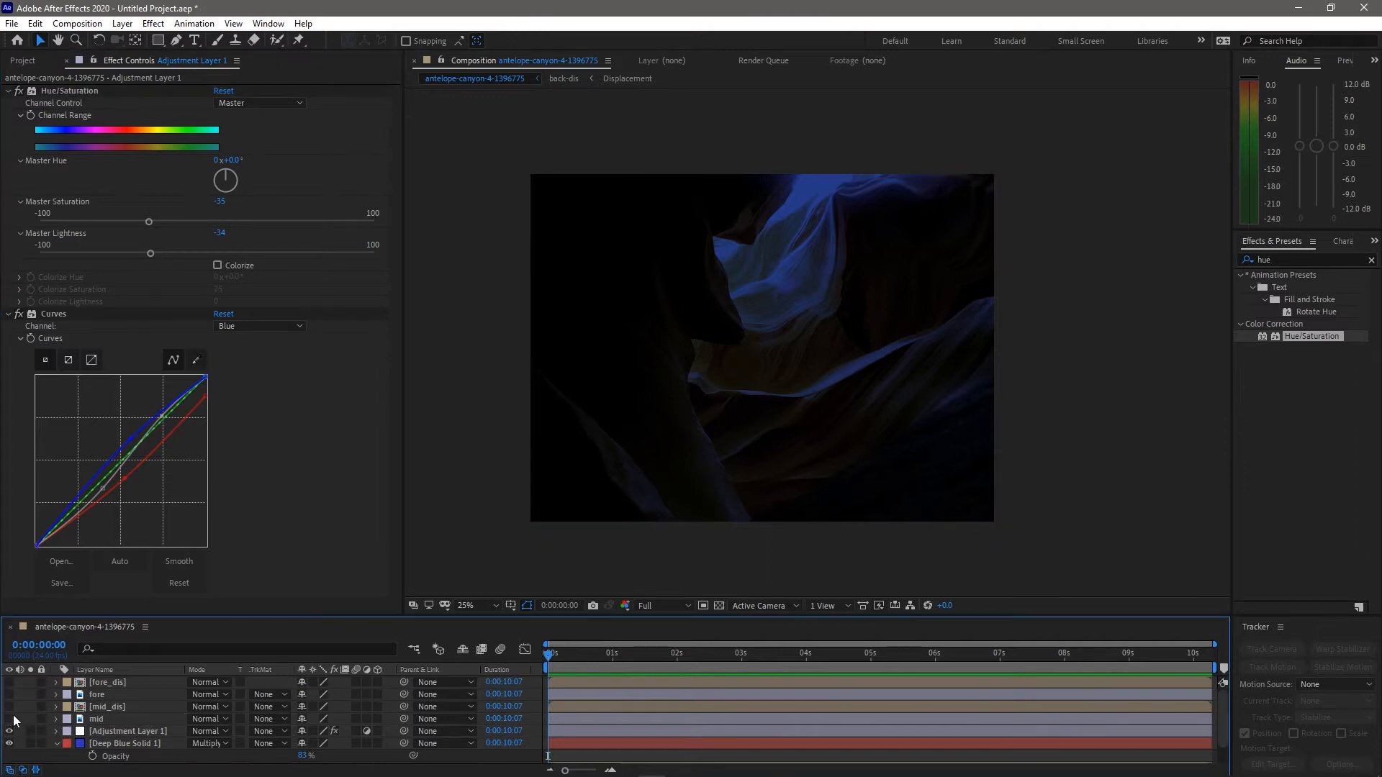
{"action": "left_click_drag", "start_coordinate": [9, 719], "coordinate": [8, 706]}
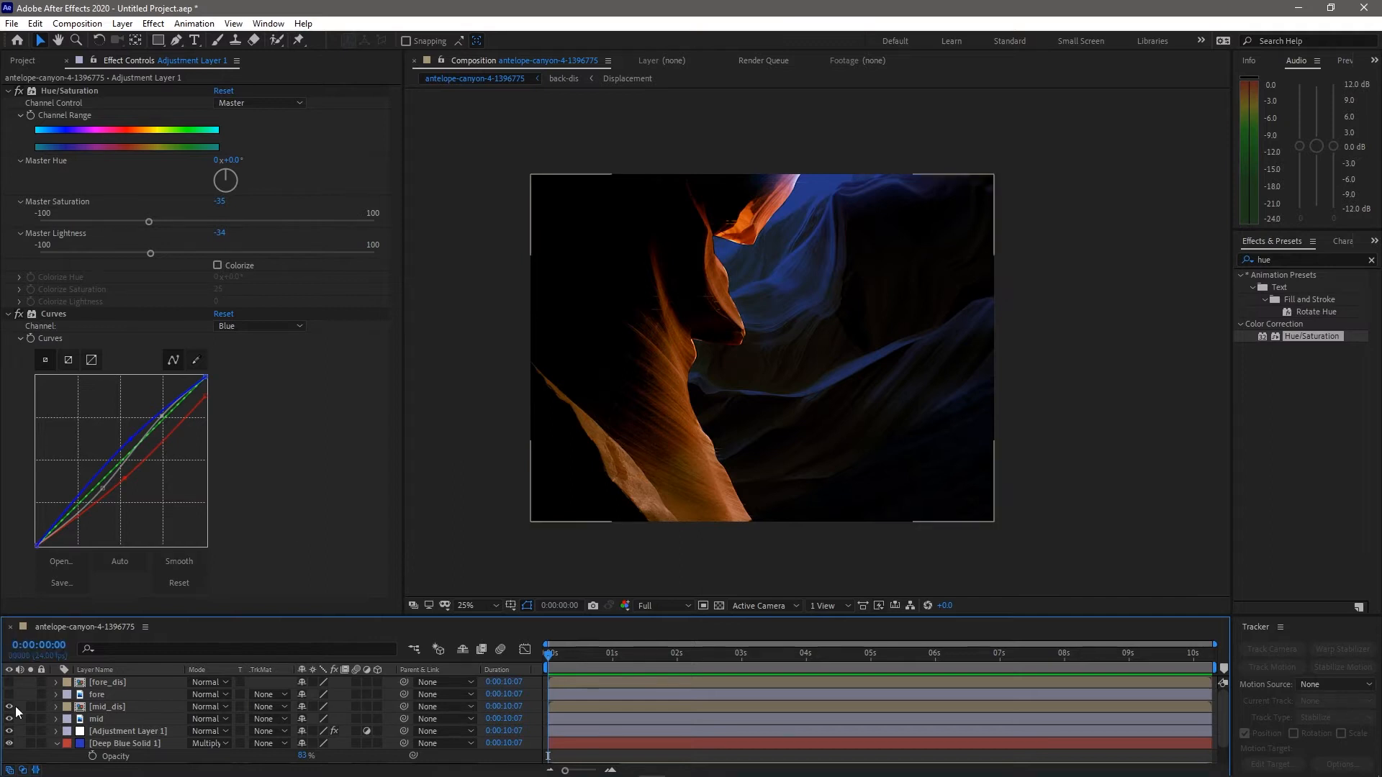
{"action": "left_click", "coordinate": [114, 702]}
{"action": "scroll", "coordinate": [129, 712], "scroll_direction": "down", "scroll_amount": 2}
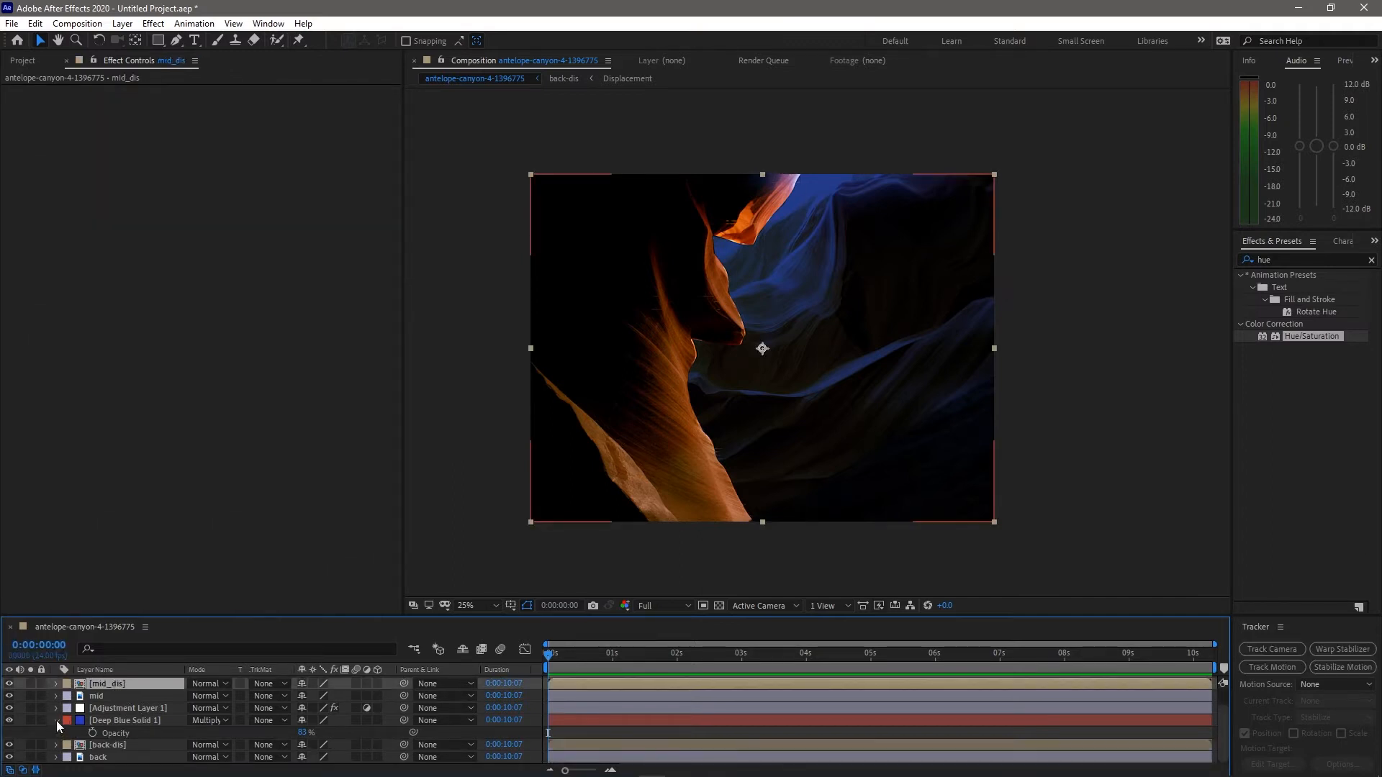
{"action": "left_click", "coordinate": [56, 720]}
Select the background group of layers from Adjustment Layer 1 down to back
{"action": "left_click", "coordinate": [143, 720]}
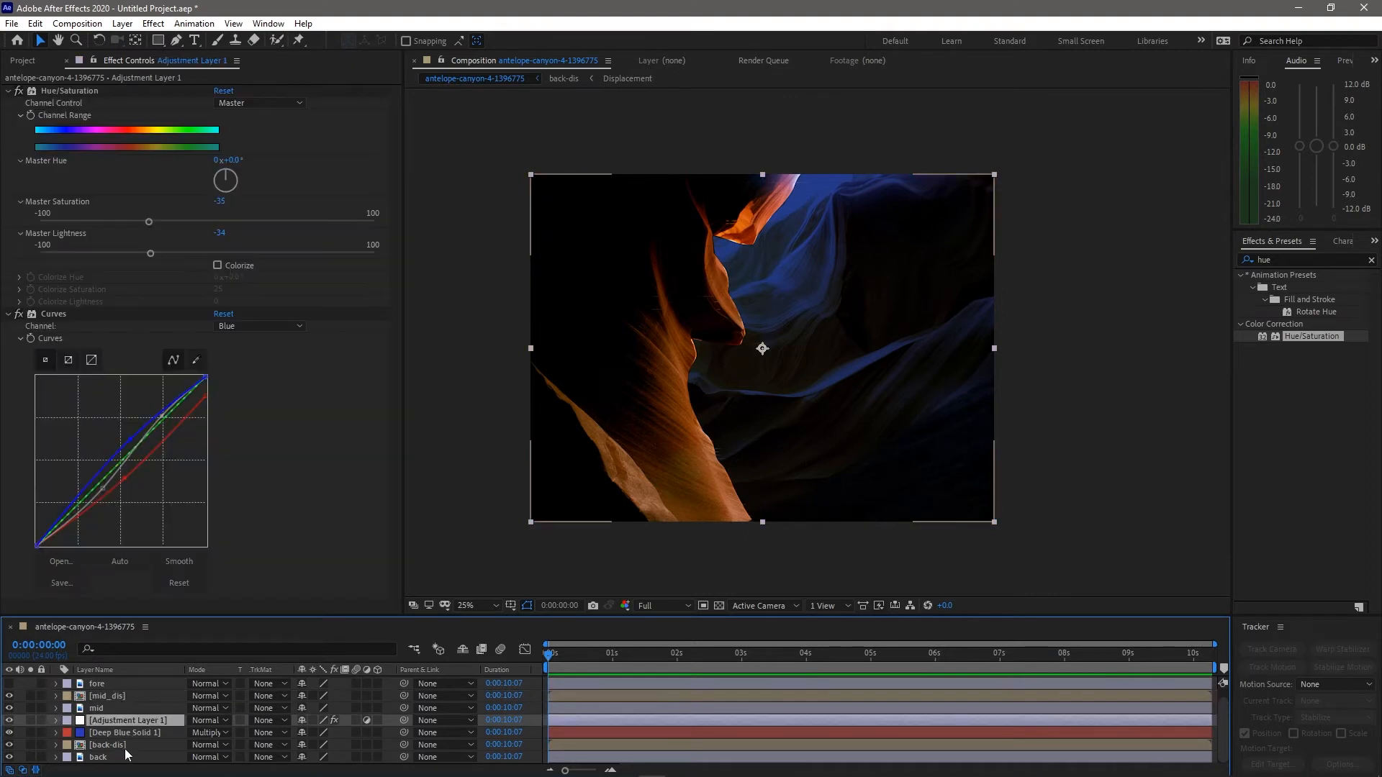
{"action": "left_click", "coordinate": [124, 751], "text": "shift"}
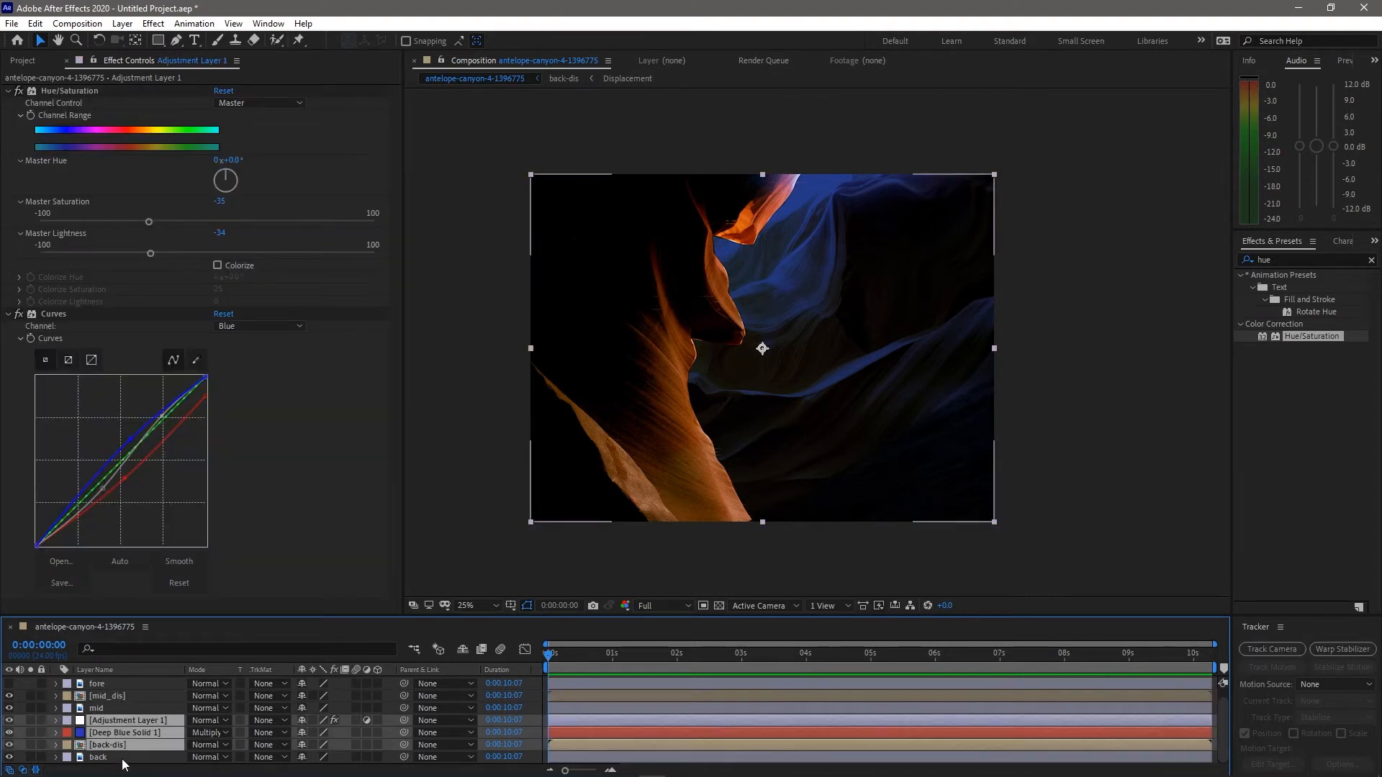
{"action": "left_click", "coordinate": [122, 759], "text": "shift"}
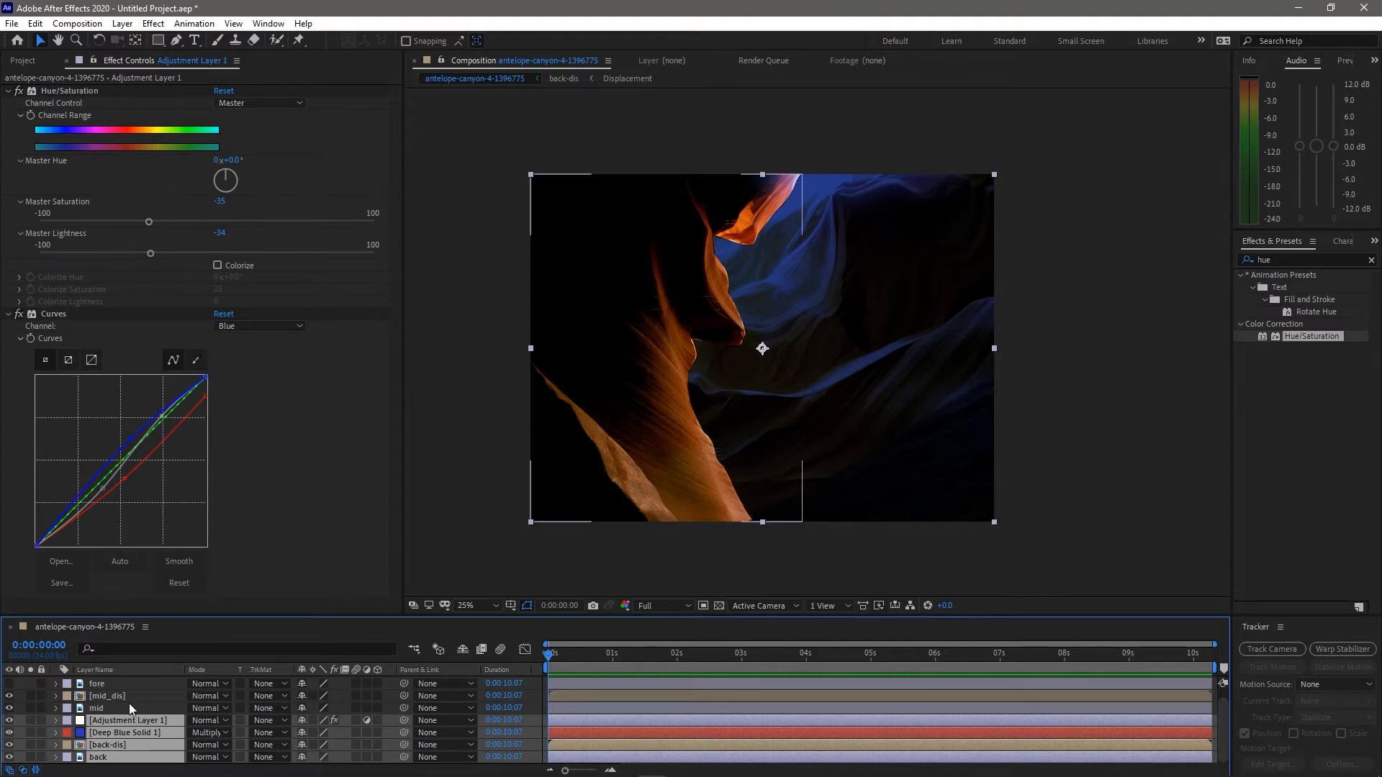
{"action": "left_click", "coordinate": [128, 745]}
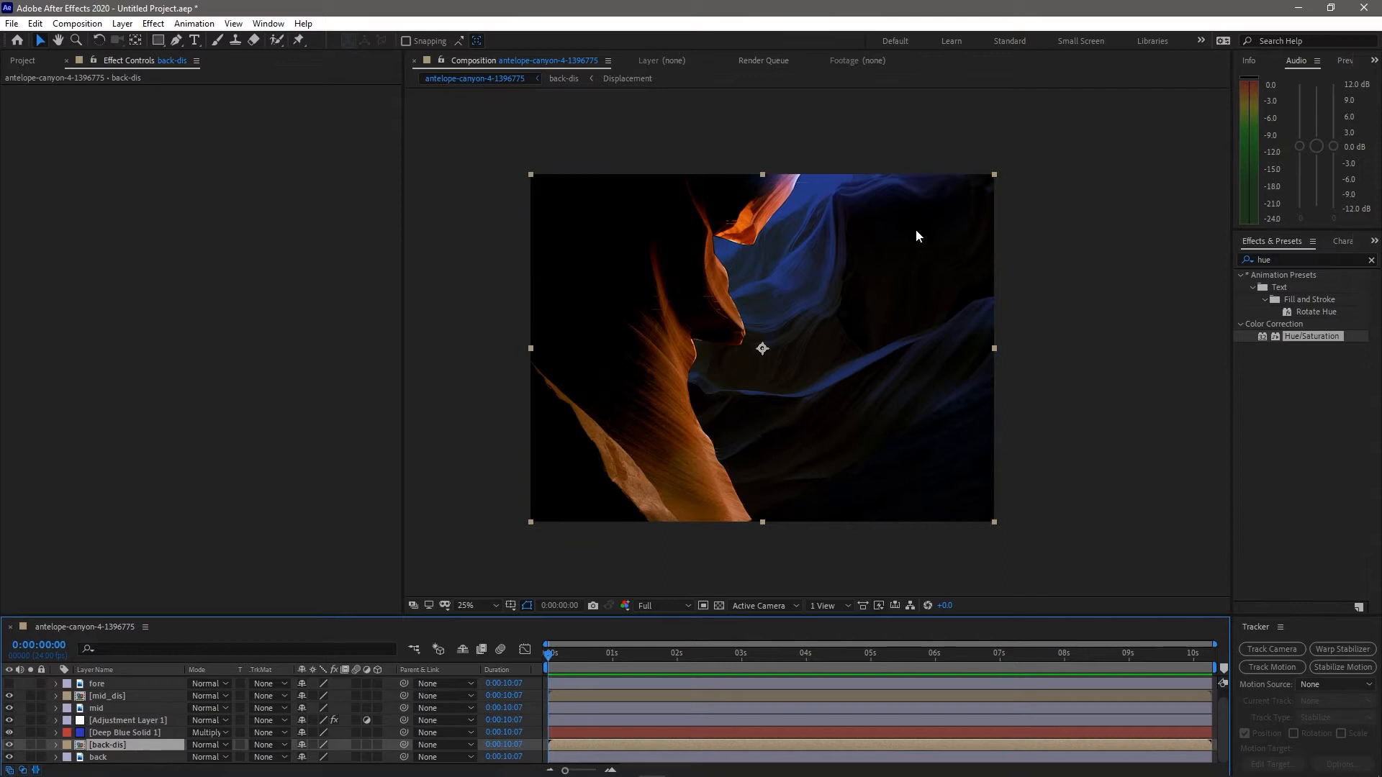
{"action": "scroll", "coordinate": [857, 274], "scroll_direction": "up", "scroll_amount": 4}
{"action": "scroll", "coordinate": [856, 274], "scroll_direction": "down", "scroll_amount": 6}
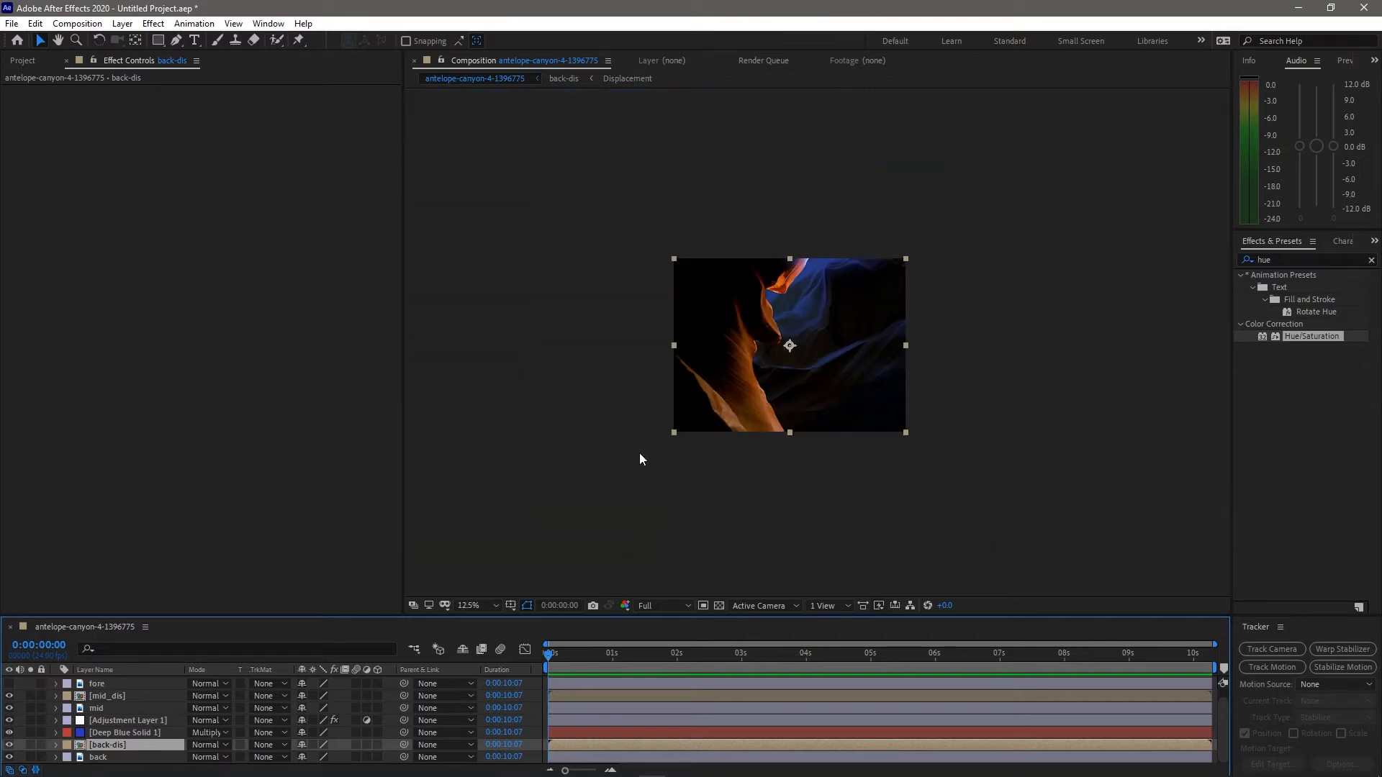
{"action": "left_click", "coordinate": [1279, 259]}
{"action": "type", "text": "add"}
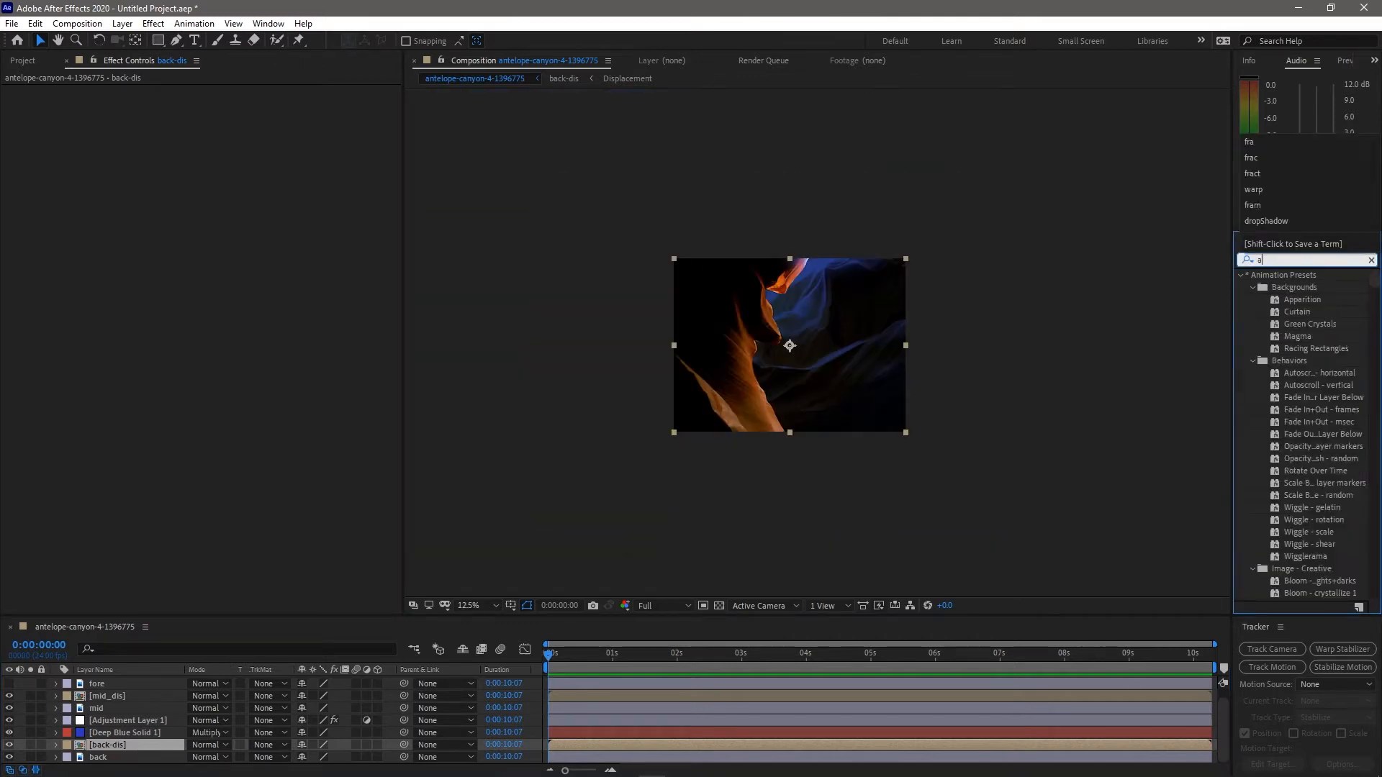
{"action": "double_click", "coordinate": [1289, 288]}
{"action": "scroll", "coordinate": [922, 372], "scroll_direction": "up", "scroll_amount": 2}
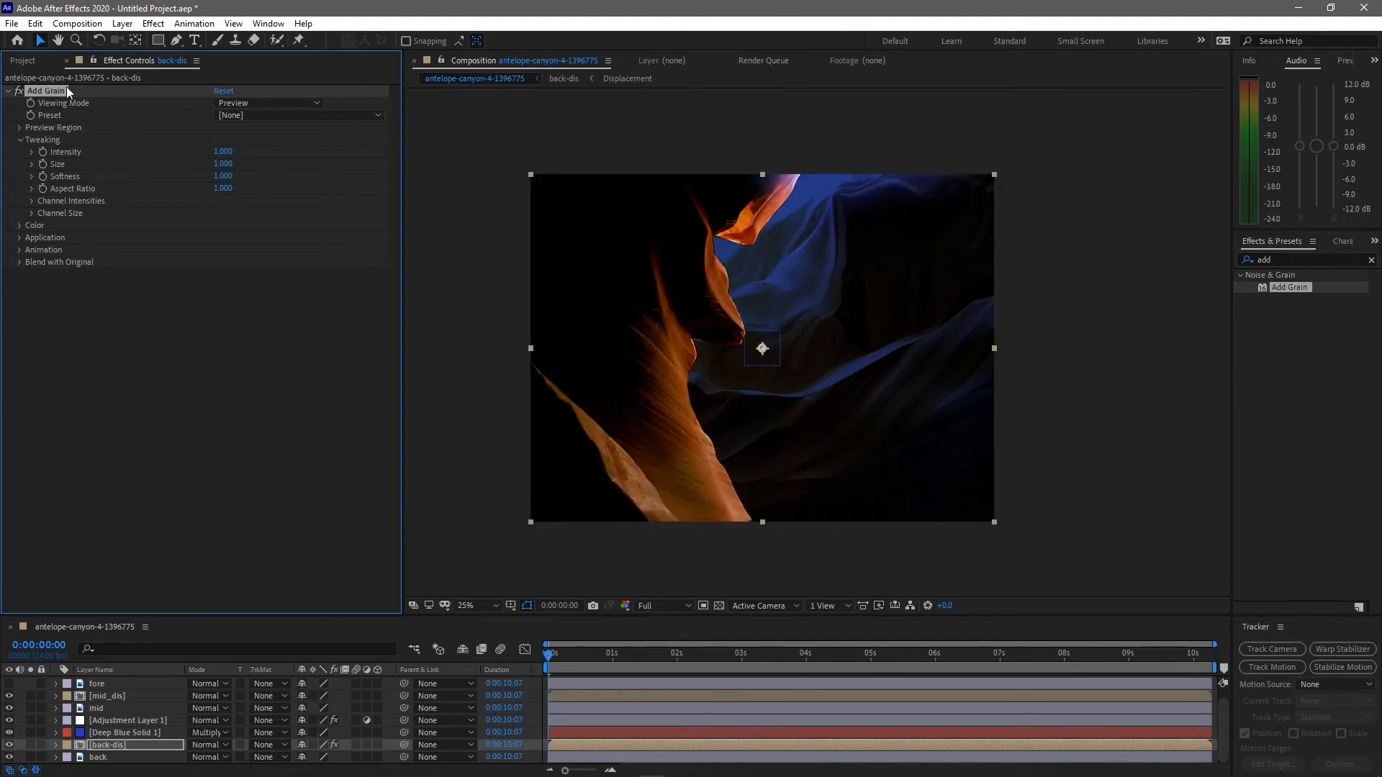
{"action": "key", "text": "Delete"}
Set the back-dis layer's blending mode to Add and inspect the displaced lines at 100% magnification
{"action": "left_click", "coordinate": [118, 745]}
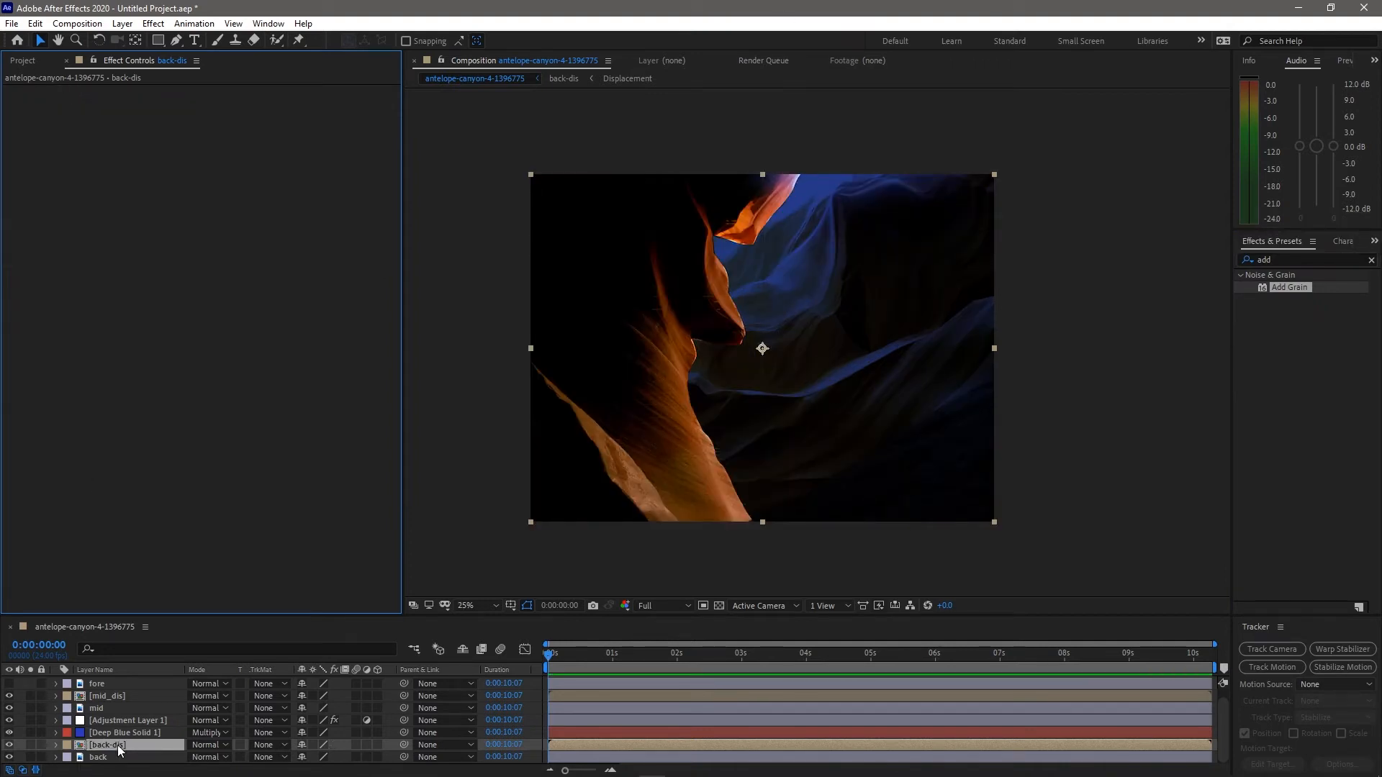
{"action": "left_click", "coordinate": [215, 746]}
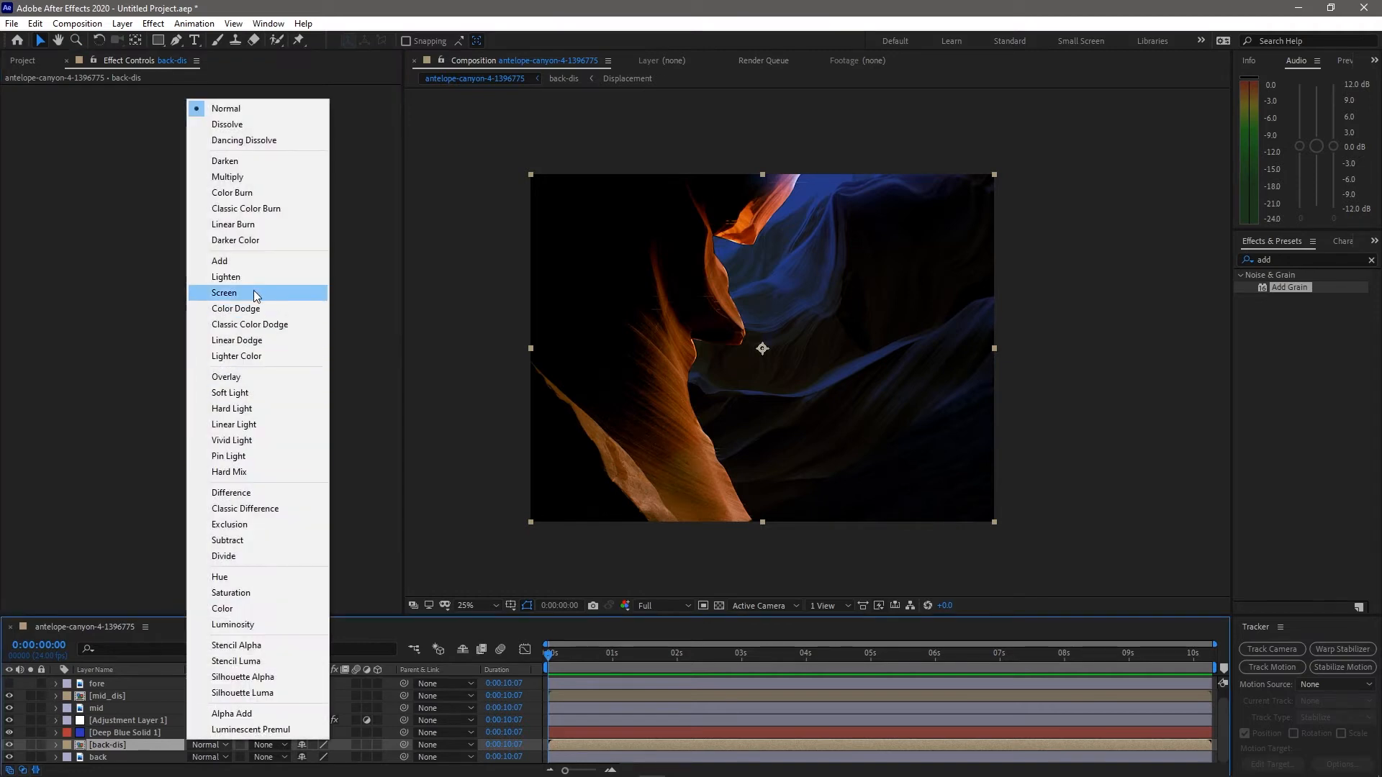
{"action": "left_click", "coordinate": [253, 262]}
{"action": "key", "text": "slash"}
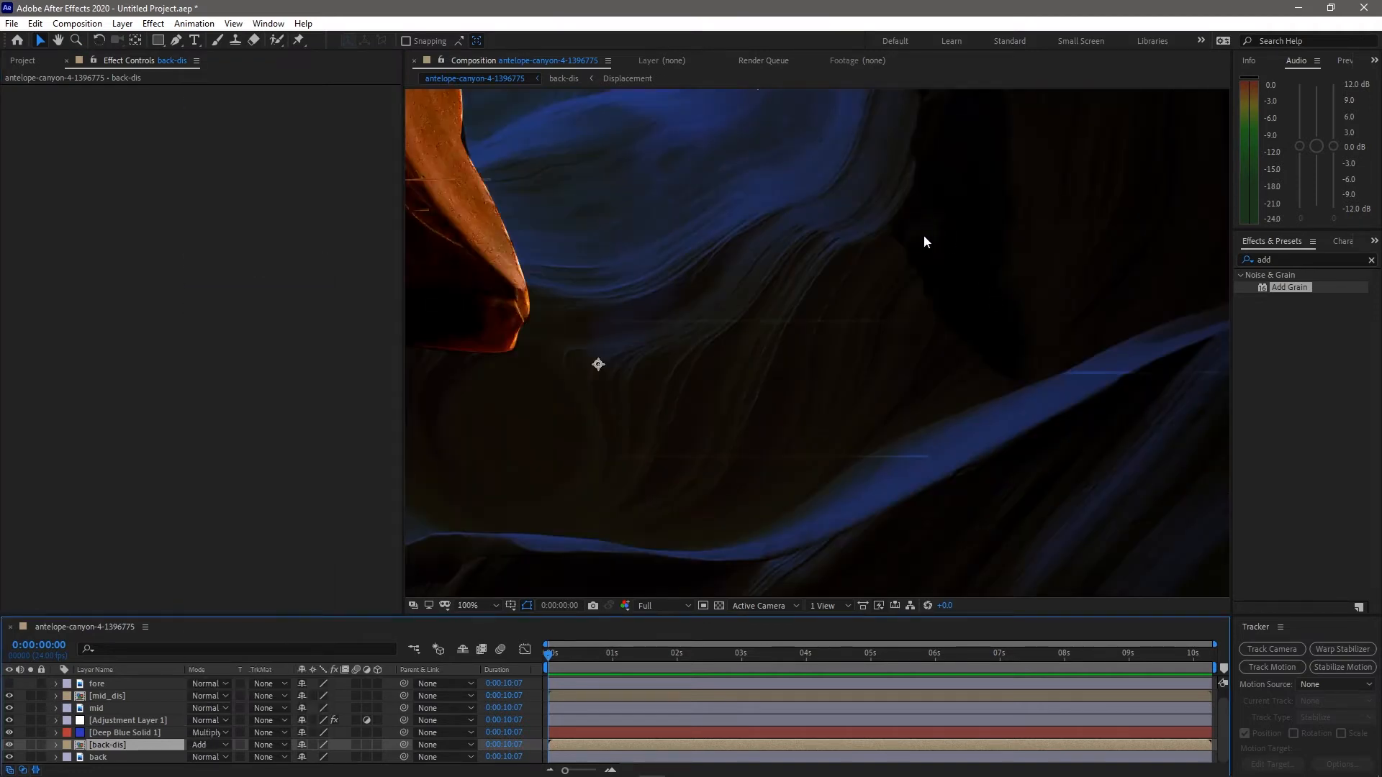
{"action": "left_click_drag", "start_coordinate": [968, 288], "coordinate": [855, 426]}
{"action": "left_click_drag", "start_coordinate": [784, 171], "coordinate": [763, 249]}
{"action": "key", "text": "v"}
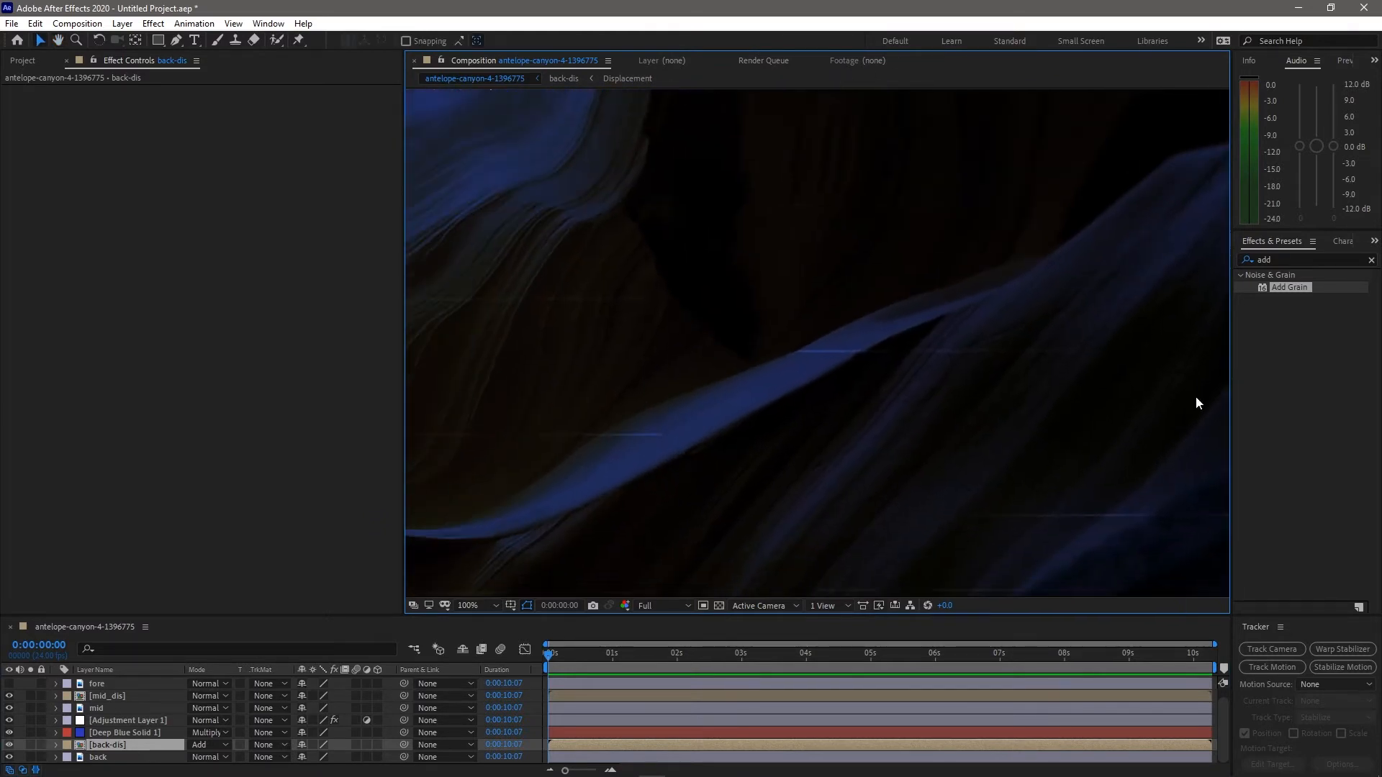
Apply the Curves effect to back-dis and raise its RGB curve in the lower midtones to brighten it
{"action": "left_click", "coordinate": [1313, 257]}
{"action": "key", "text": "BackSpace"}
{"action": "key", "text": "BackSpace"}
{"action": "key", "text": "BackSpace"}
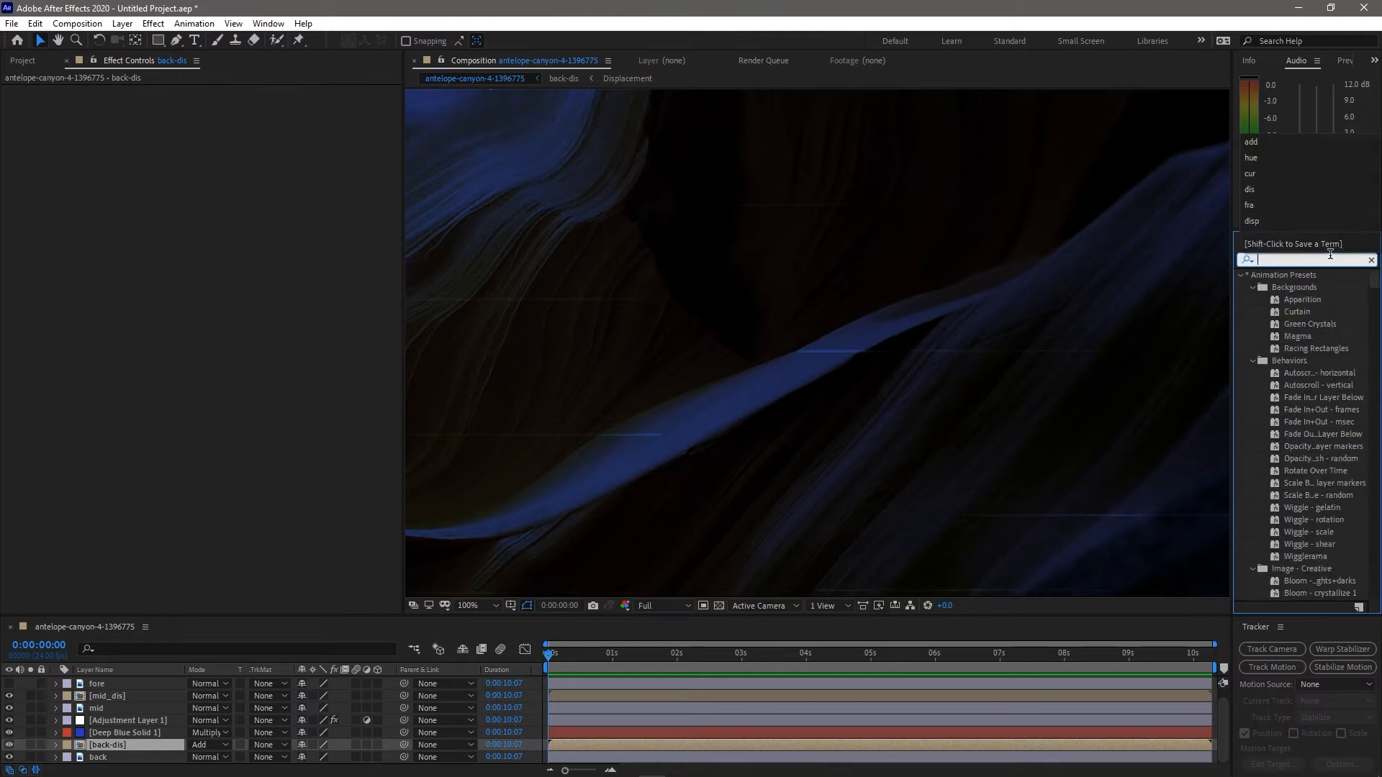
{"action": "type", "text": "cur"}
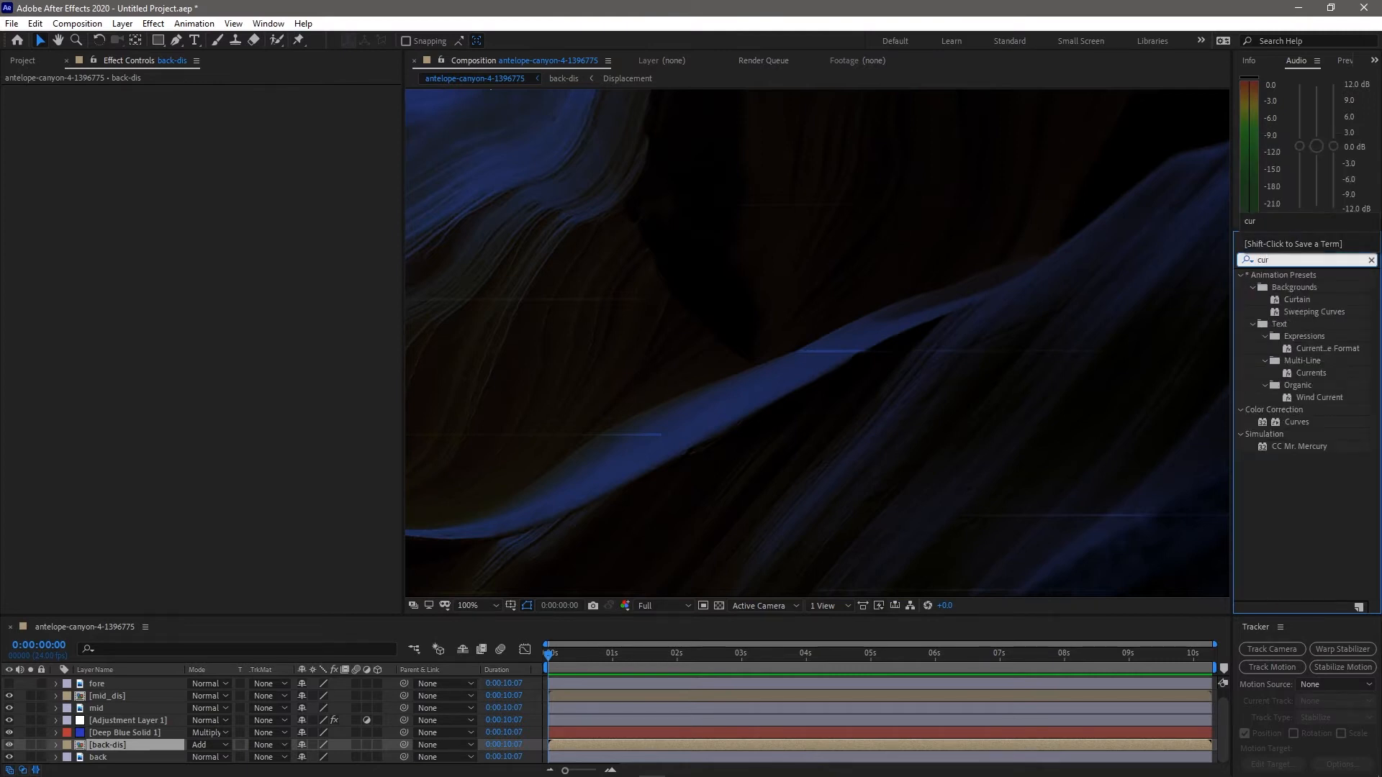
{"action": "double_click", "coordinate": [1285, 423]}
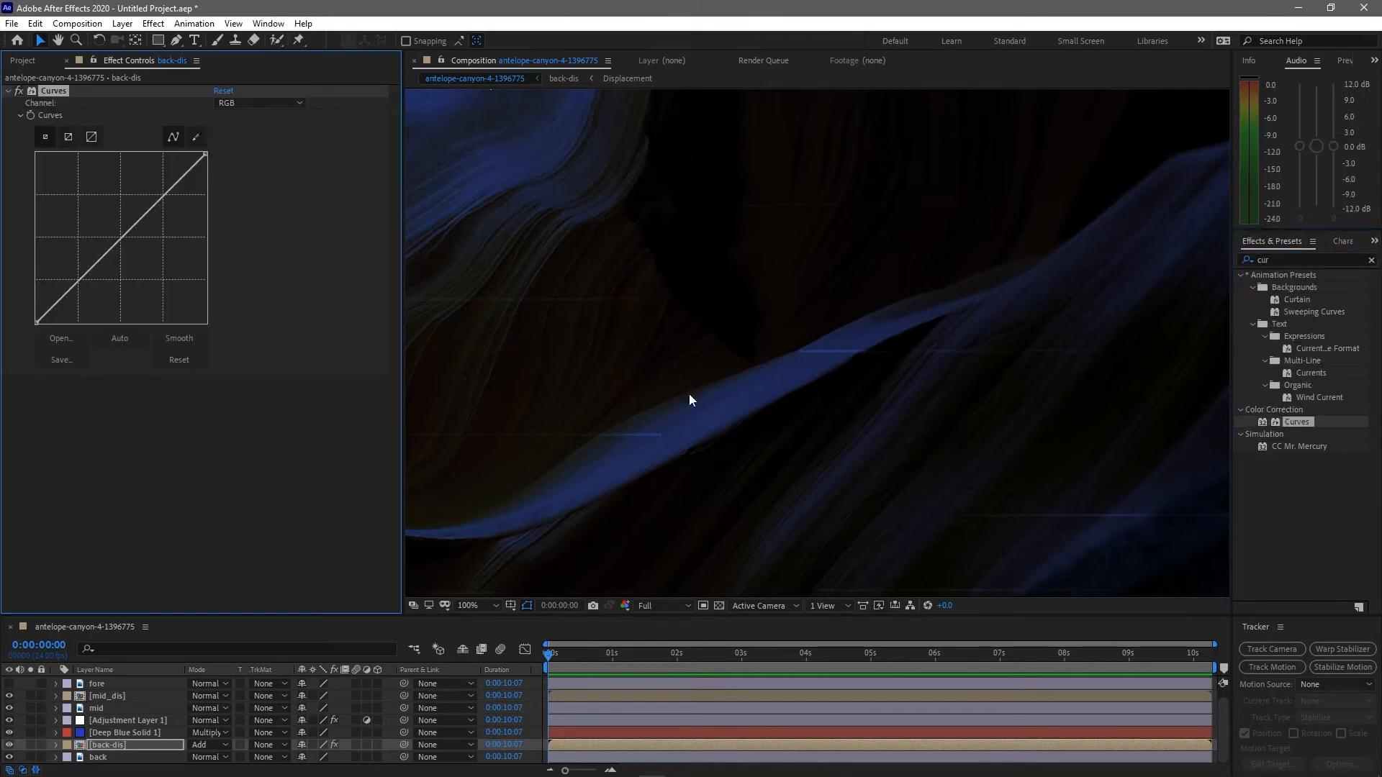
{"action": "left_click_drag", "start_coordinate": [123, 239], "coordinate": [86, 256]}
{"action": "scroll", "coordinate": [936, 216], "scroll_direction": "down", "scroll_amount": 4}
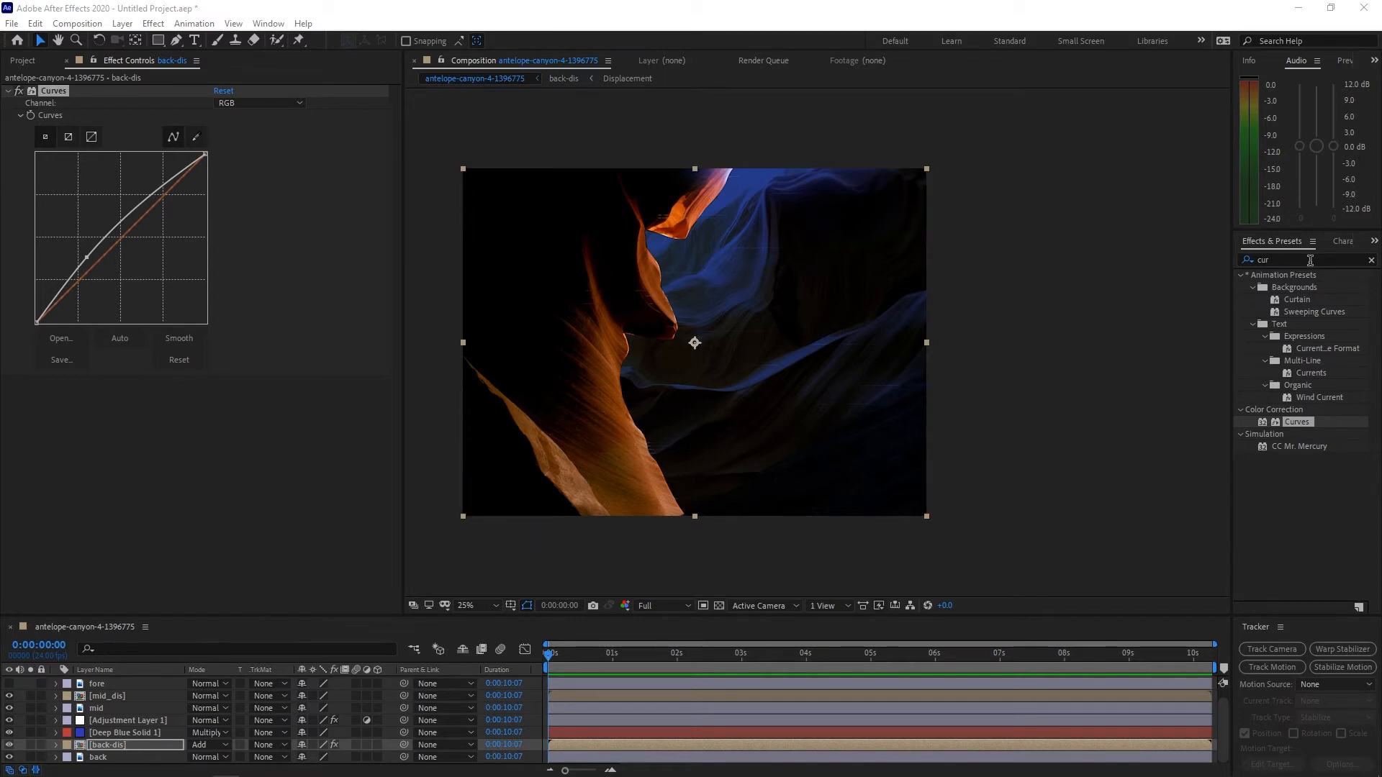
Find the Glow effect and apply it to the back-dis layer
{"action": "left_click", "coordinate": [1262, 258]}
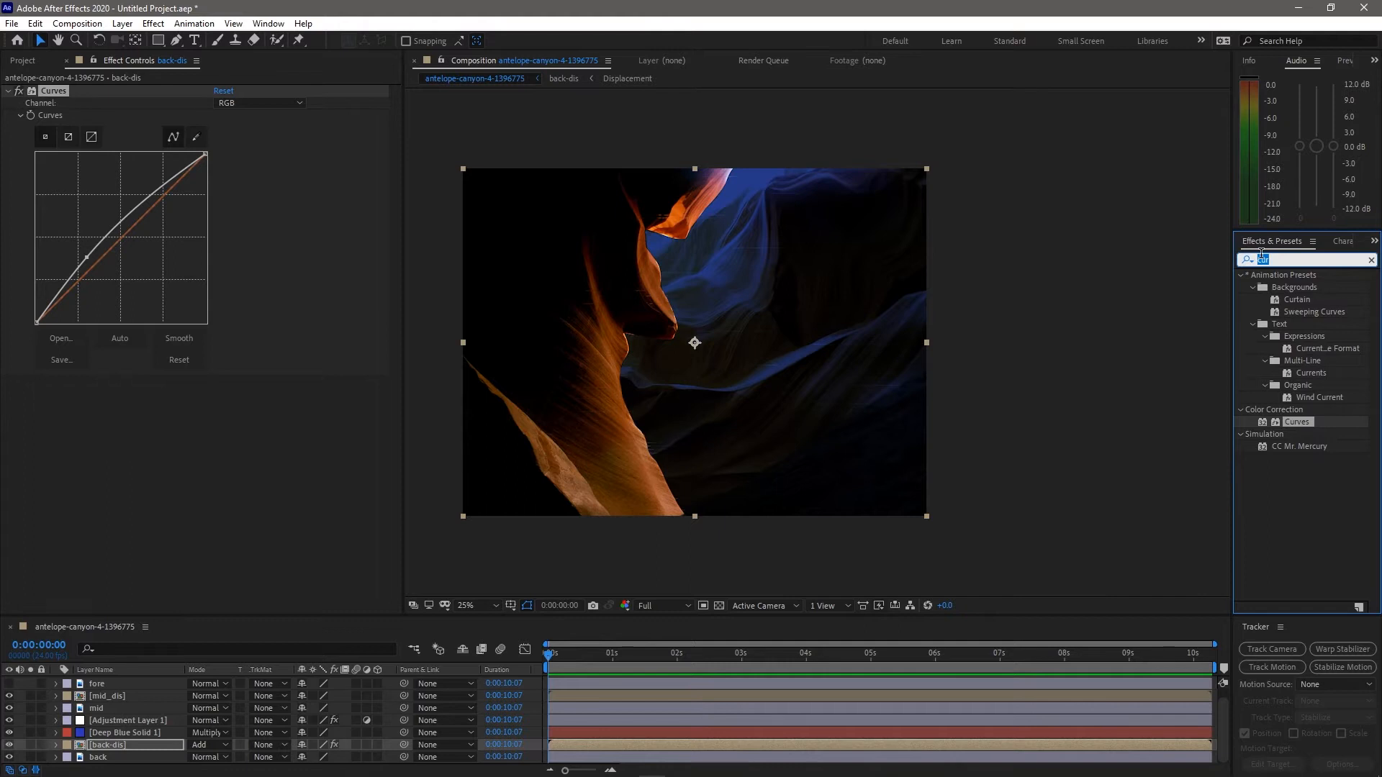
{"action": "type", "text": "glow"}
{"action": "key", "text": "Return"}
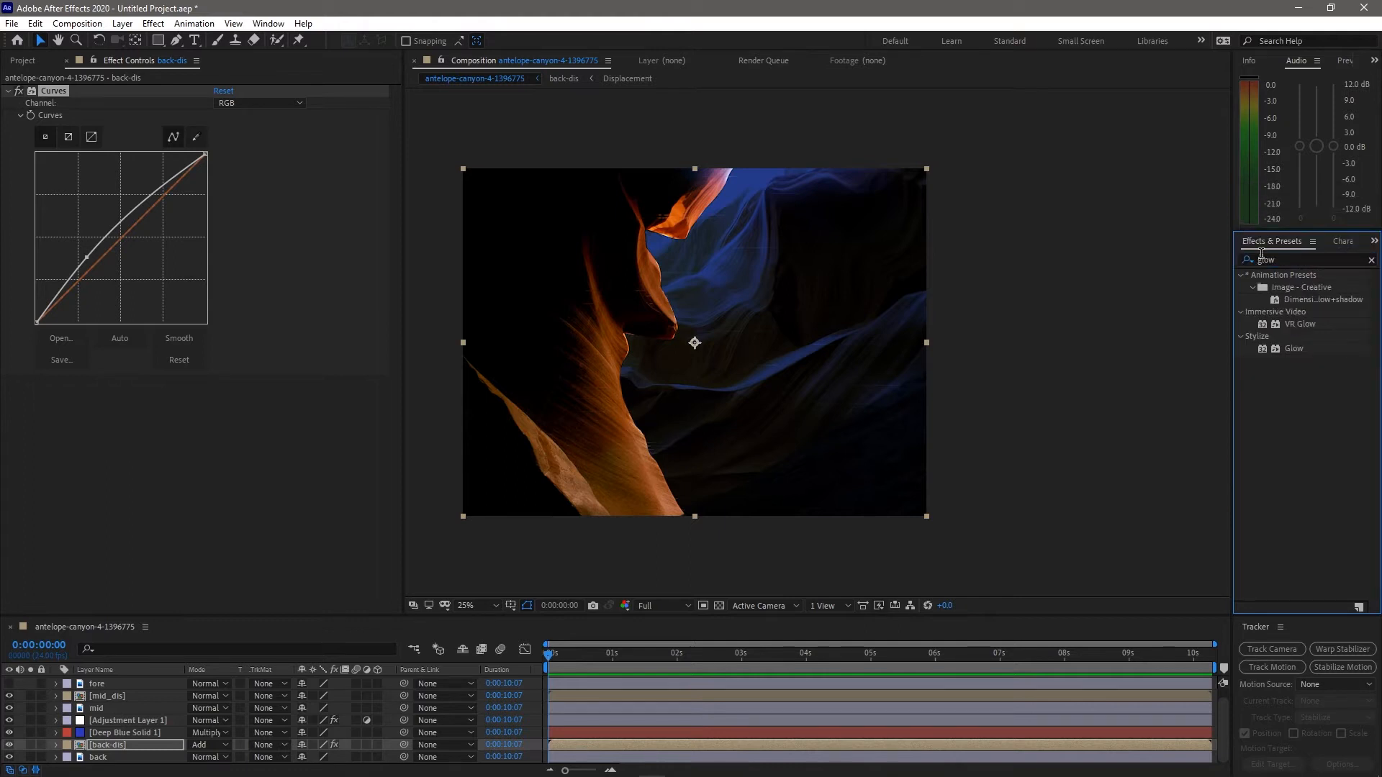
{"action": "double_click", "coordinate": [1270, 347]}
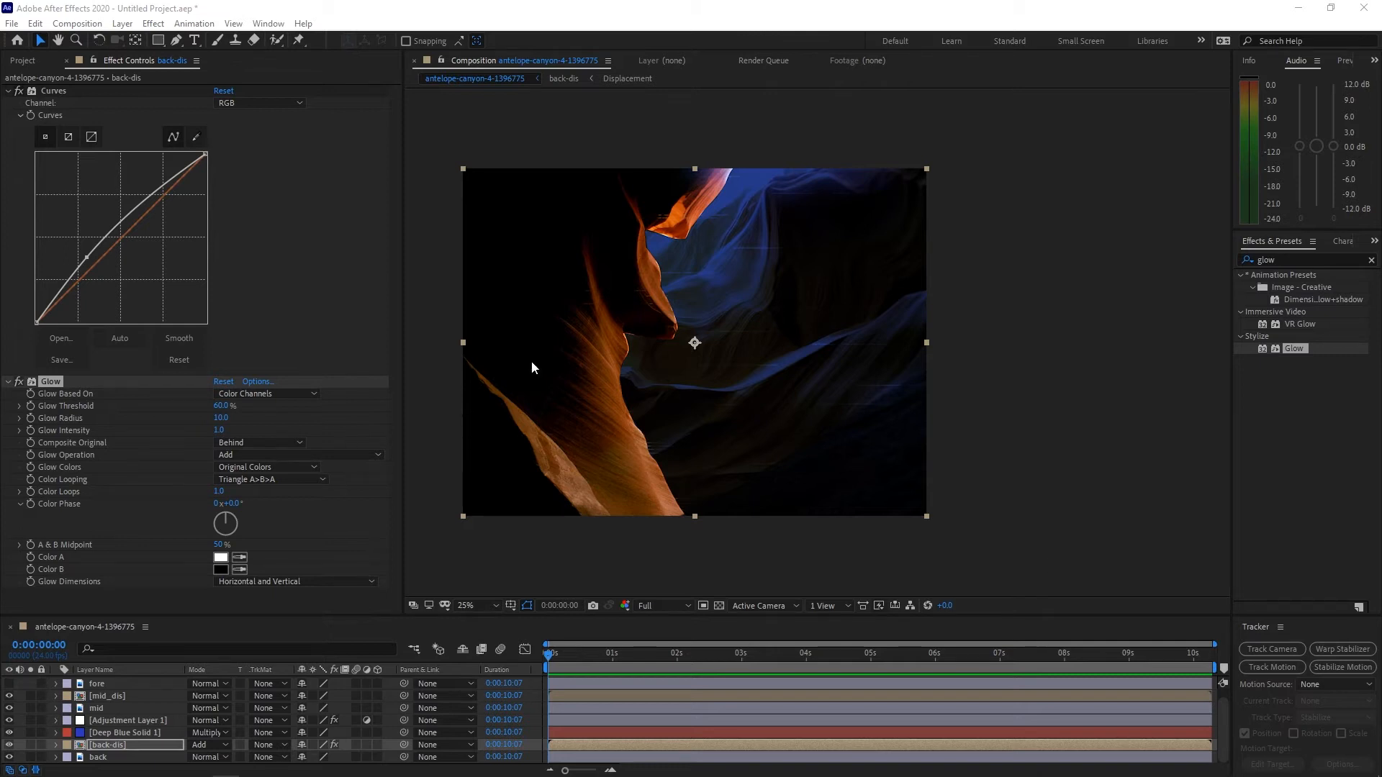
Inspect the glowing lines up close, set the Glow Threshold to 36.9%, and collapse the Glow settings
{"action": "left_click", "coordinate": [935, 267]}
{"action": "scroll", "coordinate": [735, 242], "scroll_direction": "up", "scroll_amount": 3}
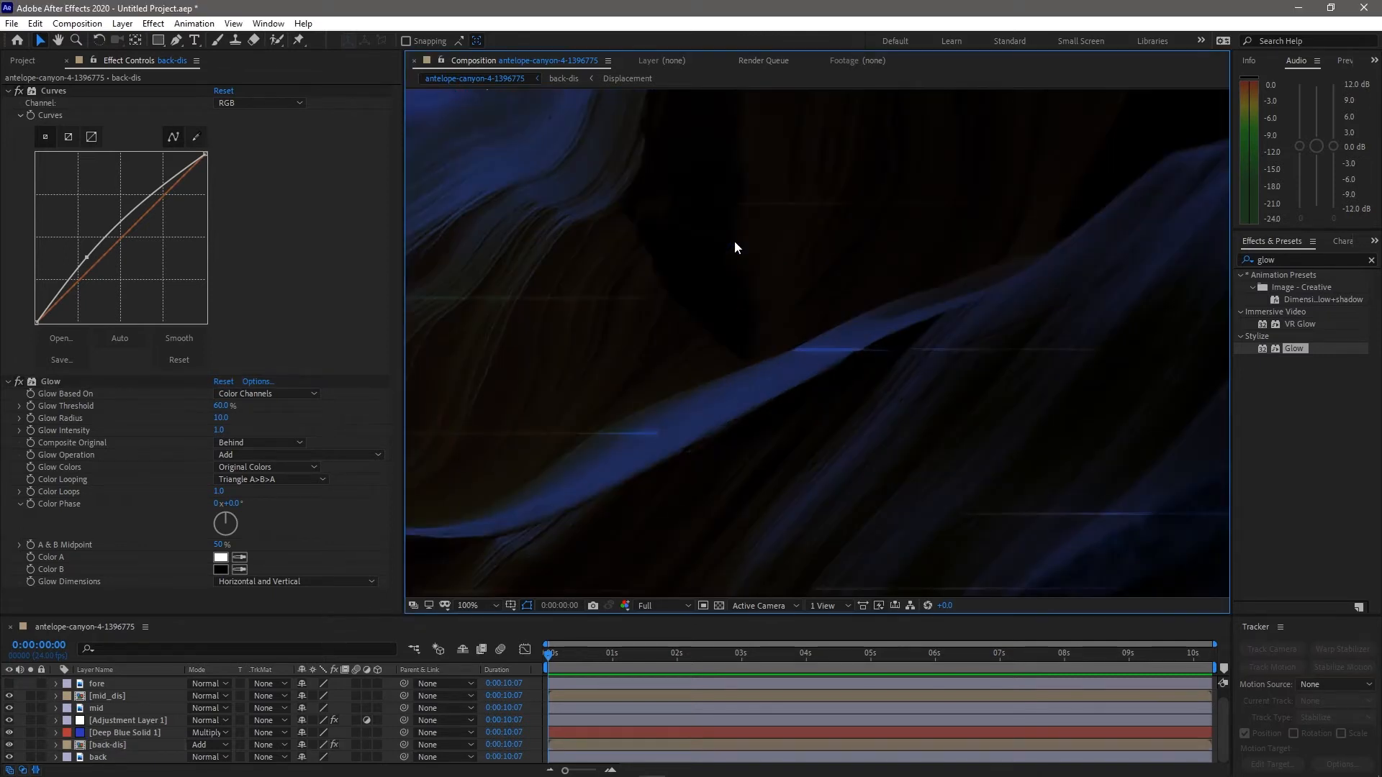
{"action": "scroll", "coordinate": [735, 242], "scroll_direction": "down", "scroll_amount": 3}
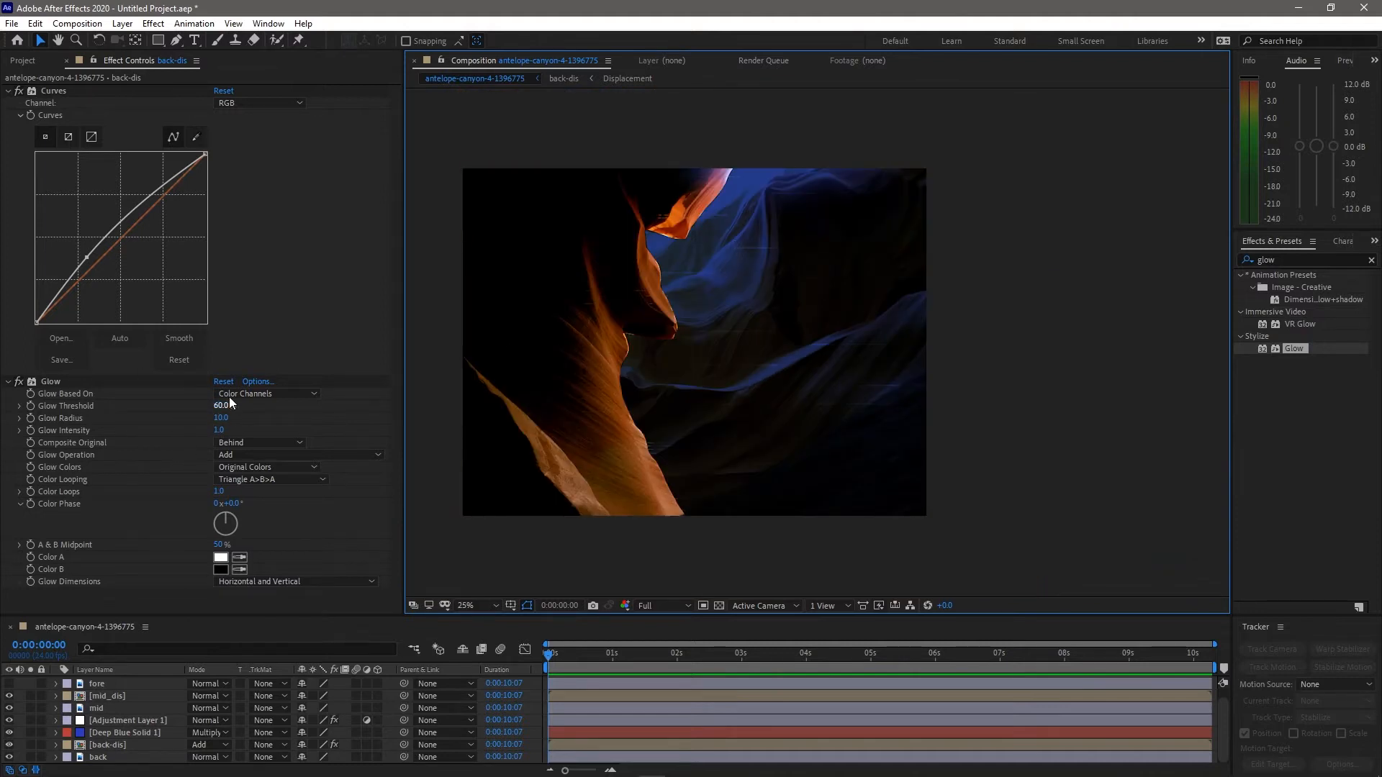
{"action": "left_click_drag", "start_coordinate": [220, 405], "coordinate": [191, 416]}
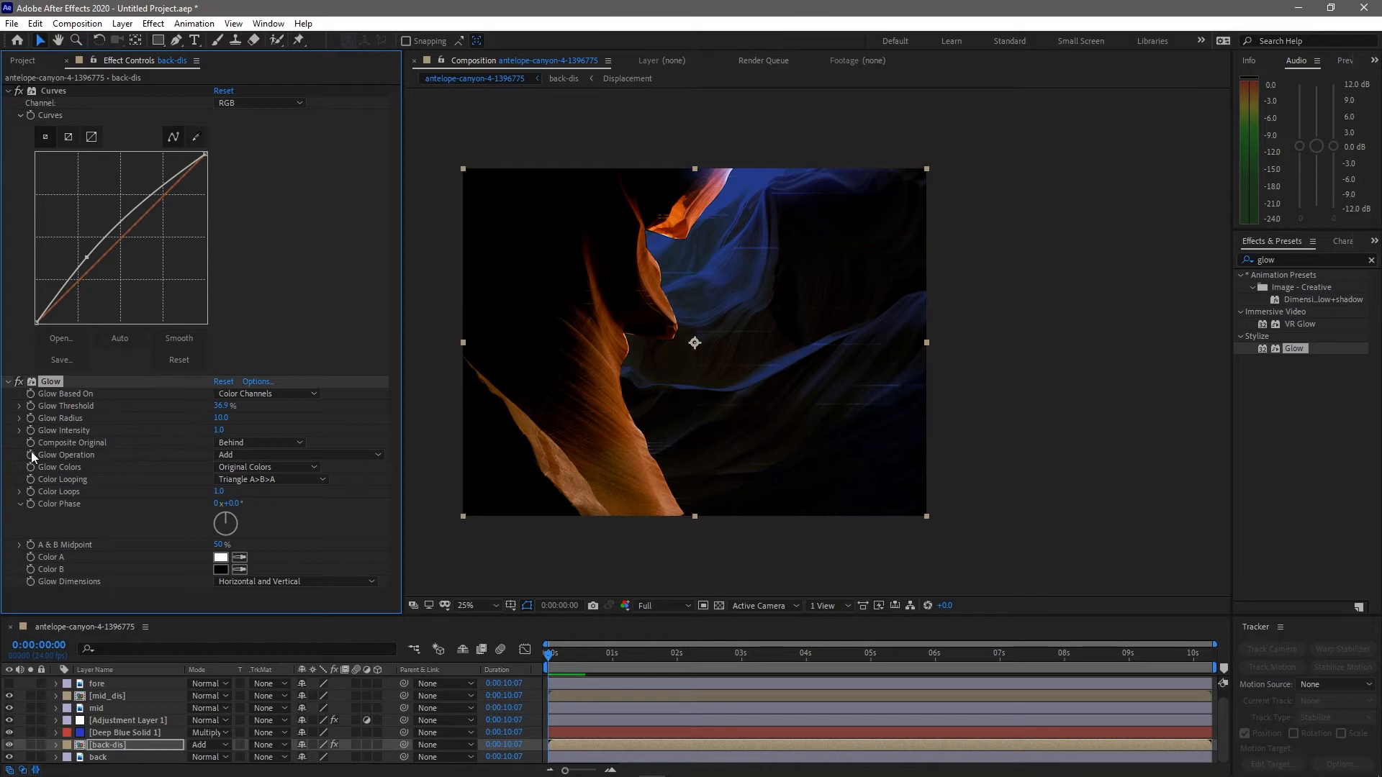
{"action": "left_click", "coordinate": [9, 382]}
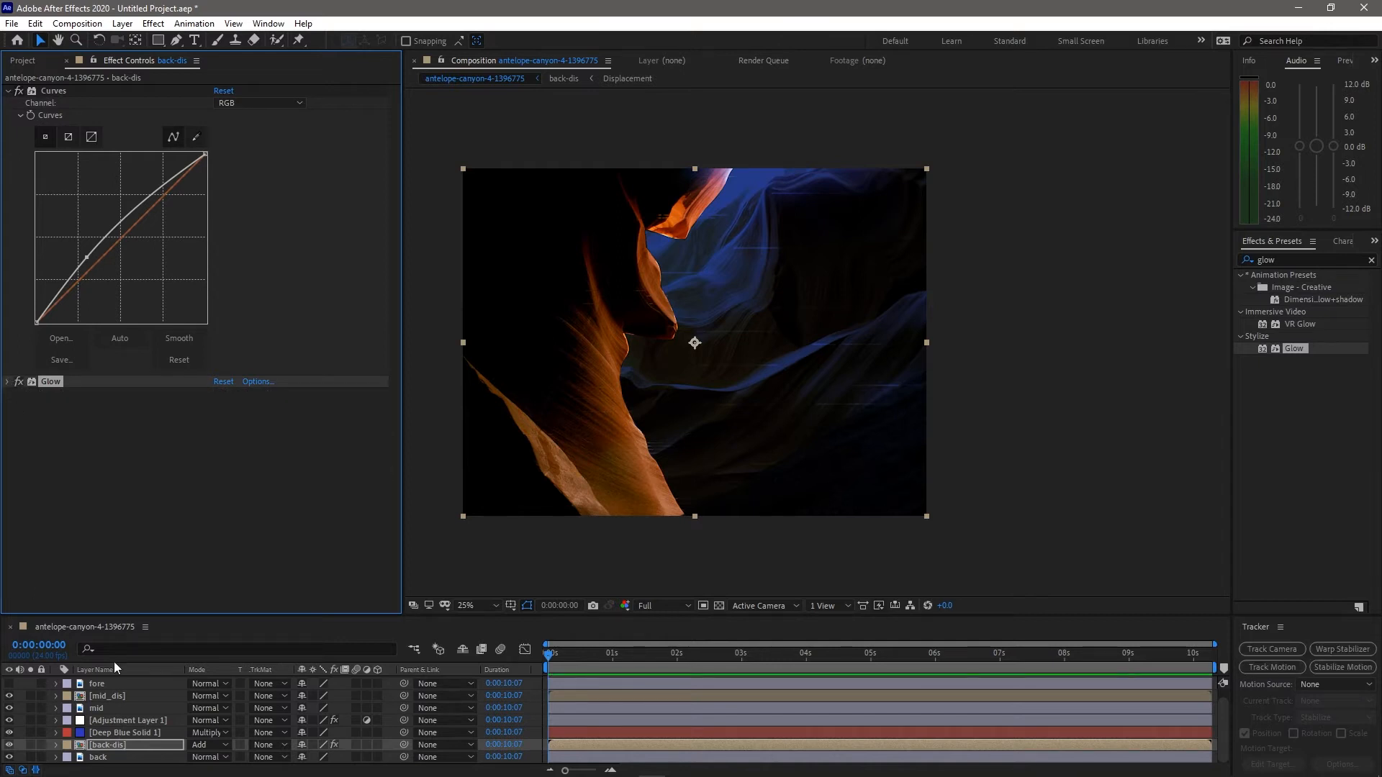
Move back-dis above Adjustment Layer 1 in the layer stack and expand its Glow settings
{"action": "left_click_drag", "start_coordinate": [115, 737], "coordinate": [125, 712]}
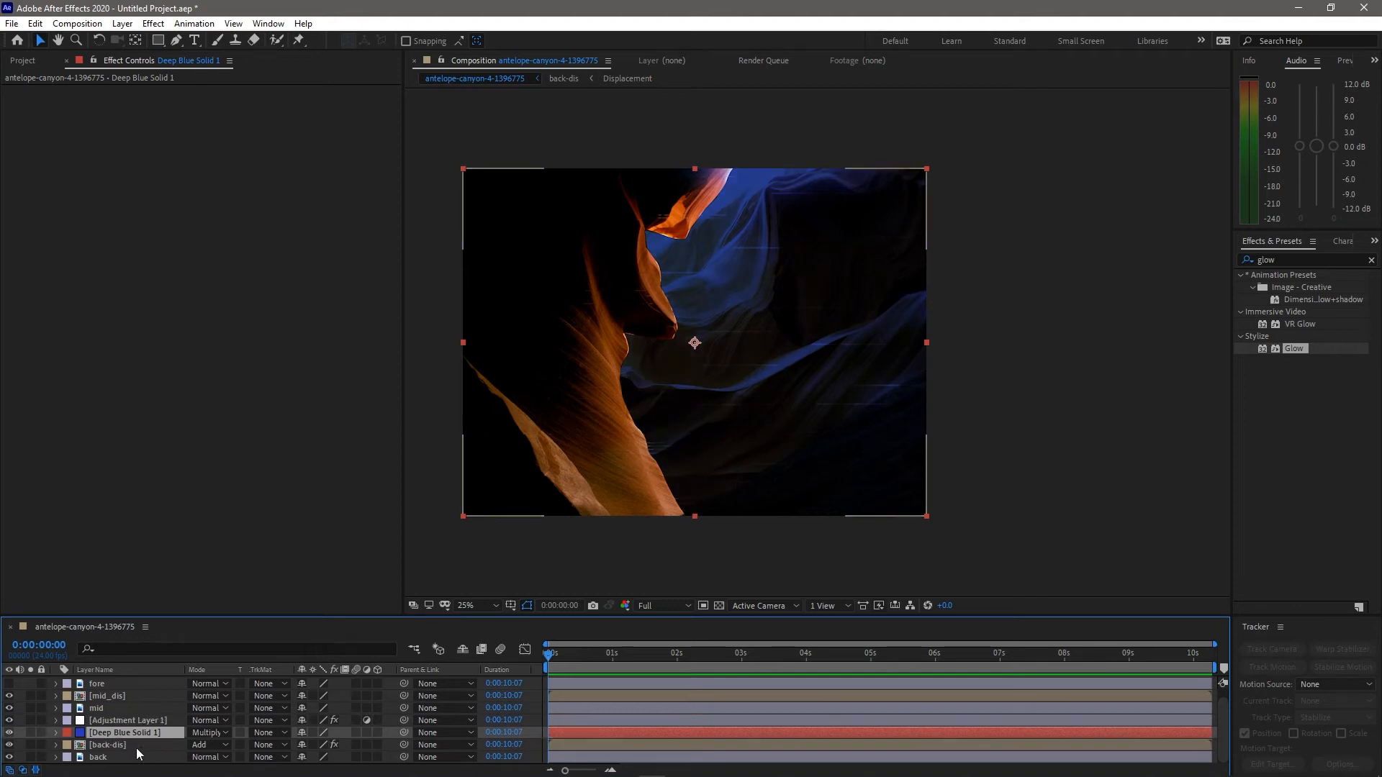
{"action": "left_click_drag", "start_coordinate": [139, 746], "coordinate": [132, 715]}
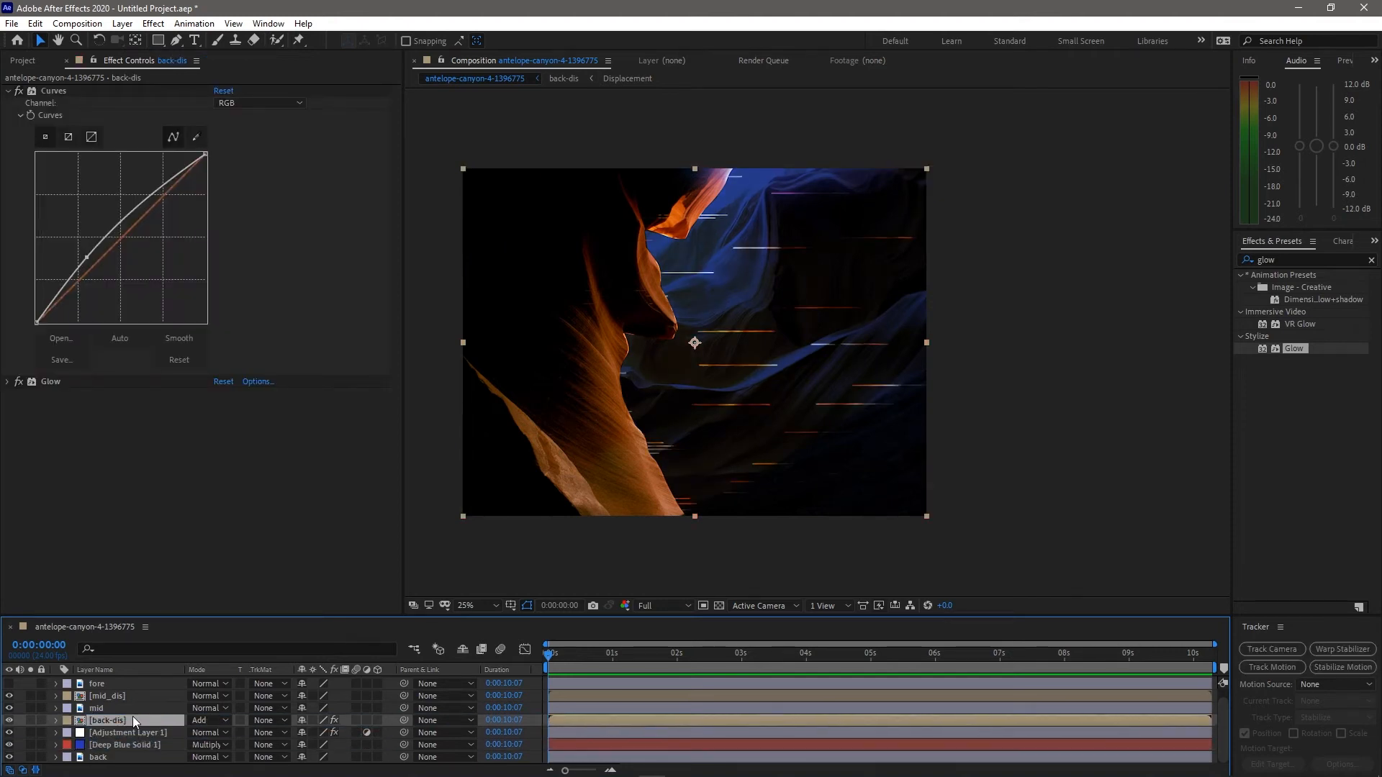
{"action": "left_click", "coordinate": [7, 382]}
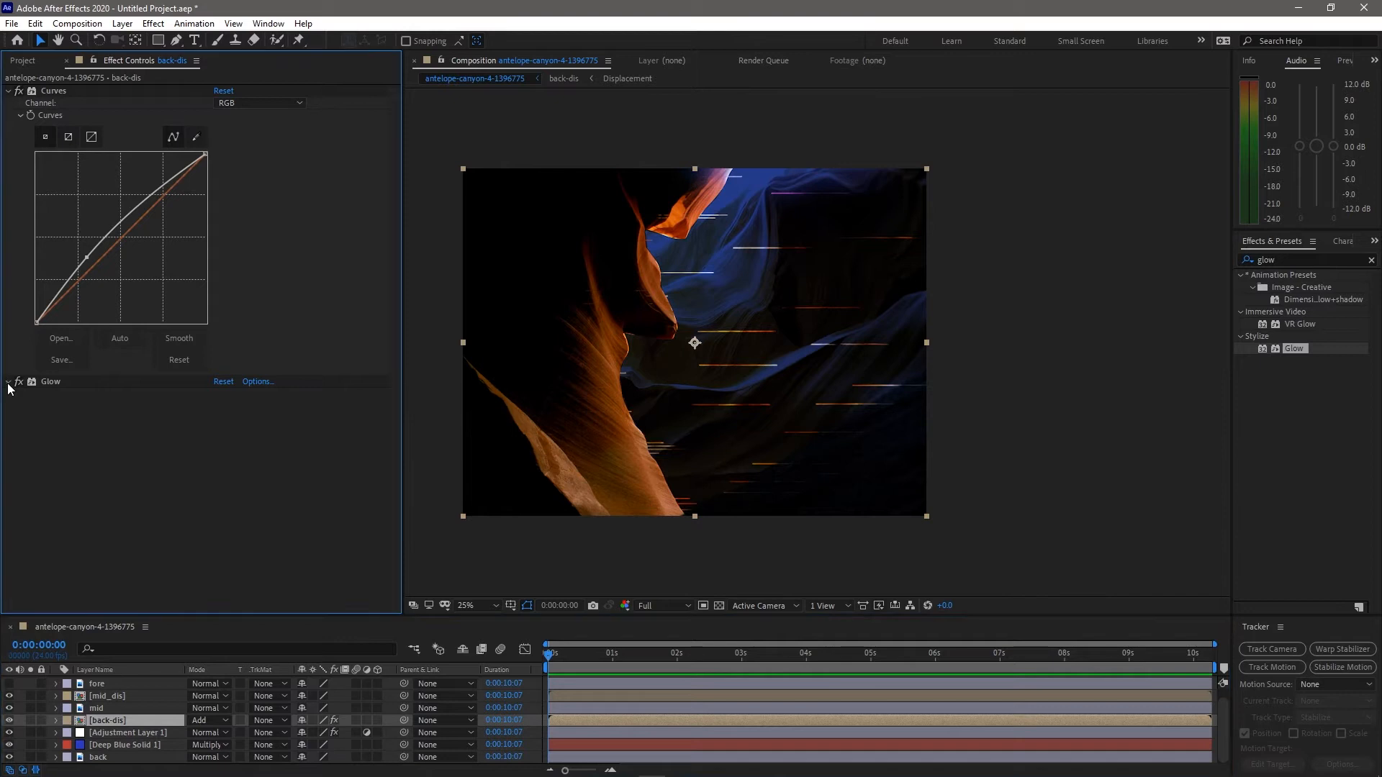
Find the Fast Box Blur effect and apply it to the back-dis layer
{"action": "left_click", "coordinate": [1301, 268]}
{"action": "left_click", "coordinate": [1297, 261]}
{"action": "type", "text": "fas"}
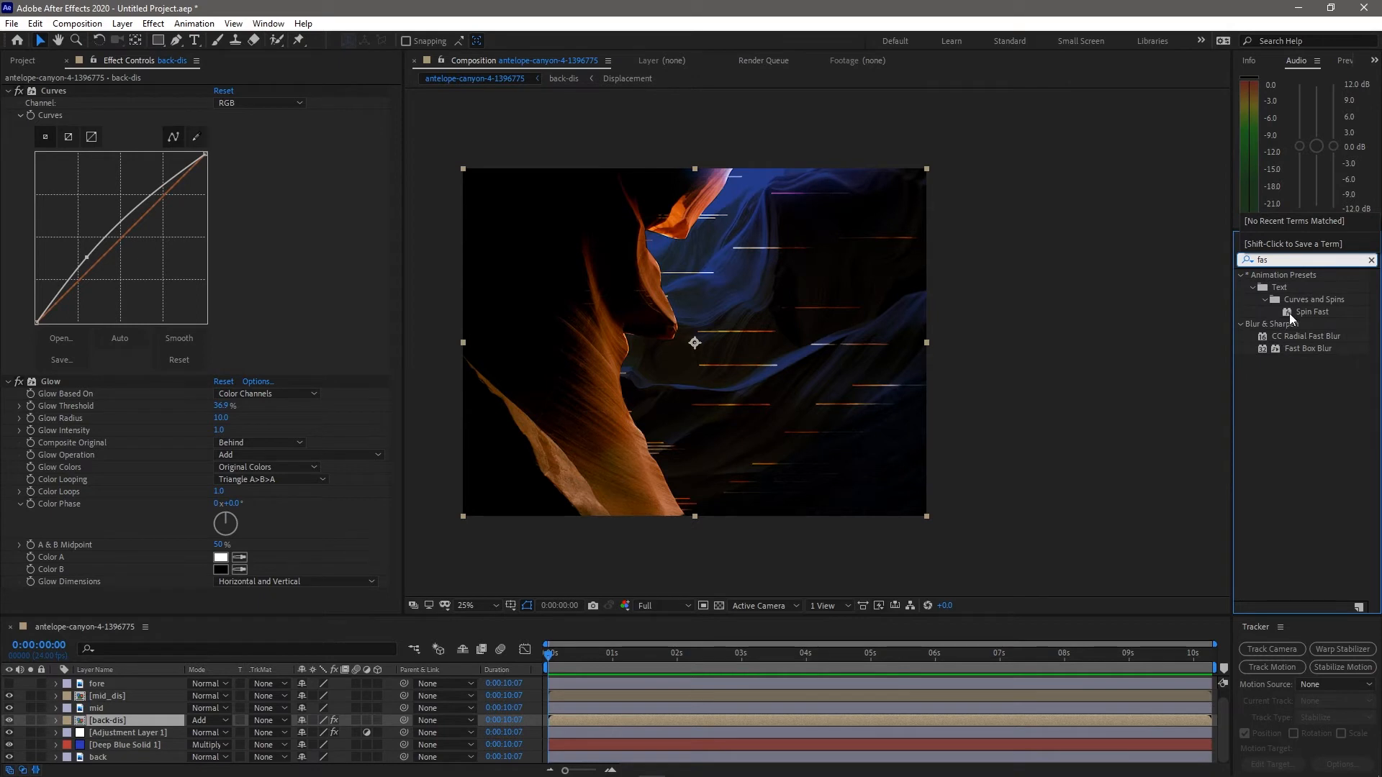
{"action": "double_click", "coordinate": [1268, 349]}
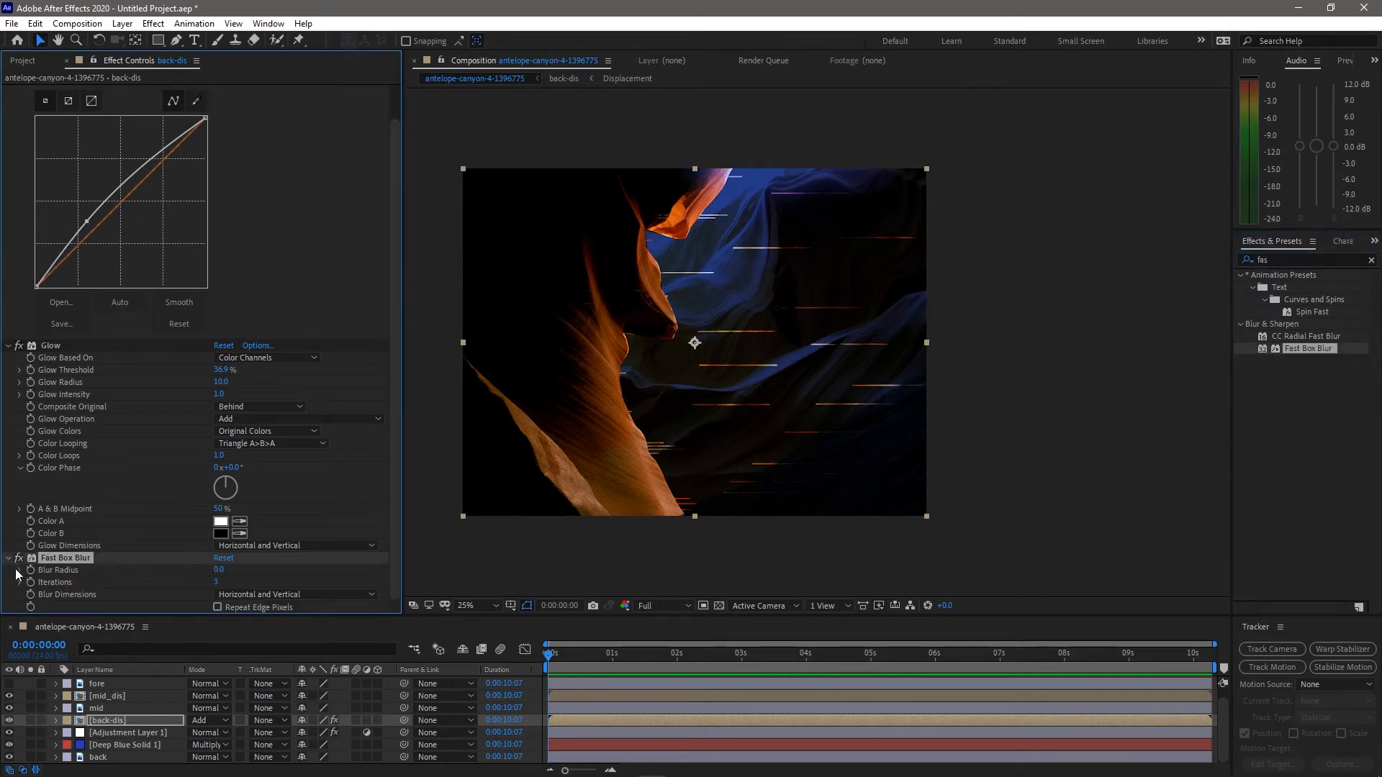
Set back-dis's Fast Box Blur radius to 1.9 and collapse the blur and Glow settings
{"action": "left_click", "coordinate": [20, 570]}
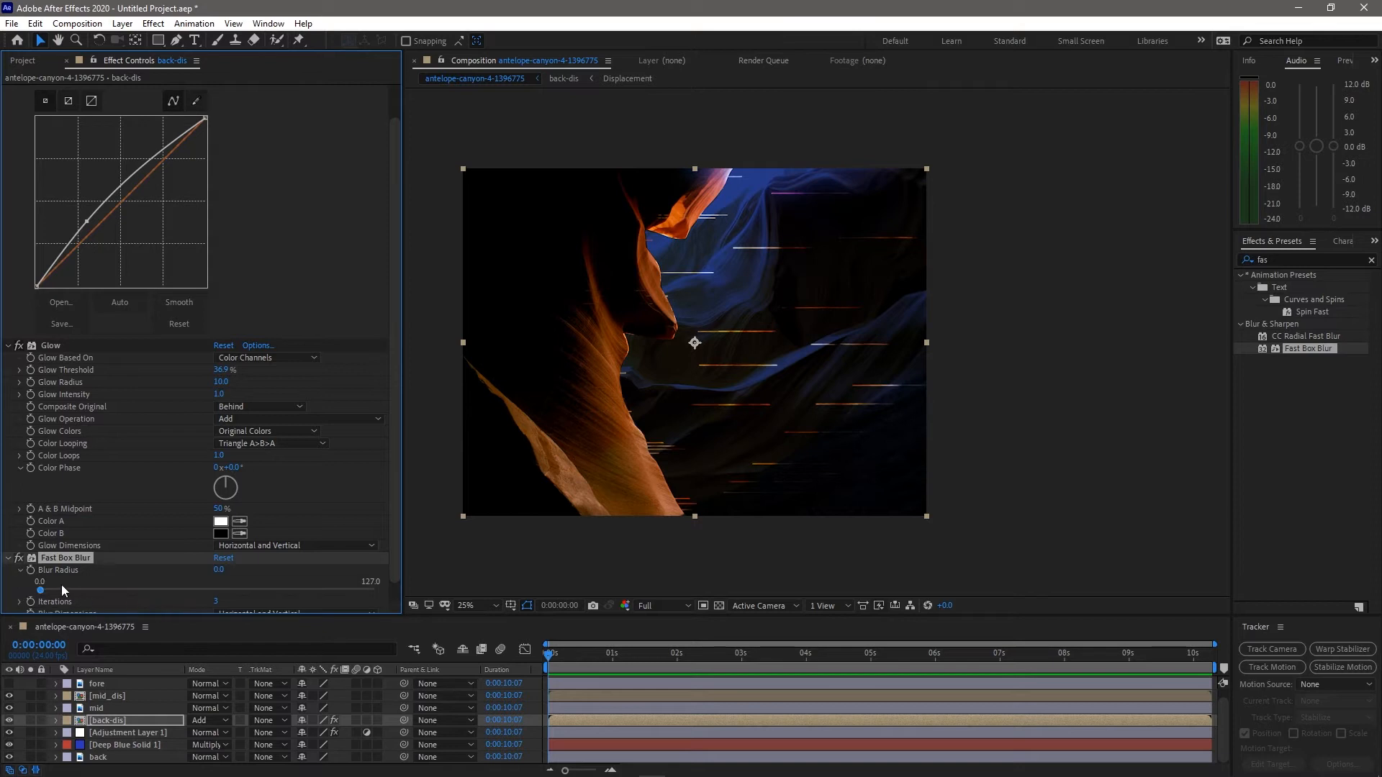
{"action": "left_click_drag", "start_coordinate": [44, 589], "coordinate": [52, 590]}
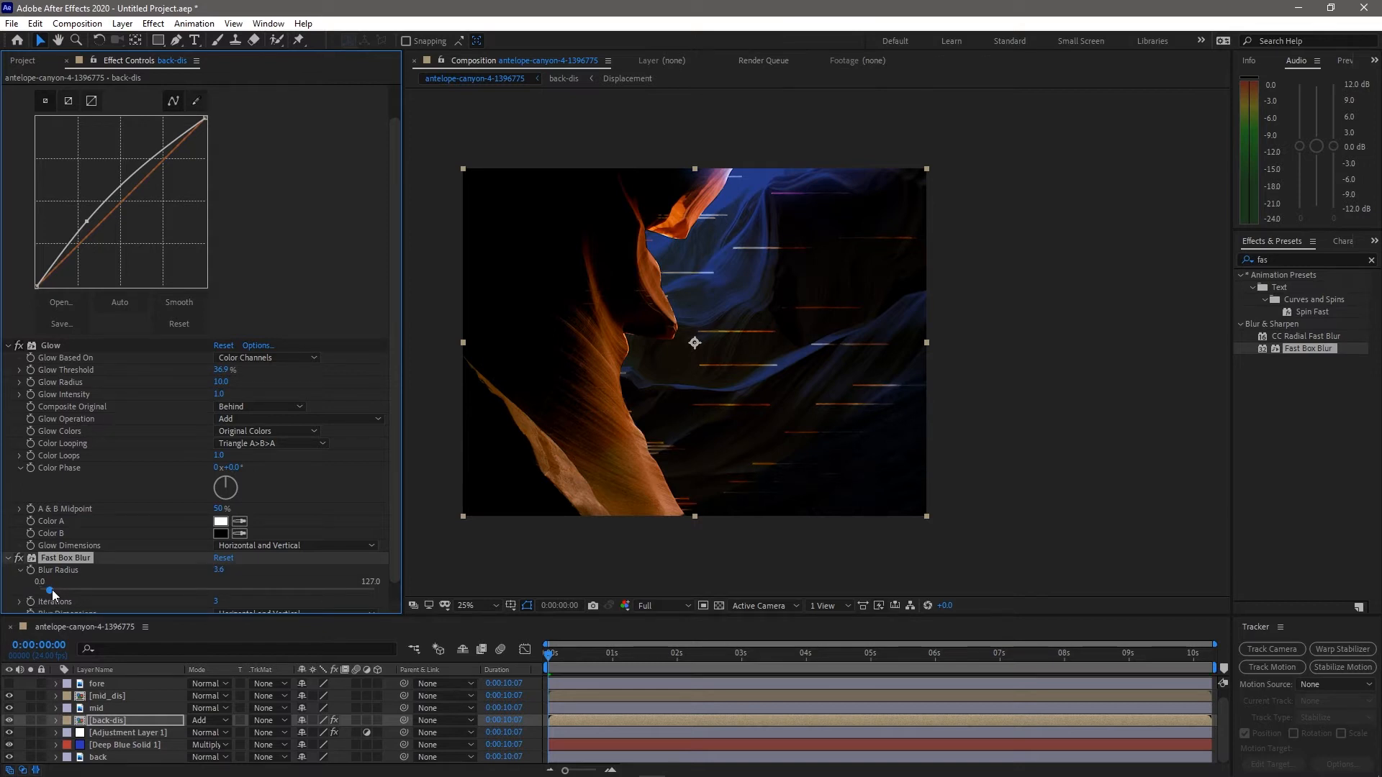
{"action": "left_click", "coordinate": [10, 558]}
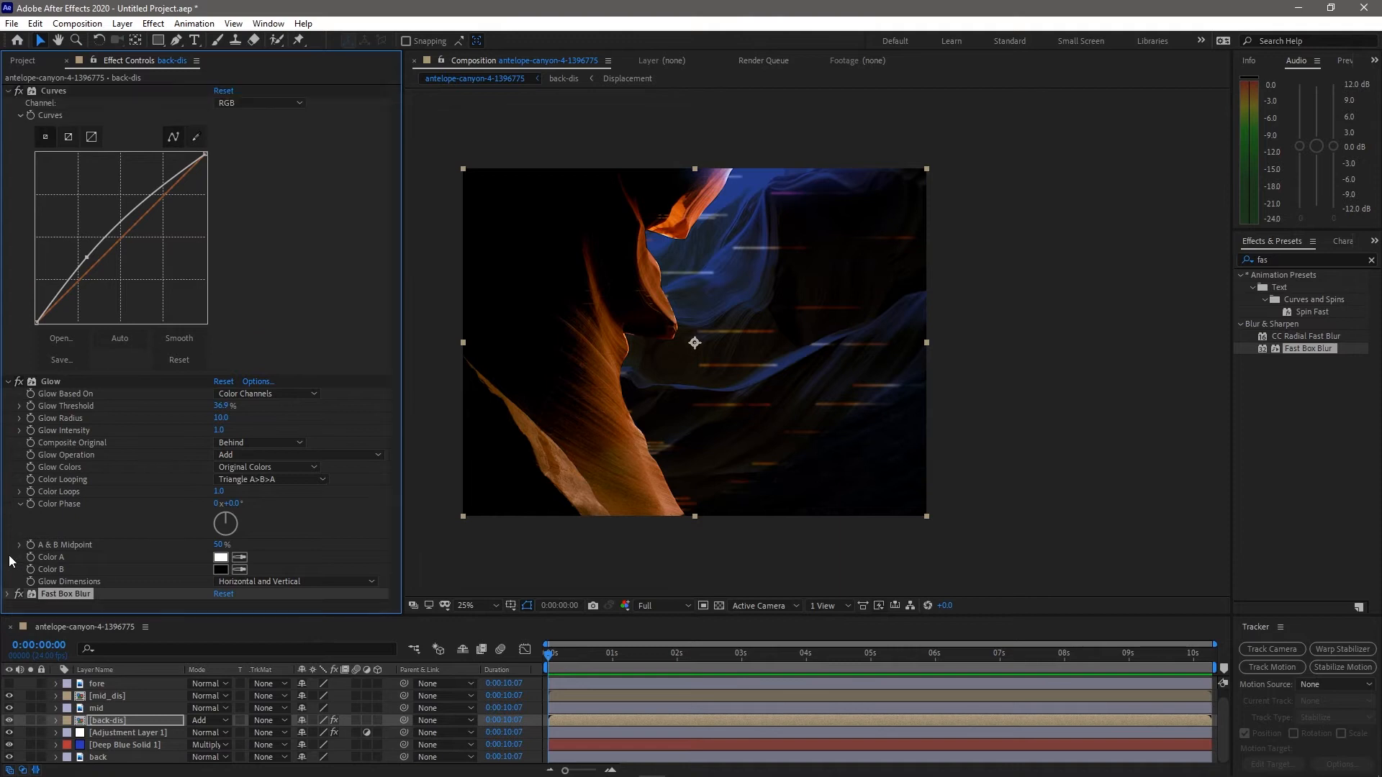
{"action": "left_click", "coordinate": [9, 594]}
{"action": "left_click_drag", "start_coordinate": [57, 565], "coordinate": [48, 568]}
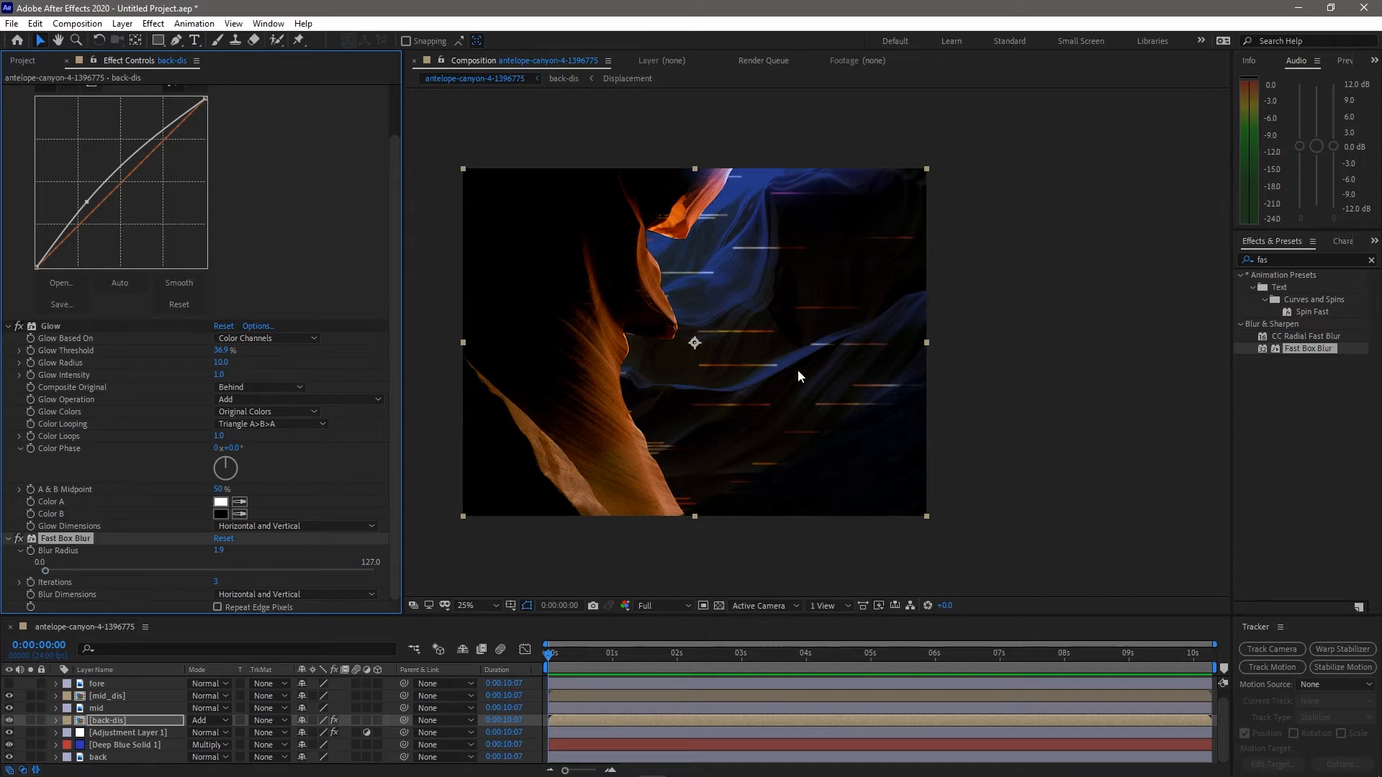
{"action": "left_click", "coordinate": [10, 540]}
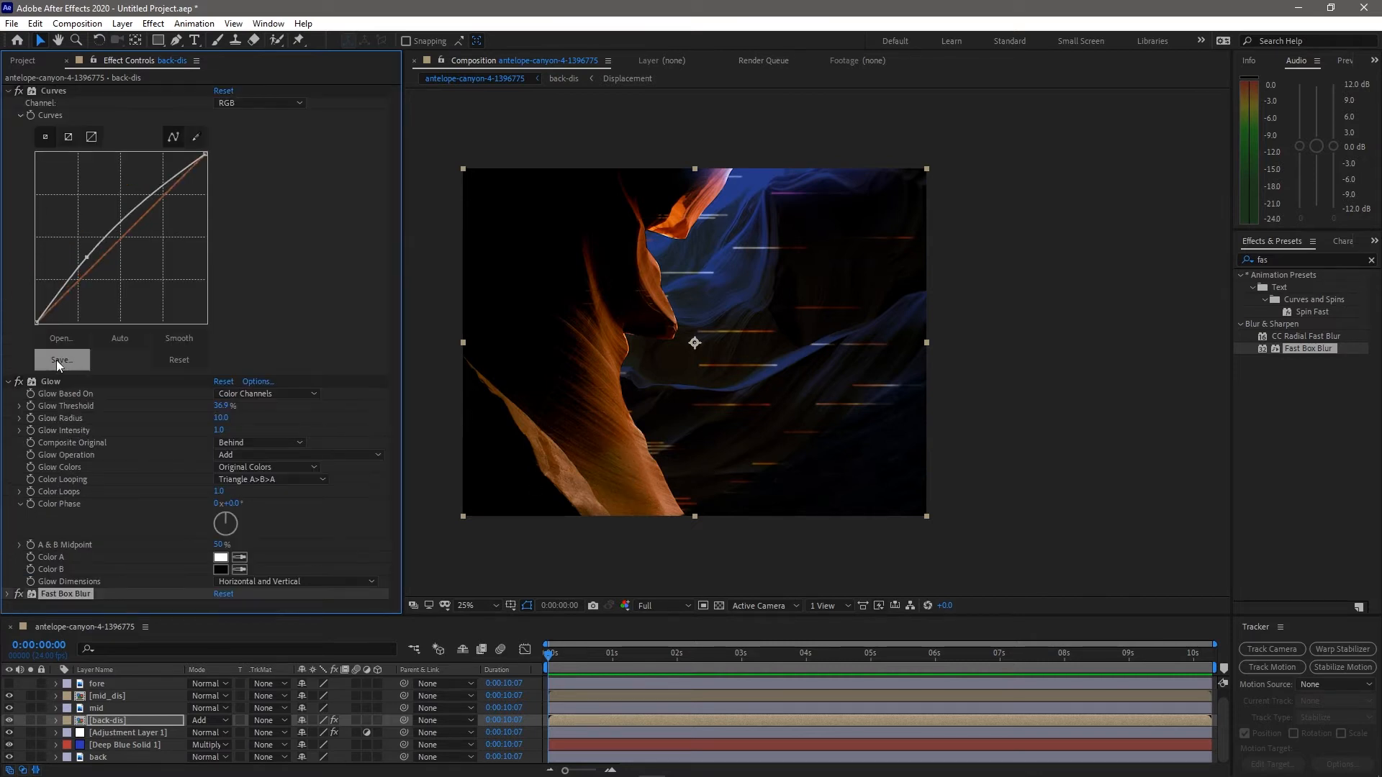
{"action": "left_click", "coordinate": [9, 381]}
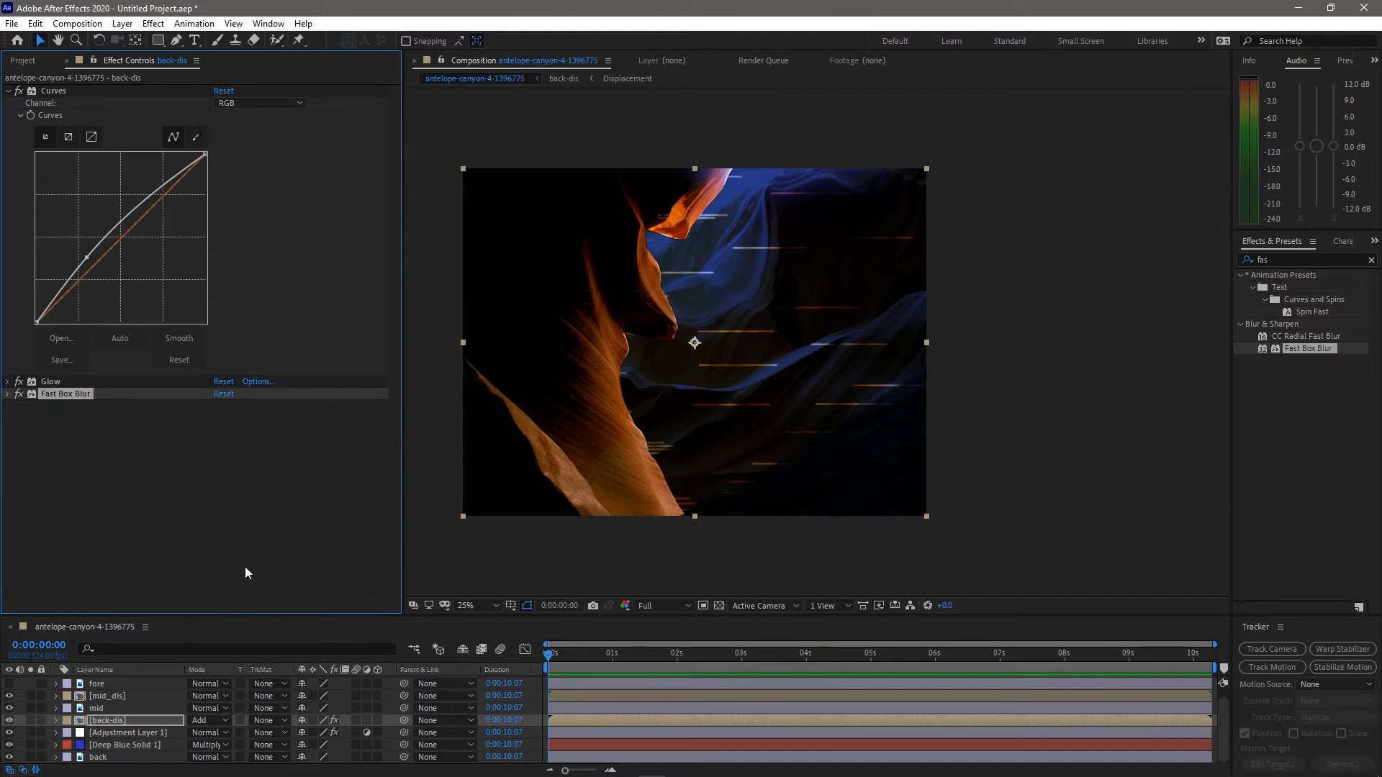
In back-dis's Curves, lower the highlight end of the Red channel and slightly raise the Blue channel's midtones
{"action": "left_click", "coordinate": [261, 103]}
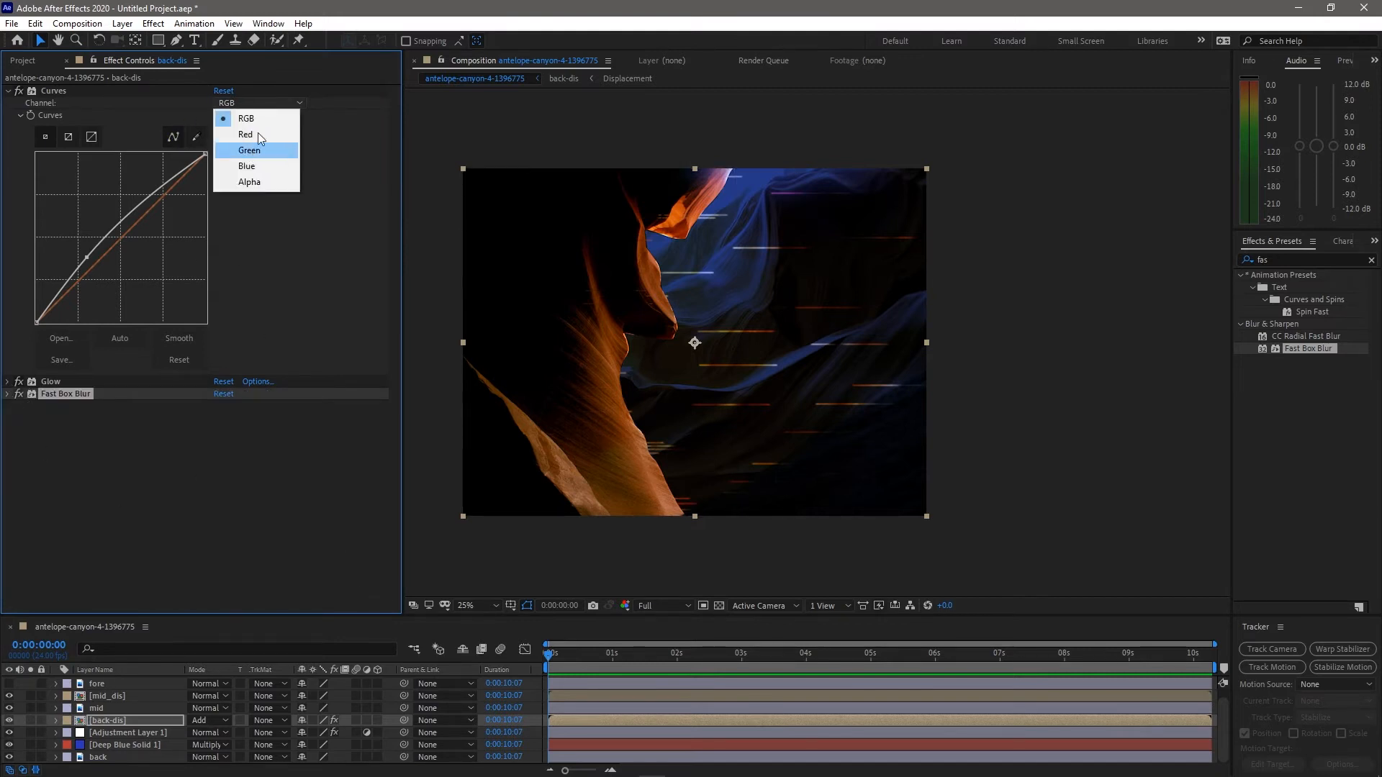
{"action": "left_click", "coordinate": [257, 135]}
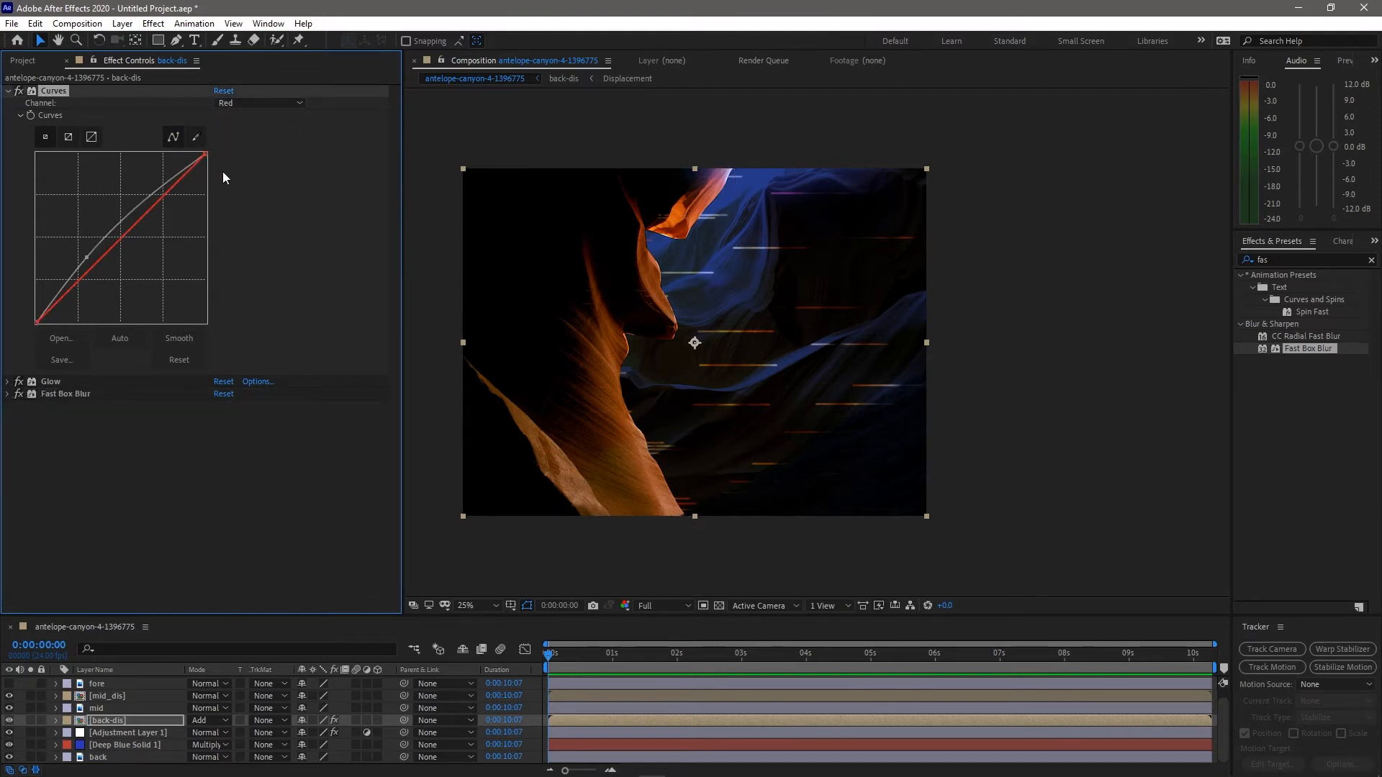
{"action": "left_click_drag", "start_coordinate": [206, 154], "coordinate": [218, 188]}
{"action": "left_click", "coordinate": [271, 105]}
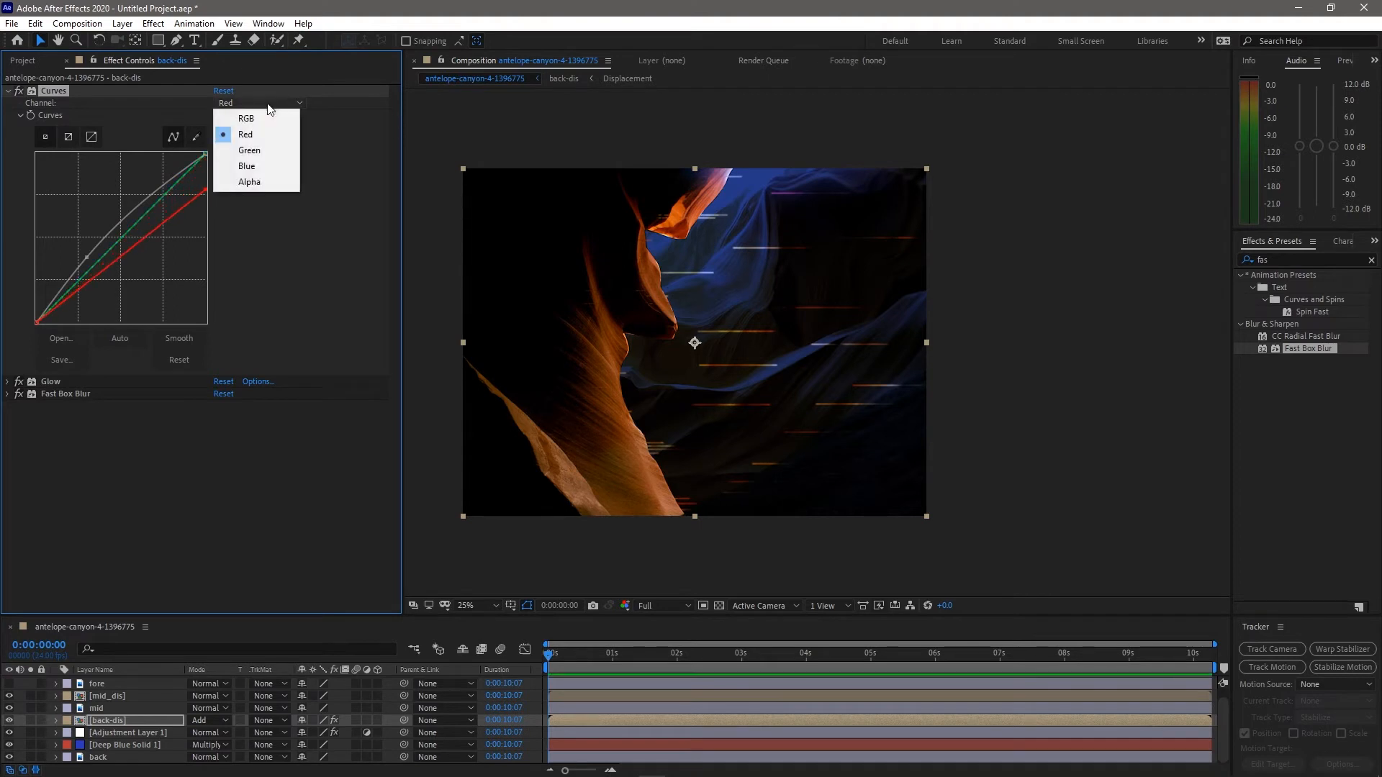
{"action": "left_click", "coordinate": [256, 162]}
{"action": "left_click_drag", "start_coordinate": [109, 235], "coordinate": [111, 231]}
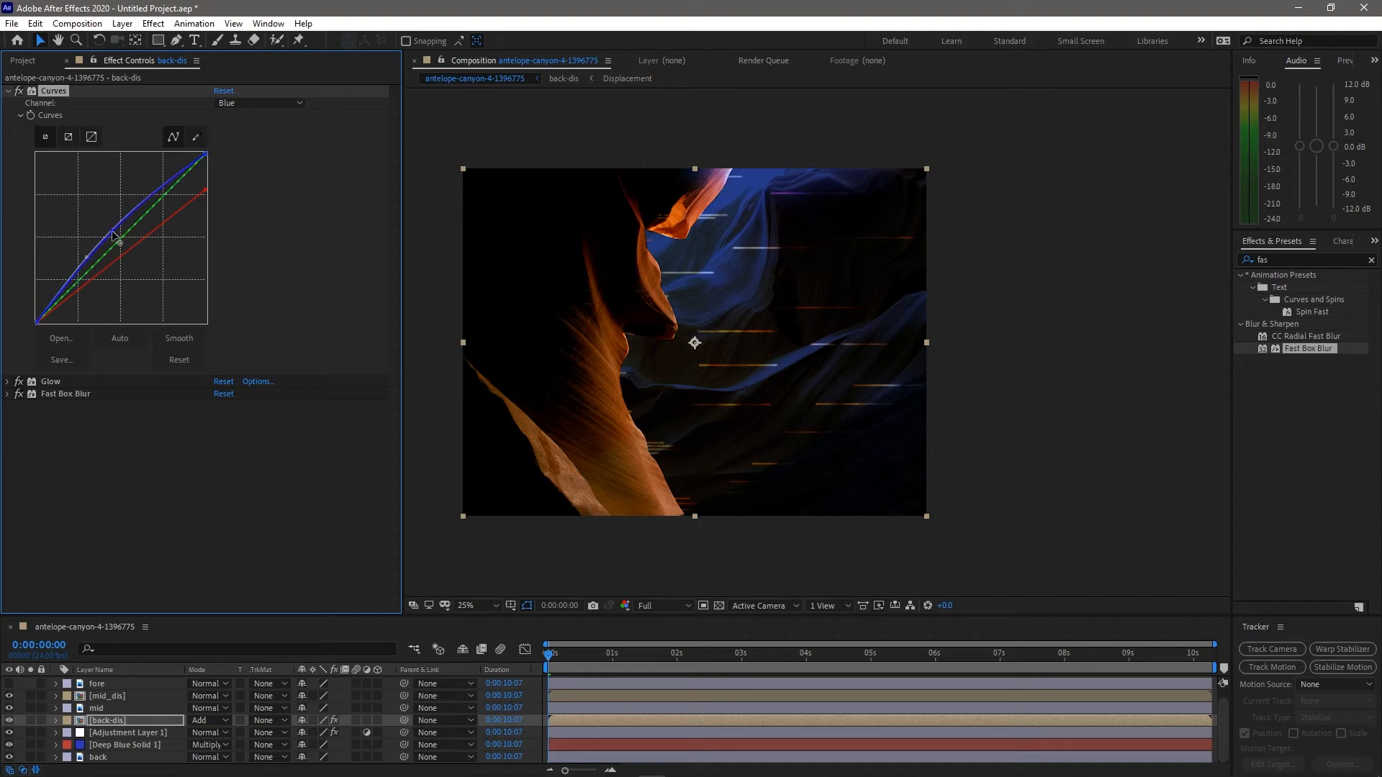
{"action": "key", "text": "ctrl+5"}
Copy the Hue/Saturation effect from Adjustment Layer 1 to back-dis, place it above Curves, and collapse it
{"action": "left_click", "coordinate": [126, 732]}
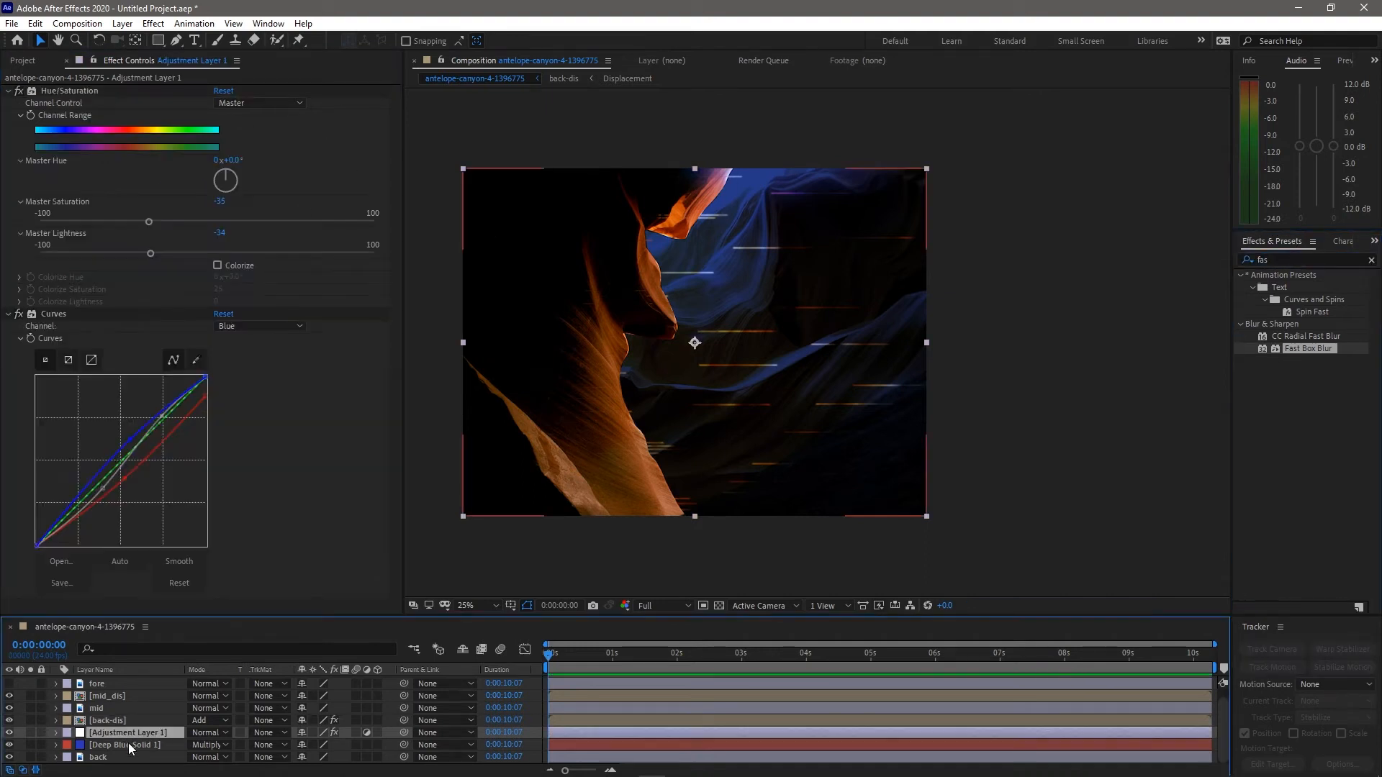
{"action": "left_click", "coordinate": [71, 91]}
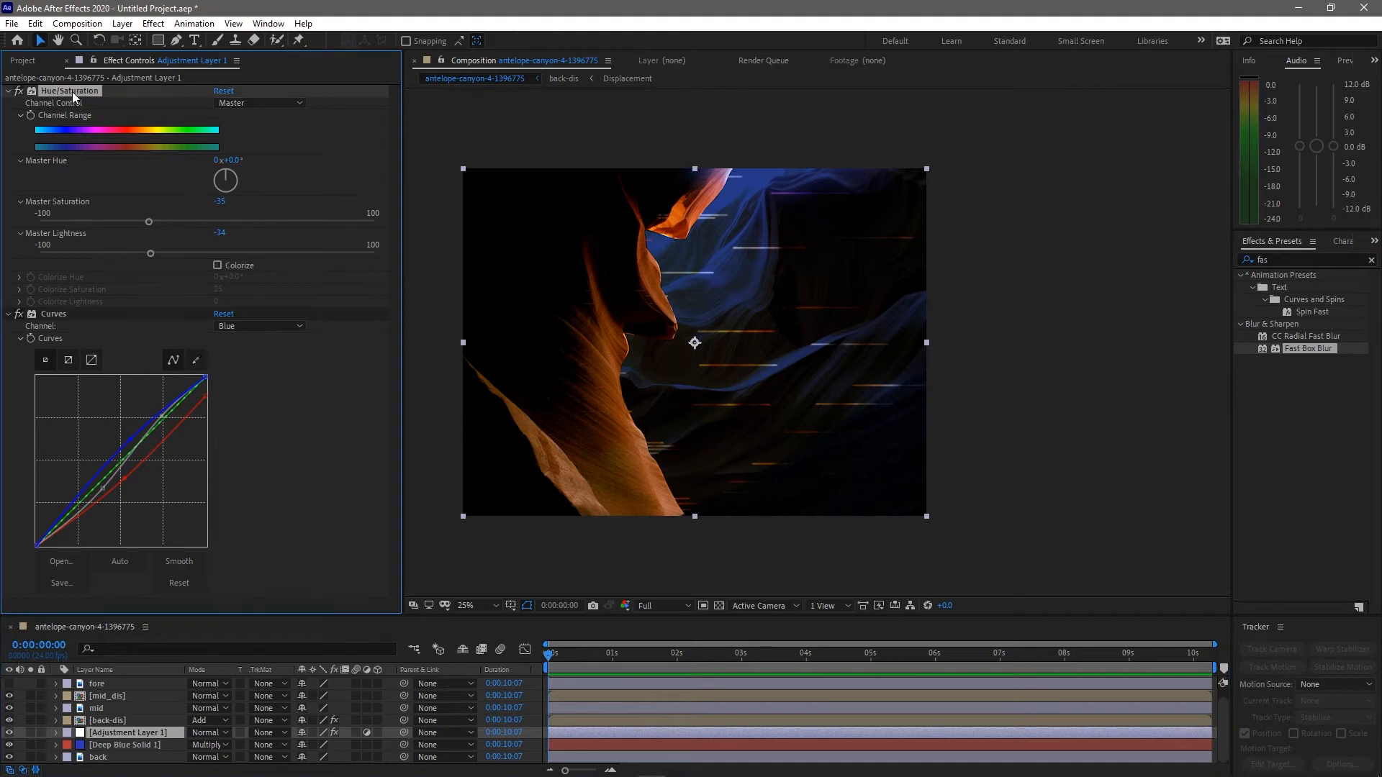
{"action": "left_click", "coordinate": [124, 720]}
{"action": "key", "text": "ctrl+v"}
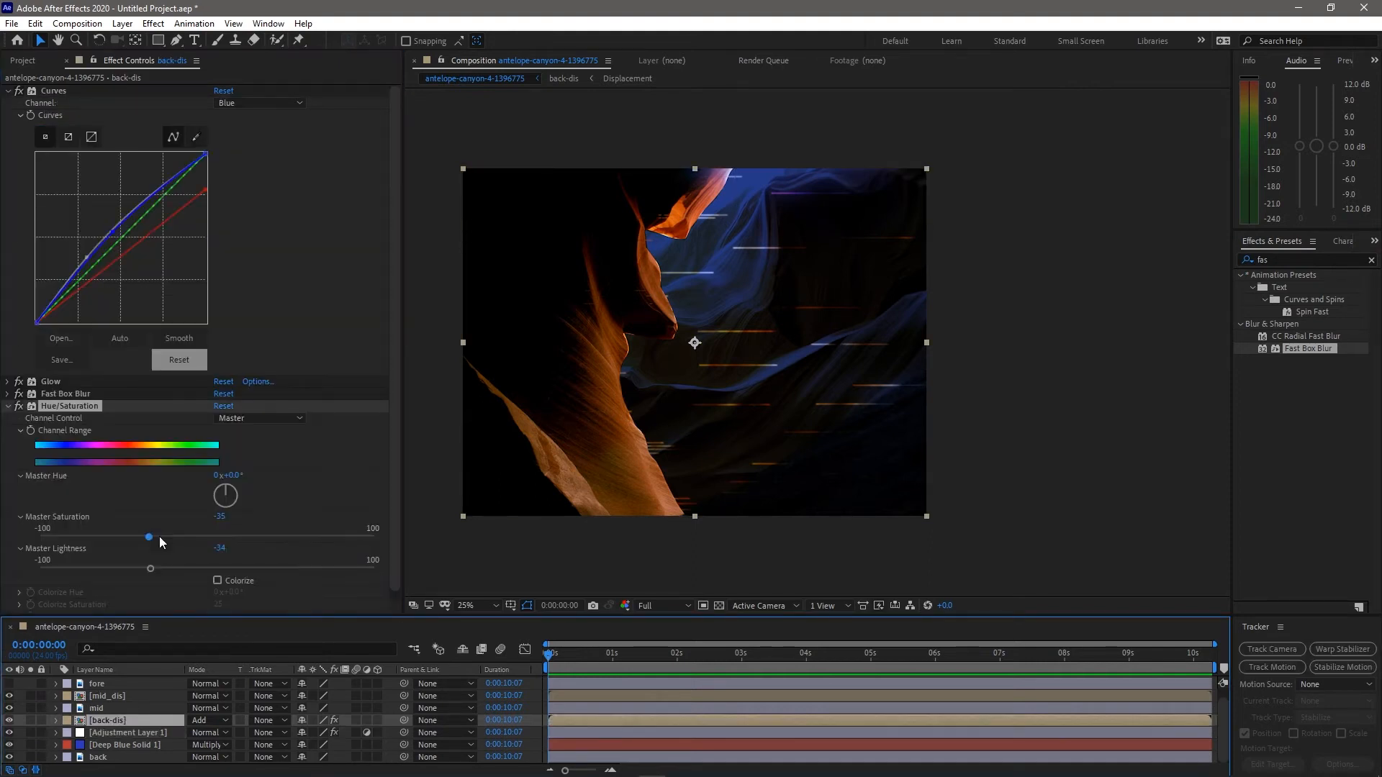
{"action": "left_click_drag", "start_coordinate": [72, 408], "coordinate": [91, 88]}
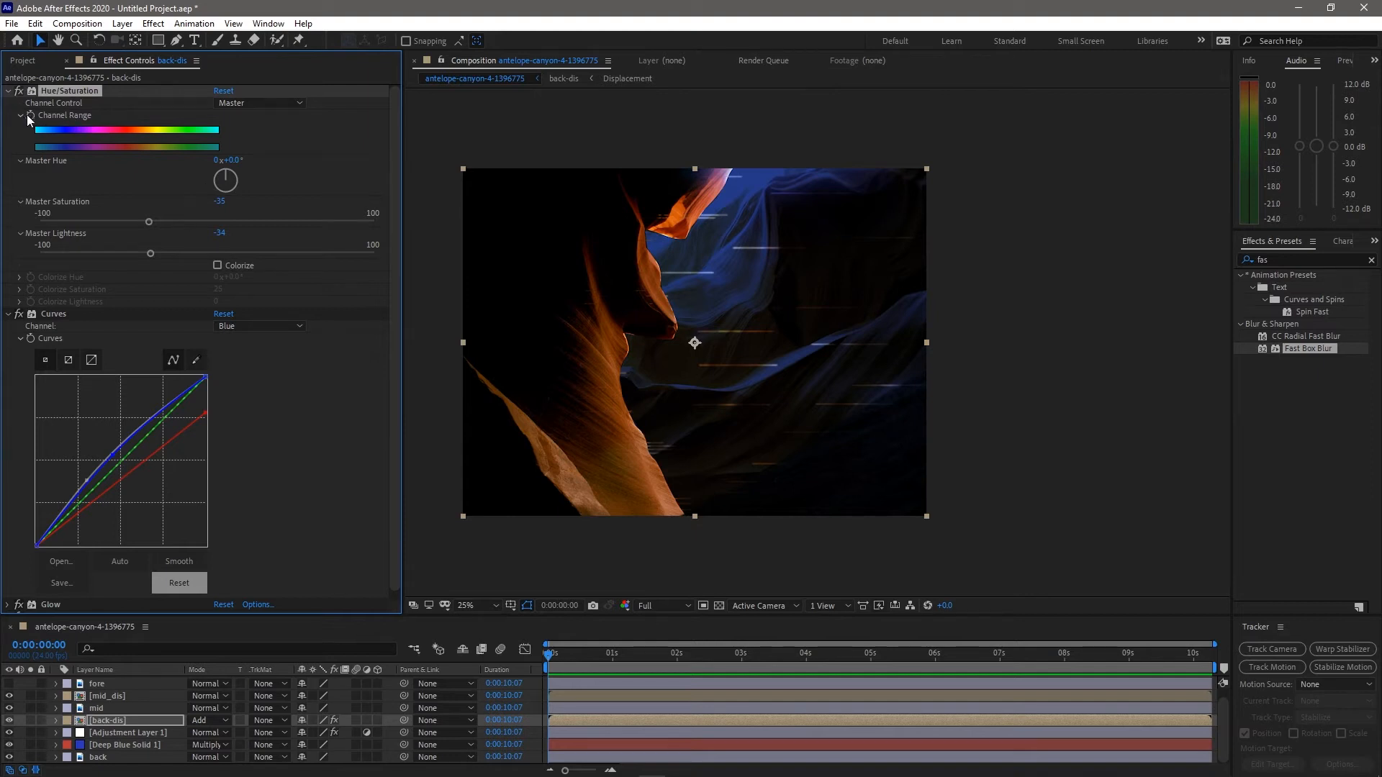
{"action": "left_click", "coordinate": [9, 90]}
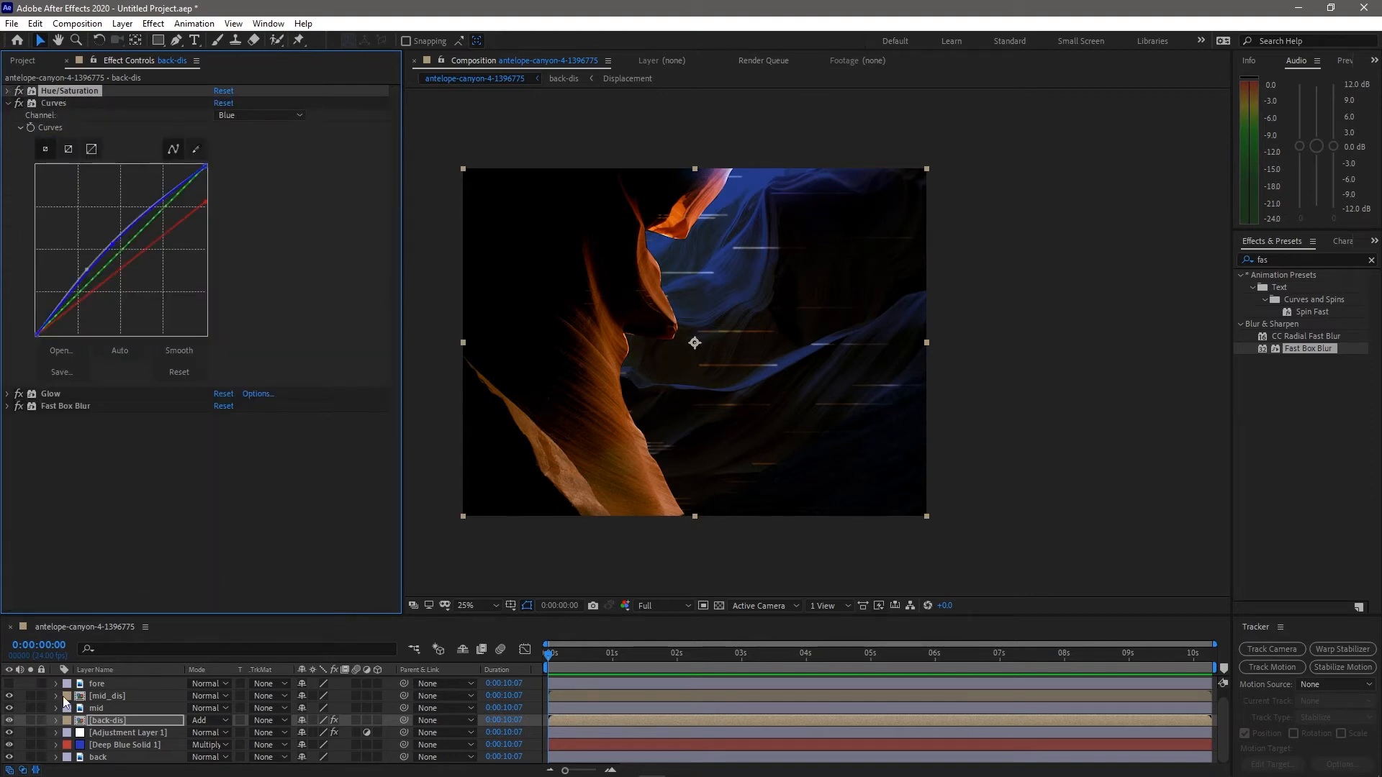
Move Deep Blue Solid 1 above back-dis and make the Displacement matte layer visible inside the back-dis composition
{"action": "left_click_drag", "start_coordinate": [119, 746], "coordinate": [124, 718]}
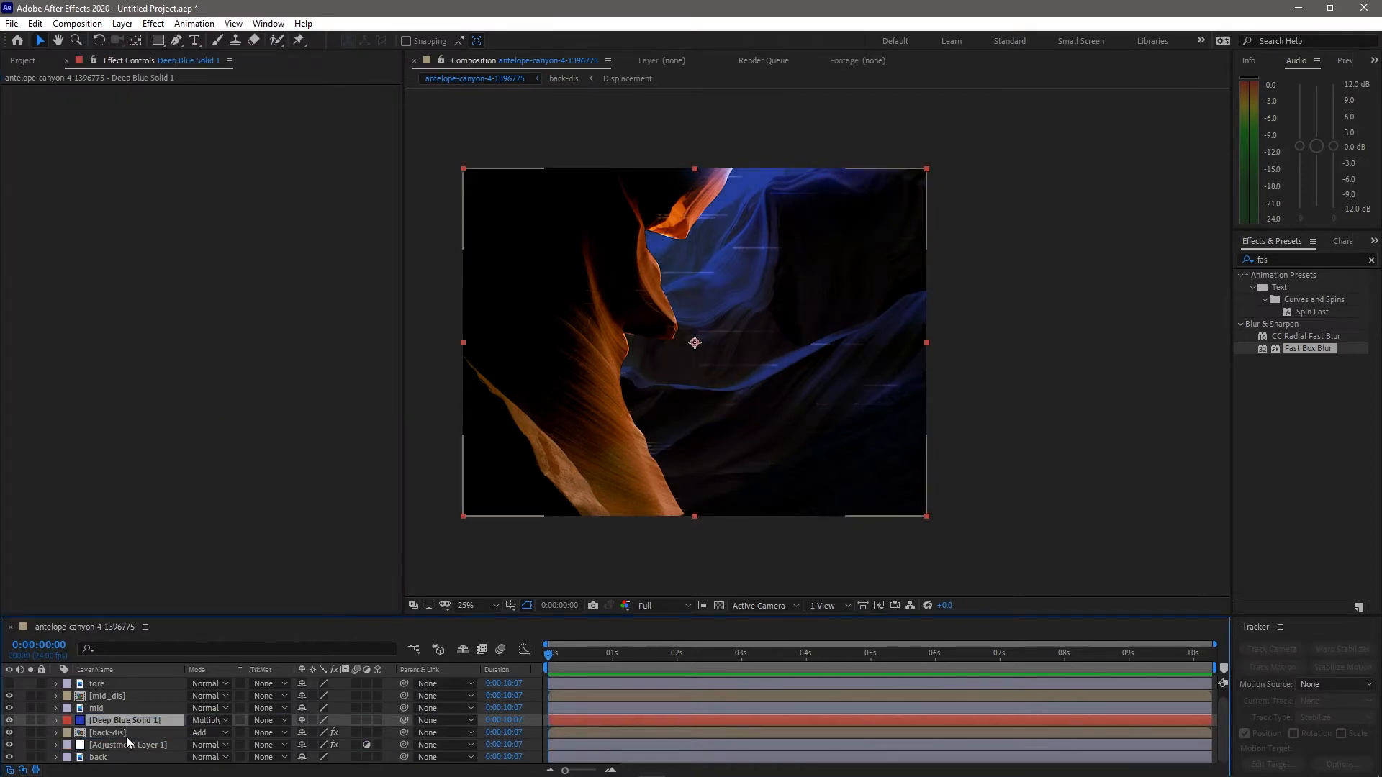
{"action": "left_click", "coordinate": [87, 733]}
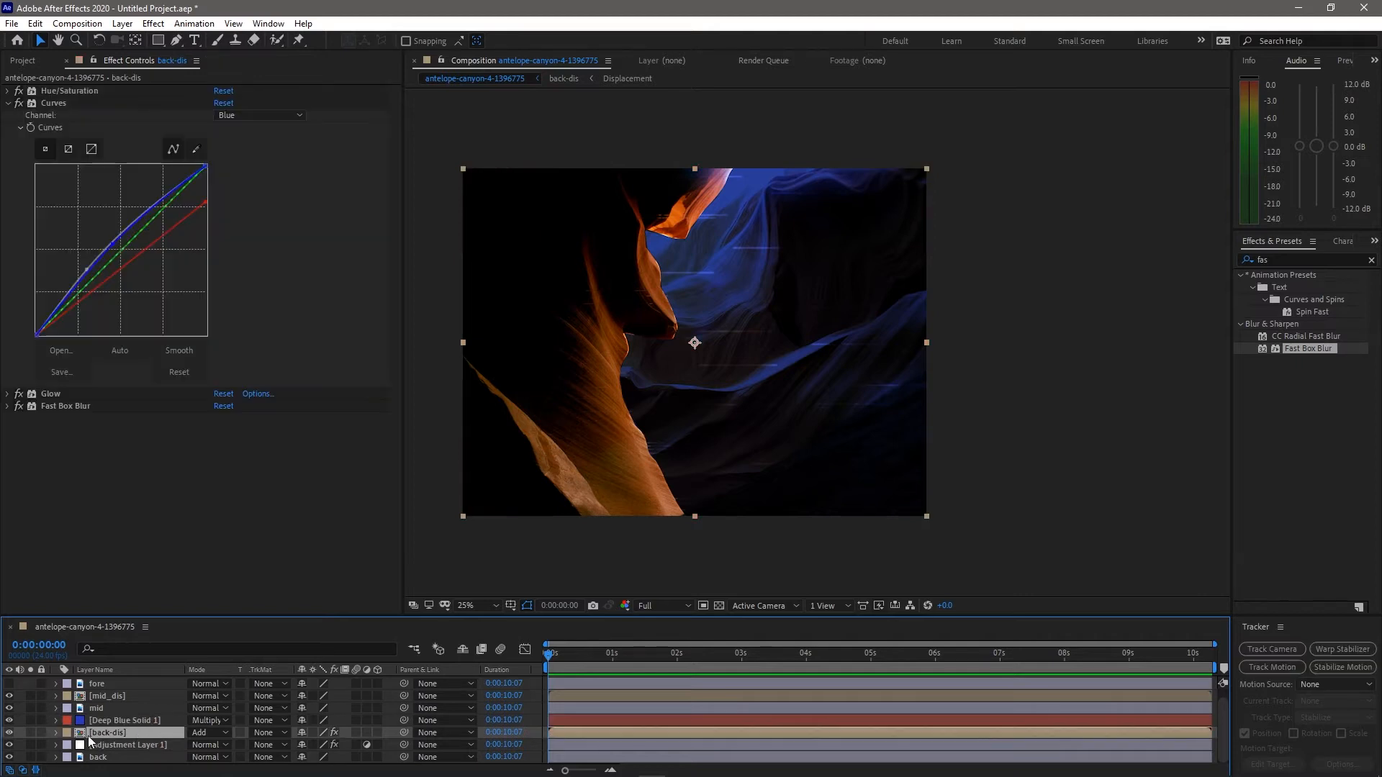
{"action": "double_click", "coordinate": [81, 734]}
{"action": "left_click", "coordinate": [114, 683]}
{"action": "left_click", "coordinate": [10, 683]}
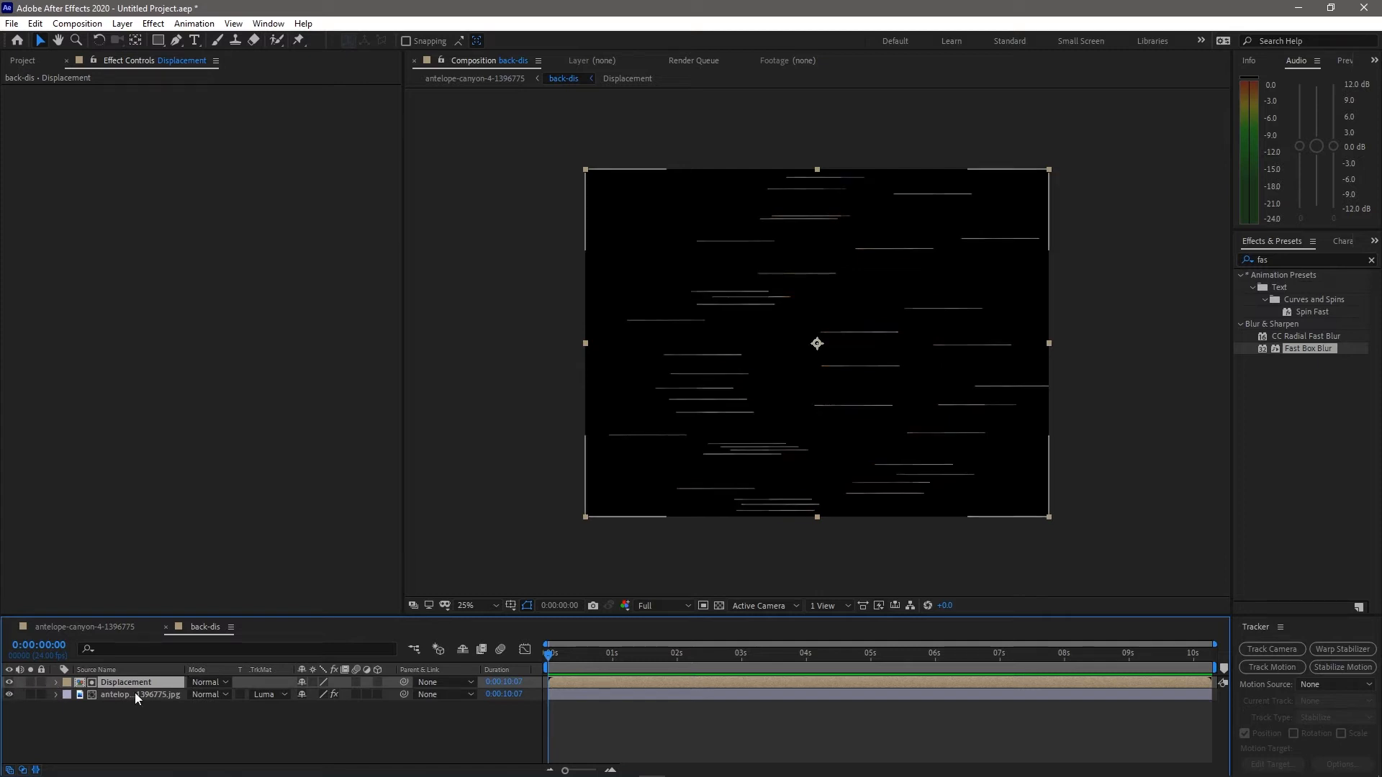
Open the Displacement composition, examine the masks on Dark Orange Solid 1, and return to the main canyon composition
{"action": "double_click", "coordinate": [106, 681]}
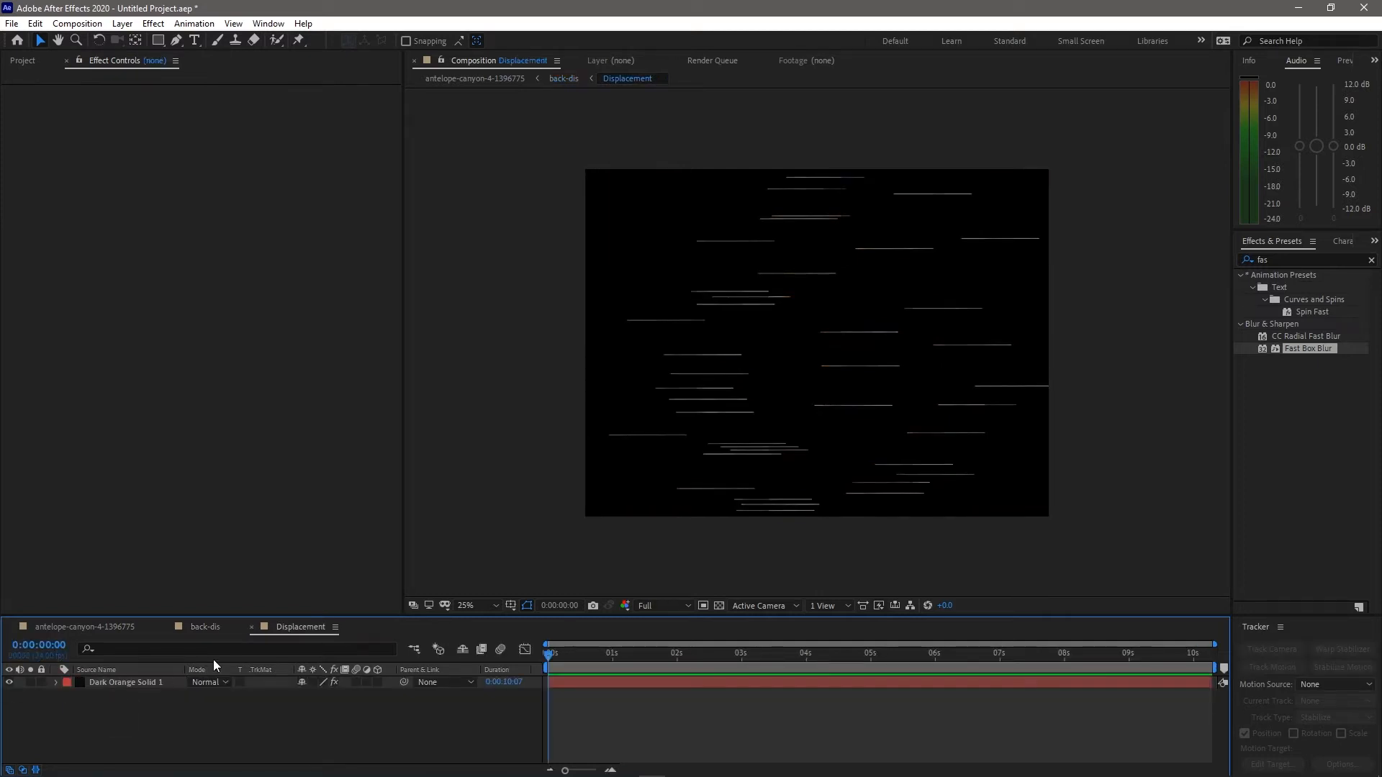
{"action": "left_click", "coordinate": [615, 679]}
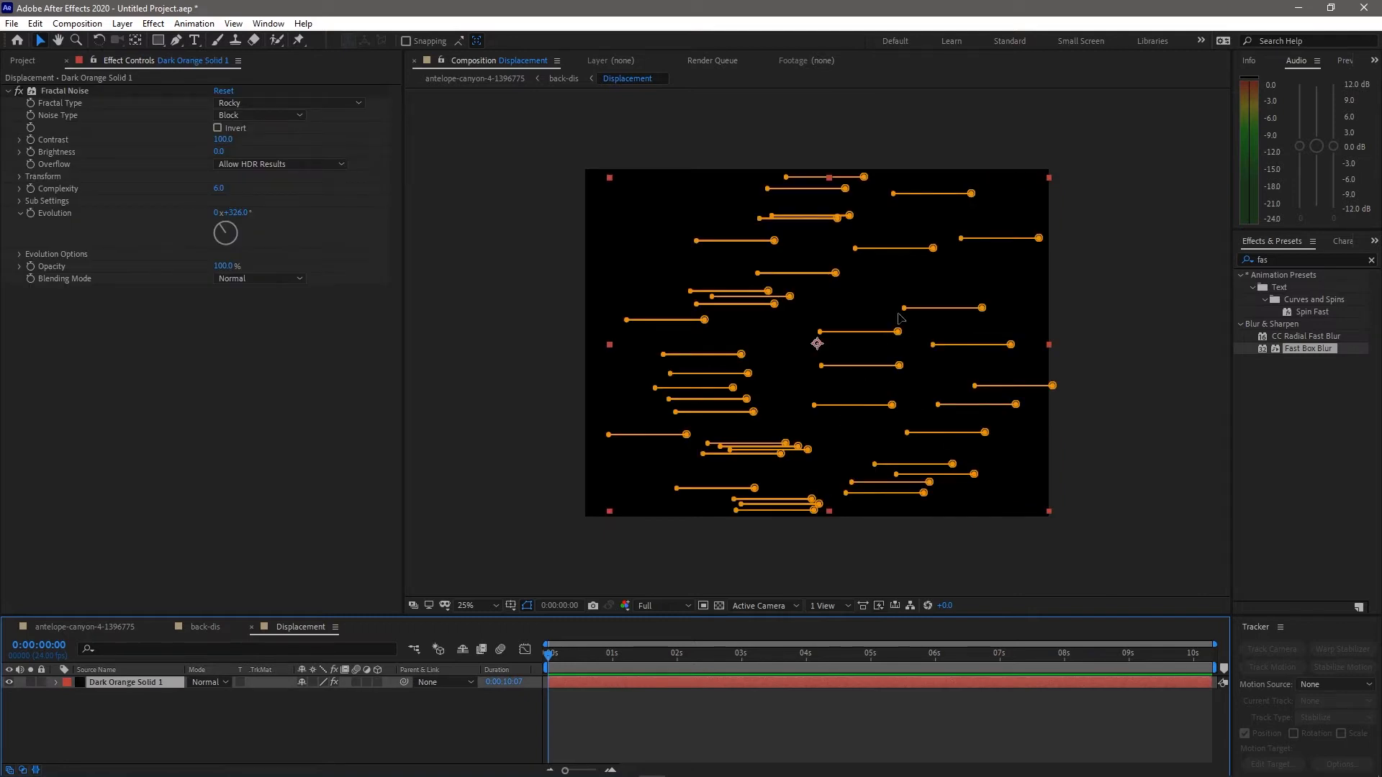
{"action": "left_click", "coordinate": [43, 630]}
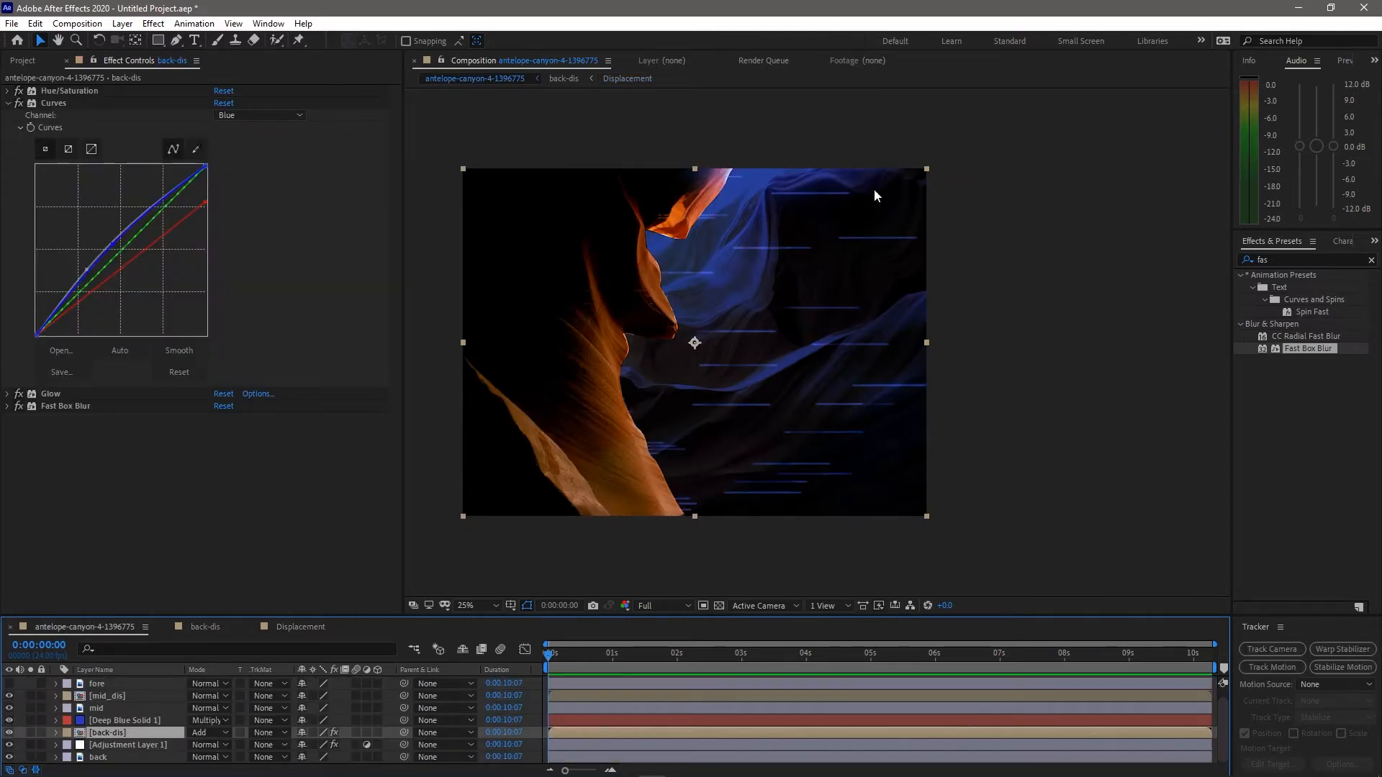
Pre-compose Deep Blue Solid 1, back-dis, Adjustment Layer 1 and the back layer into a new composition named back
{"action": "left_click", "coordinate": [110, 718]}
{"action": "left_click", "coordinate": [124, 763], "text": "shift"}
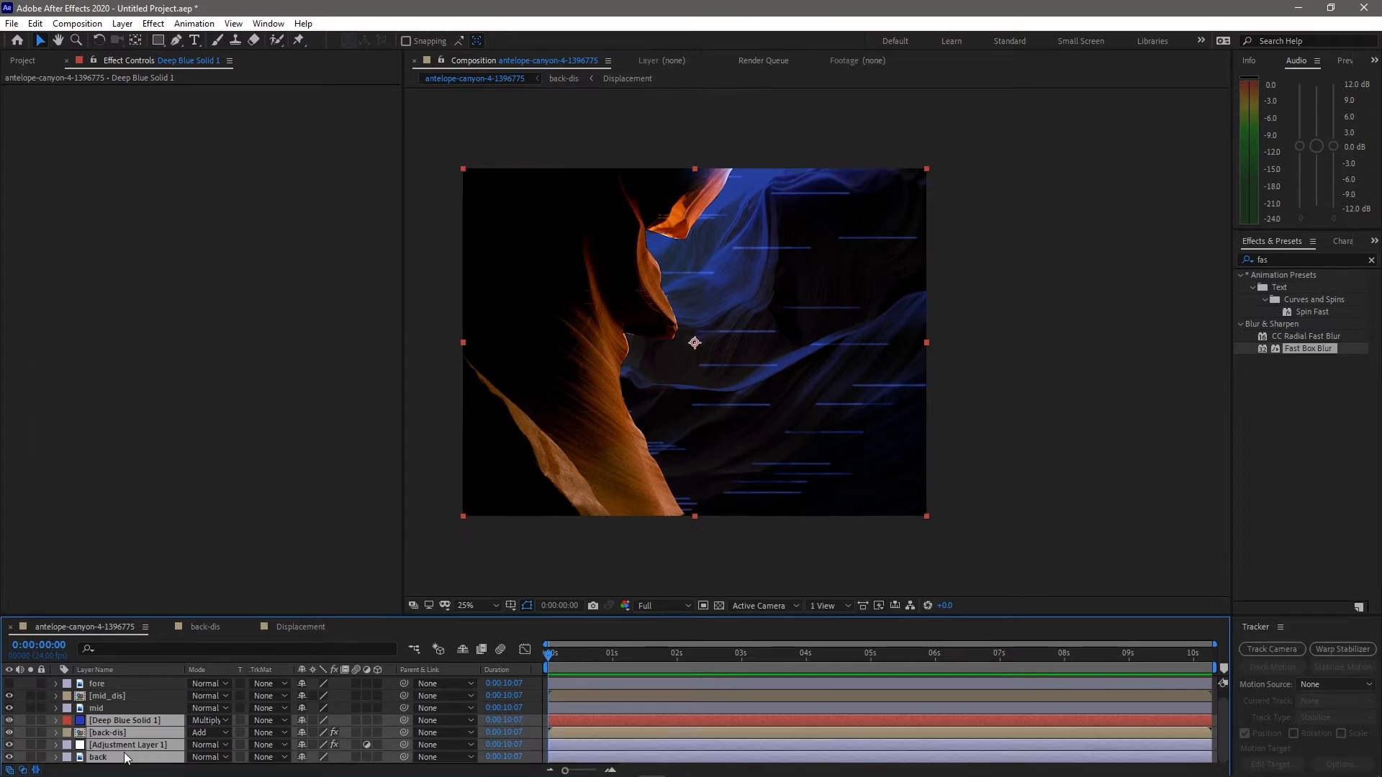
{"action": "key", "text": "ctrl+shift+c"}
{"action": "type", "text": "back"}
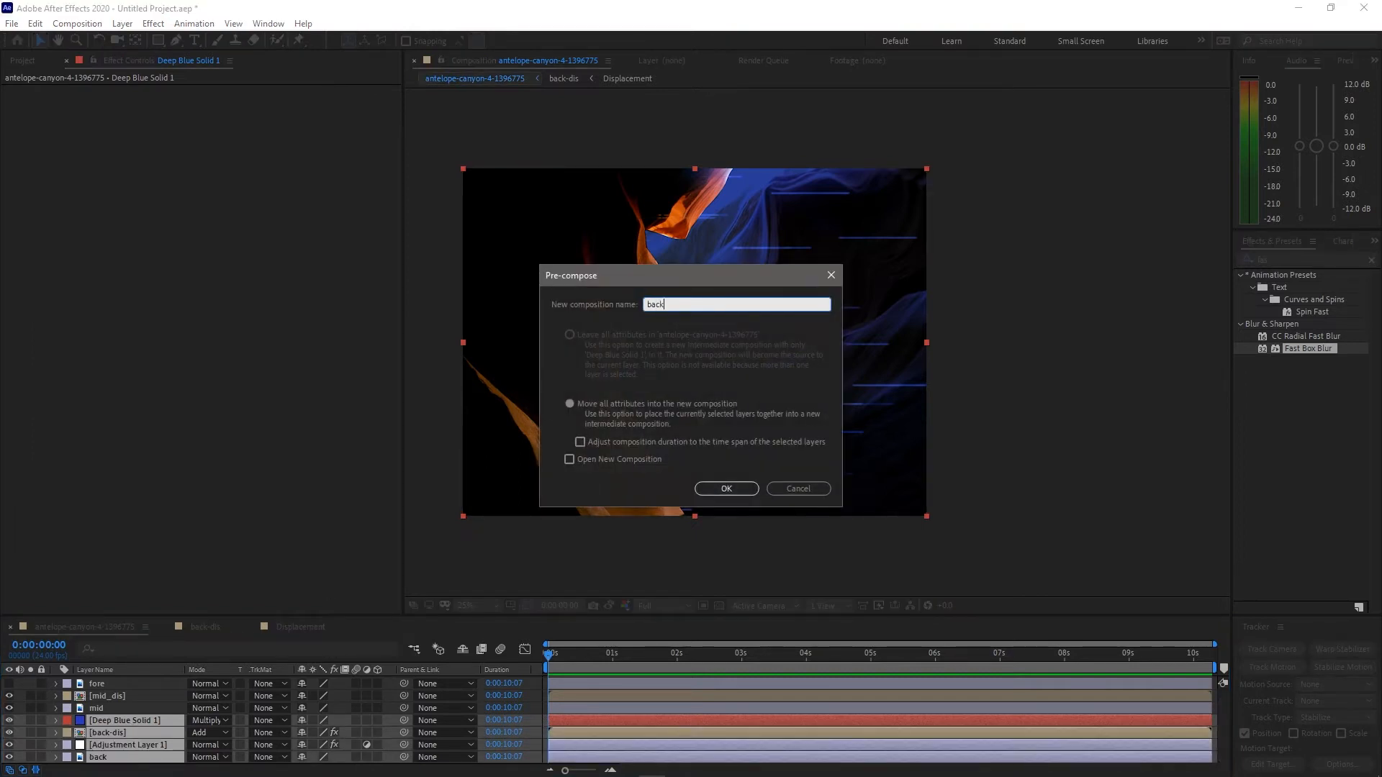
{"action": "key", "text": "Return"}
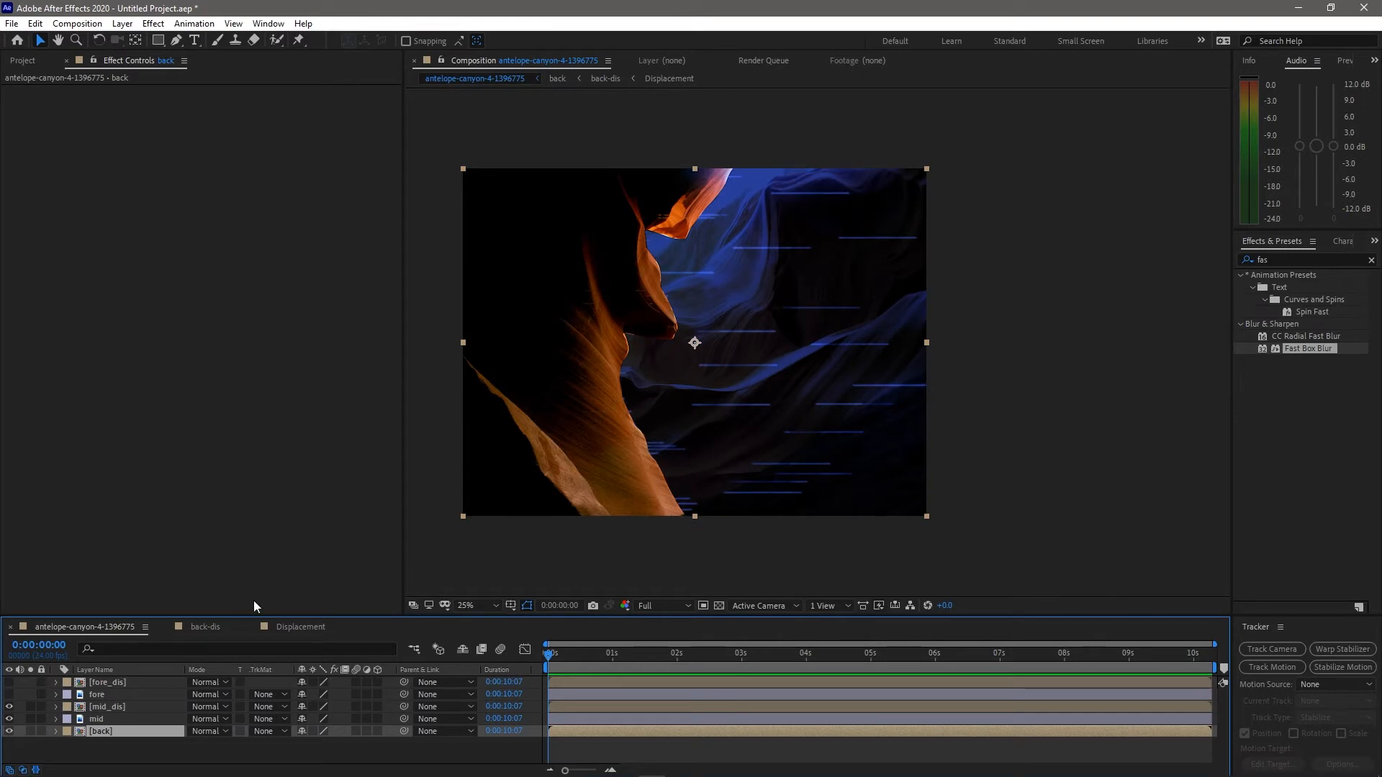
{"action": "left_click_drag", "start_coordinate": [558, 653], "coordinate": [533, 676]}
{"action": "left_click", "coordinate": [106, 719]}
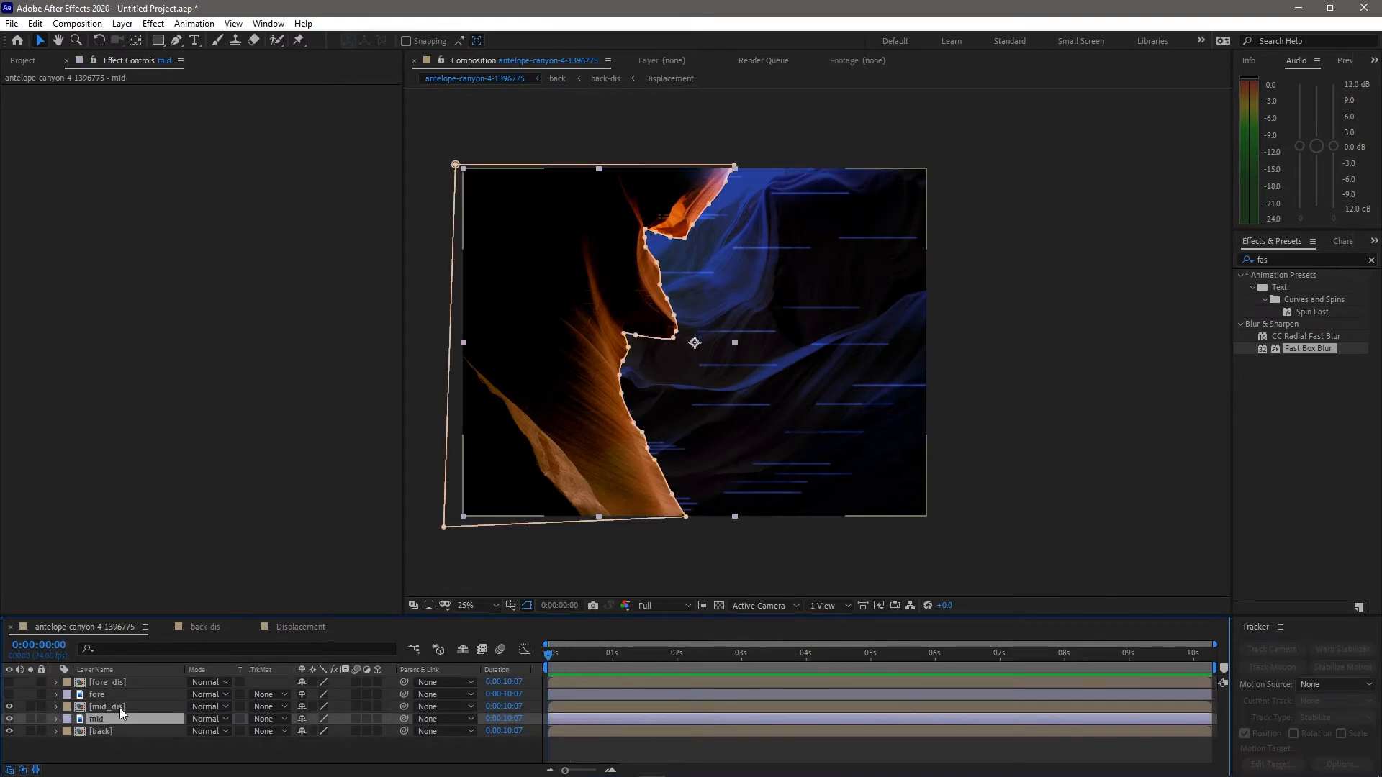
{"action": "left_click", "coordinate": [120, 708], "text": "shift"}
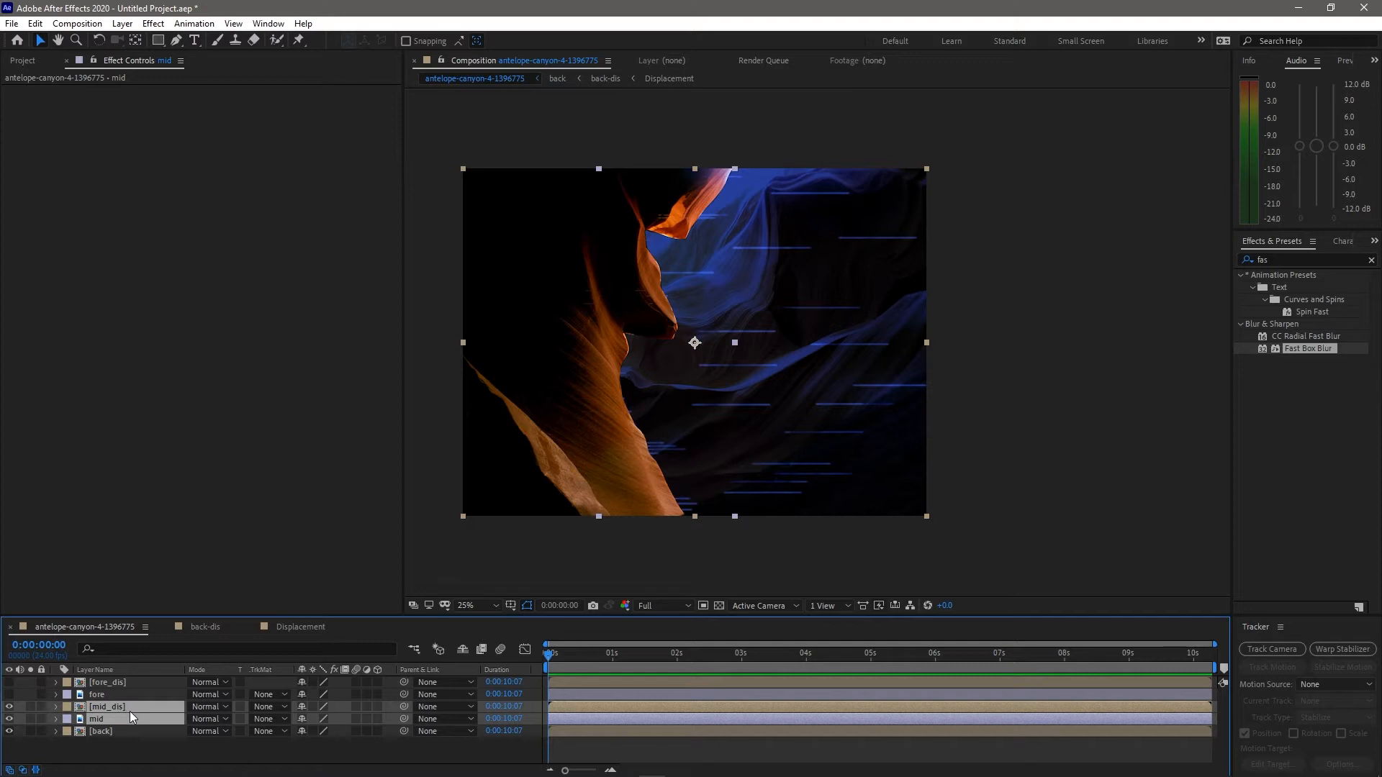
{"action": "key", "text": "ctrl+shift+c"}
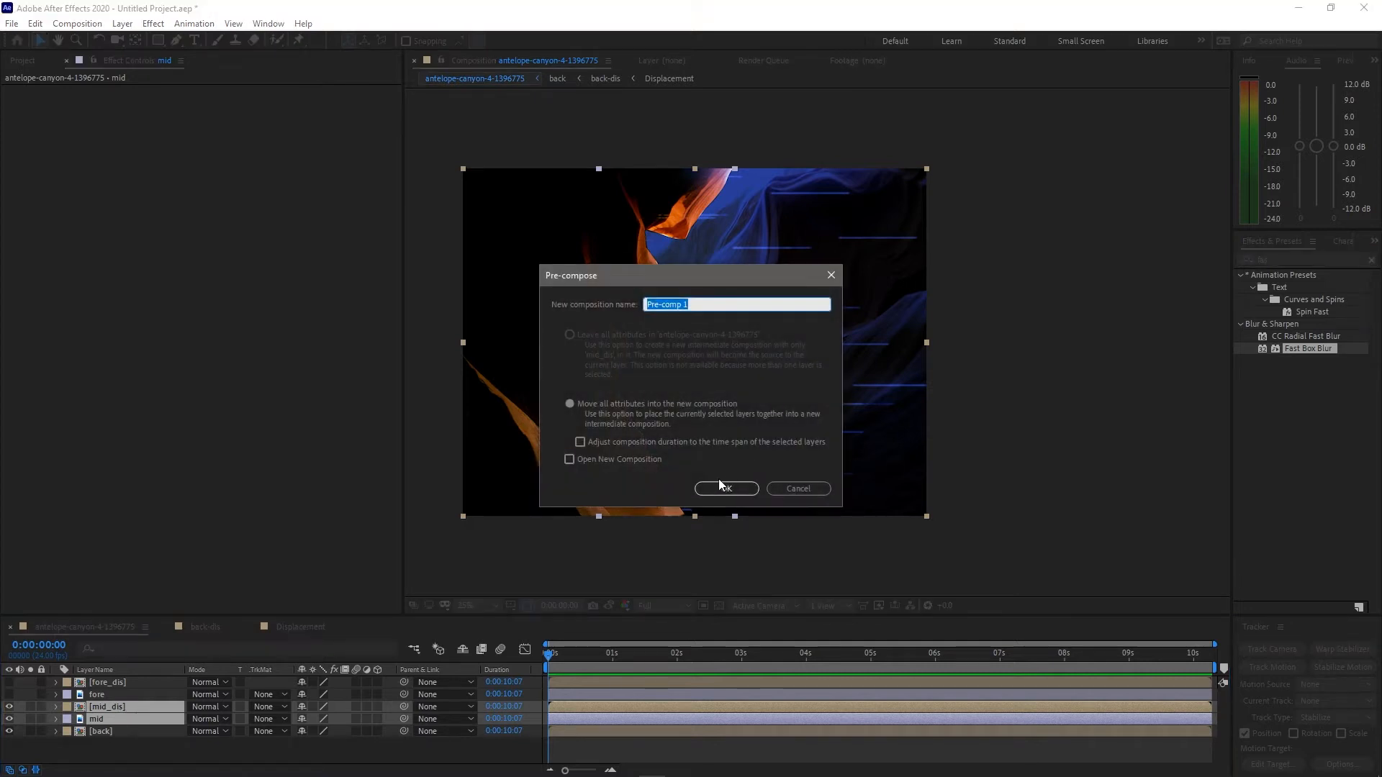
{"action": "left_click", "coordinate": [792, 488]}
Apply the Glow effect to the mid_dis layer and set its Glow Threshold to 36.5%
{"action": "left_click", "coordinate": [124, 707]}
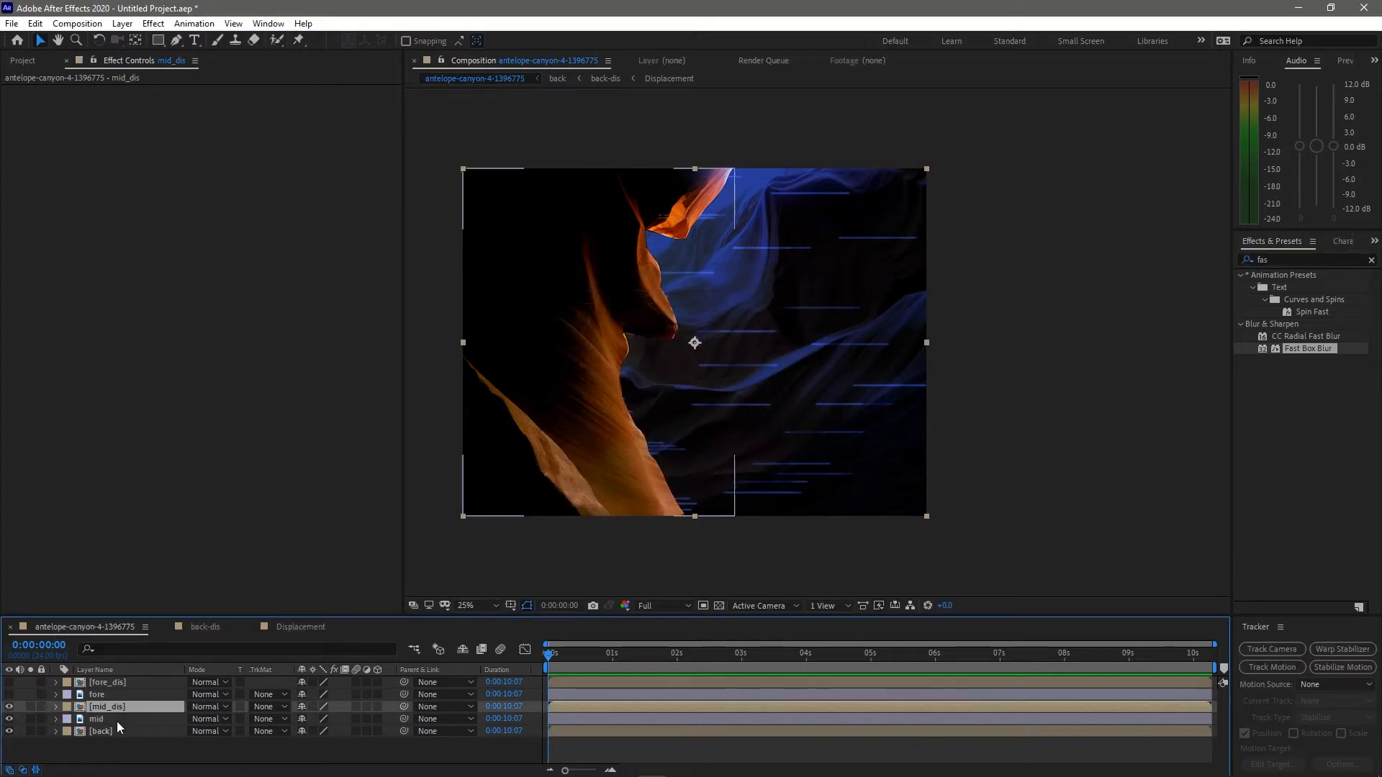
{"action": "double_click", "coordinate": [1281, 260]}
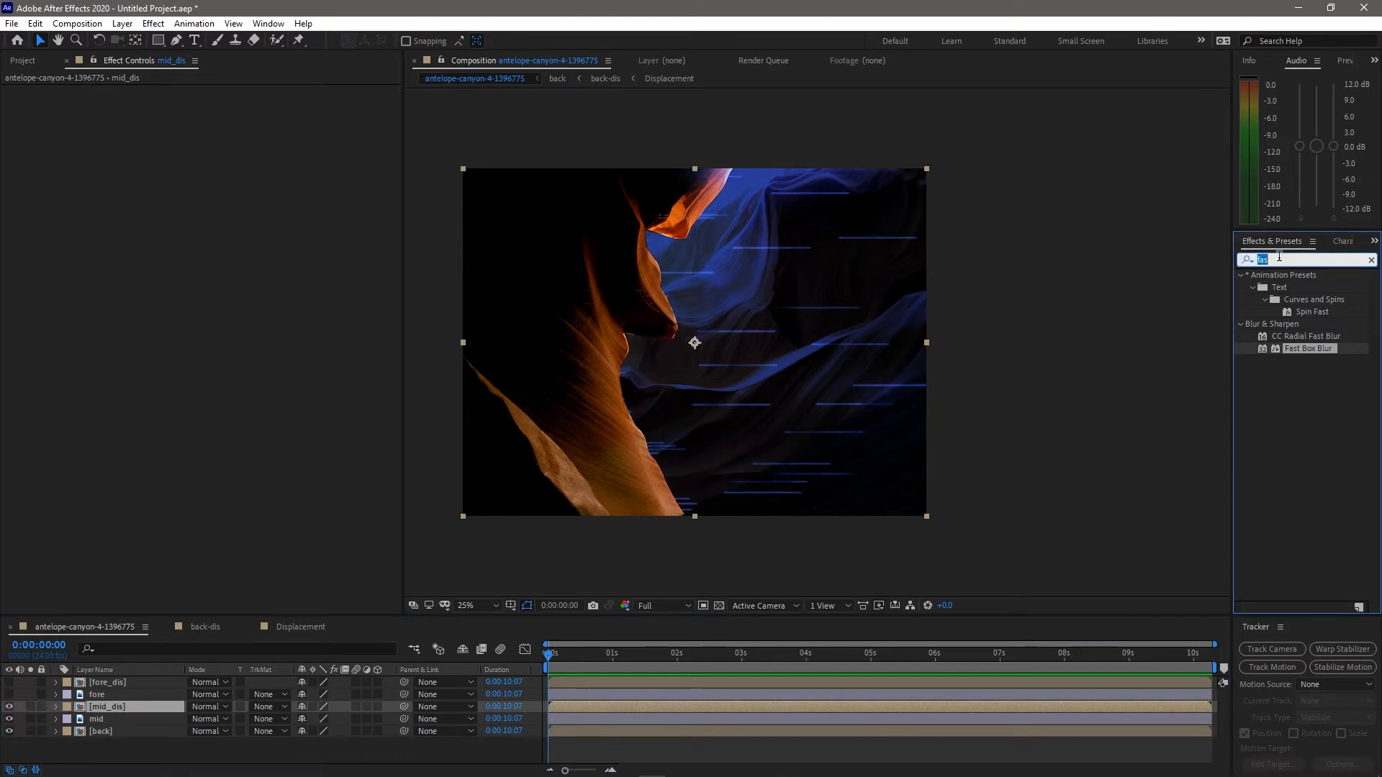
{"action": "type", "text": "gl"}
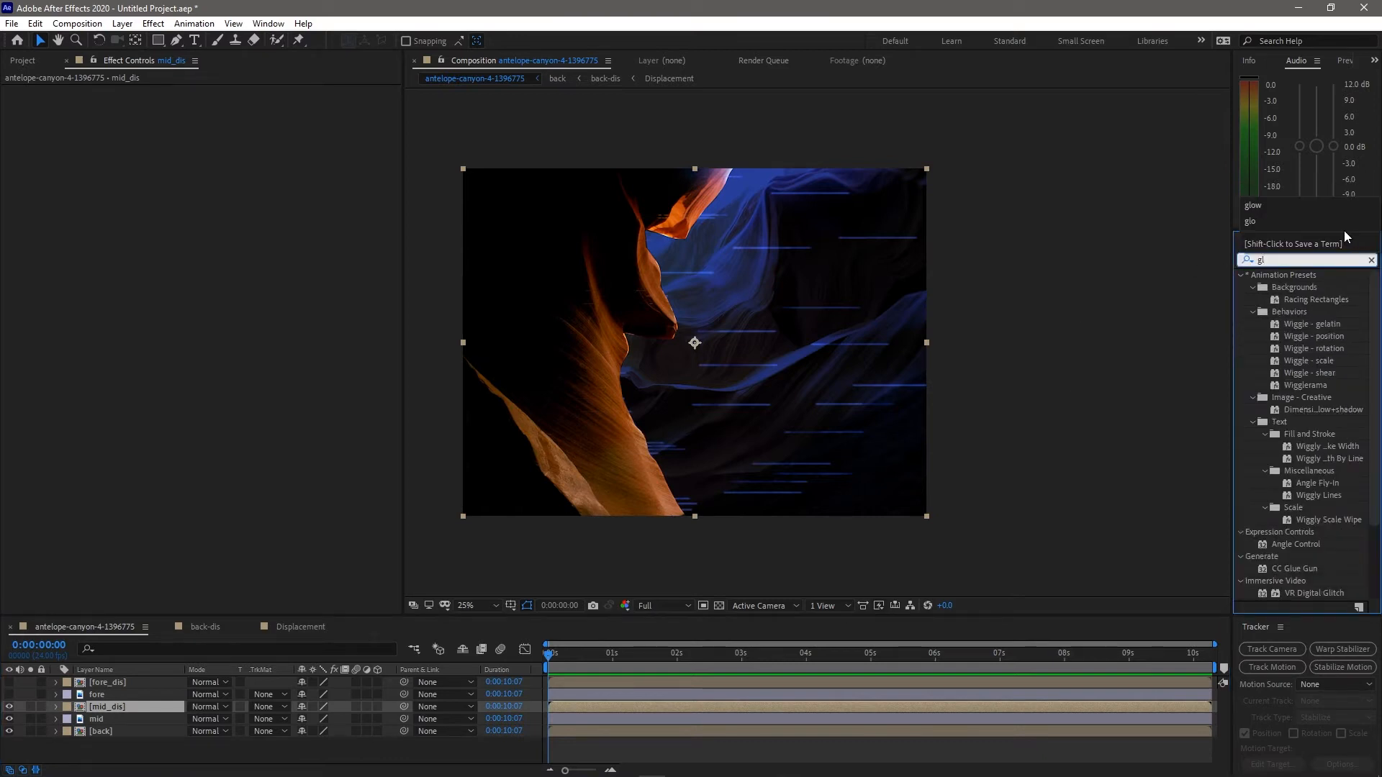
{"action": "type", "text": "ow"}
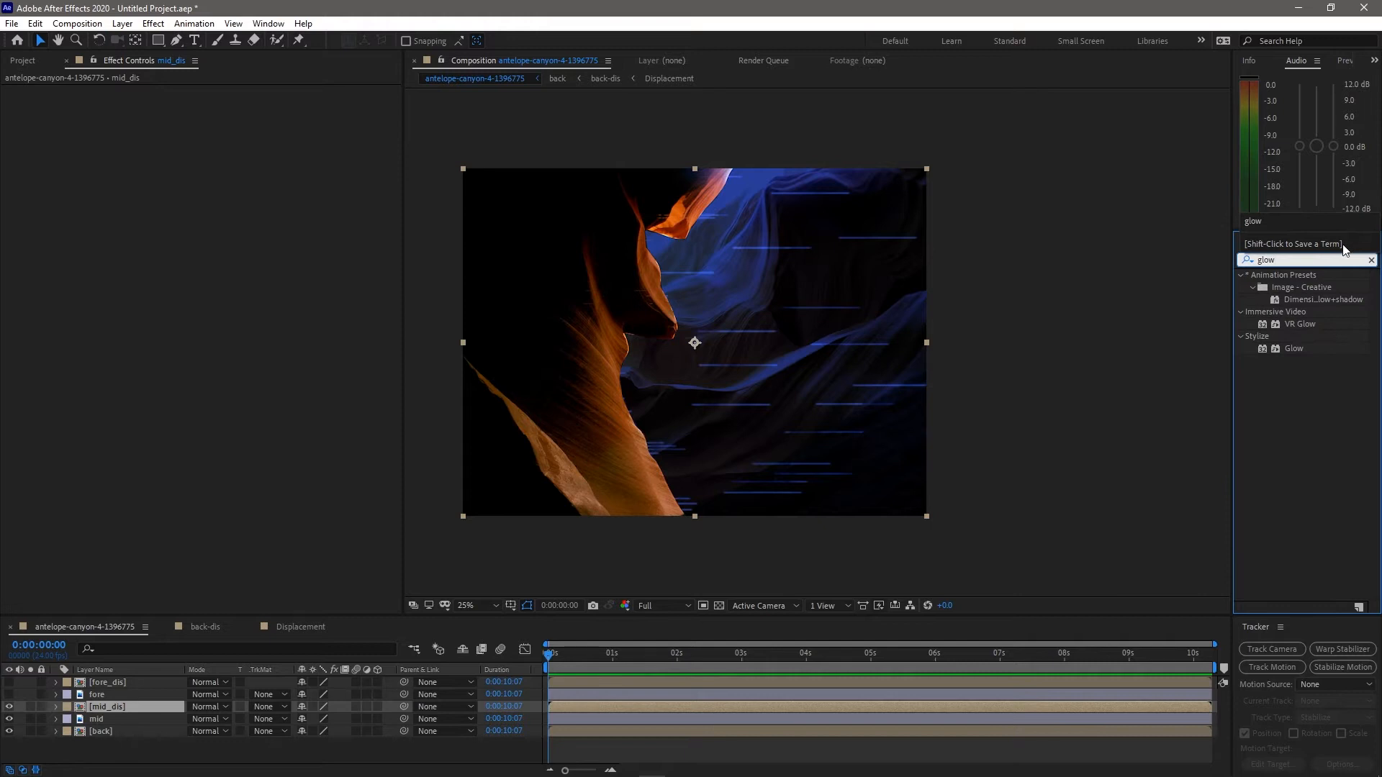
{"action": "double_click", "coordinate": [1259, 349]}
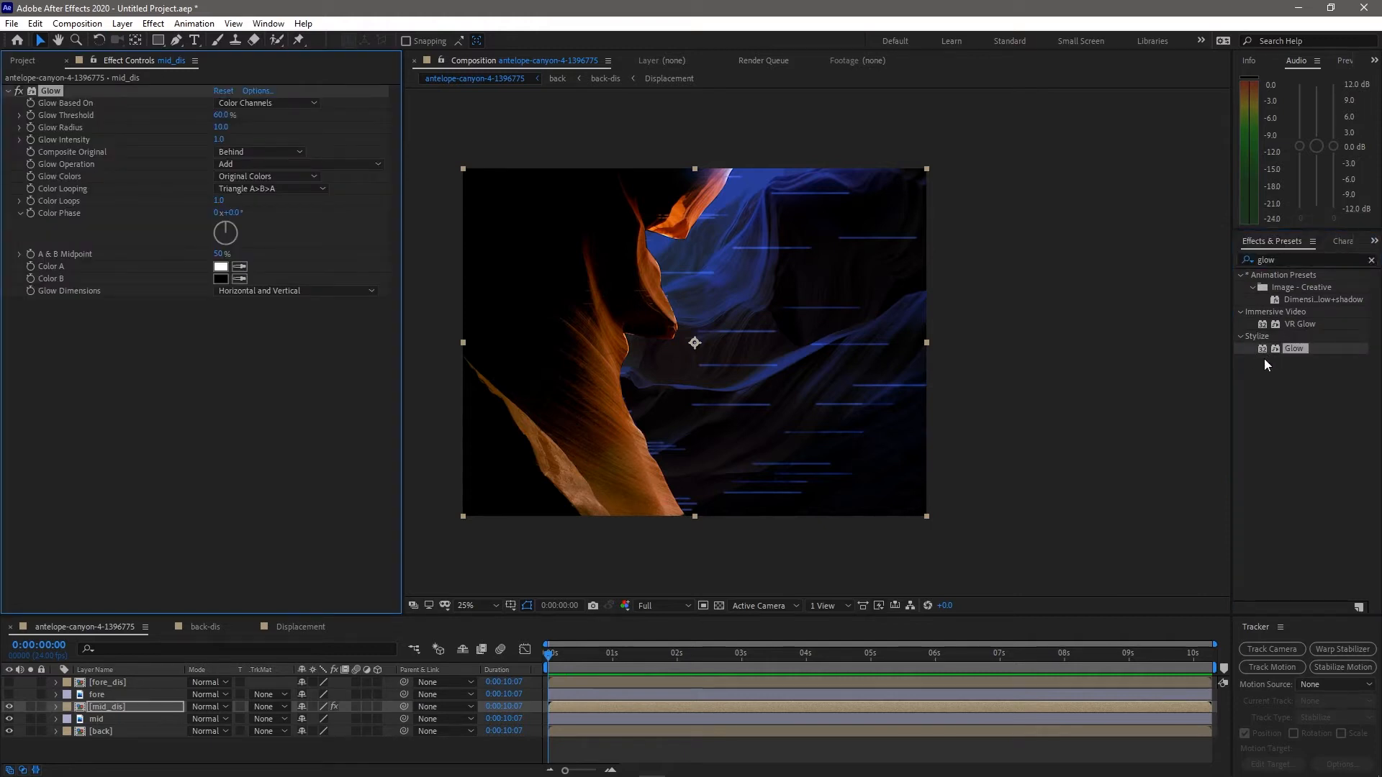
{"action": "left_click_drag", "start_coordinate": [219, 116], "coordinate": [190, 122]}
Try the Add blending mode on mid_dis and restore Normal, and make the fore_dis and fore layers visible
{"action": "left_click", "coordinate": [206, 707]}
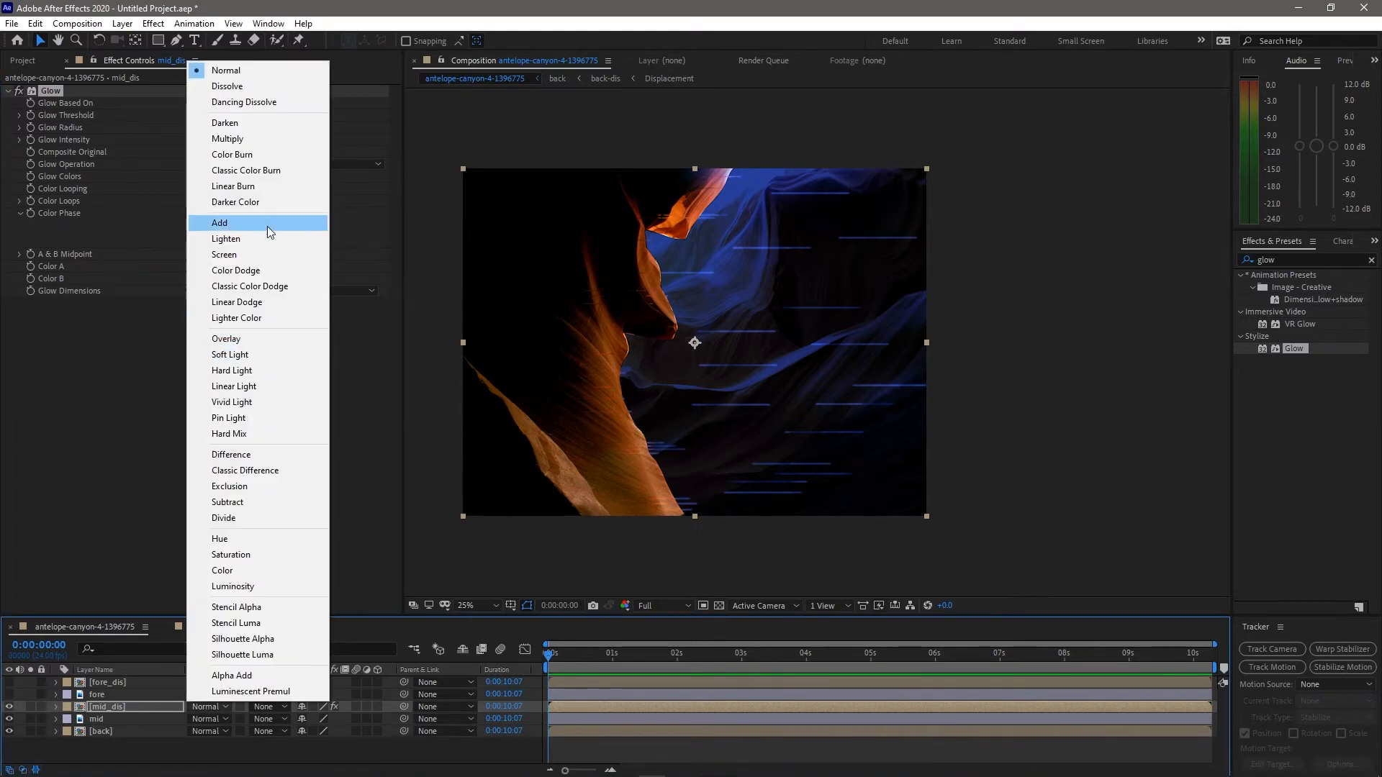
{"action": "left_click", "coordinate": [264, 225]}
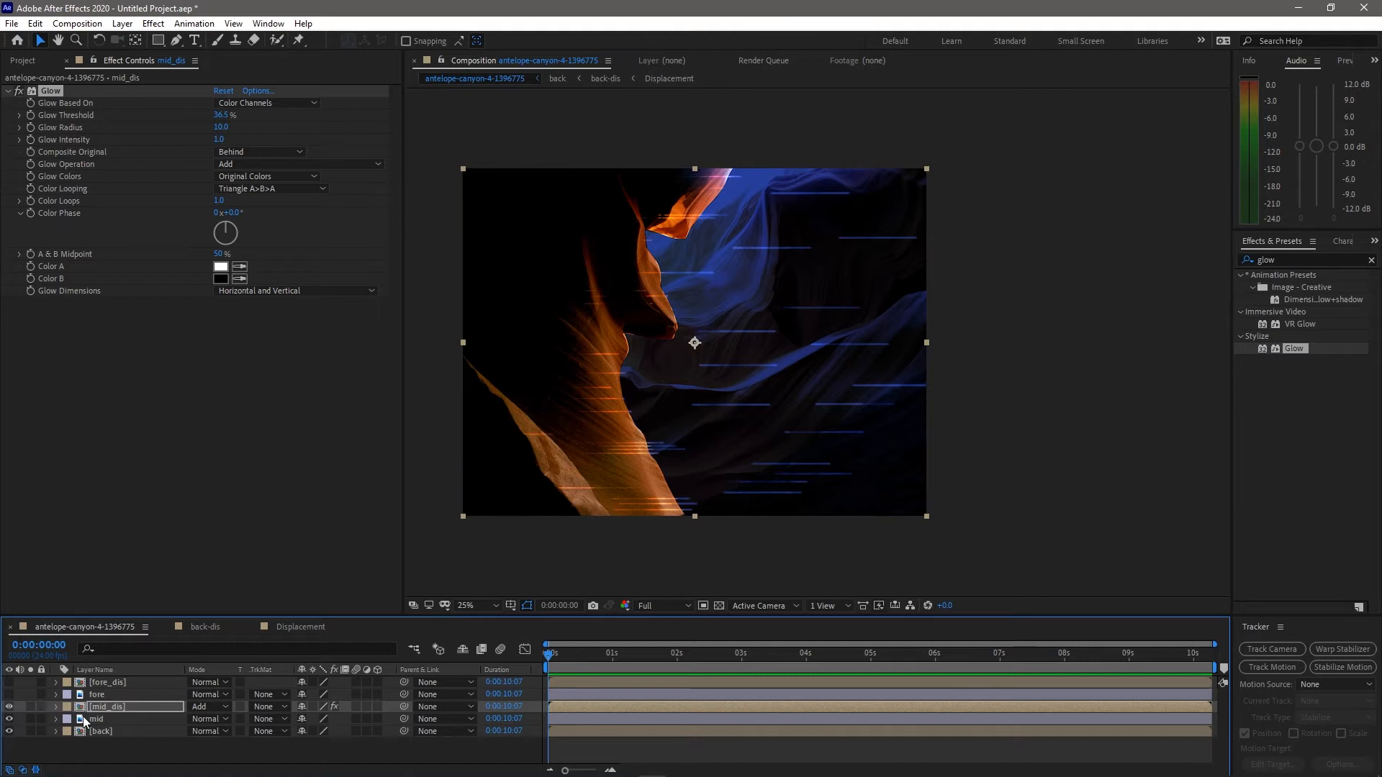
{"action": "left_click_drag", "start_coordinate": [9, 682], "coordinate": [9, 694]}
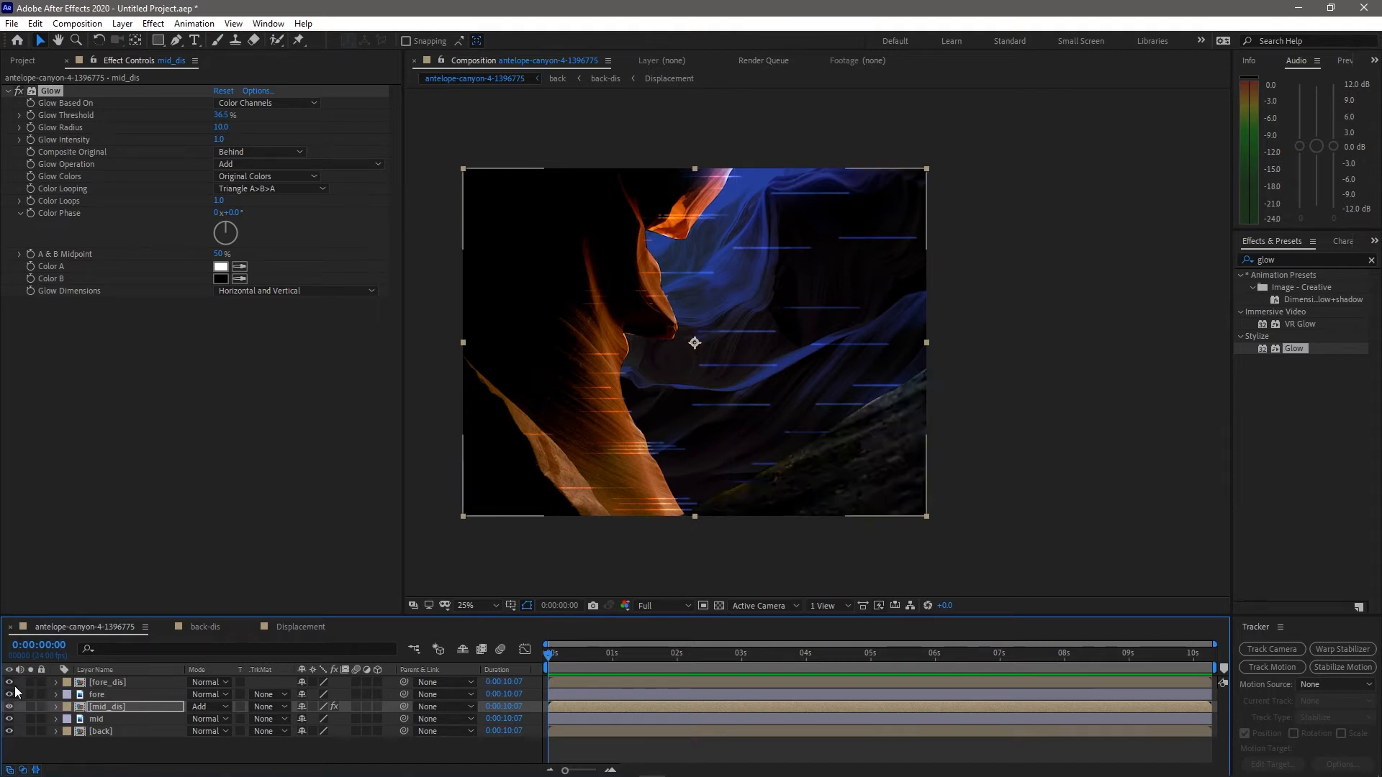
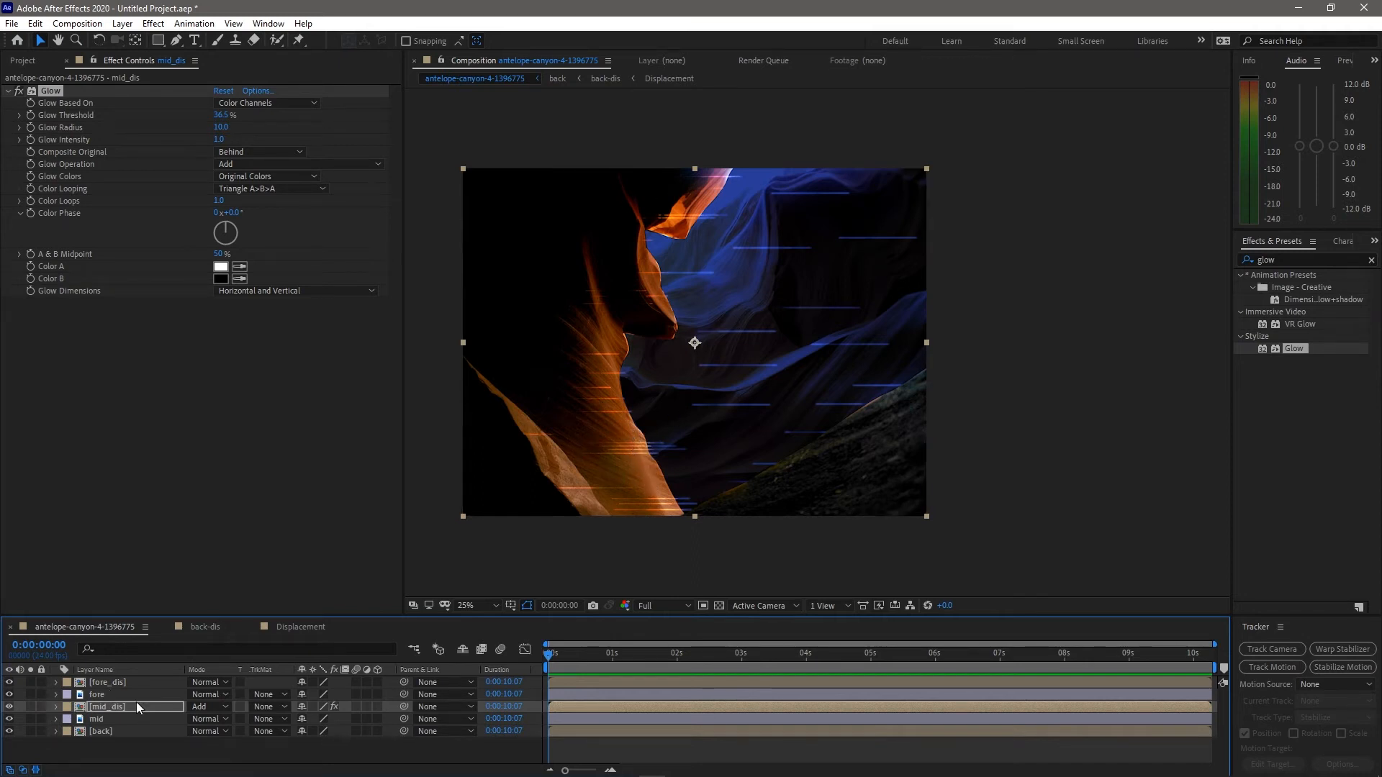
{"action": "left_click", "coordinate": [201, 707]}
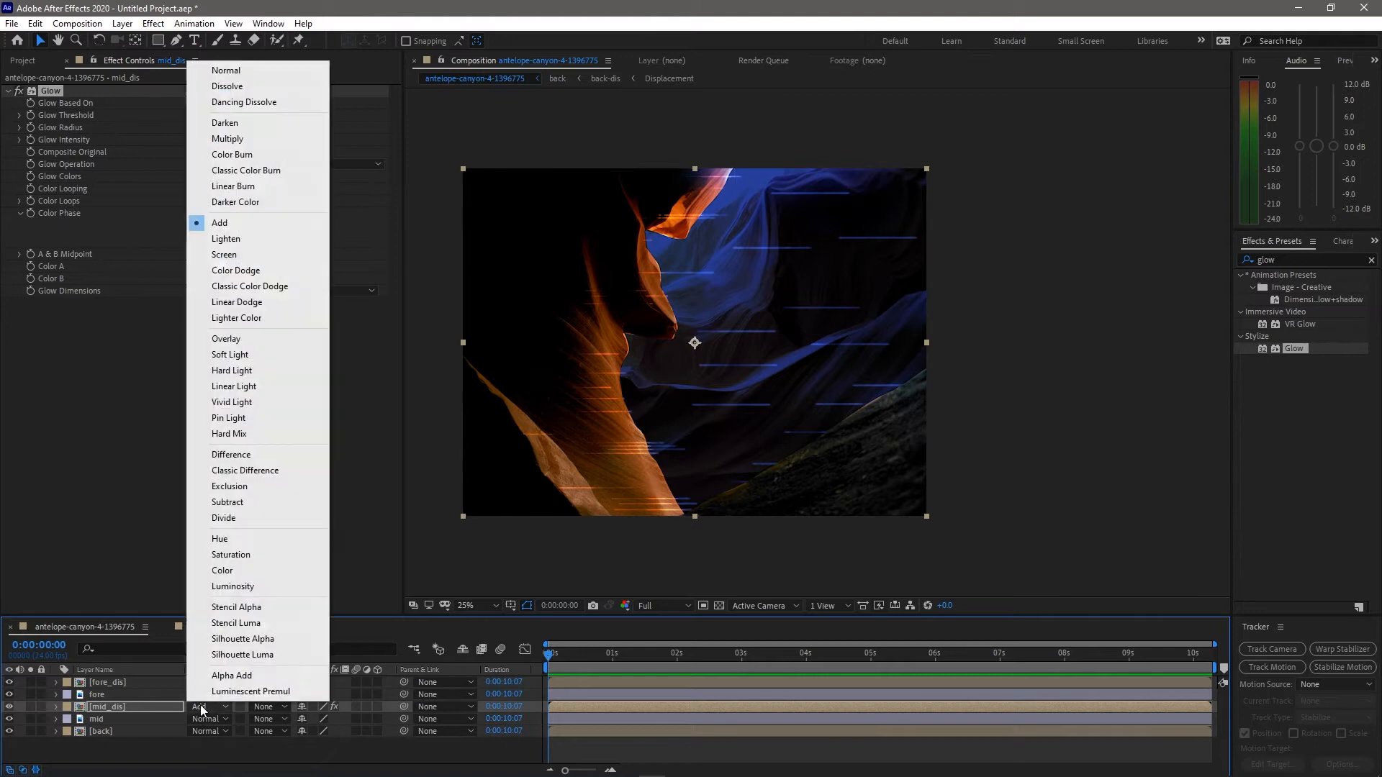
{"action": "left_click", "coordinate": [247, 70]}
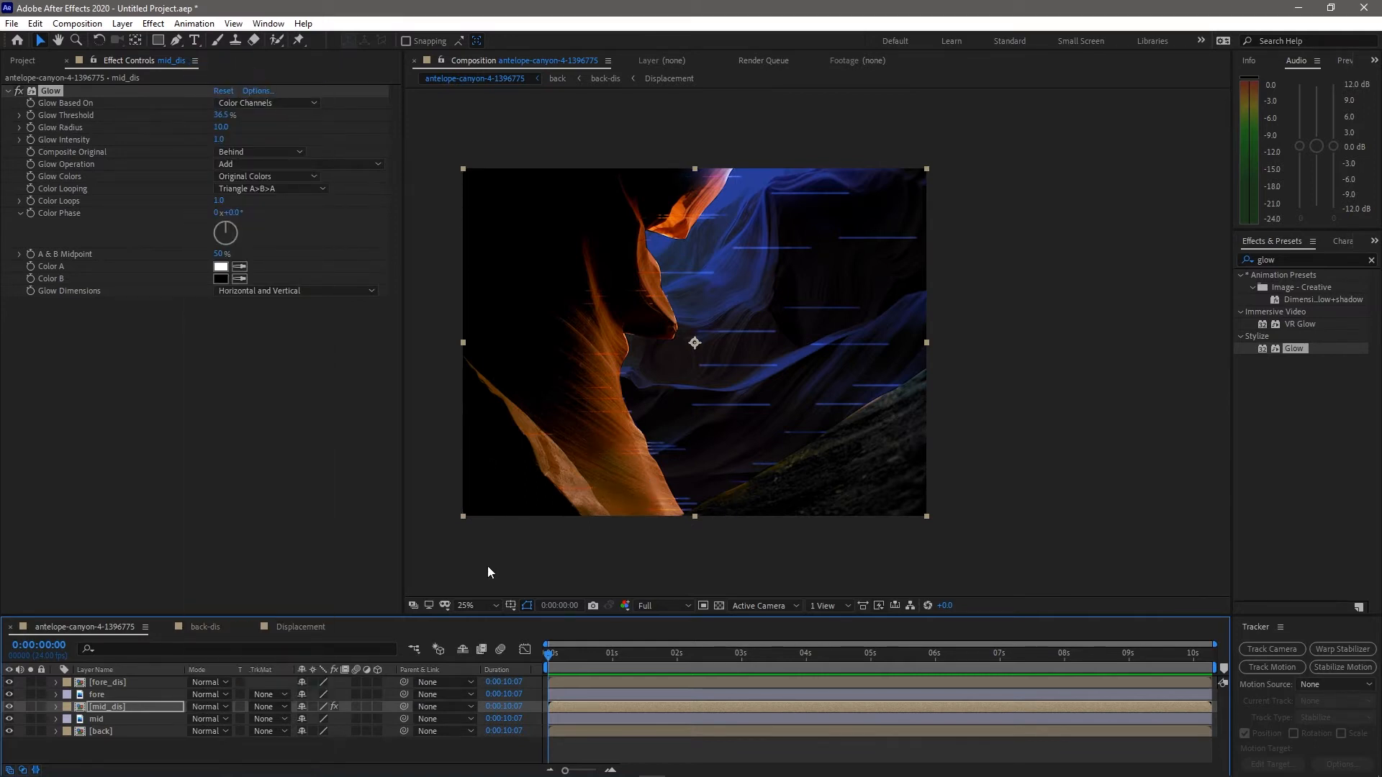
Make the midDisplacement matte visible inside the mid_dis composition and open its nested Displacement composition
{"action": "double_click", "coordinate": [79, 707]}
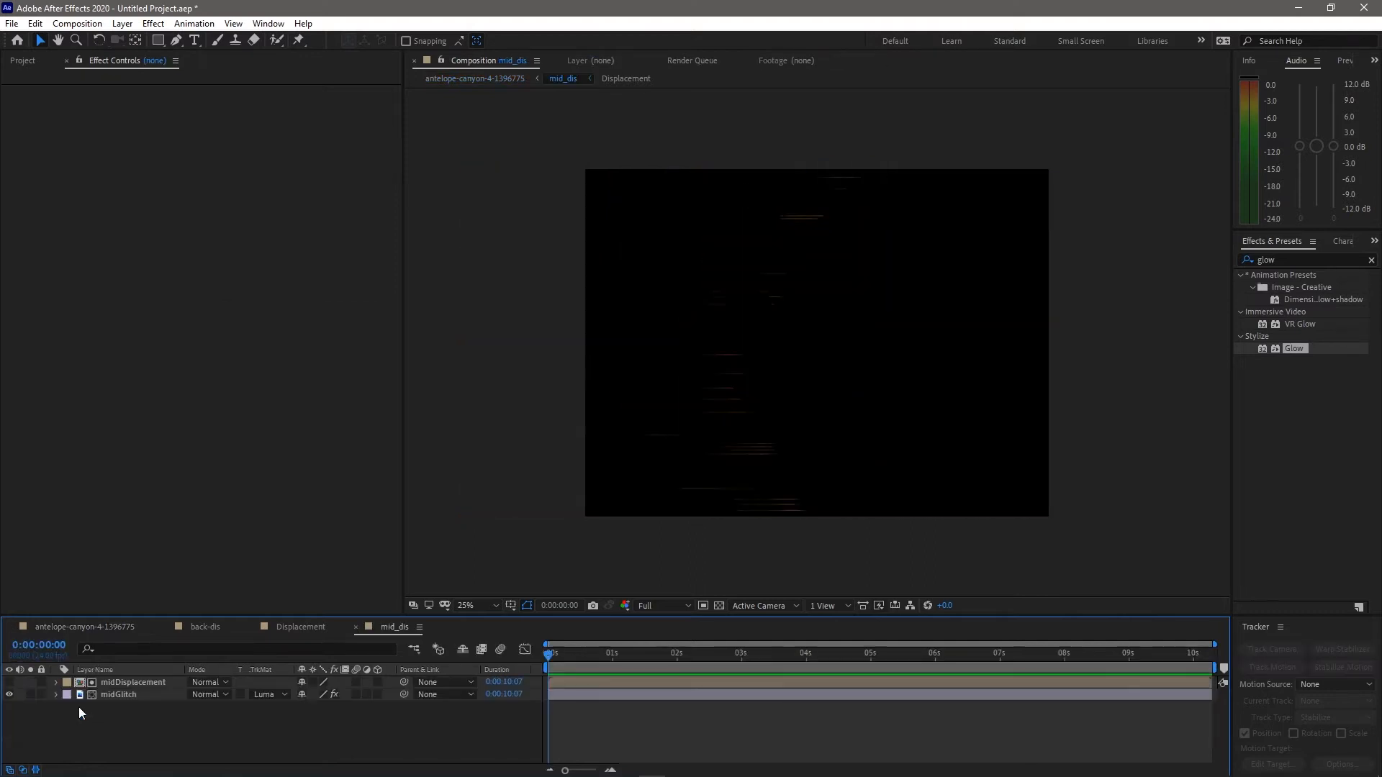
{"action": "left_click", "coordinate": [9, 683]}
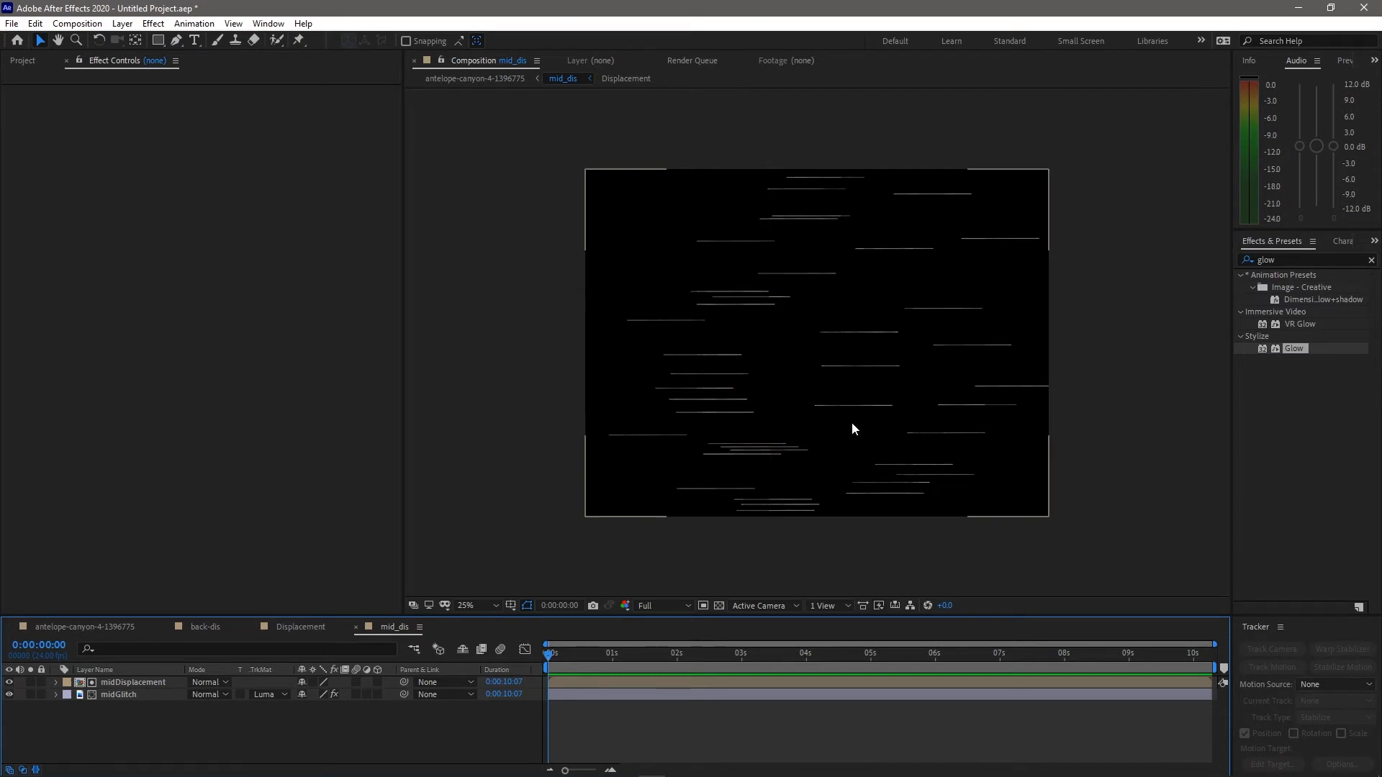
{"action": "left_click", "coordinate": [120, 683]}
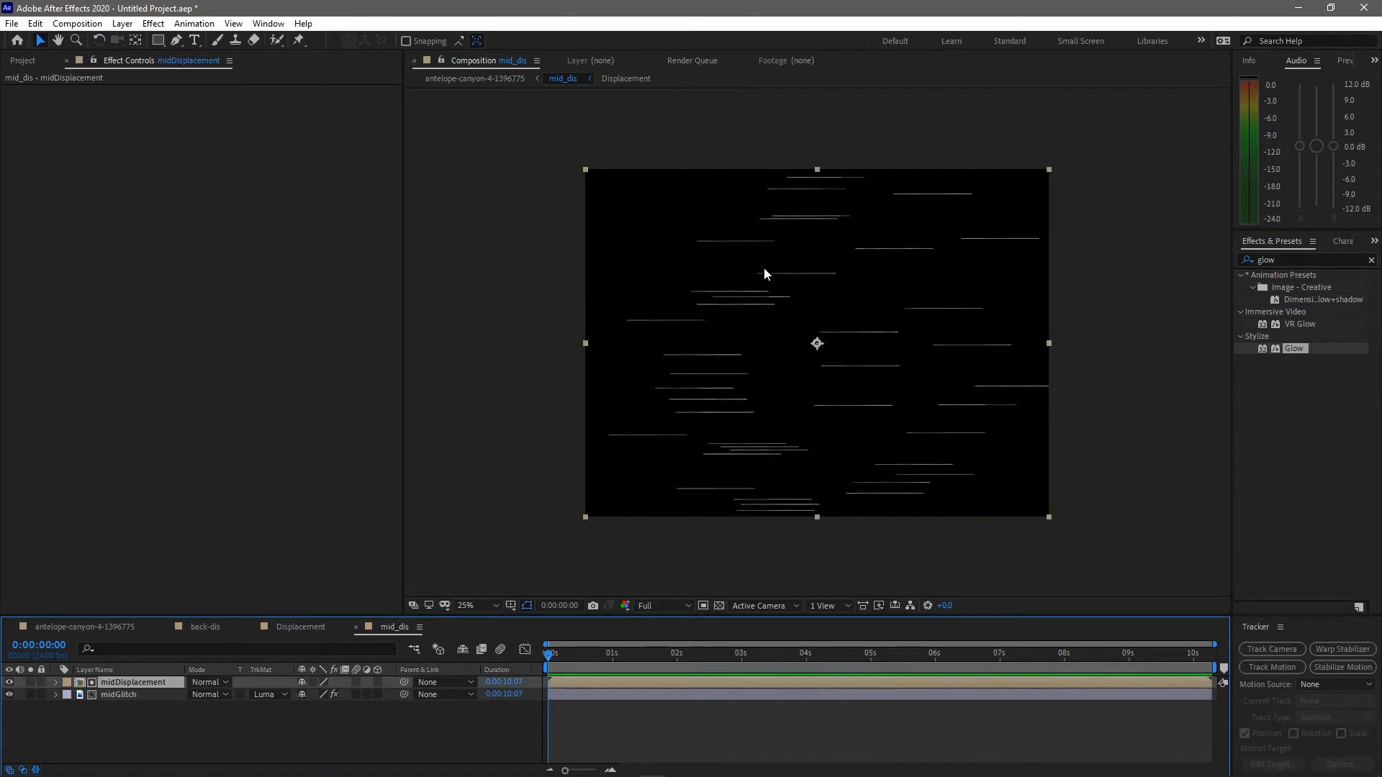
{"action": "double_click", "coordinate": [105, 685]}
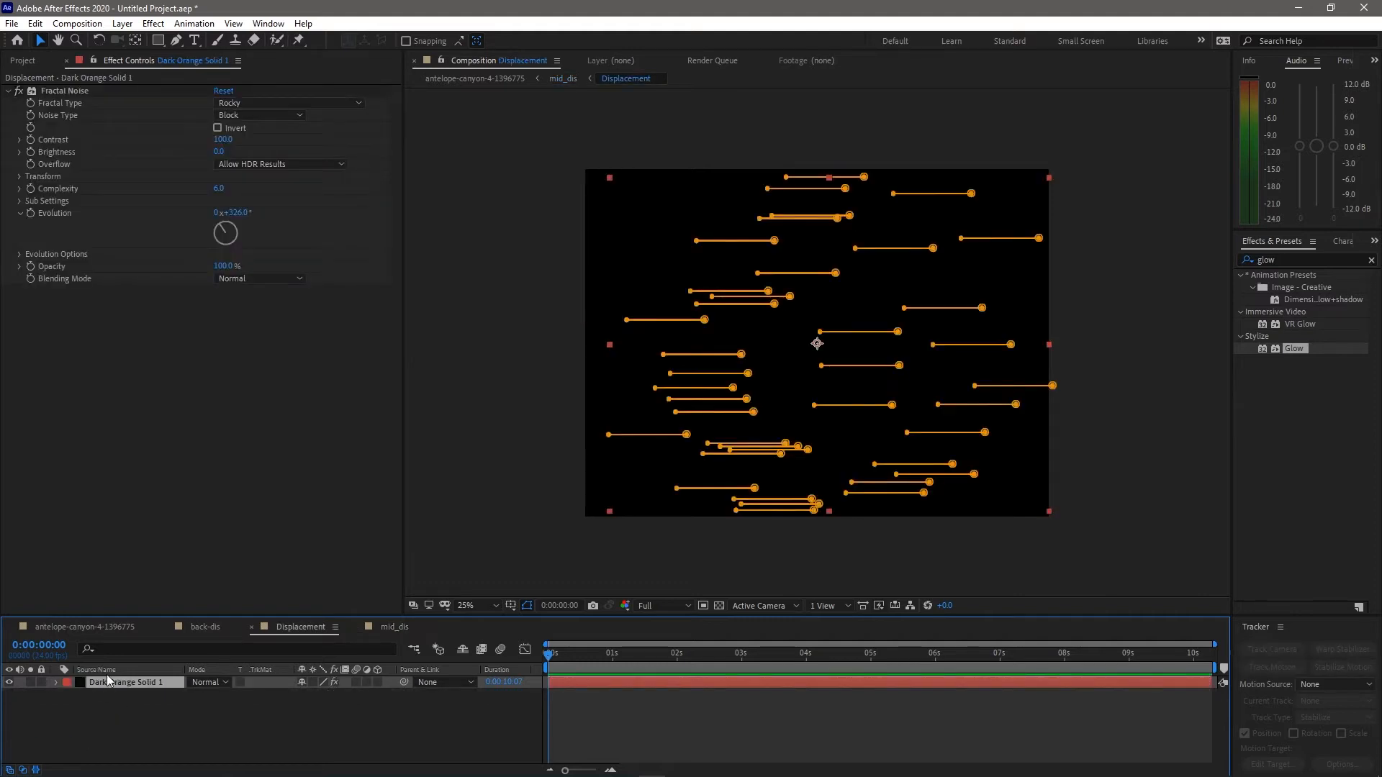
Duplicate the lower cluster of four line masks on Dark Orange Solid 1 and place the copies higher up, left of the canvas centre
{"action": "key", "text": "slash"}
{"action": "left_click_drag", "start_coordinate": [719, 365], "coordinate": [1173, 285]}
{"action": "left_click_drag", "start_coordinate": [1033, 278], "coordinate": [680, 341]}
{"action": "left_click_drag", "start_coordinate": [979, 316], "coordinate": [1039, 302]}
{"action": "key", "text": "ctrl+d"}
{"action": "left_click_drag", "start_coordinate": [1034, 365], "coordinate": [963, 338]}
{"action": "scroll", "coordinate": [845, 447], "scroll_direction": "down", "scroll_amount": 1}
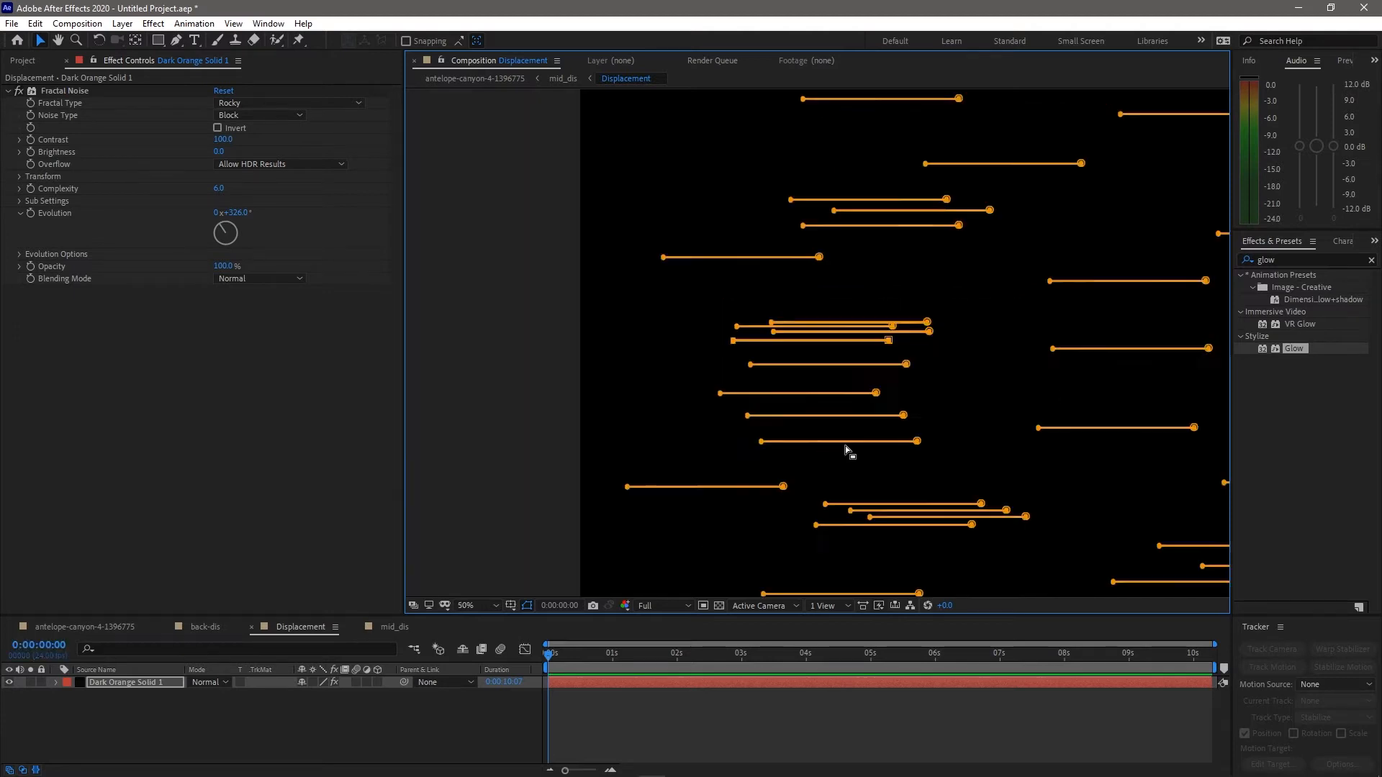
{"action": "scroll", "coordinate": [845, 447], "scroll_direction": "down", "scroll_amount": 2}
{"action": "left_click_drag", "start_coordinate": [863, 419], "coordinate": [774, 409]}
{"action": "key", "text": "space"}
{"action": "scroll", "coordinate": [782, 456], "scroll_direction": "up", "scroll_amount": 2}
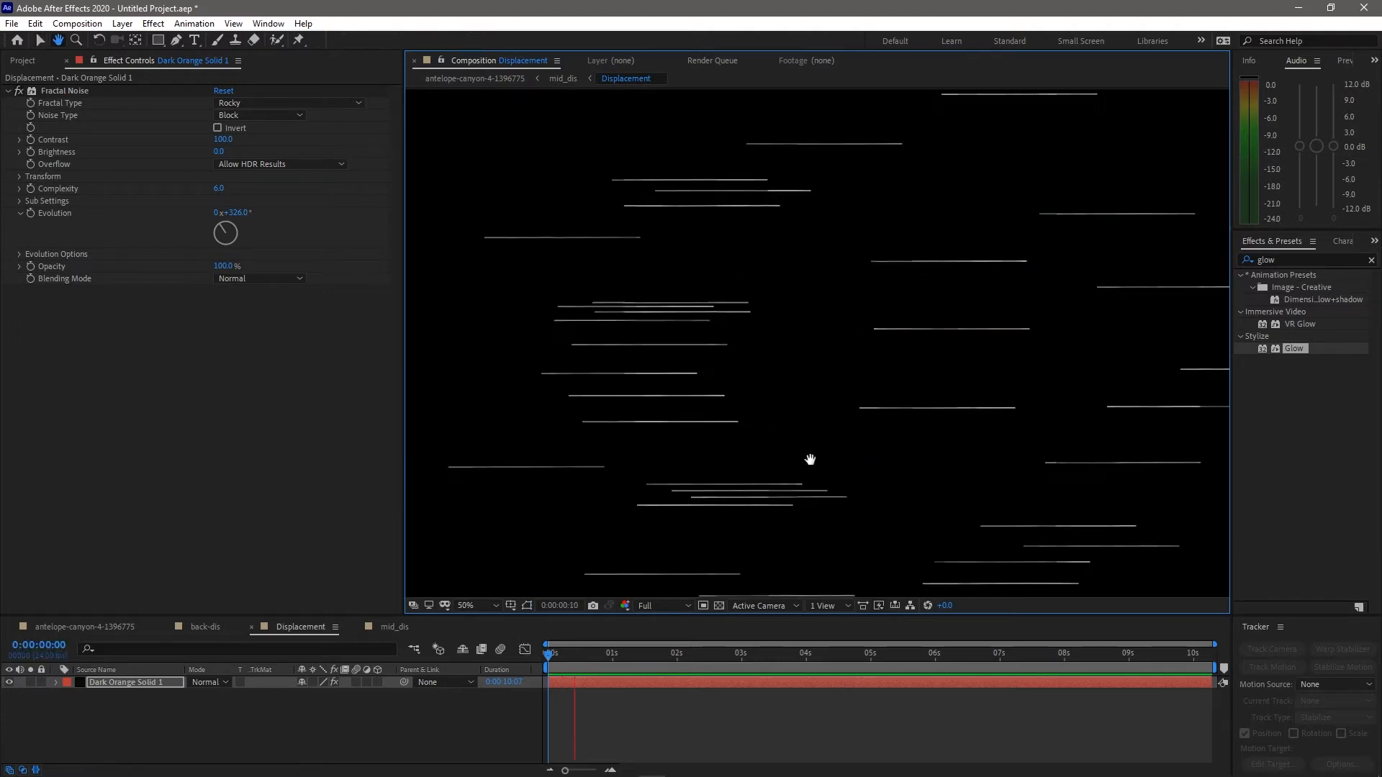
{"action": "key", "text": "space"}
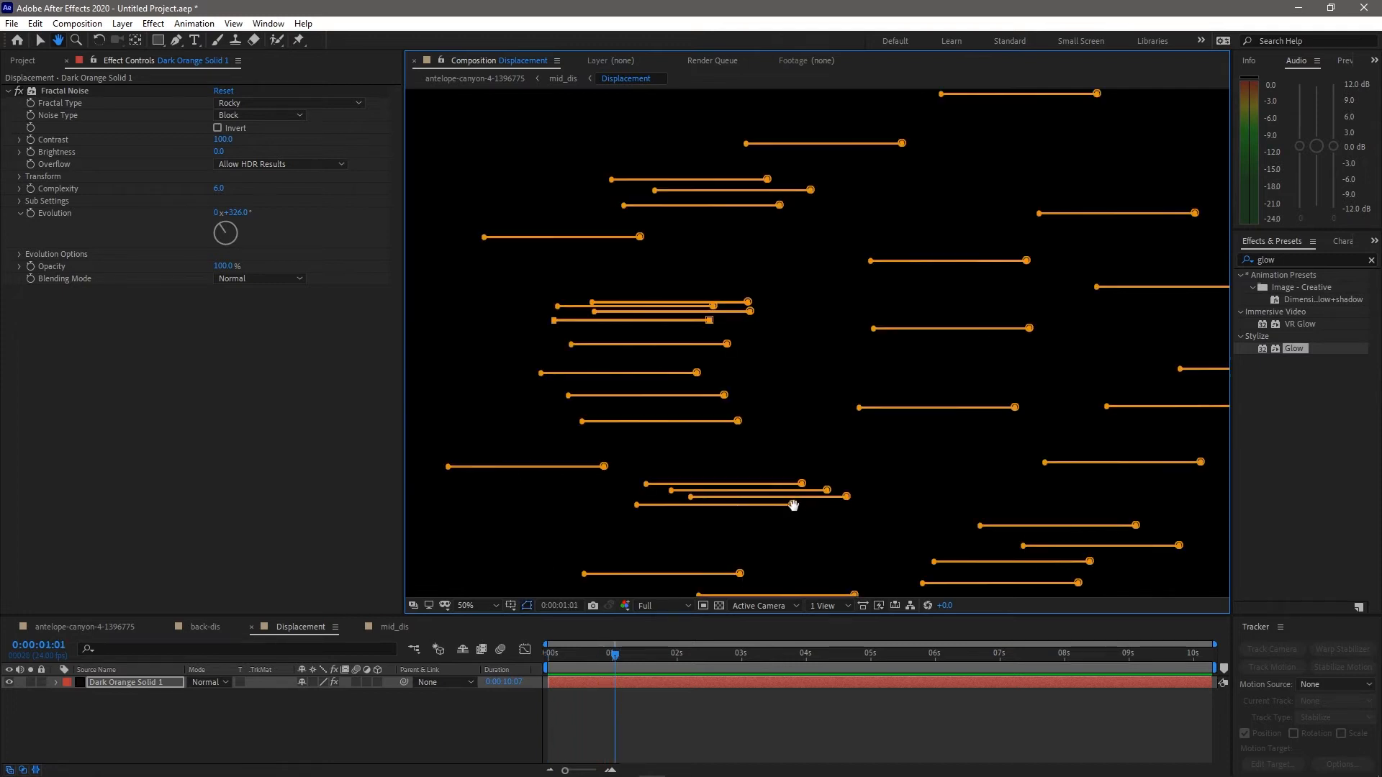
Select the lower cluster of four line masks and place two sets of duplicates in the lower-left corner of the canvas
{"action": "key", "text": "v"}
{"action": "left_click_drag", "start_coordinate": [885, 462], "coordinate": [780, 517]}
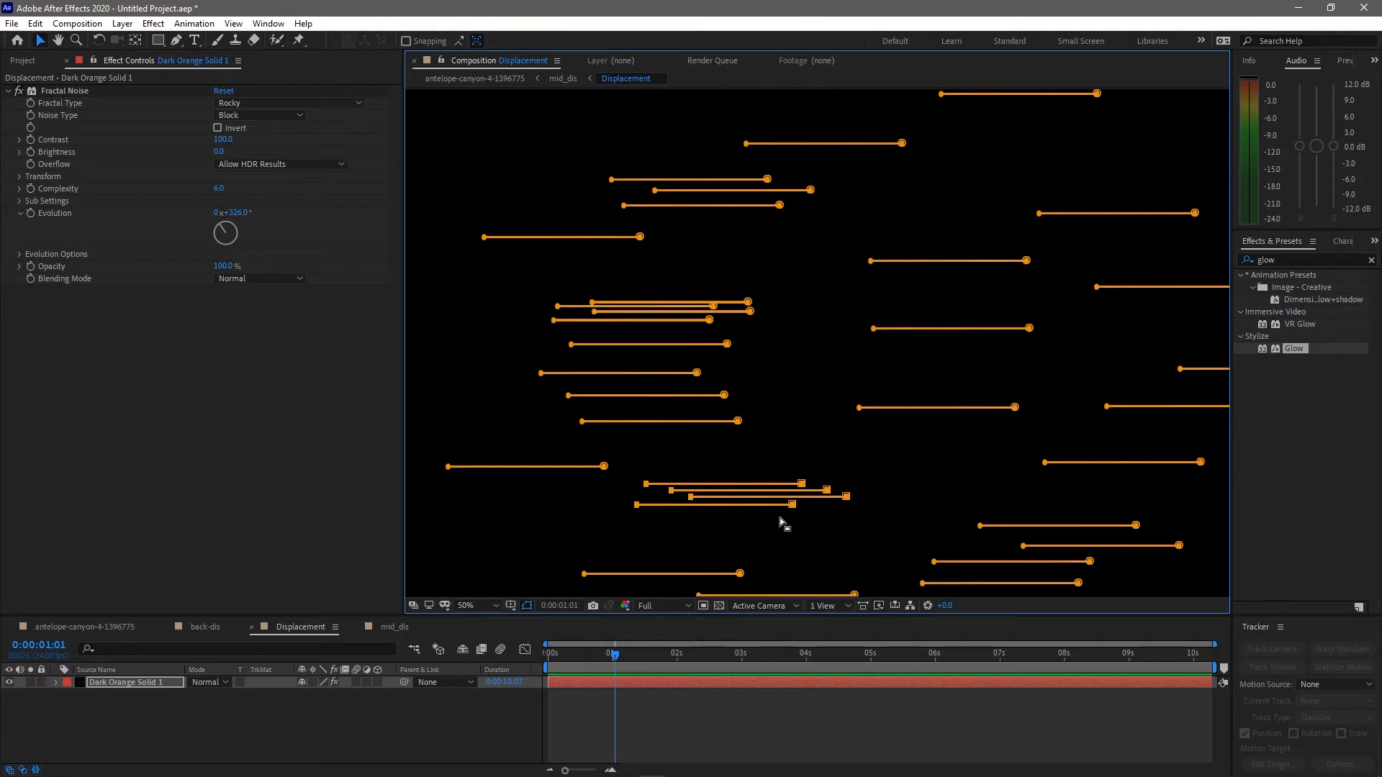
{"action": "left_click_drag", "start_coordinate": [793, 504], "coordinate": [746, 327]}
{"action": "key", "text": "space"}
{"action": "left_click_drag", "start_coordinate": [499, 271], "coordinate": [823, 349]}
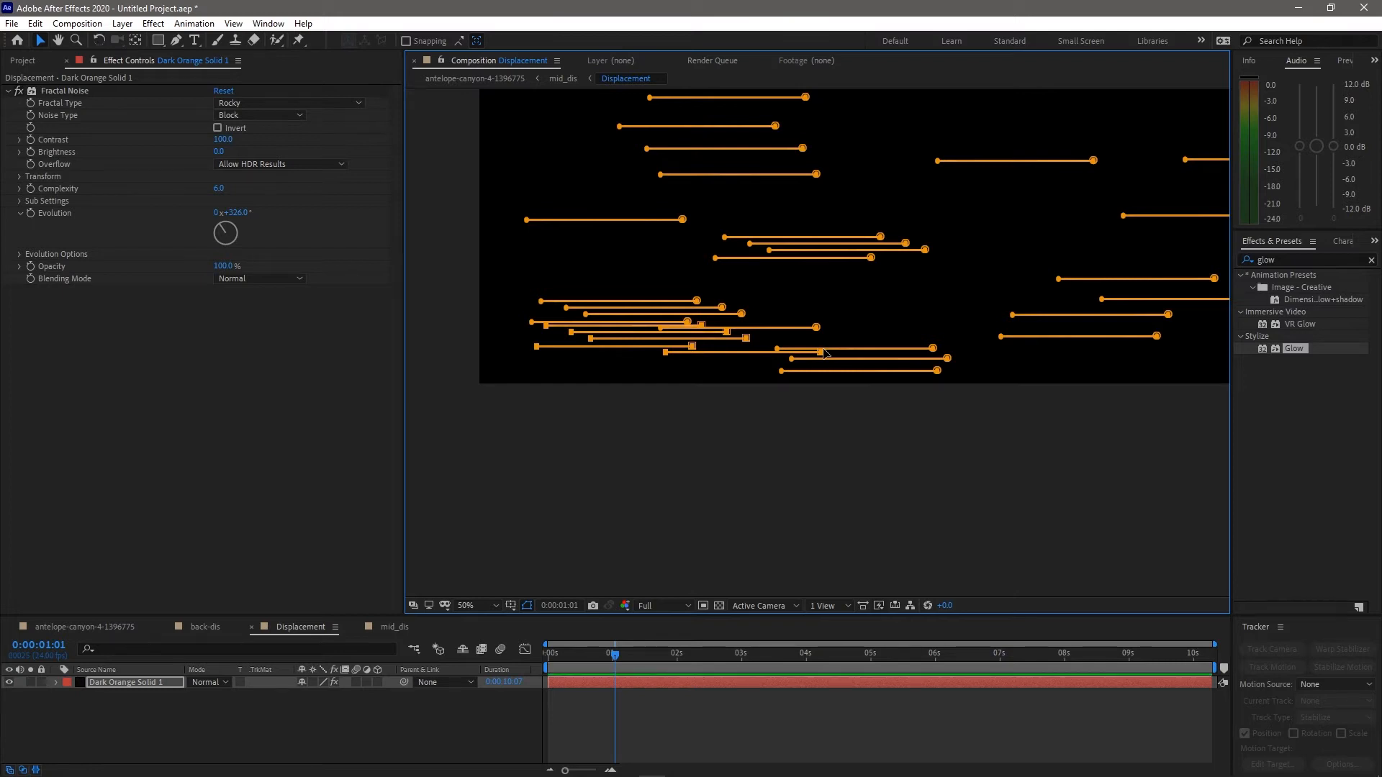
Duplicate the lower-left line masks and place the copies over the original cluster of four above the bottom edge
{"action": "left_click_drag", "start_coordinate": [838, 328], "coordinate": [921, 293]}
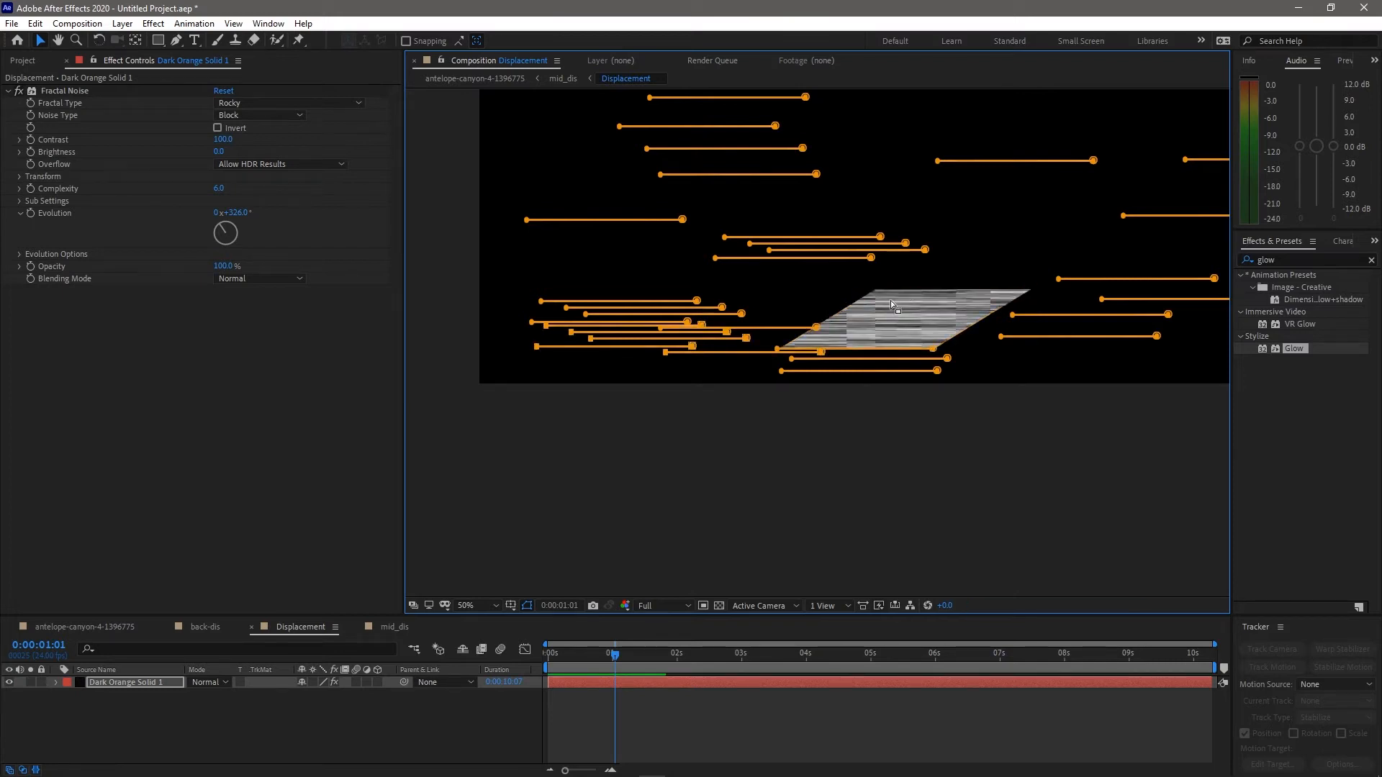
{"action": "key", "text": "ctrl+z"}
{"action": "left_click_drag", "start_coordinate": [484, 285], "coordinate": [1023, 229]}
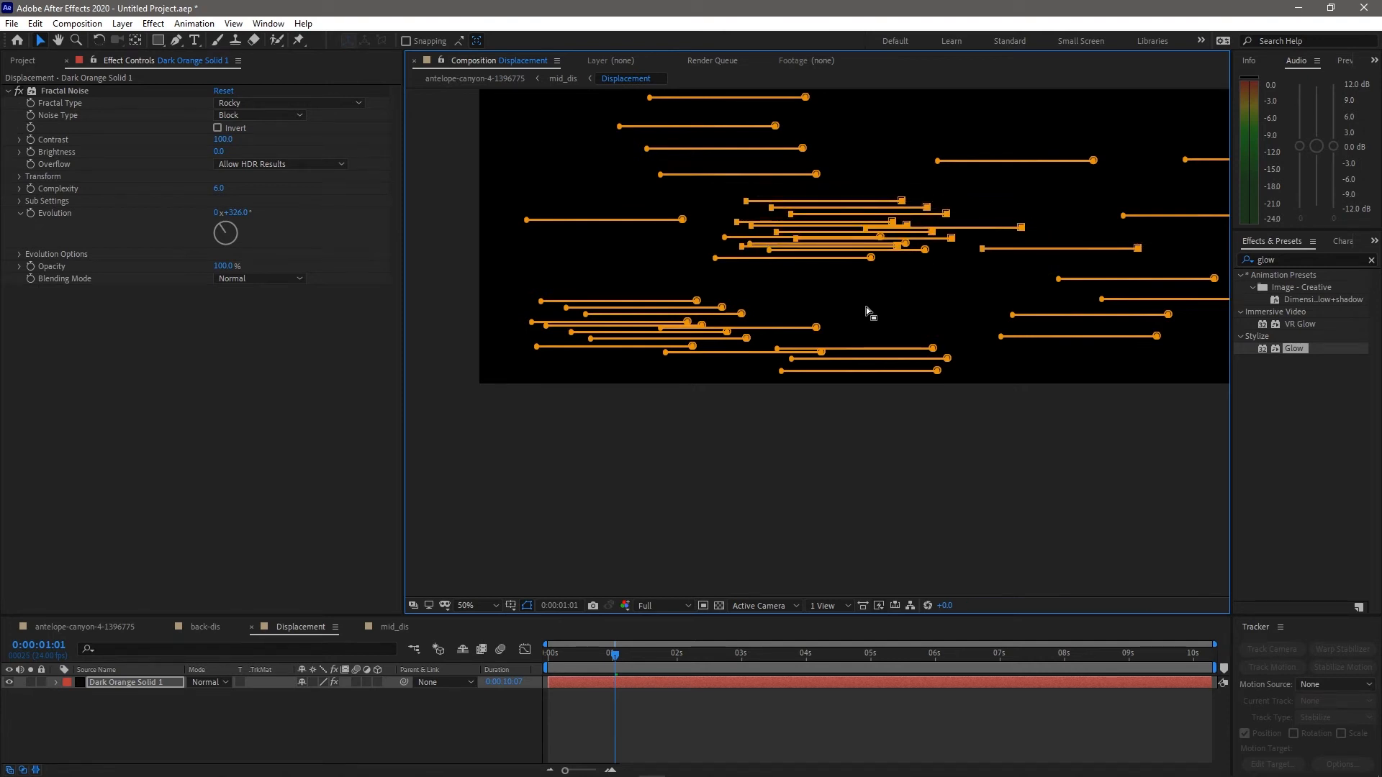
{"action": "scroll", "coordinate": [866, 311], "scroll_direction": "down", "scroll_amount": 2}
{"action": "left_click_drag", "start_coordinate": [877, 330], "coordinate": [722, 424]}
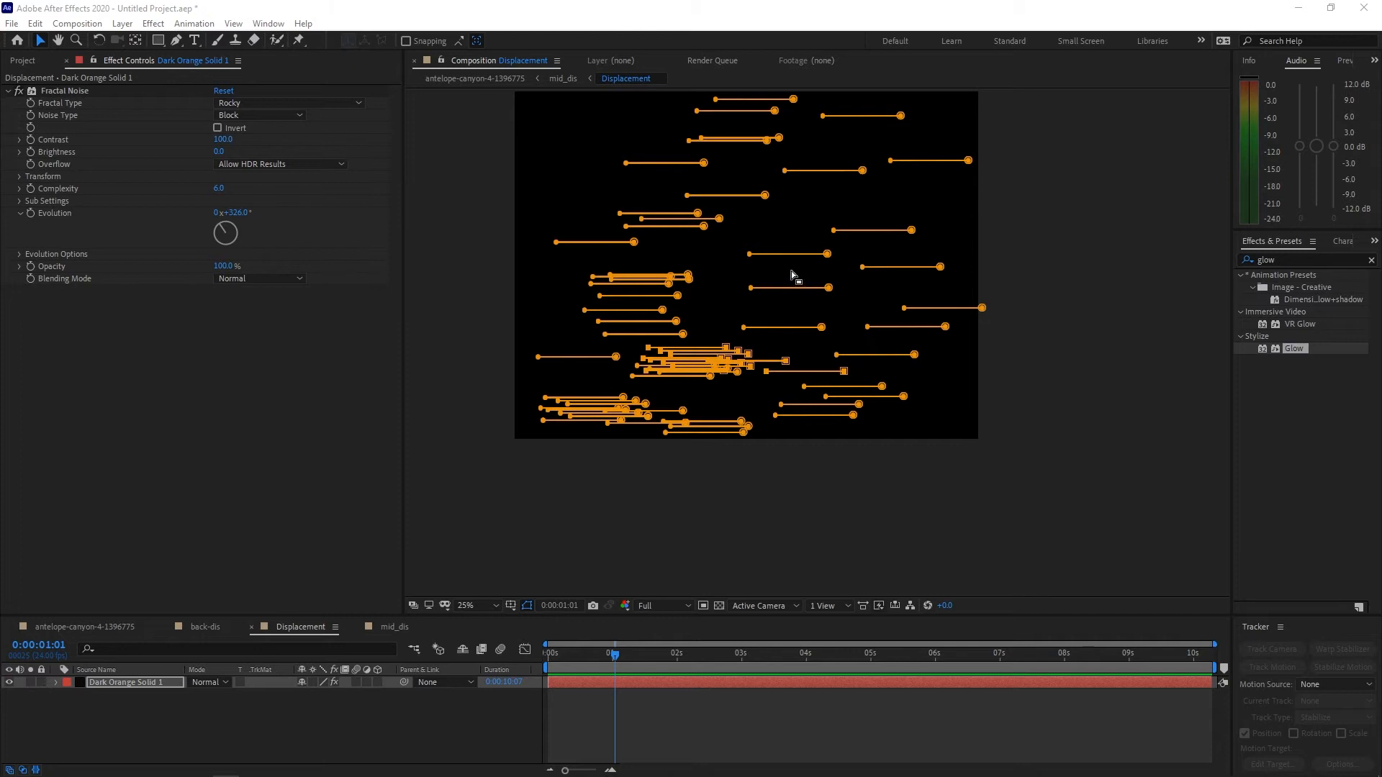
Duplicate three line masks from the canvas's left side and place two sets of copies among the upper-centre lines
{"action": "left_click", "coordinate": [827, 255]}
{"action": "left_click_drag", "start_coordinate": [857, 288], "coordinate": [851, 336]}
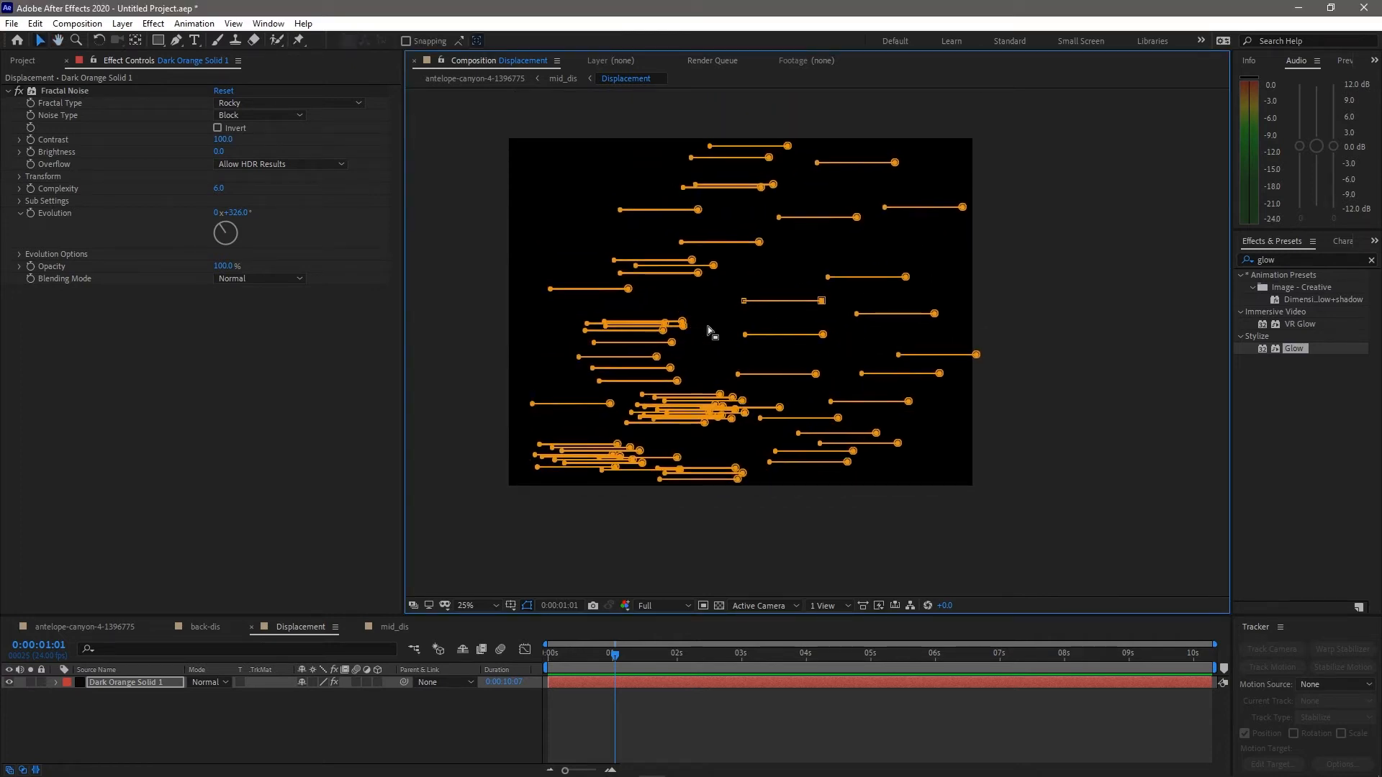
{"action": "left_click_drag", "start_coordinate": [632, 366], "coordinate": [610, 388]}
{"action": "left_click_drag", "start_coordinate": [675, 365], "coordinate": [737, 178]}
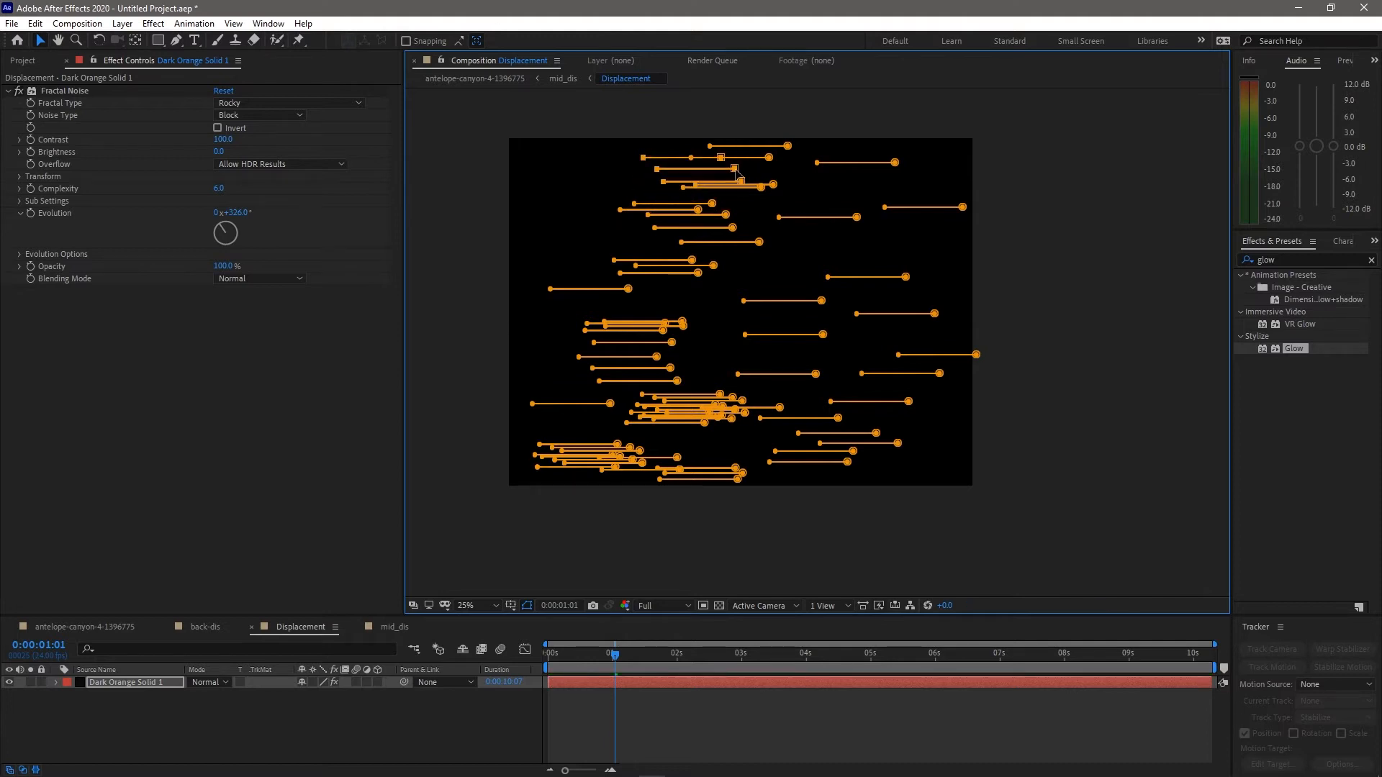
{"action": "key", "text": "ctrl+s"}
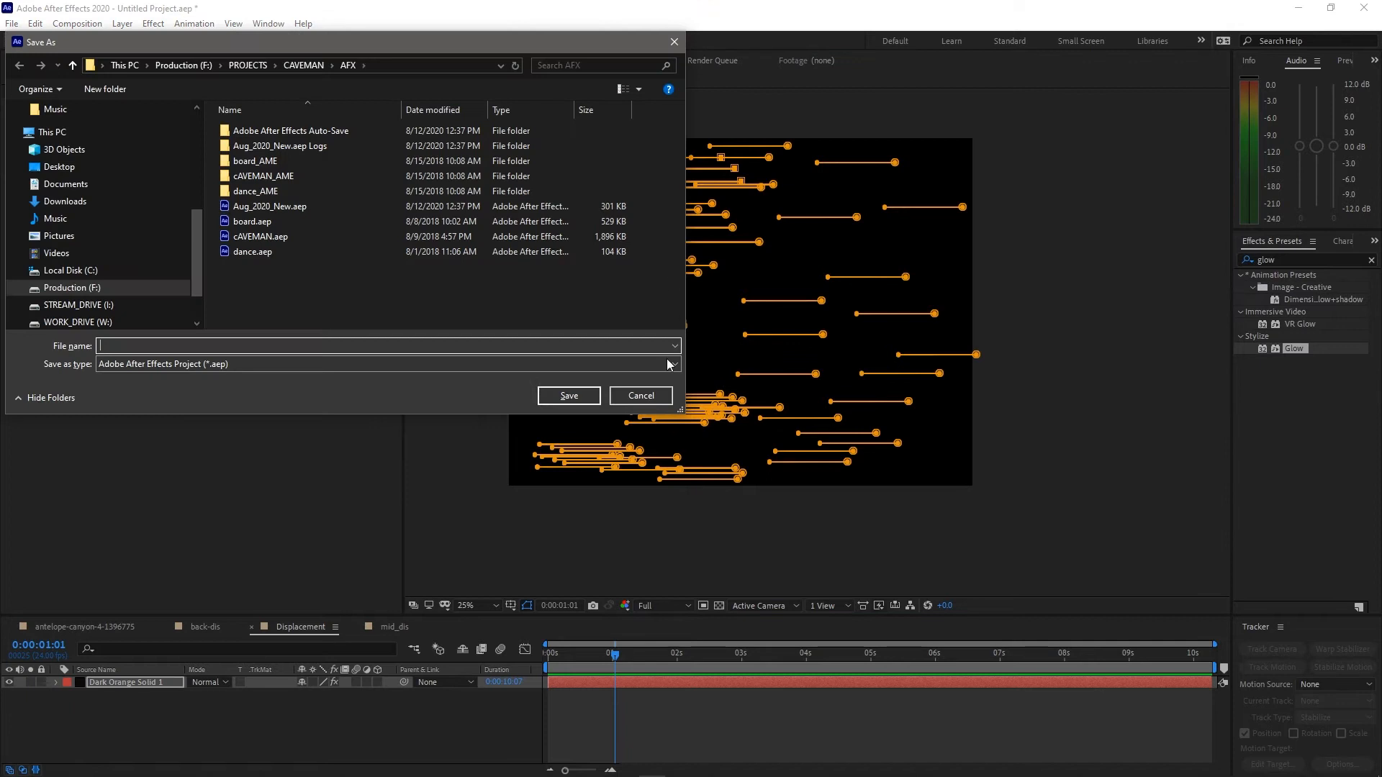
{"action": "left_click", "coordinate": [637, 393]}
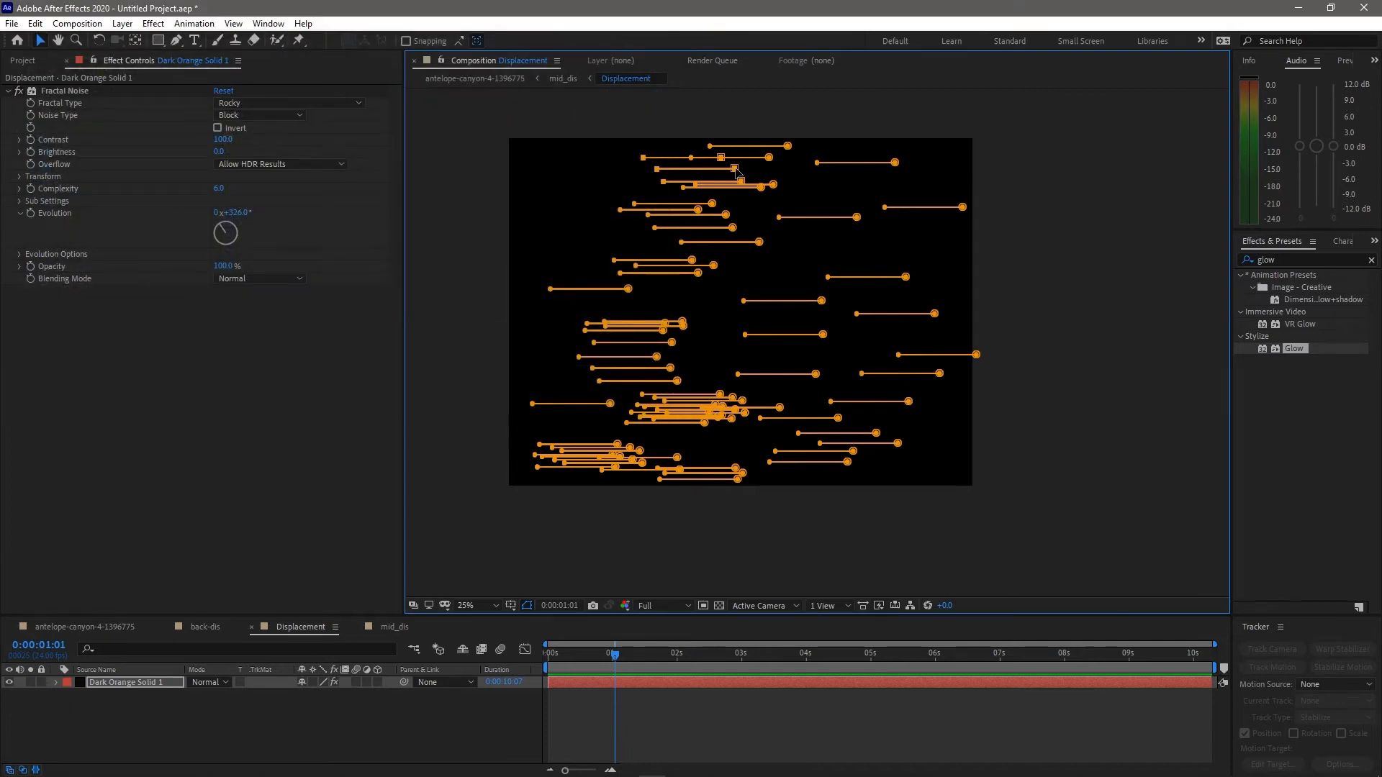
Duplicate more line masks to fill the left side, lower right, upper right and centre of the Displacement composition's canvas
{"action": "left_click_drag", "start_coordinate": [736, 171], "coordinate": [675, 420]}
{"action": "left_click_drag", "start_coordinate": [517, 436], "coordinate": [928, 172]}
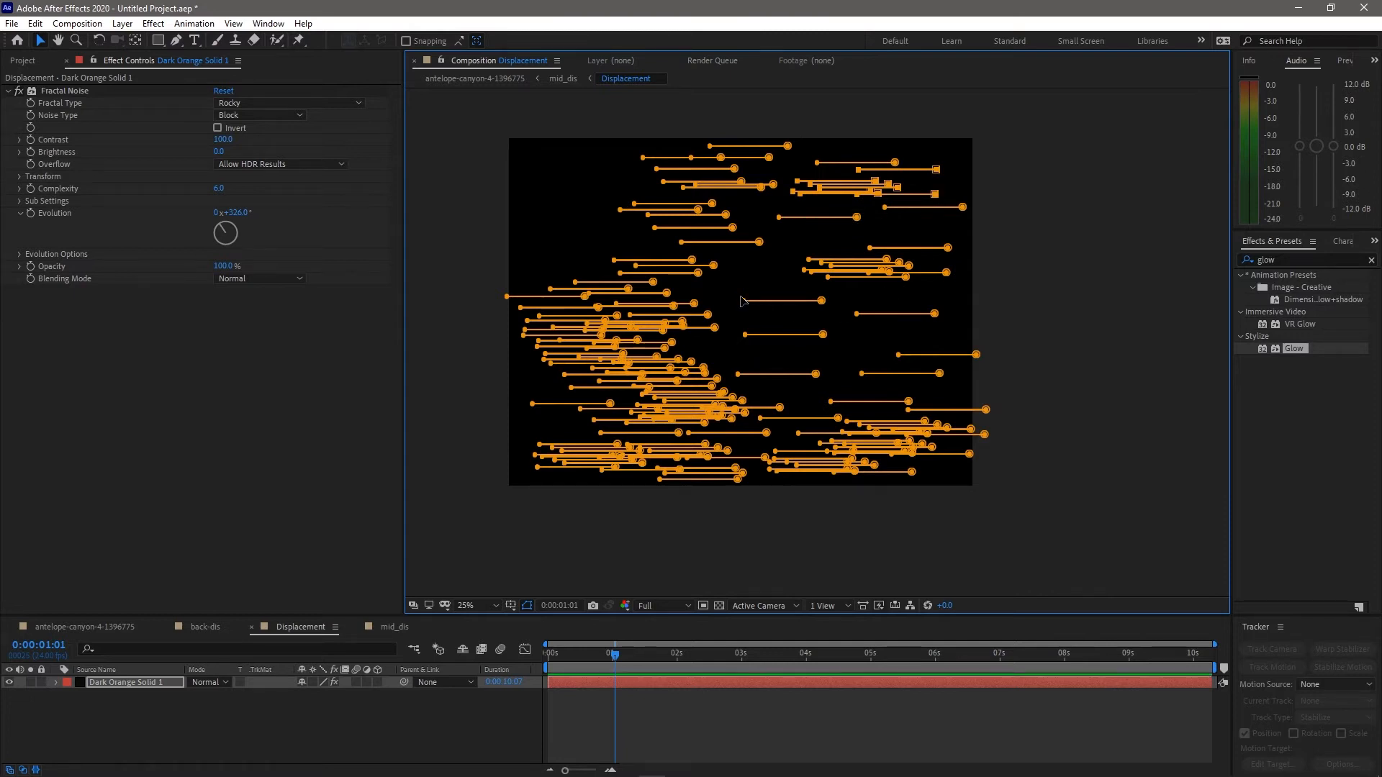
{"action": "left_click_drag", "start_coordinate": [738, 288], "coordinate": [853, 354]}
{"action": "key", "text": "ctrl+d"}
{"action": "key", "text": "ctrl+d"}
{"action": "key", "text": "ctrl+d"}
{"action": "key", "text": "ctrl+d"}
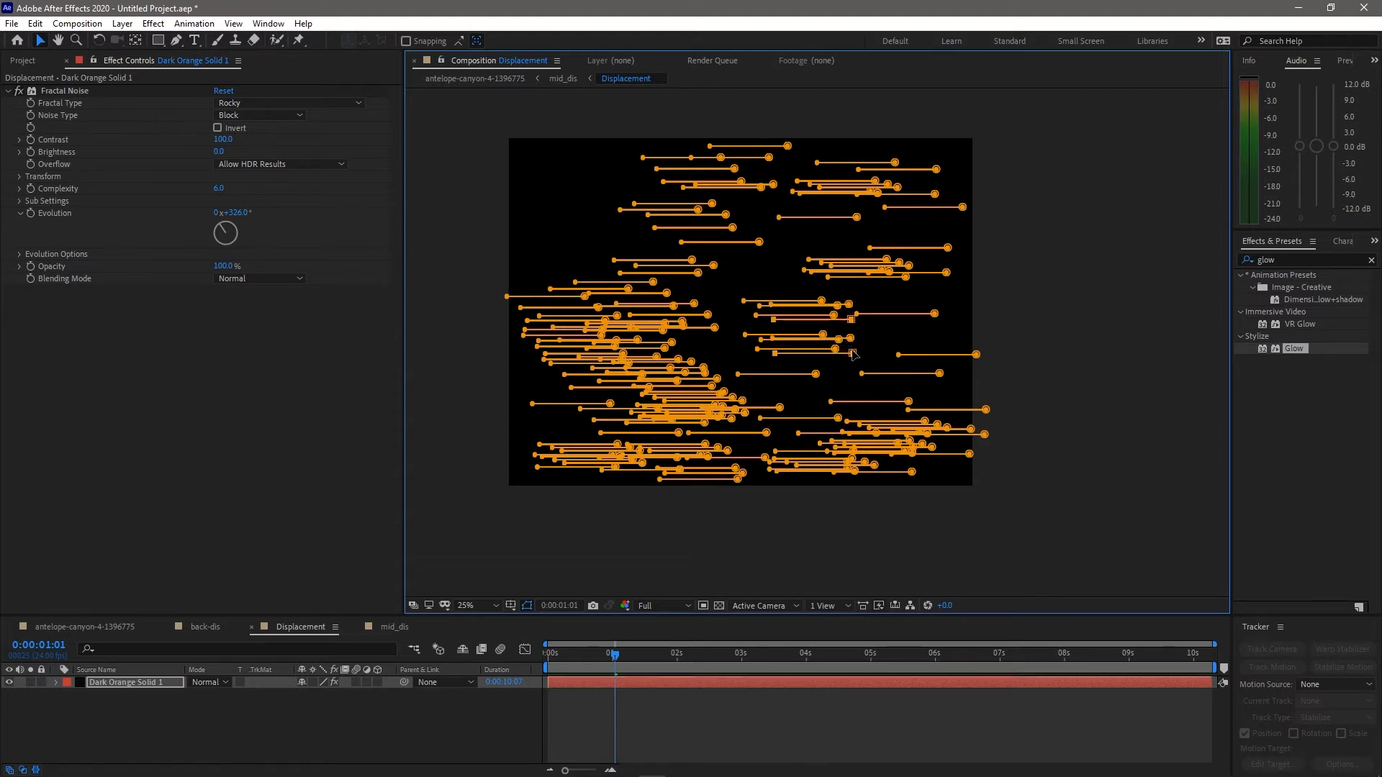
Duplicate the centre line masks and place the copies among the lines on the canvas's middle-right and upper-right areas
{"action": "left_click_drag", "start_coordinate": [739, 357], "coordinate": [954, 229]}
{"action": "key", "text": "ctrl+d"}
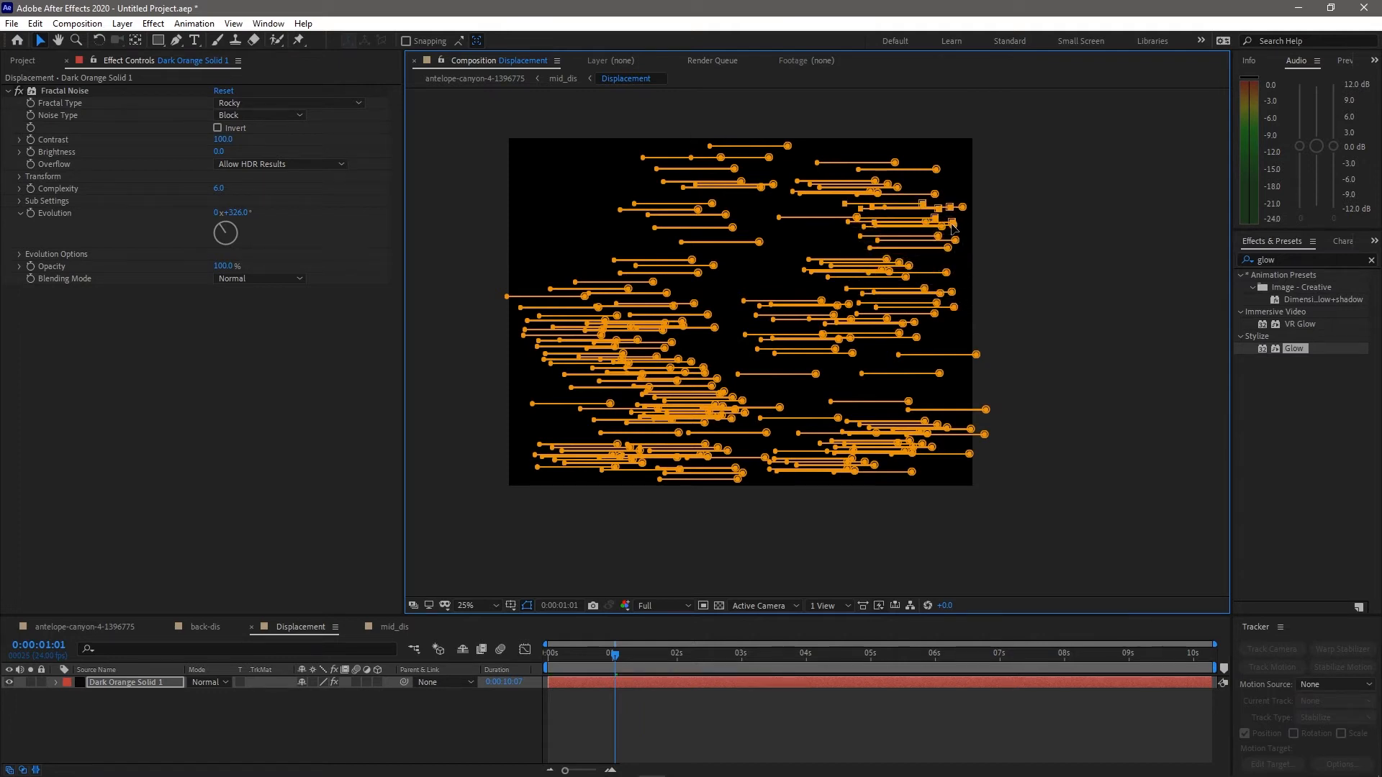
{"action": "left_click", "coordinate": [343, 726]}
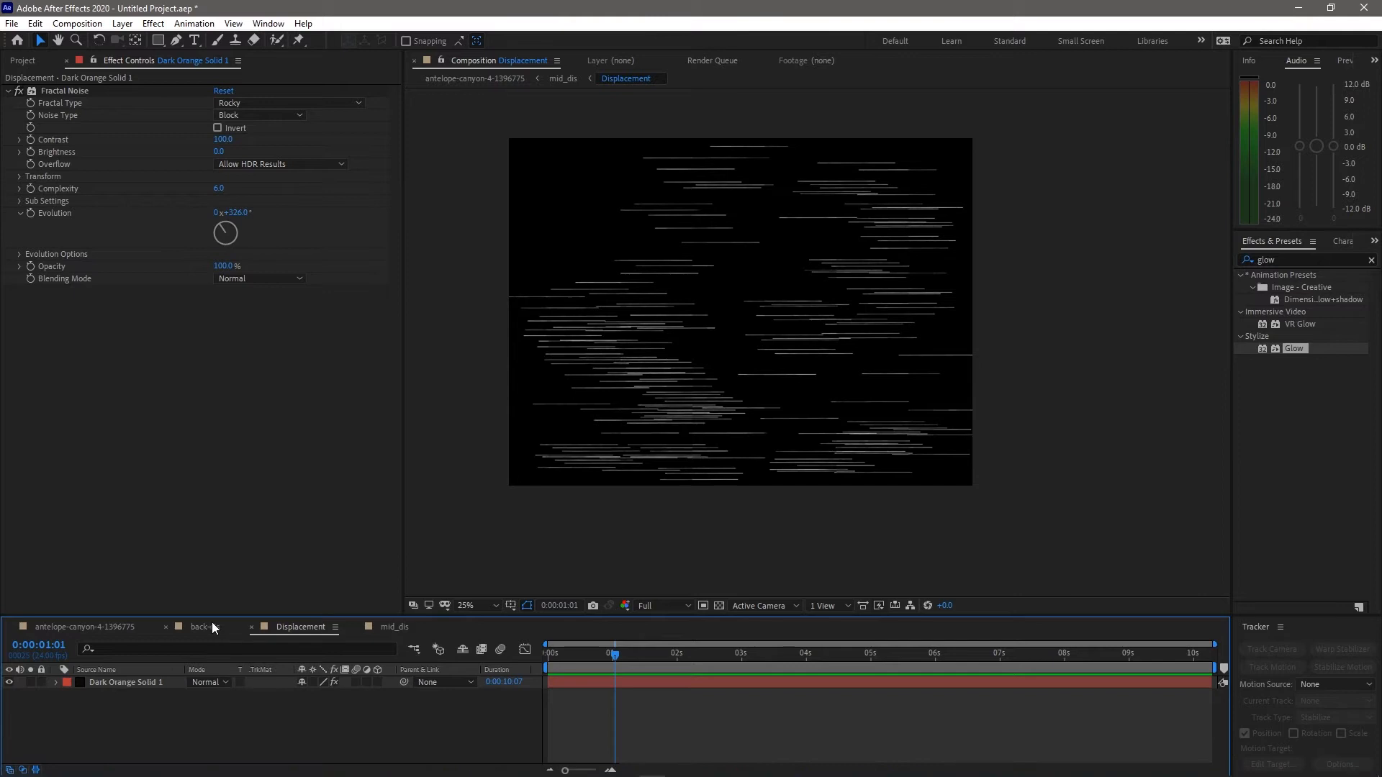
Open the antelope-canyon-4-1396775 composition and rename it main
{"action": "left_click", "coordinate": [205, 626]}
{"action": "left_click", "coordinate": [107, 630]}
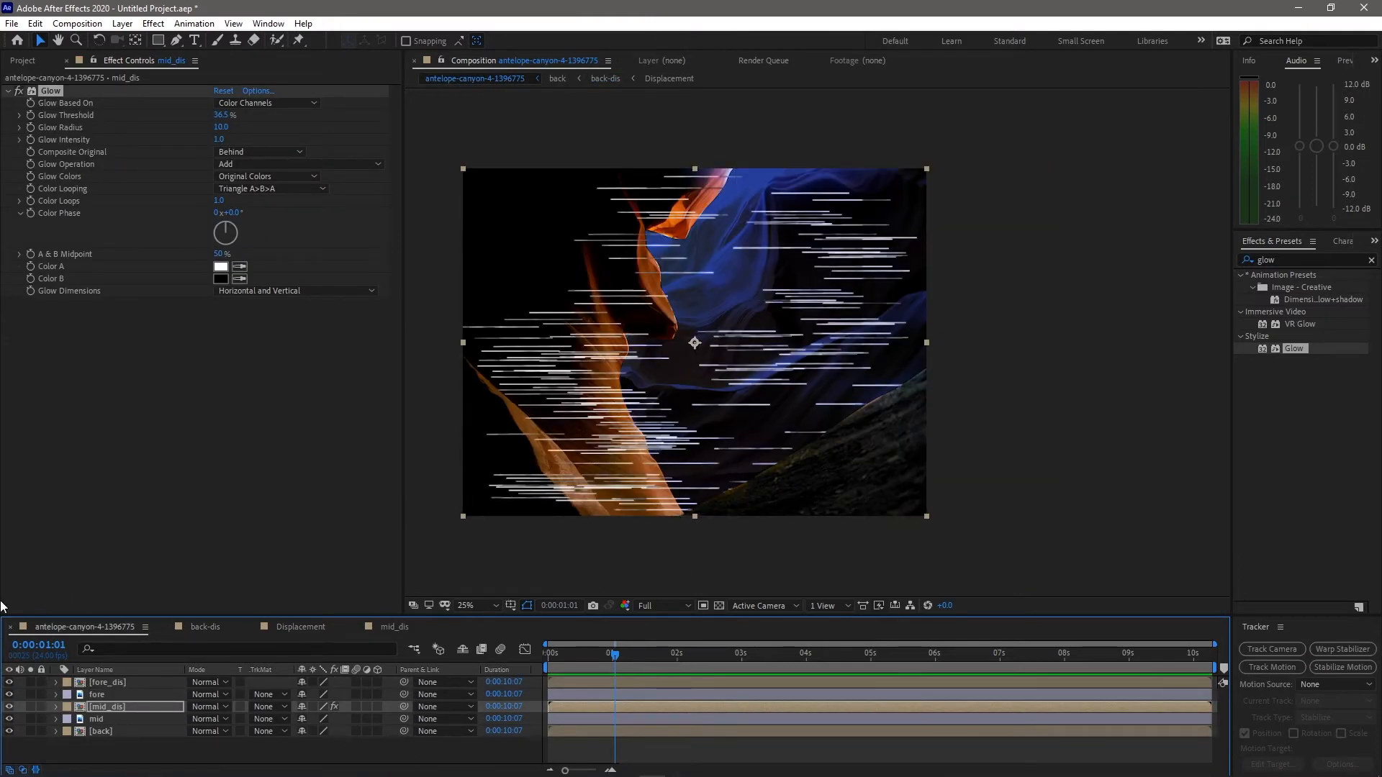
{"action": "key", "text": "ctrl+k"}
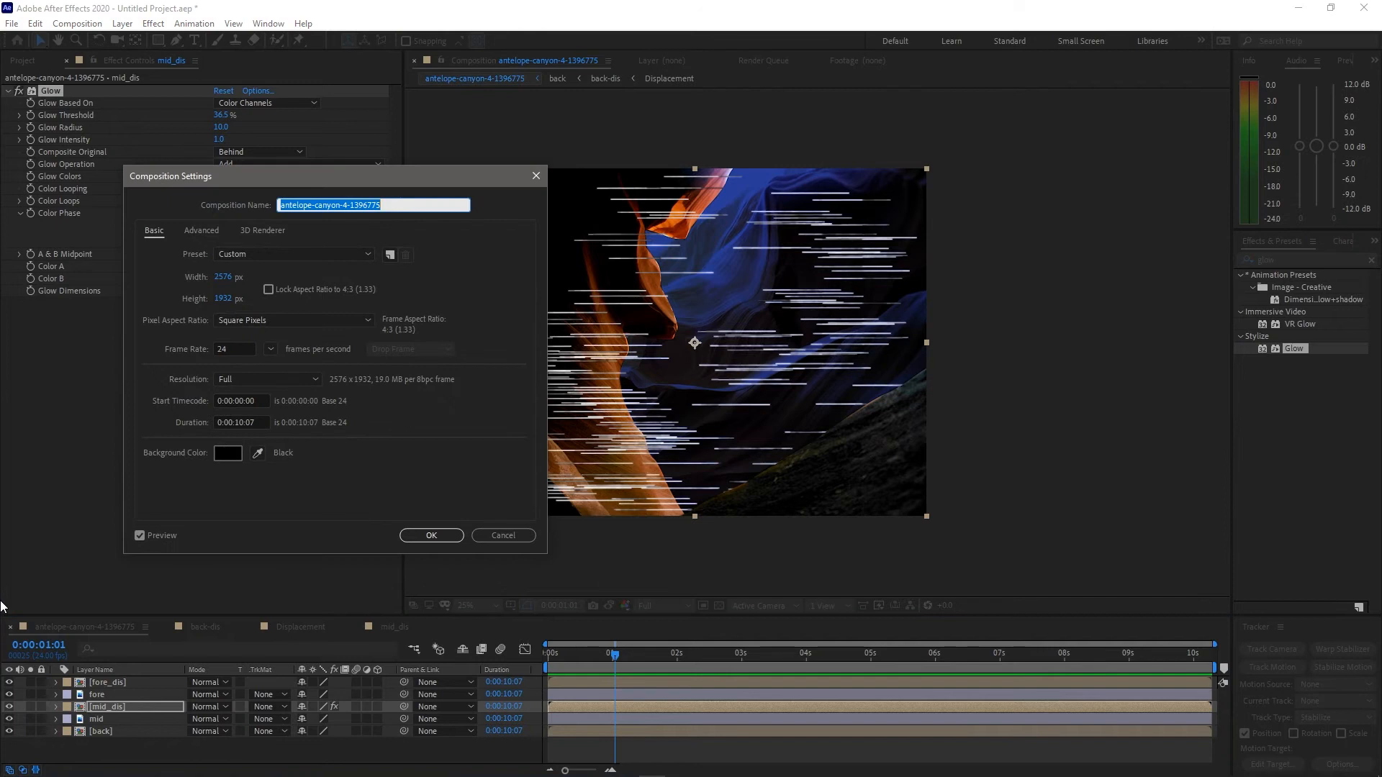
{"action": "type", "text": "ail"}
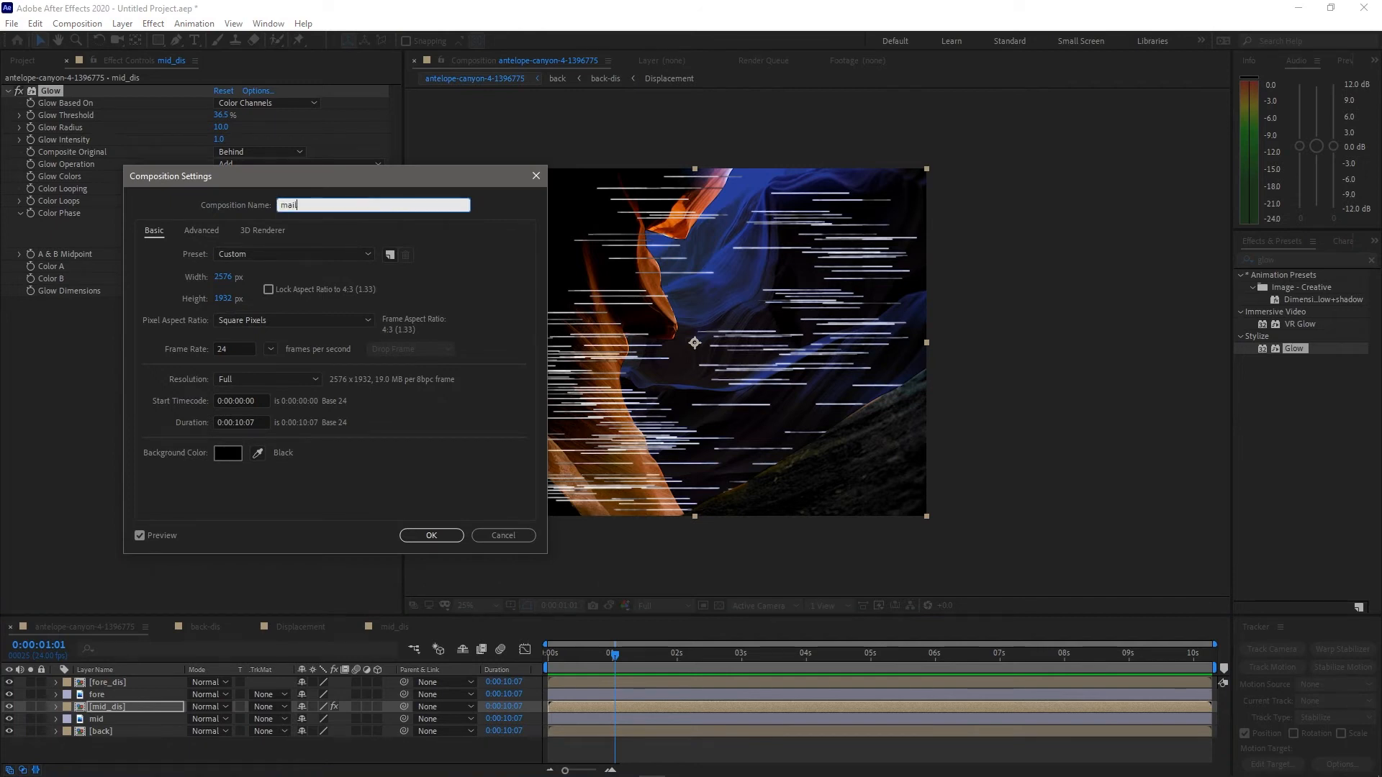
{"action": "type", "text": "ain"}
{"action": "key", "text": "Return"}
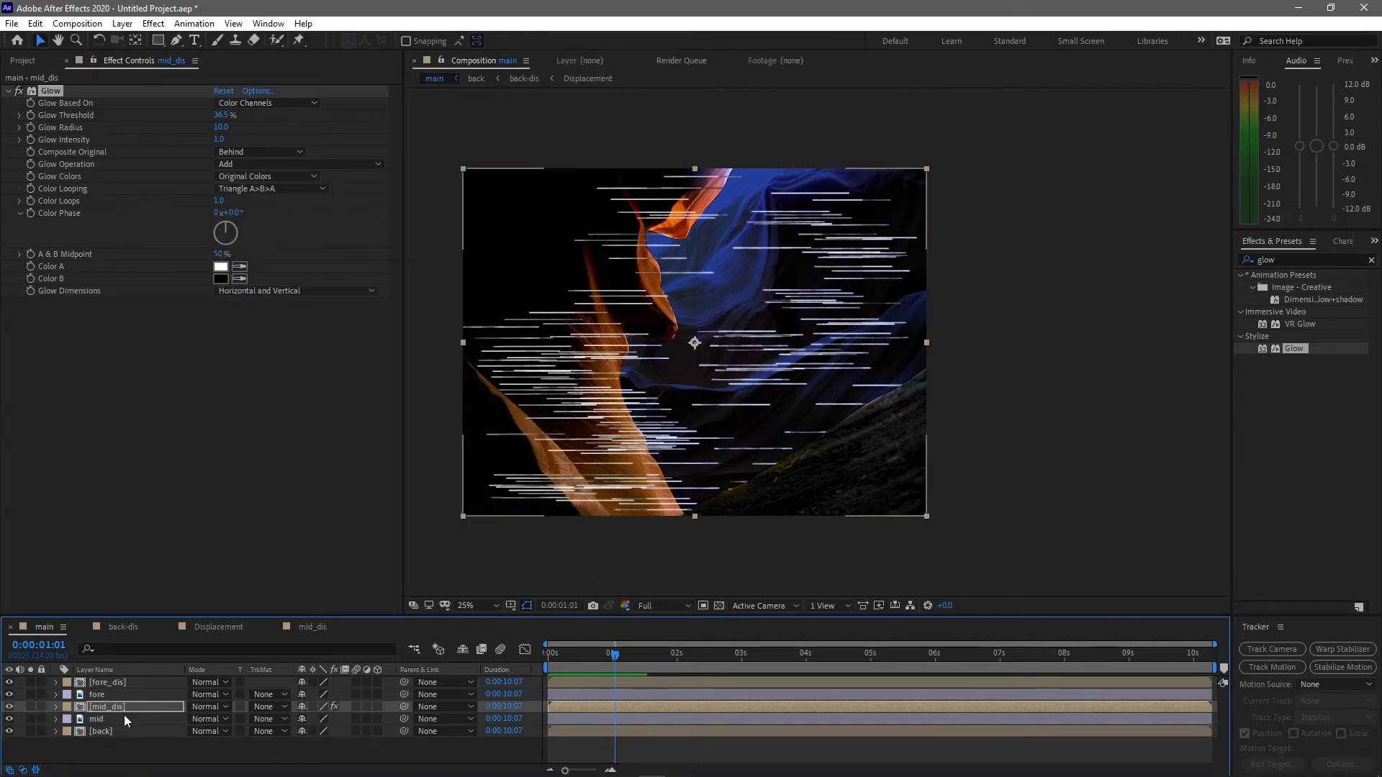
Hide the midDisplacement layer inside mid_dis, and return to the main composition with the playhead at 0:00:00:00
{"action": "left_click", "coordinate": [312, 627]}
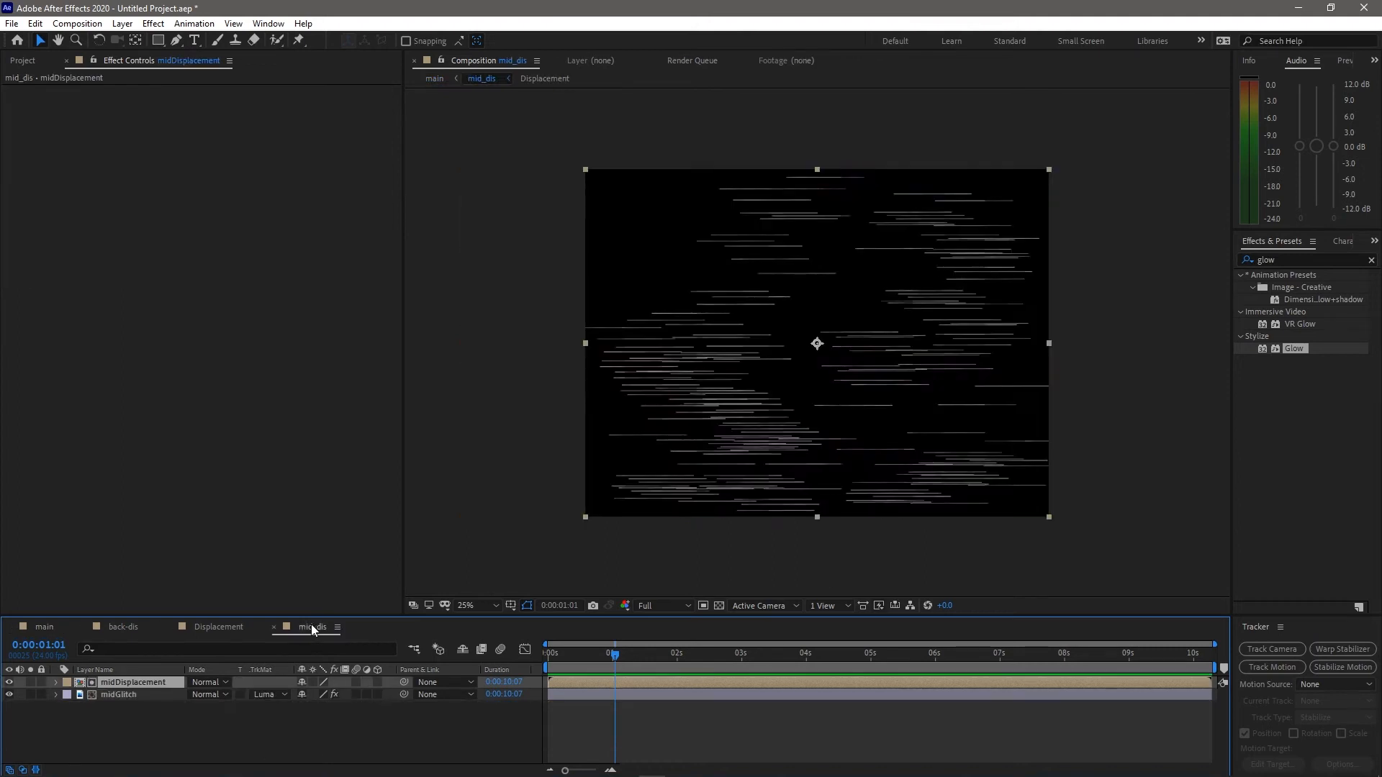
{"action": "left_click", "coordinate": [8, 683]}
{"action": "left_click", "coordinate": [45, 628]}
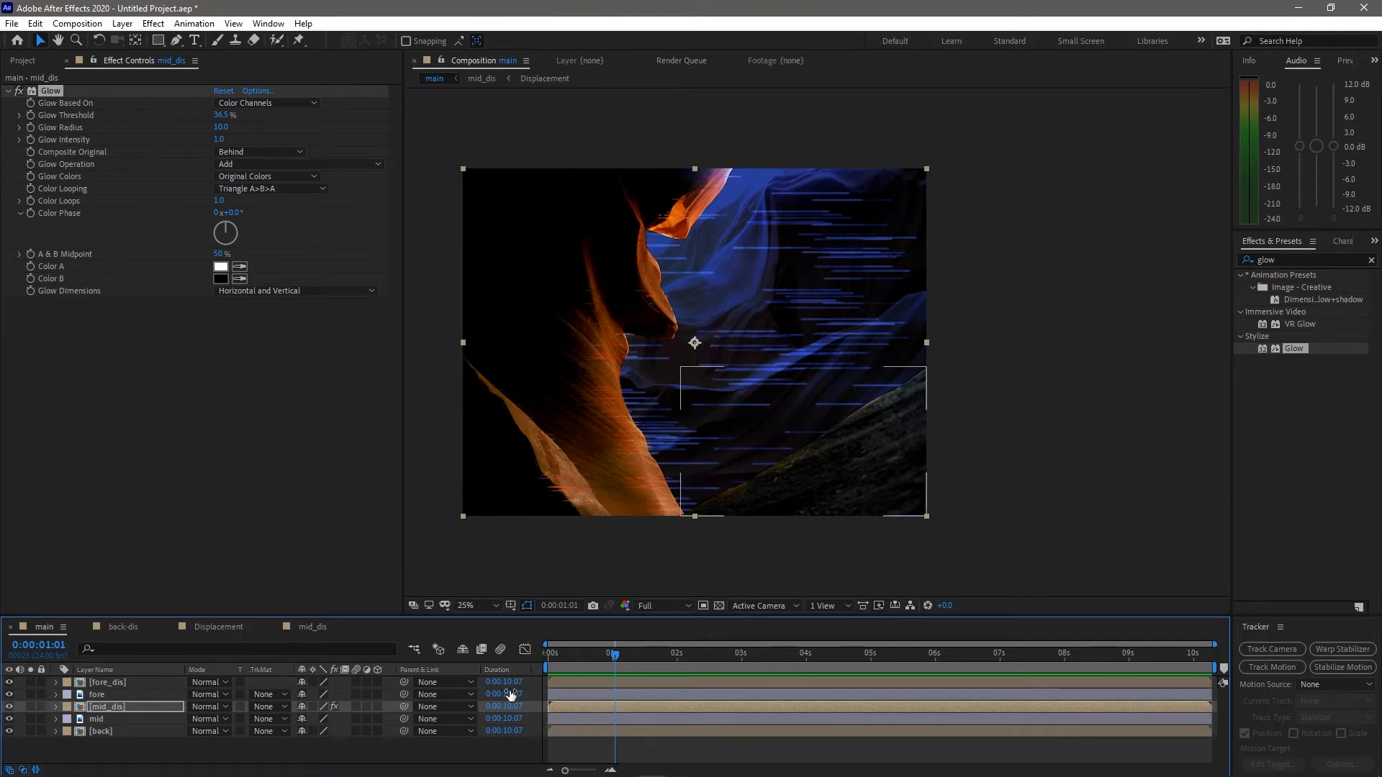
{"action": "key", "text": "Page_Down"}
{"action": "left_click_drag", "start_coordinate": [654, 660], "coordinate": [685, 659]}
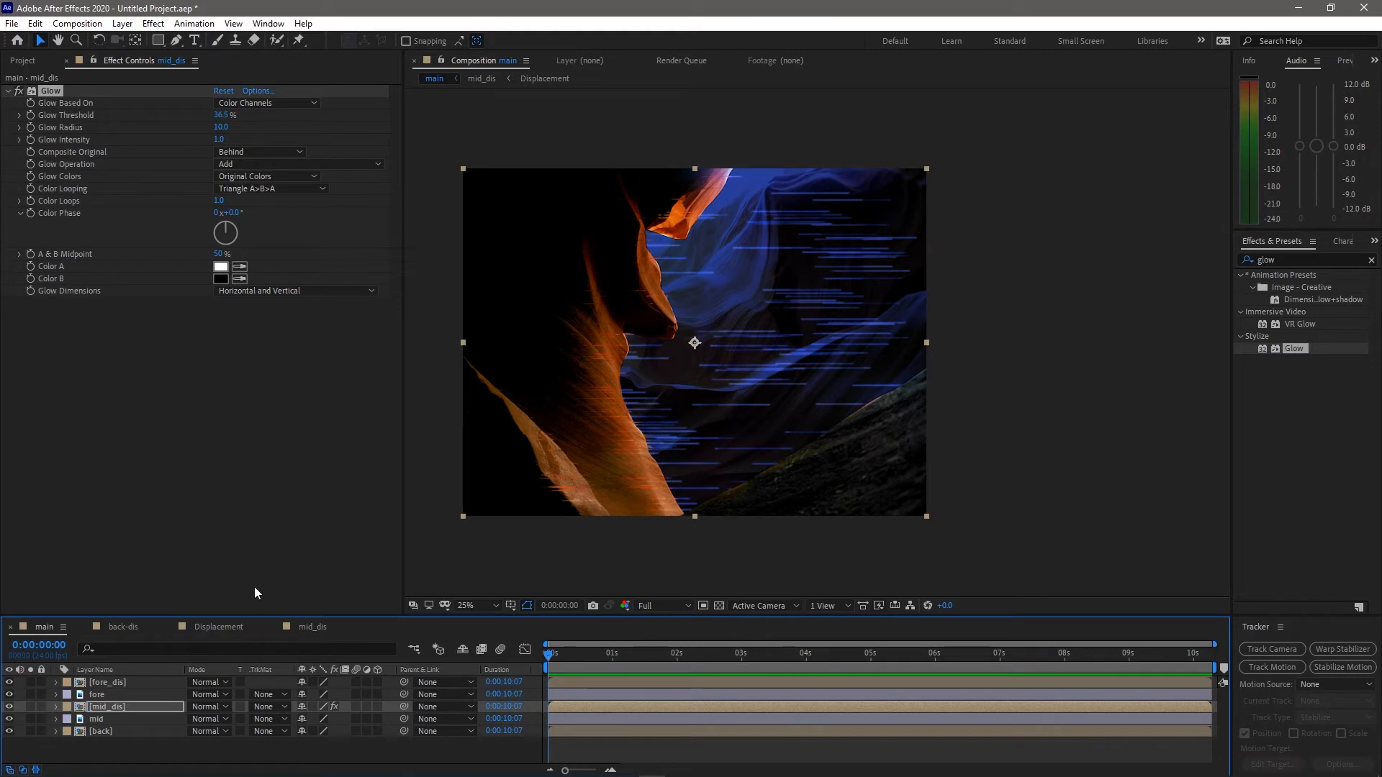
Set the Displacement Map's Max Horizontal Displacement to 500 on the midGlitch layer inside mid_dis
{"action": "left_click", "coordinate": [121, 695]}
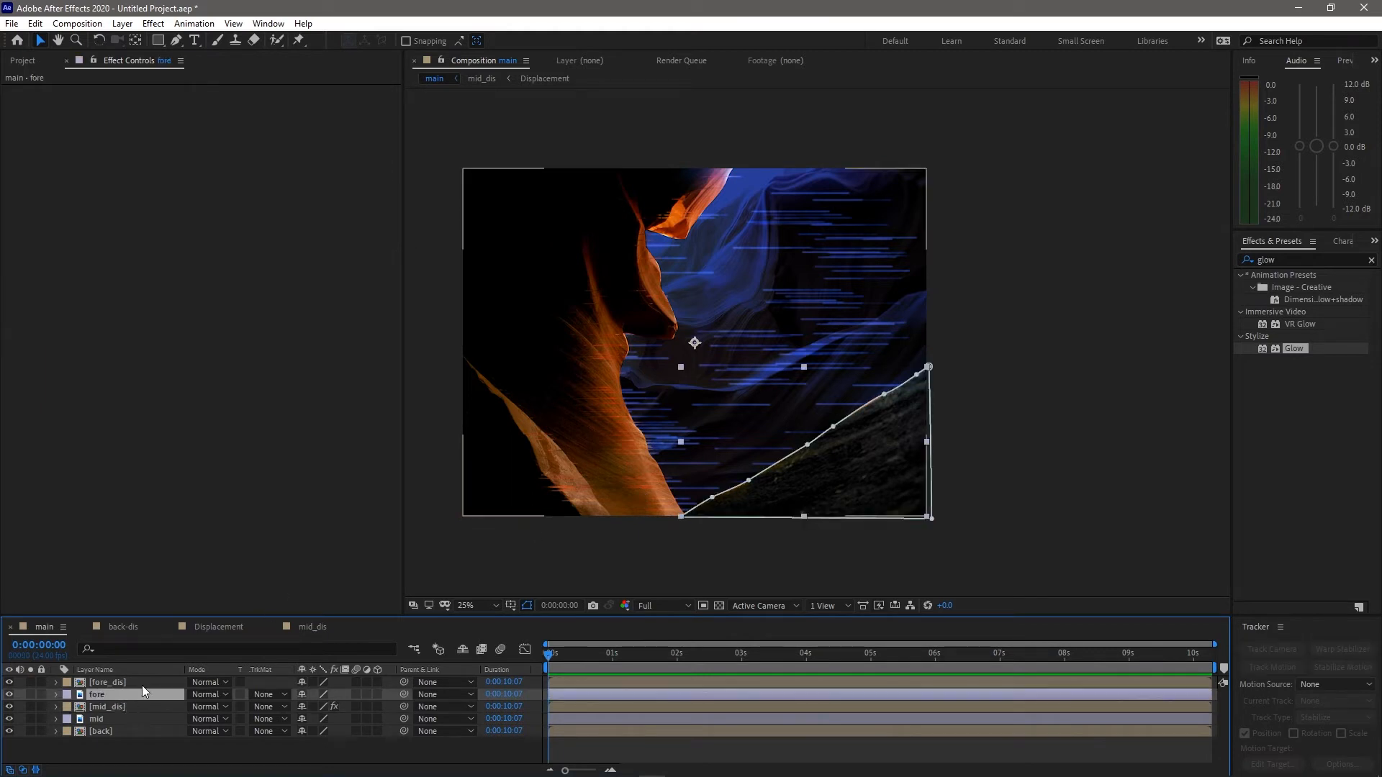
{"action": "left_click", "coordinate": [135, 683]}
{"action": "left_click", "coordinate": [126, 710]}
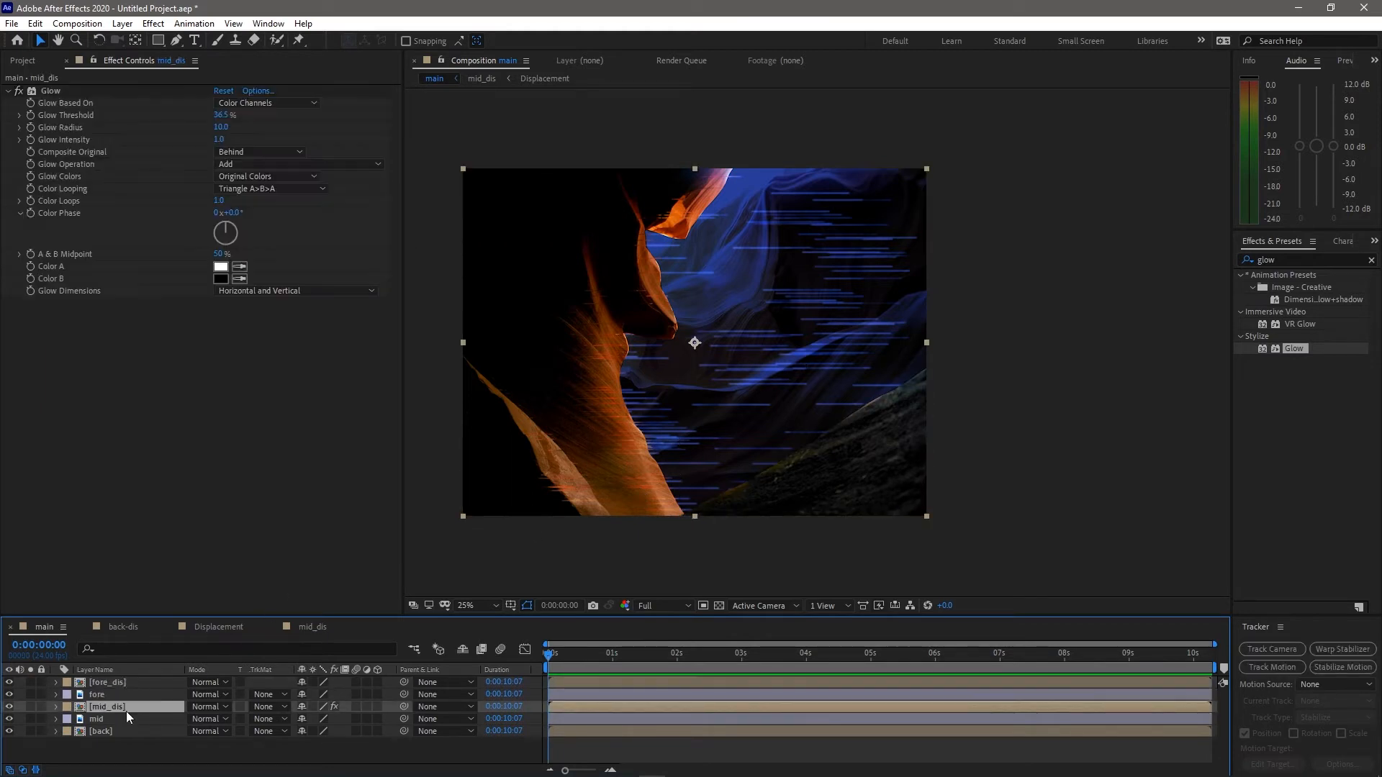
{"action": "double_click", "coordinate": [81, 707]}
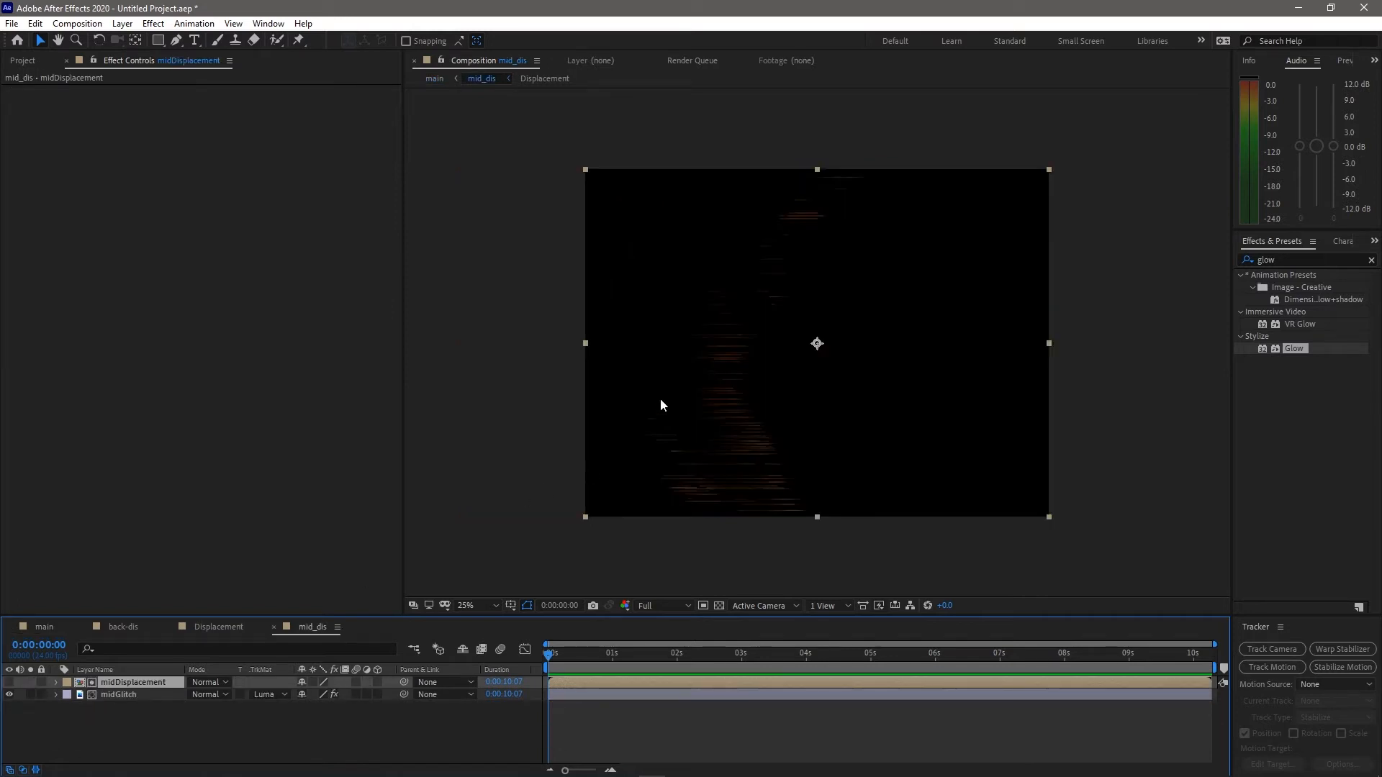
{"action": "left_click", "coordinate": [115, 695]}
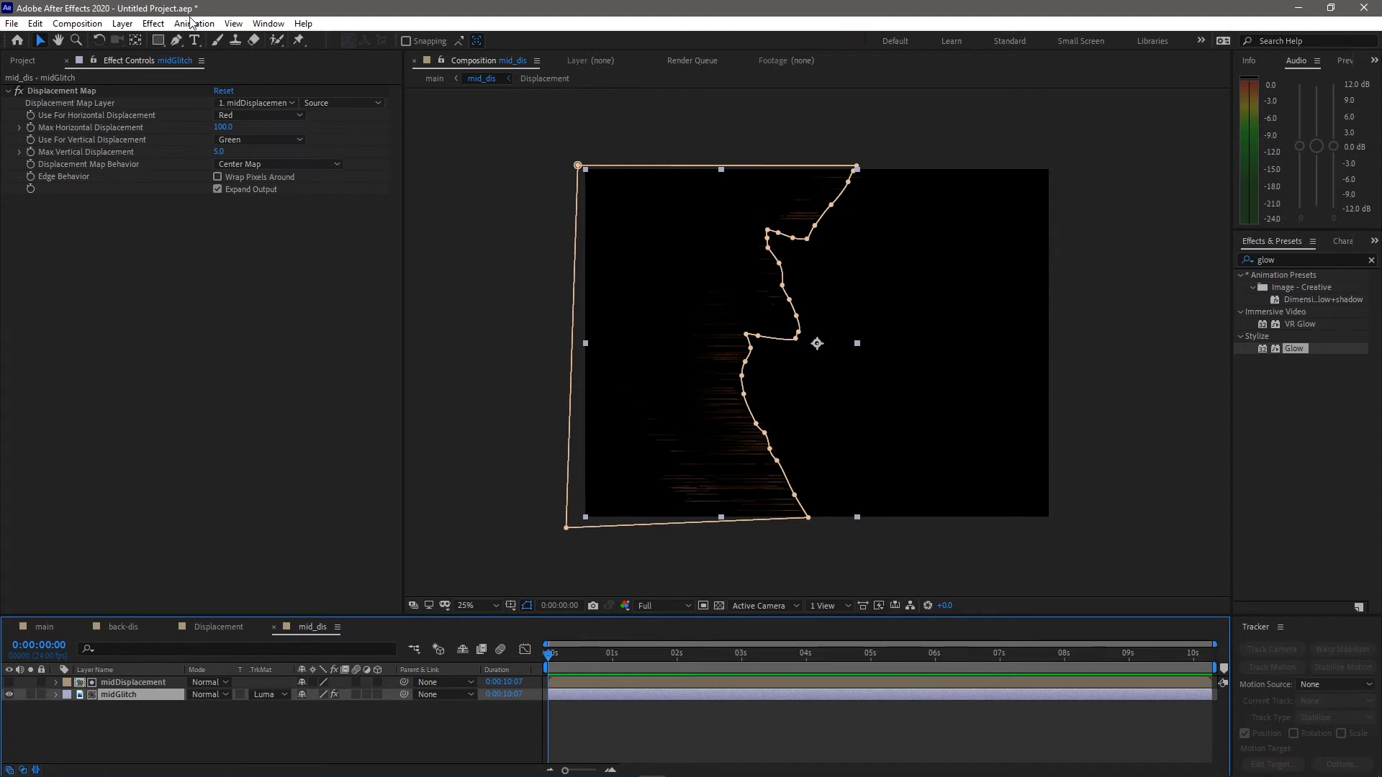
{"action": "left_click", "coordinate": [223, 128]}
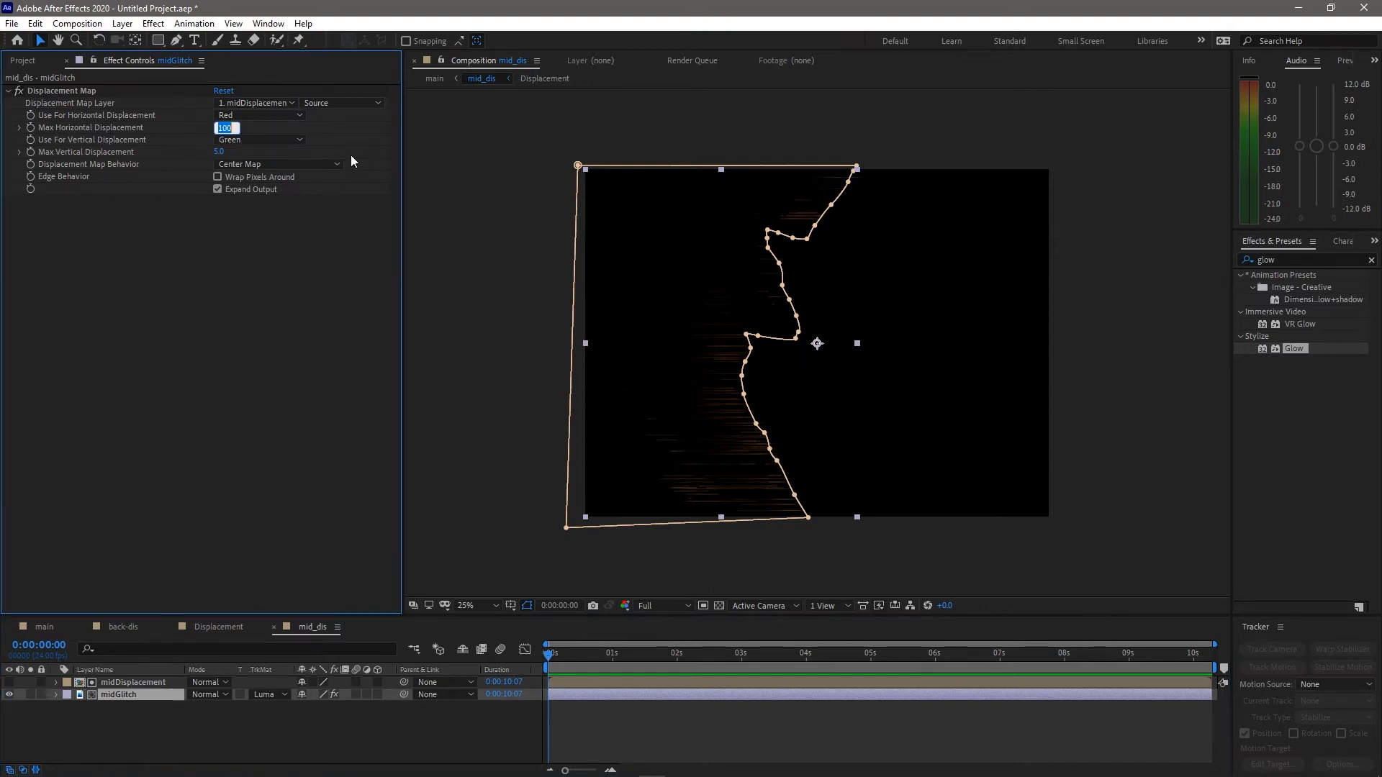
{"action": "type", "text": "500"}
{"action": "key", "text": "Return"}
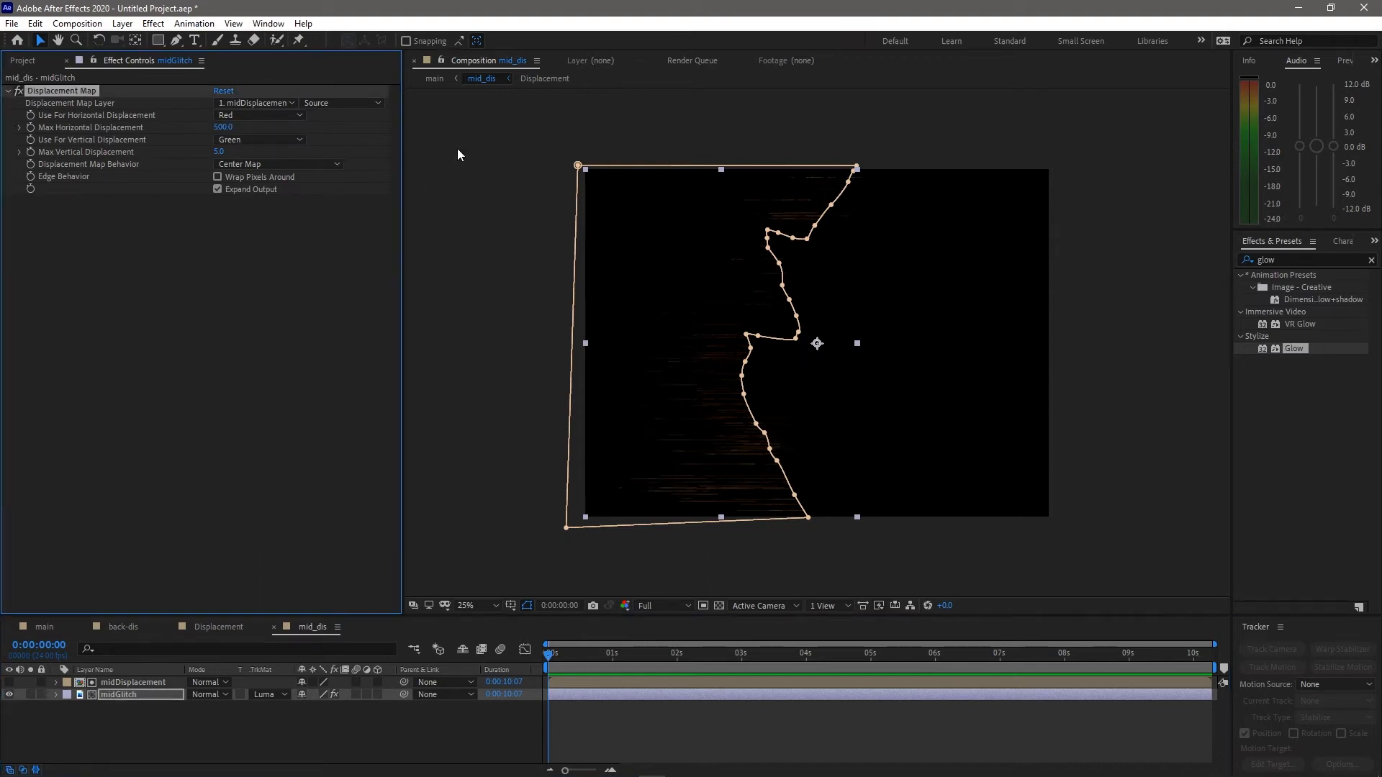
Shift the mid_dis layer slightly to the right in the main composition so its glitch lines extend past the rock edge
{"action": "left_click", "coordinate": [36, 628]}
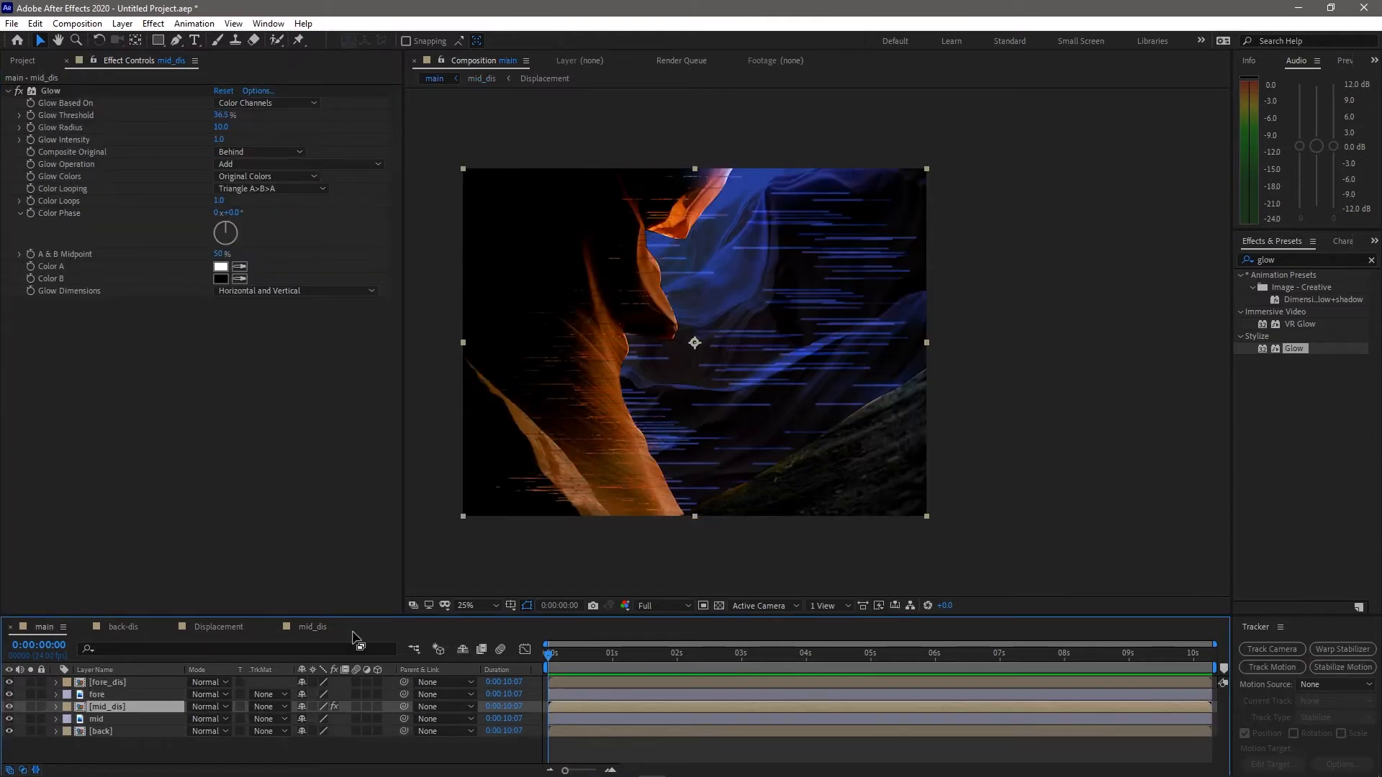
{"action": "left_click_drag", "start_coordinate": [576, 416], "coordinate": [615, 418]}
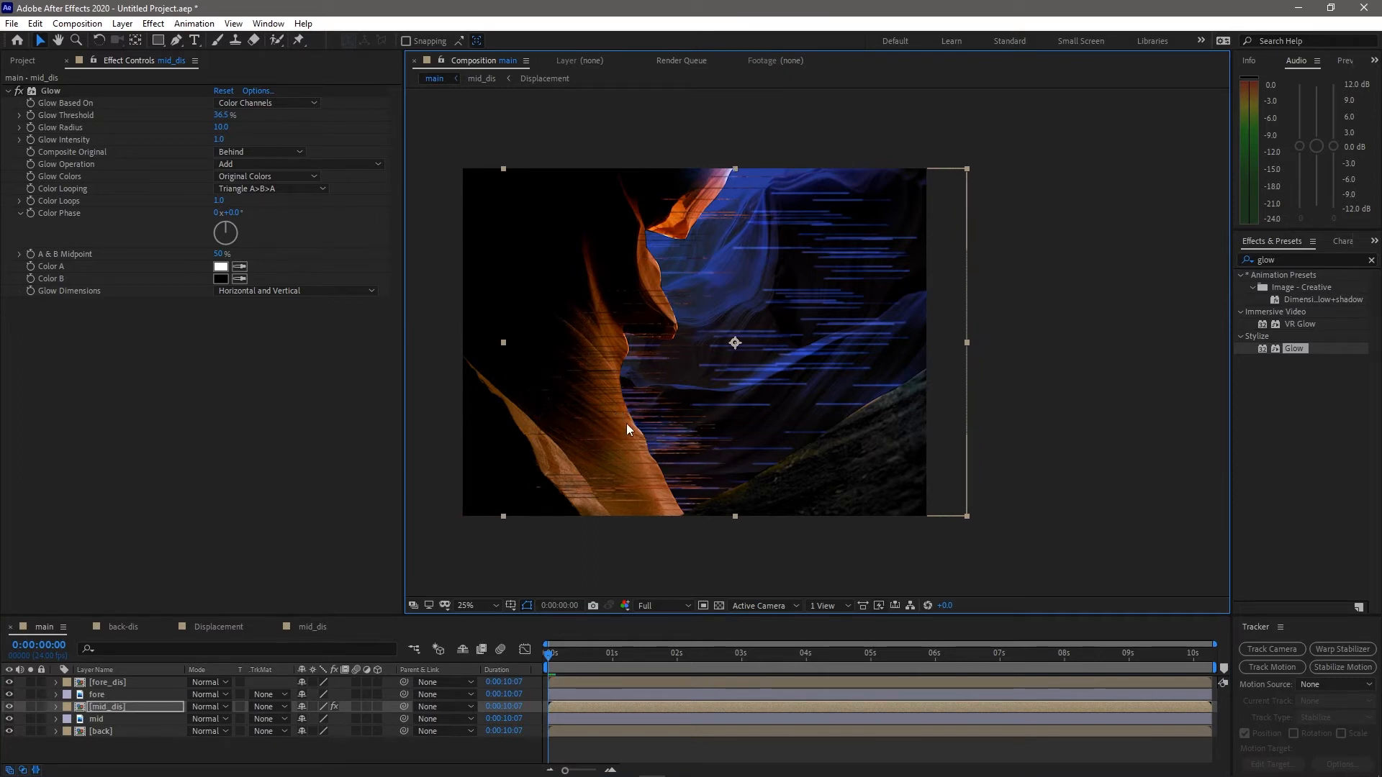
{"action": "left_click_drag", "start_coordinate": [618, 430], "coordinate": [611, 431]}
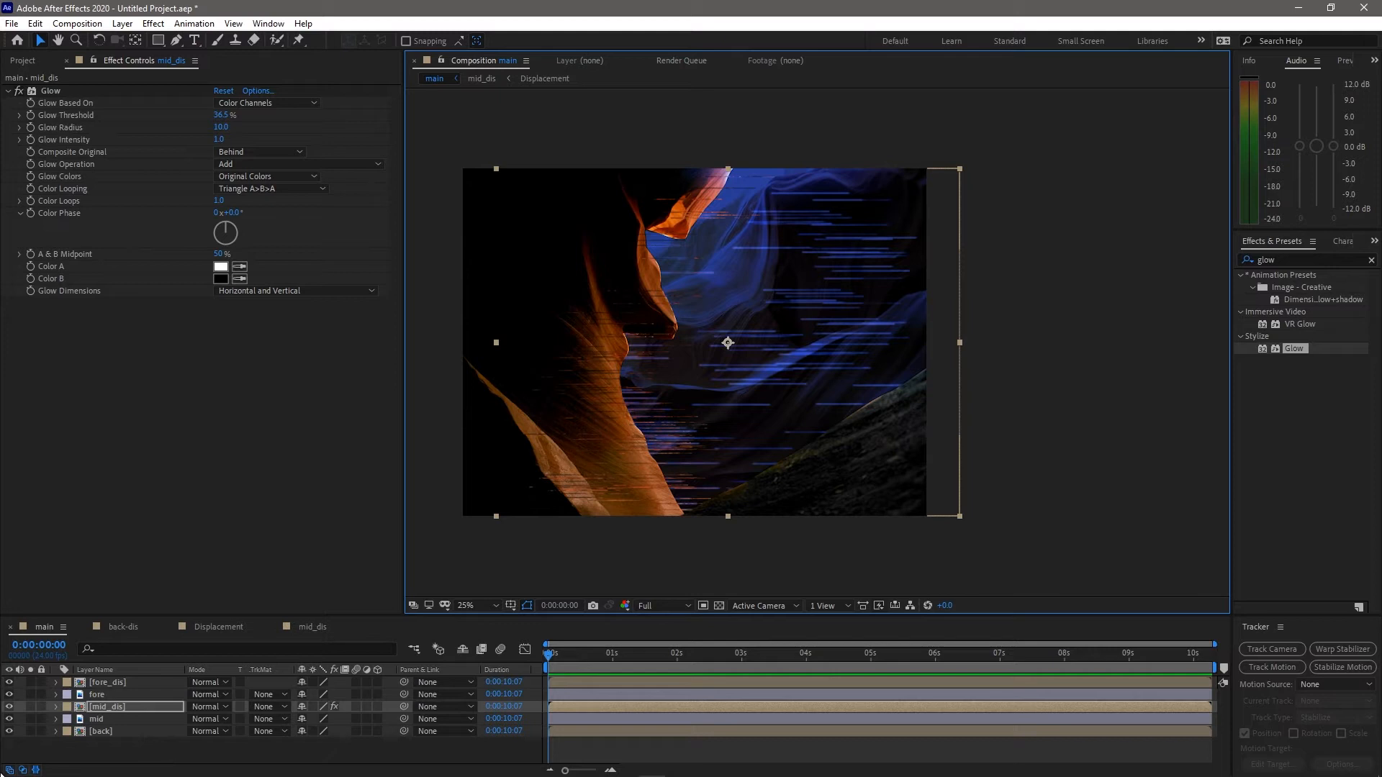
Open the fore_dis composition and briefly show the foreDisplacement matte layer to examine its lines
{"action": "left_click", "coordinate": [120, 680]}
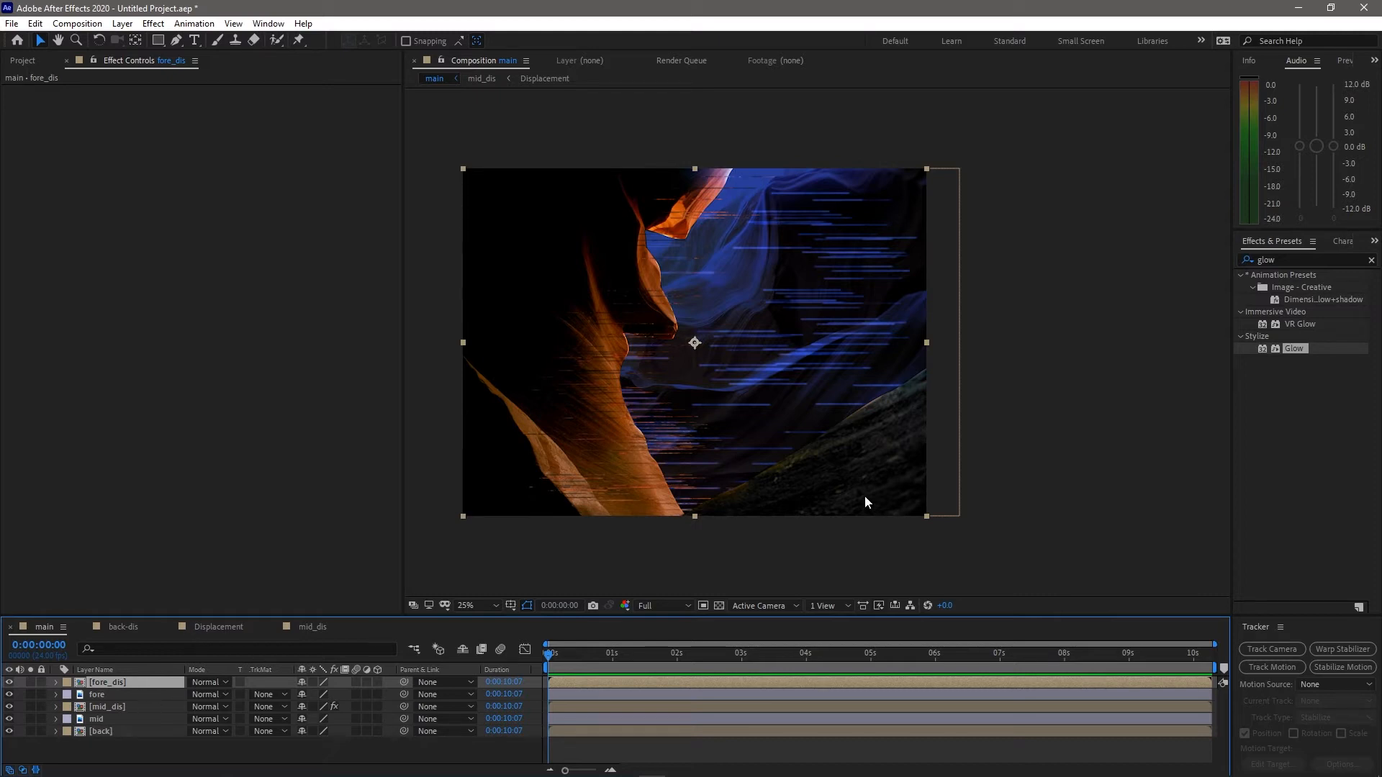
{"action": "double_click", "coordinate": [78, 686]}
{"action": "left_click", "coordinate": [129, 694]}
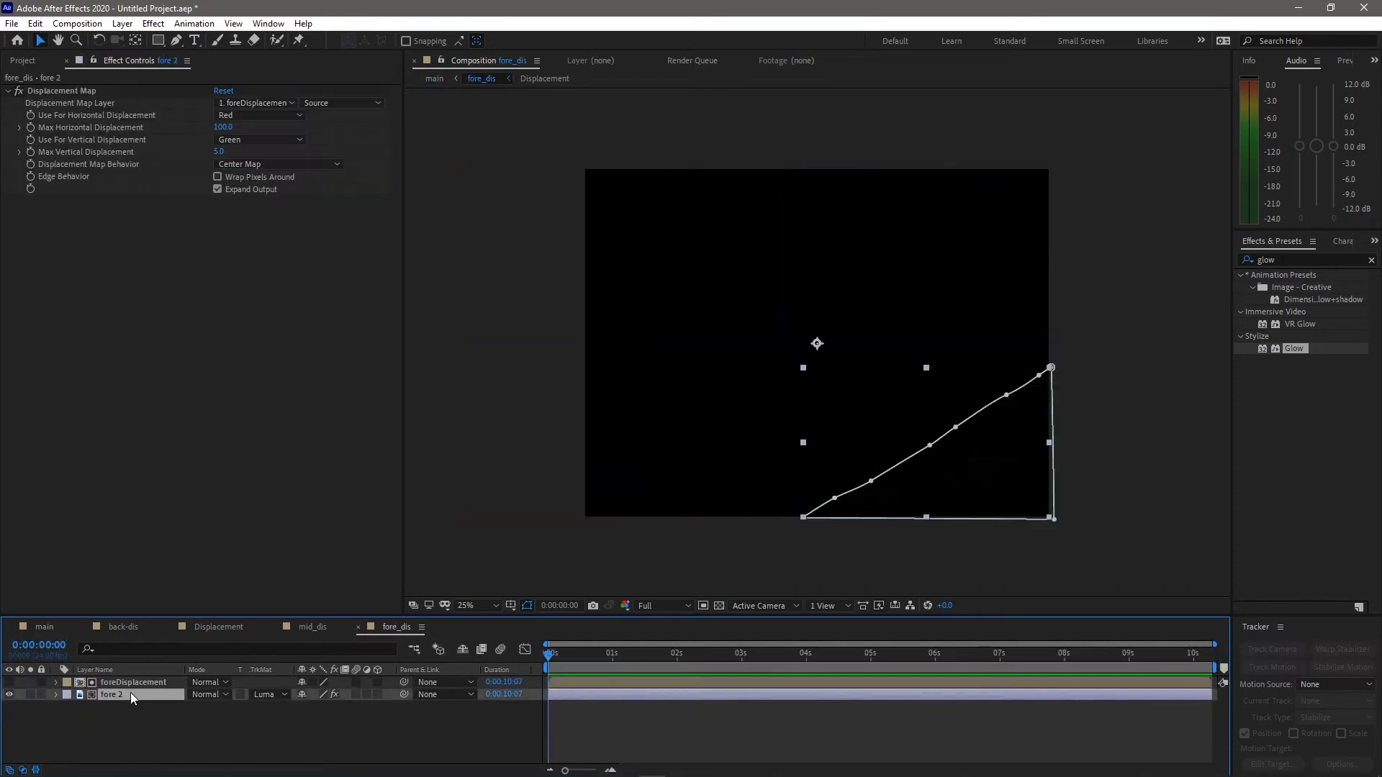
{"action": "left_click", "coordinate": [107, 683]}
{"action": "left_click", "coordinate": [9, 682]}
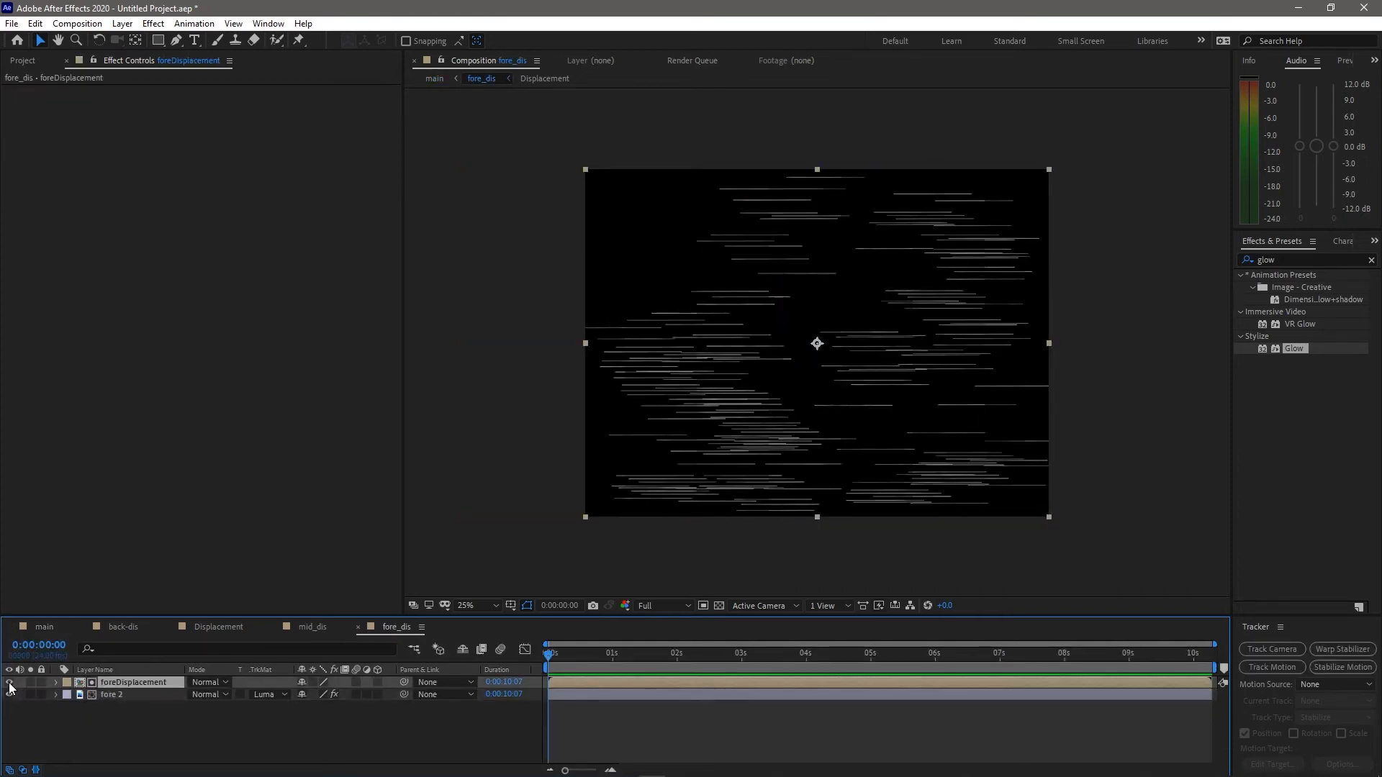
{"action": "left_click", "coordinate": [9, 683]}
Set the Displacement Map's Max Horizontal Displacement to -100 on the fore 2 layer
{"action": "left_click", "coordinate": [121, 695]}
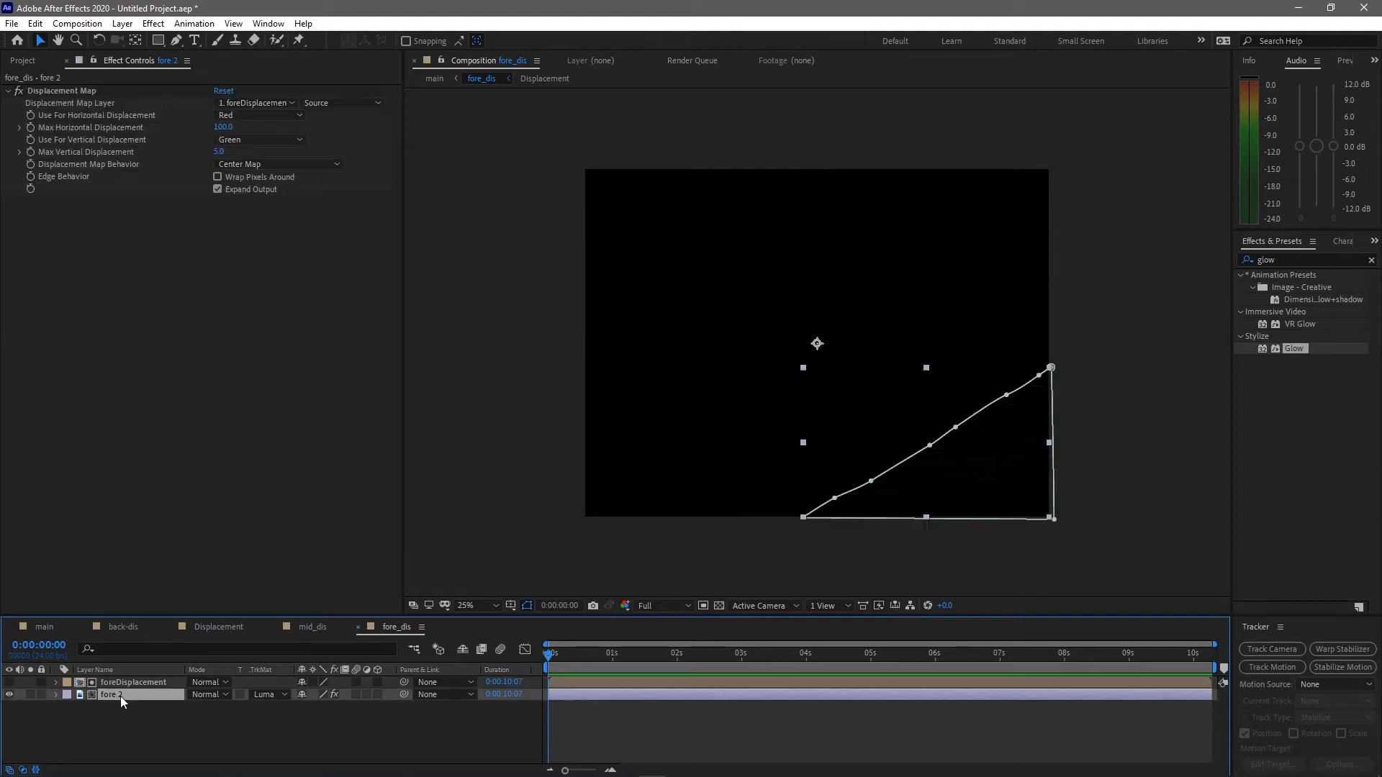
{"action": "left_click", "coordinate": [19, 127]}
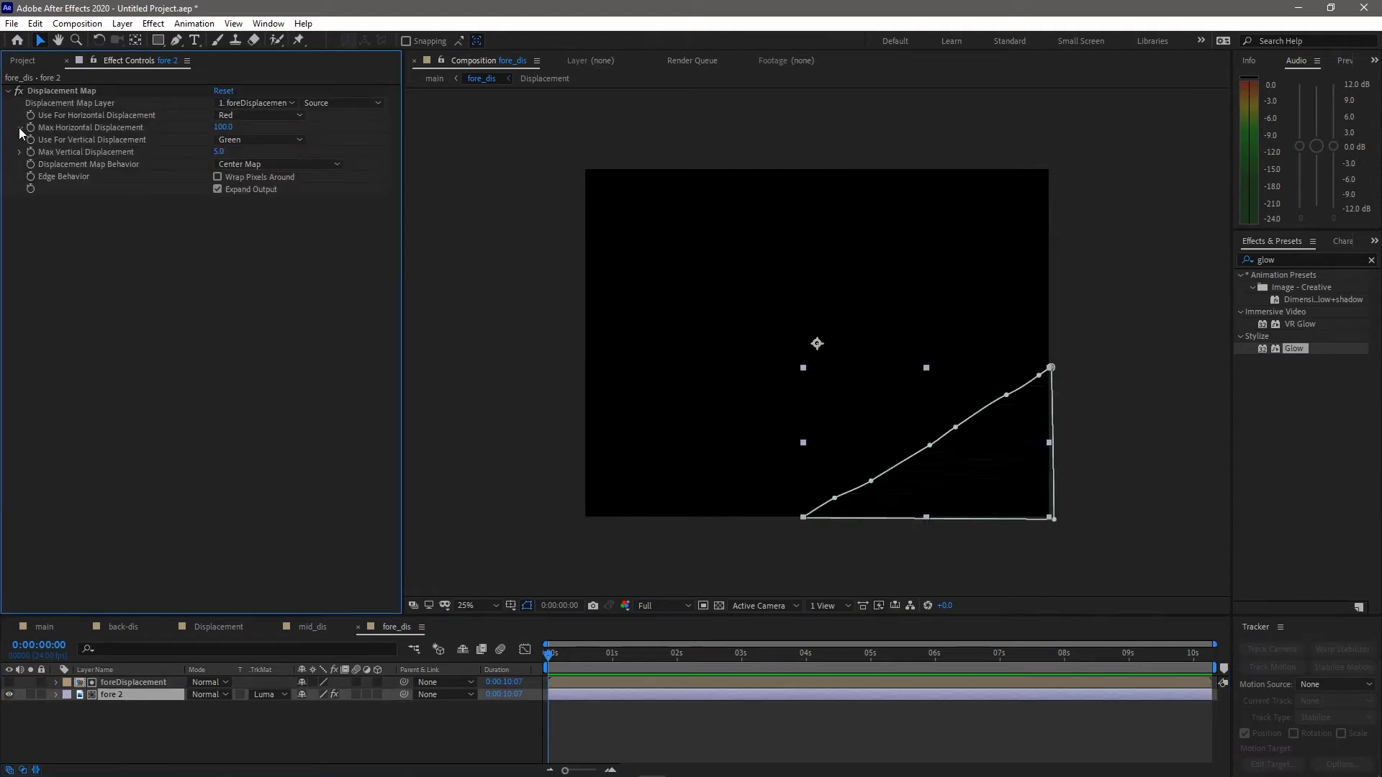
{"action": "left_click_drag", "start_coordinate": [374, 148], "coordinate": [172, 151]}
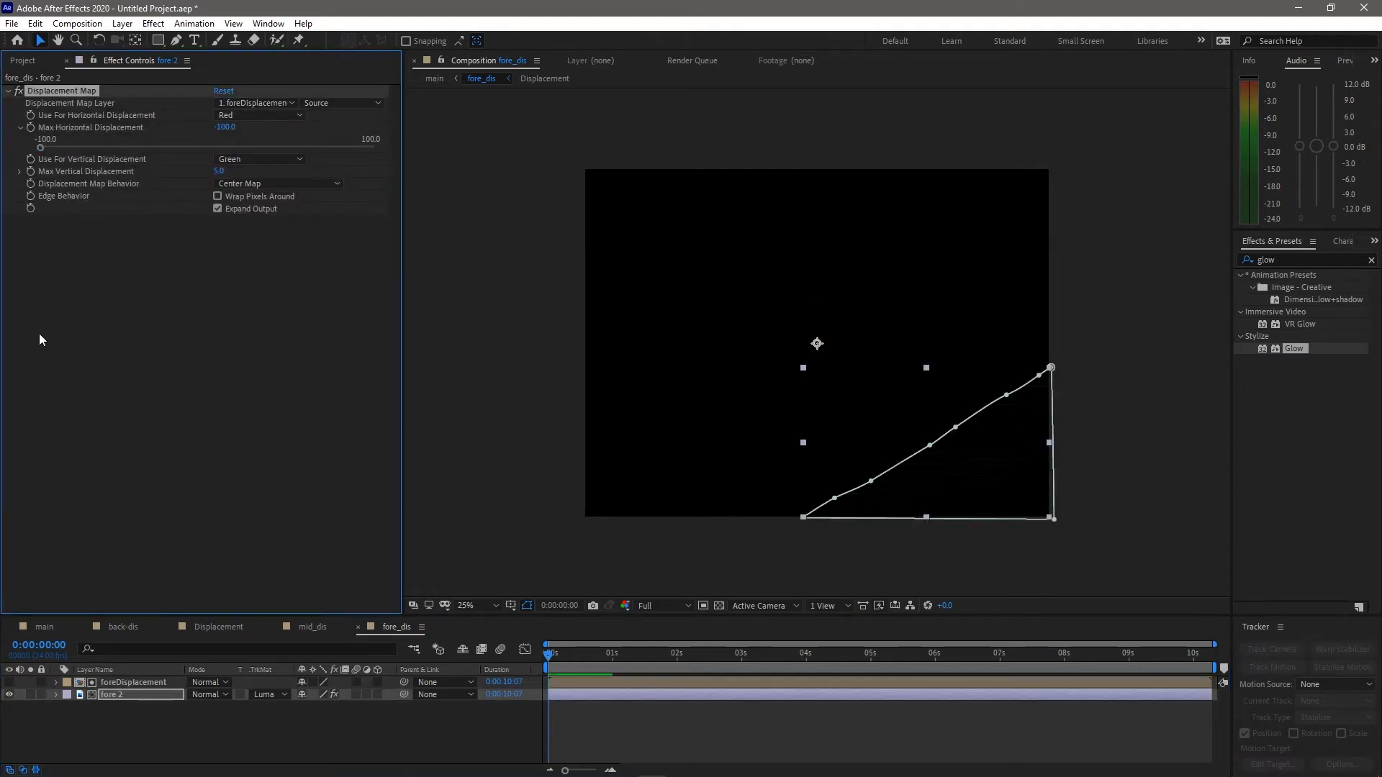
Change the fore_dis composition's background color to Medium Gray-Red so the dark displaced lines stand out
{"action": "scroll", "coordinate": [1027, 526], "scroll_direction": "up", "scroll_amount": 2}
{"action": "key", "text": "space"}
{"action": "left_click_drag", "start_coordinate": [1037, 497], "coordinate": [827, 365]}
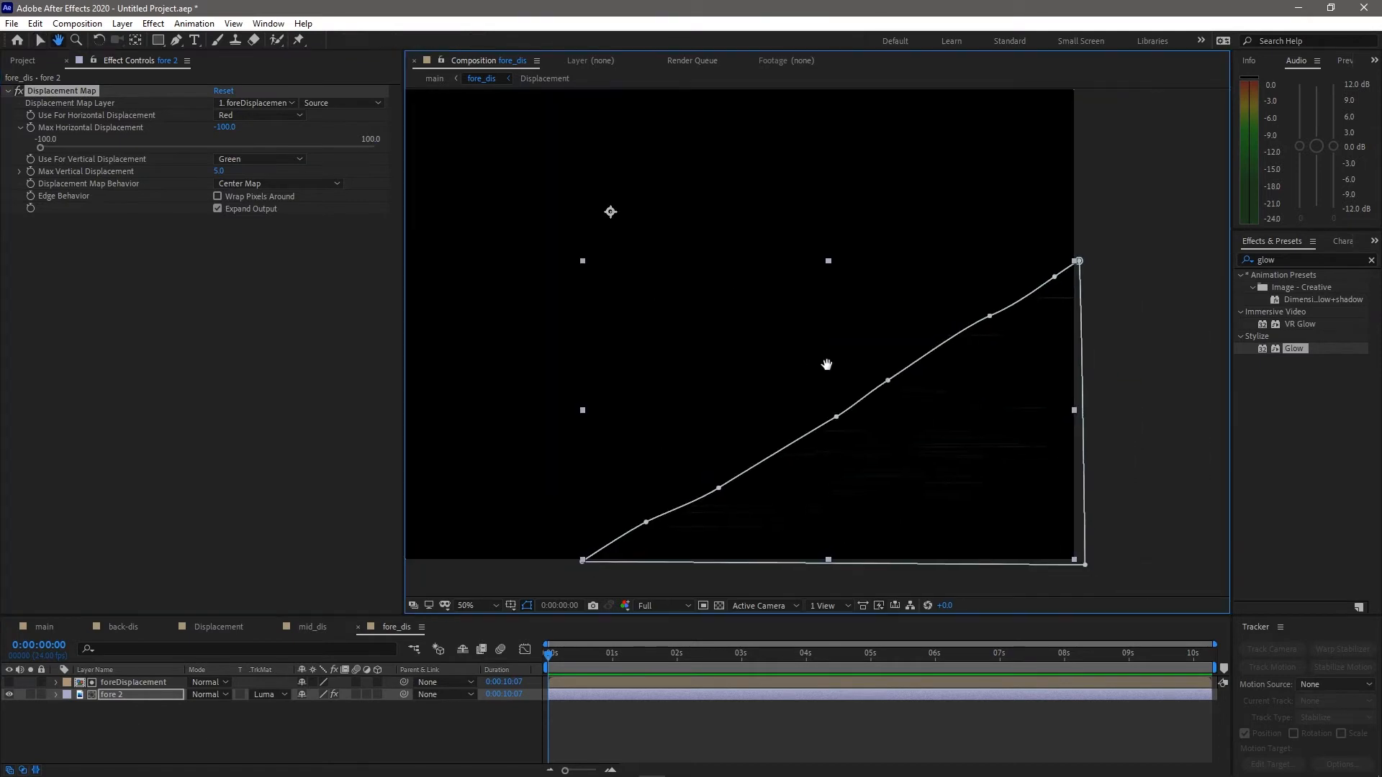
{"action": "scroll", "coordinate": [946, 464], "scroll_direction": "down", "scroll_amount": 2}
{"action": "key", "text": "ctrl+k"}
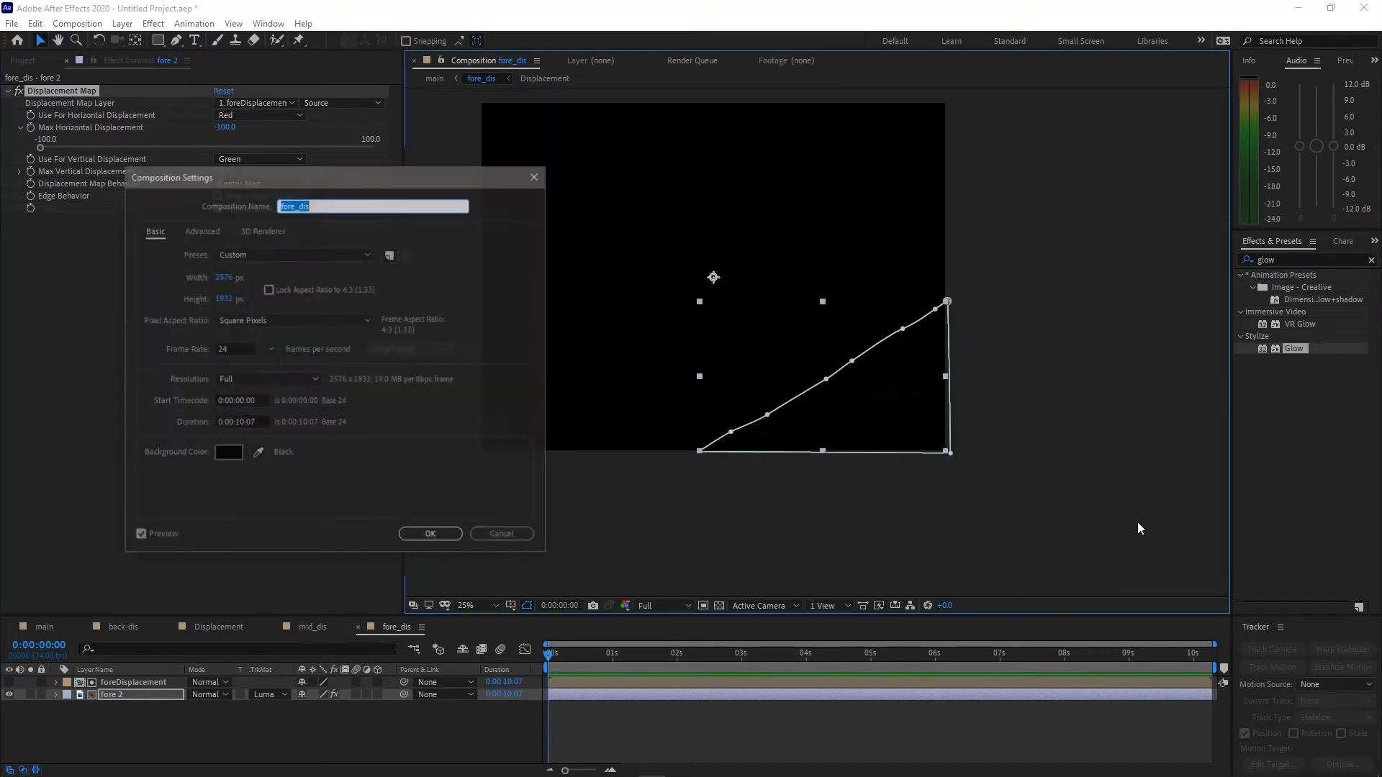
{"action": "left_click", "coordinate": [228, 456]}
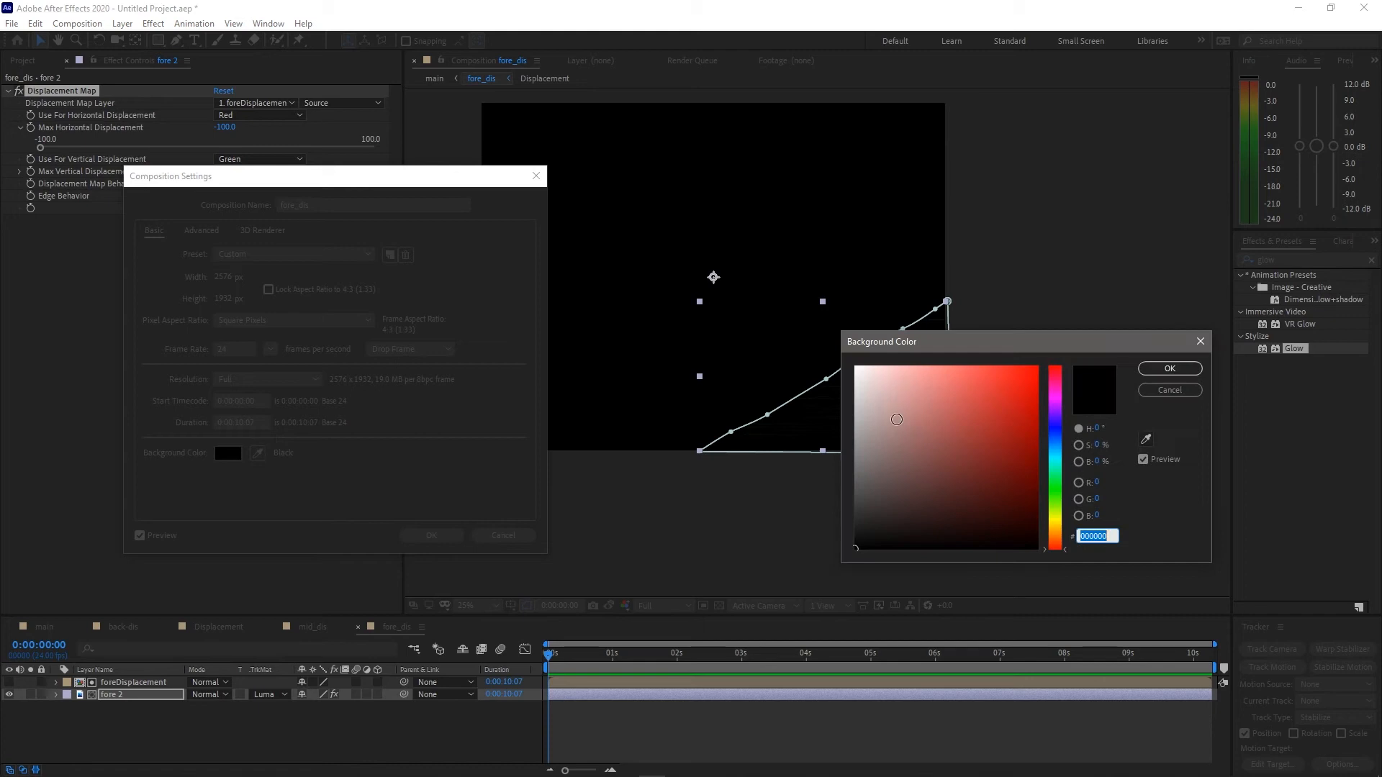
{"action": "left_click", "coordinate": [915, 421]}
{"action": "left_click", "coordinate": [1161, 370]}
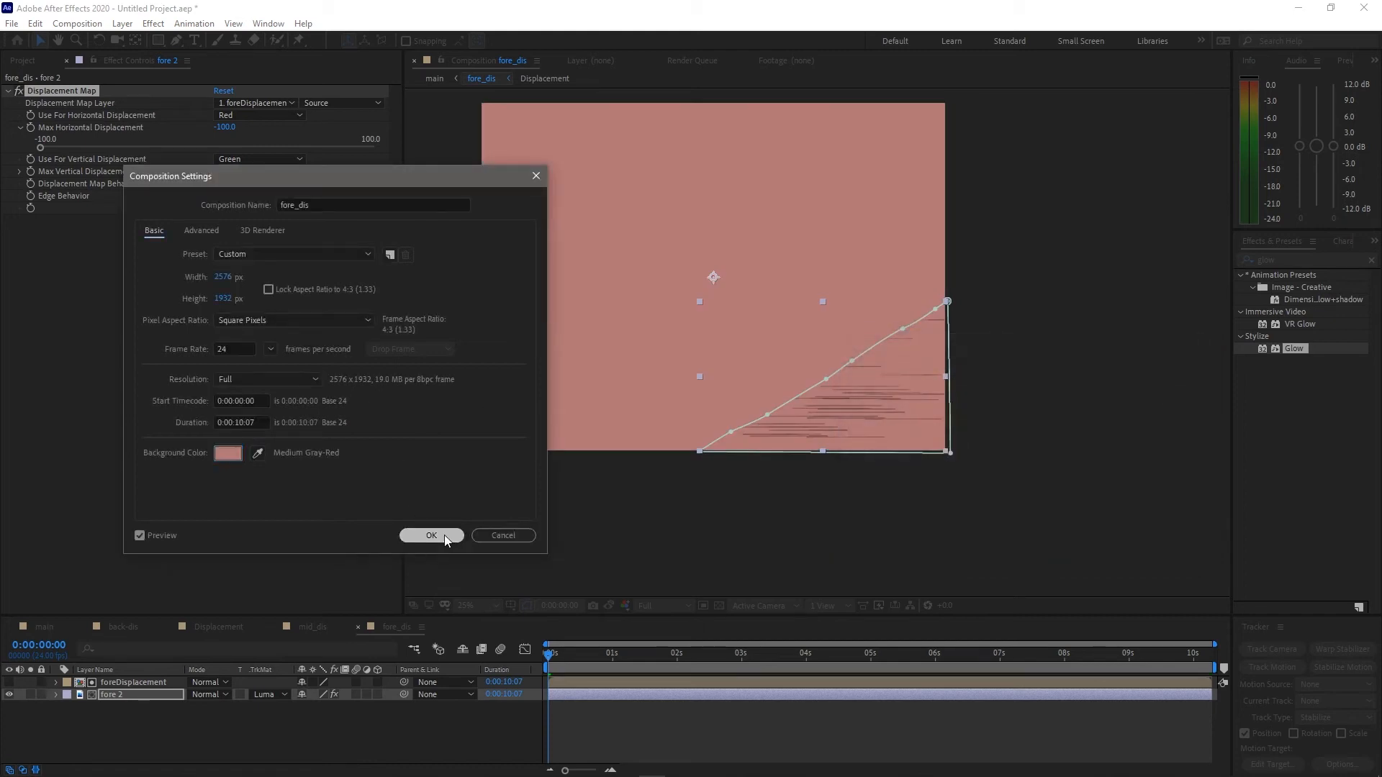
{"action": "left_click", "coordinate": [430, 534]}
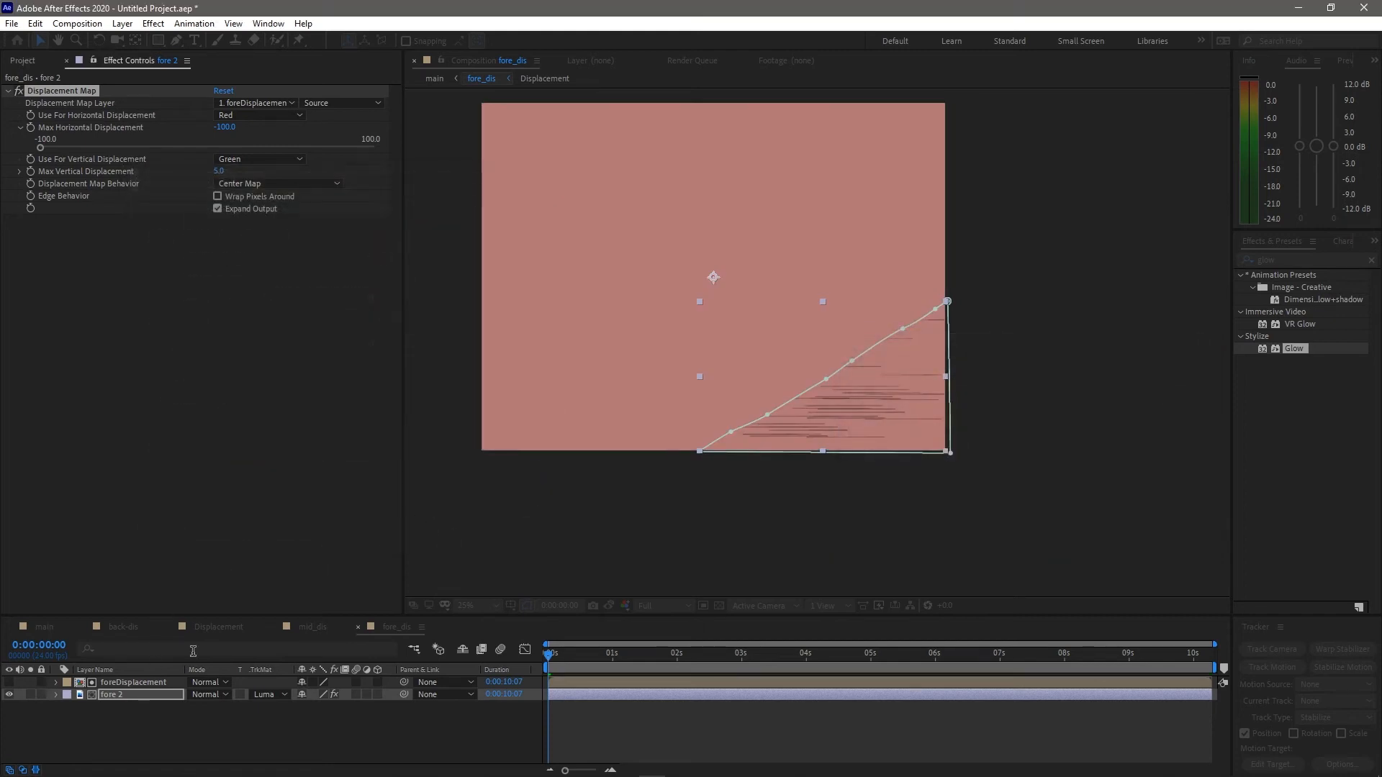
Apply a Glow effect to the fore_dis layer in the main composition and set its Glow Threshold to 22.7%
{"action": "left_click", "coordinate": [43, 627]}
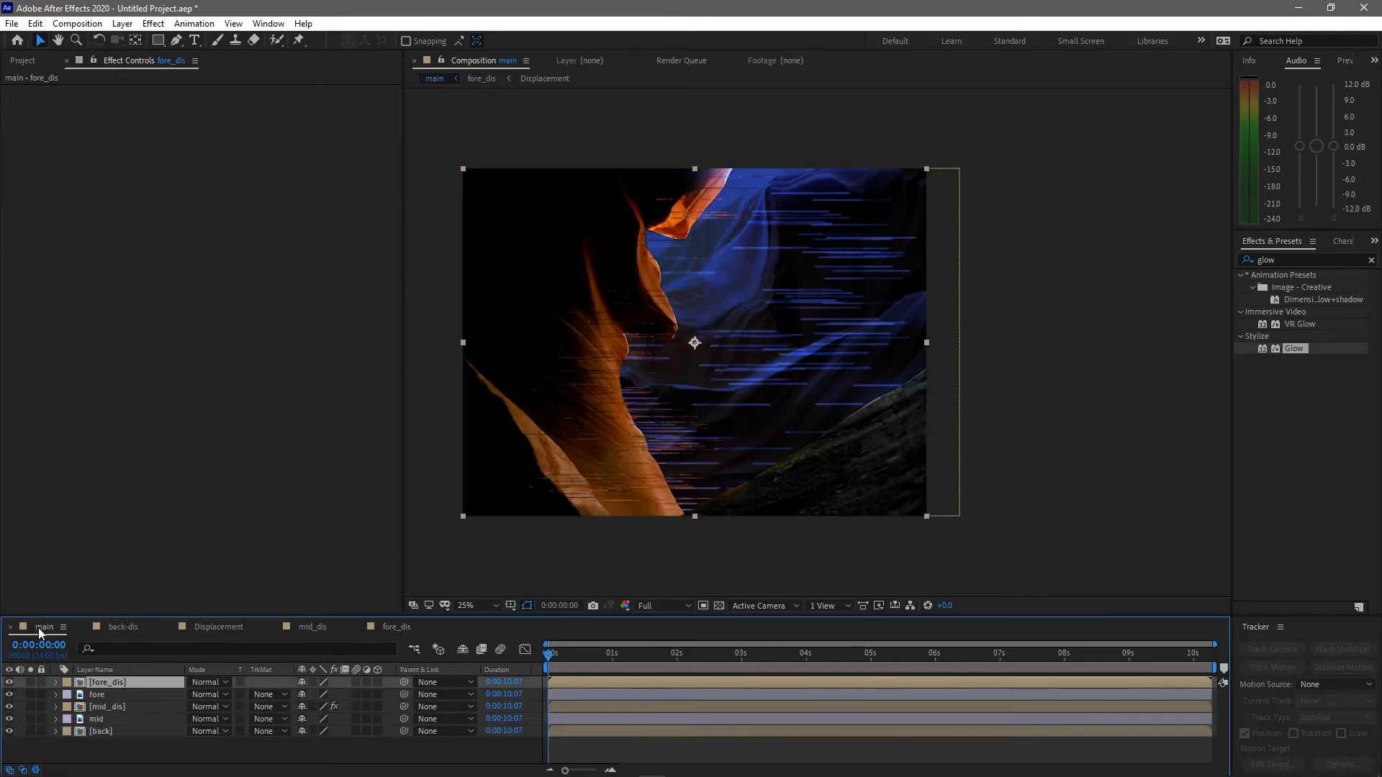
{"action": "left_click", "coordinate": [1265, 355]}
{"action": "double_click", "coordinate": [1263, 352]}
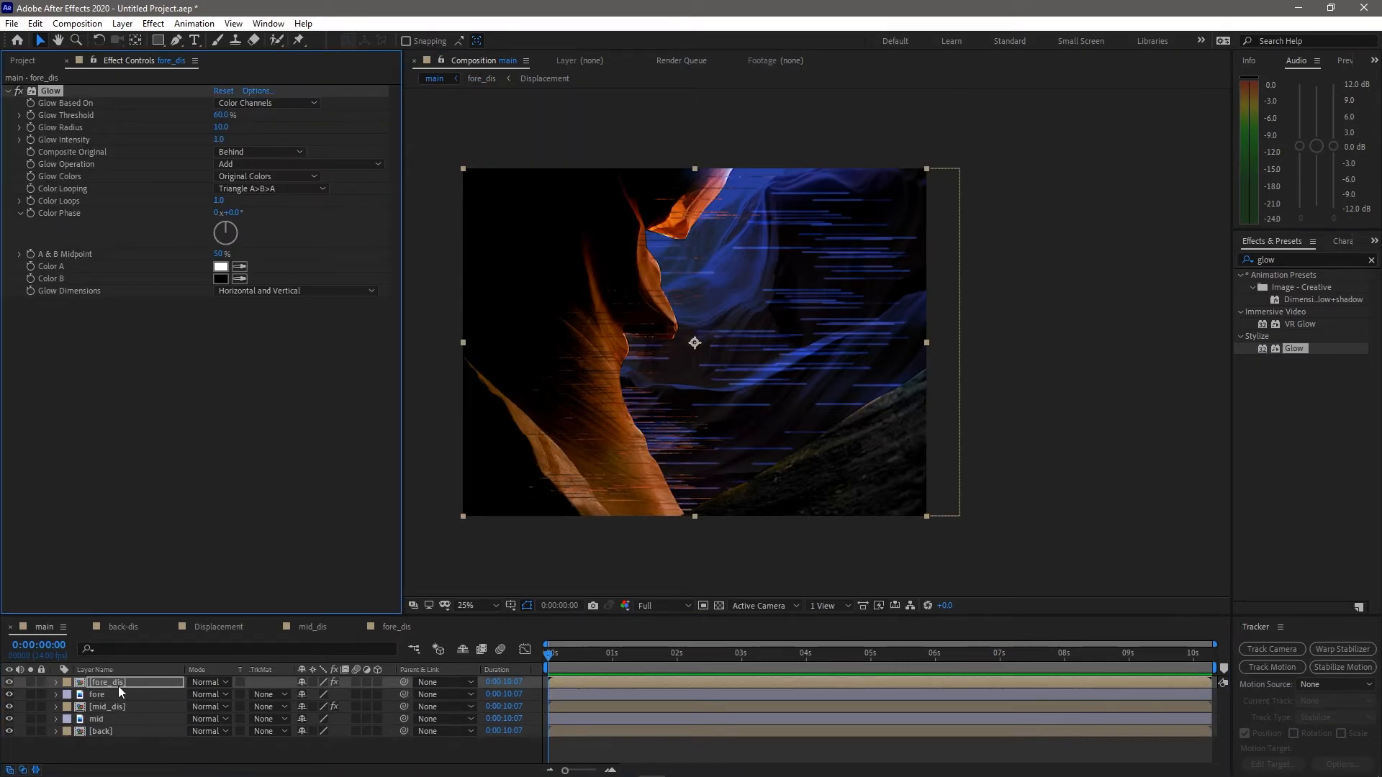
{"action": "left_click_drag", "start_coordinate": [219, 115], "coordinate": [169, 113]}
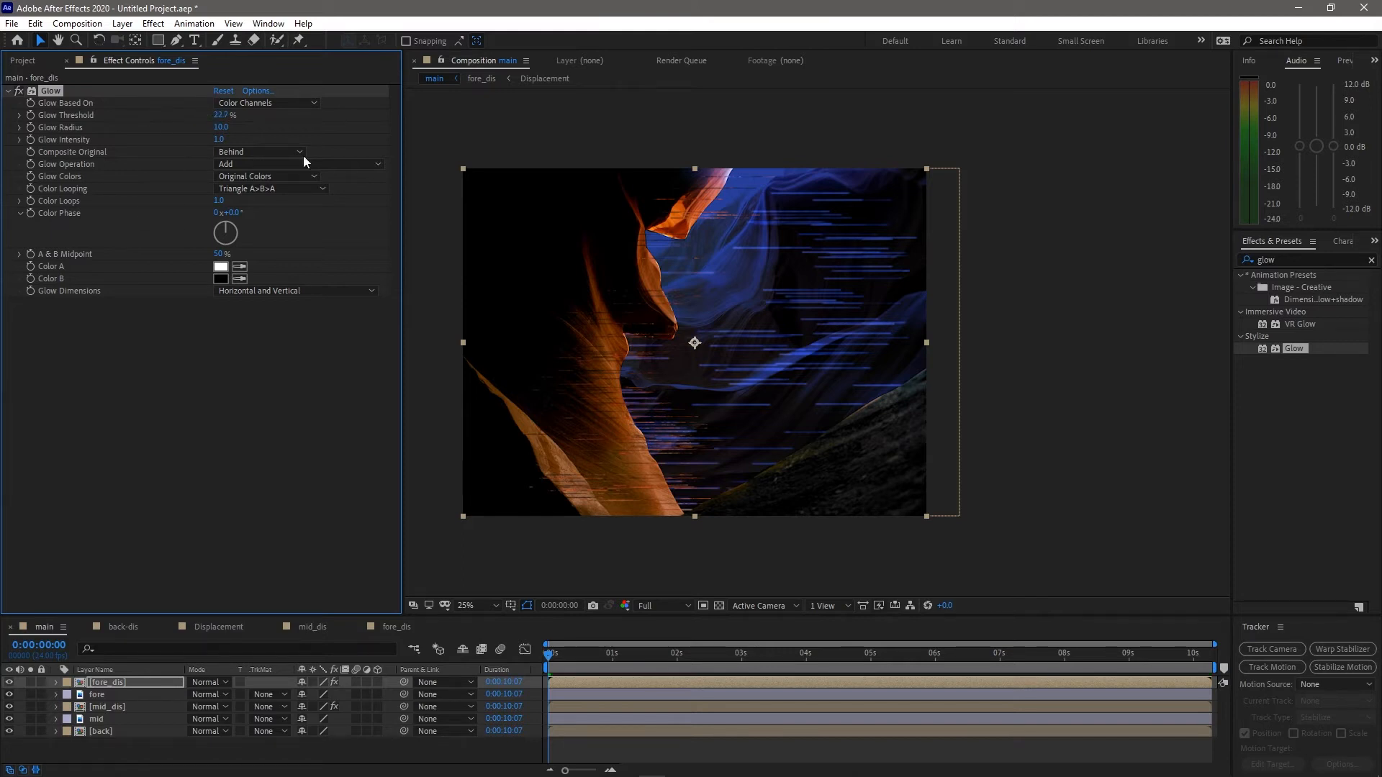
Apply a Curves effect to the fore_dis layer and raise the RGB curve's midtones to brighten the lines
{"action": "left_click", "coordinate": [1294, 260]}
{"action": "key", "text": "BackSpace"}
{"action": "key", "text": "BackSpace"}
{"action": "key", "text": "BackSpace"}
{"action": "key", "text": "BackSpace"}
{"action": "type", "text": "c"}
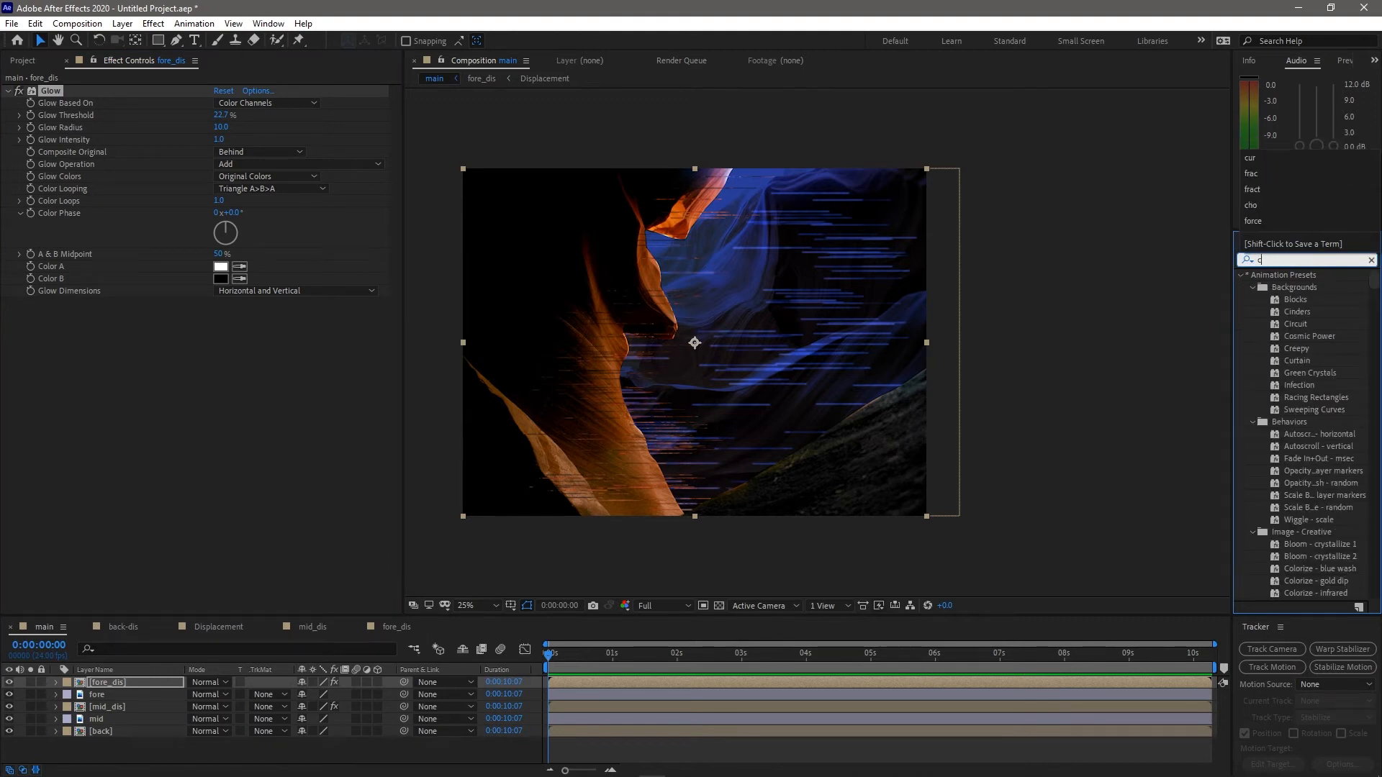
{"action": "type", "text": "u"}
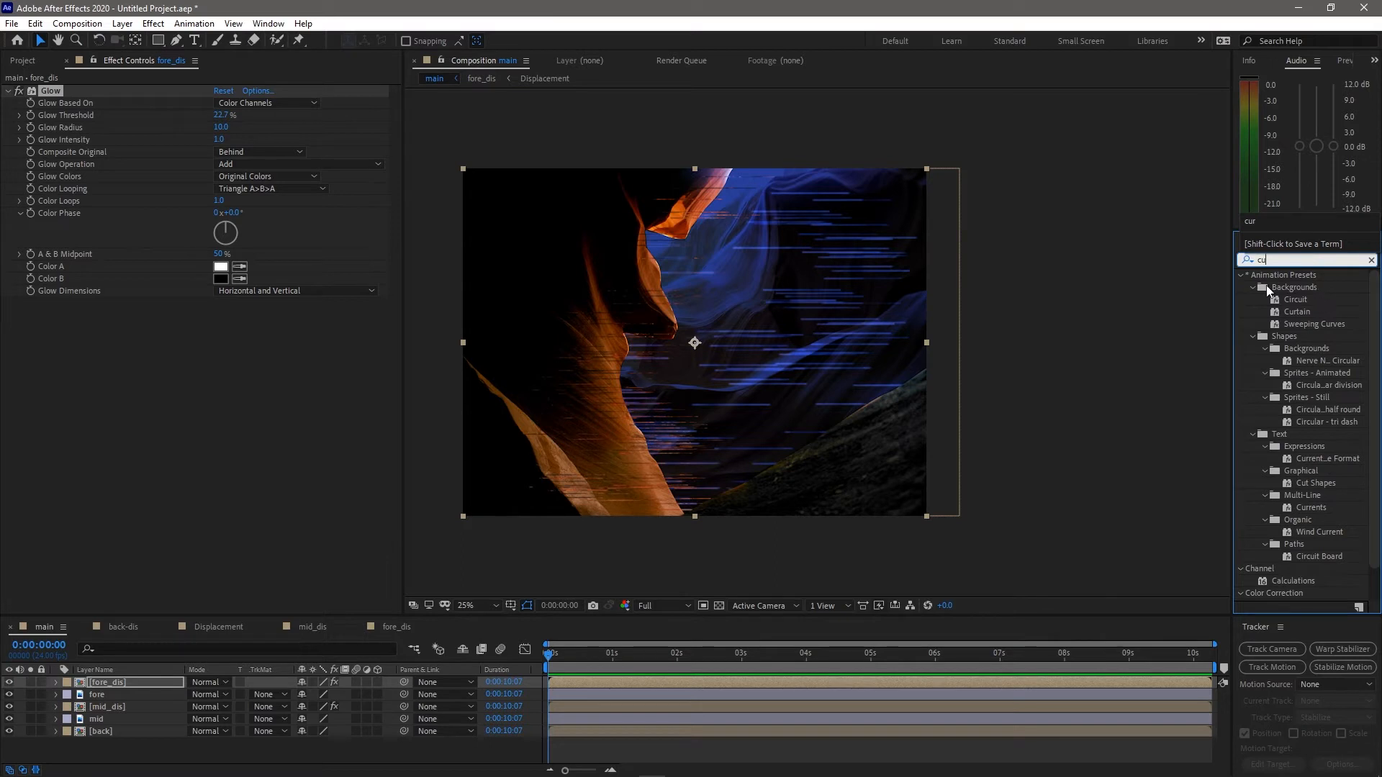
{"action": "type", "text": "r"}
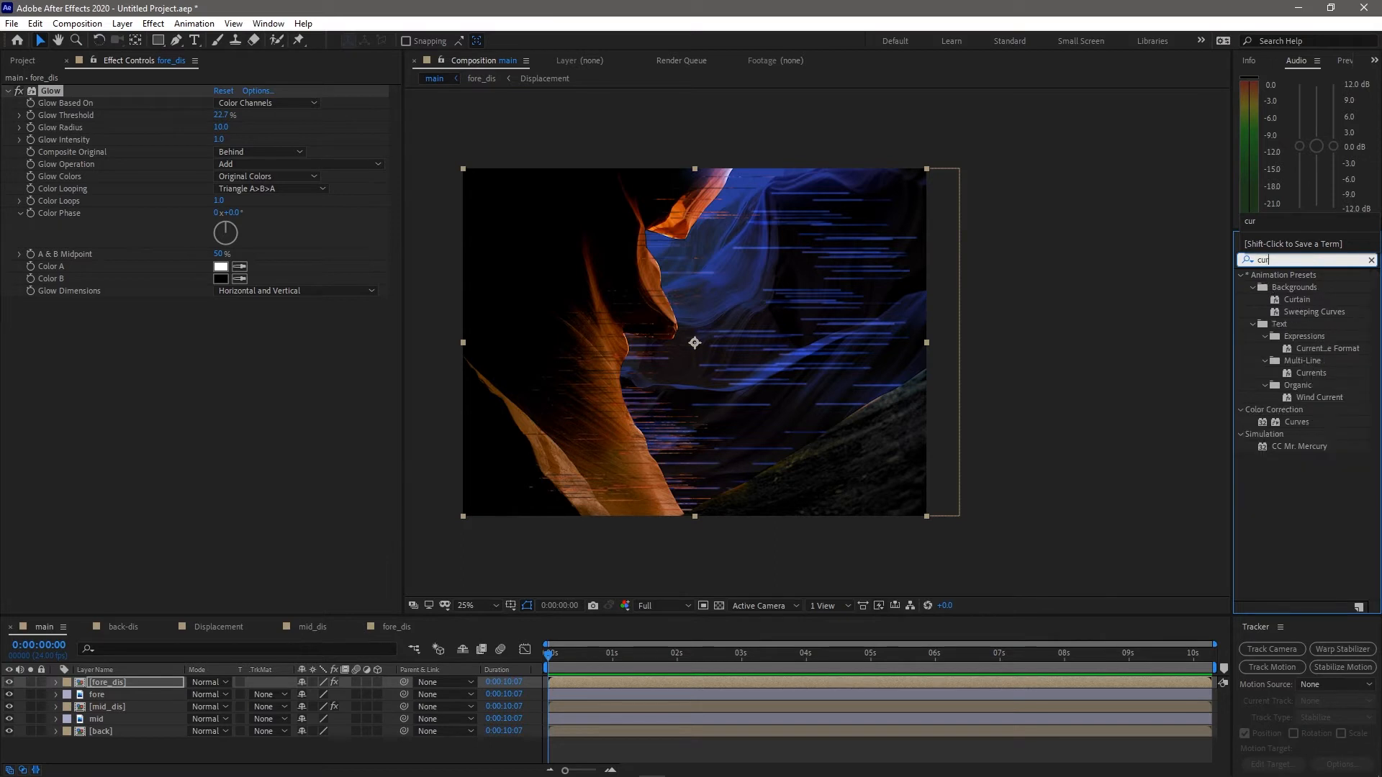
{"action": "double_click", "coordinate": [1271, 423]}
{"action": "mouse_move", "coordinate": [109, 459]}
{"action": "left_mouse_down"}
{"action": "mouse_move", "coordinate": [90, 446]}
{"action": "mouse_move", "coordinate": [103, 451]}
{"action": "left_mouse_up"}
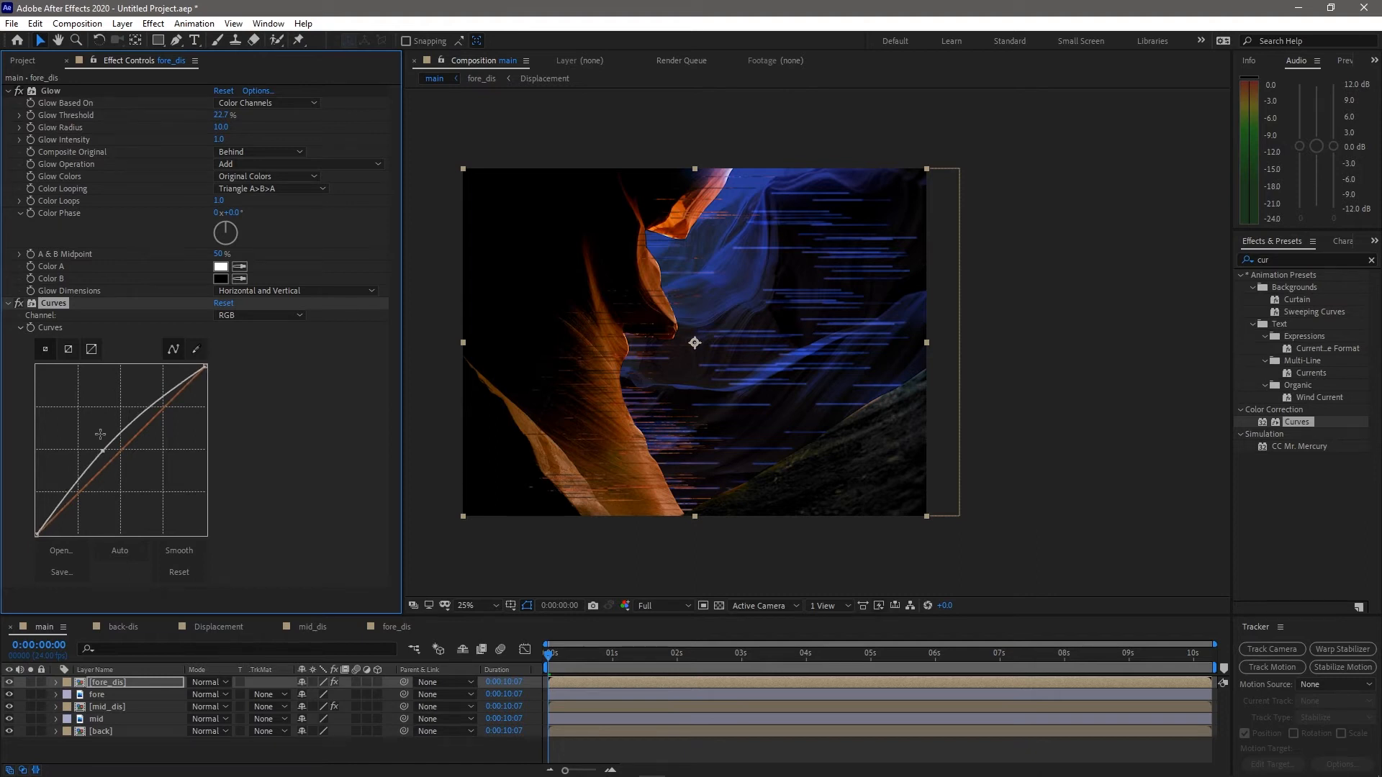
Examine the displaced lines on the foreground slope up close, comparing them with the fore_dis layer and its Glow off and on
{"action": "scroll", "coordinate": [719, 471], "scroll_direction": "up", "scroll_amount": 4}
{"action": "key", "text": "h"}
{"action": "left_click_drag", "start_coordinate": [850, 368], "coordinate": [753, 173]}
{"action": "left_click_drag", "start_coordinate": [966, 474], "coordinate": [969, 399]}
{"action": "key", "text": "v"}
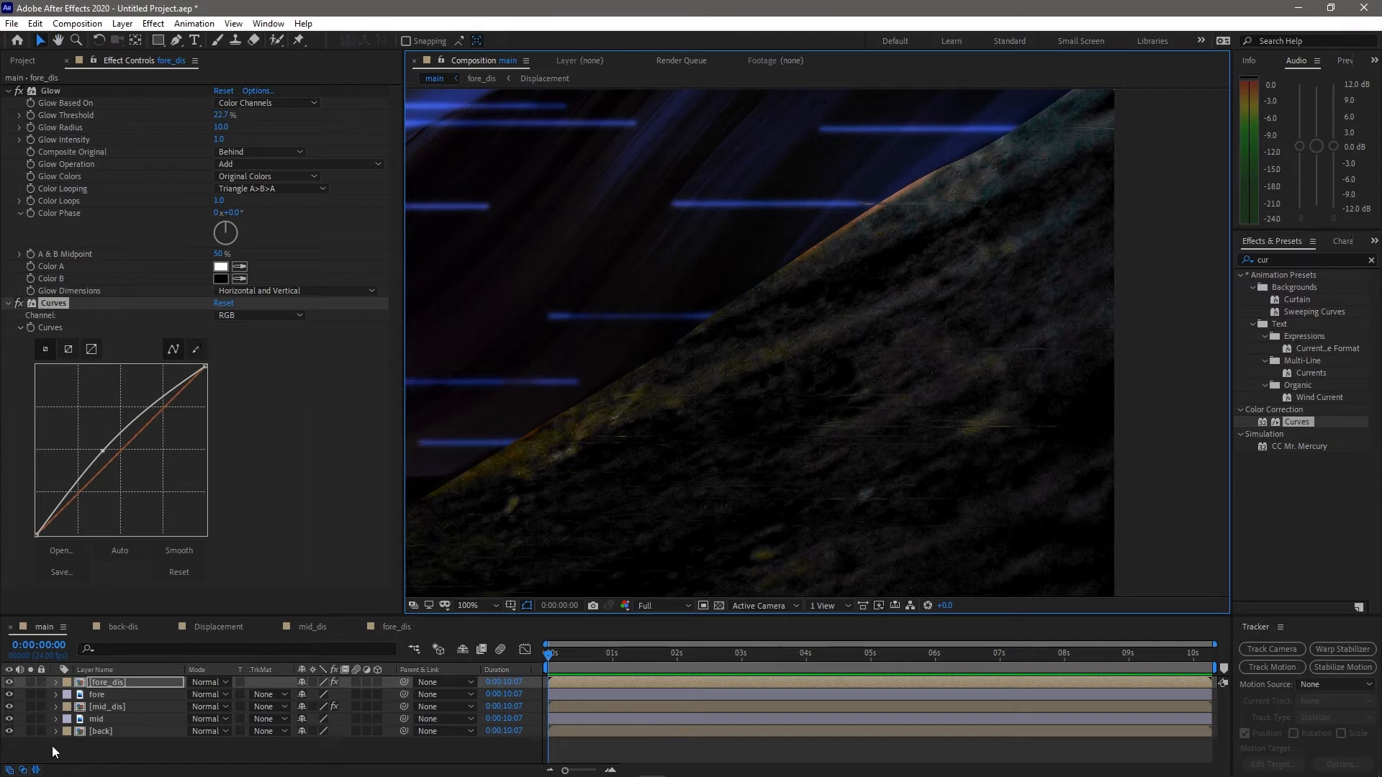
{"action": "left_click", "coordinate": [9, 683]}
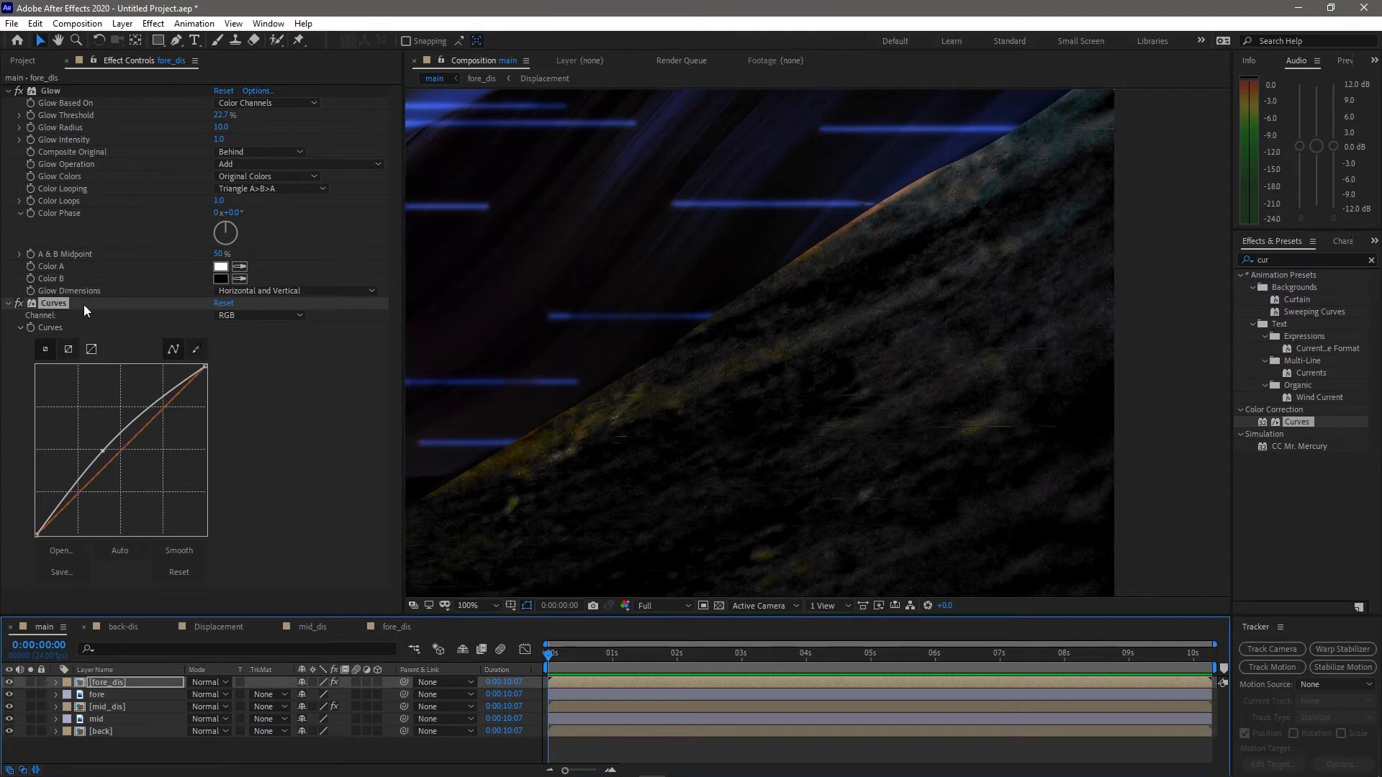
{"action": "left_click", "coordinate": [21, 90]}
{"action": "left_click", "coordinate": [20, 90]}
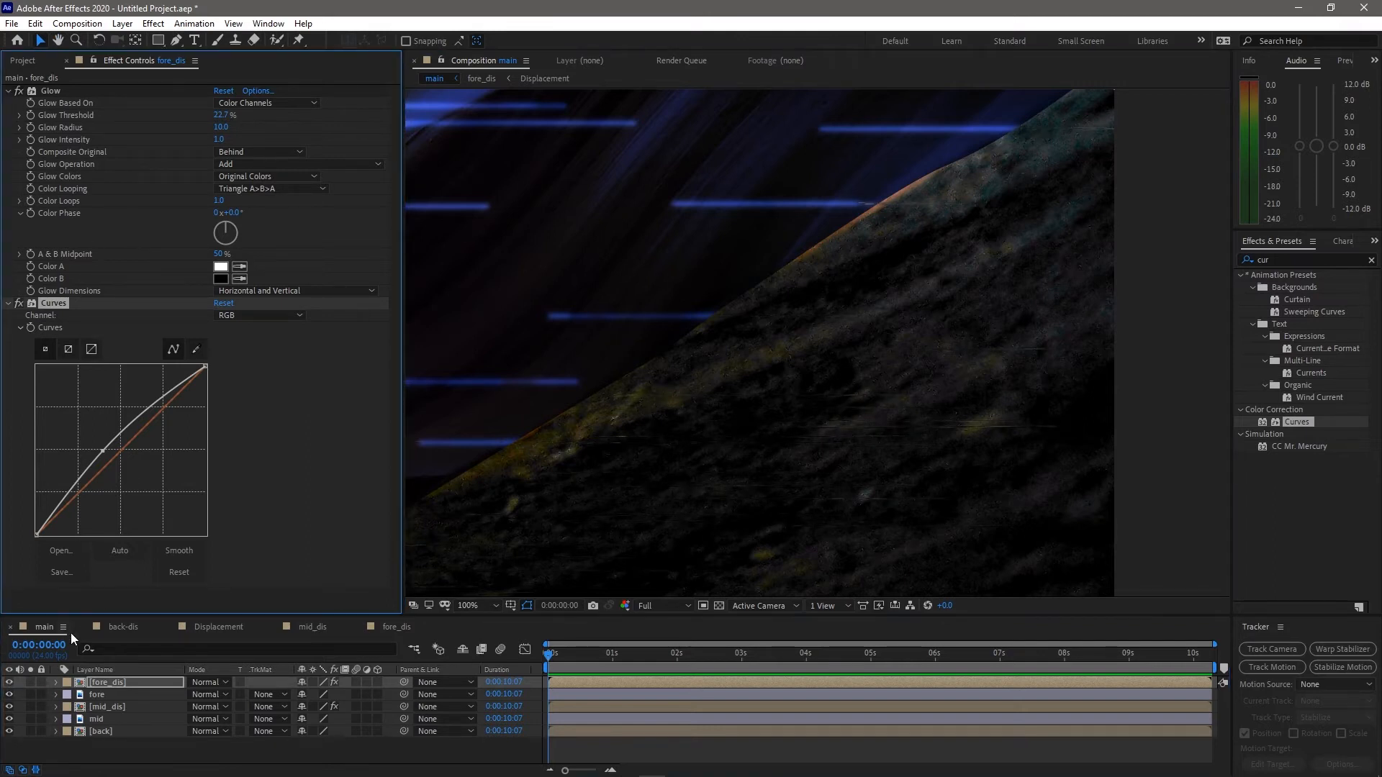
Set the fore_dis layer's blending mode to Add
{"action": "left_click", "coordinate": [103, 690]}
{"action": "left_click", "coordinate": [132, 683]}
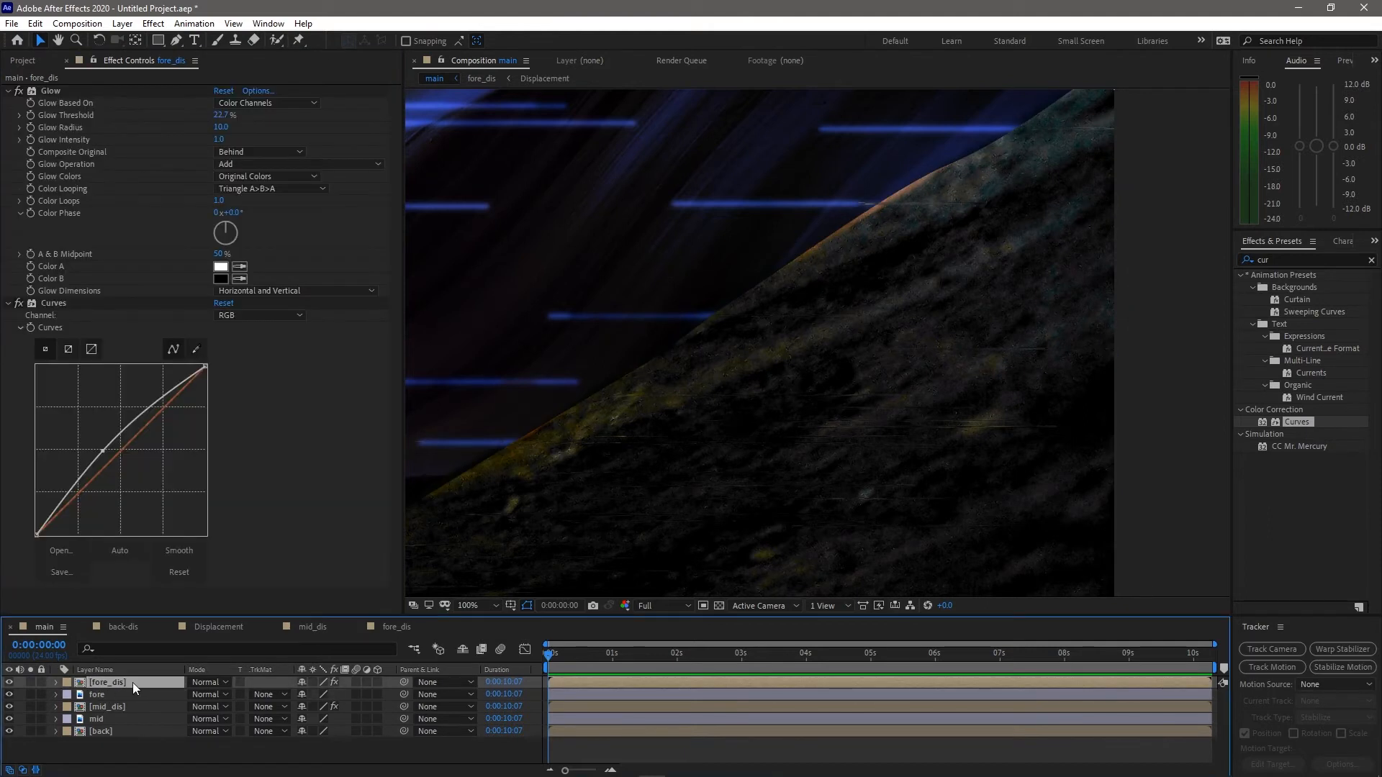
{"action": "left_click", "coordinate": [215, 682]}
{"action": "left_click", "coordinate": [235, 199]}
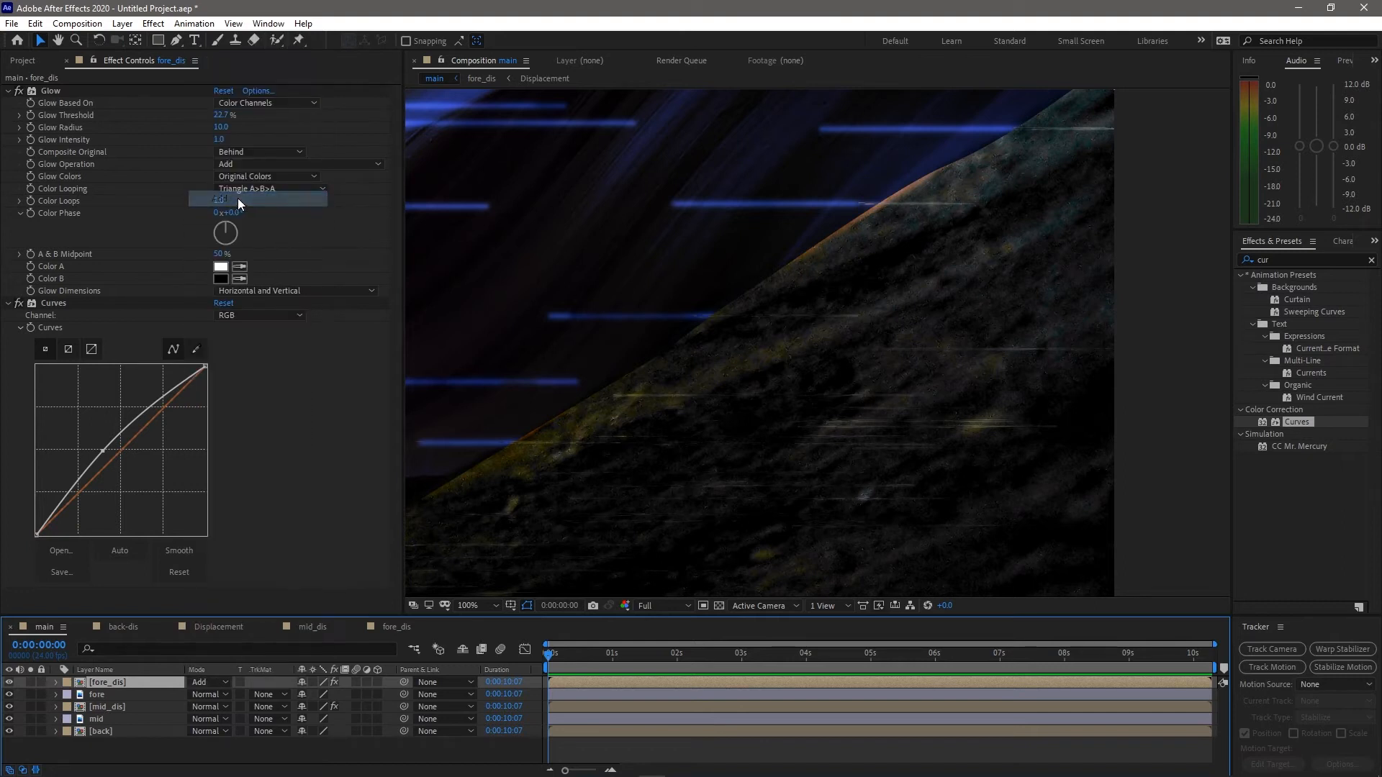
Examine the mid_dis and fore_dis lines and their effect settings against the whole canyon image
{"action": "left_click", "coordinate": [124, 707]}
{"action": "scroll", "coordinate": [576, 351], "scroll_direction": "down", "scroll_amount": 3}
{"action": "mouse_move", "coordinate": [624, 323]}
{"action": "left_mouse_down"}
{"action": "mouse_move", "coordinate": [660, 342]}
{"action": "mouse_move", "coordinate": [645, 373]}
{"action": "mouse_move", "coordinate": [616, 338]}
{"action": "left_mouse_up"}
{"action": "scroll", "coordinate": [722, 430], "scroll_direction": "up", "scroll_amount": 2}
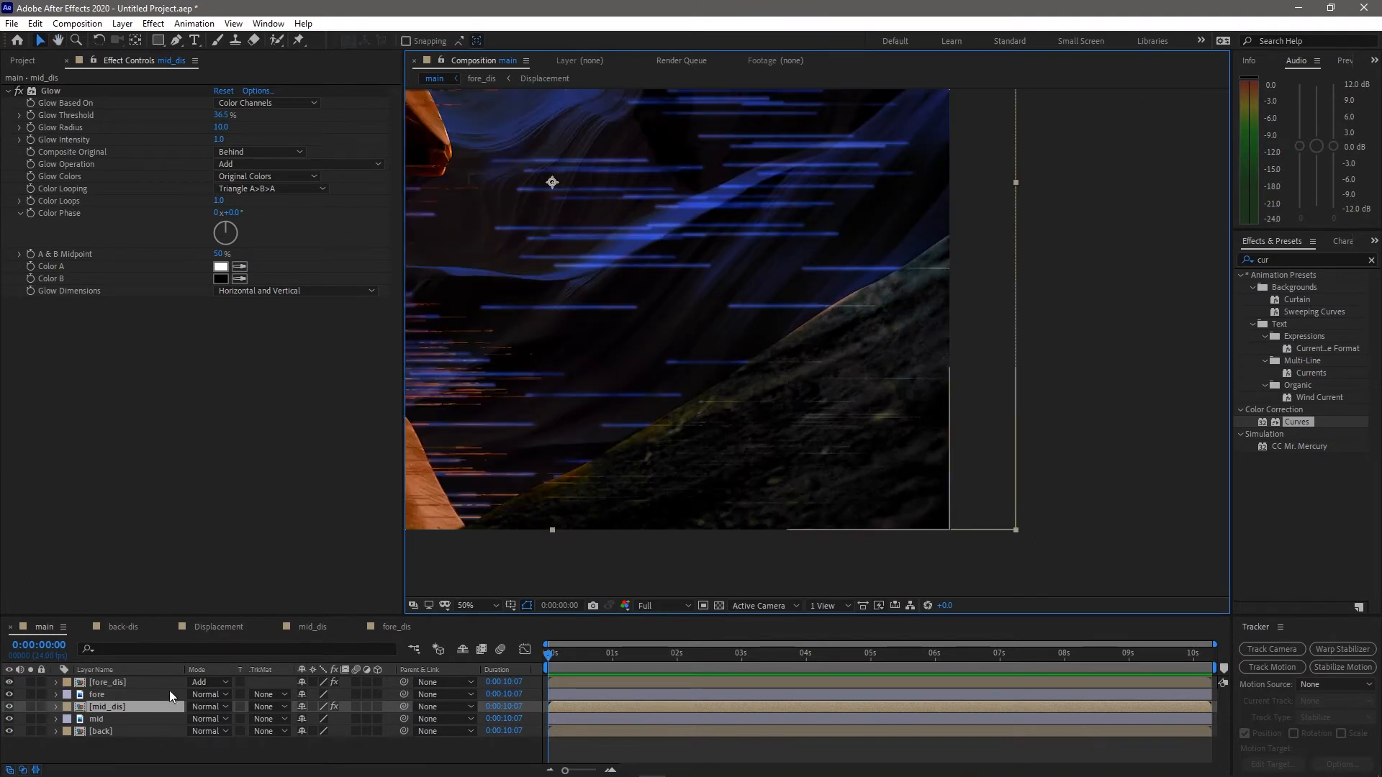
{"action": "left_click", "coordinate": [101, 683]}
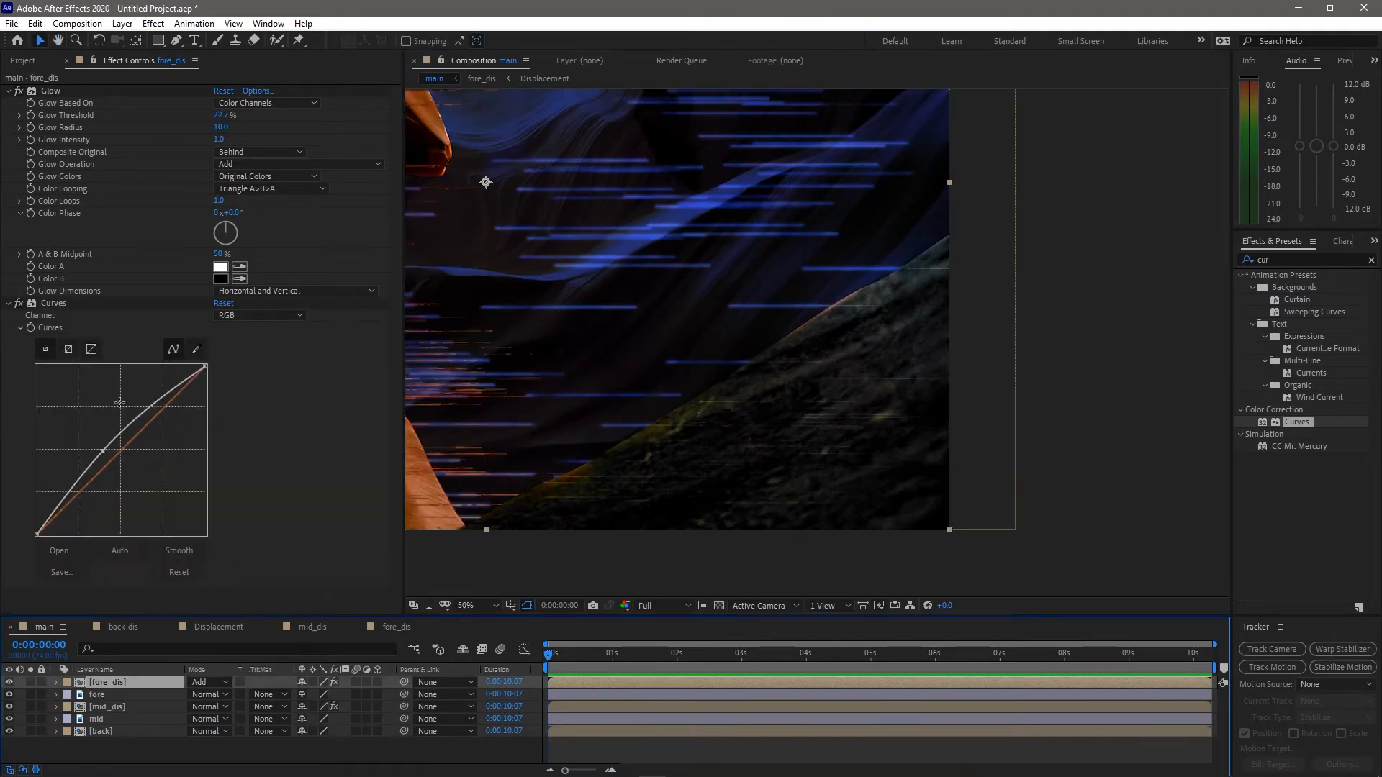
{"action": "scroll", "coordinate": [628, 358], "scroll_direction": "down", "scroll_amount": 4}
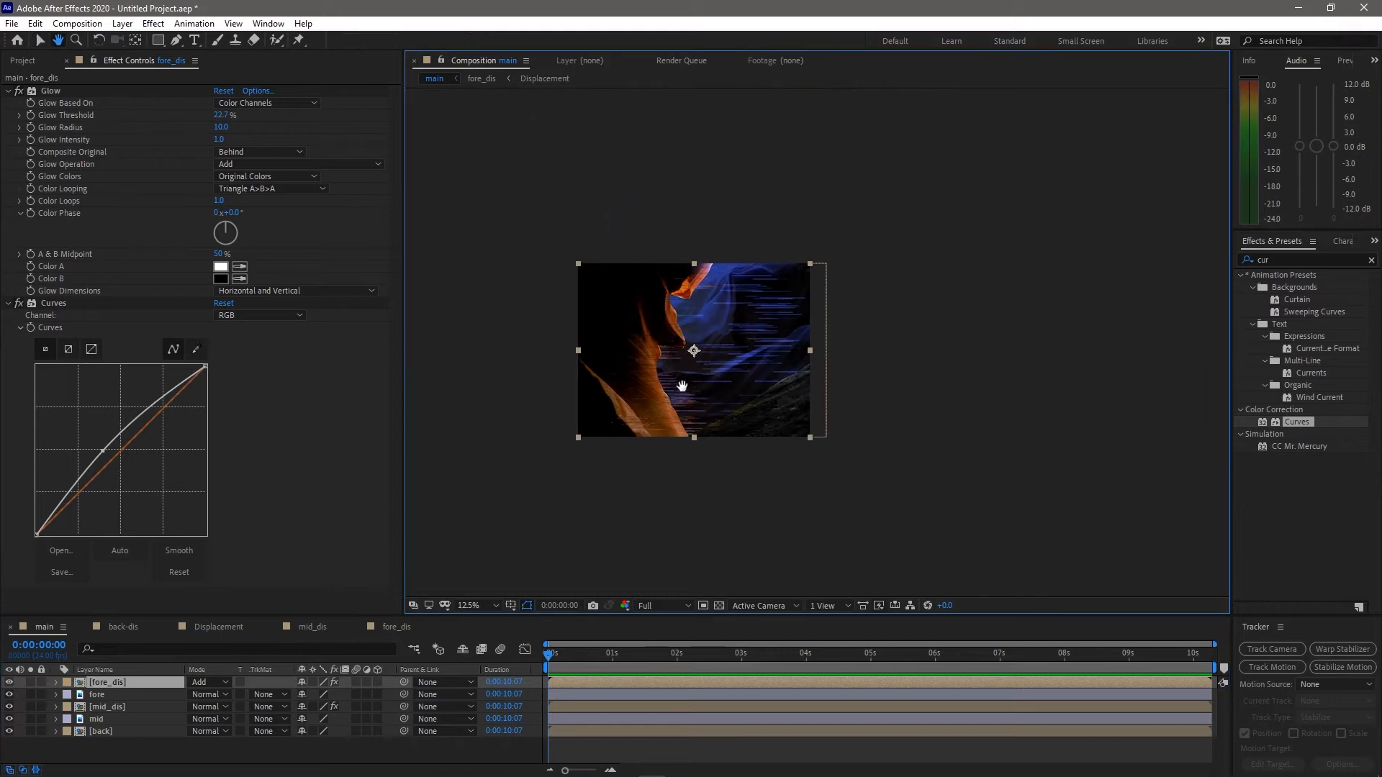
{"action": "scroll", "coordinate": [750, 390], "scroll_direction": "up", "scroll_amount": 1}
Apply a Curves effect to the mid layer and slightly raise the midtones of its Red and Blue channels
{"action": "left_click", "coordinate": [108, 719]}
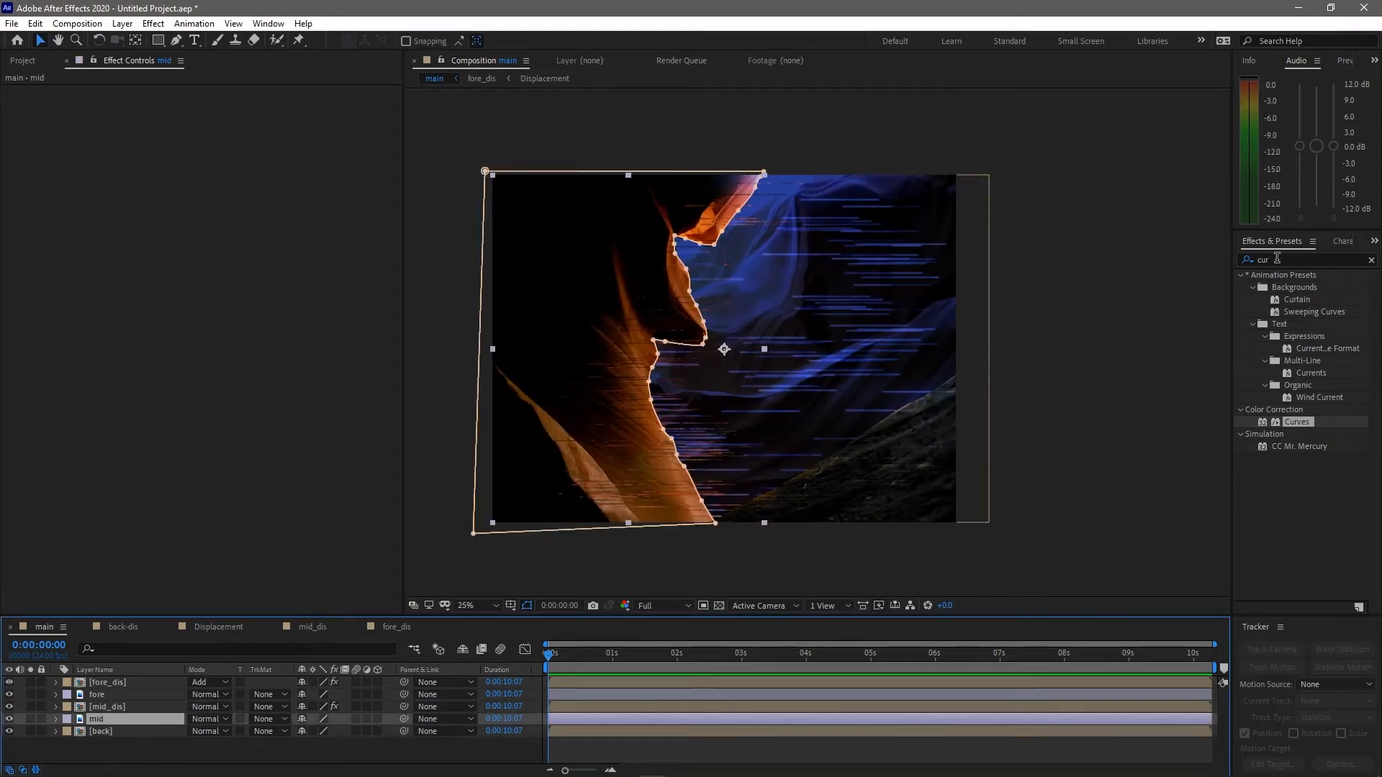
{"action": "double_click", "coordinate": [1259, 422]}
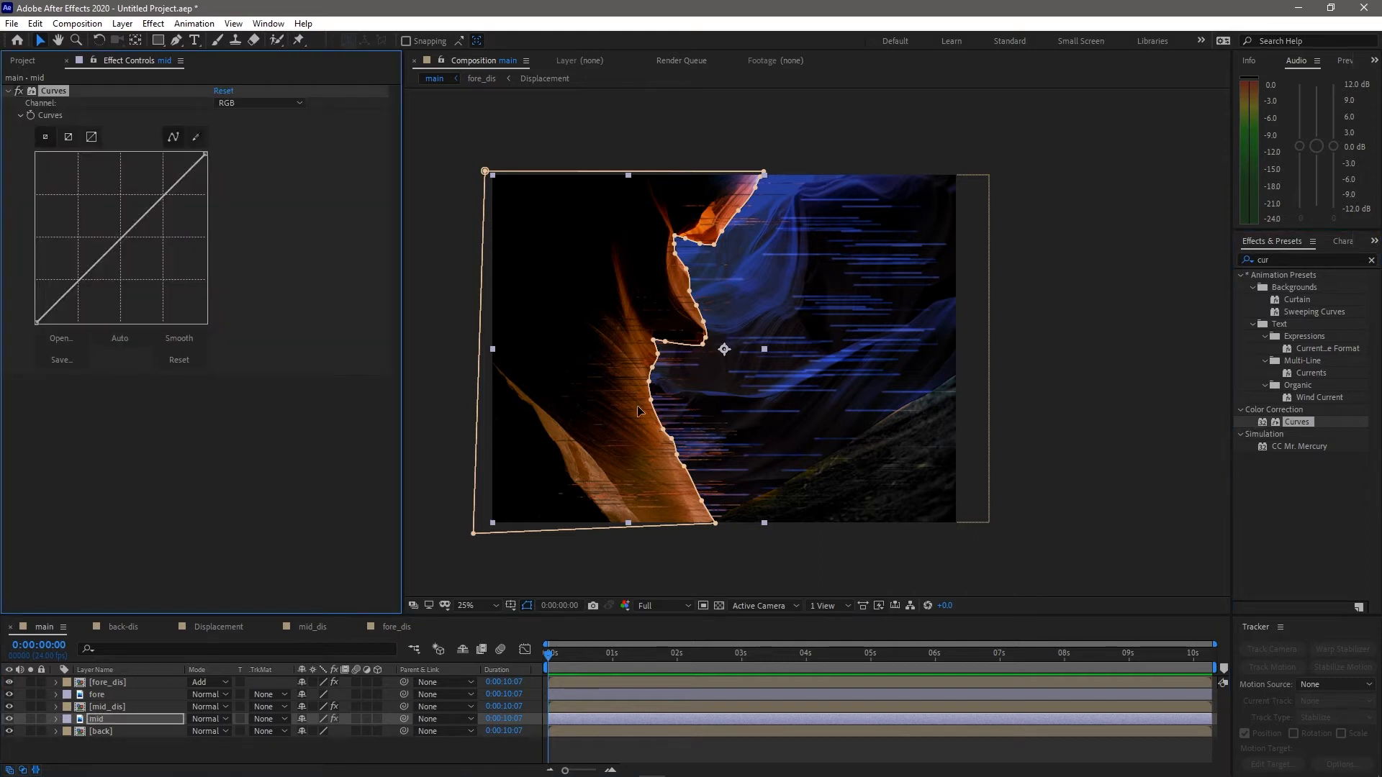
{"action": "left_click", "coordinate": [248, 103]}
{"action": "left_click", "coordinate": [231, 131]}
{"action": "left_click_drag", "start_coordinate": [121, 239], "coordinate": [114, 236]}
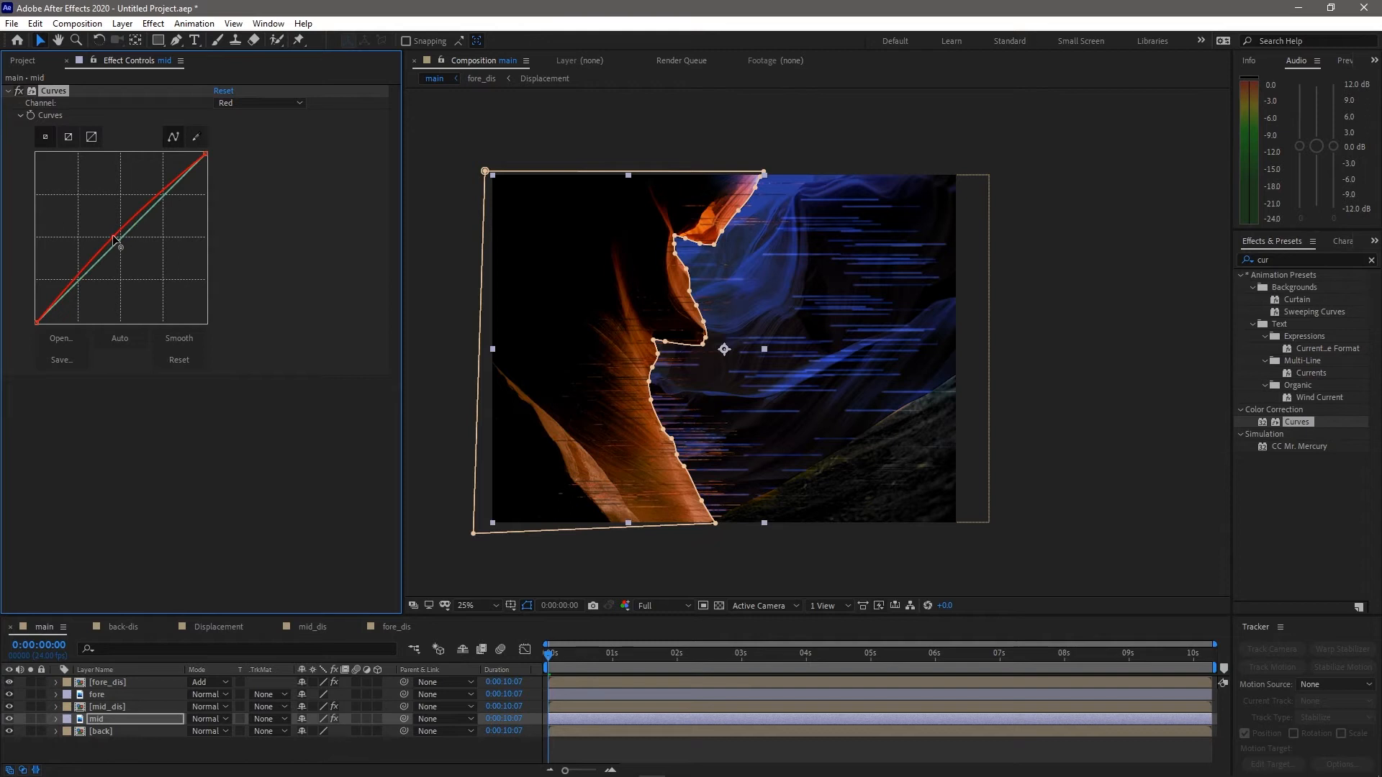
{"action": "left_click", "coordinate": [248, 101]}
{"action": "left_click", "coordinate": [245, 171]}
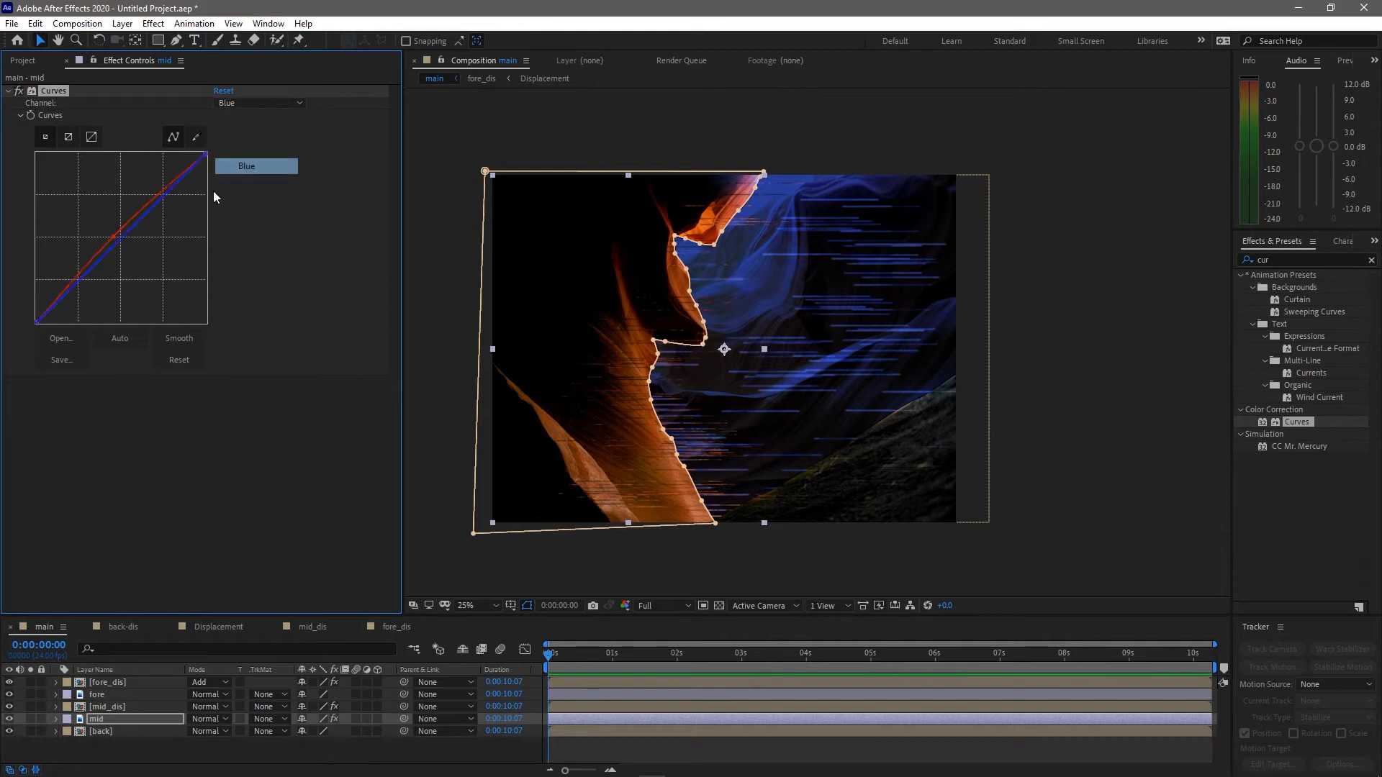
{"action": "mouse_move", "coordinate": [126, 236]}
{"action": "left_mouse_down"}
{"action": "mouse_move", "coordinate": [136, 265]}
{"action": "mouse_move", "coordinate": [101, 231]}
{"action": "mouse_move", "coordinate": [112, 237]}
{"action": "left_mouse_up"}
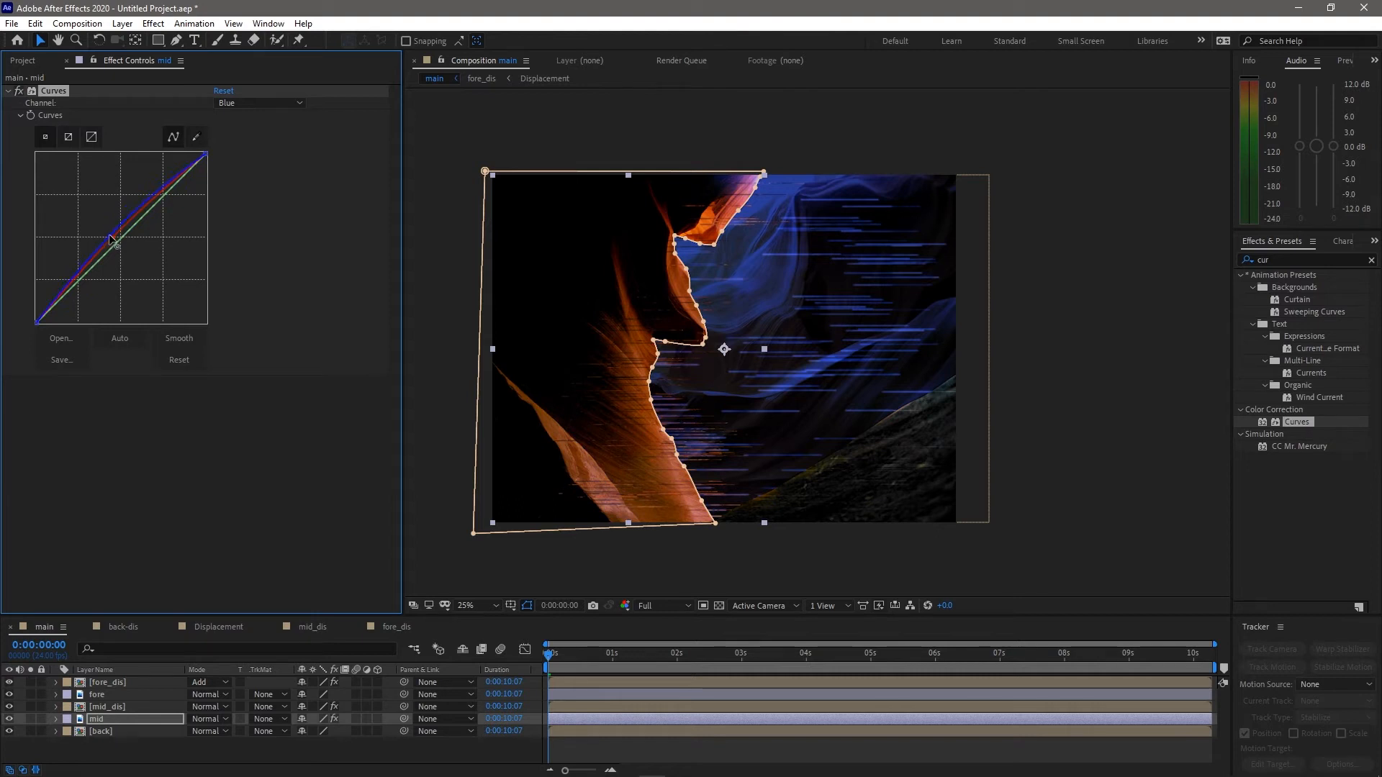
Shape the mid layer's RGB curve by lifting the shadows slightly and lowering the upper tones
{"action": "left_click", "coordinate": [233, 105]}
{"action": "left_click", "coordinate": [239, 116]}
{"action": "left_click_drag", "start_coordinate": [75, 287], "coordinate": [71, 288]}
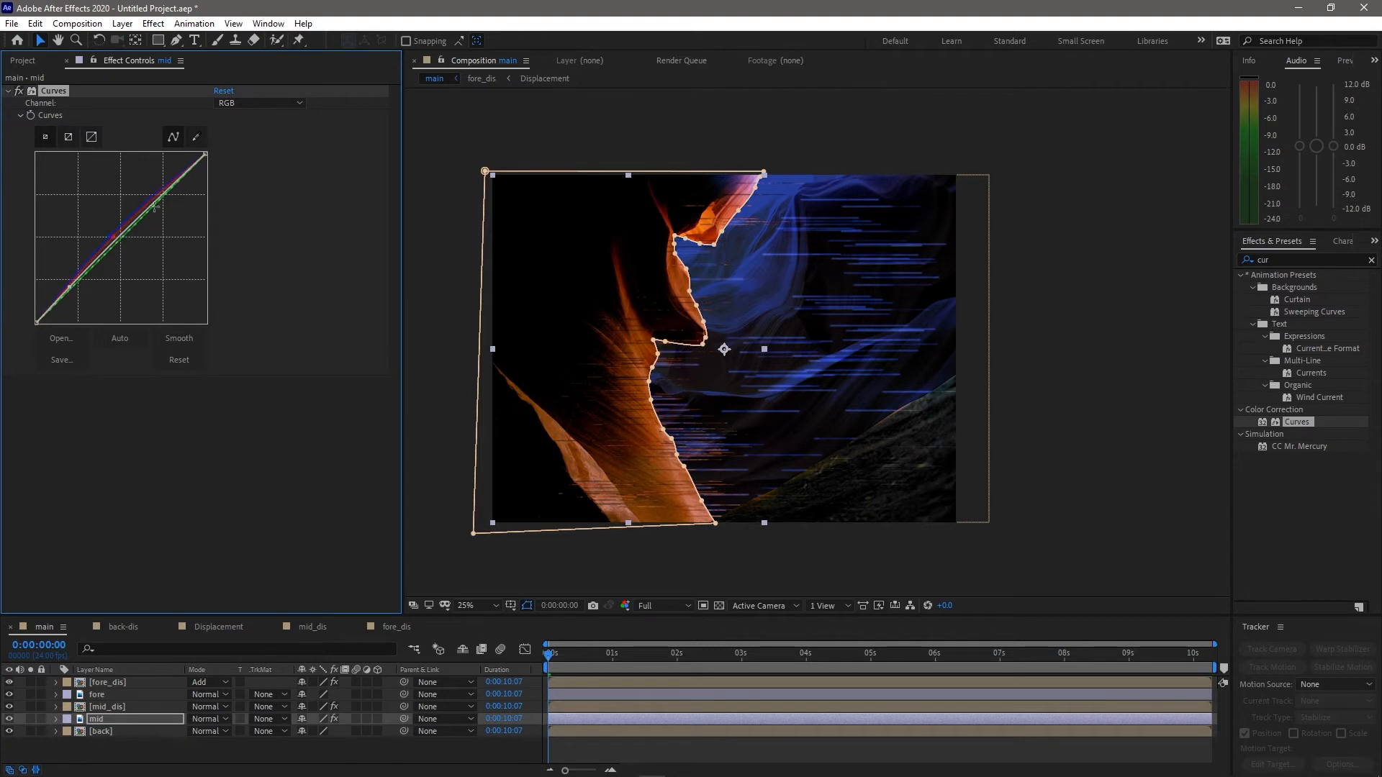
{"action": "left_click", "coordinate": [143, 203]}
{"action": "left_click", "coordinate": [243, 103]}
{"action": "left_click", "coordinate": [233, 116]}
{"action": "mouse_move", "coordinate": [69, 288]}
{"action": "left_mouse_down"}
{"action": "mouse_move", "coordinate": [73, 301]}
{"action": "mouse_move", "coordinate": [51, 287]}
{"action": "mouse_move", "coordinate": [55, 298]}
{"action": "left_mouse_up"}
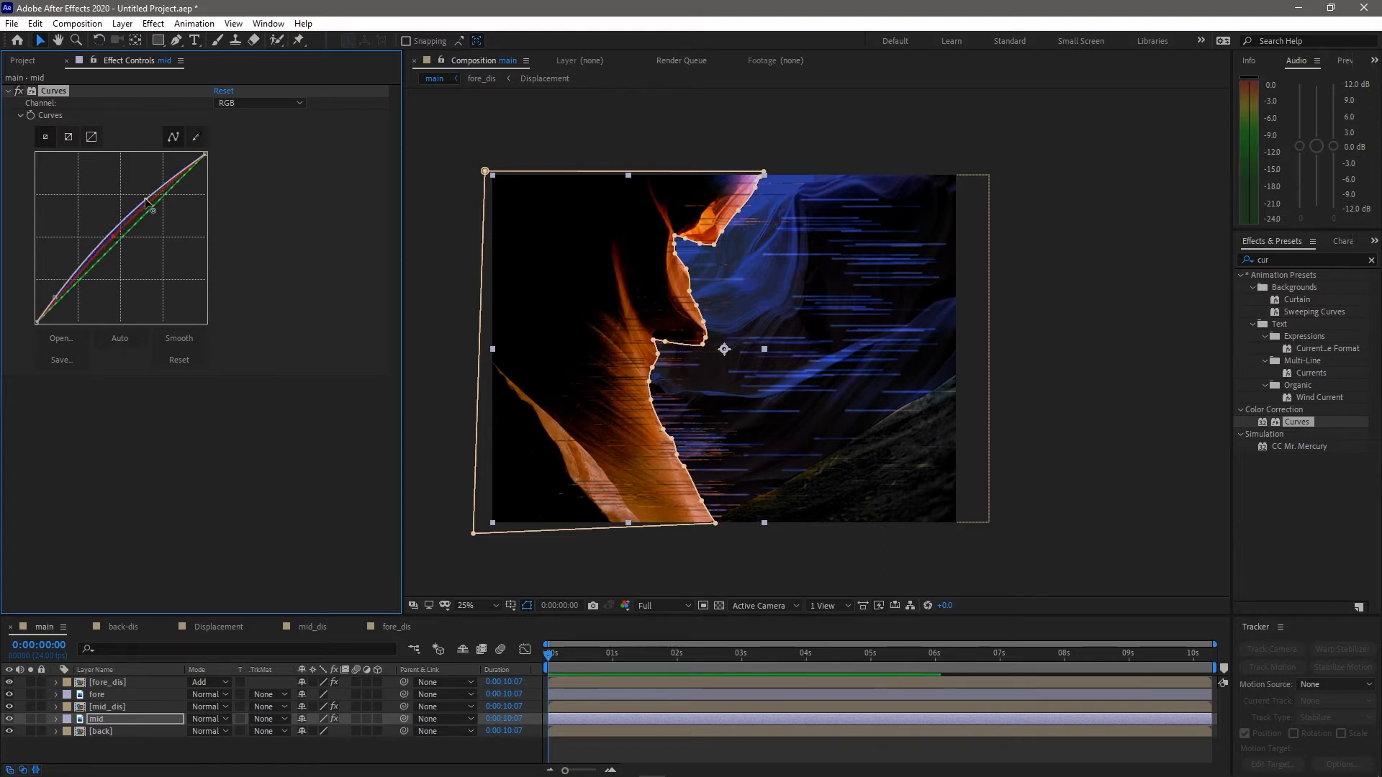
{"action": "left_click_drag", "start_coordinate": [146, 203], "coordinate": [146, 216]}
Copy the Curves effect from the mid layer to the fore layer
{"action": "left_click", "coordinate": [59, 89]}
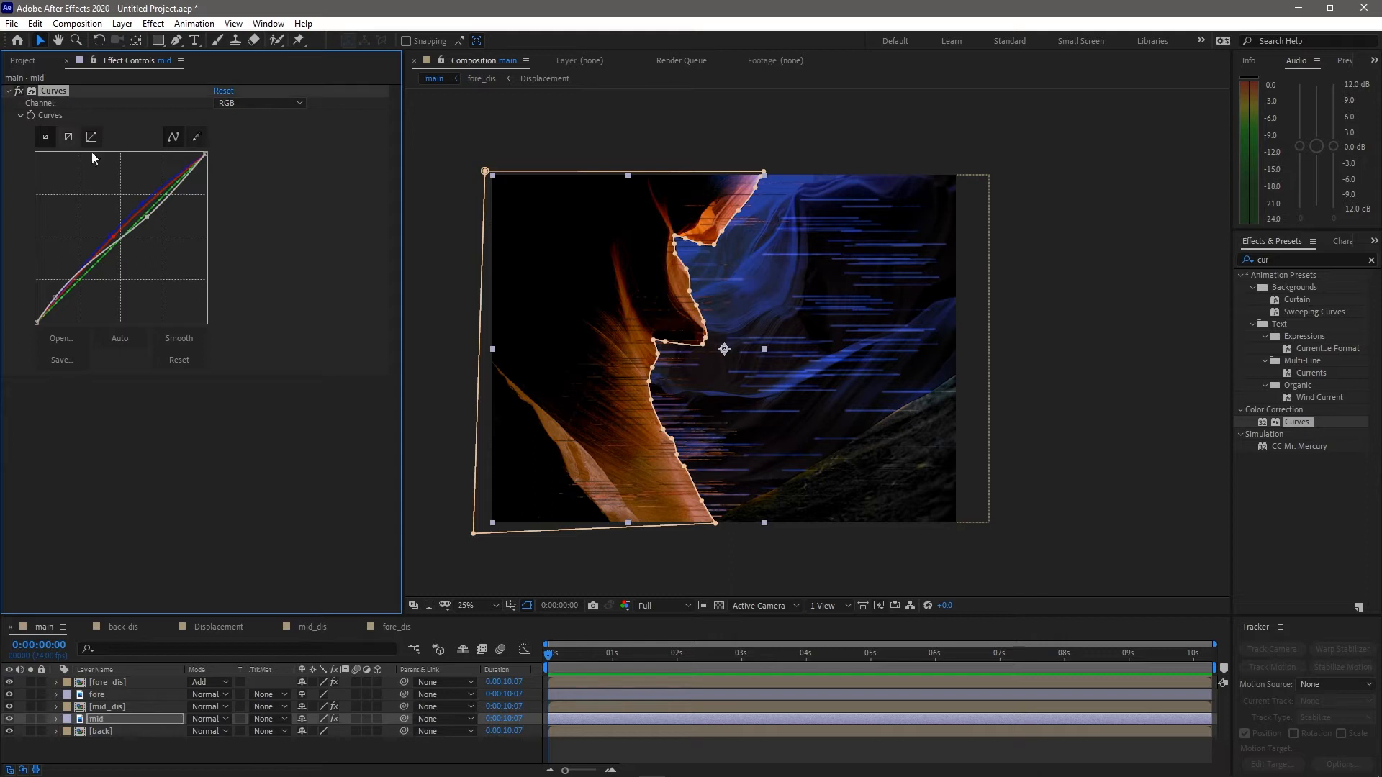
{"action": "left_click", "coordinate": [105, 685]}
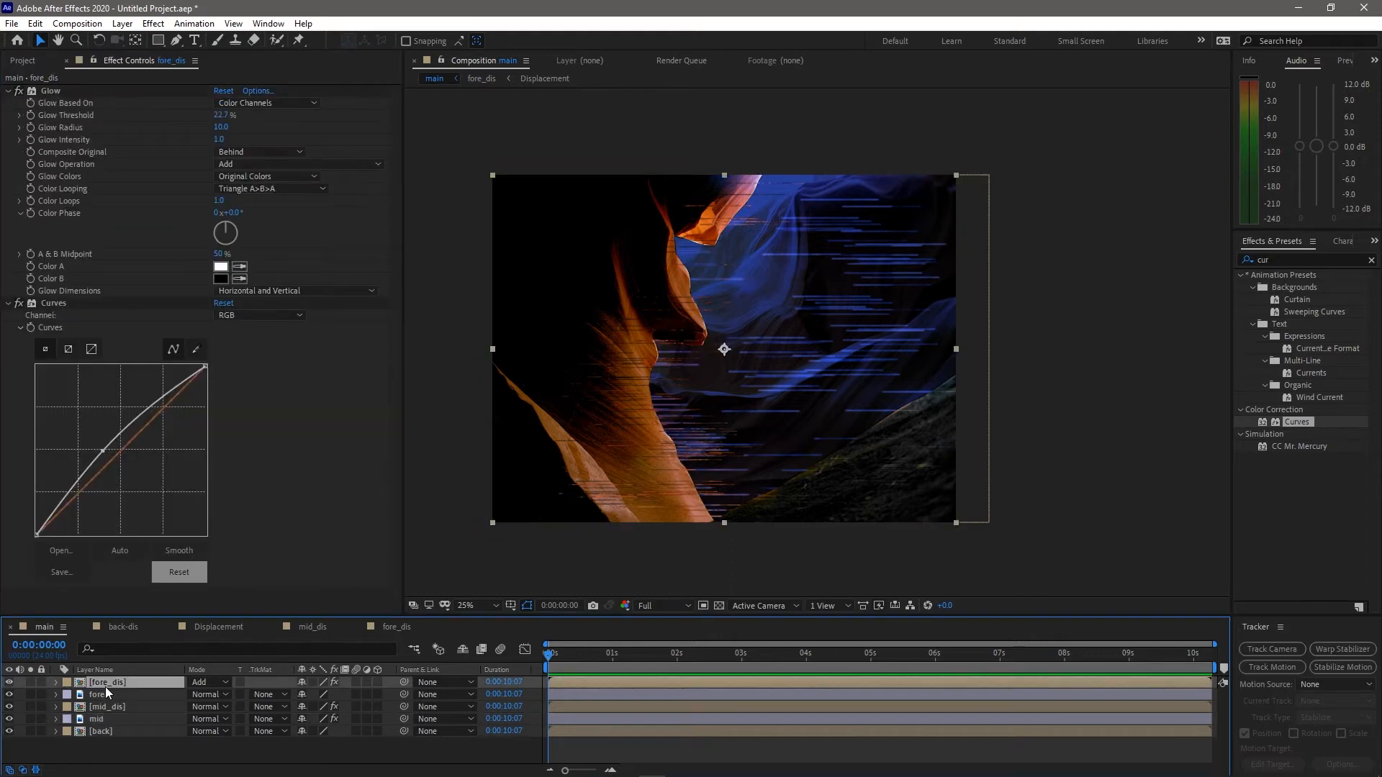
{"action": "left_click", "coordinate": [136, 695]}
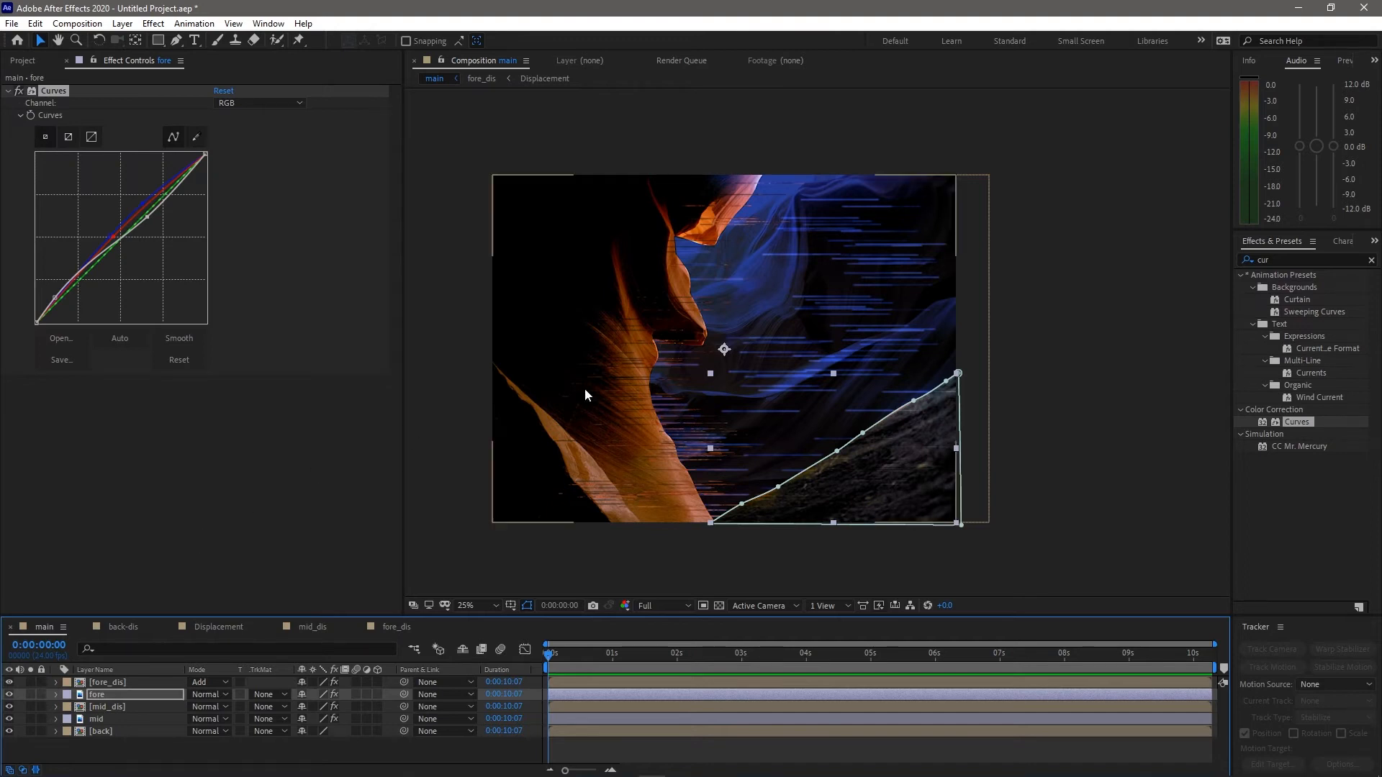
{"action": "left_click", "coordinate": [127, 706]}
{"action": "left_click", "coordinate": [127, 696]}
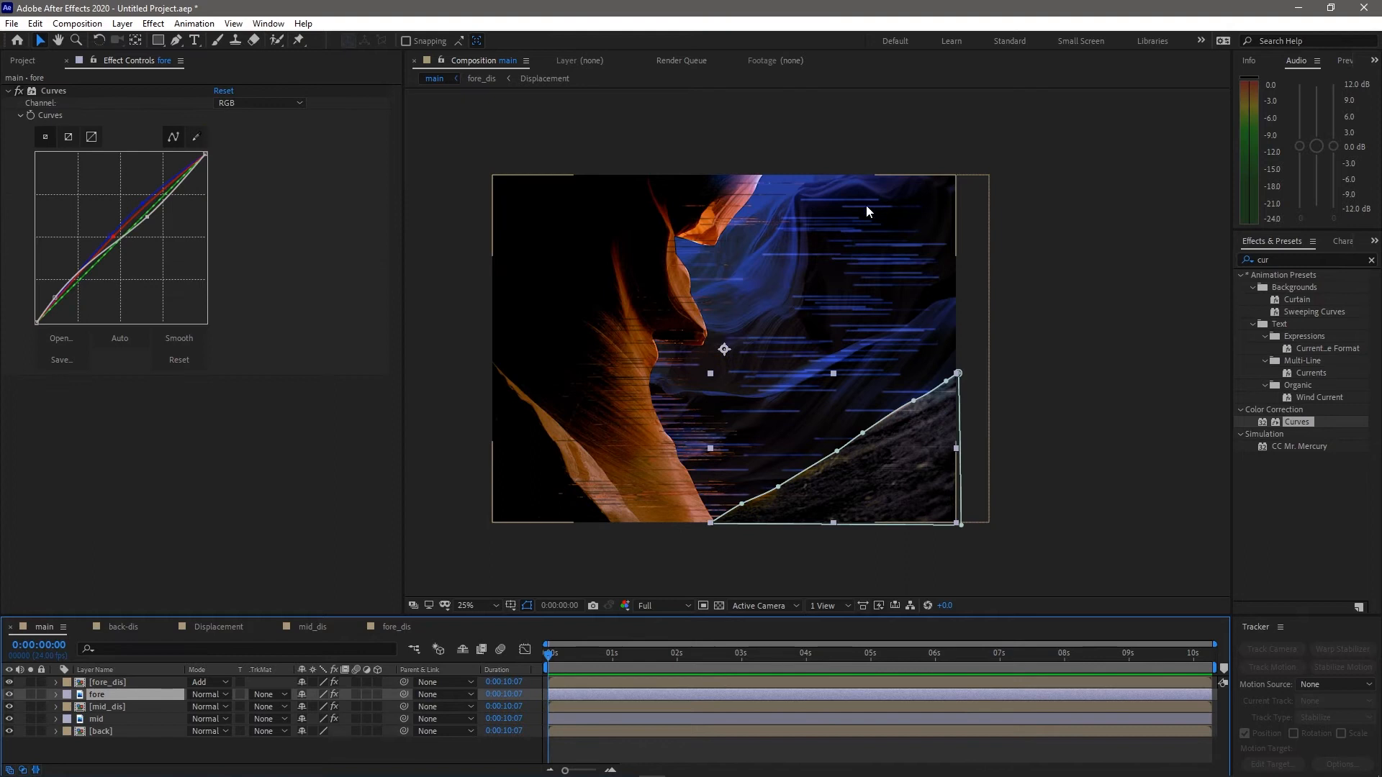
Create a deep blue solid of 2576 × 1932 px above the fore layer
{"action": "right_click", "coordinate": [159, 756]}
{"action": "mouse_move", "coordinate": [255, 592]}
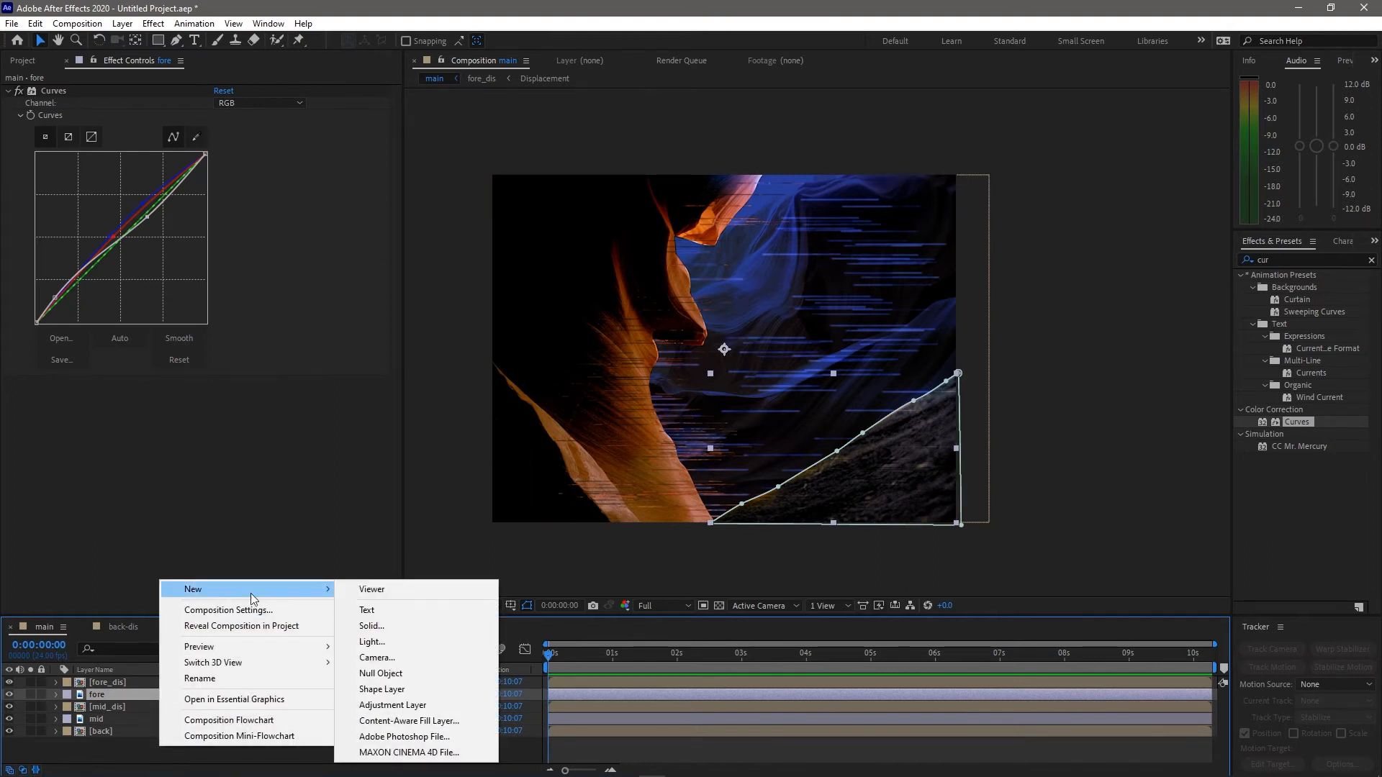
{"action": "left_click", "coordinate": [363, 627]}
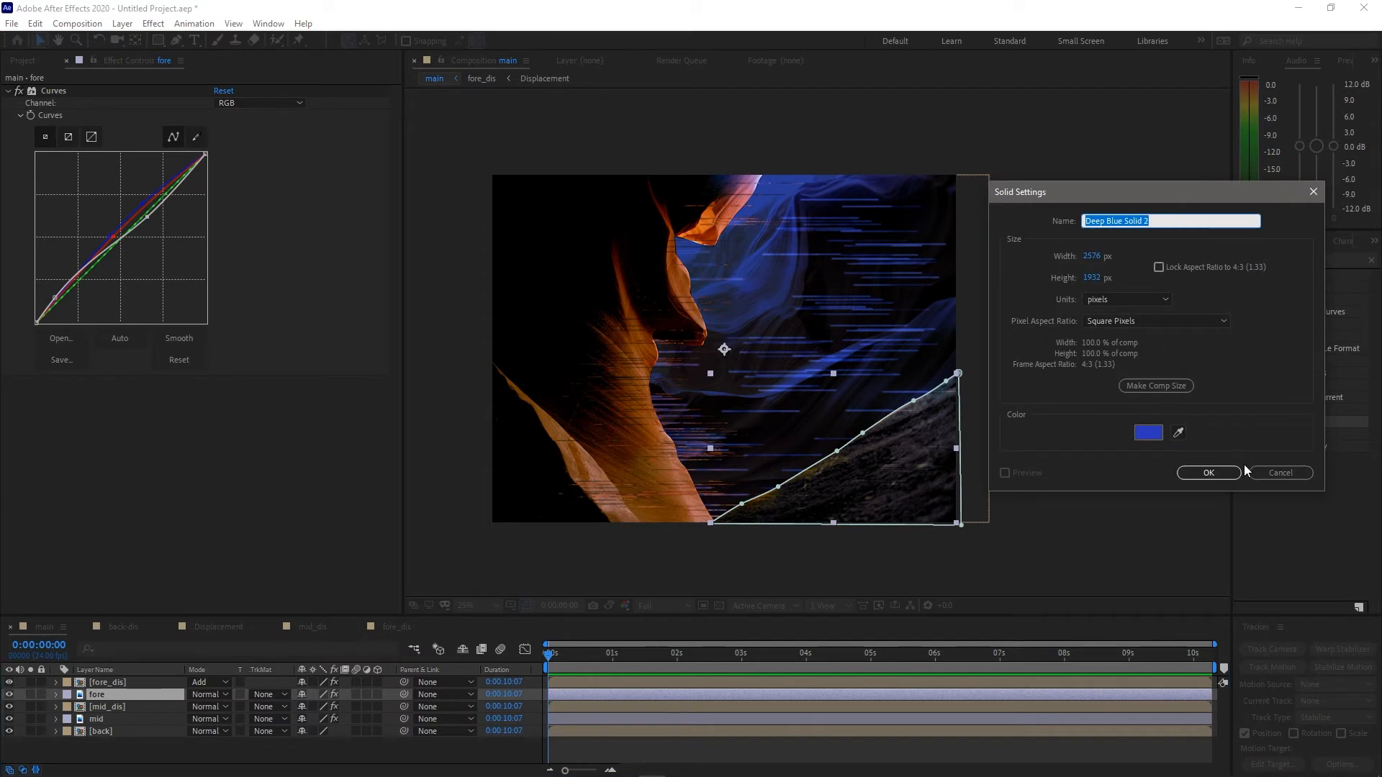
{"action": "left_click", "coordinate": [1207, 473]}
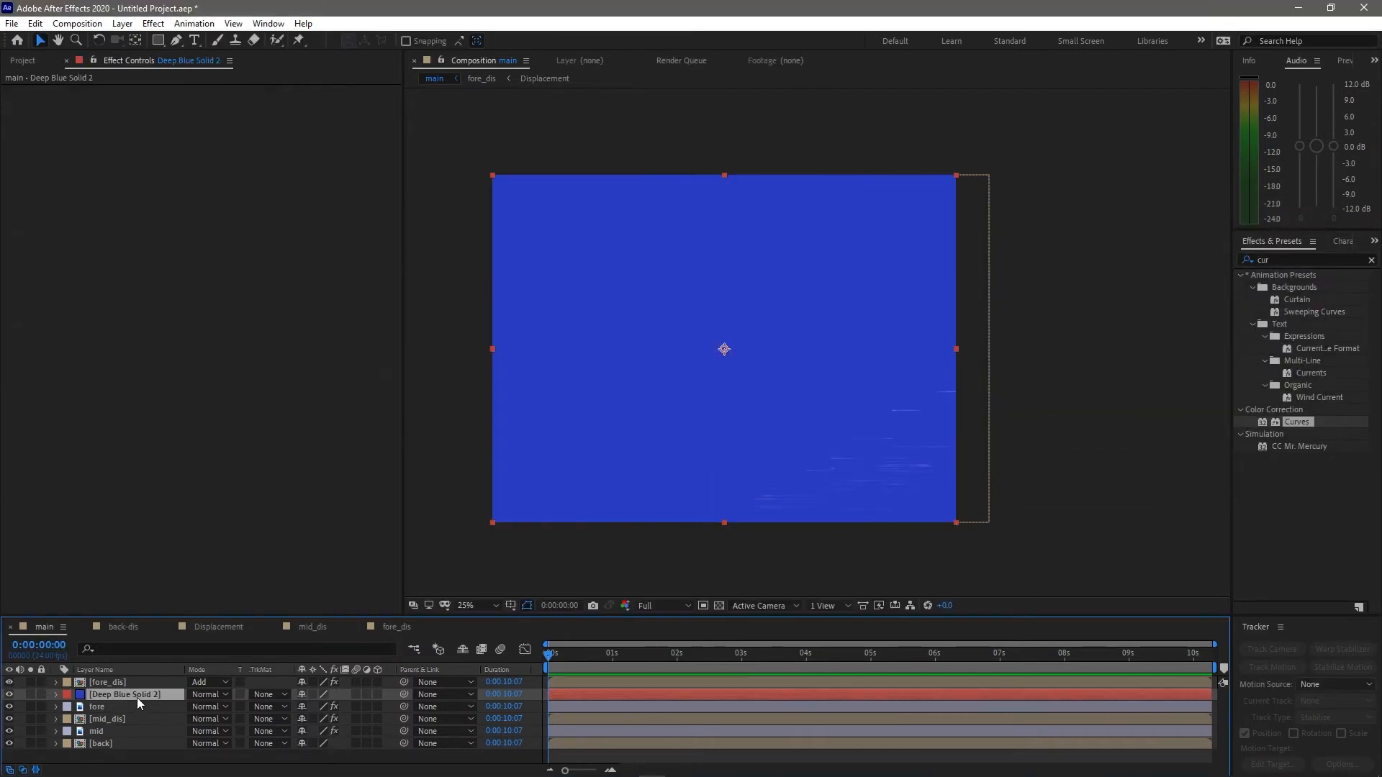
Set the blue solid's blending mode to Soft Light and move it directly beneath the fore layer
{"action": "left_click", "coordinate": [222, 693]}
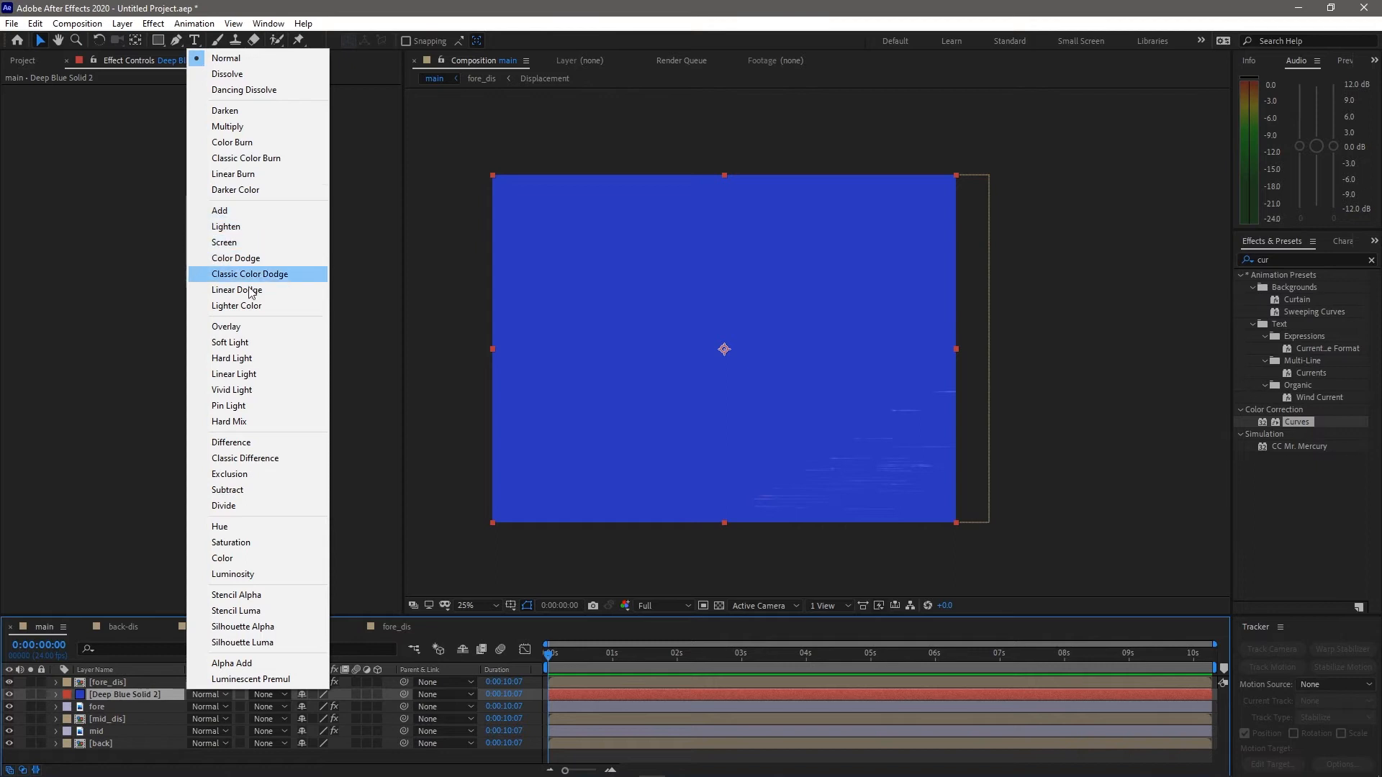
{"action": "left_click", "coordinate": [260, 344]}
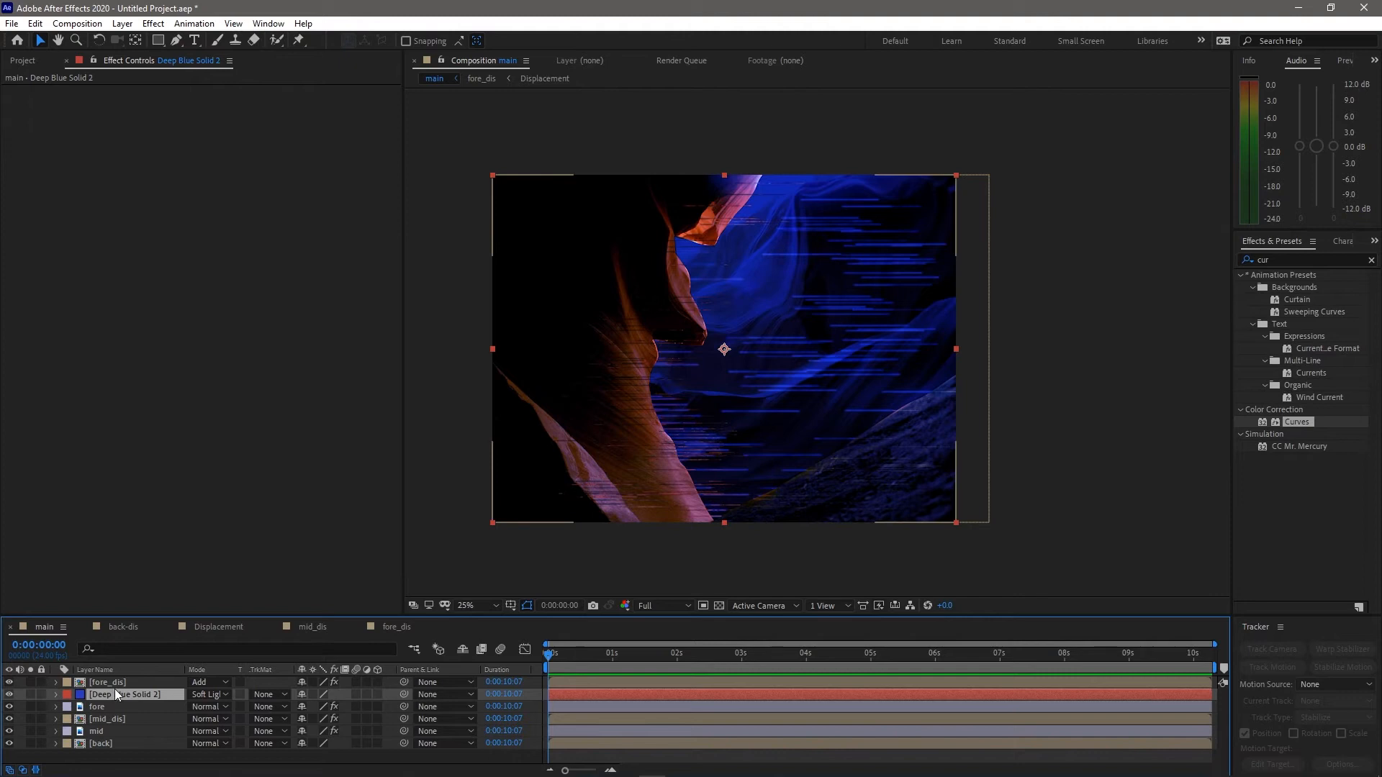
{"action": "key", "text": "ctrl+bracketleft"}
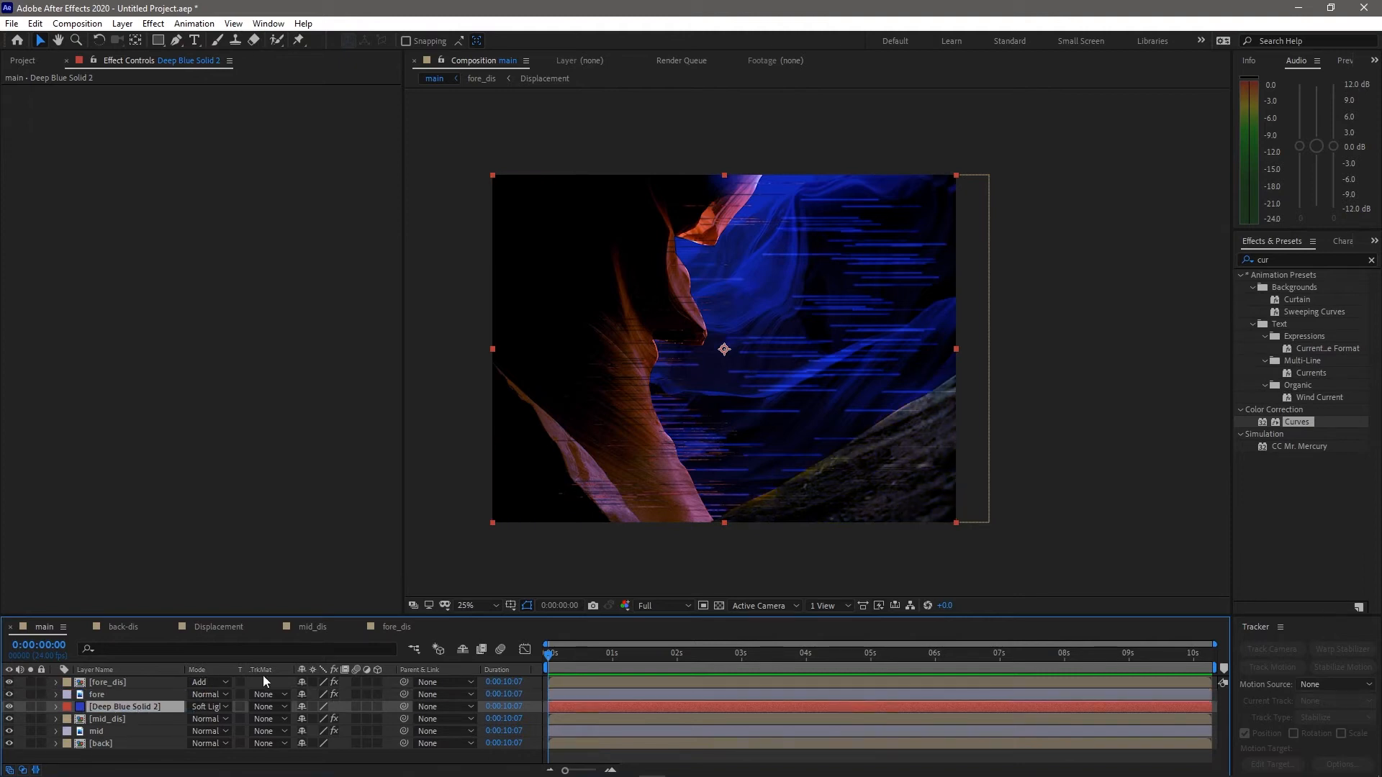
Try to pre-compose the blue solid, mid_dis and mid layers under the default name, and undo it
{"action": "left_click", "coordinate": [126, 728], "text": "shift"}
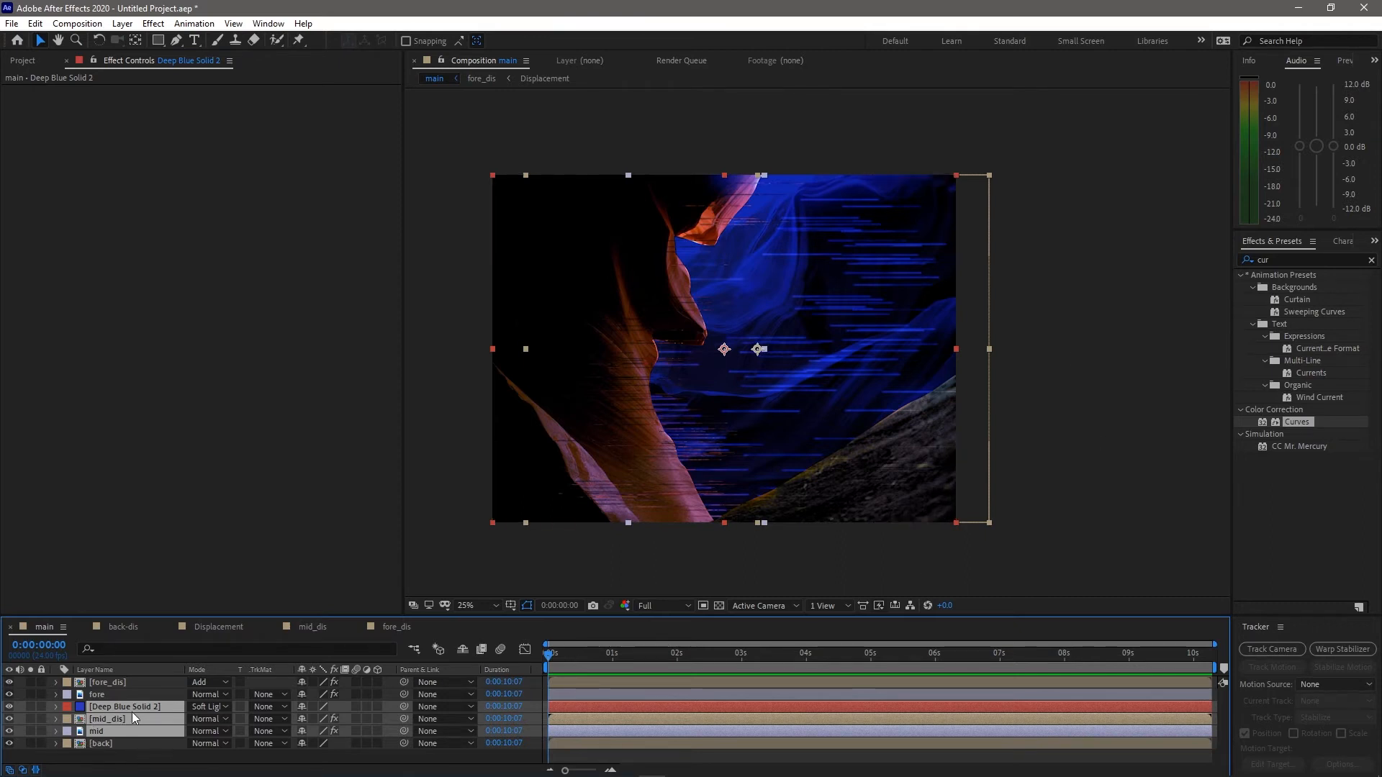
{"action": "left_click", "coordinate": [113, 753]}
{"action": "left_click", "coordinate": [113, 702]}
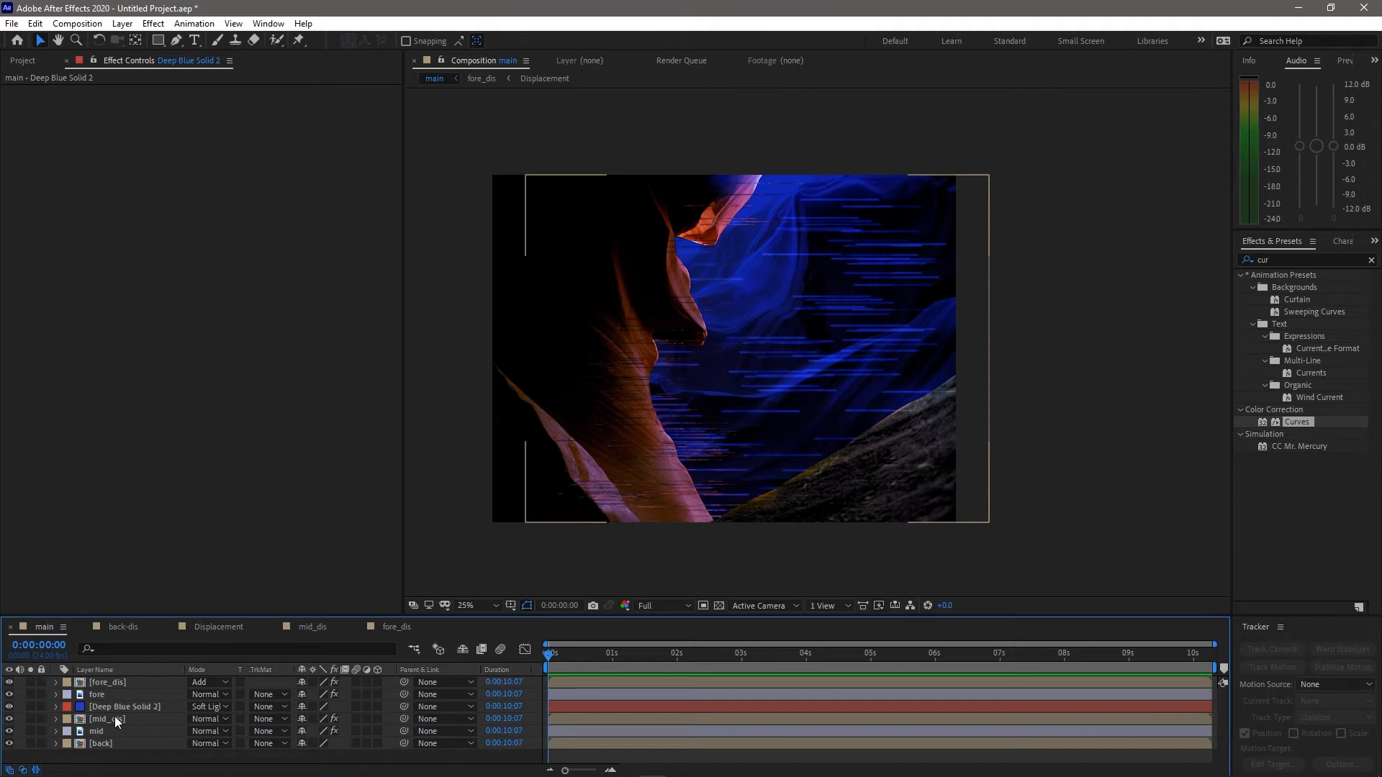
{"action": "left_click", "coordinate": [120, 732], "text": "shift"}
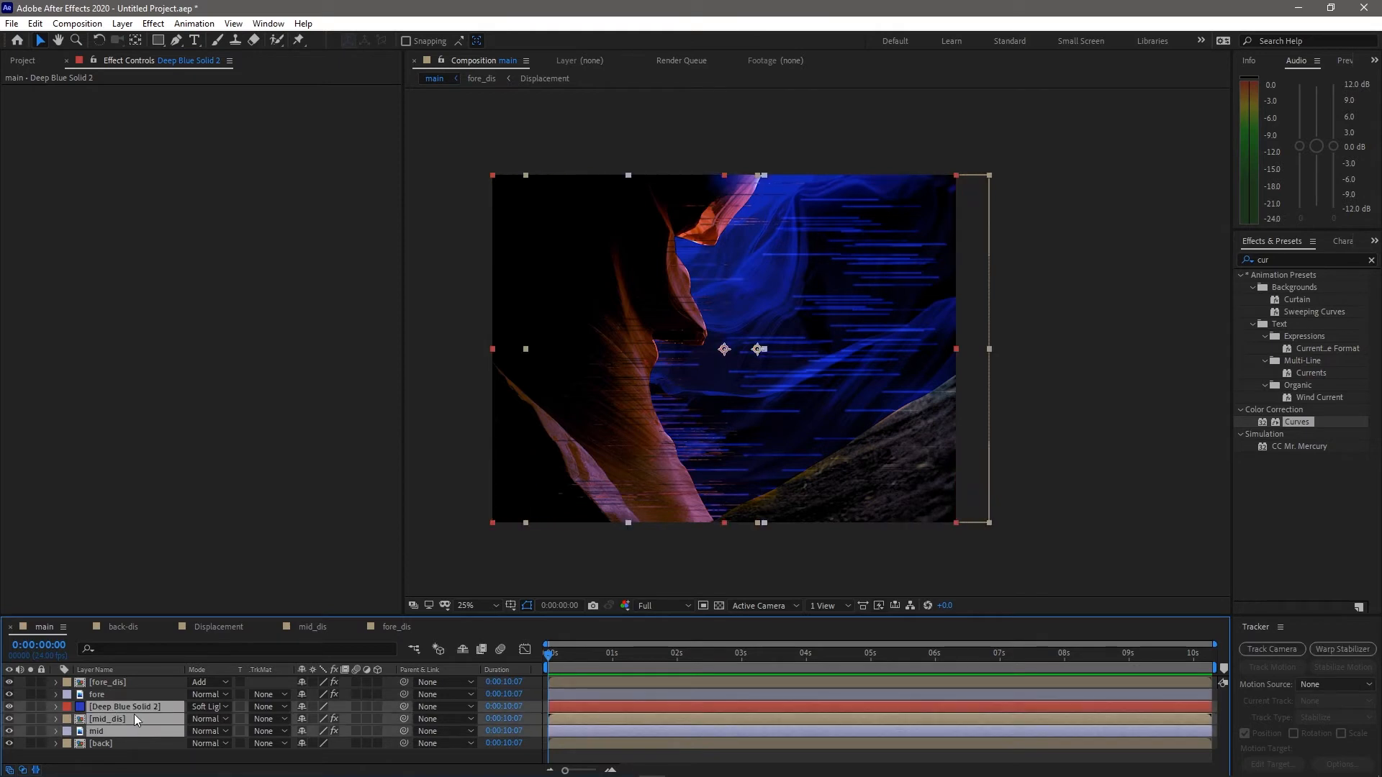
{"action": "key", "text": "ctrl+shift+c"}
{"action": "left_click", "coordinate": [750, 488]}
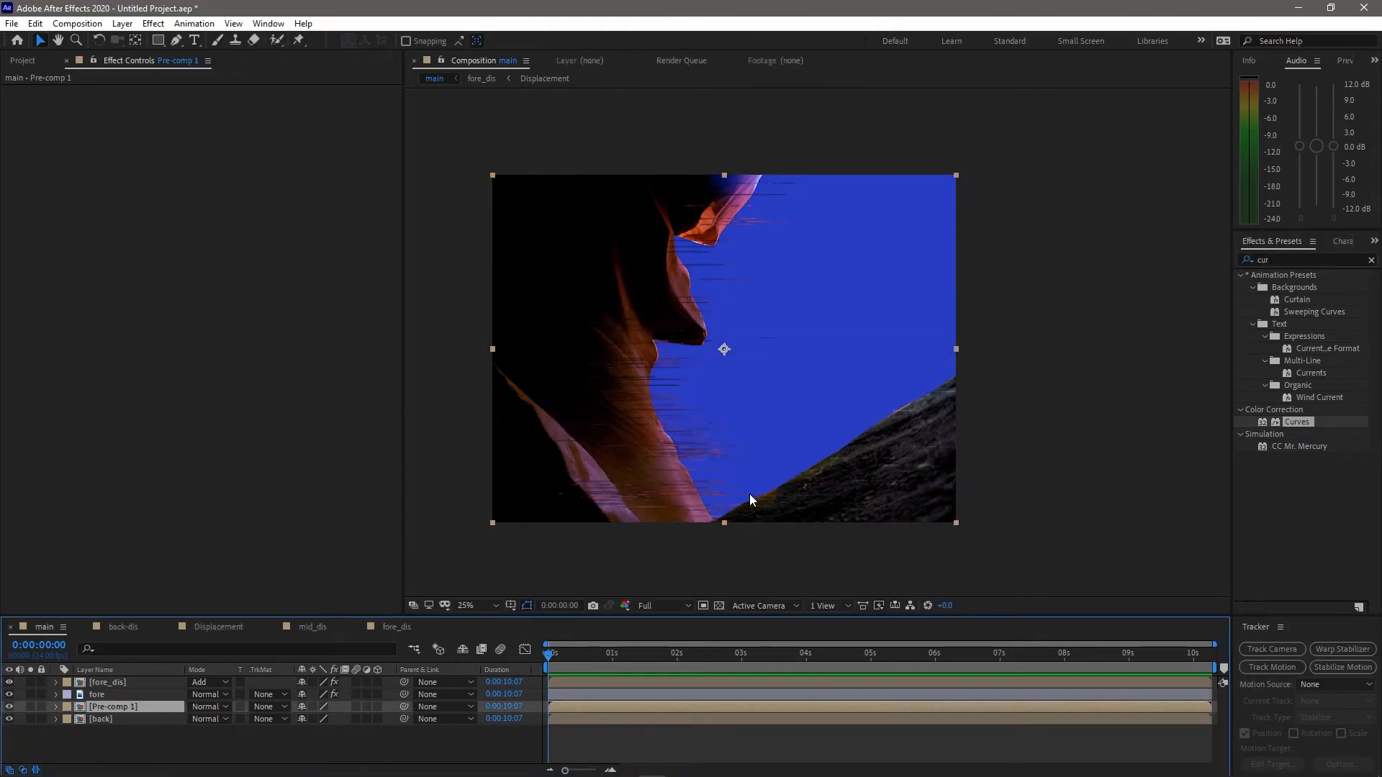
{"action": "key", "text": "ctrl+z"}
Pre-compose the blue solid, mid_dis and mid layers into a new composition named mid
{"action": "left_click", "coordinate": [104, 731]}
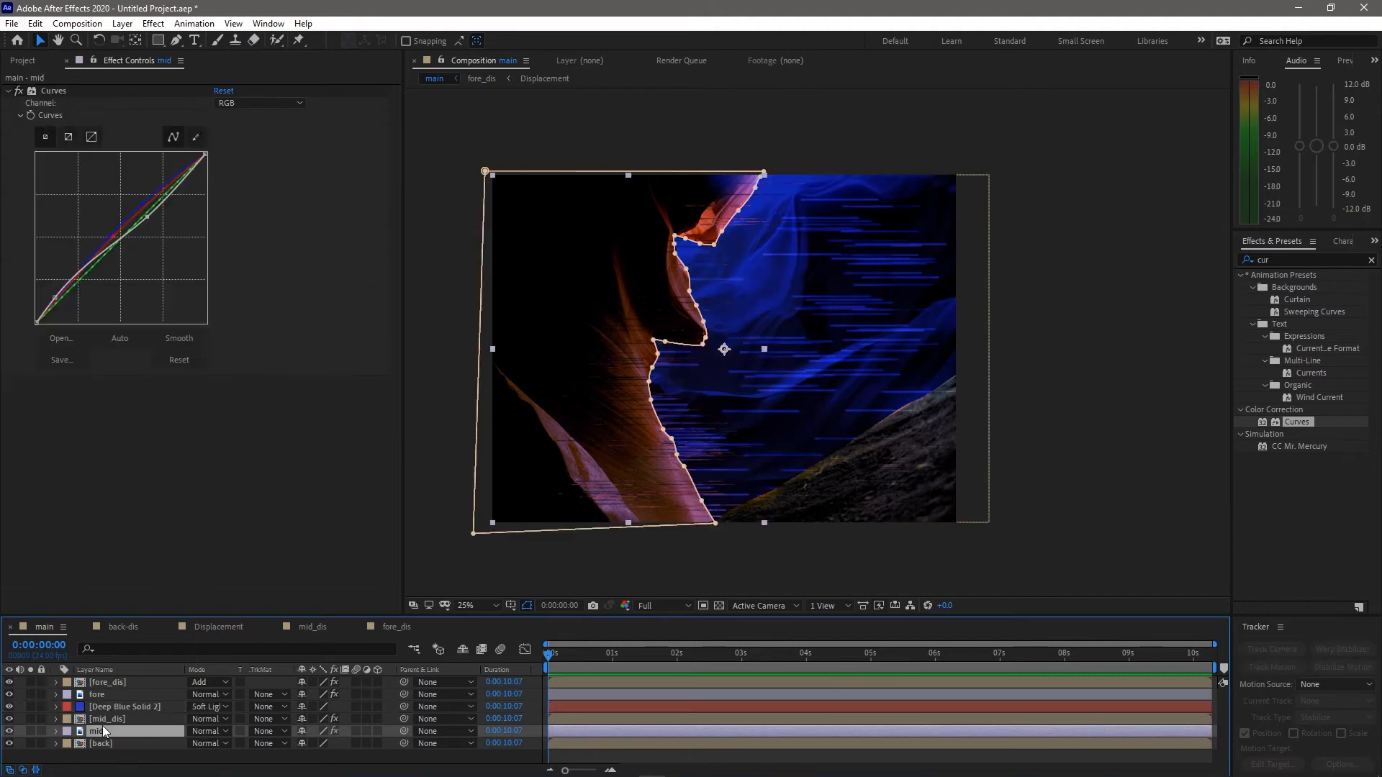
{"action": "left_click", "coordinate": [115, 707], "text": "shift"}
{"action": "key", "text": "ctrl+shift+c"}
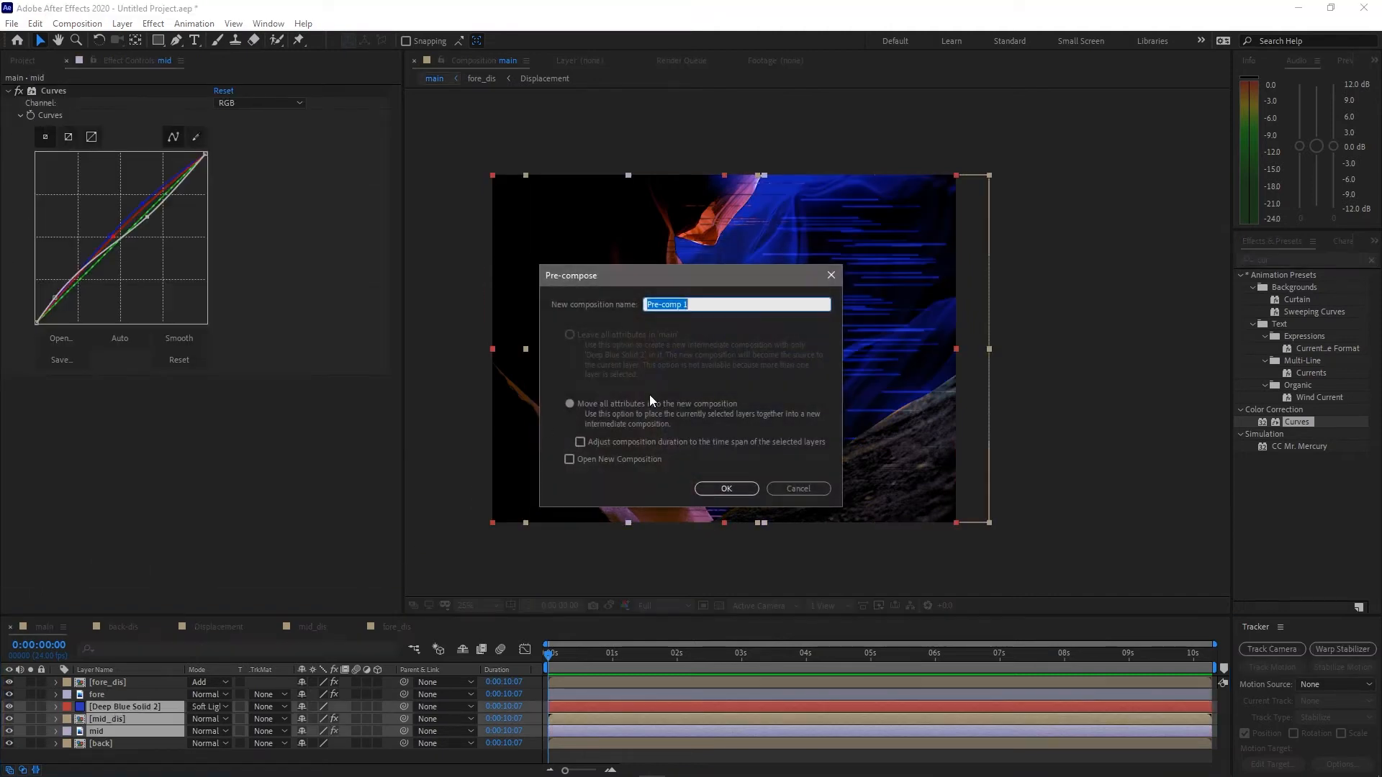
{"action": "type", "text": "mid"}
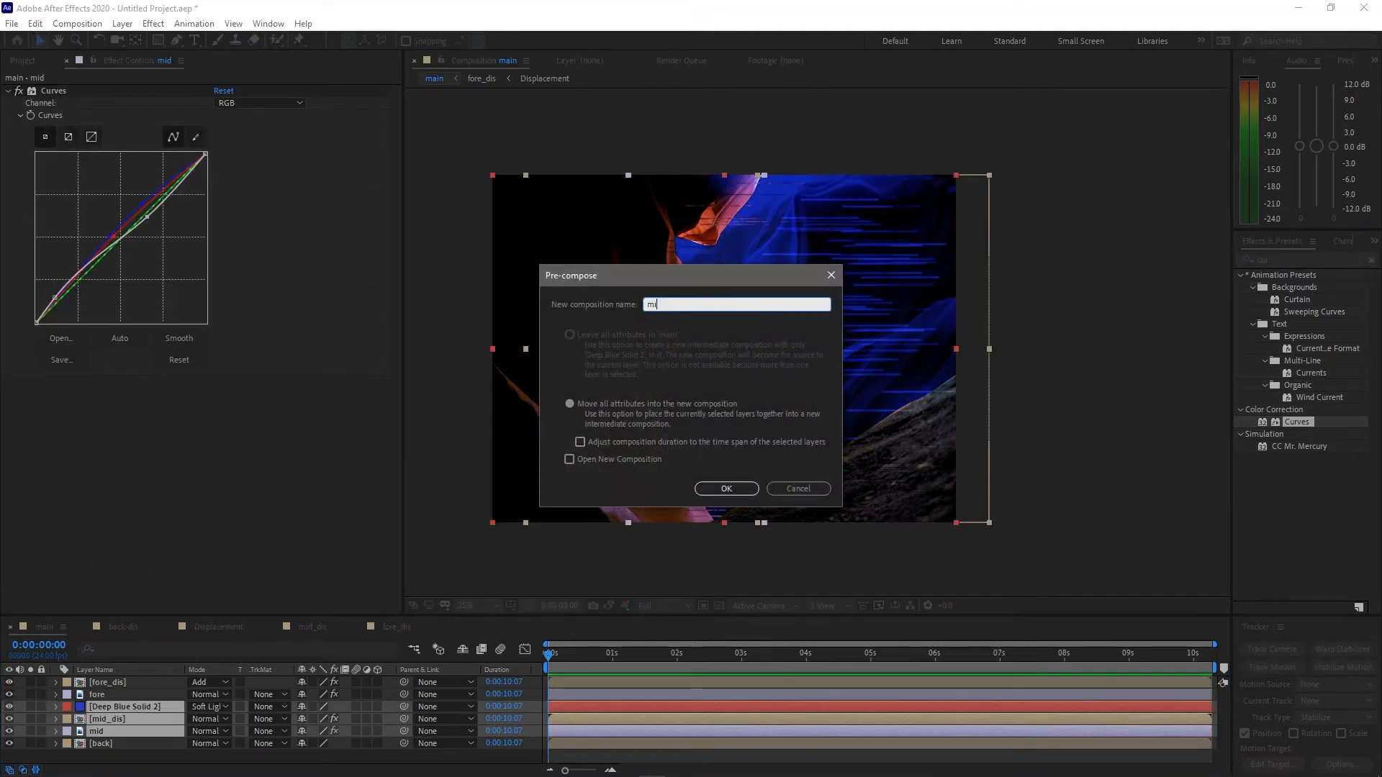
{"action": "key", "text": "Return"}
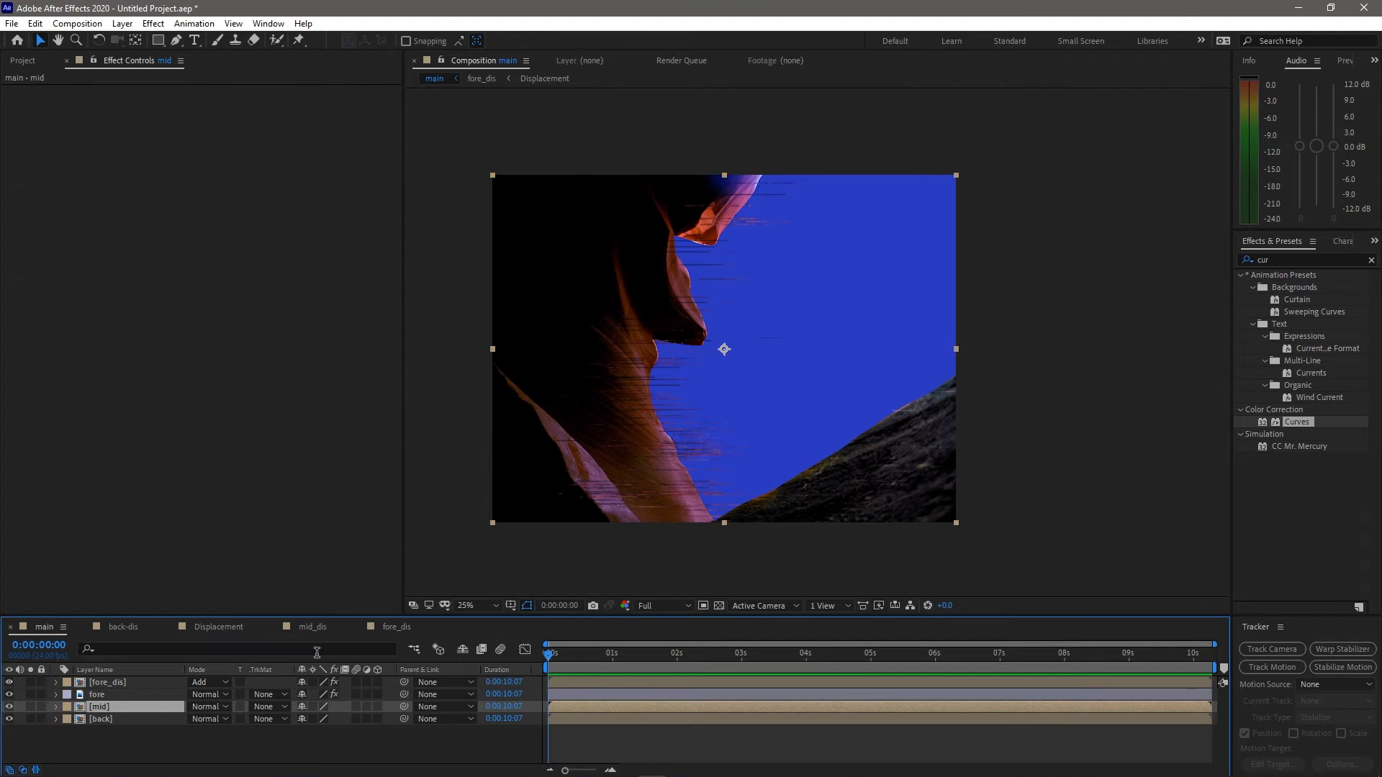
Enable Collapse Transformations on the mid pre-composition so its blue solid blends with the back layer
{"action": "left_click", "coordinate": [10, 707]}
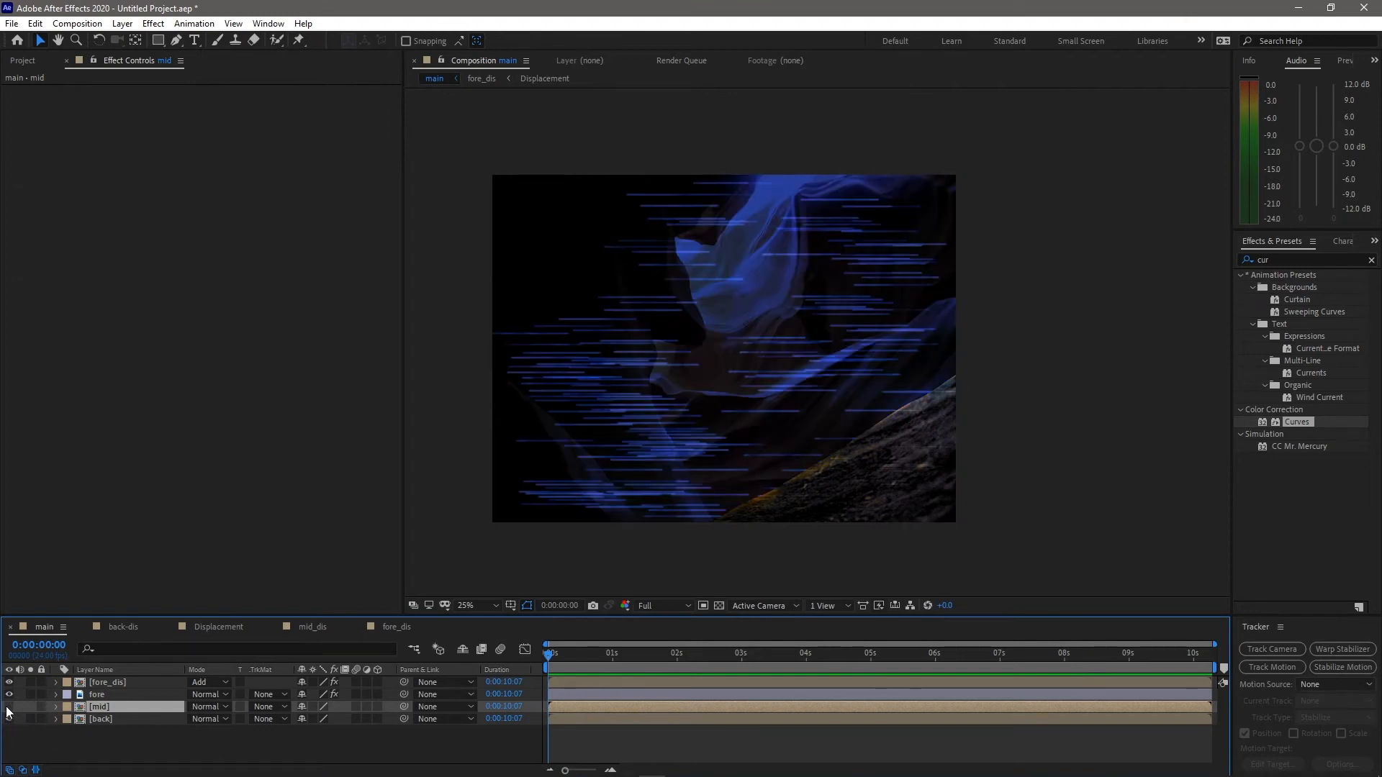
{"action": "left_click", "coordinate": [9, 707]}
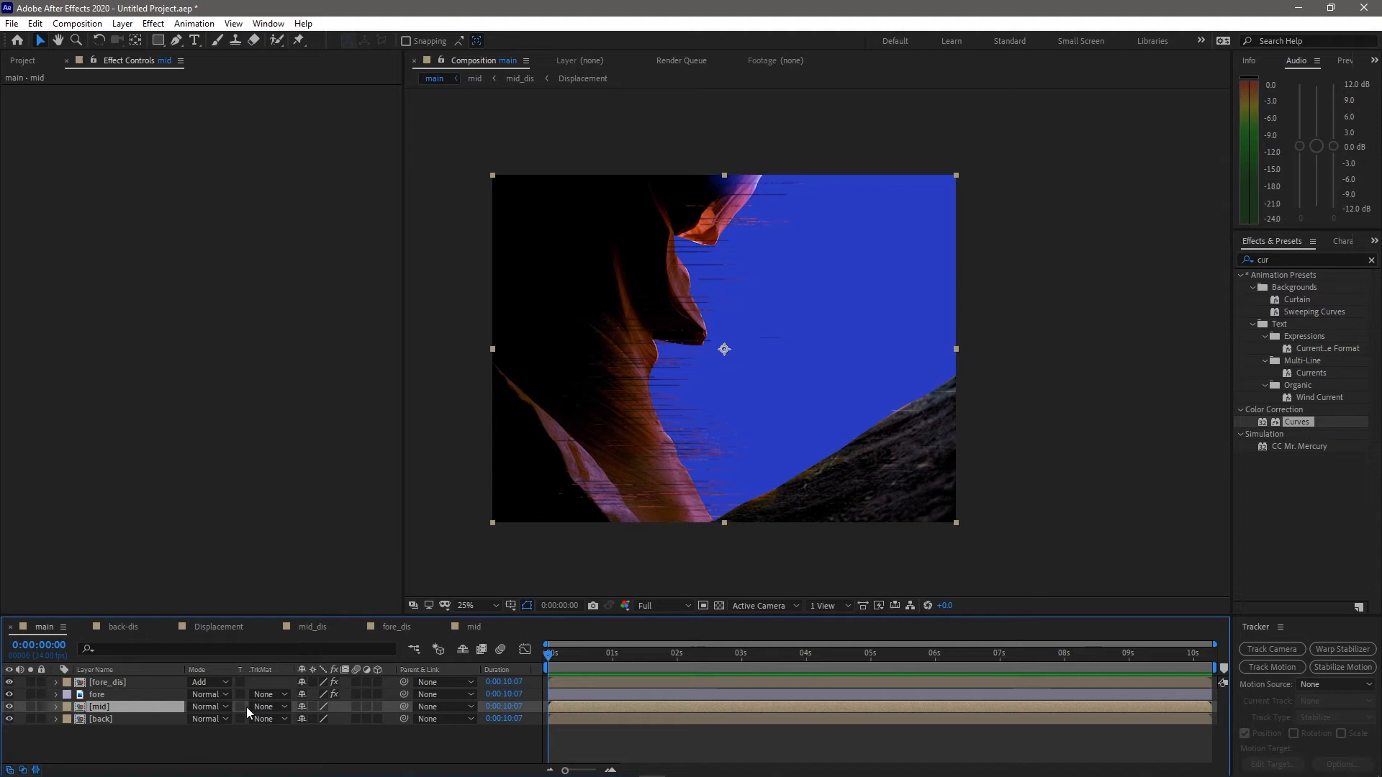
{"action": "left_click", "coordinate": [312, 707]}
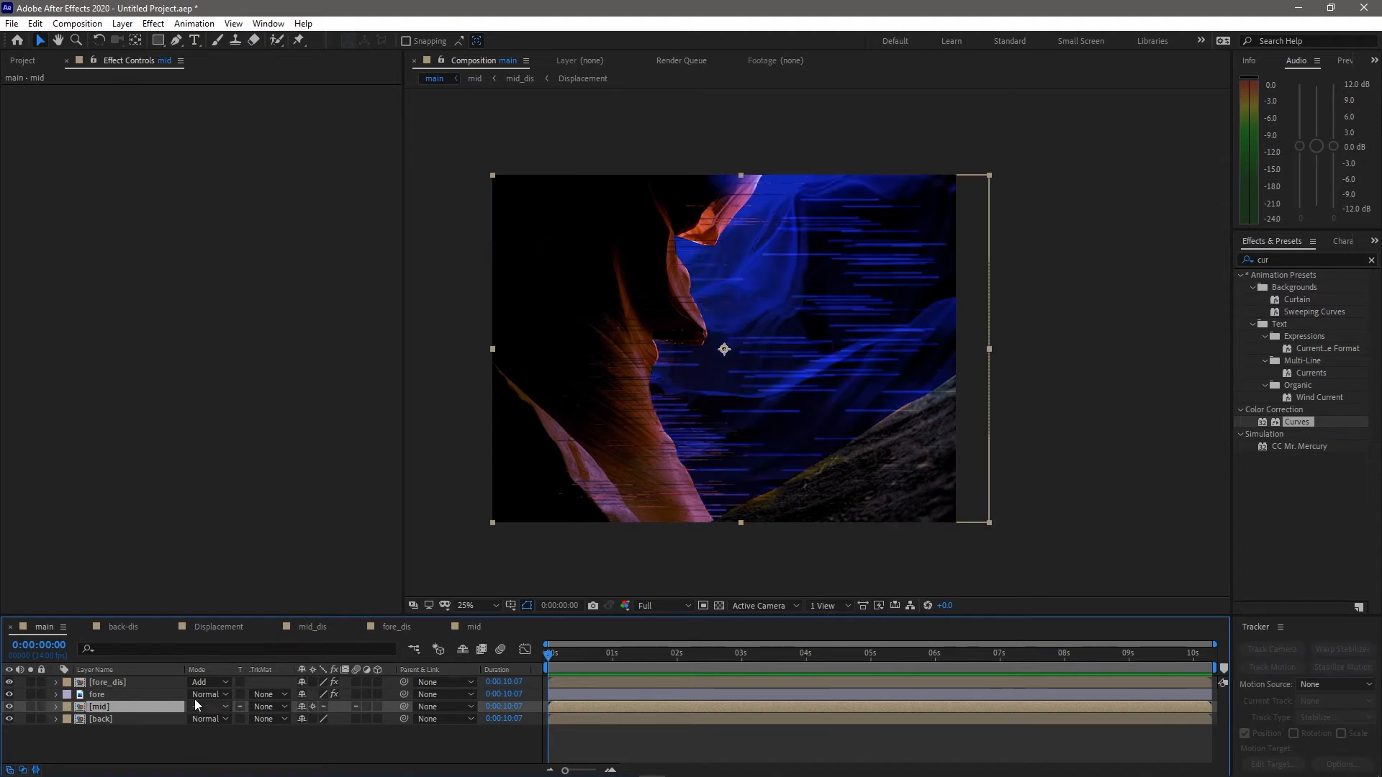
Open the mid composition and add a new adjustment layer to it
{"action": "double_click", "coordinate": [82, 707]}
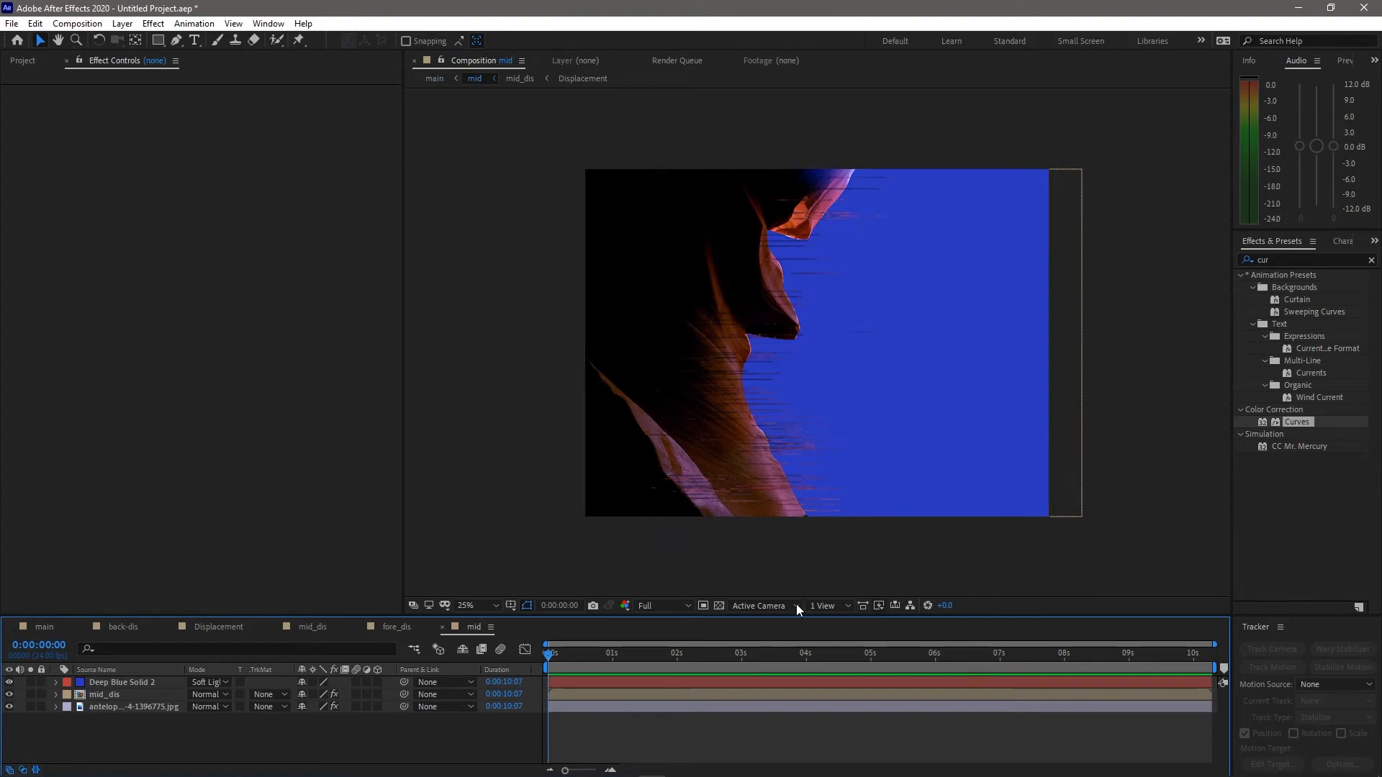
{"action": "scroll", "coordinate": [819, 447], "scroll_direction": "up", "scroll_amount": 2}
{"action": "scroll", "coordinate": [706, 487], "scroll_direction": "down", "scroll_amount": 4}
{"action": "right_click", "coordinate": [170, 760]}
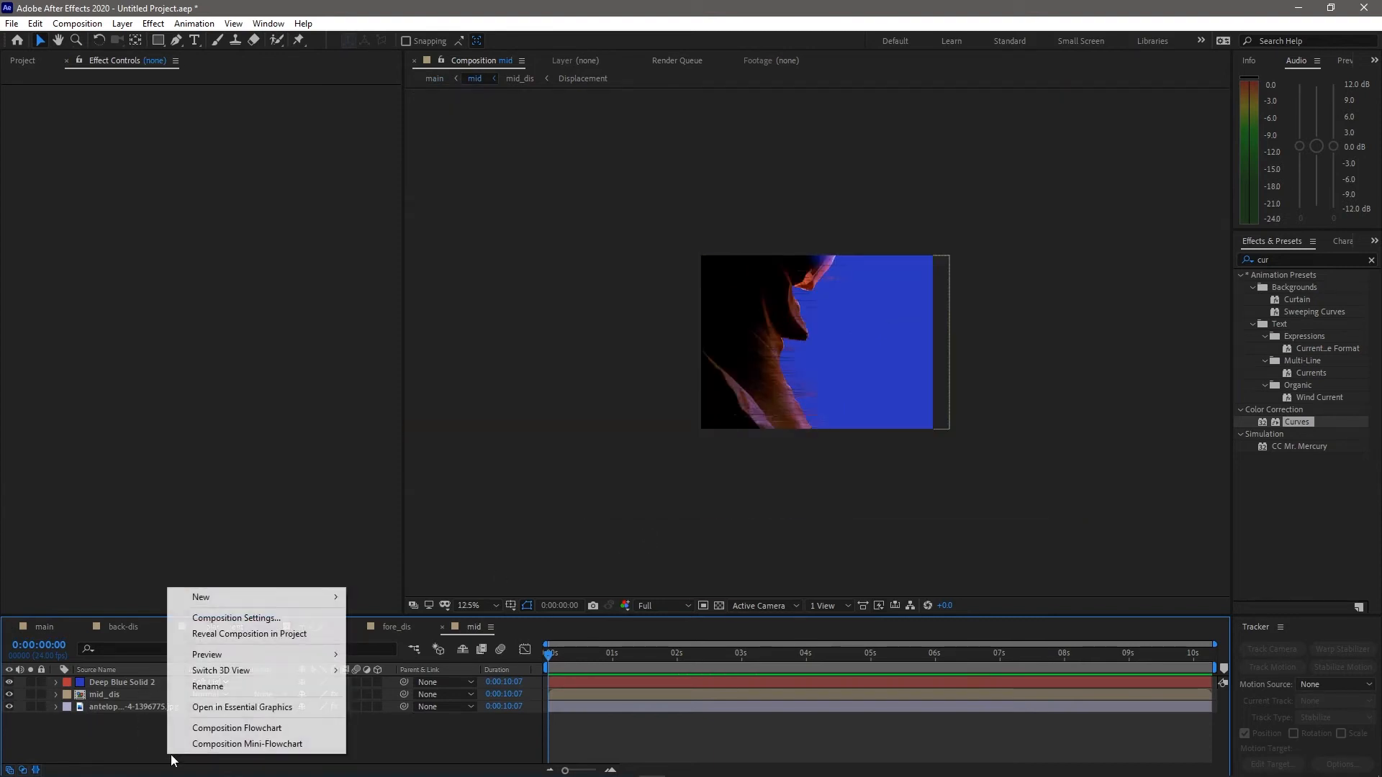
{"action": "mouse_move", "coordinate": [230, 597]}
{"action": "left_click", "coordinate": [403, 702]}
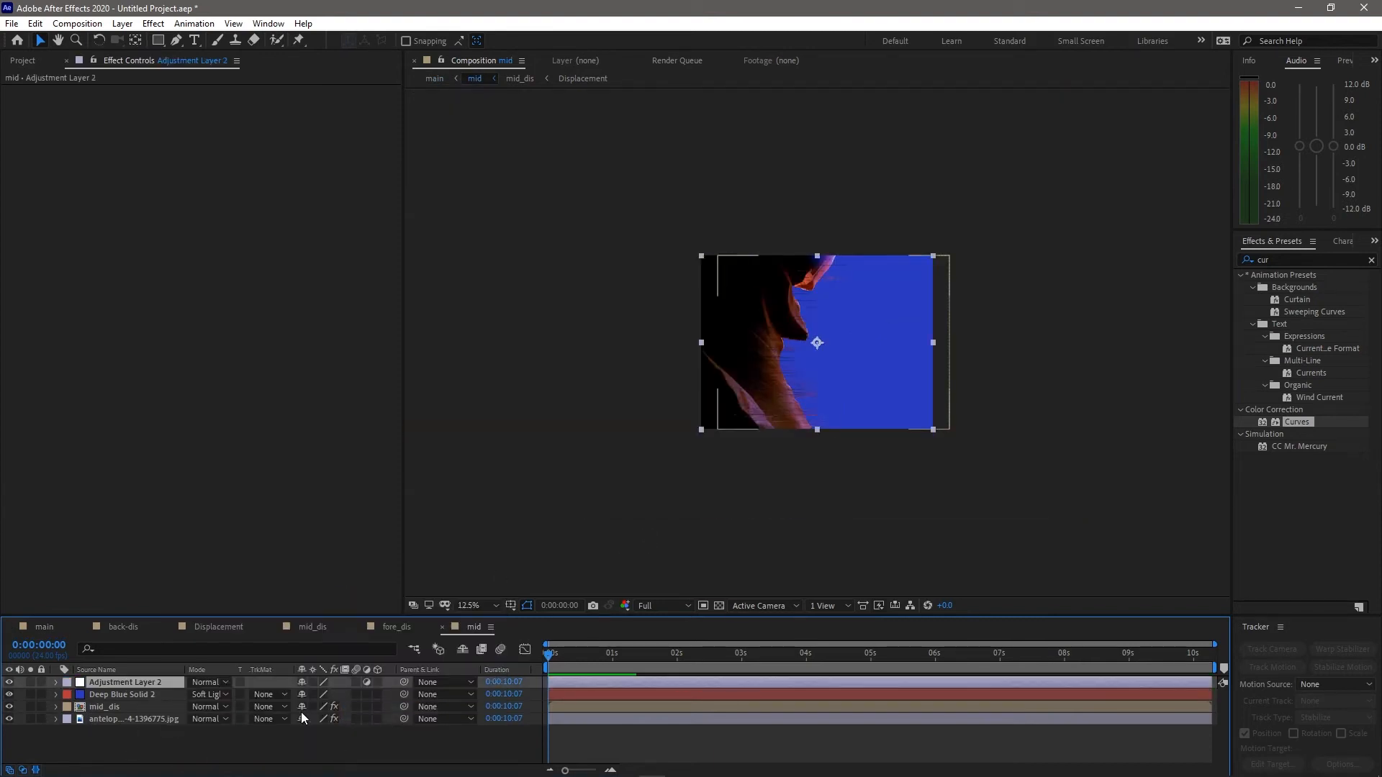
Preserve underlying transparency on the three upper layers of mid, and turn off Collapse Transformations for the mid layer in main
{"action": "left_click_drag", "start_coordinate": [240, 682], "coordinate": [244, 708]}
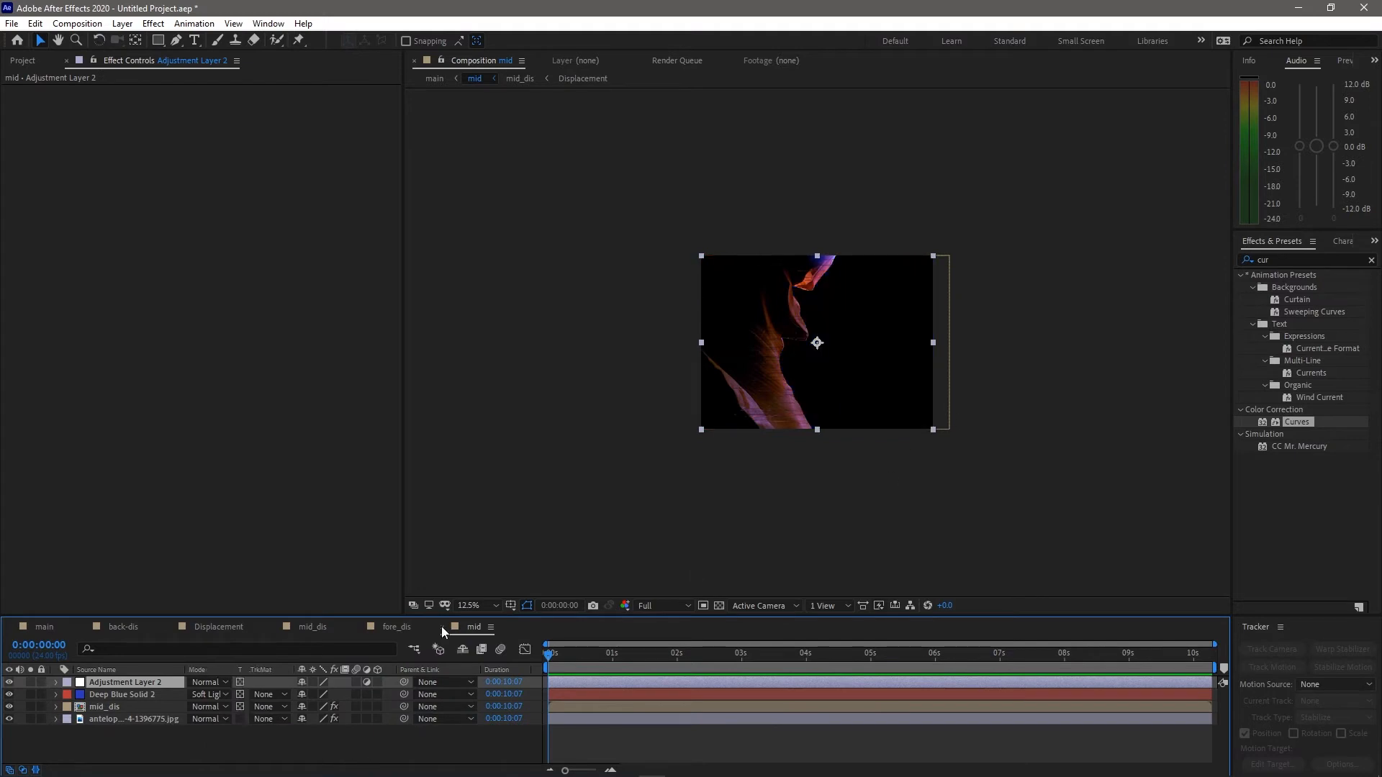
{"action": "left_click", "coordinate": [43, 627]}
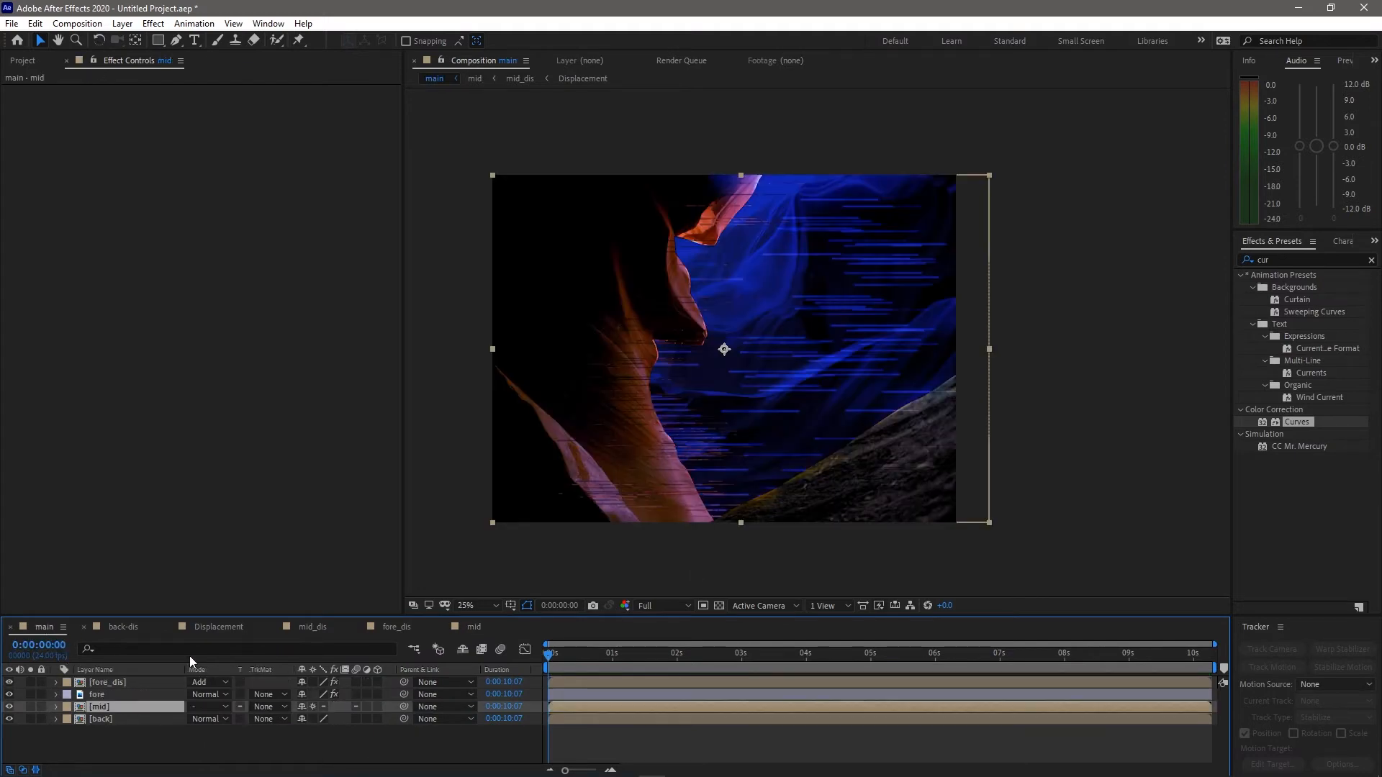
{"action": "left_click", "coordinate": [315, 706]}
{"action": "left_click", "coordinate": [316, 706]}
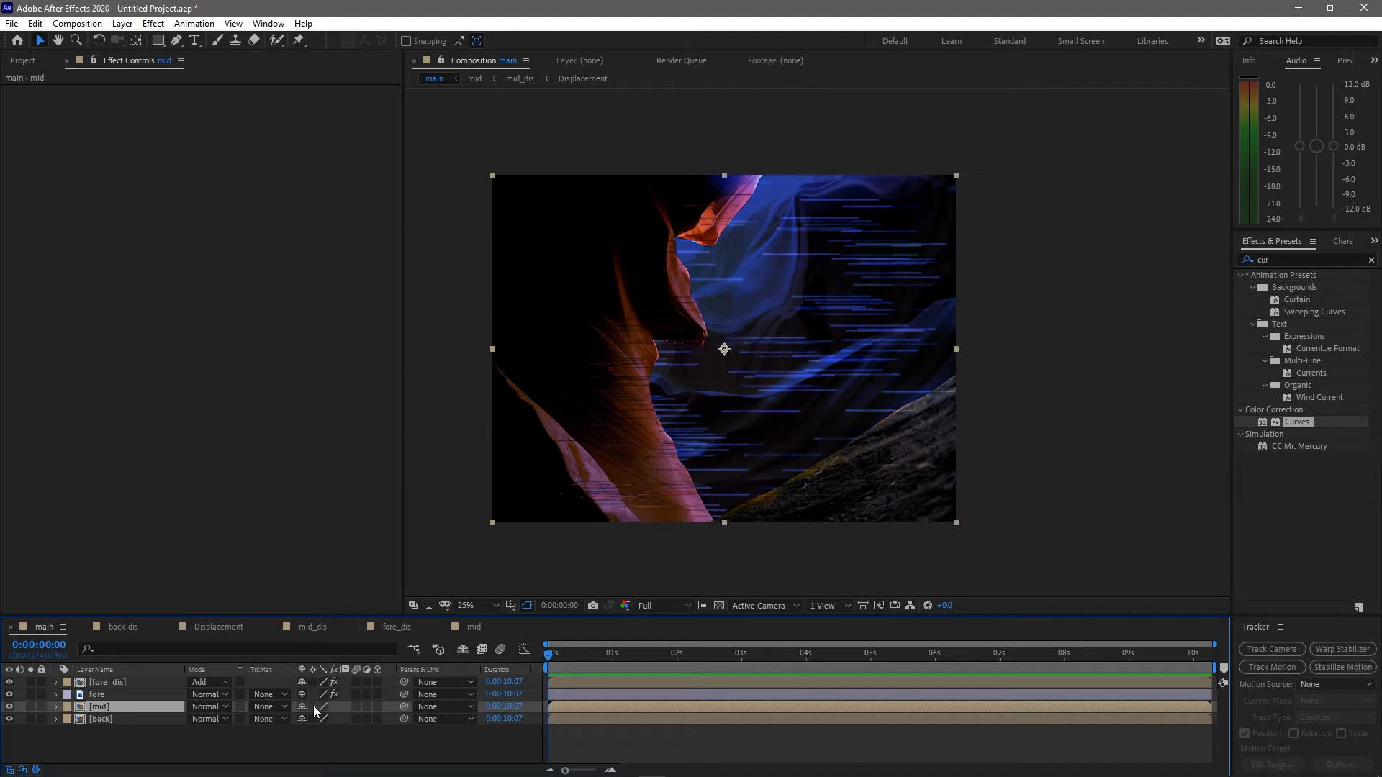
Apply the Hue/Saturation effect to Adjustment Layer 2 in the mid composition and set its Master Saturation to -100
{"action": "left_click", "coordinate": [474, 628]}
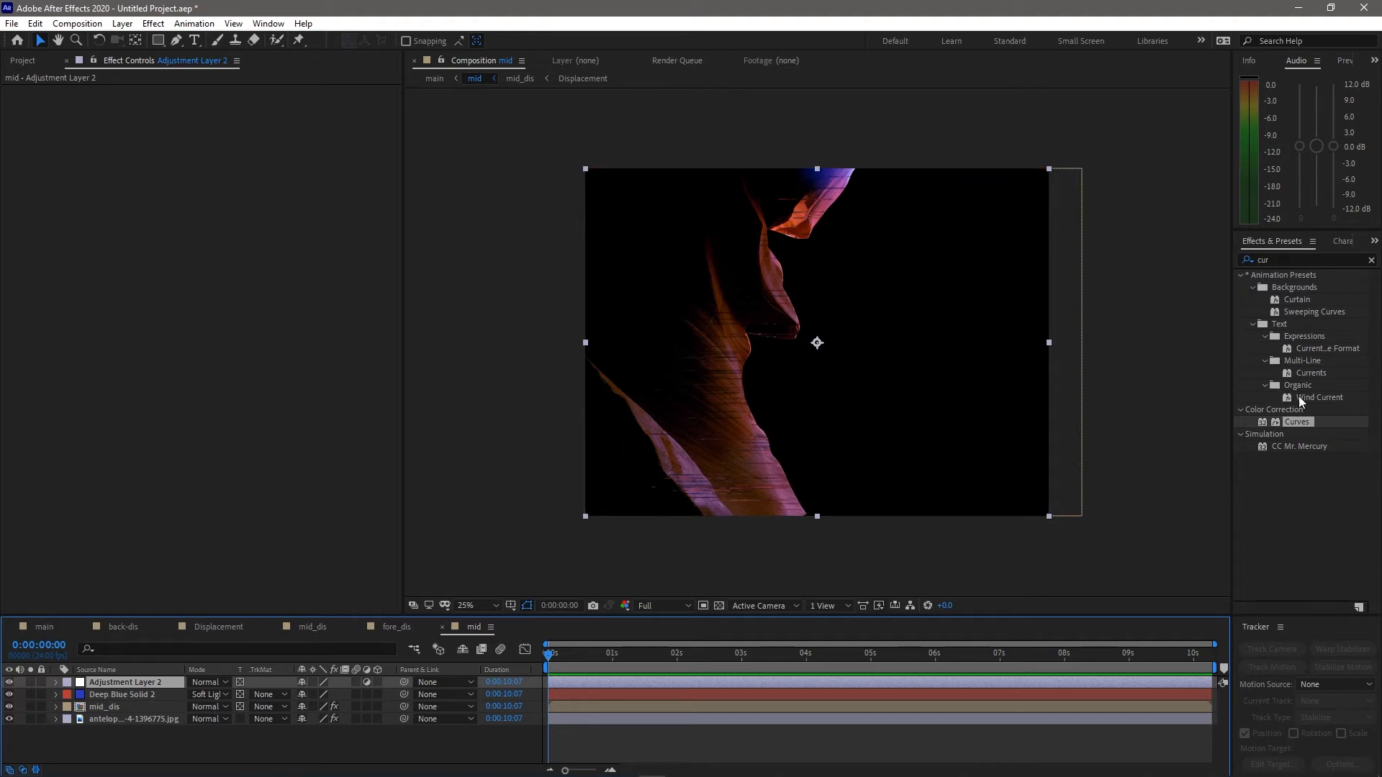
{"action": "left_click", "coordinate": [1302, 260]}
{"action": "type", "text": "hue"}
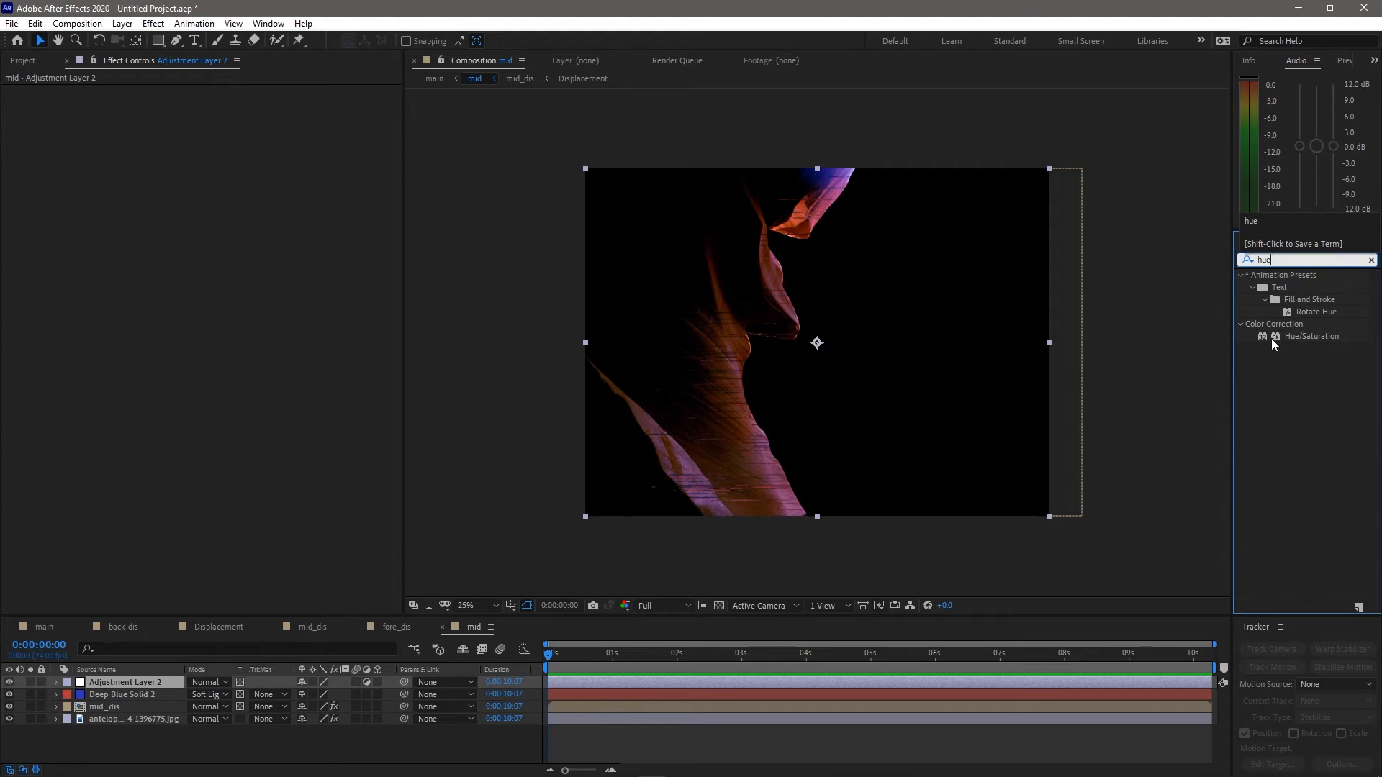
{"action": "double_click", "coordinate": [1271, 337]}
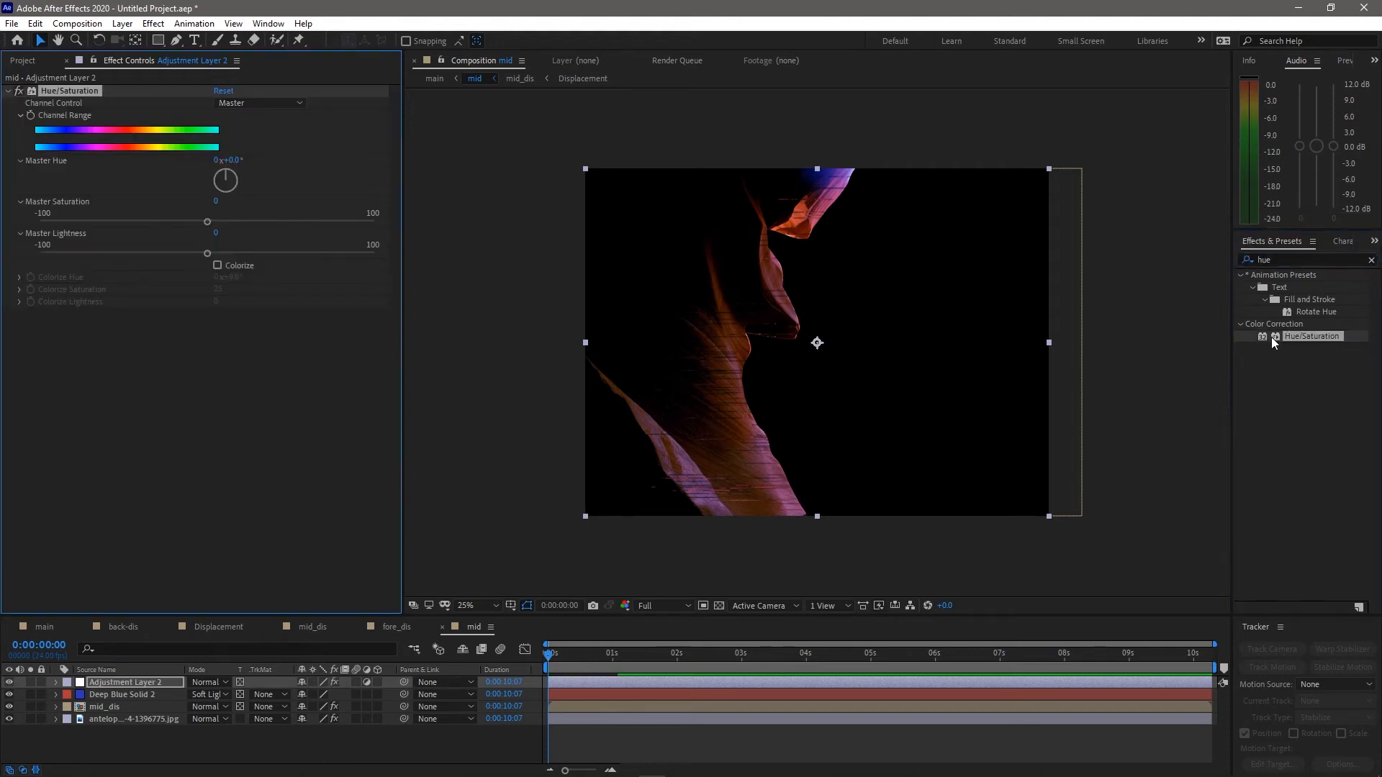
{"action": "left_click_drag", "start_coordinate": [176, 222], "coordinate": [41, 227]}
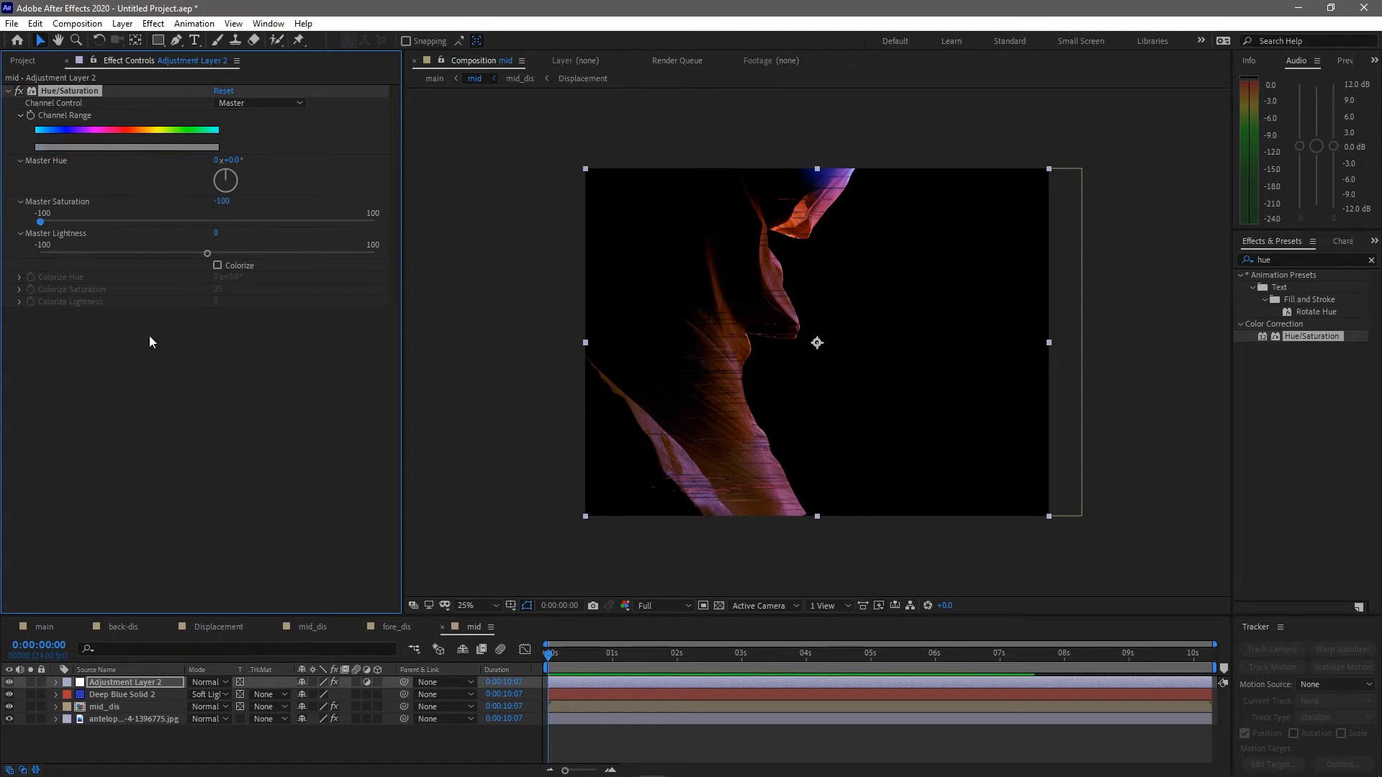
Move Adjustment Layer 2 below Deep Blue Solid 2 in the layer stack and hide the blue solid
{"action": "left_click", "coordinate": [148, 741]}
{"action": "left_click", "coordinate": [134, 670]}
{"action": "mouse_move", "coordinate": [136, 681]}
{"action": "left_mouse_down"}
{"action": "mouse_move", "coordinate": [136, 701]}
{"action": "mouse_move", "coordinate": [152, 701]}
{"action": "left_mouse_up"}
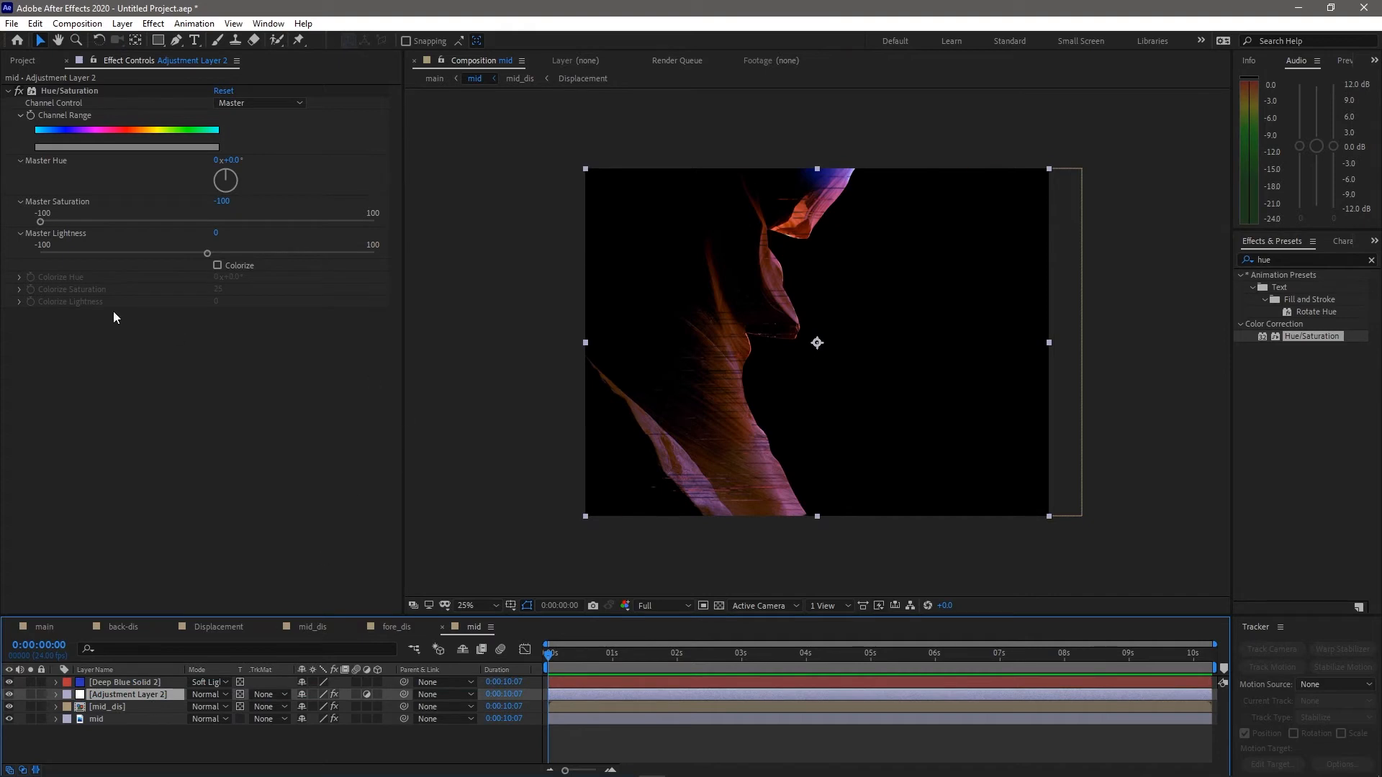
{"action": "left_click", "coordinate": [9, 681]}
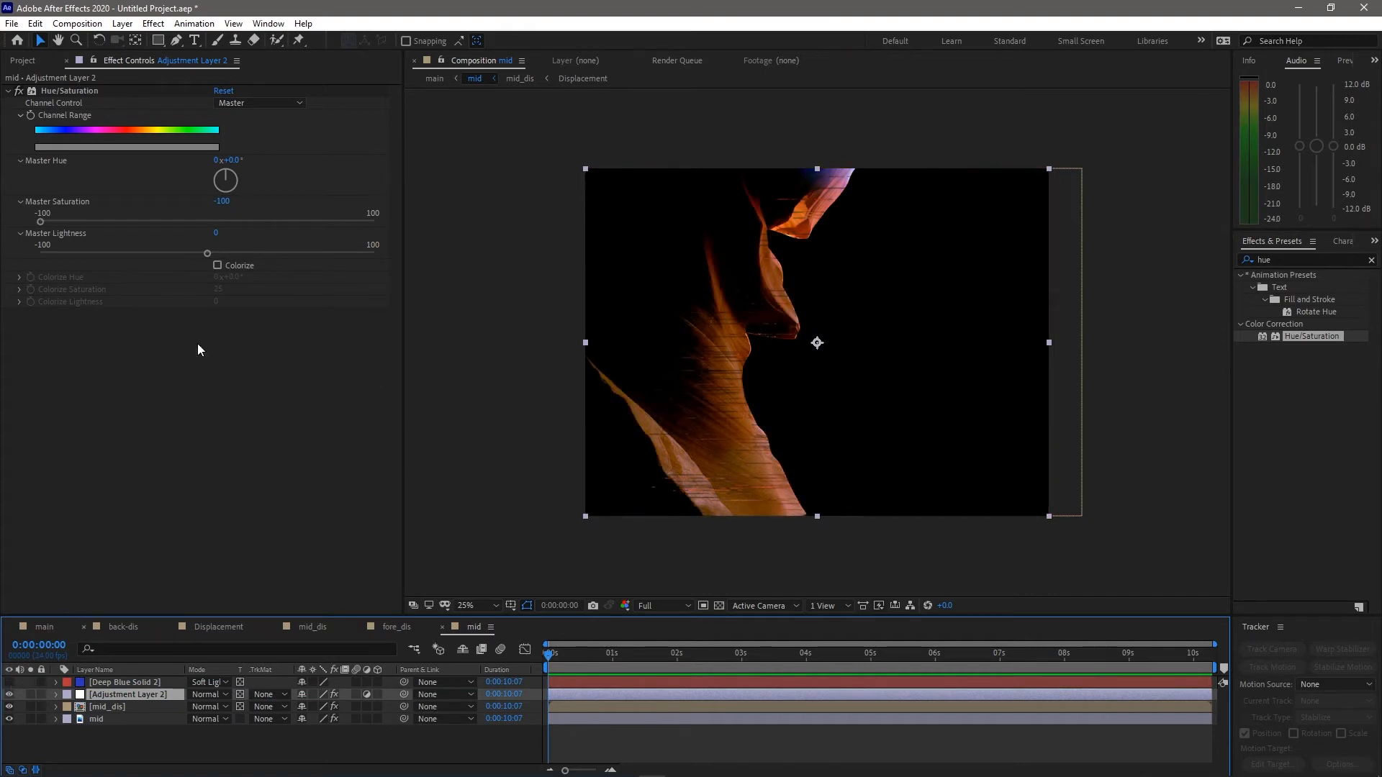
Turn off Preserve Underlying Transparency for the three upper layers of mid and set the adjustment layer's Master Saturation to -50
{"action": "left_click_drag", "start_coordinate": [139, 223], "coordinate": [192, 234]}
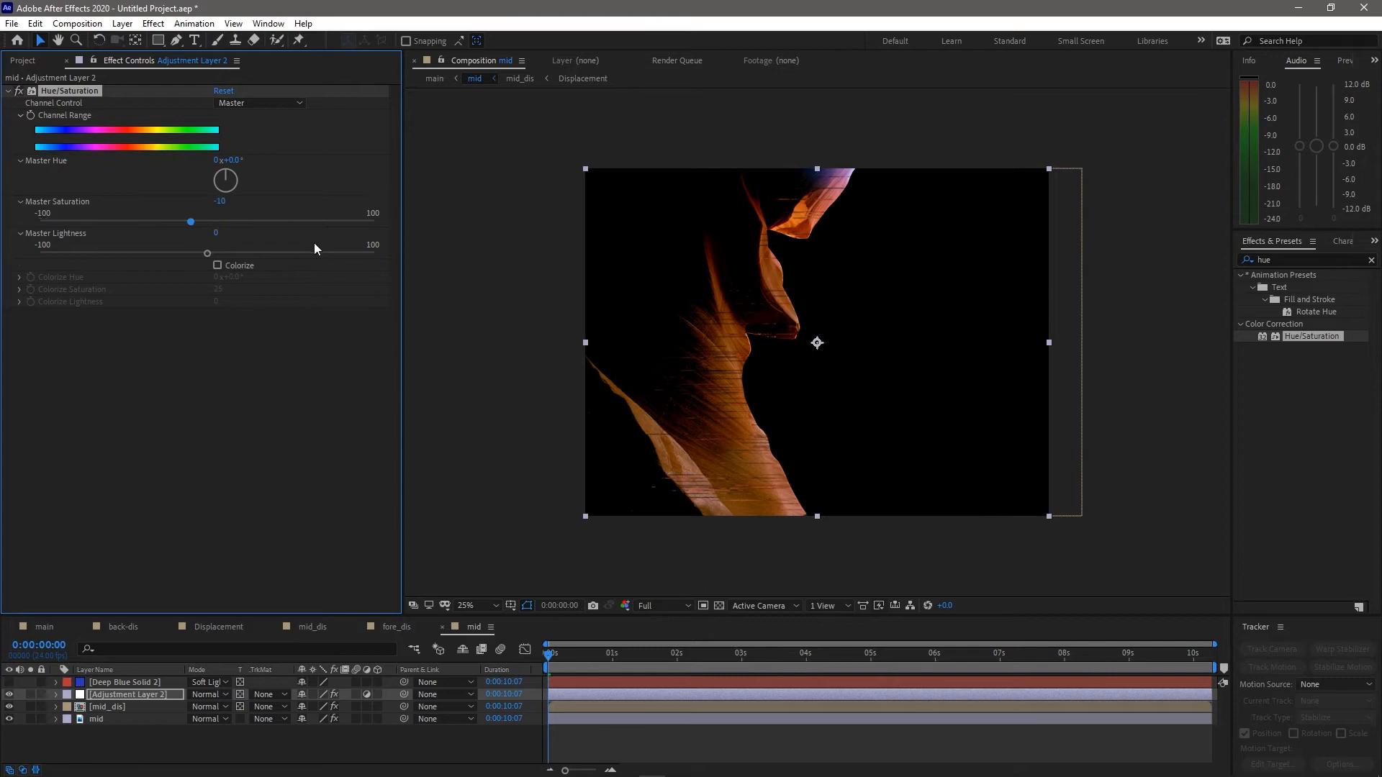
{"action": "left_click", "coordinate": [313, 215]}
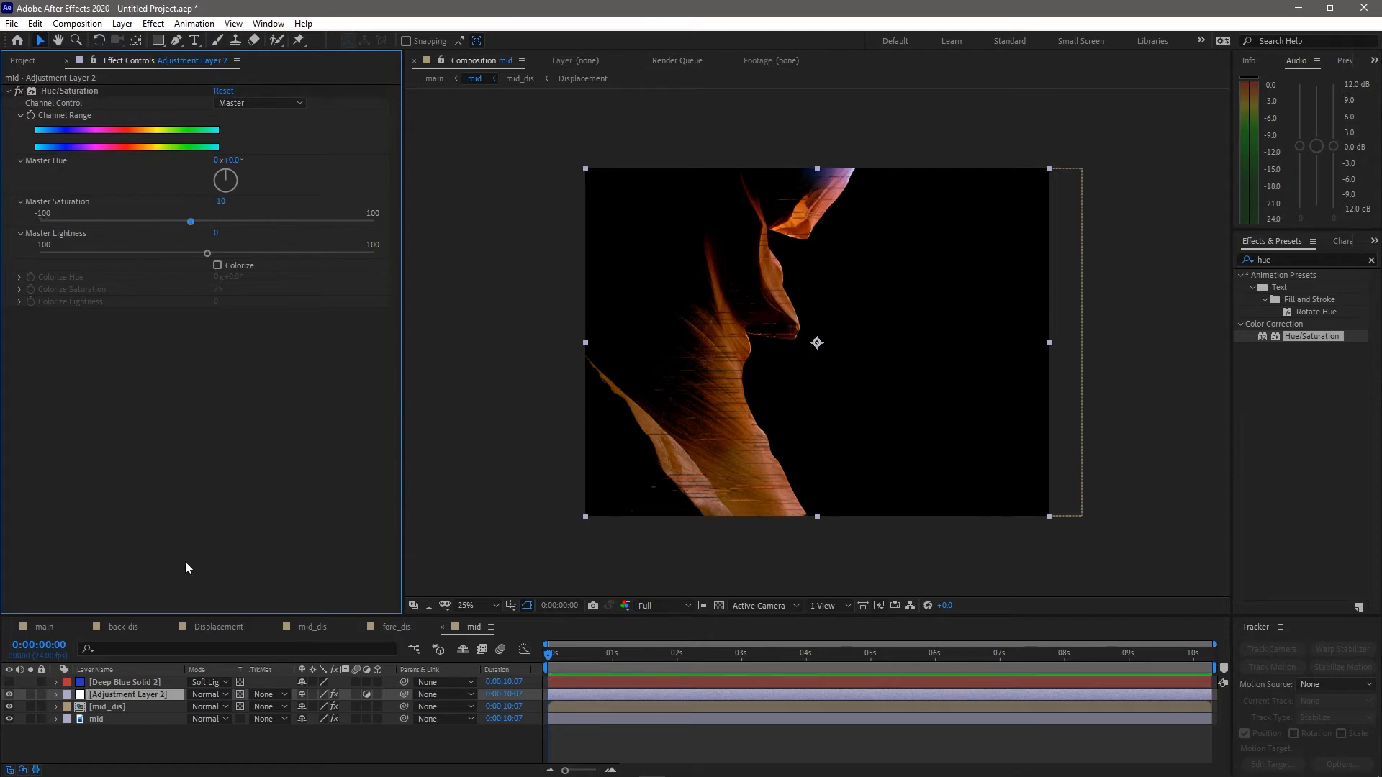
{"action": "left_click_drag", "start_coordinate": [239, 705], "coordinate": [240, 682]}
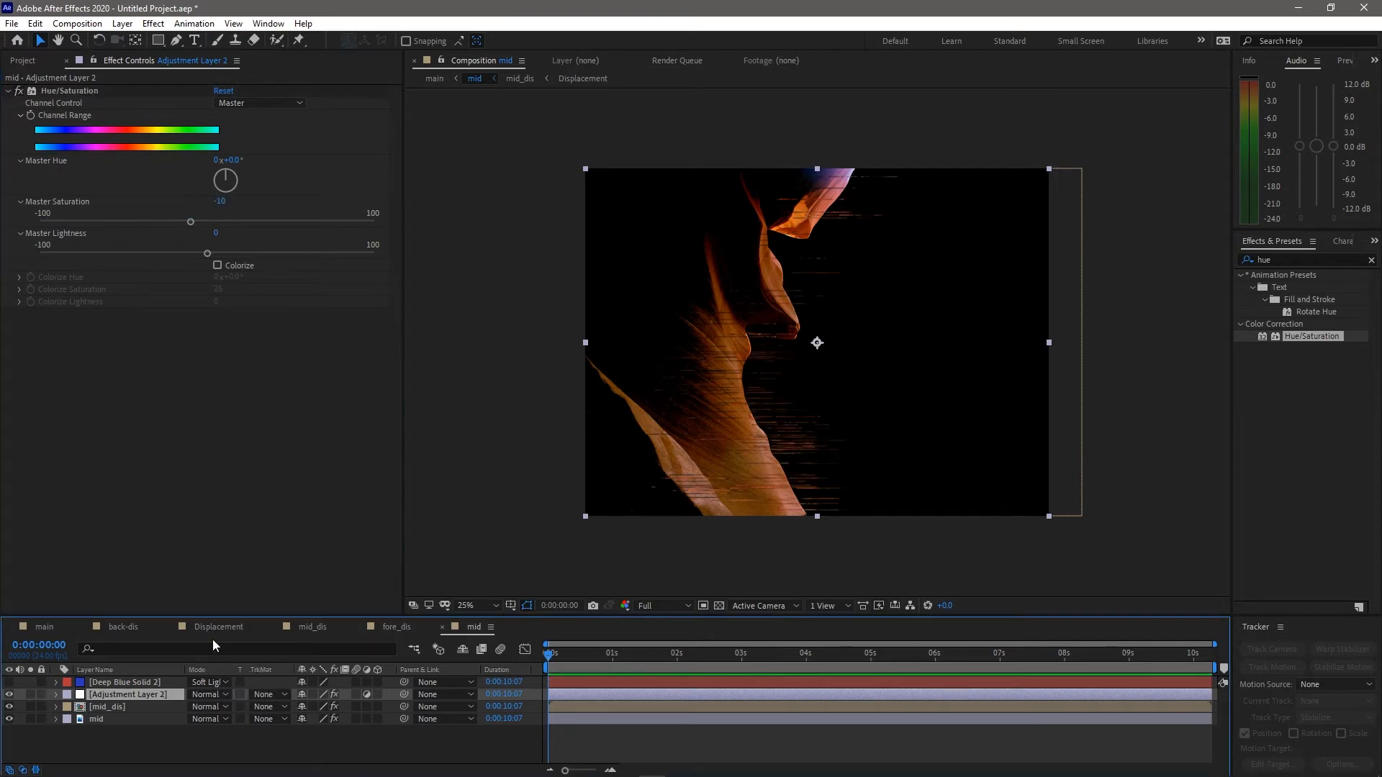
{"action": "left_click_drag", "start_coordinate": [167, 220], "coordinate": [128, 229]}
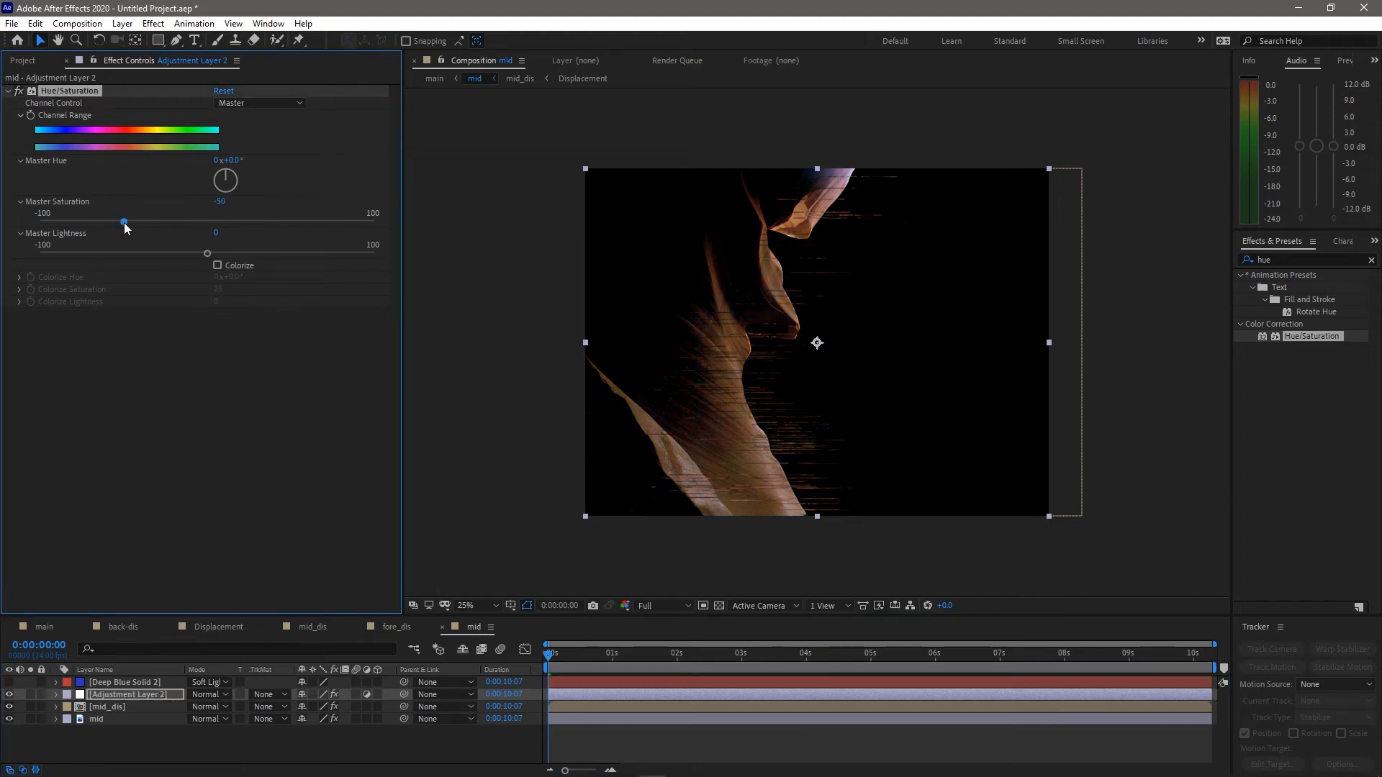
Show Deep Blue Solid 2 again and turn on Collapse Transformations for the mid layer in the main composition
{"action": "left_click", "coordinate": [9, 682]}
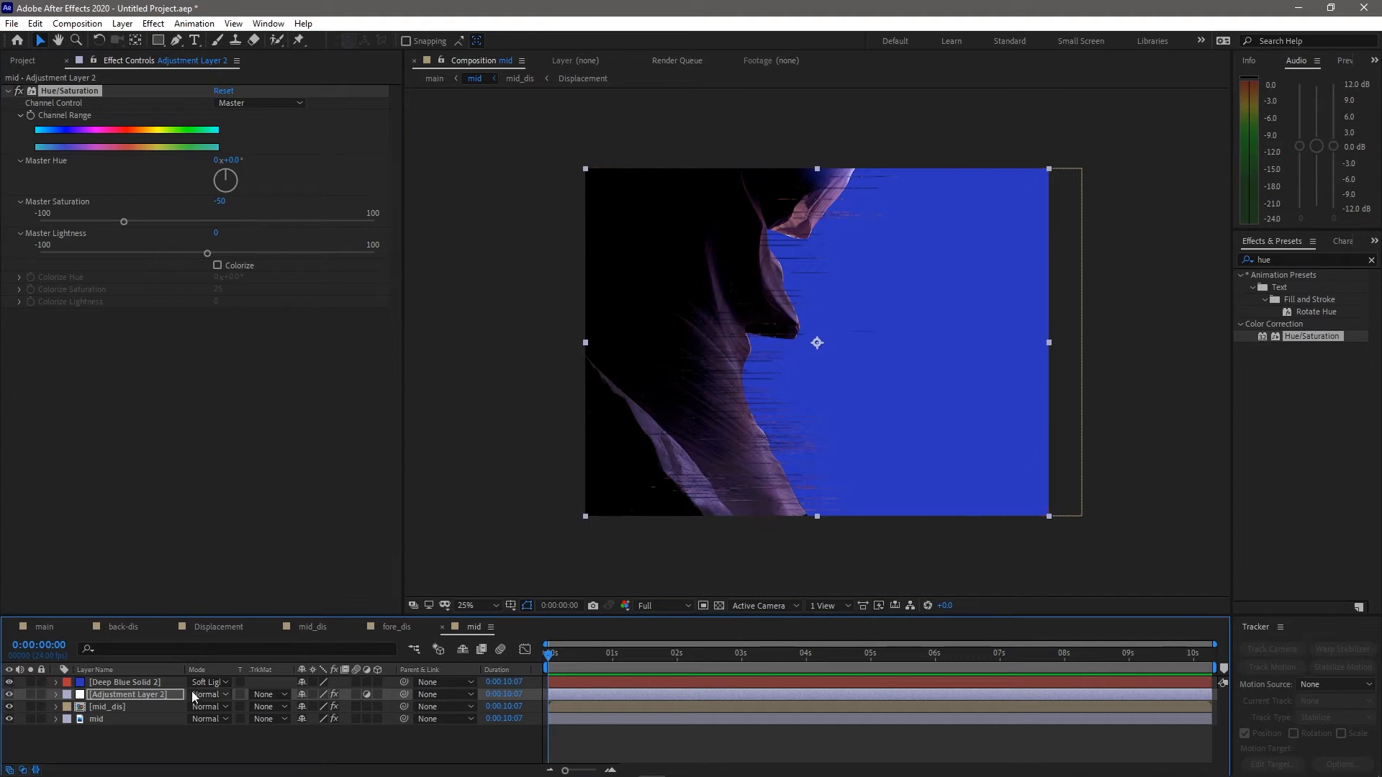
{"action": "left_click", "coordinate": [44, 627]}
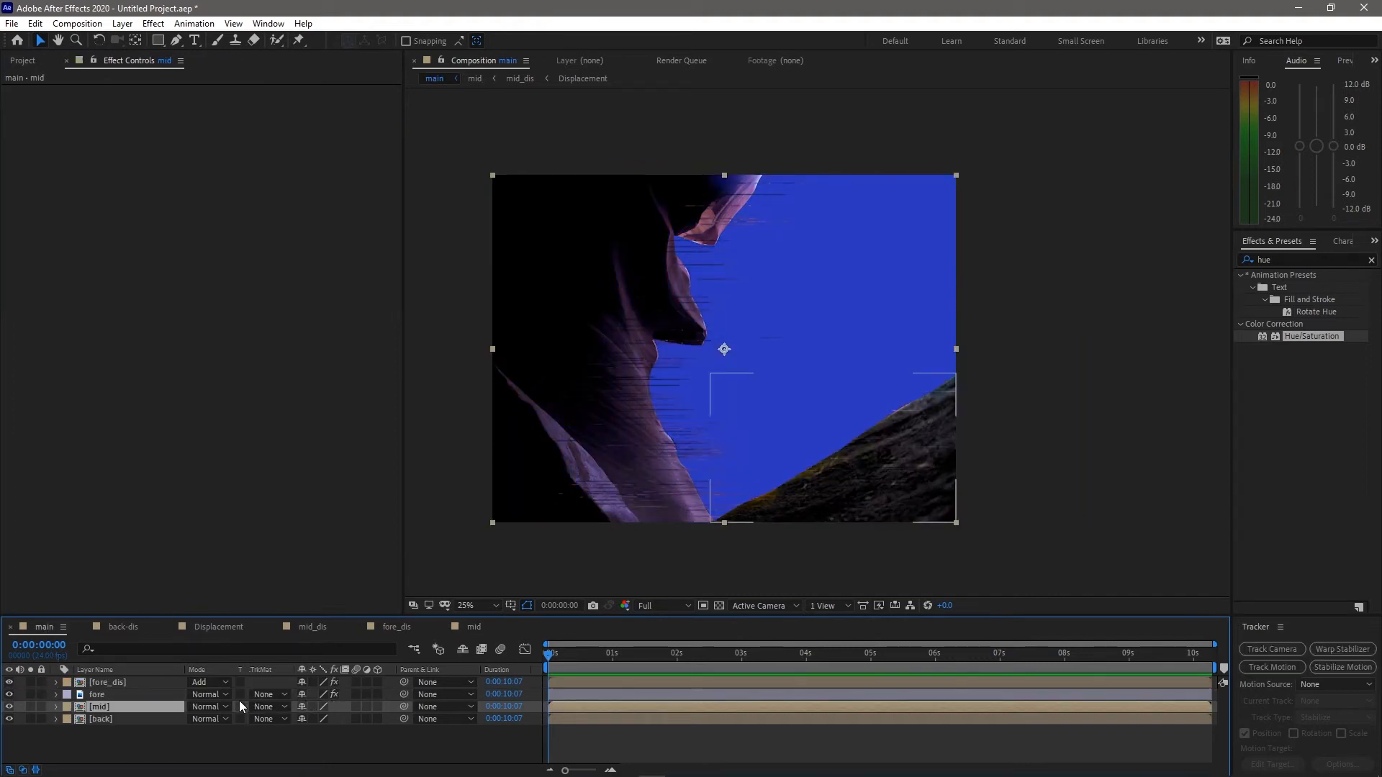
{"action": "left_click", "coordinate": [314, 706]}
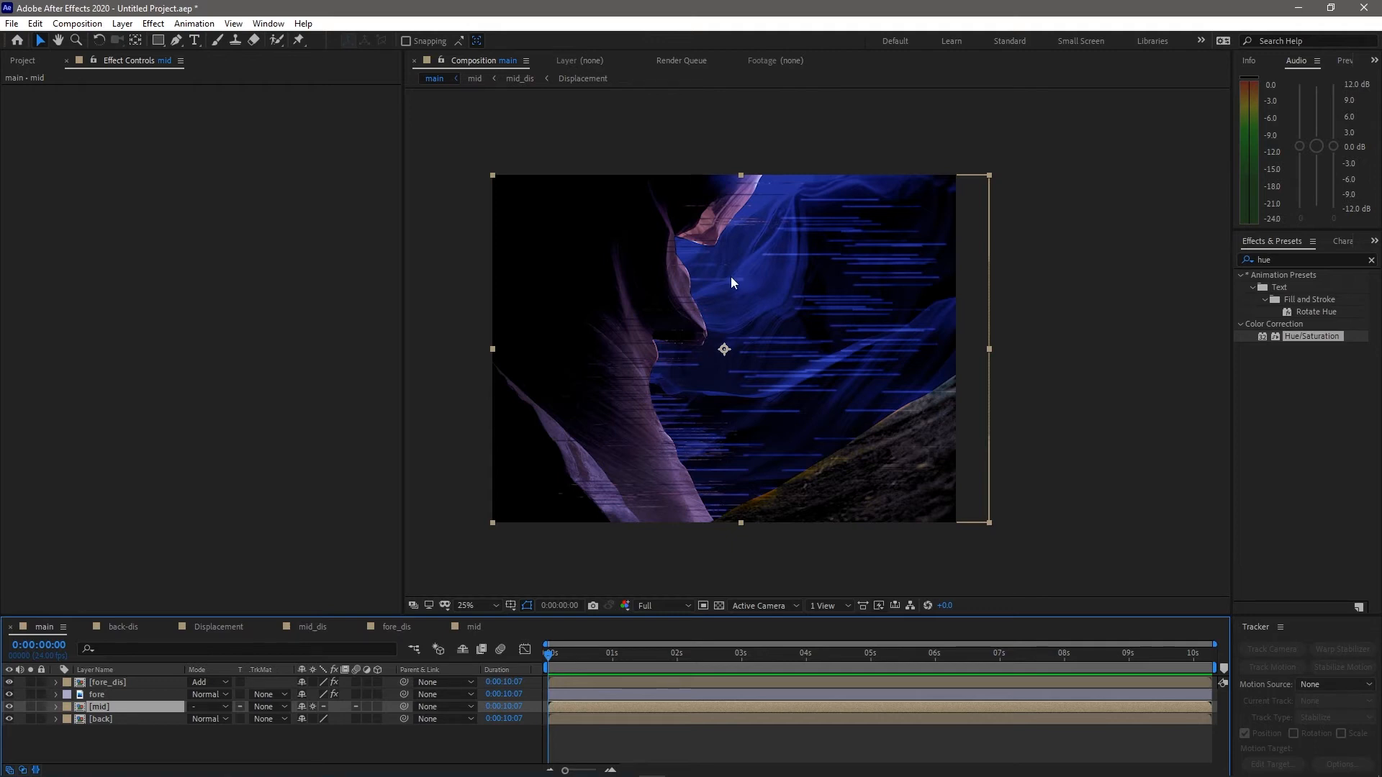
Raise the adjustment layer's Master Saturation slightly in the mid composition and return to main
{"action": "left_click", "coordinate": [470, 627]}
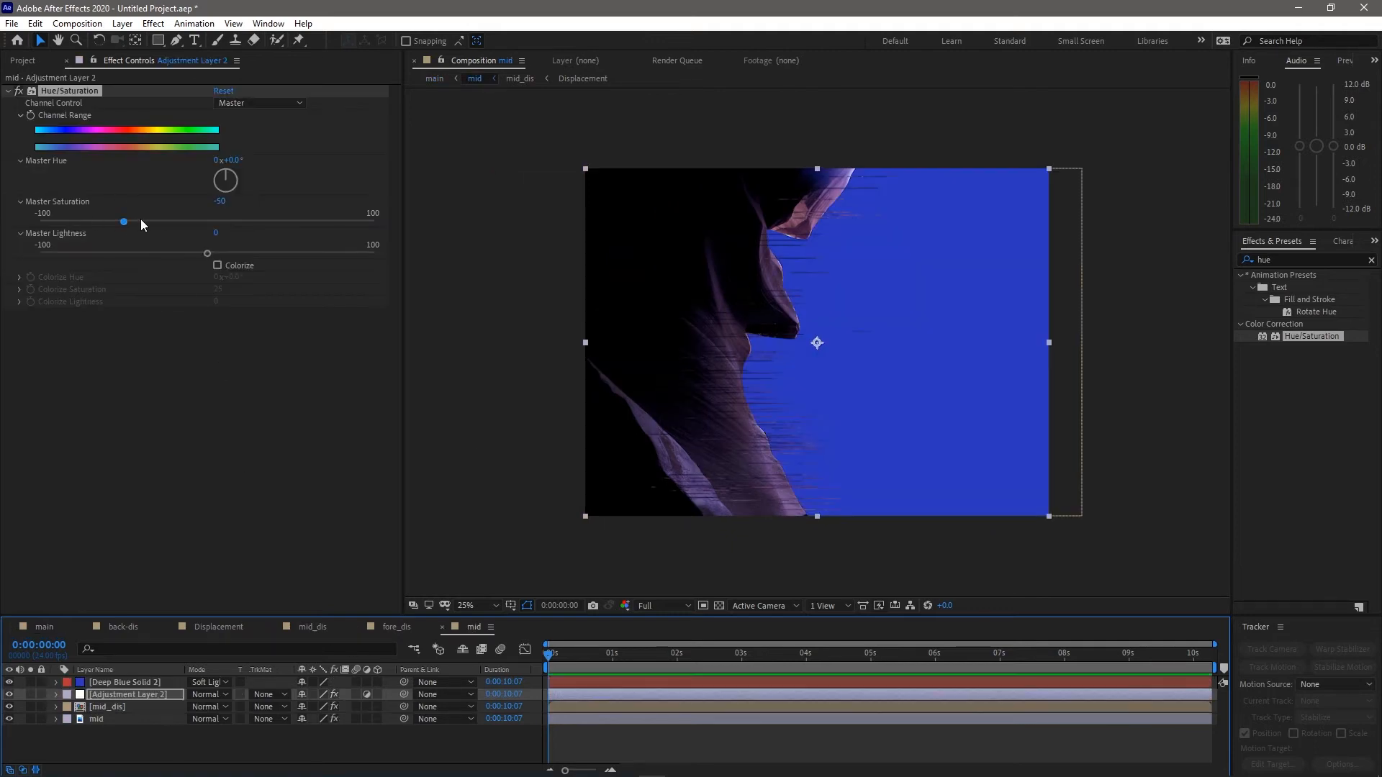
{"action": "left_click", "coordinate": [41, 627]}
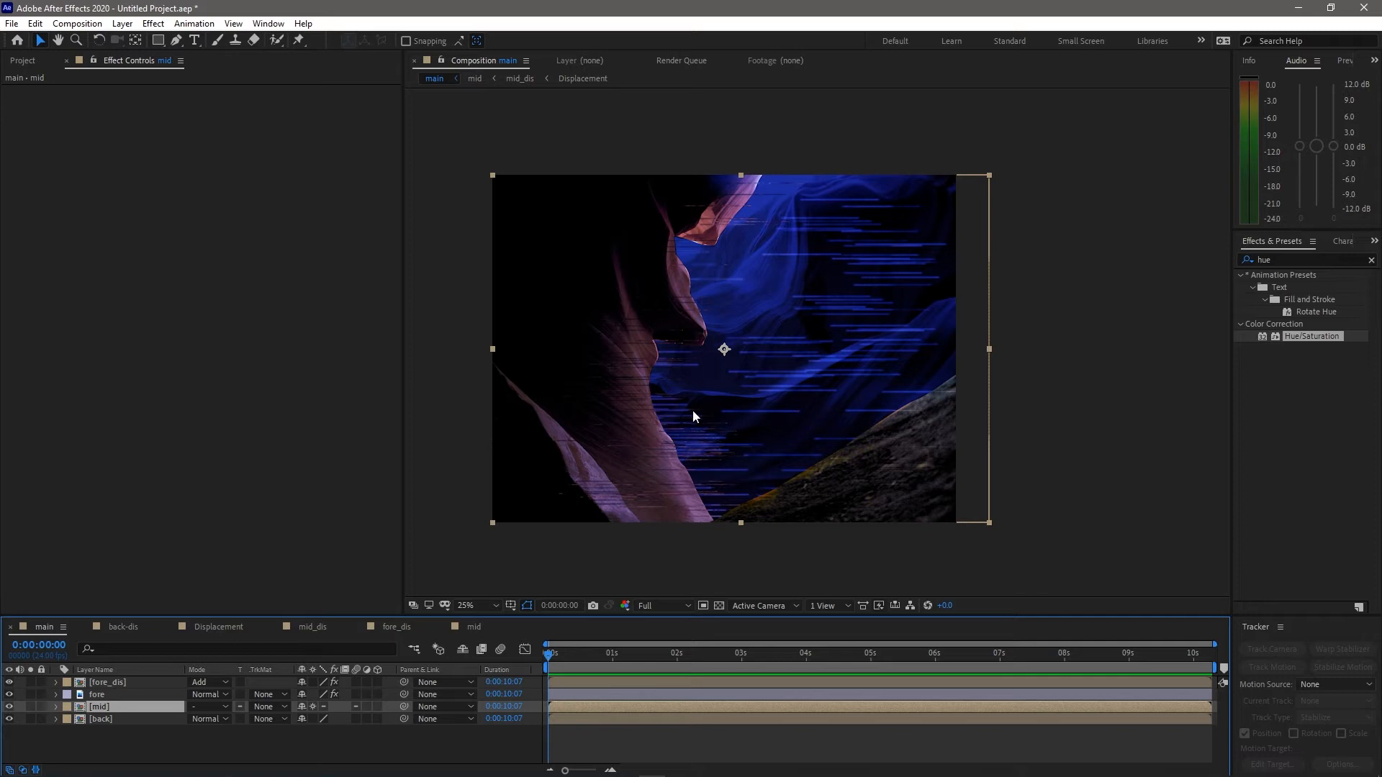
Hide the back-dis layer inside the back composition and return to main
{"action": "left_click", "coordinate": [152, 720]}
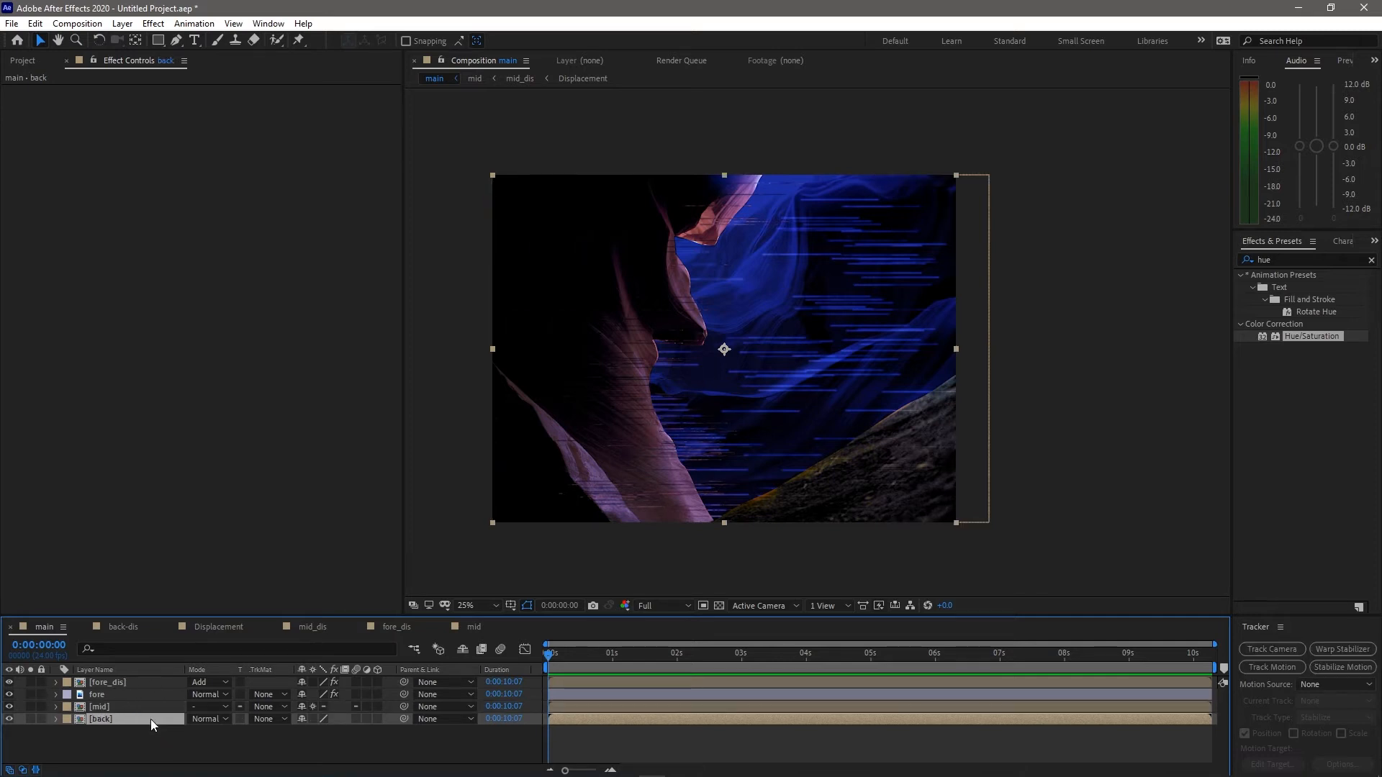
{"action": "double_click", "coordinate": [80, 718]}
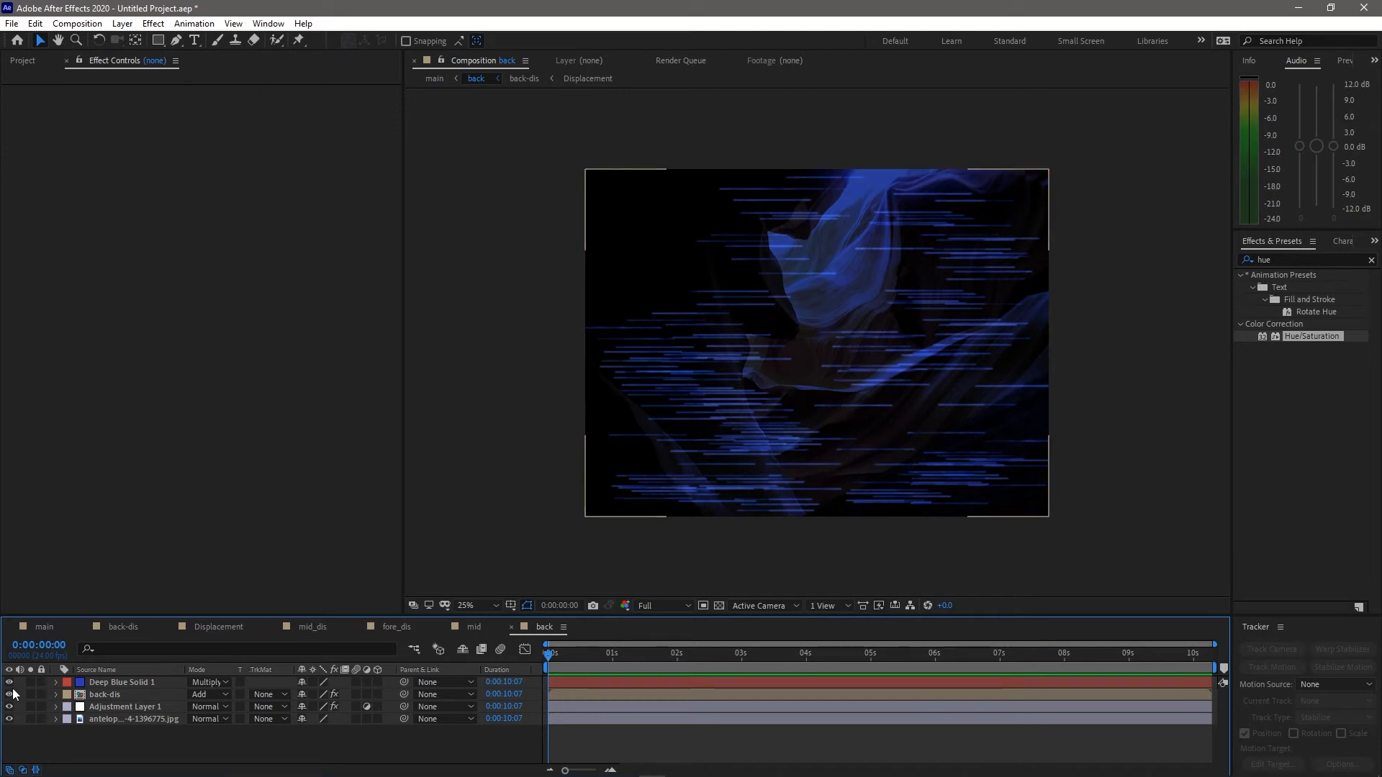
{"action": "left_click", "coordinate": [13, 693]}
{"action": "left_click", "coordinate": [41, 626]}
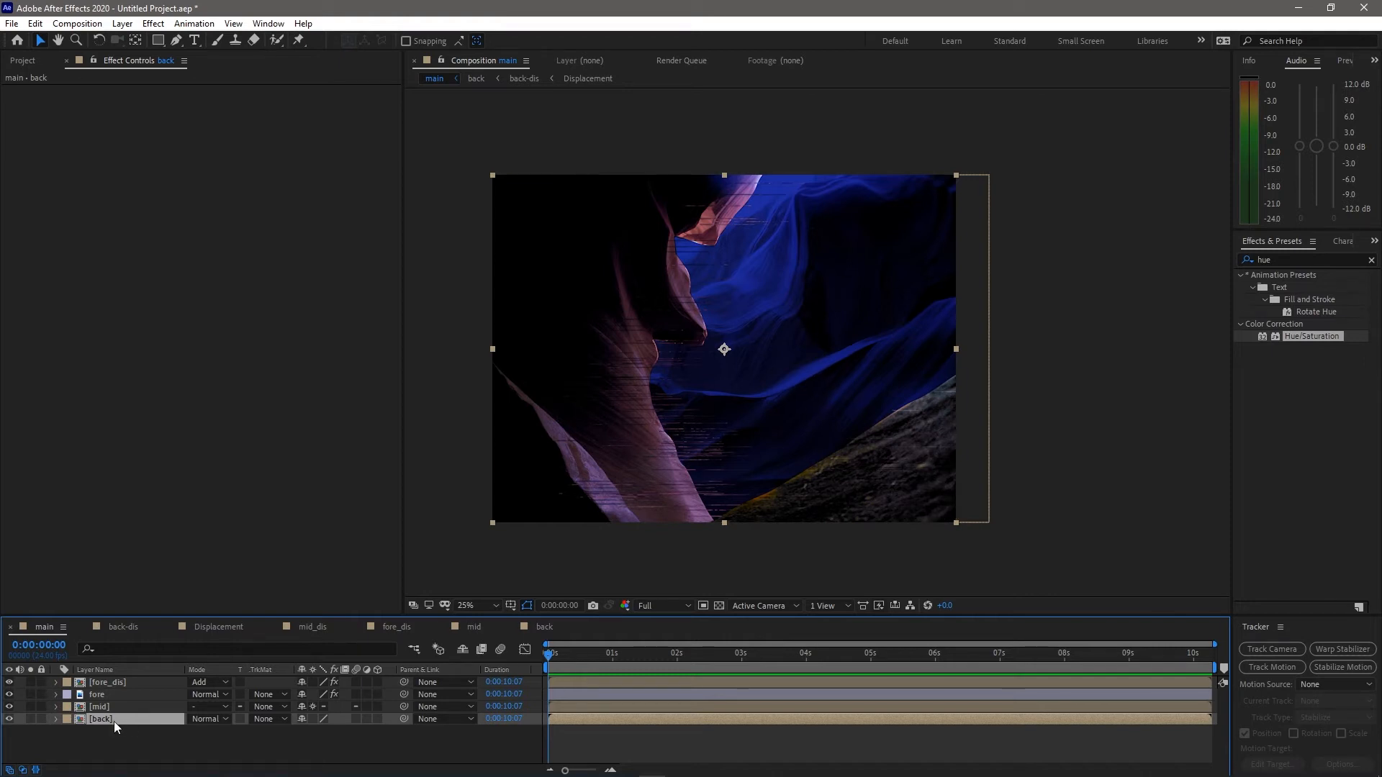
Set the Glow Threshold of the fore_dis layer to 3.1% and shift the layer a little to the left in main
{"action": "left_click", "coordinate": [91, 695]}
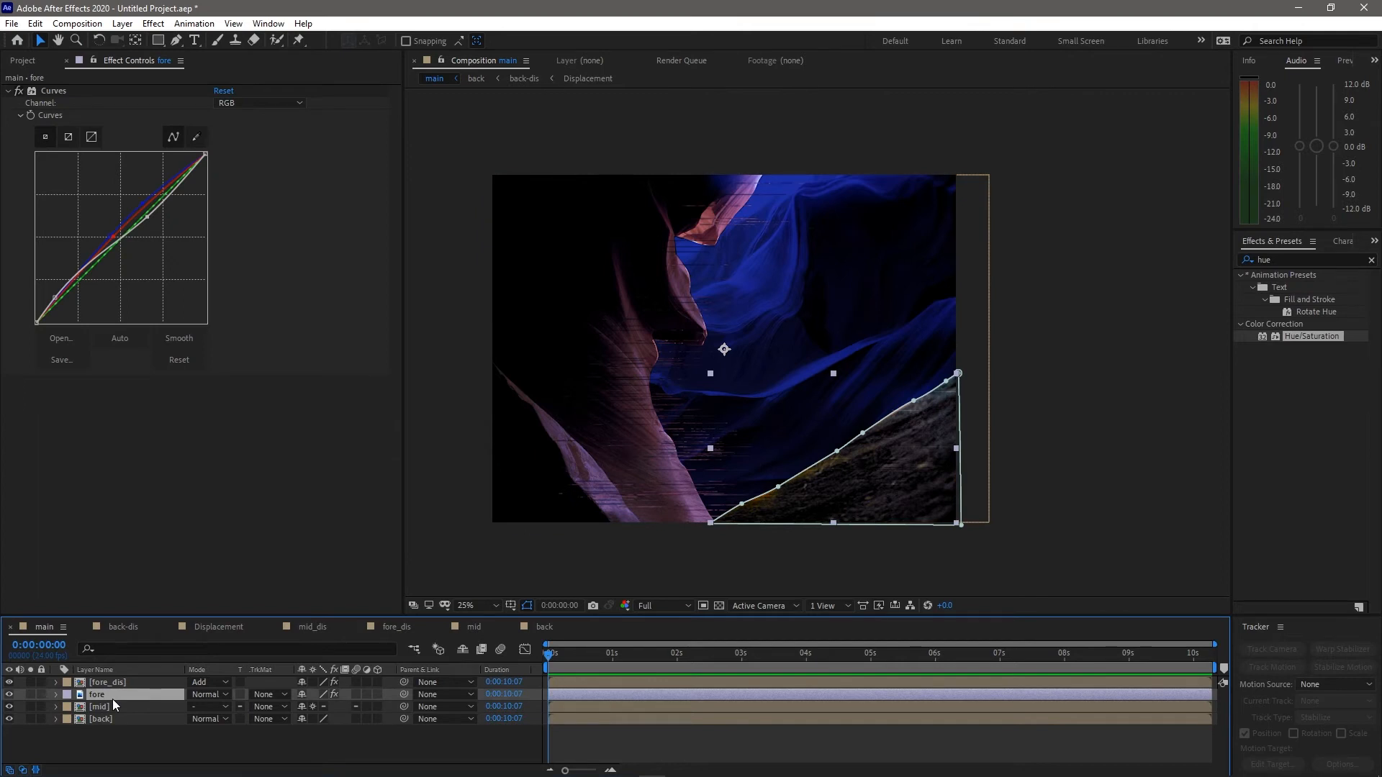
{"action": "left_click", "coordinate": [170, 745]}
{"action": "left_click", "coordinate": [96, 670]}
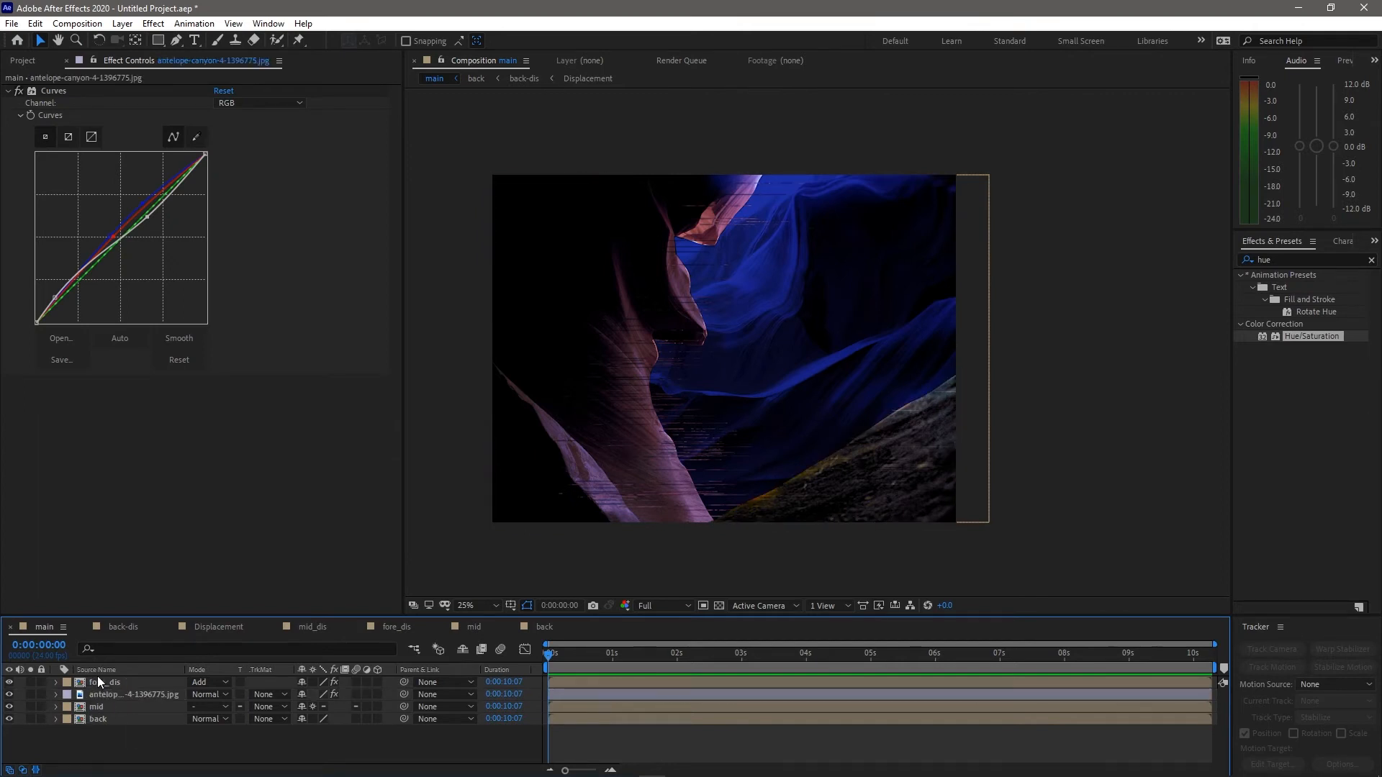
{"action": "left_click", "coordinate": [118, 683]}
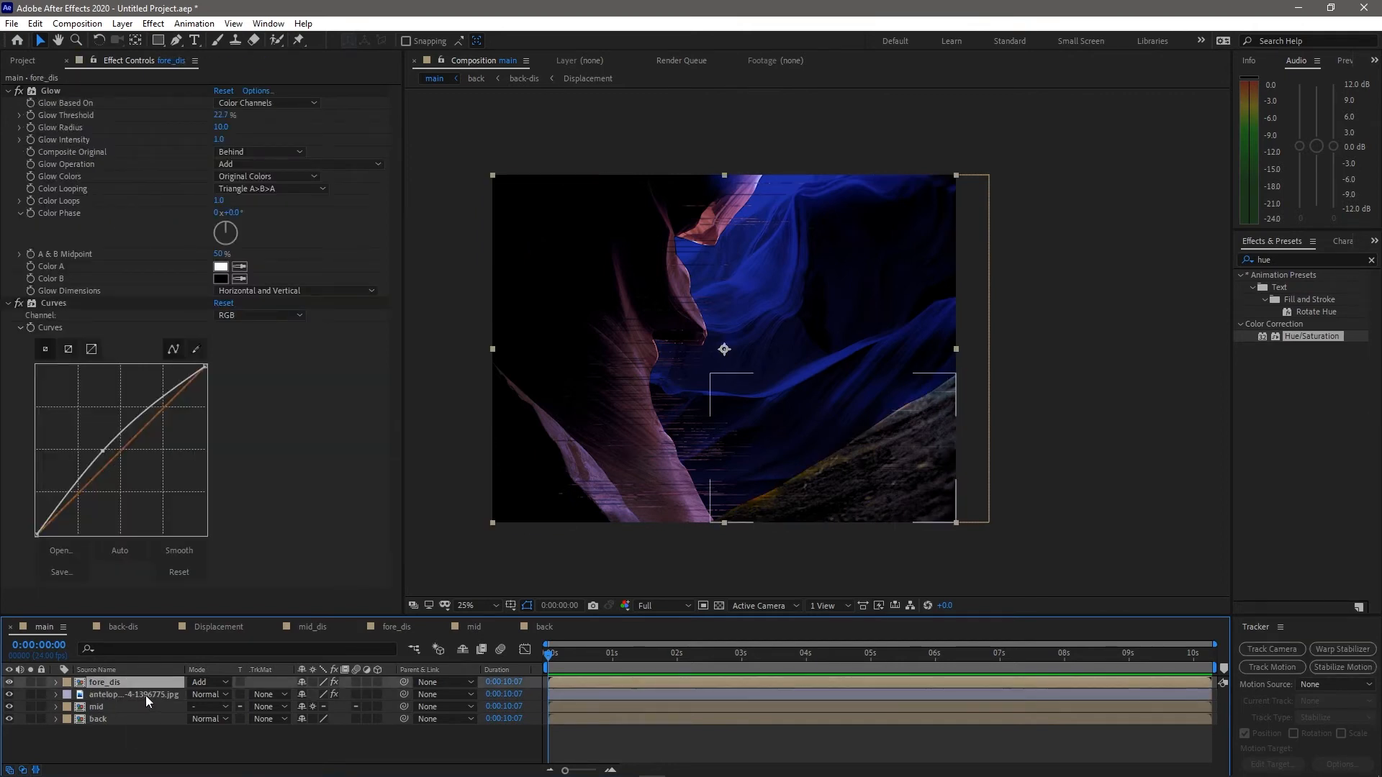
{"action": "left_click", "coordinate": [21, 90]}
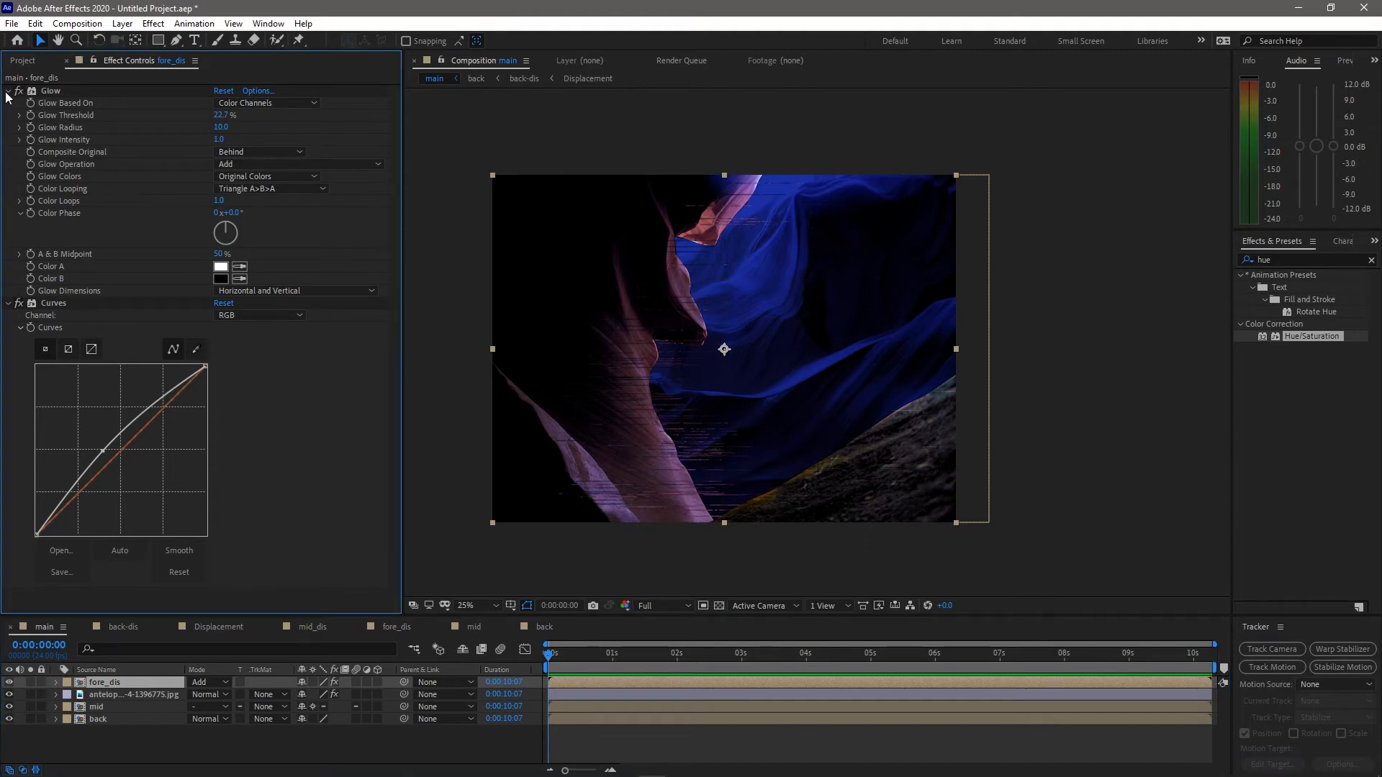
{"action": "left_click_drag", "start_coordinate": [220, 115], "coordinate": [181, 121]}
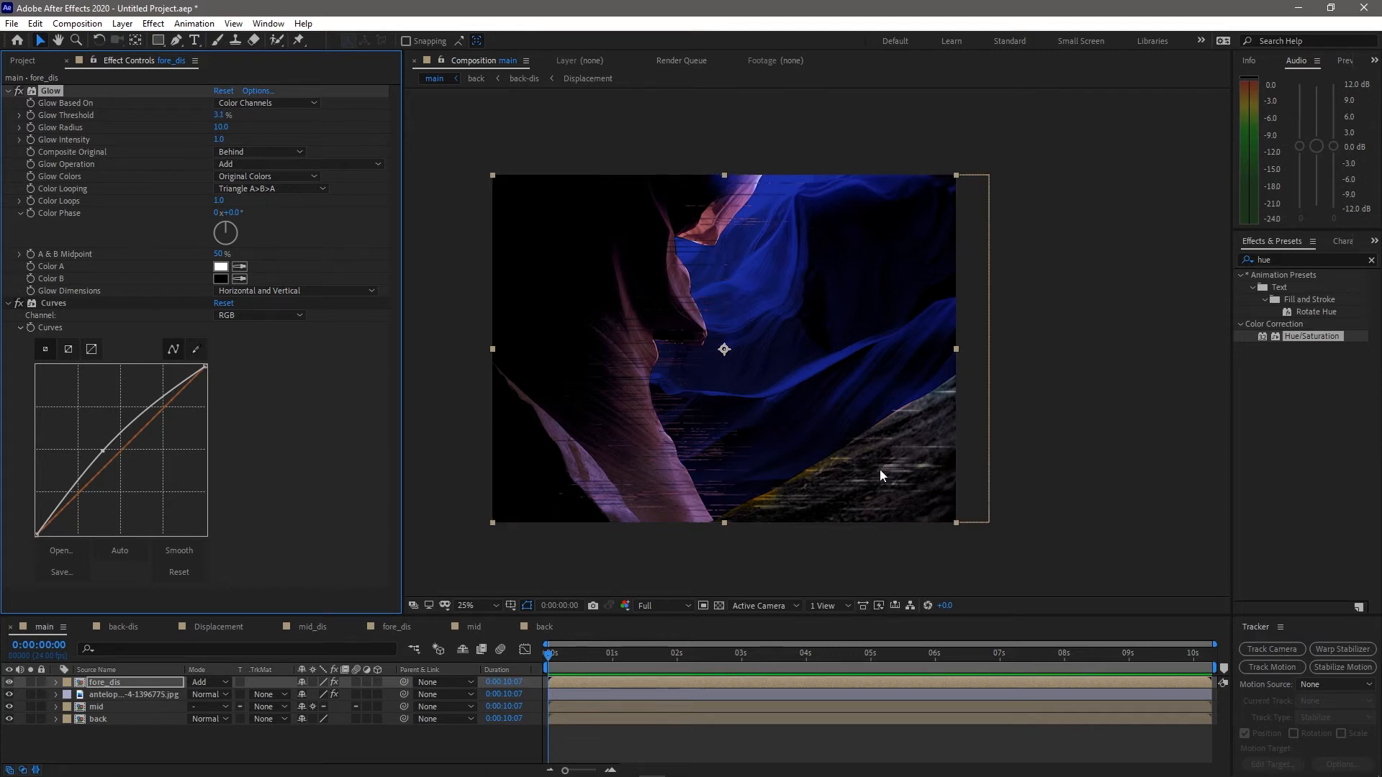
{"action": "left_click_drag", "start_coordinate": [879, 469], "coordinate": [839, 476]}
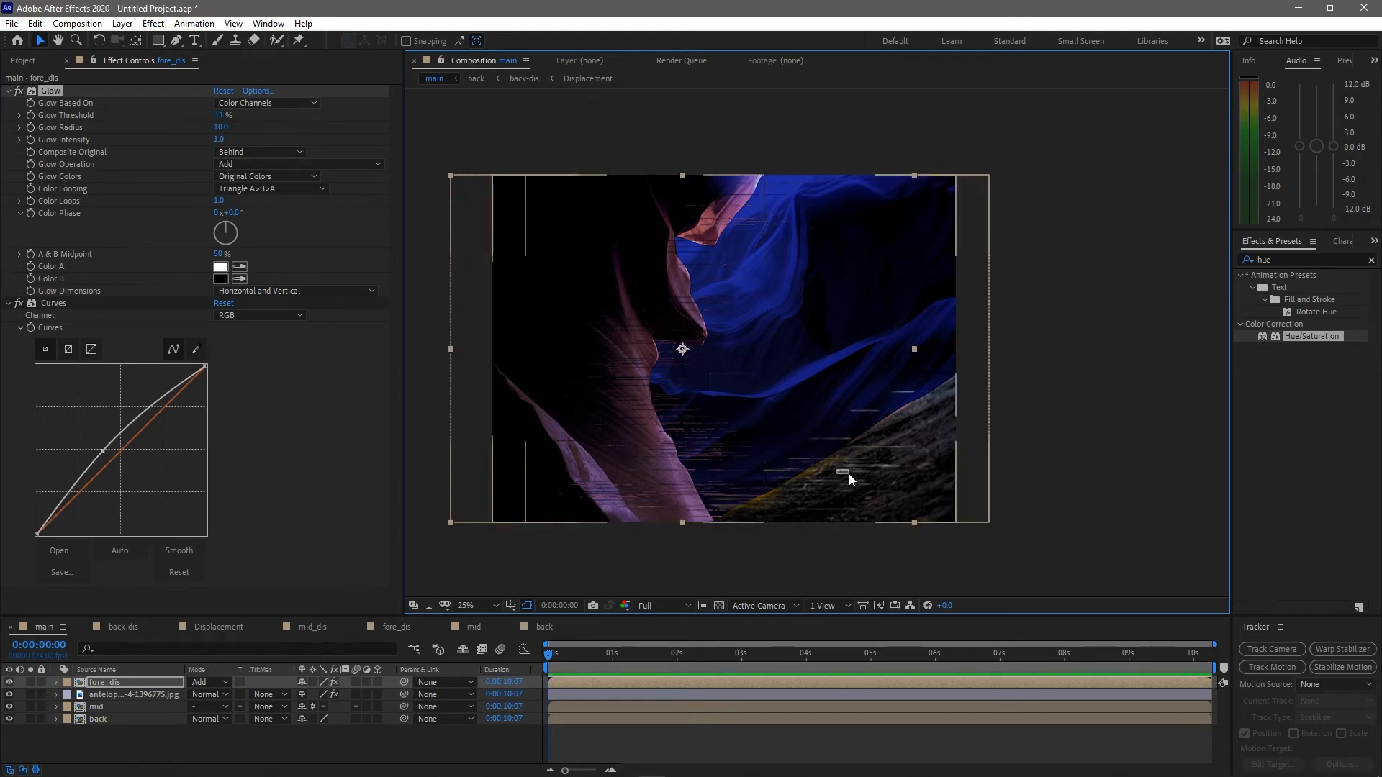
{"action": "left_click_drag", "start_coordinate": [836, 483], "coordinate": [842, 482]}
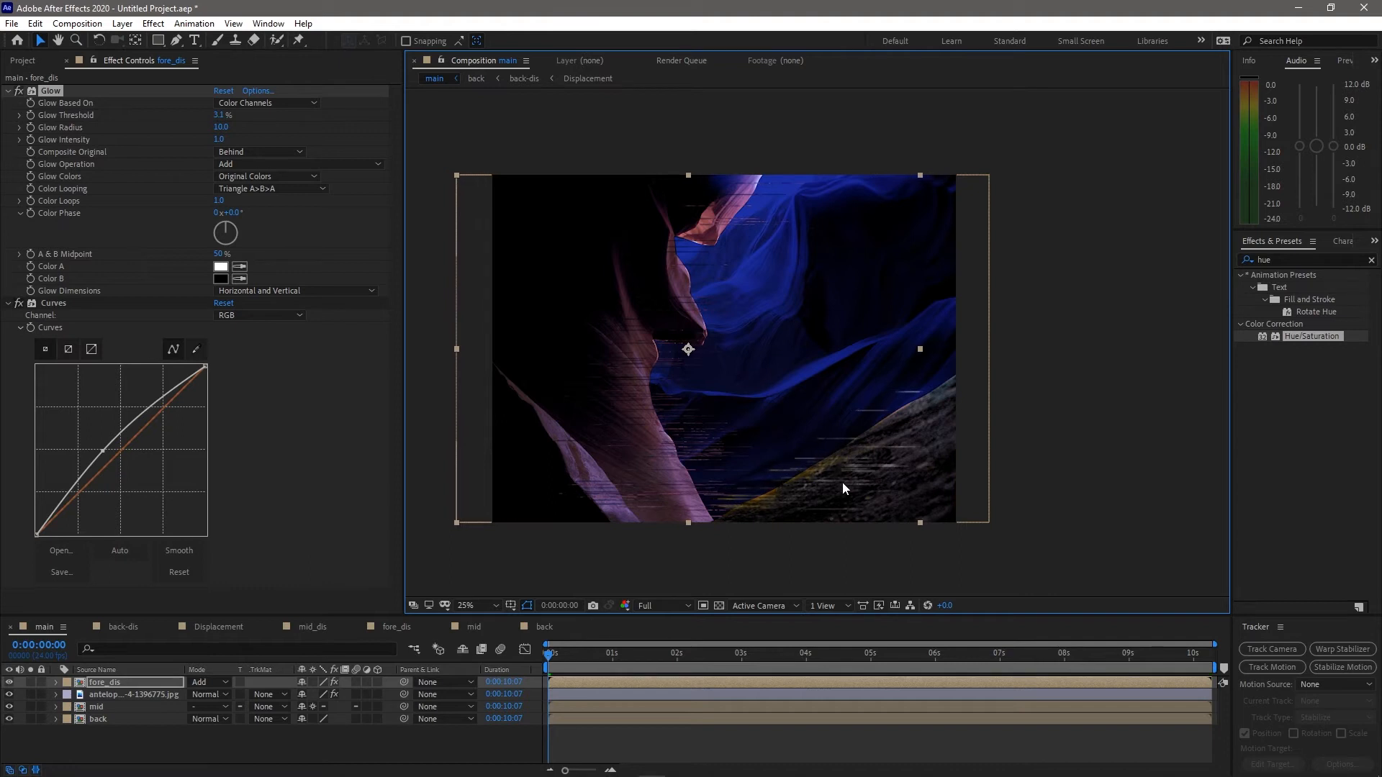
Duplicate the foreDisplacement layer inside the fore_dis composition
{"action": "double_click", "coordinate": [84, 681]}
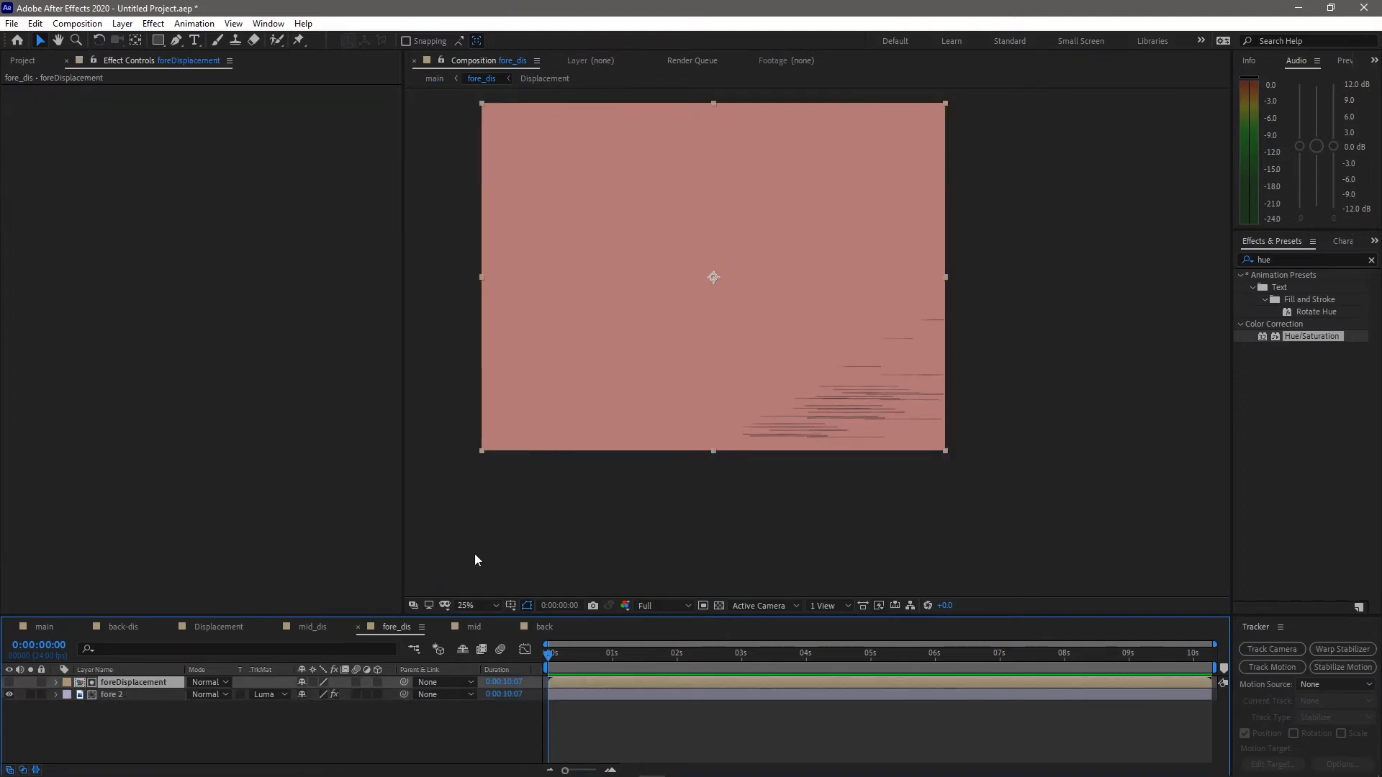
{"action": "key", "text": "ctrl+d"}
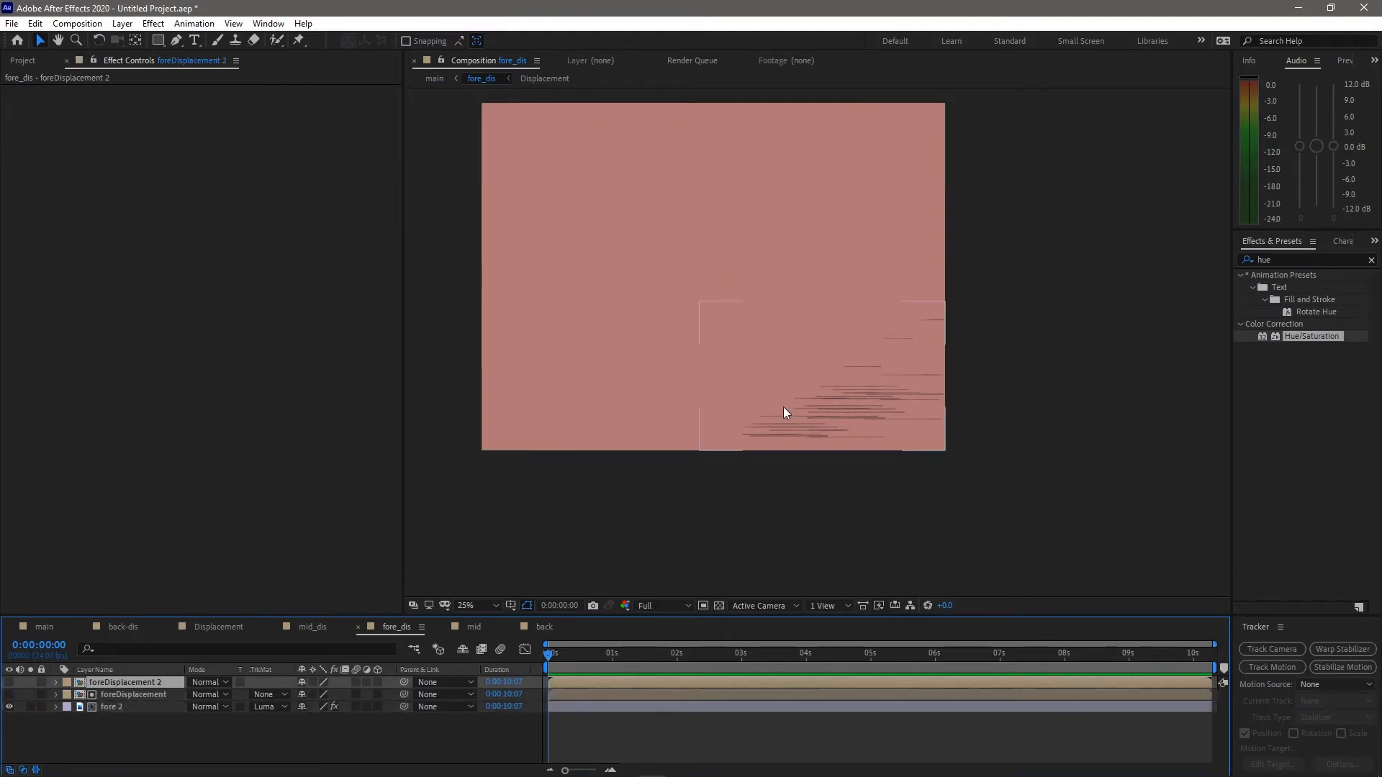
{"action": "left_click", "coordinate": [791, 421]}
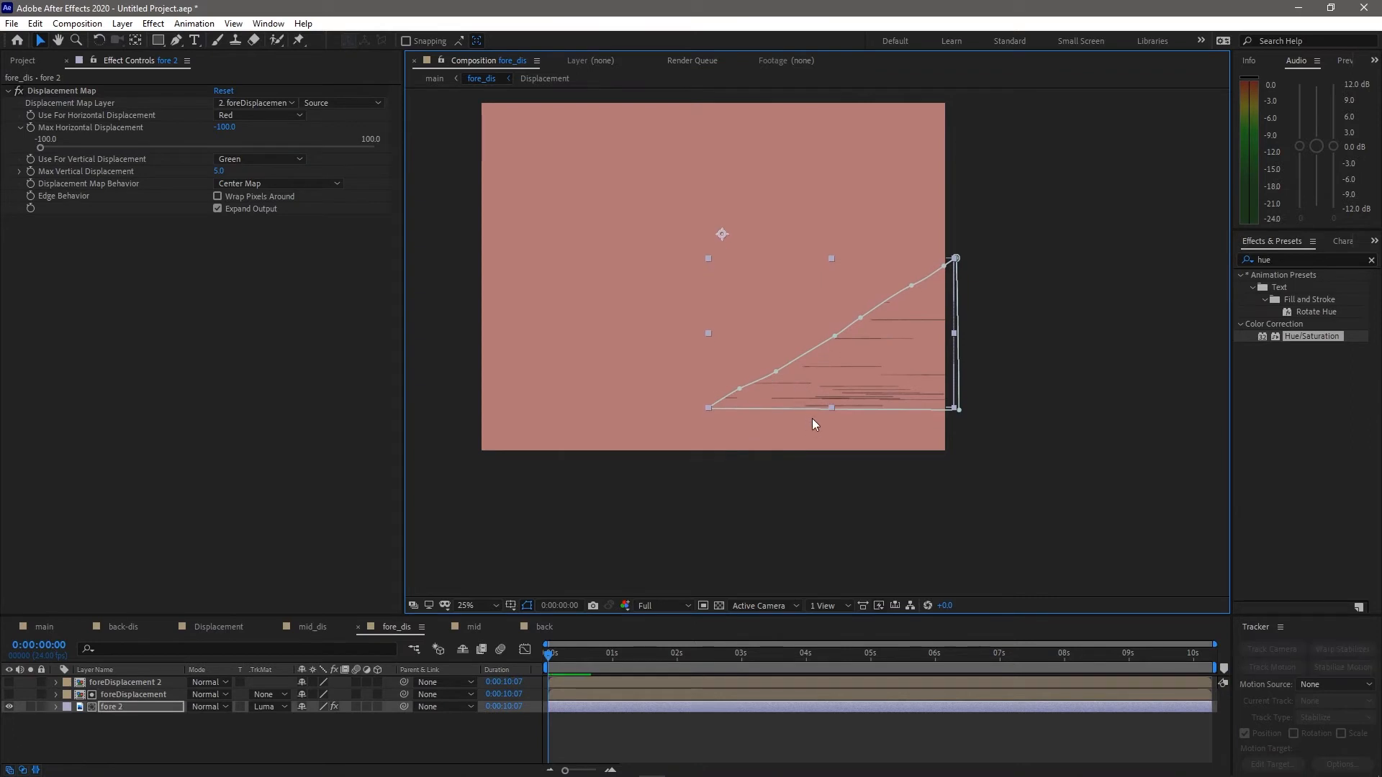
{"action": "left_click", "coordinate": [124, 682]}
{"action": "key", "text": "Delete"}
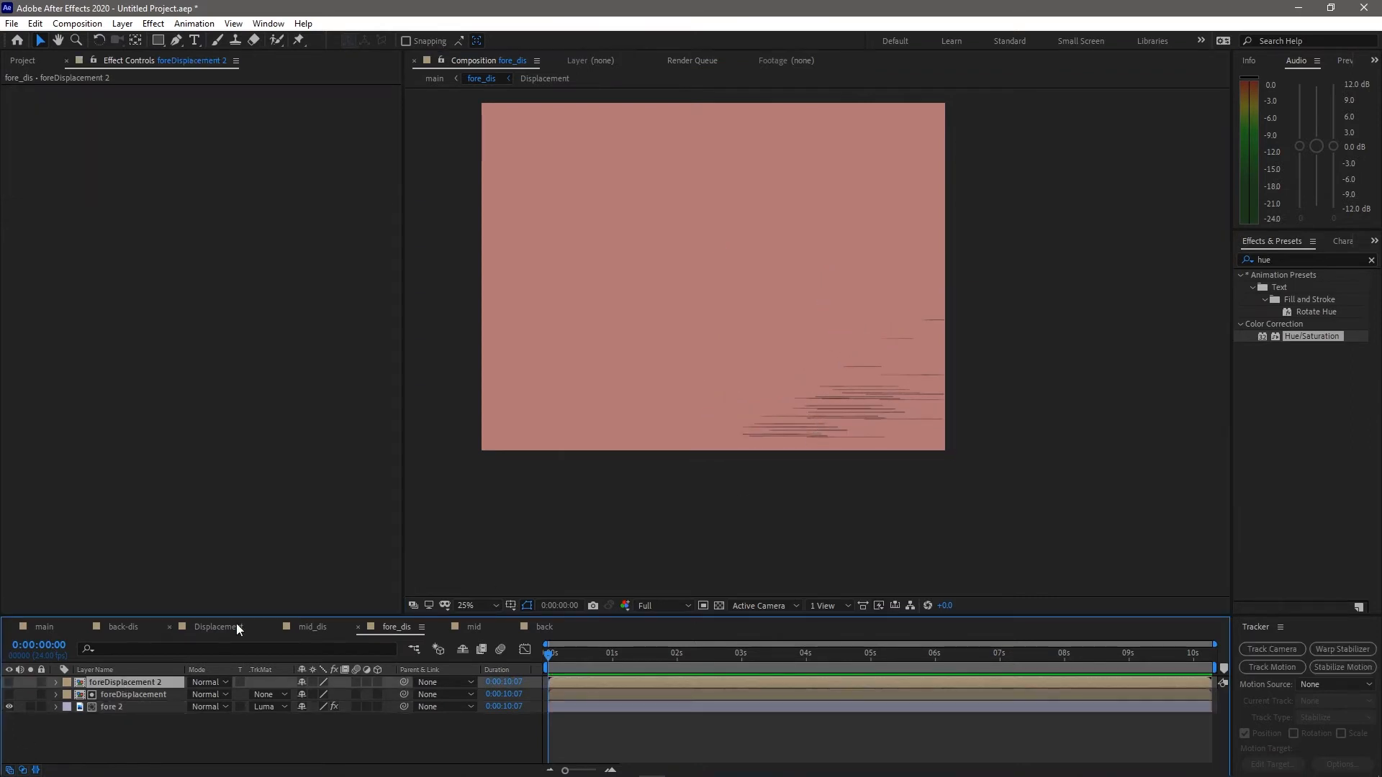
In the Displacement composition, move and duplicate groups of the solid's streak masks to make the lines denser on the left and lower right
{"action": "left_click", "coordinate": [144, 682]}
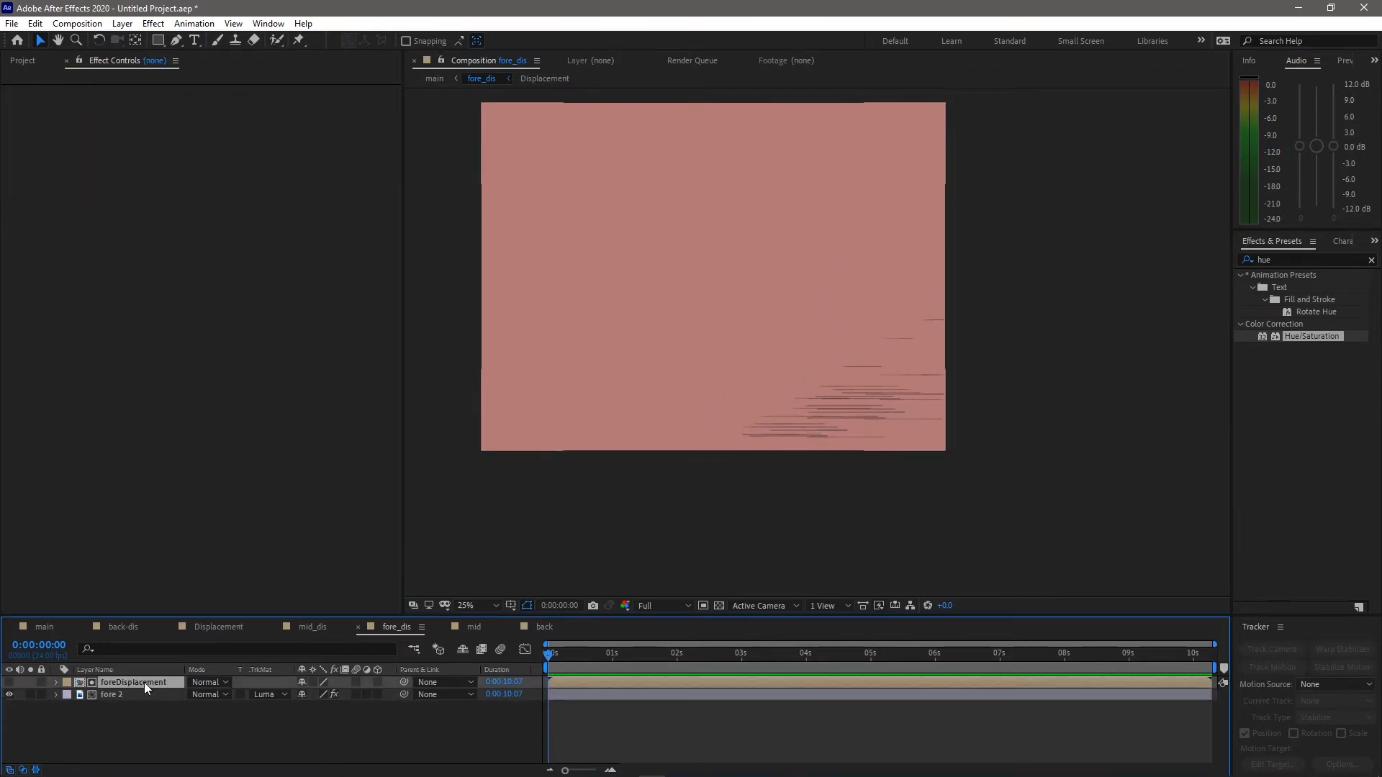
{"action": "double_click", "coordinate": [79, 682]}
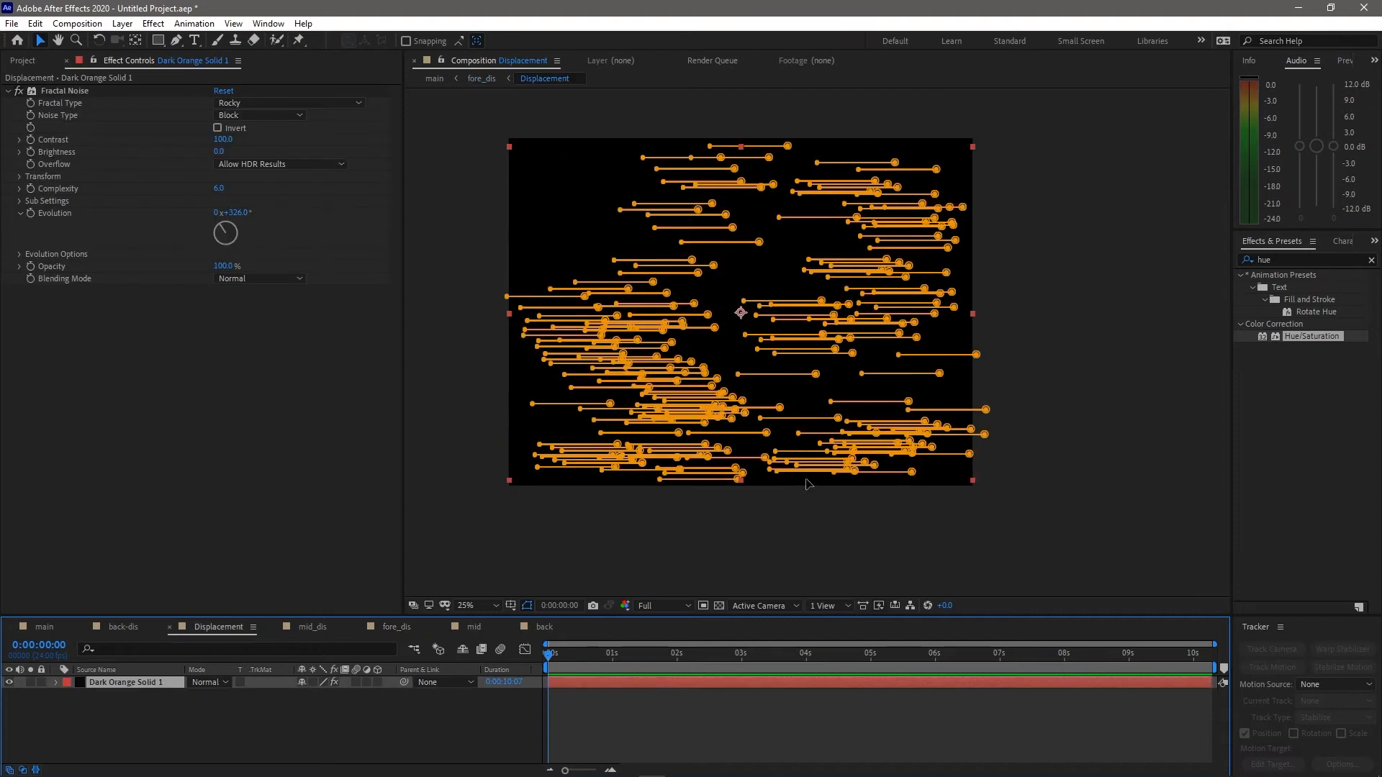
{"action": "scroll", "coordinate": [941, 484], "scroll_direction": "up", "scroll_amount": 2}
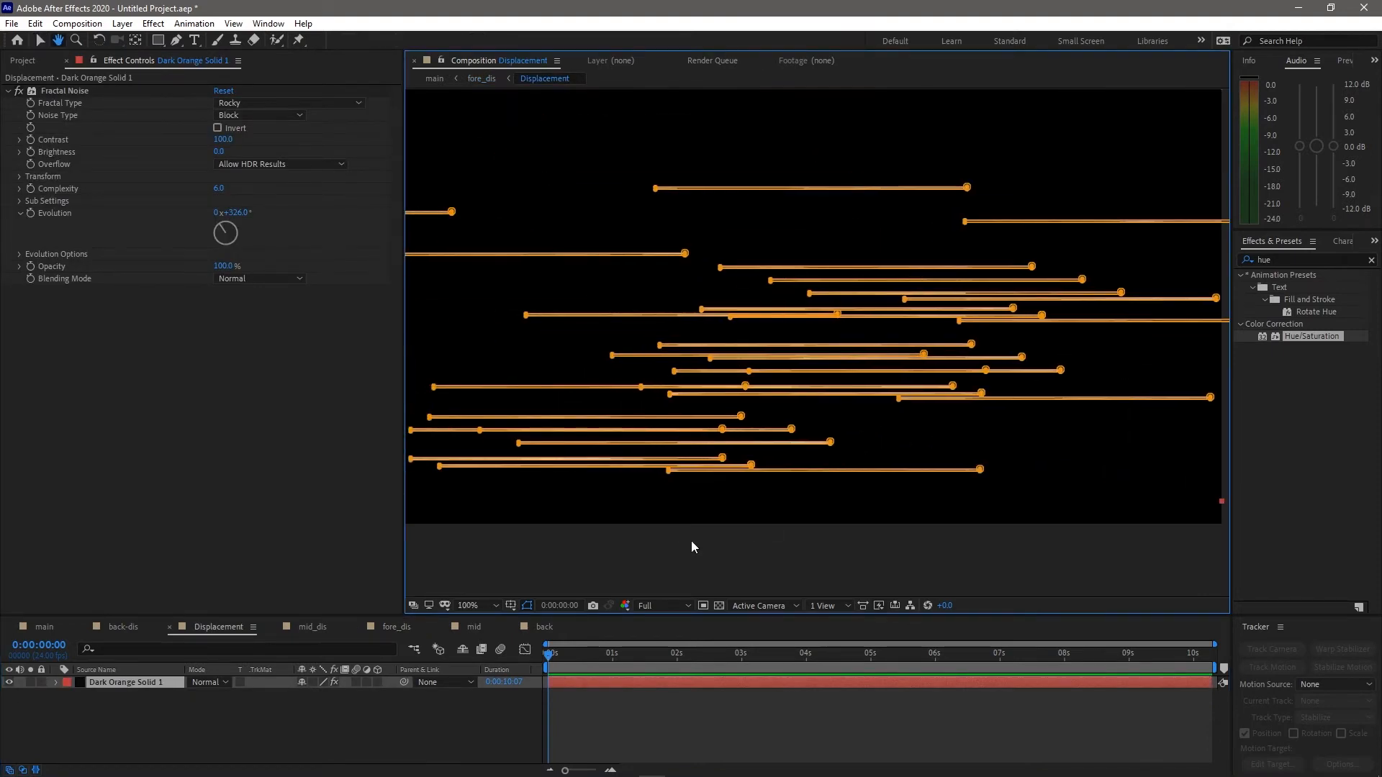
{"action": "left_click_drag", "start_coordinate": [704, 523], "coordinate": [702, 566]}
{"action": "scroll", "coordinate": [1077, 311], "scroll_direction": "down", "scroll_amount": 2}
{"action": "left_click_drag", "start_coordinate": [965, 190], "coordinate": [672, 313]}
{"action": "left_click_drag", "start_coordinate": [924, 215], "coordinate": [676, 330]}
{"action": "left_click_drag", "start_coordinate": [774, 291], "coordinate": [774, 430]}
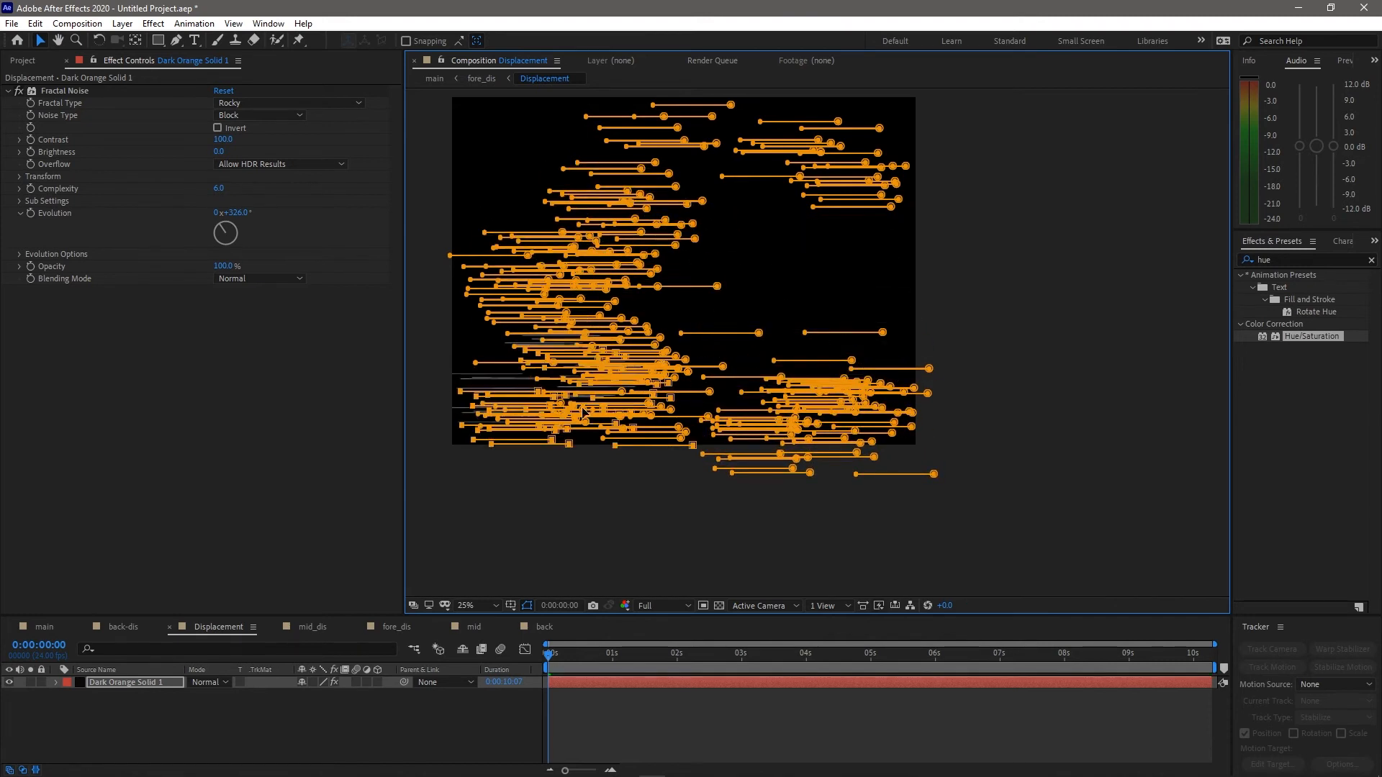
{"action": "left_click_drag", "start_coordinate": [890, 389], "coordinate": [911, 380]}
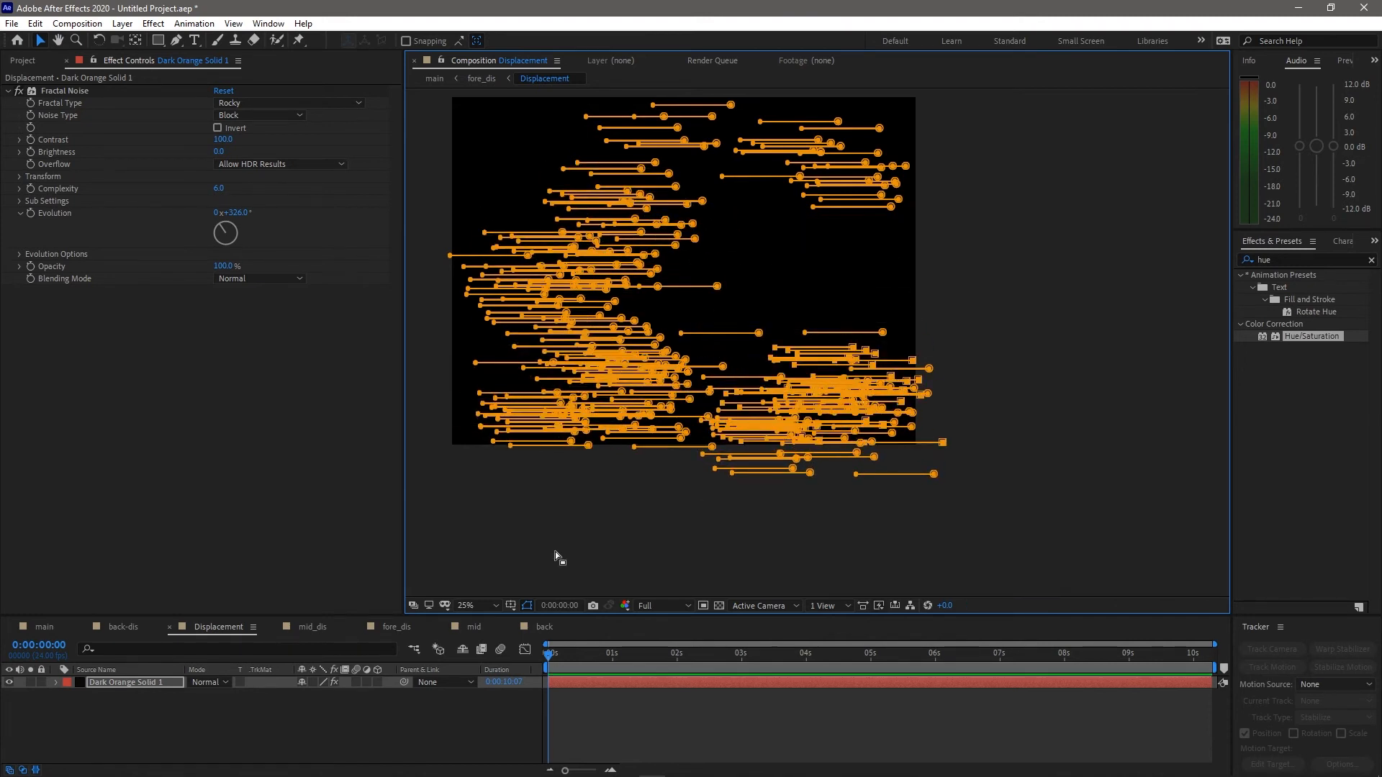
Return to main and pre-compose the fore_dis and antelope-canyon image layers into a new composition named fore
{"action": "left_click", "coordinate": [44, 627]}
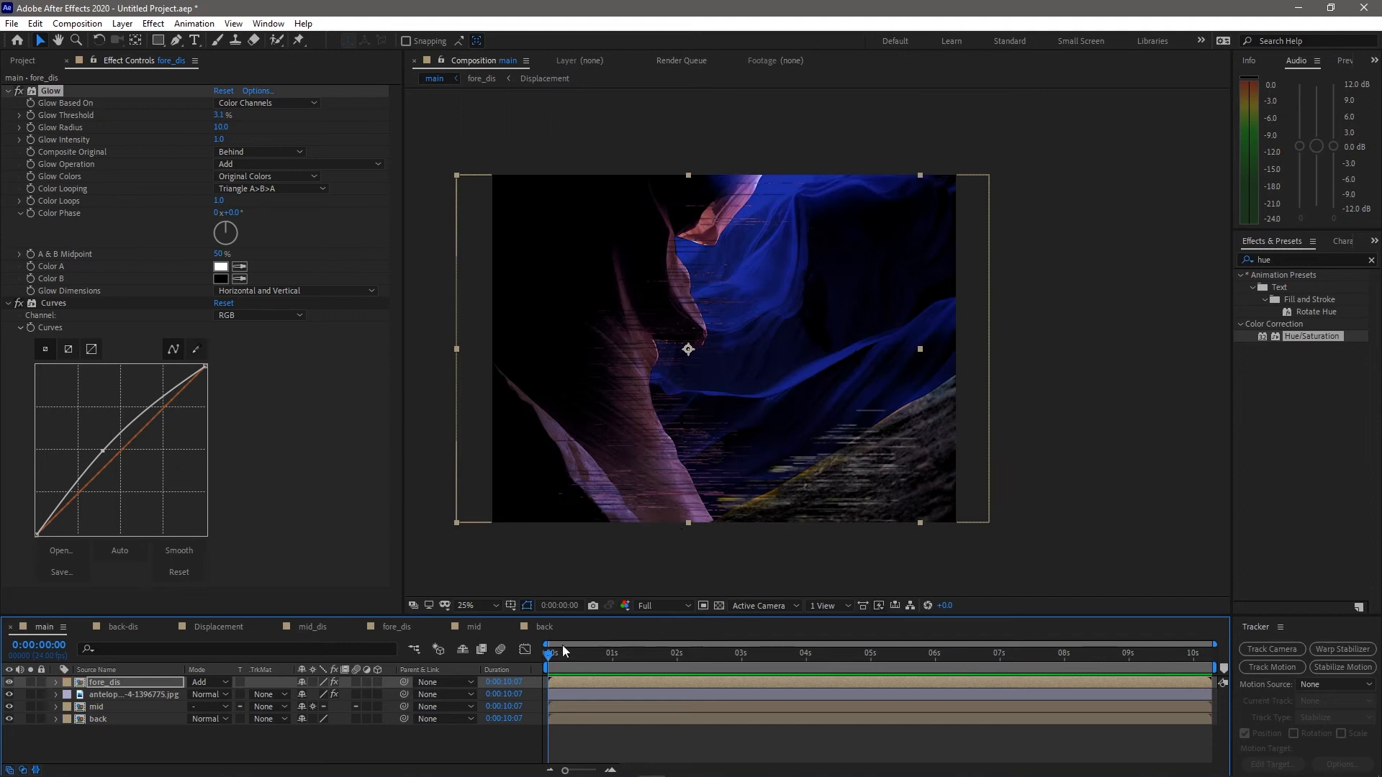
{"action": "left_click_drag", "start_coordinate": [563, 655], "coordinate": [528, 661]}
{"action": "left_click", "coordinate": [111, 694]}
{"action": "left_click", "coordinate": [112, 681], "text": "ctrl"}
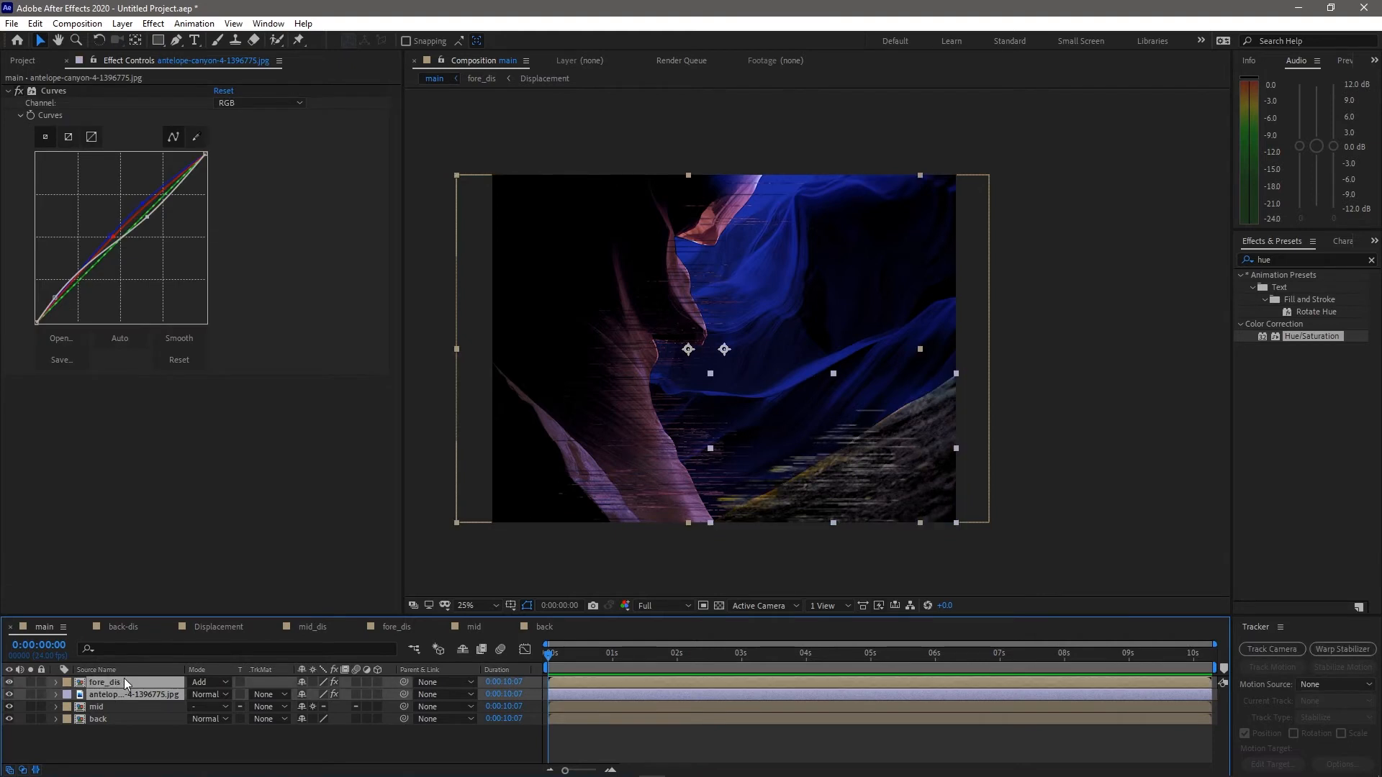
{"action": "key", "text": "ctrl+shift+c"}
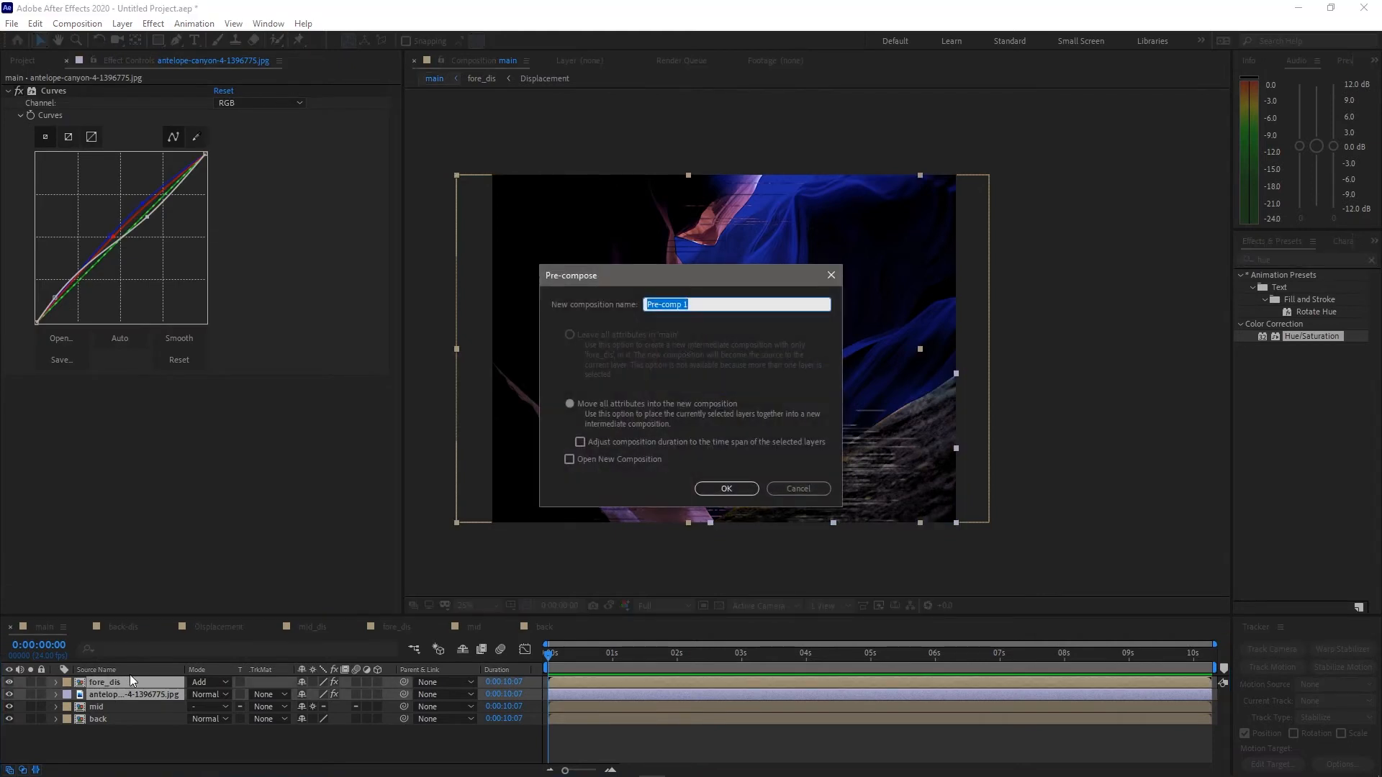
{"action": "type", "text": "fore"}
{"action": "key", "text": "Return"}
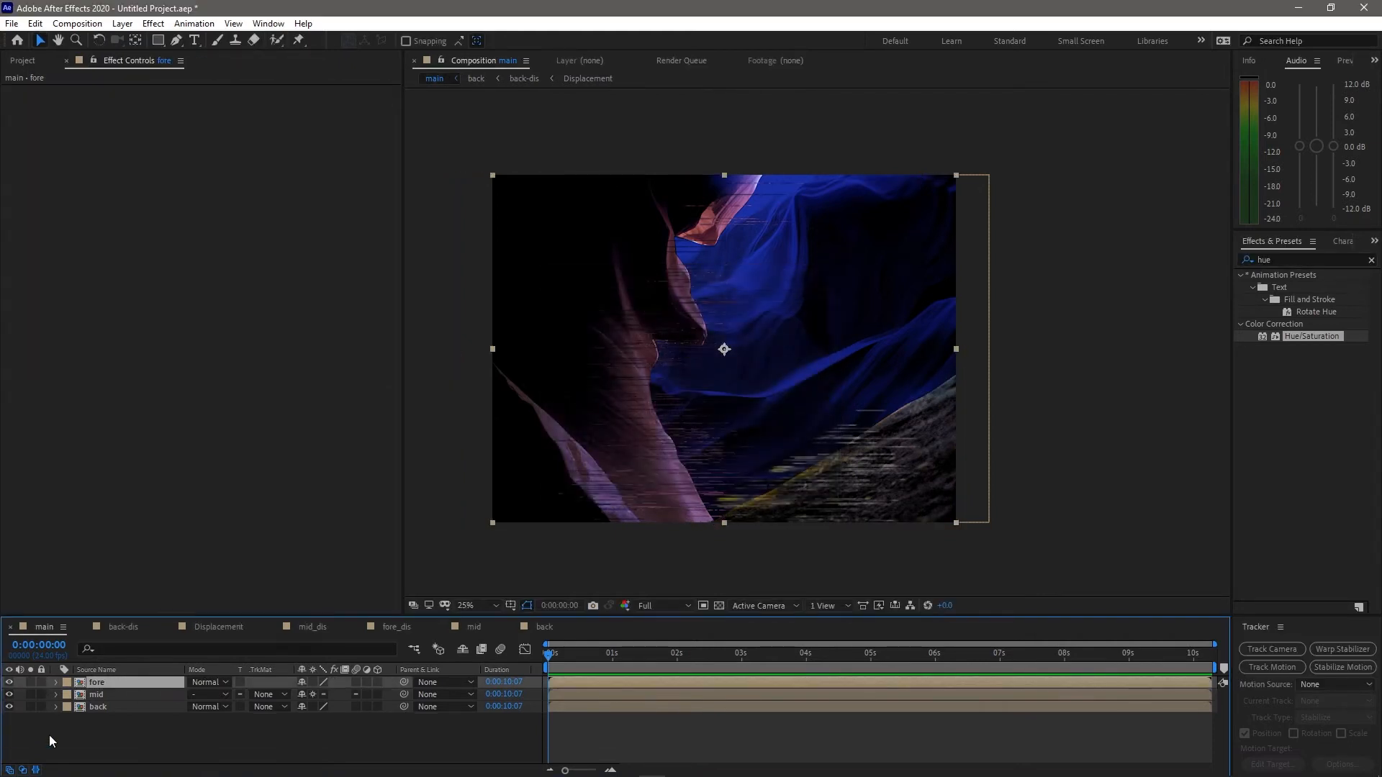
Apply Hue/Saturation to the fore layer with Master Saturation at -56, and add Curves with the Blue channel's midtones raised
{"action": "double_click", "coordinate": [1289, 336]}
{"action": "left_click_drag", "start_coordinate": [159, 223], "coordinate": [113, 222]}
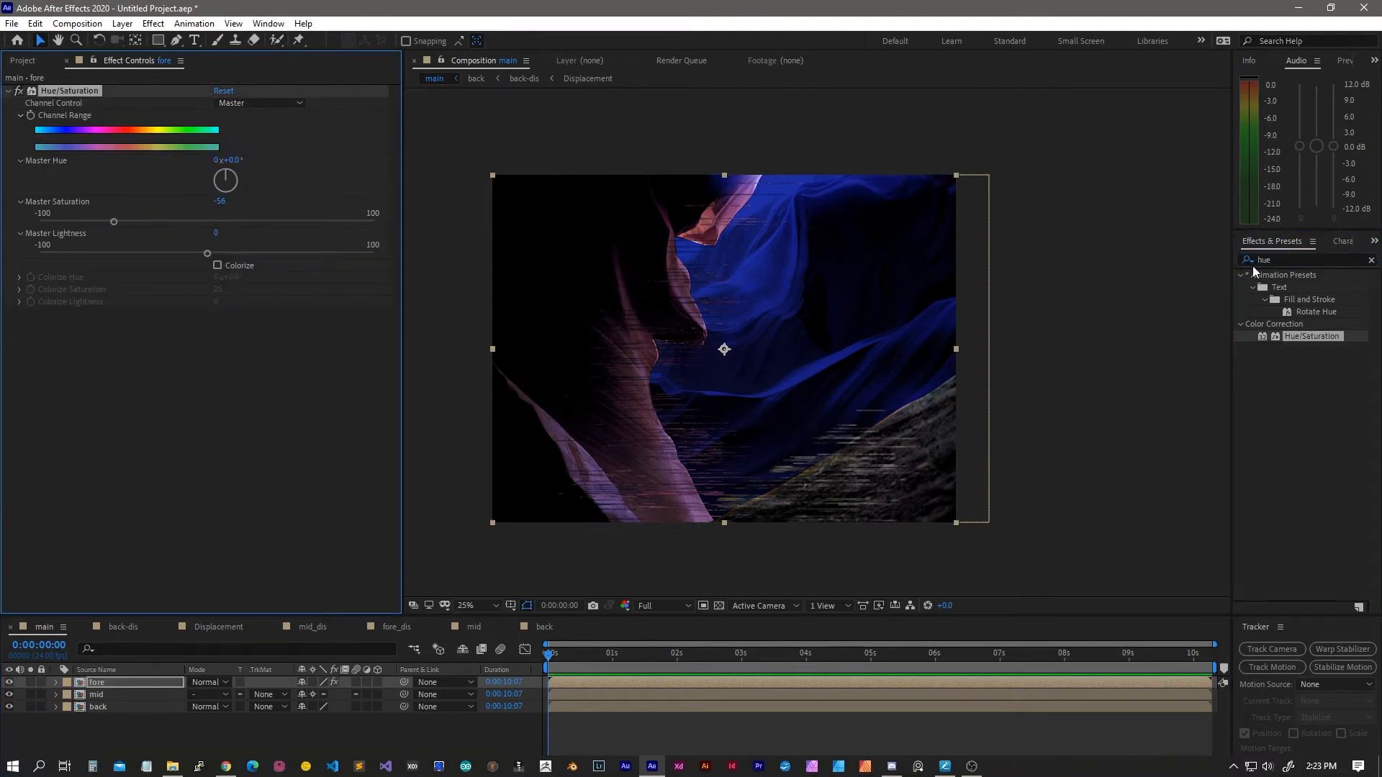
{"action": "left_click", "coordinate": [1296, 260]}
{"action": "type", "text": "cur"}
{"action": "double_click", "coordinate": [1297, 422]}
{"action": "left_click_drag", "start_coordinate": [125, 464], "coordinate": [97, 467]}
{"action": "left_click", "coordinate": [260, 326]}
{"action": "left_click", "coordinate": [248, 387]}
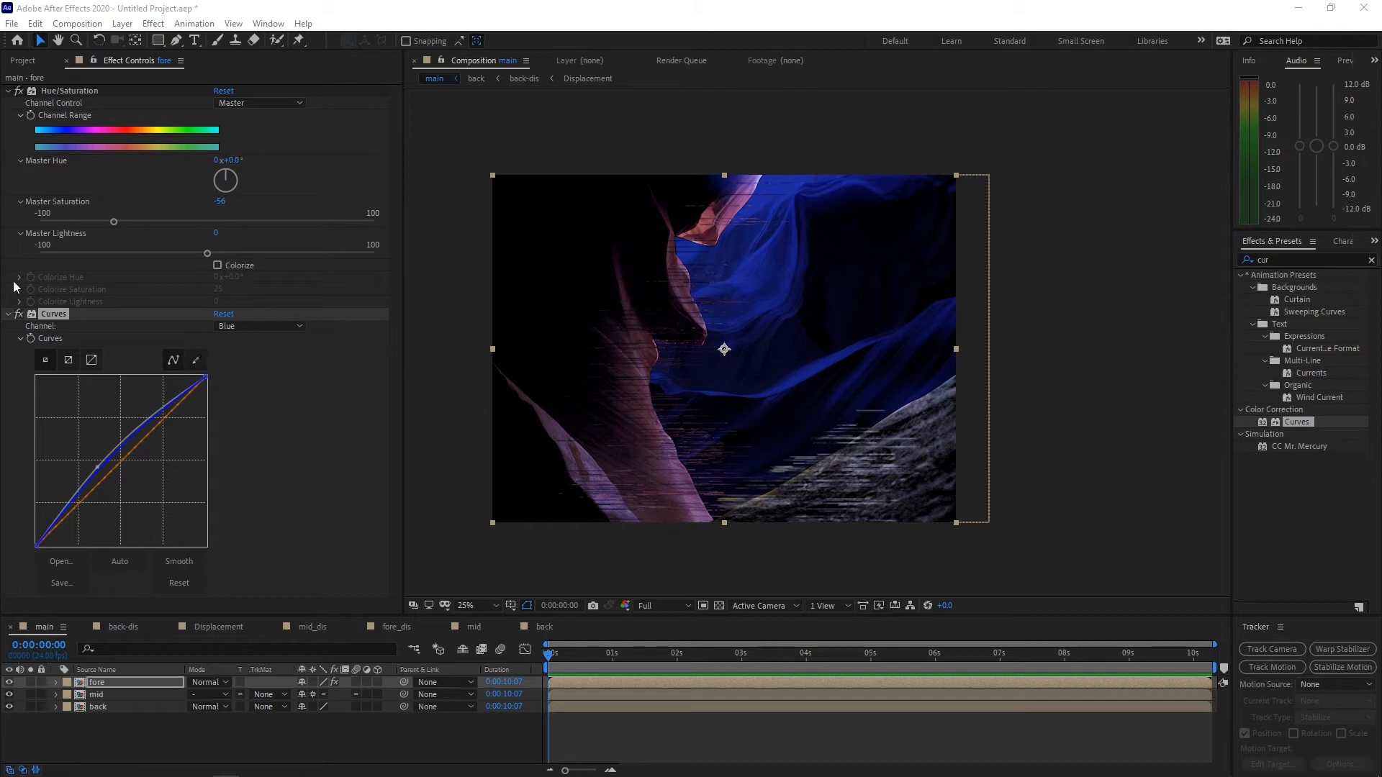
{"action": "left_click", "coordinate": [8, 314]}
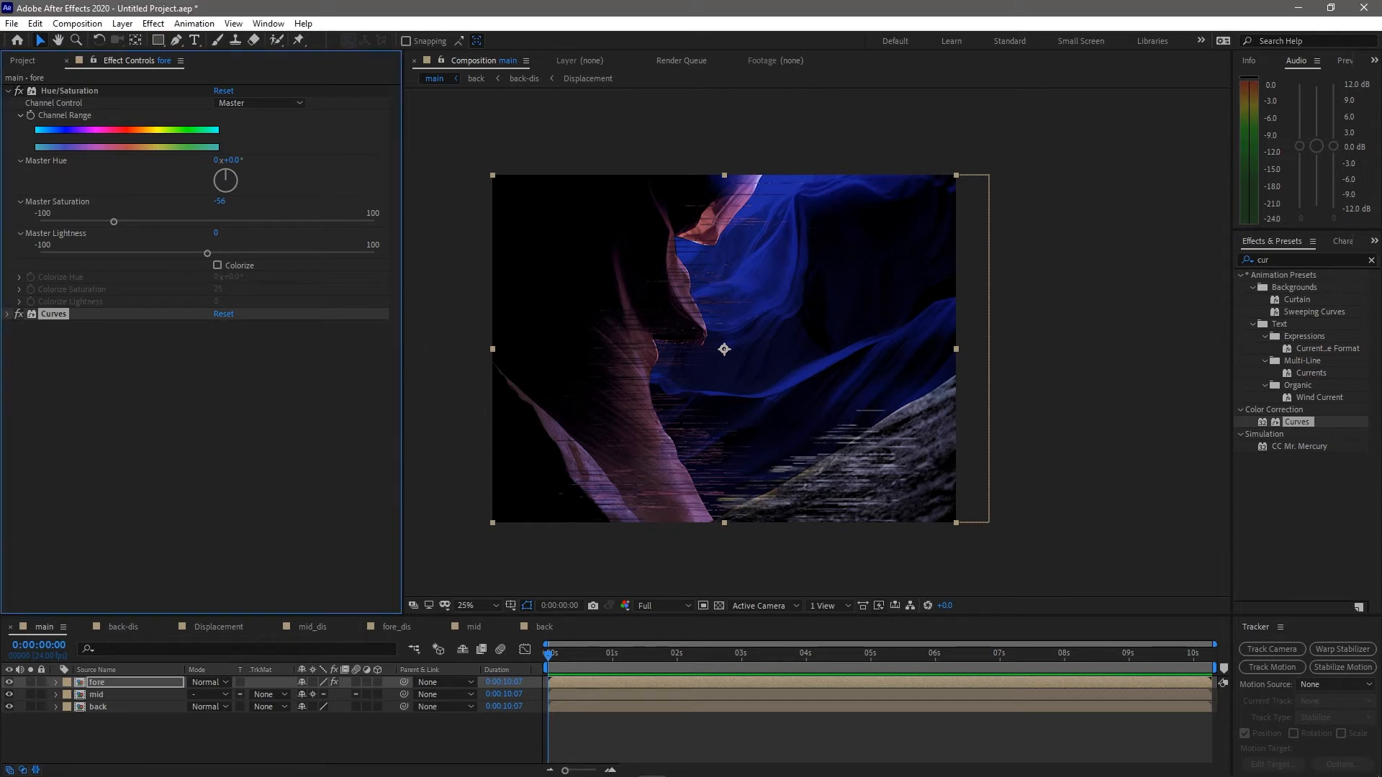
Apply the Exposure color correction effect to the fore layer and set its master Exposure to 1.73
{"action": "left_click", "coordinate": [1292, 259]}
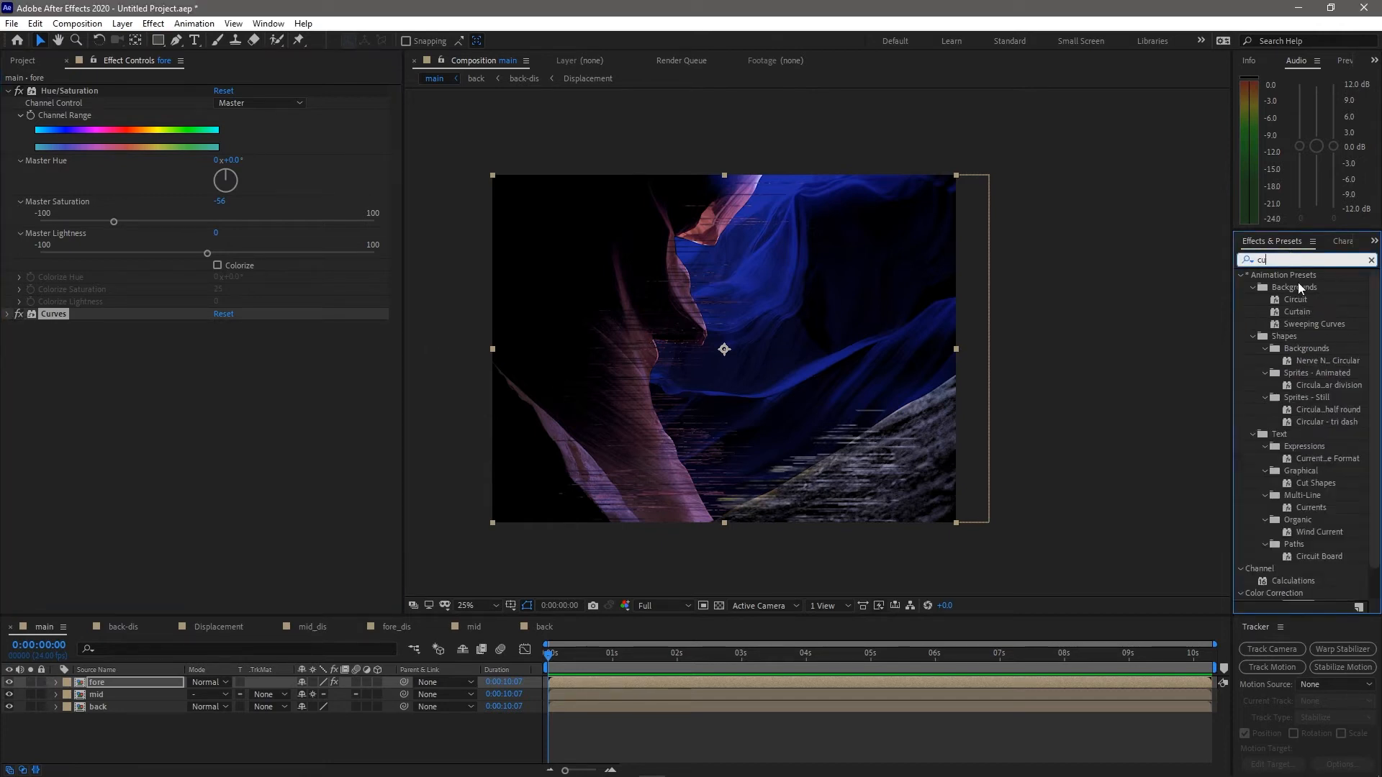
{"action": "key", "text": "BackSpace"}
{"action": "key", "text": "BackSpace"}
{"action": "key", "text": "BackSpace"}
{"action": "type", "text": "expo"}
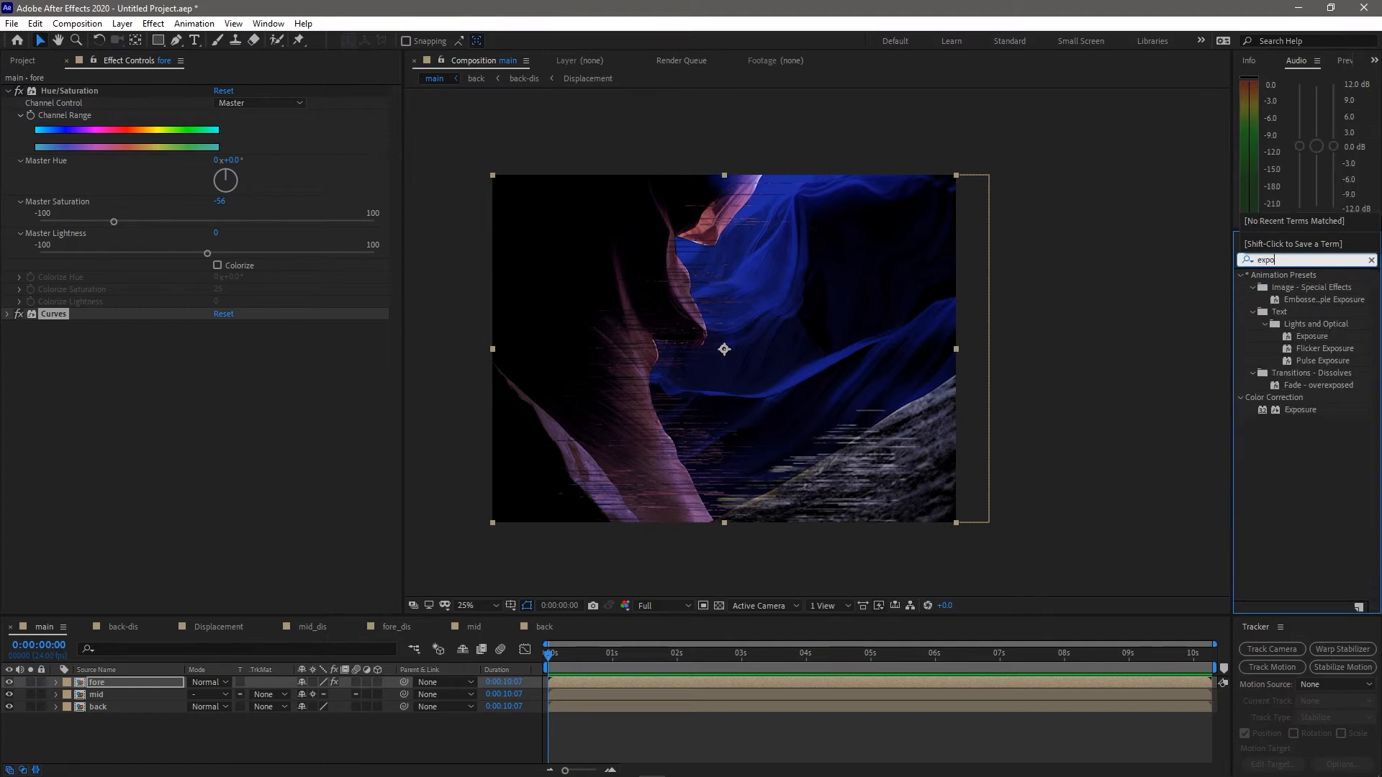
{"action": "double_click", "coordinate": [1298, 409]}
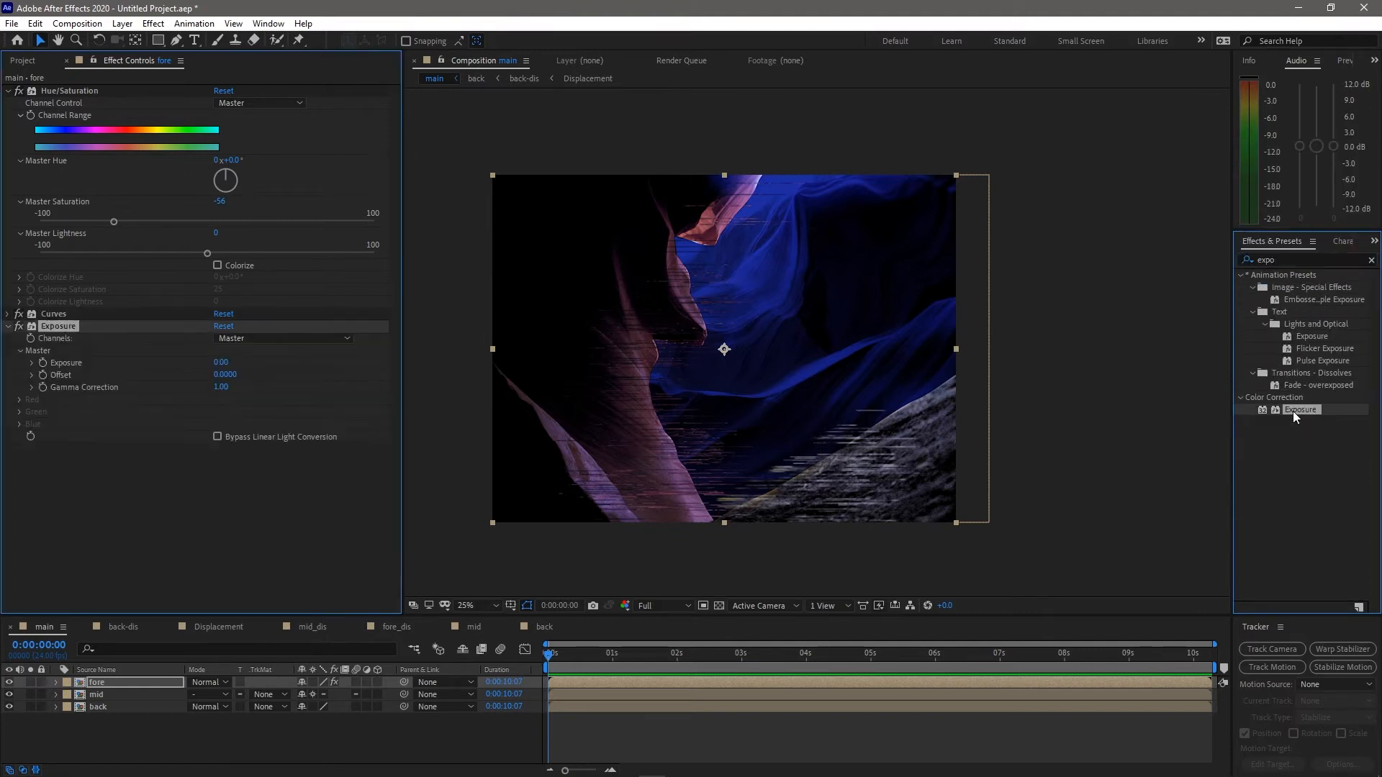
{"action": "left_click", "coordinate": [34, 364]}
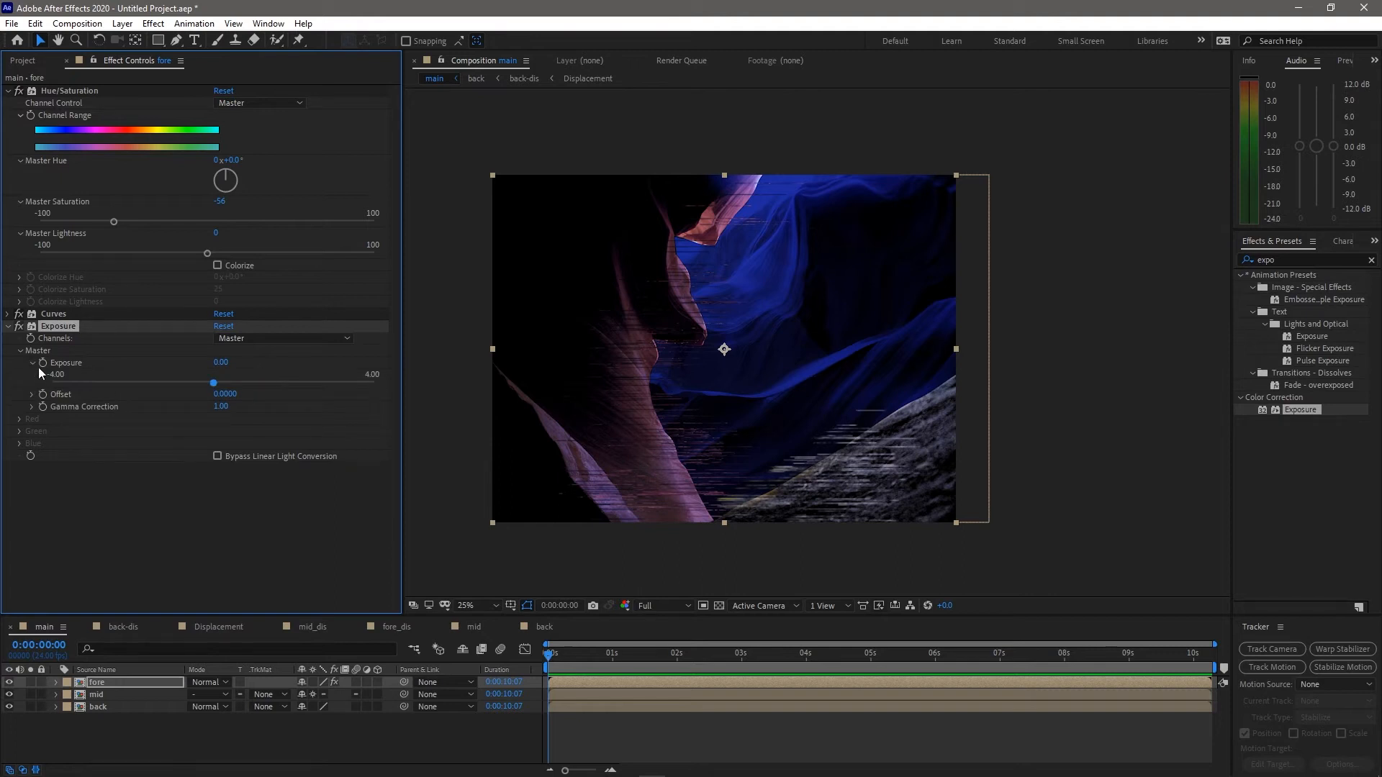
{"action": "left_click_drag", "start_coordinate": [214, 383], "coordinate": [274, 384]}
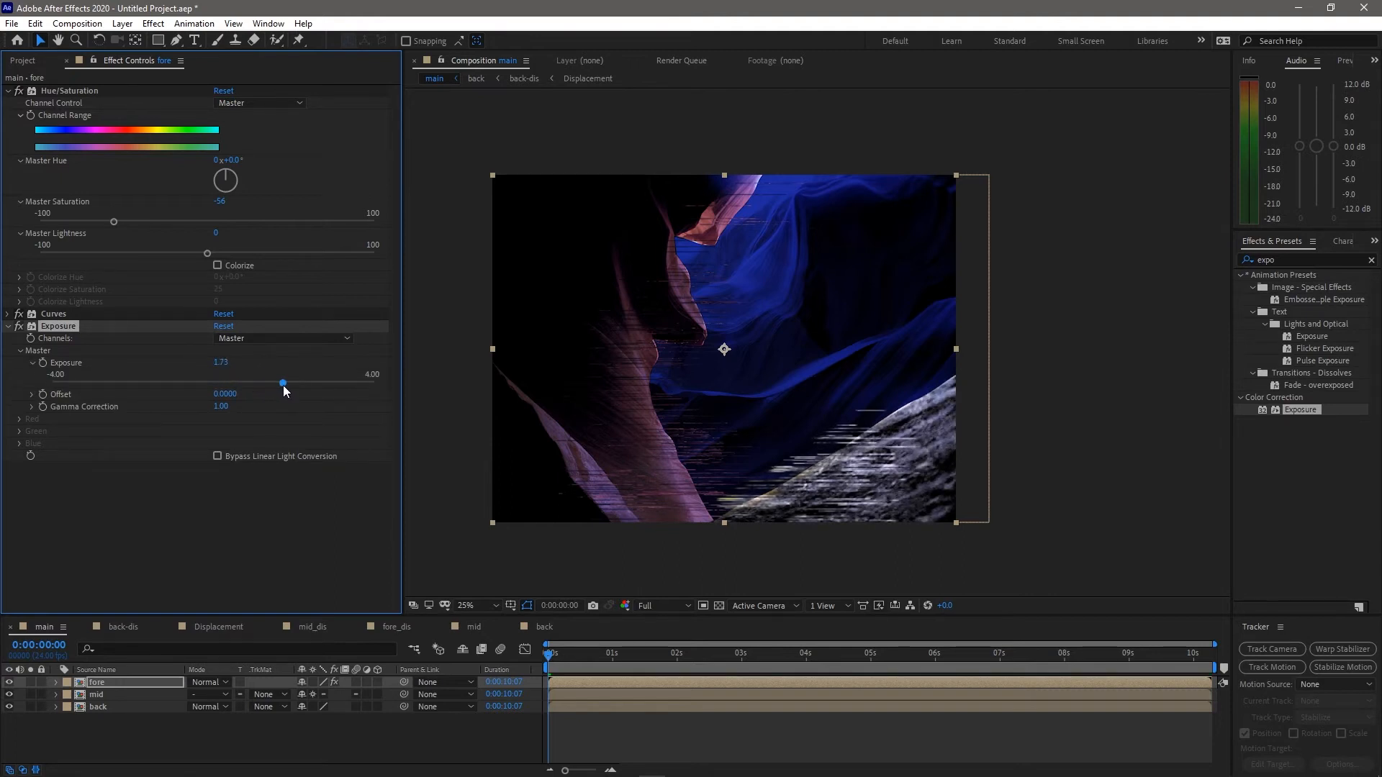
{"action": "left_click_drag", "start_coordinate": [283, 386], "coordinate": [283, 386]}
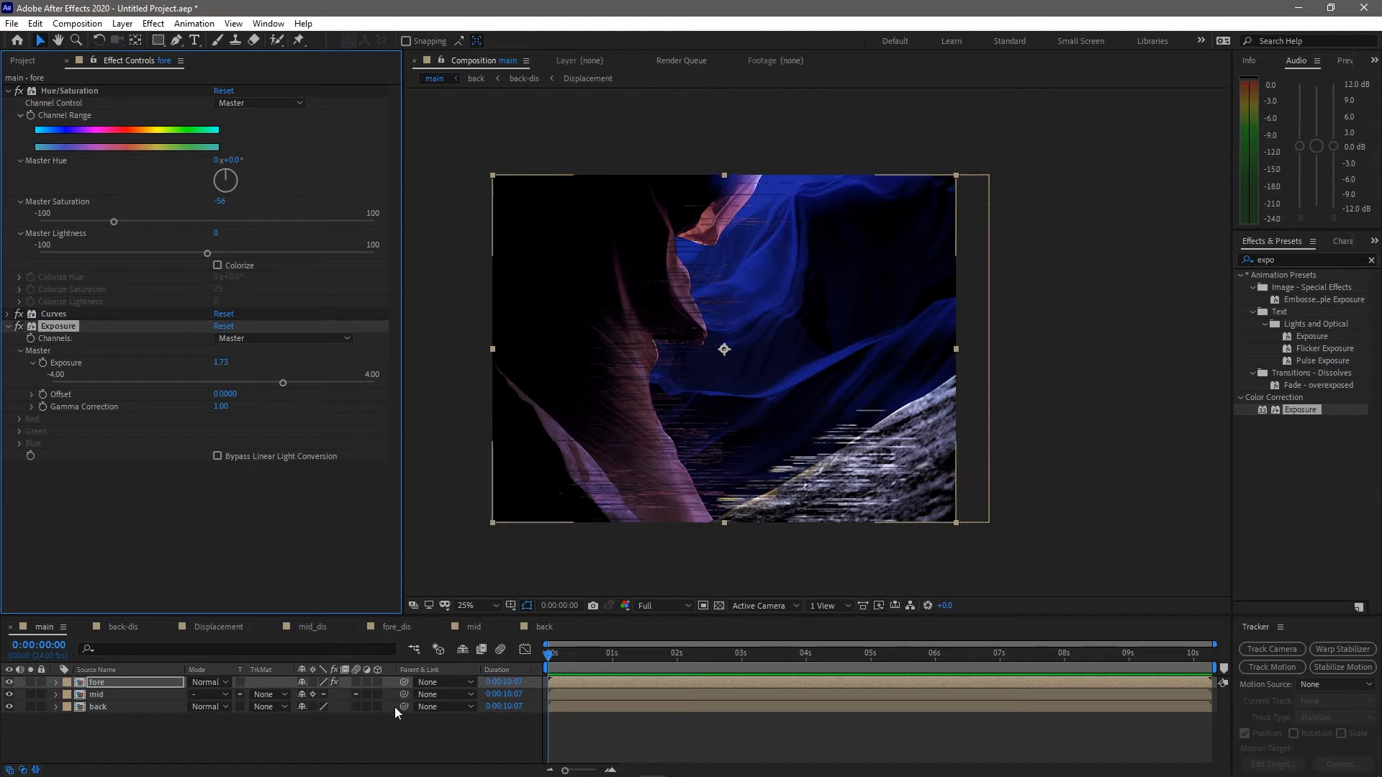
Open the fore composition, switch to Displacement, move the playhead to 0:00:00:07 and clear the layer selection
{"action": "double_click", "coordinate": [80, 684]}
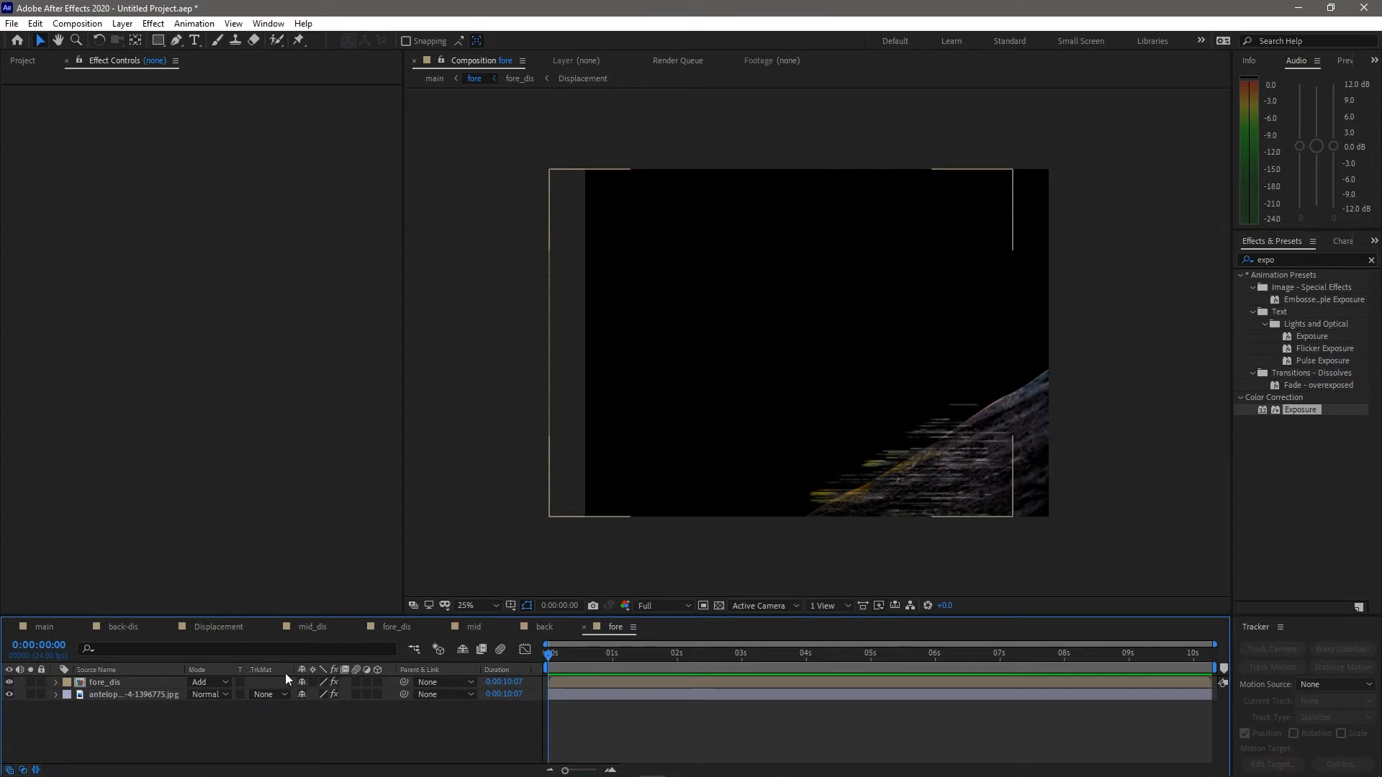
{"action": "left_click", "coordinate": [227, 630]}
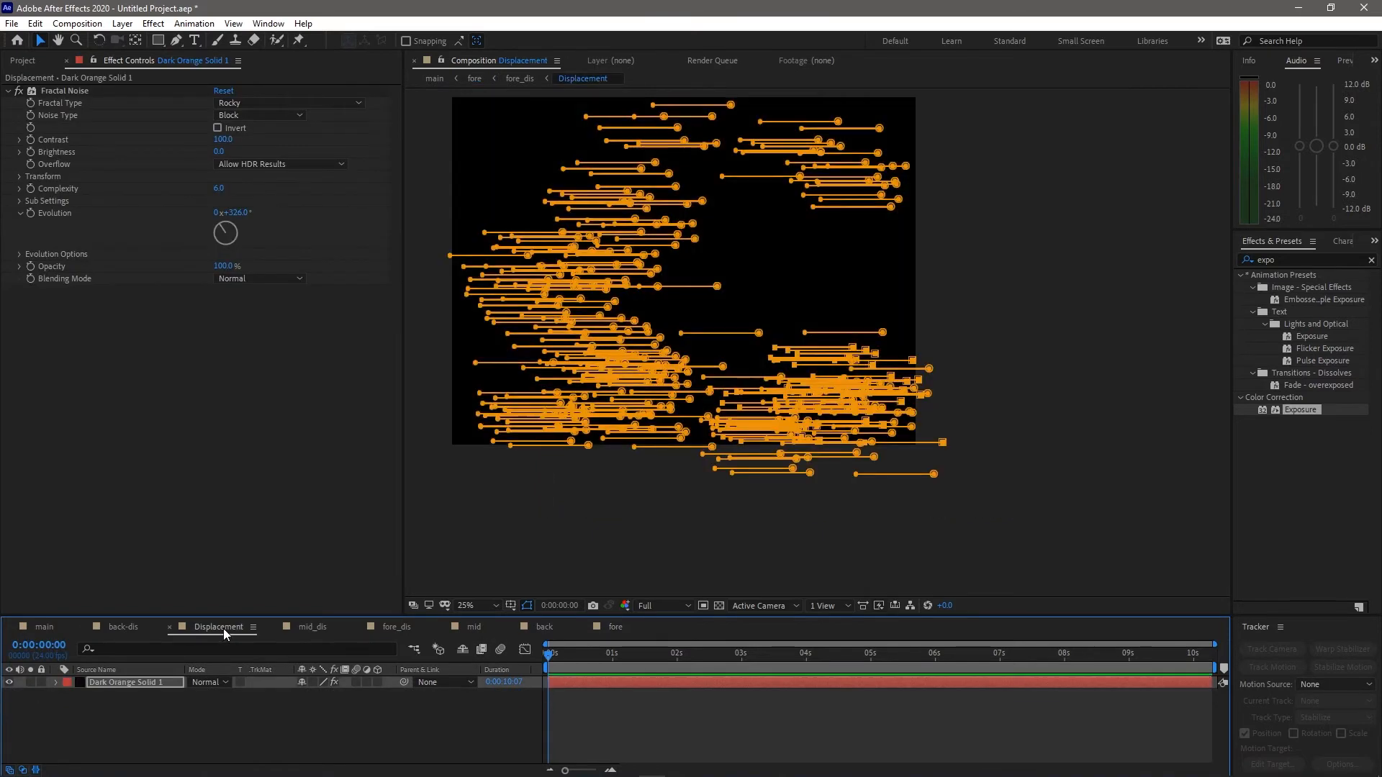
{"action": "left_click_drag", "start_coordinate": [588, 647], "coordinate": [568, 652]}
{"action": "left_click", "coordinate": [452, 723]}
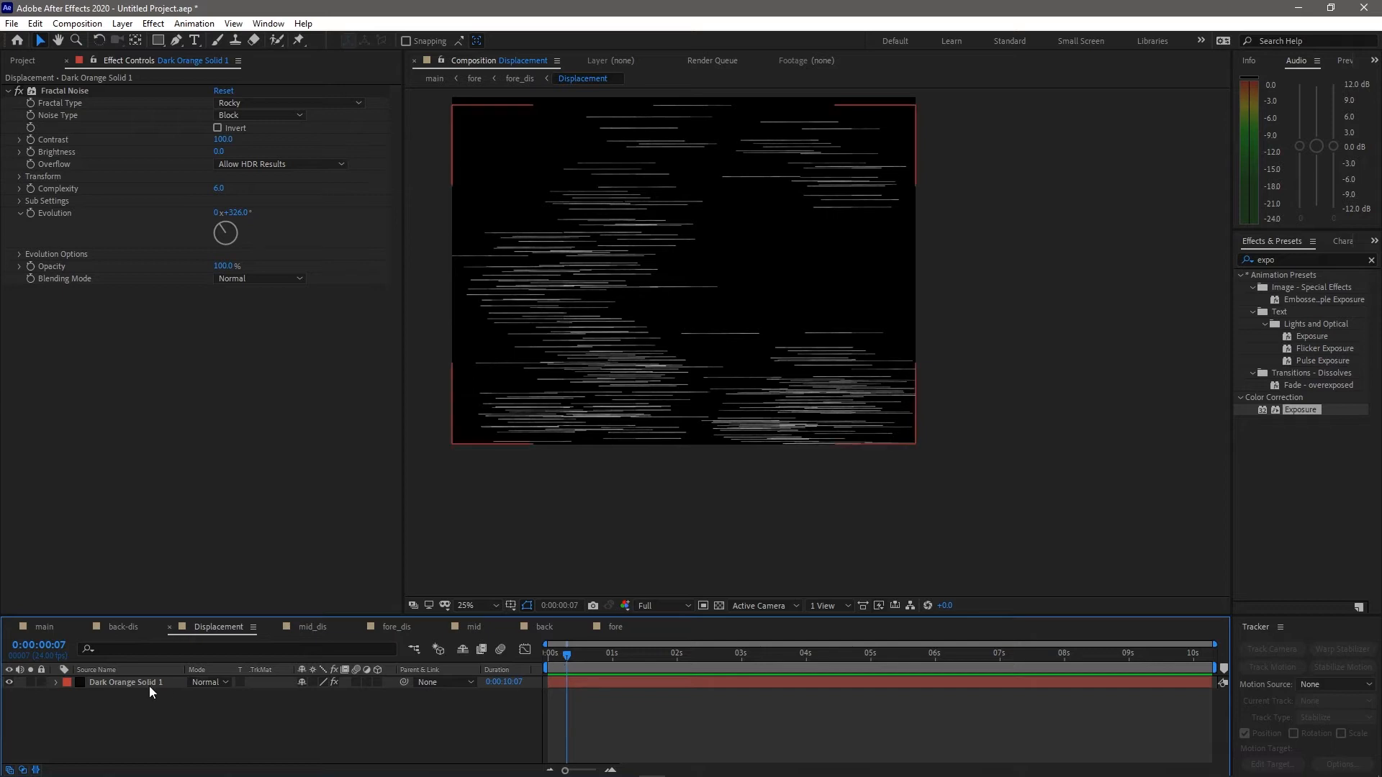
{"action": "left_click", "coordinate": [124, 683]}
{"action": "left_click", "coordinate": [500, 740]}
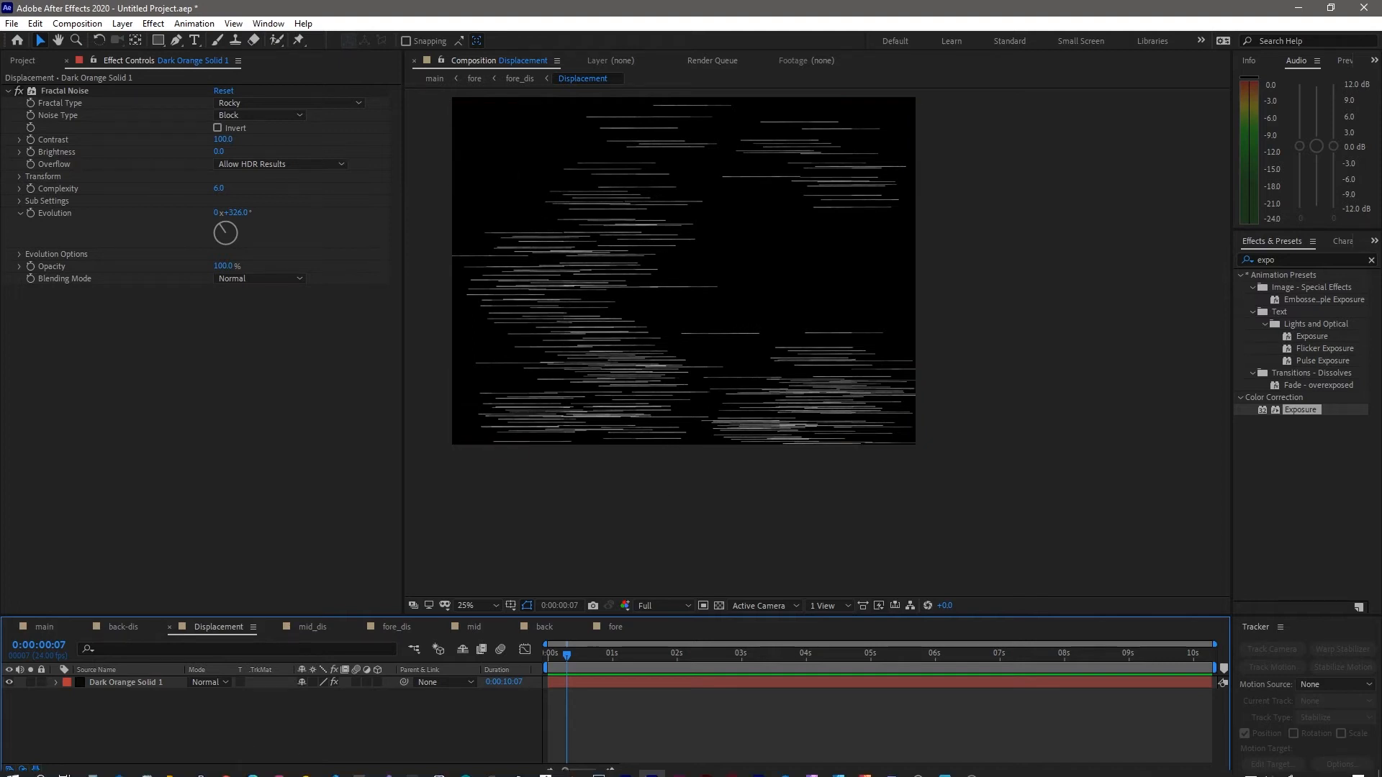
Create a composition-sized white (FFFFFF) solid above the Dark Orange solid in the Displacement composition
{"action": "right_click", "coordinate": [262, 728]}
{"action": "mouse_move", "coordinate": [407, 568]}
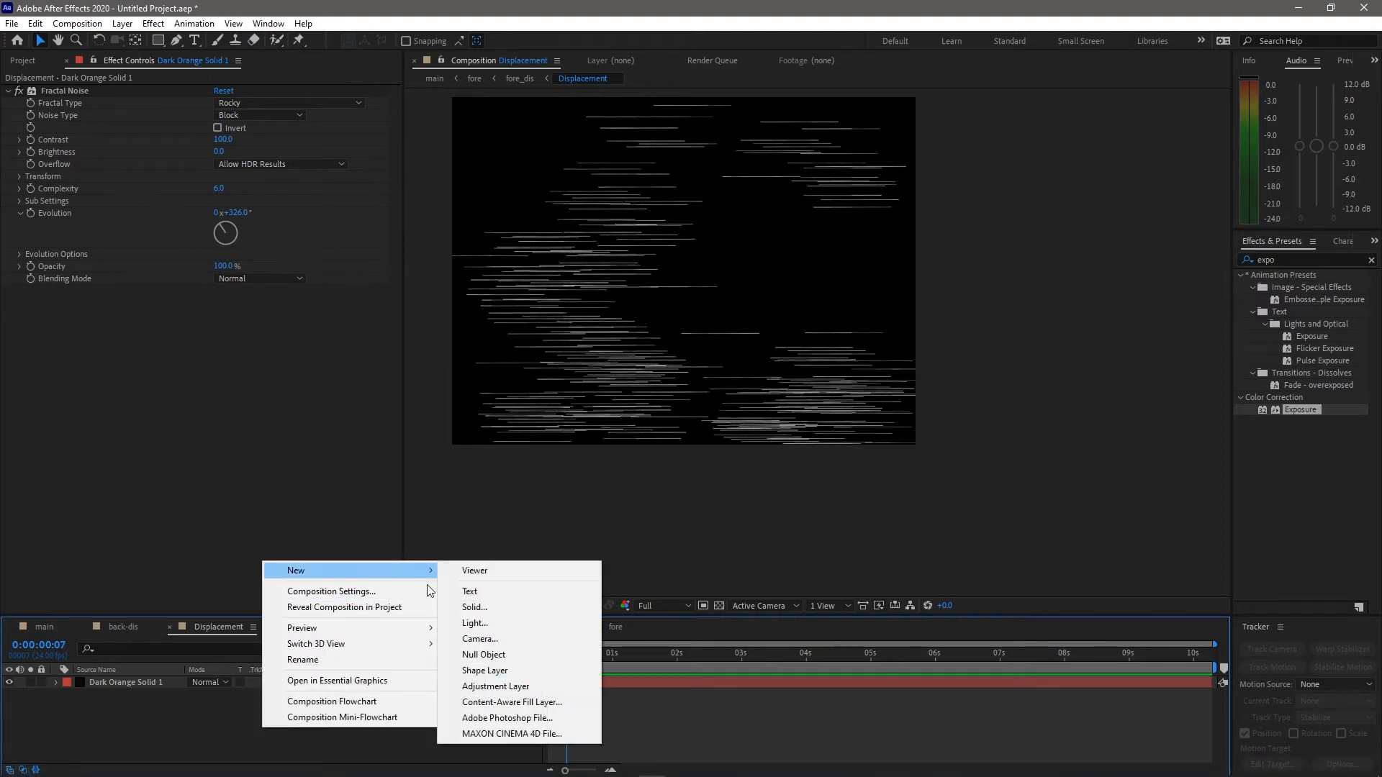
{"action": "left_click", "coordinate": [486, 607]}
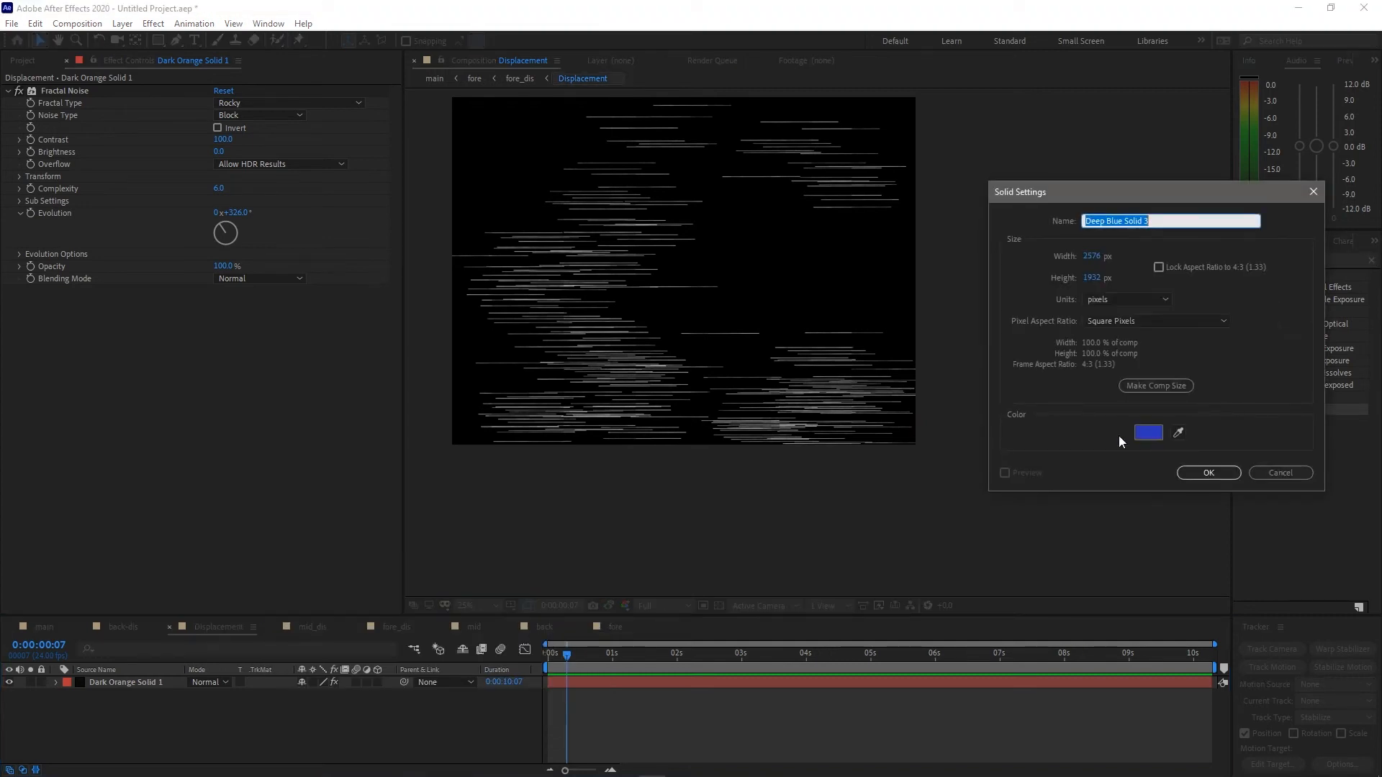
{"action": "left_click", "coordinate": [1148, 433]}
{"action": "left_click_drag", "start_coordinate": [882, 373], "coordinate": [844, 358]}
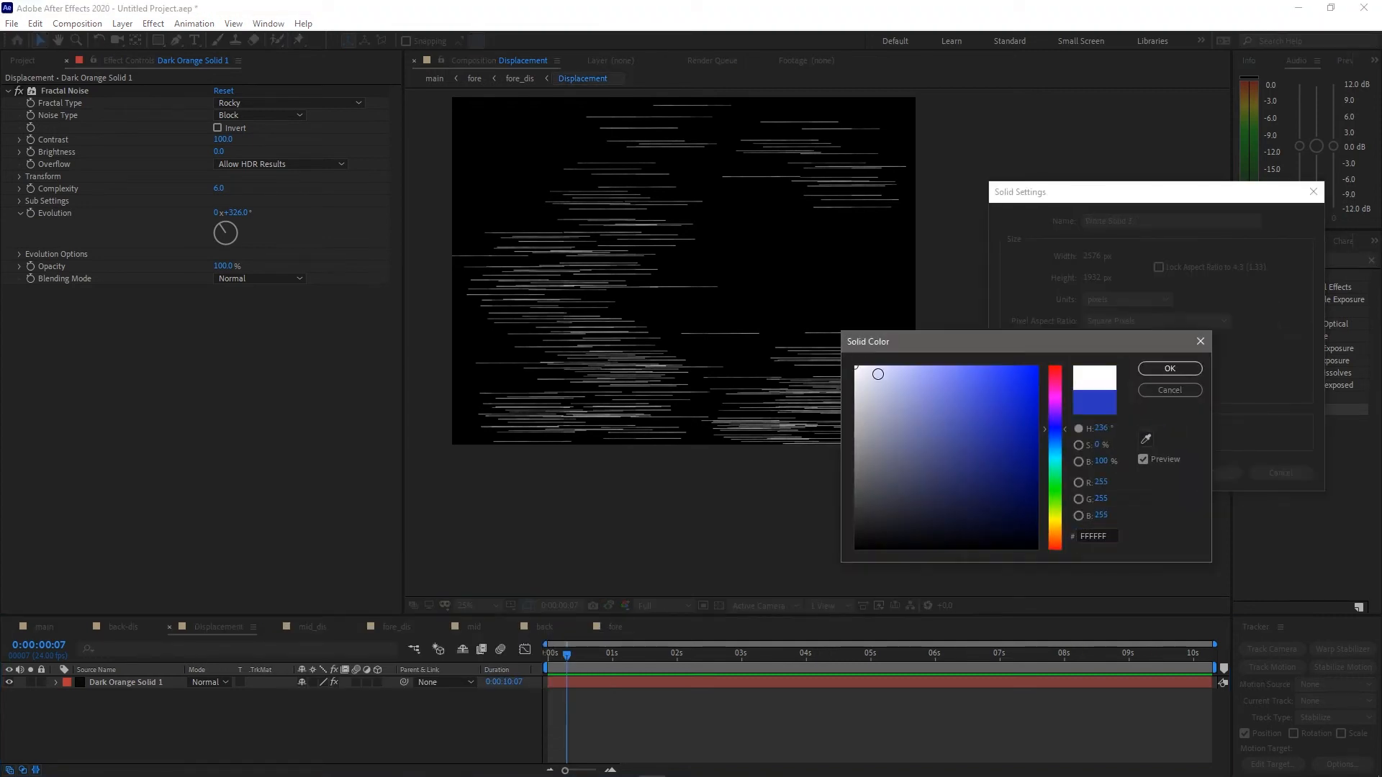
{"action": "left_click", "coordinate": [1163, 370]}
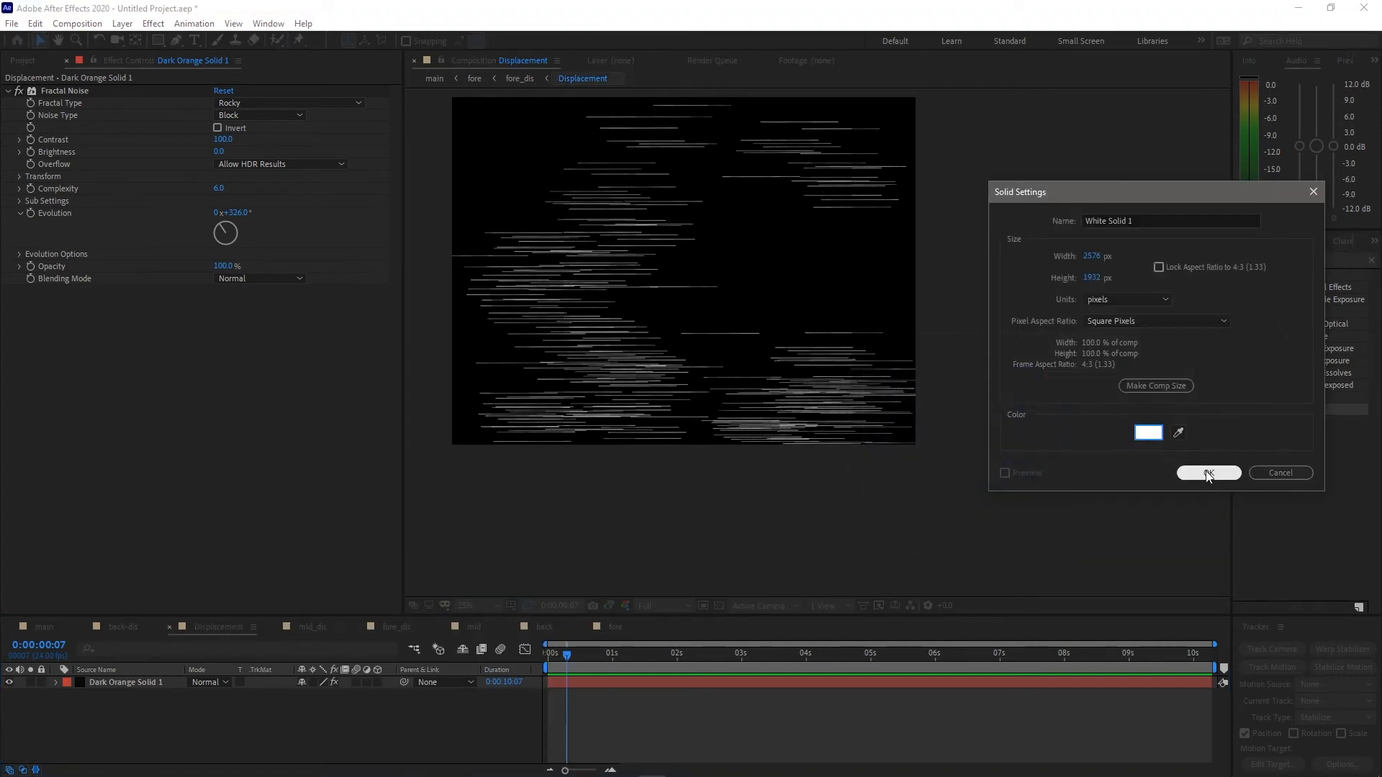
{"action": "left_click", "coordinate": [1217, 471]}
{"action": "key", "text": "v"}
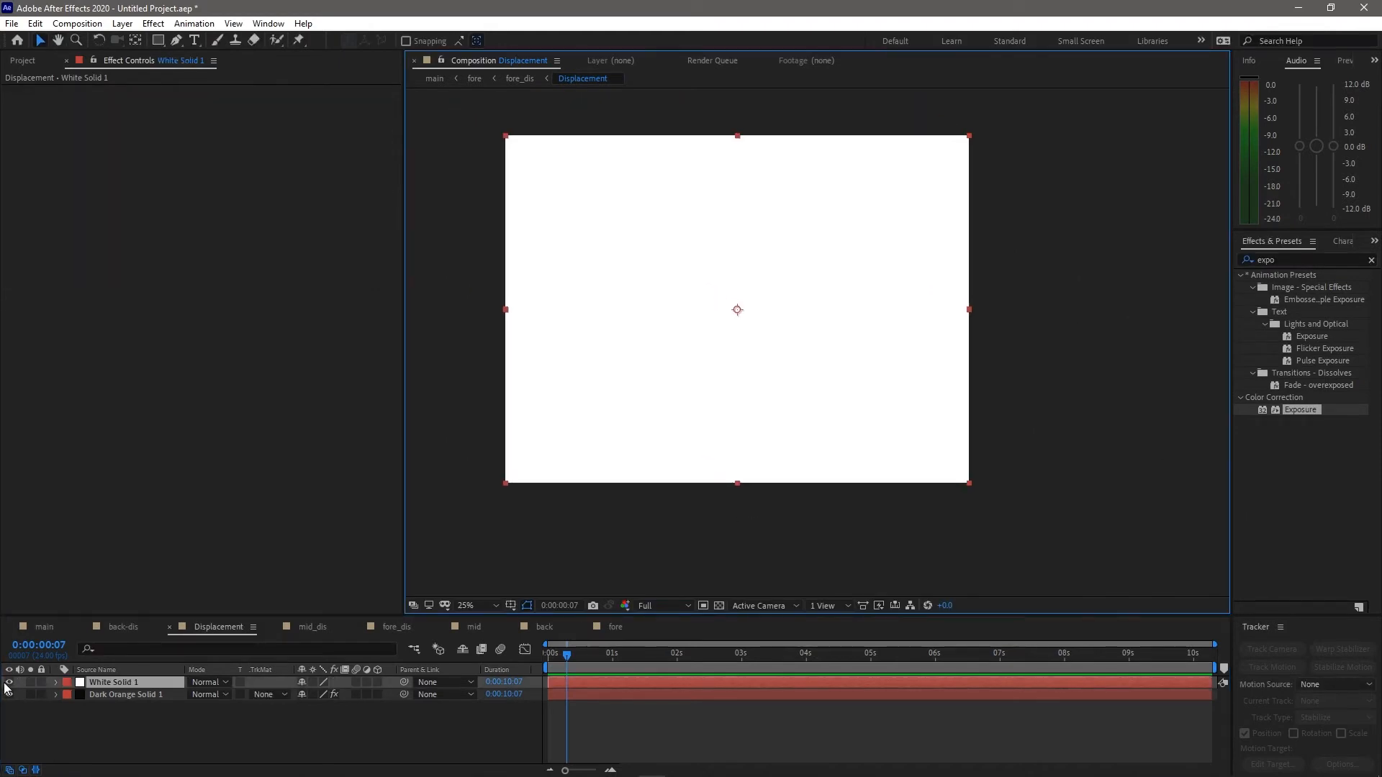
Hide the white solid and draw a closed Pen mask on it around the left half, with an uneven right edge between the streak groups
{"action": "left_click", "coordinate": [9, 681]}
{"action": "key", "text": "g"}
{"action": "left_click", "coordinate": [744, 486]}
{"action": "left_click", "coordinate": [768, 448]}
{"action": "left_click", "coordinate": [774, 389]}
{"action": "left_click", "coordinate": [817, 369]}
{"action": "left_click_drag", "start_coordinate": [780, 303], "coordinate": [776, 276]}
{"action": "left_click", "coordinate": [761, 213]}
{"action": "left_click", "coordinate": [798, 146]}
{"action": "left_click", "coordinate": [804, 119]}
{"action": "left_click", "coordinate": [480, 108]}
{"action": "left_click", "coordinate": [479, 493]}
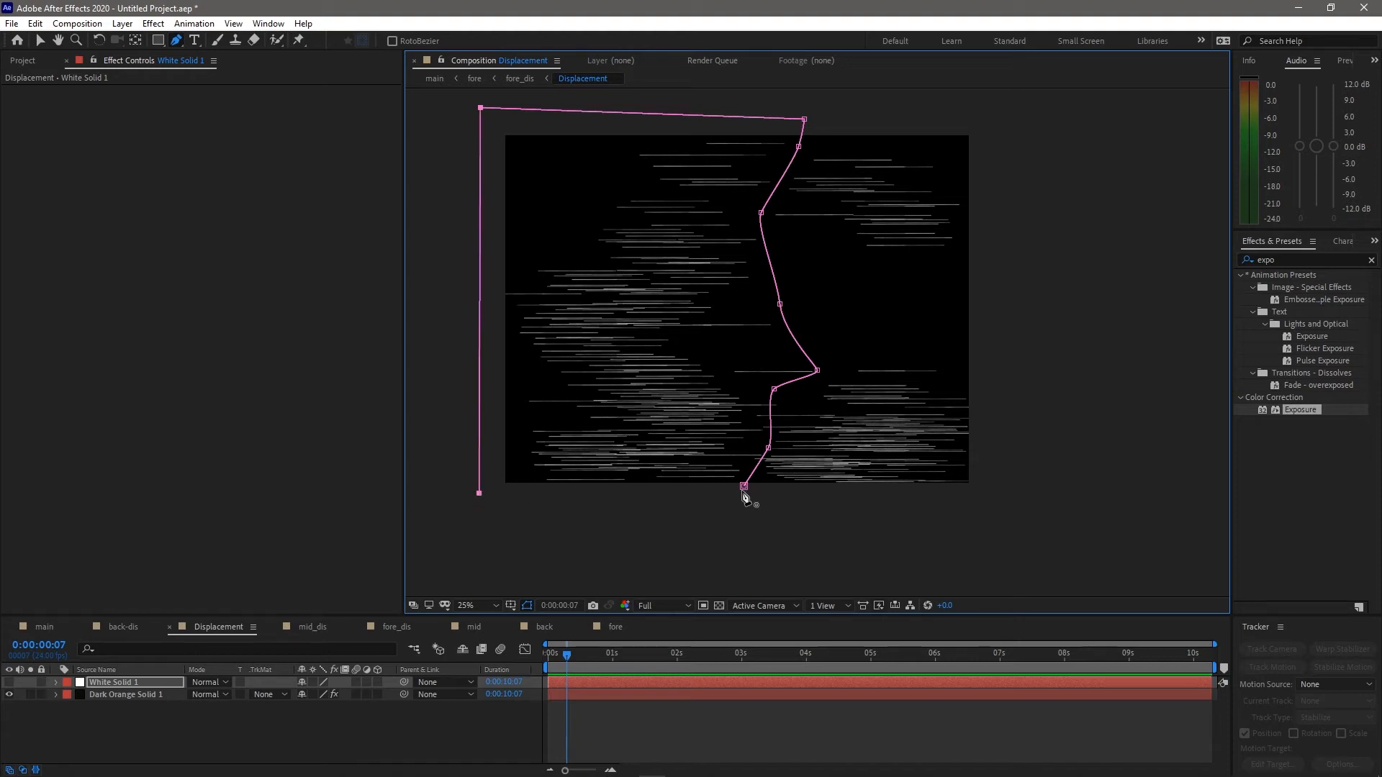
{"action": "left_click", "coordinate": [745, 487]}
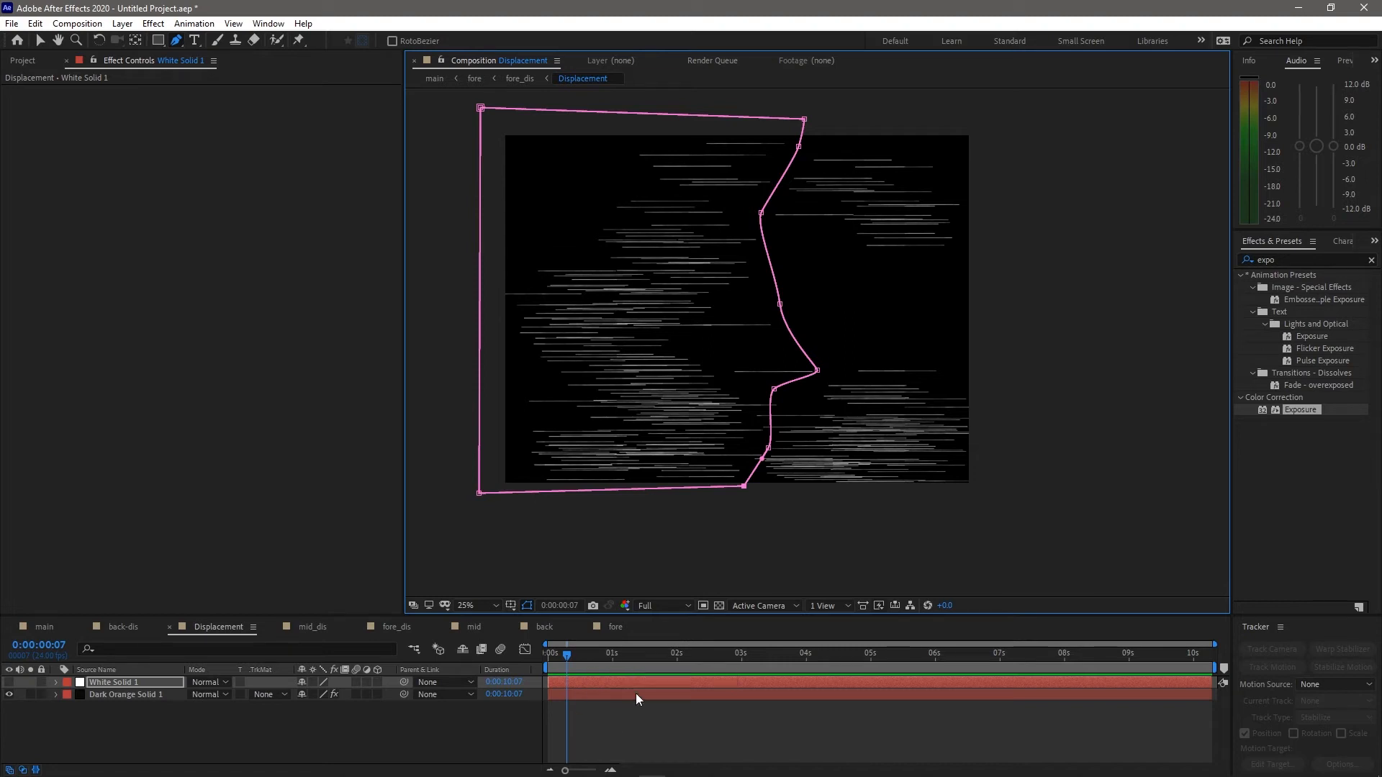
Add a Mask Path keyframe to the white solid's mask at 0:00:00:03 and return the playhead to the start
{"action": "left_click", "coordinate": [547, 652]}
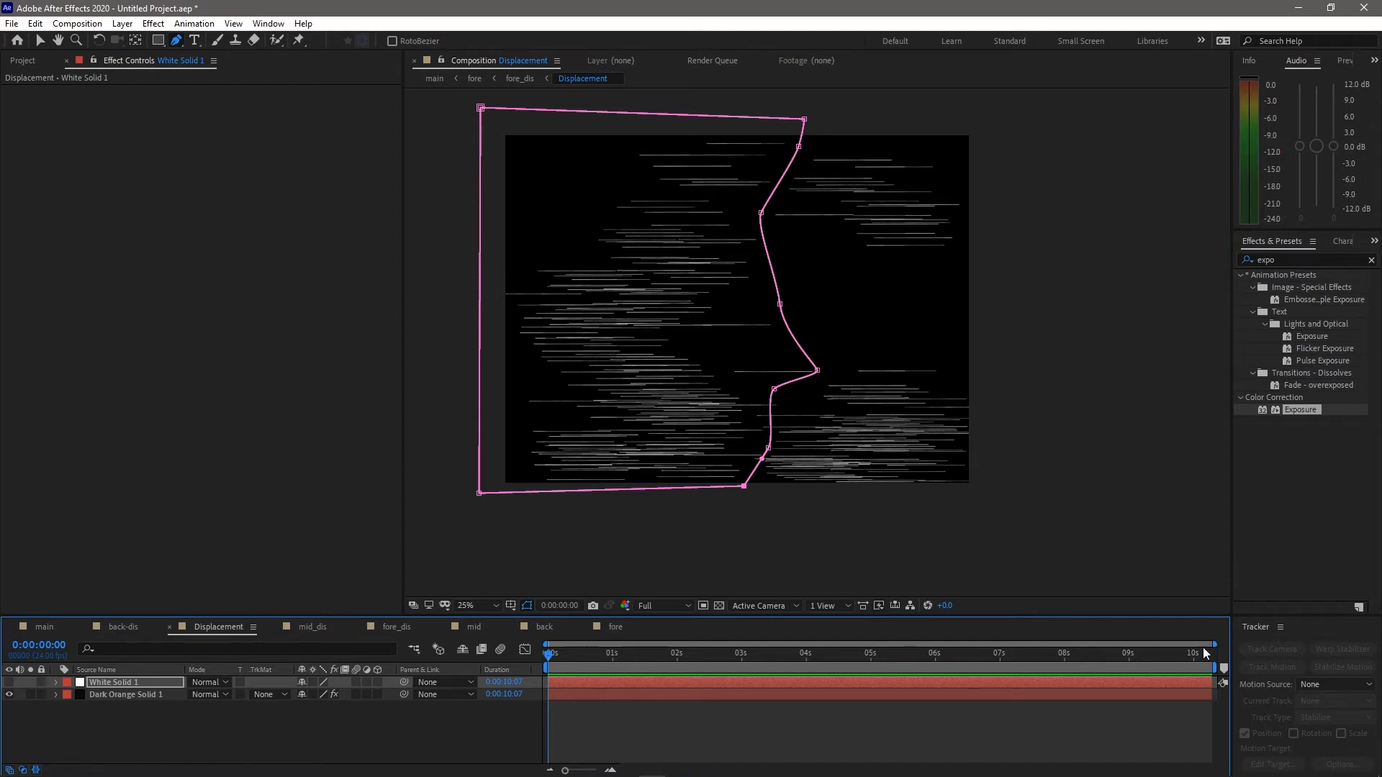
{"action": "left_click_drag", "start_coordinate": [1213, 643], "coordinate": [566, 653]}
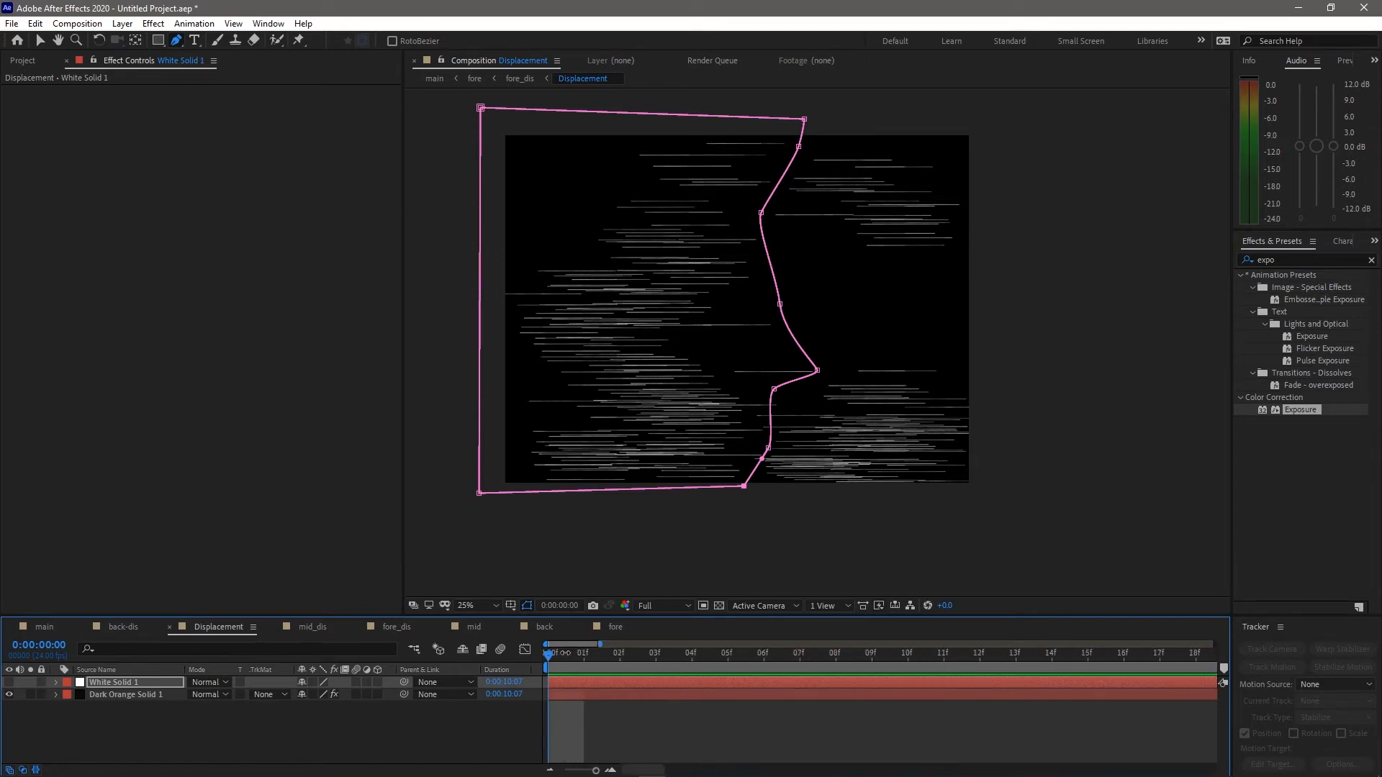
{"action": "key", "text": "m"}
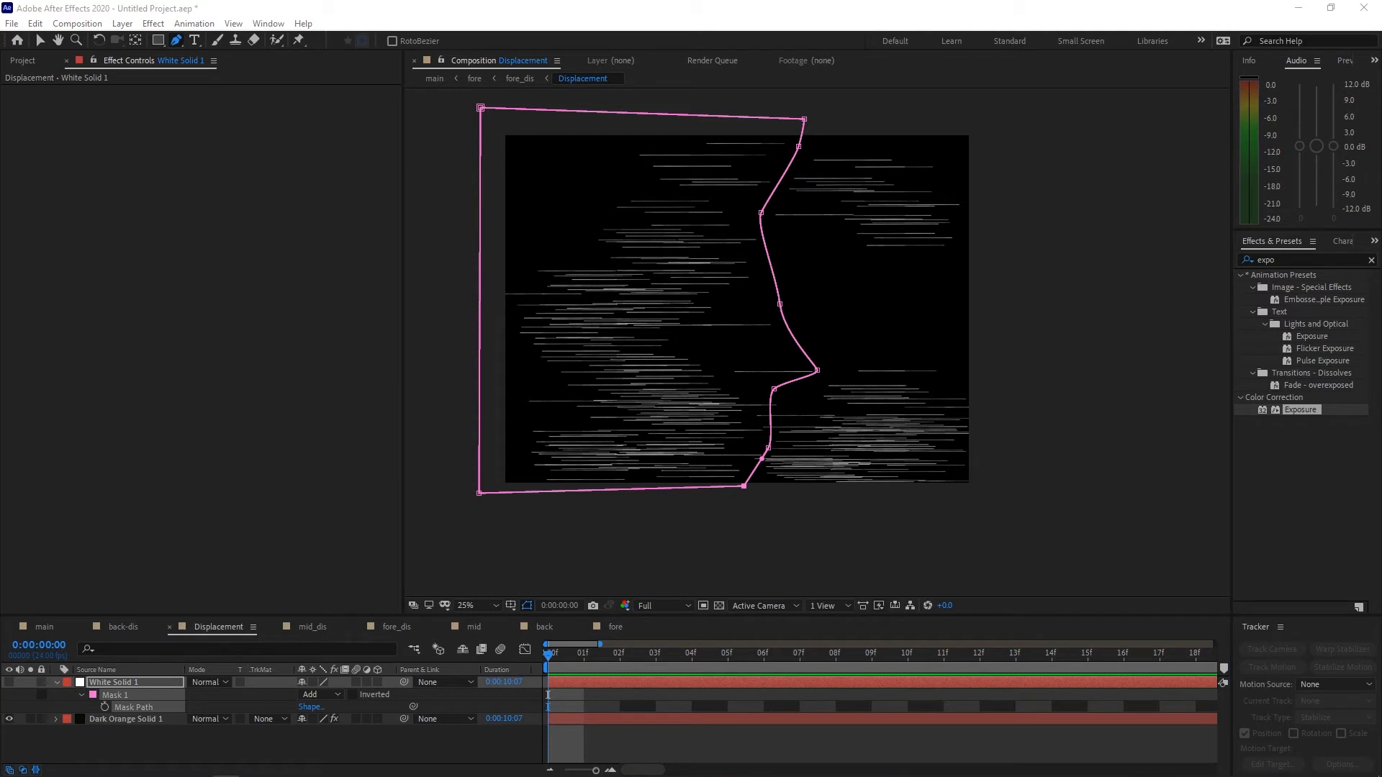
{"action": "left_click", "coordinate": [574, 658]}
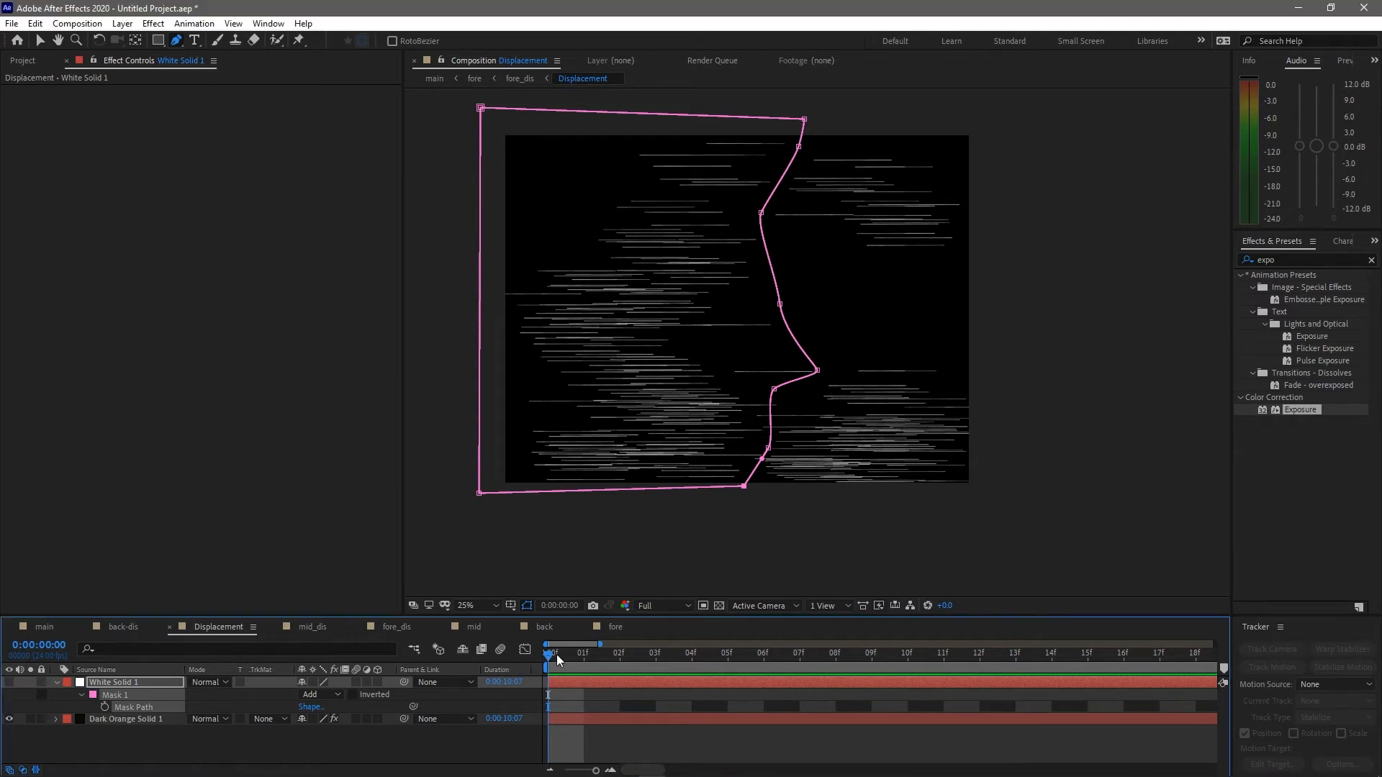
{"action": "left_click", "coordinate": [604, 658]}
{"action": "left_click", "coordinate": [654, 658]}
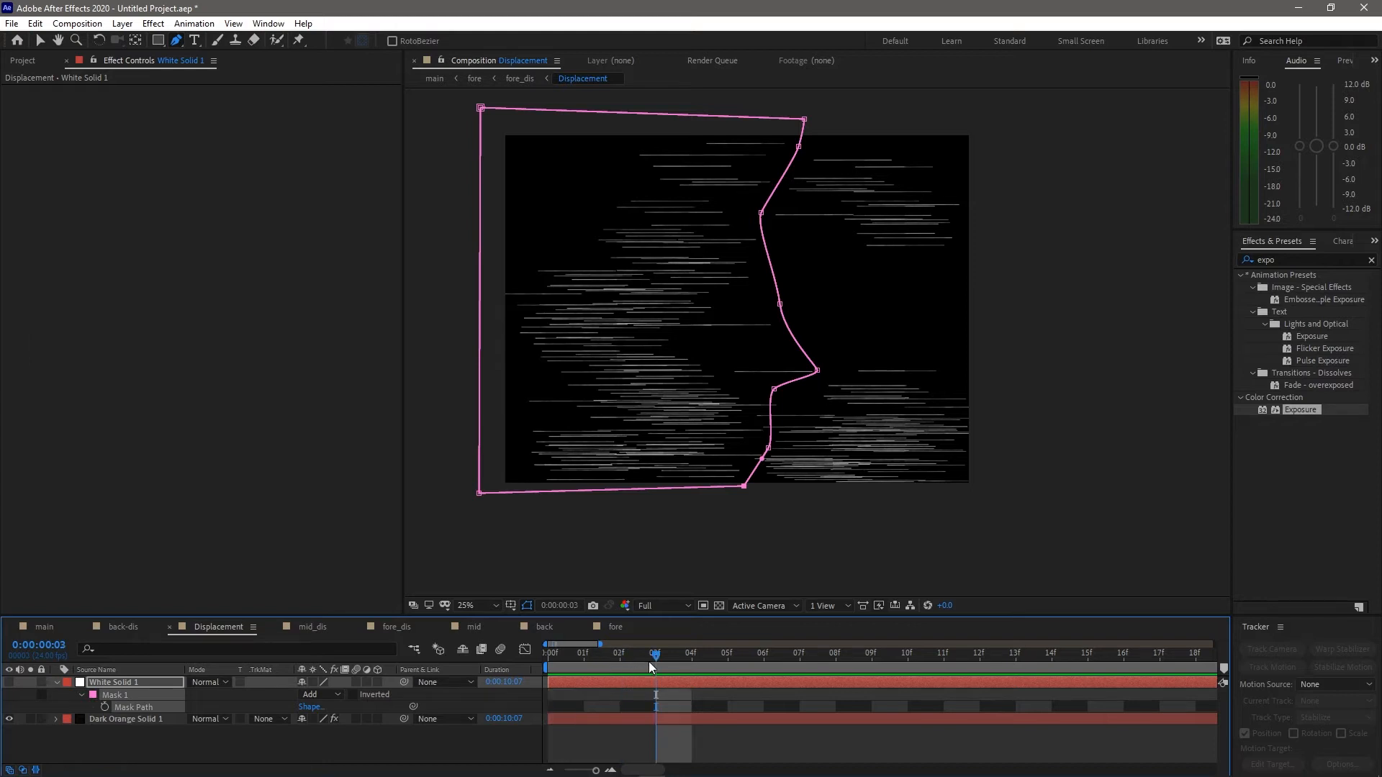
{"action": "left_click", "coordinate": [107, 706]}
{"action": "key", "text": "Home"}
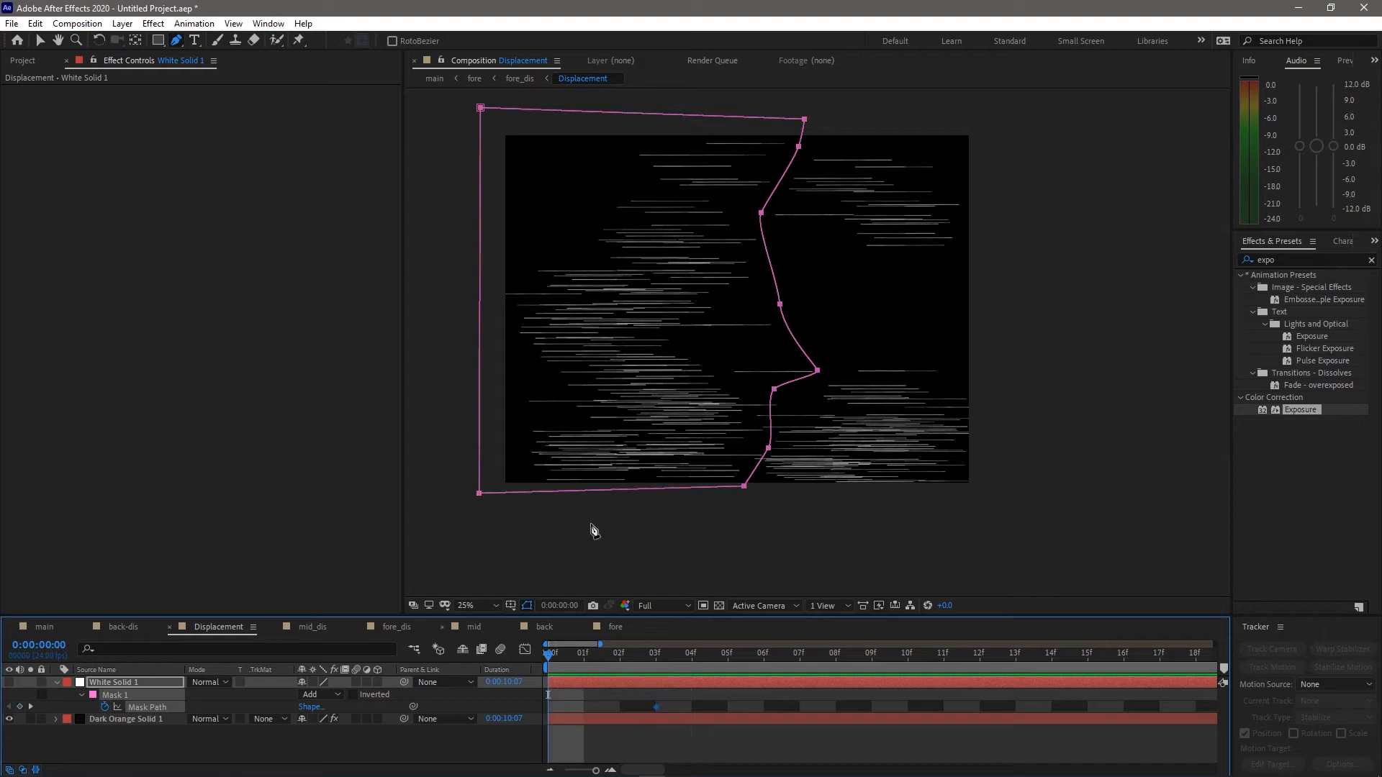
Move the white solid's mask completely off the left side of the frame at 0:00:00:00 and return the playhead to 0:00:00:03
{"action": "left_click_drag", "start_coordinate": [806, 376], "coordinate": [360, 374]}
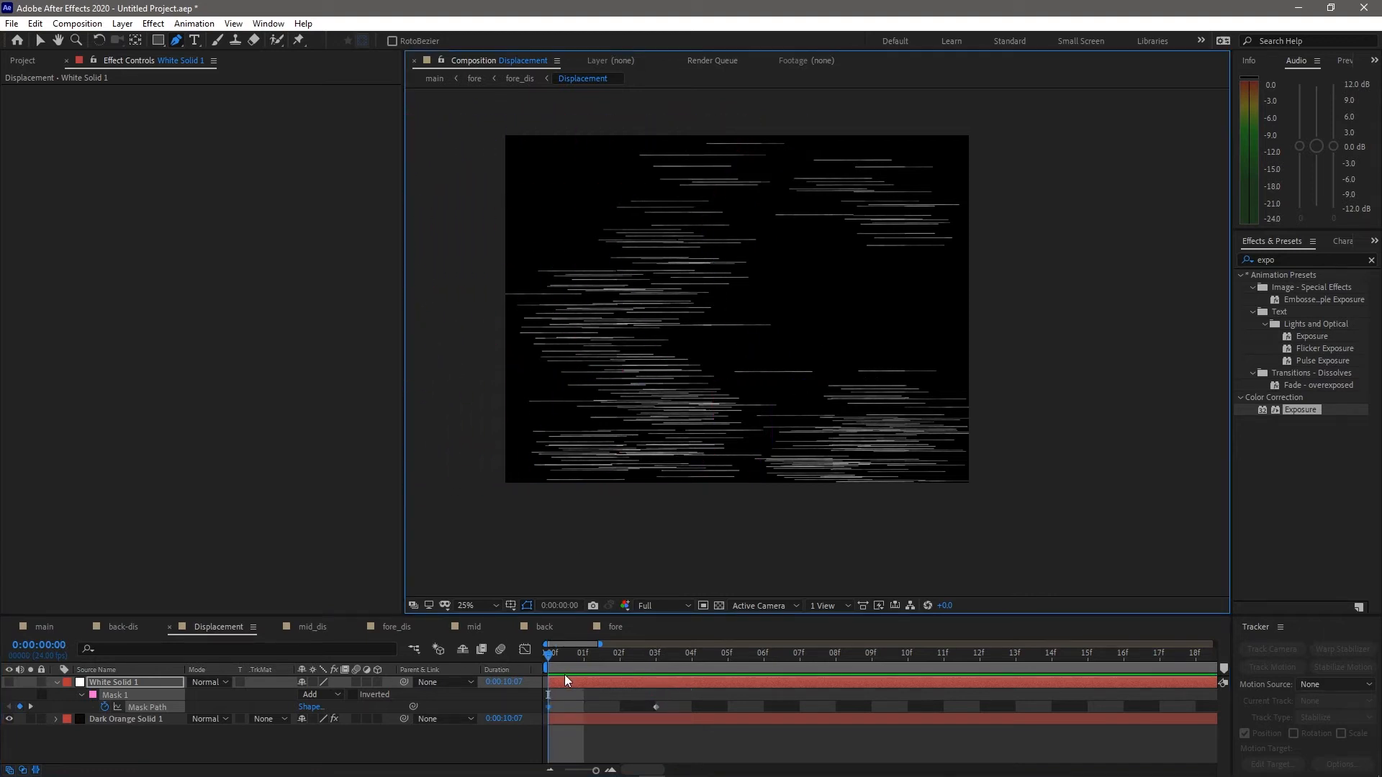
{"action": "left_click_drag", "start_coordinate": [558, 665], "coordinate": [727, 664]}
{"action": "mouse_move", "coordinate": [637, 662]}
{"action": "left_mouse_down"}
{"action": "mouse_move", "coordinate": [550, 659]}
{"action": "mouse_move", "coordinate": [731, 662]}
{"action": "mouse_move", "coordinate": [487, 647]}
{"action": "mouse_move", "coordinate": [487, 634]}
{"action": "mouse_move", "coordinate": [728, 656]}
{"action": "mouse_move", "coordinate": [551, 655]}
{"action": "mouse_move", "coordinate": [722, 657]}
{"action": "mouse_move", "coordinate": [551, 655]}
{"action": "mouse_move", "coordinate": [707, 661]}
{"action": "mouse_move", "coordinate": [551, 655]}
{"action": "mouse_move", "coordinate": [655, 655]}
{"action": "left_mouse_up"}
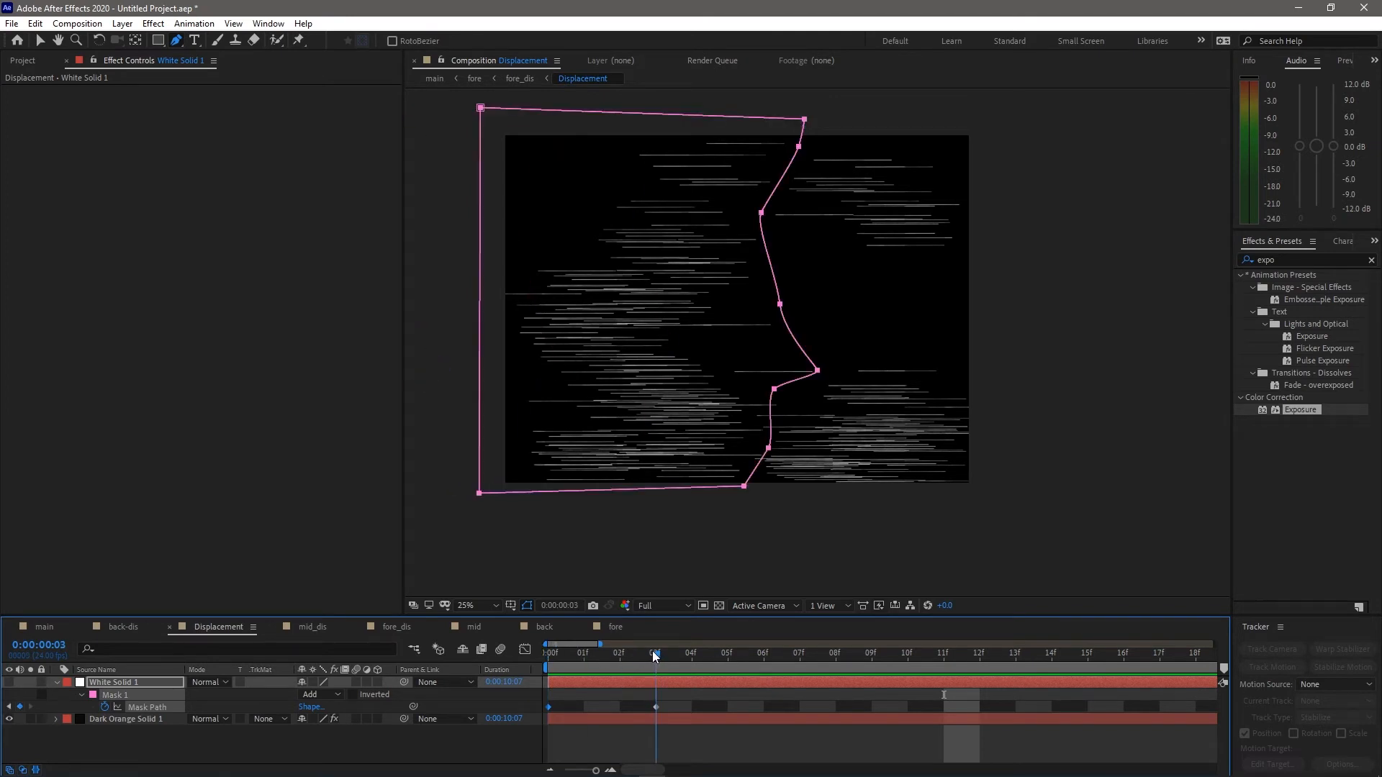
{"action": "left_click", "coordinate": [144, 748]}
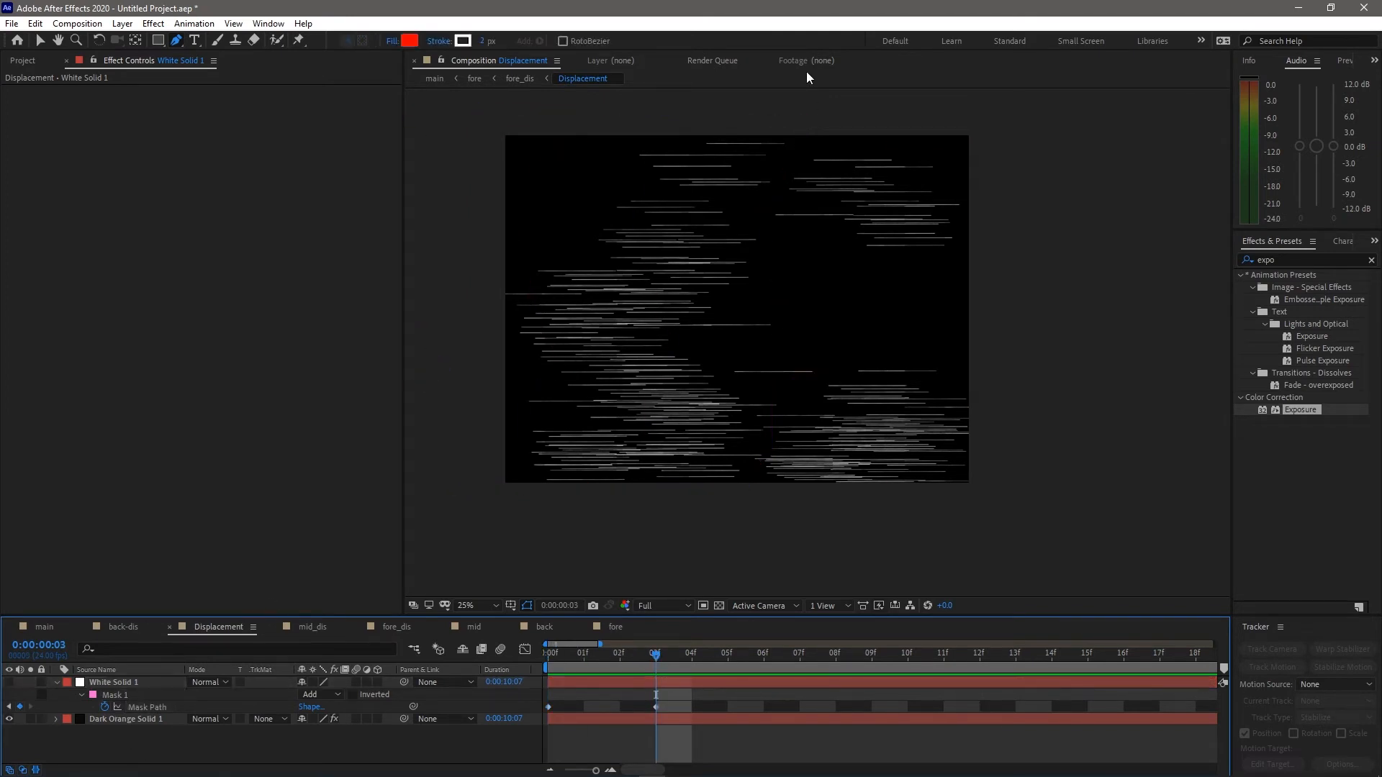
Start a second Pen mask on the white solid from the upper right corner, tracing down the first mask's uneven edge
{"action": "left_click", "coordinate": [728, 681]}
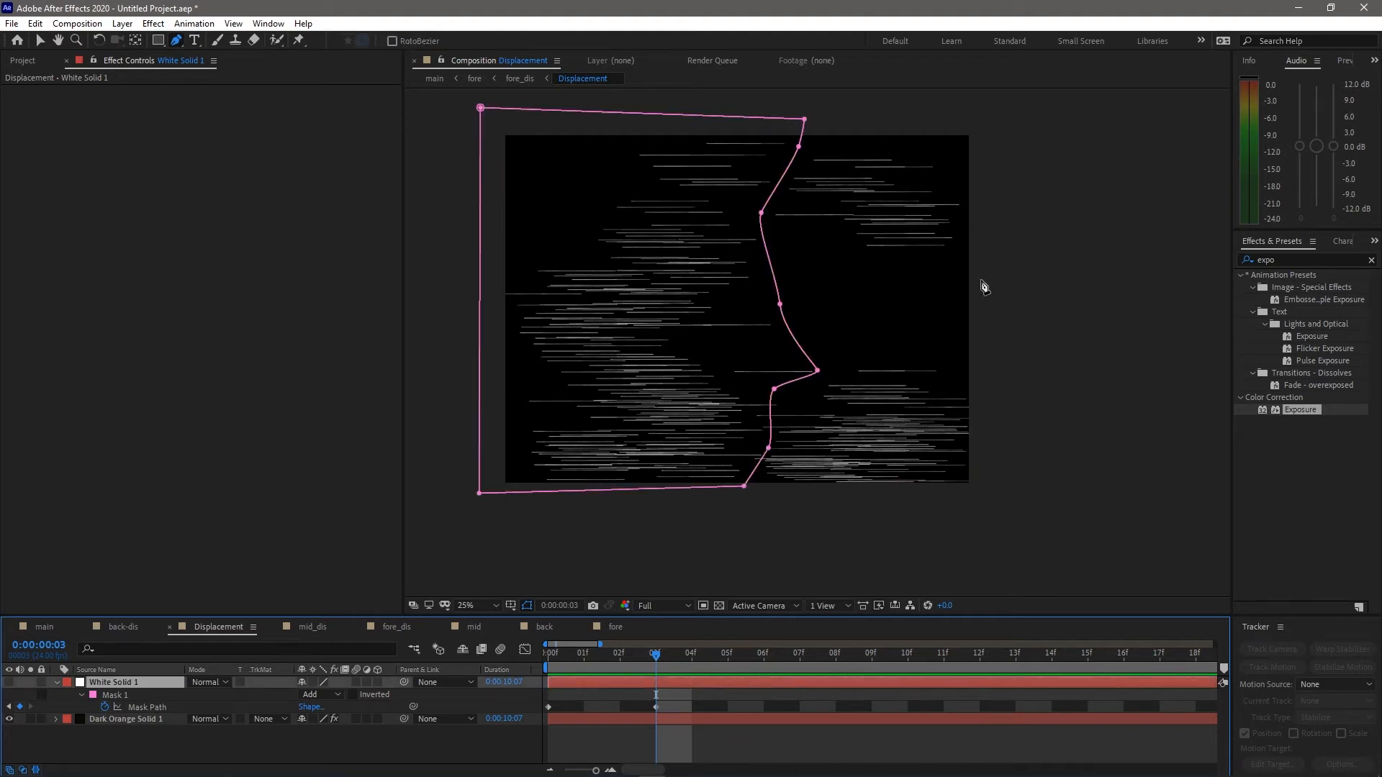
{"action": "left_click", "coordinate": [1025, 110]}
{"action": "left_click", "coordinate": [808, 119]}
{"action": "left_click", "coordinate": [754, 227]}
{"action": "left_click", "coordinate": [781, 322]}
{"action": "left_click", "coordinate": [791, 347]}
{"action": "left_click", "coordinate": [825, 370]}
{"action": "left_click", "coordinate": [781, 411]}
{"action": "left_click", "coordinate": [751, 411]}
{"action": "left_click", "coordinate": [766, 436]}
{"action": "left_click", "coordinate": [746, 464]}
{"action": "left_click", "coordinate": [745, 506]}
{"action": "left_click", "coordinate": [992, 521]}
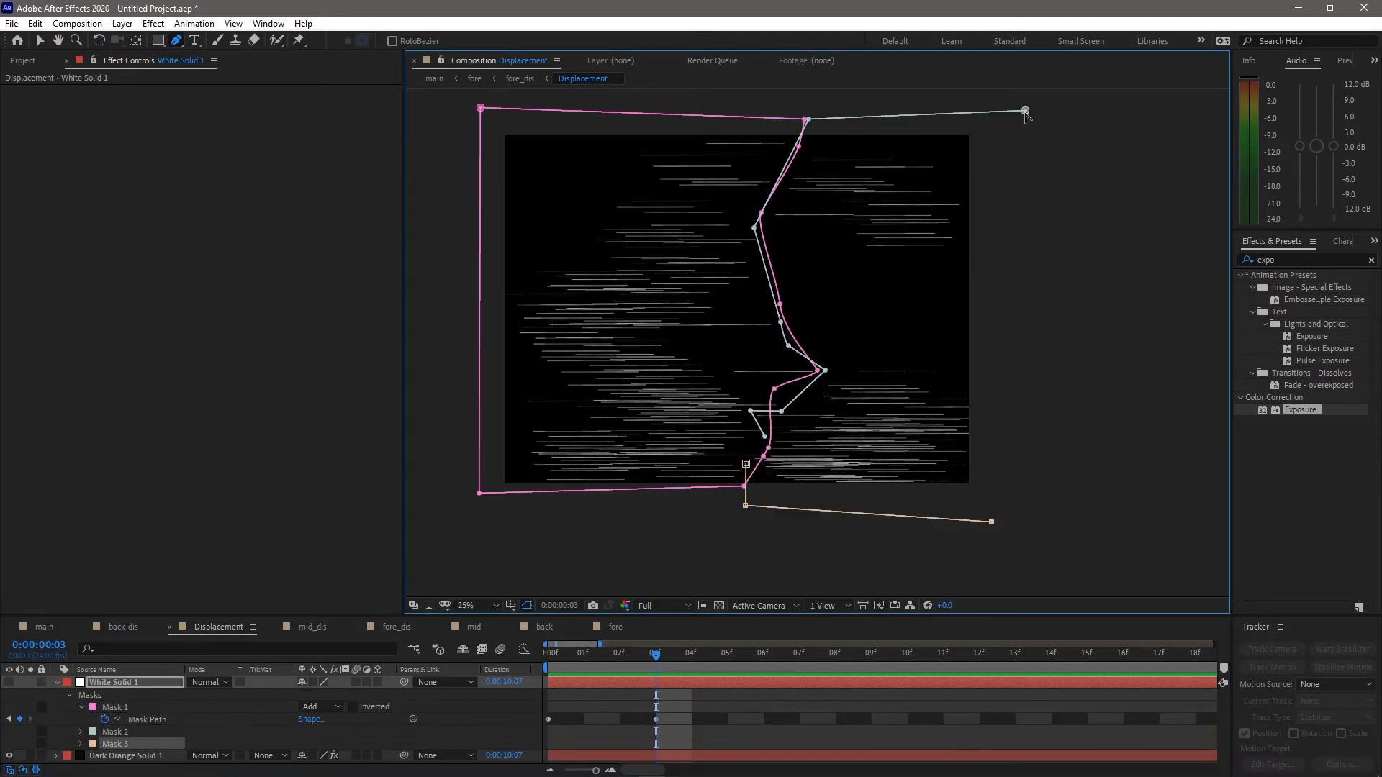
{"action": "left_click", "coordinate": [1025, 110]}
{"action": "key", "text": "ctrl+z"}
{"action": "key", "text": "ctrl+z"}
{"action": "key", "text": "ctrl+z"}
{"action": "key", "text": "ctrl+z"}
{"action": "key", "text": "ctrl+z"}
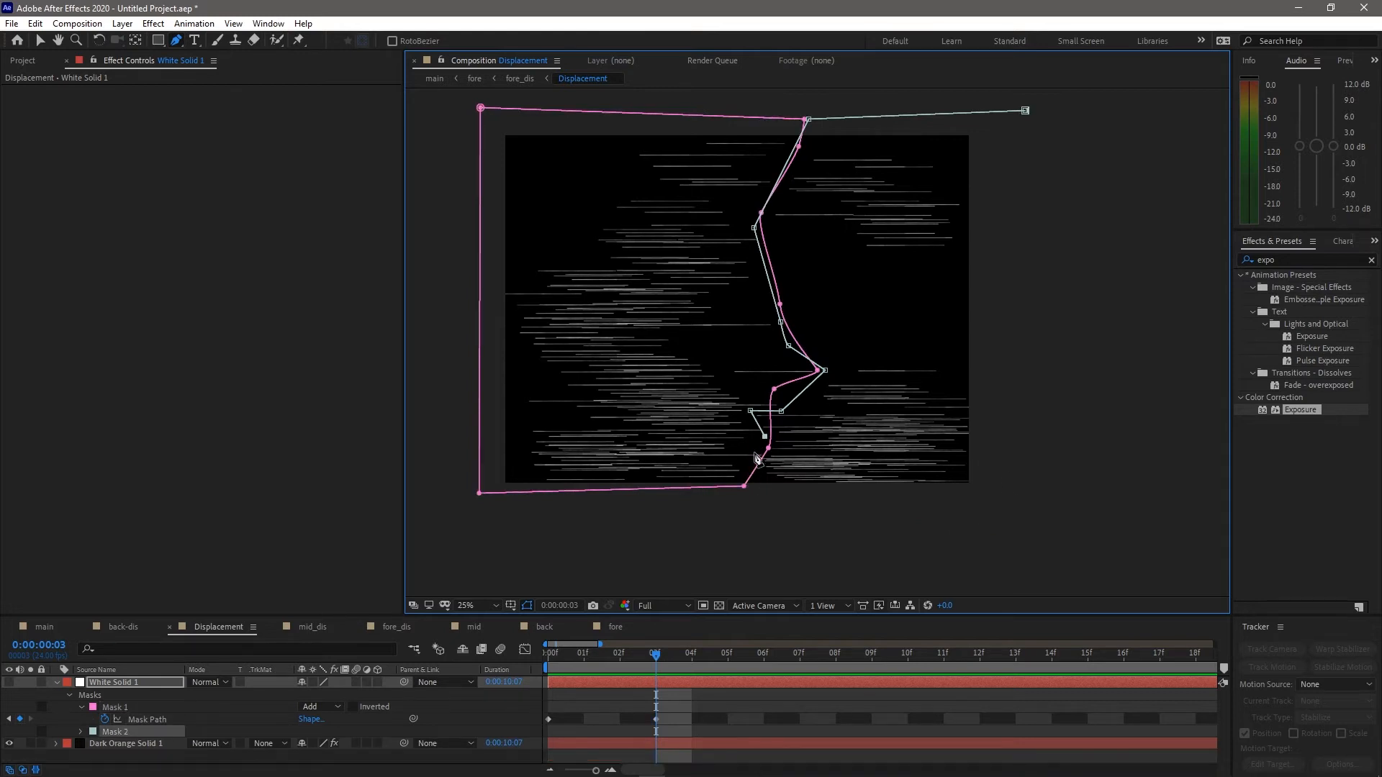
Continue the second mask around the lower right corner outside the frame and close it at its first point
{"action": "left_click", "coordinate": [744, 472]}
{"action": "left_click", "coordinate": [764, 493]}
{"action": "left_click", "coordinate": [1027, 113]}
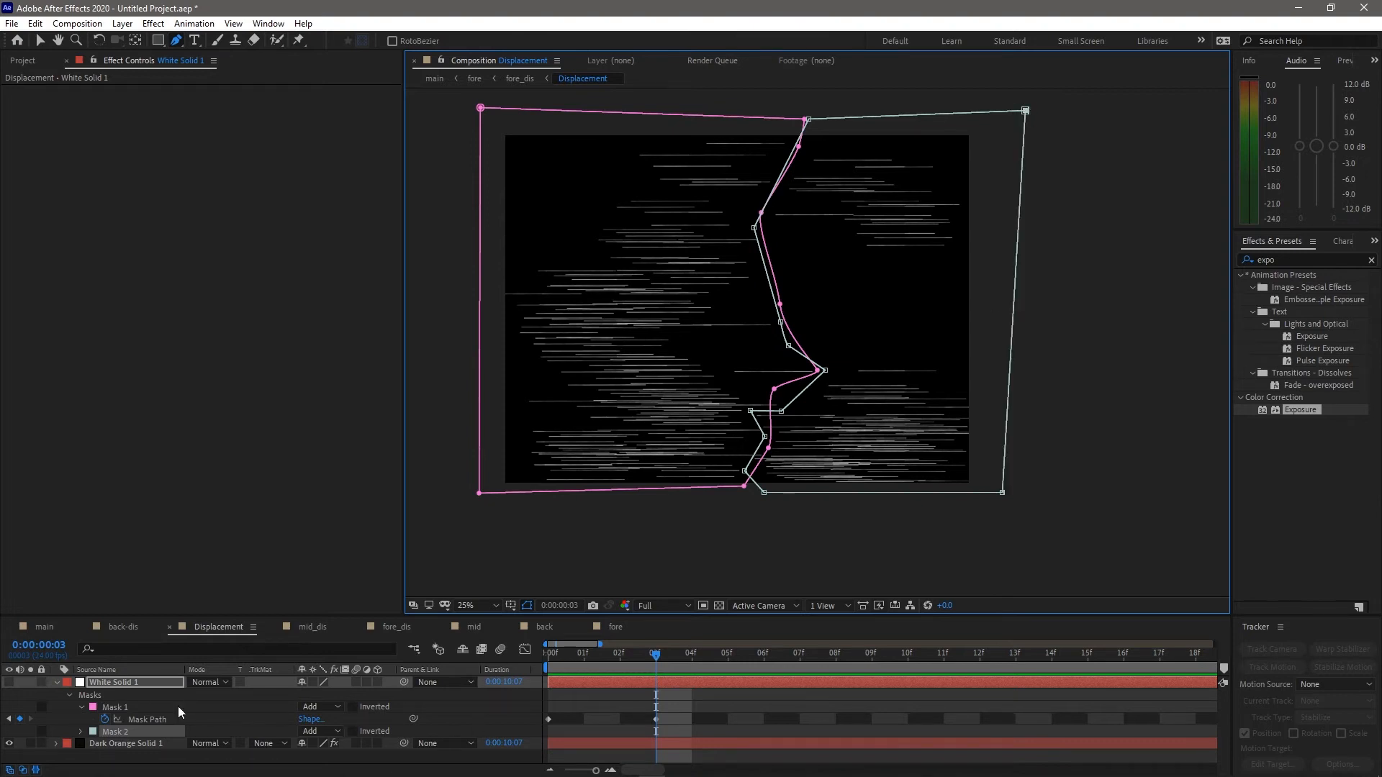
Reveal the second mask's properties and add a Mask Path keyframe at 0:00:00:03
{"action": "left_click", "coordinate": [80, 731]}
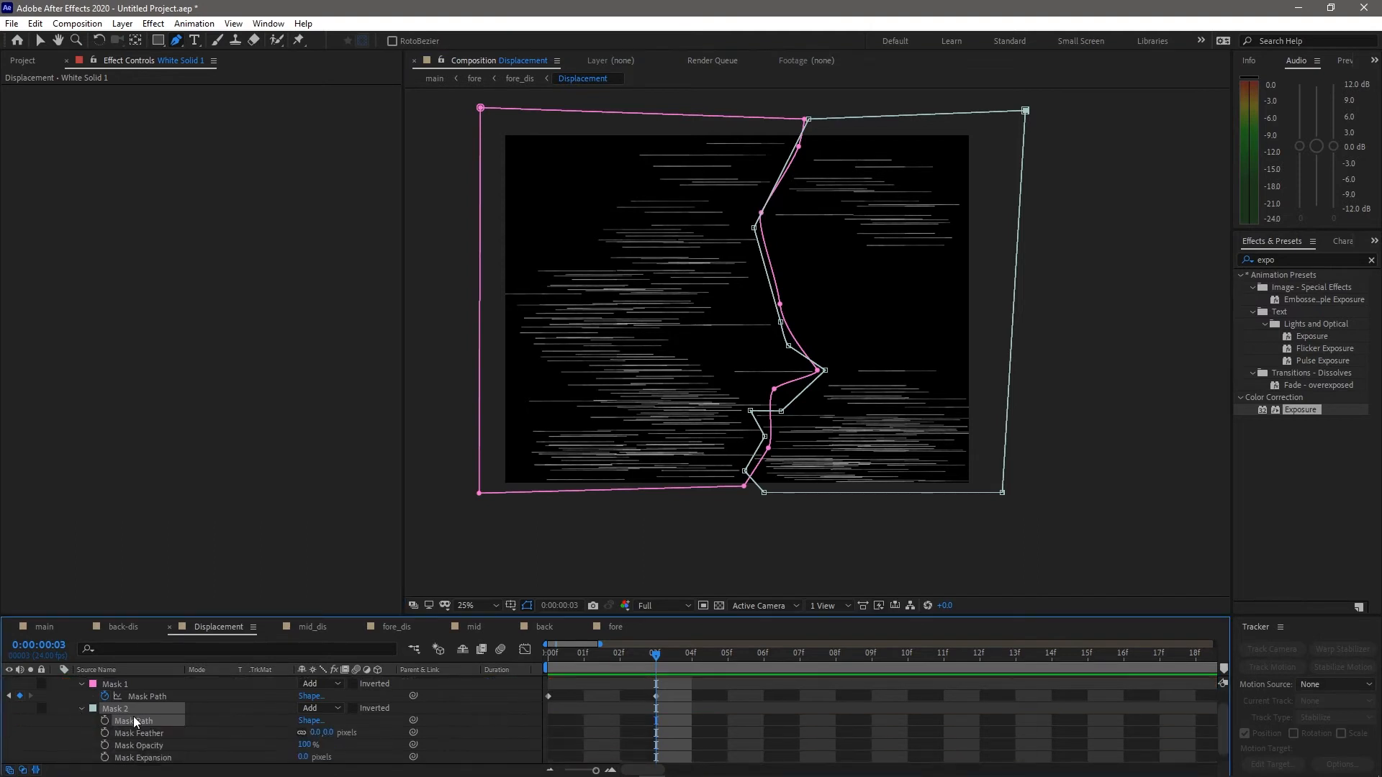
{"action": "scroll", "coordinate": [132, 715], "scroll_direction": "down", "scroll_amount": 1}
{"action": "key", "text": "u"}
{"action": "key", "text": "m"}
{"action": "key", "text": "m"}
{"action": "scroll", "coordinate": [176, 713], "scroll_direction": "down", "scroll_amount": 3}
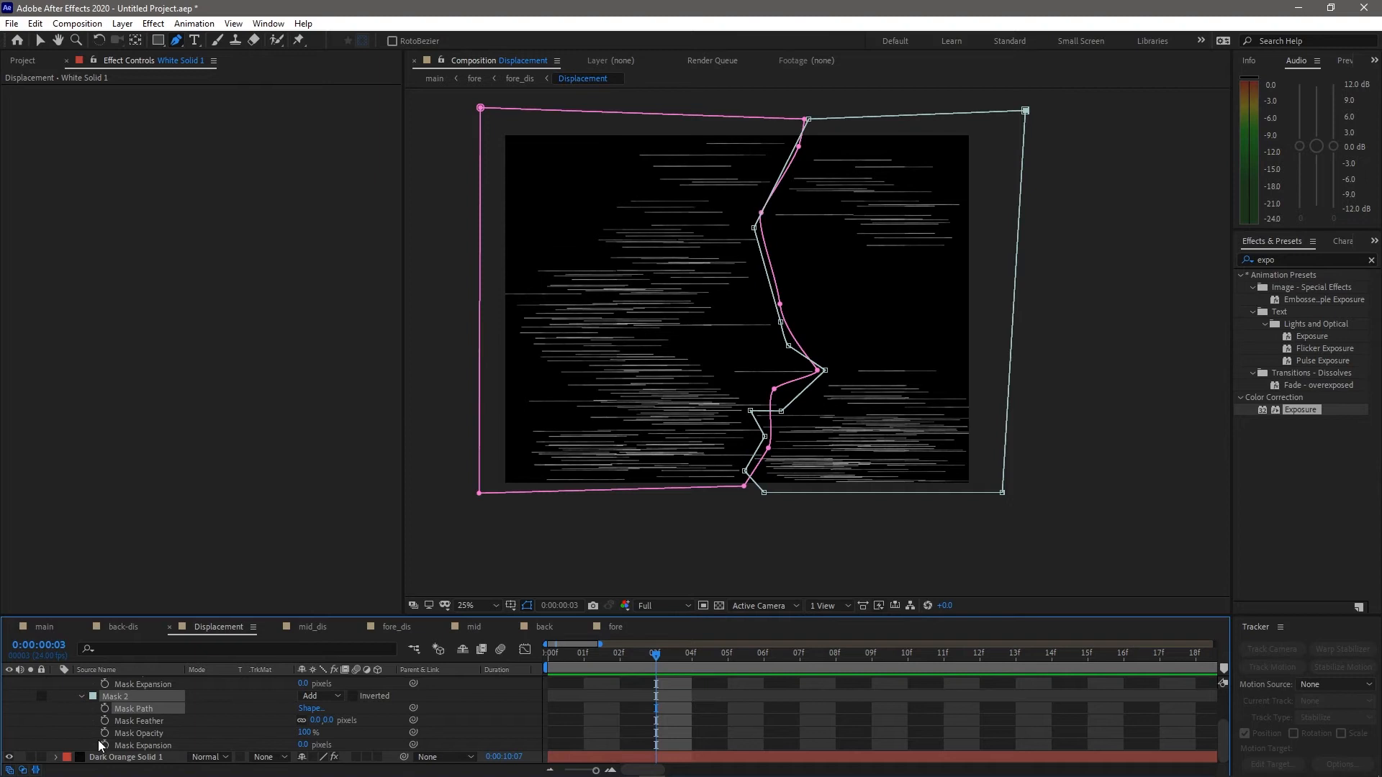
{"action": "left_click", "coordinate": [104, 709]}
At 0:00:00:00, move the second mask completely off the right side of the frame
{"action": "left_click_drag", "start_coordinate": [638, 655], "coordinate": [520, 649]}
{"action": "key", "text": "v"}
{"action": "left_click_drag", "start_coordinate": [788, 346], "coordinate": [1051, 349]}
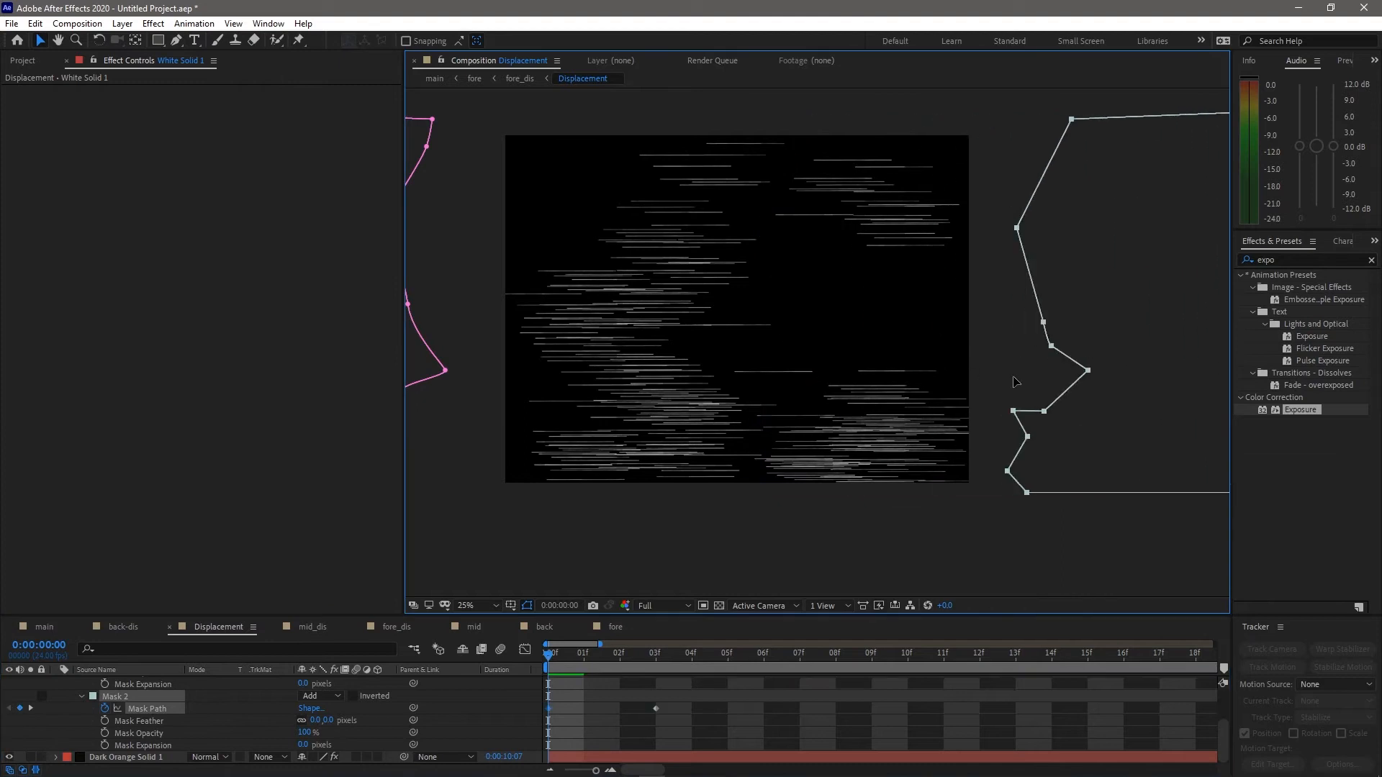
Return the playhead to 0:00:00:03, make the white solid visible and show only the Mask Path properties of both masks
{"action": "left_click", "coordinate": [656, 655]}
{"action": "scroll", "coordinate": [43, 709], "scroll_direction": "up", "scroll_amount": 3}
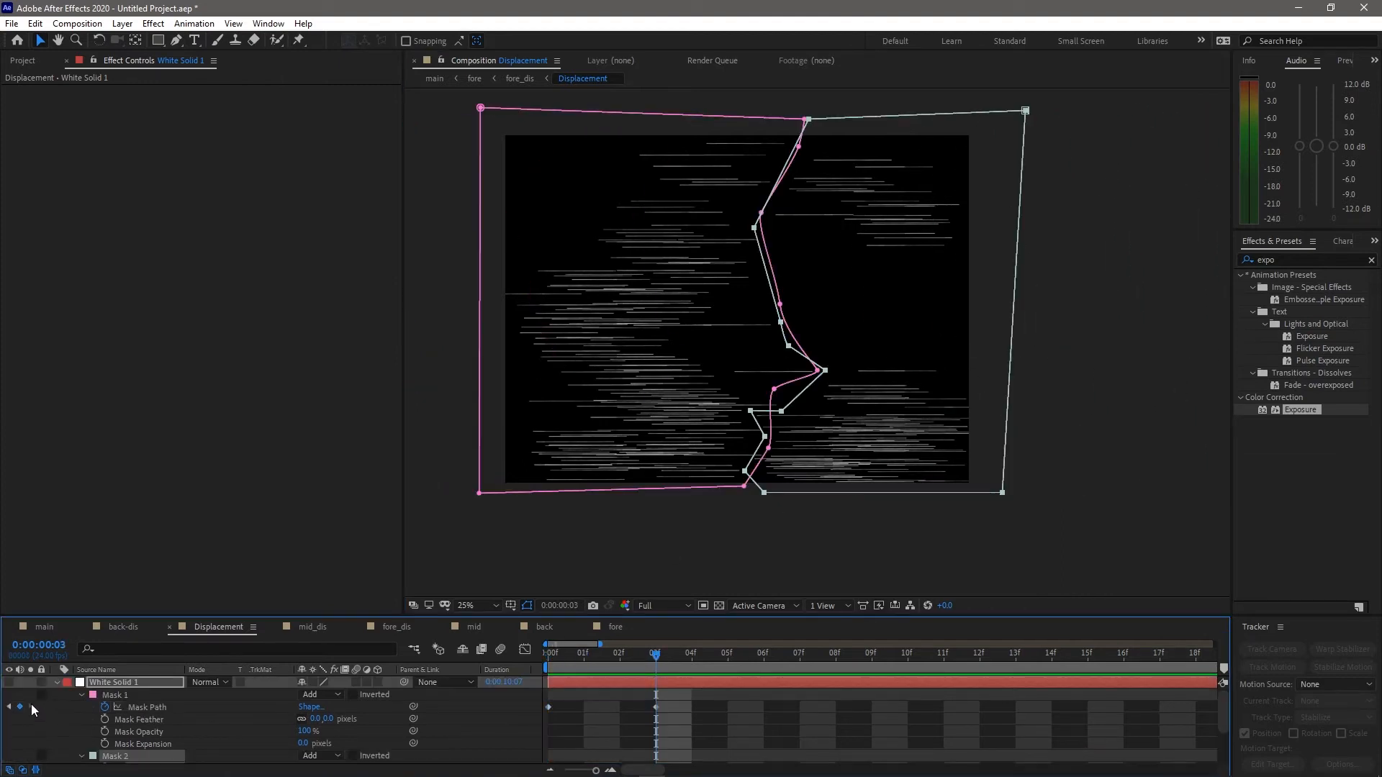
{"action": "left_click", "coordinate": [57, 684]}
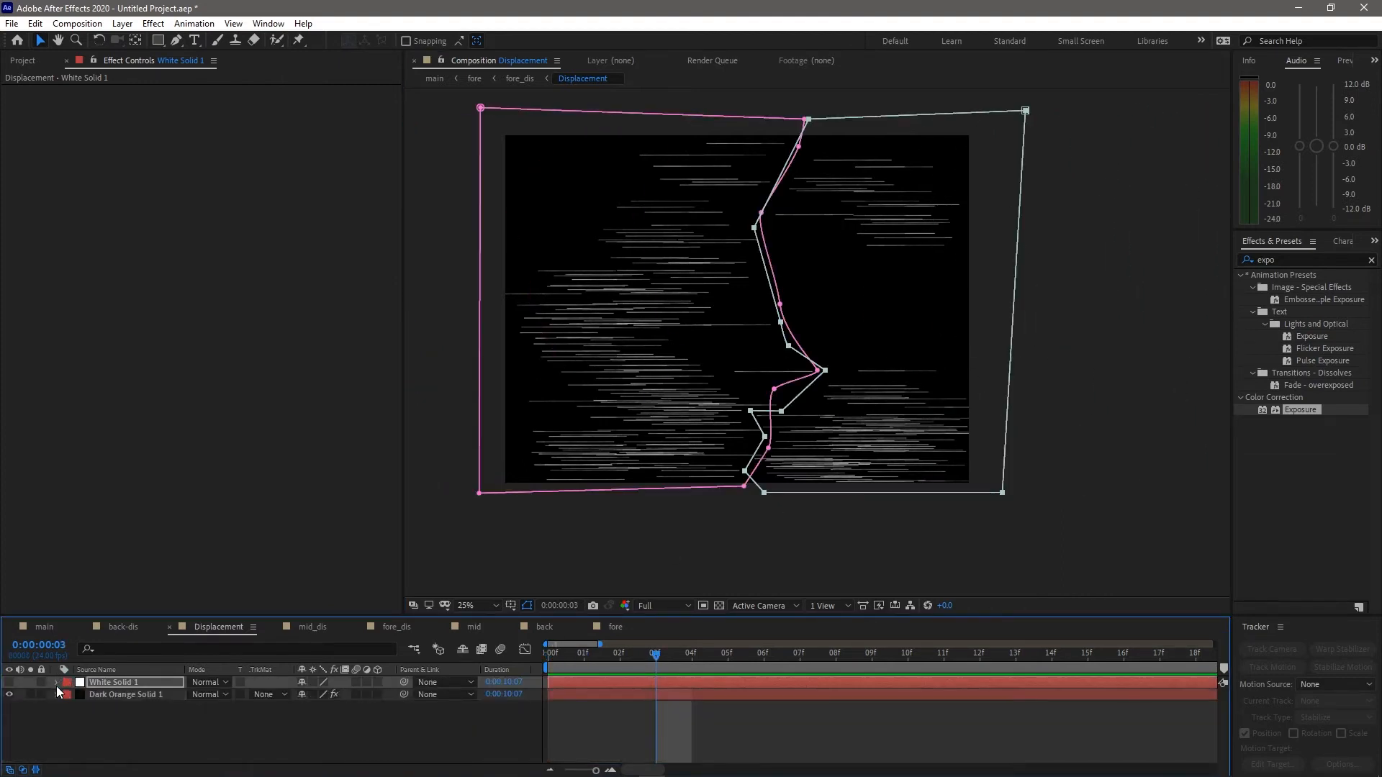
{"action": "left_click", "coordinate": [10, 682]}
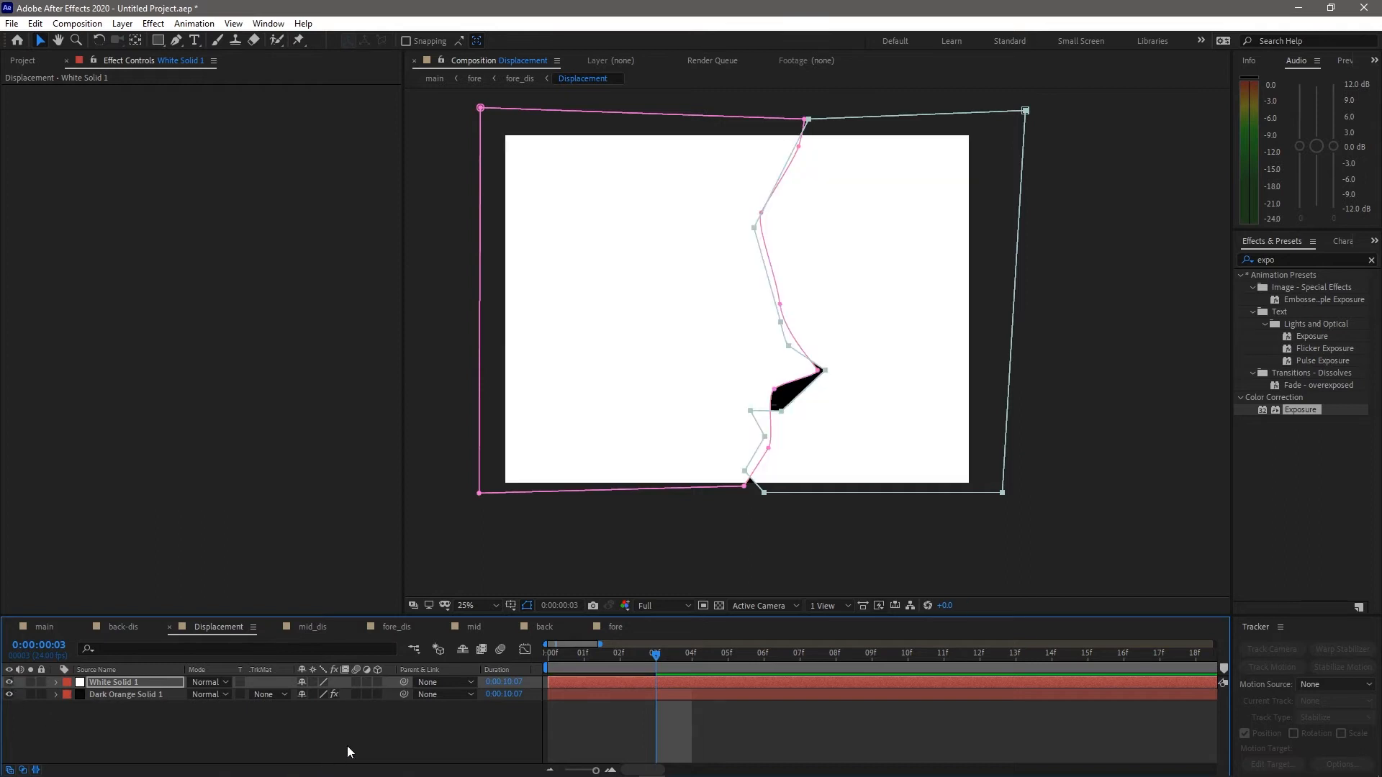
{"action": "key", "text": "m"}
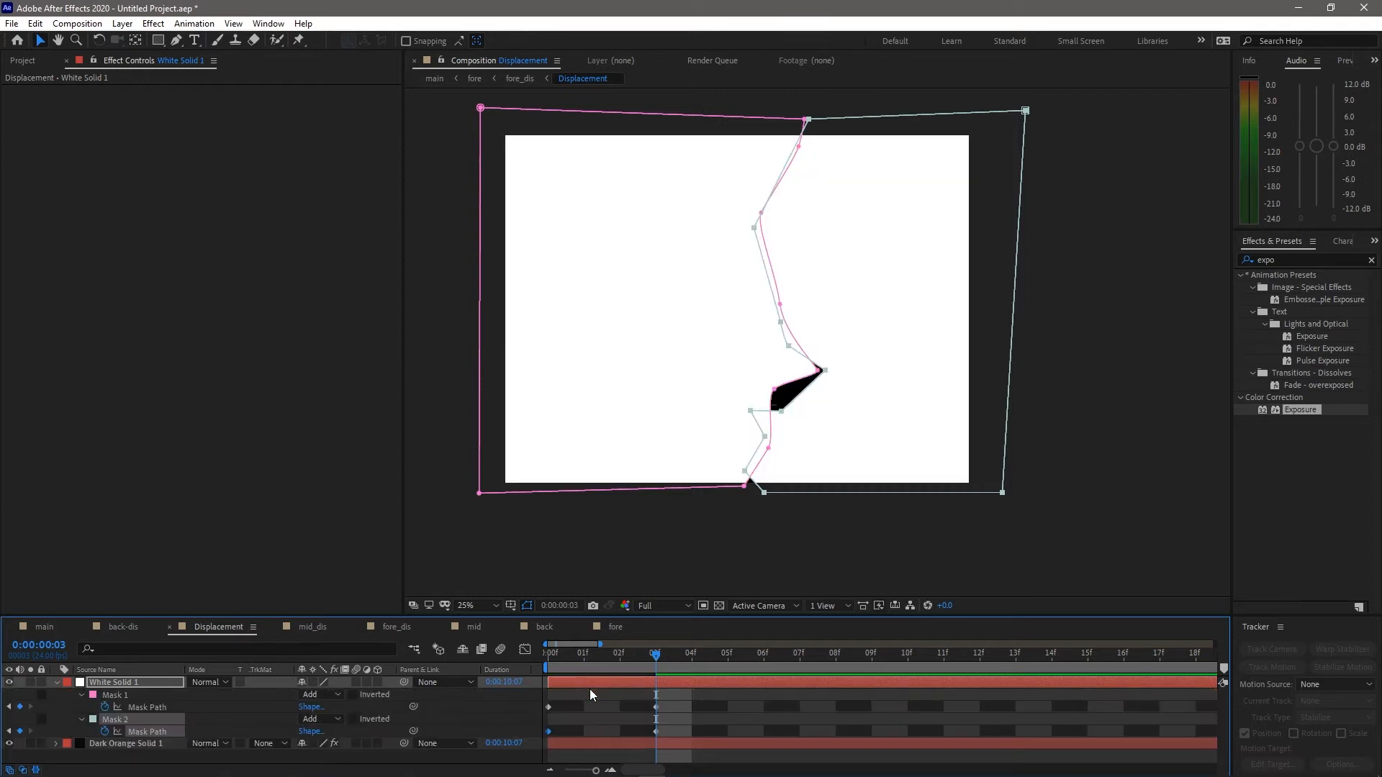
Move two points on the second mask's inner edge left to close the black gap between the masks, then deselect the layer
{"action": "left_click", "coordinate": [783, 409]}
{"action": "left_click_drag", "start_coordinate": [775, 409], "coordinate": [762, 406]}
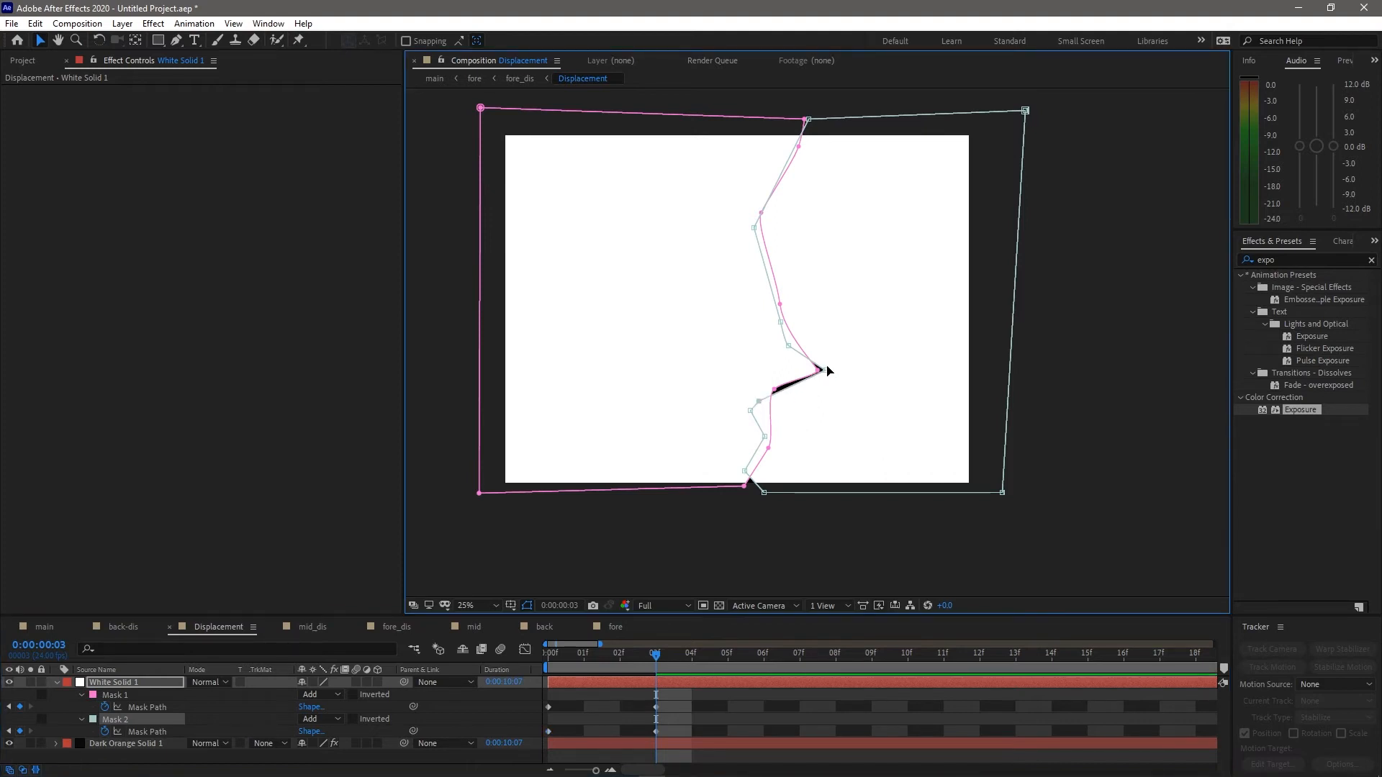
{"action": "left_click_drag", "start_coordinate": [825, 372], "coordinate": [791, 368]}
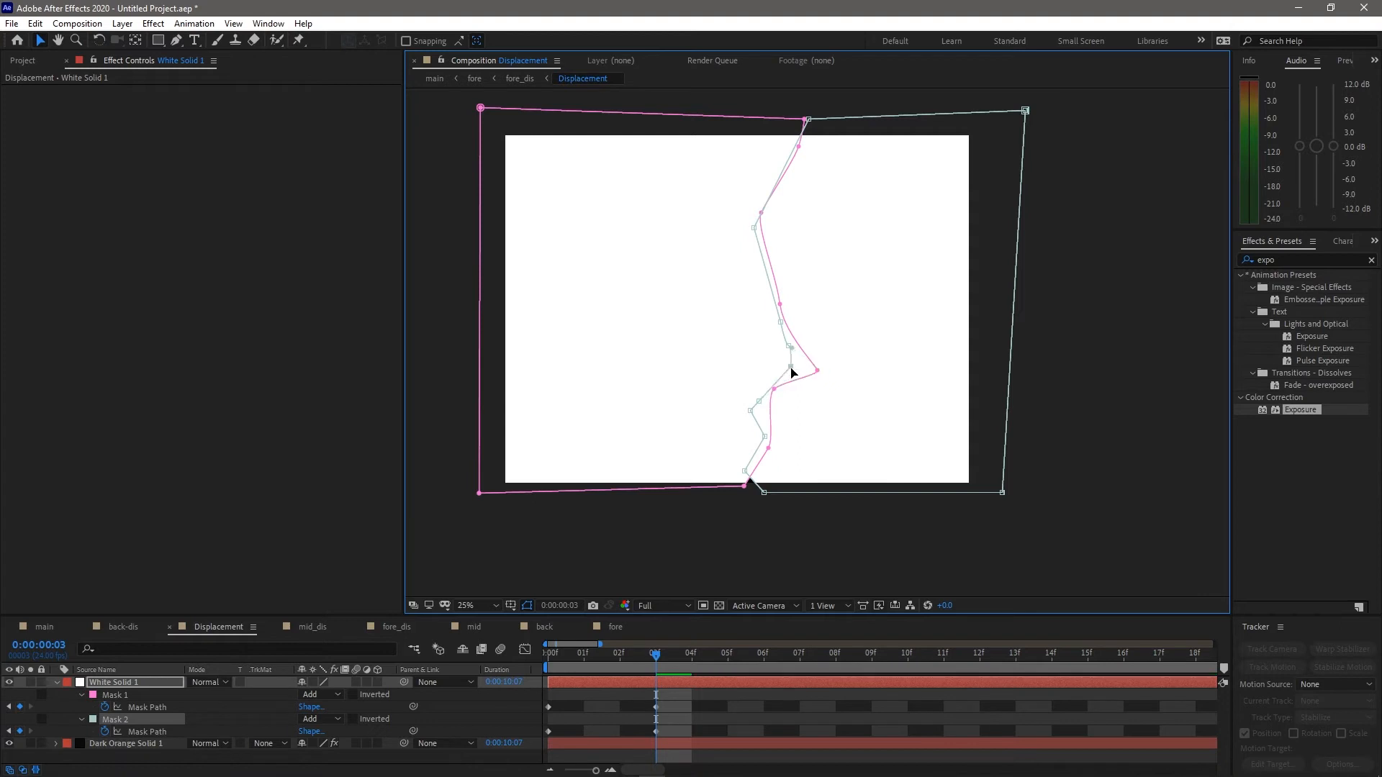
{"action": "left_click", "coordinate": [689, 720]}
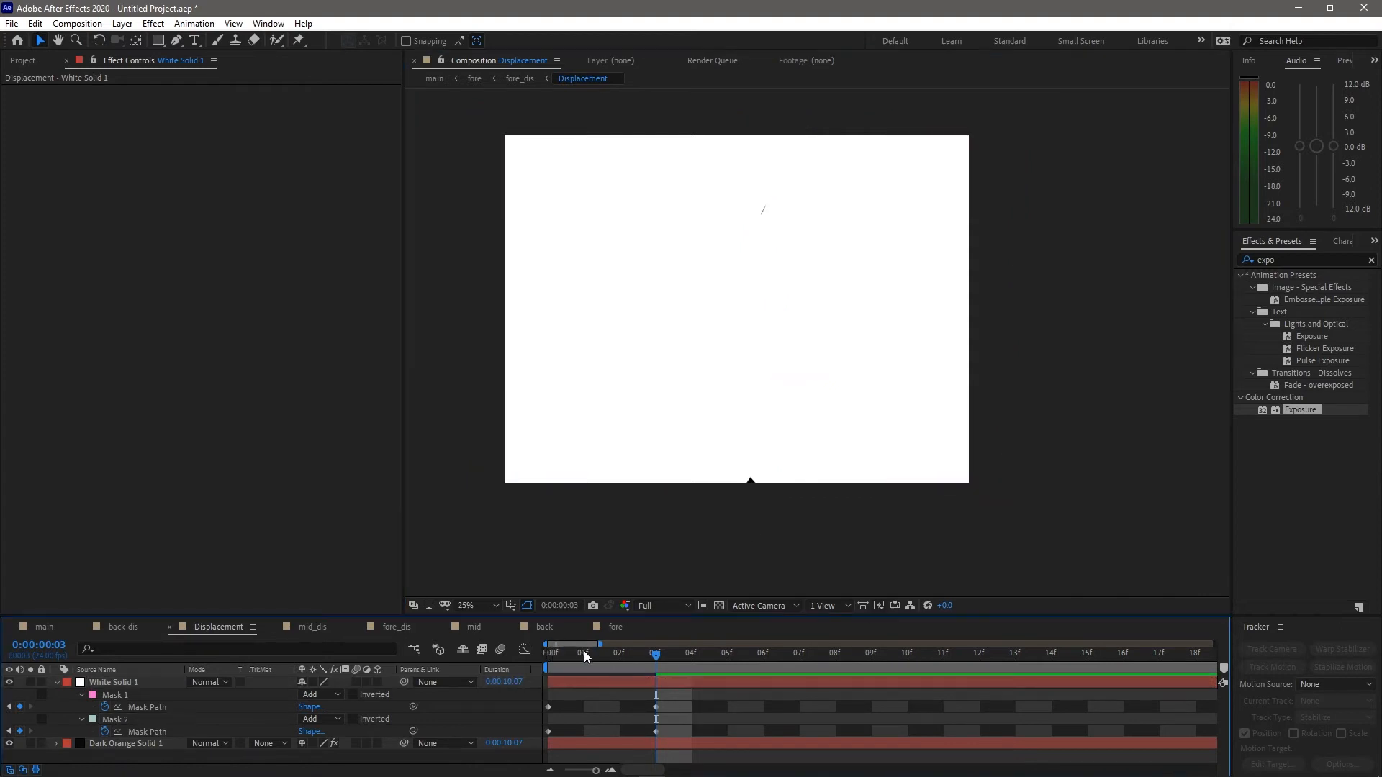
Scrub through the closing mask animation from the start to 0:00:00:07 and collapse the white solid's properties
{"action": "left_click", "coordinate": [628, 680]}
{"action": "left_click", "coordinate": [585, 704]}
{"action": "left_click_drag", "start_coordinate": [546, 652], "coordinate": [800, 673]}
{"action": "left_click", "coordinate": [56, 681]}
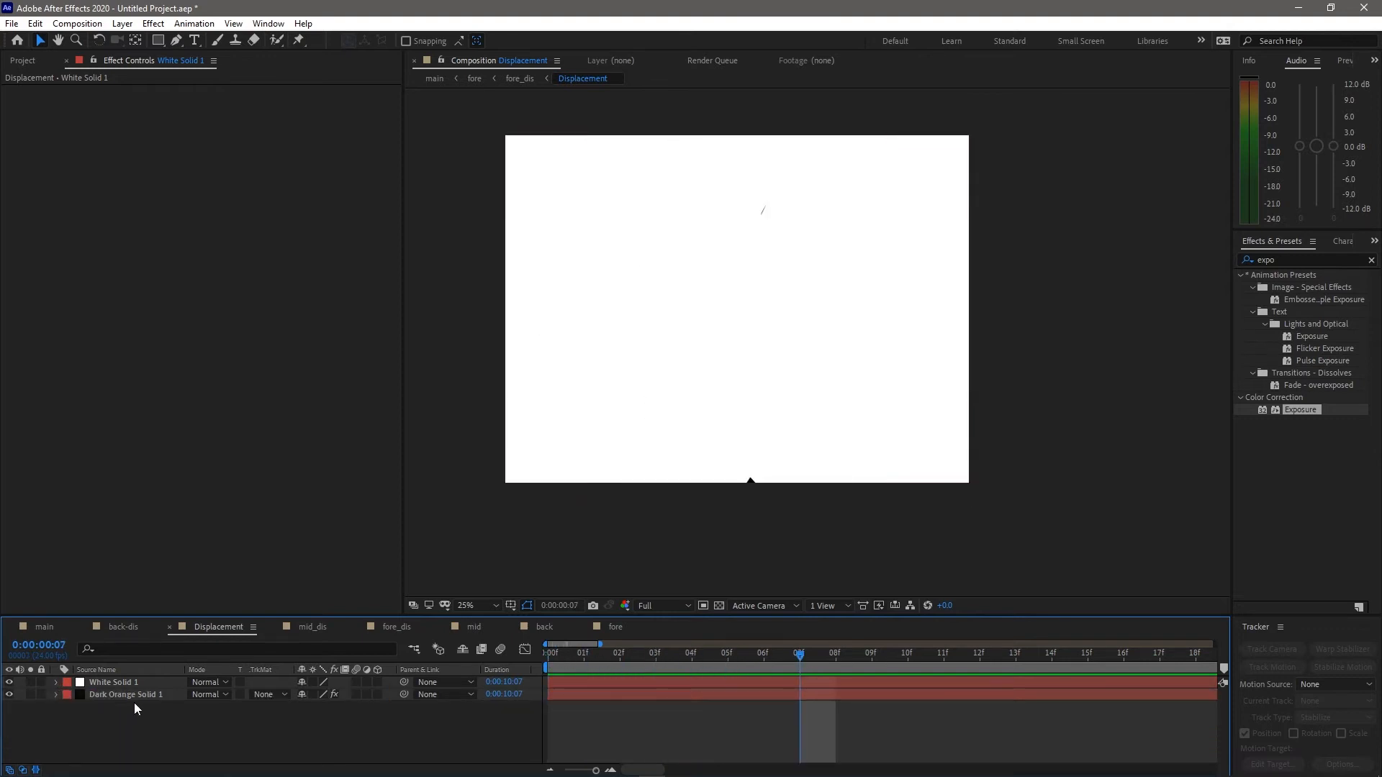
Set the Dark Orange solid's track matte to Luma Matte using the white solid and scrub the reveal up to 0:00:00:03
{"action": "left_click", "coordinate": [136, 694]}
{"action": "left_click", "coordinate": [270, 695]}
{"action": "left_click", "coordinate": [325, 661]}
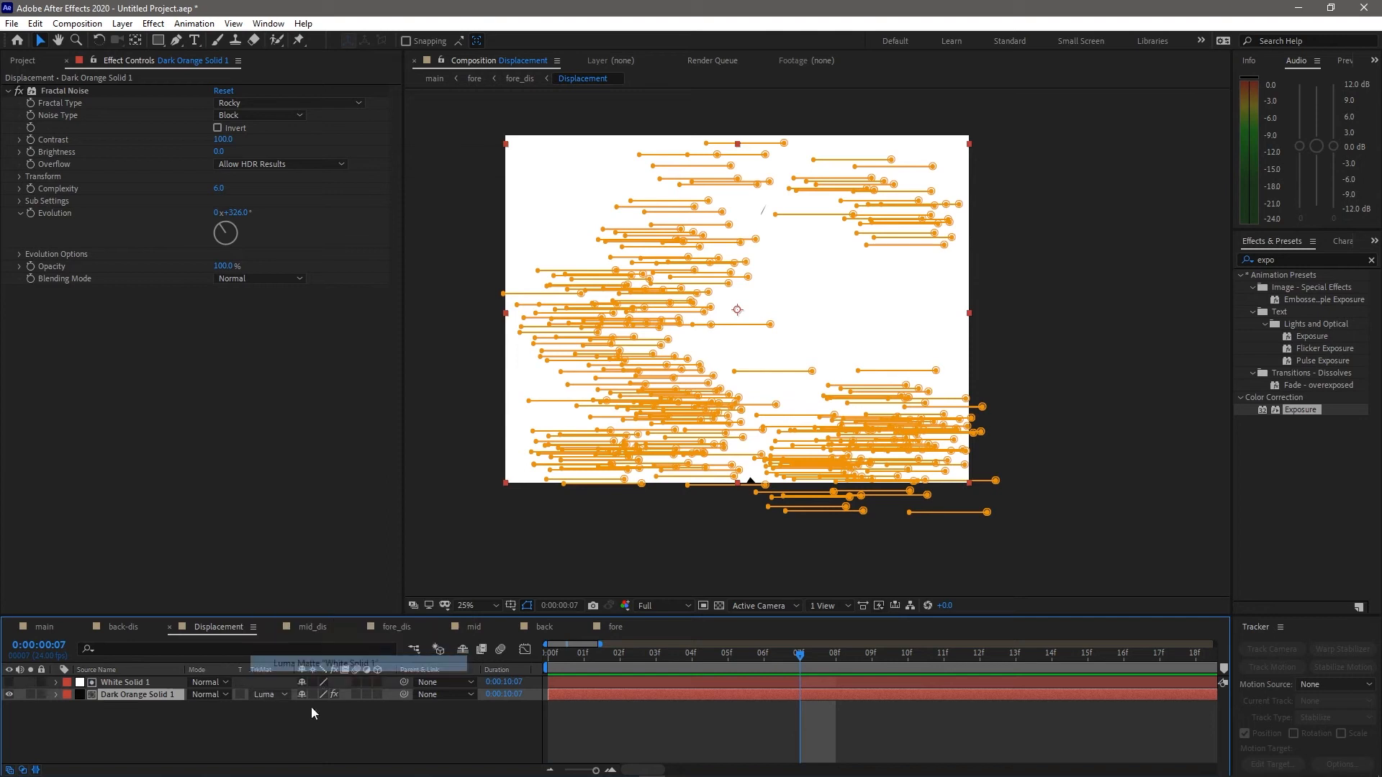
{"action": "mouse_move", "coordinate": [545, 651]}
{"action": "left_mouse_down"}
{"action": "mouse_move", "coordinate": [676, 672]}
{"action": "mouse_move", "coordinate": [551, 667]}
{"action": "mouse_move", "coordinate": [662, 684]}
{"action": "mouse_move", "coordinate": [652, 689]}
{"action": "mouse_move", "coordinate": [413, 668]}
{"action": "mouse_move", "coordinate": [673, 656]}
{"action": "left_mouse_up"}
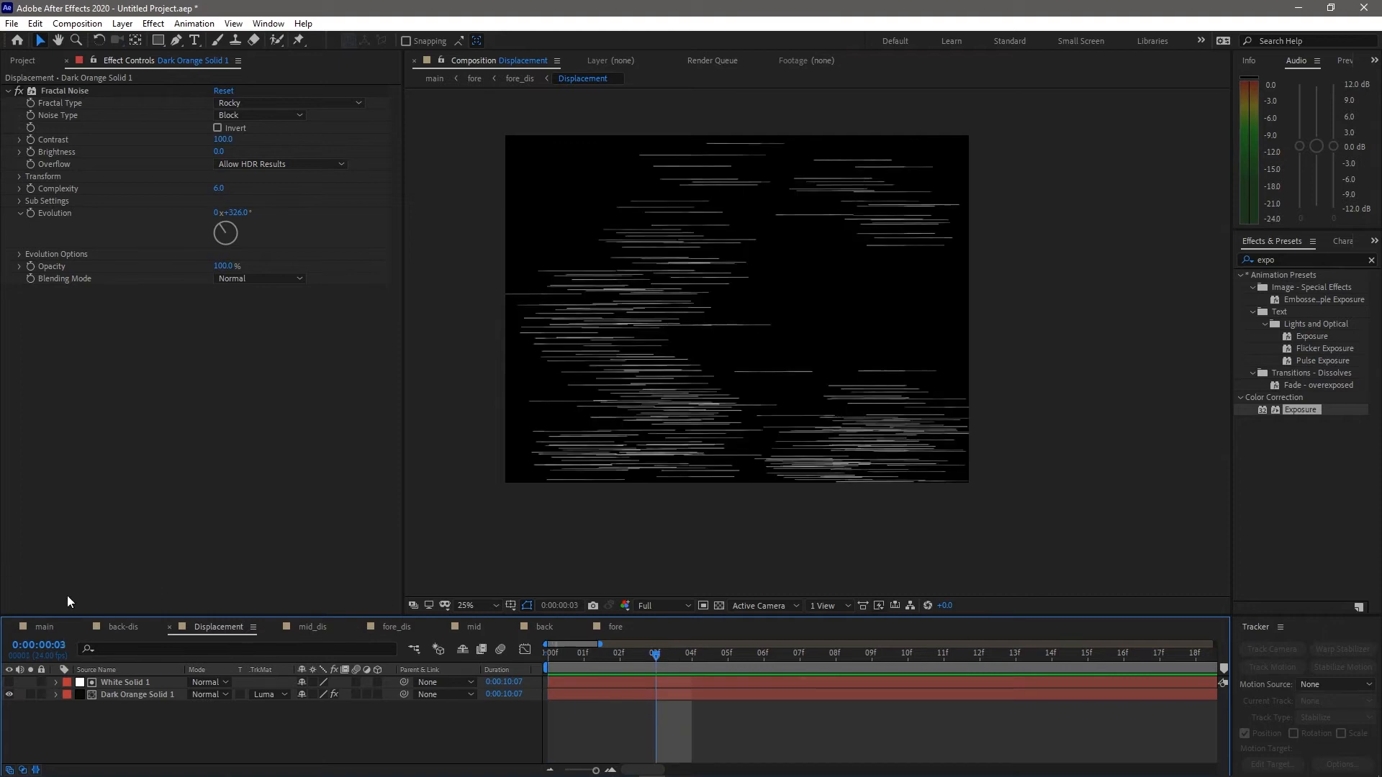
Switch to the main composition, end the work area at 0:00:01:09 and preview the glitch reveal
{"action": "left_click", "coordinate": [44, 627]}
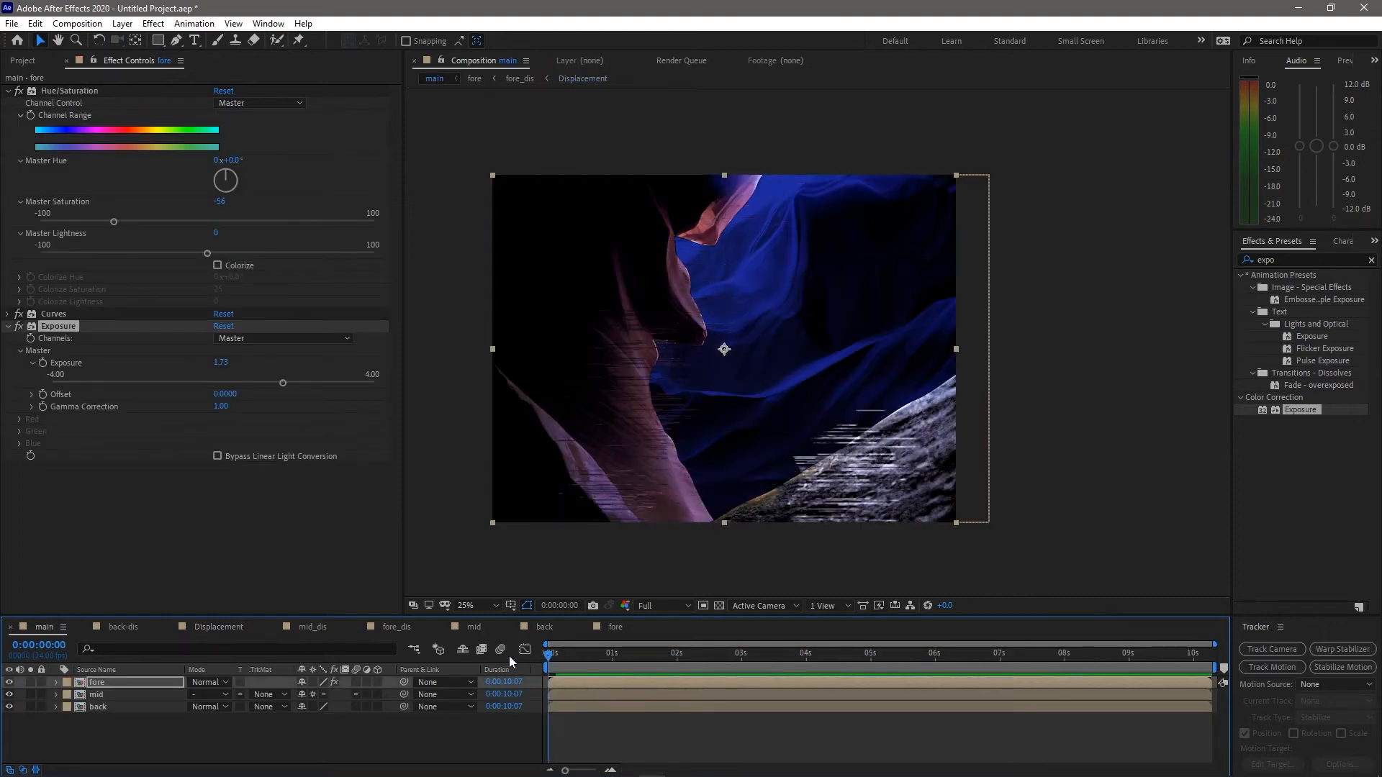
{"action": "key", "text": "space"}
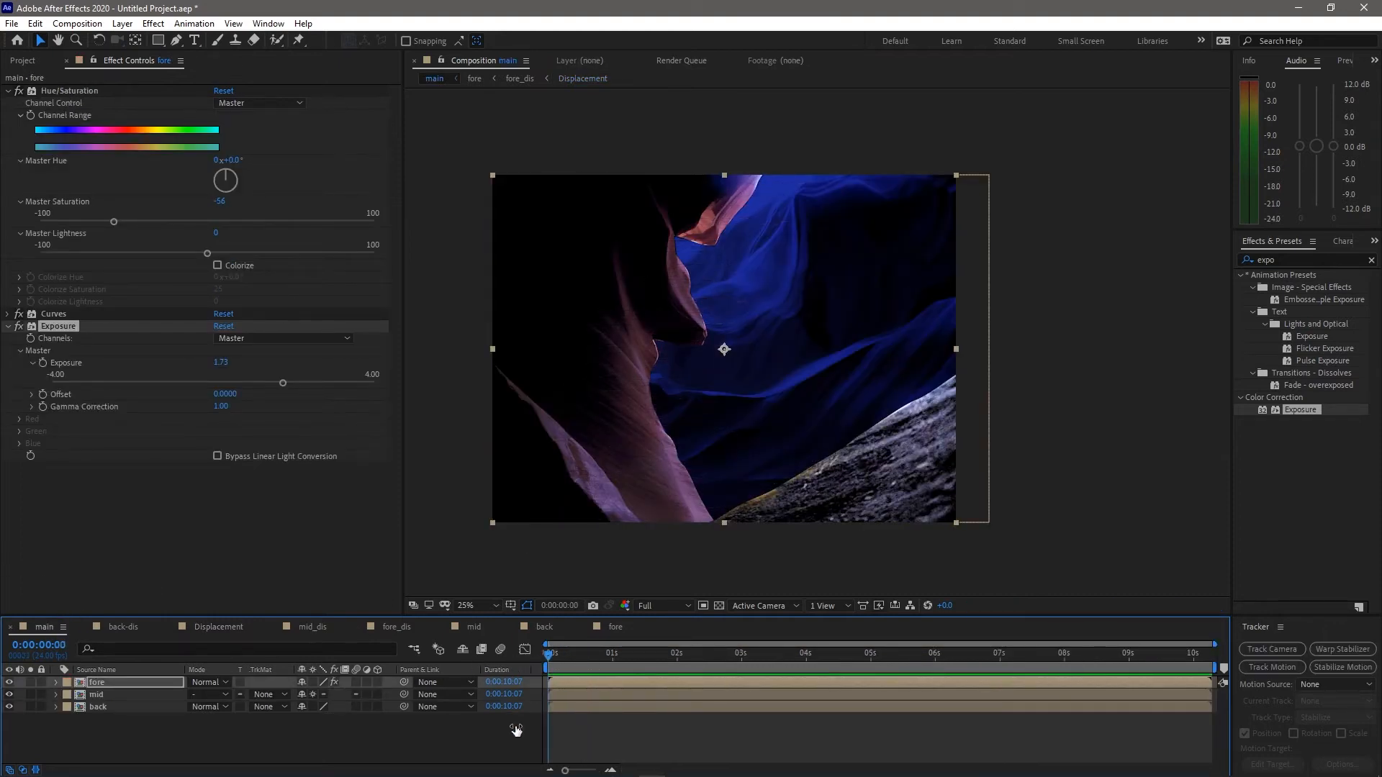
{"action": "left_click", "coordinate": [636, 654]}
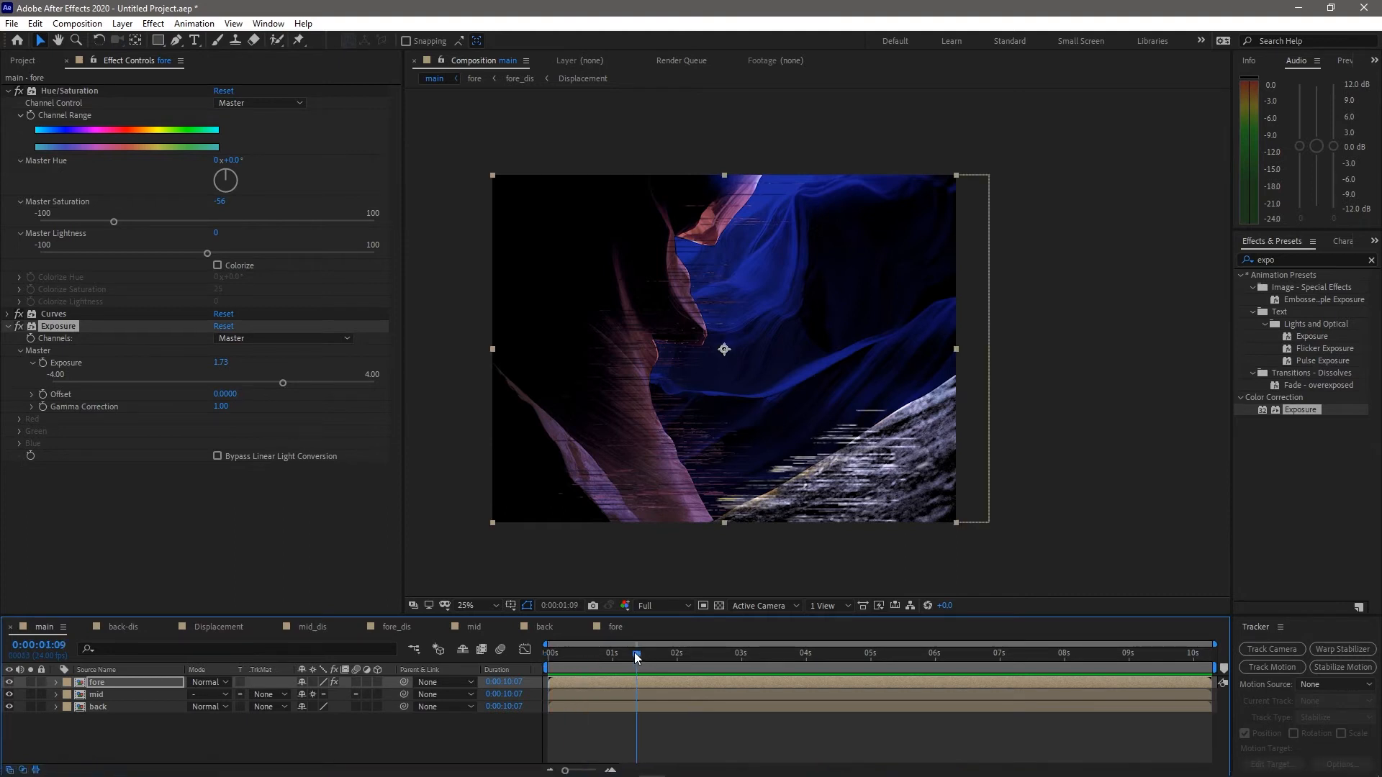
{"action": "key", "text": "space"}
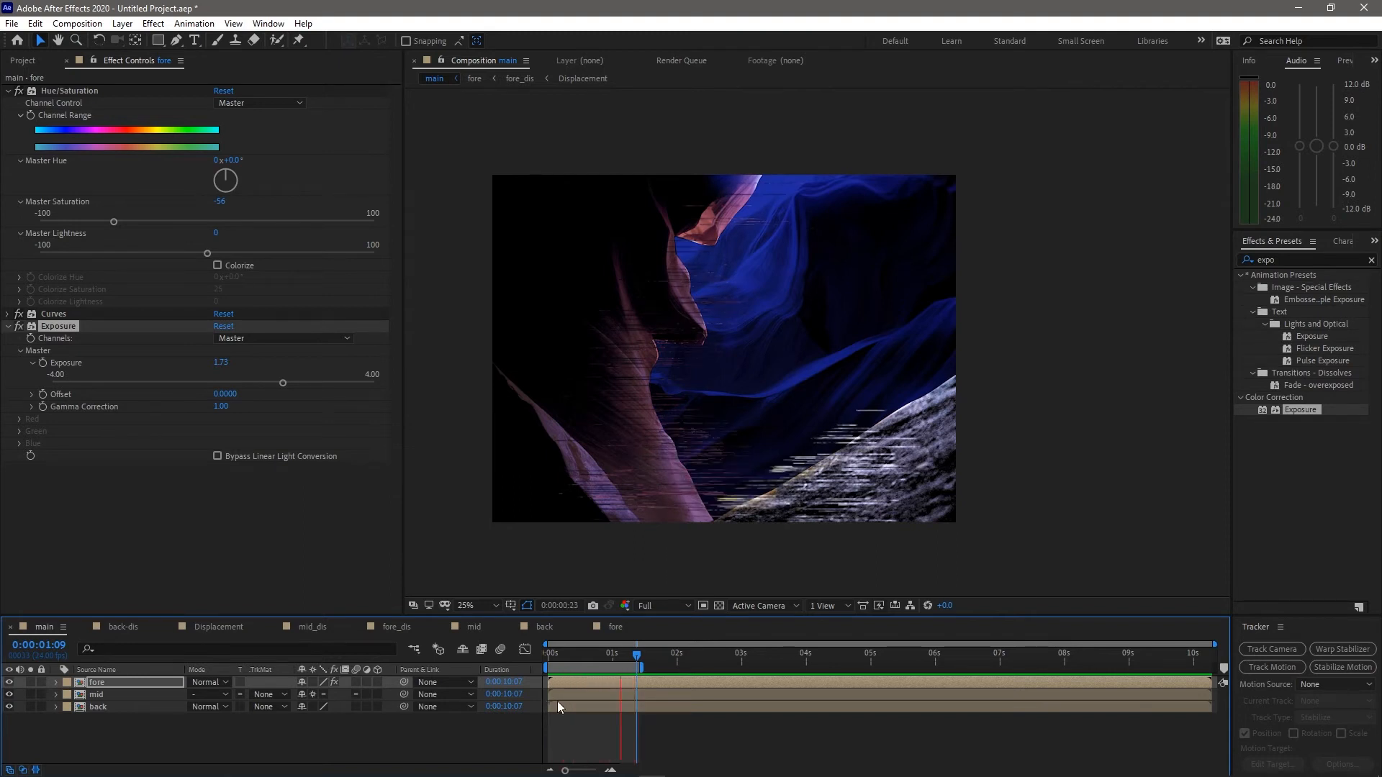
{"action": "key", "text": "space"}
{"action": "left_click", "coordinate": [122, 731]}
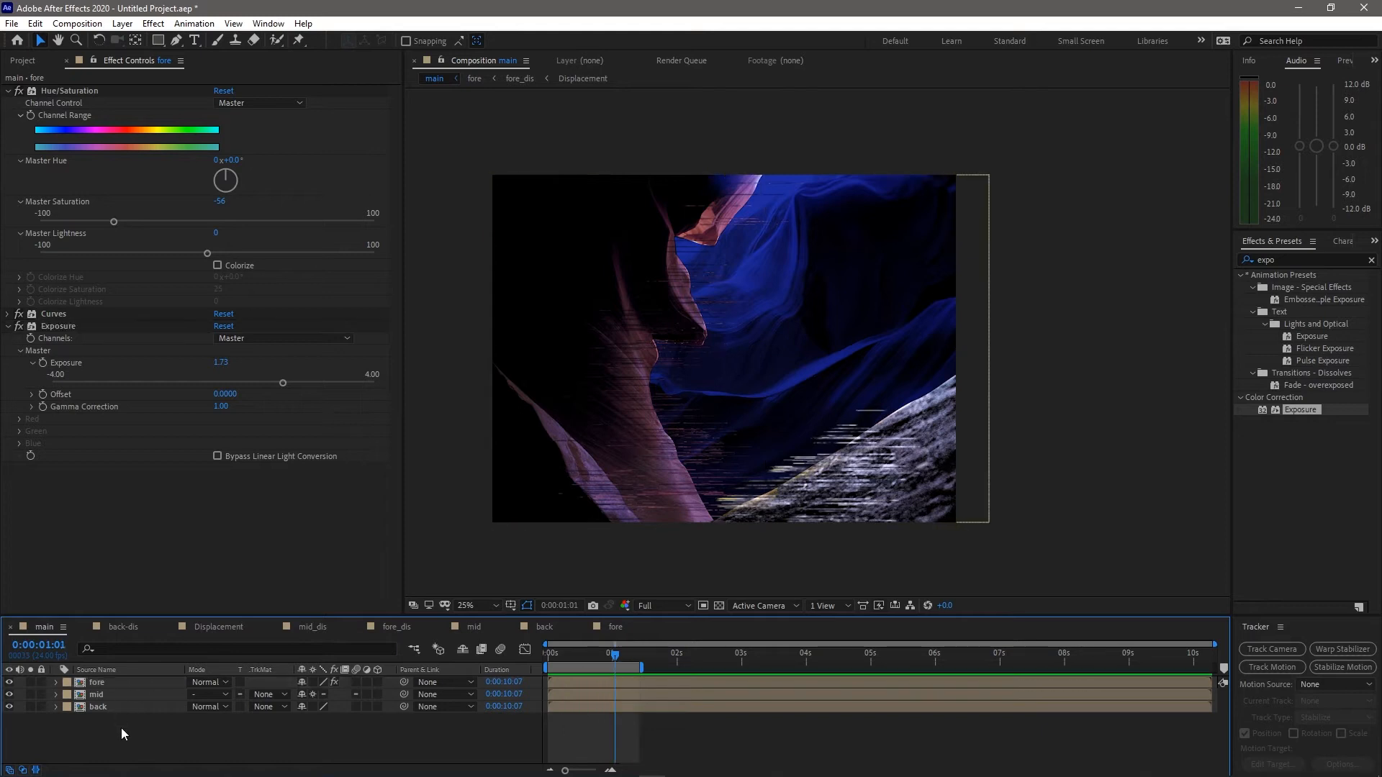
{"action": "left_click", "coordinate": [104, 683]}
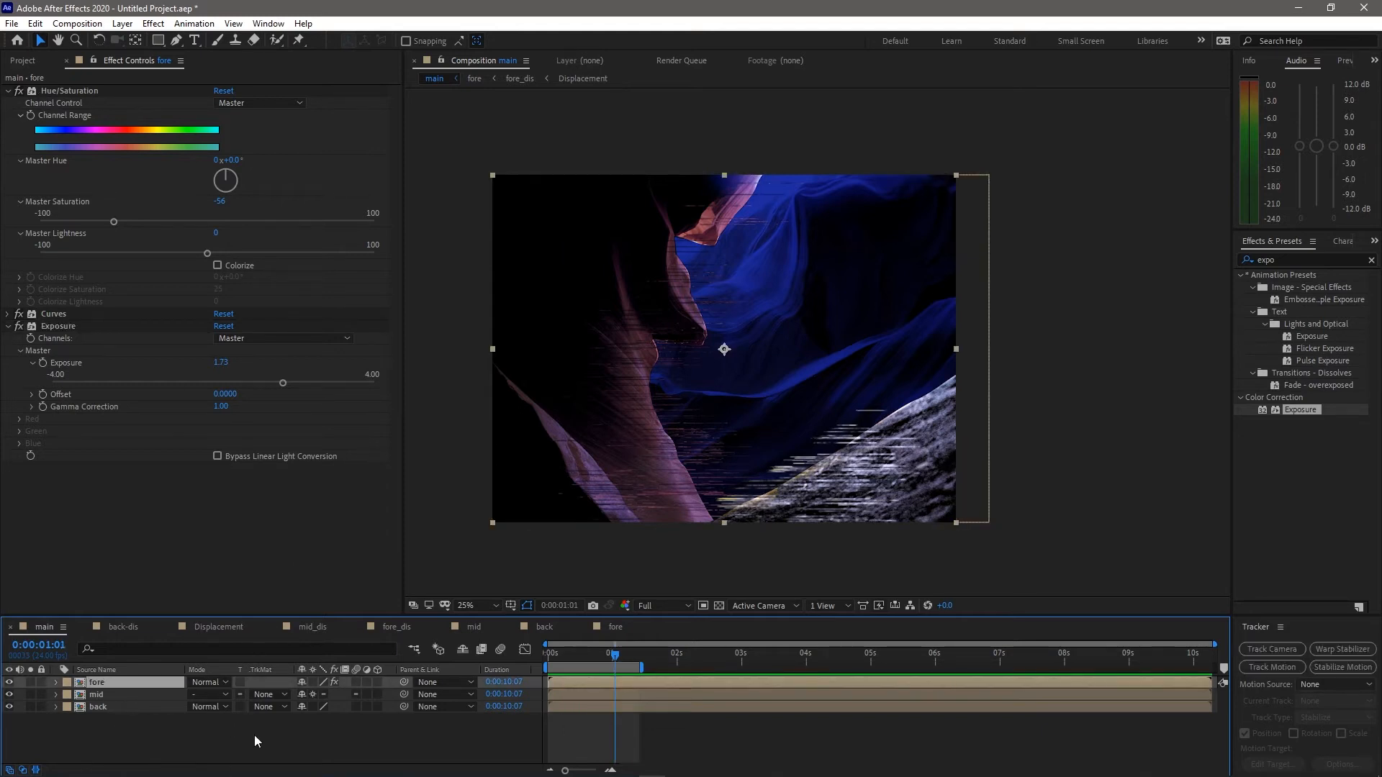
{"action": "double_click", "coordinate": [111, 680]}
{"action": "right_click", "coordinate": [210, 735]}
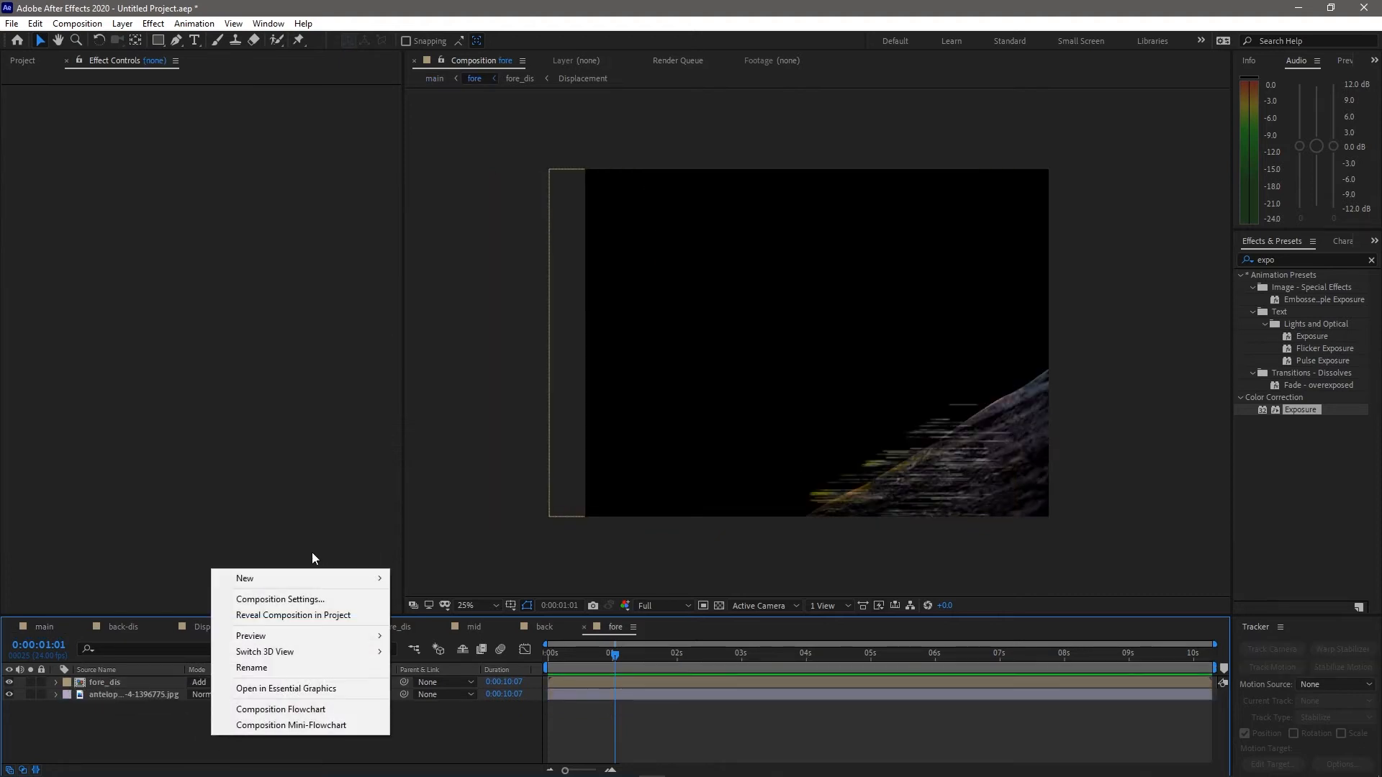
{"action": "mouse_move", "coordinate": [272, 583]}
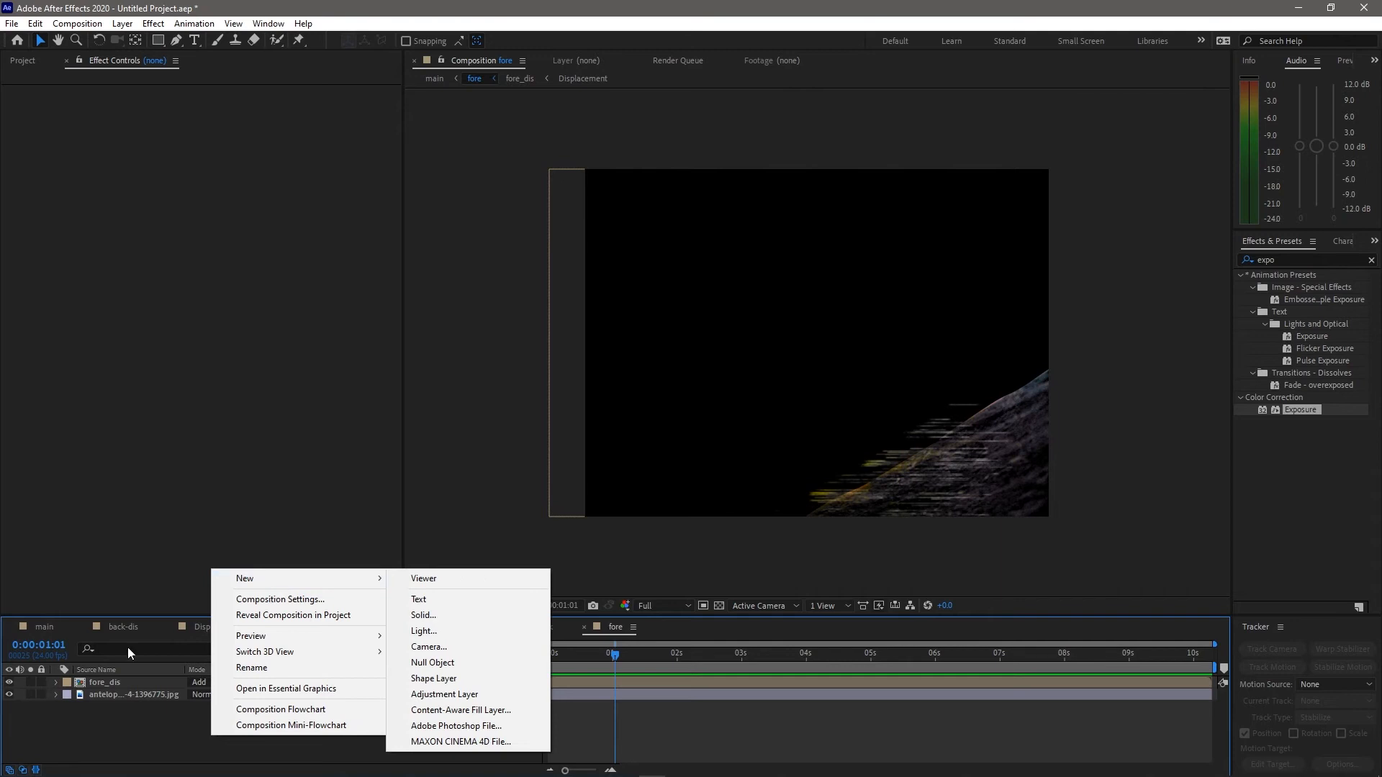
{"action": "left_click", "coordinate": [45, 627]}
Create a white solid above the fore layer in the main composition
{"action": "right_click", "coordinate": [179, 740]}
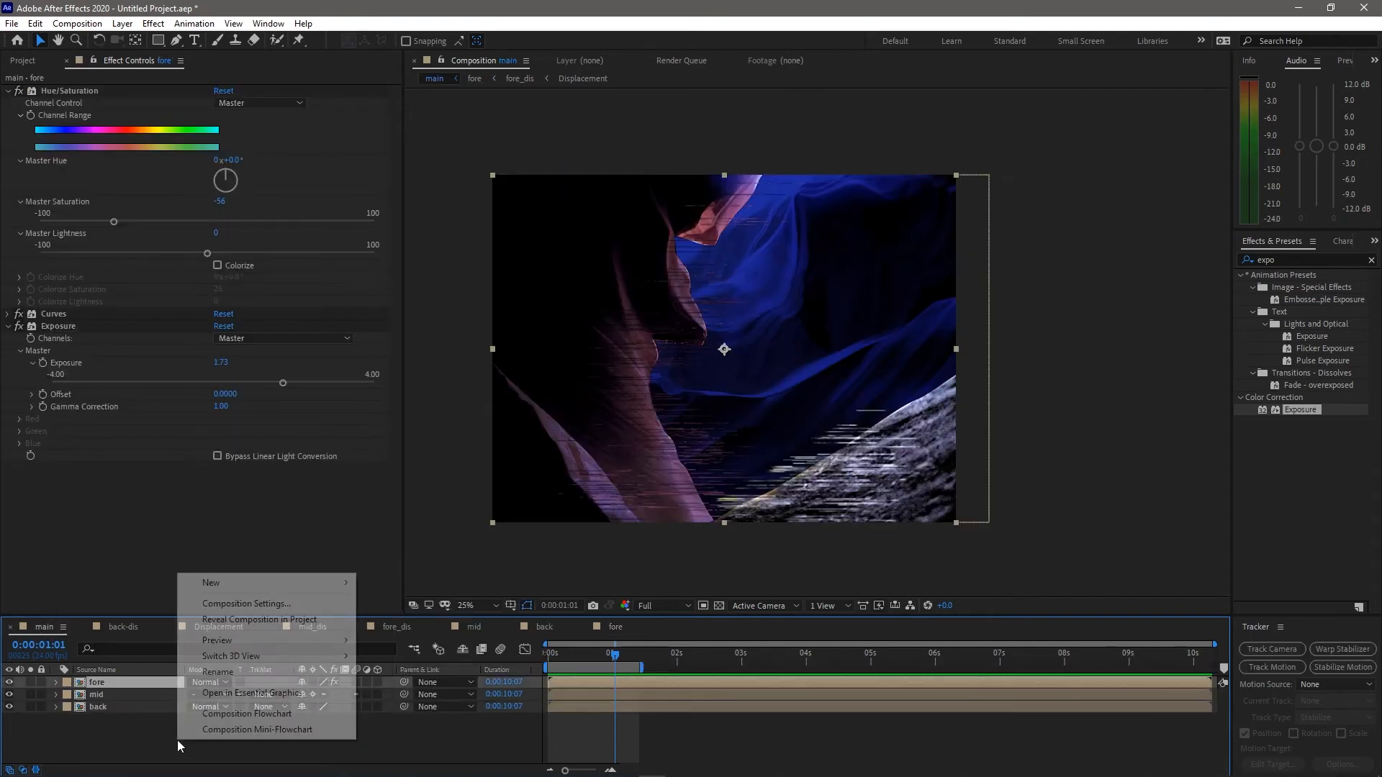
{"action": "mouse_move", "coordinate": [271, 580]}
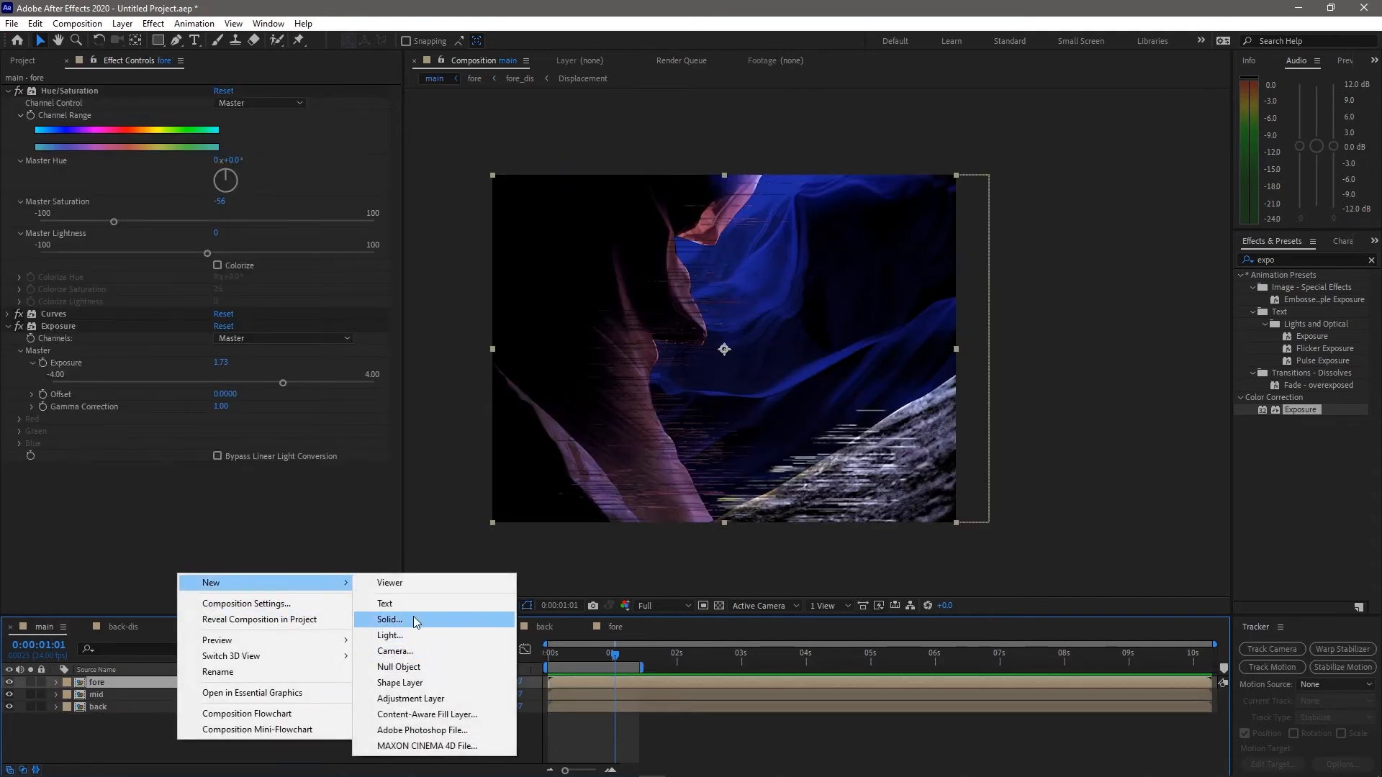
{"action": "left_click", "coordinate": [389, 619]}
{"action": "left_click", "coordinate": [1210, 473]}
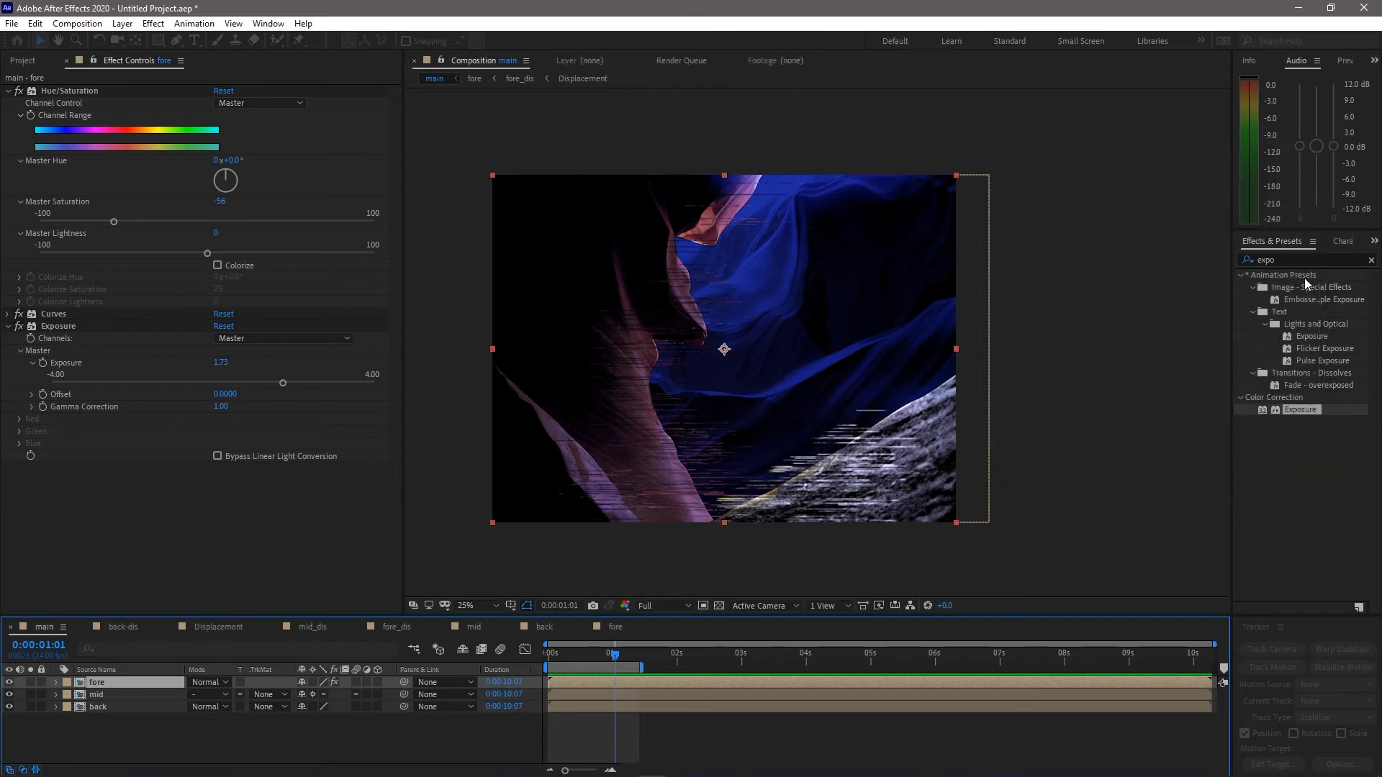
Apply the Fractal Noise effect to the white solid and set its Fractal Type to Smeary
{"action": "left_click", "coordinate": [1289, 260]}
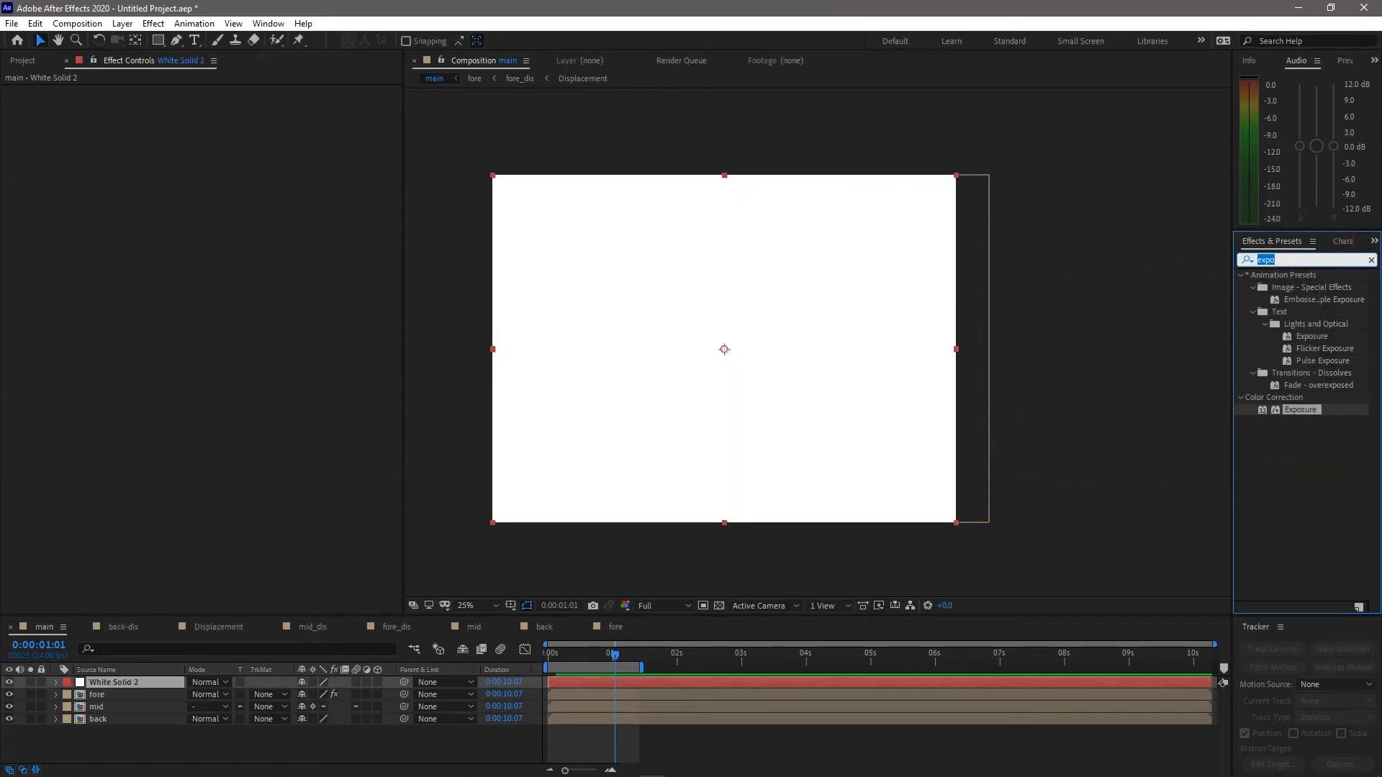
{"action": "type", "text": "fra"}
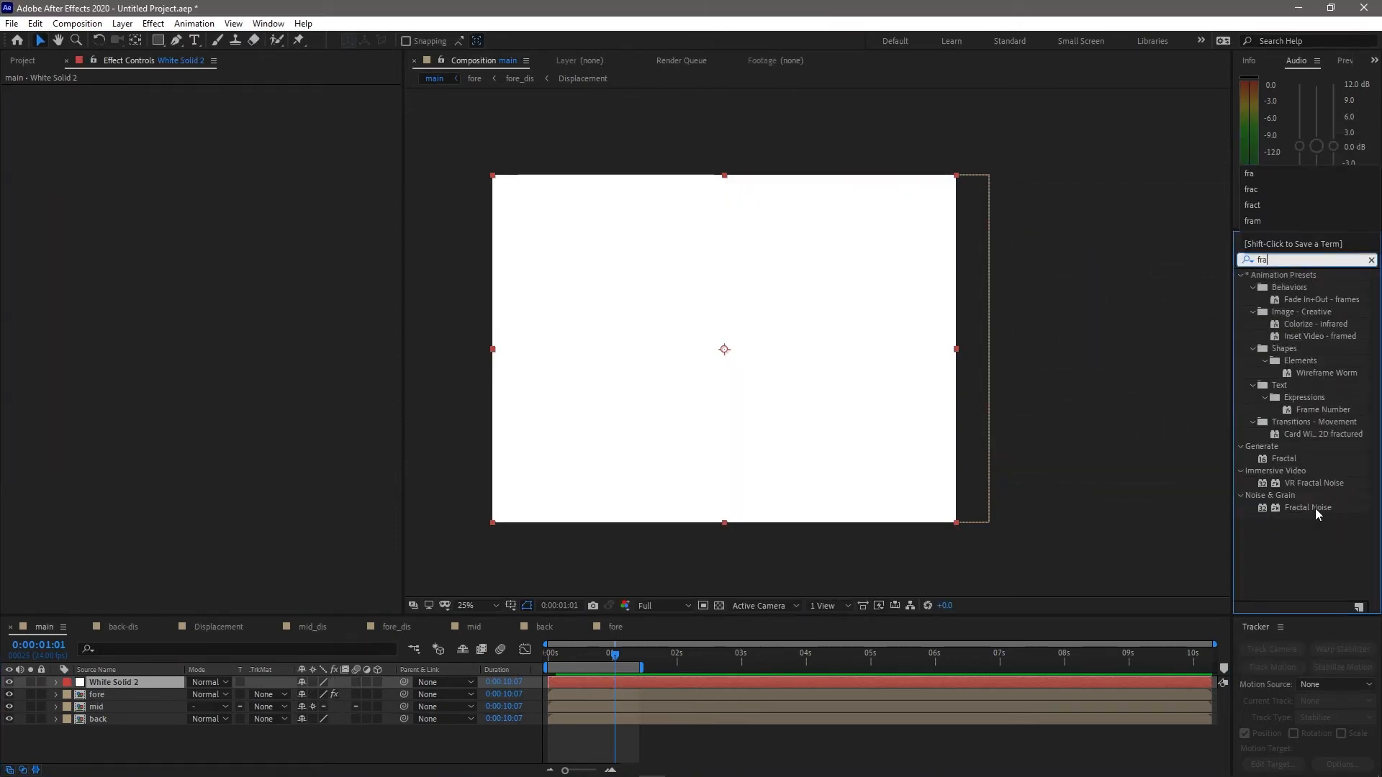
{"action": "double_click", "coordinate": [1280, 508]}
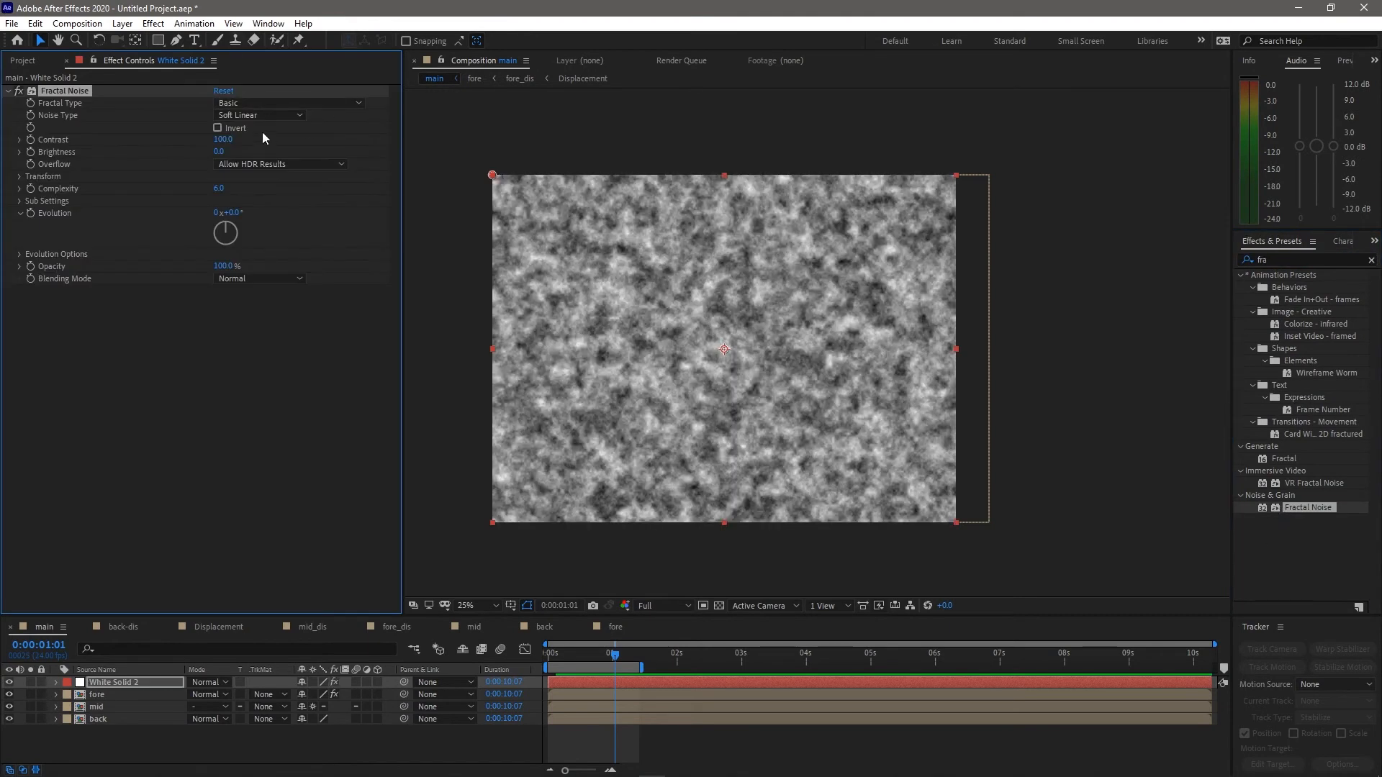
{"action": "left_click", "coordinate": [260, 103]}
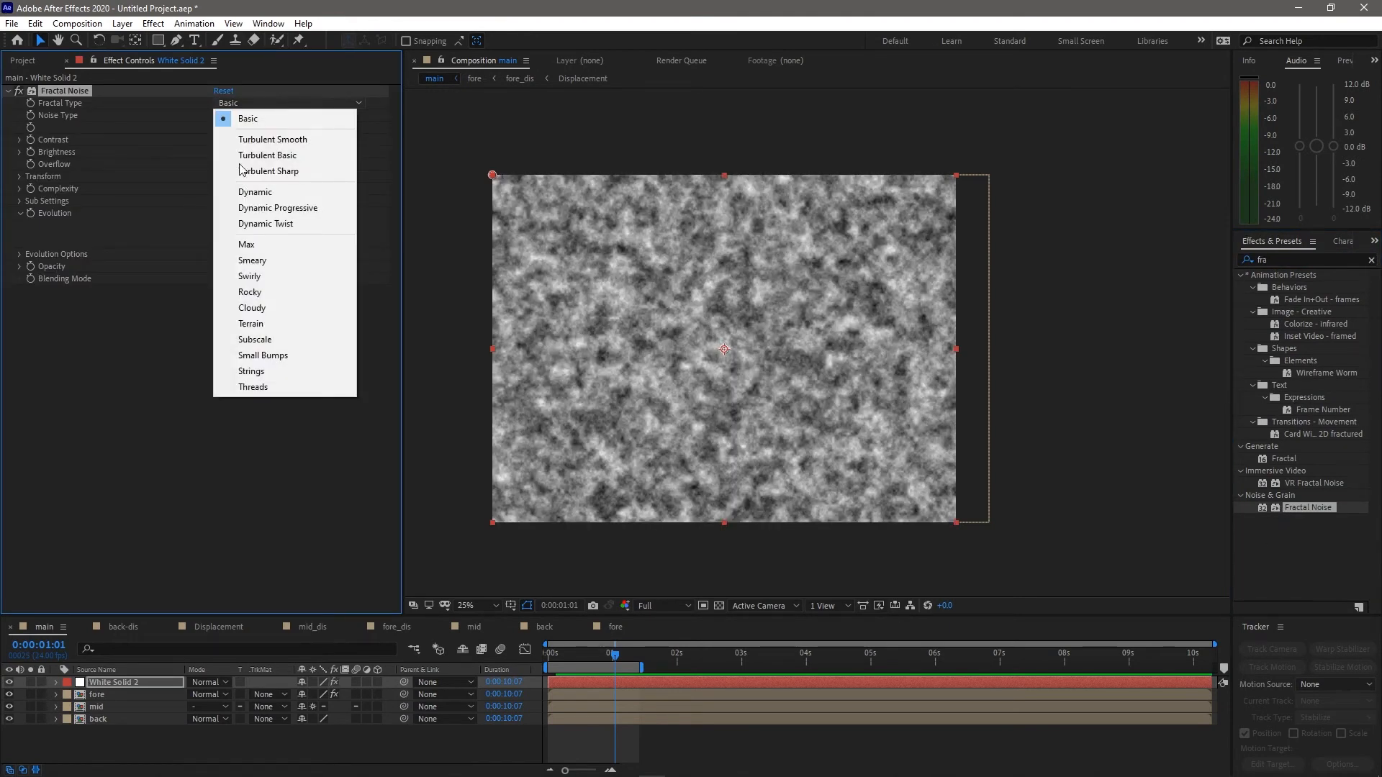
{"action": "left_click", "coordinate": [253, 260]}
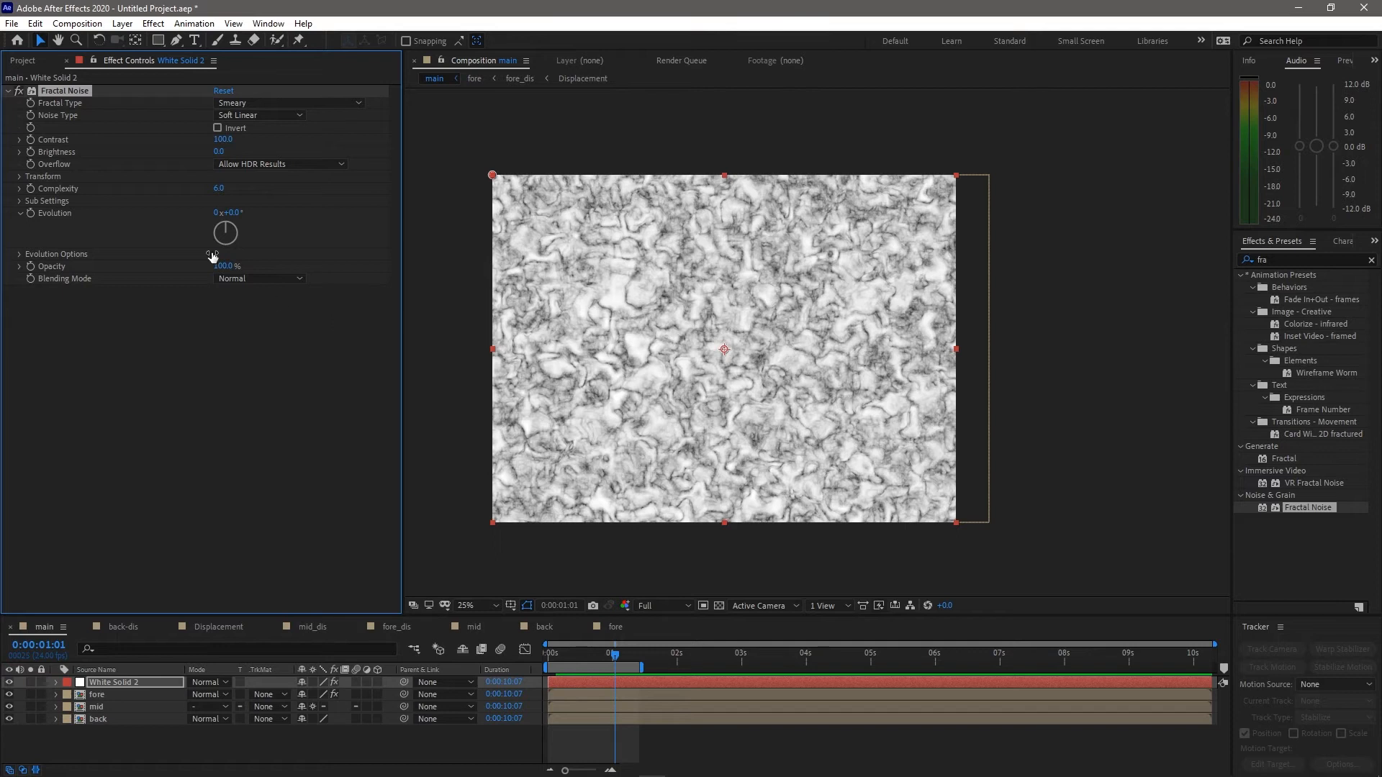
Animate the Fractal Noise Evolution with the expression time *60
{"action": "left_click", "coordinate": [33, 213], "text": "alt"}
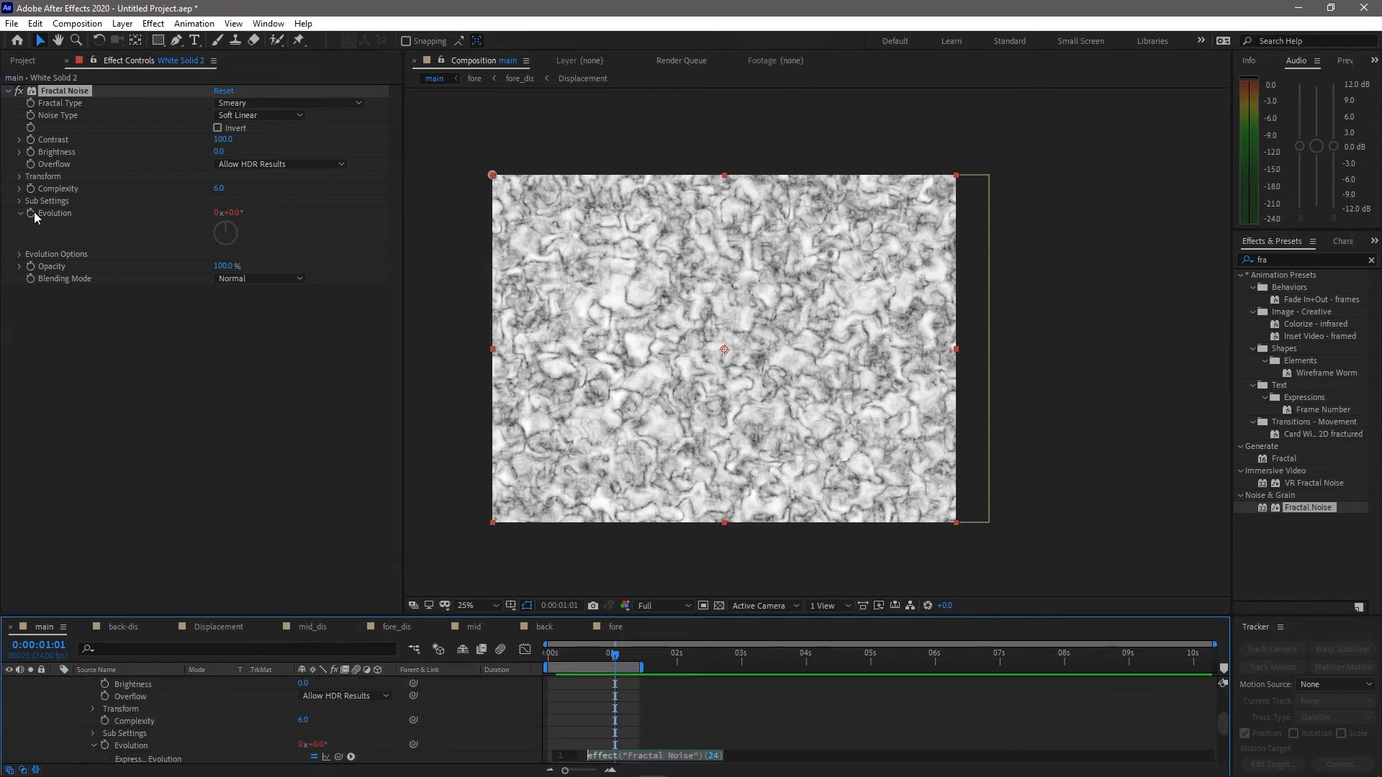
{"action": "scroll", "coordinate": [806, 688], "scroll_direction": "down", "scroll_amount": 2}
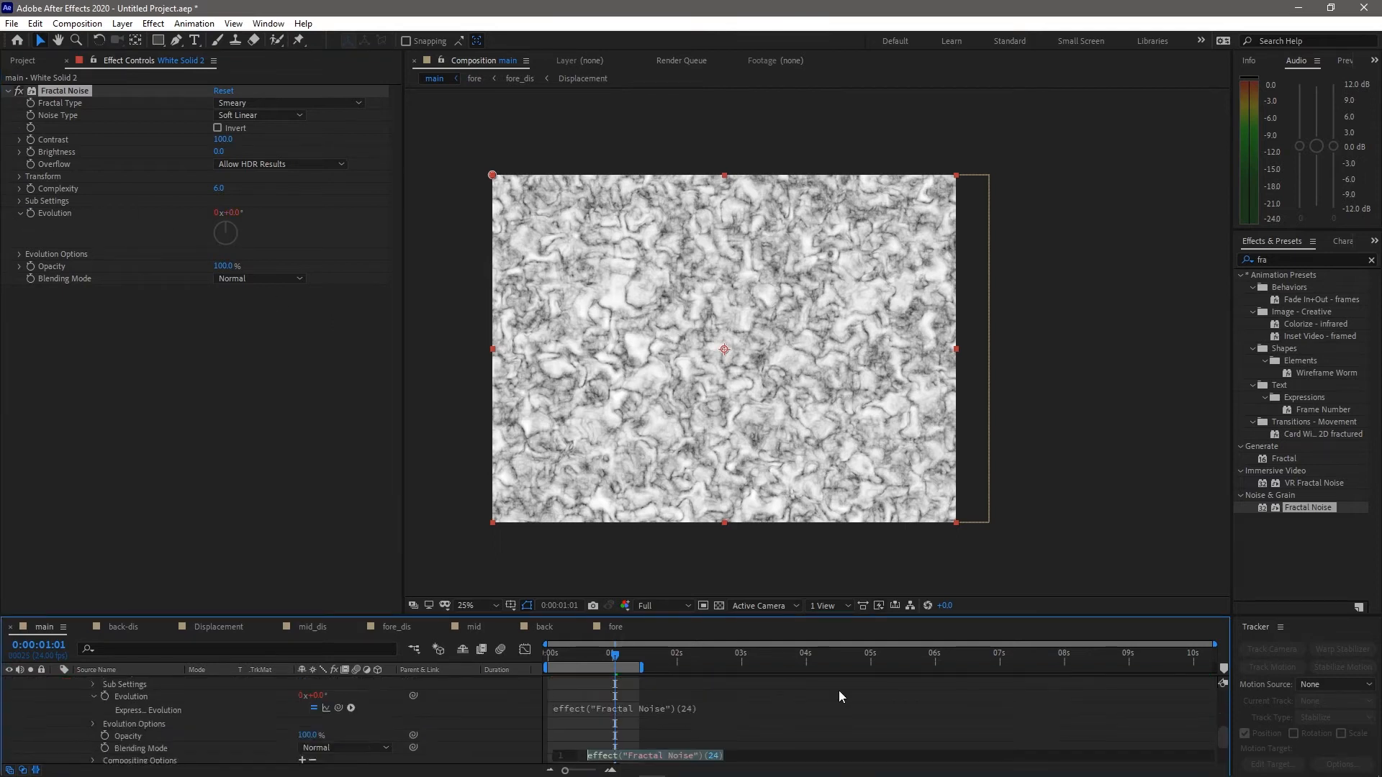
{"action": "type", "text": "tim"}
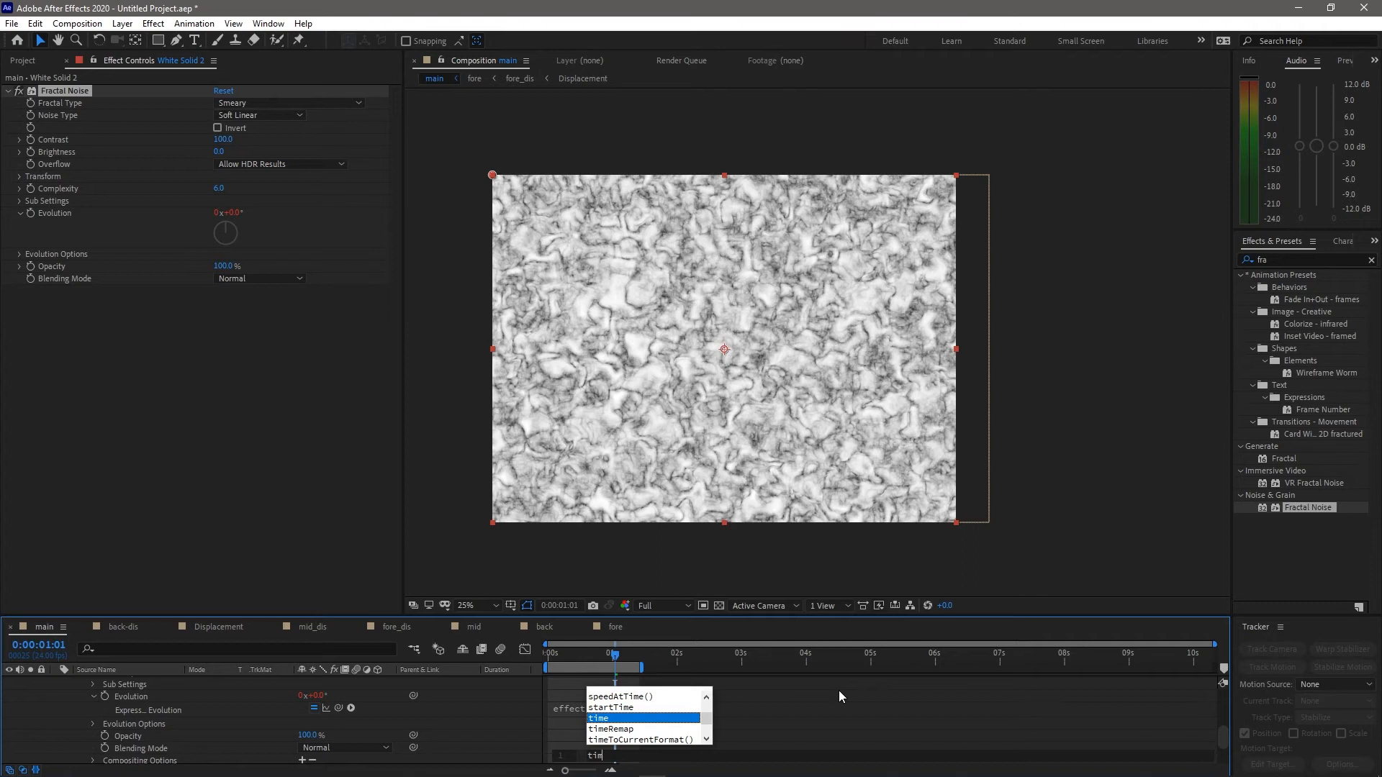
{"action": "type", "text": "e *60"}
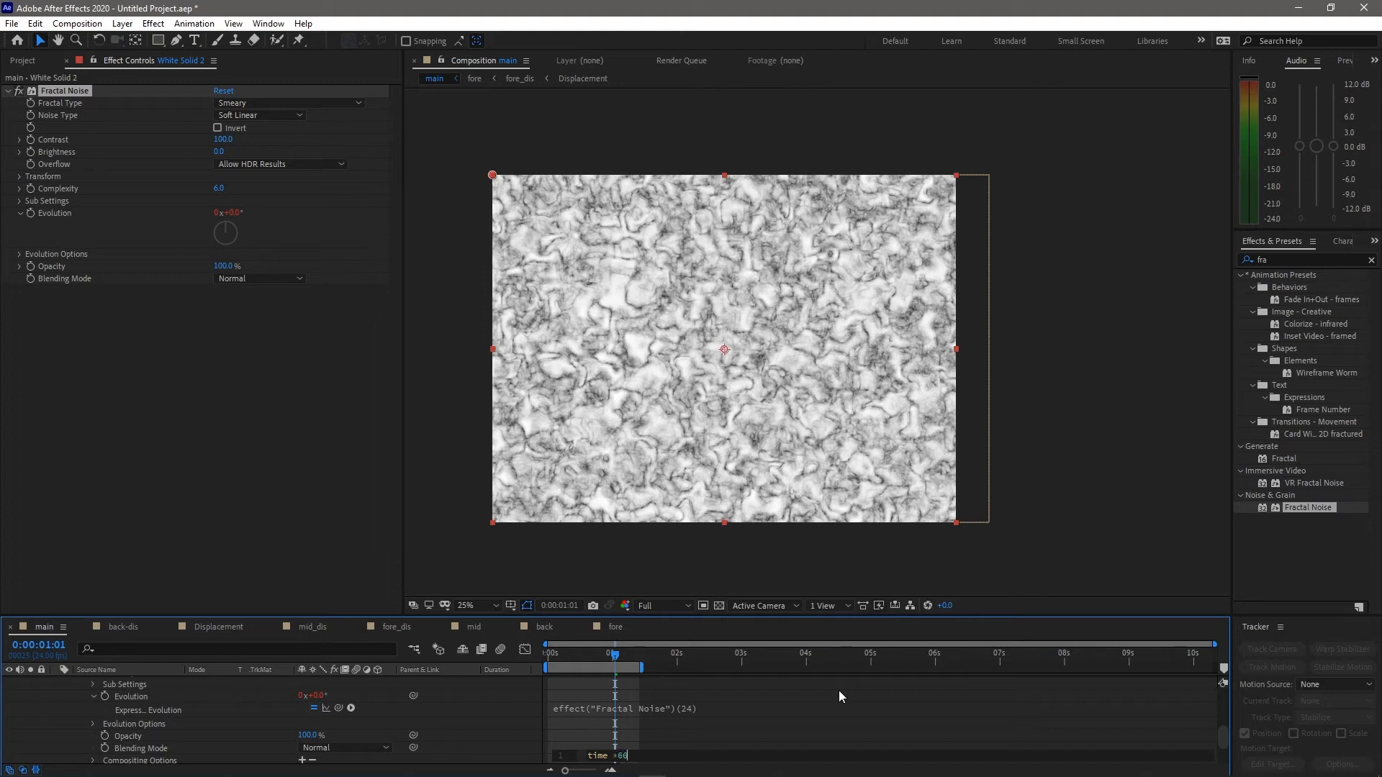
{"action": "left_click", "coordinate": [839, 689]}
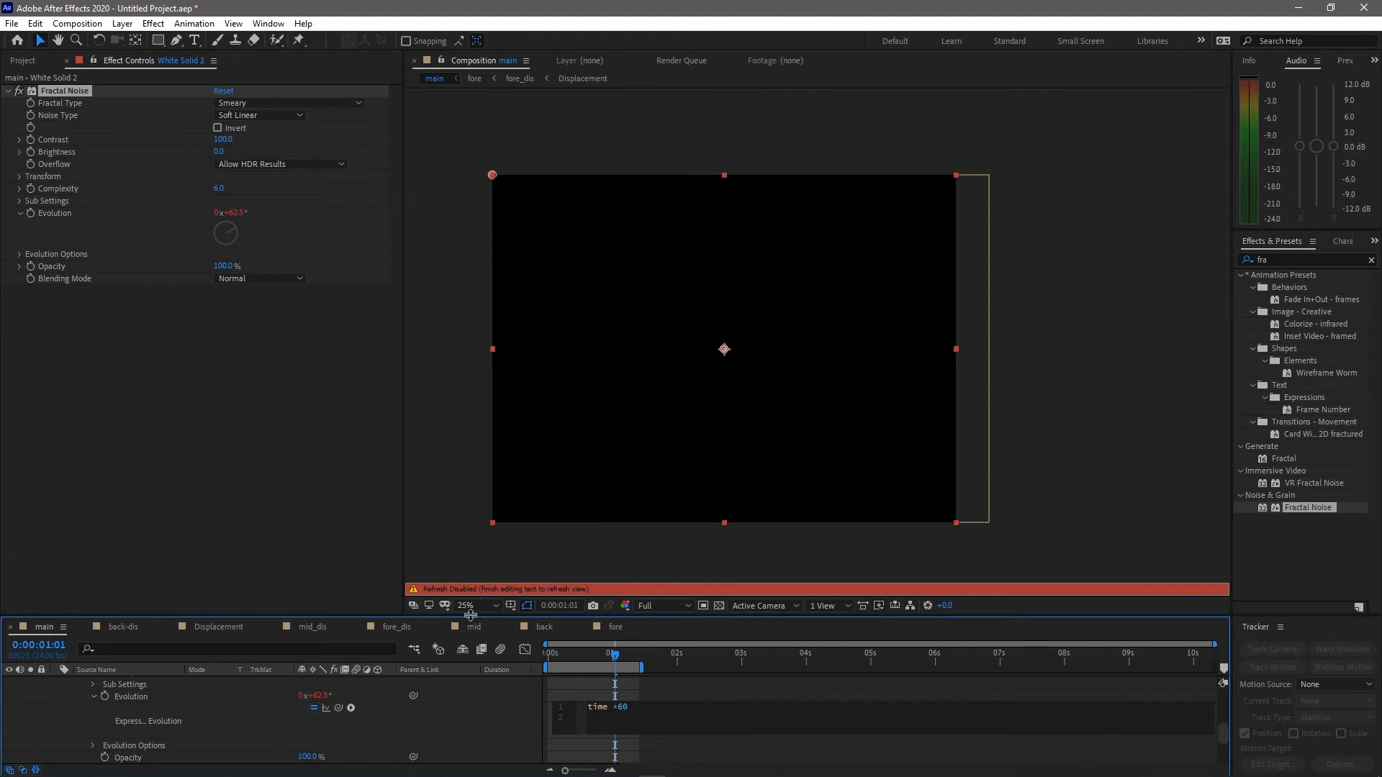
{"action": "left_click", "coordinate": [779, 552]}
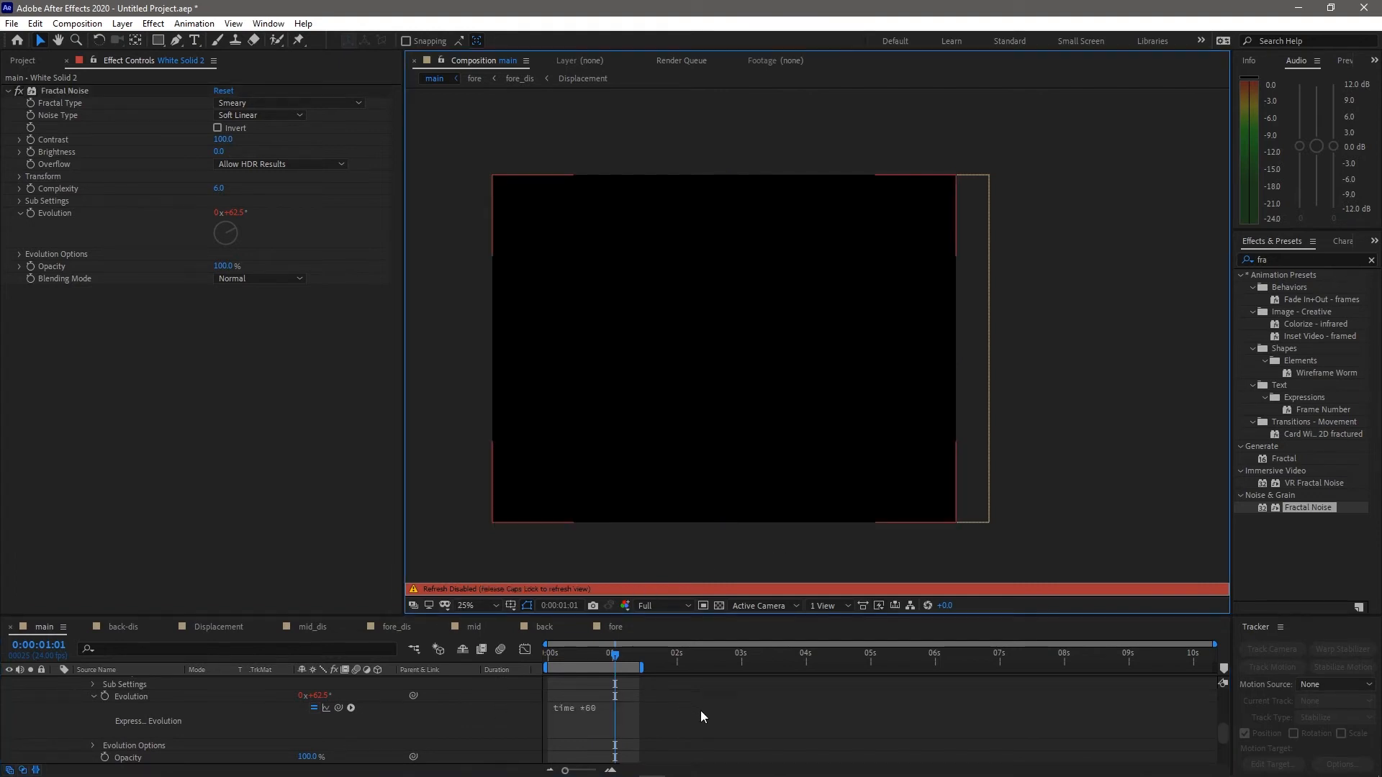
{"action": "key", "text": "Caps_Lock"}
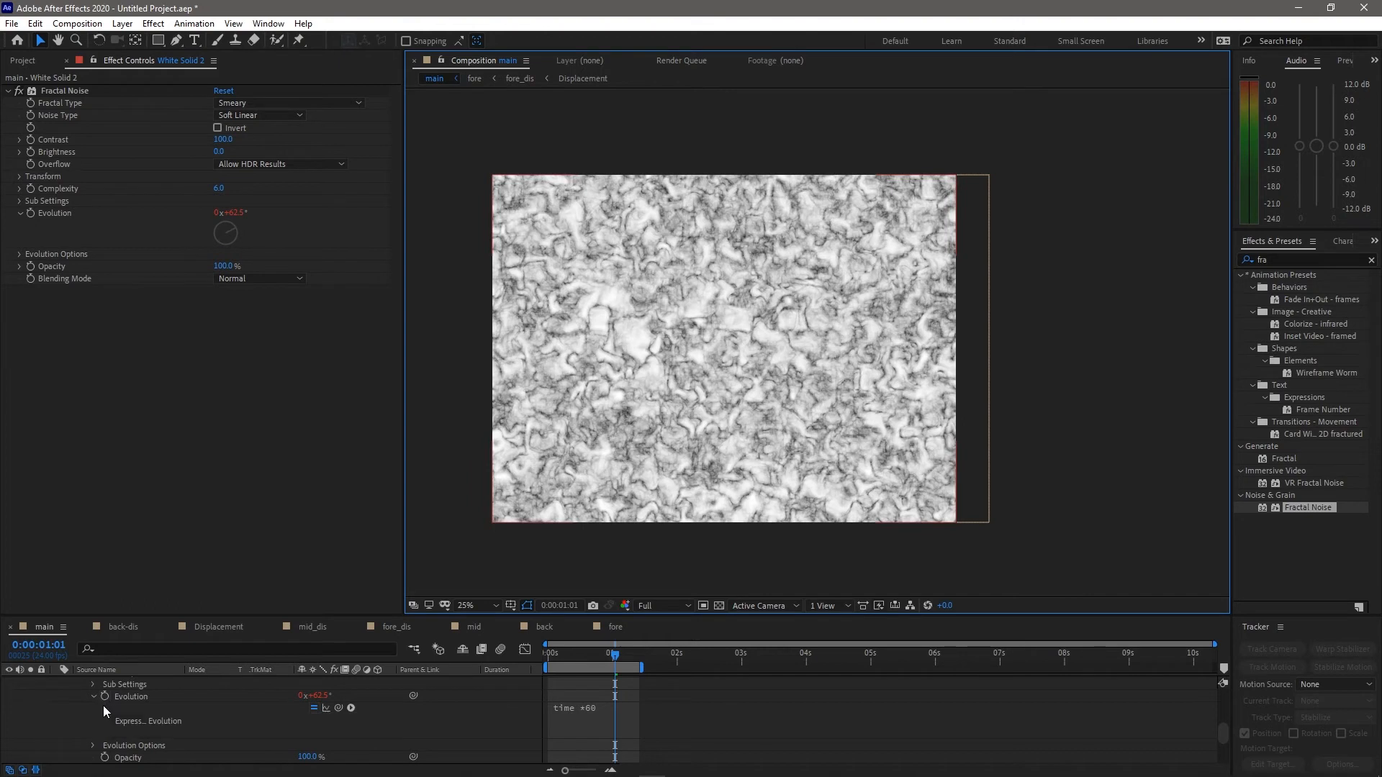
{"action": "left_click", "coordinate": [602, 722]}
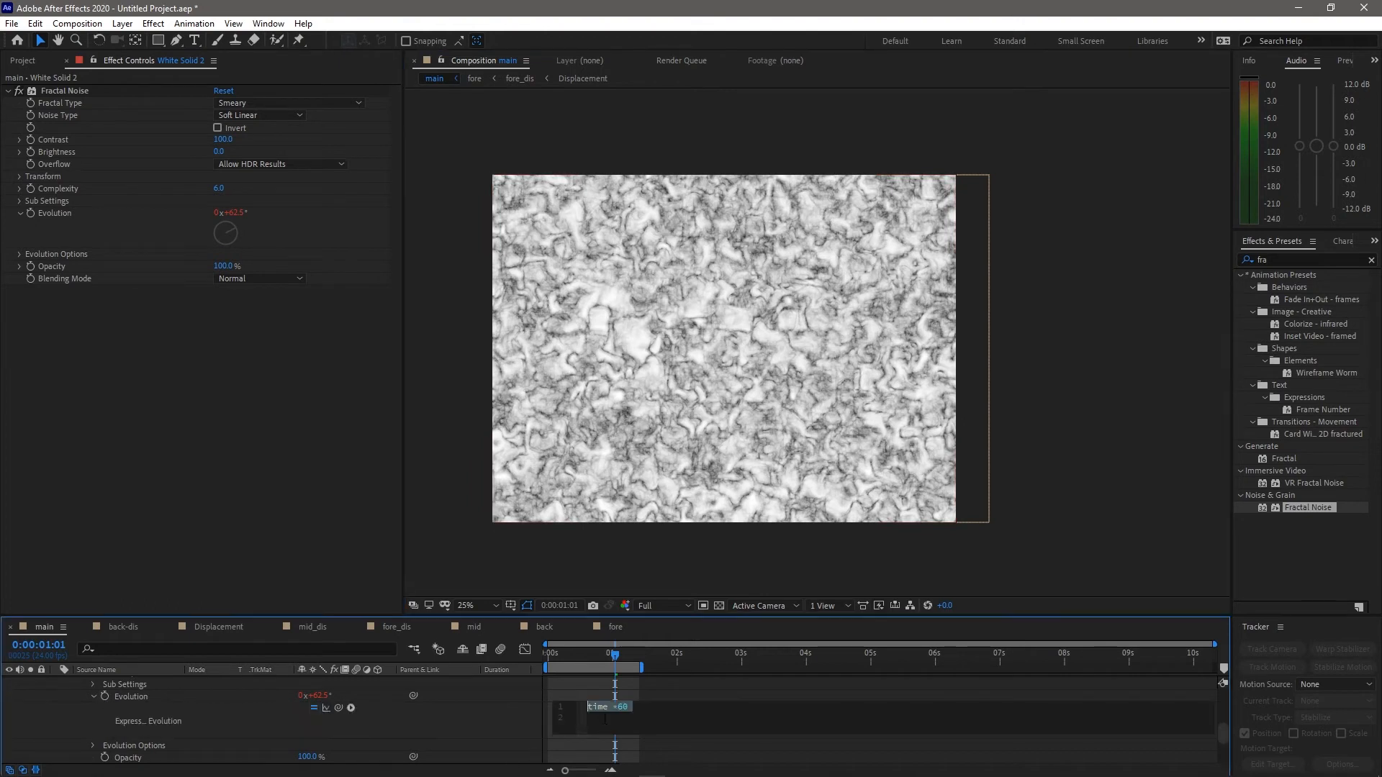
{"action": "left_click", "coordinate": [341, 732]}
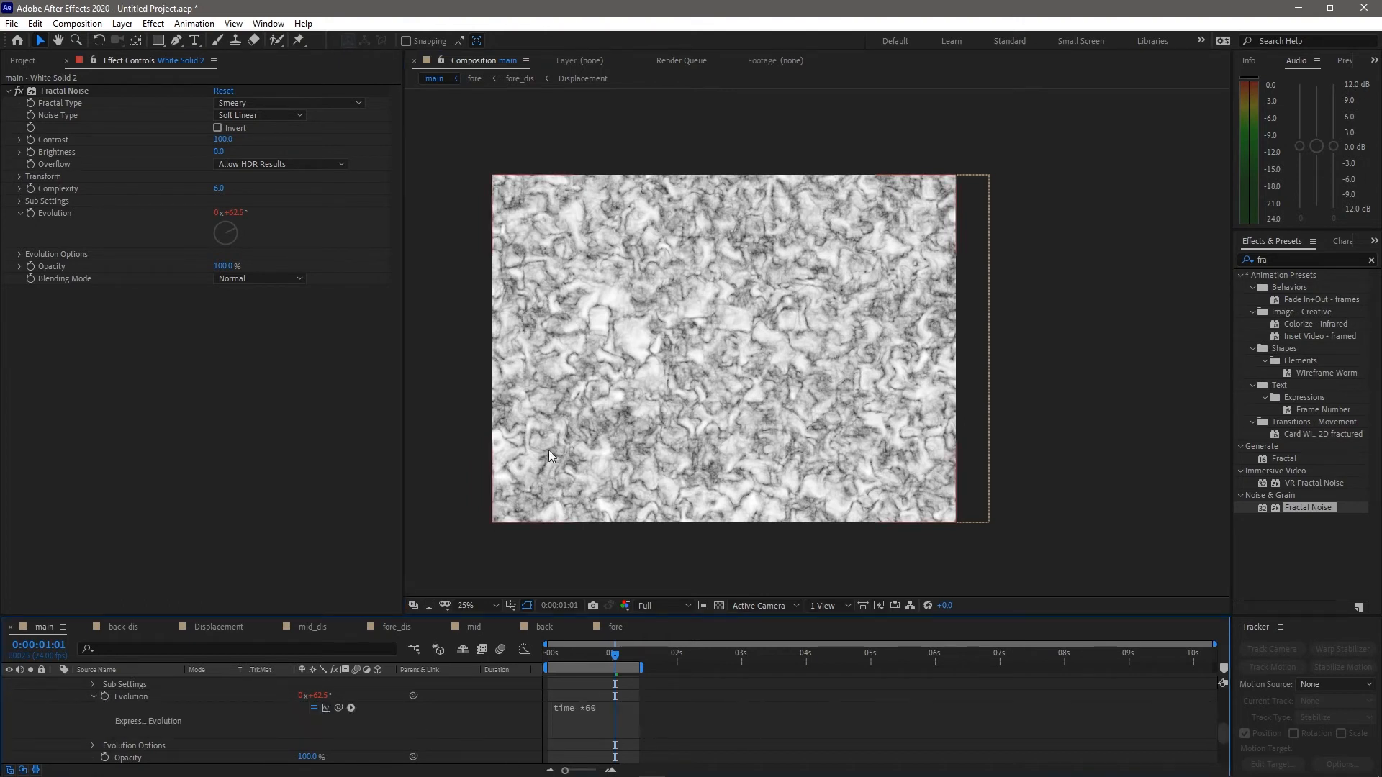
Preview the evolving noise from the start, extending the work area's end to about 5 seconds
{"action": "left_click_drag", "start_coordinate": [555, 657], "coordinate": [547, 657]}
{"action": "key", "text": "space"}
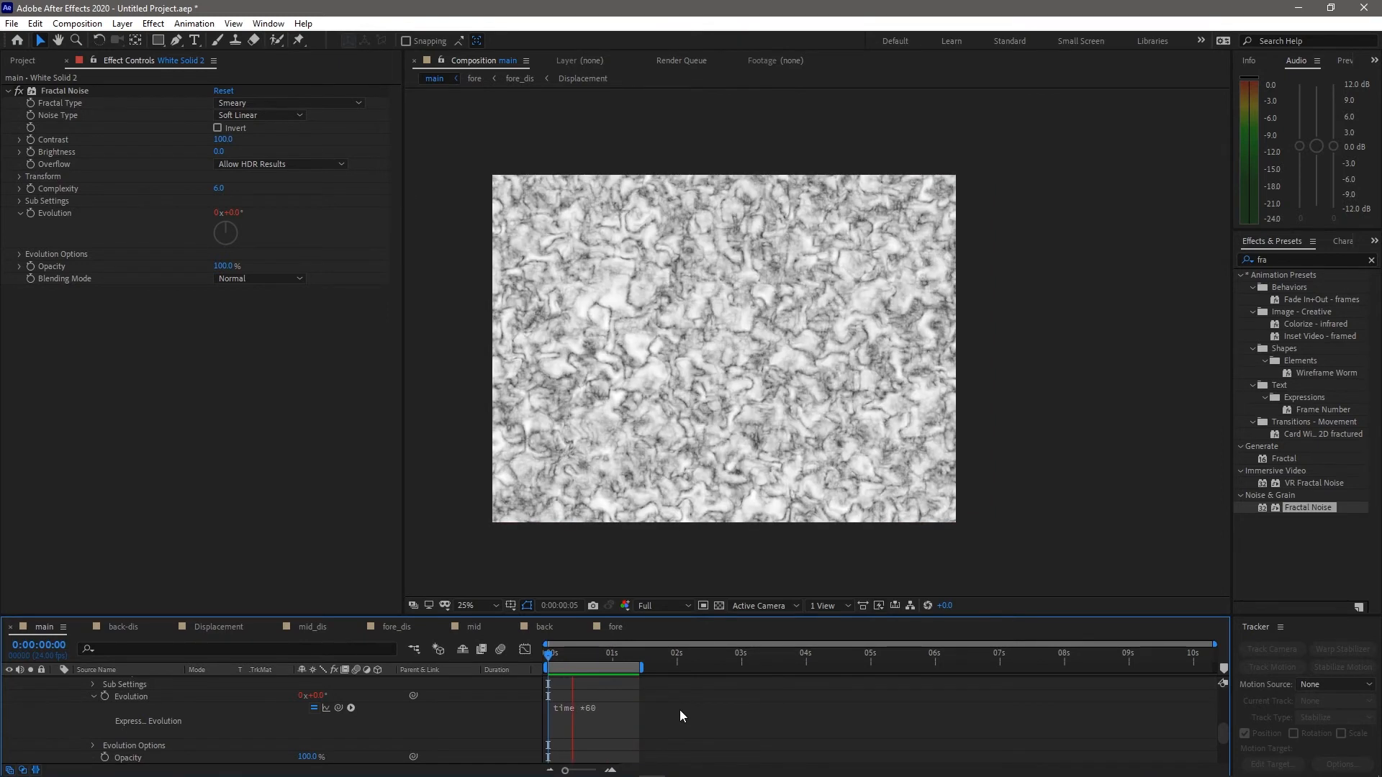
{"action": "left_click_drag", "start_coordinate": [642, 669], "coordinate": [876, 669]}
{"action": "key", "text": "space"}
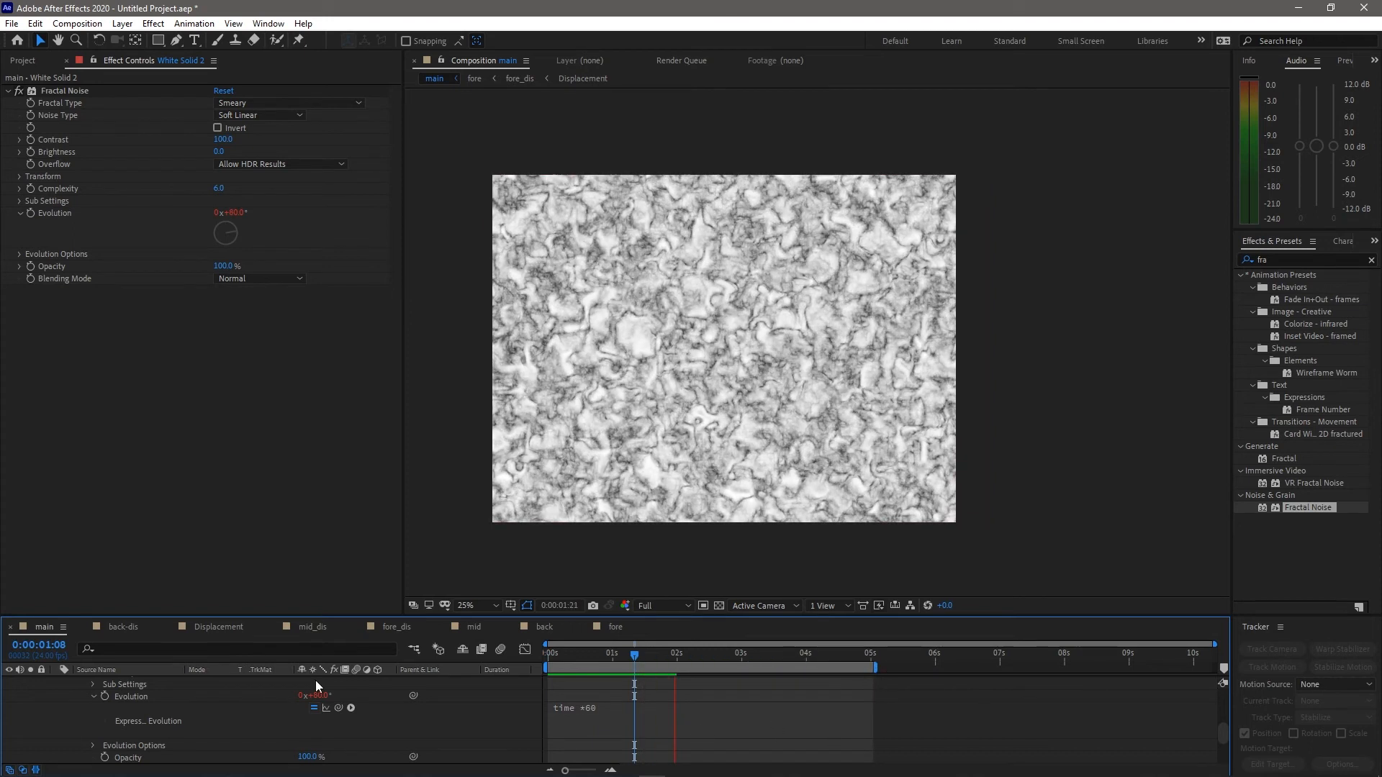
{"action": "key", "text": "space"}
Collapse the white solid's properties and rename the layer as fore
{"action": "scroll", "coordinate": [315, 687], "scroll_direction": "up", "scroll_amount": 4}
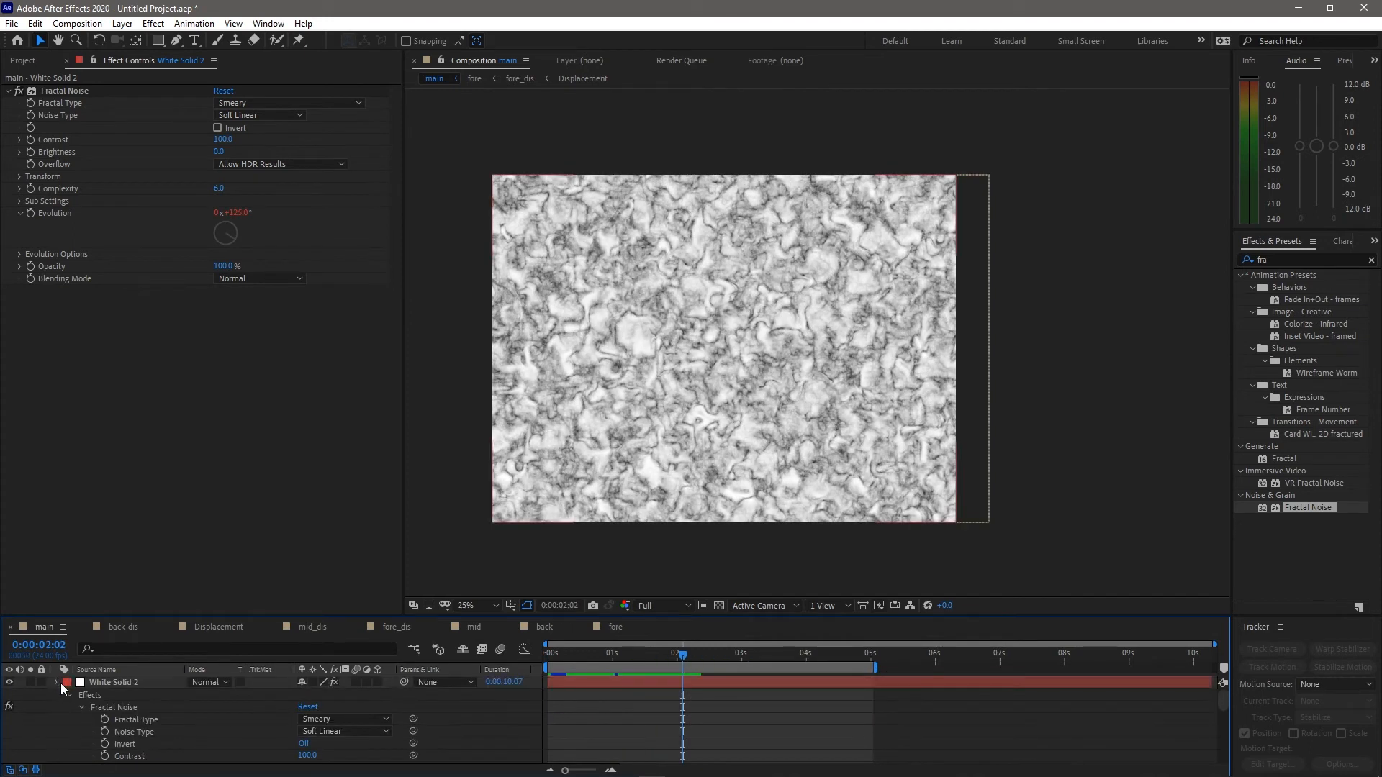
{"action": "left_click", "coordinate": [58, 682]}
{"action": "left_click", "coordinate": [121, 684]}
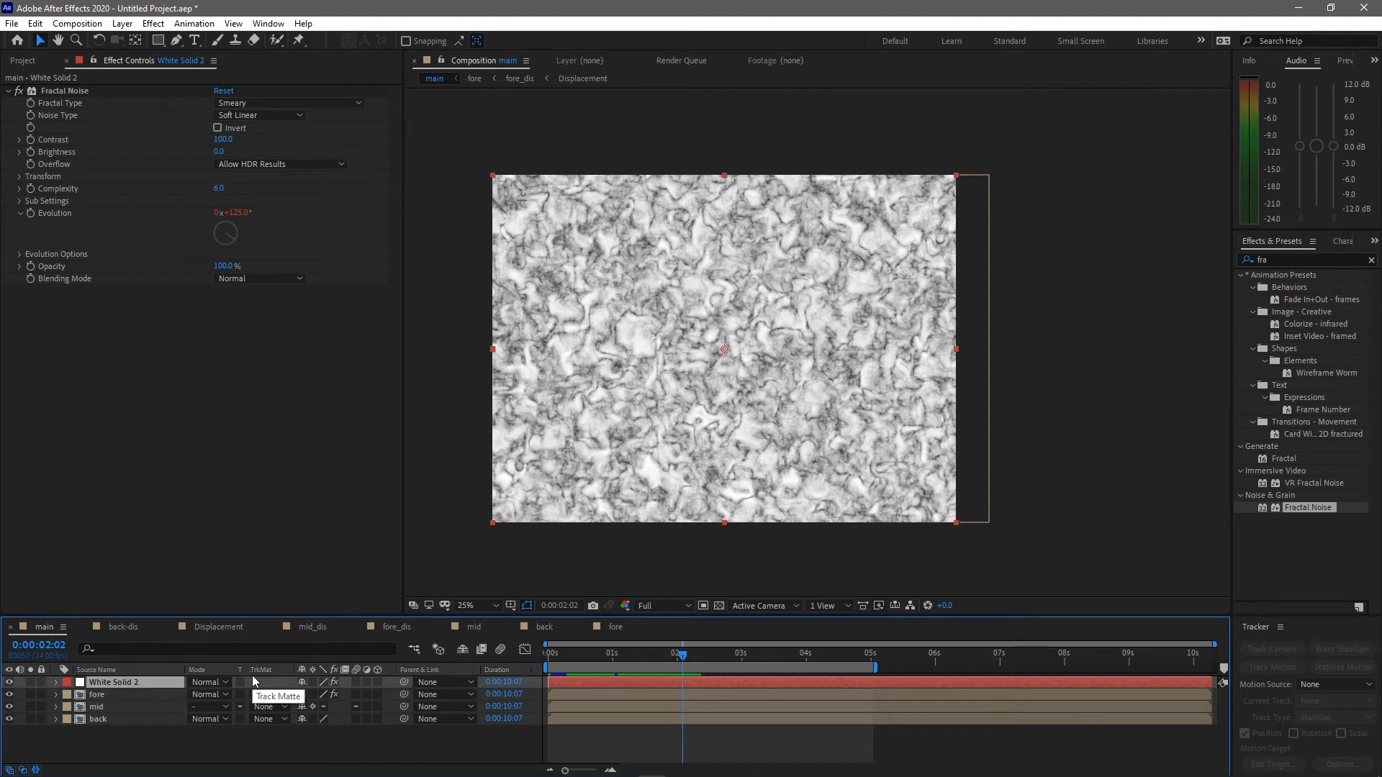
{"action": "key", "text": "Return"}
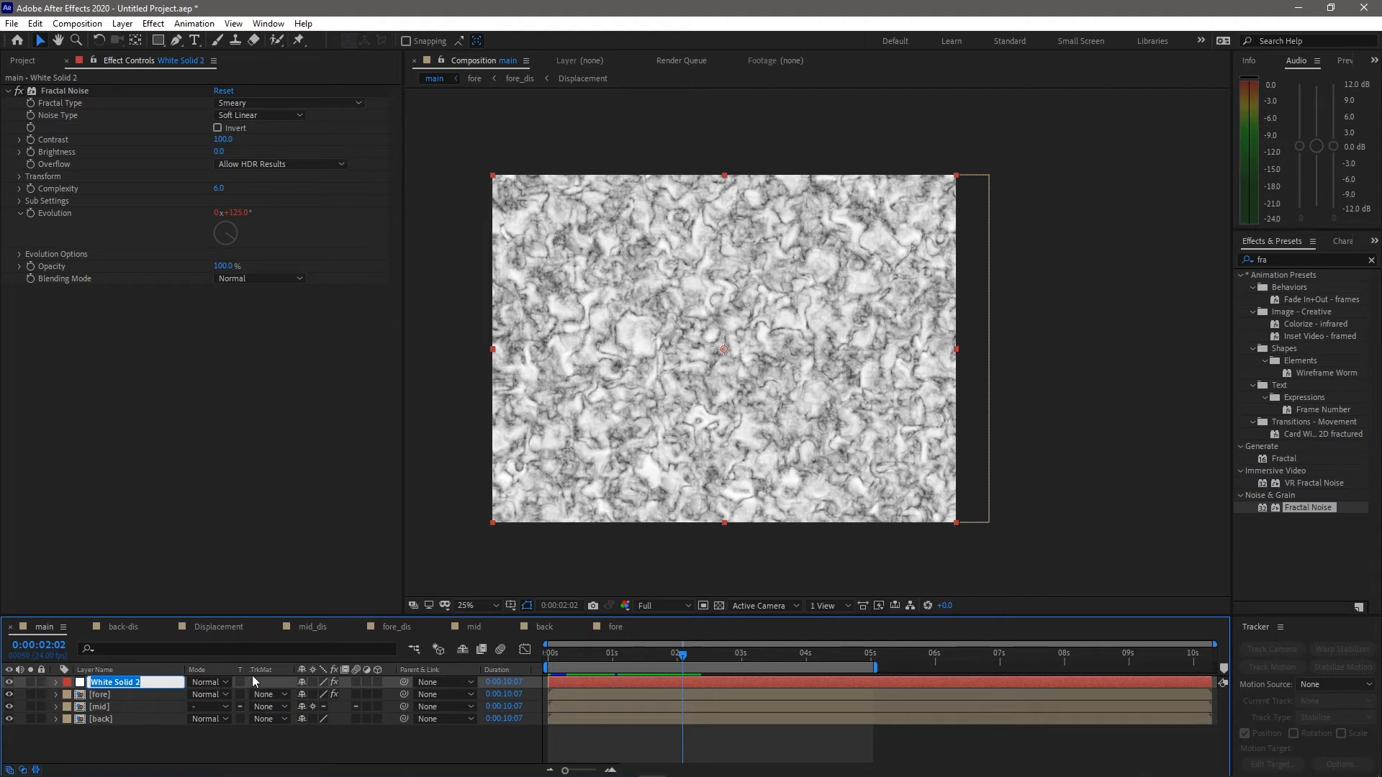
{"action": "type", "text": "fore"}
{"action": "key", "text": "Return"}
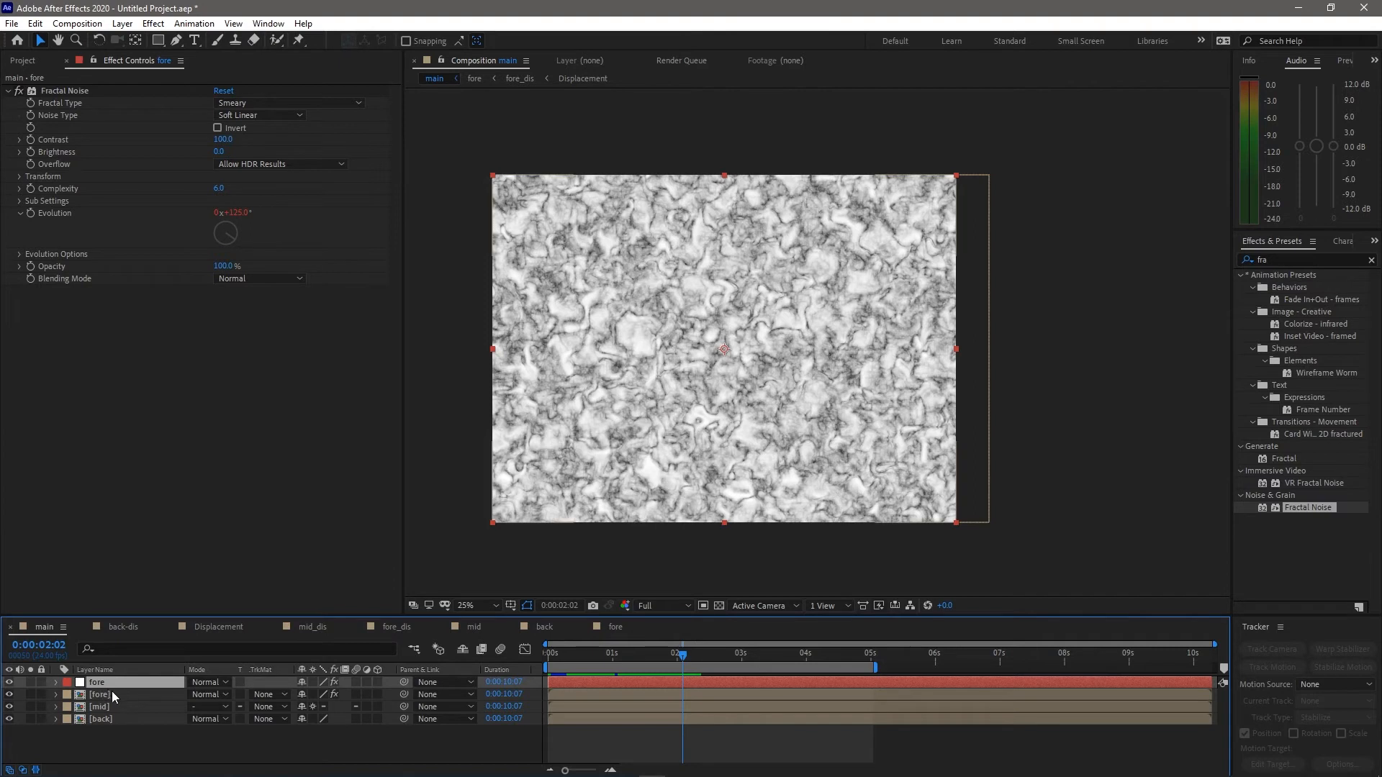
{"action": "key", "text": "ctrl+shift+c"}
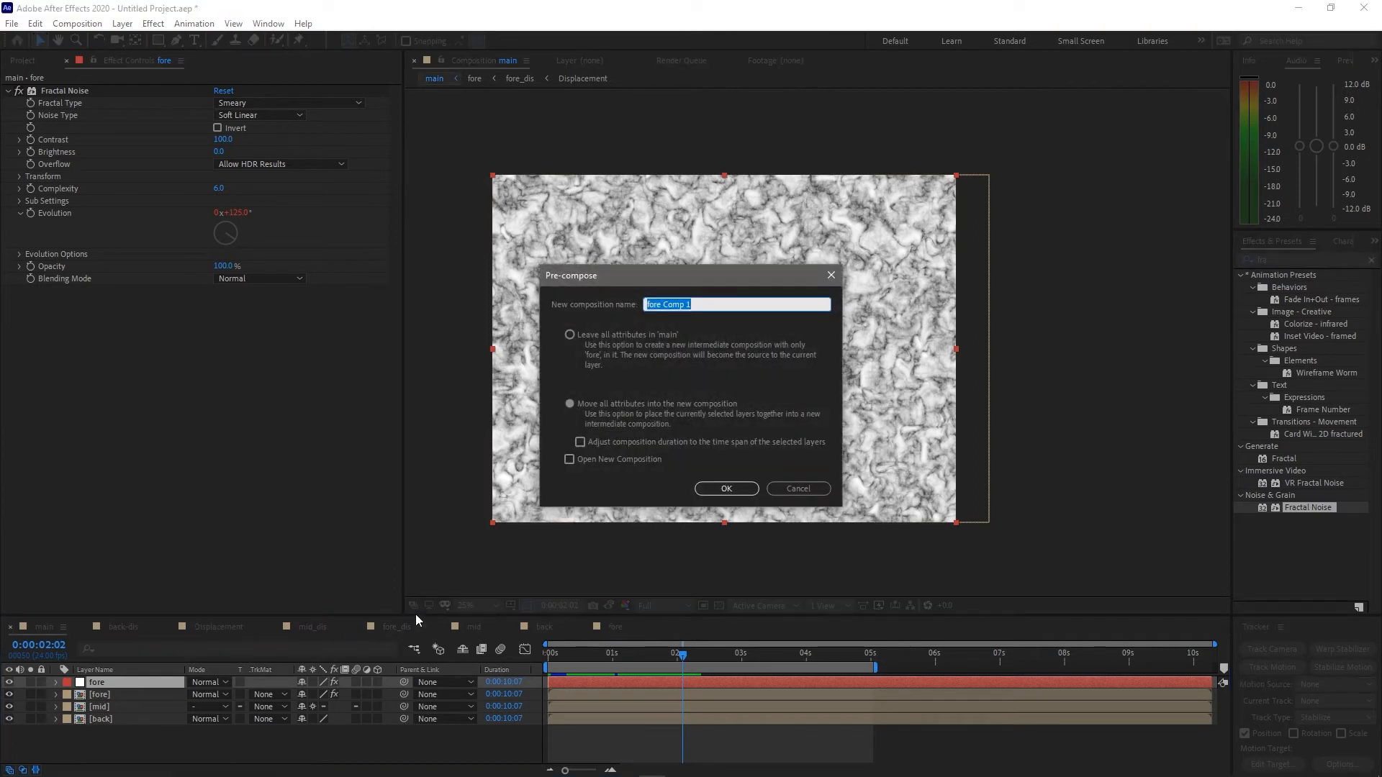
{"action": "type", "text": "fore dis"}
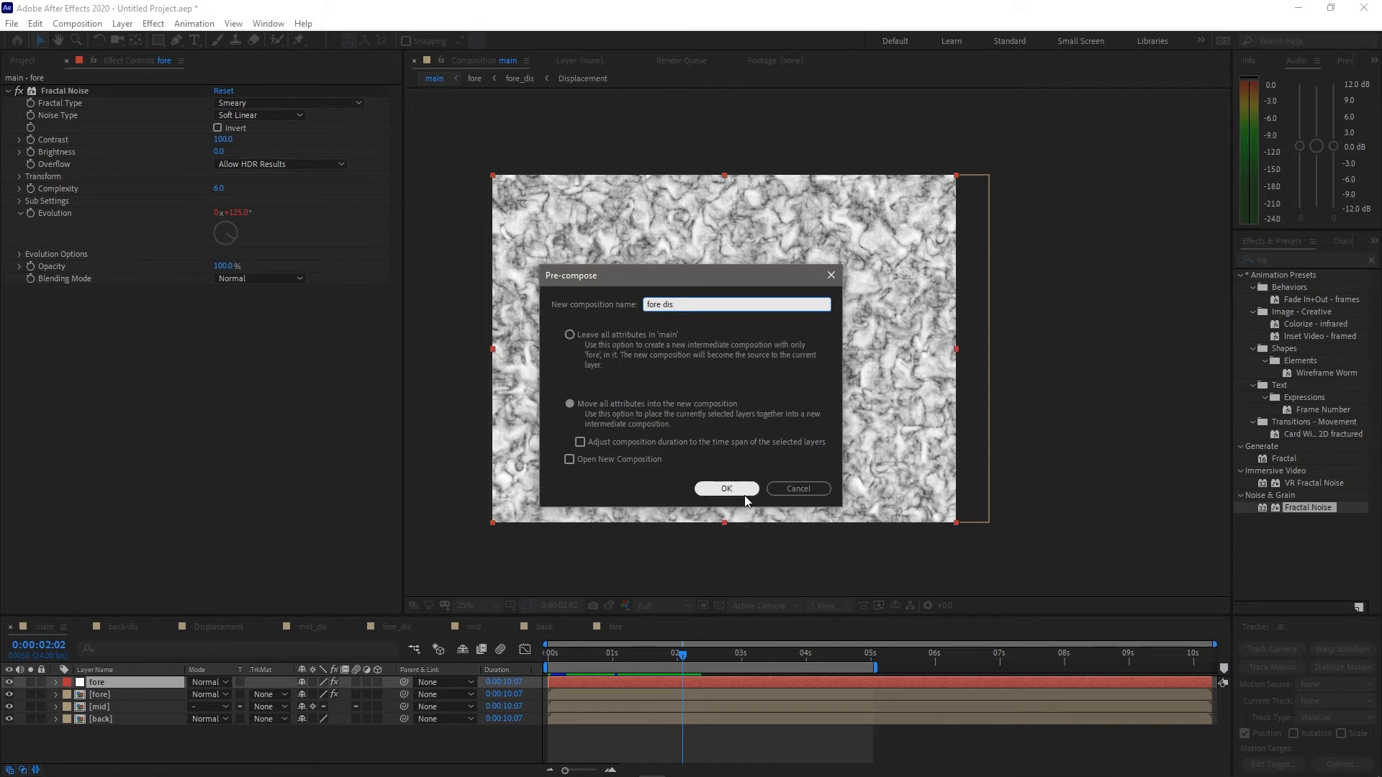
{"action": "left_click", "coordinate": [799, 489]}
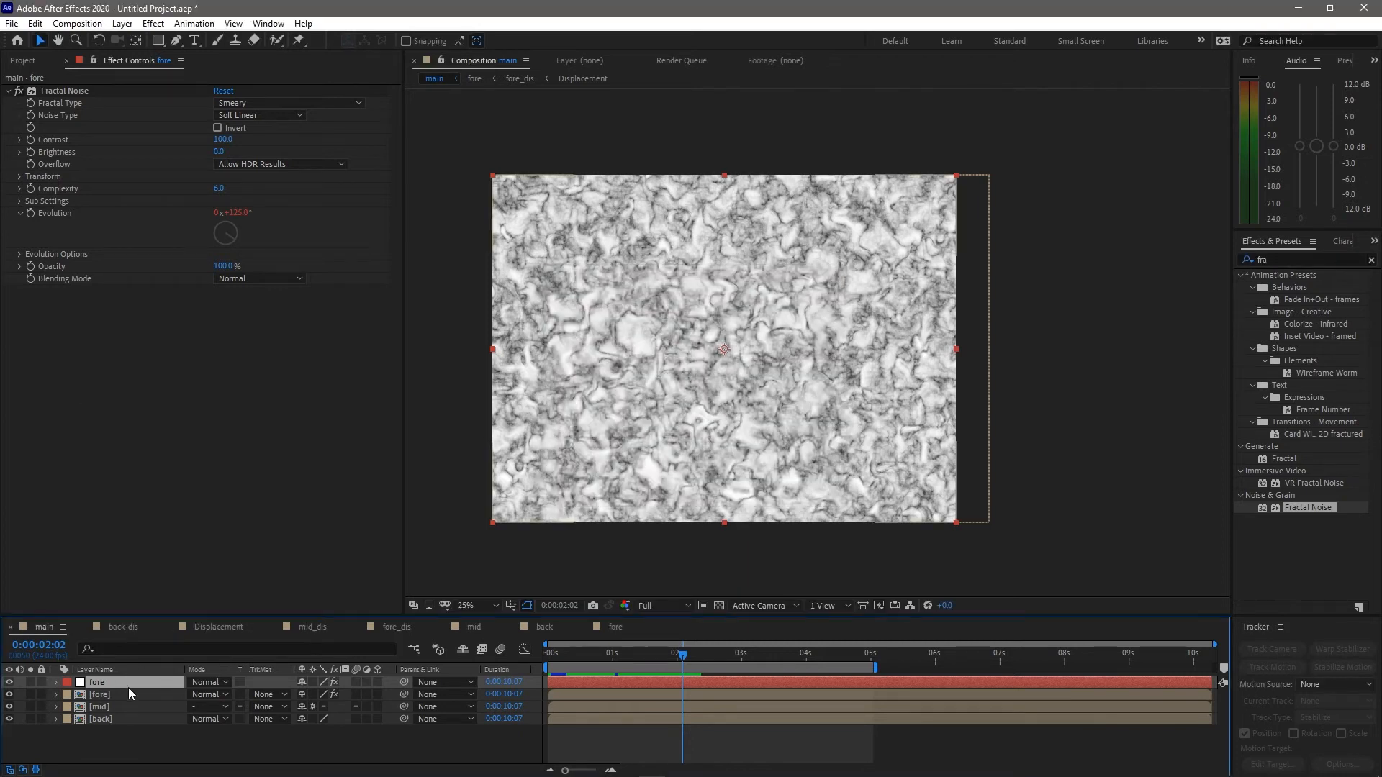
Duplicate the fore noise solid twice and pre-compose the original as ford-dis
{"action": "key", "text": "ctrl+d"}
{"action": "key", "text": "ctrl+d"}
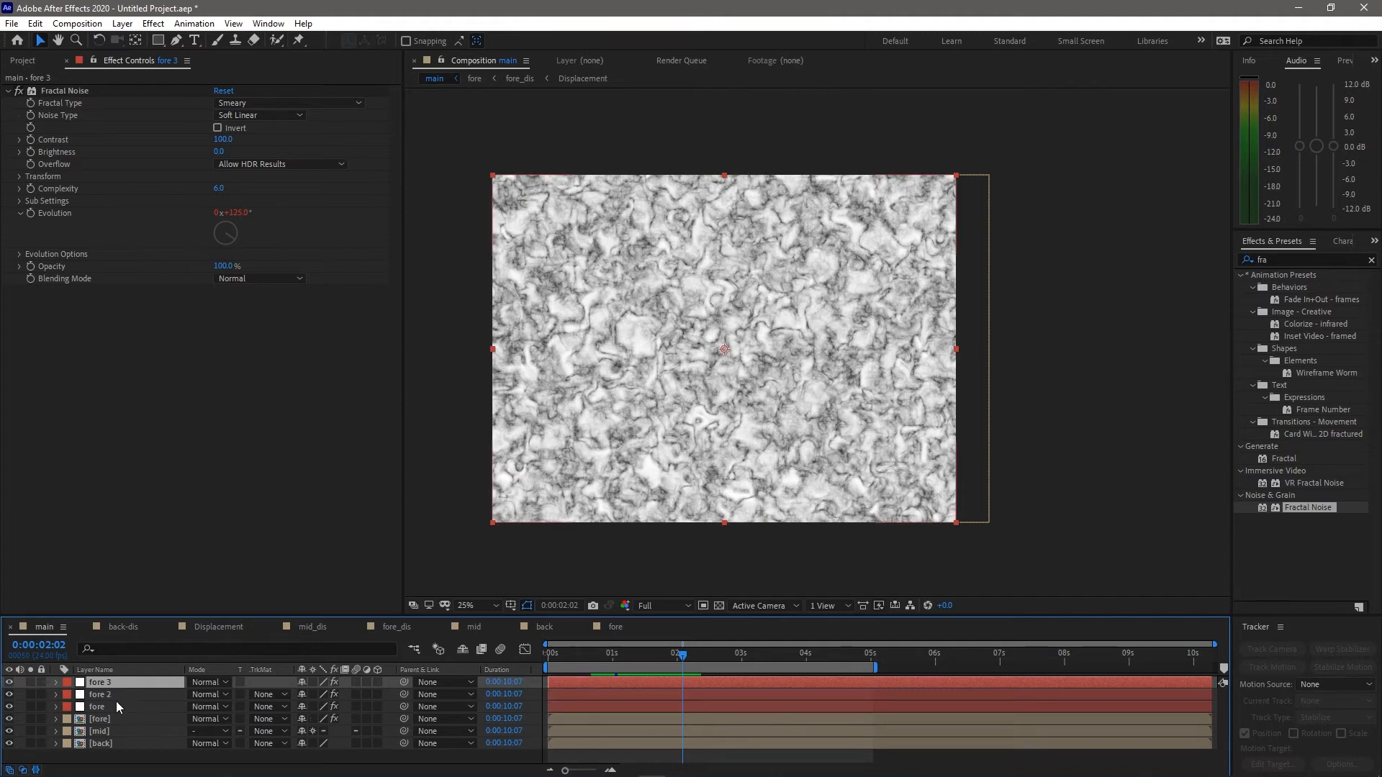
{"action": "left_click", "coordinate": [104, 706]}
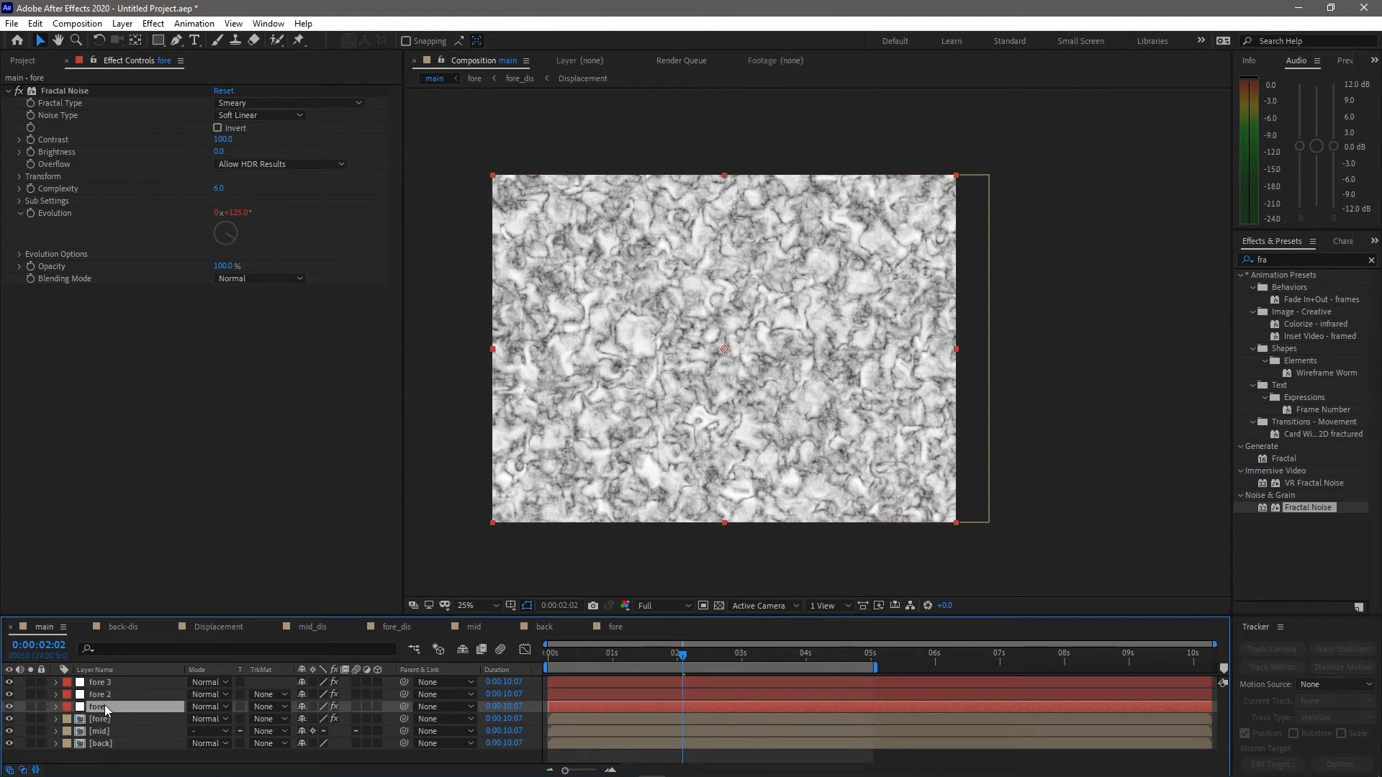
{"action": "key", "text": "ctrl+shift+c"}
{"action": "type", "text": "ford-dis"}
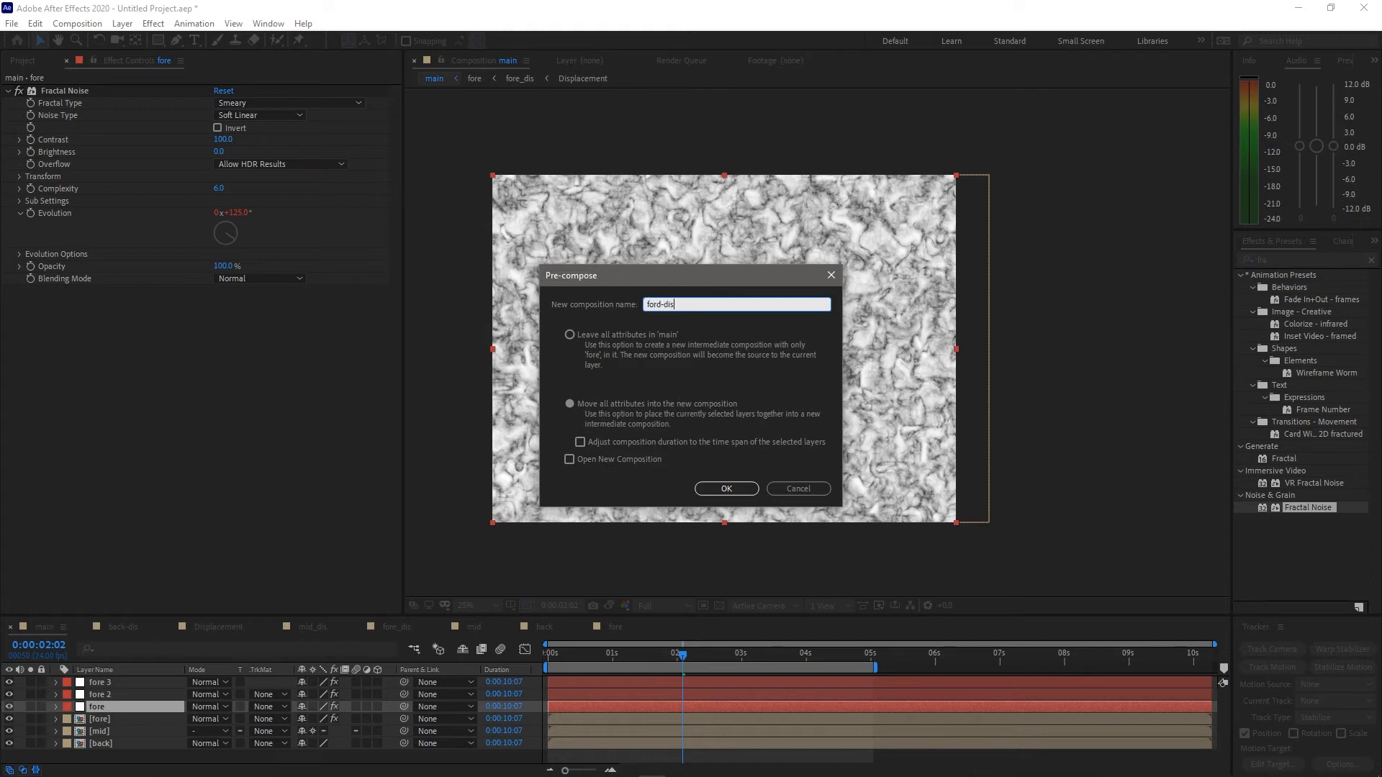
{"action": "key", "text": "Return"}
Rename the fore 2 noise solid as mid-disp and pre-compose it under the name mid-disp
{"action": "left_click", "coordinate": [129, 696]}
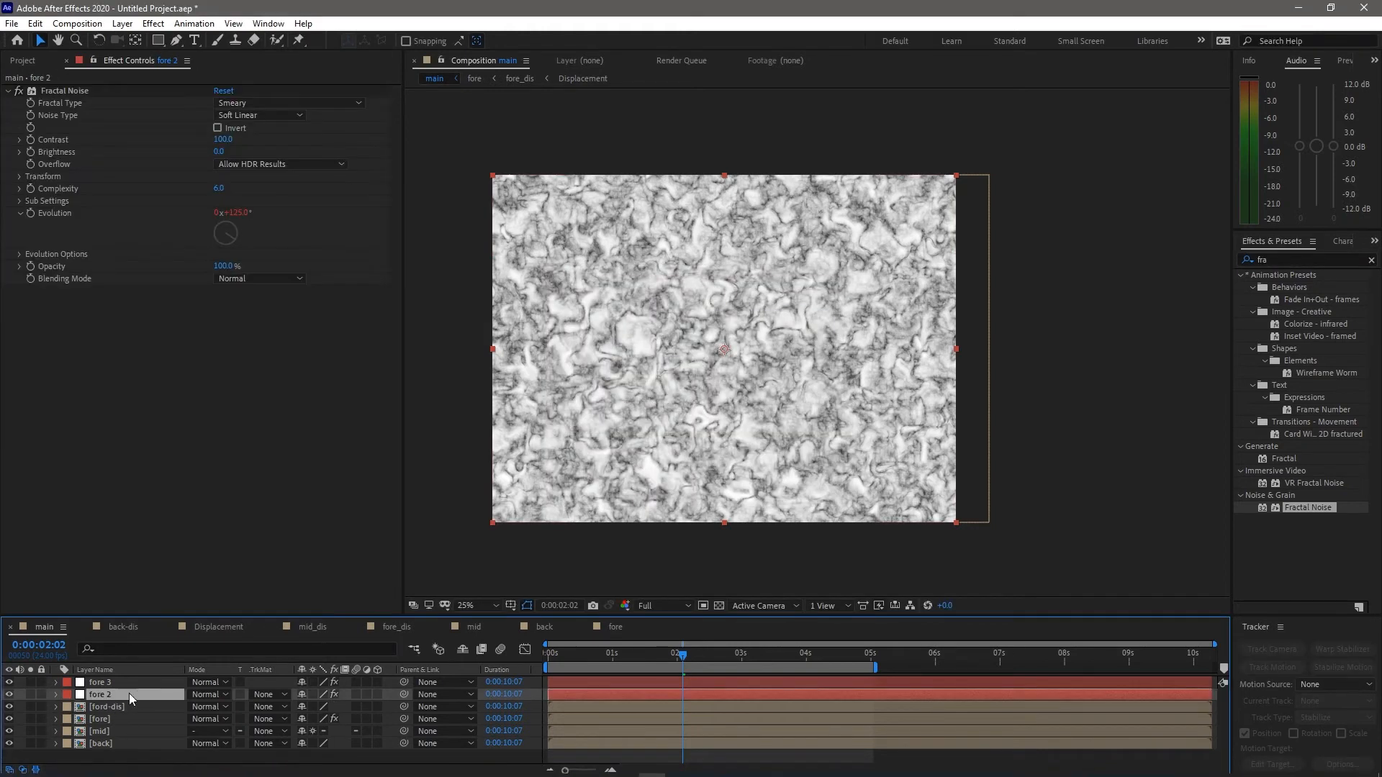
{"action": "key", "text": "Return"}
{"action": "type", "text": "mid-di"}
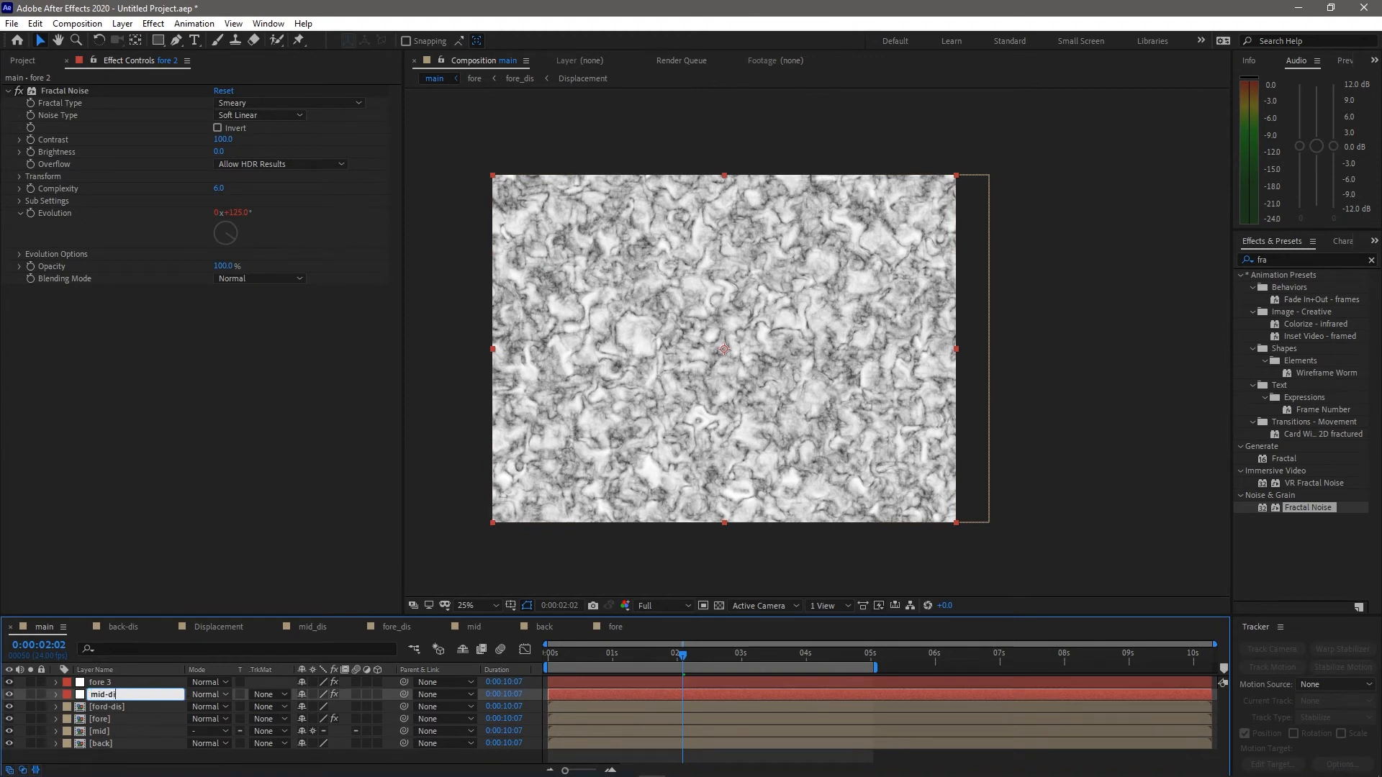
{"action": "type", "text": "sp"}
{"action": "key", "text": "Return"}
{"action": "key", "text": "ctrl+shift+c"}
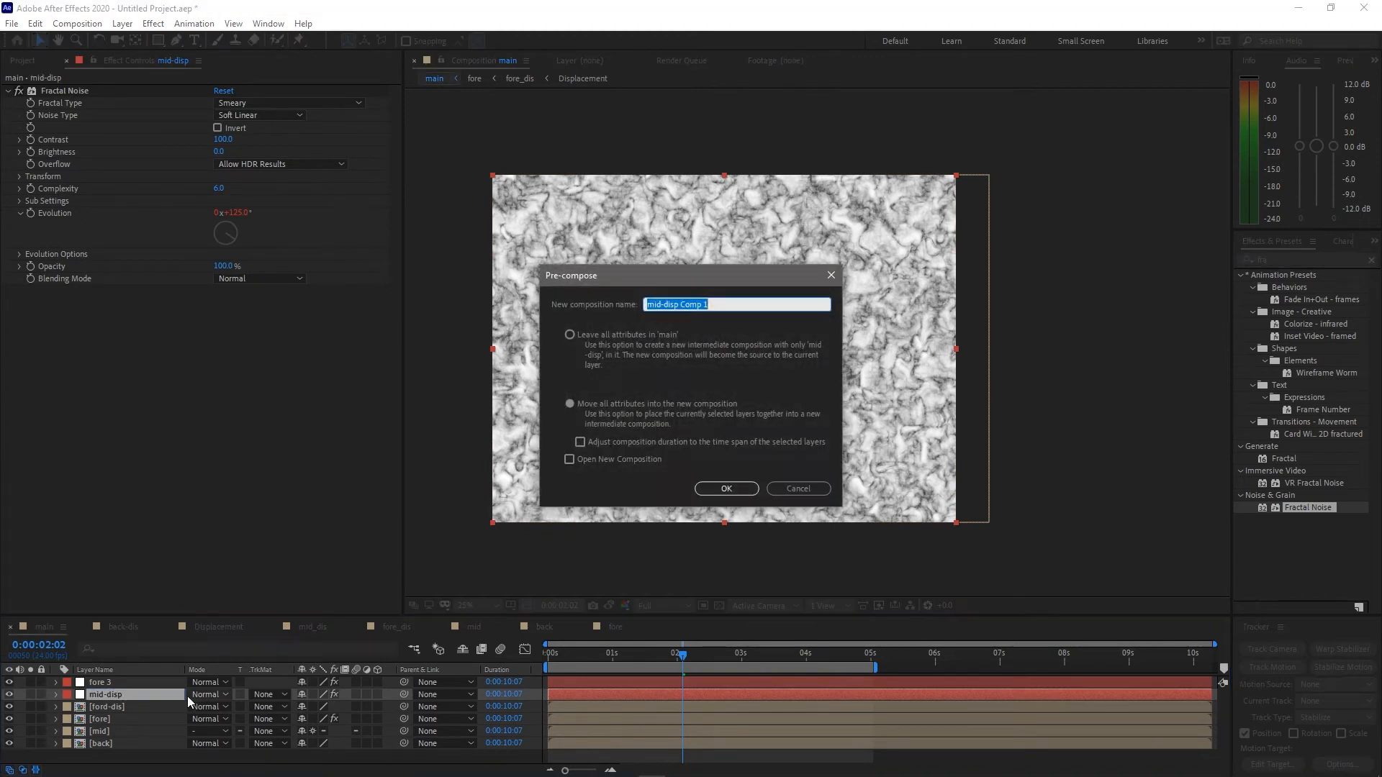
{"action": "key", "text": "End"}
{"action": "key", "text": "BackSpace"}
{"action": "key", "text": "BackSpace"}
{"action": "key", "text": "Return"}
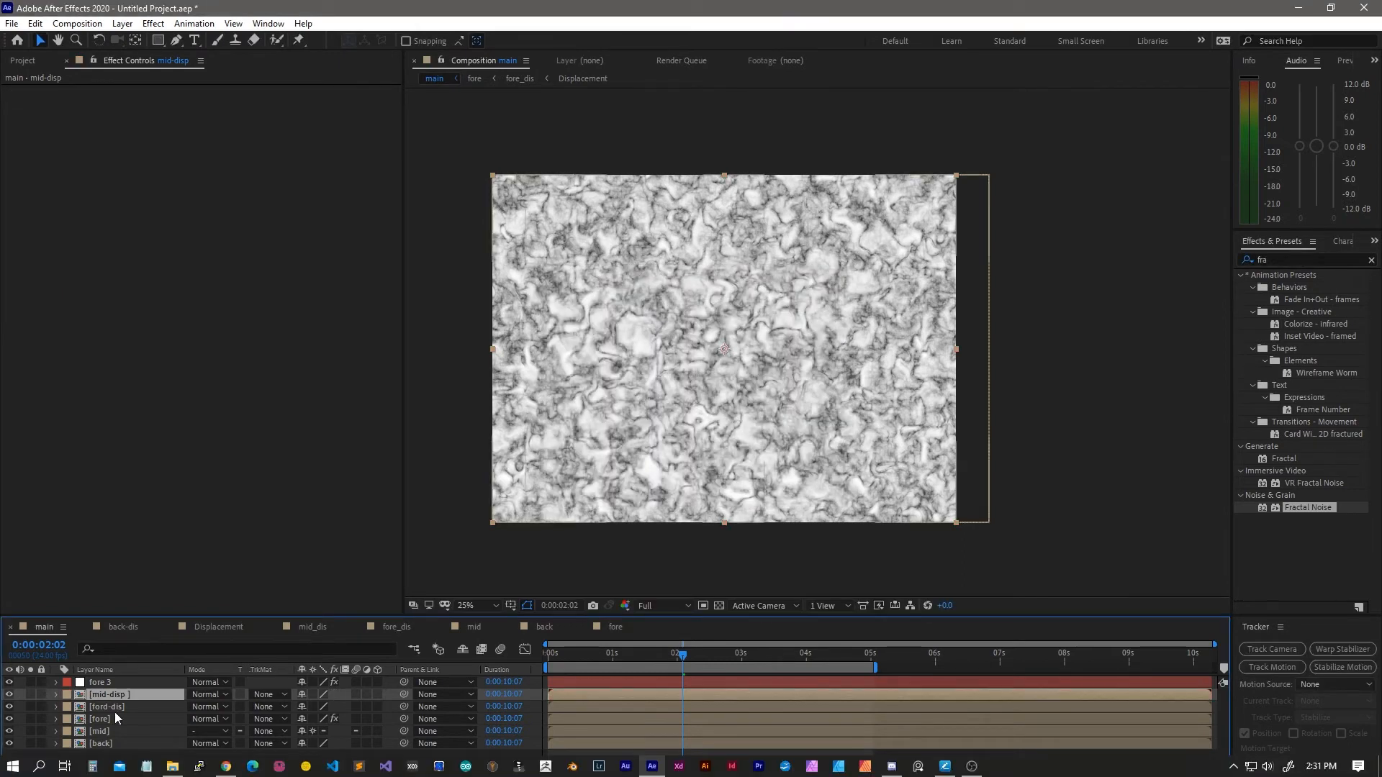
Pre-compose the fore 3 noise solid as backdisp
{"action": "left_click", "coordinate": [117, 684]}
{"action": "key", "text": "ctrl+shift+c"}
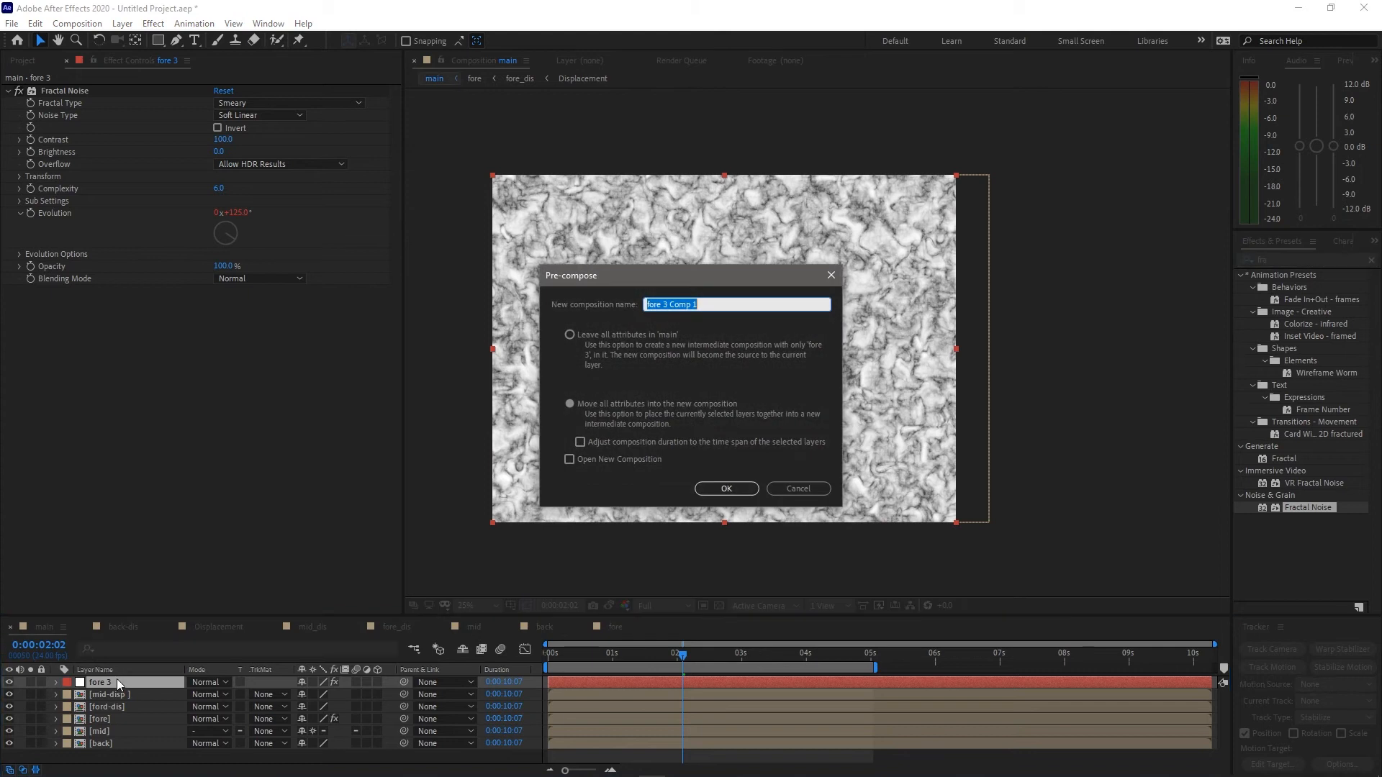
{"action": "type", "text": "ba"}
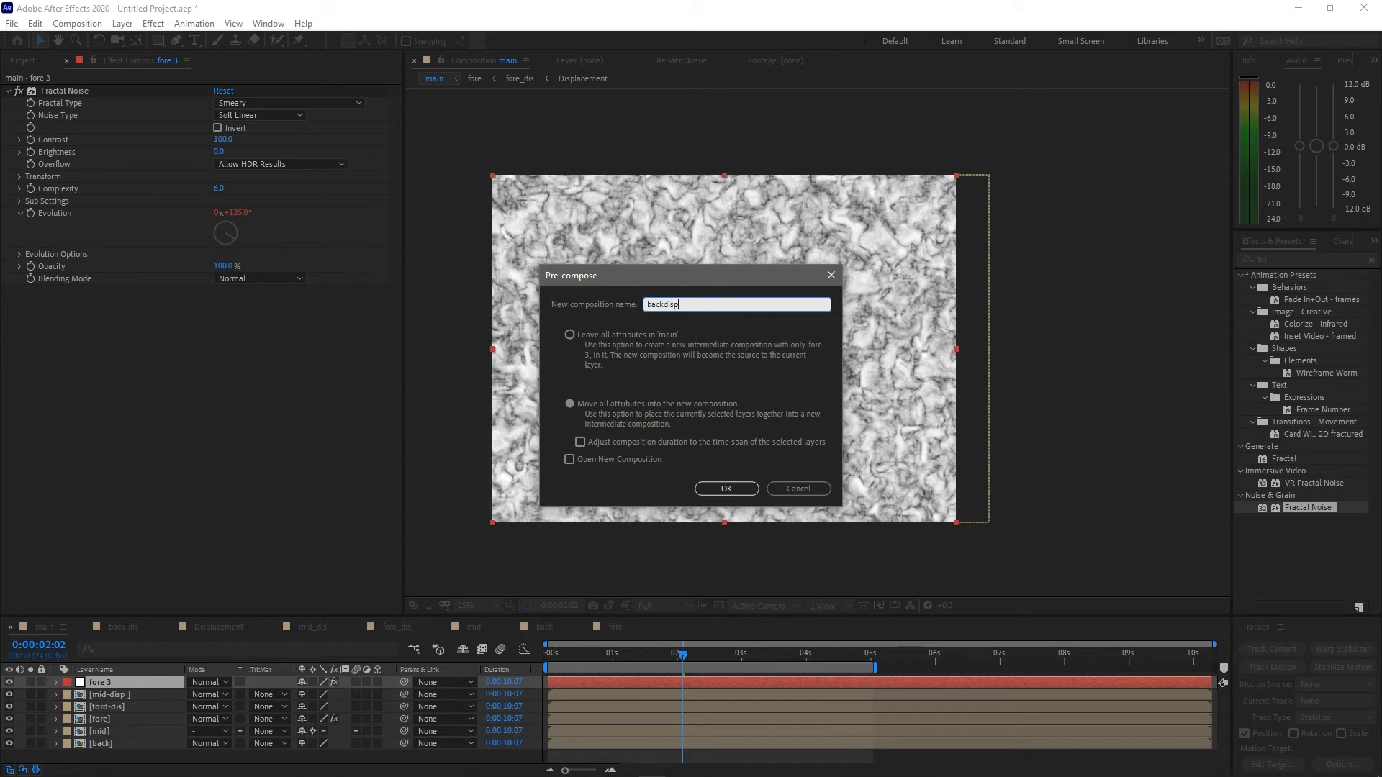
{"action": "type", "text": "ckdisp"}
{"action": "key", "text": "Return"}
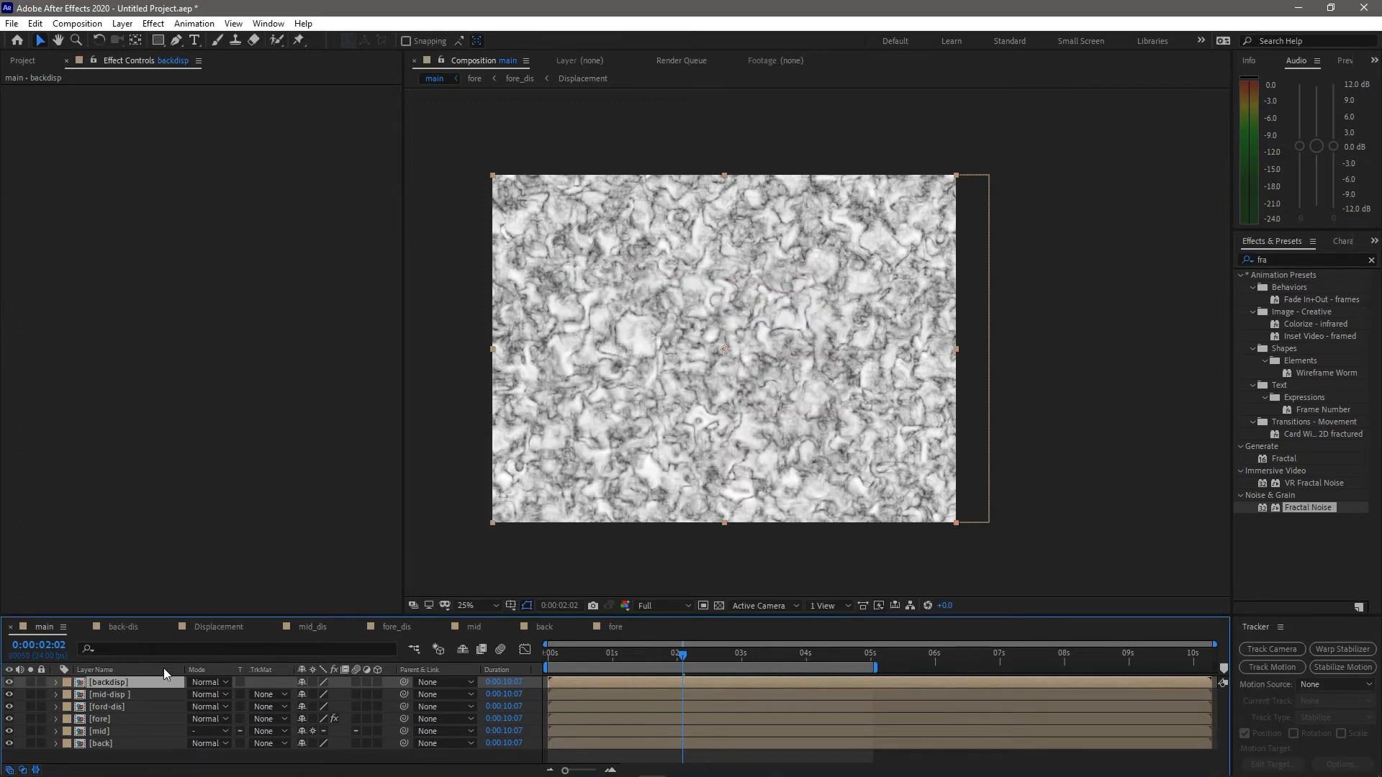
Move the backdisp layer directly above back and the mid-disp layer directly above mid
{"action": "left_click_drag", "start_coordinate": [116, 689], "coordinate": [121, 737]}
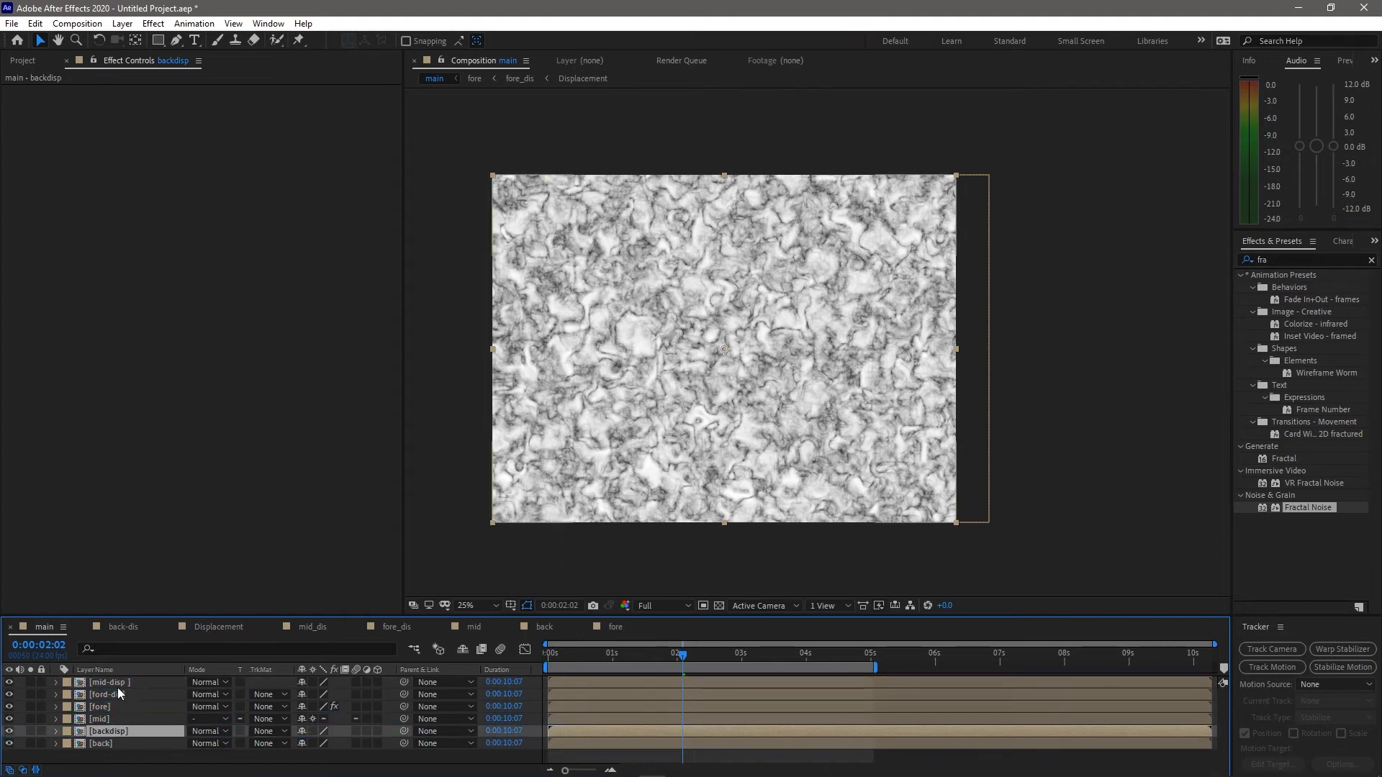
{"action": "left_click_drag", "start_coordinate": [125, 686], "coordinate": [141, 713]}
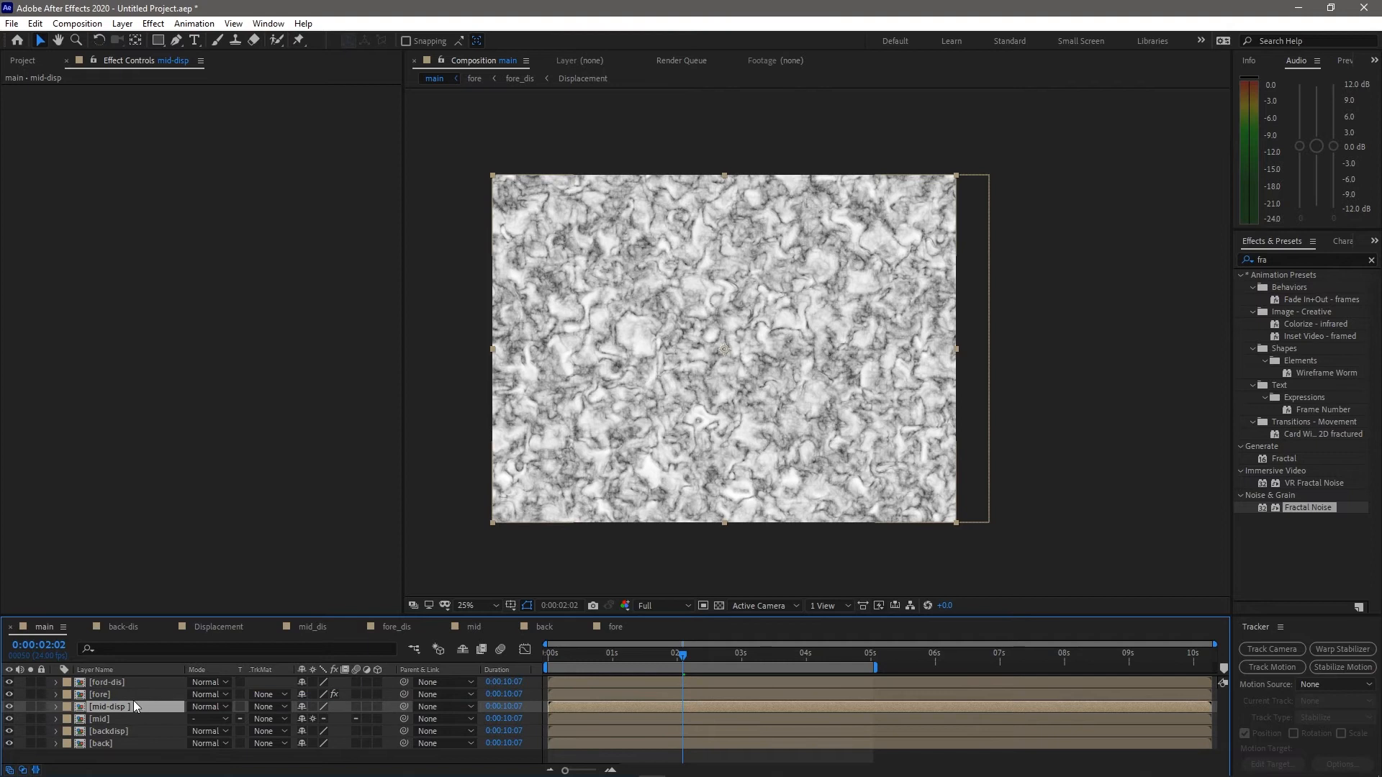
Hide the ford-dis layer in main and apply the Displacement Map effect to the fore layer
{"action": "left_click", "coordinate": [137, 694]}
{"action": "left_click", "coordinate": [9, 682]}
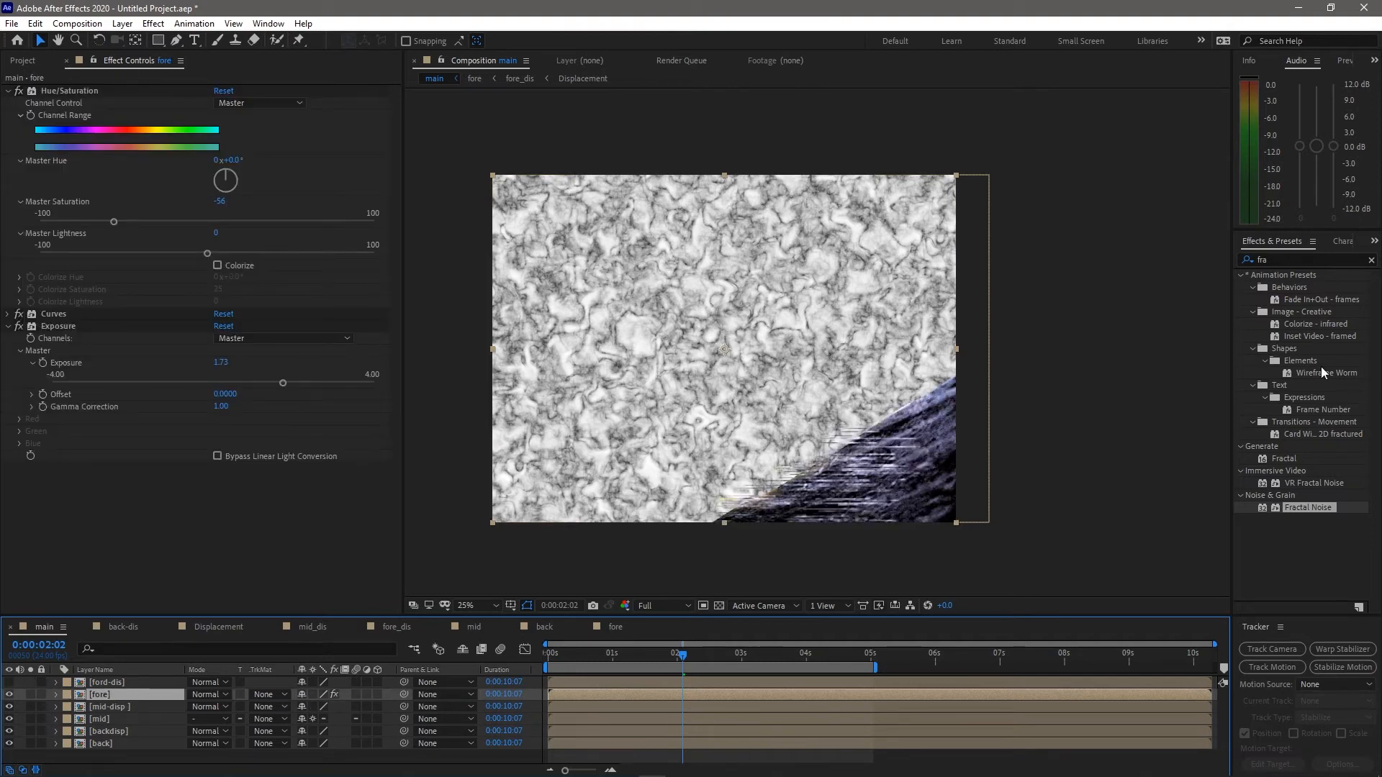
{"action": "left_click", "coordinate": [1263, 259]}
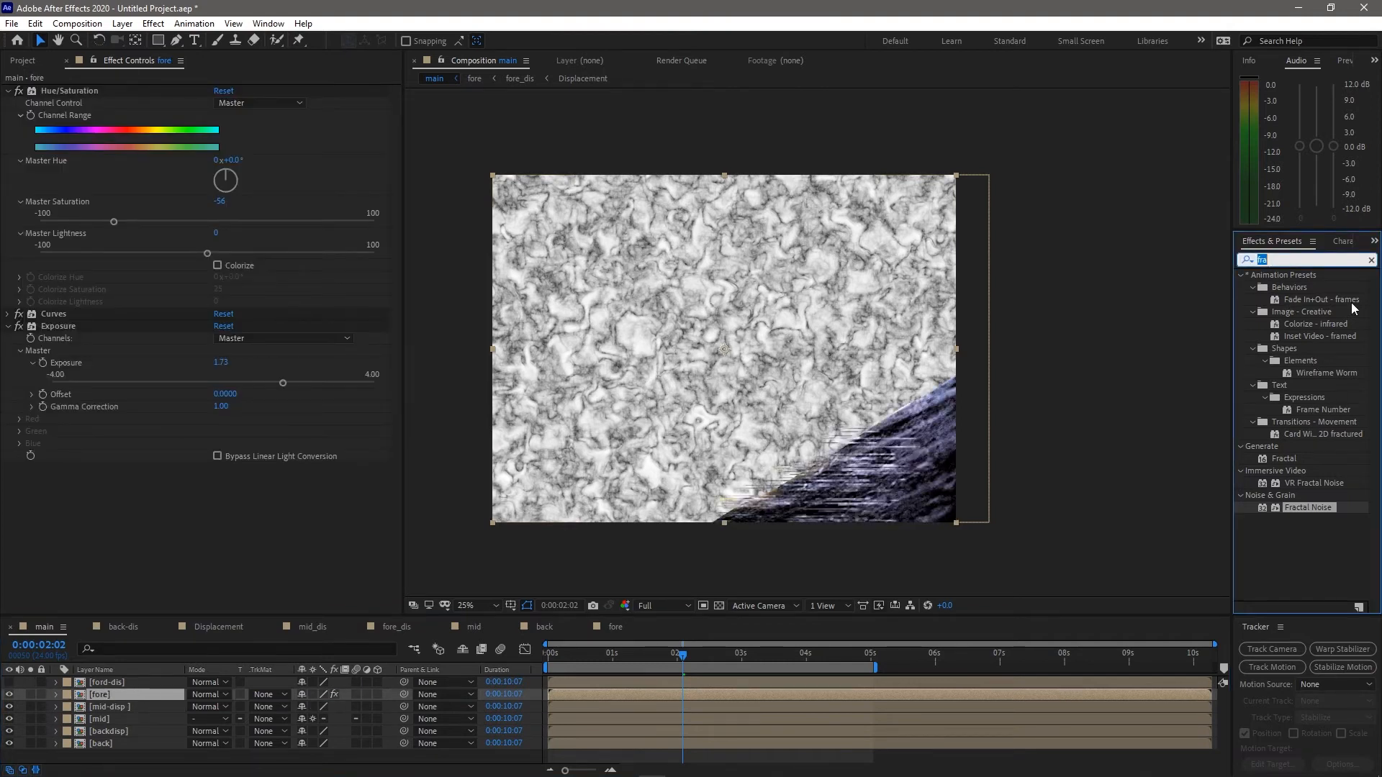
{"action": "type", "text": "di"}
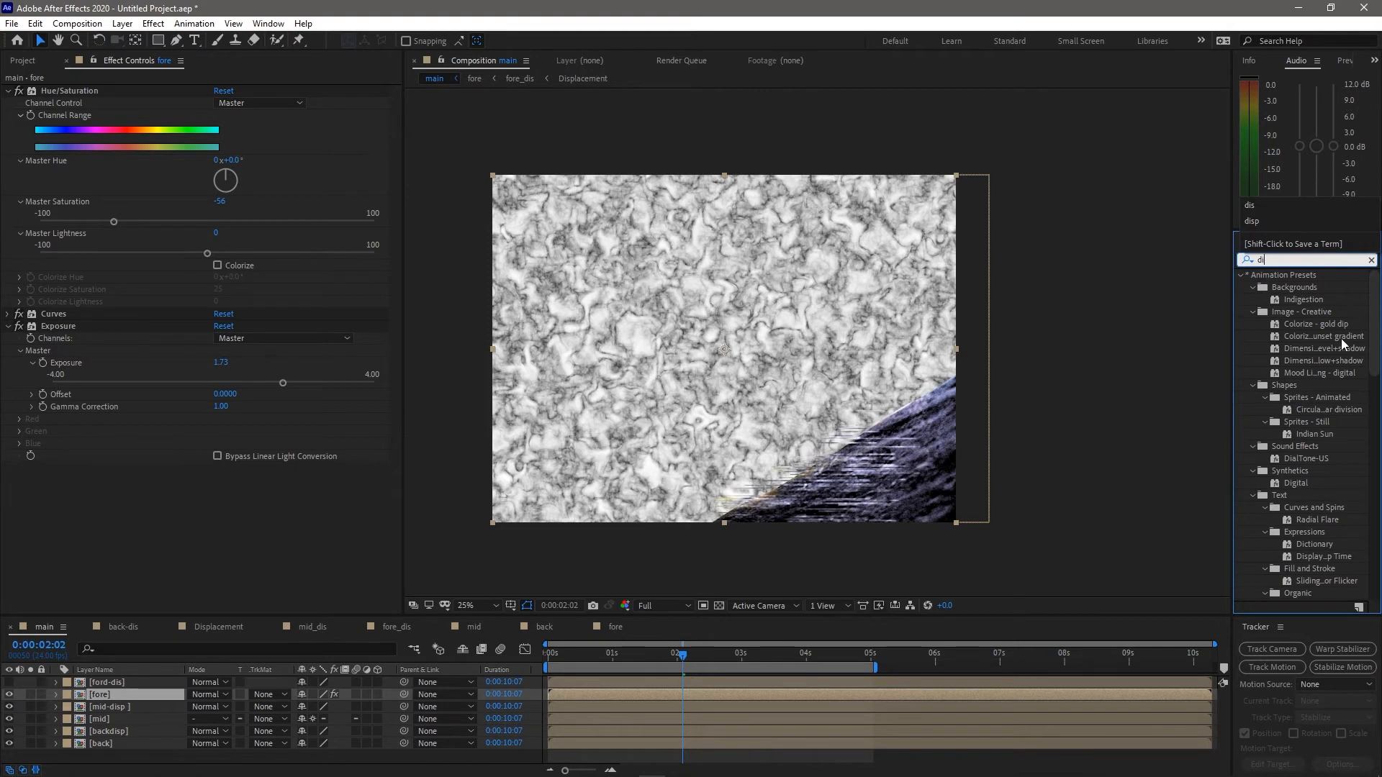
{"action": "type", "text": "s"}
{"action": "left_click_drag", "start_coordinate": [1304, 459], "coordinate": [201, 518]}
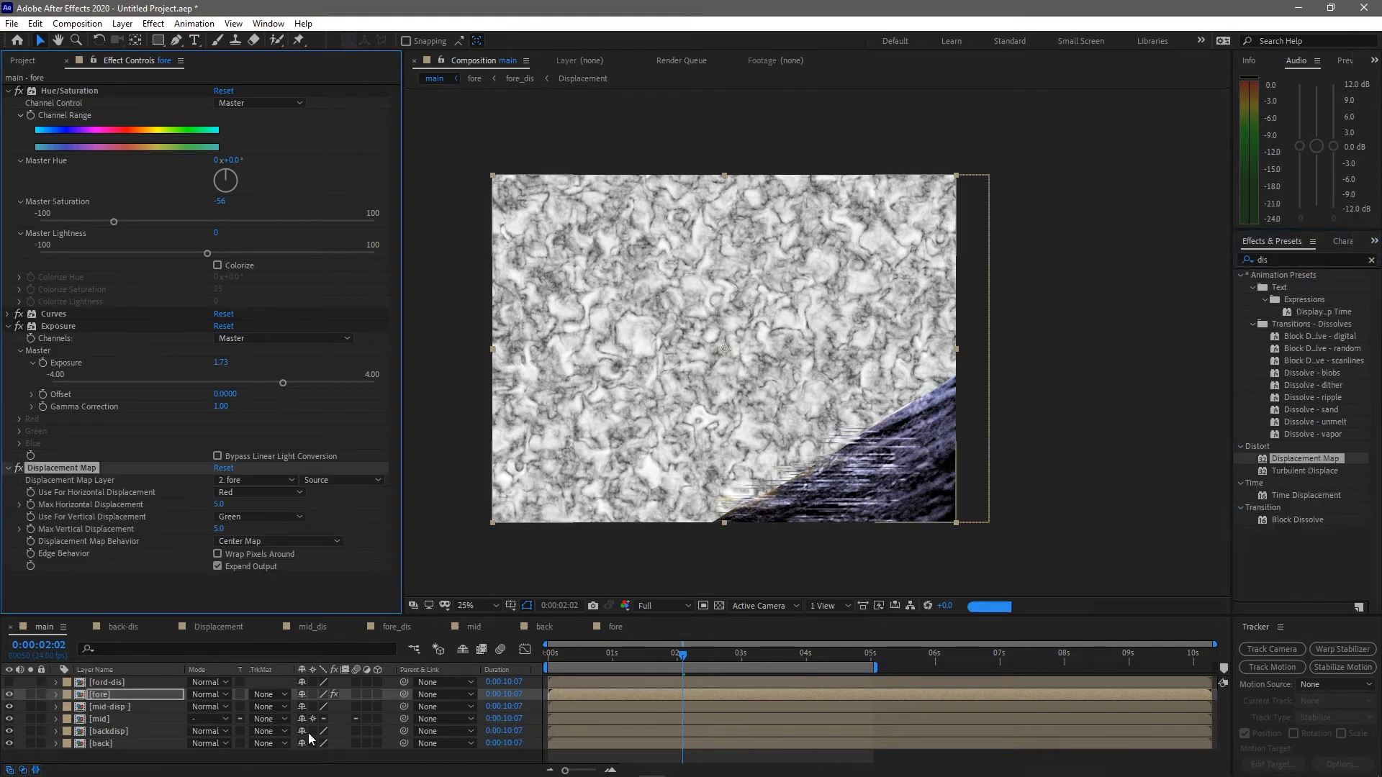
Hide the mid-disp, mid, backdisp and back layers, and set the fore layer's Displacement Map Layer to ford-dis
{"action": "left_click_drag", "start_coordinate": [7, 709], "coordinate": [10, 748]}
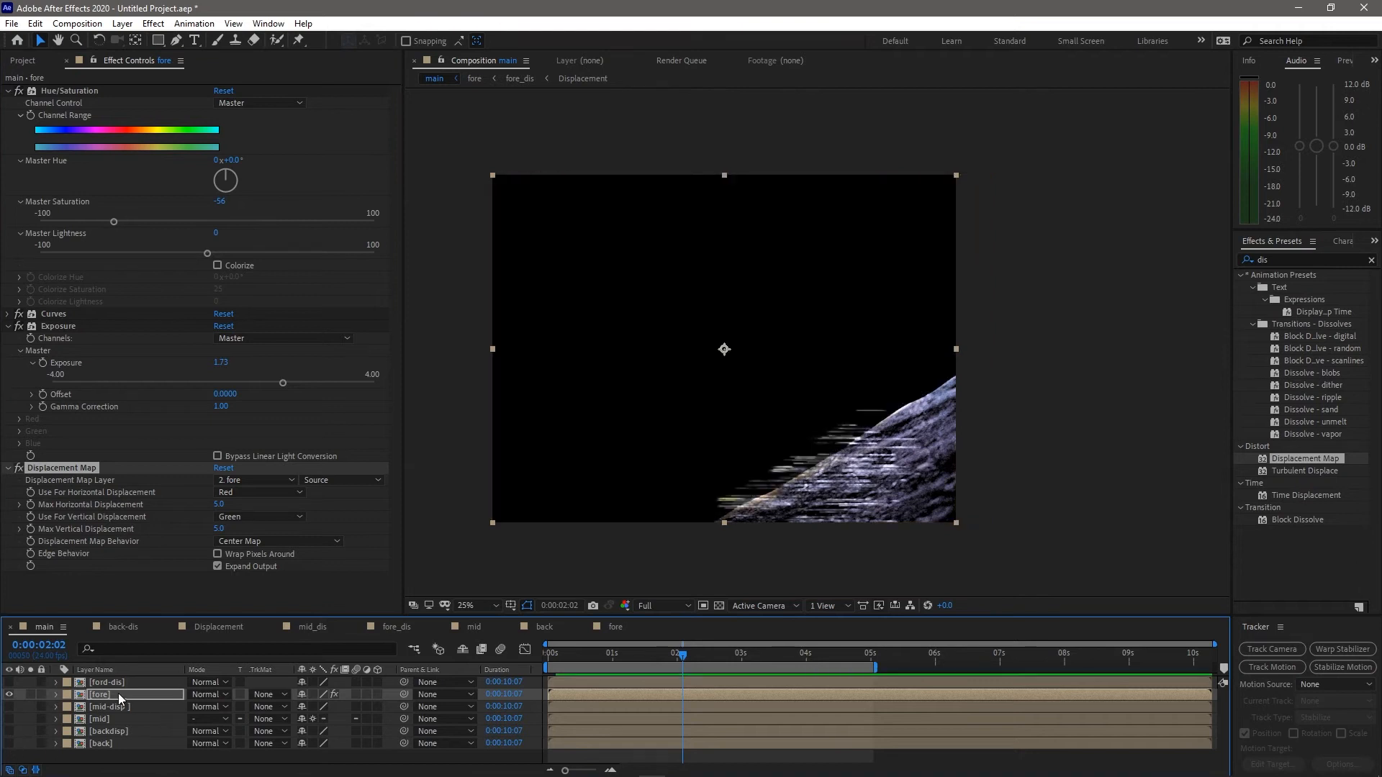
{"action": "left_click", "coordinate": [120, 699]}
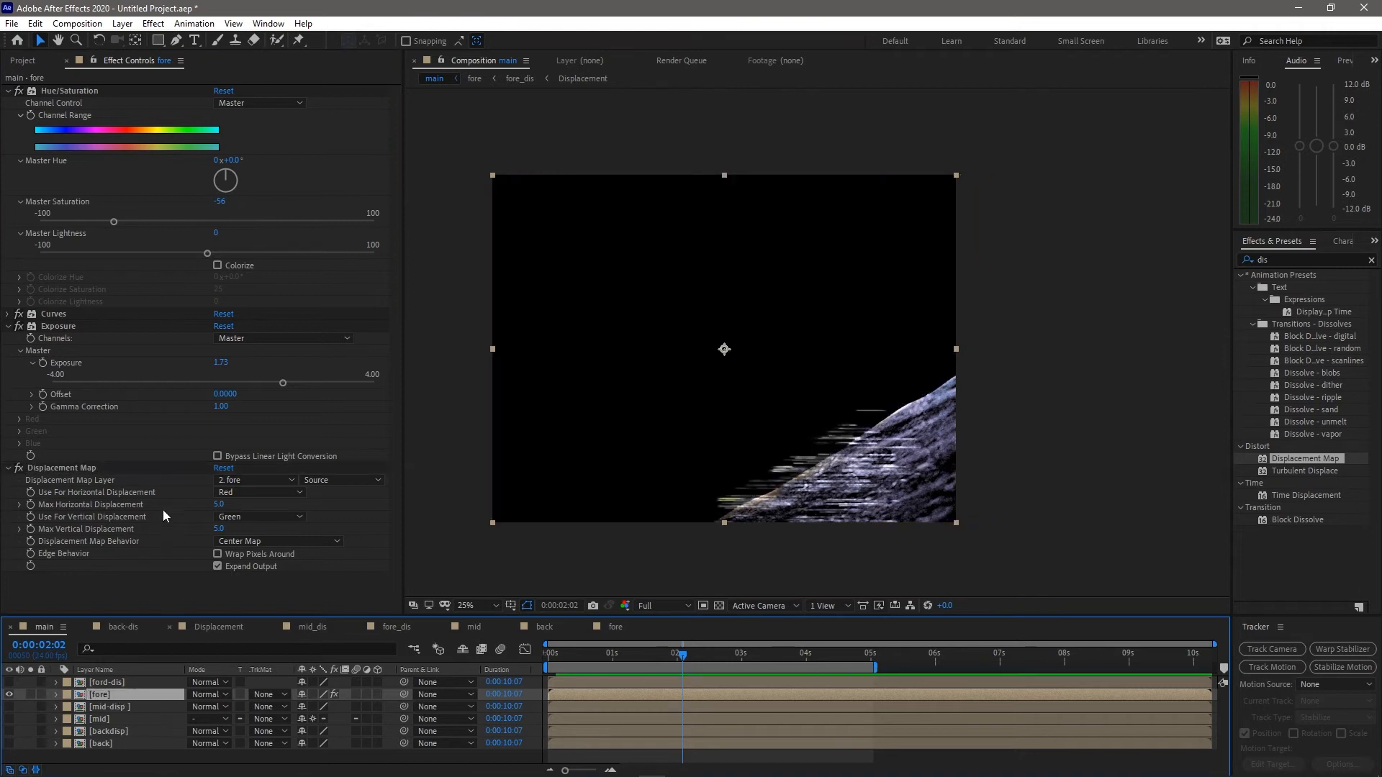
{"action": "left_click", "coordinate": [8, 91]}
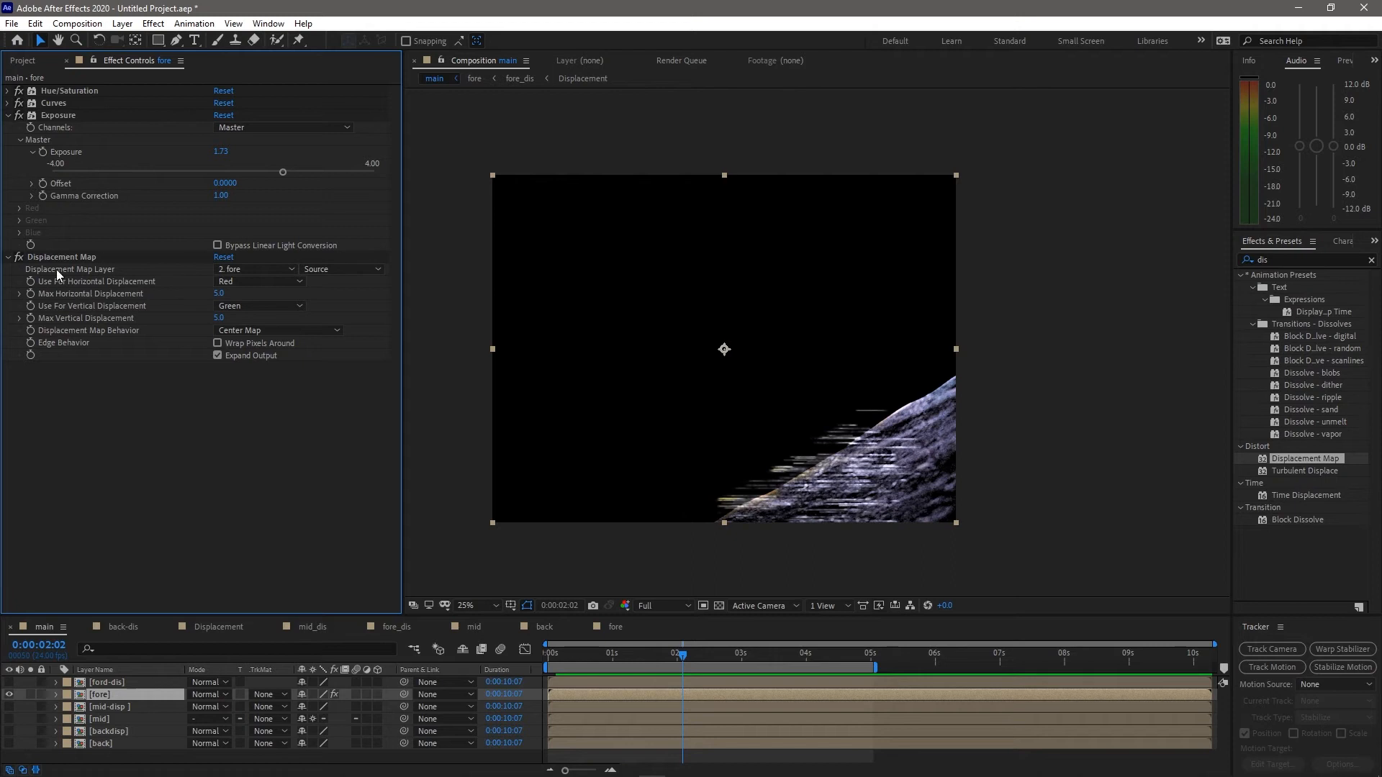
{"action": "left_click", "coordinate": [254, 269]}
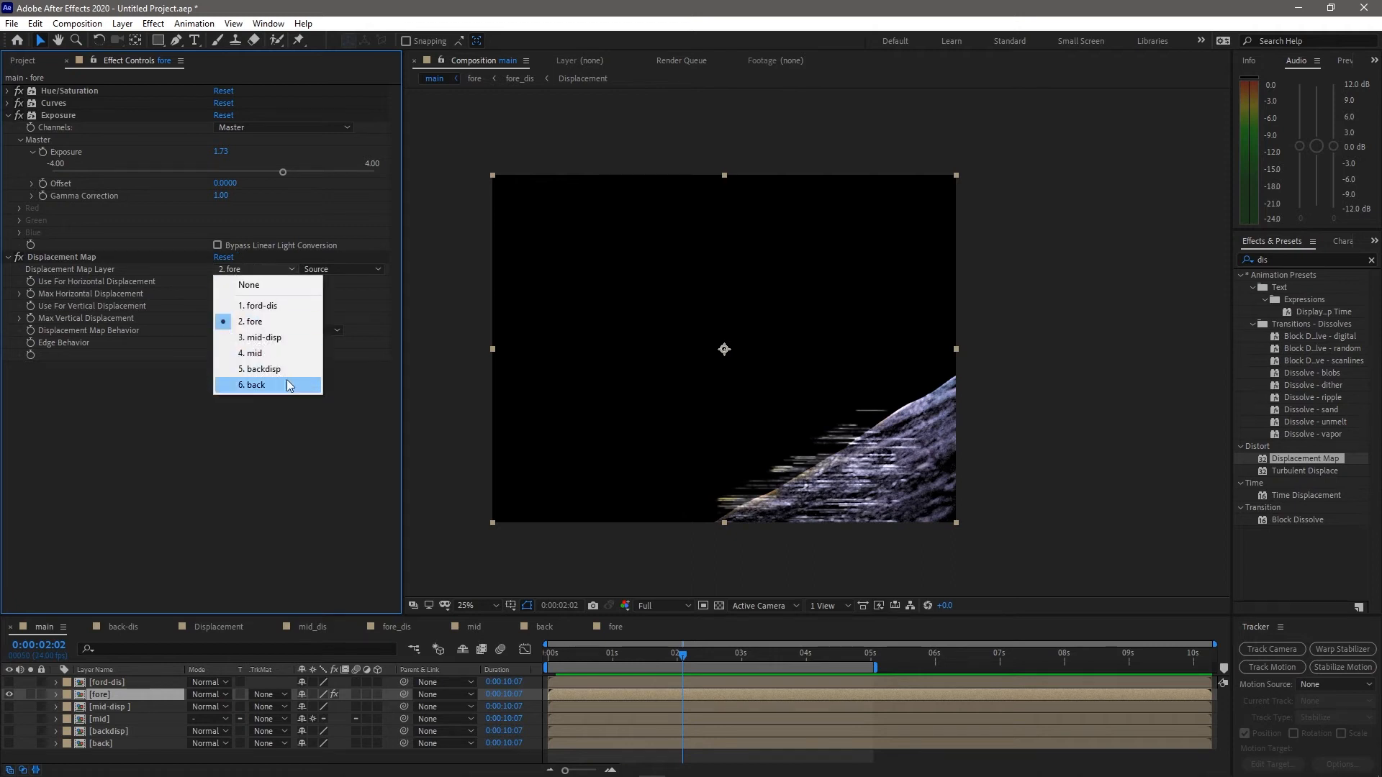
{"action": "left_click", "coordinate": [274, 308]}
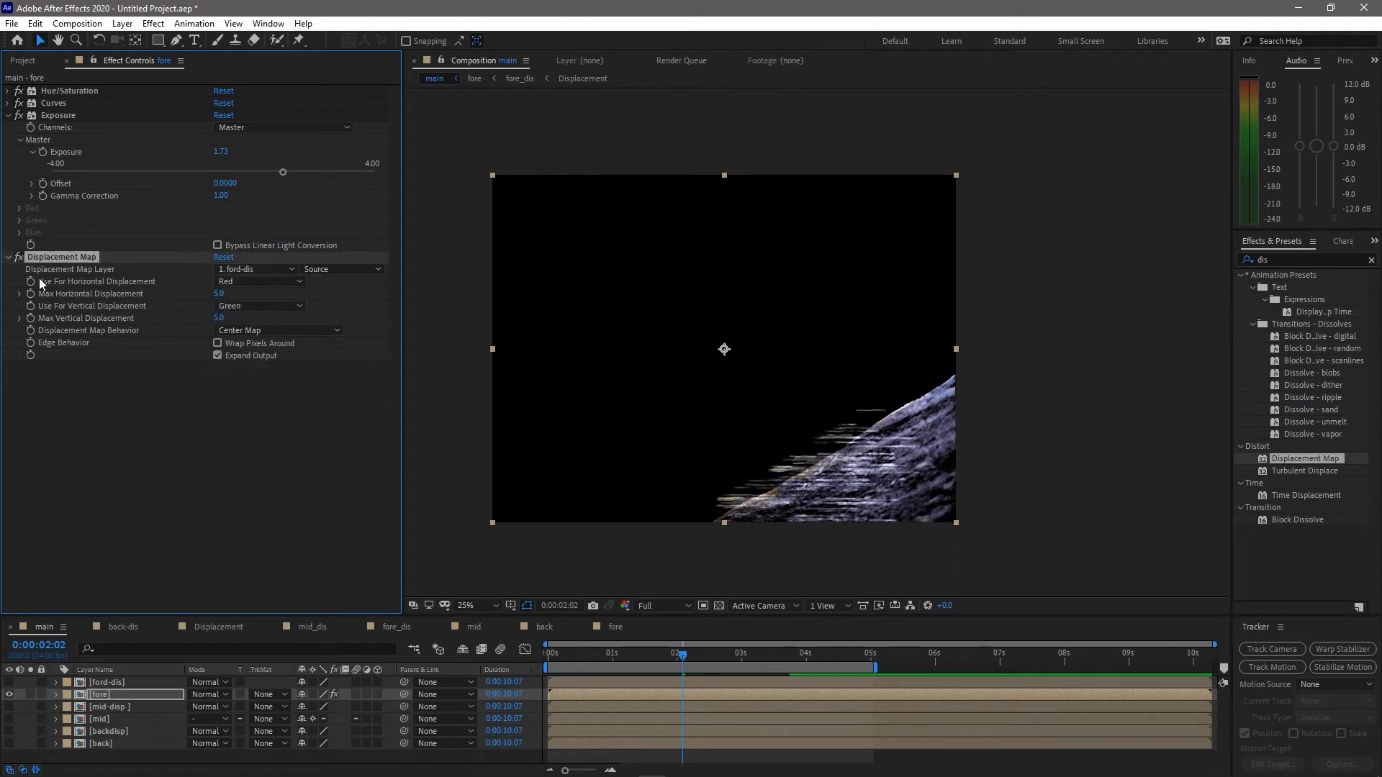
Set the fore layer's Max Horizontal Displacement to 49.1 and preview main from the start
{"action": "left_click", "coordinate": [20, 294]}
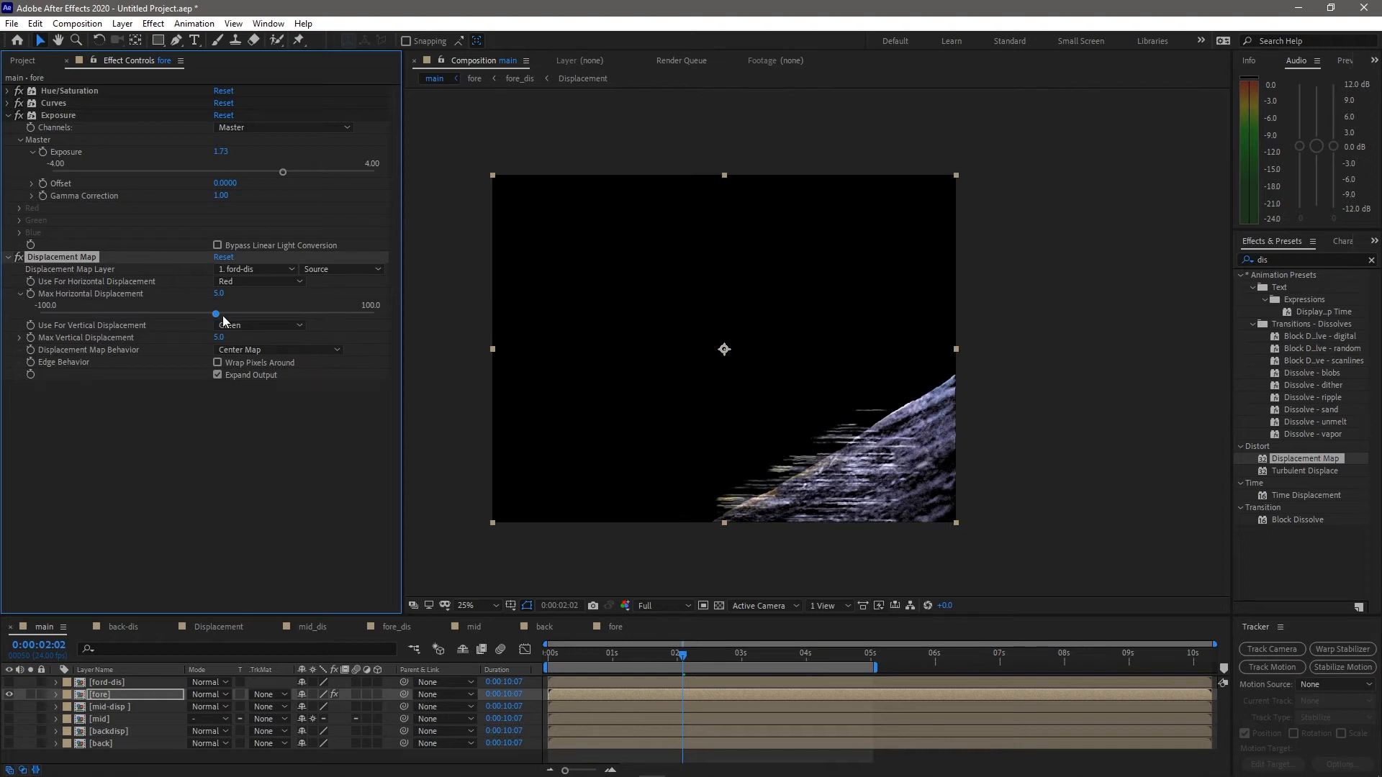
{"action": "left_click_drag", "start_coordinate": [246, 318], "coordinate": [291, 319]}
{"action": "left_click_drag", "start_coordinate": [567, 654], "coordinate": [506, 661]}
{"action": "key", "text": "space"}
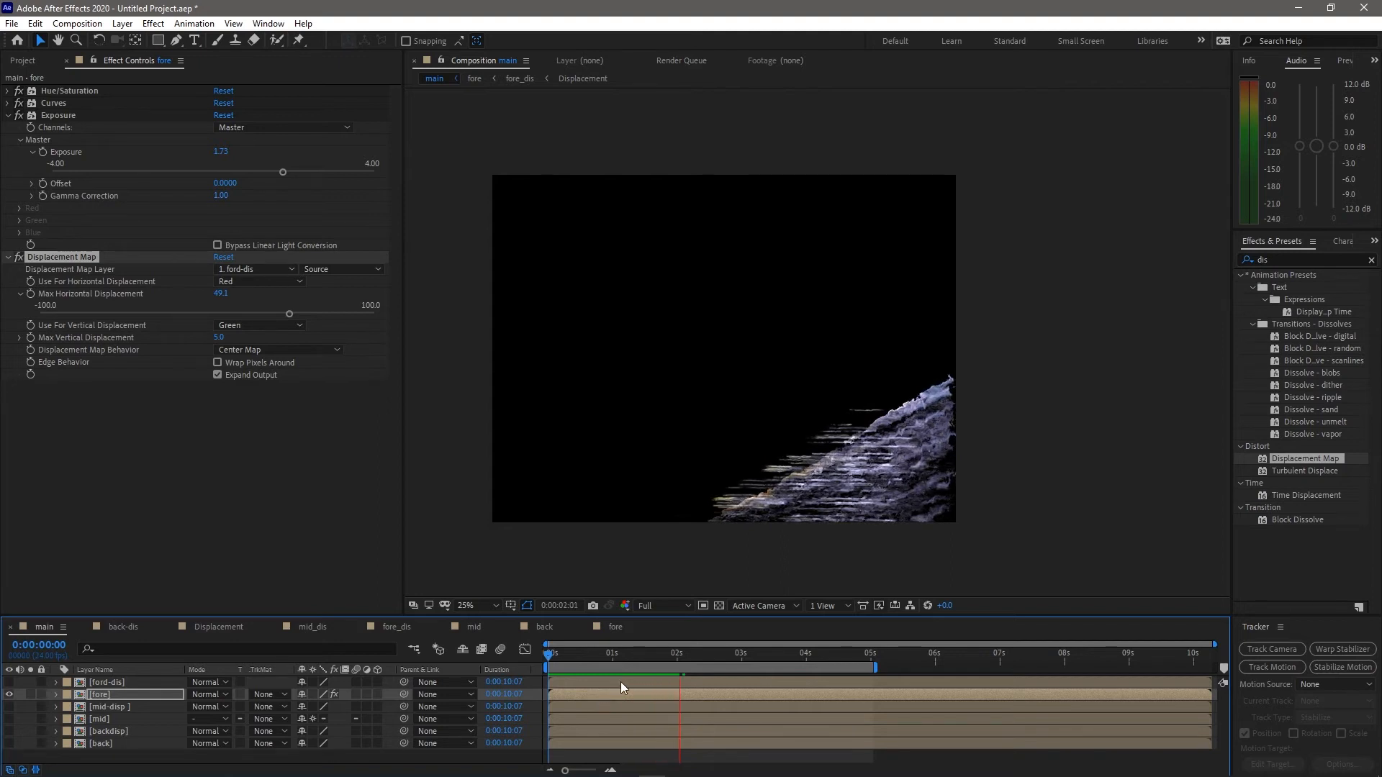
End main's work area at 0:00:02:03 and play back the shortened range
{"action": "key", "text": "space"}
{"action": "key", "text": "n"}
{"action": "key", "text": "space"}
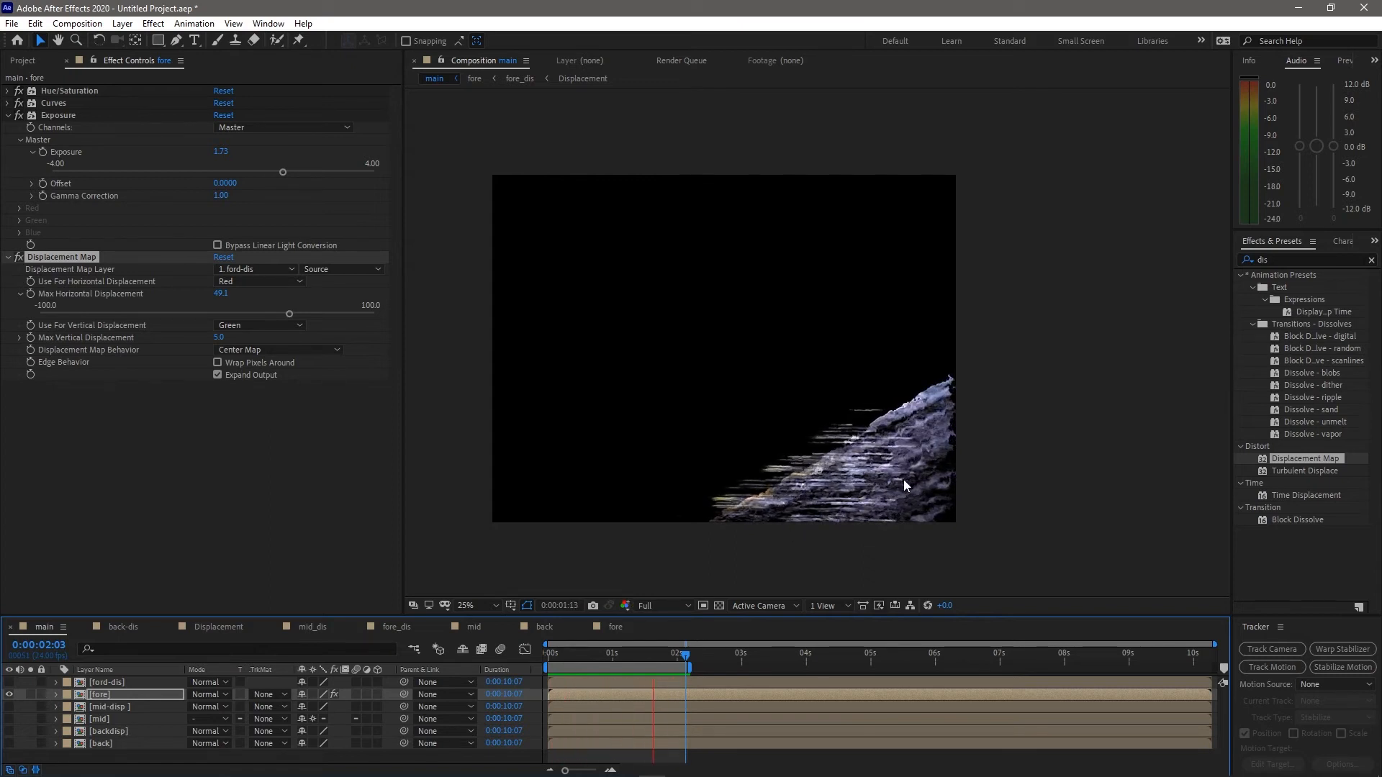
{"action": "key", "text": "space"}
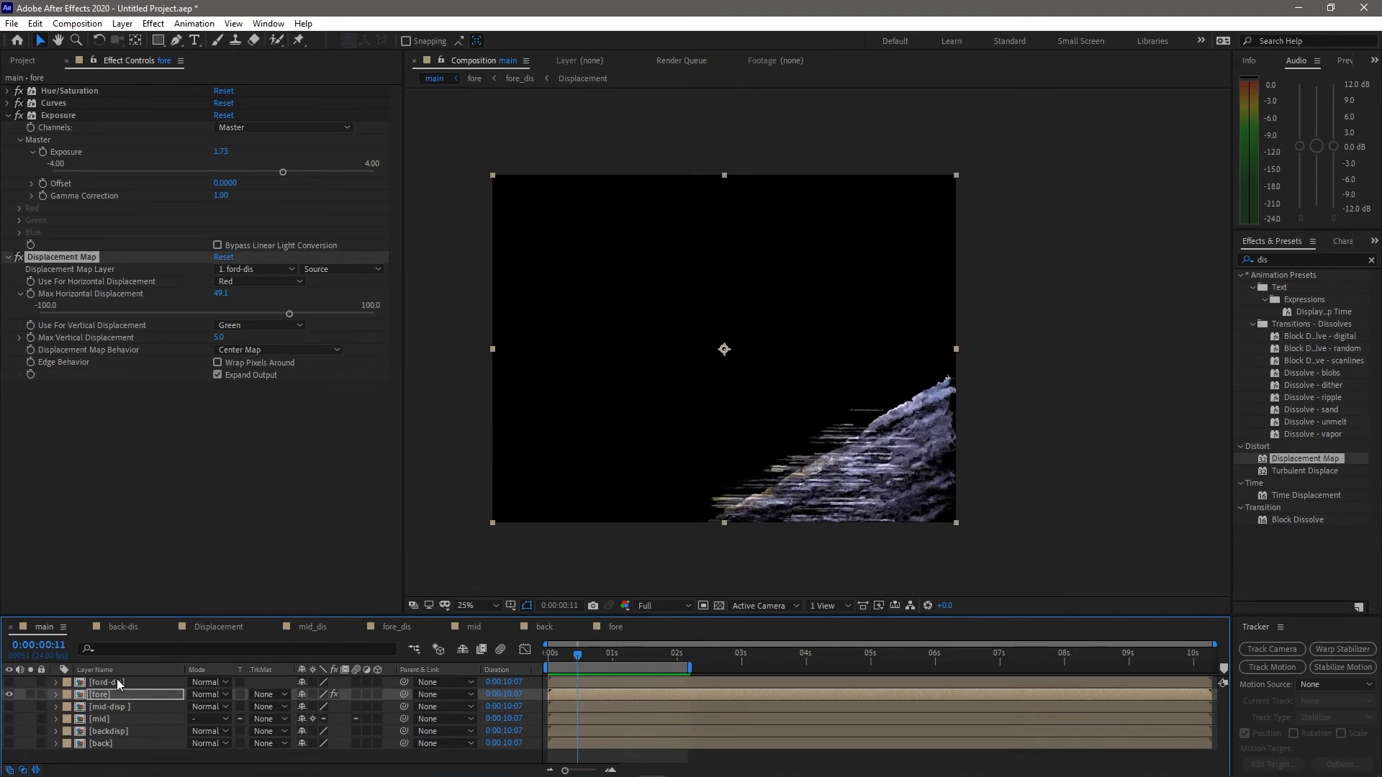
Reveal White Solid 1's mask paths in the Displacement composition and examine how they animate over the first frames
{"action": "left_click", "coordinate": [190, 629]}
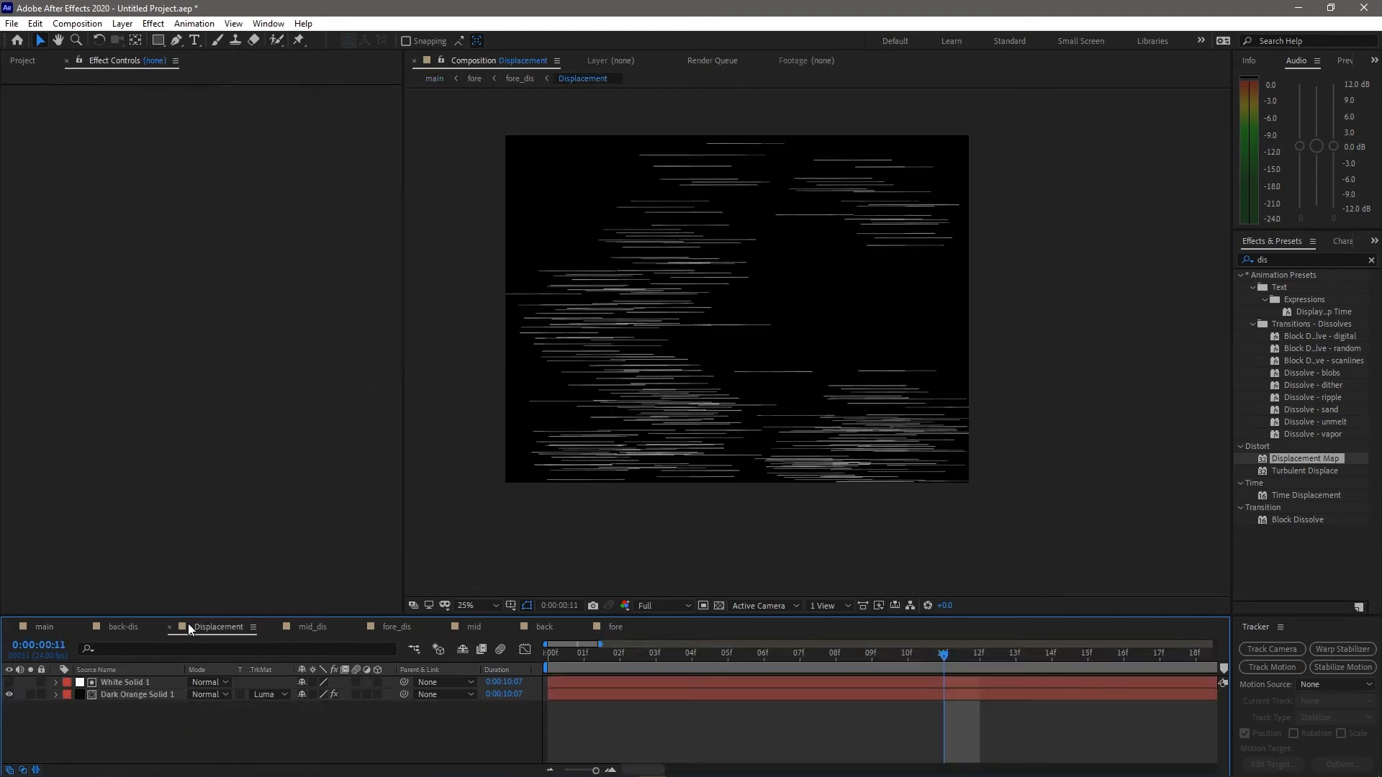
{"action": "left_click", "coordinate": [653, 682]}
{"action": "key", "text": "m"}
{"action": "left_click_drag", "start_coordinate": [688, 705], "coordinate": [876, 724]}
{"action": "left_click_drag", "start_coordinate": [555, 662], "coordinate": [872, 659]}
{"action": "left_click", "coordinate": [138, 743]}
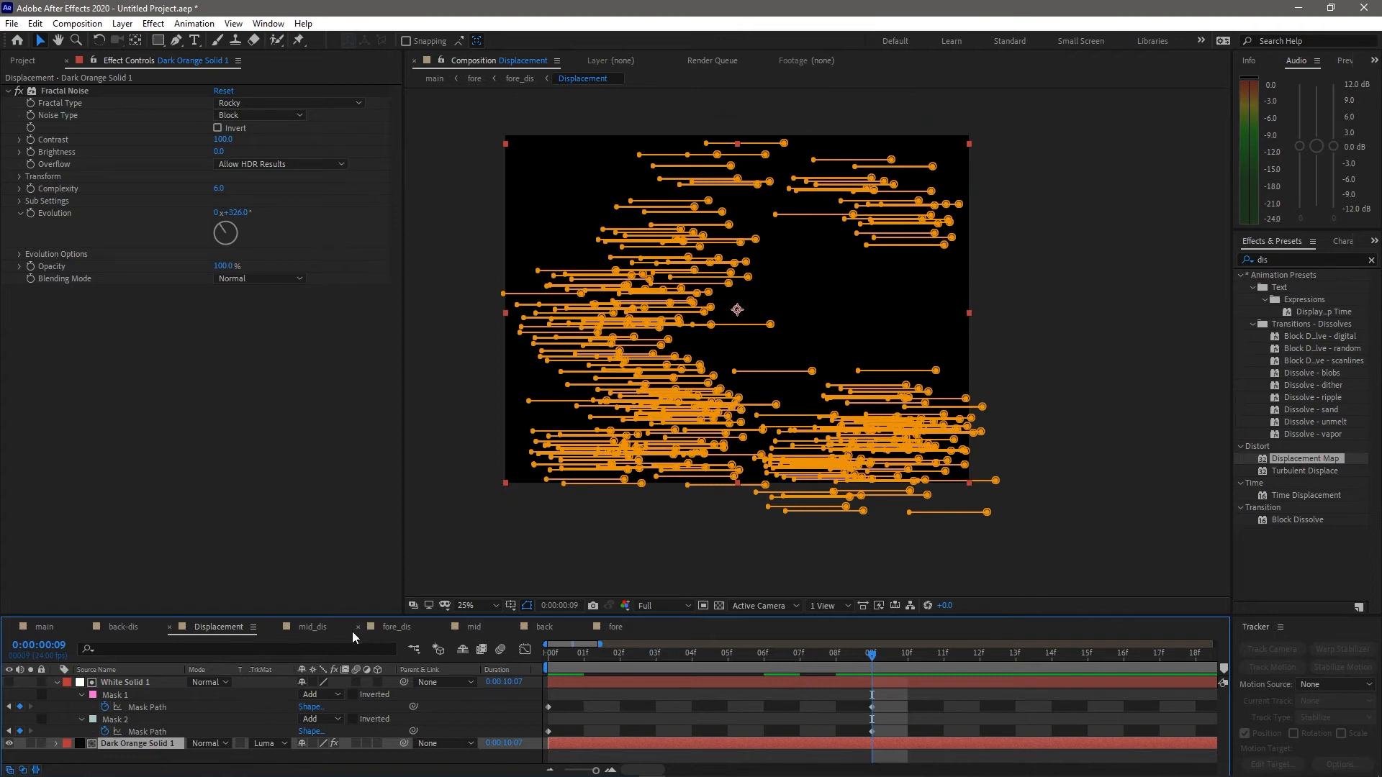
Check the fore composition at its first frame and inspect fore 2's Displacement Map inside fore_dis
{"action": "left_click", "coordinate": [617, 627]}
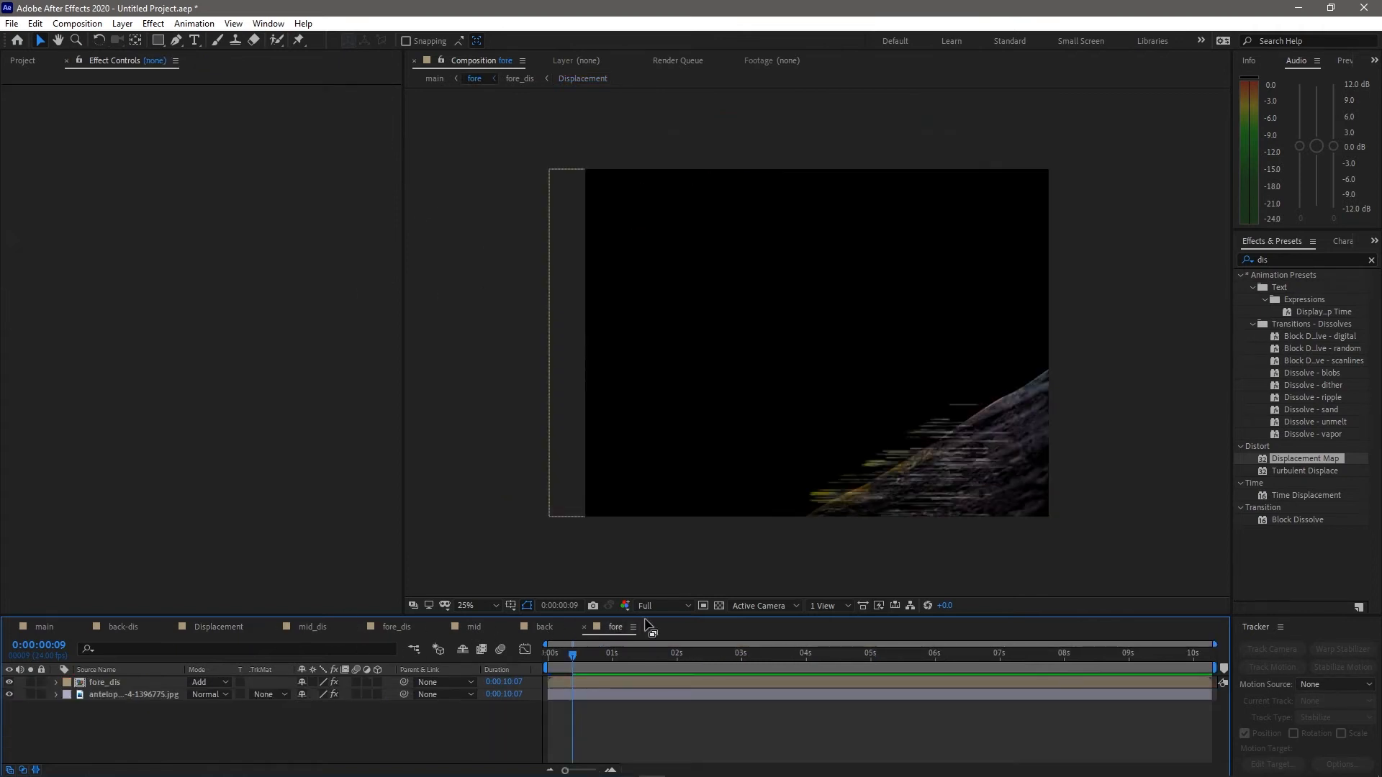
{"action": "left_click_drag", "start_coordinate": [568, 652], "coordinate": [517, 662]}
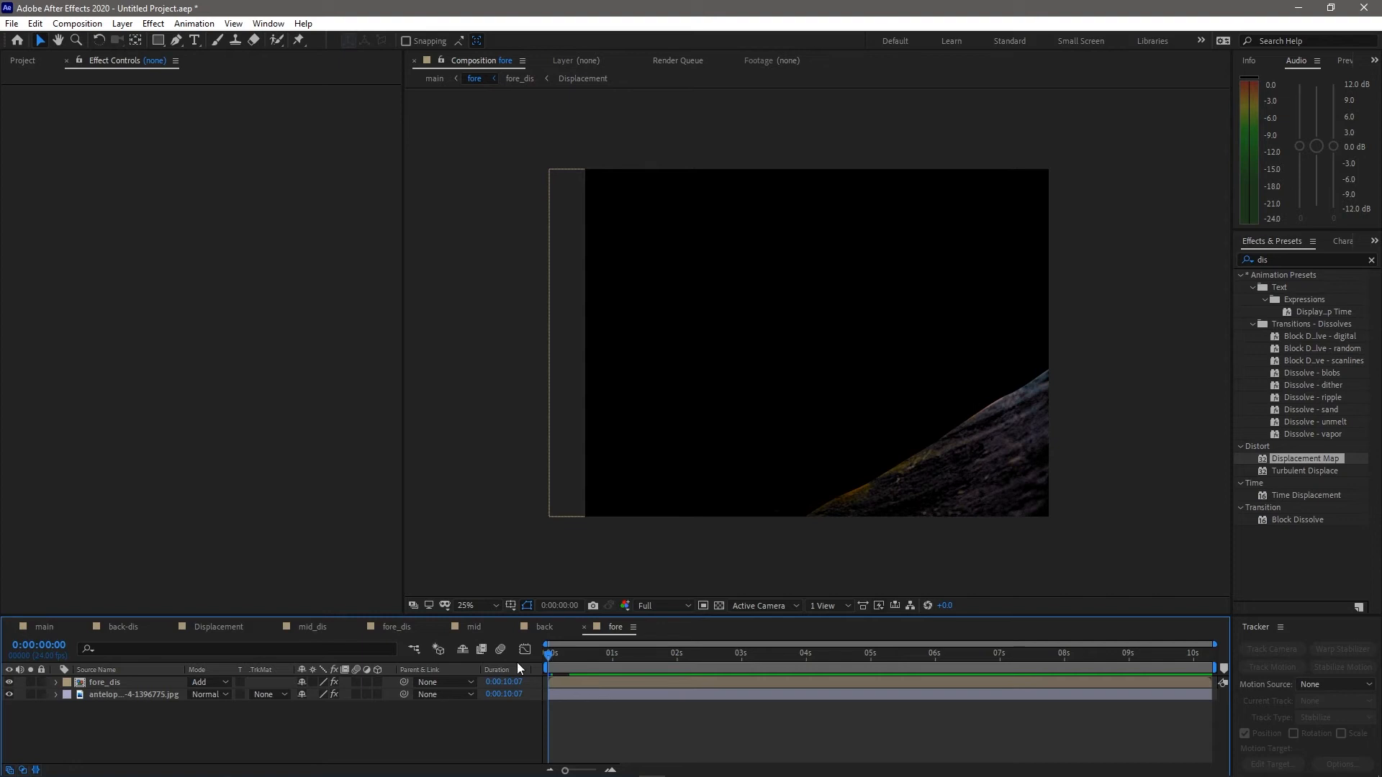
{"action": "left_click", "coordinate": [108, 695]}
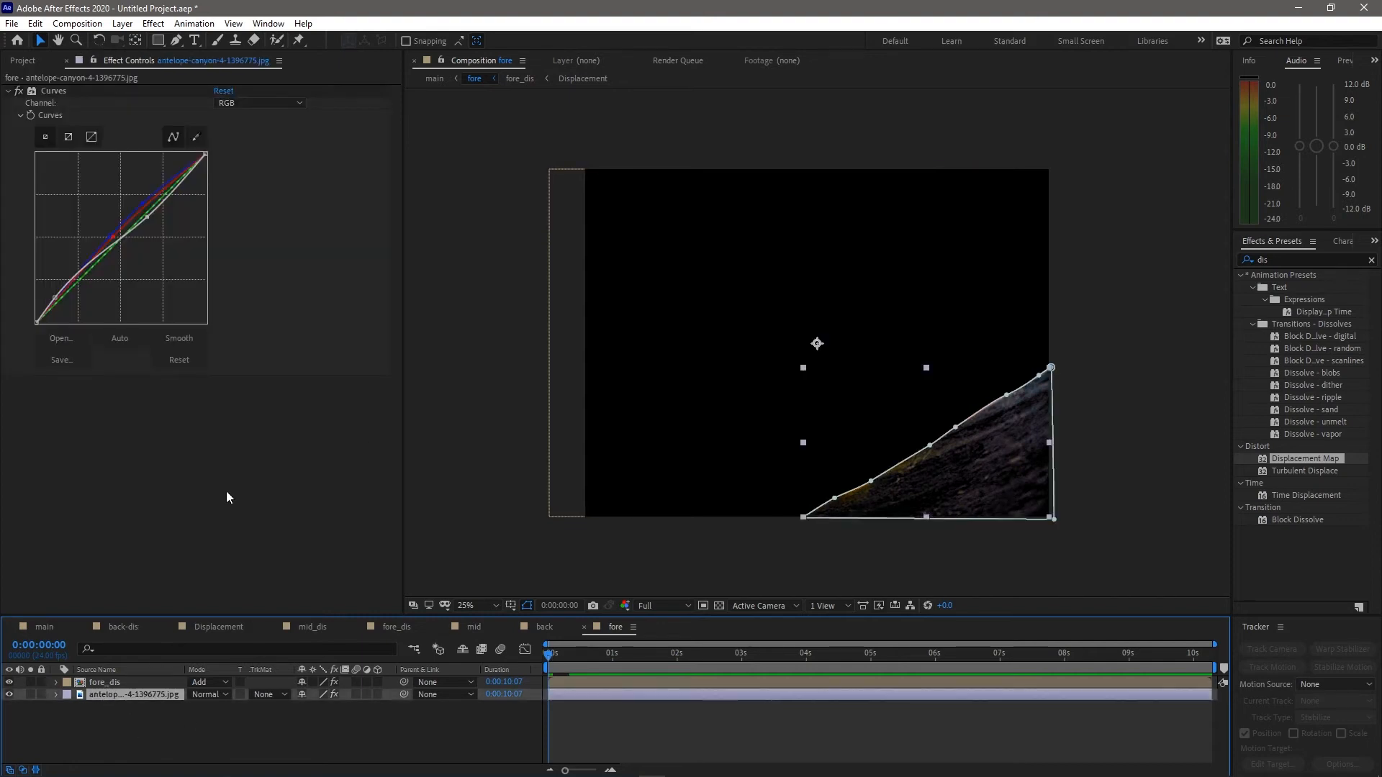
{"action": "double_click", "coordinate": [563, 680]}
{"action": "mouse_move", "coordinate": [553, 653]}
{"action": "left_mouse_down"}
{"action": "mouse_move", "coordinate": [607, 670]}
{"action": "mouse_move", "coordinate": [553, 669]}
{"action": "left_mouse_up"}
{"action": "left_click", "coordinate": [122, 695]}
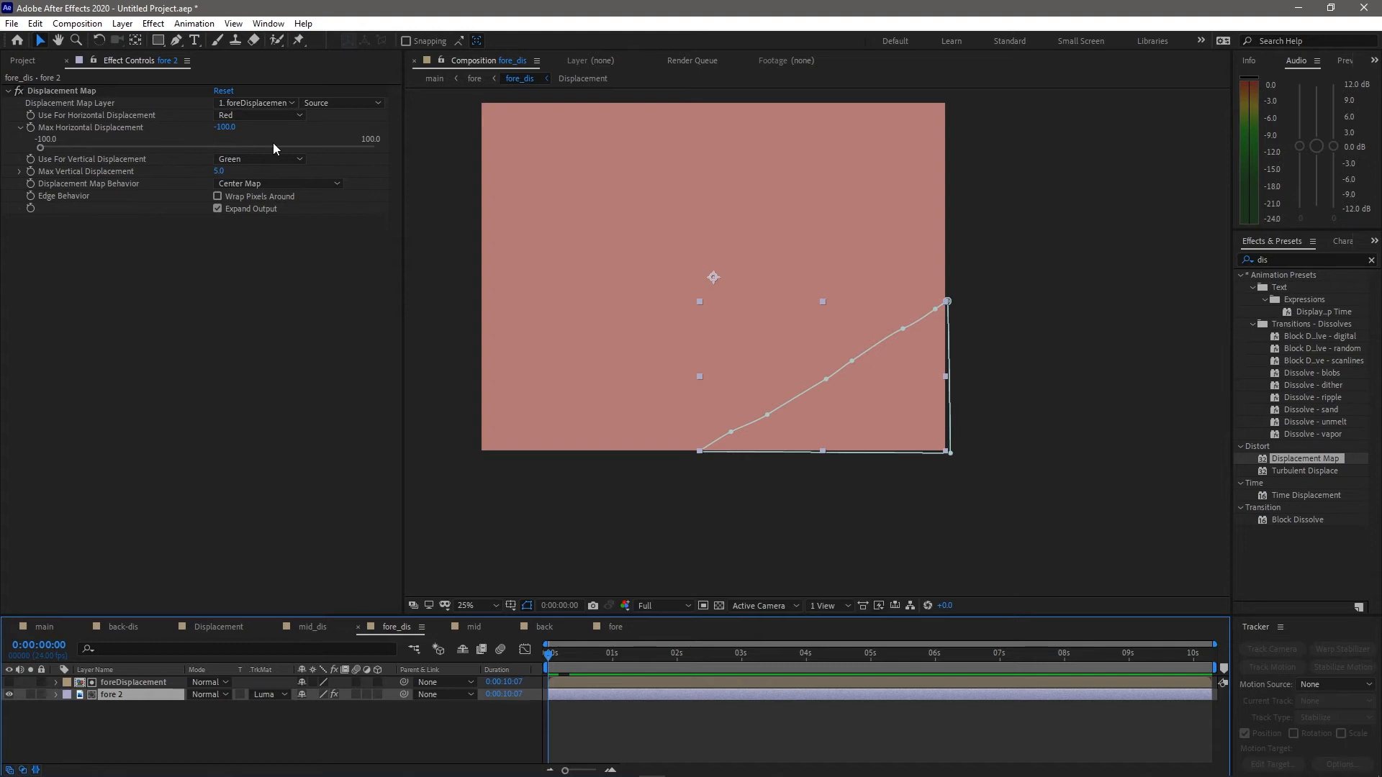
Animate fore 2's Max Horizontal Displacement from 0 at the first frame to -100 at 0:00:03:01
{"action": "mouse_move", "coordinate": [583, 654]}
{"action": "left_mouse_down"}
{"action": "mouse_move", "coordinate": [712, 669]}
{"action": "mouse_move", "coordinate": [692, 666]}
{"action": "left_mouse_up"}
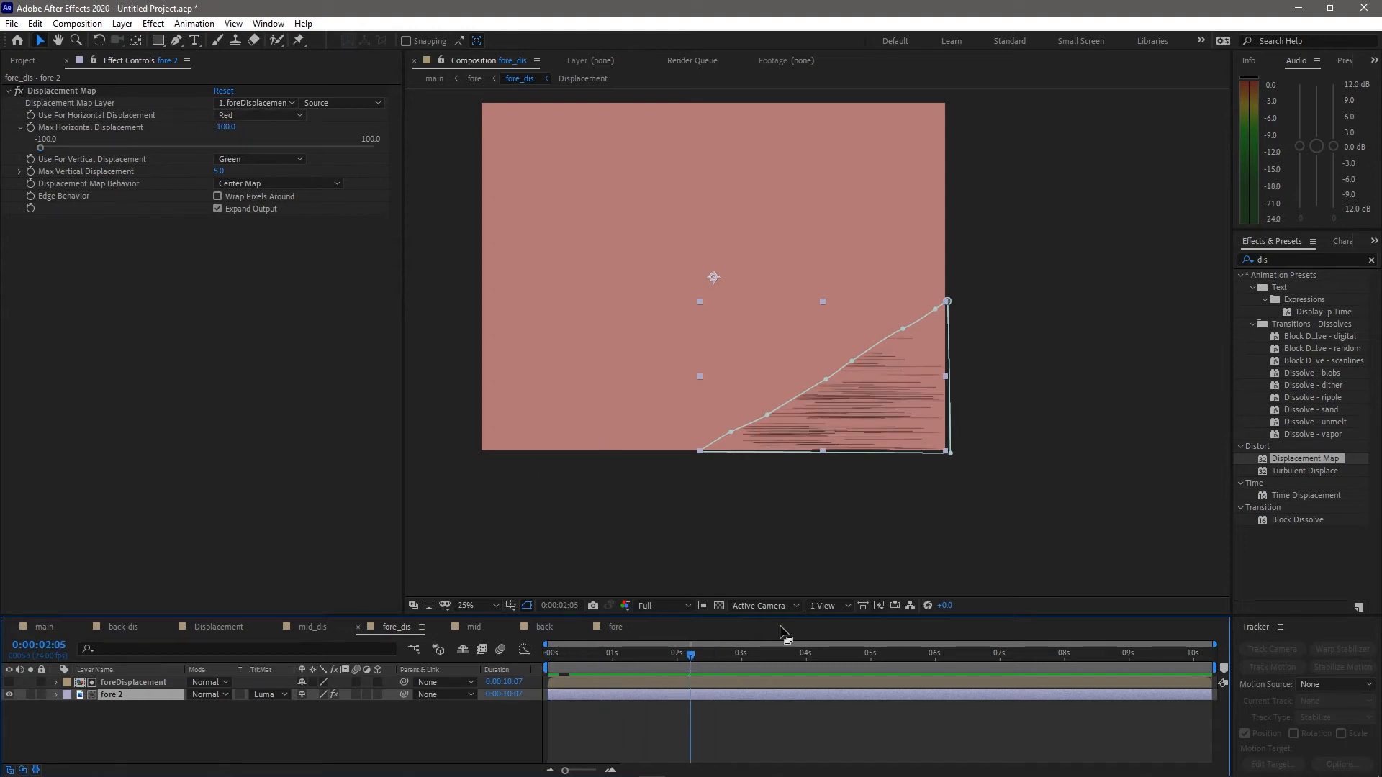
{"action": "left_click", "coordinate": [744, 655]}
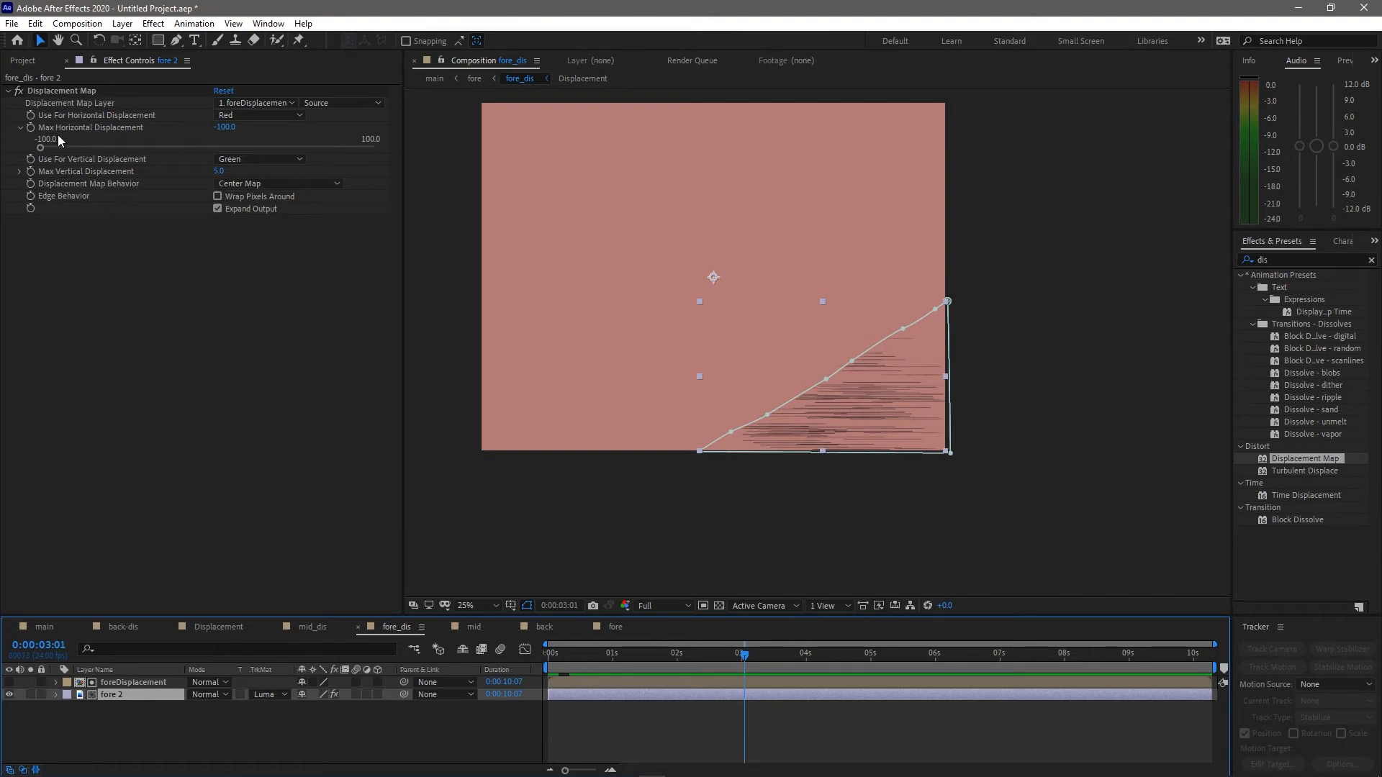
{"action": "left_click", "coordinate": [30, 128]}
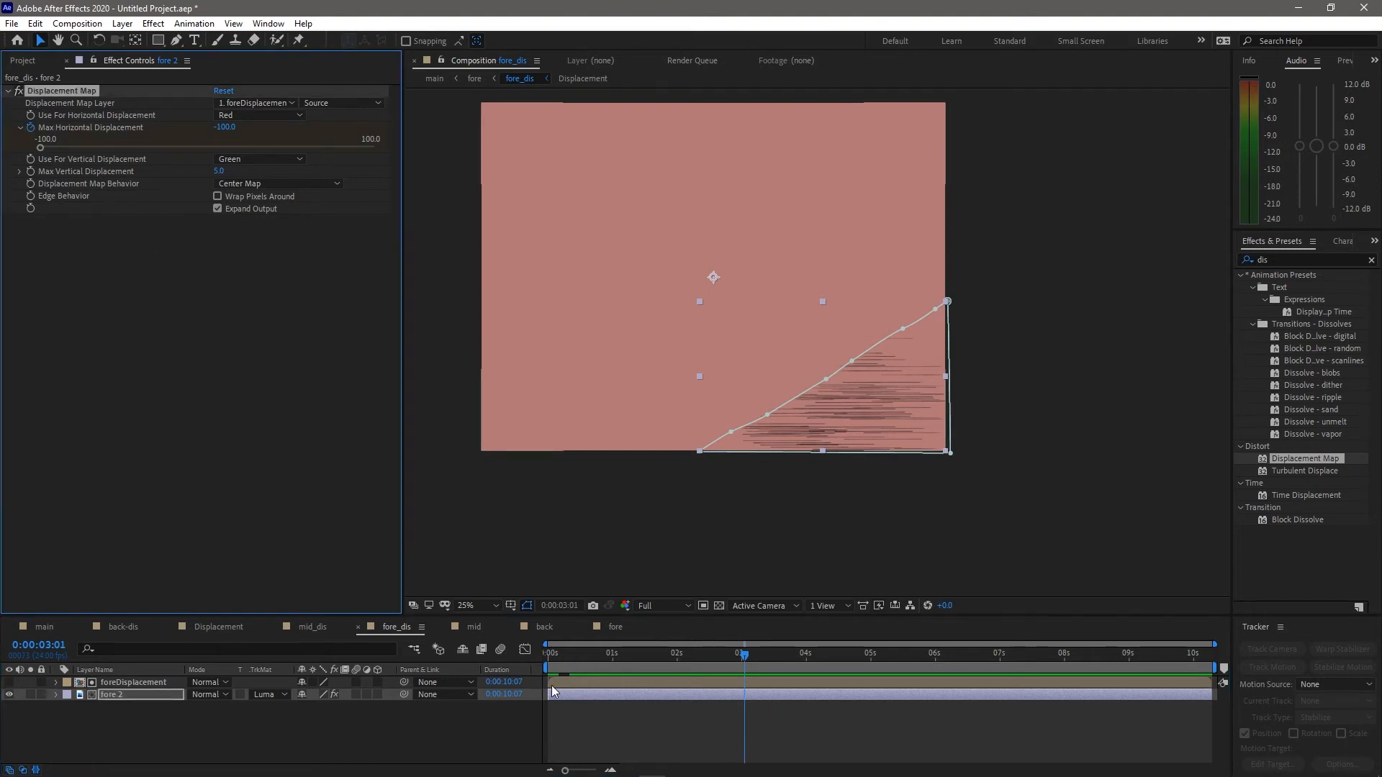
{"action": "left_click_drag", "start_coordinate": [562, 660], "coordinate": [529, 655]}
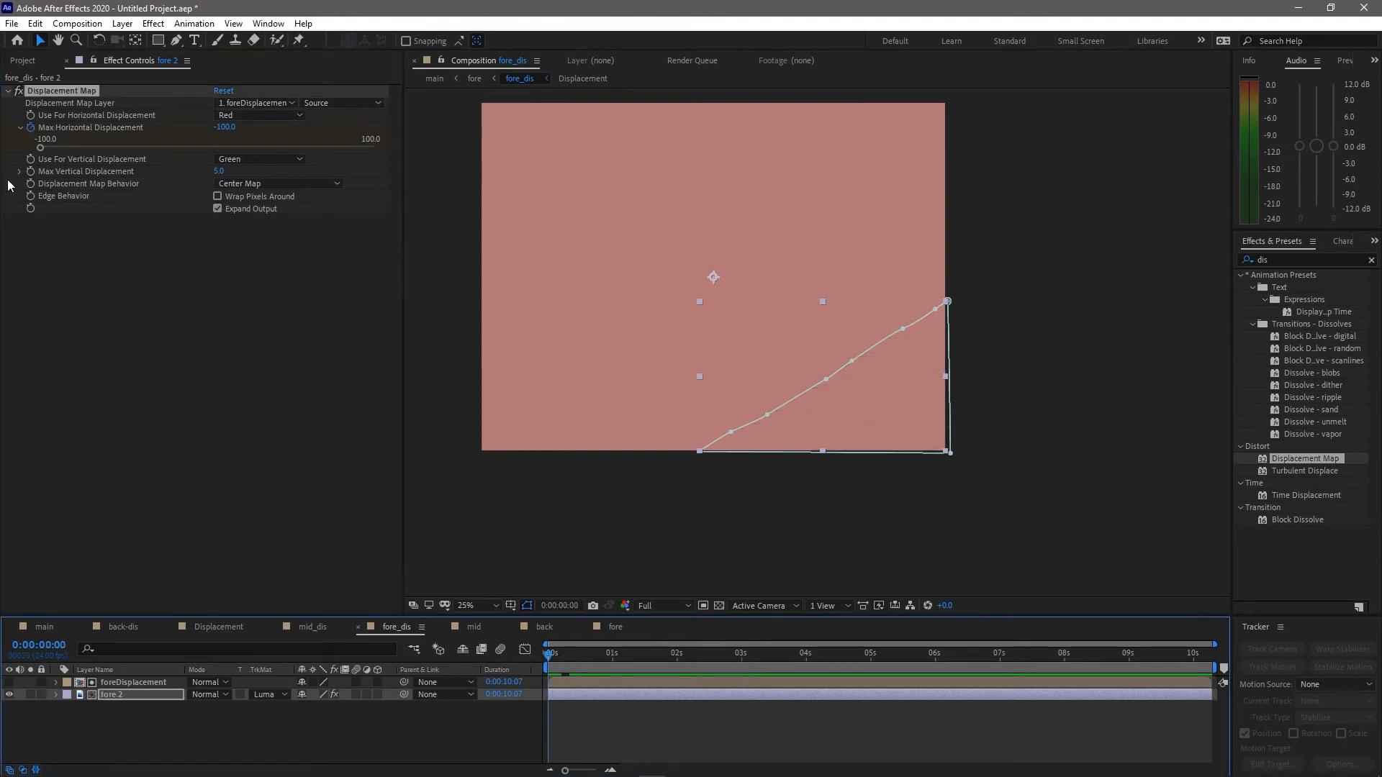
{"action": "left_click", "coordinate": [225, 127]}
{"action": "type", "text": "0"}
{"action": "key", "text": "Return"}
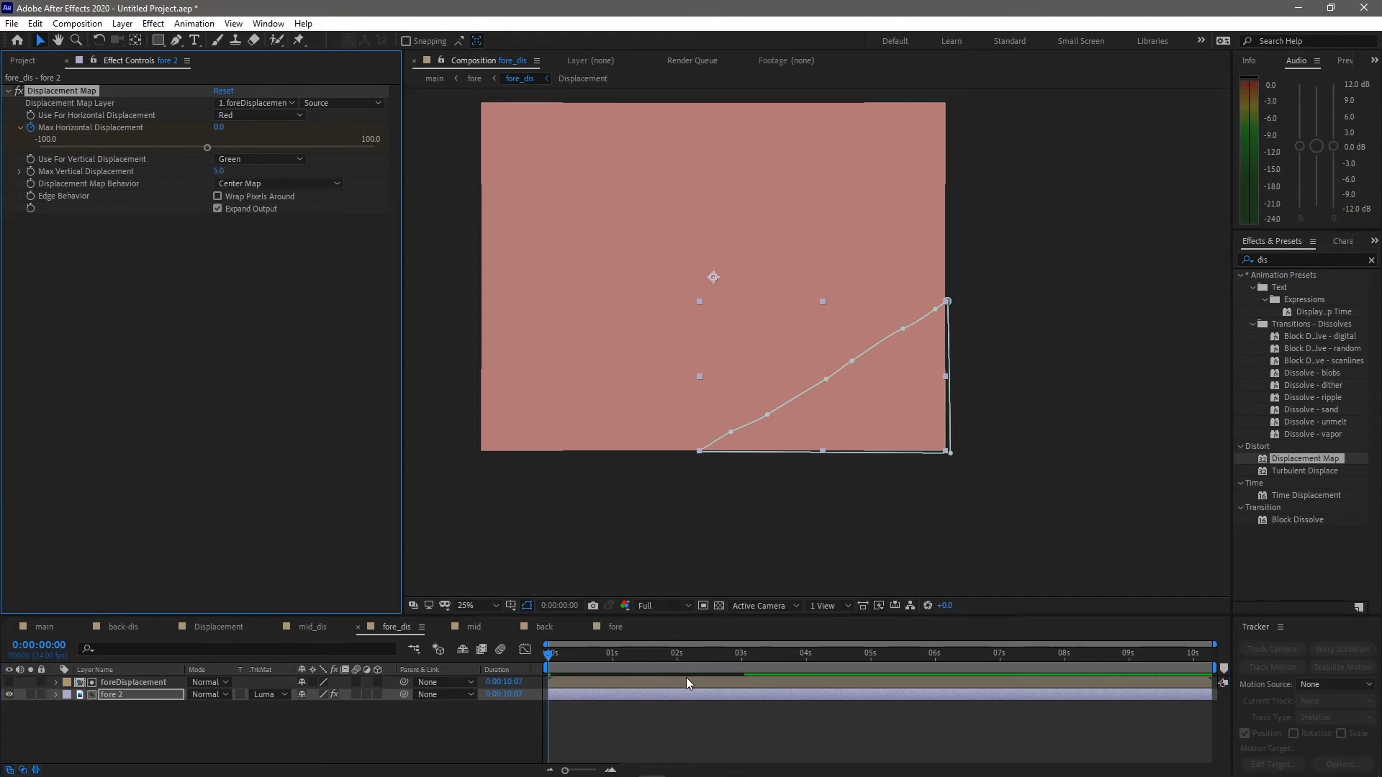
{"action": "key", "text": "u"}
{"action": "left_click", "coordinate": [747, 655]}
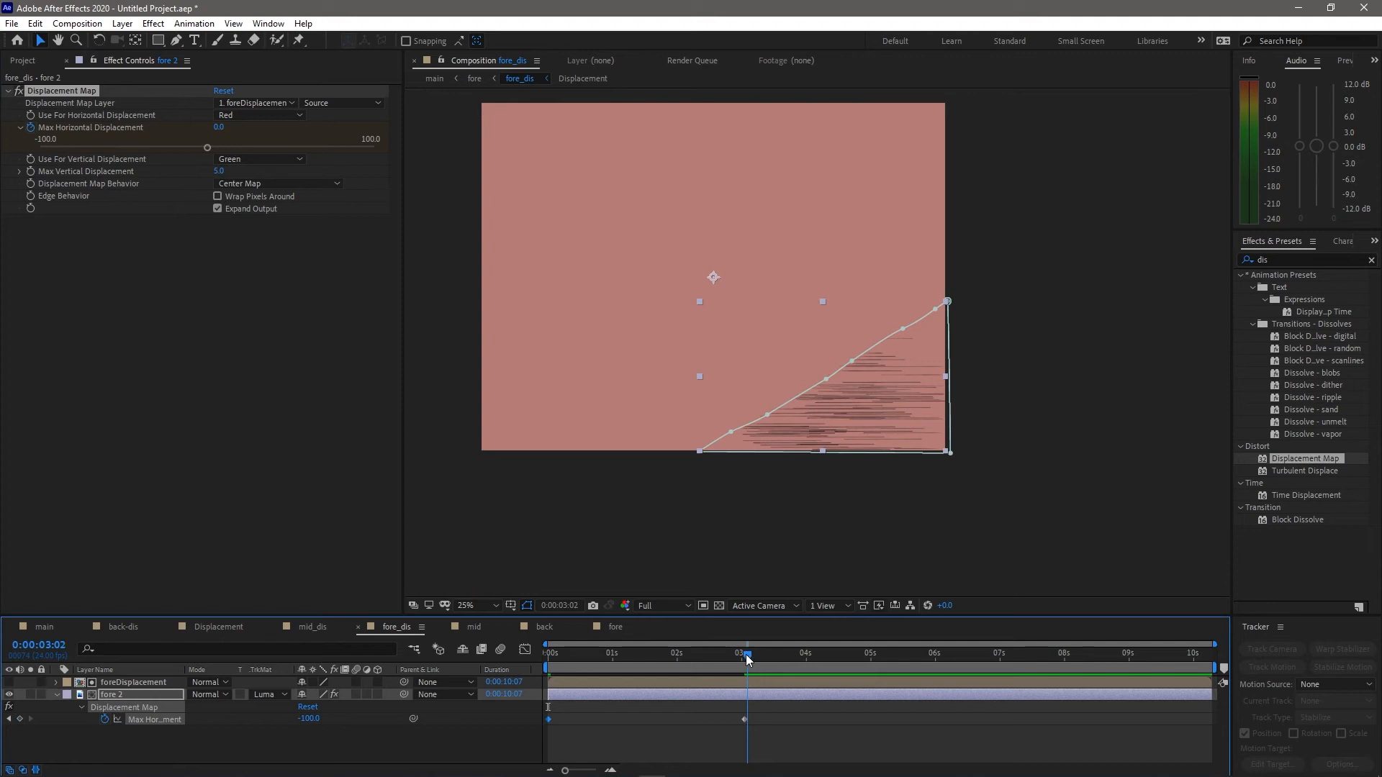
{"action": "mouse_move", "coordinate": [747, 658]}
{"action": "left_mouse_down"}
{"action": "mouse_move", "coordinate": [481, 657]}
{"action": "mouse_move", "coordinate": [691, 658]}
{"action": "mouse_move", "coordinate": [633, 658]}
{"action": "left_mouse_up"}
Remove the Mask Path animation from Mask 1 and Mask 2 of White Solid 1 in the Displacement composition
{"action": "left_click", "coordinate": [229, 626]}
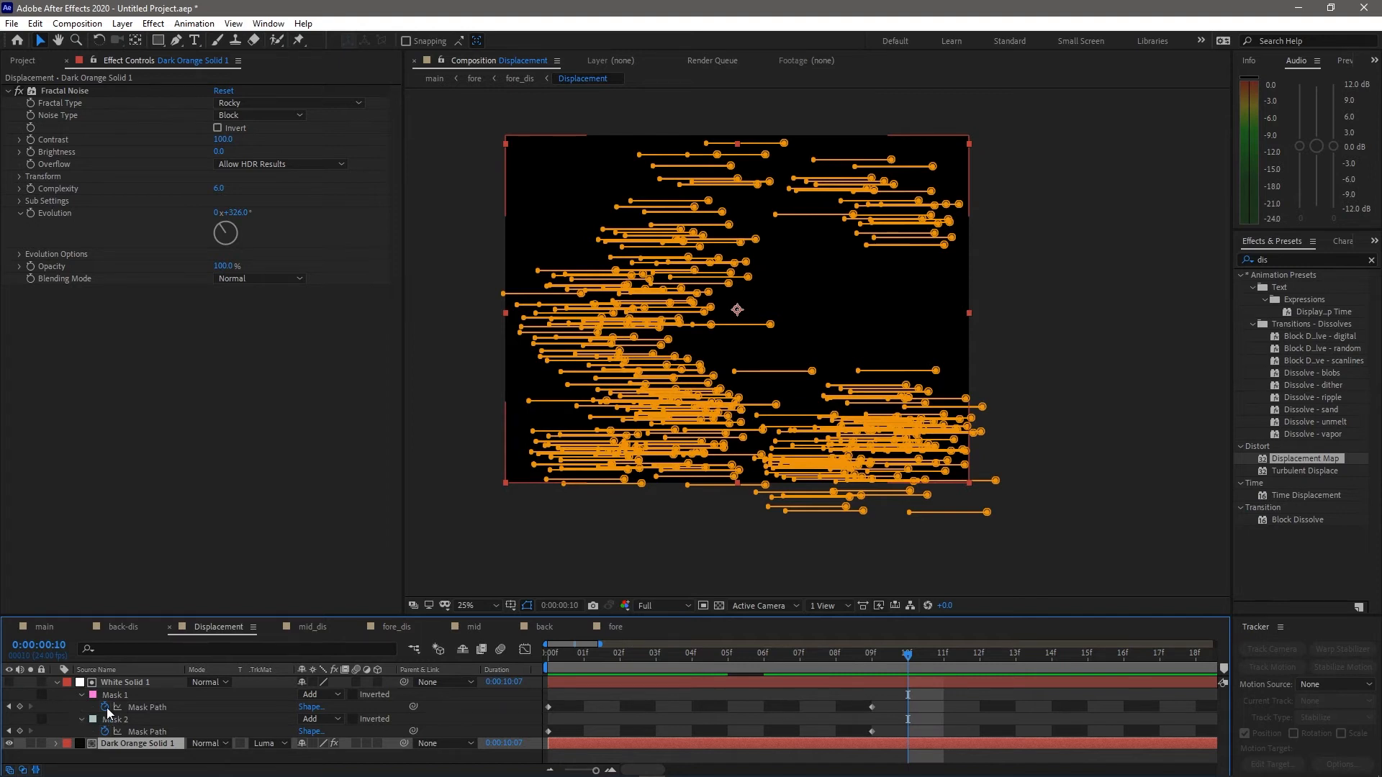
{"action": "left_click", "coordinate": [106, 707]}
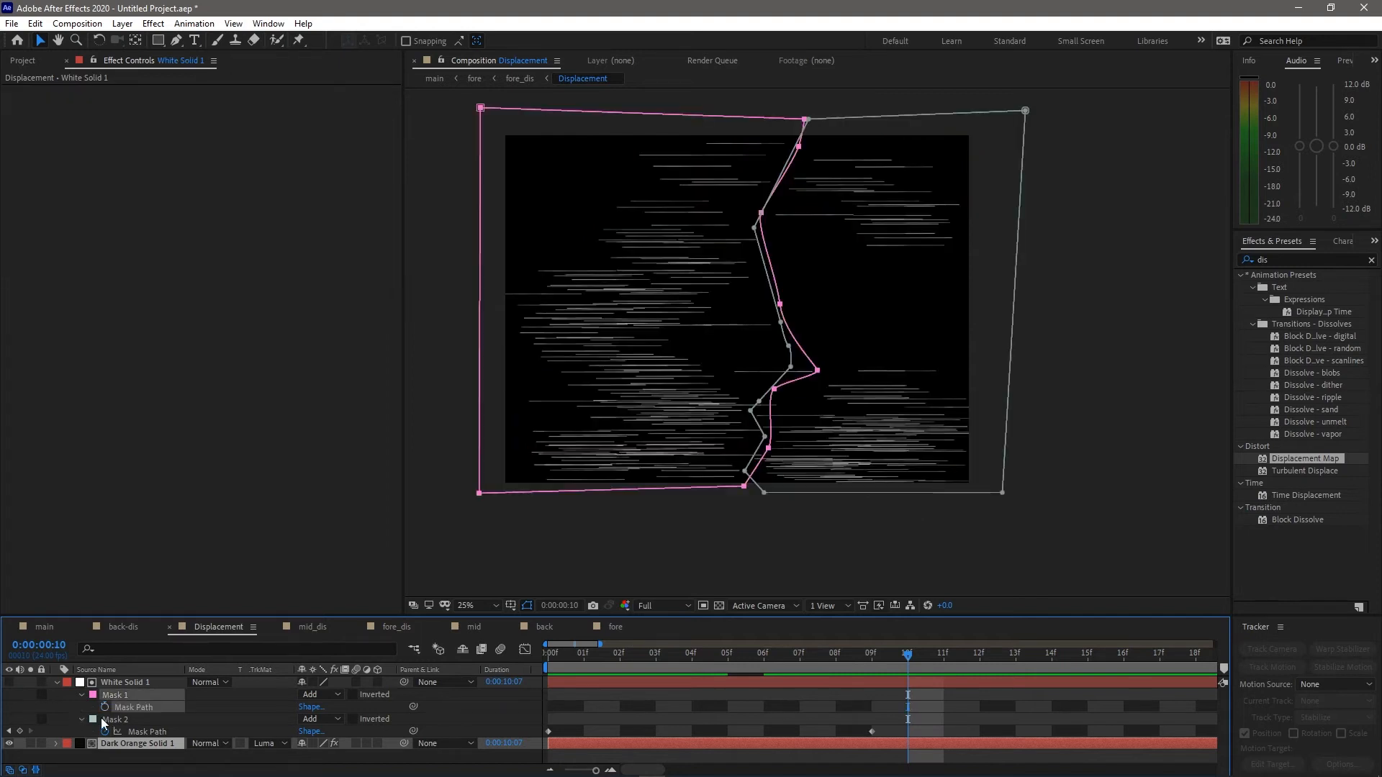
{"action": "left_click", "coordinate": [110, 733]}
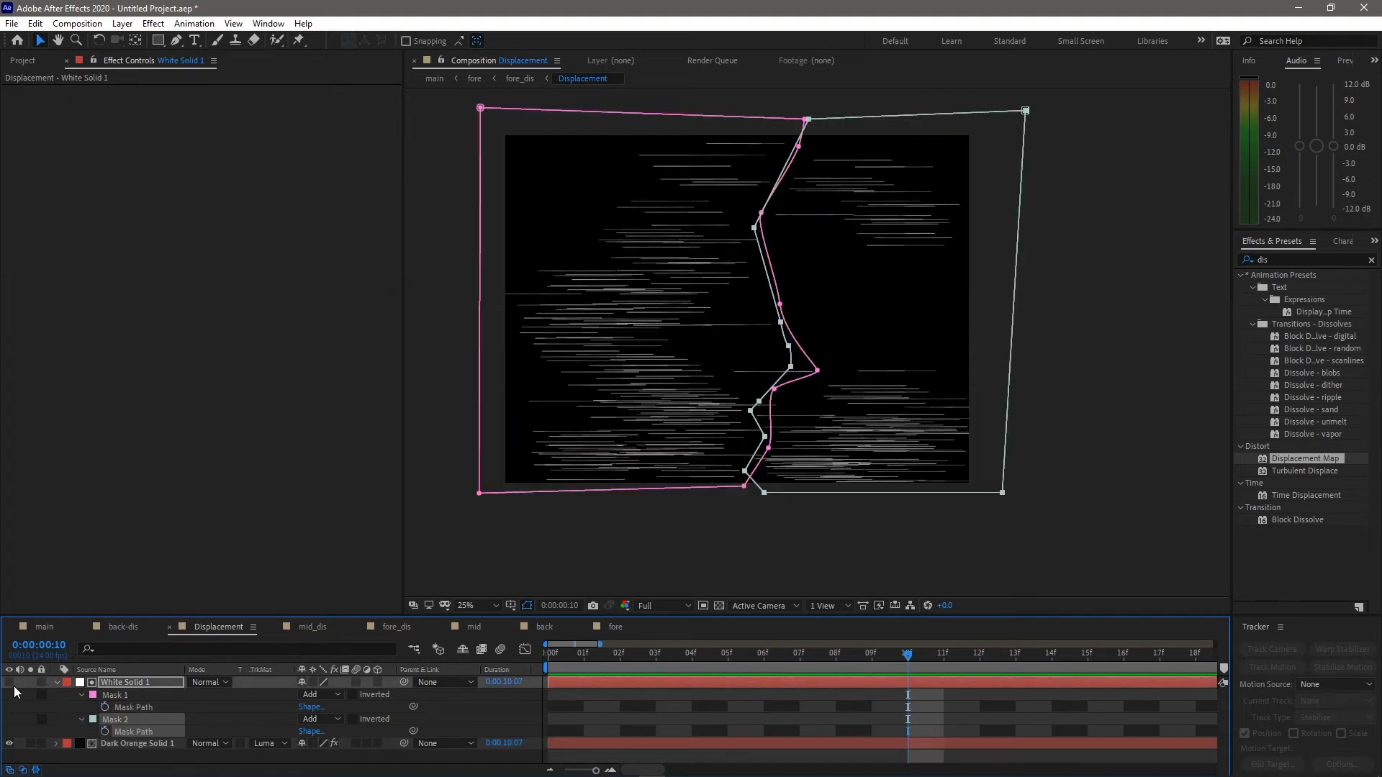
Check the displacement in fore, and set fore 2's Max Vertical Displacement to 0 in fore_dis
{"action": "left_click", "coordinate": [616, 626]}
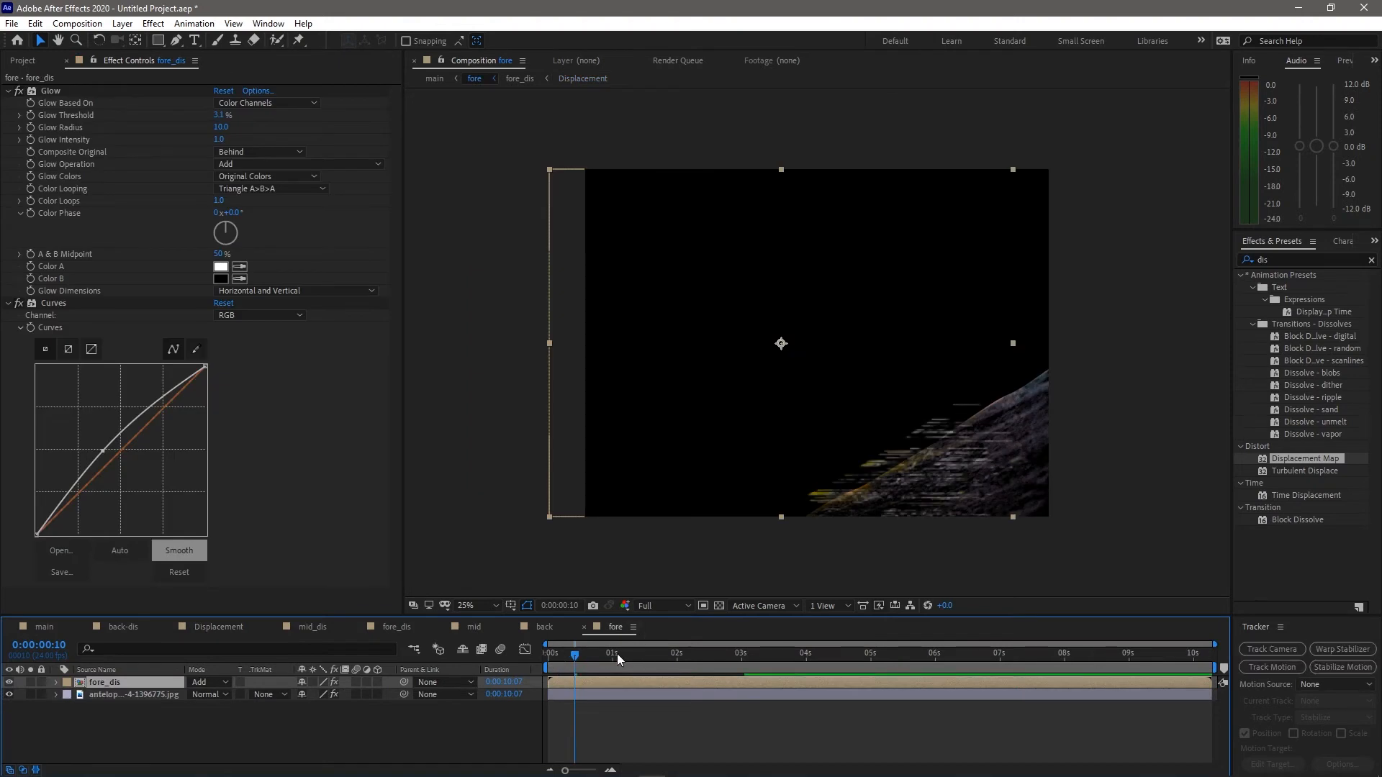
{"action": "left_click_drag", "start_coordinate": [589, 652], "coordinate": [678, 678]}
{"action": "double_click", "coordinate": [640, 678]}
{"action": "left_click_drag", "start_coordinate": [578, 662], "coordinate": [450, 669]}
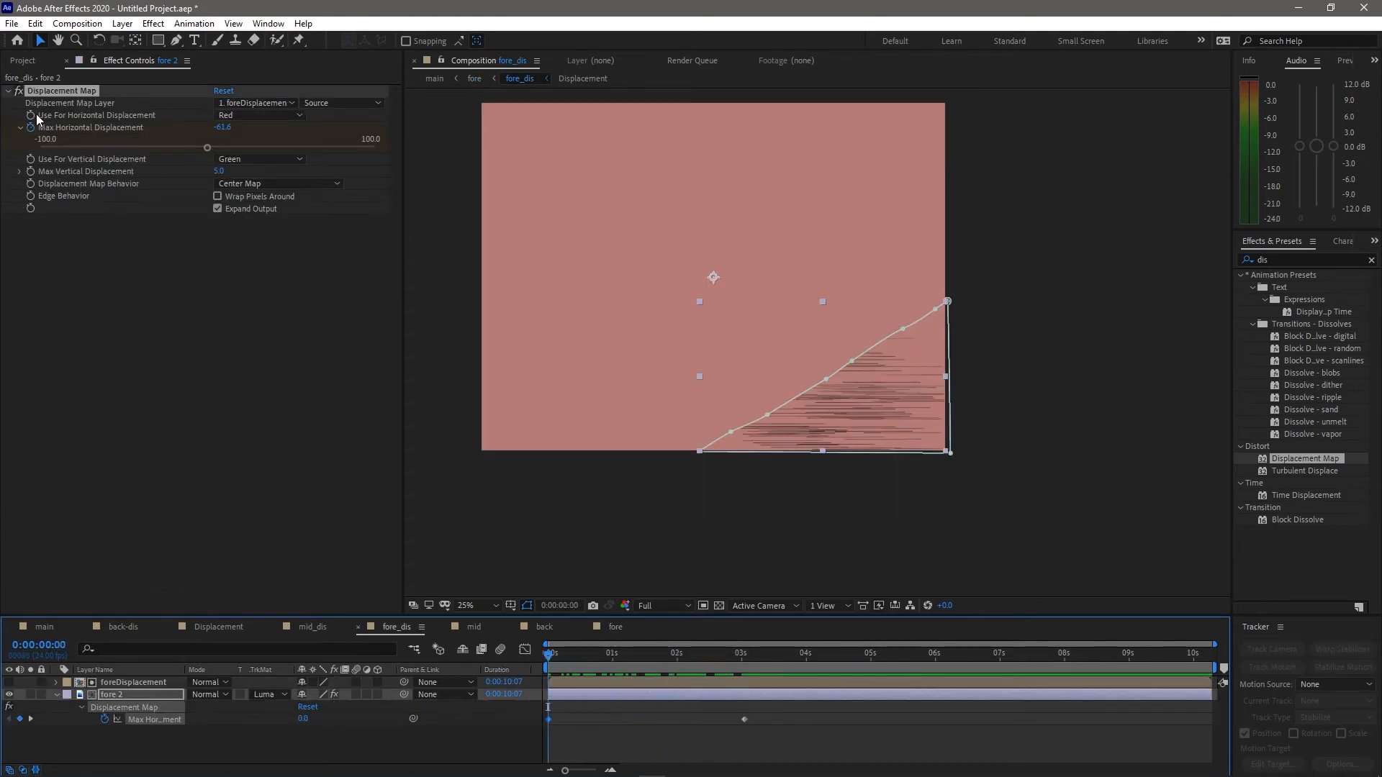
{"action": "left_click", "coordinate": [19, 173]}
{"action": "left_click", "coordinate": [219, 172]}
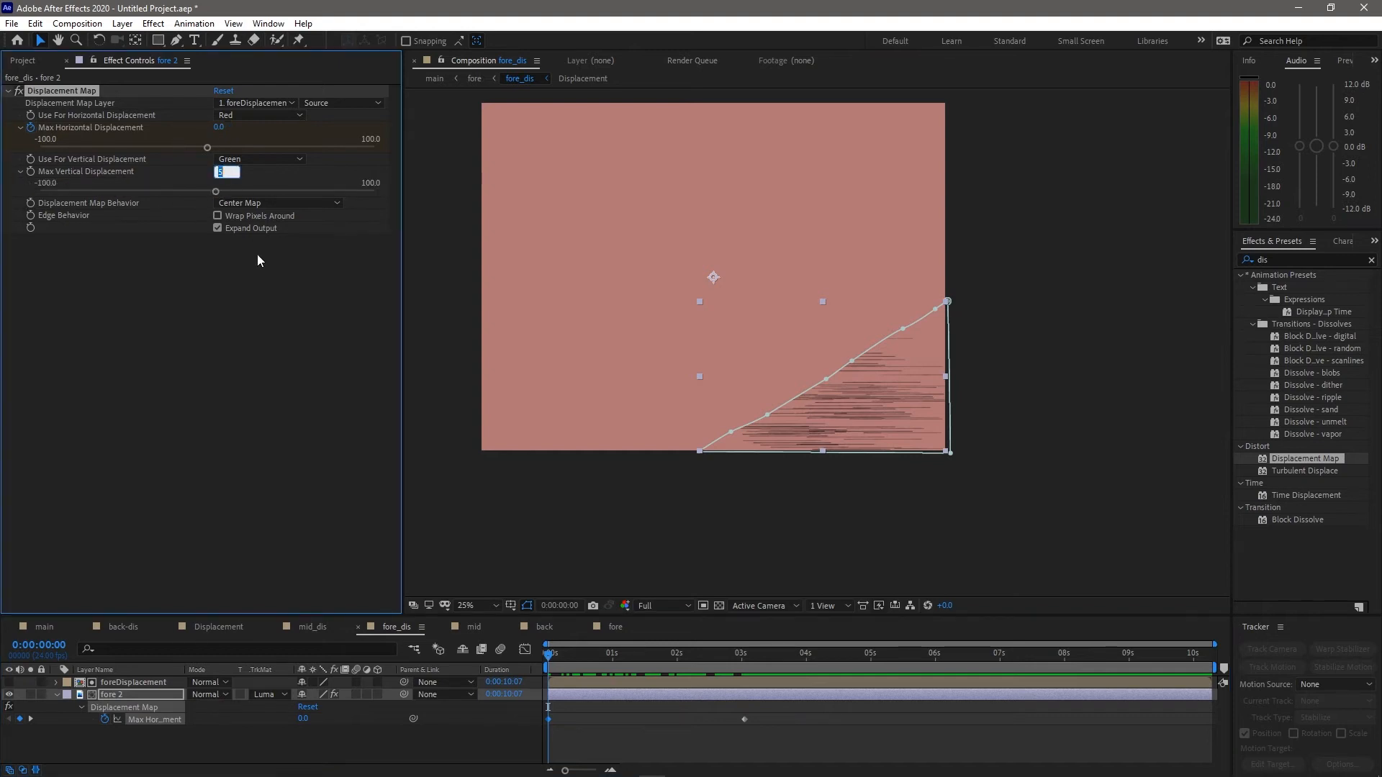
{"action": "type", "text": "0"}
{"action": "key", "text": "Return"}
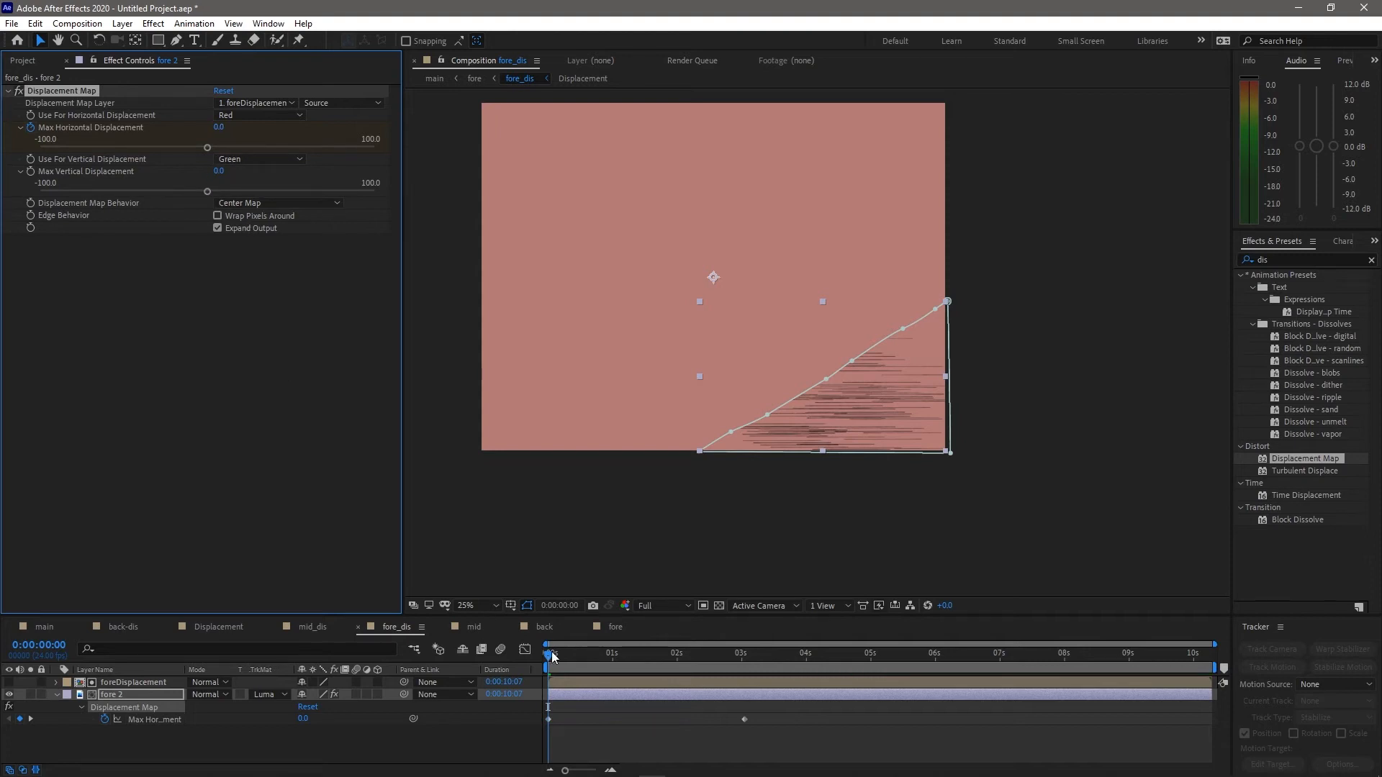
Scrub fore_dis to the keyframe at 0:00:03:01 and play the displacement animation from the start
{"action": "left_click_drag", "start_coordinate": [553, 656], "coordinate": [749, 676]}
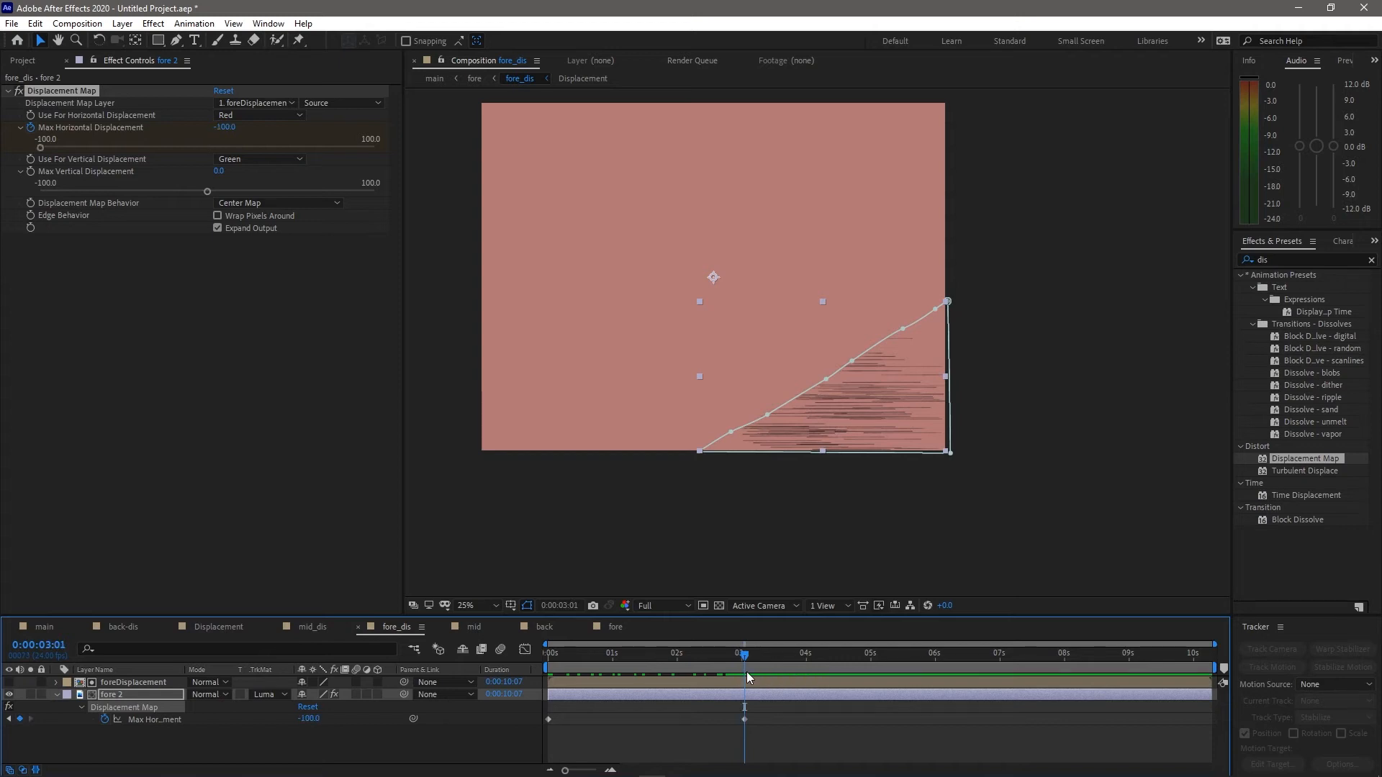
{"action": "key", "text": "Home"}
{"action": "key", "text": "space"}
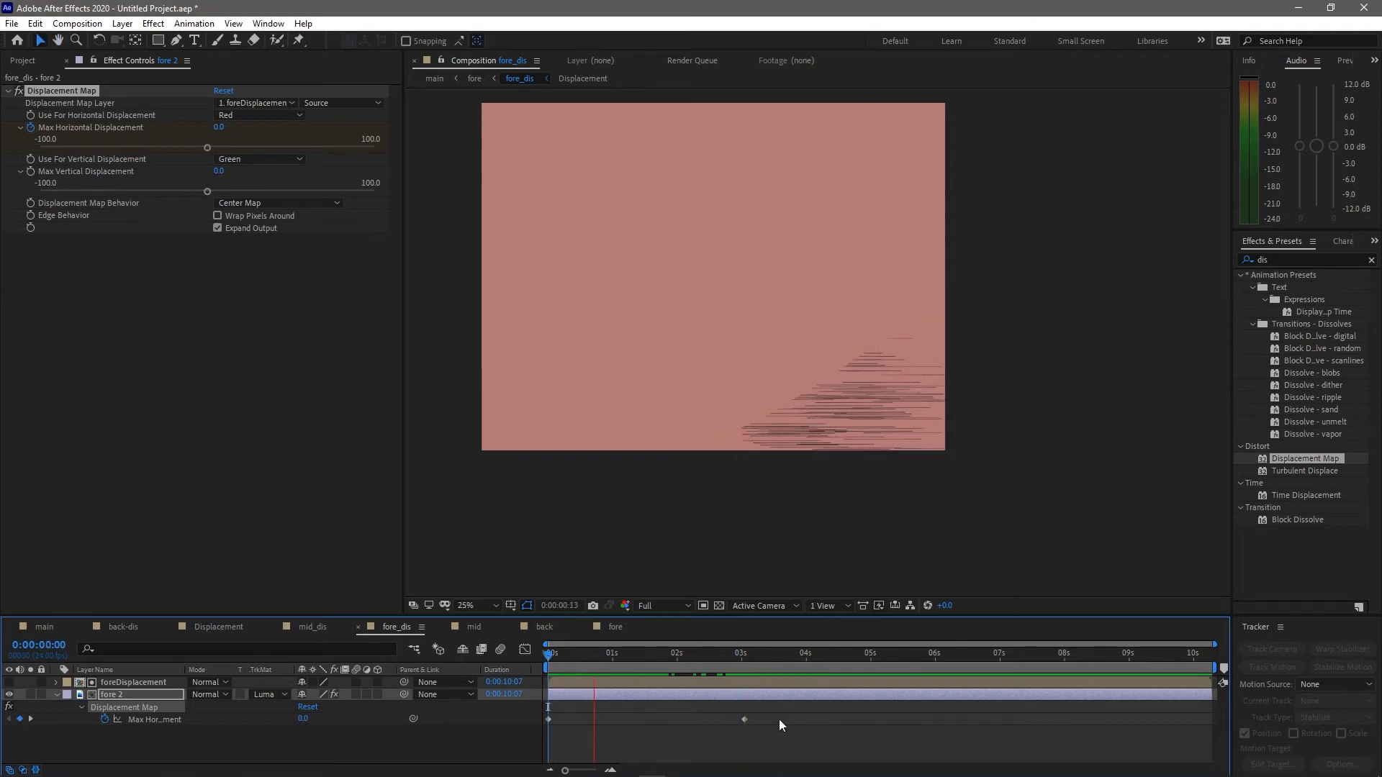
{"action": "key", "text": "space"}
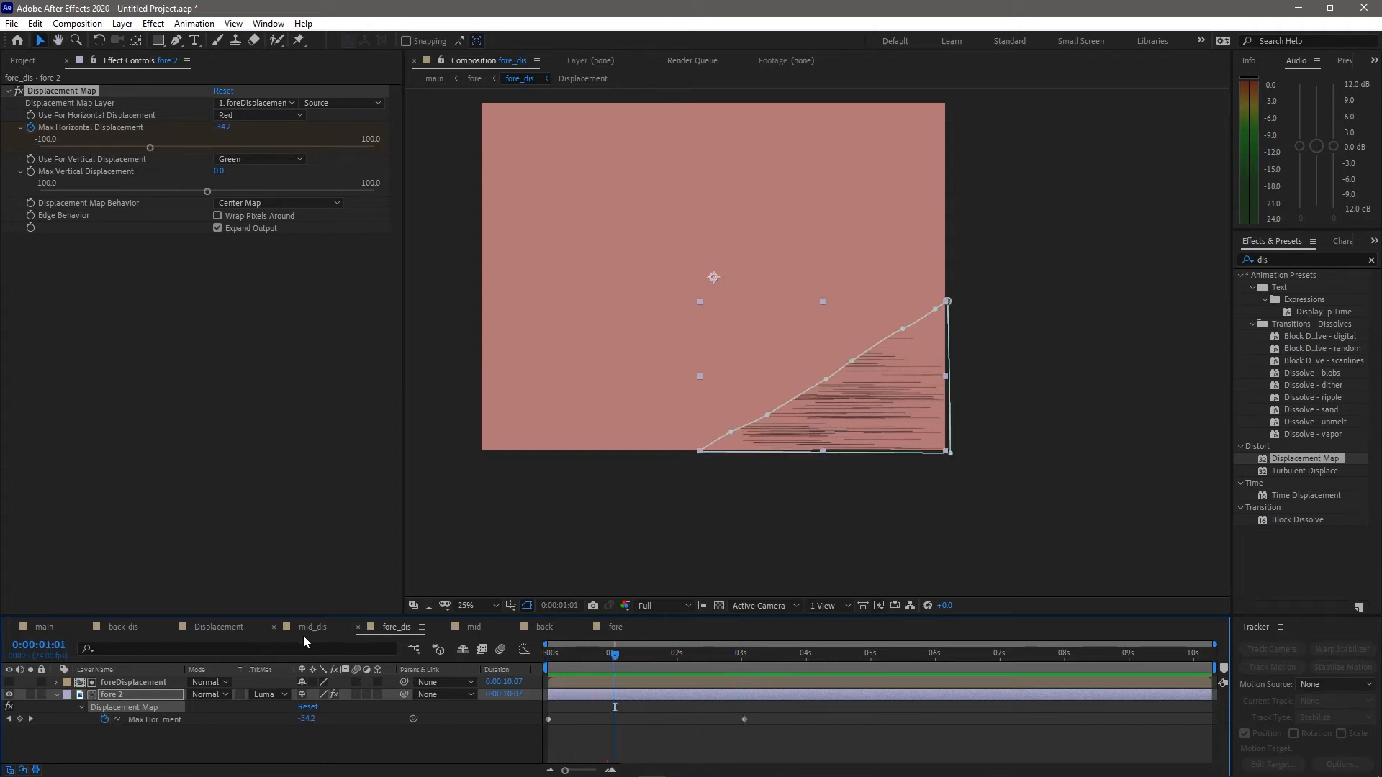
Open the fore composition at its first frame and inspect the effects on fore_dis and the canyon image layer
{"action": "left_click", "coordinate": [616, 628]}
{"action": "left_click_drag", "start_coordinate": [564, 648], "coordinate": [526, 663]}
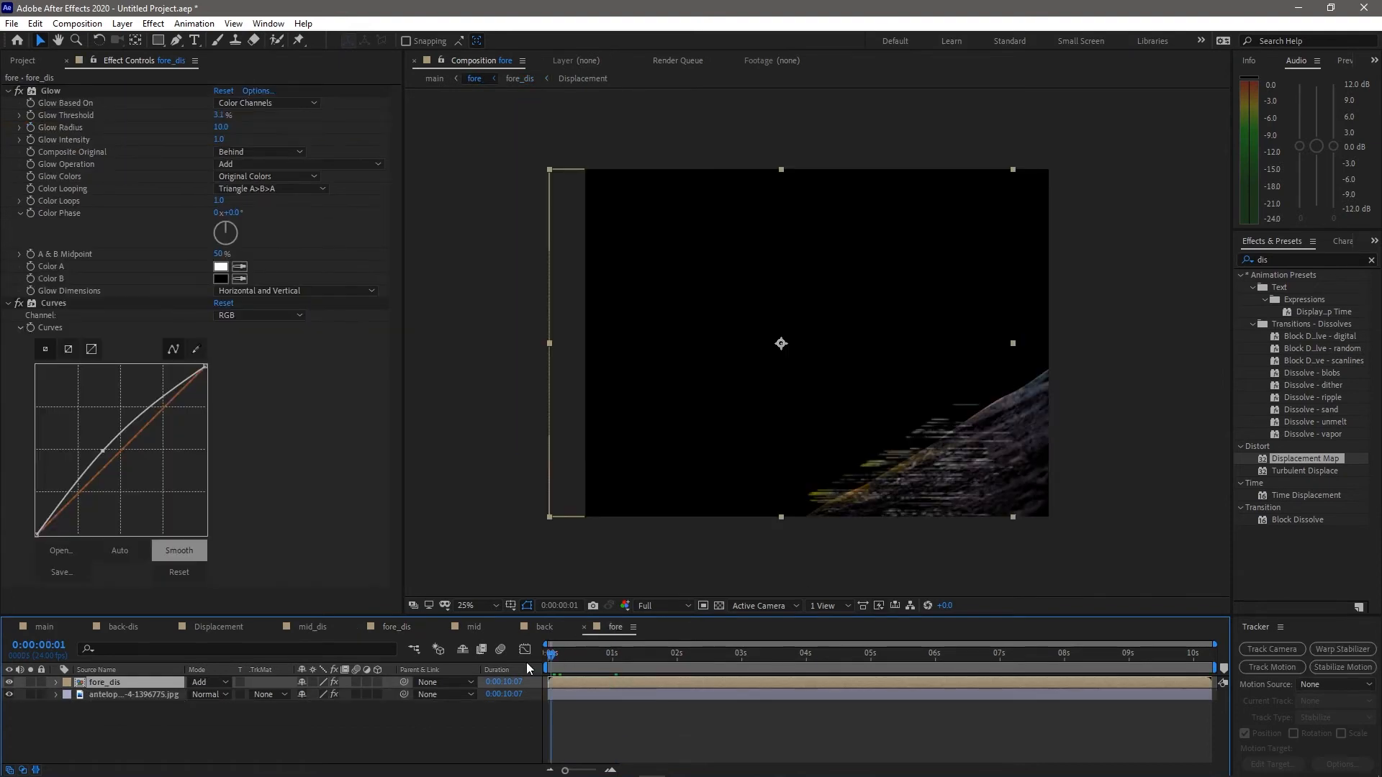
{"action": "left_click", "coordinate": [109, 694]}
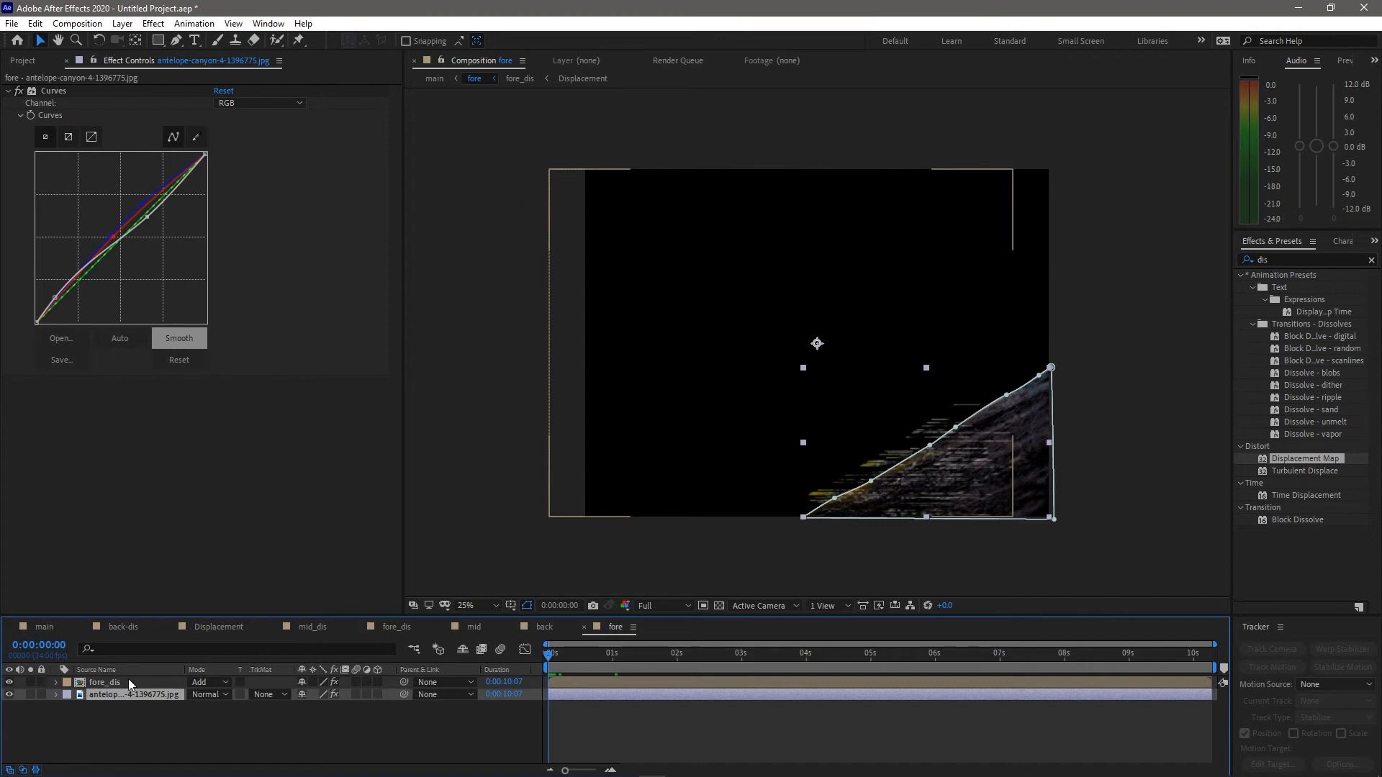
{"action": "left_click", "coordinate": [128, 681]}
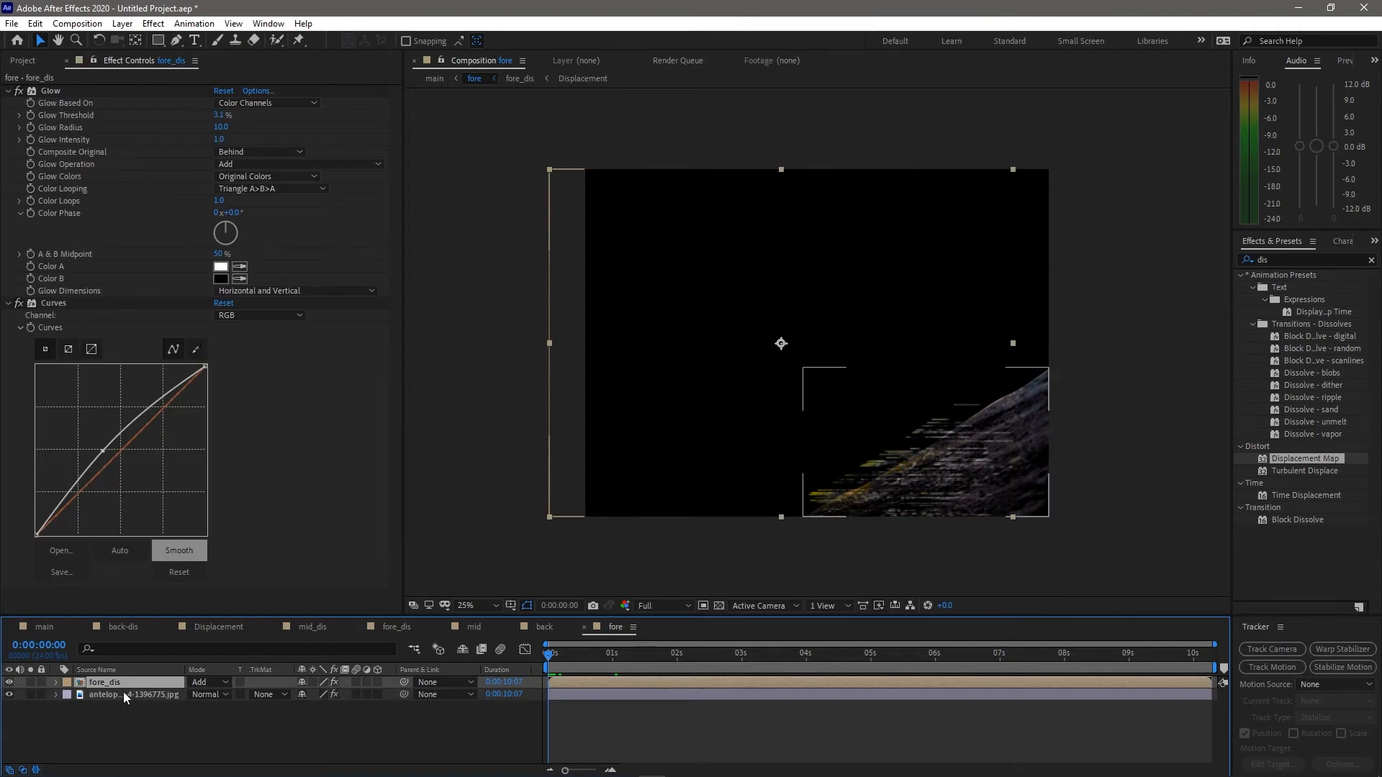
{"action": "left_click", "coordinate": [123, 692]}
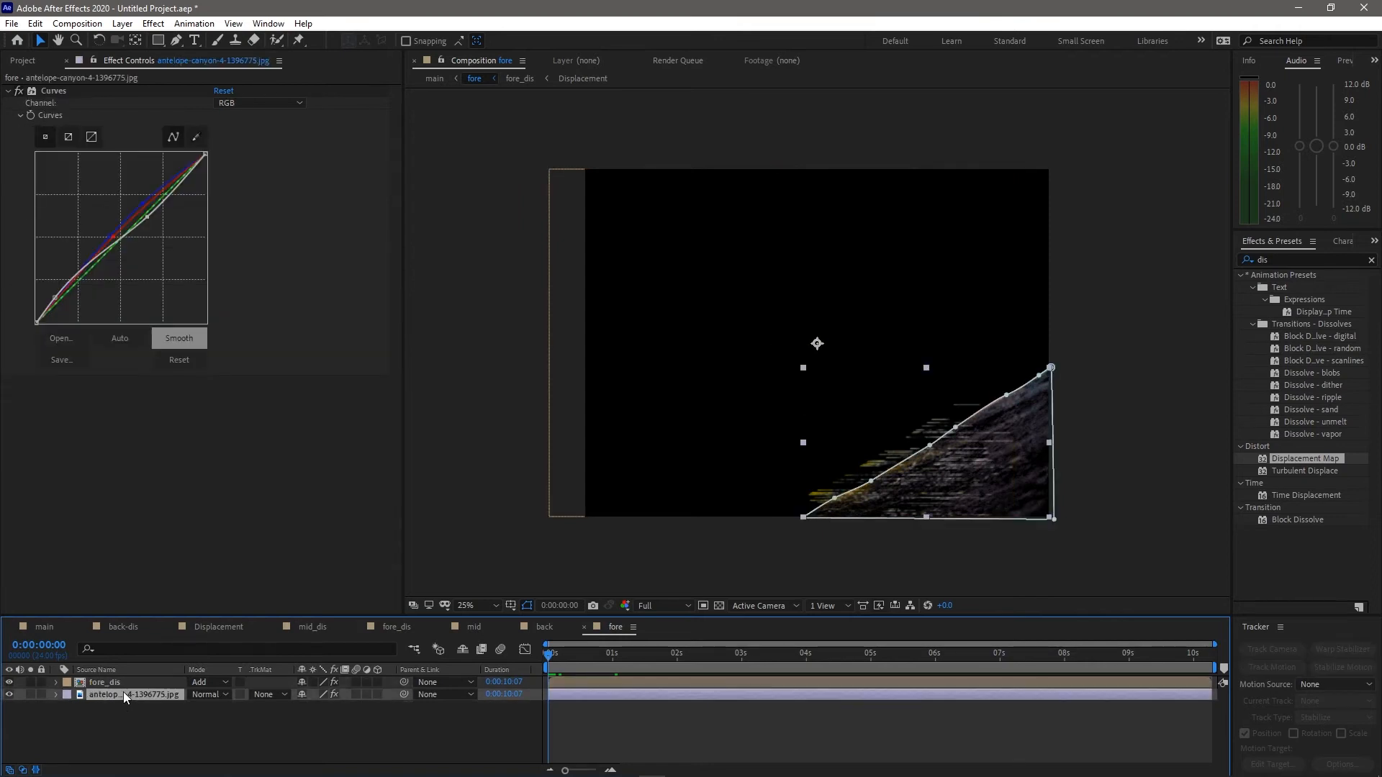
{"action": "left_click_drag", "start_coordinate": [848, 416], "coordinate": [882, 422]}
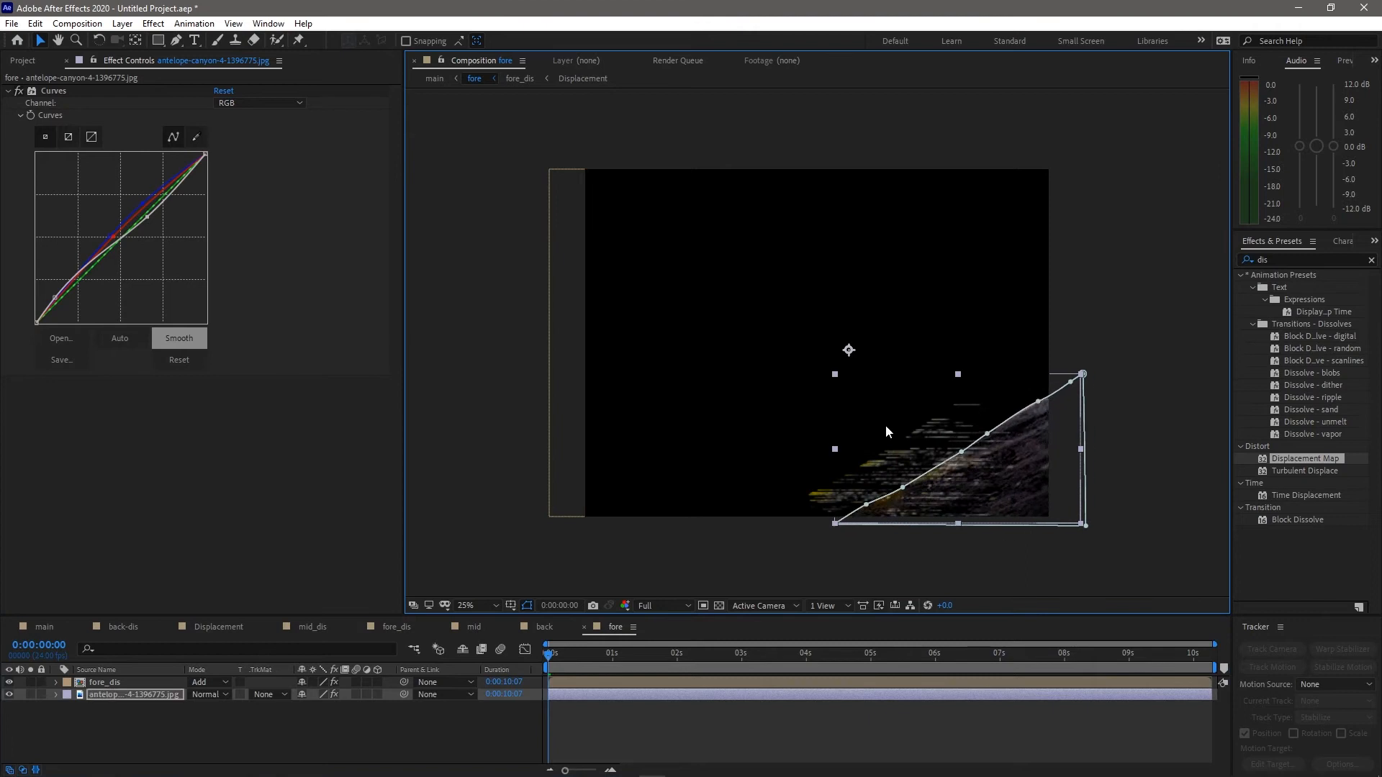
{"action": "key", "text": "ctrl+z"}
{"action": "left_click", "coordinate": [130, 684]}
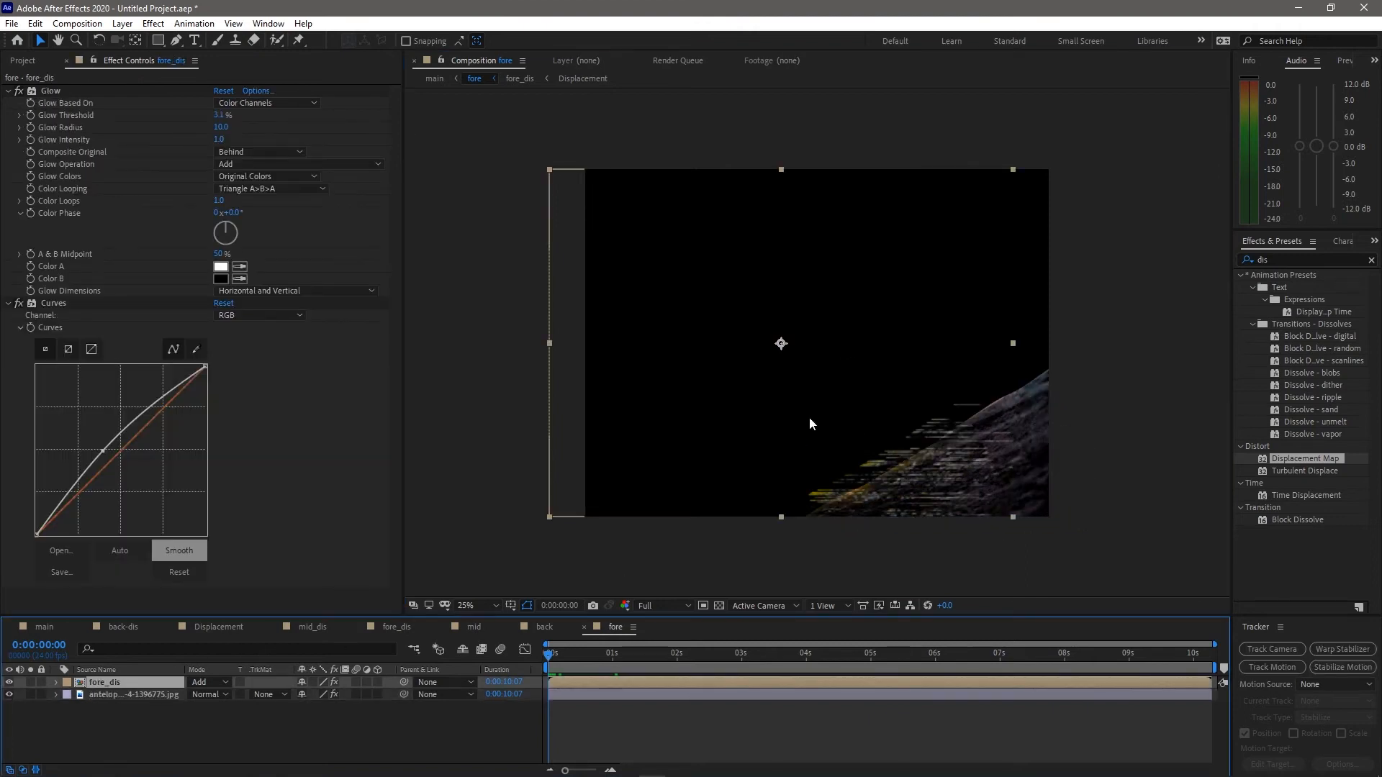
{"action": "key", "text": "ctrl+z"}
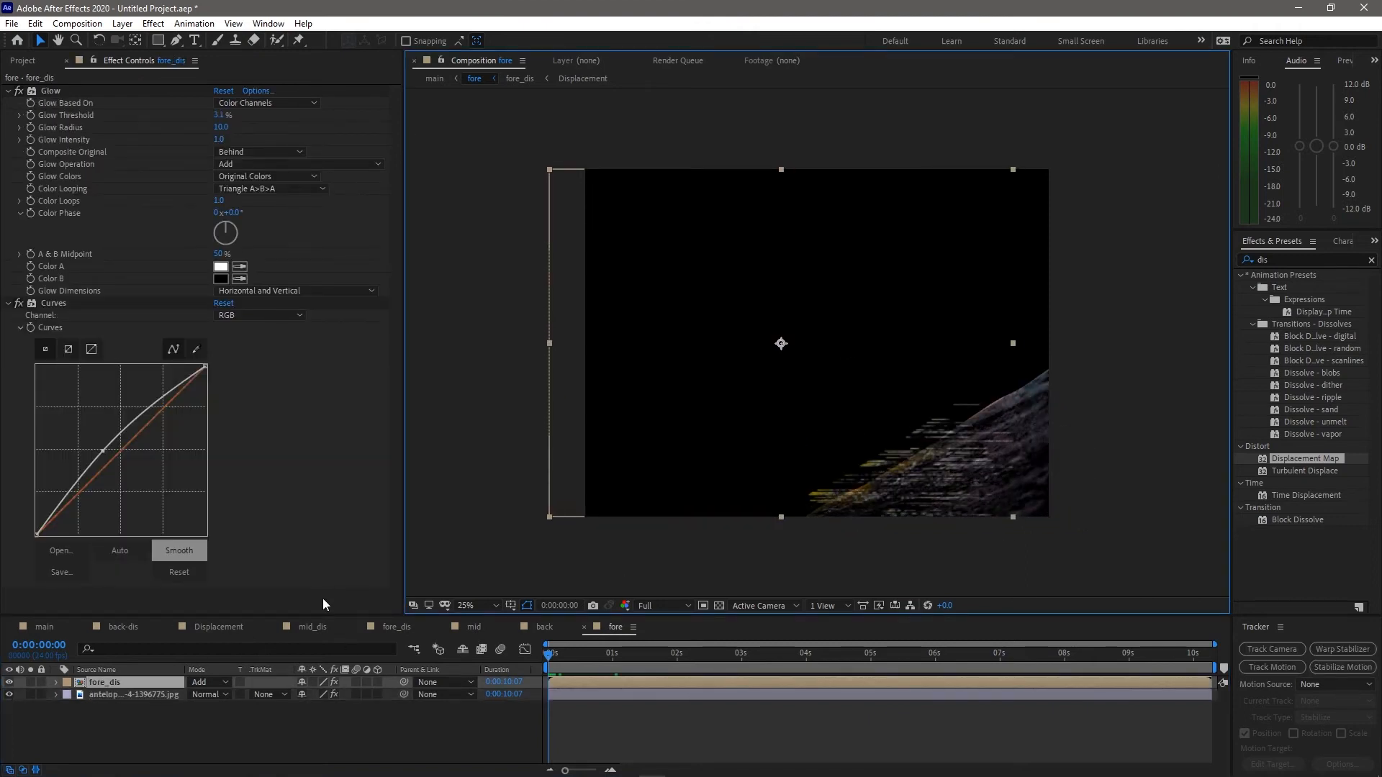
Keyframe fore_dis's Position in fore at 0:00:02:22, and move the layer to 1292.0, 966.0 at the first frame
{"action": "left_click_drag", "start_coordinate": [684, 655], "coordinate": [742, 662]}
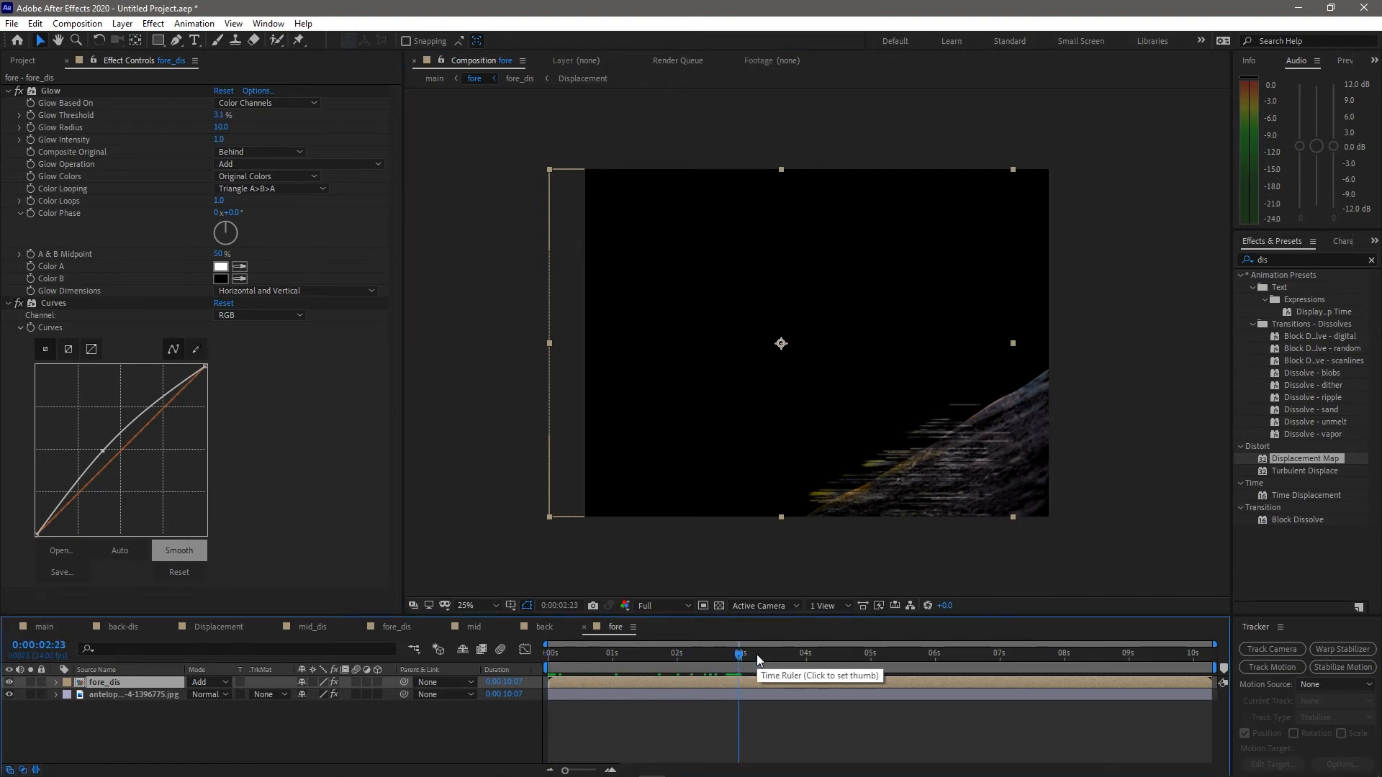
{"action": "left_click", "coordinate": [745, 659]}
{"action": "left_click_drag", "start_coordinate": [744, 661], "coordinate": [736, 658]}
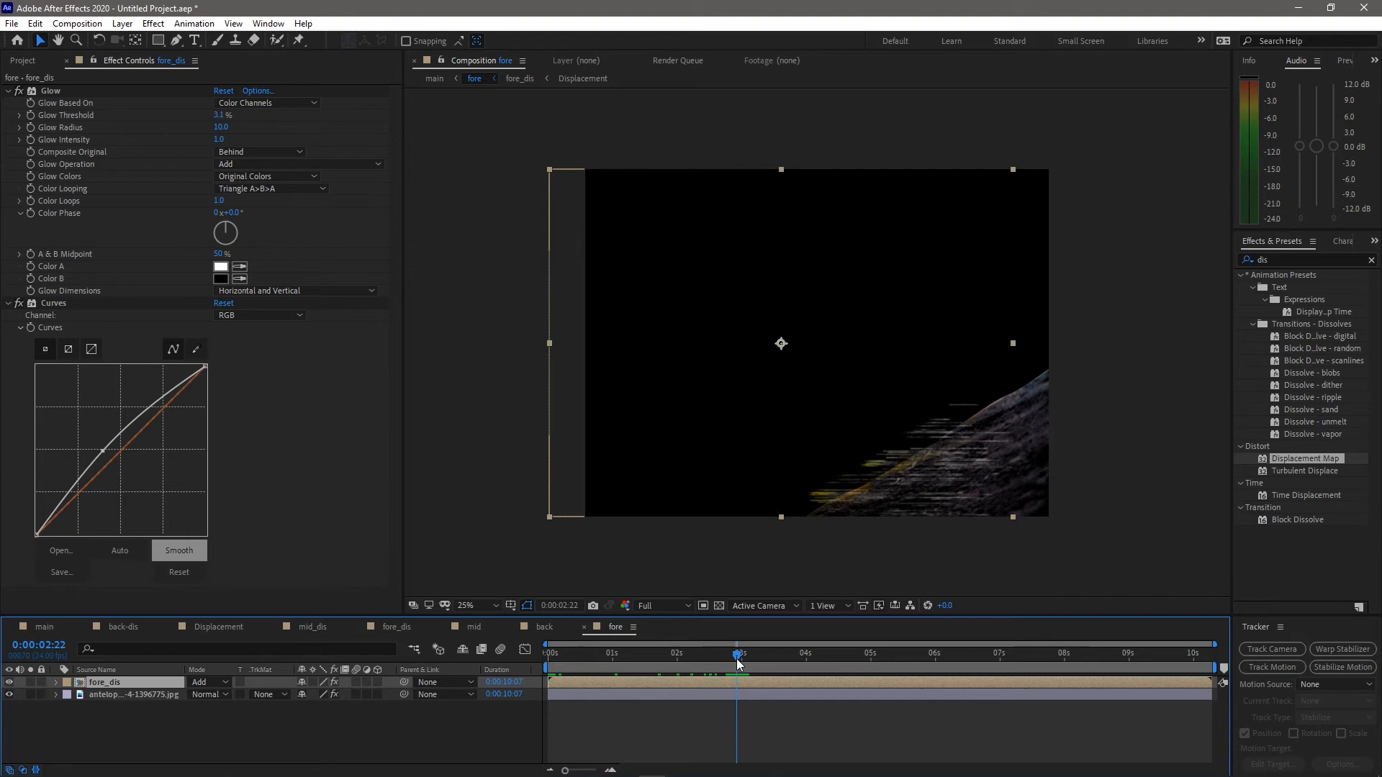
{"action": "key", "text": "p"}
{"action": "left_click", "coordinate": [92, 695]}
{"action": "key", "text": "Home"}
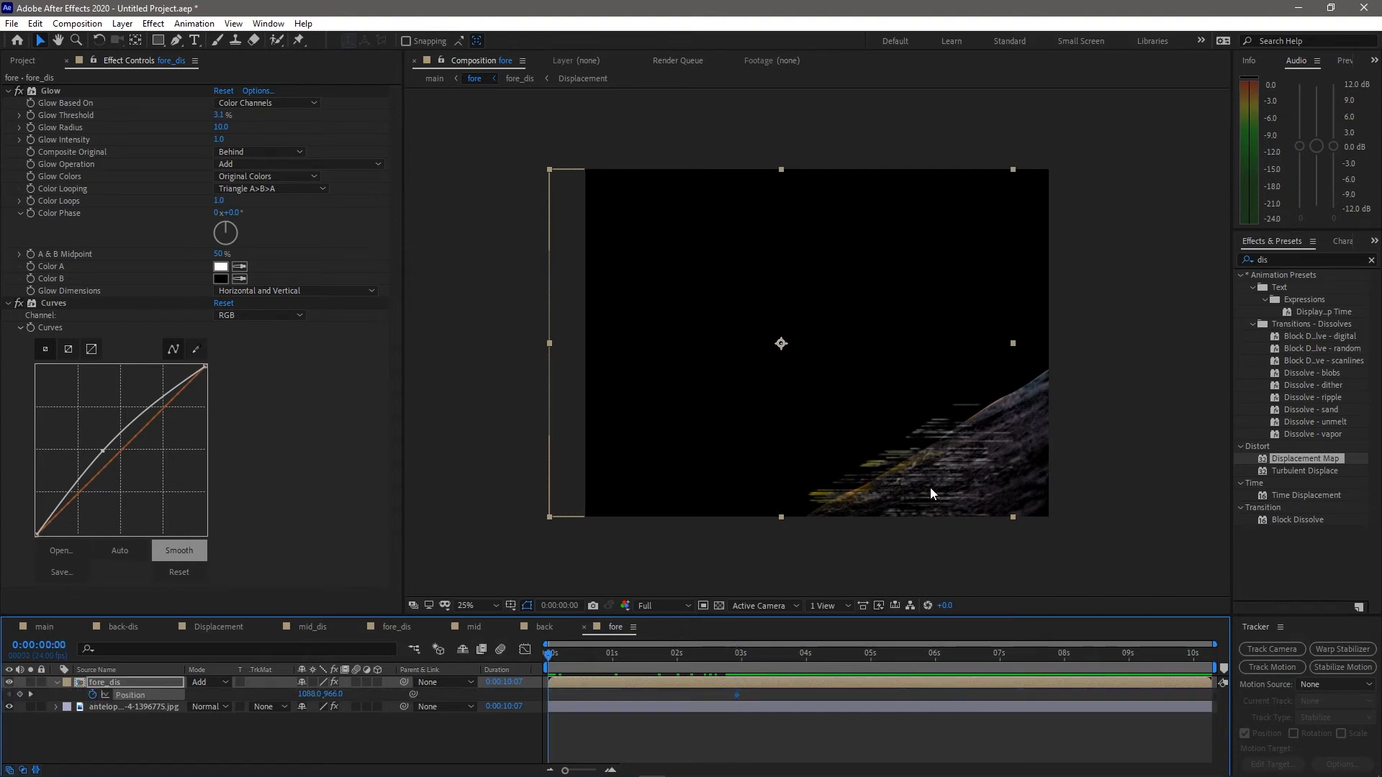
{"action": "left_click_drag", "start_coordinate": [929, 494], "coordinate": [964, 492]}
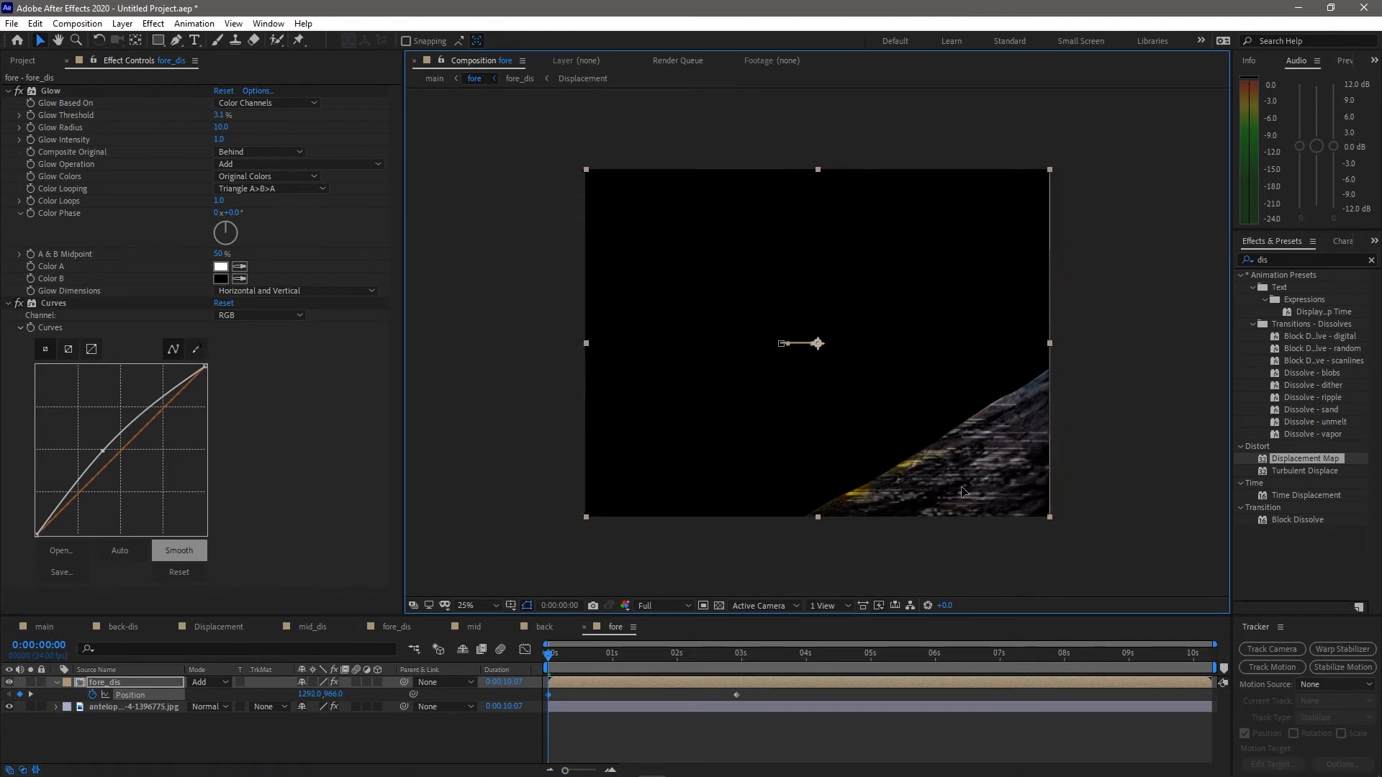
Start keyframing fore_dis's Glow Based On, Glow Threshold, Glow Radius and Glow Intensity at 0:00:02:22
{"action": "left_click_drag", "start_coordinate": [552, 657], "coordinate": [457, 653]}
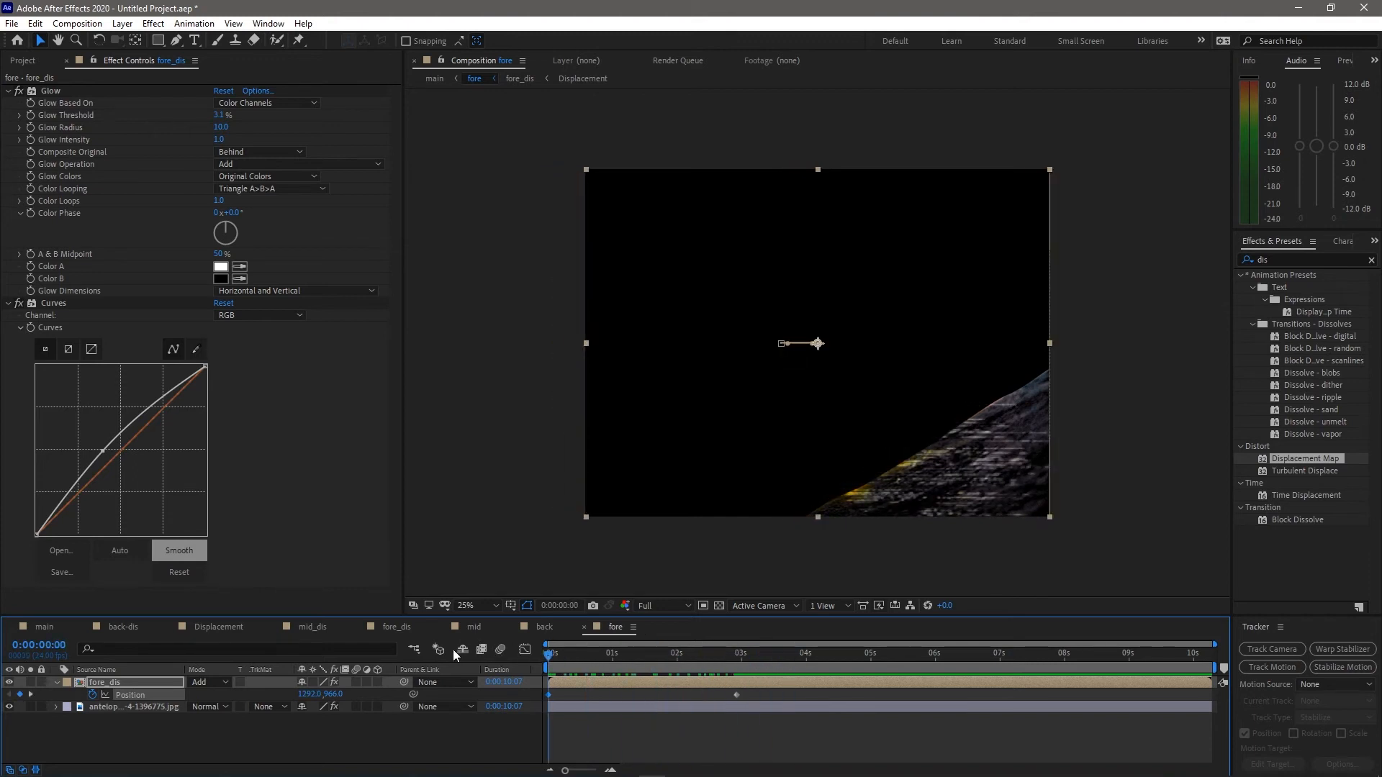
{"action": "left_click", "coordinate": [7, 304]}
{"action": "left_click", "coordinate": [9, 303]}
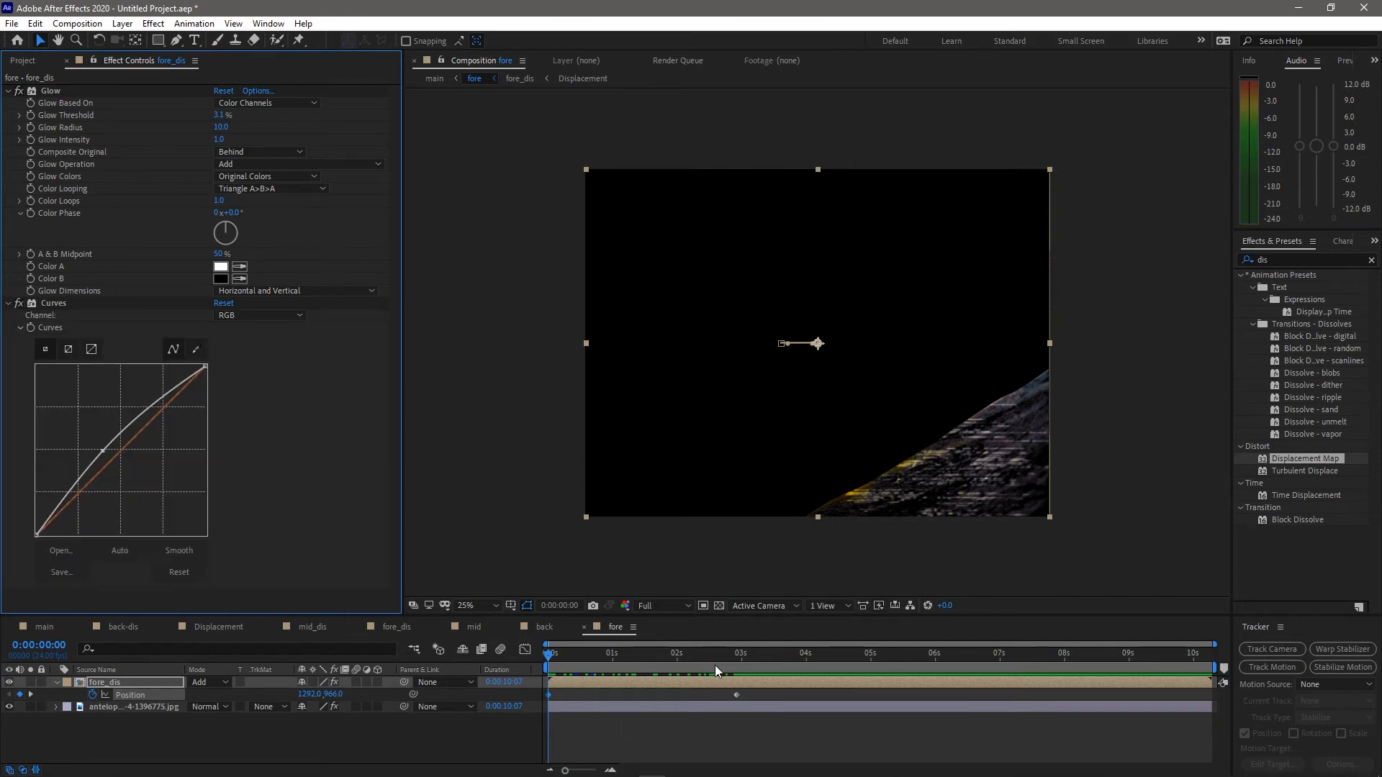
{"action": "left_click_drag", "start_coordinate": [730, 670], "coordinate": [740, 670]}
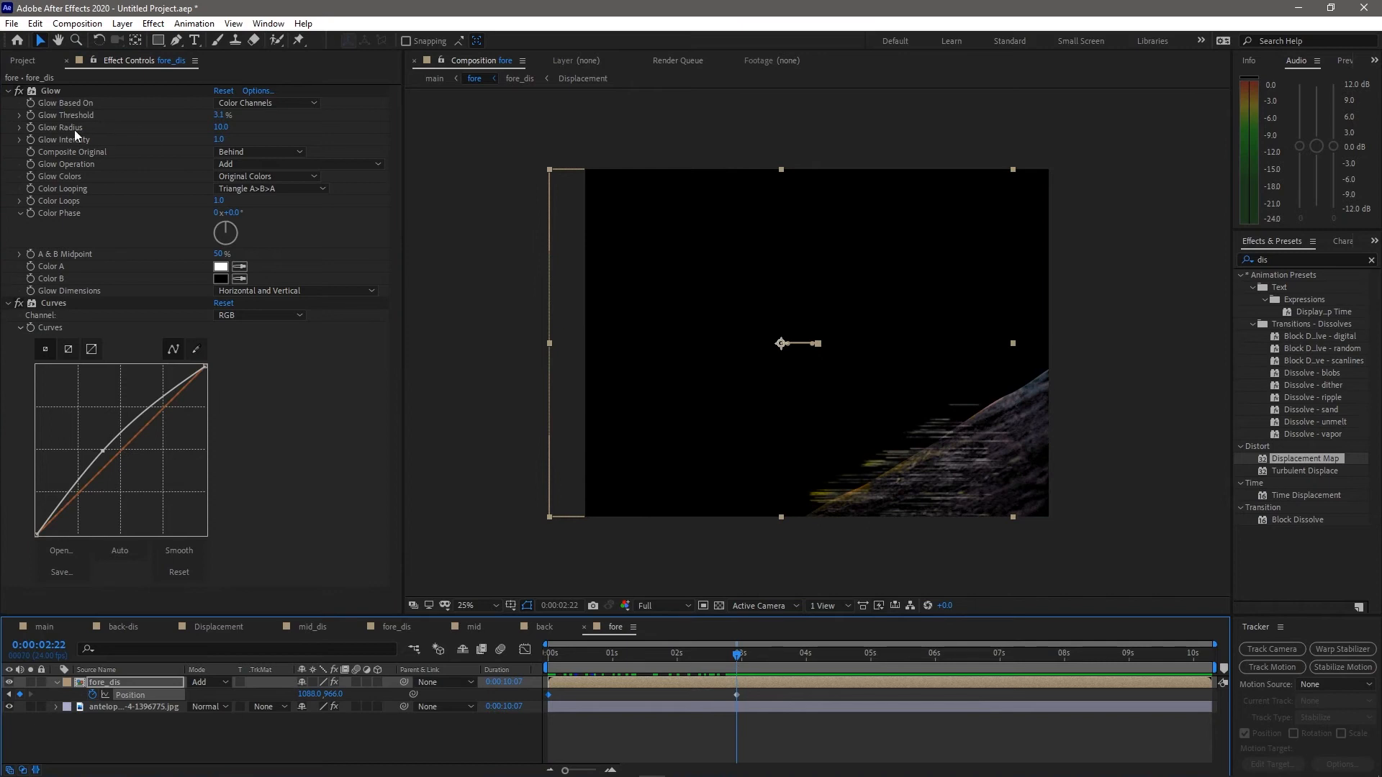
{"action": "left_click_drag", "start_coordinate": [37, 102], "coordinate": [33, 140]}
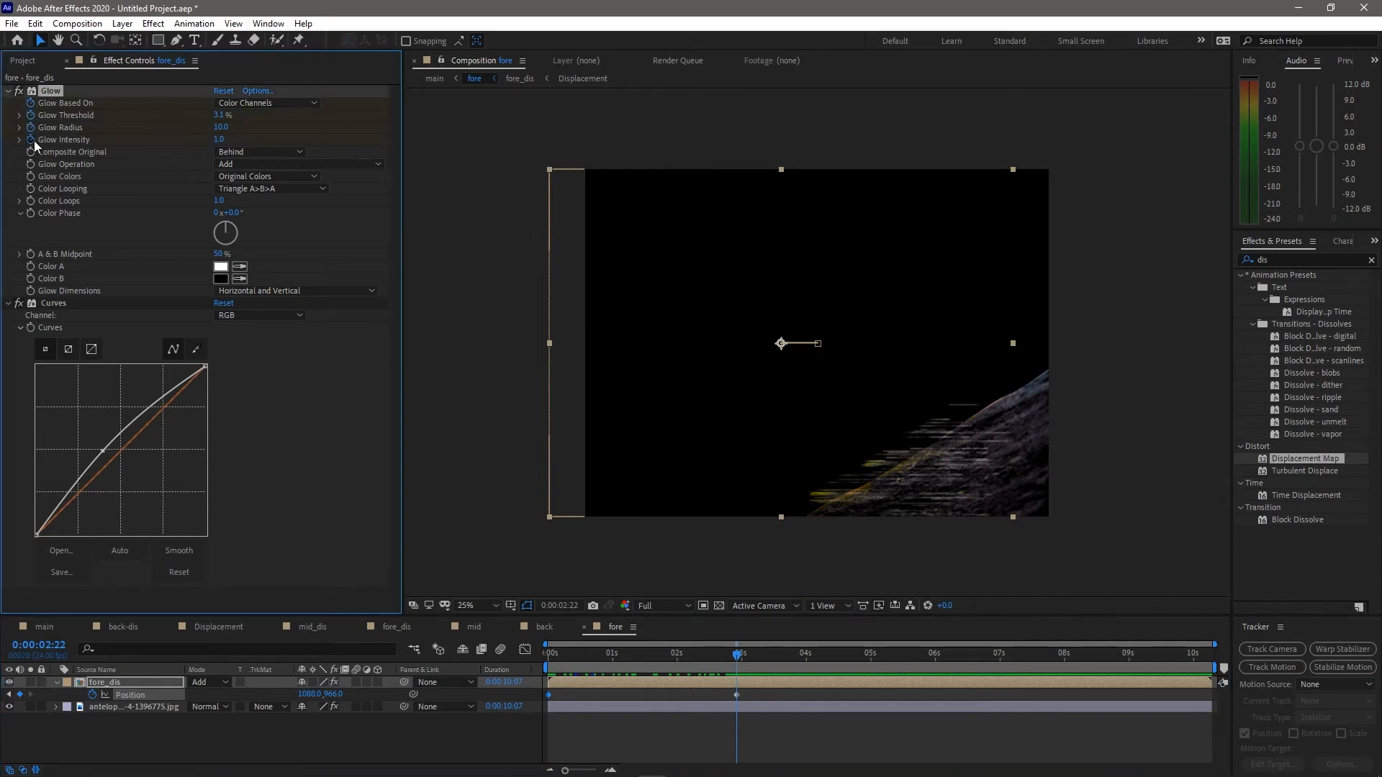
Set fore_dis's Glow Threshold, Glow Radius and Glow Intensity to 0 at the first frame
{"action": "left_click_drag", "start_coordinate": [593, 654], "coordinate": [535, 654]}
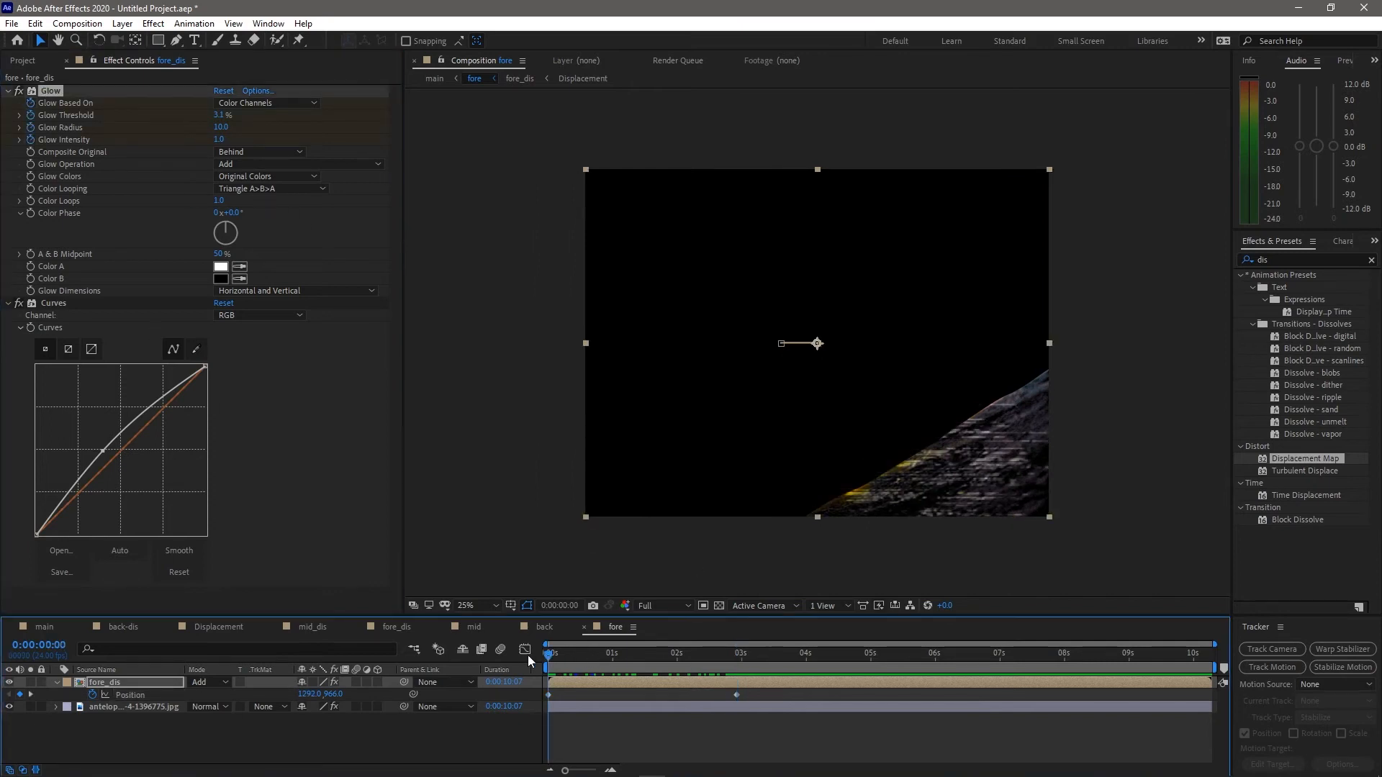
{"action": "left_click", "coordinate": [224, 113]}
{"action": "type", "text": "0"}
{"action": "key", "text": "Tab"}
{"action": "type", "text": "0"}
{"action": "key", "text": "Tab"}
{"action": "type", "text": "0"}
{"action": "key", "text": "Tab"}
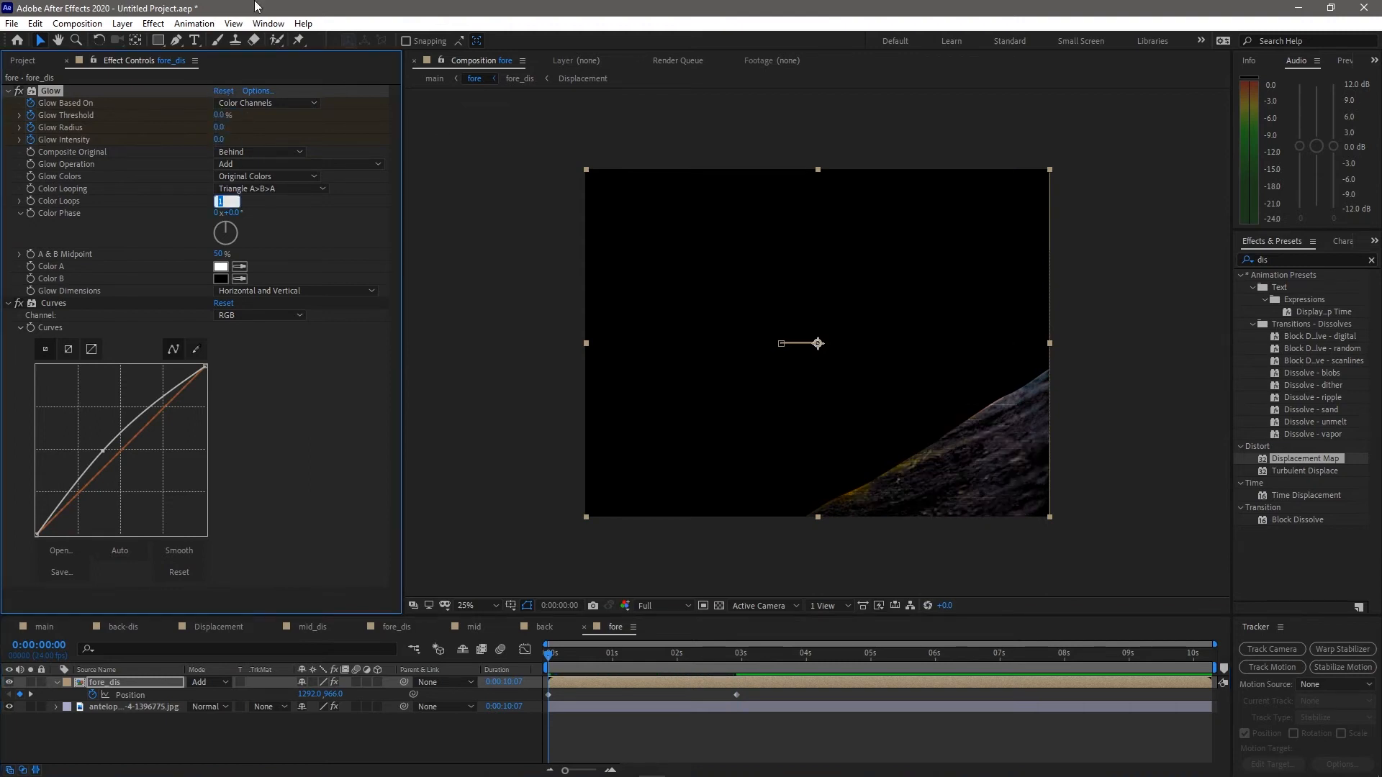
{"action": "left_click", "coordinate": [655, 761]}
Preview the fore animation from the start, then end the work area at 0:00:03:02 and play it
{"action": "left_click_drag", "start_coordinate": [548, 653], "coordinate": [485, 647]}
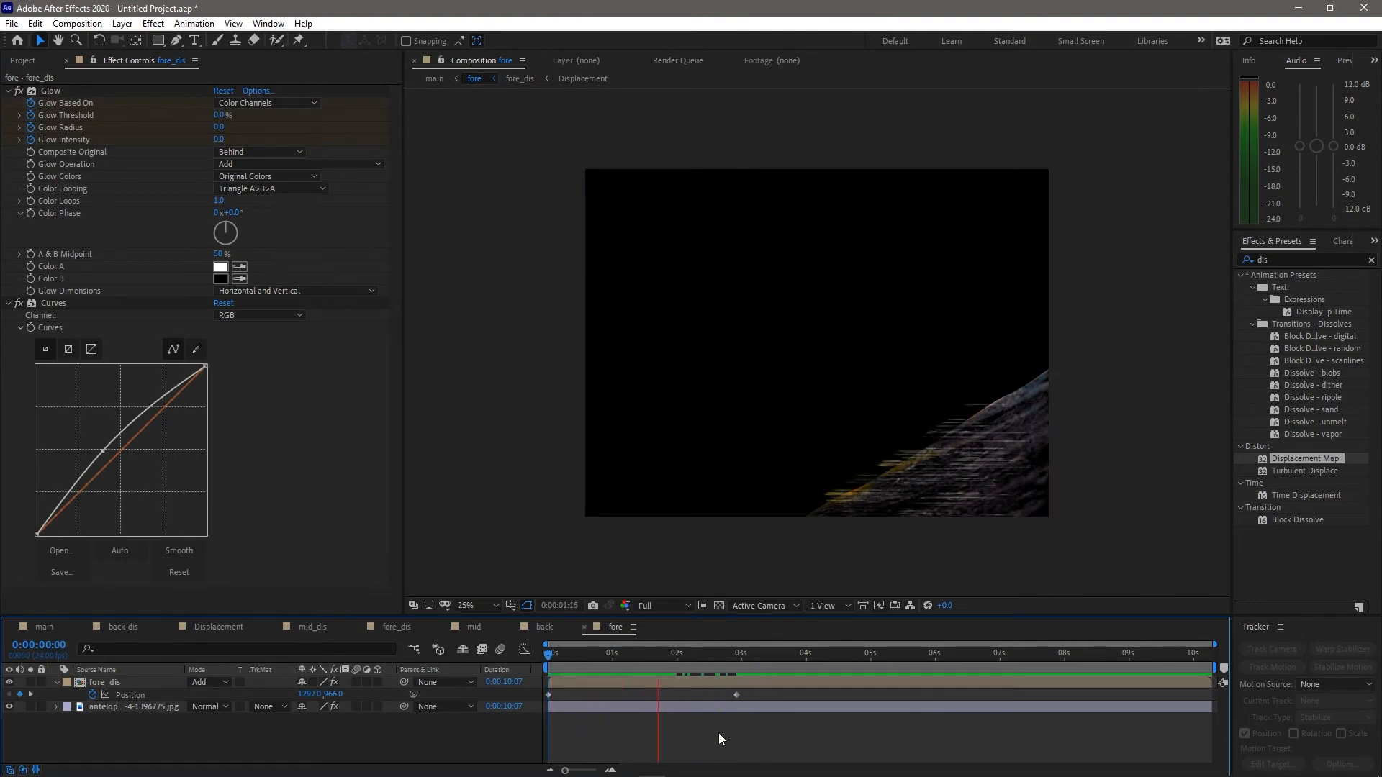
{"action": "left_click", "coordinate": [749, 657]}
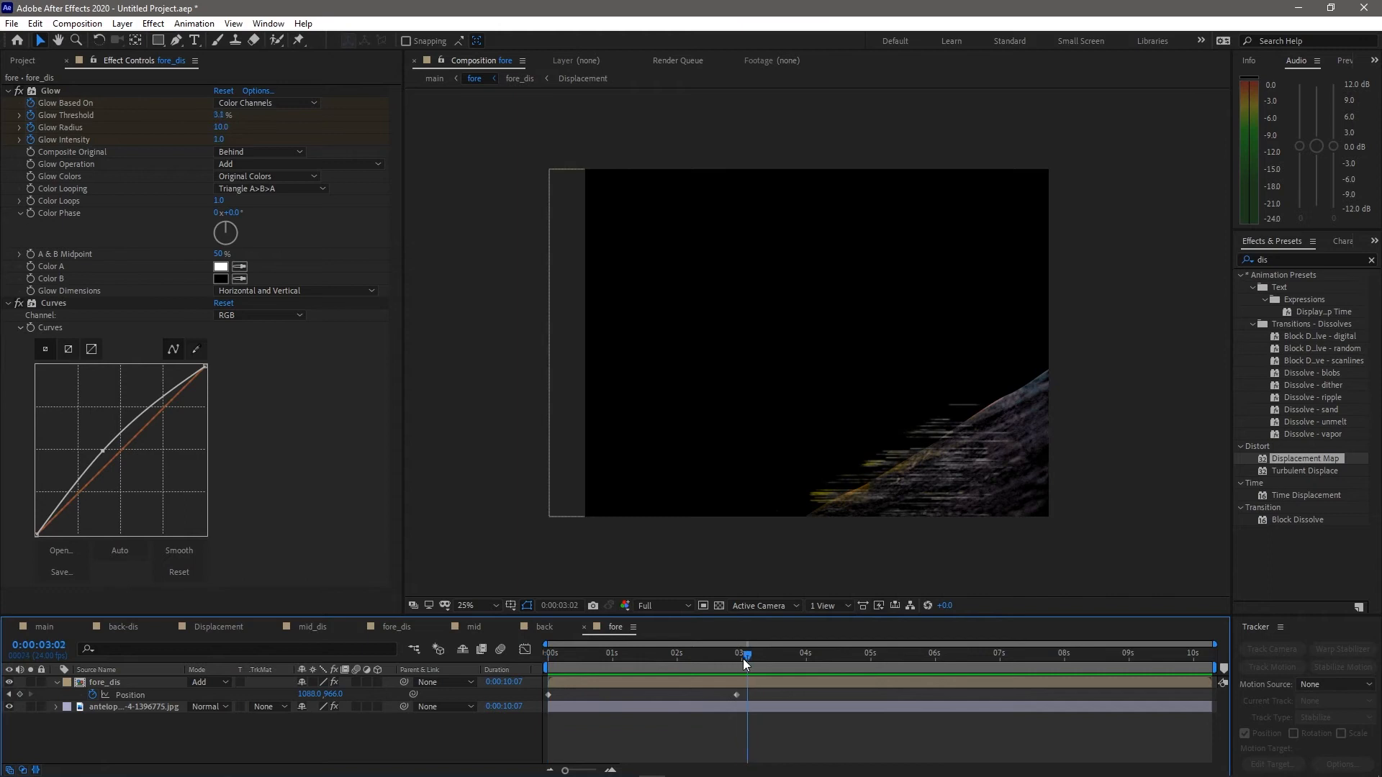
{"action": "key", "text": "space"}
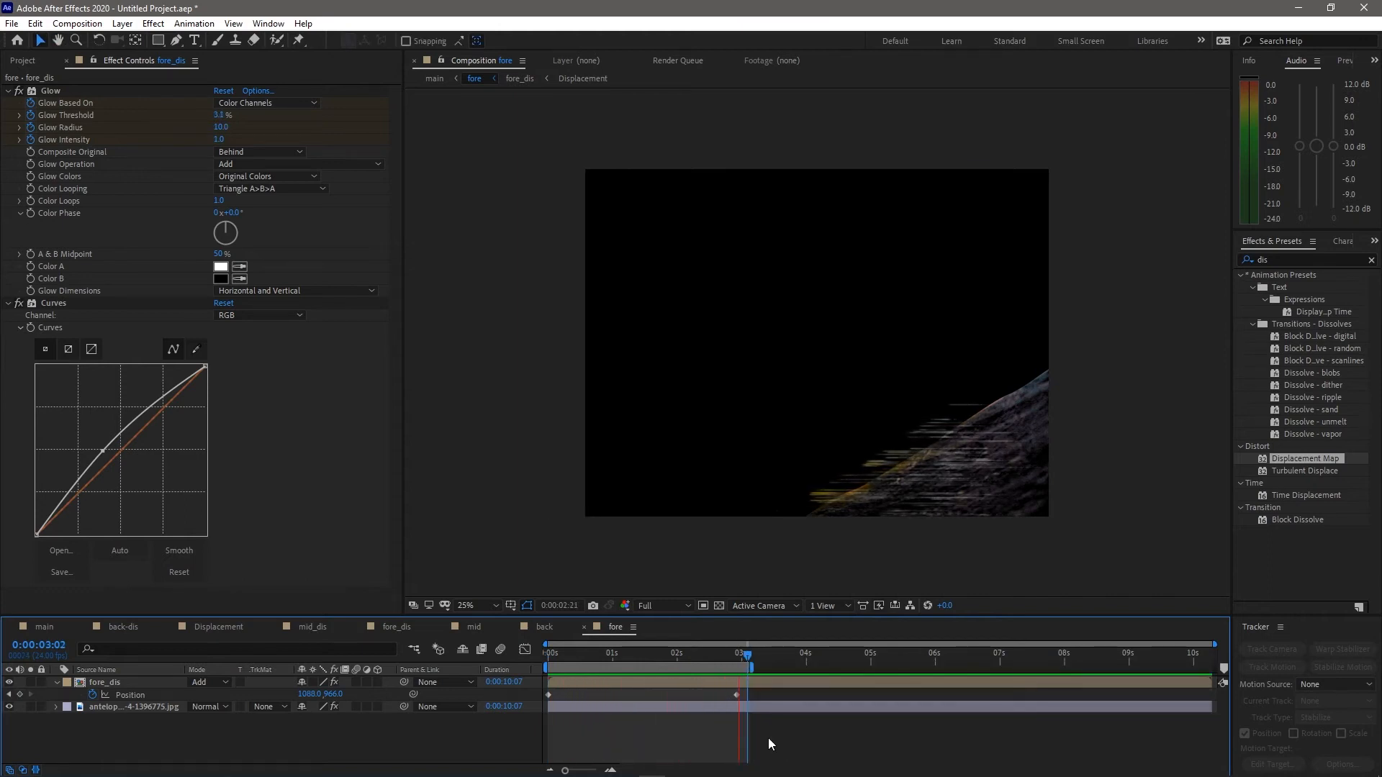
Shift fore_dis's second Position keyframe to about 0:00:01:08 and play the composition from the start
{"action": "left_click_drag", "start_coordinate": [737, 696], "coordinate": [632, 706]}
{"action": "left_click", "coordinate": [667, 707]}
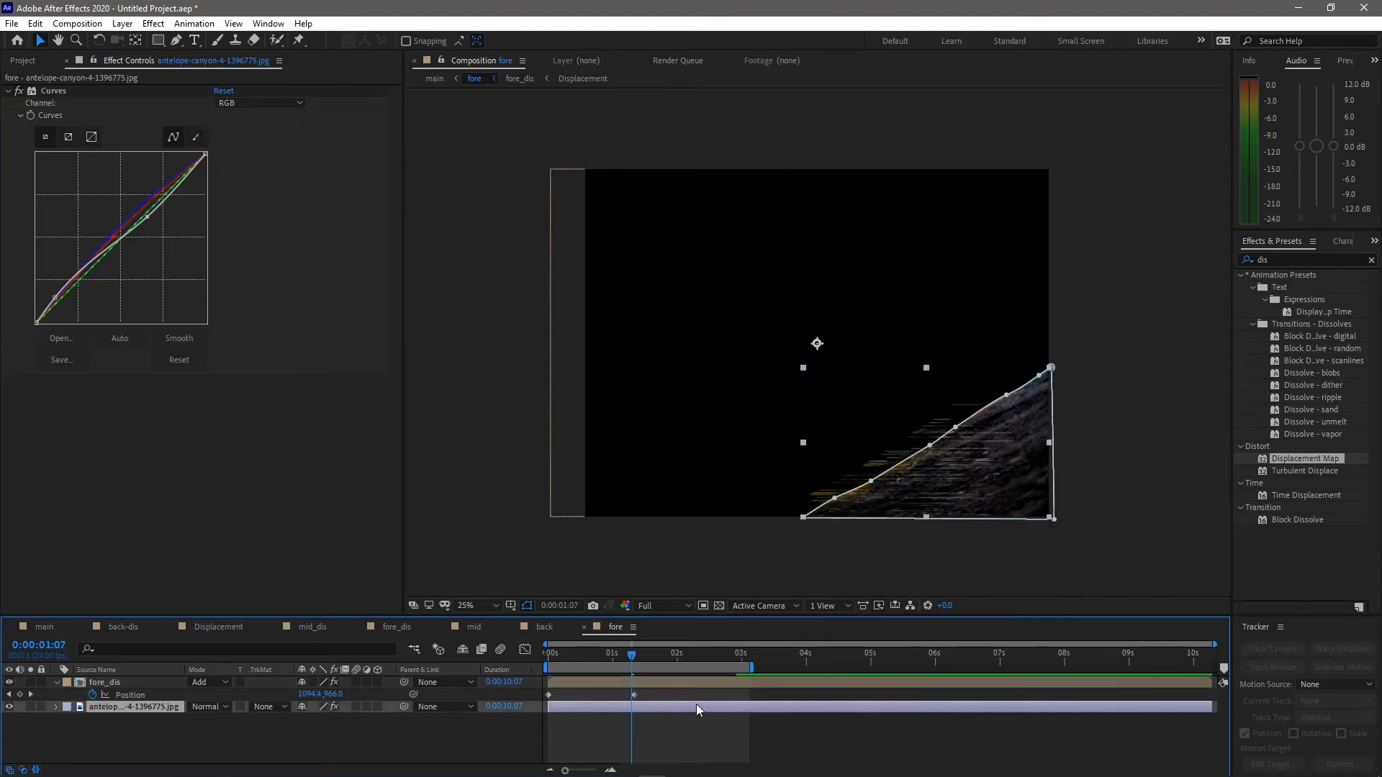
{"action": "left_click_drag", "start_coordinate": [551, 656], "coordinate": [525, 658]}
{"action": "key", "text": "space"}
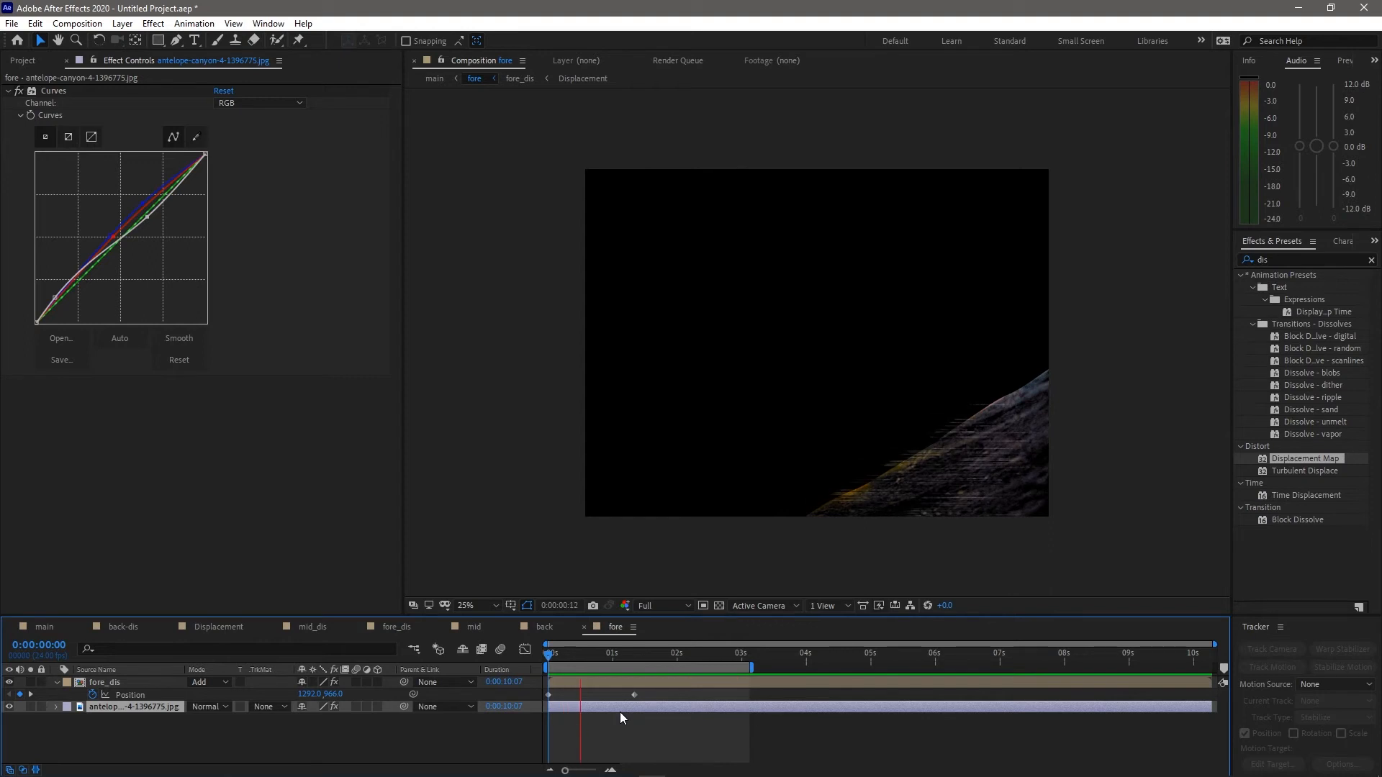
{"action": "key", "text": "space"}
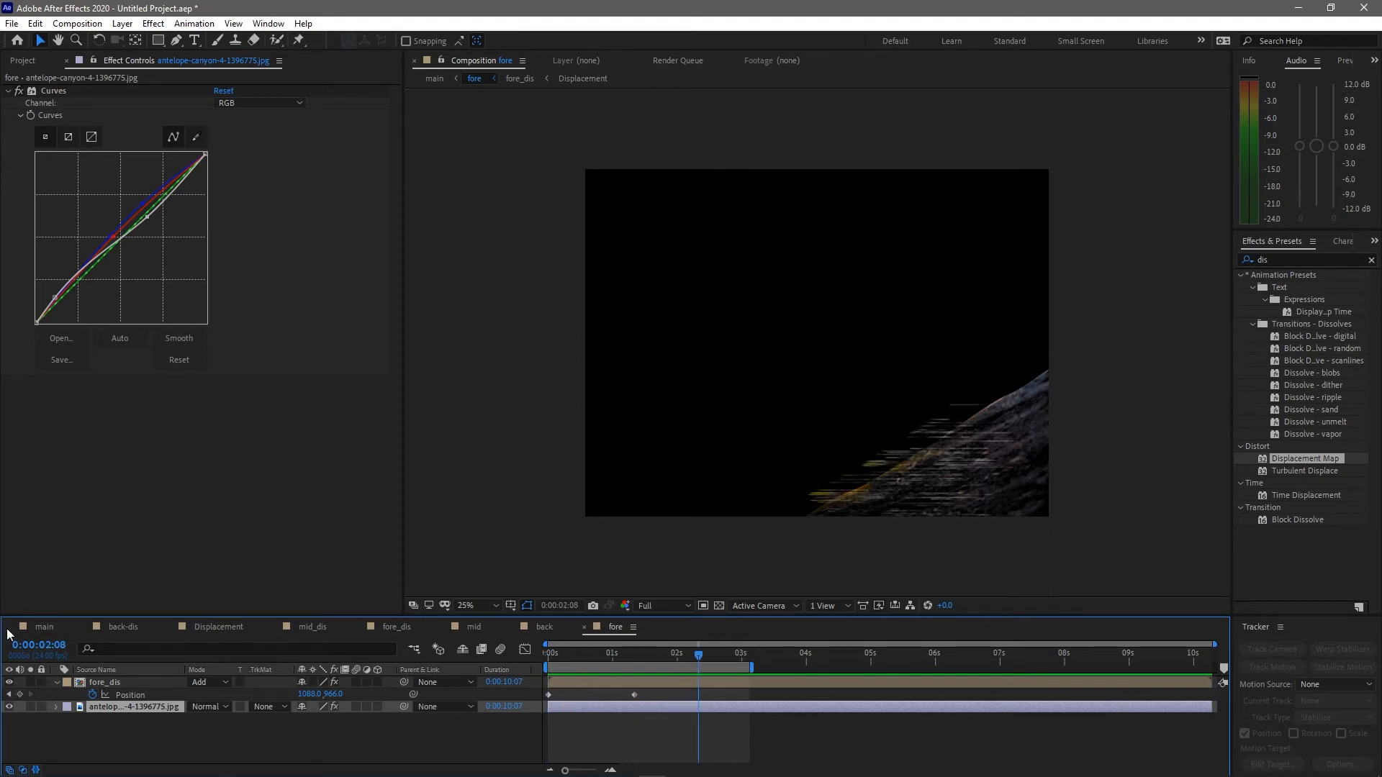
Play the animated fore layer in the main composition
{"action": "left_click", "coordinate": [43, 627]}
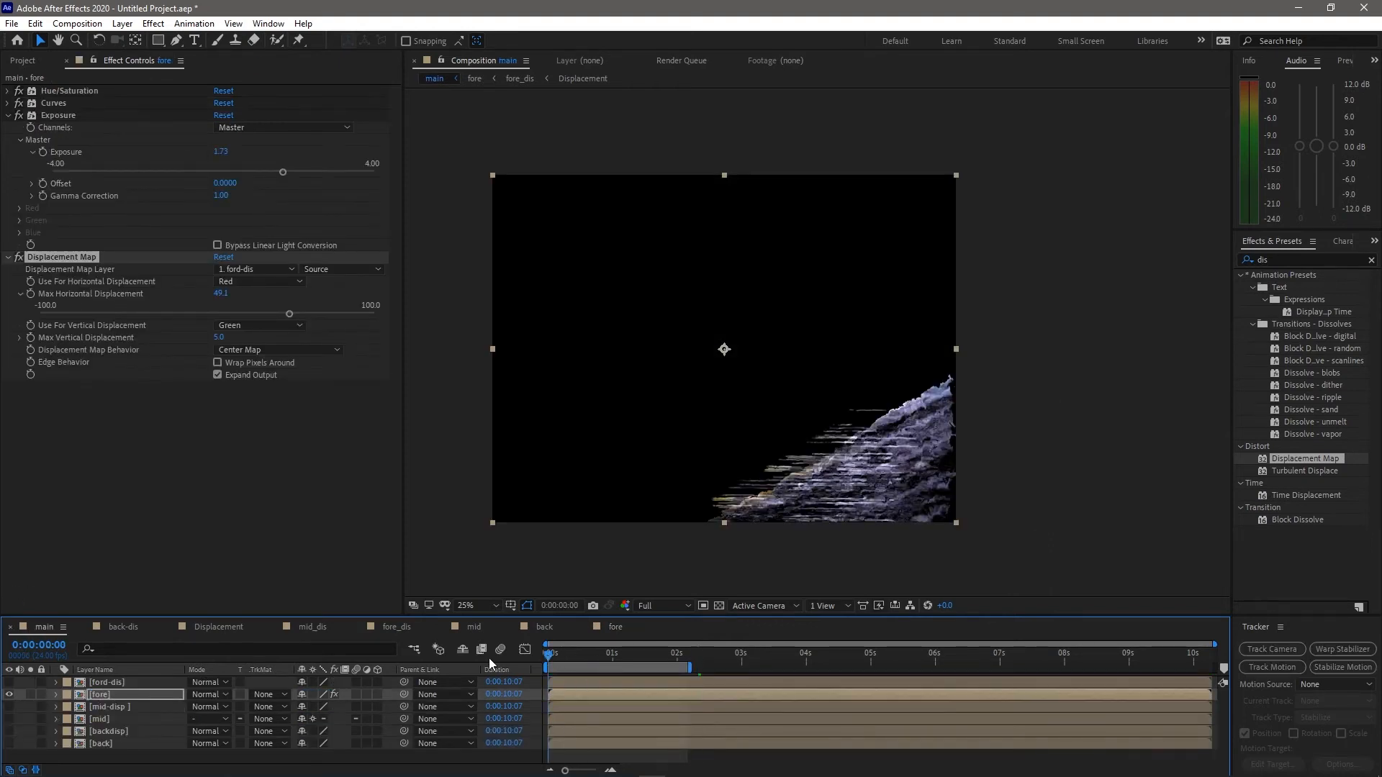
{"action": "key", "text": "space"}
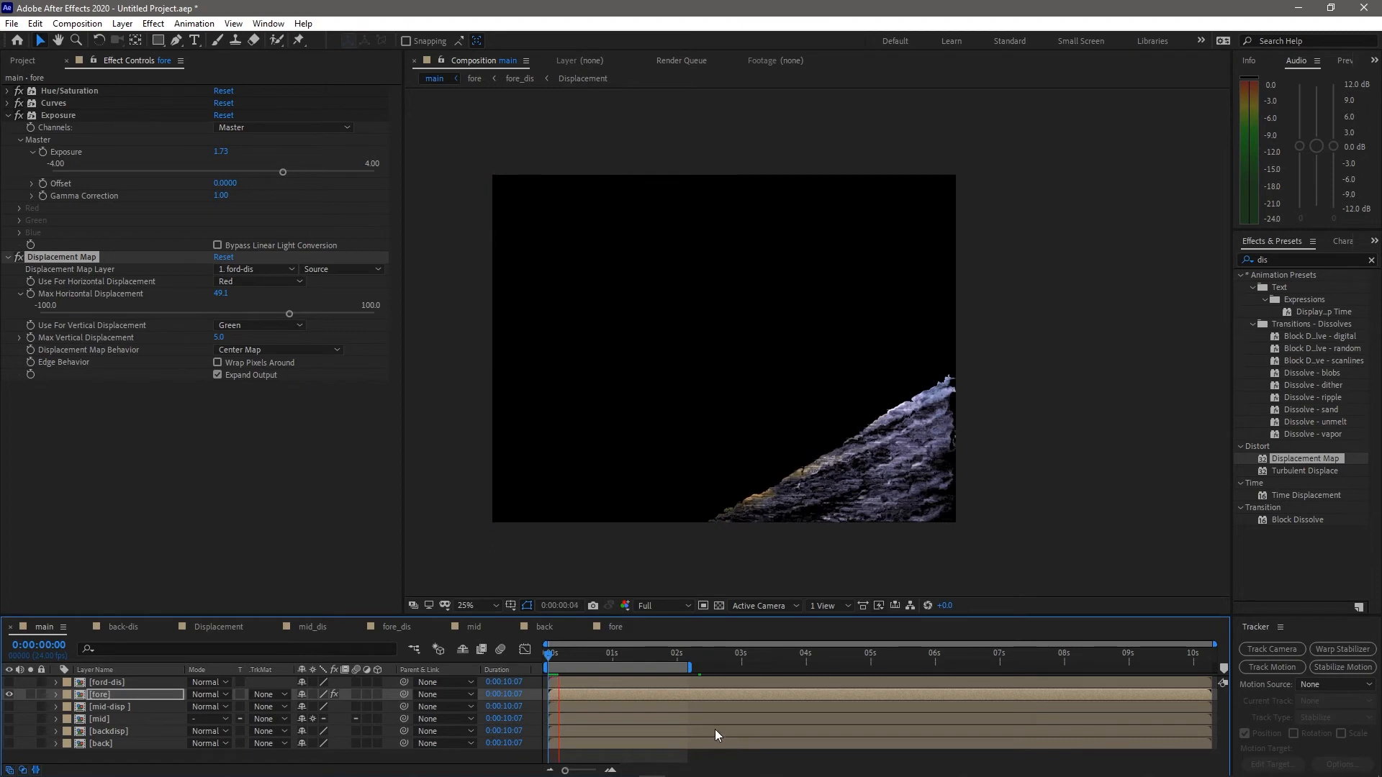
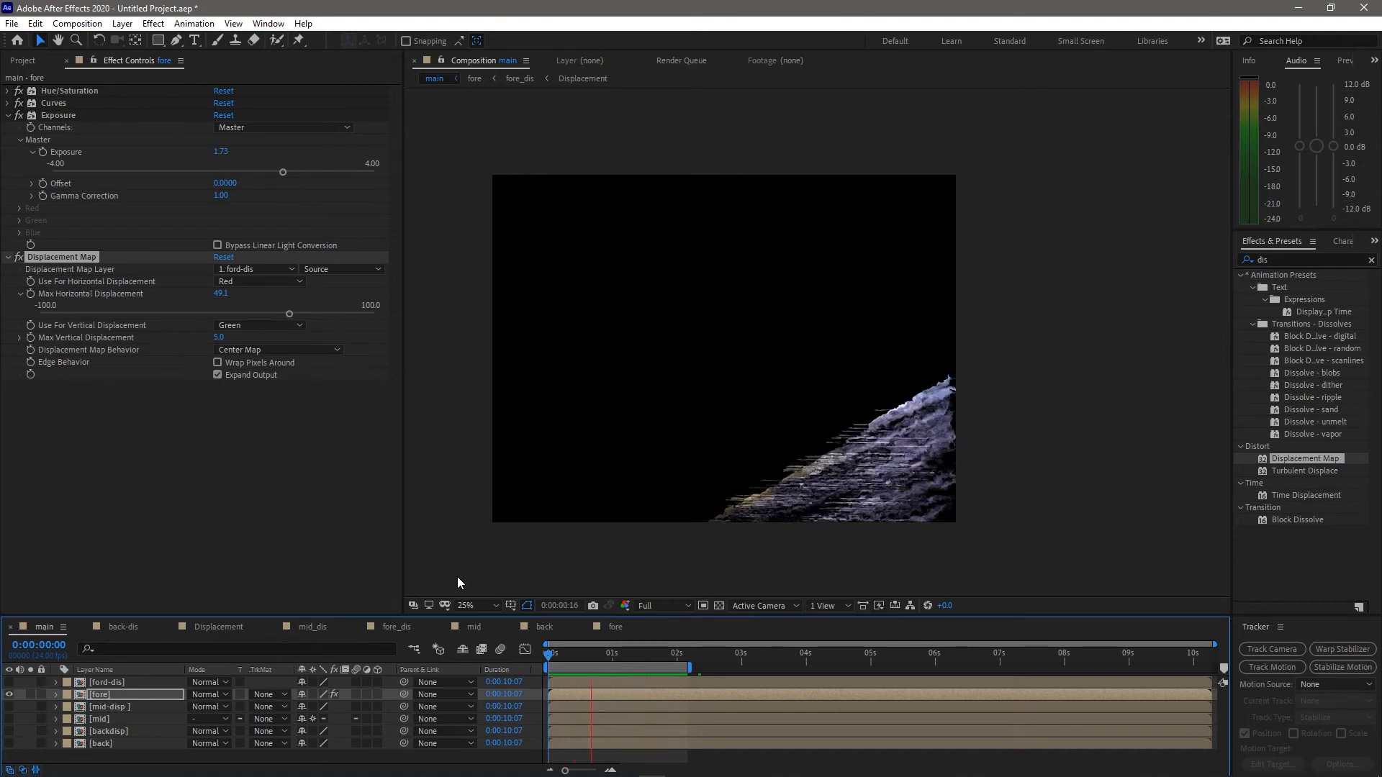
{"action": "key", "text": "space"}
Make the mid layer visible in main and keep mid-disp hidden after checking its noise pattern
{"action": "left_click", "coordinate": [128, 720]}
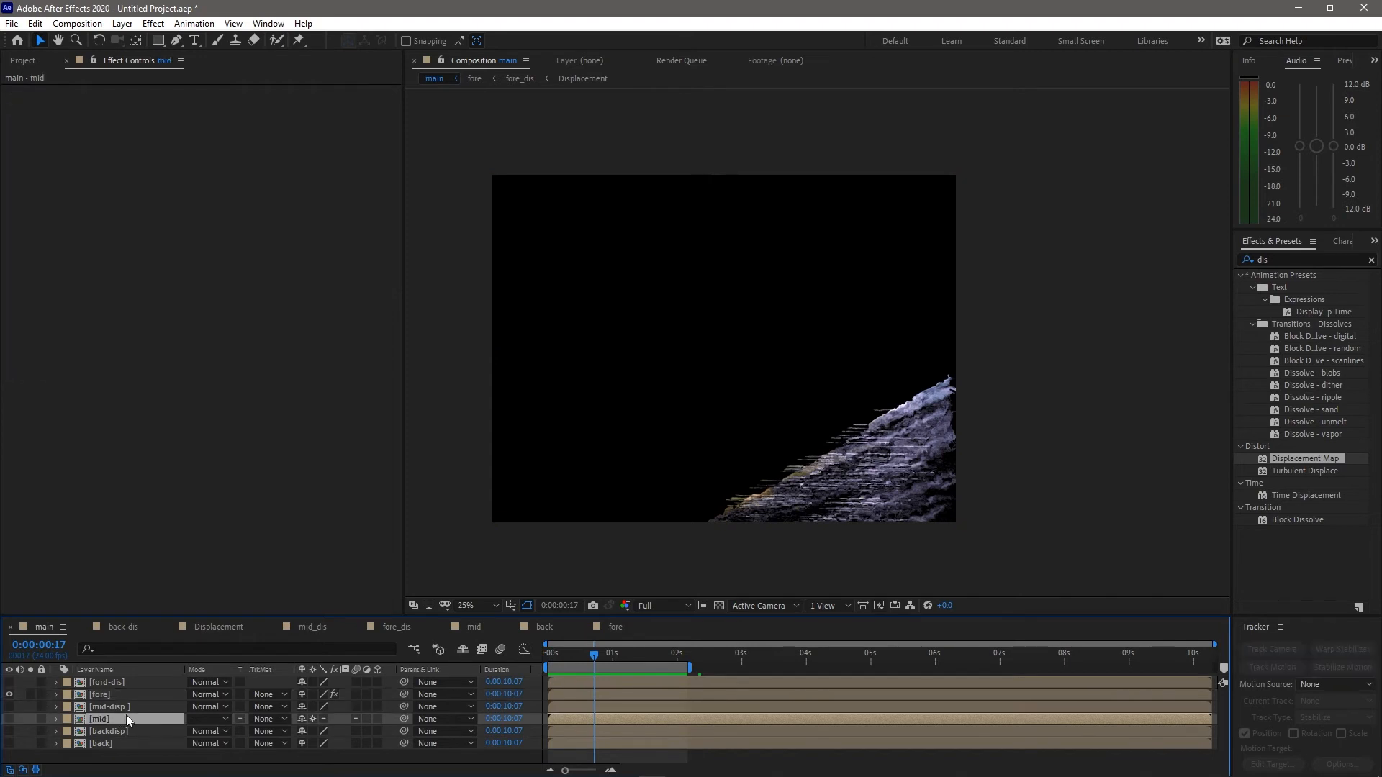
{"action": "left_click", "coordinate": [15, 719]}
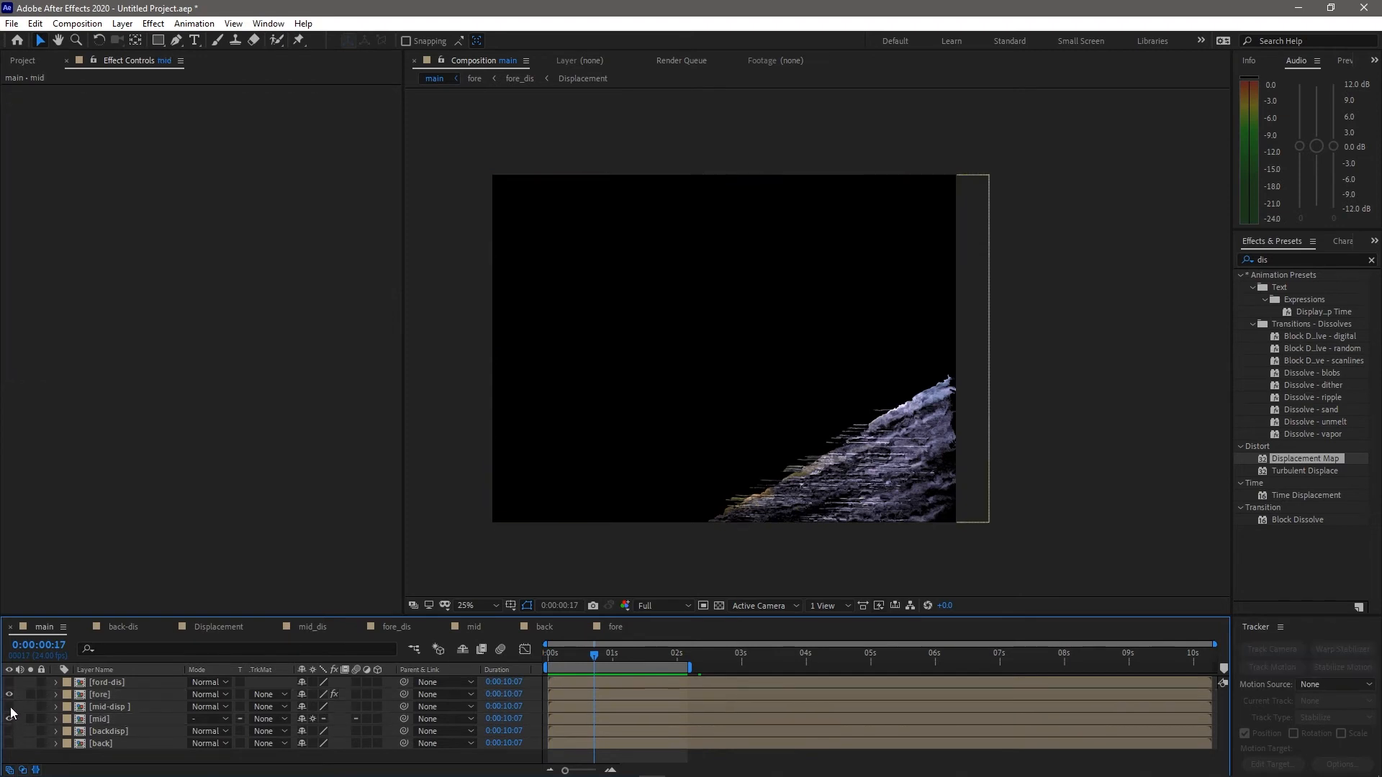
{"action": "left_click_drag", "start_coordinate": [10, 719], "coordinate": [9, 707]}
{"action": "left_click", "coordinate": [105, 710]}
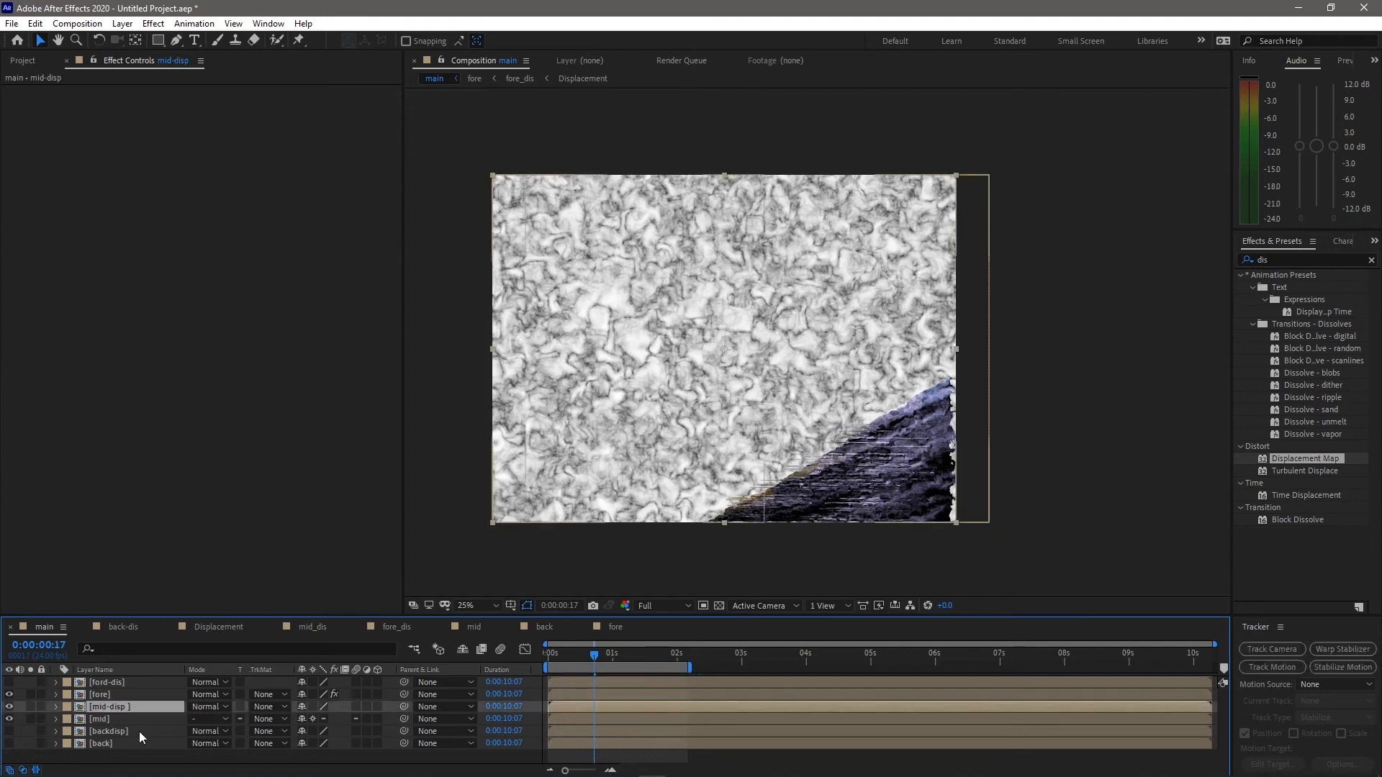
{"action": "left_click", "coordinate": [9, 707]}
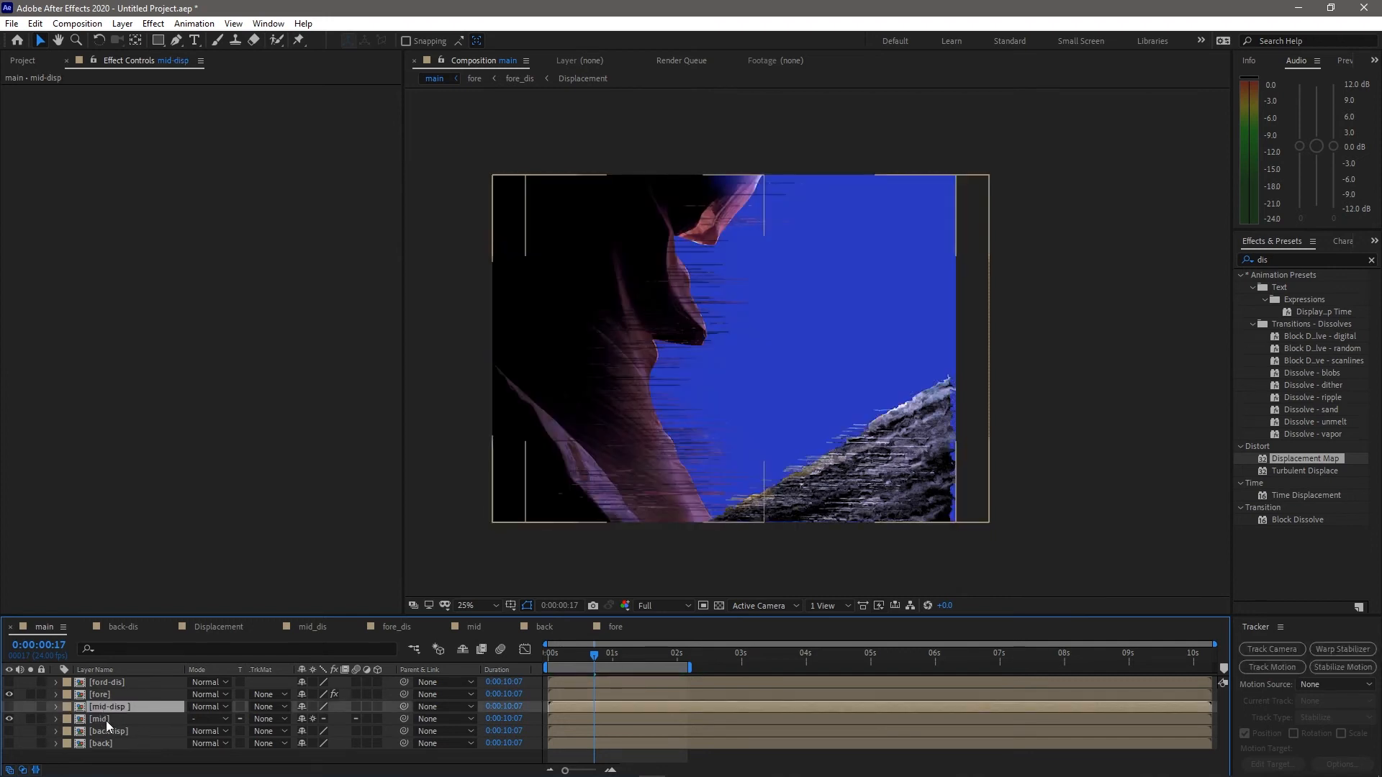
Apply a Displacement Map to mid with mid-disp as its map layer and Max Horizontal Displacement at 53.9
{"action": "left_click", "coordinate": [105, 720]}
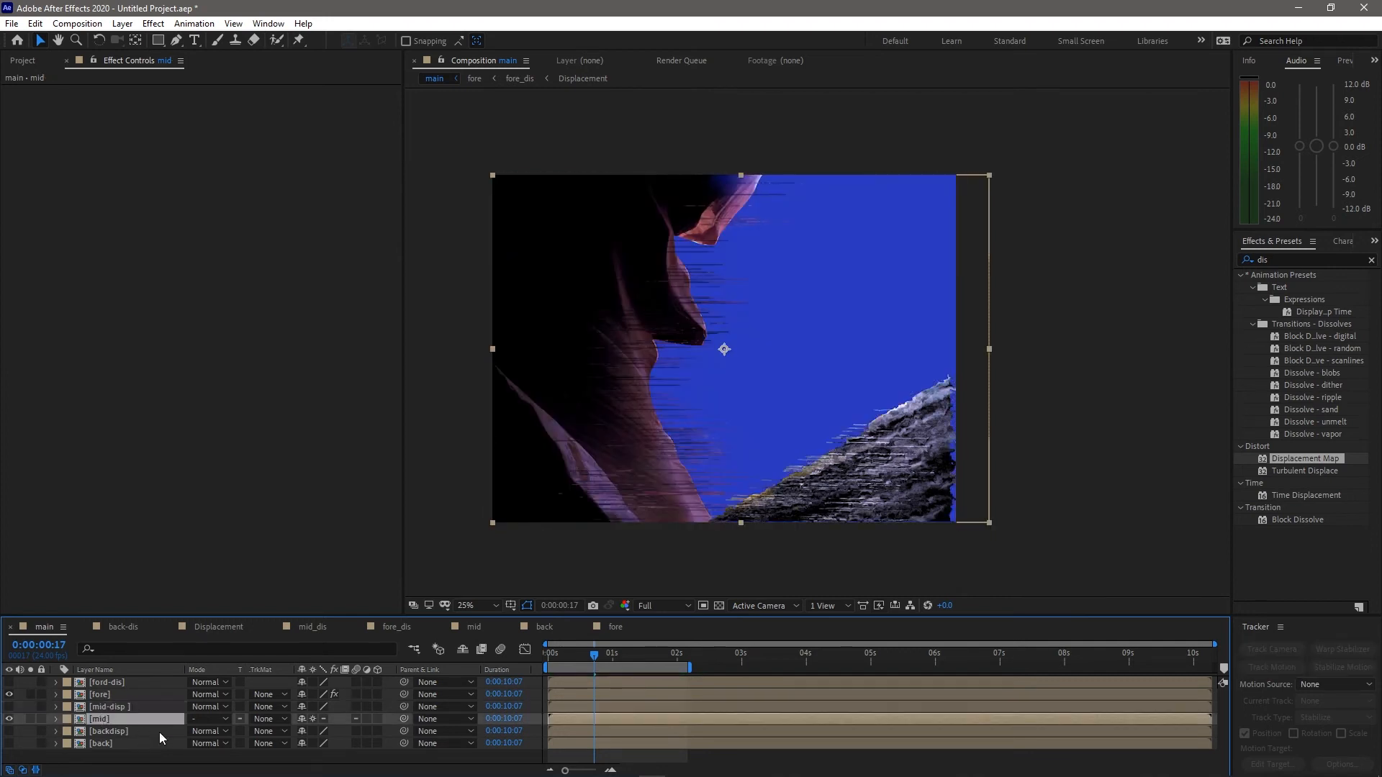
{"action": "double_click", "coordinate": [1265, 461]}
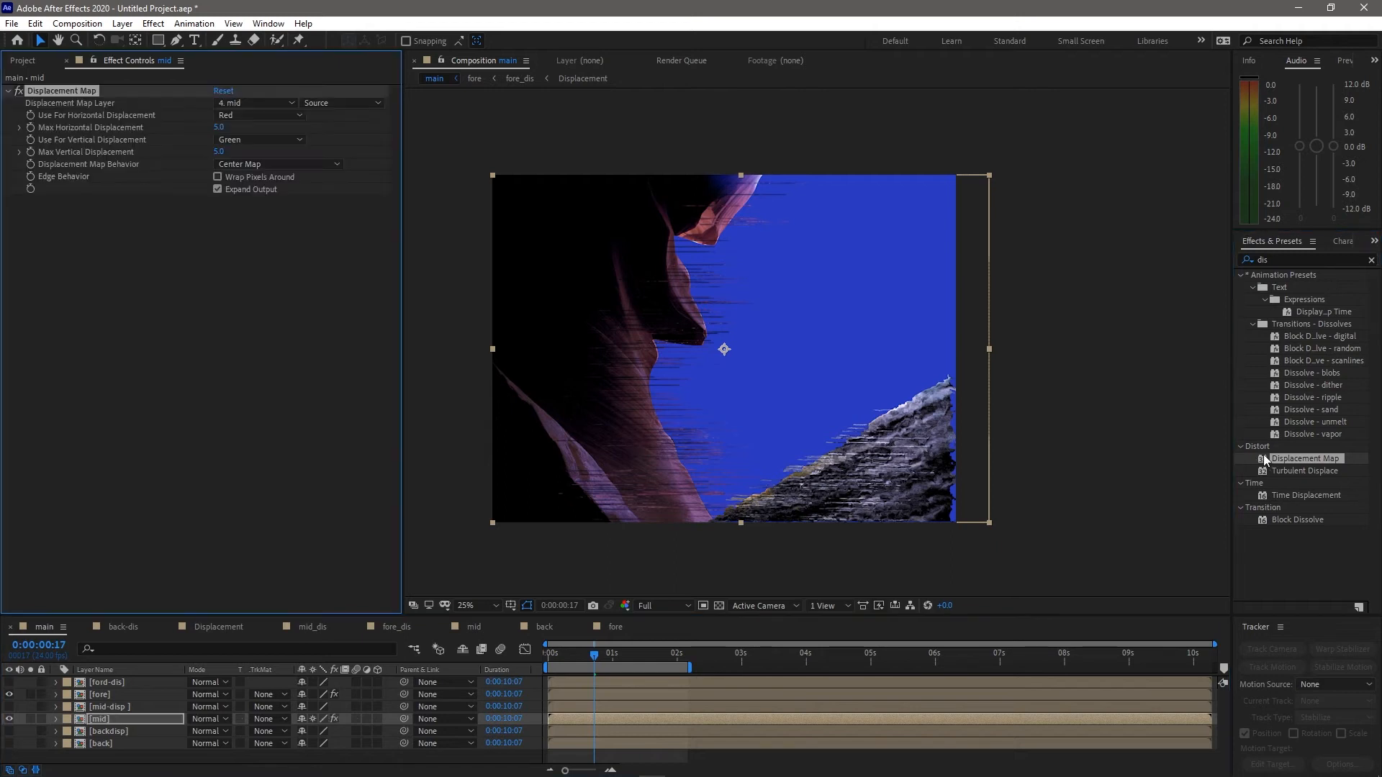
{"action": "left_click", "coordinate": [96, 706]}
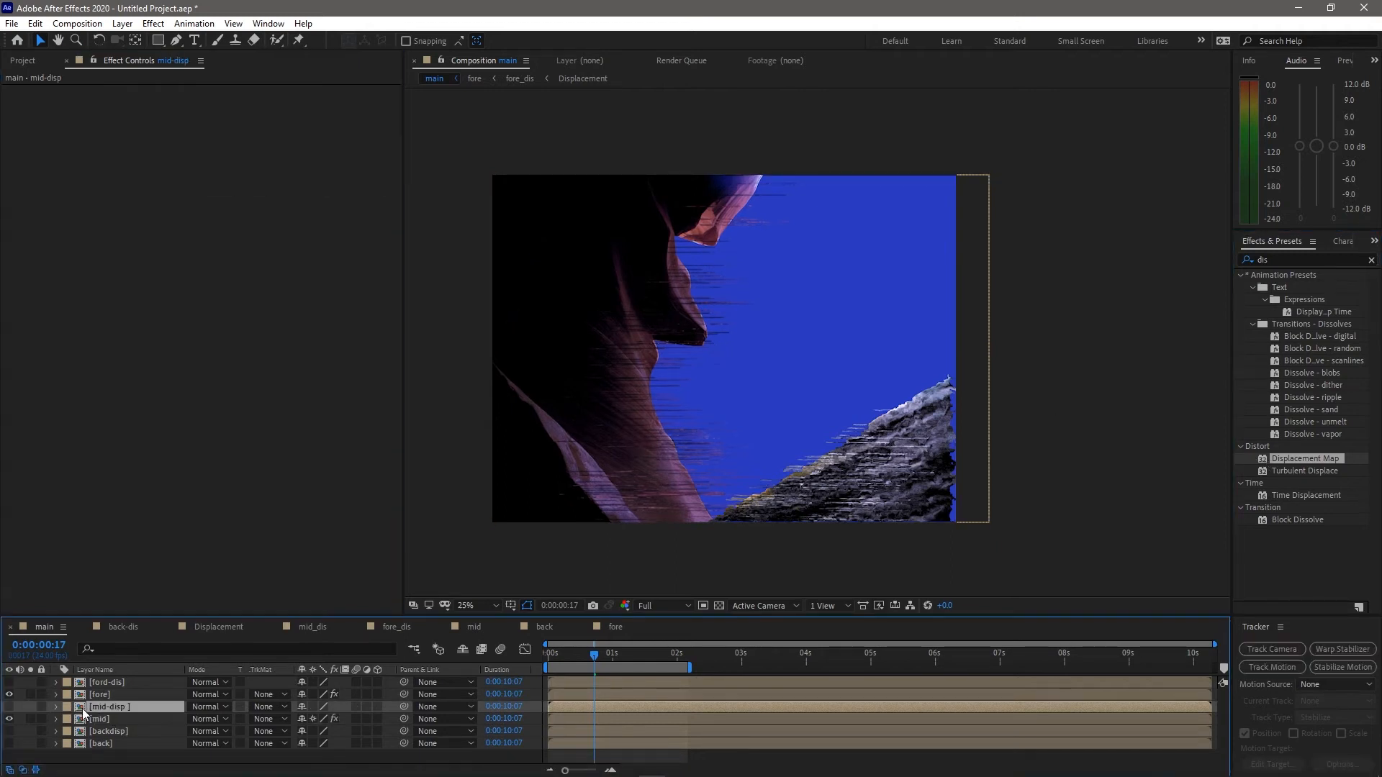
{"action": "left_click", "coordinate": [113, 720]}
{"action": "left_click", "coordinate": [254, 103]}
{"action": "left_click", "coordinate": [263, 171]}
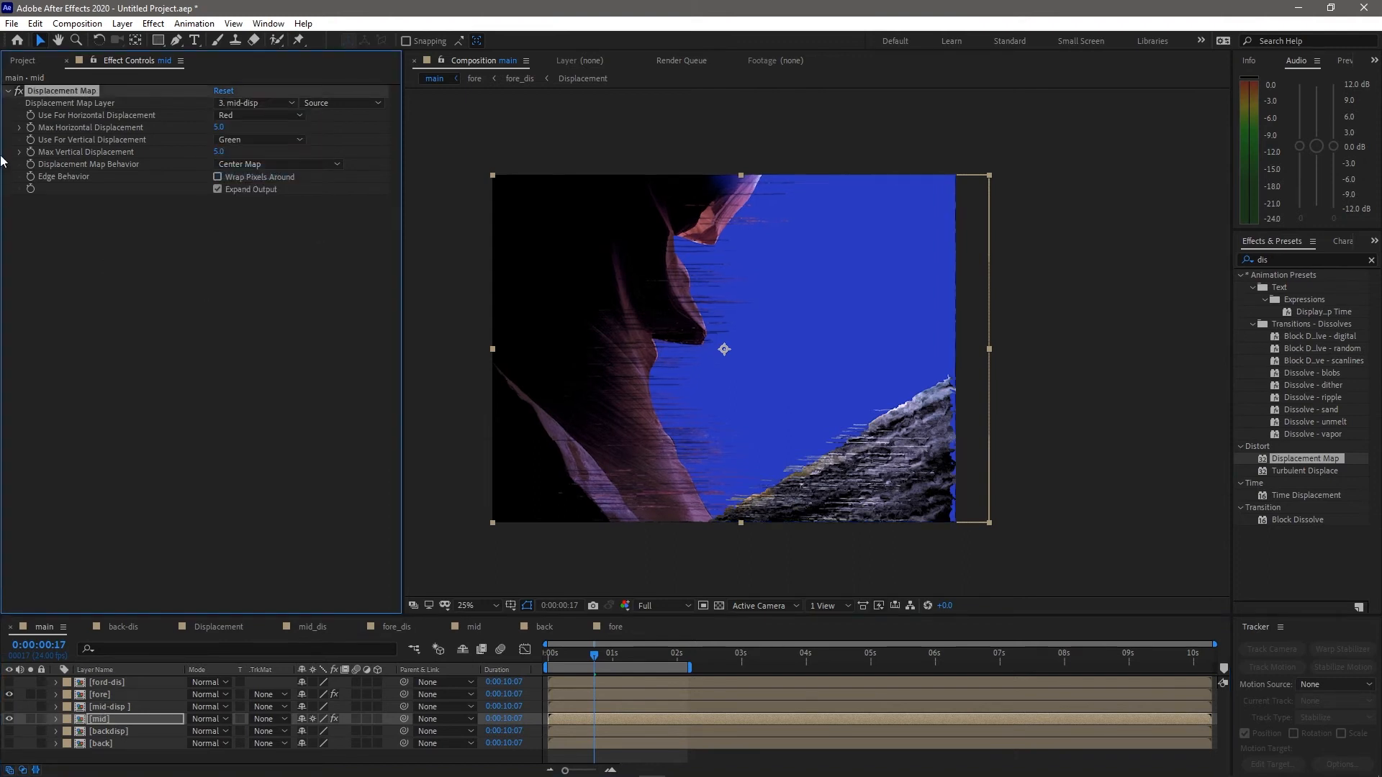
{"action": "left_click", "coordinate": [19, 127]}
{"action": "left_click_drag", "start_coordinate": [215, 147], "coordinate": [282, 149]}
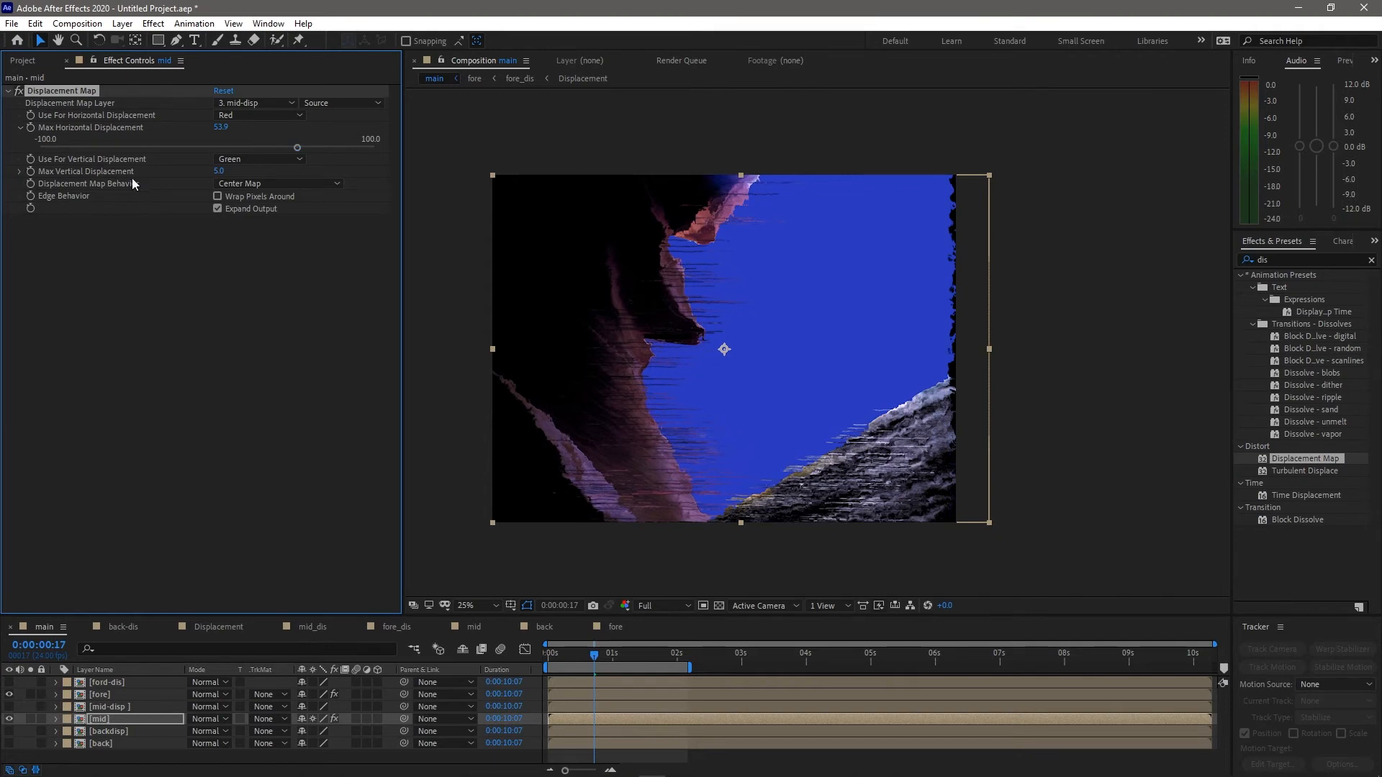
Set the mid layer's Max Vertical Displacement to 43.5 and briefly test its collapse transformations switch
{"action": "left_click", "coordinate": [19, 171]}
{"action": "left_click_drag", "start_coordinate": [217, 192], "coordinate": [281, 202]}
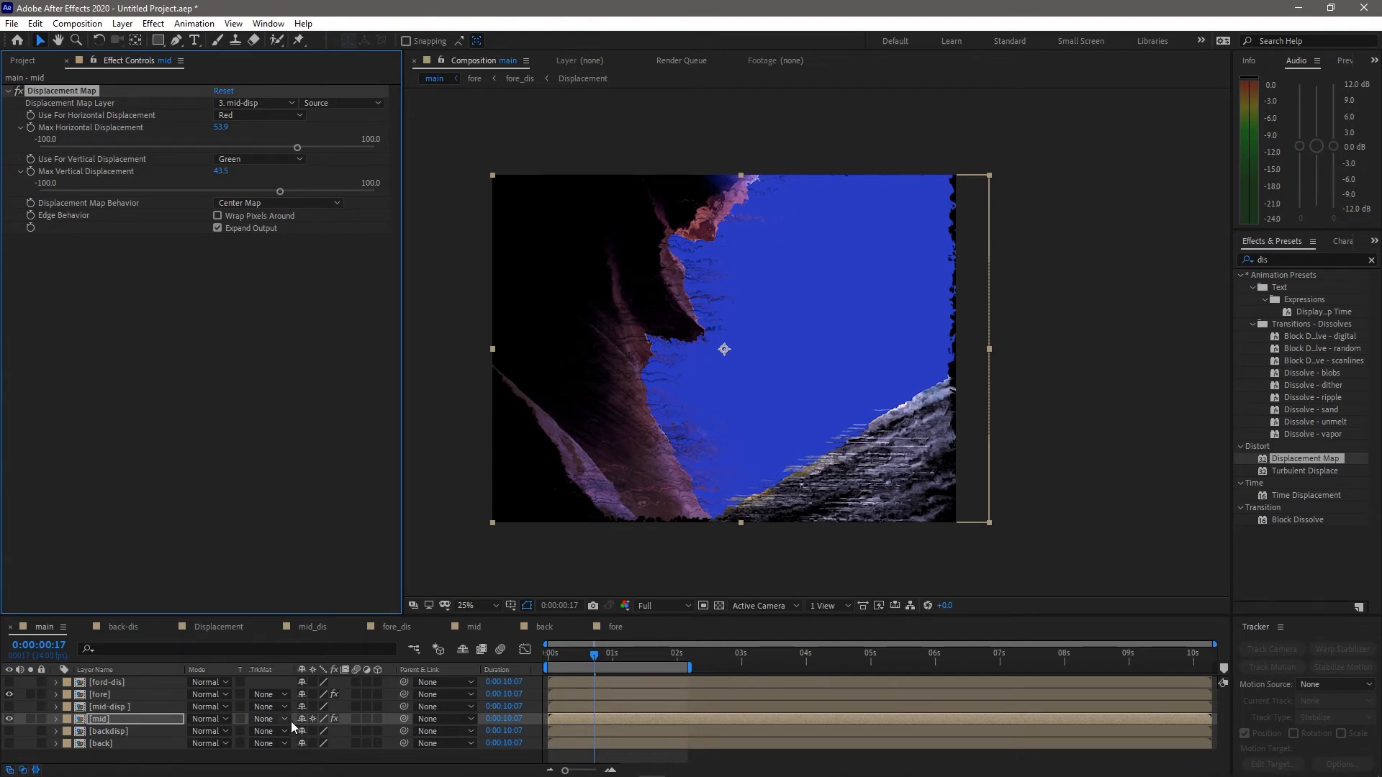
{"action": "left_click", "coordinate": [314, 719]}
{"action": "left_click", "coordinate": [313, 719]}
In the mid composition, make Deep Blue Solid 2 preserve underlying transparency, and return to main
{"action": "double_click", "coordinate": [80, 721]}
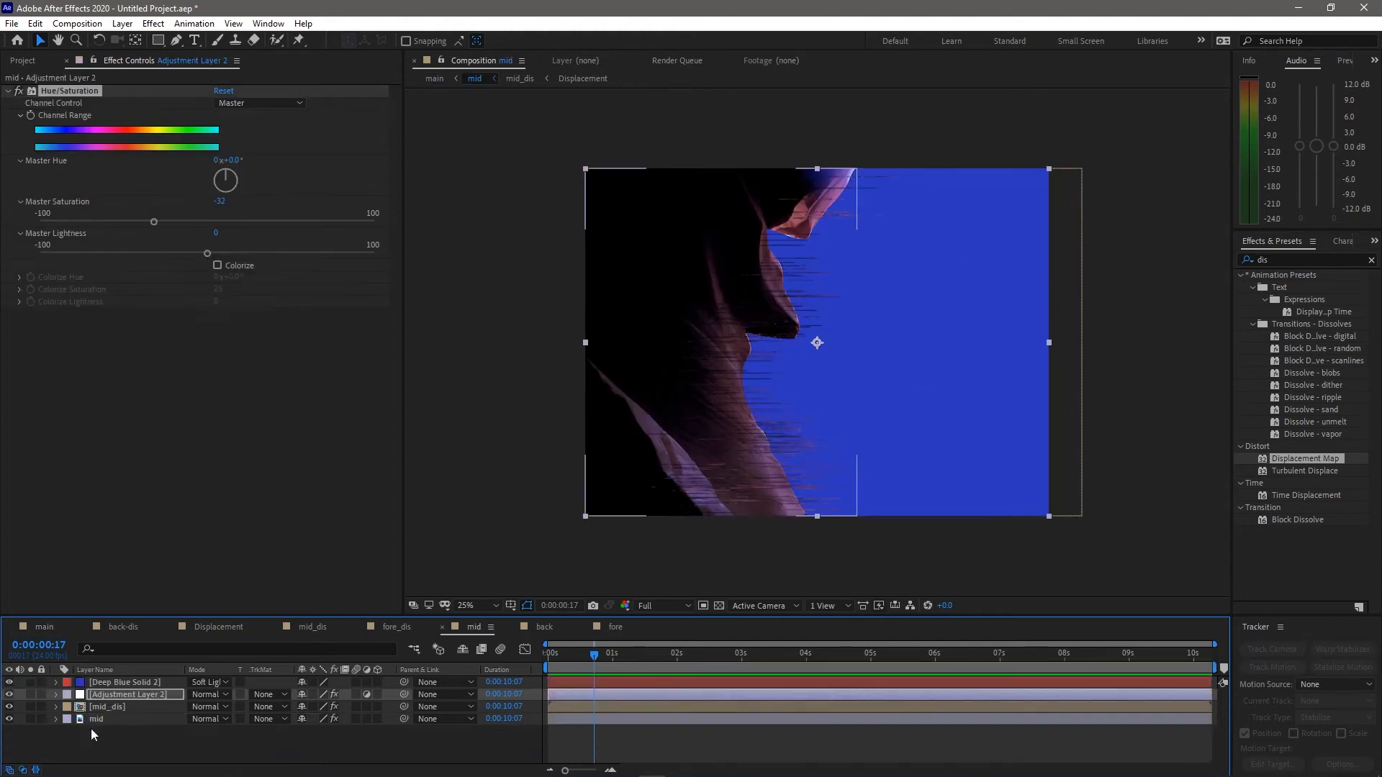
{"action": "left_click", "coordinate": [140, 680]}
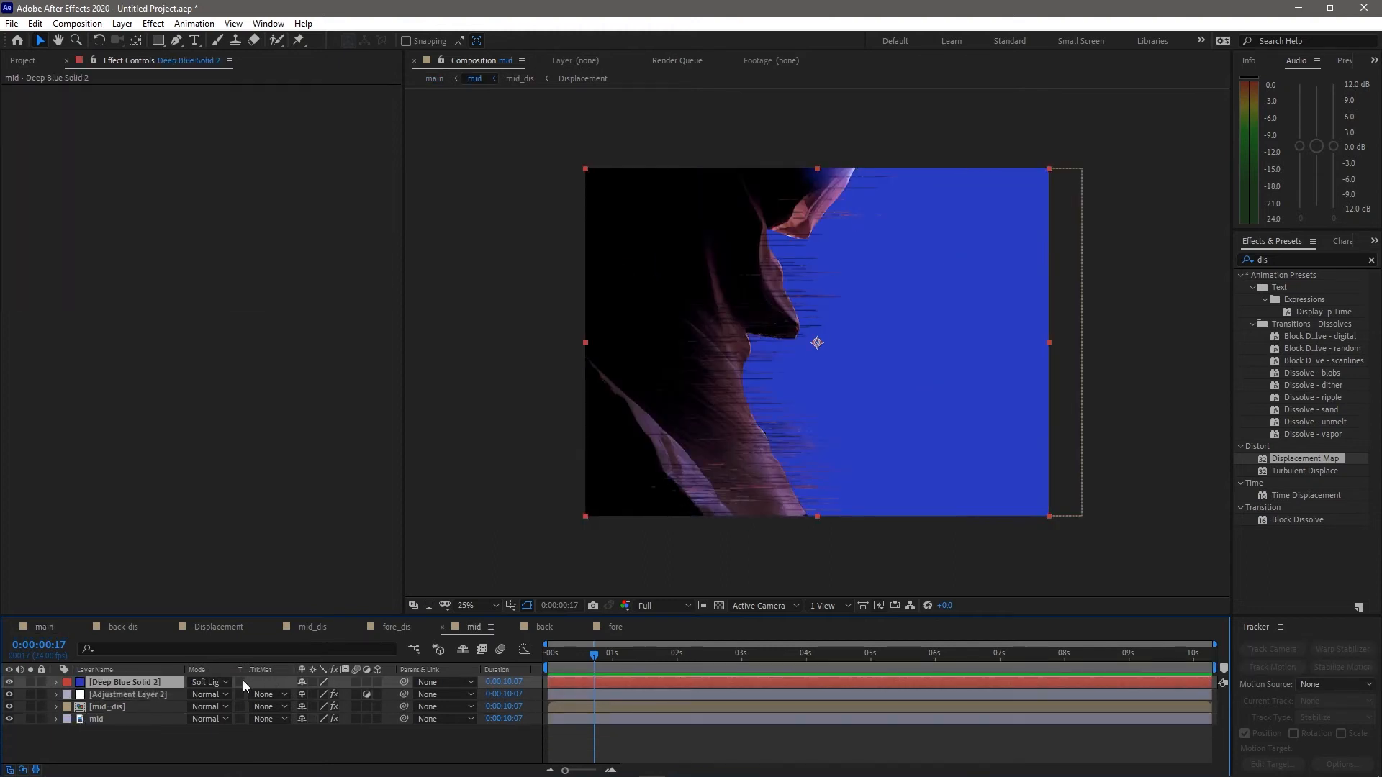
{"action": "key", "text": "Delete"}
{"action": "left_click", "coordinate": [45, 626]}
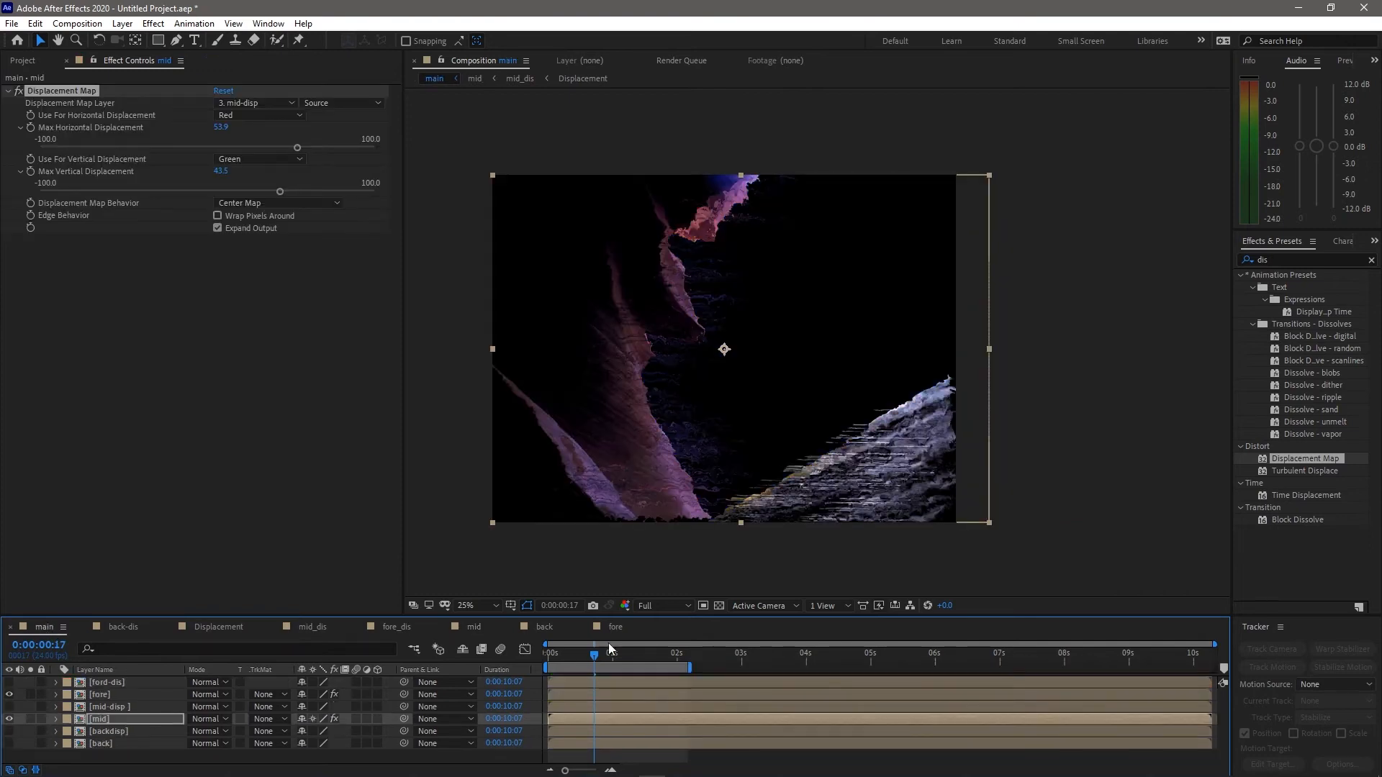
Preview main from the start, and set the mid layer's Max Horizontal Displacement to 0 and Max Vertical Displacement to 20.7
{"action": "left_click", "coordinate": [552, 653]}
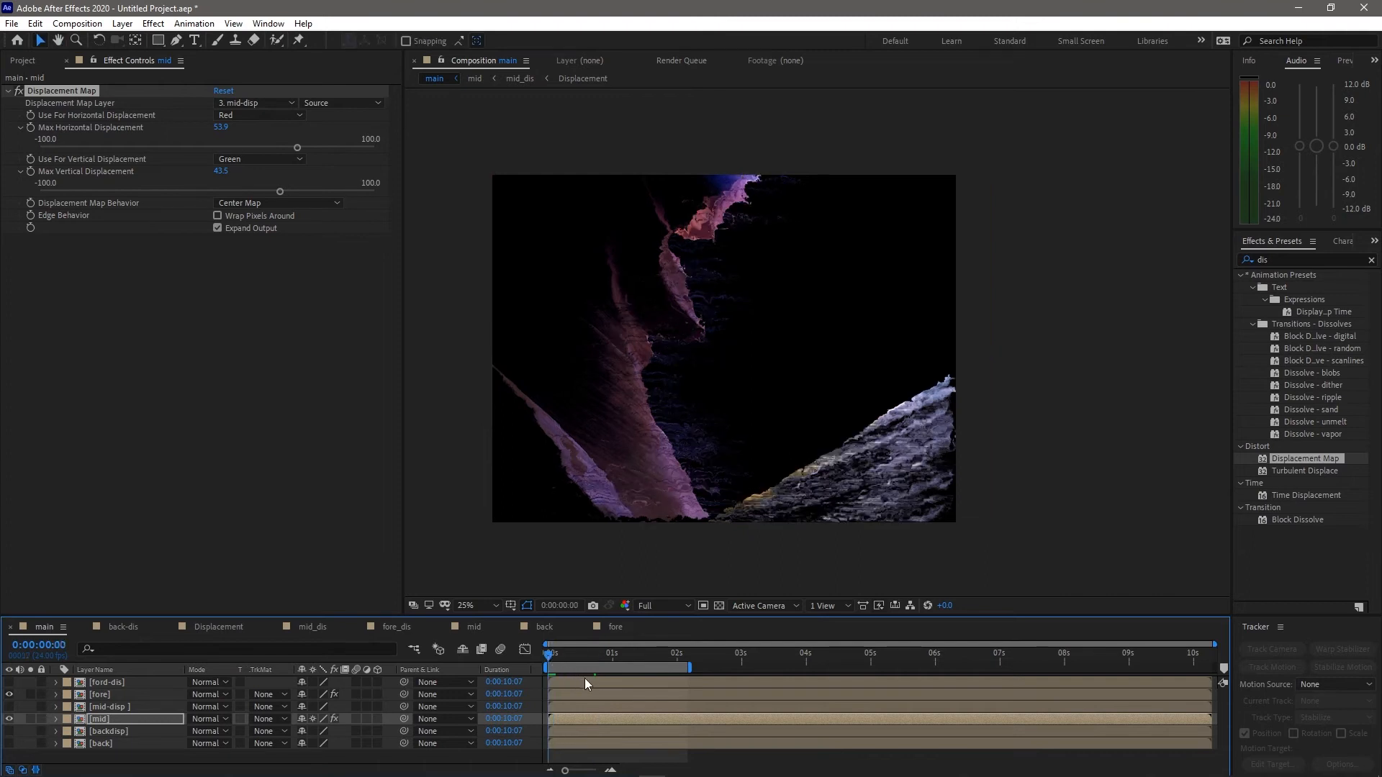
{"action": "key", "text": "space"}
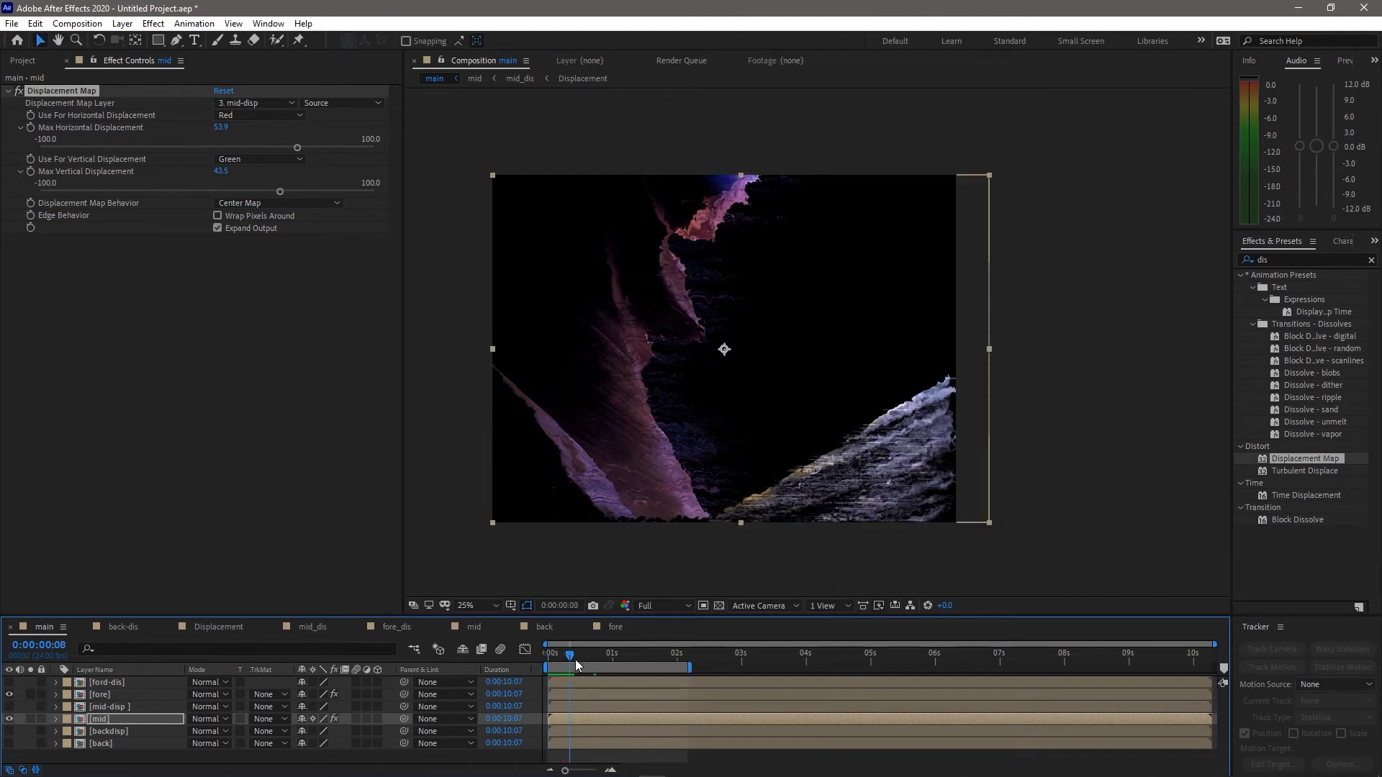
{"action": "left_click_drag", "start_coordinate": [241, 147], "coordinate": [208, 152]}
{"action": "left_click_drag", "start_coordinate": [277, 193], "coordinate": [243, 193]}
{"action": "mouse_move", "coordinate": [555, 654]}
{"action": "left_mouse_down"}
{"action": "mouse_move", "coordinate": [685, 660]}
{"action": "mouse_move", "coordinate": [565, 665]}
{"action": "left_mouse_up"}
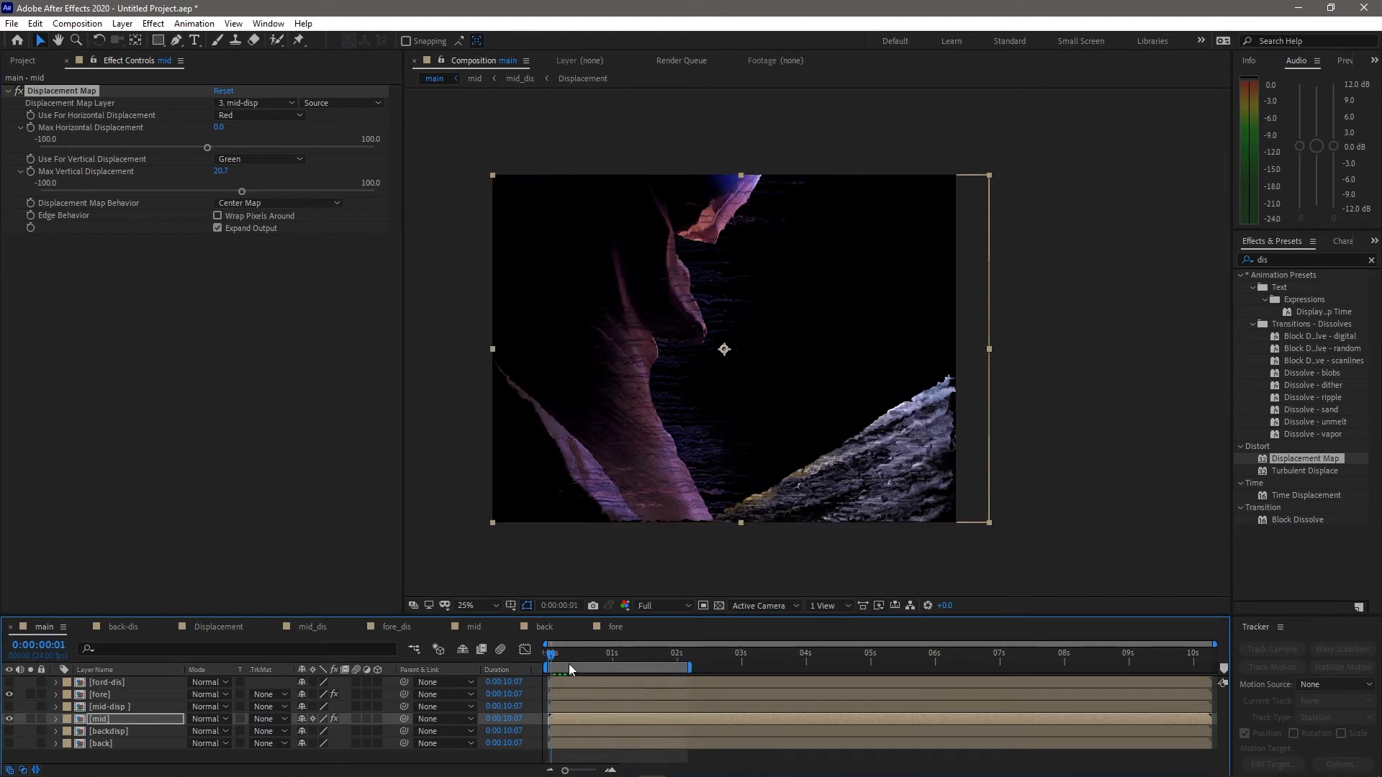
Review the nested mid_dis and fore_dis compositions, and reorder the open timelines so that mid sits between back-dis and Displacement
{"action": "double_click", "coordinate": [81, 719]}
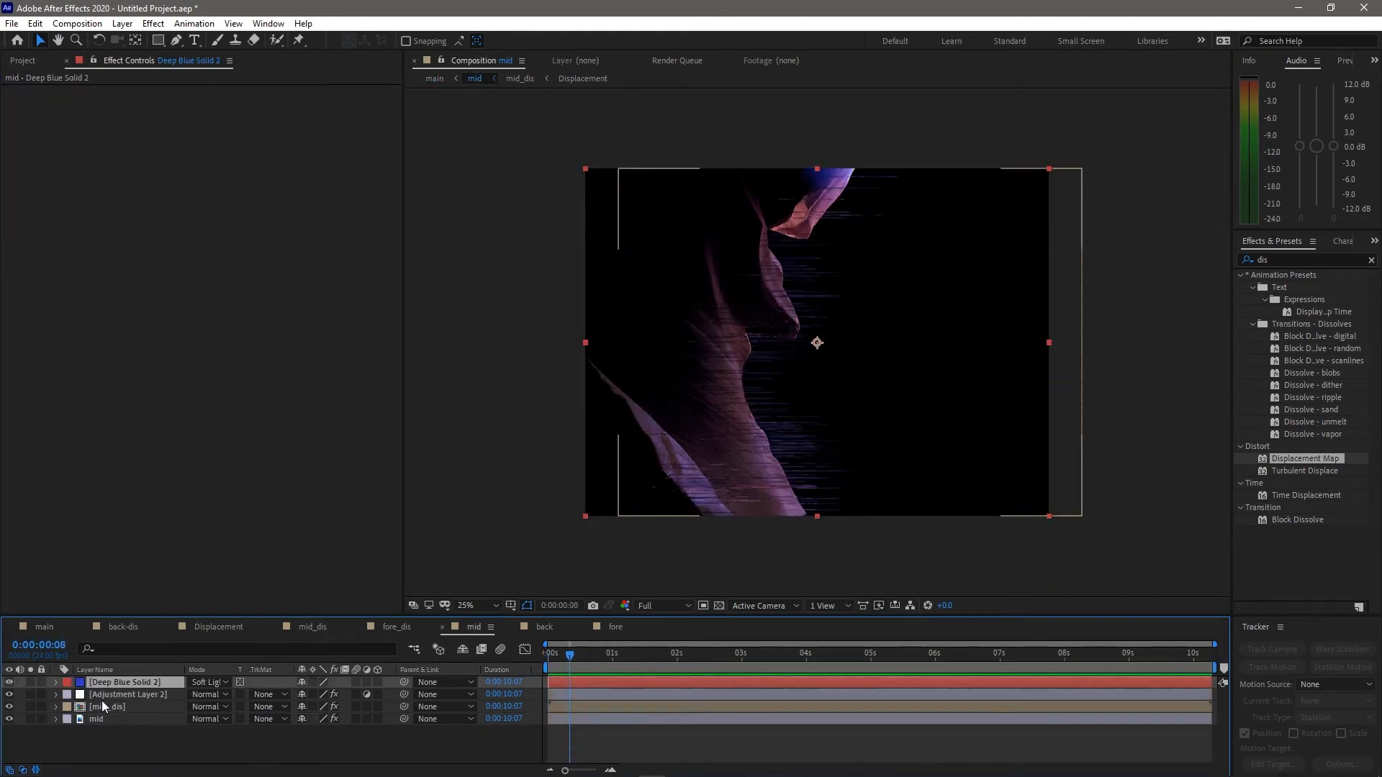
{"action": "left_click", "coordinate": [106, 706]}
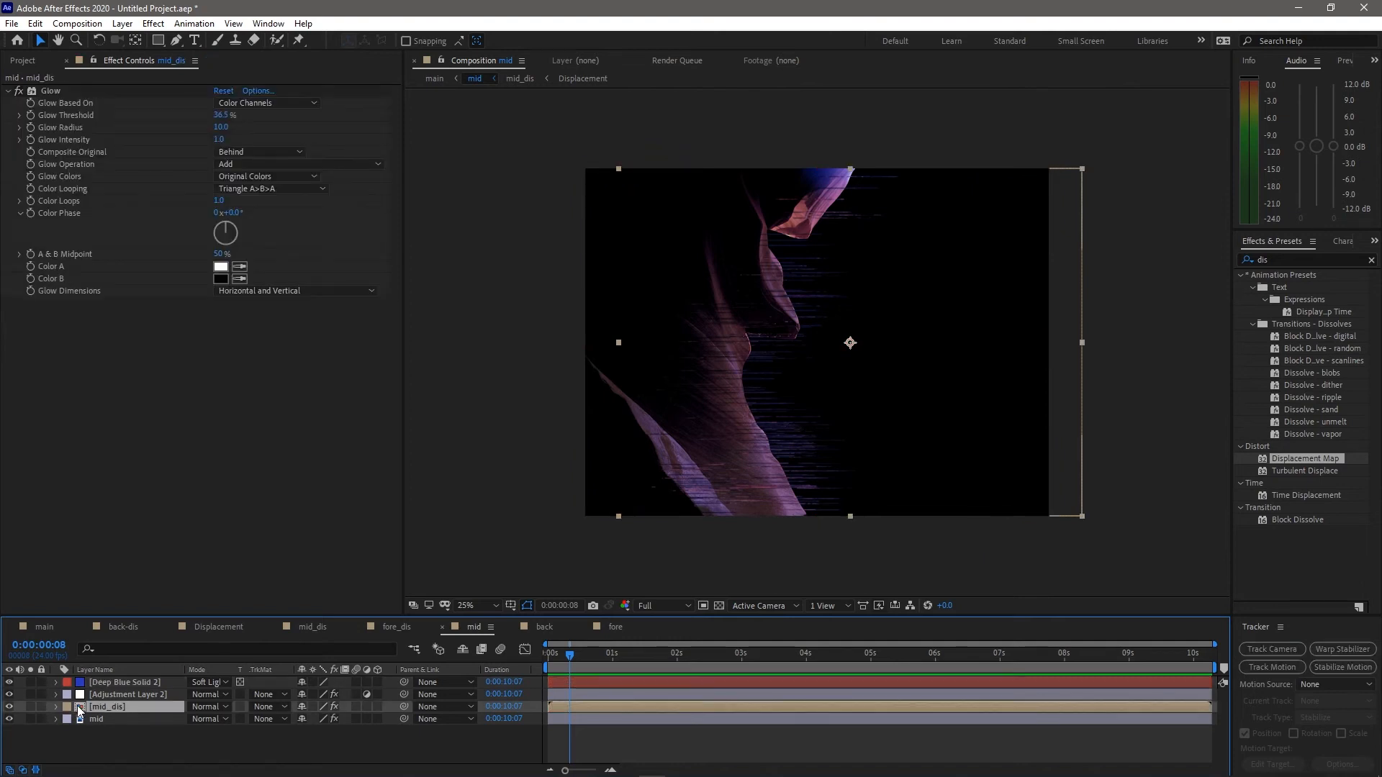
{"action": "double_click", "coordinate": [79, 709]}
{"action": "left_click_drag", "start_coordinate": [568, 650], "coordinate": [364, 642]}
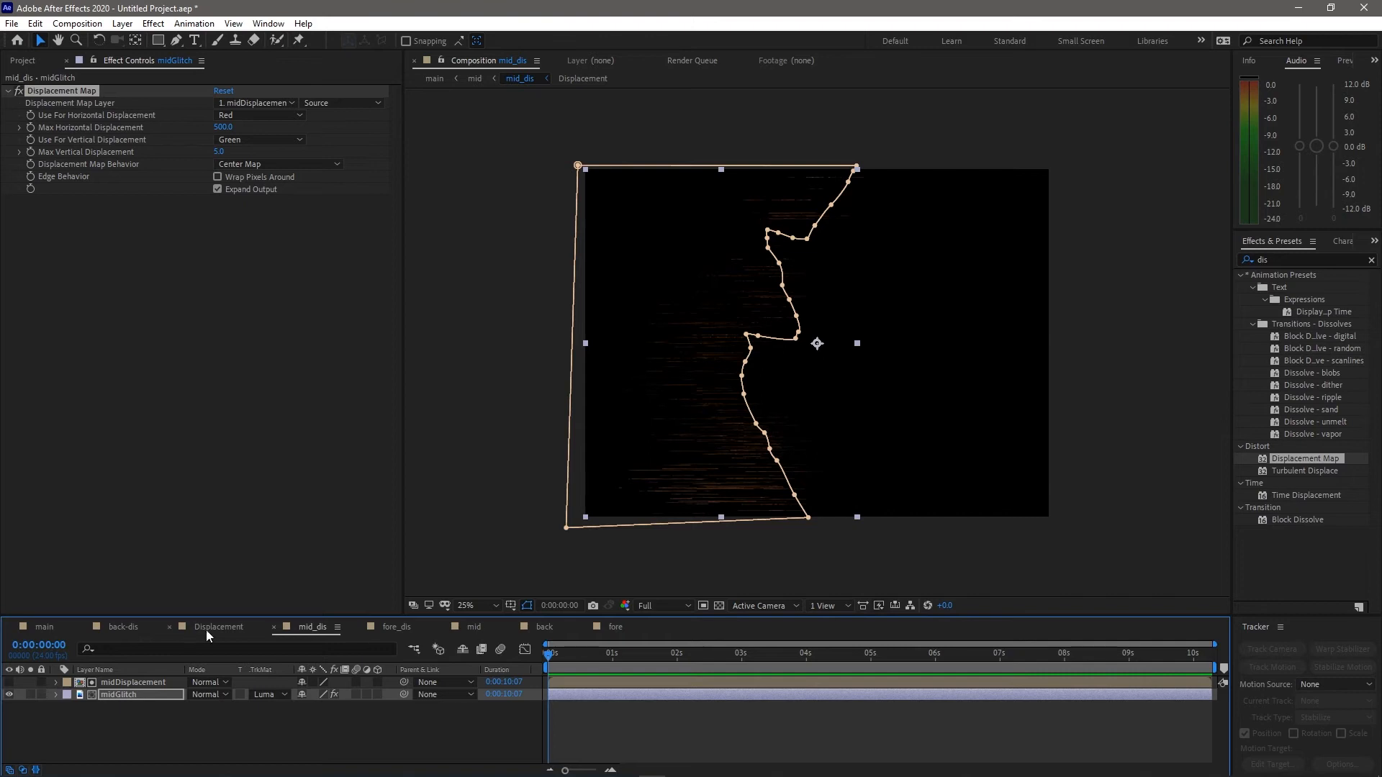
{"action": "left_click", "coordinate": [396, 628]}
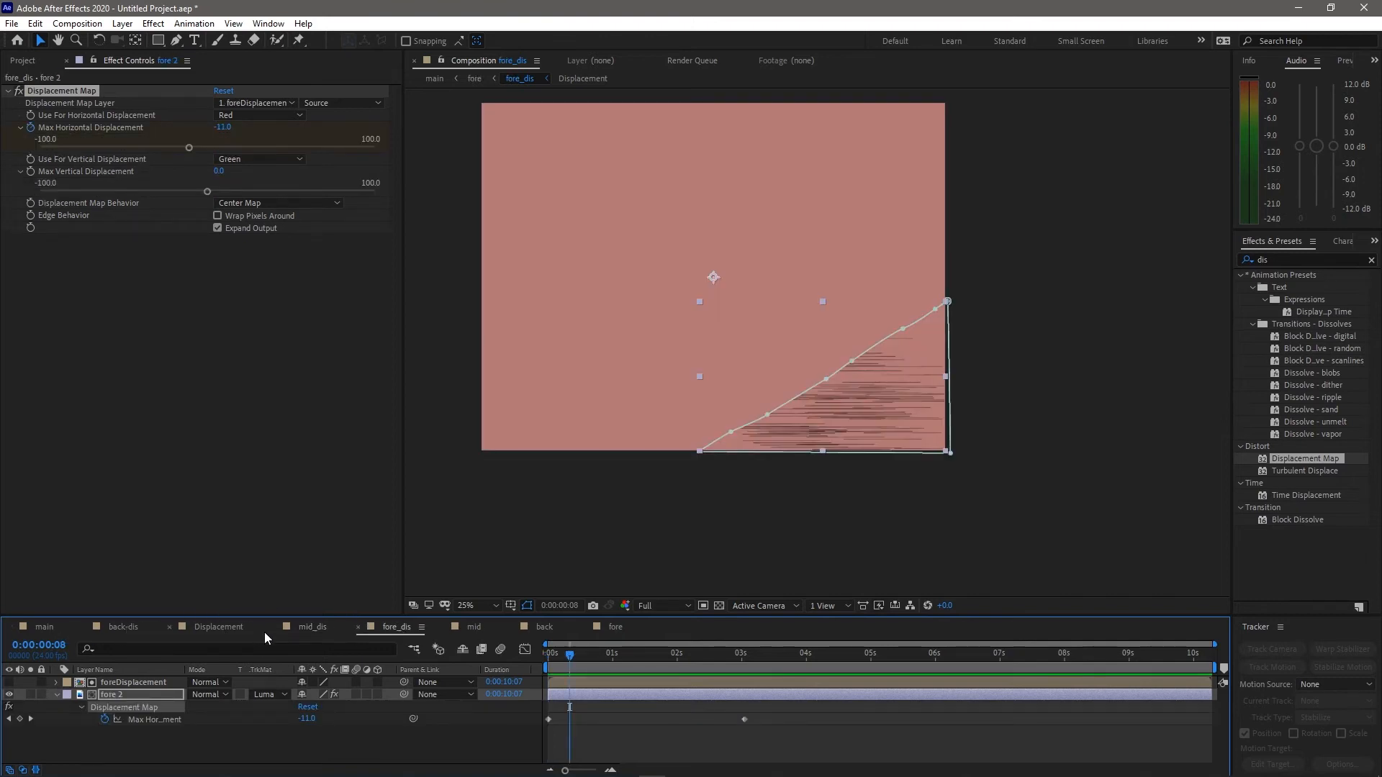
{"action": "left_click", "coordinate": [470, 625]}
{"action": "left_click_drag", "start_coordinate": [477, 624], "coordinate": [209, 630]}
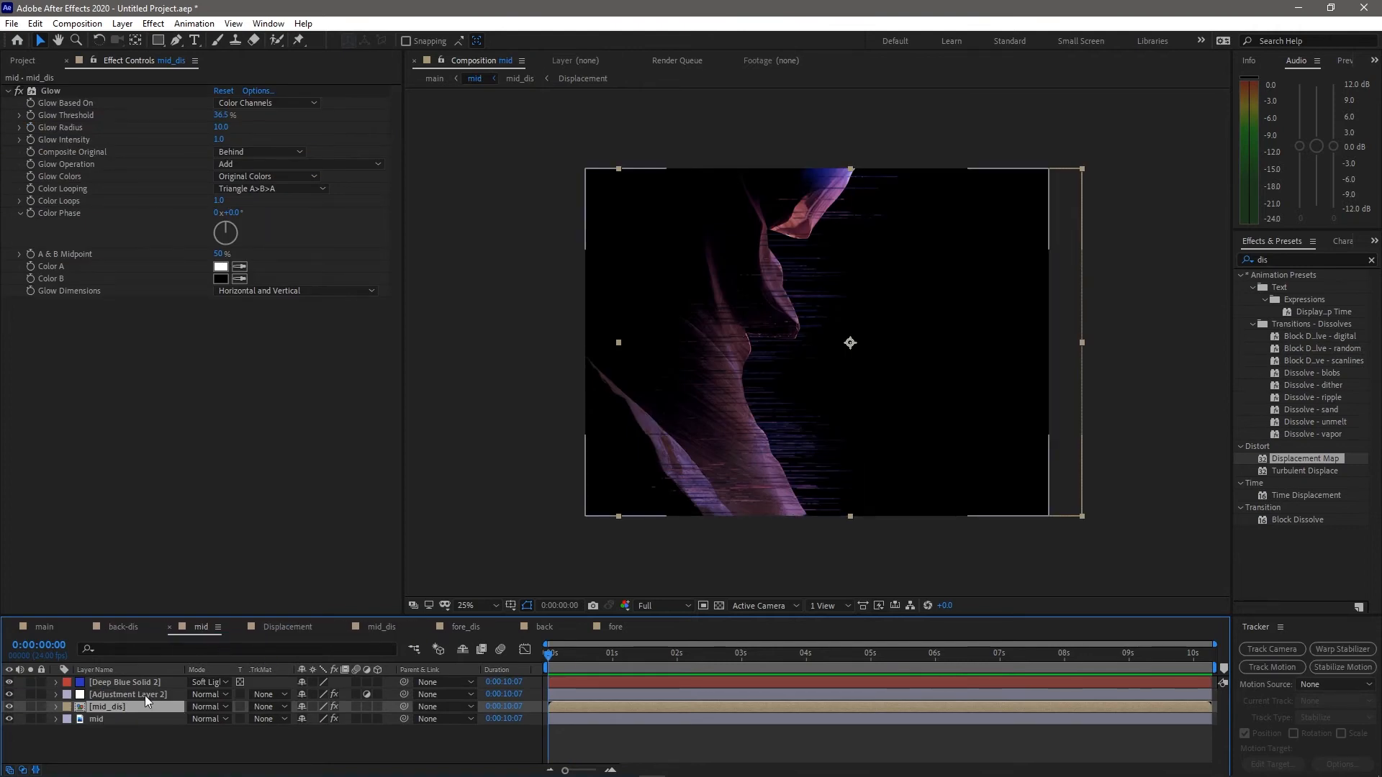
Keyframe mid_dis's Position at 0:00:01:09 and shift the layer horizontally to 1296, 966 at 0:00:00:00
{"action": "left_click_drag", "start_coordinate": [570, 650], "coordinate": [638, 648]}
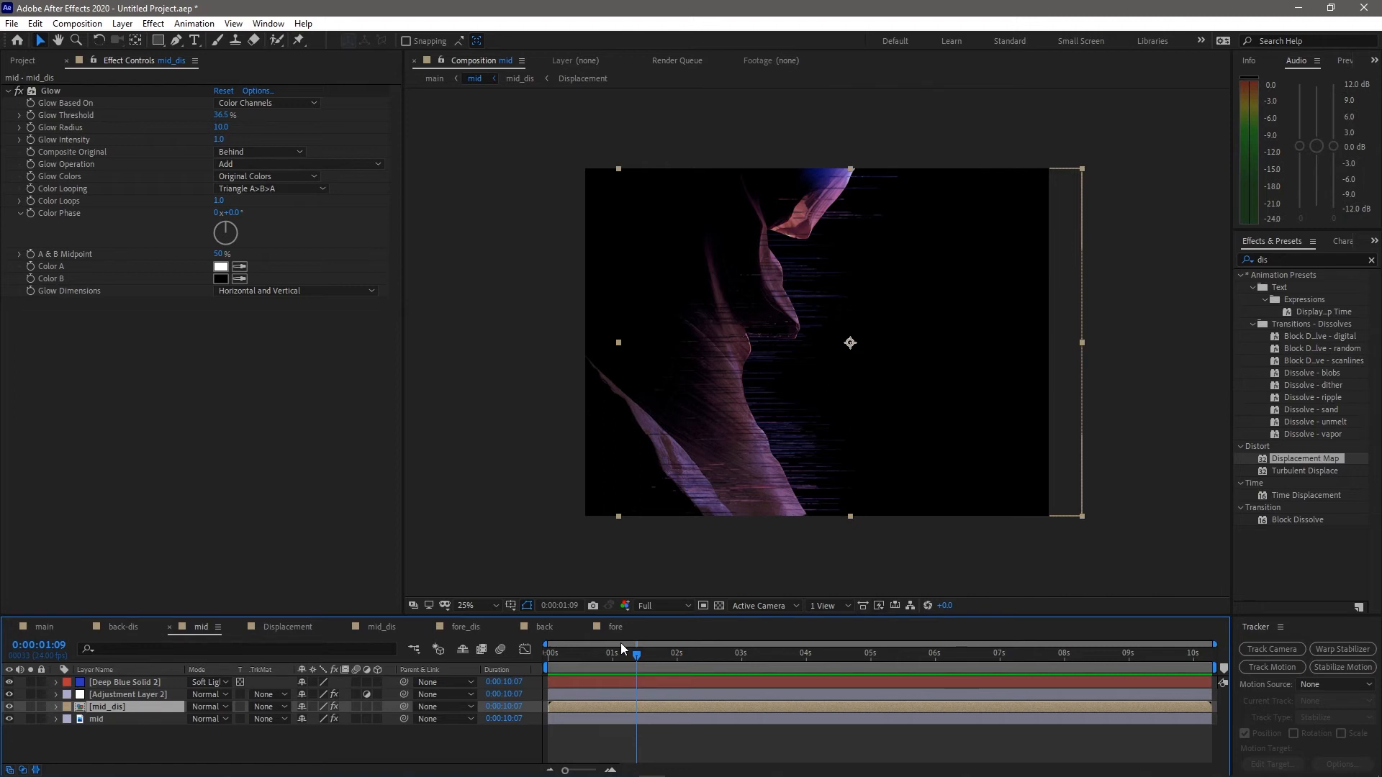
{"action": "key", "text": "alt+shift+p"}
{"action": "left_click", "coordinate": [548, 654]}
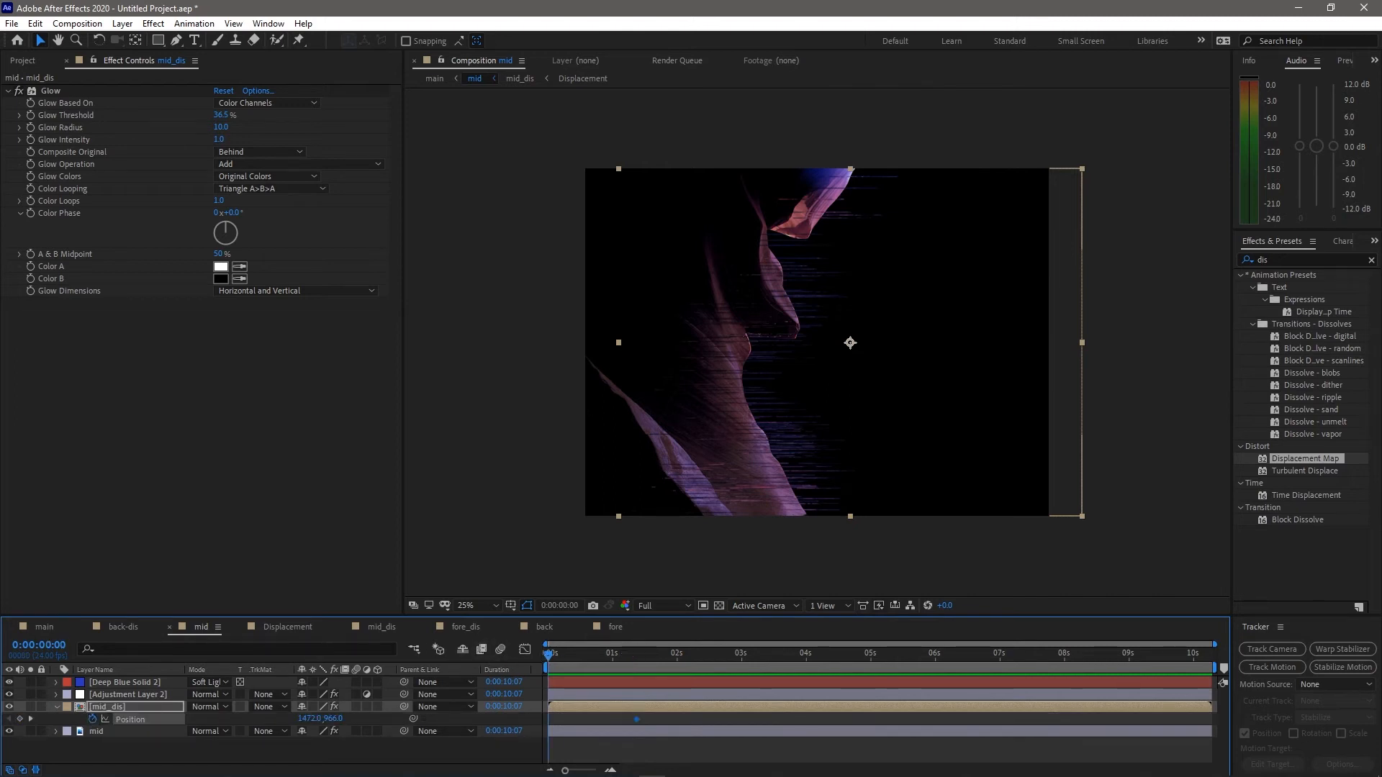
{"action": "left_click_drag", "start_coordinate": [877, 383], "coordinate": [845, 382]}
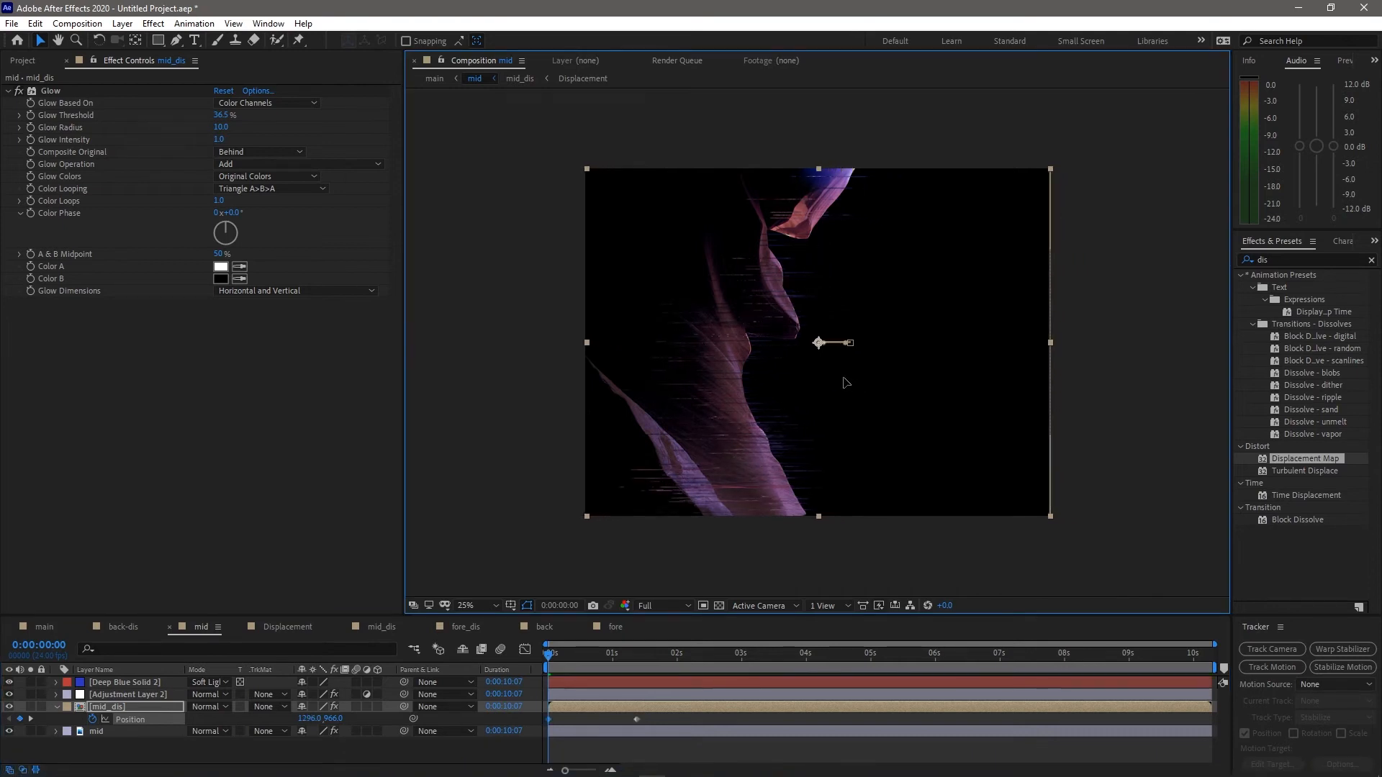
End mid's work area just past two seconds and preview the mid_dis position animation from the start
{"action": "left_click", "coordinate": [688, 657]}
{"action": "key", "text": "n"}
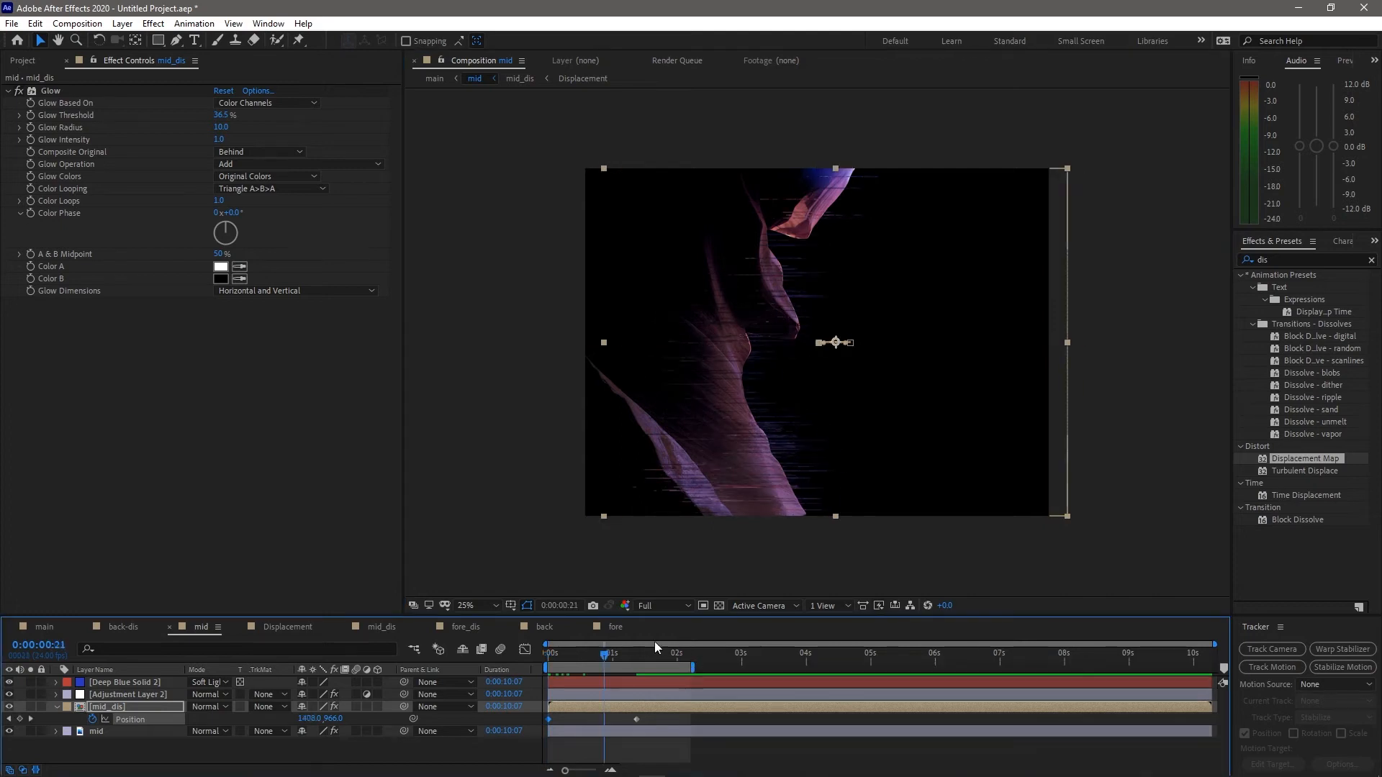
{"action": "key", "text": "Home"}
{"action": "key", "text": "Home"}
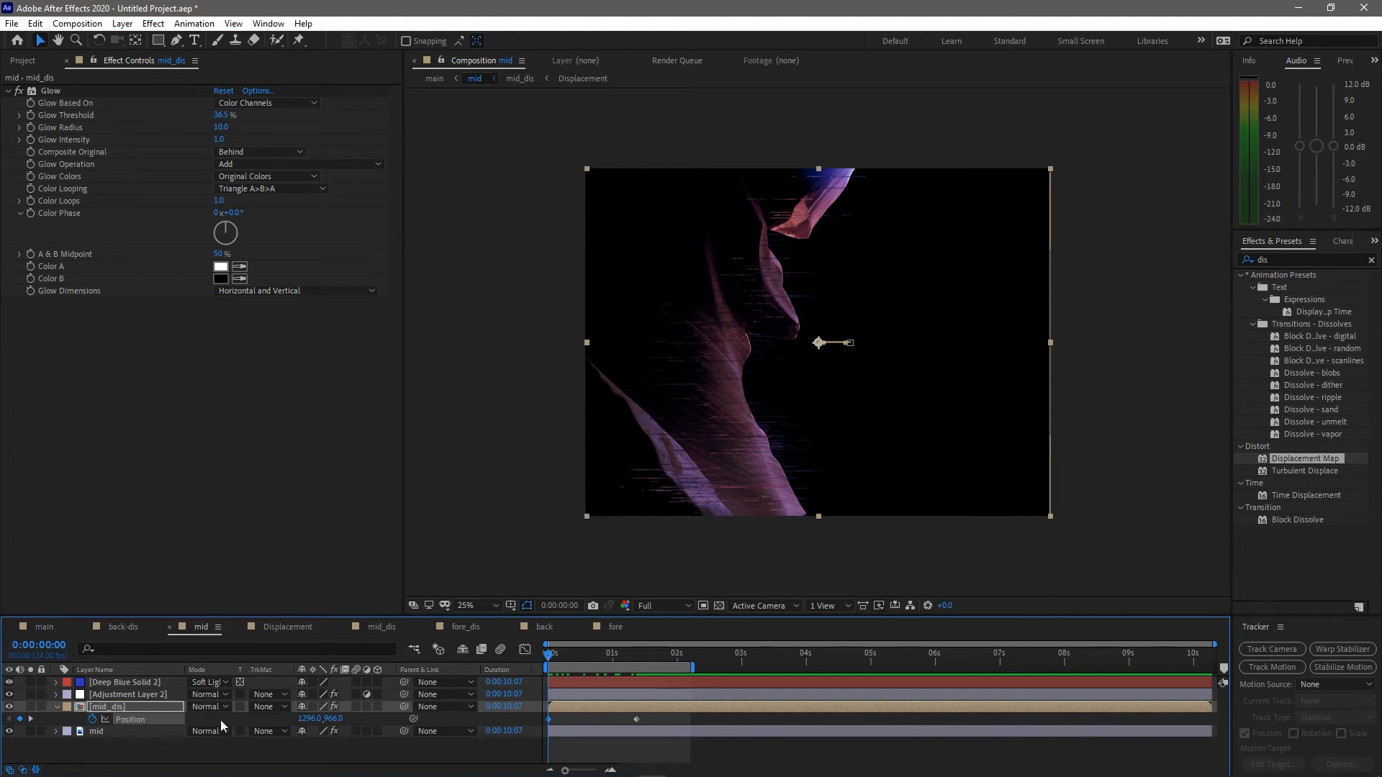
In mid_dis, keyframe midGlitch's Max Horizontal and Max Vertical Displacement at 0:00:01:04 and reveal the animated properties
{"action": "left_click", "coordinate": [93, 732]}
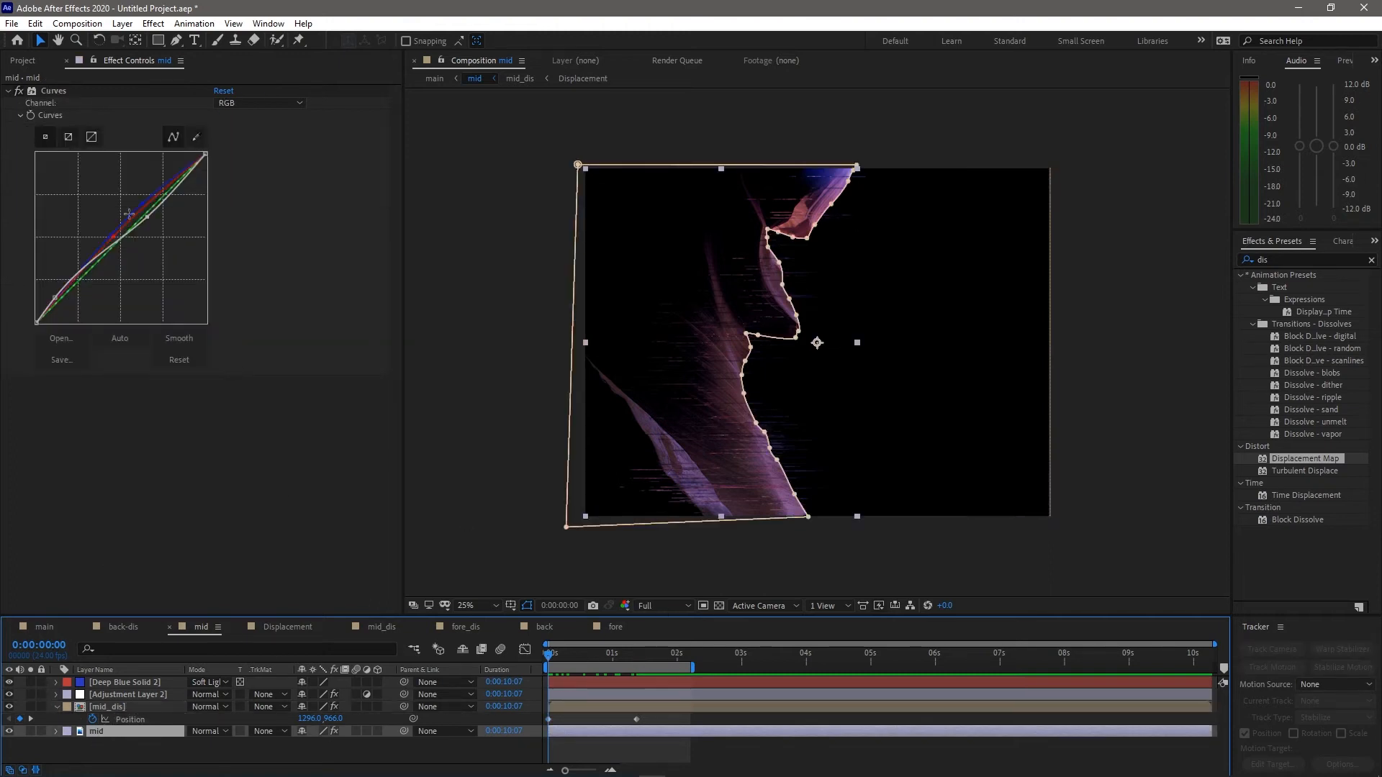
{"action": "left_click", "coordinate": [78, 707]}
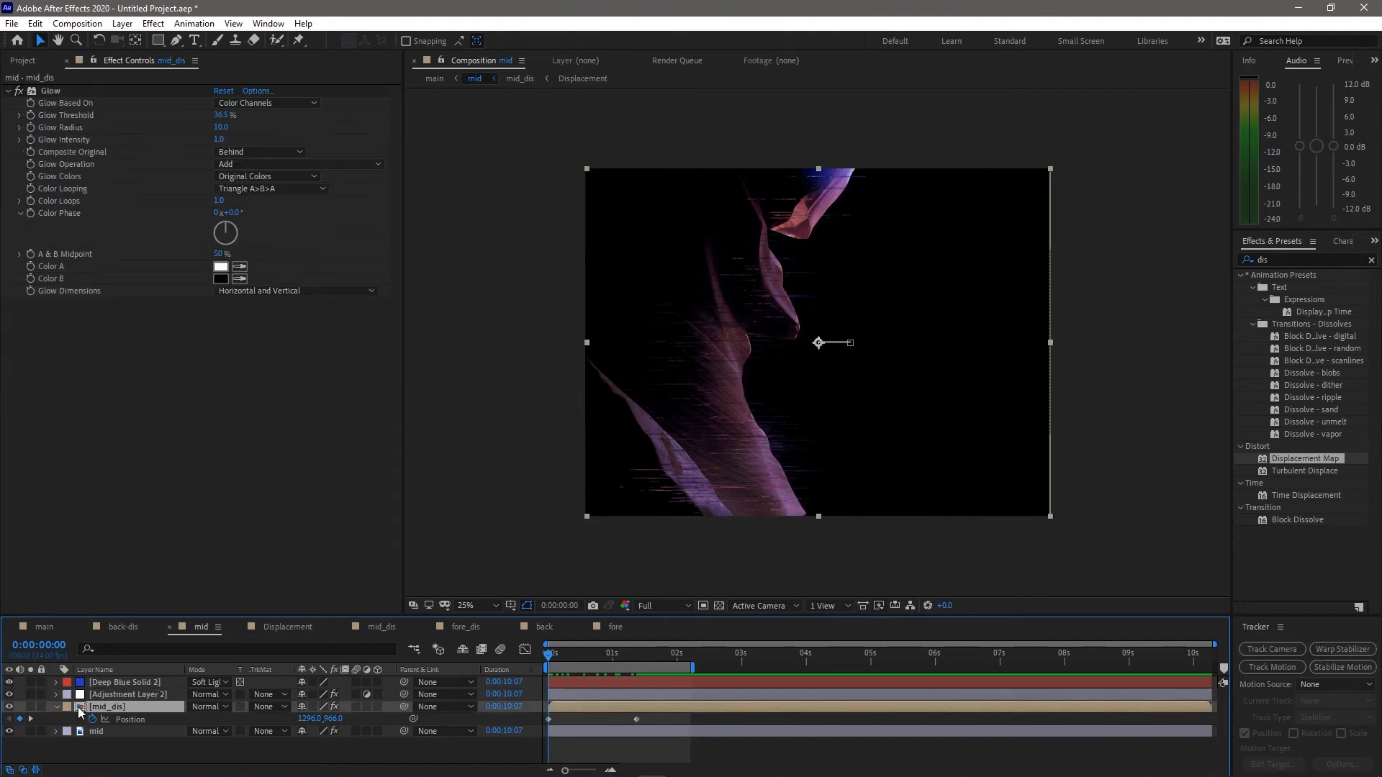
{"action": "double_click", "coordinate": [78, 707]}
{"action": "left_click_drag", "start_coordinate": [559, 654], "coordinate": [624, 661]}
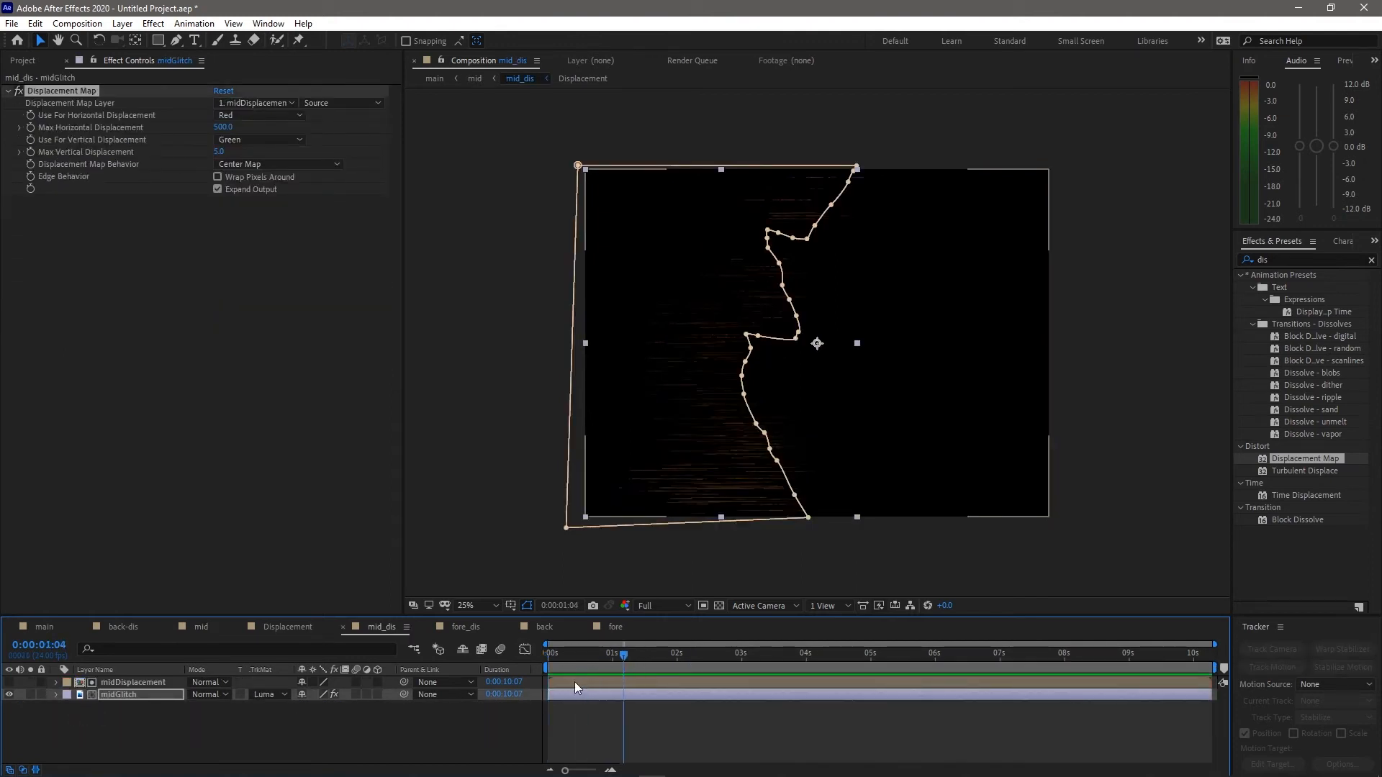
{"action": "left_click", "coordinate": [28, 128]}
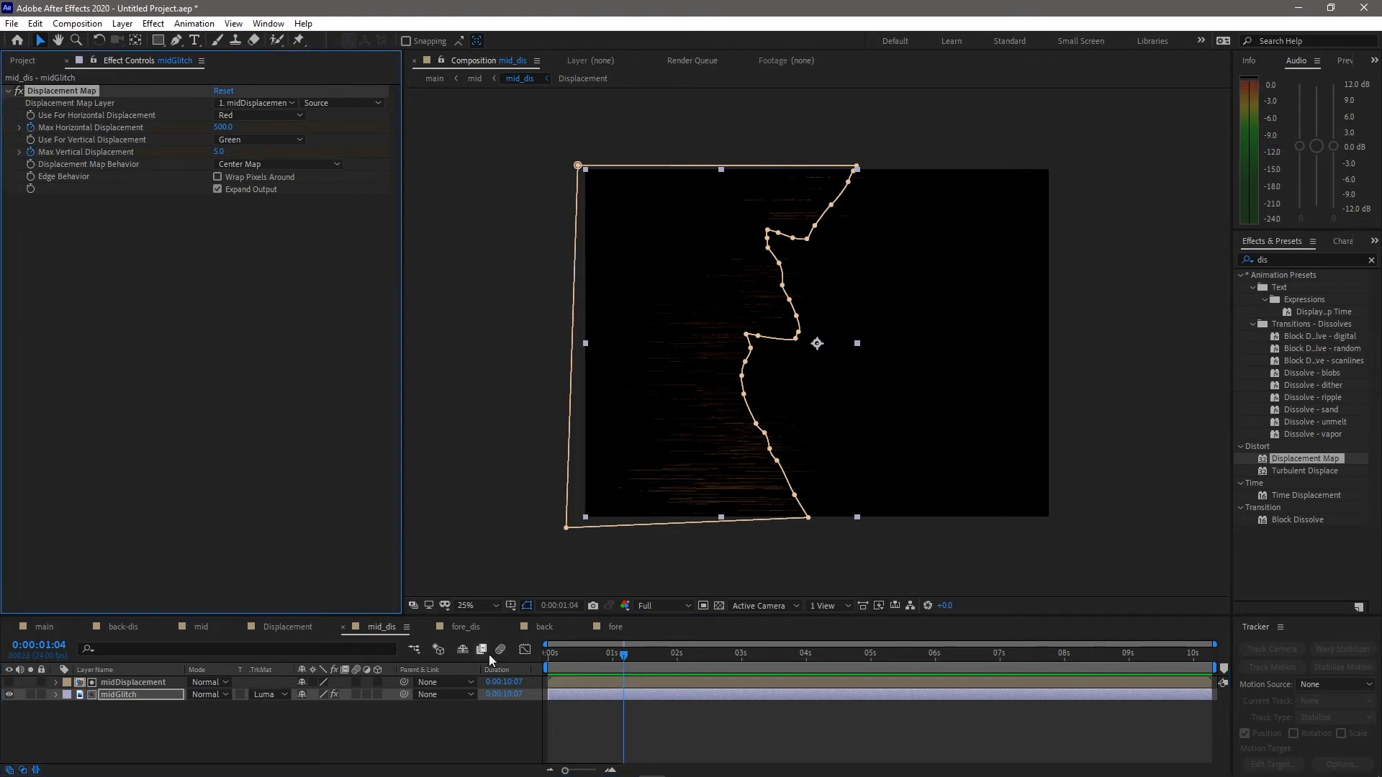
{"action": "key", "text": "u"}
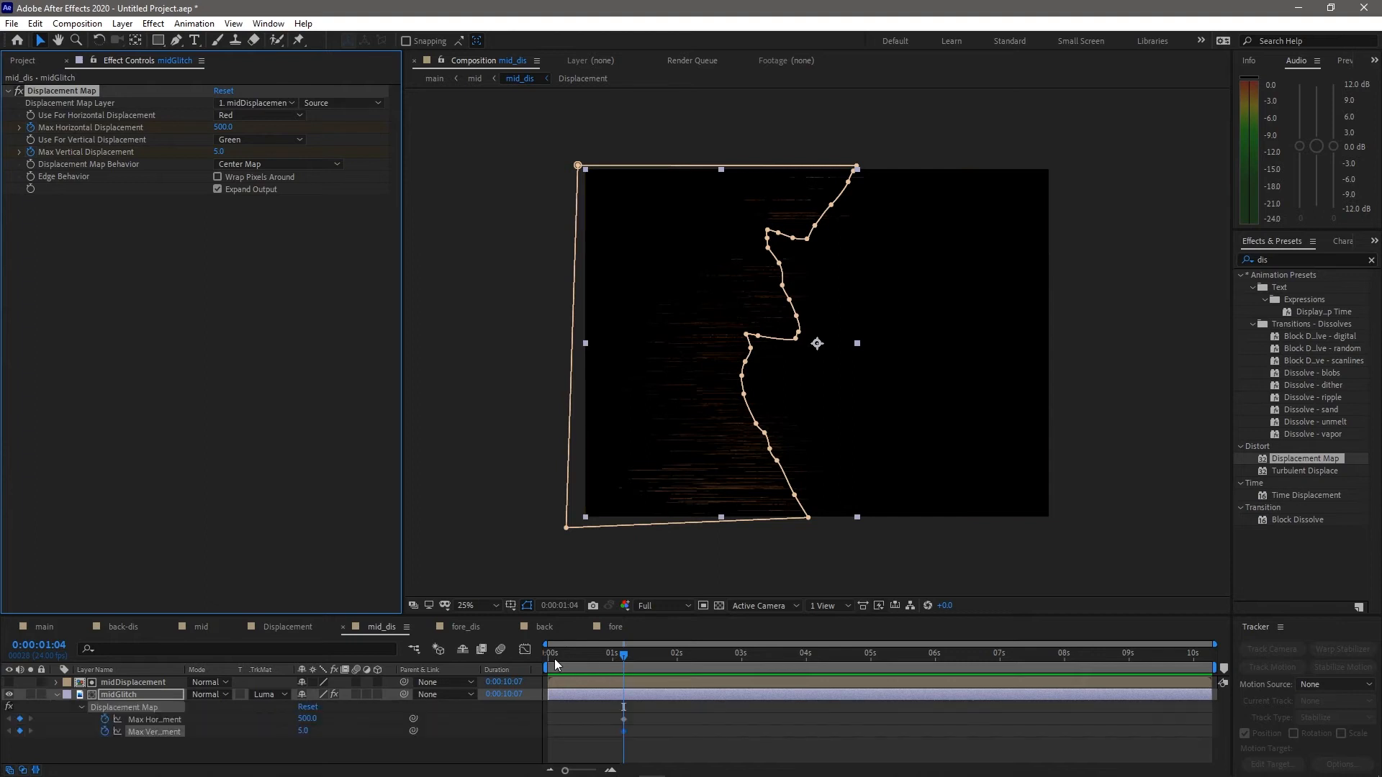
Set midGlitch's Max Horizontal and Max Vertical Displacement to 0 at 0:00:00:00
{"action": "key", "text": "Home"}
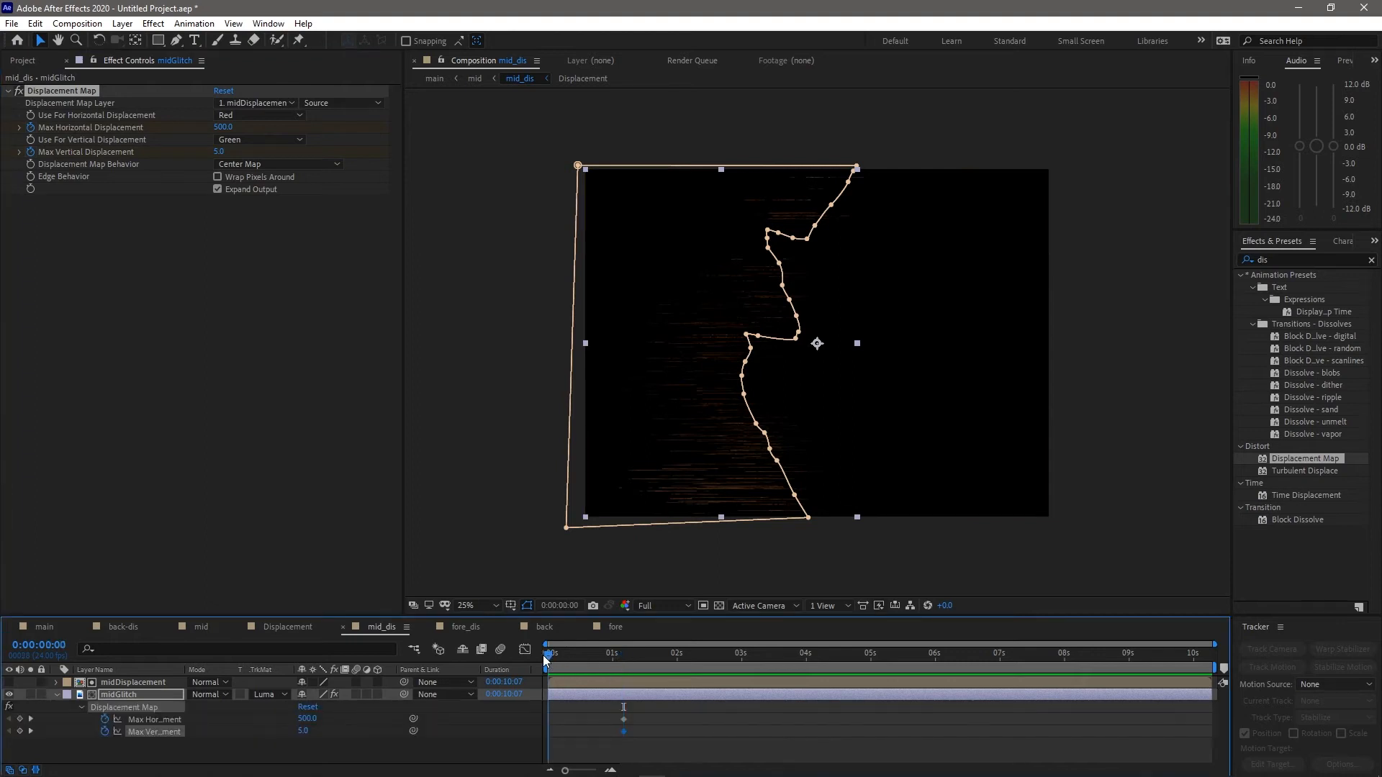
{"action": "left_click", "coordinate": [223, 128]}
{"action": "type", "text": "0"}
{"action": "key", "text": "Return"}
{"action": "key", "text": "Tab"}
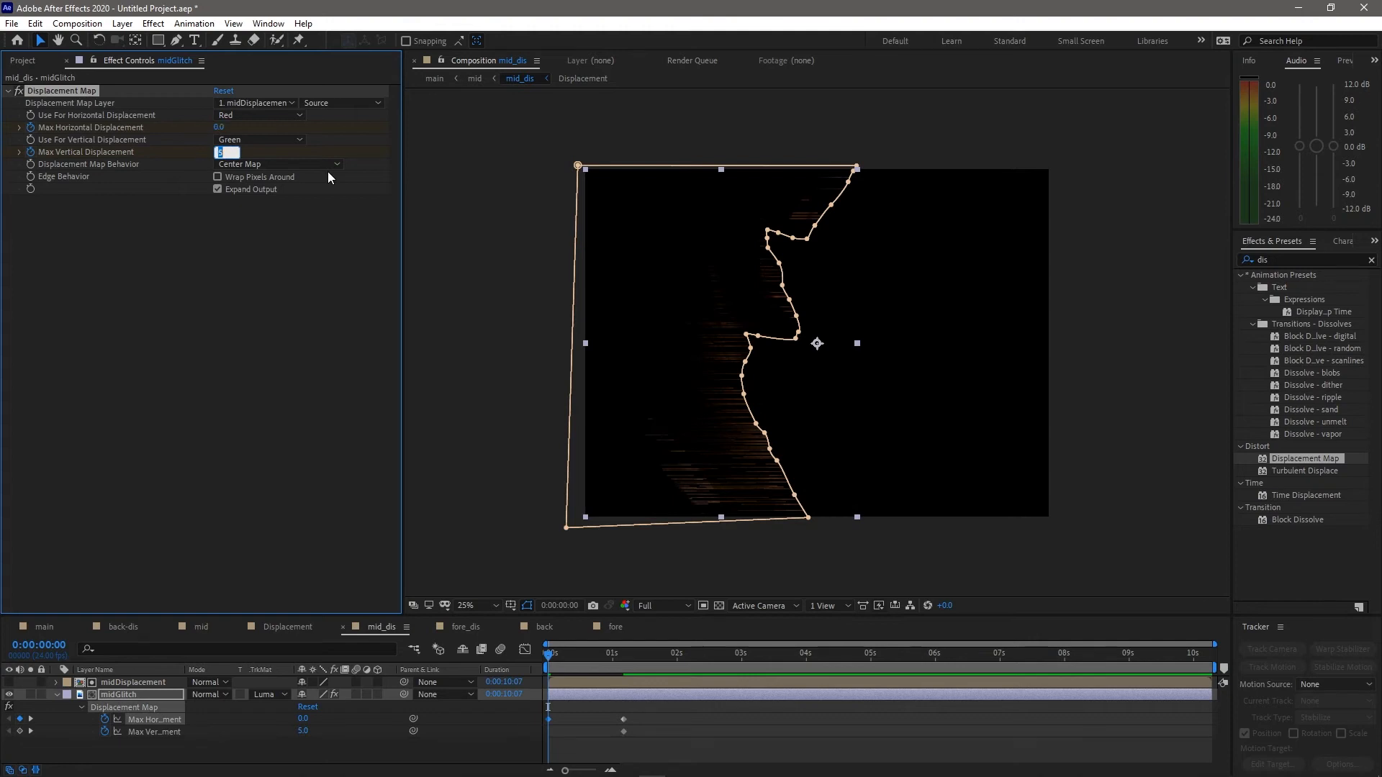
{"action": "type", "text": "0"}
{"action": "key", "text": "Return"}
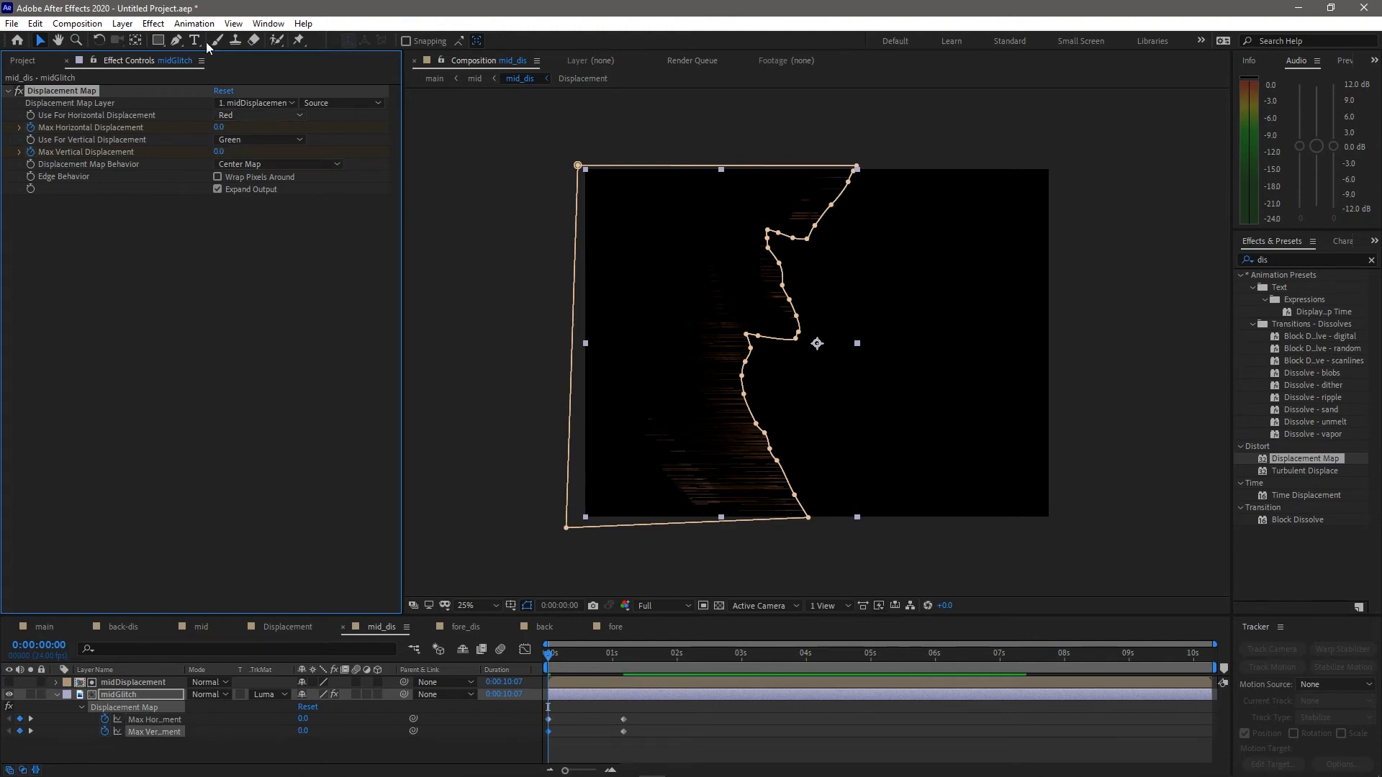
In mid, keyframe mid_dis's Glow Based On, Glow Threshold, Glow Radius and Glow Intensity at 0:00:01:09
{"action": "left_click", "coordinate": [202, 627]}
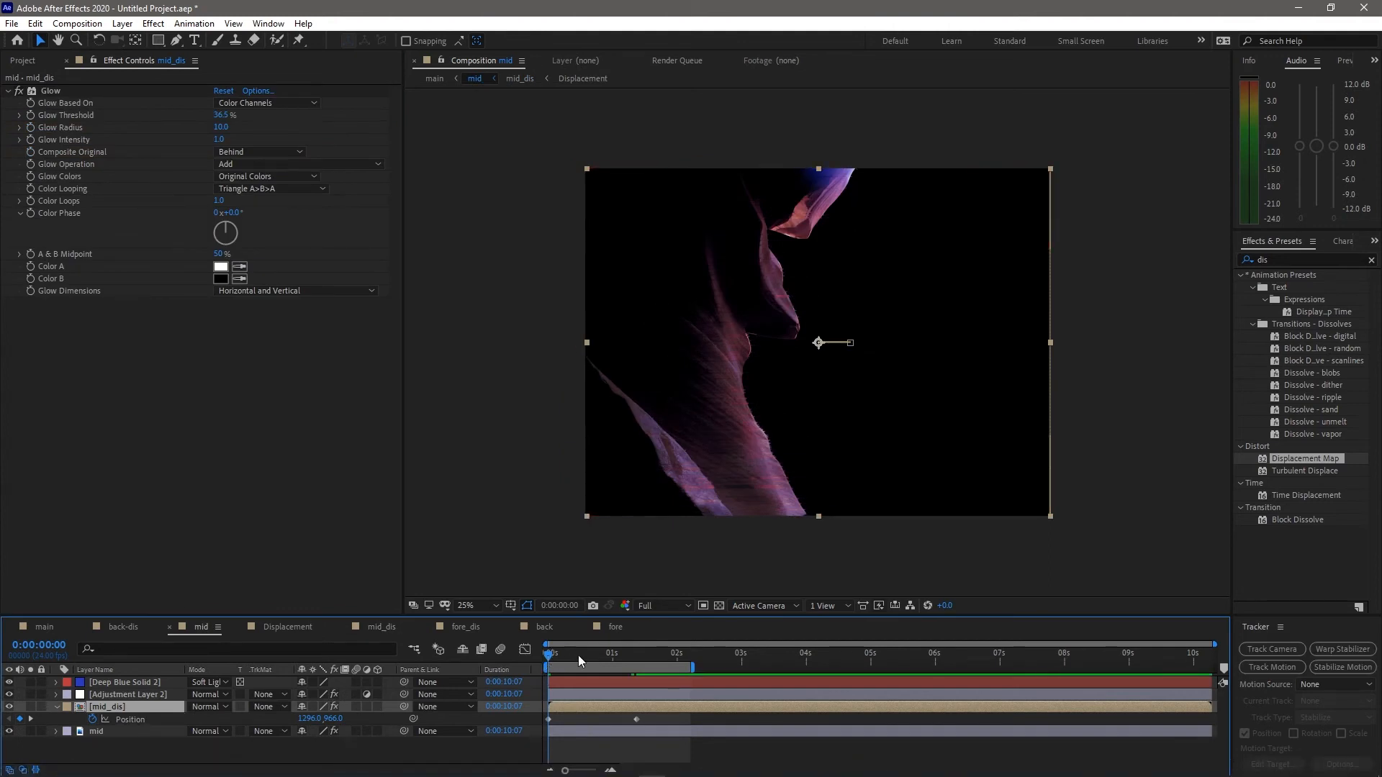
{"action": "left_click_drag", "start_coordinate": [577, 654], "coordinate": [636, 653]}
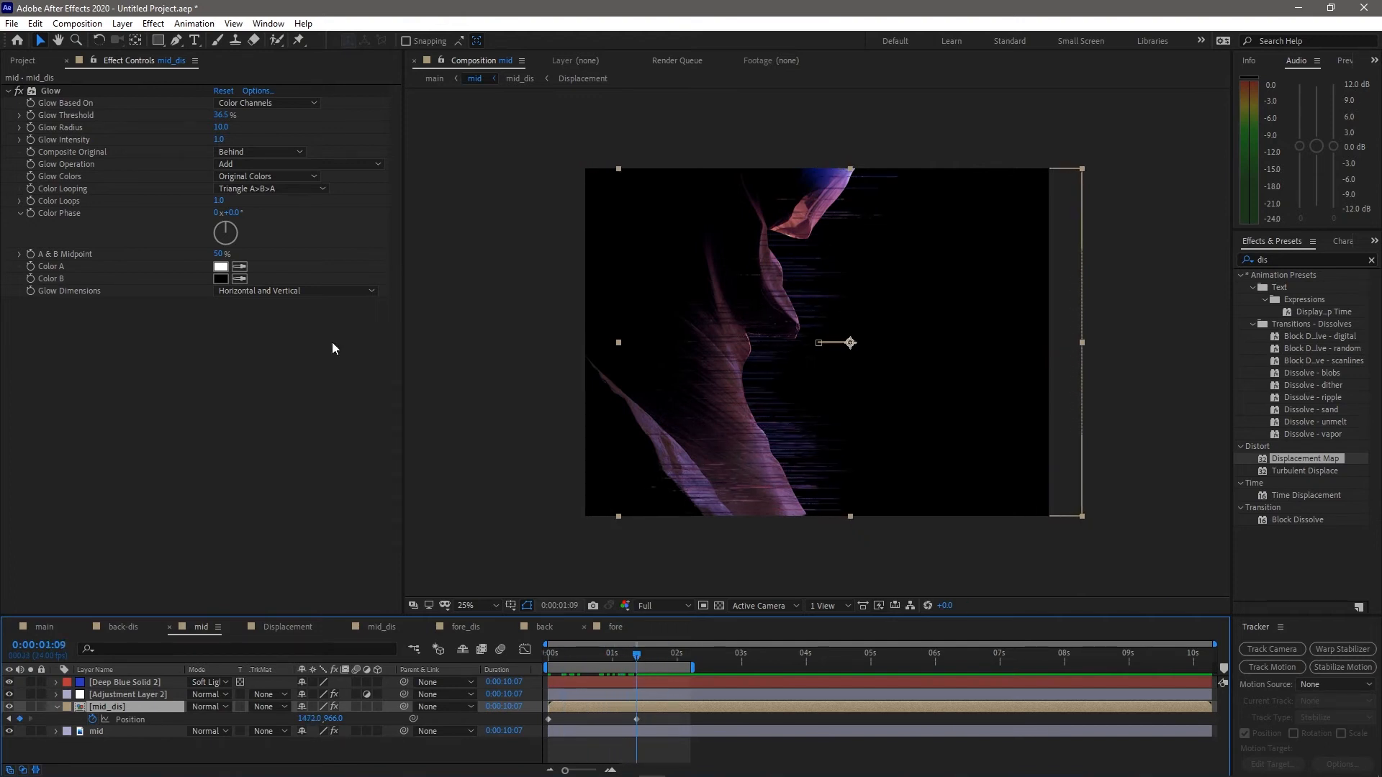
{"action": "left_click_drag", "start_coordinate": [30, 103], "coordinate": [34, 140]}
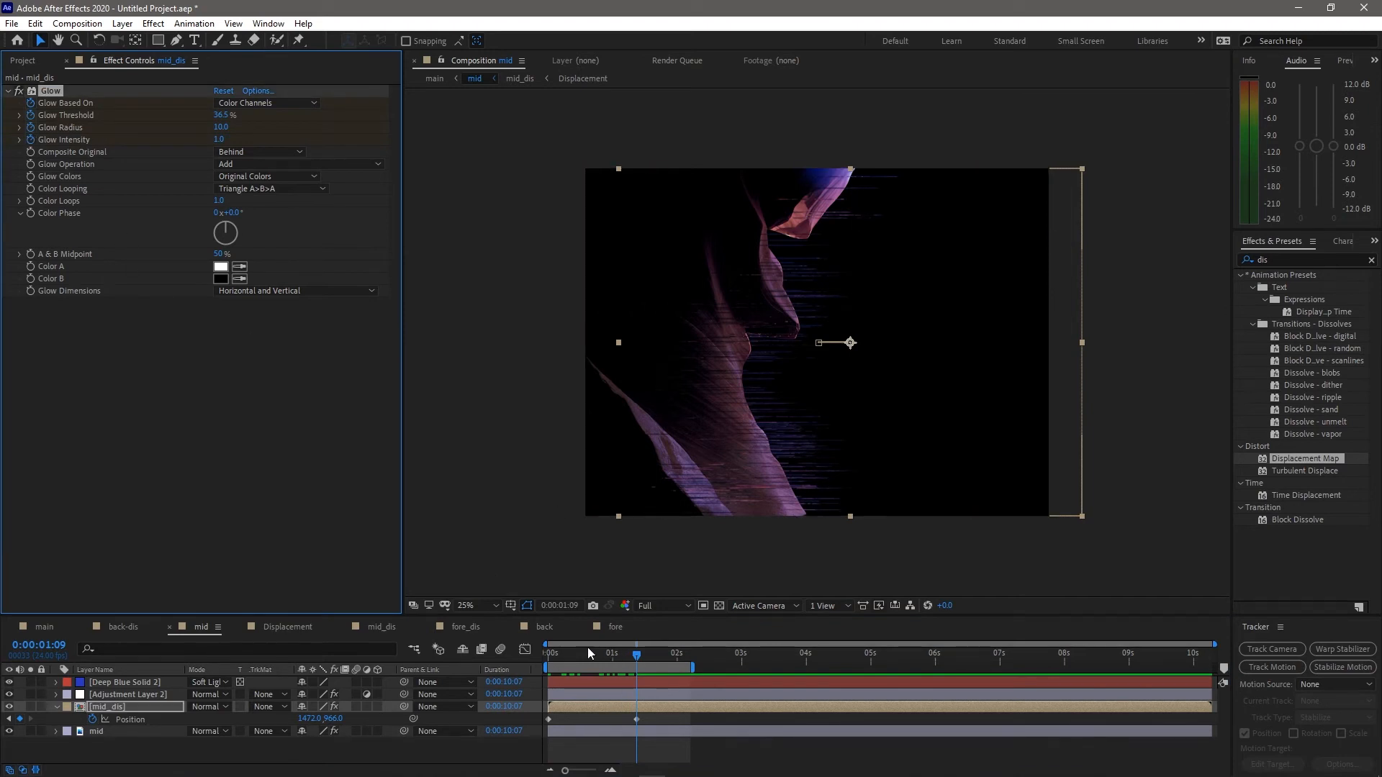
Set mid_dis's Glow Threshold, Glow Radius and Glow Intensity to 0 at 0:00:00:00
{"action": "left_click", "coordinate": [548, 647]}
{"action": "left_click", "coordinate": [544, 652]}
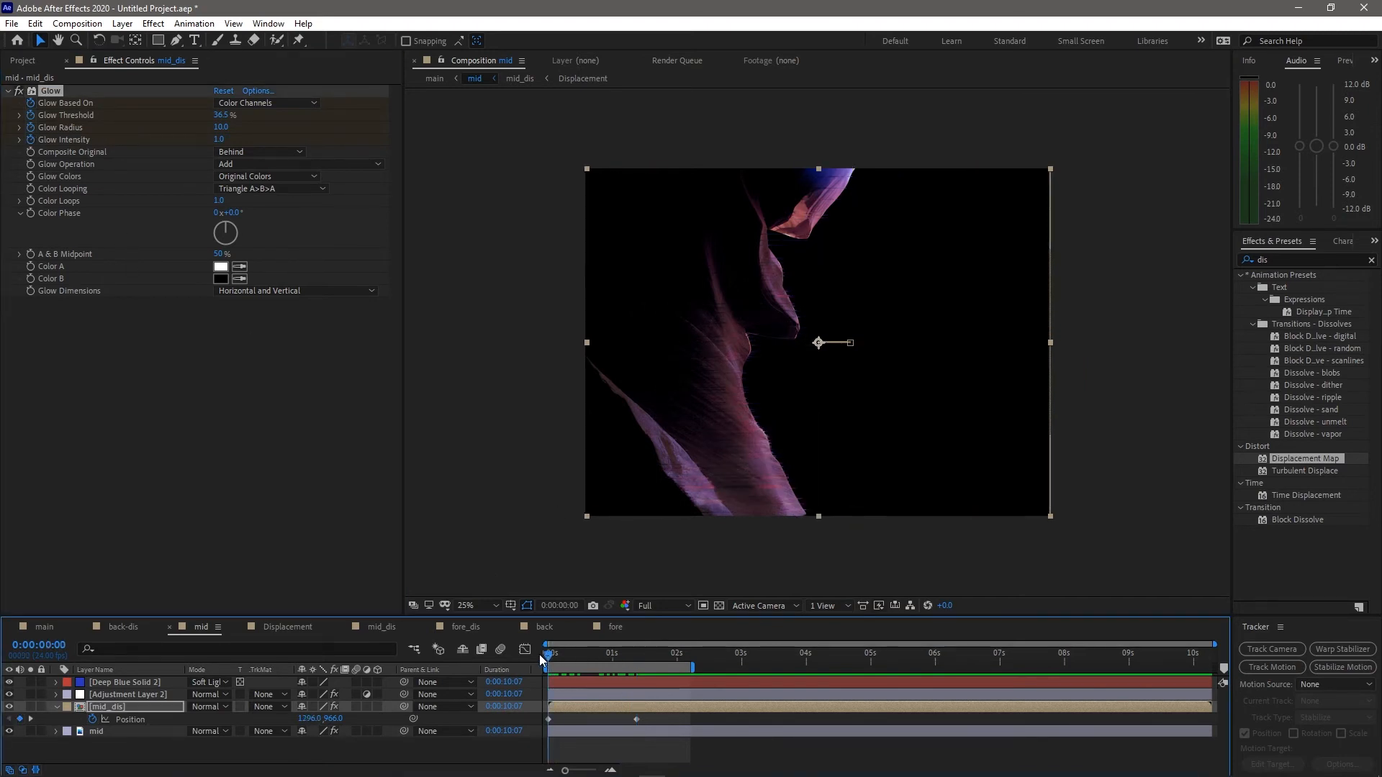
{"action": "left_click", "coordinate": [220, 116]}
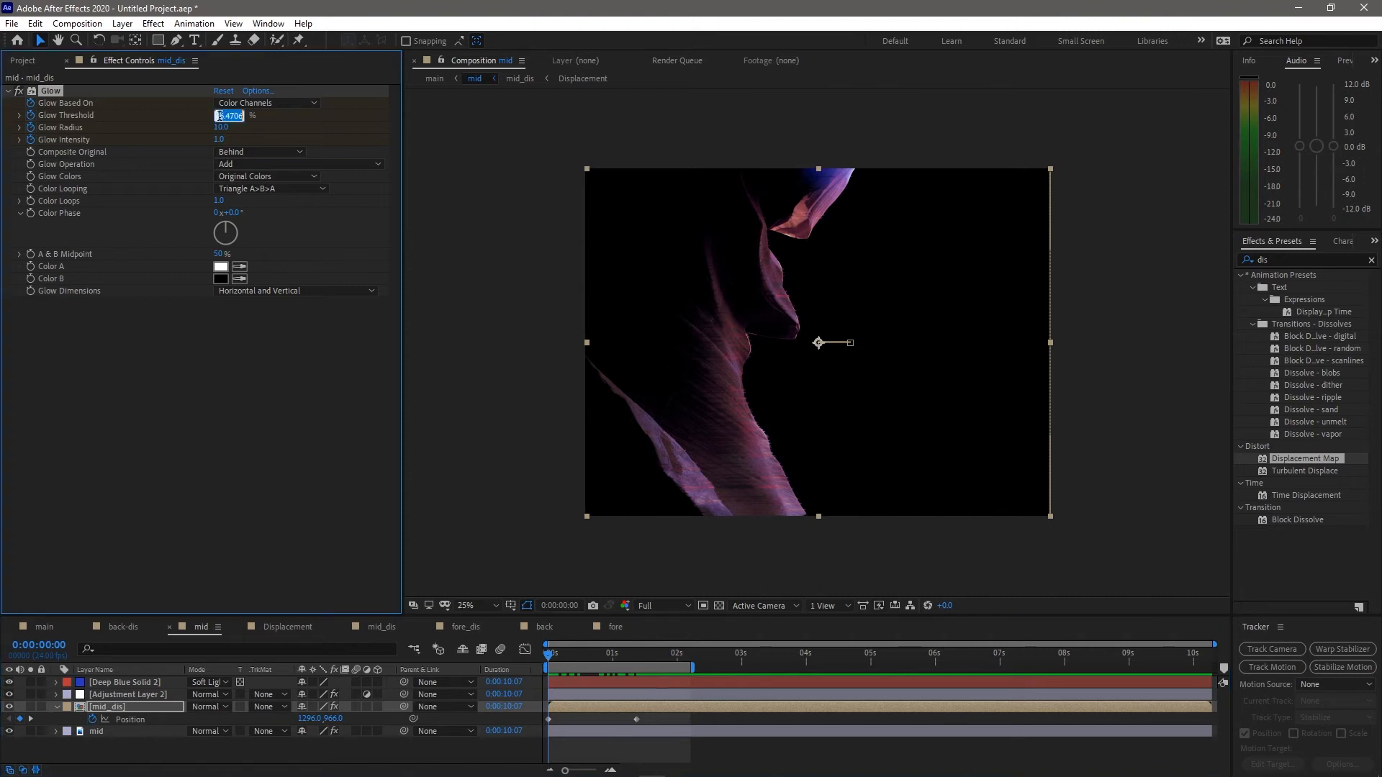
{"action": "type", "text": "0"}
{"action": "key", "text": "Tab"}
{"action": "type", "text": "0"}
{"action": "key", "text": "Tab"}
{"action": "type", "text": "0"}
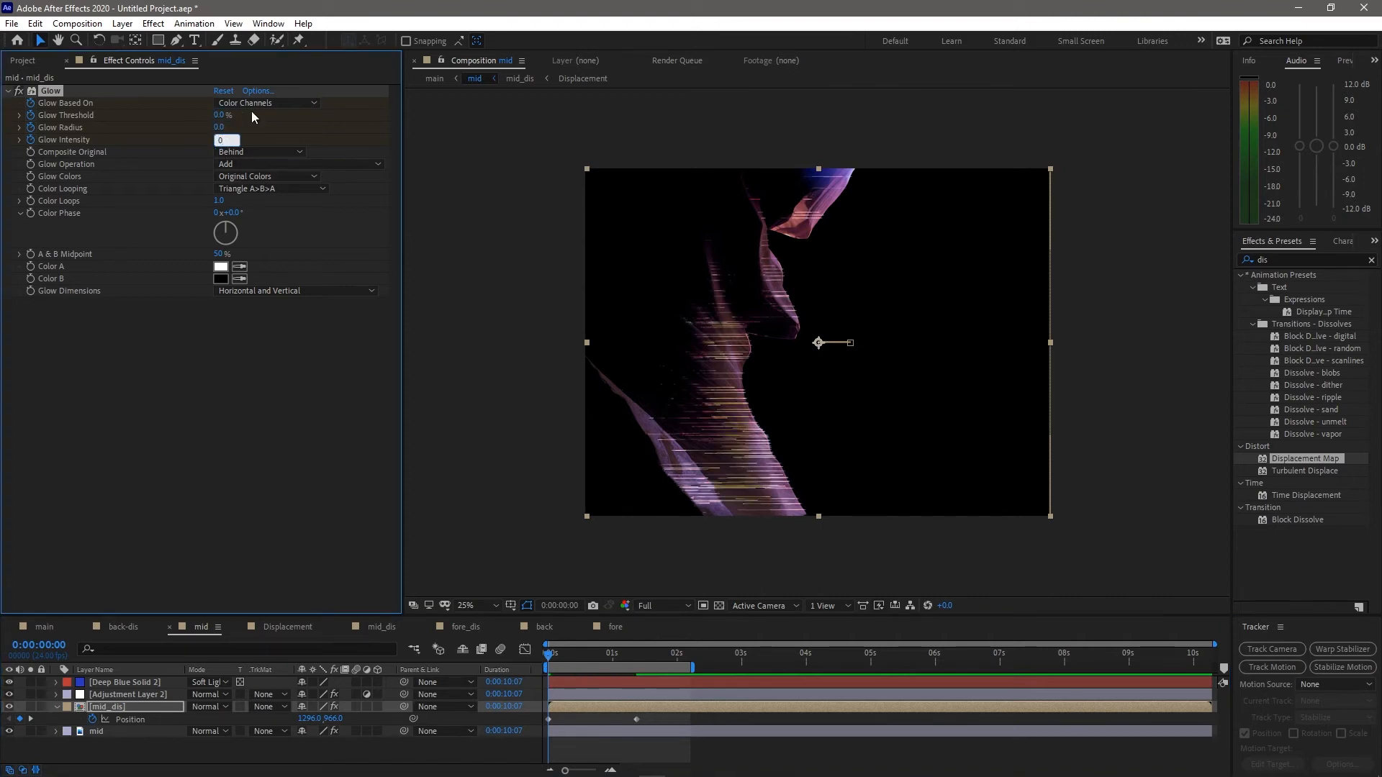
{"action": "left_click", "coordinate": [153, 498]}
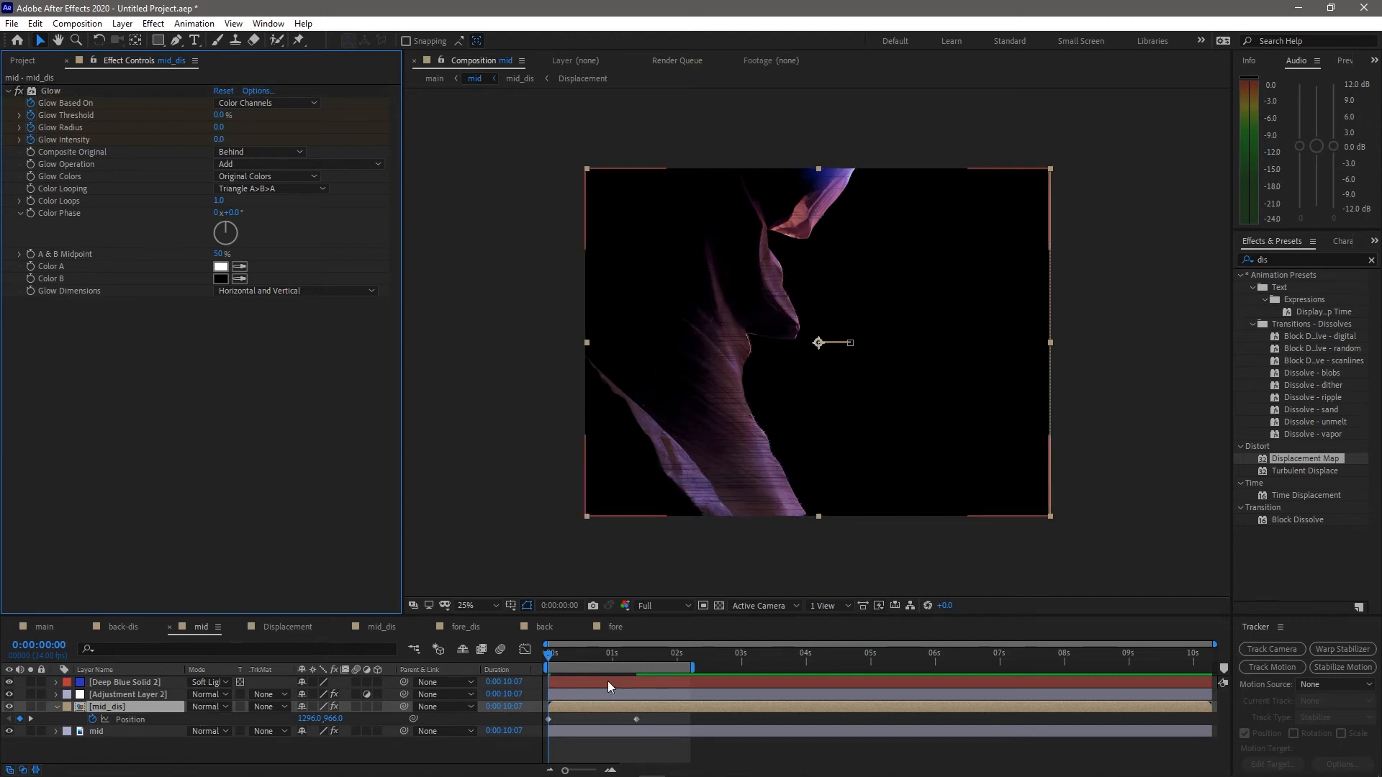
Check mid_dis's glow at the start of the animation, view its Opacity, and reveal all its keyframed properties
{"action": "mouse_move", "coordinate": [550, 654]}
{"action": "left_mouse_down"}
{"action": "mouse_move", "coordinate": [658, 658]}
{"action": "mouse_move", "coordinate": [540, 668]}
{"action": "left_mouse_up"}
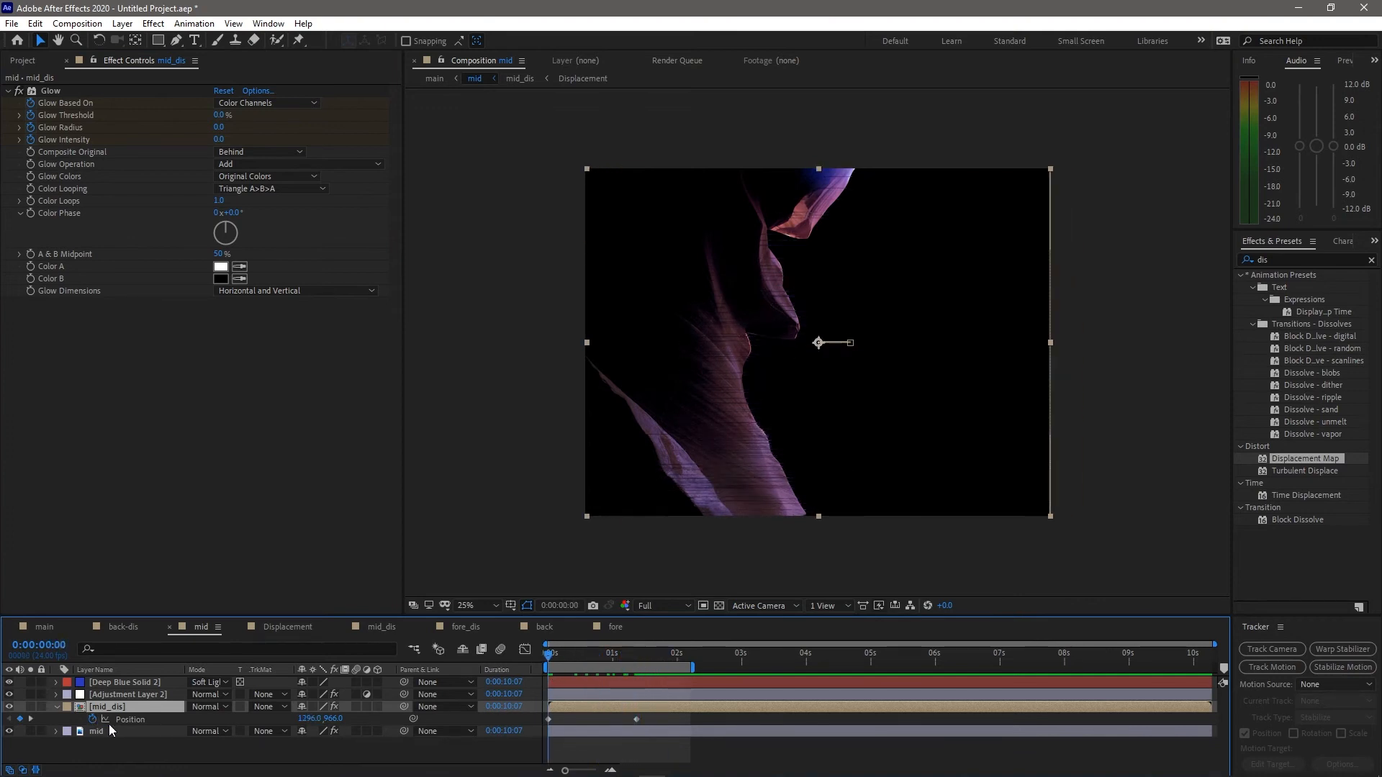
{"action": "key", "text": "t"}
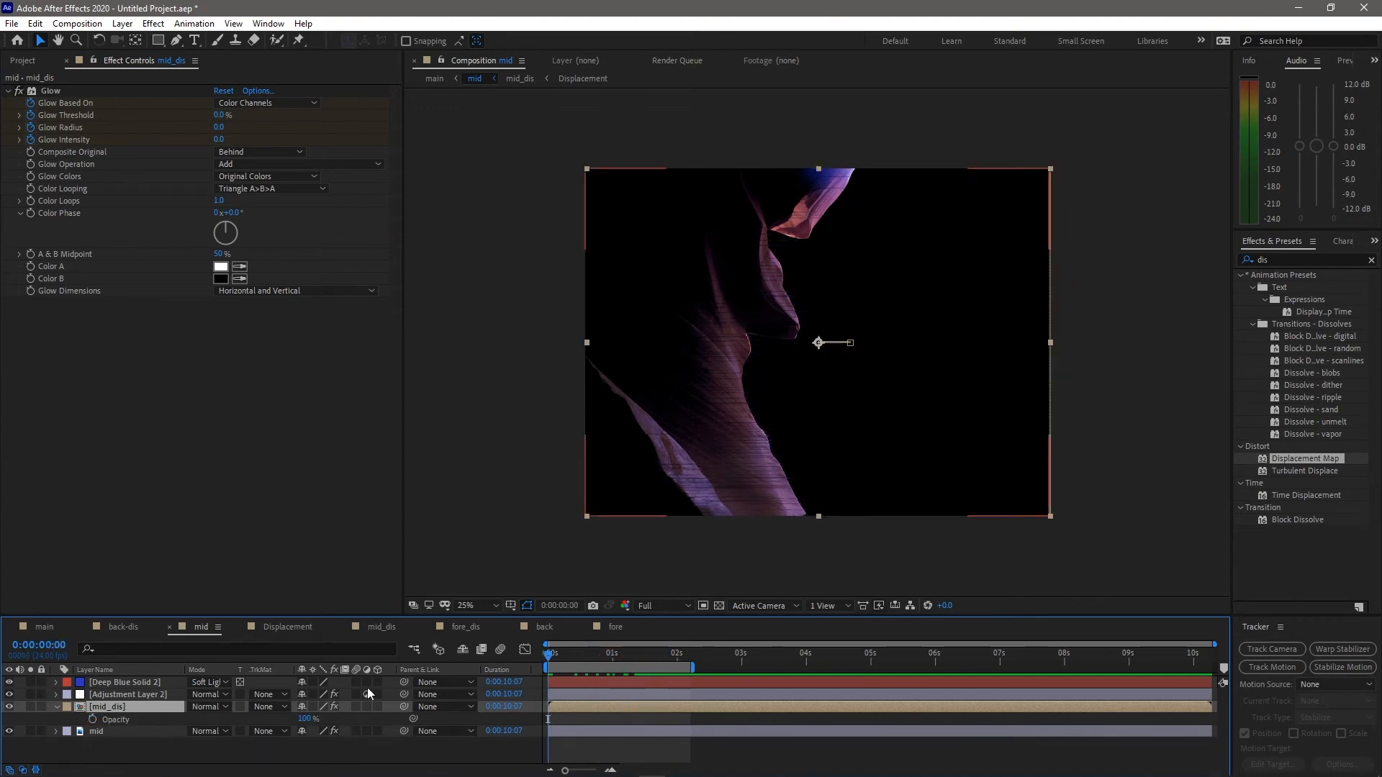
{"action": "key", "text": "u"}
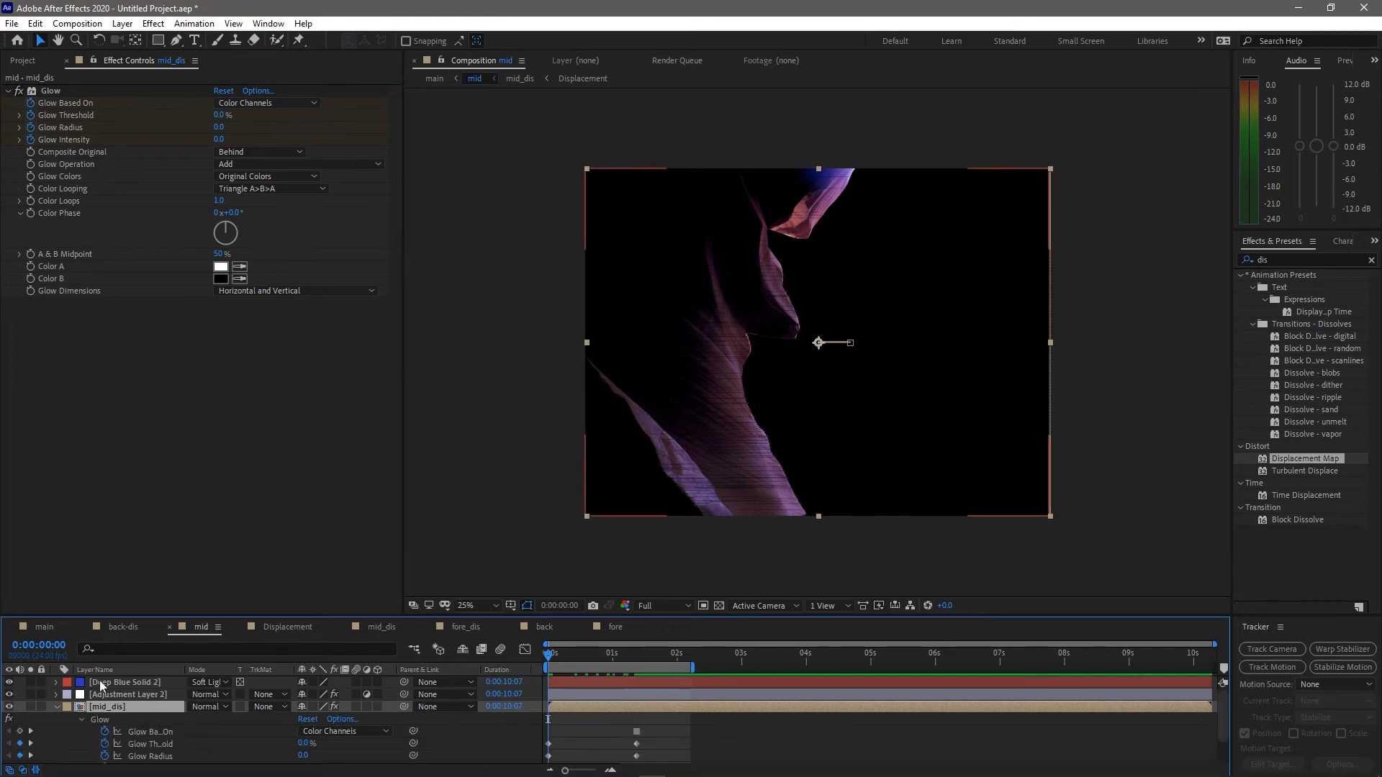
Keyframe mid_dis's Opacity at 0:00:01:09, set it to 0% at 0:00:00:00, and move the 100% keyframe to just before the half-second mark
{"action": "scroll", "coordinate": [162, 720], "scroll_direction": "down", "scroll_amount": 2}
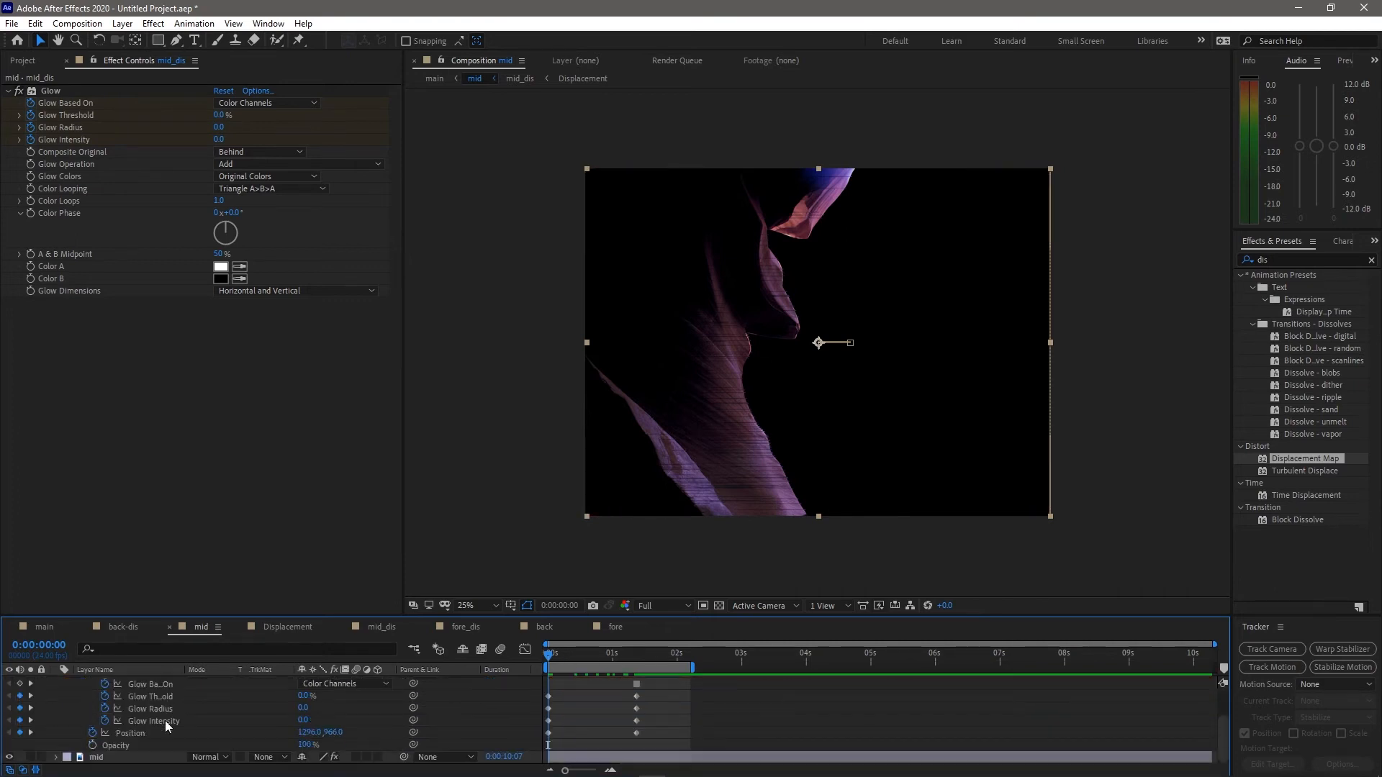
{"action": "left_click_drag", "start_coordinate": [646, 659], "coordinate": [636, 659]}
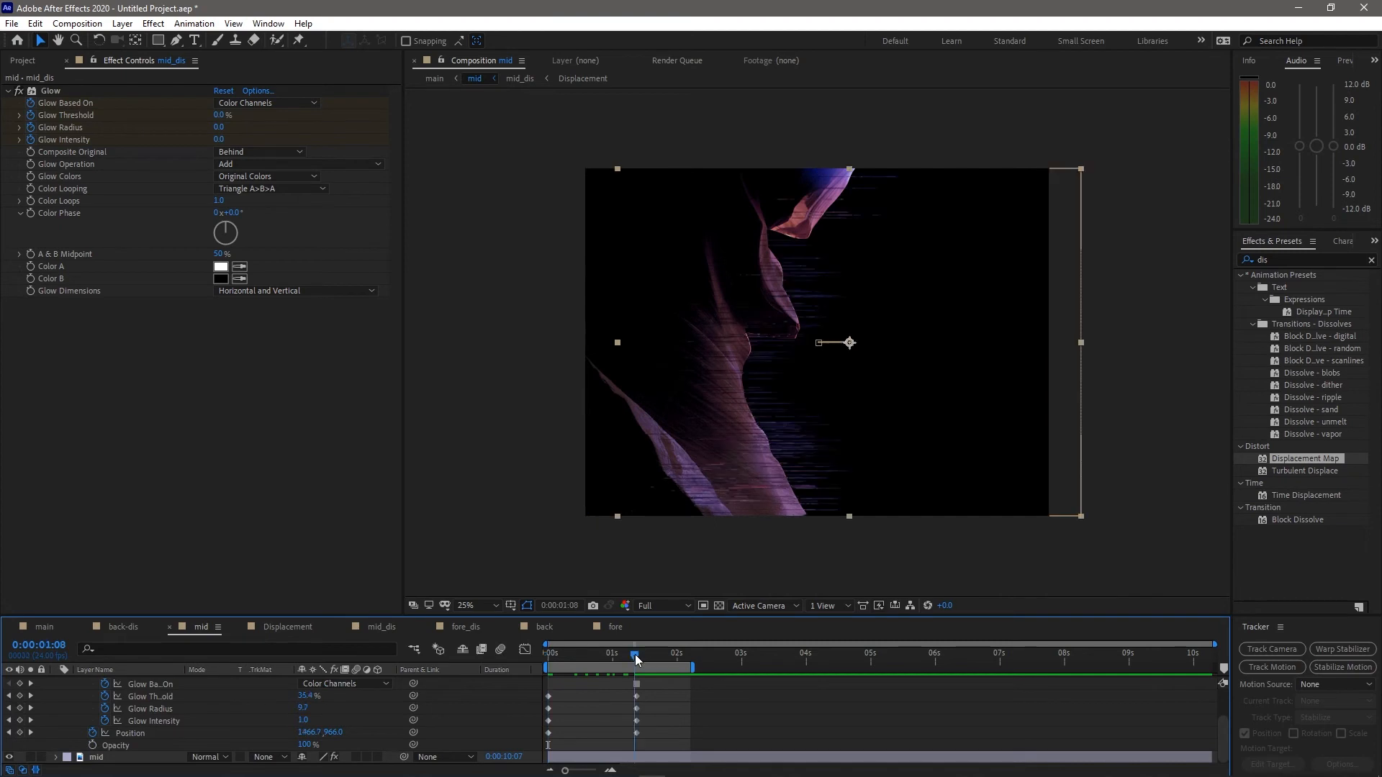
{"action": "left_click", "coordinate": [92, 745]}
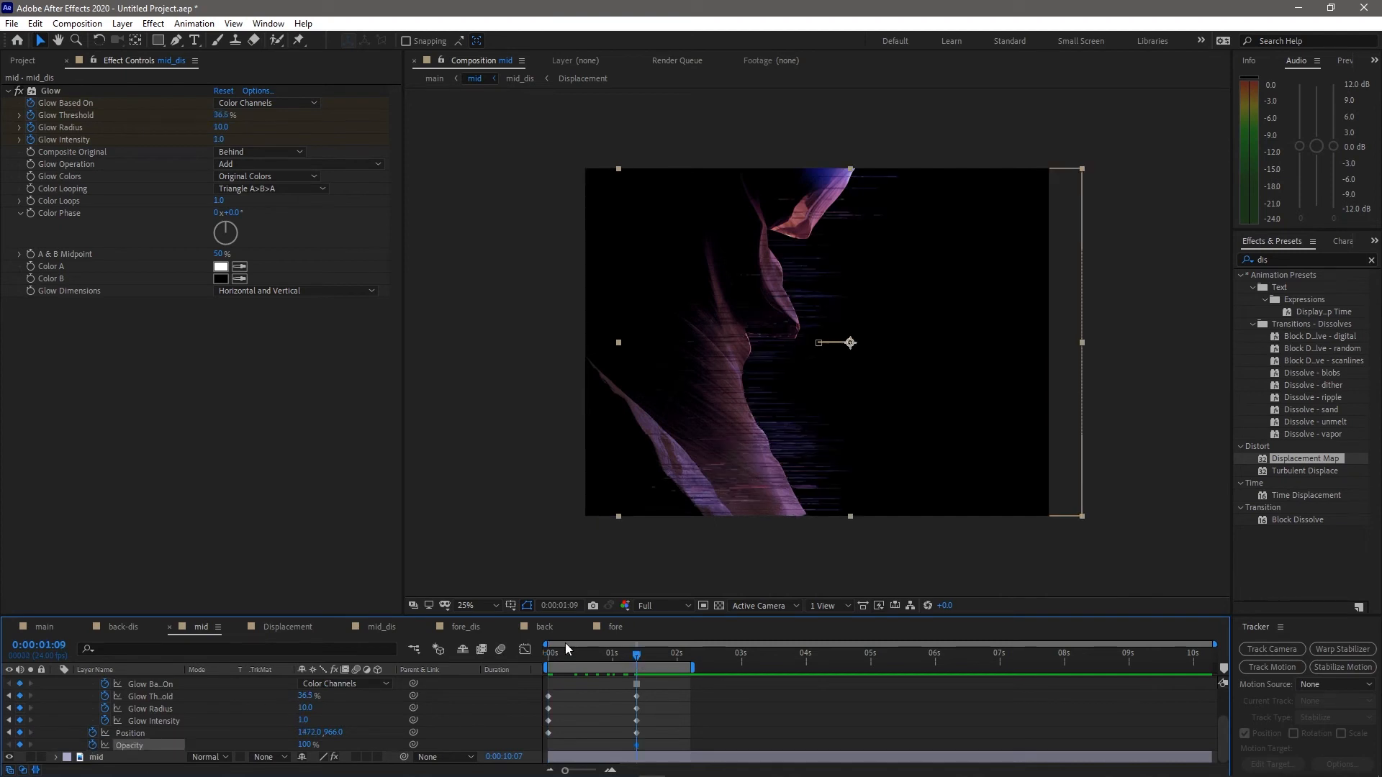
{"action": "left_click", "coordinate": [548, 655]}
{"action": "left_click_drag", "start_coordinate": [306, 746], "coordinate": [112, 745]}
{"action": "left_click_drag", "start_coordinate": [638, 745], "coordinate": [578, 746]}
Preview the opacity fade in mid and the combined animation in main
{"action": "left_click", "coordinate": [776, 729]}
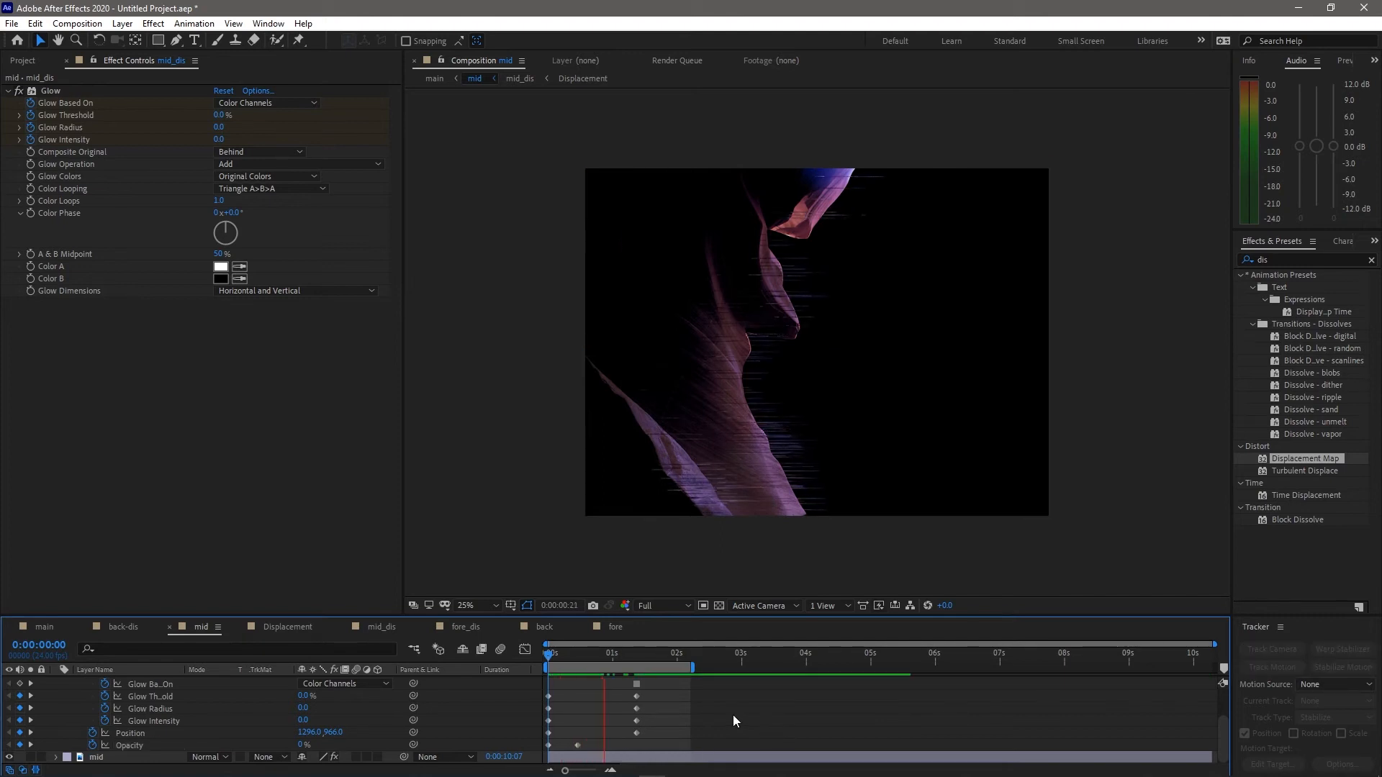
{"action": "key", "text": "space"}
{"action": "left_click", "coordinate": [39, 627]}
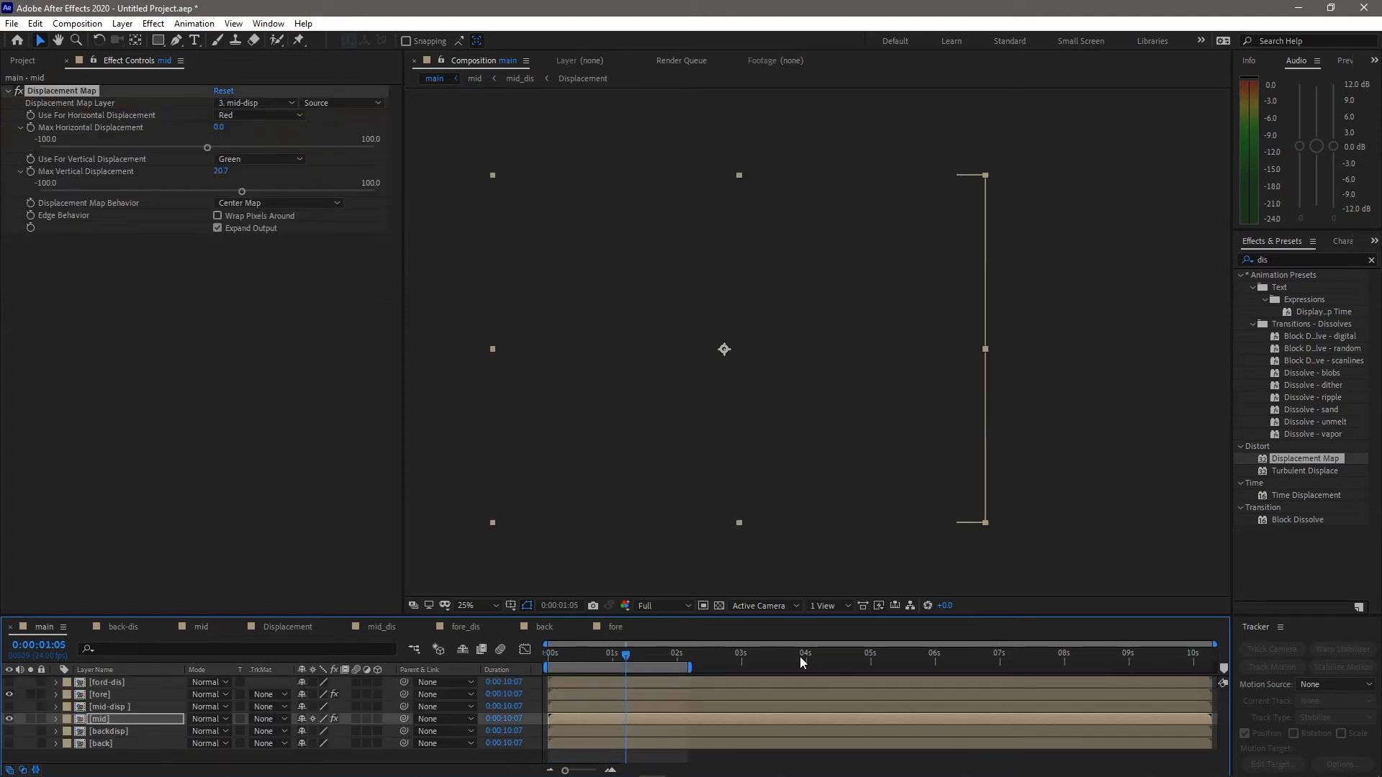
{"action": "key", "text": "space"}
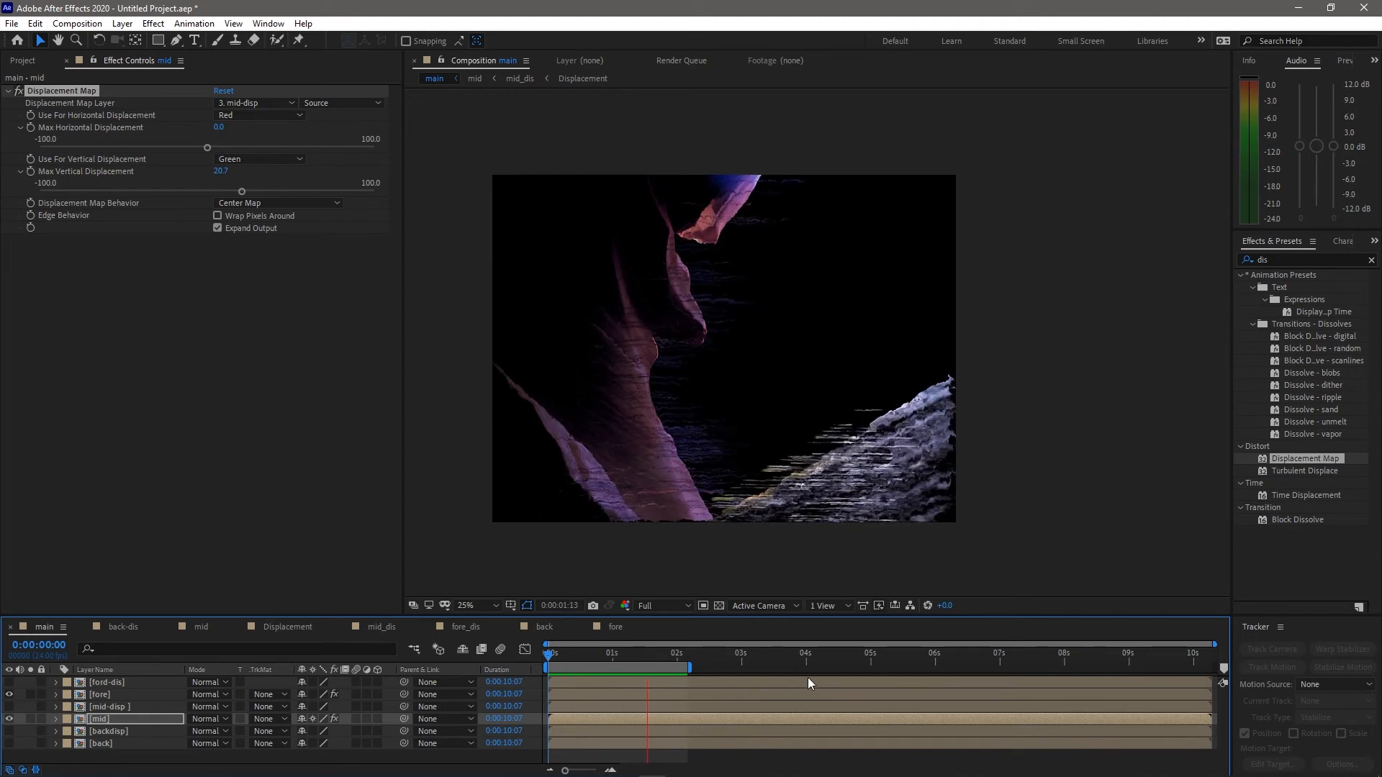
Show back with backdisp hidden, and apply a Displacement Map to back using backdisp as its map layer
{"action": "left_click", "coordinate": [129, 733]}
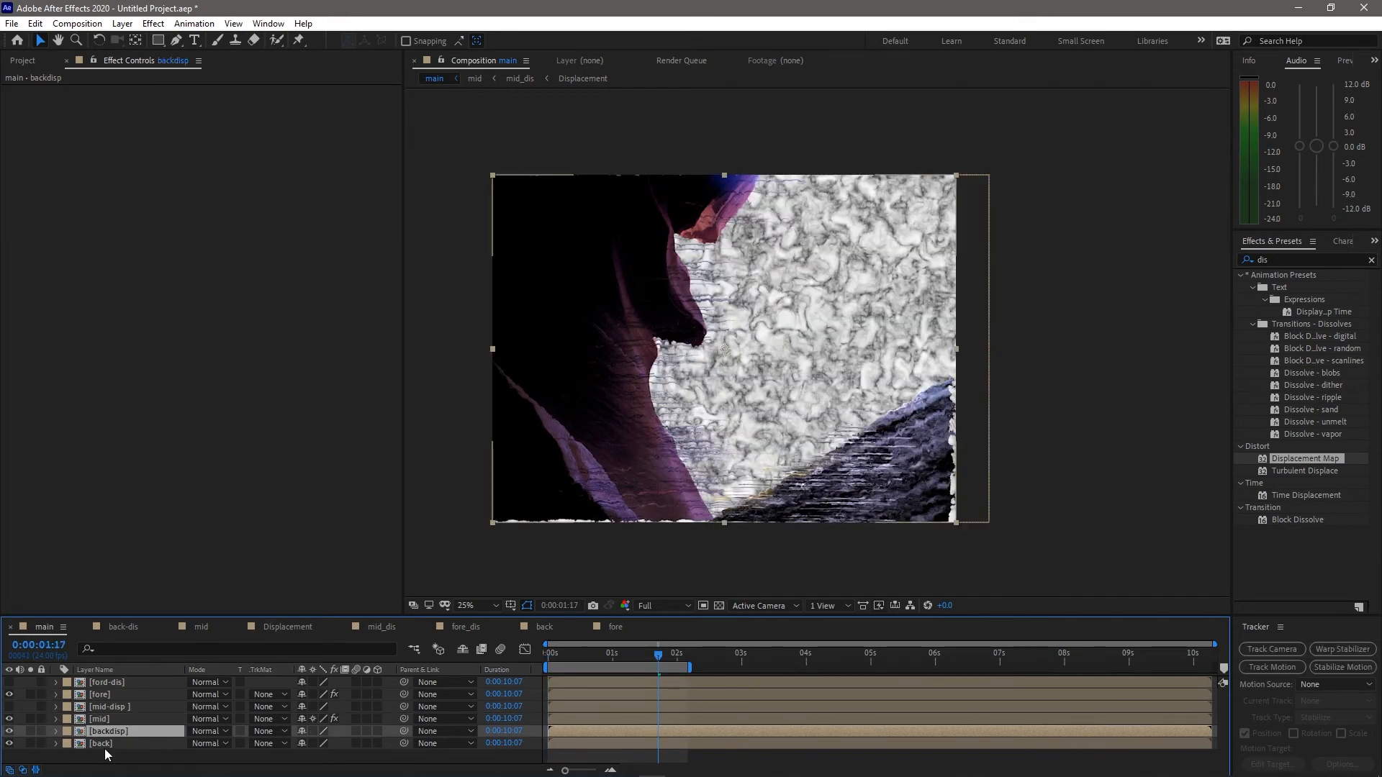
{"action": "left_click", "coordinate": [8, 731]}
{"action": "left_click", "coordinate": [133, 744]}
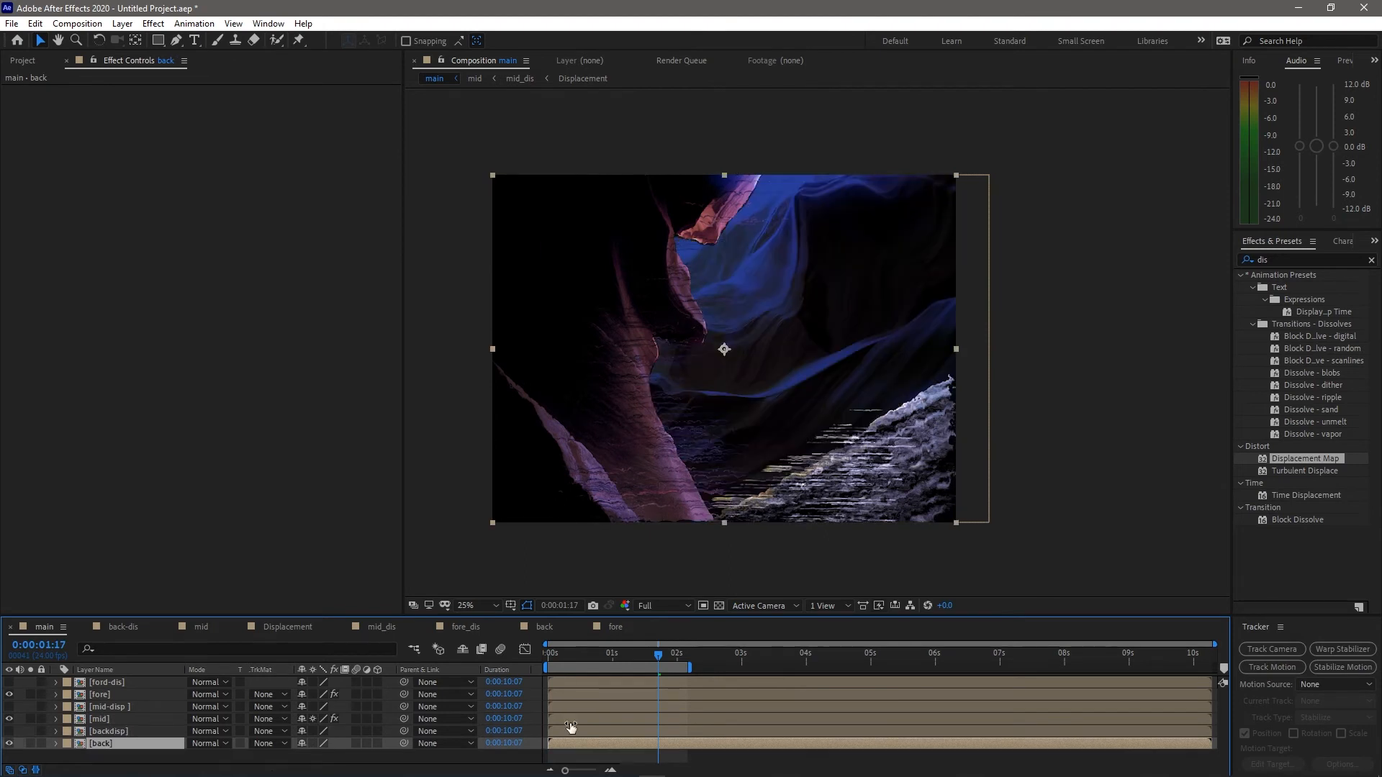
{"action": "double_click", "coordinate": [1260, 459]}
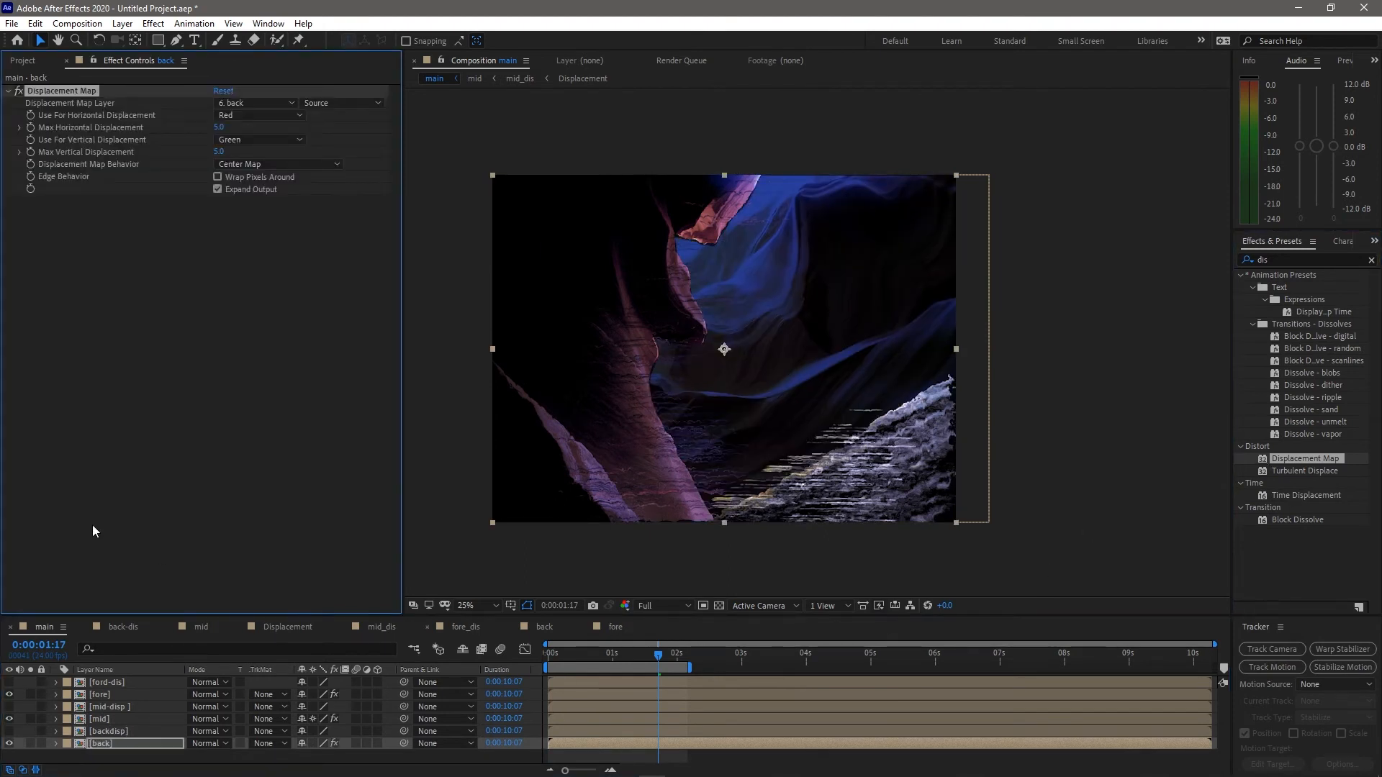
{"action": "left_click", "coordinate": [245, 105]}
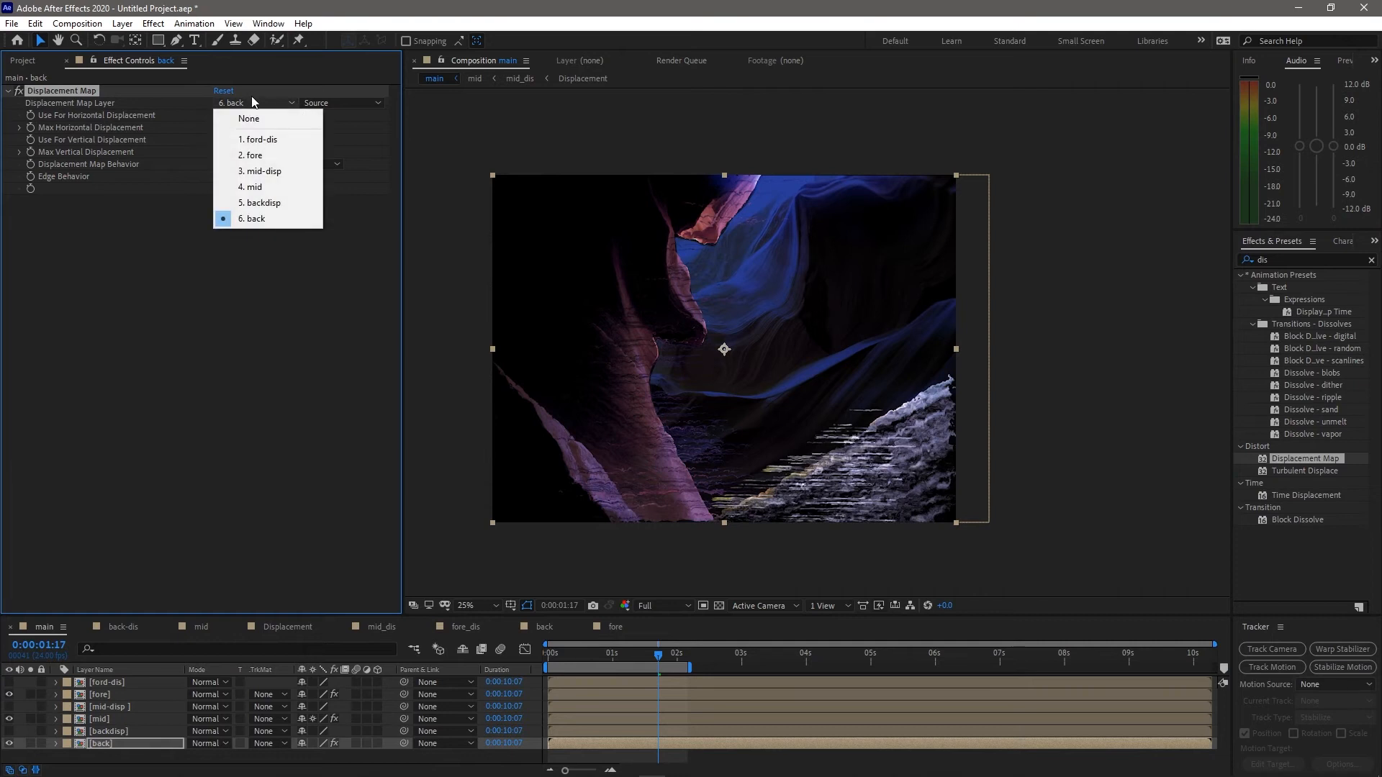
{"action": "left_click", "coordinate": [266, 200]}
Set back's Max Horizontal Displacement to 19.8 and Max Vertical Displacement to -13.4, and preview main
{"action": "left_click", "coordinate": [20, 128]}
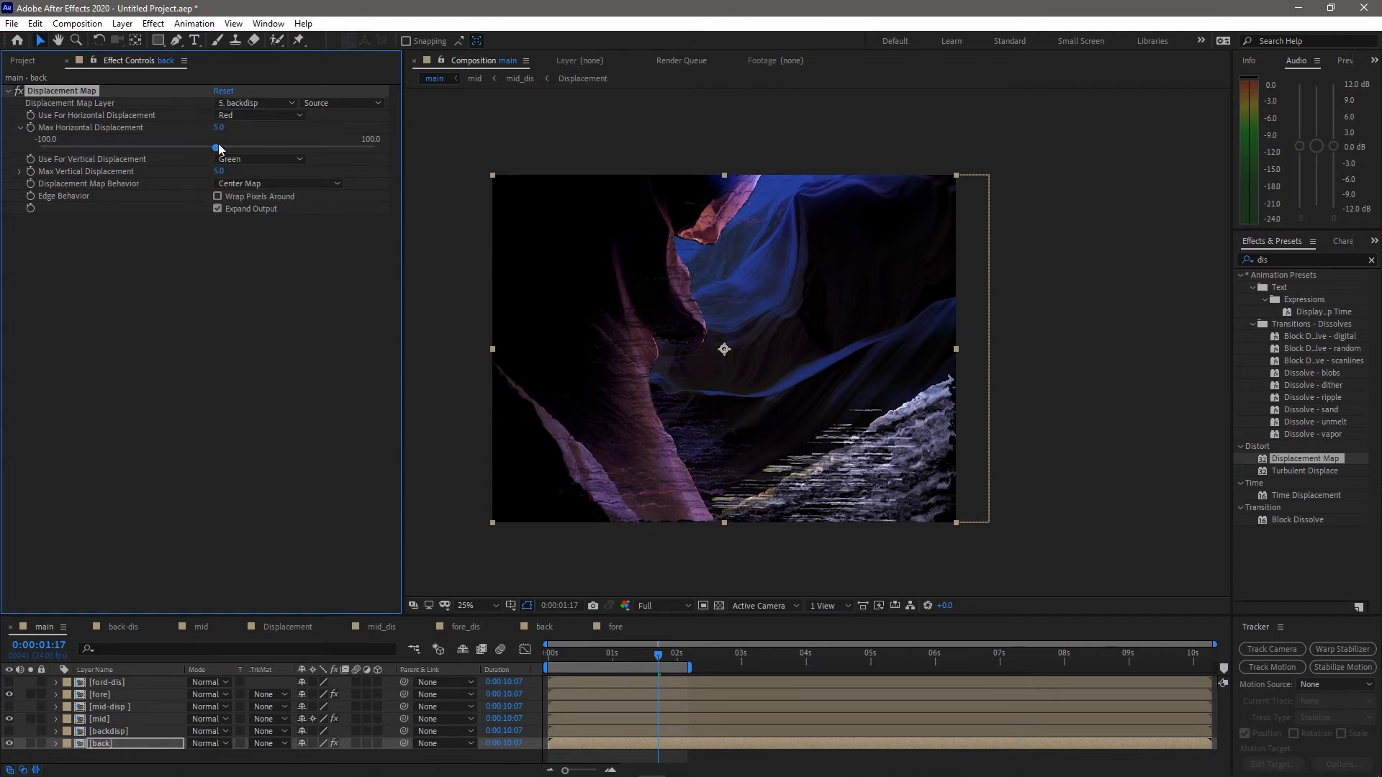
{"action": "left_click", "coordinate": [239, 147]}
{"action": "left_click", "coordinate": [20, 171]}
{"action": "left_click", "coordinate": [185, 192]}
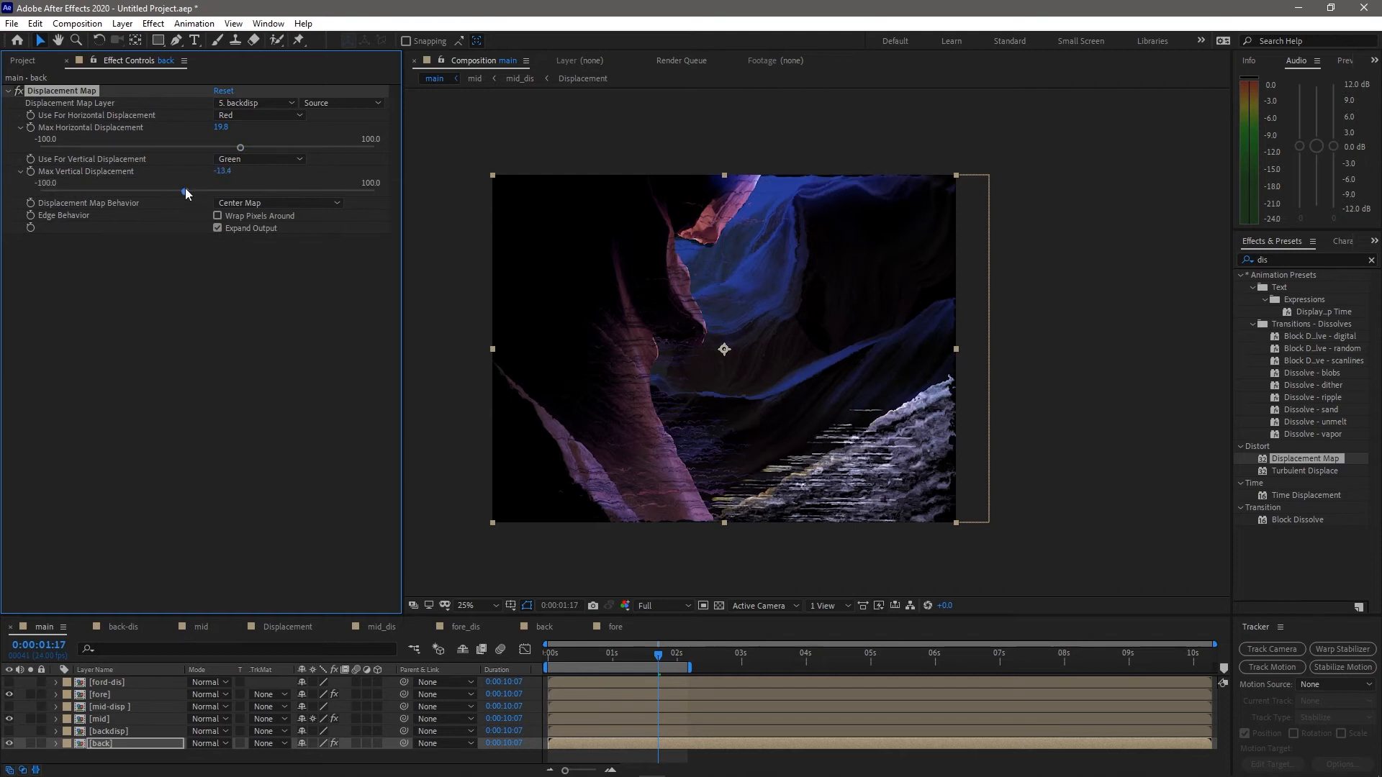
{"action": "left_click", "coordinate": [1064, 453]}
{"action": "key", "text": "space"}
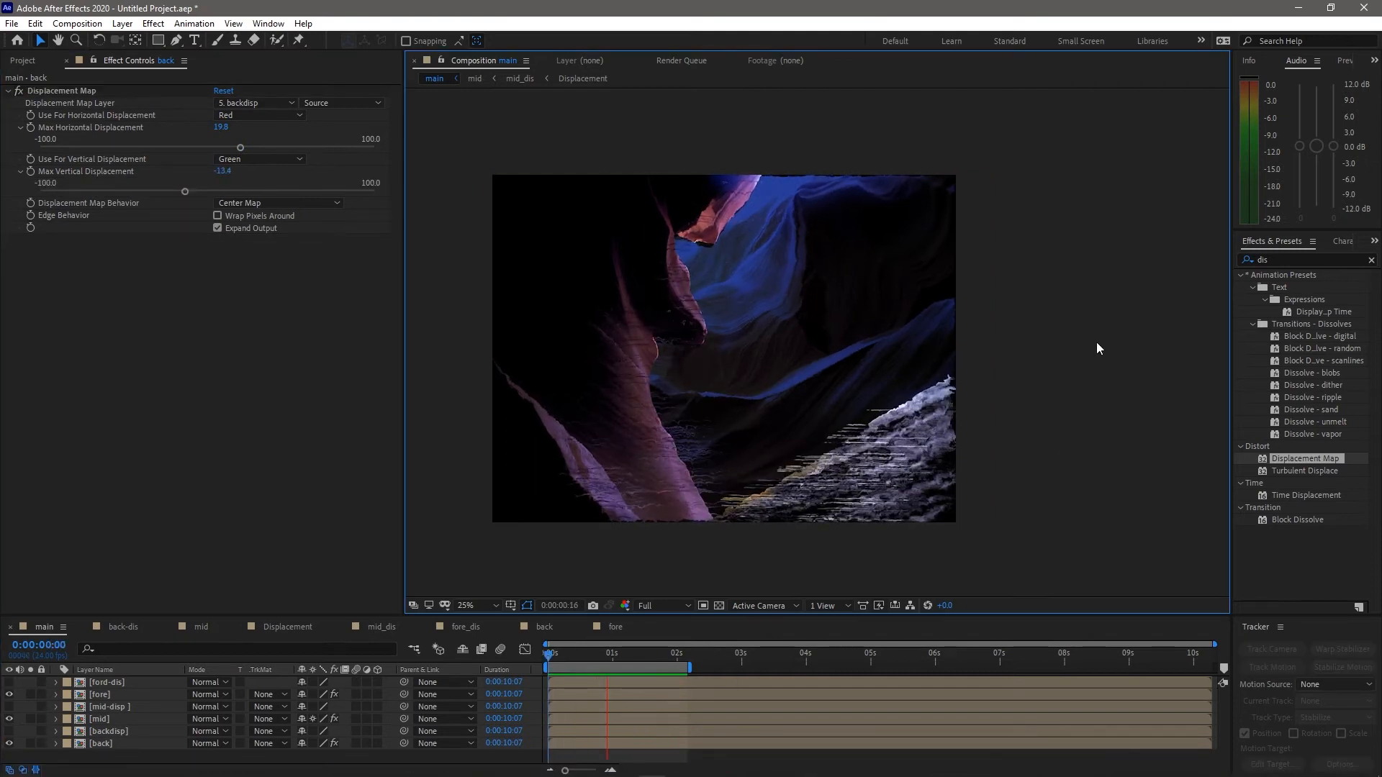
{"action": "key", "text": "space"}
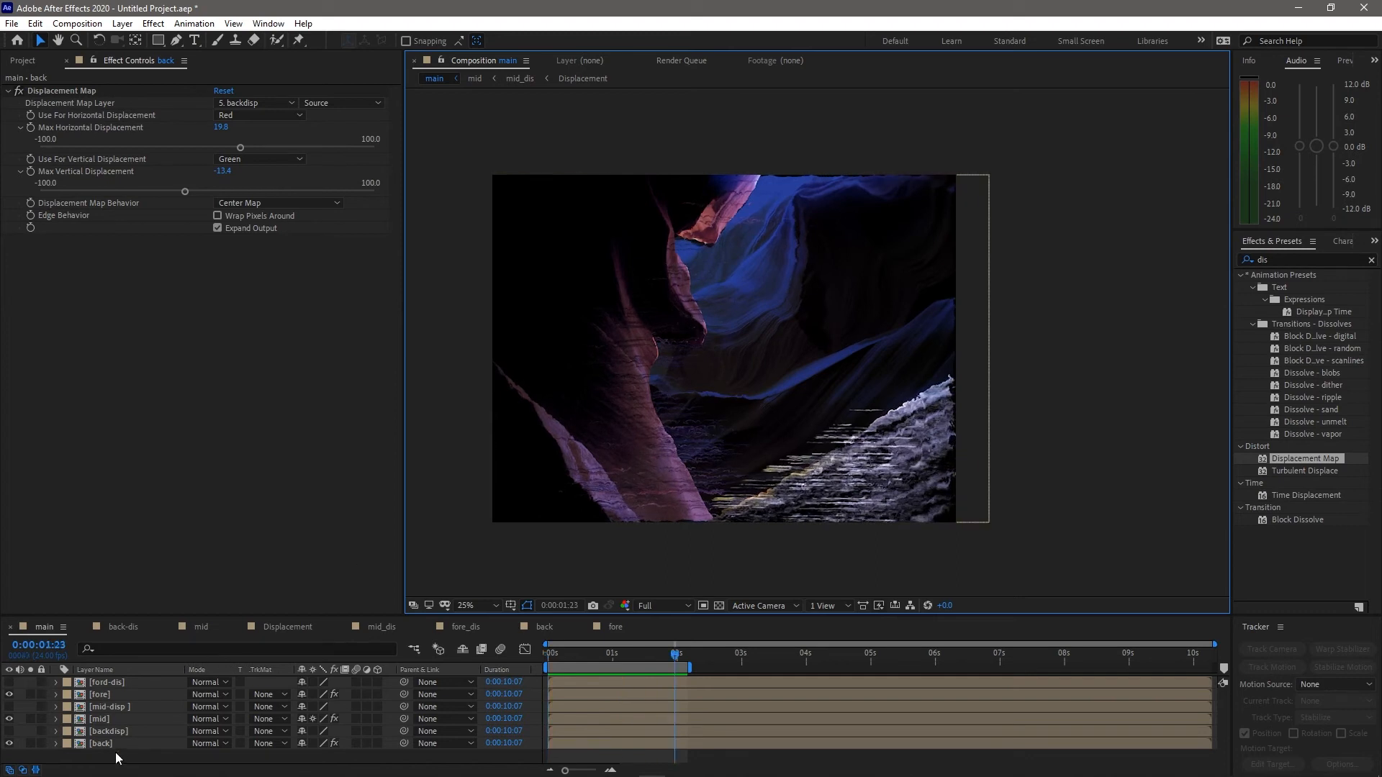
Pre-compose back and backdisp into a new composition named back-all
{"action": "left_click", "coordinate": [107, 745]}
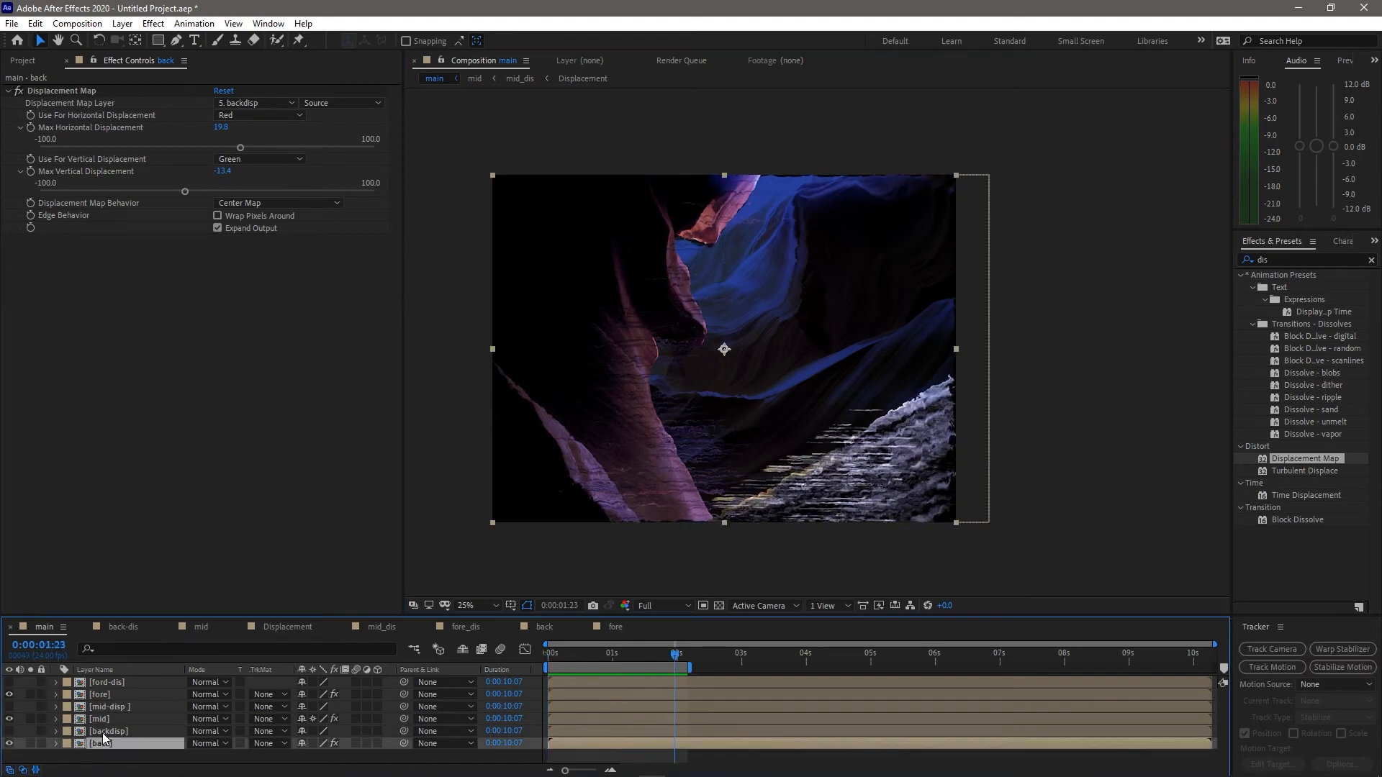
{"action": "left_click", "coordinate": [102, 733], "text": "ctrl"}
{"action": "key", "text": "ctrl+shift+c"}
{"action": "type", "text": "back"}
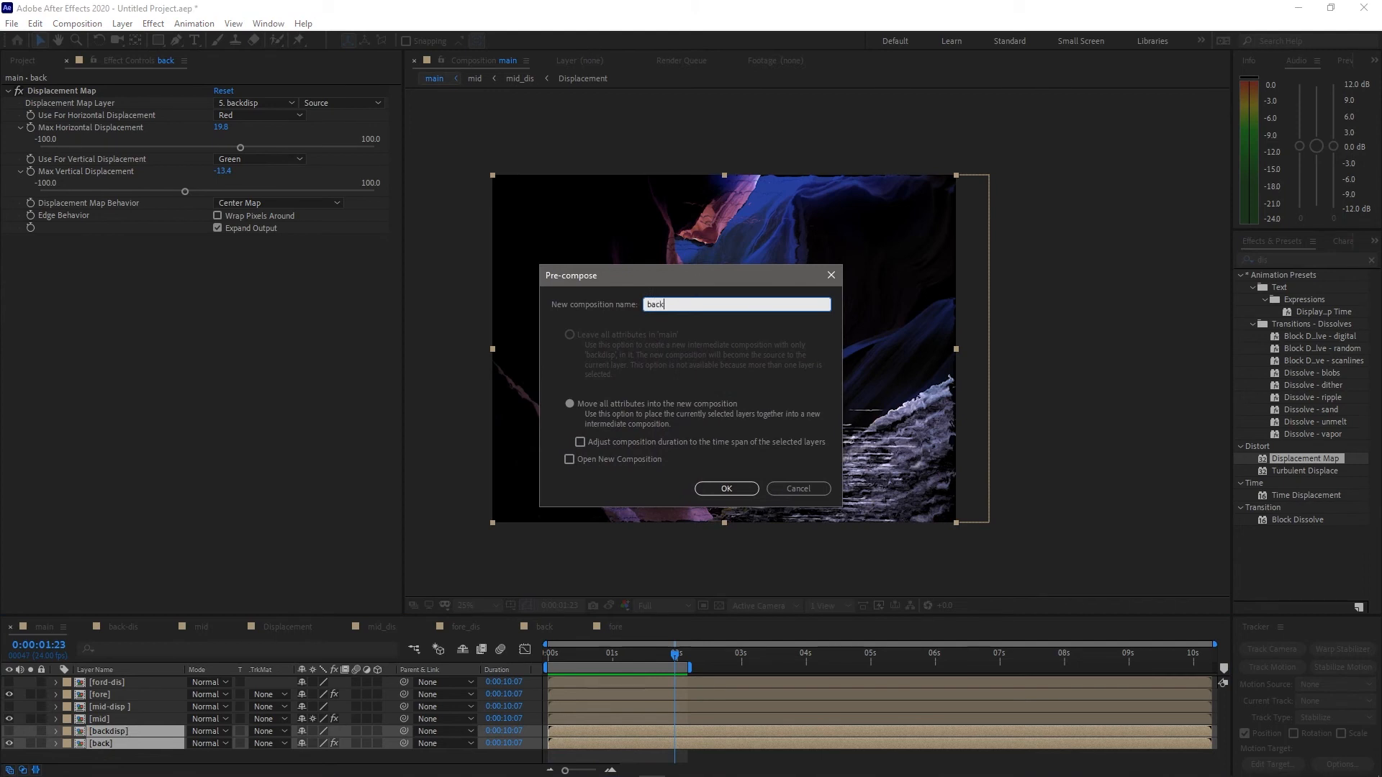
{"action": "type", "text": "-all"}
{"action": "key", "text": "Return"}
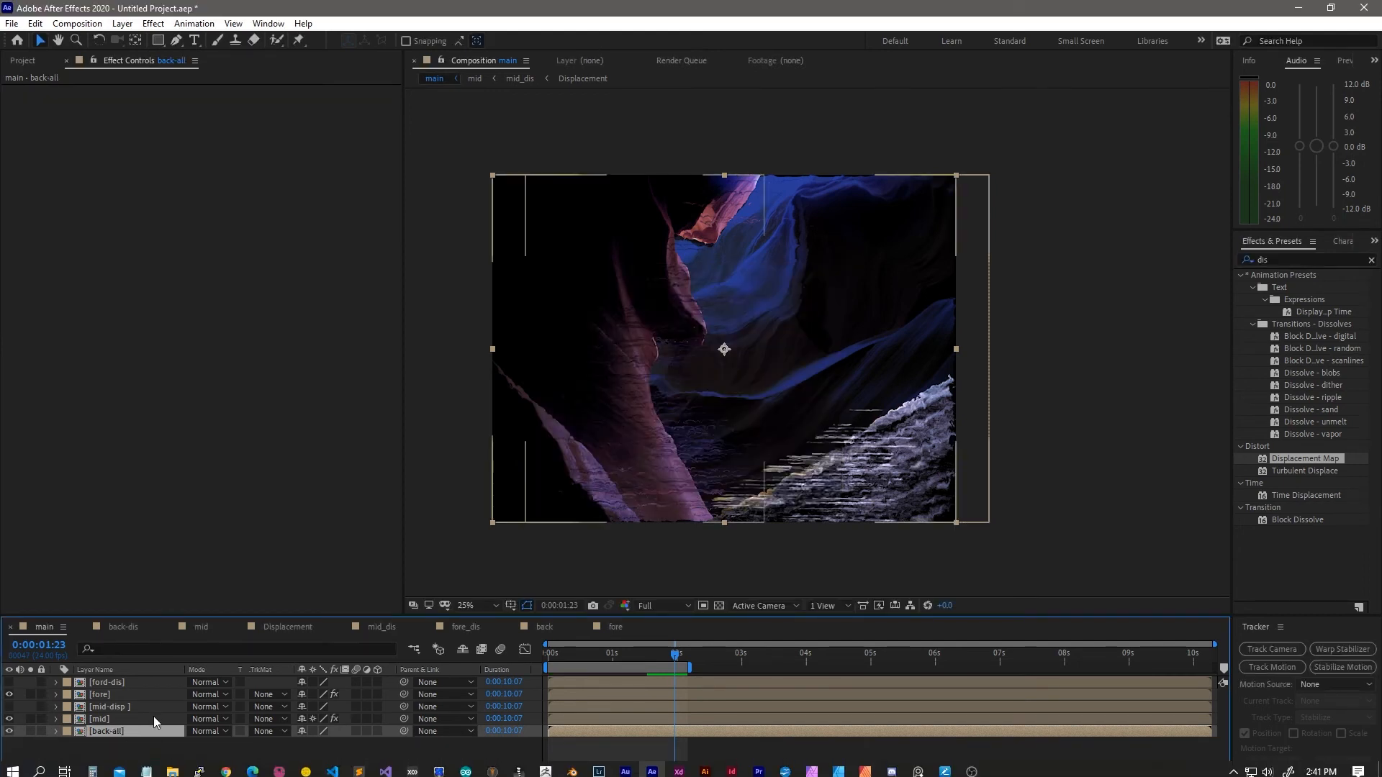
Pre-compose mid and mid-disp into a new composition named mid-all
{"action": "left_click", "coordinate": [153, 717]}
{"action": "left_click", "coordinate": [144, 709], "text": "ctrl"}
{"action": "key", "text": "ctrl+shift+c"}
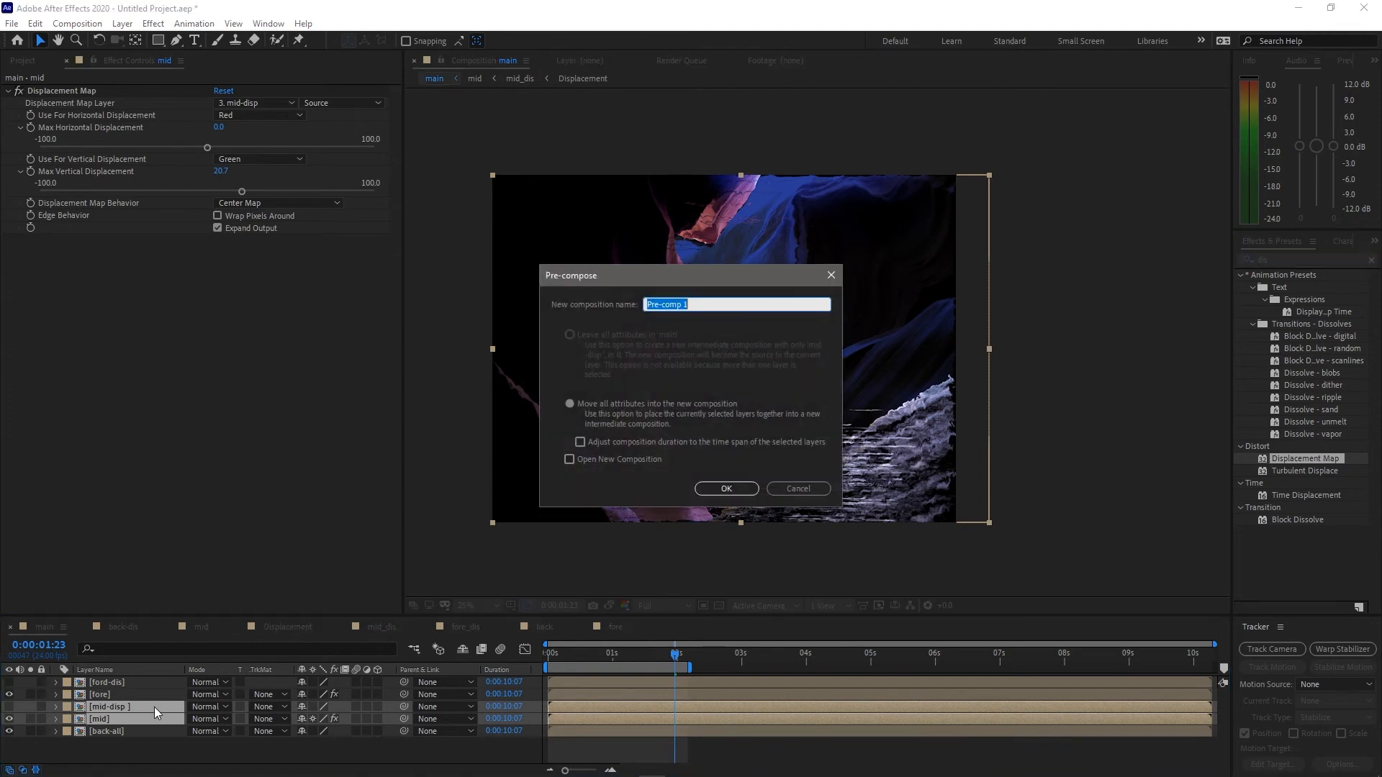
{"action": "type", "text": "mid-all"}
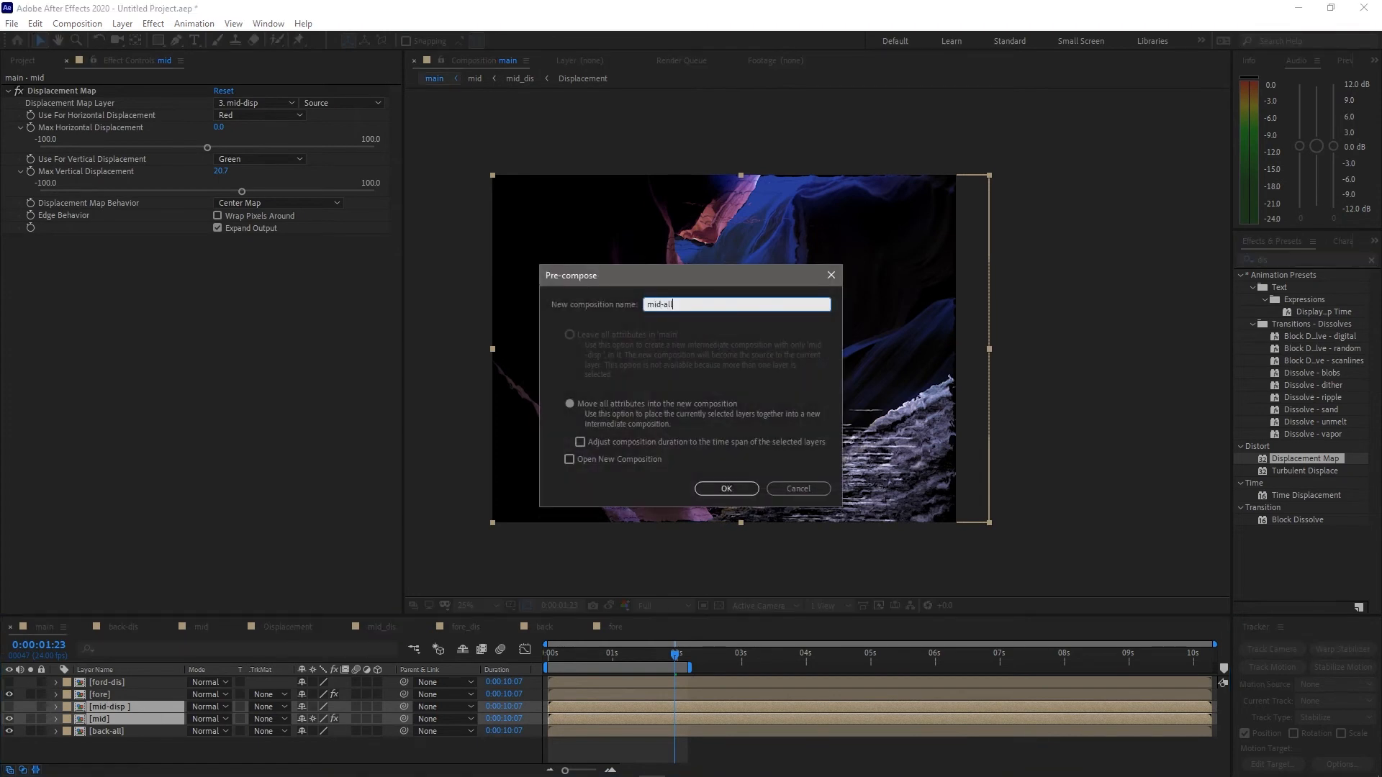
{"action": "key", "text": "Return"}
Pre-compose fore and ford-dis into a new composition named fore-all
{"action": "left_click", "coordinate": [138, 693]}
{"action": "left_click", "coordinate": [133, 681], "text": "ctrl"}
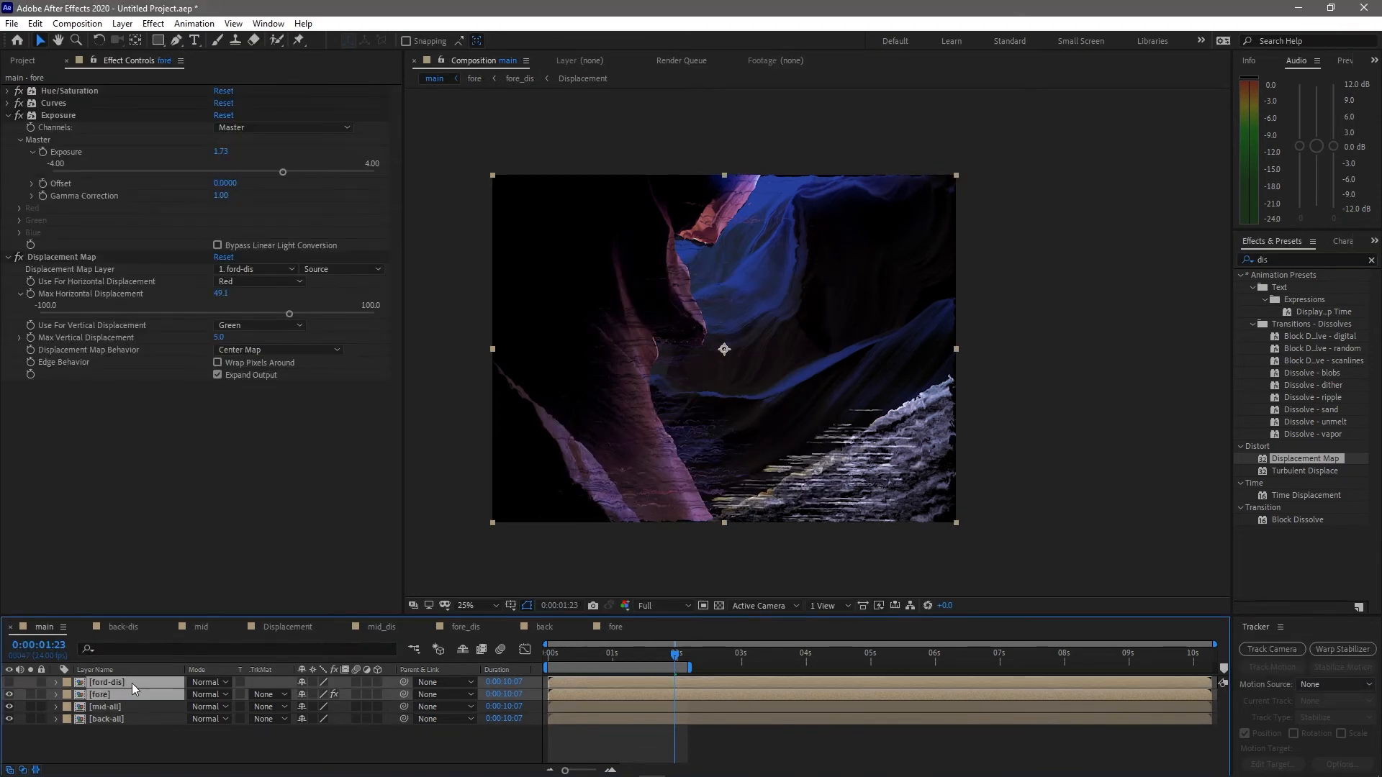
{"action": "key", "text": "ctrl+shift+c"}
{"action": "type", "text": "fore-all"}
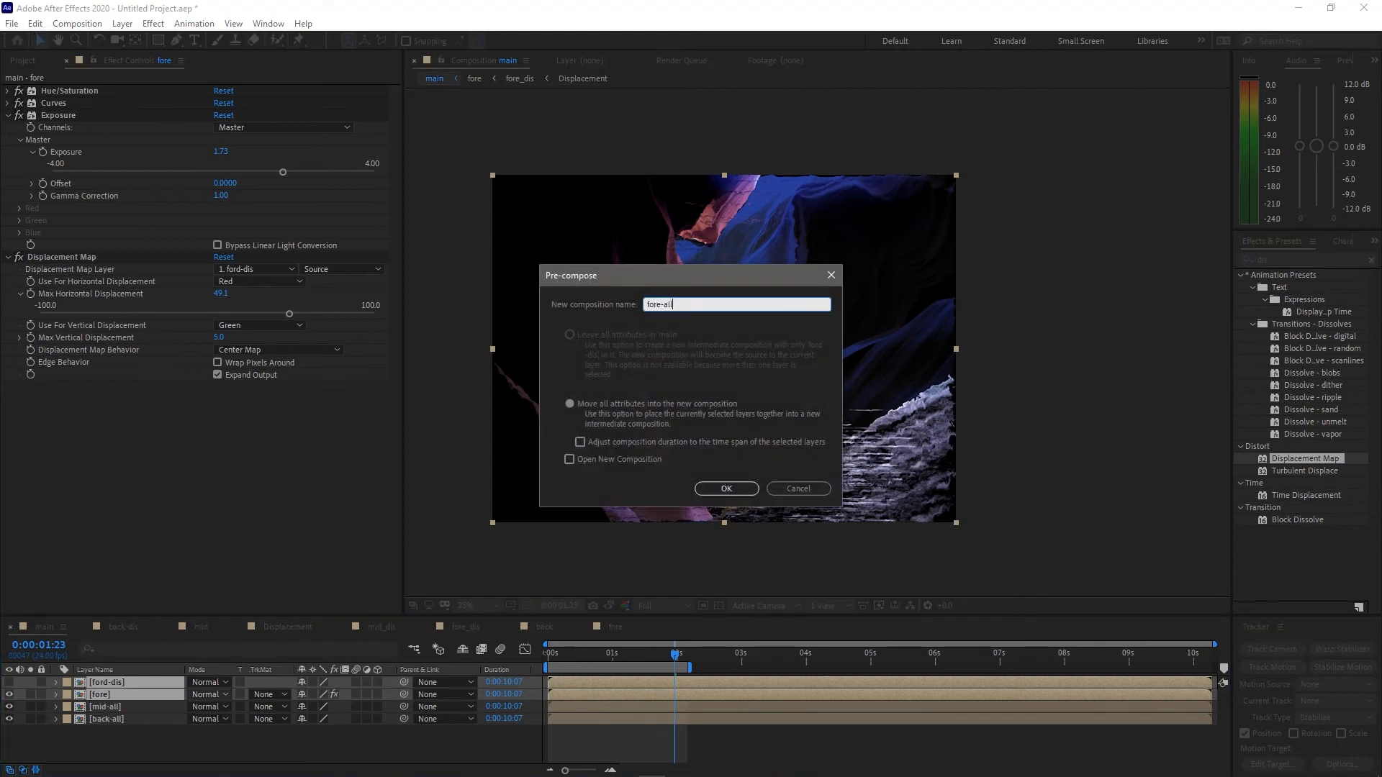
{"action": "key", "text": "Return"}
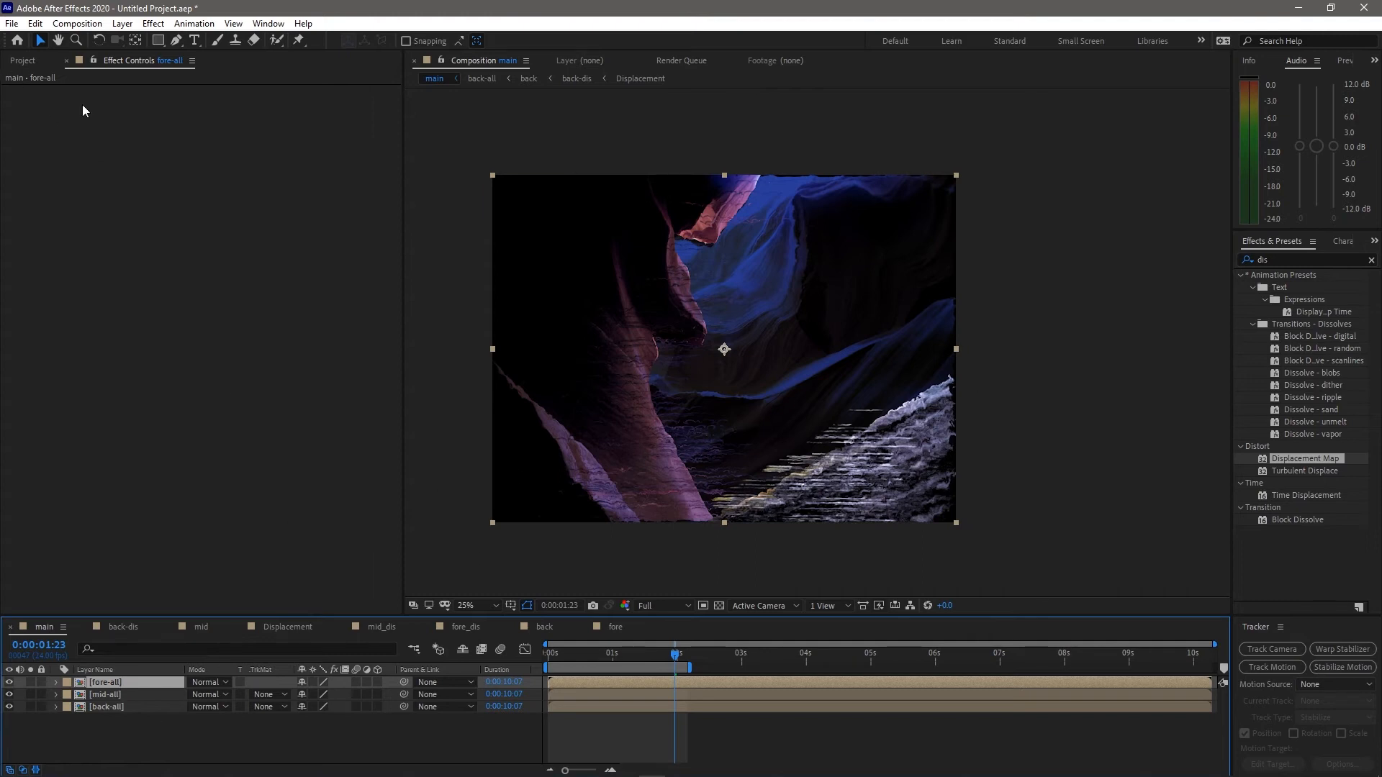
Set the main composition's width to 1920 px and height to 1800 px
{"action": "left_click", "coordinate": [77, 23]}
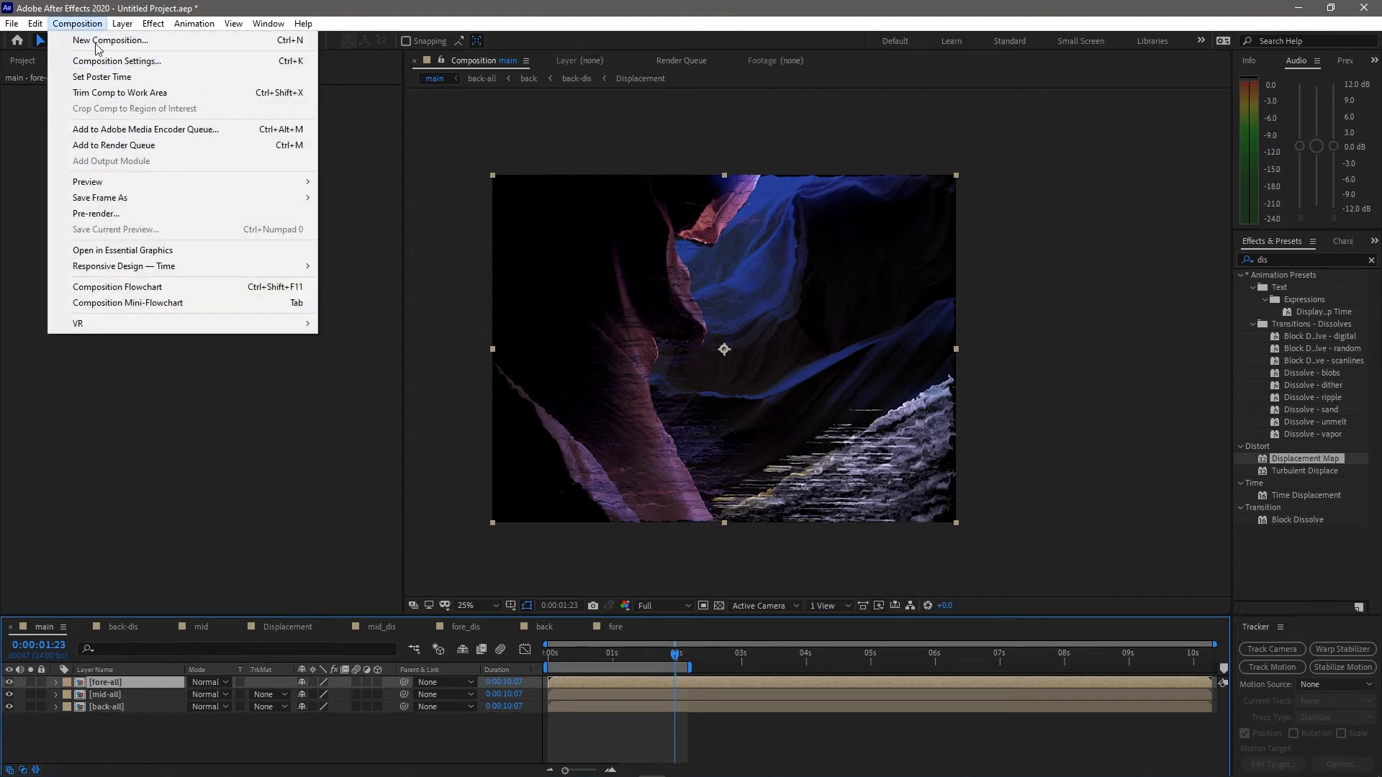
{"action": "left_click", "coordinate": [136, 60]}
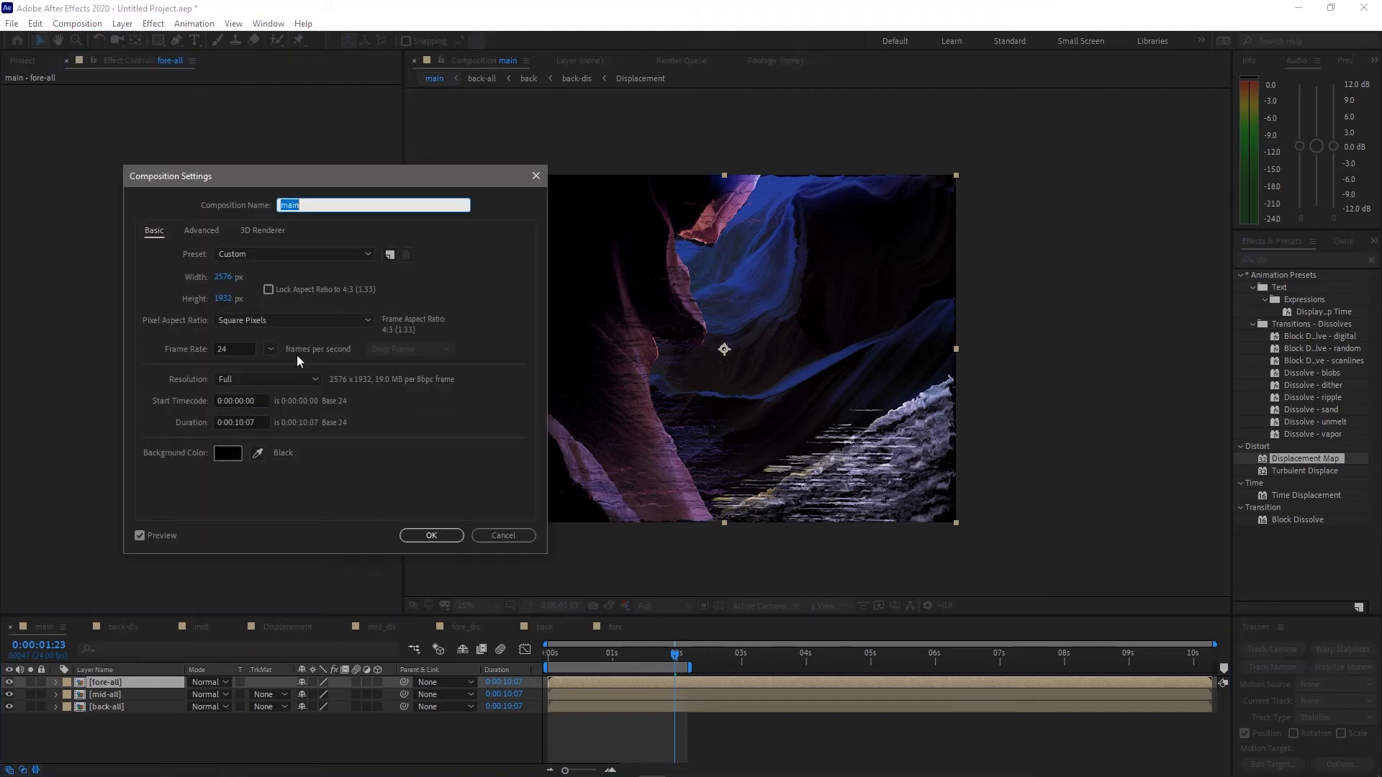
{"action": "left_click", "coordinate": [223, 278]}
{"action": "type", "text": "1920"}
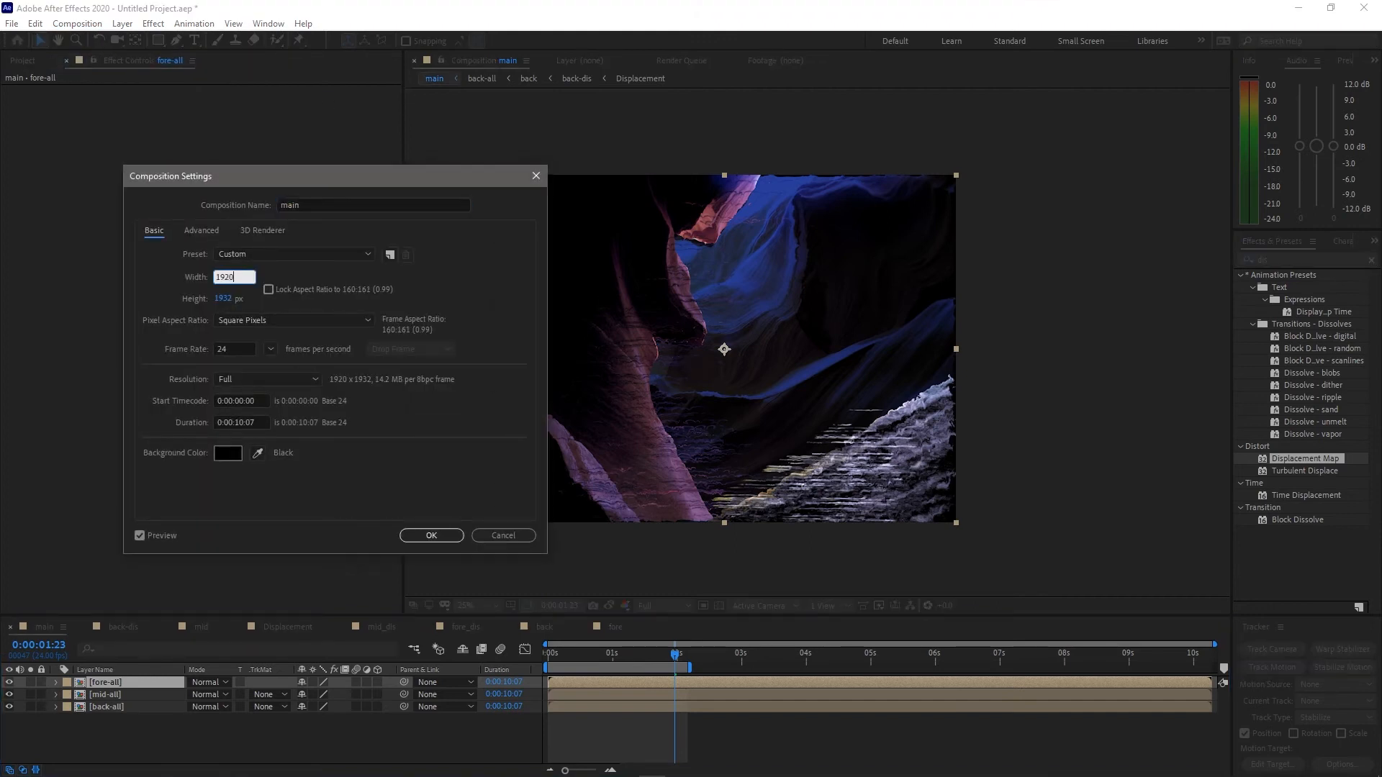
{"action": "key", "text": "Tab"}
{"action": "type", "text": "180"}
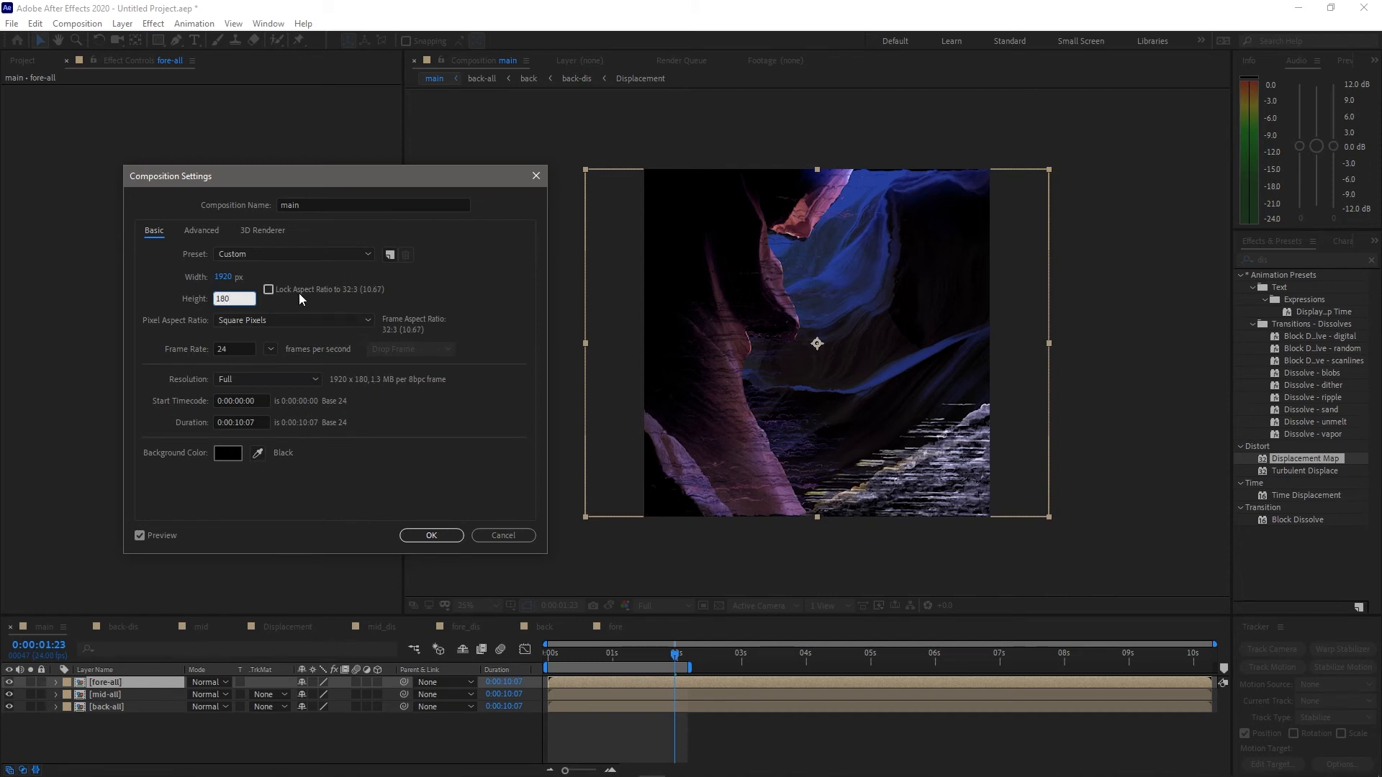
{"action": "type", "text": "0"}
{"action": "left_click", "coordinate": [406, 534]}
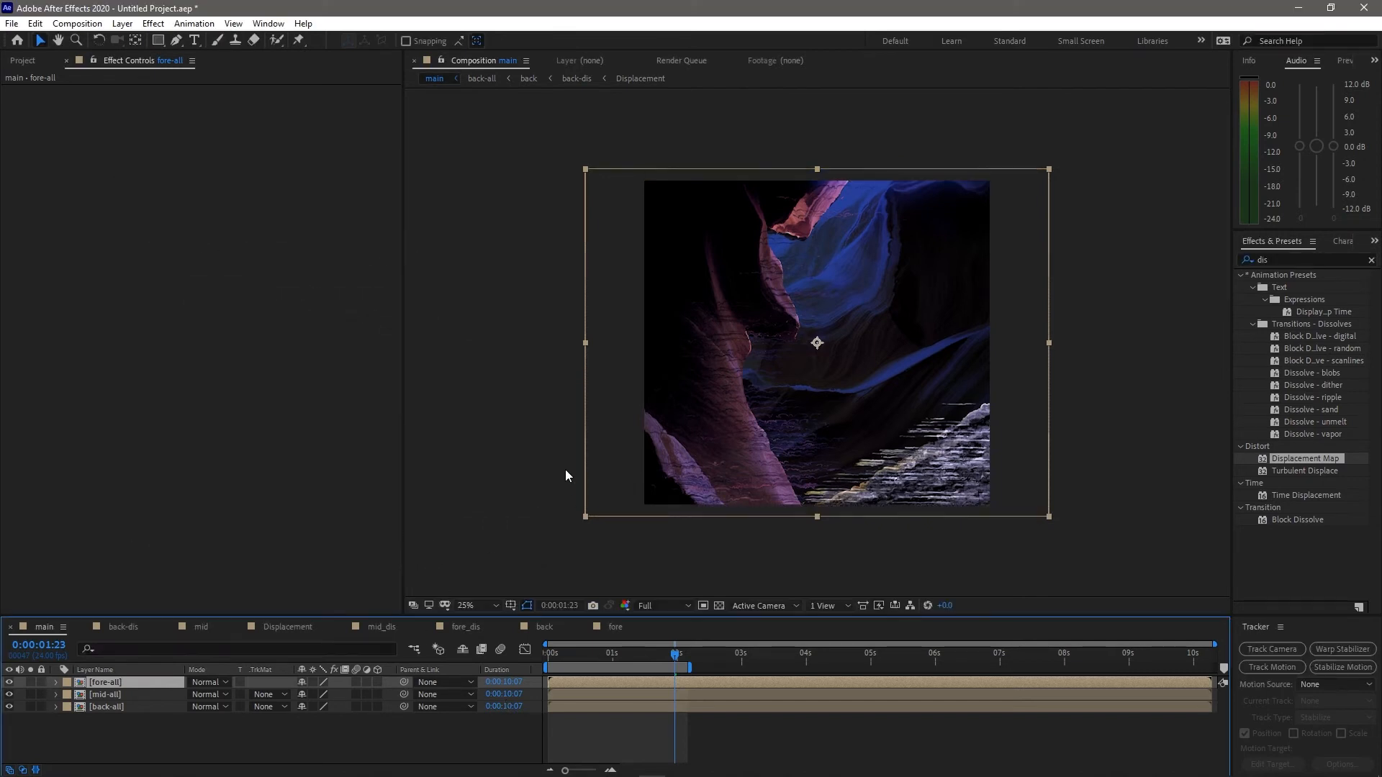
Set the main composition's height to 1080 px
{"action": "key", "text": "ctrl+k"}
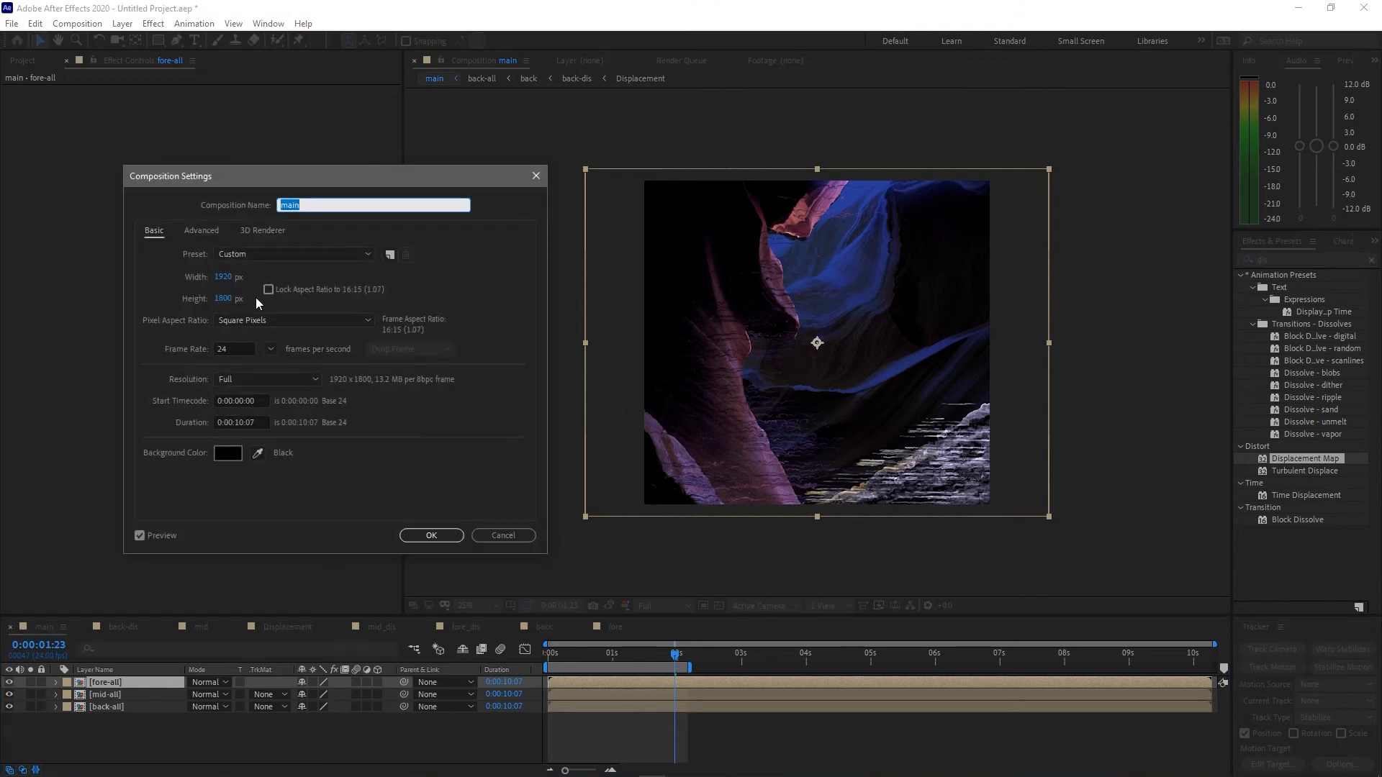
{"action": "left_click", "coordinate": [218, 300]}
{"action": "type", "text": "1080"}
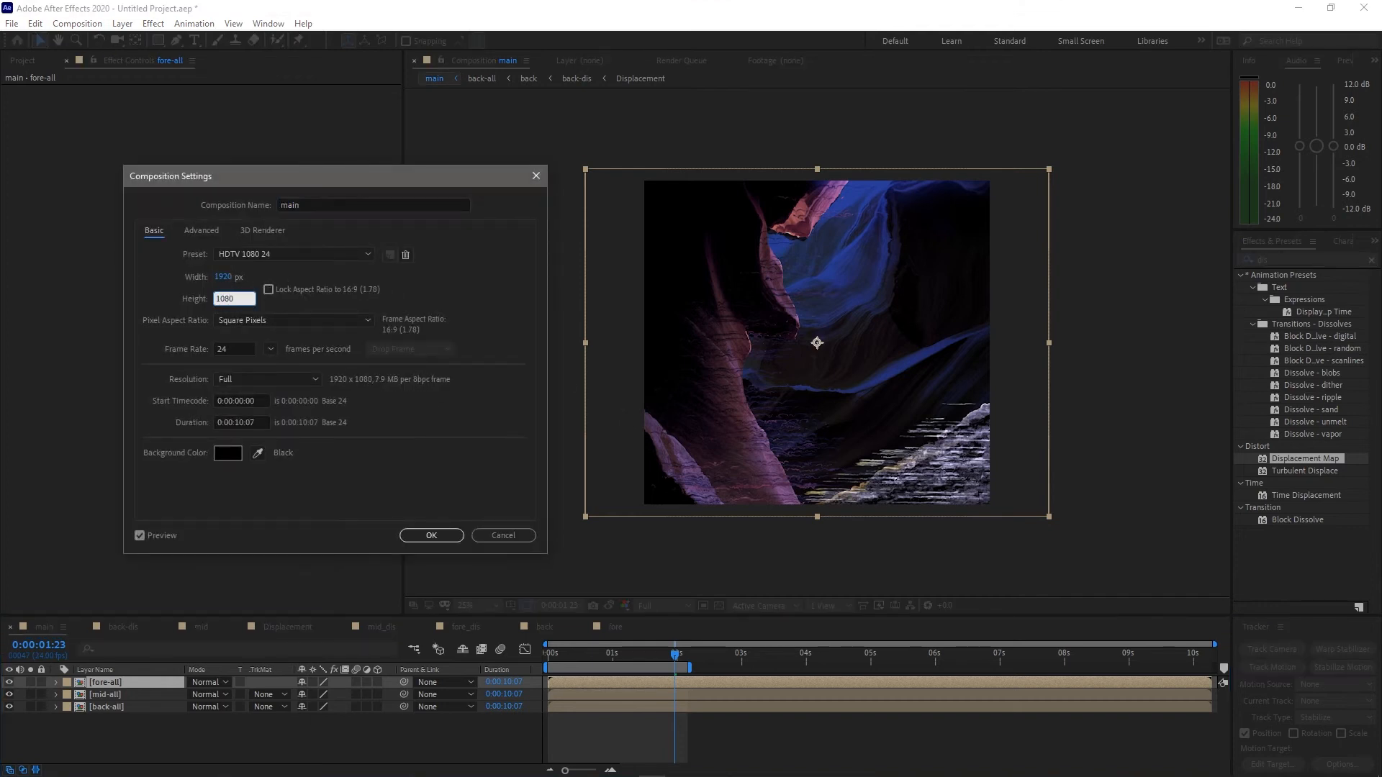
{"action": "key", "text": "Return"}
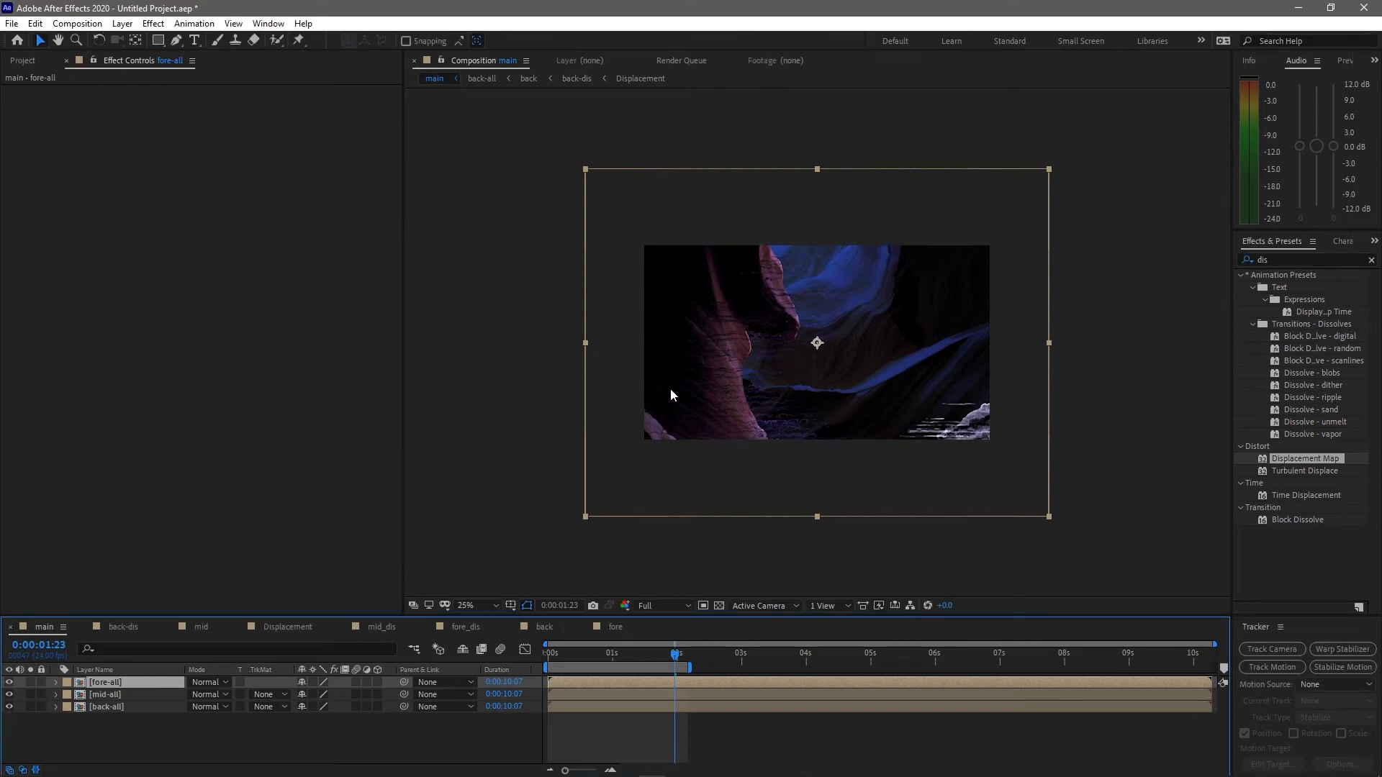
Add a null object to main and parent fore-all, mid-all and back-all to it
{"action": "left_click", "coordinate": [240, 732]}
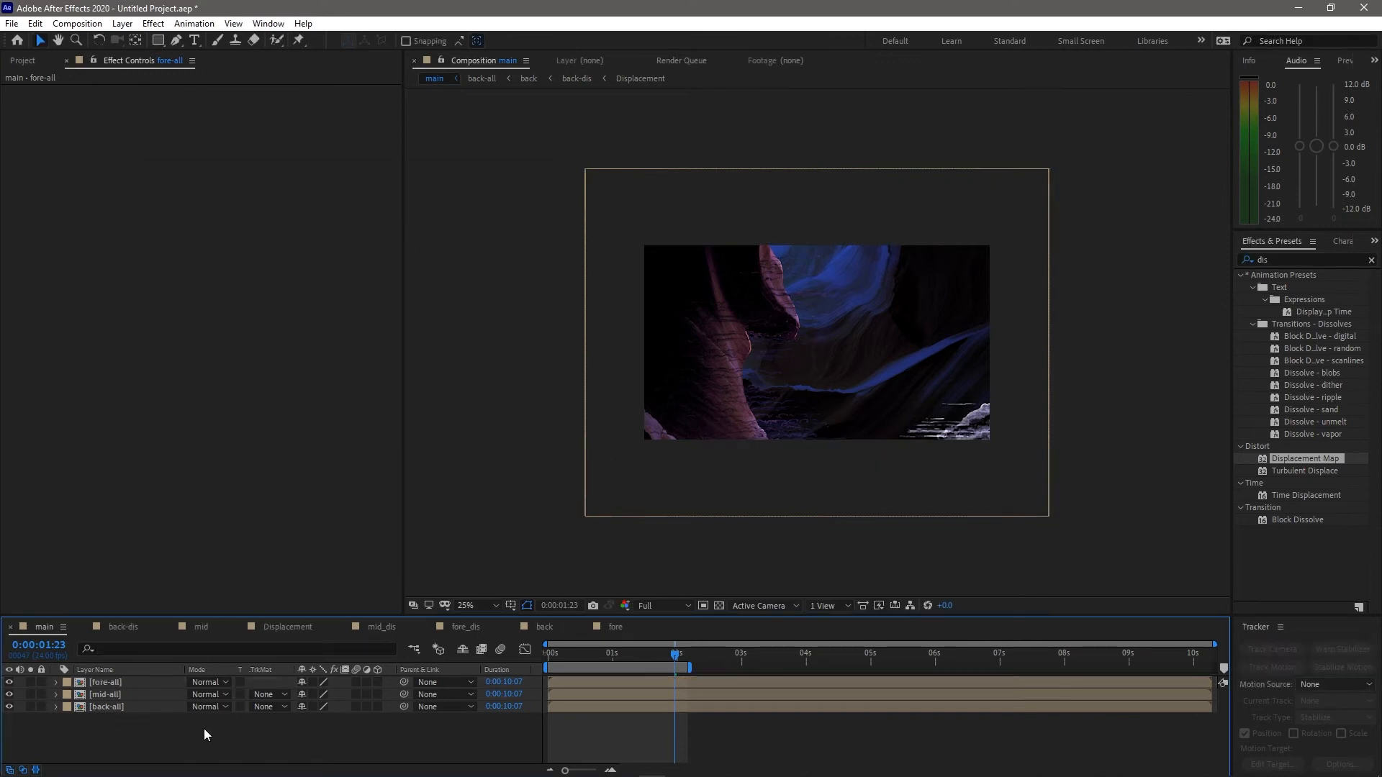
{"action": "right_click", "coordinate": [205, 729]}
{"action": "mouse_move", "coordinate": [276, 579]}
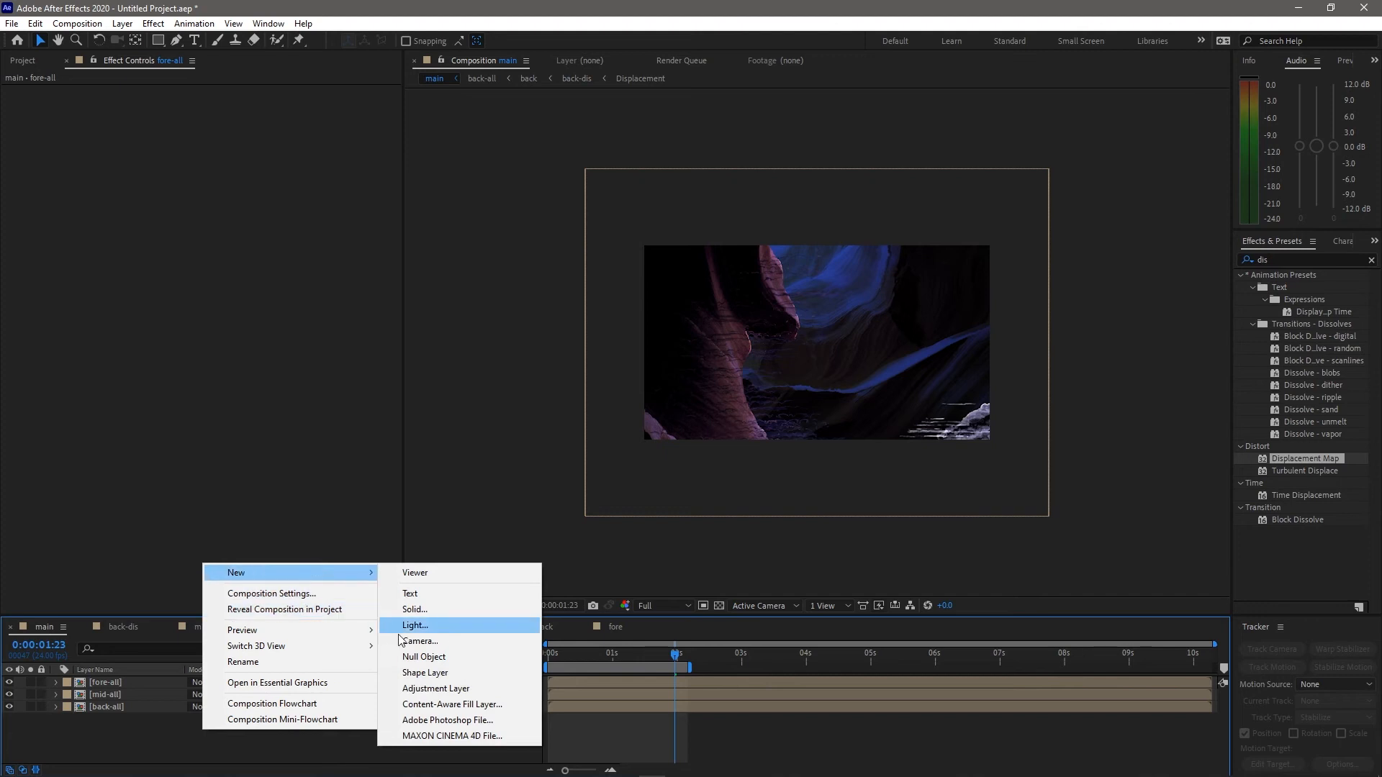
{"action": "left_click", "coordinate": [414, 656]}
{"action": "left_click_drag", "start_coordinate": [174, 740], "coordinate": [247, 699]}
{"action": "left_click_drag", "start_coordinate": [401, 693], "coordinate": [163, 682]}
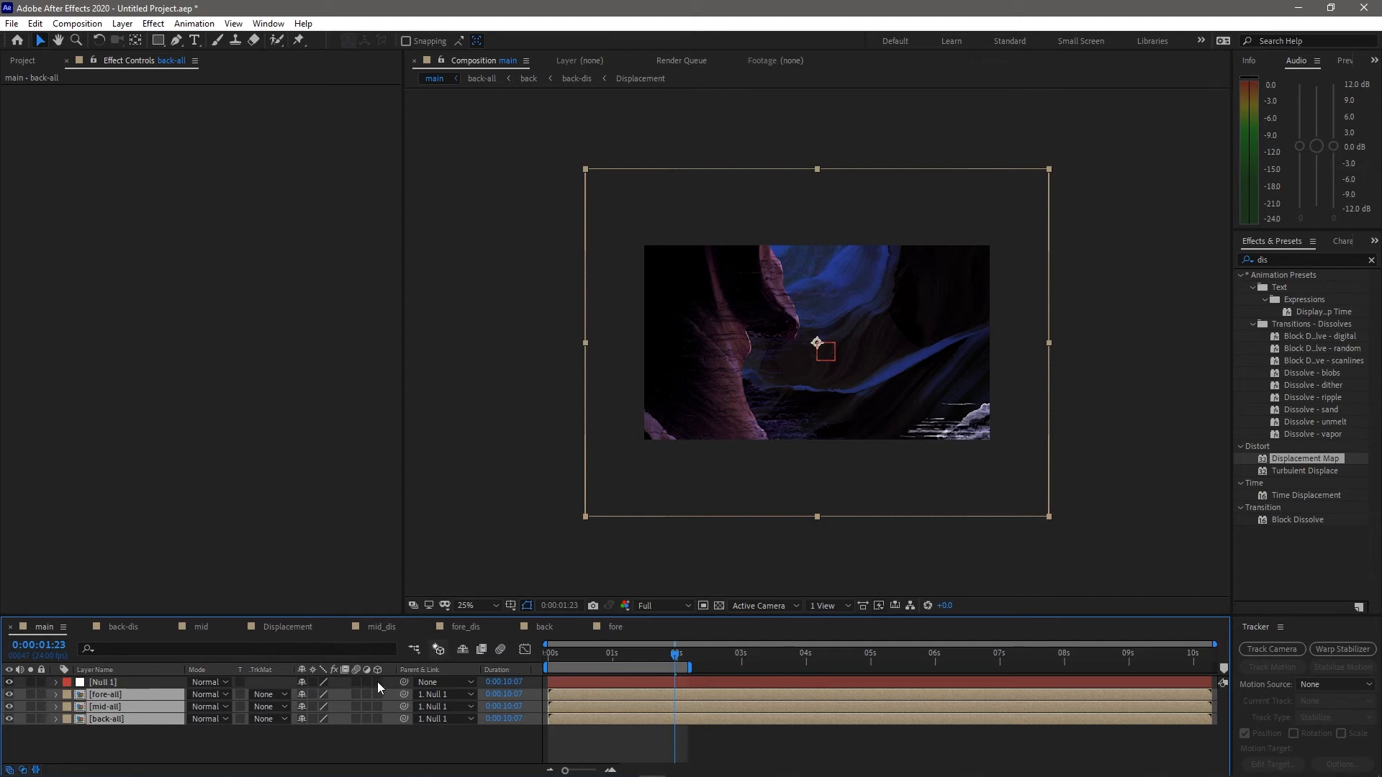
Make the null, fore-all, mid-all and back-all 3D layers, and select the null
{"action": "left_click_drag", "start_coordinate": [377, 683], "coordinate": [370, 730]}
{"action": "left_click", "coordinate": [387, 742]}
{"action": "left_click", "coordinate": [164, 682]}
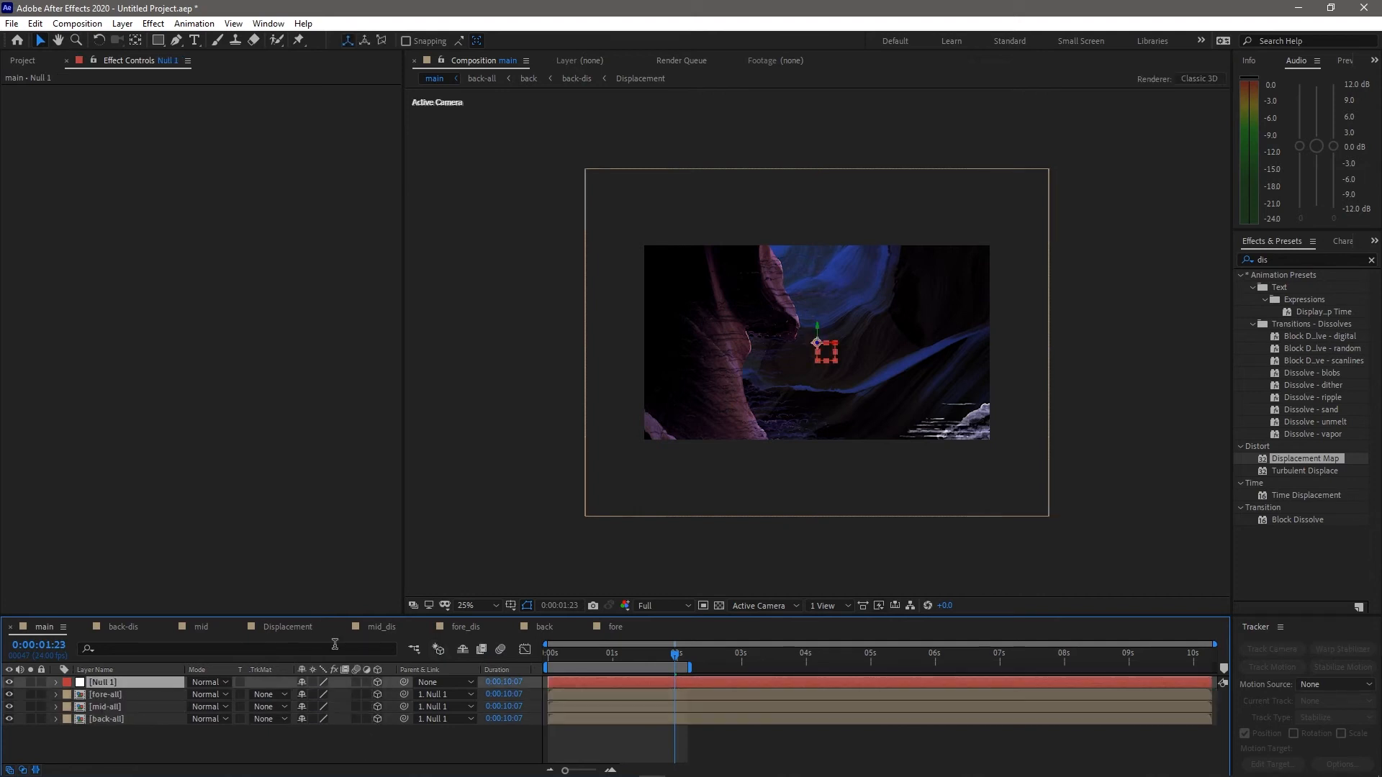
Show main in two horizontal views and push the null with its parented layers back in depth in the top view
{"action": "left_click", "coordinate": [825, 607]}
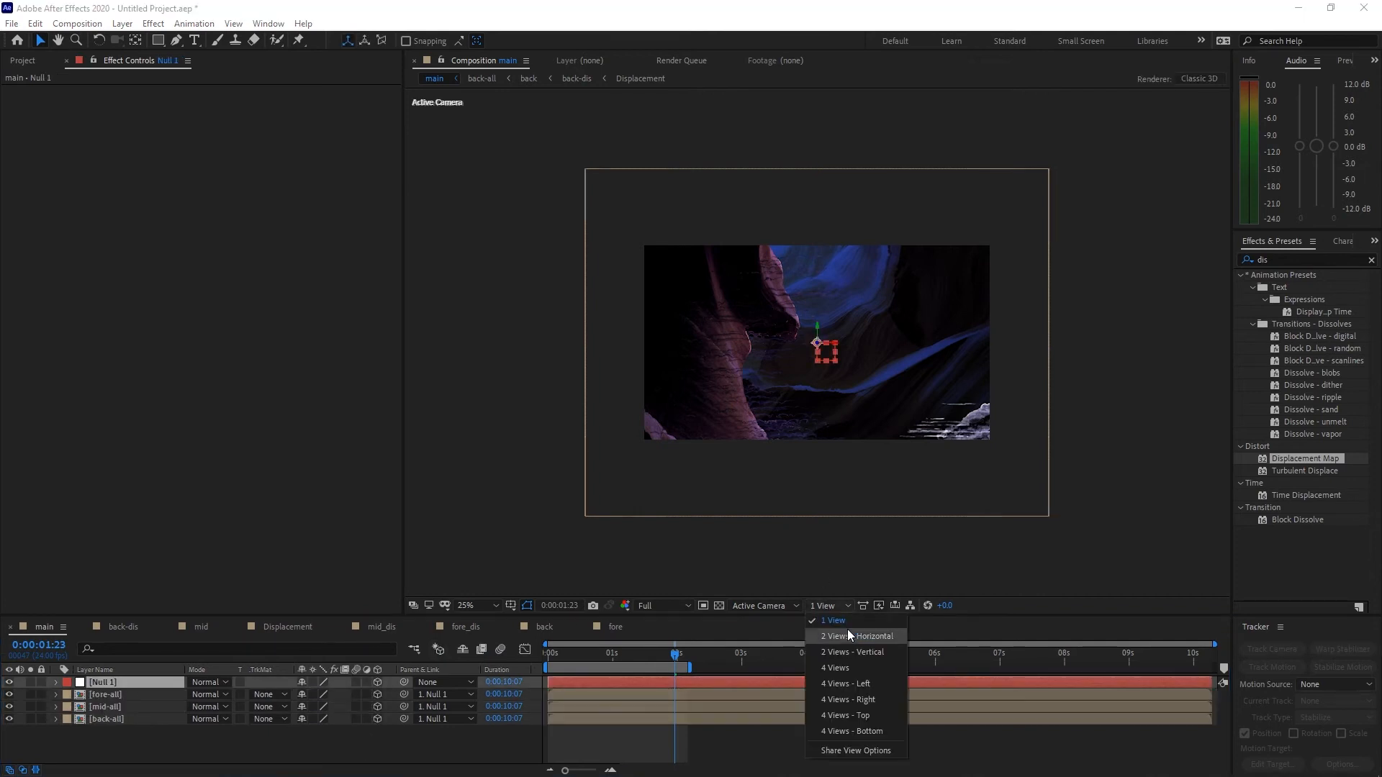
{"action": "left_click", "coordinate": [848, 631]}
{"action": "left_click_drag", "start_coordinate": [611, 358], "coordinate": [619, 300]}
Add a two-node camera with the 50mm preset to main
{"action": "left_click", "coordinate": [175, 749]}
{"action": "right_click", "coordinate": [175, 749]}
{"action": "mouse_move", "coordinate": [247, 591]}
{"action": "left_click", "coordinate": [432, 658]}
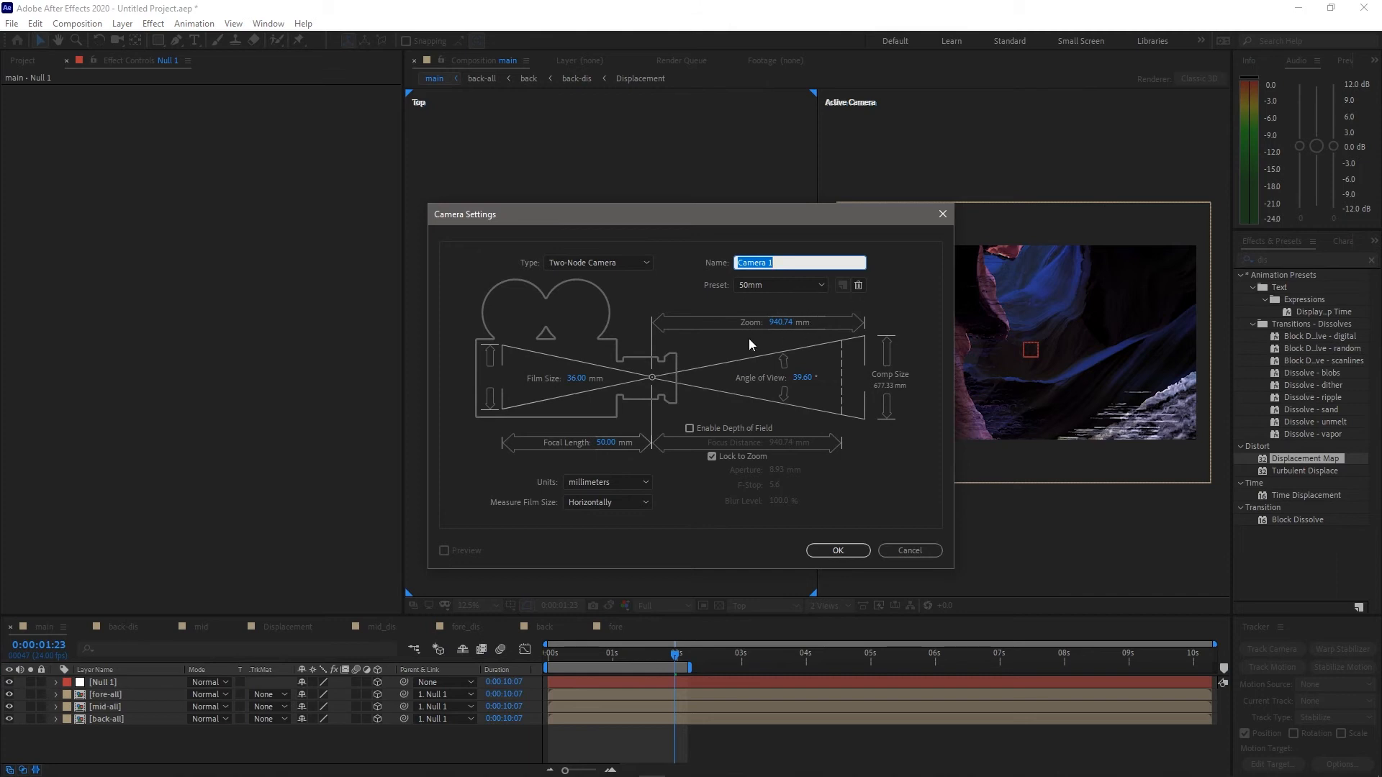
{"action": "left_click", "coordinate": [837, 551]}
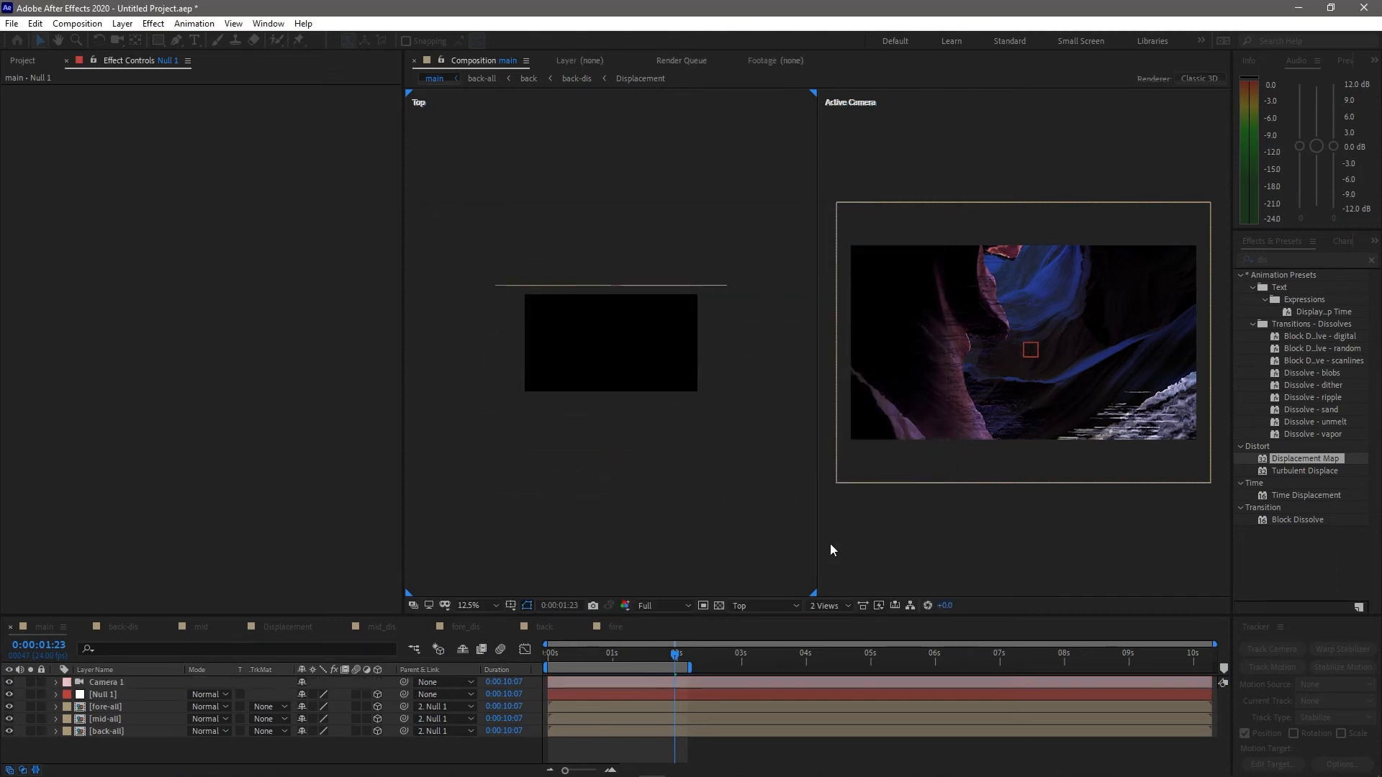
Move fore-all forward in depth in the top view, toward the camera and in front of the other layers
{"action": "key", "text": "comma"}
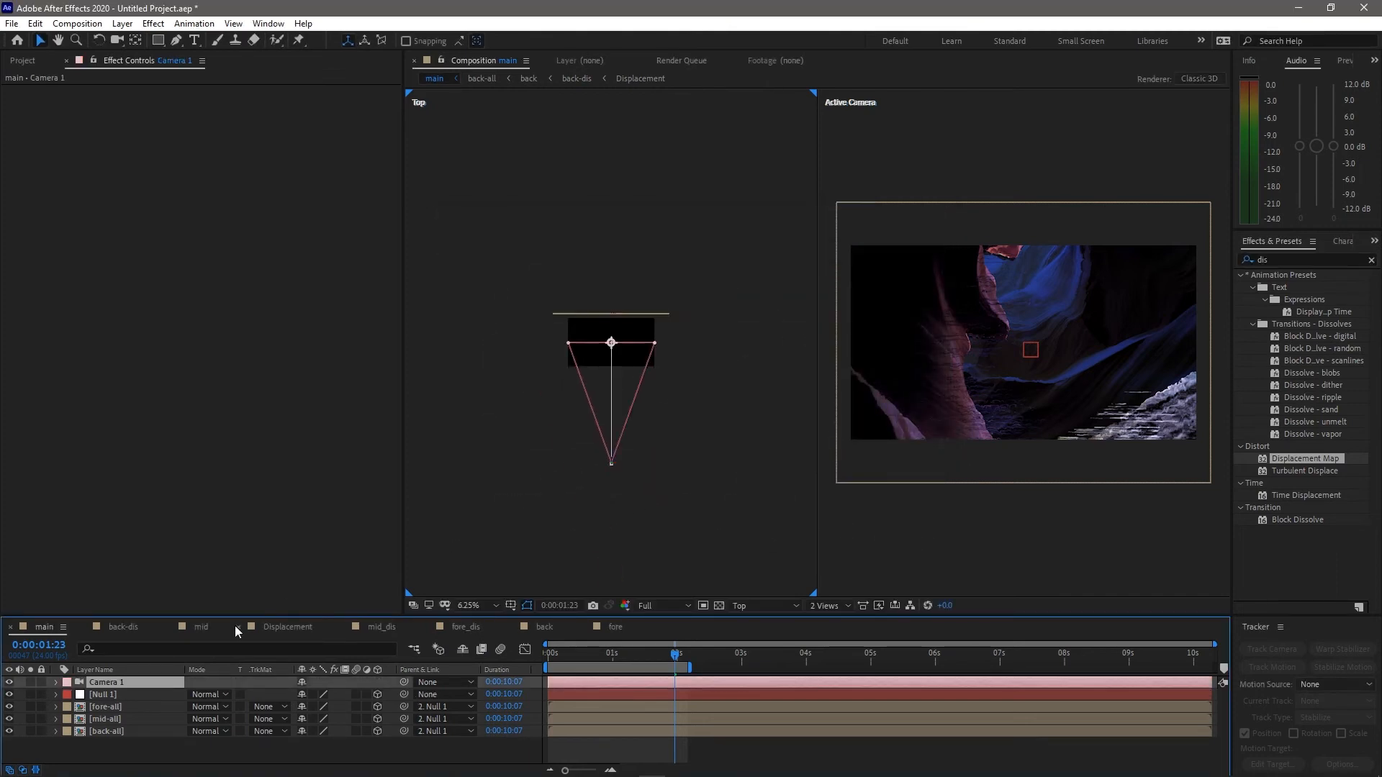
{"action": "left_click", "coordinate": [115, 707]}
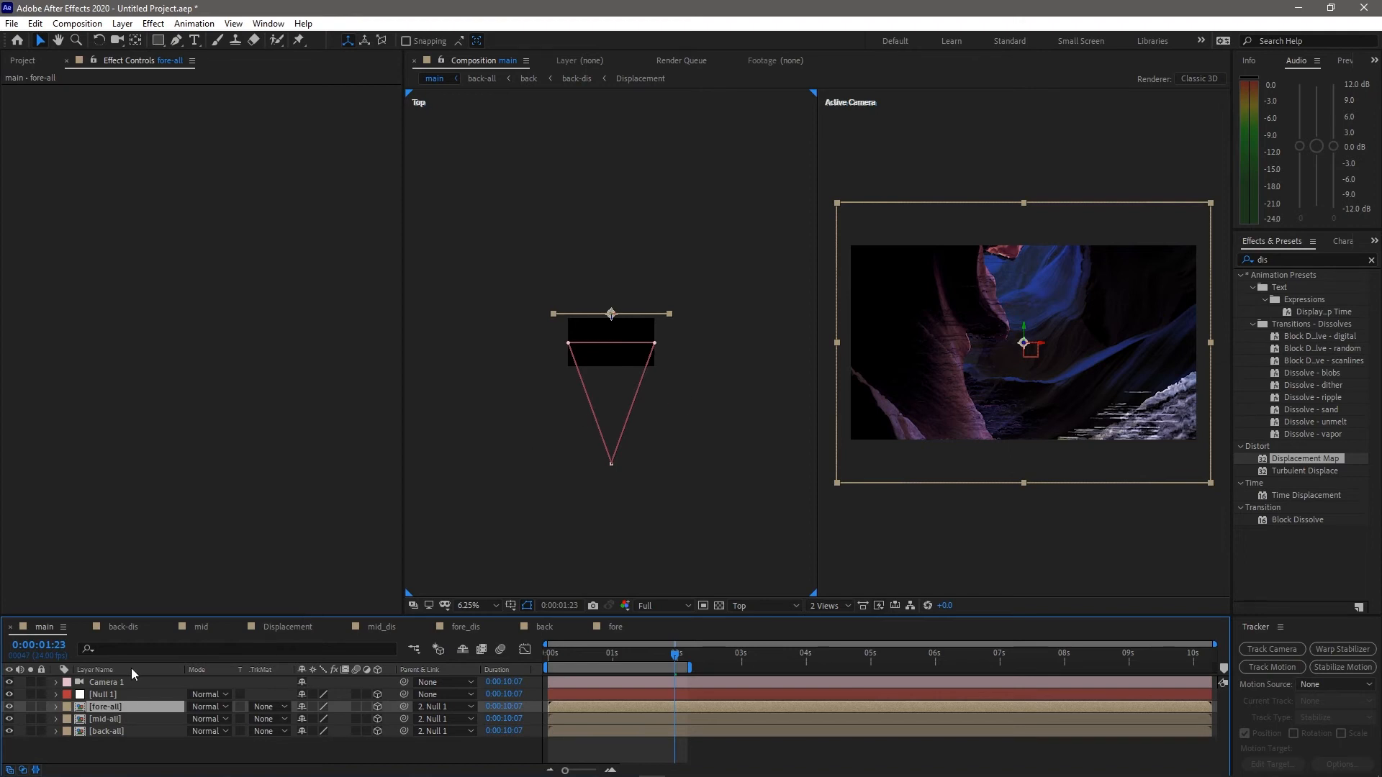
{"action": "left_click_drag", "start_coordinate": [611, 314], "coordinate": [627, 383]}
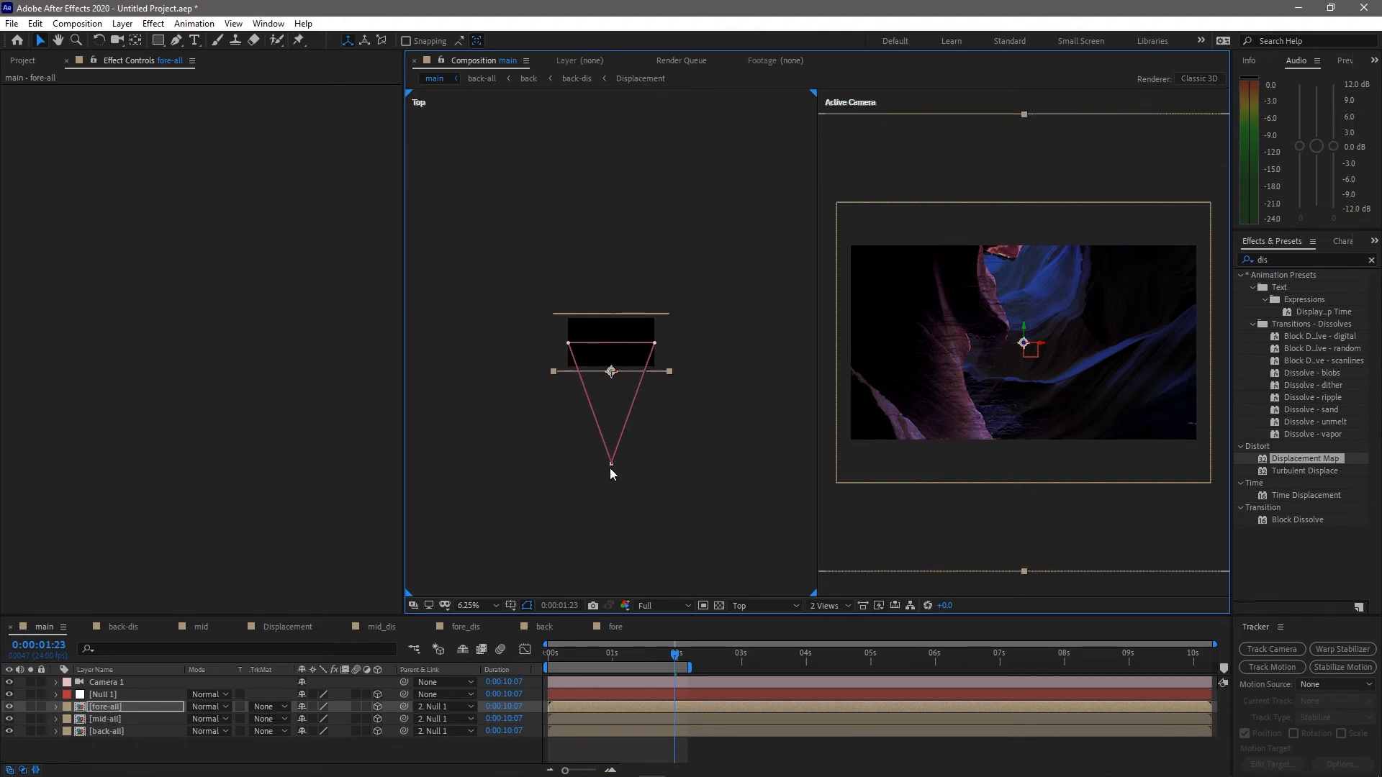
Pull Camera 1 straight back from the layers in the top view, to a Z position of about -3931
{"action": "left_click", "coordinate": [612, 465]}
{"action": "left_click_drag", "start_coordinate": [613, 460], "coordinate": [613, 503]}
{"action": "left_click_drag", "start_coordinate": [612, 511], "coordinate": [614, 513]}
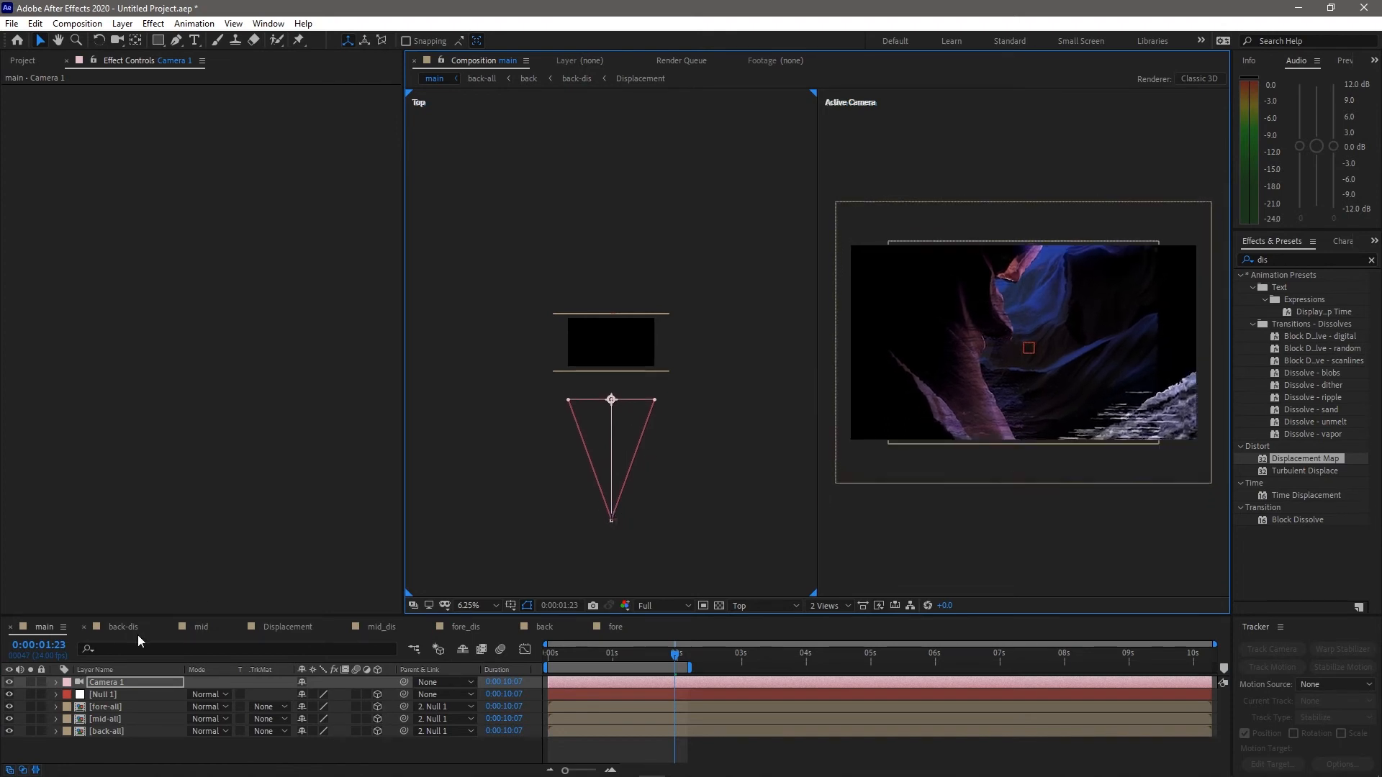
Move mid-all forward in depth so it sits between back-all and fore-all, closer to fore-all
{"action": "left_click", "coordinate": [106, 719]}
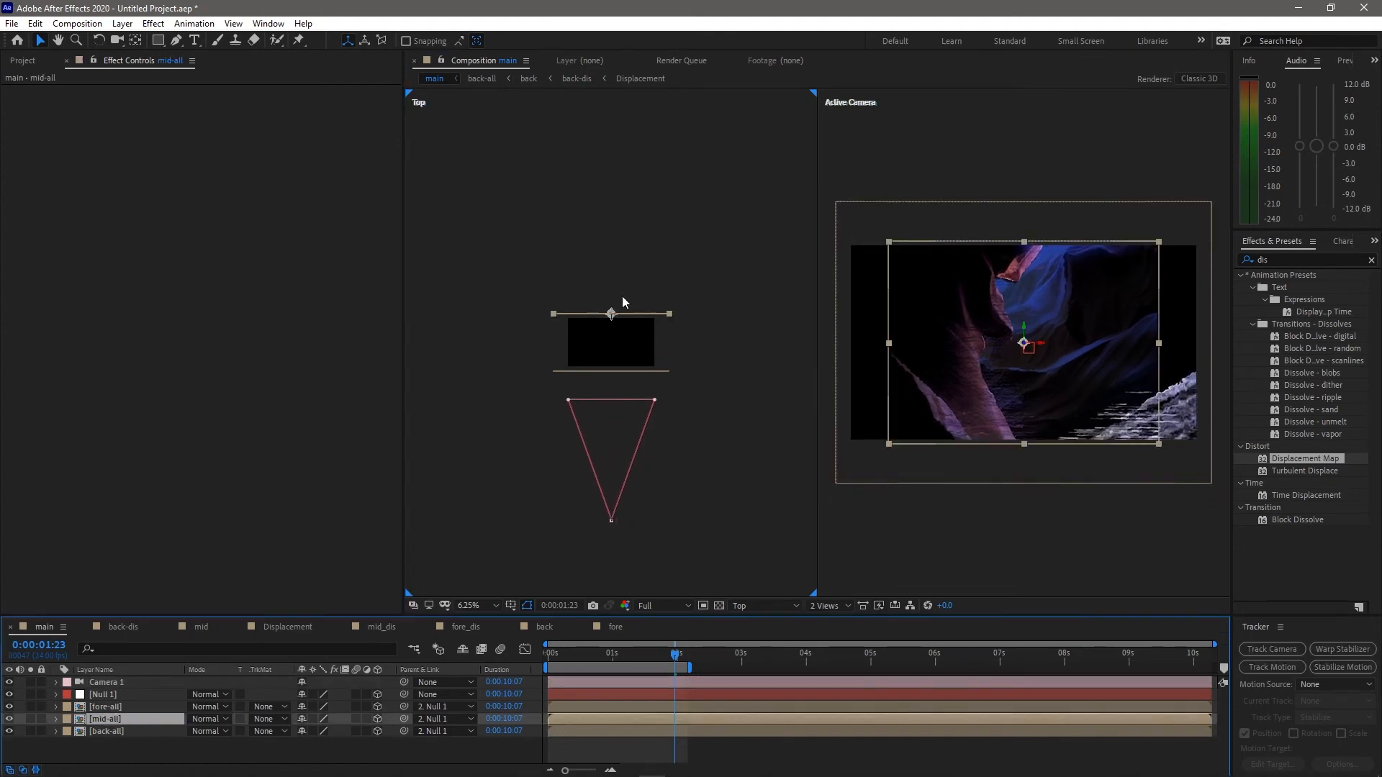
{"action": "mouse_move", "coordinate": [612, 324]}
{"action": "left_mouse_down"}
{"action": "mouse_move", "coordinate": [604, 354]}
{"action": "mouse_move", "coordinate": [623, 341]}
{"action": "mouse_move", "coordinate": [609, 349]}
{"action": "left_mouse_up"}
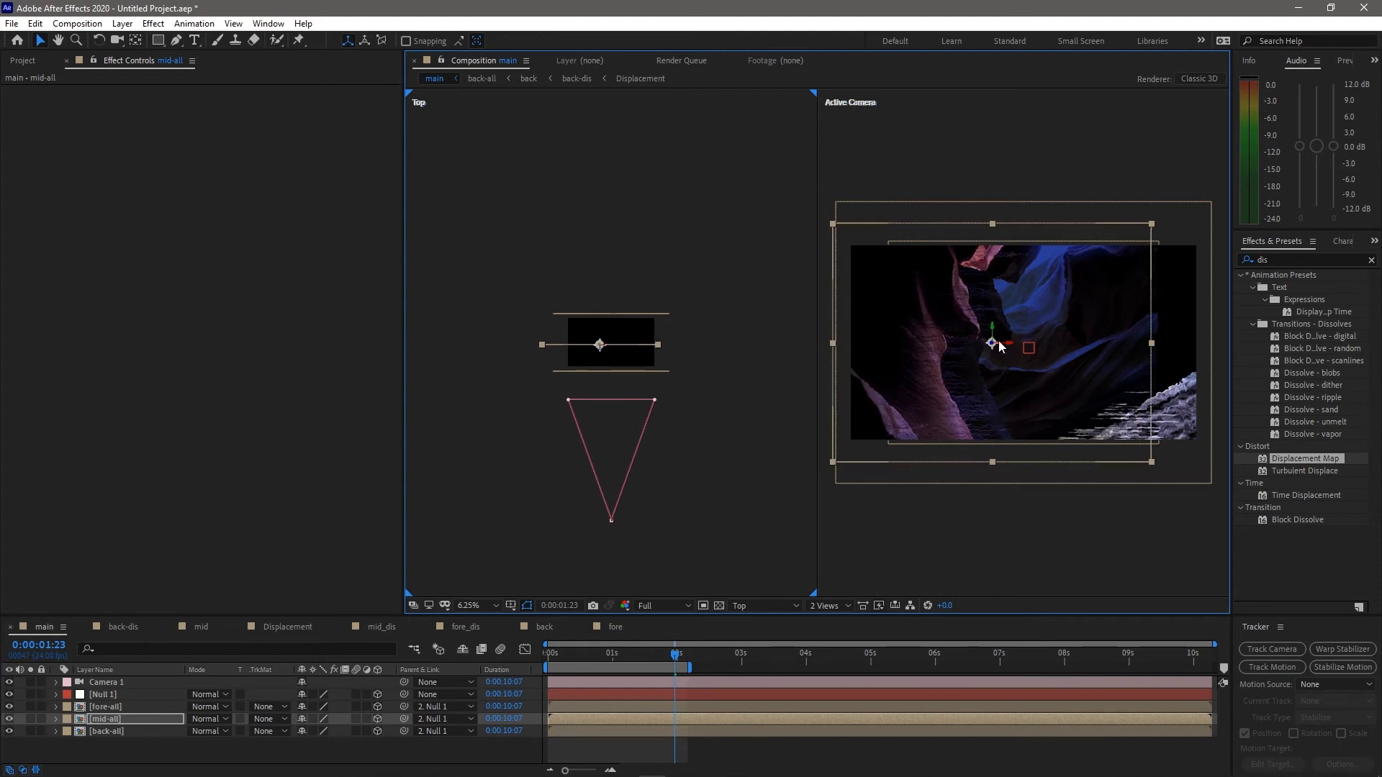
{"action": "key", "text": "Delete"}
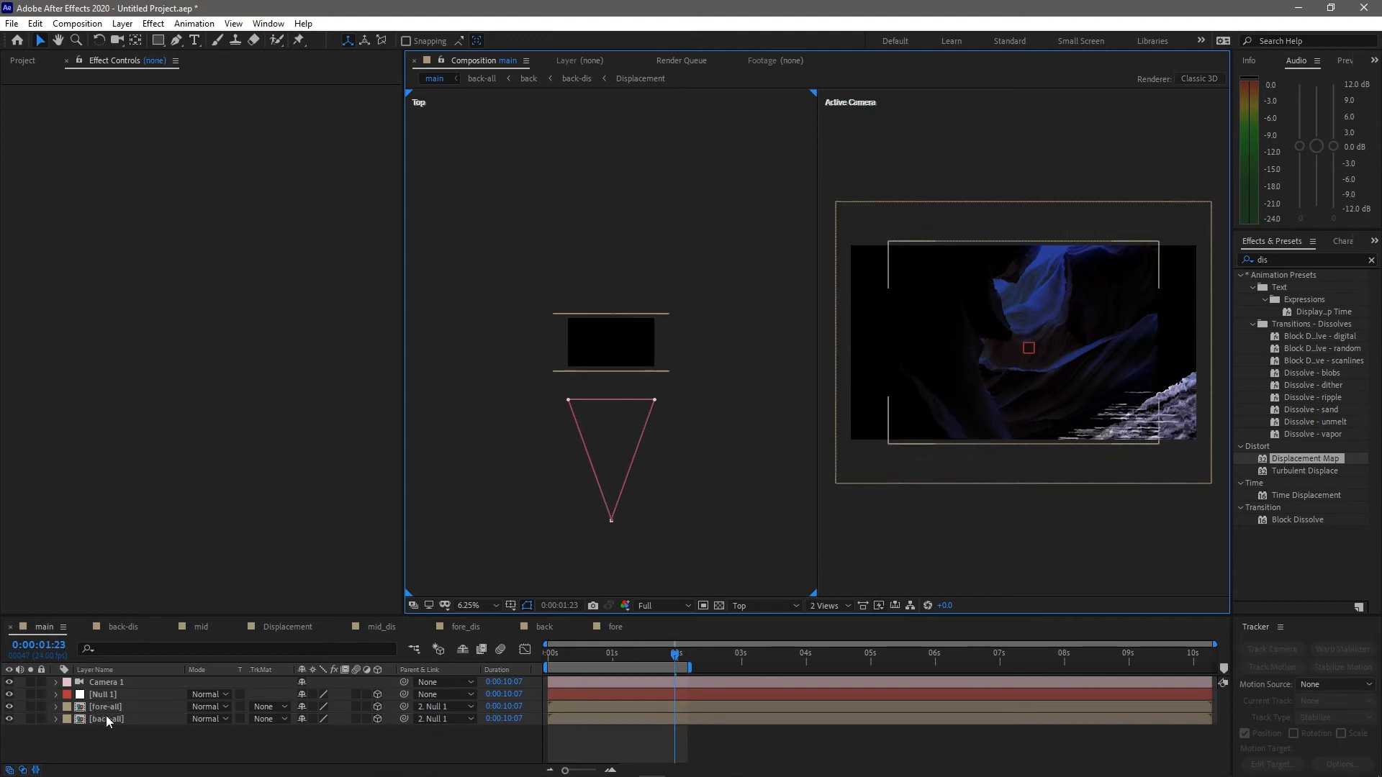
{"action": "key", "text": "ctrl+z"}
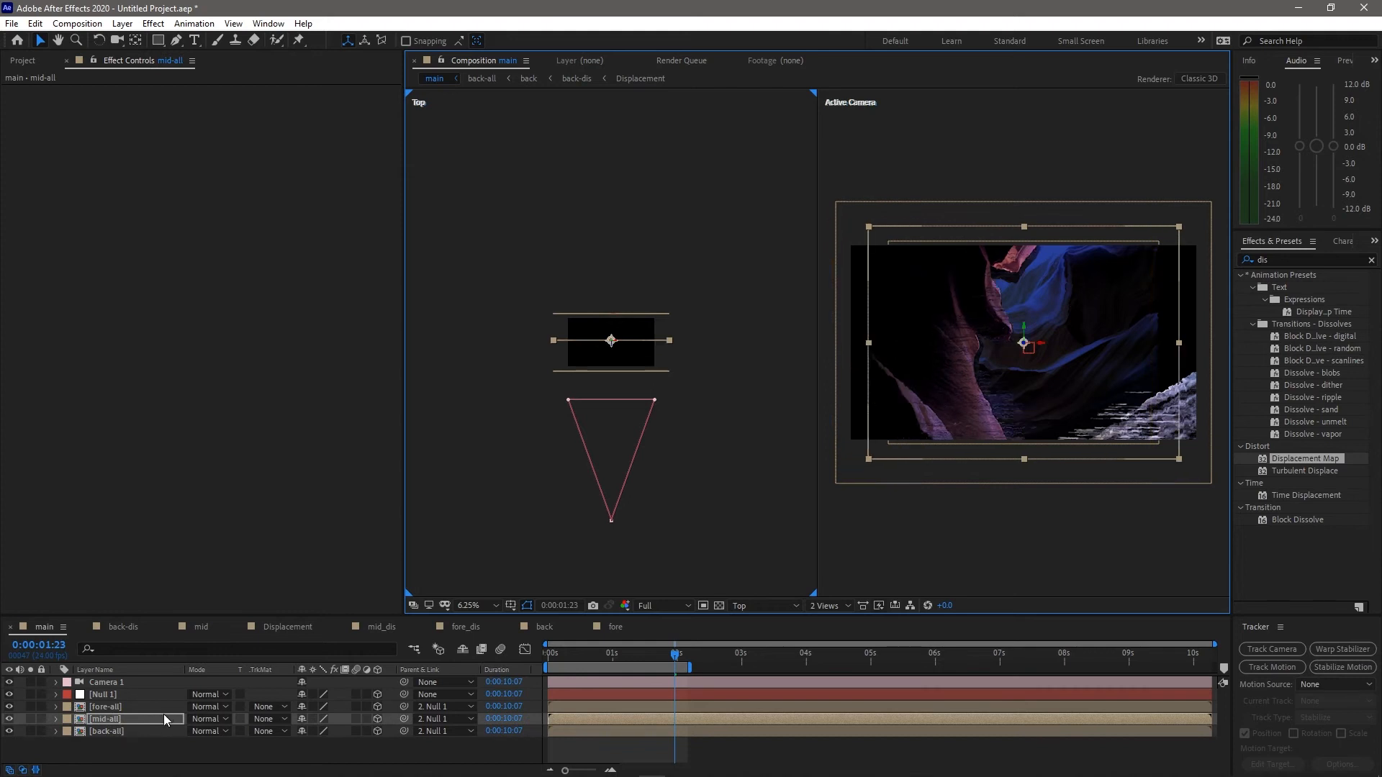
{"action": "left_click_drag", "start_coordinate": [614, 348], "coordinate": [609, 357]}
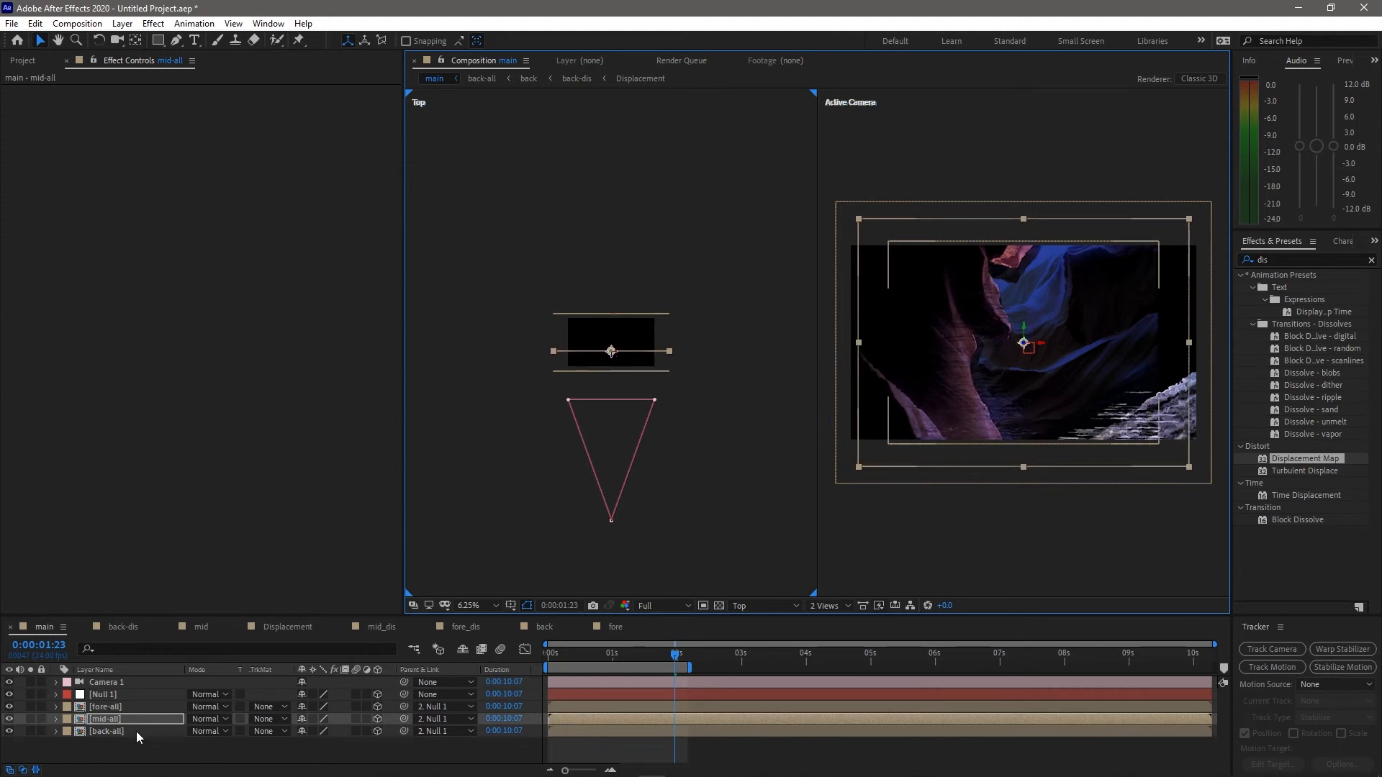
Scale back-all up to 168% so it fills the camera frame
{"action": "left_click", "coordinate": [108, 731]}
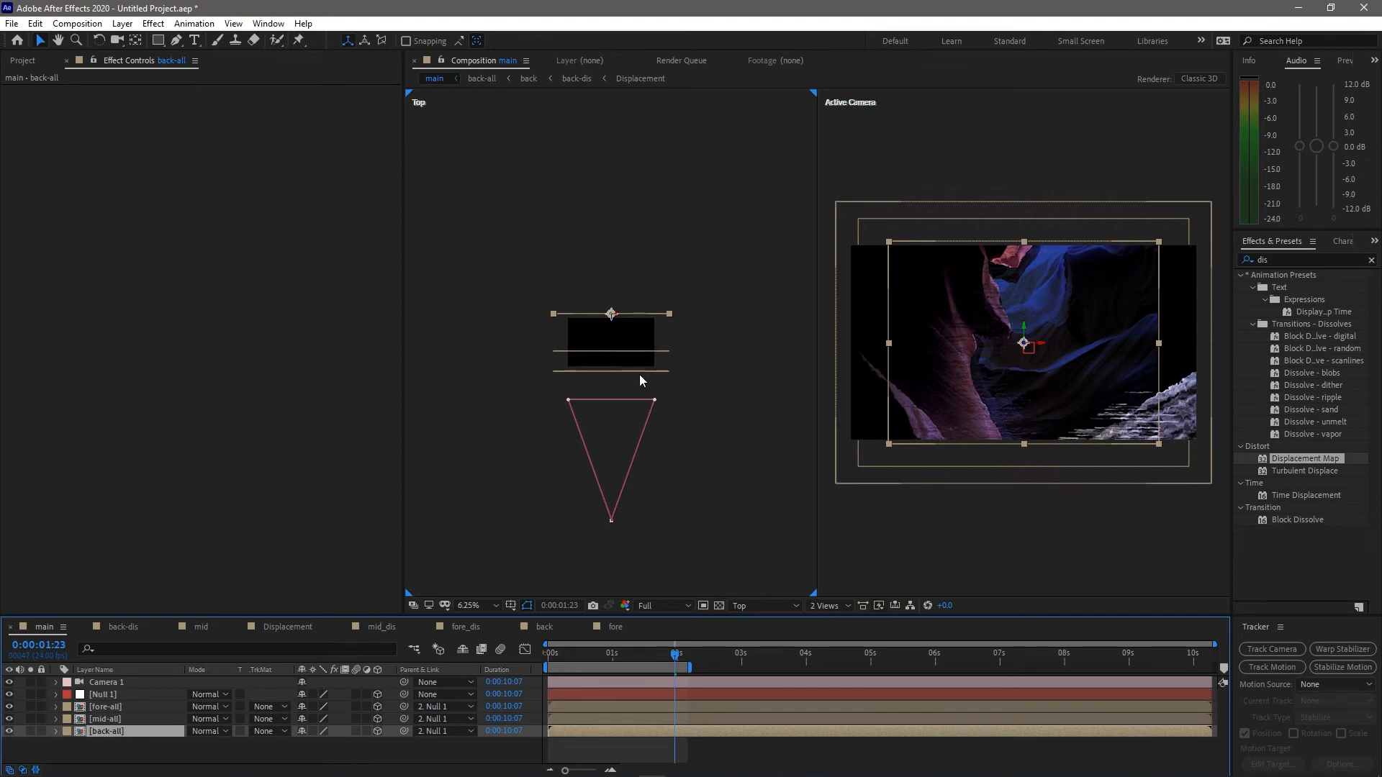
{"action": "key", "text": "s"}
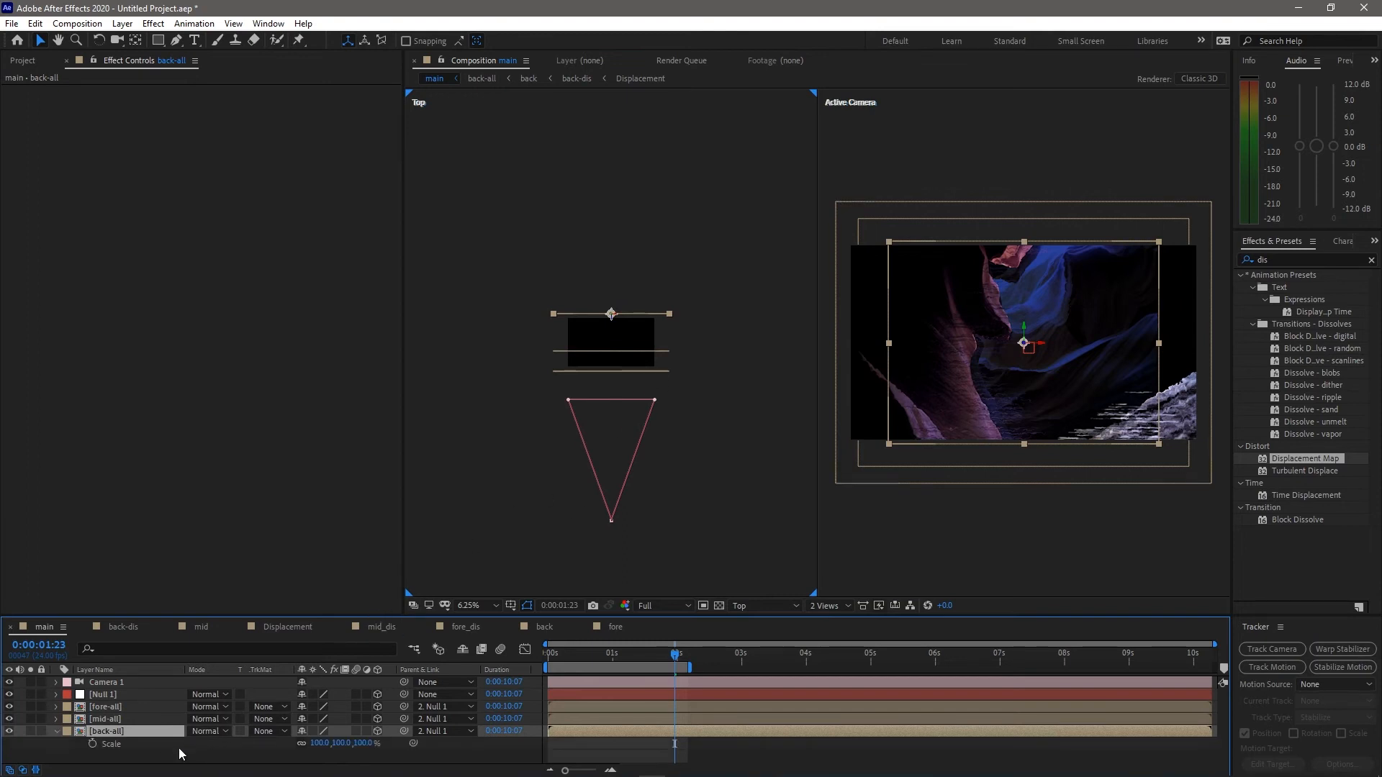
{"action": "left_click_drag", "start_coordinate": [365, 744], "coordinate": [412, 743]}
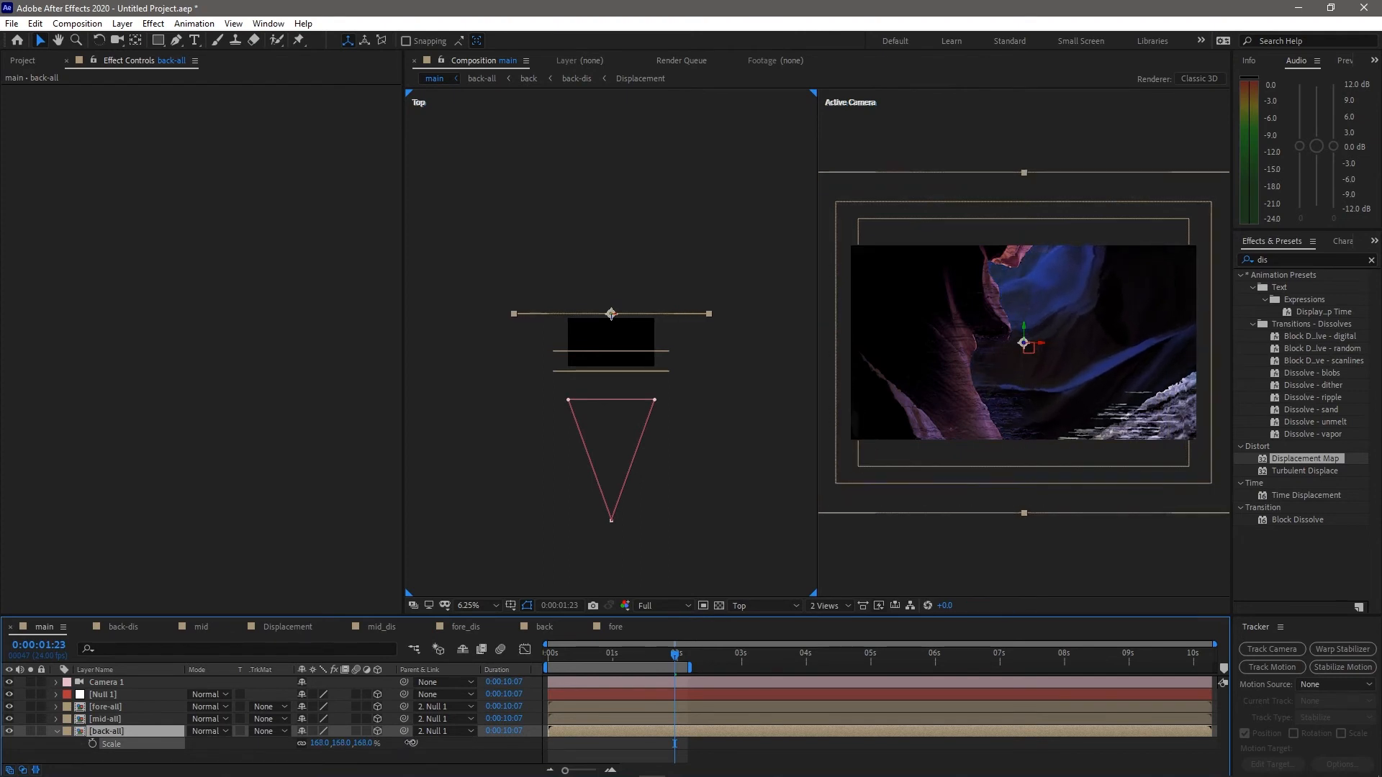
{"action": "left_click", "coordinate": [58, 733]}
{"action": "left_click", "coordinate": [235, 753]}
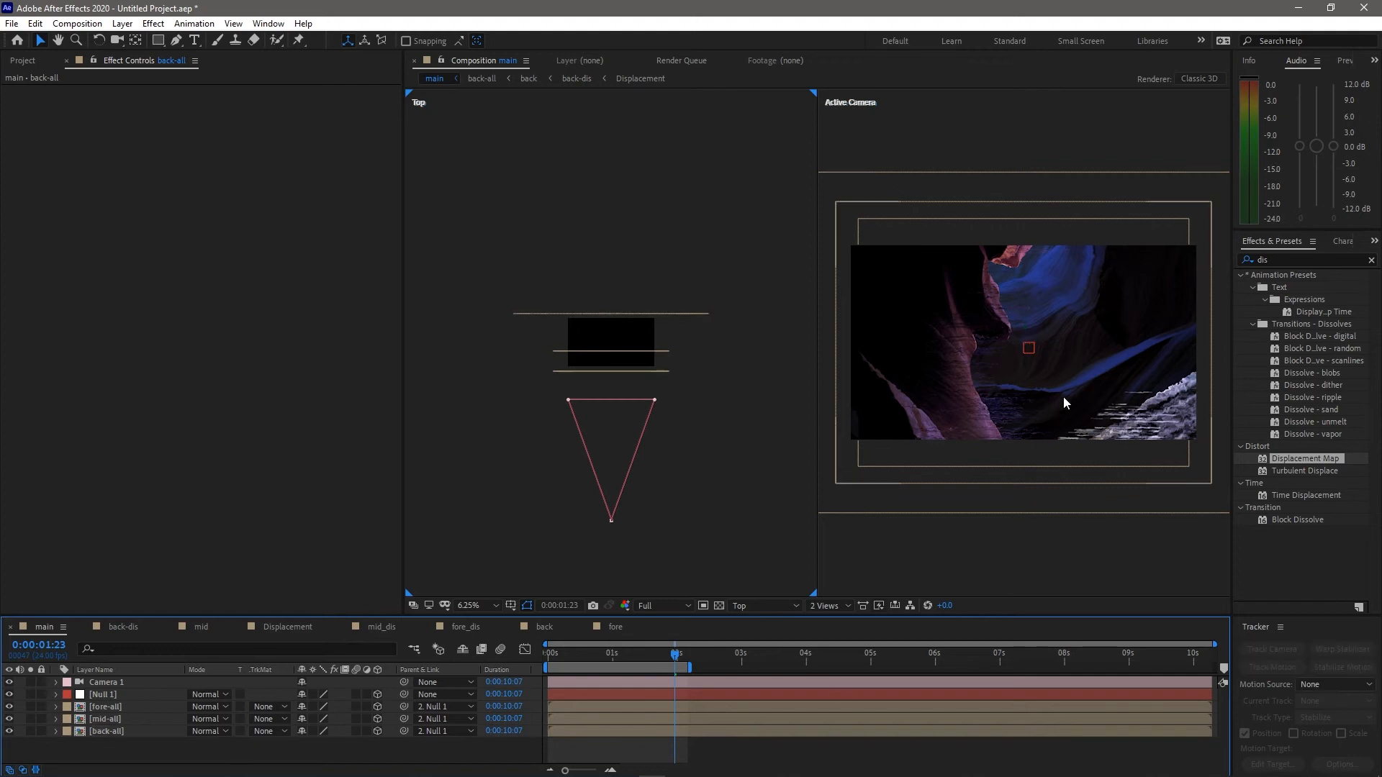
Keyframe Camera 1's point of interest and position from 0:00:00:00, pushing in to Z -576 and about -3242.7 at 0:00:02:03
{"action": "left_click_drag", "start_coordinate": [558, 655], "coordinate": [474, 672]}
{"action": "left_click", "coordinate": [108, 683]}
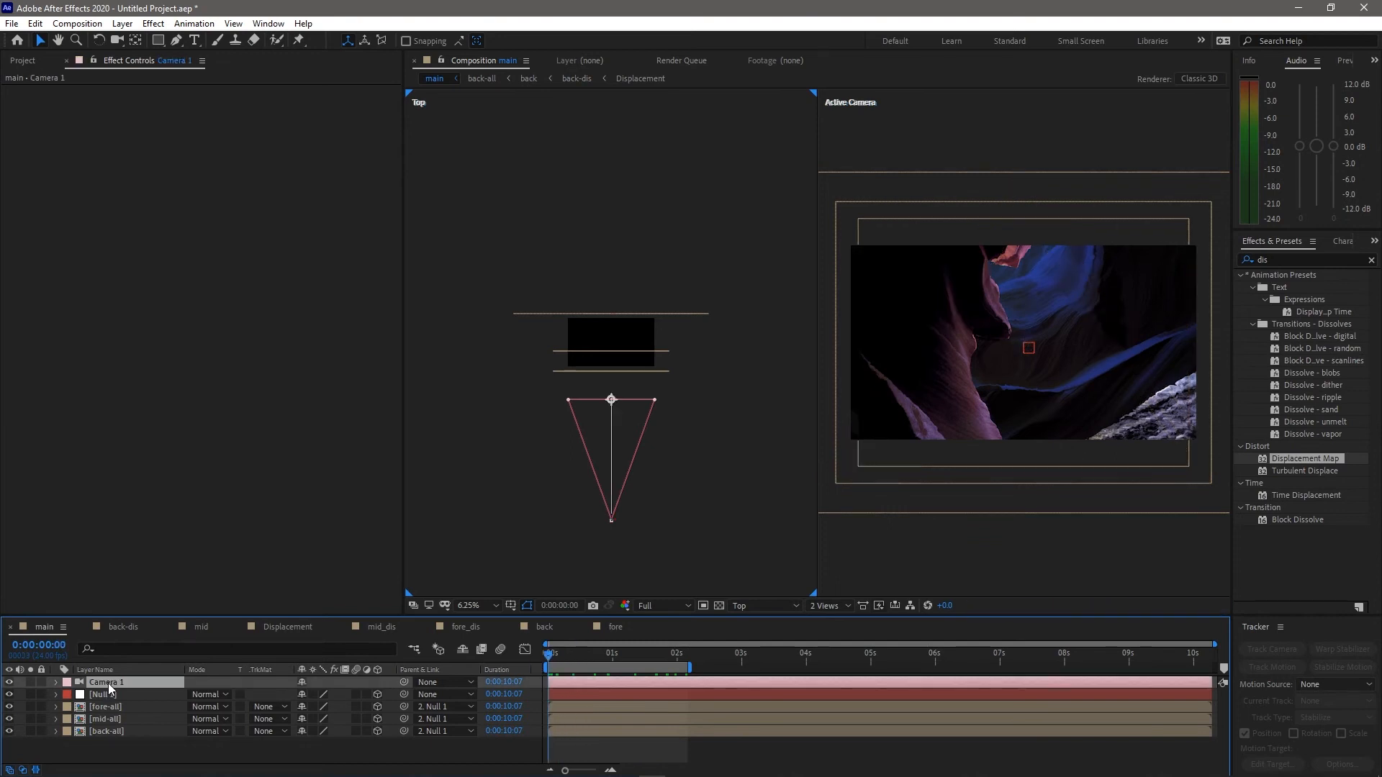
{"action": "key", "text": "p"}
{"action": "key", "text": "shift+a"}
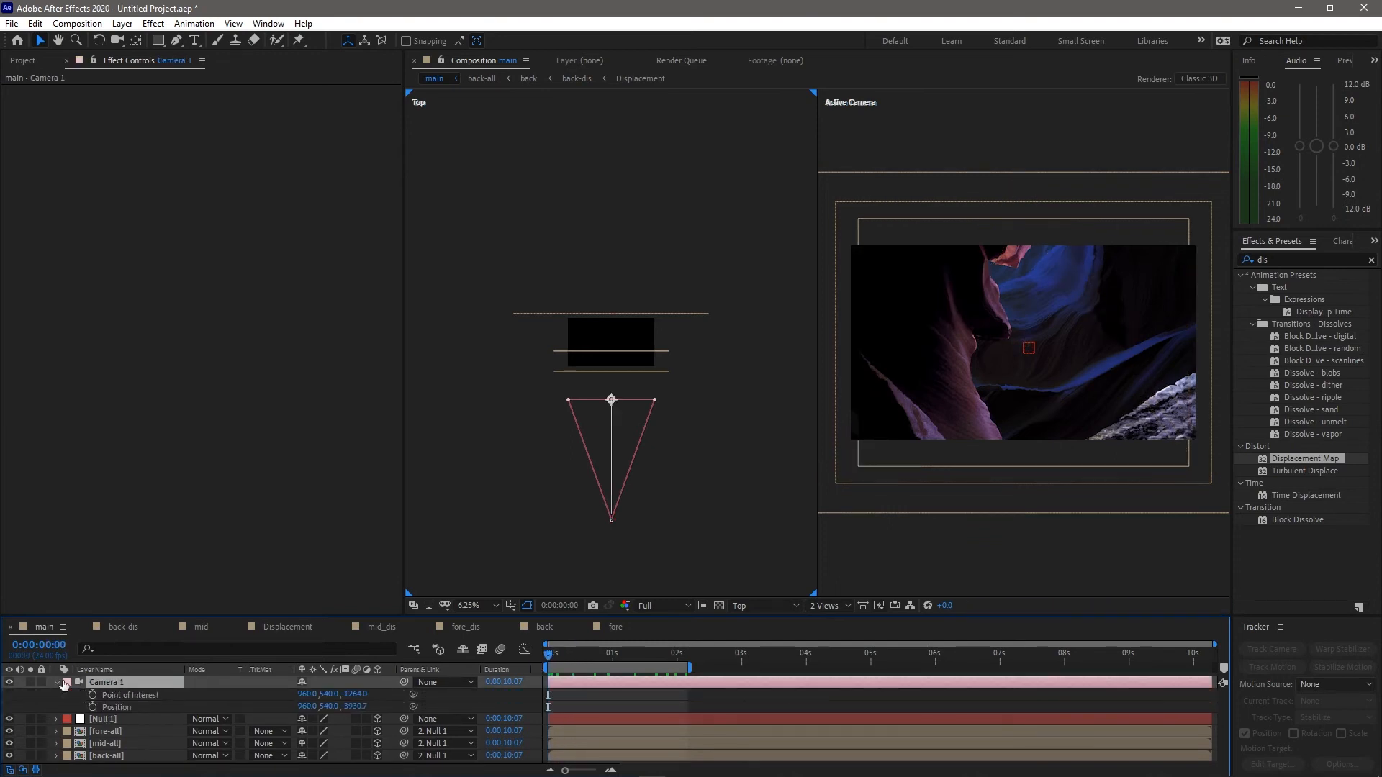
{"action": "left_click", "coordinate": [92, 695]}
{"action": "left_click", "coordinate": [92, 707]}
{"action": "left_click_drag", "start_coordinate": [679, 654], "coordinate": [685, 655]}
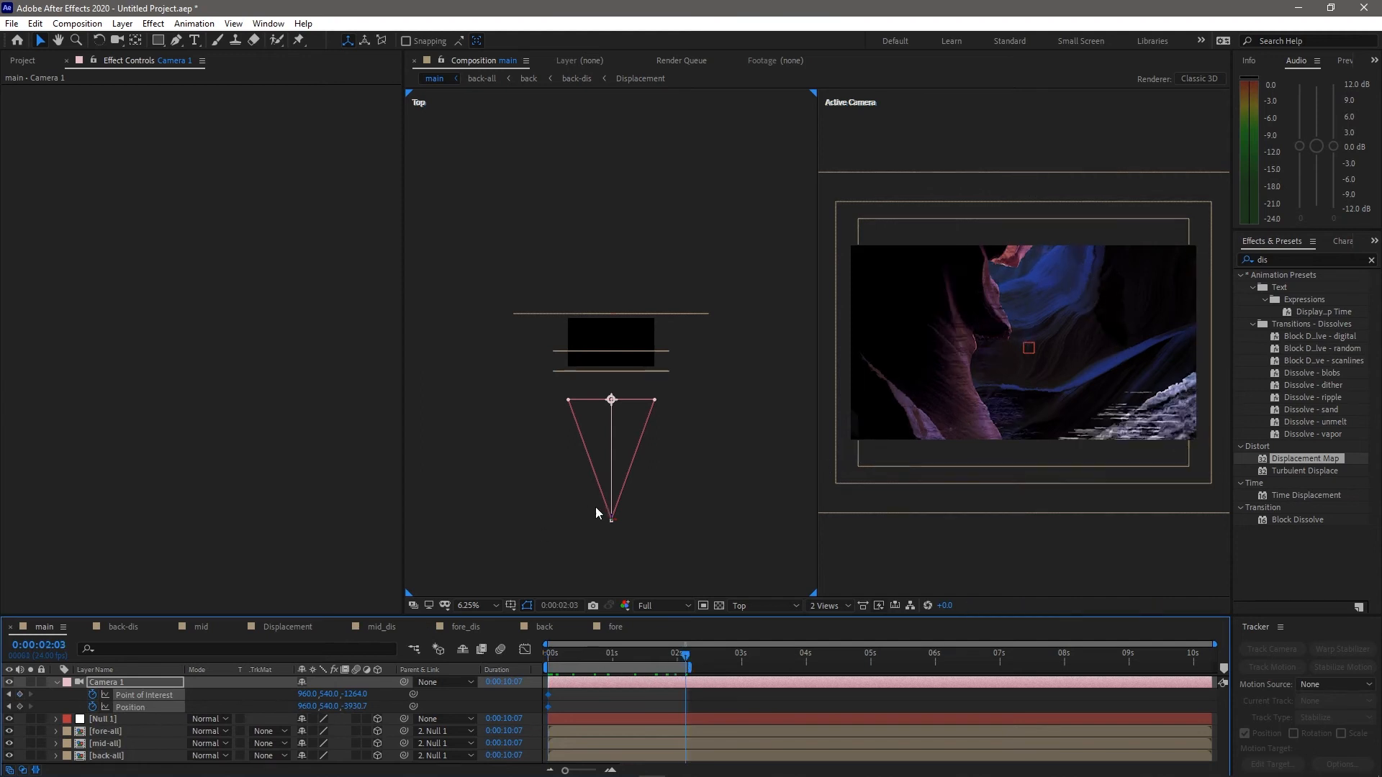
{"action": "left_click_drag", "start_coordinate": [612, 517], "coordinate": [619, 482]}
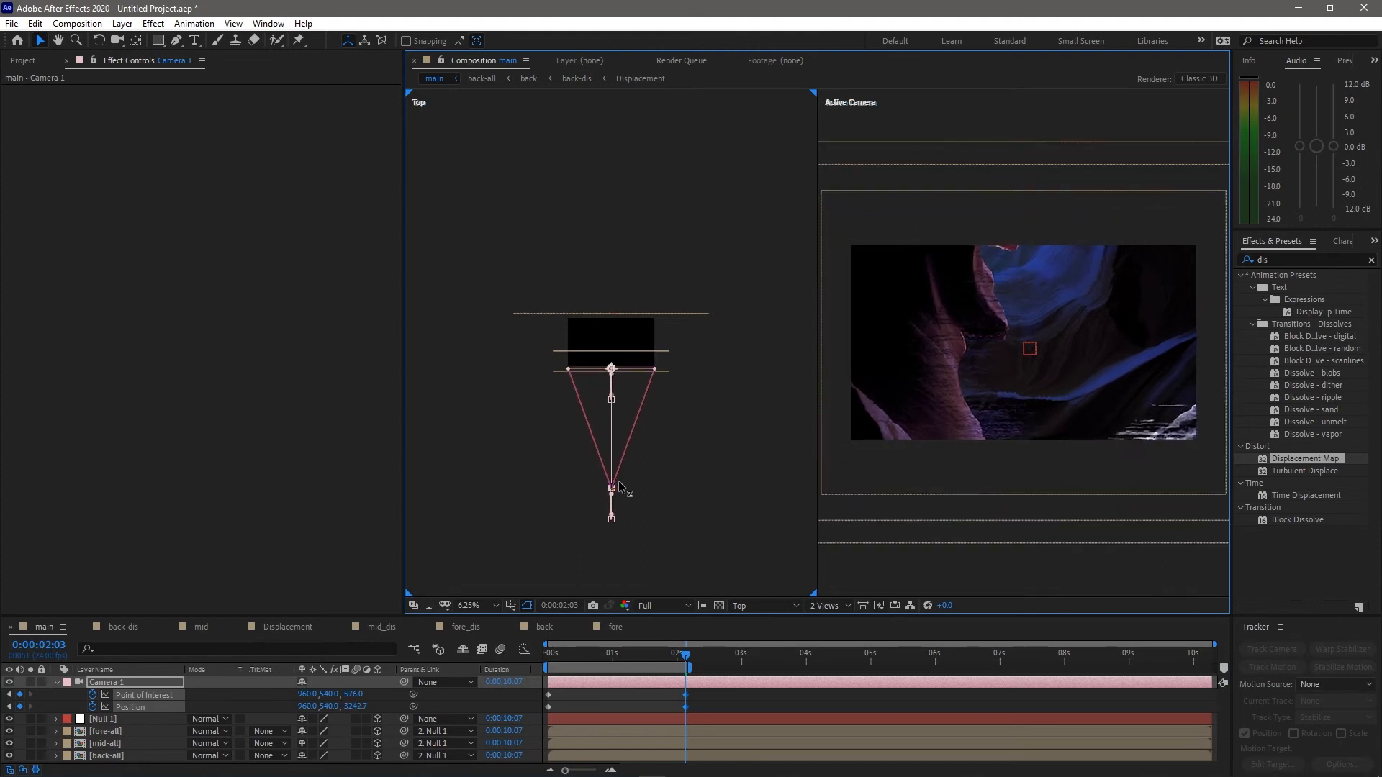
Preview the camera push-in from the first frame and collapse the camera's properties
{"action": "left_click_drag", "start_coordinate": [574, 653], "coordinate": [507, 660]}
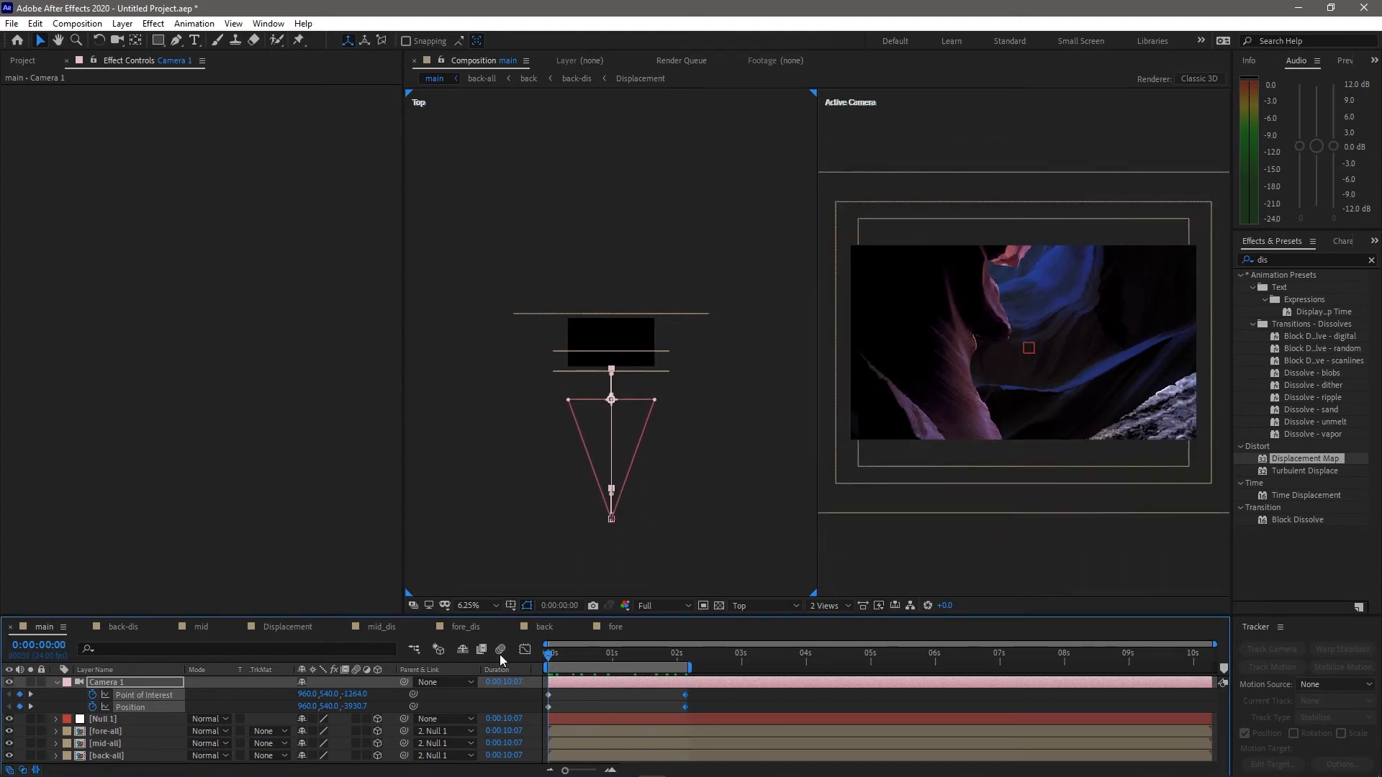
{"action": "key", "text": "space"}
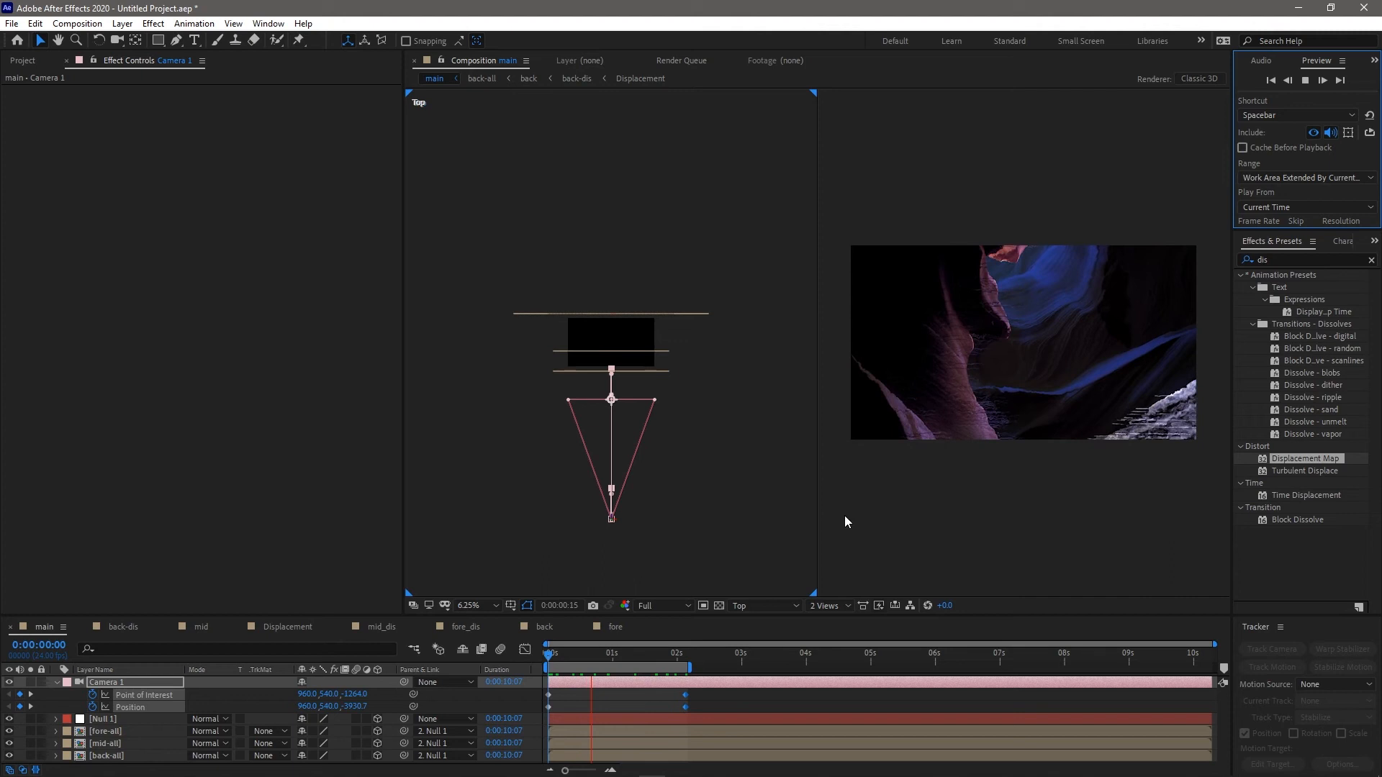
{"action": "key", "text": "space"}
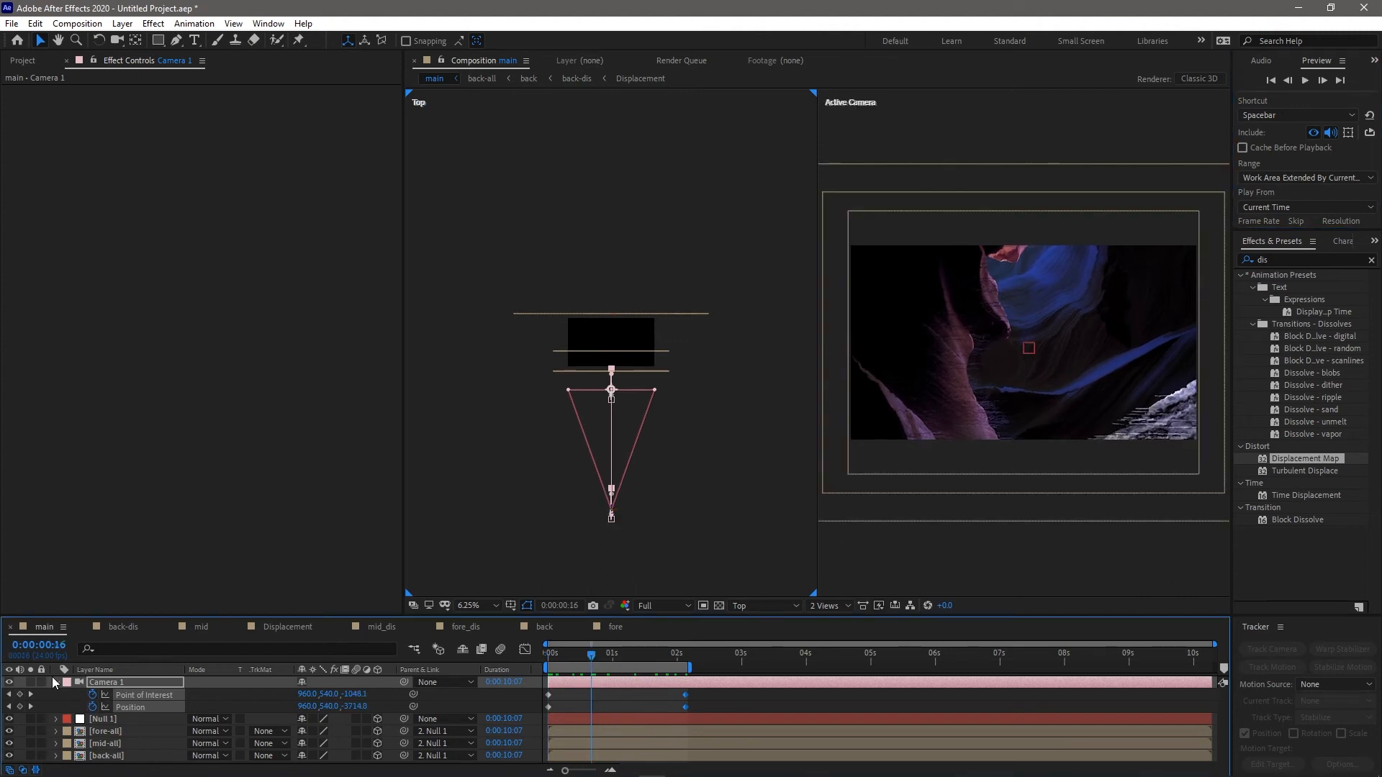
{"action": "left_click", "coordinate": [56, 682]}
Apply Fast Box Blur to back-all and set its blur radius to 5.2
{"action": "left_click", "coordinate": [151, 734]}
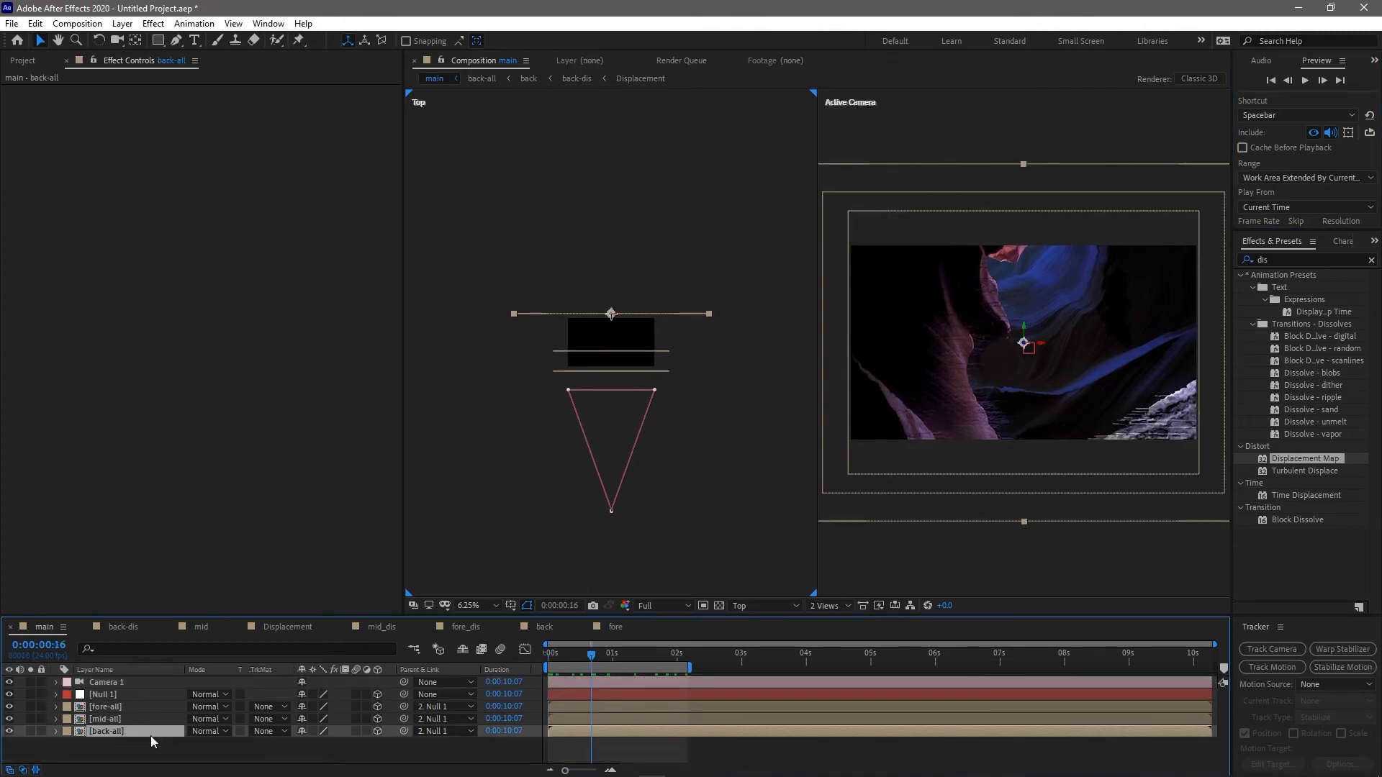
{"action": "left_click", "coordinate": [1296, 258]}
{"action": "key", "text": "BackSpace"}
{"action": "key", "text": "BackSpace"}
{"action": "key", "text": "BackSpace"}
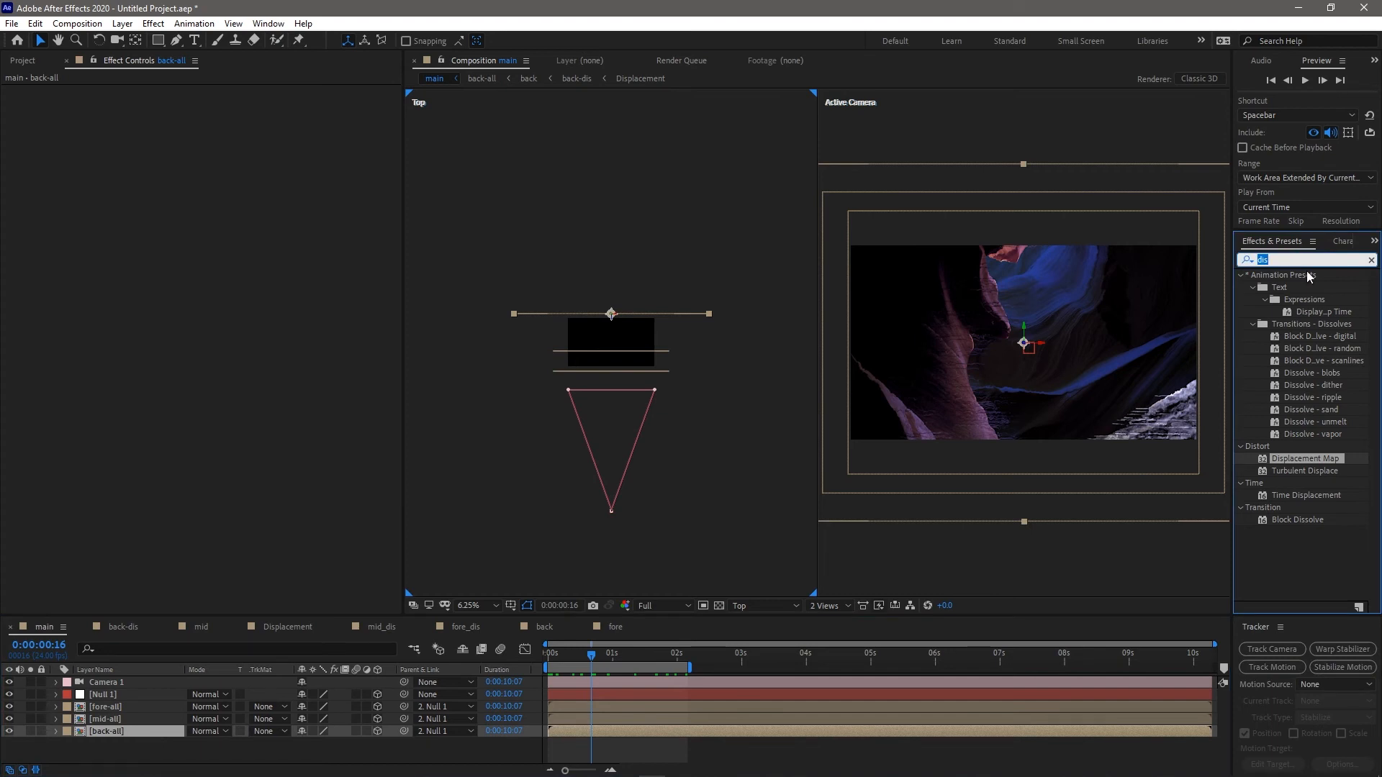
{"action": "type", "text": "fast"}
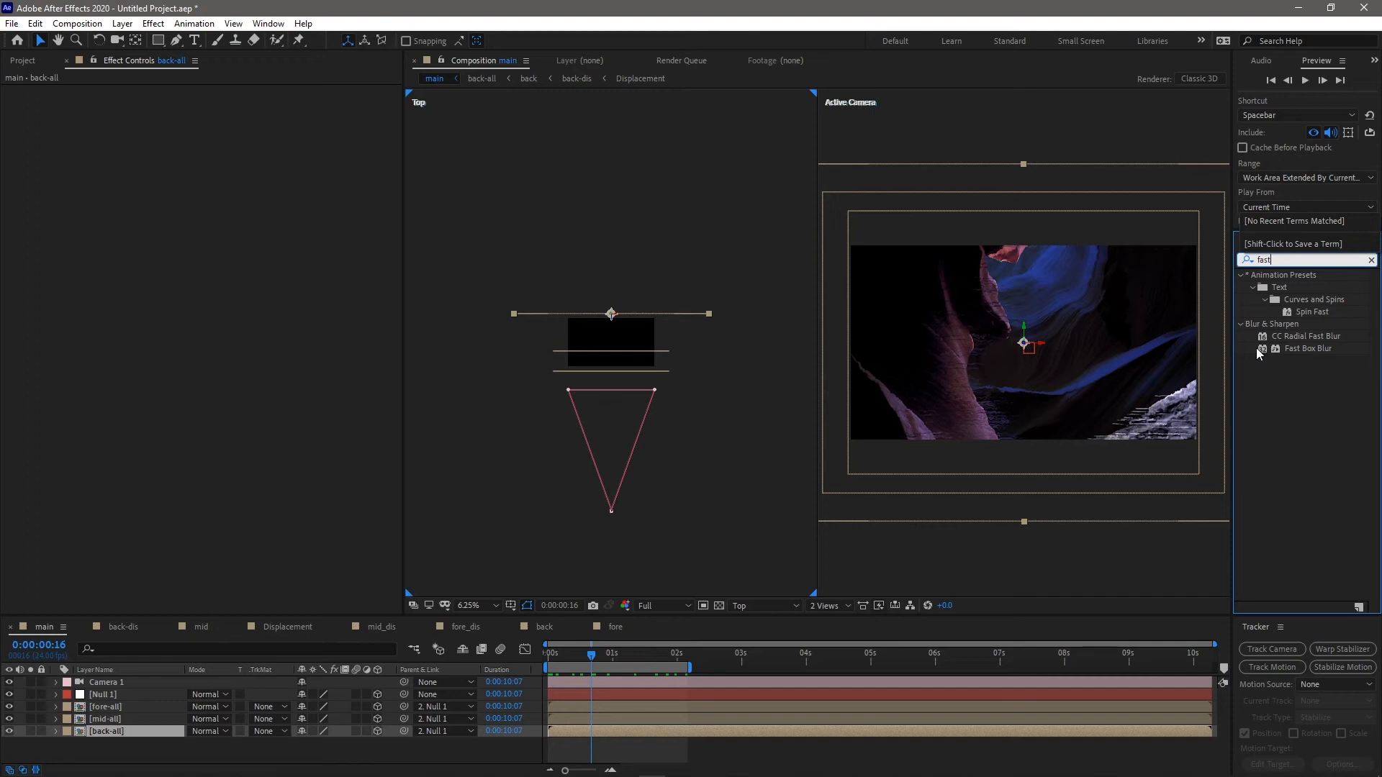
{"action": "left_click", "coordinate": [1307, 346]}
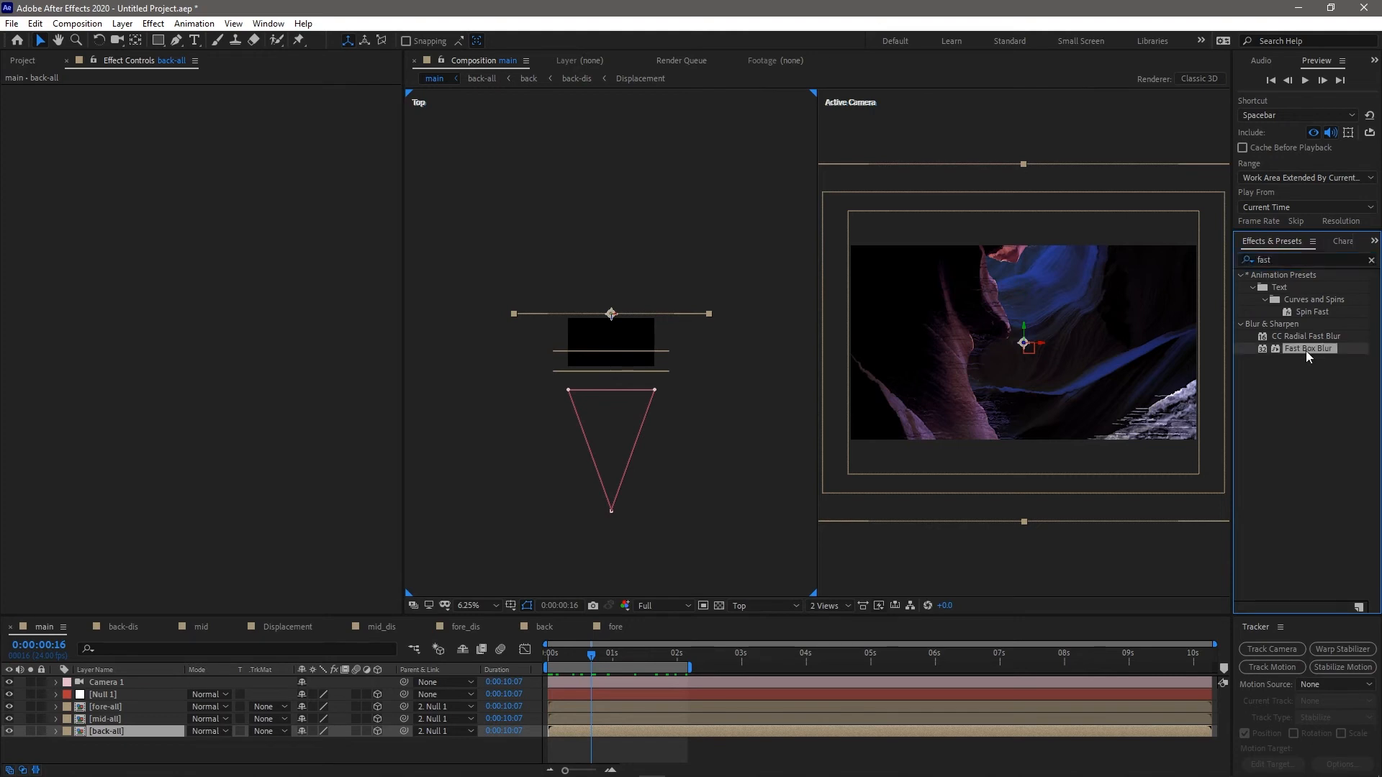
{"action": "double_click", "coordinate": [1262, 350]}
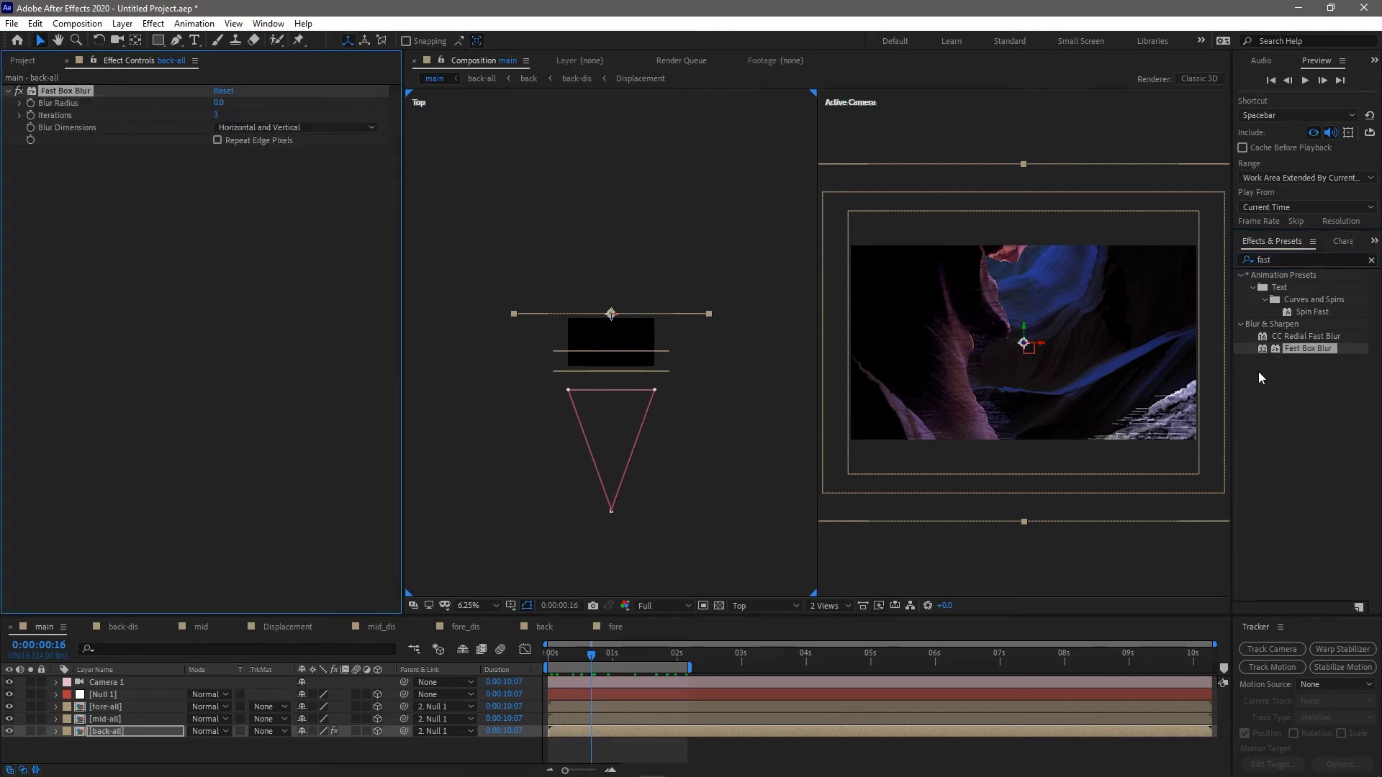
{"action": "left_click", "coordinate": [20, 103]}
{"action": "left_click_drag", "start_coordinate": [71, 121], "coordinate": [55, 118]}
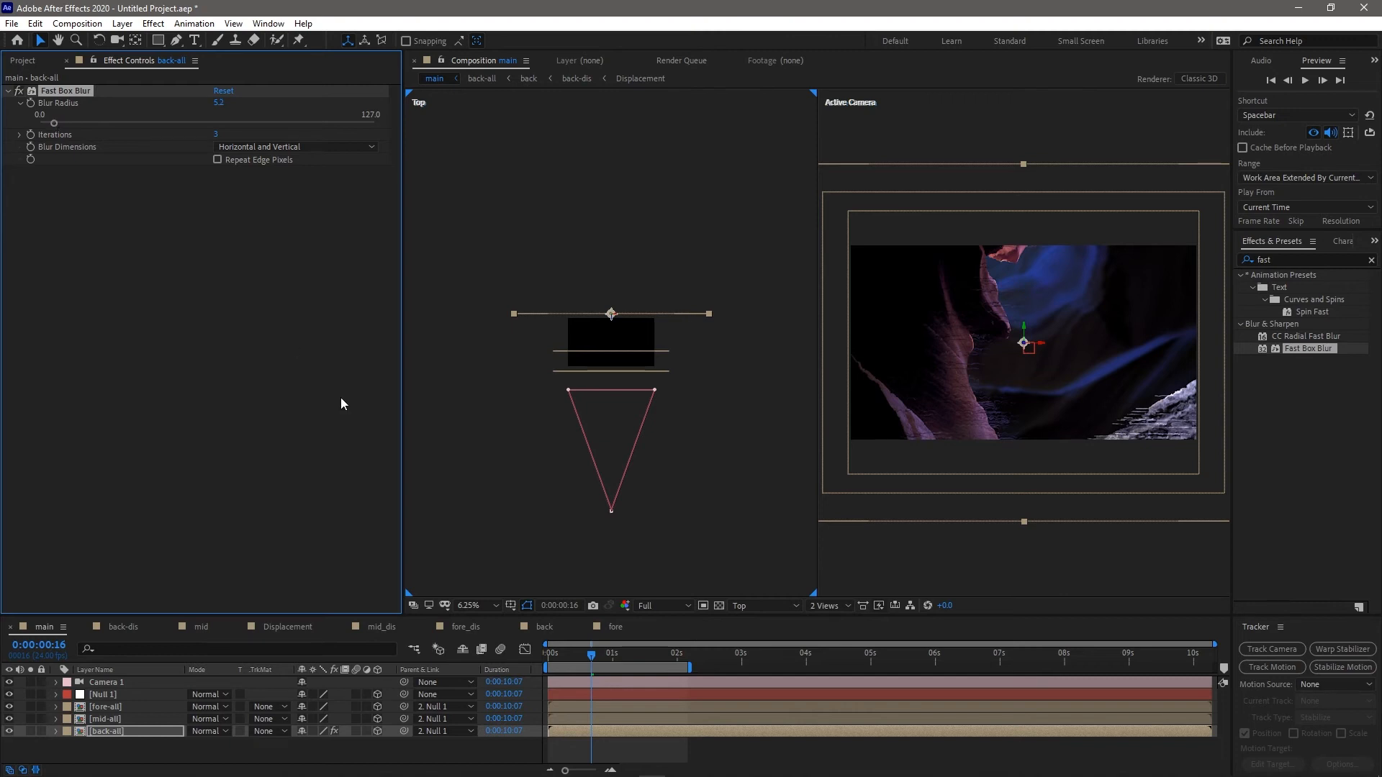
Add a white spot light to main with 100% intensity, a 90° cone angle and no falloff
{"action": "right_click", "coordinate": [136, 754]}
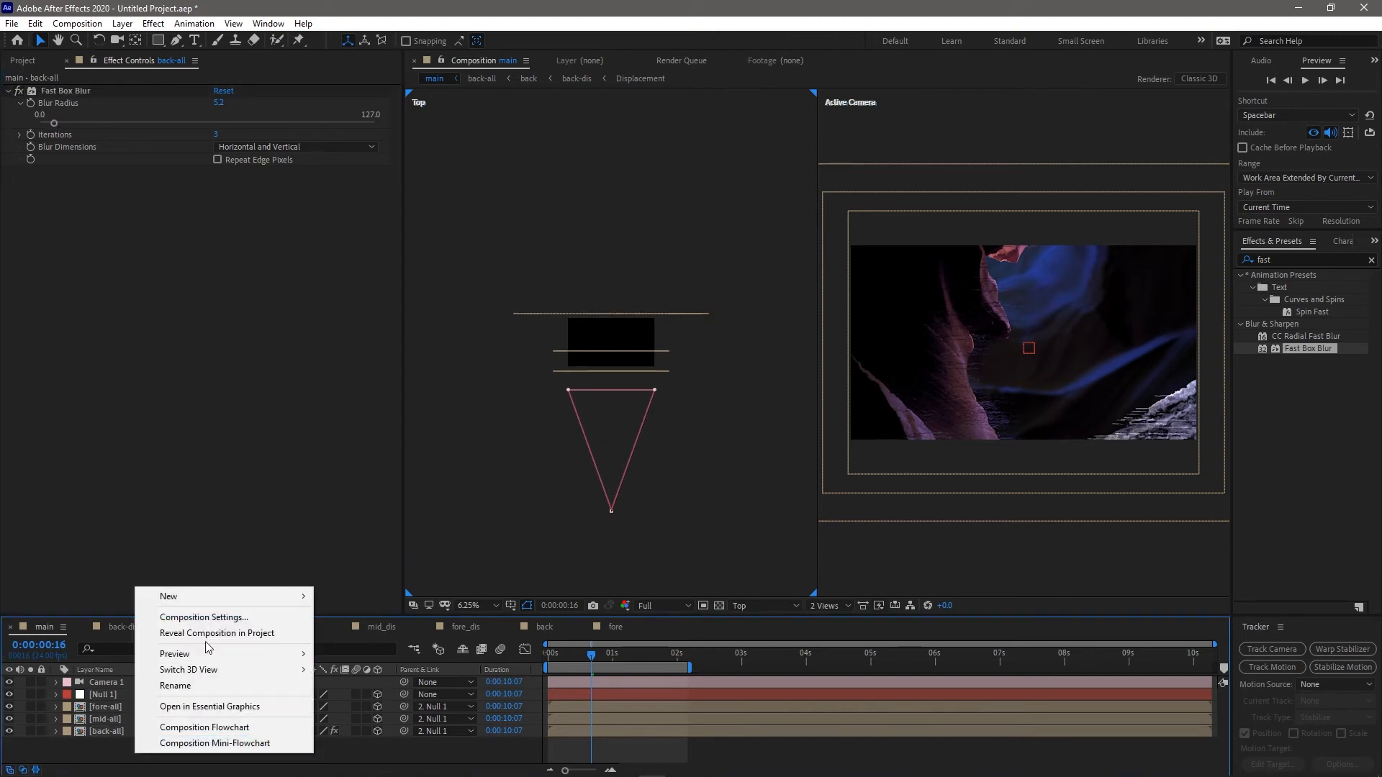
{"action": "mouse_move", "coordinate": [209, 595]}
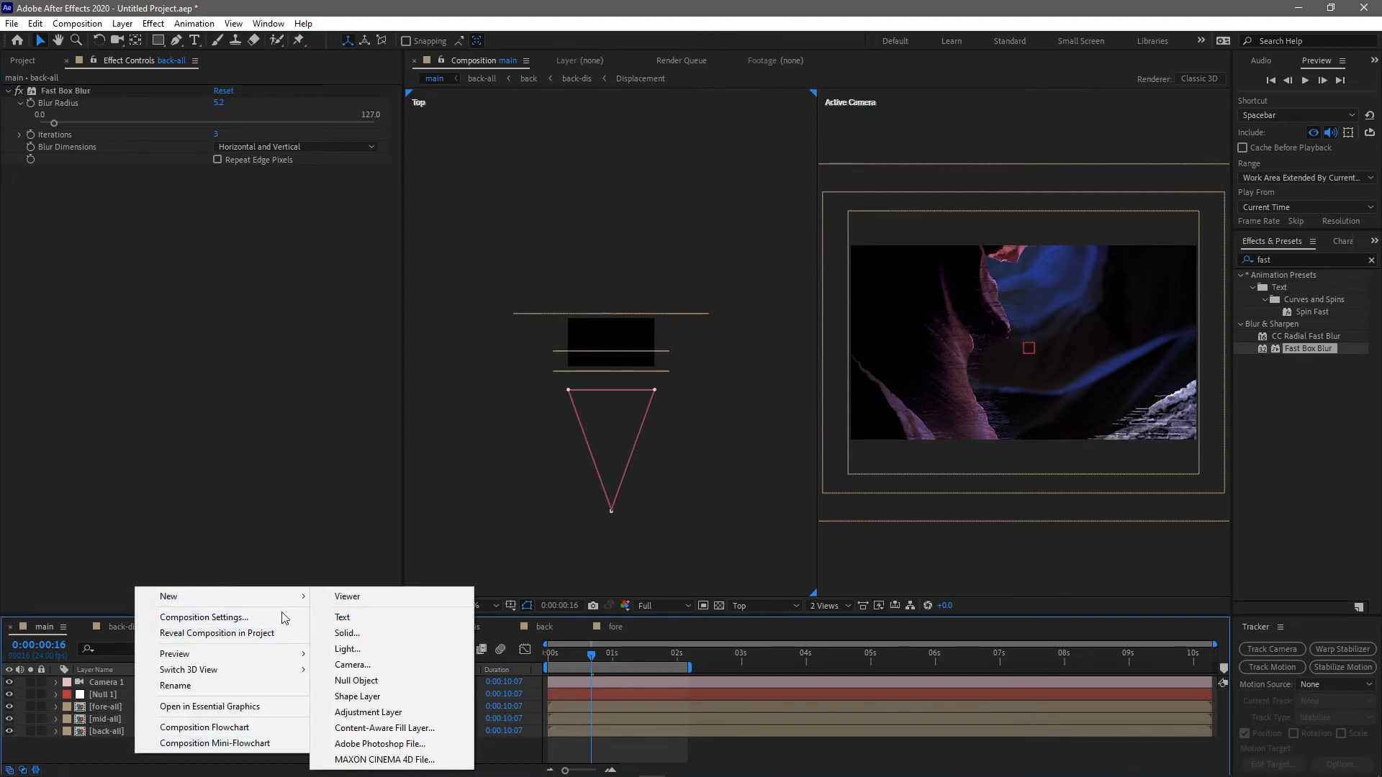
{"action": "left_click", "coordinate": [351, 649]}
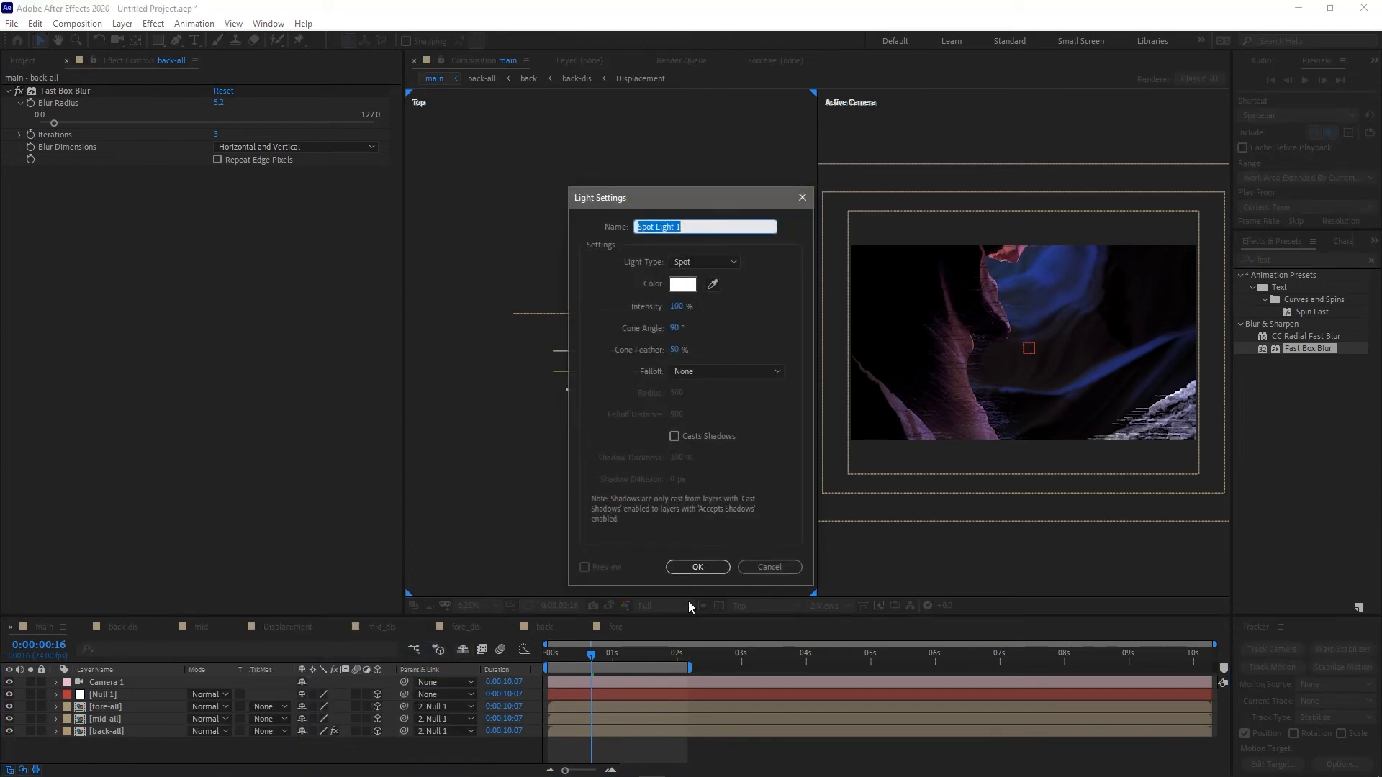
{"action": "key", "text": "Return"}
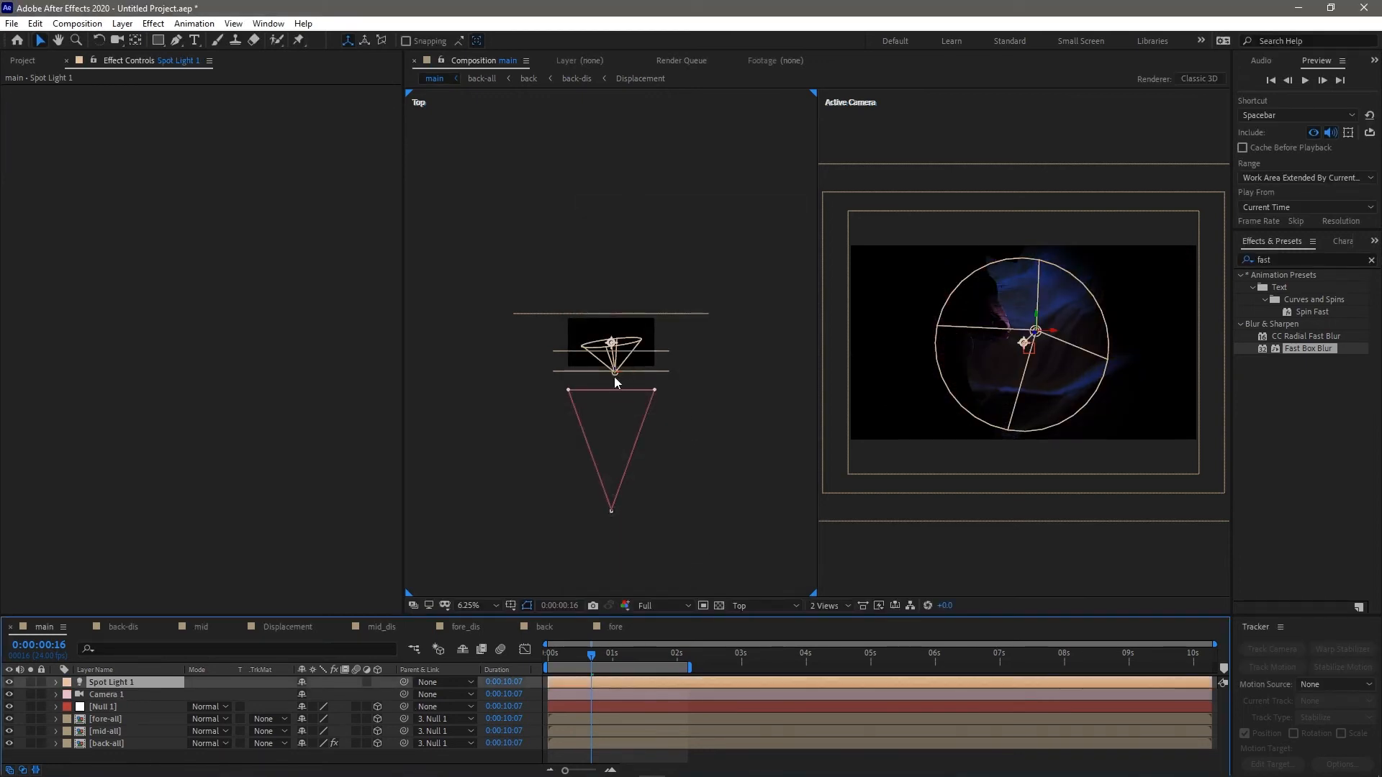
Reposition the spot light beyond the right edge of the canyon, in front of the layers and aimed back into the scene
{"action": "left_click_drag", "start_coordinate": [616, 375], "coordinate": [654, 382]}
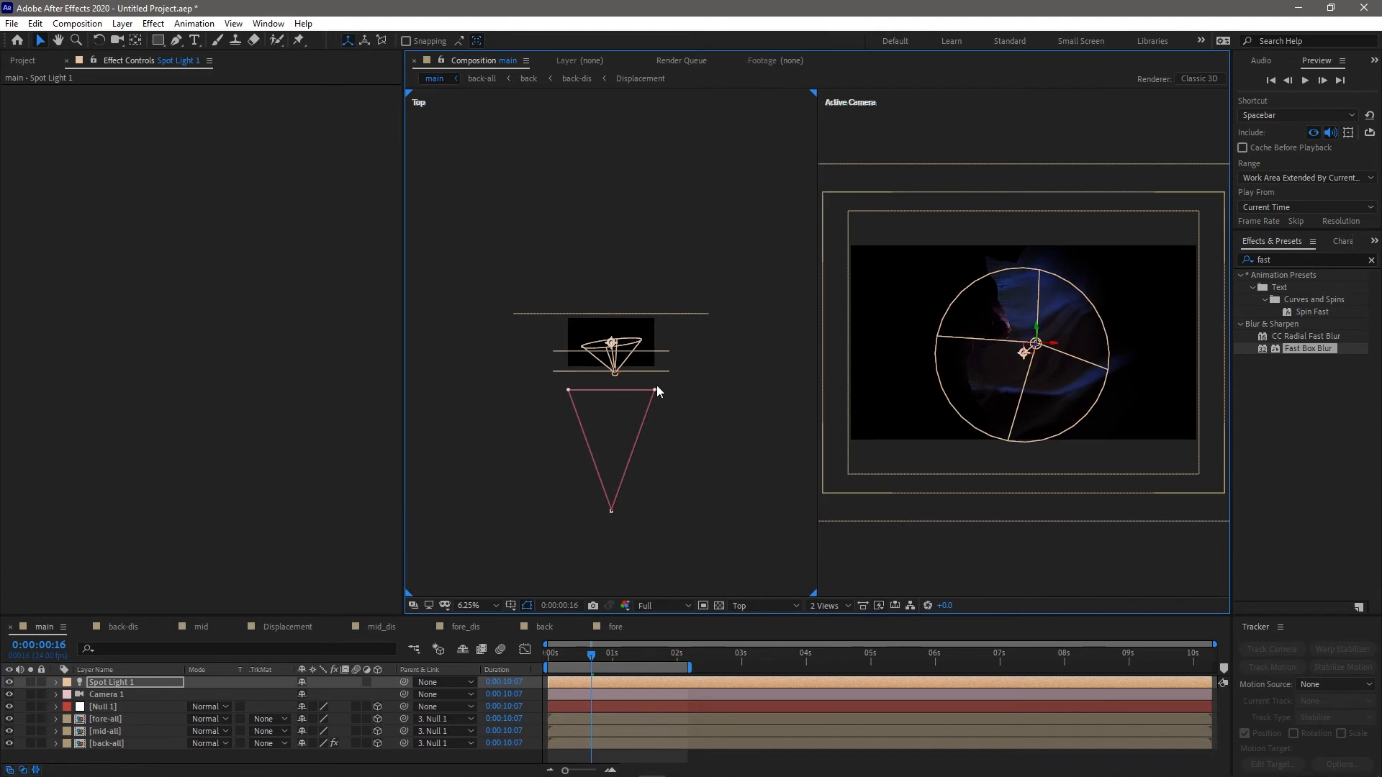
{"action": "key", "text": "period"}
{"action": "key", "text": "period"}
{"action": "left_click_drag", "start_coordinate": [625, 467], "coordinate": [846, 457]}
{"action": "scroll", "coordinate": [906, 427], "scroll_direction": "down", "scroll_amount": 1}
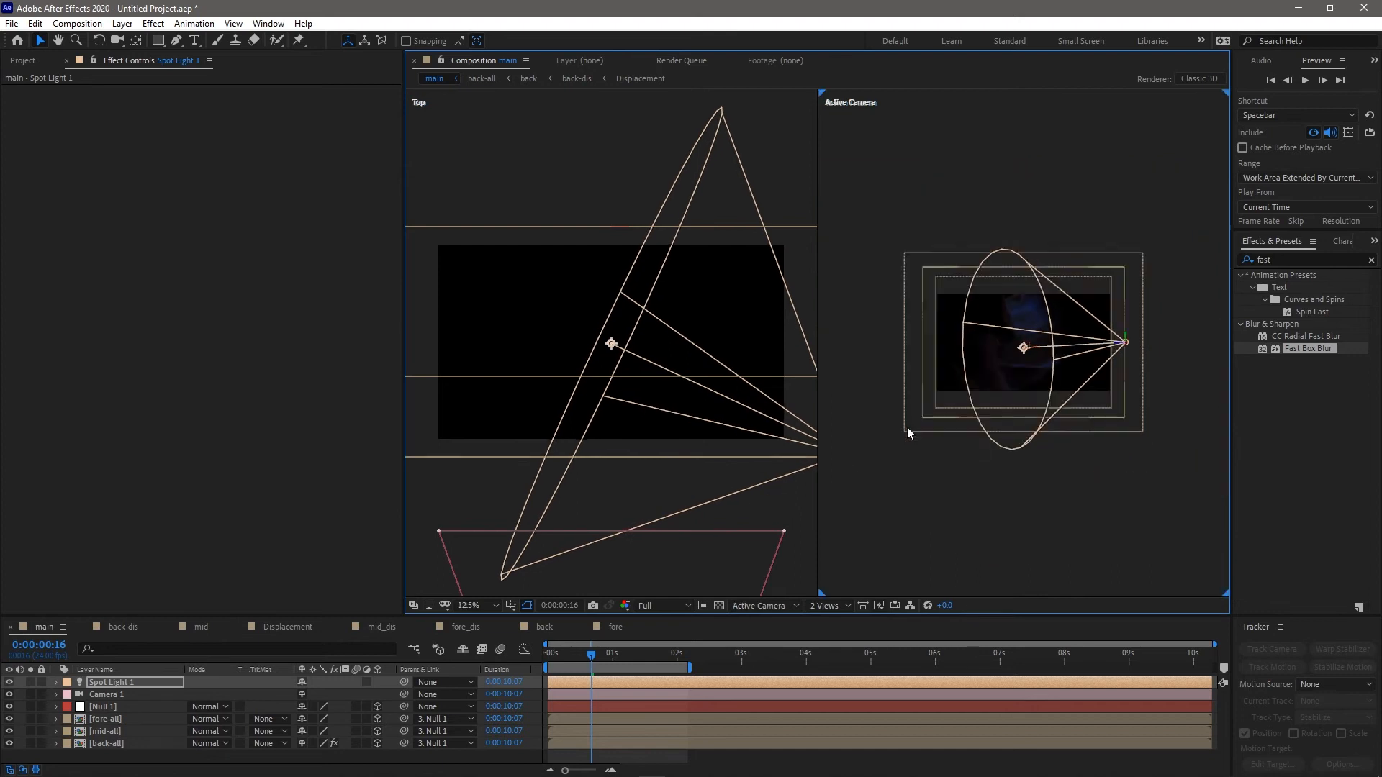
{"action": "left_click_drag", "start_coordinate": [1128, 341], "coordinate": [1139, 278]}
{"action": "scroll", "coordinate": [1154, 368], "scroll_direction": "up", "scroll_amount": 2}
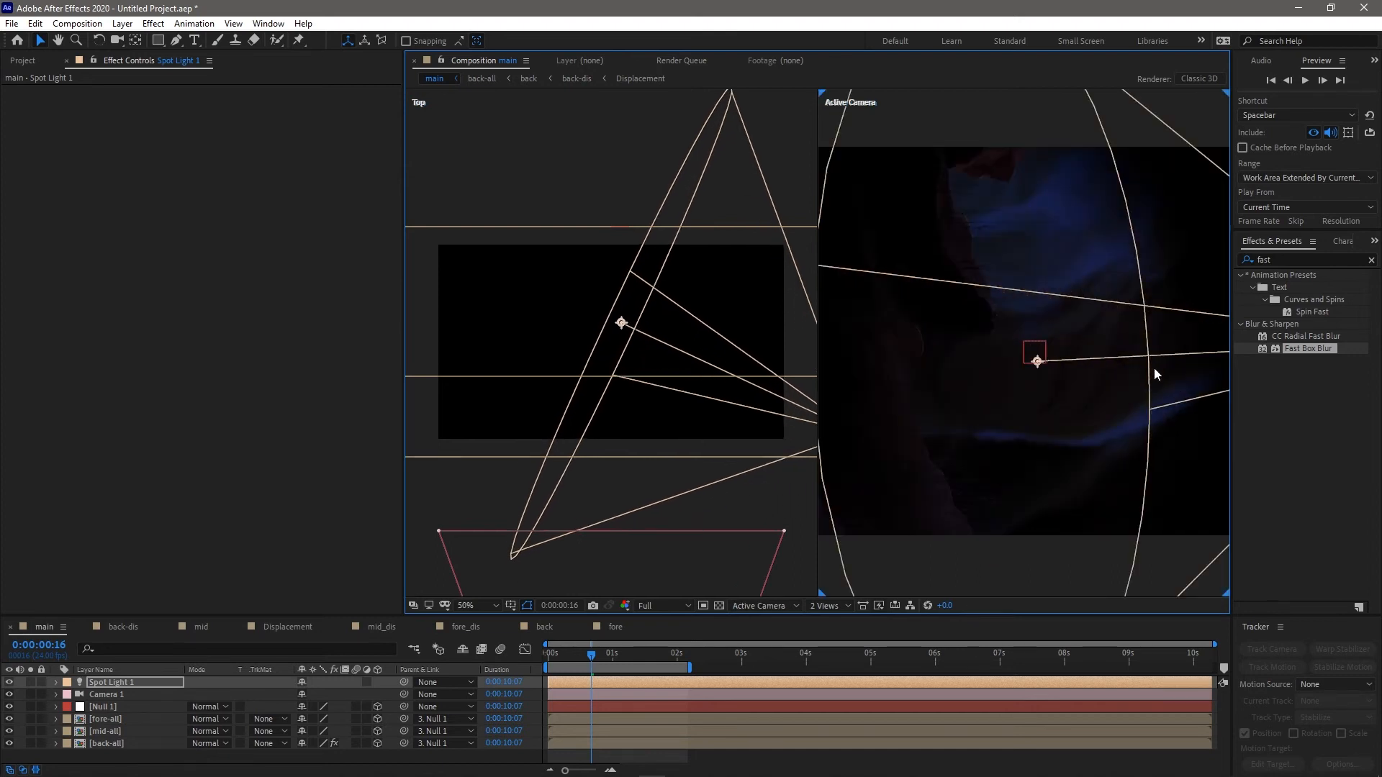
{"action": "scroll", "coordinate": [1155, 367], "scroll_direction": "down", "scroll_amount": 2}
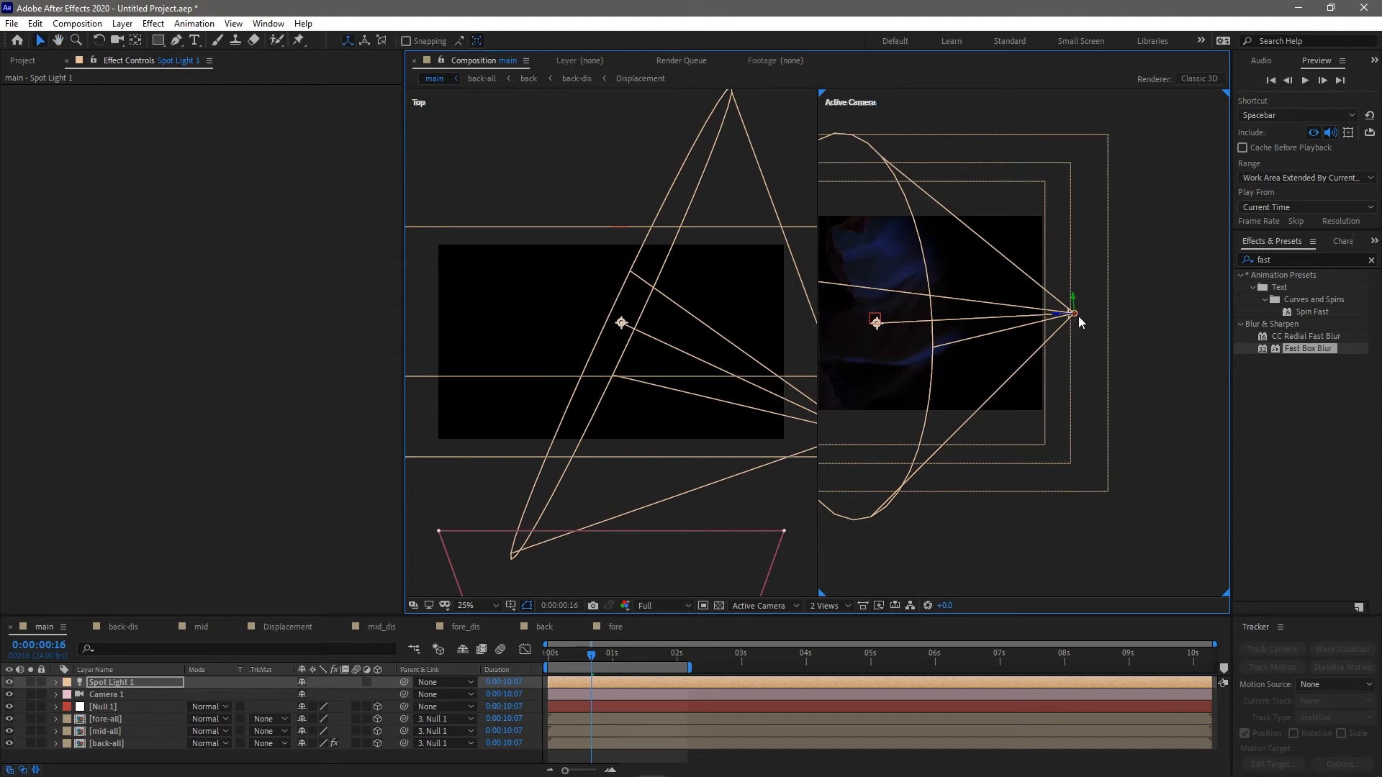
{"action": "left_click_drag", "start_coordinate": [1074, 314], "coordinate": [1080, 314]}
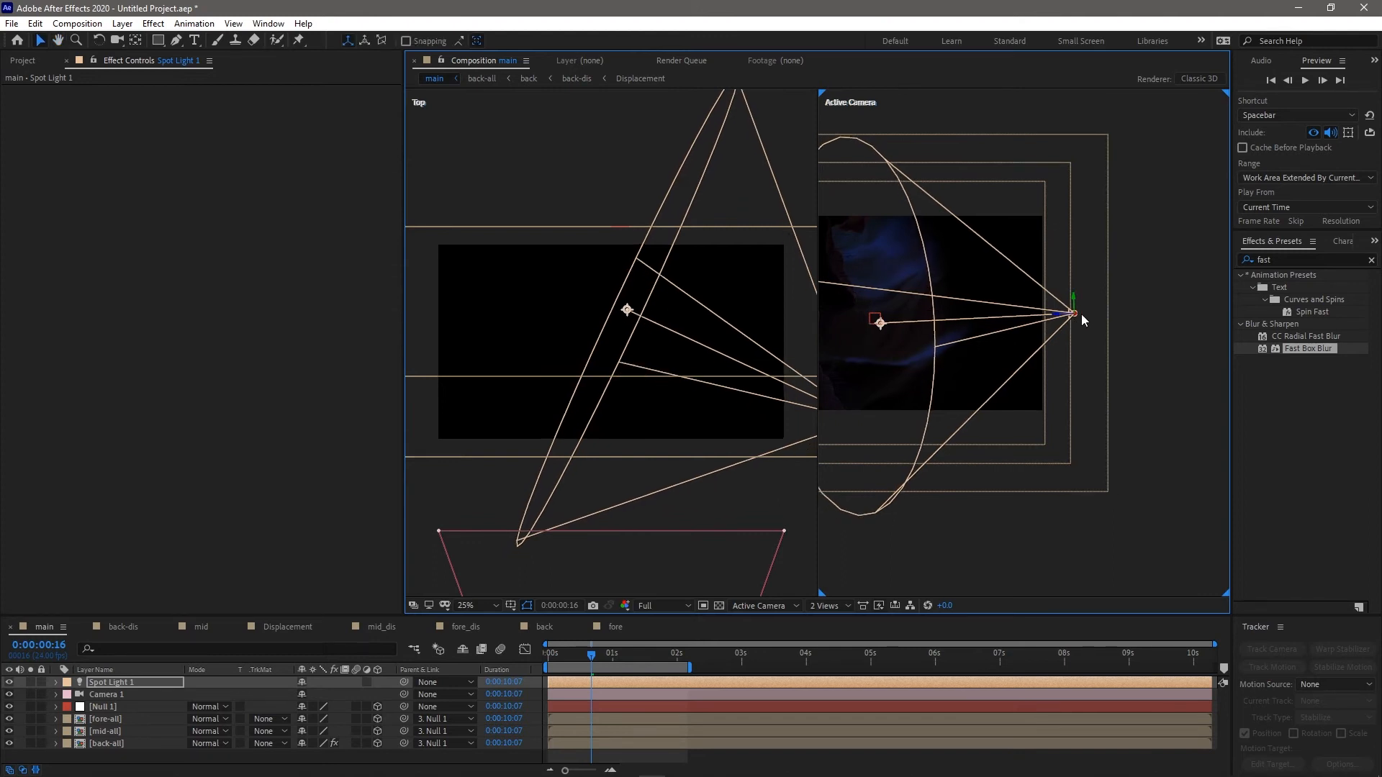
Reposition Spot Light 1 above the scene's upper-right corner and in front of the image layers
{"action": "left_click_drag", "start_coordinate": [1077, 322], "coordinate": [1129, 160]}
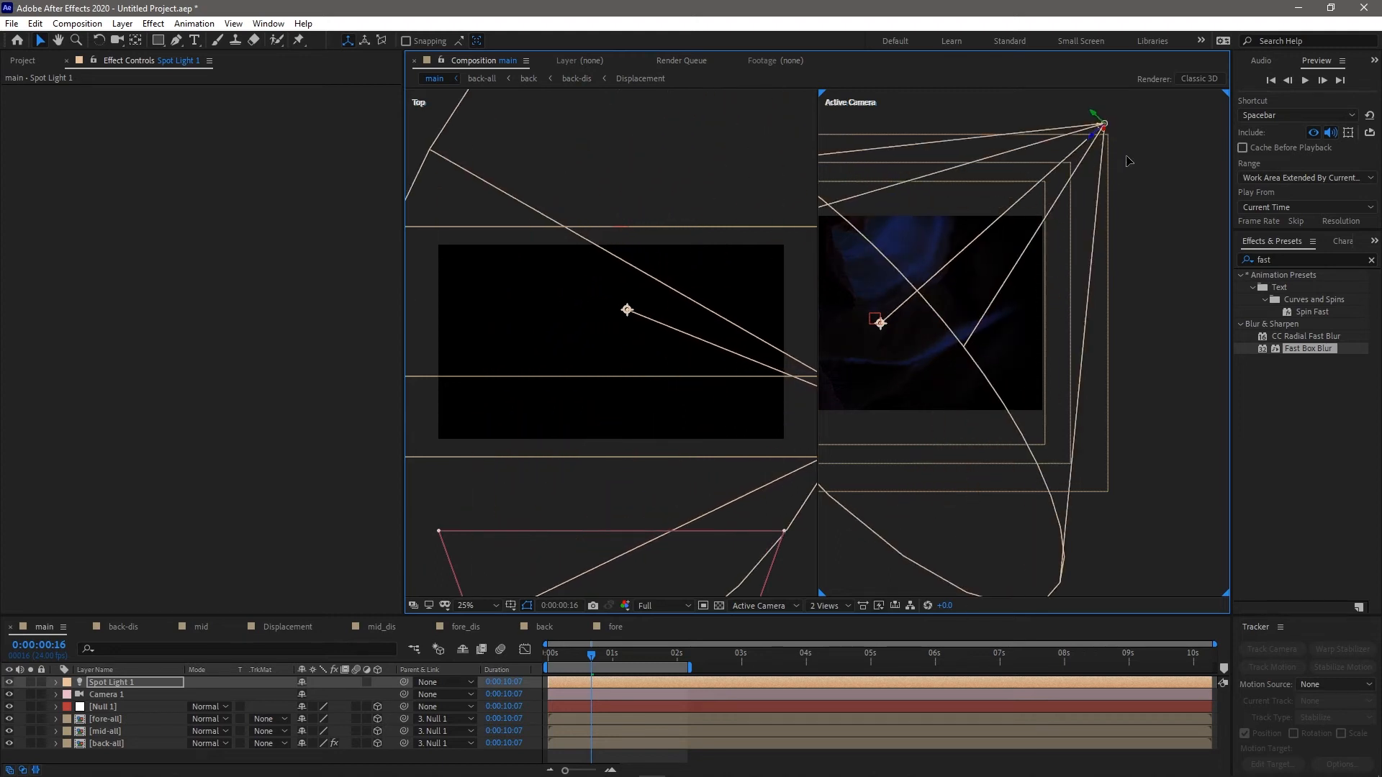
{"action": "scroll", "coordinate": [644, 368], "scroll_direction": "down", "scroll_amount": 2}
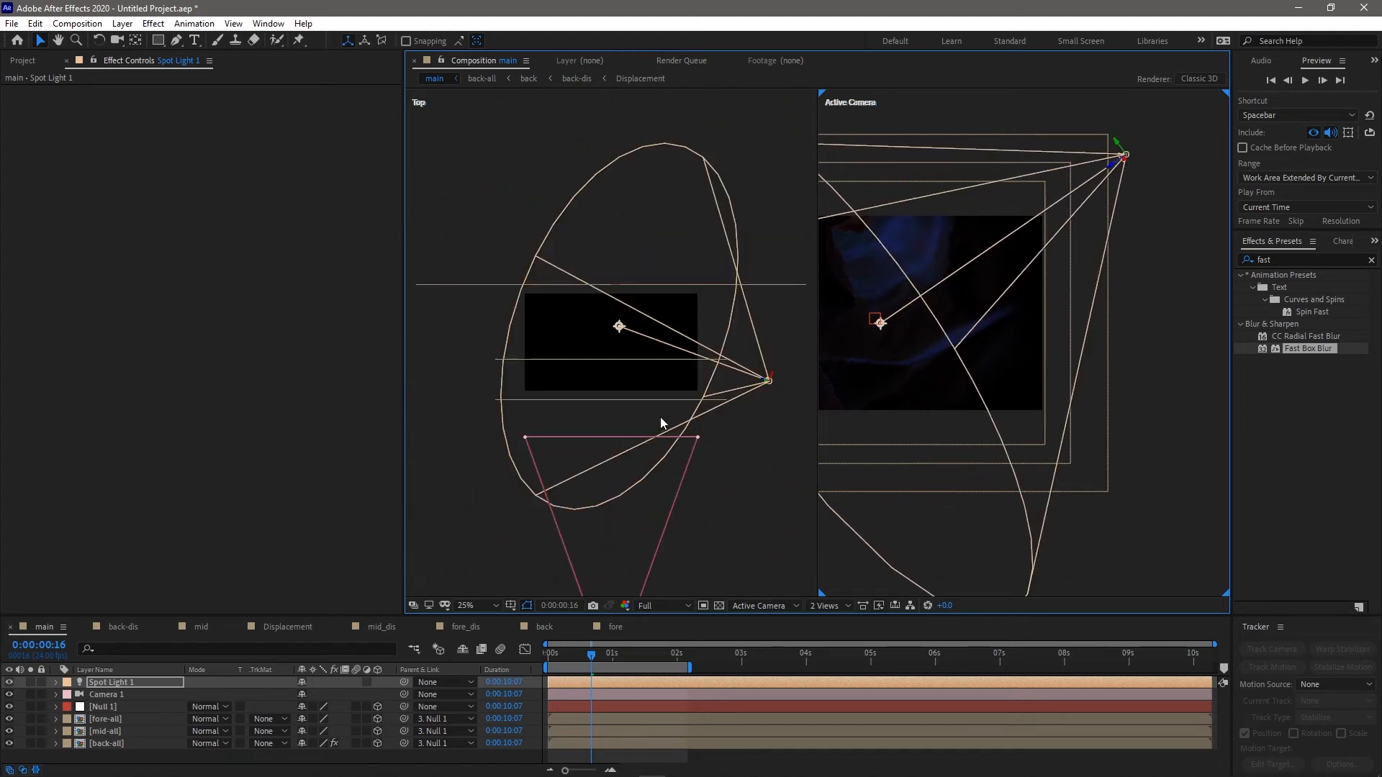
{"action": "left_click", "coordinate": [769, 391]}
{"action": "left_click_drag", "start_coordinate": [769, 391], "coordinate": [689, 424]}
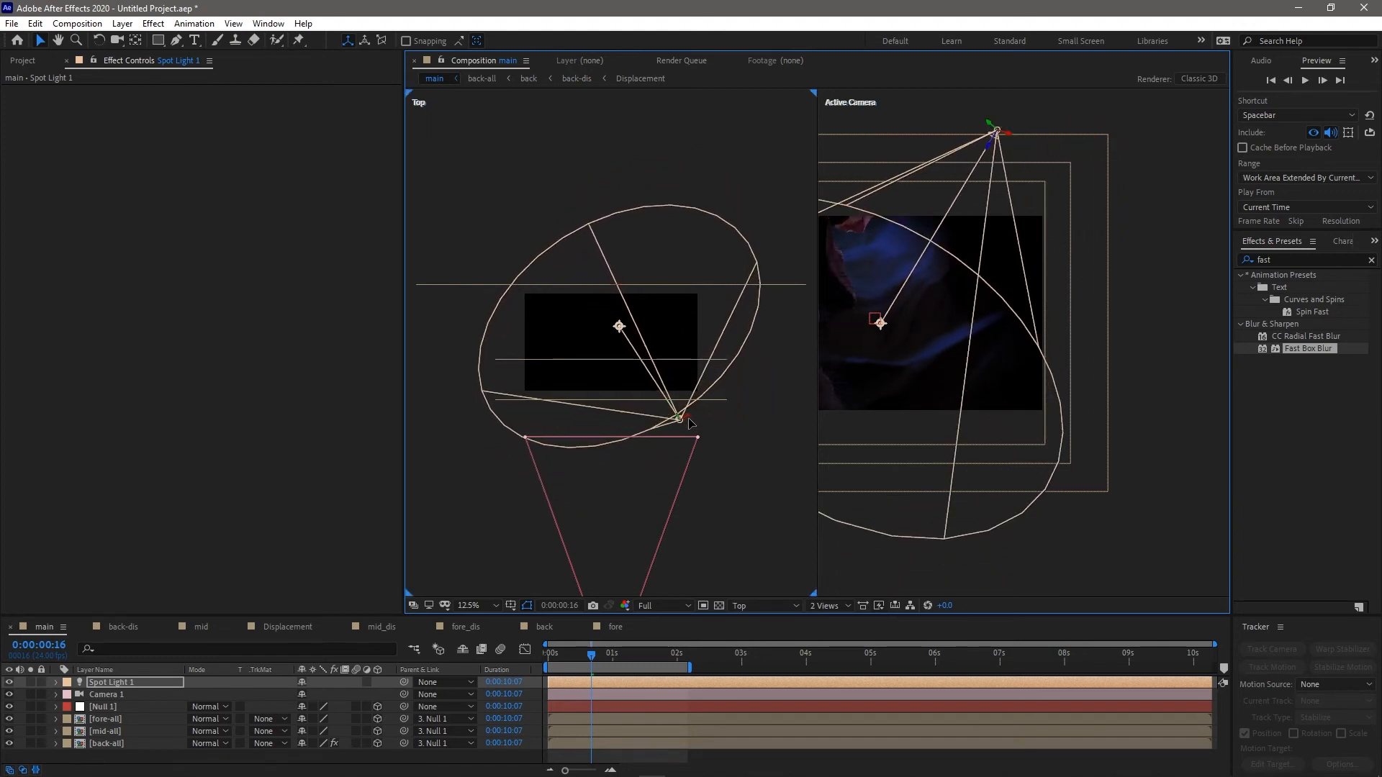
{"action": "key", "text": "comma"}
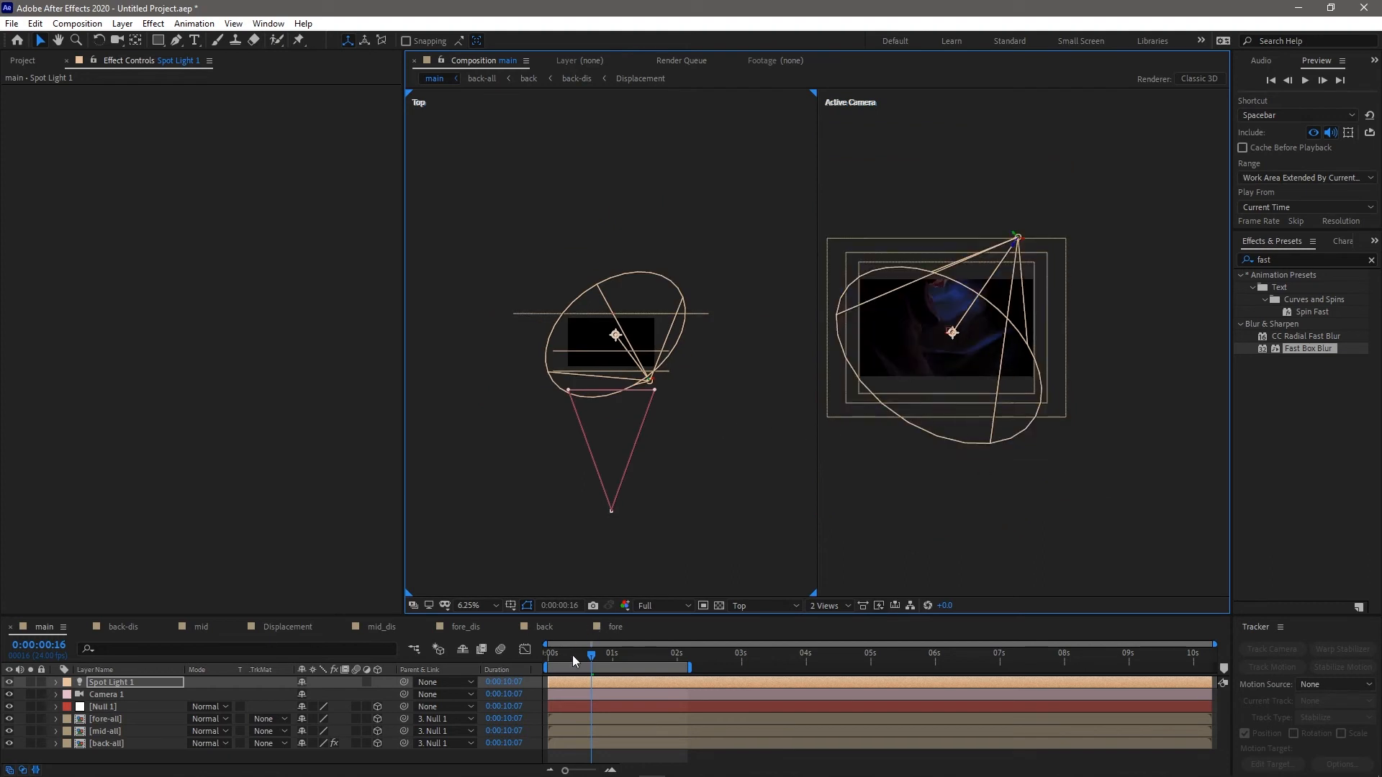
At the start of the timeline, aim Spot Light 1's point of interest further up and left and move the light closer to the camera
{"action": "left_click_drag", "start_coordinate": [556, 656], "coordinate": [520, 662]}
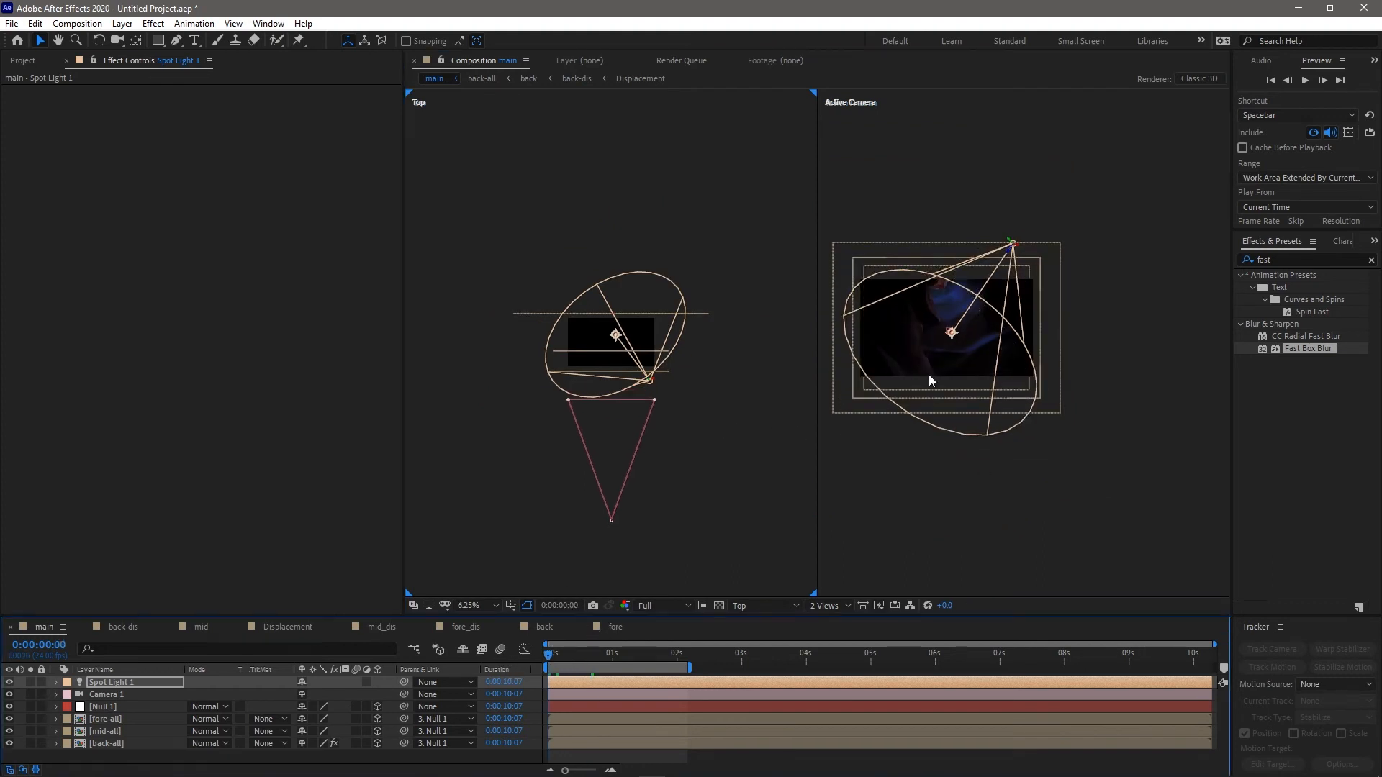
{"action": "scroll", "coordinate": [929, 374], "scroll_direction": "up", "scroll_amount": 3}
{"action": "left_click_drag", "start_coordinate": [969, 395], "coordinate": [1092, 408]}
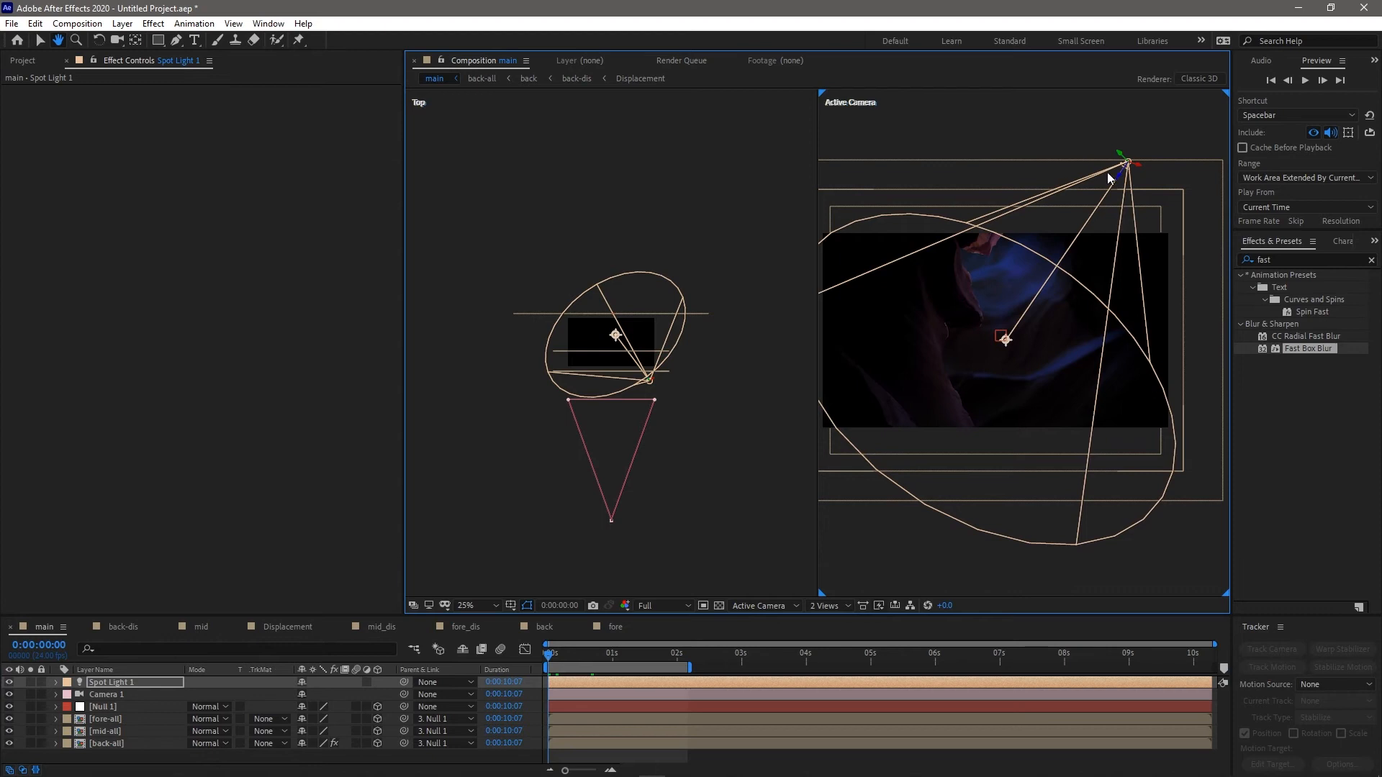
{"action": "left_click_drag", "start_coordinate": [1006, 340], "coordinate": [948, 320]}
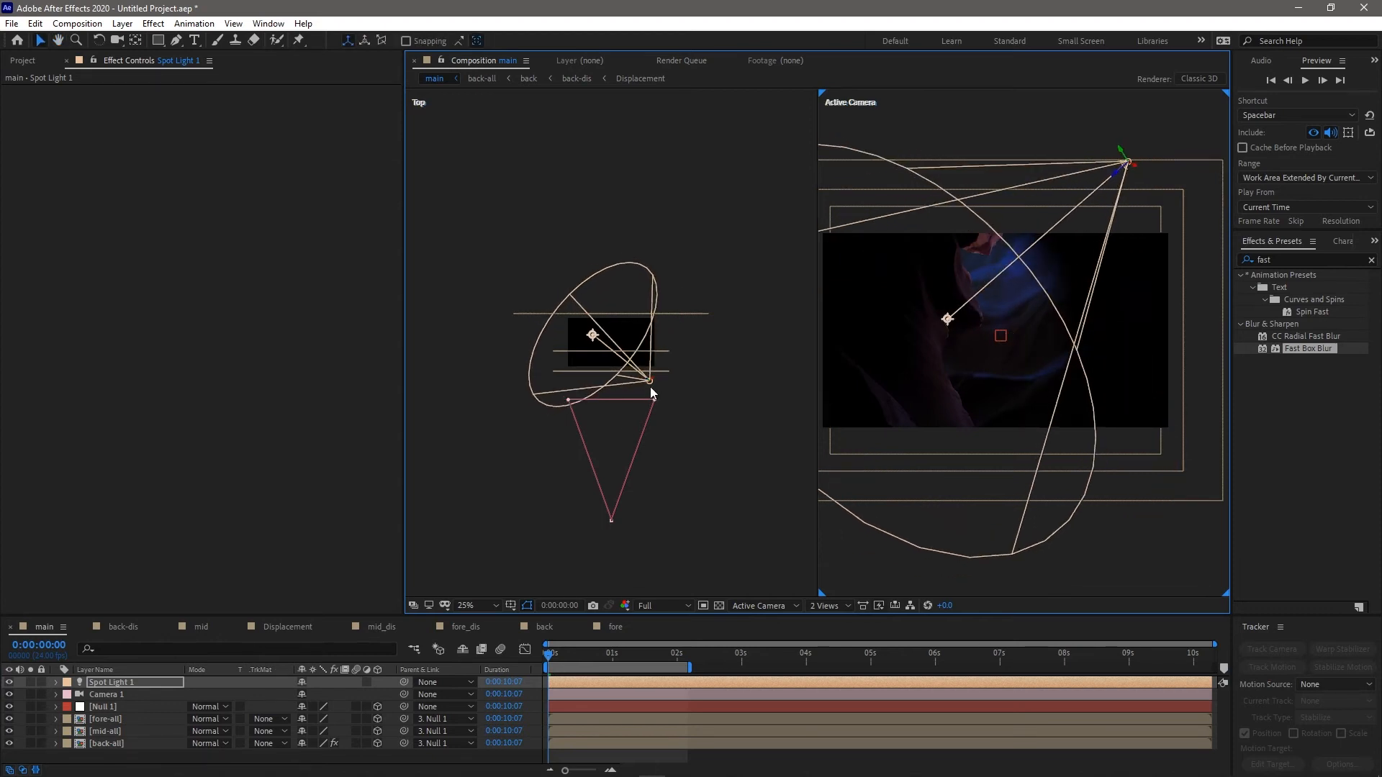
{"action": "left_click_drag", "start_coordinate": [650, 383], "coordinate": [650, 395]}
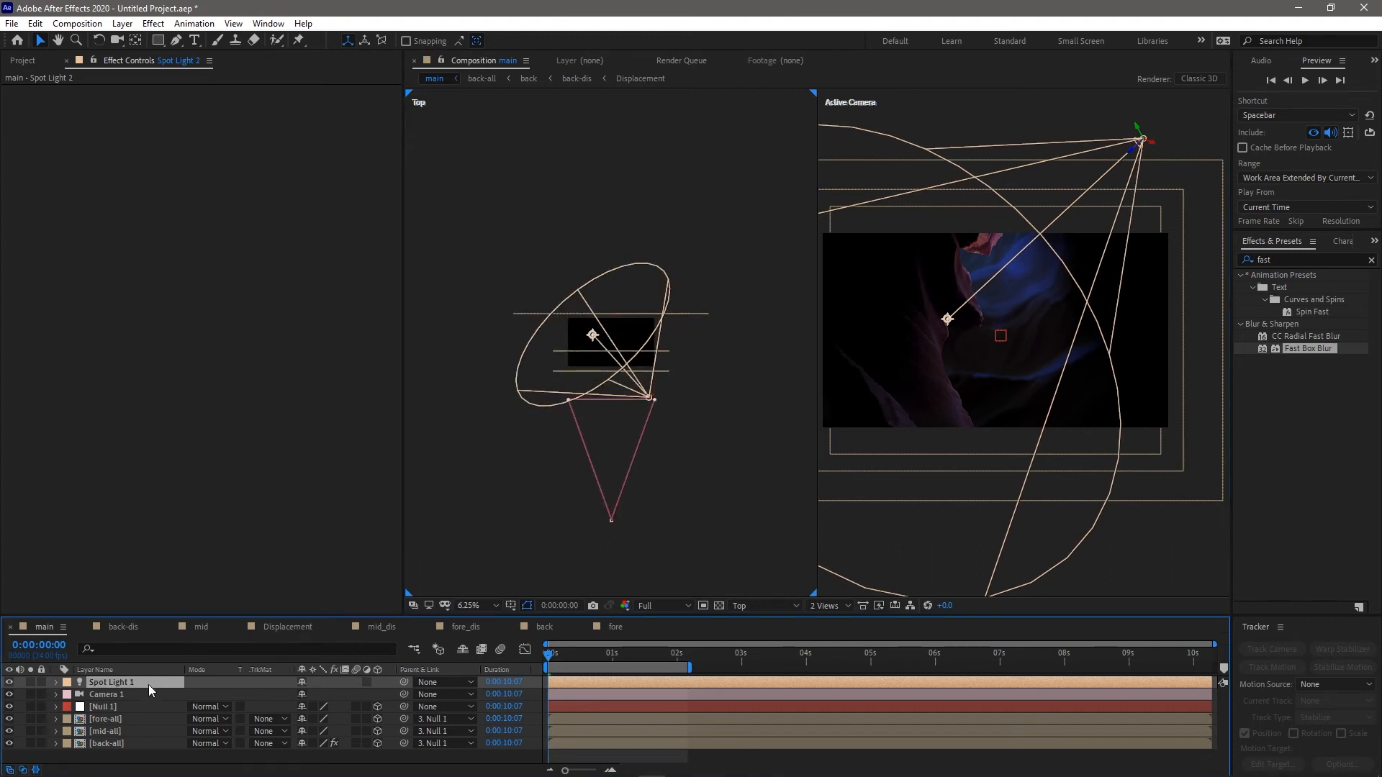
Duplicate Spot Light 1 and change the copy's light type to Point
{"action": "key", "text": "ctrl+d"}
{"action": "left_click", "coordinate": [55, 682]}
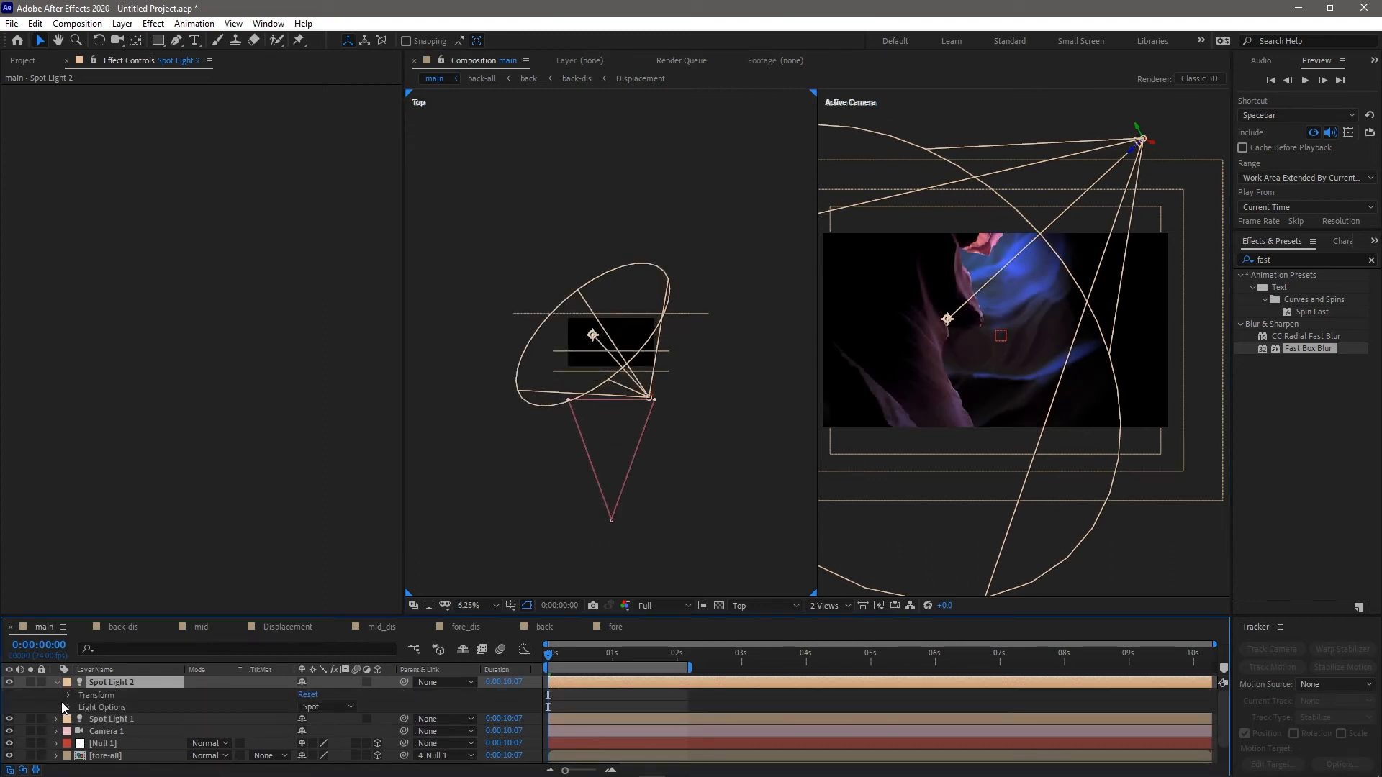
{"action": "left_click", "coordinate": [67, 708]}
{"action": "scroll", "coordinate": [141, 707], "scroll_direction": "down", "scroll_amount": 3}
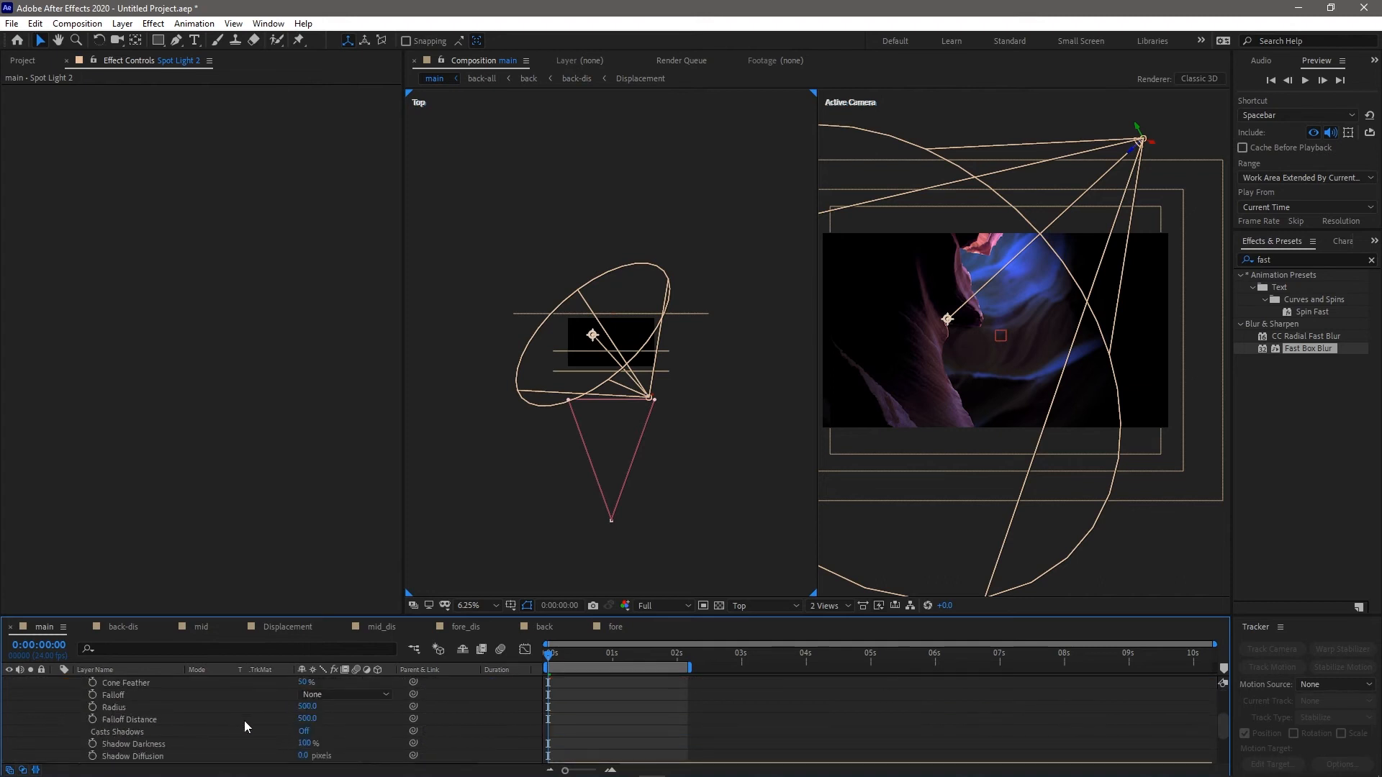
{"action": "scroll", "coordinate": [273, 720], "scroll_direction": "up", "scroll_amount": 3}
{"action": "left_click", "coordinate": [323, 703]}
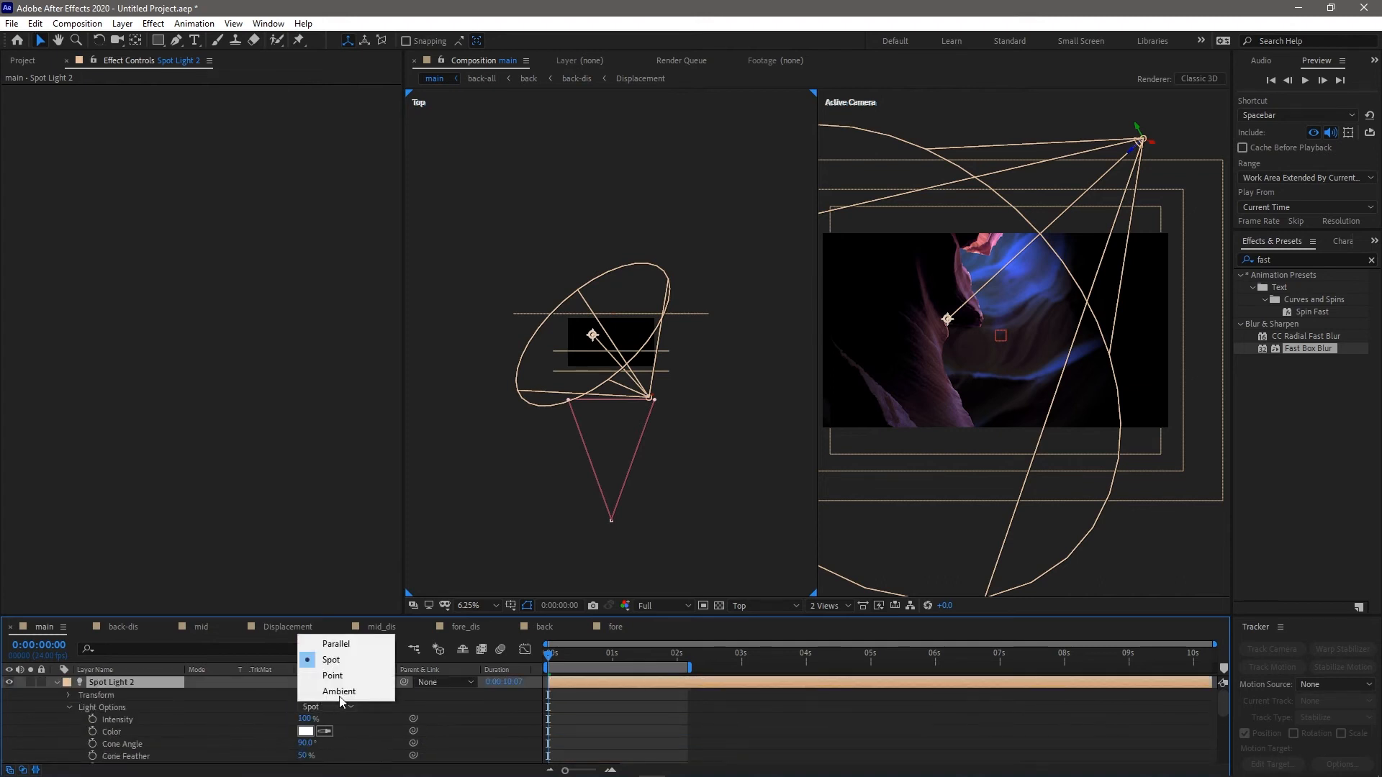
{"action": "left_click", "coordinate": [351, 674]}
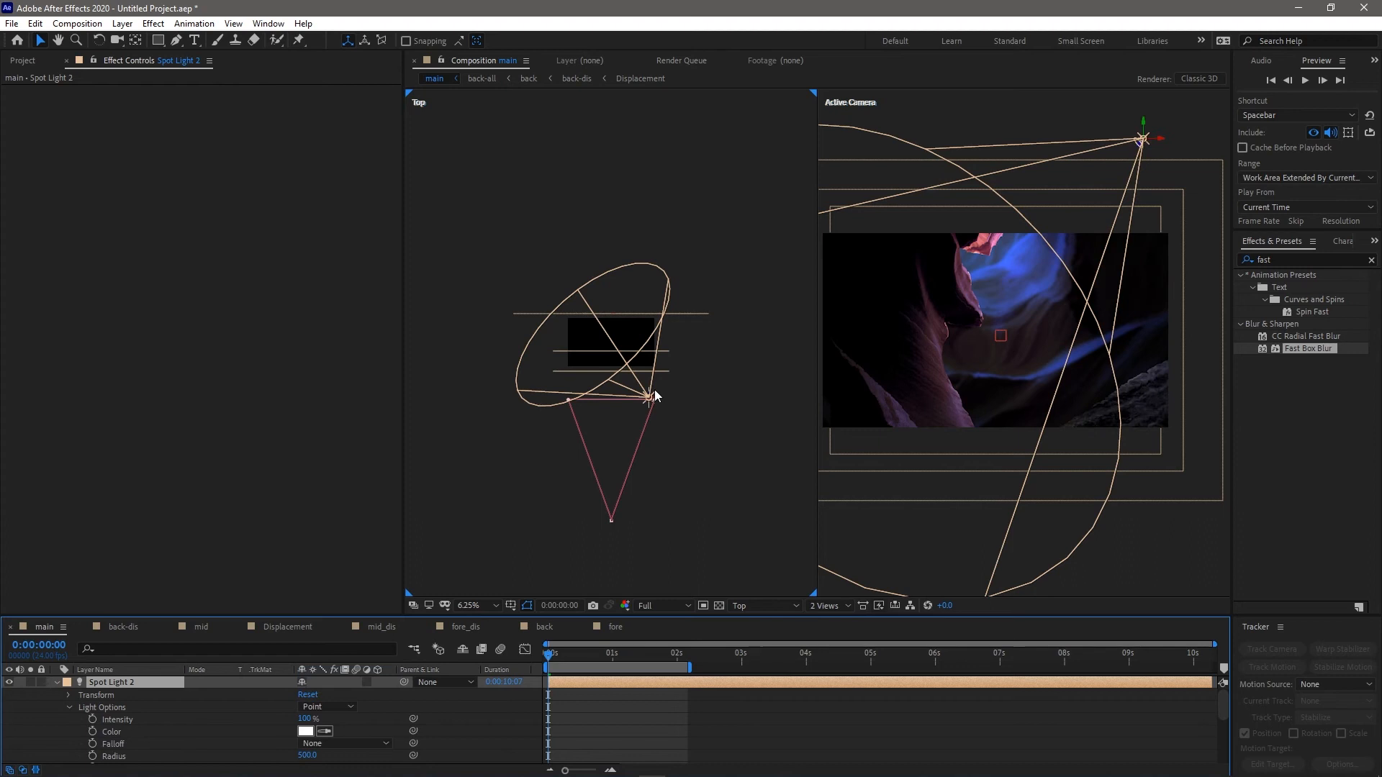
Place the point light just beyond the frame's right edge and nearer the camera, at about 1852, 251, -1768
{"action": "key", "text": "period"}
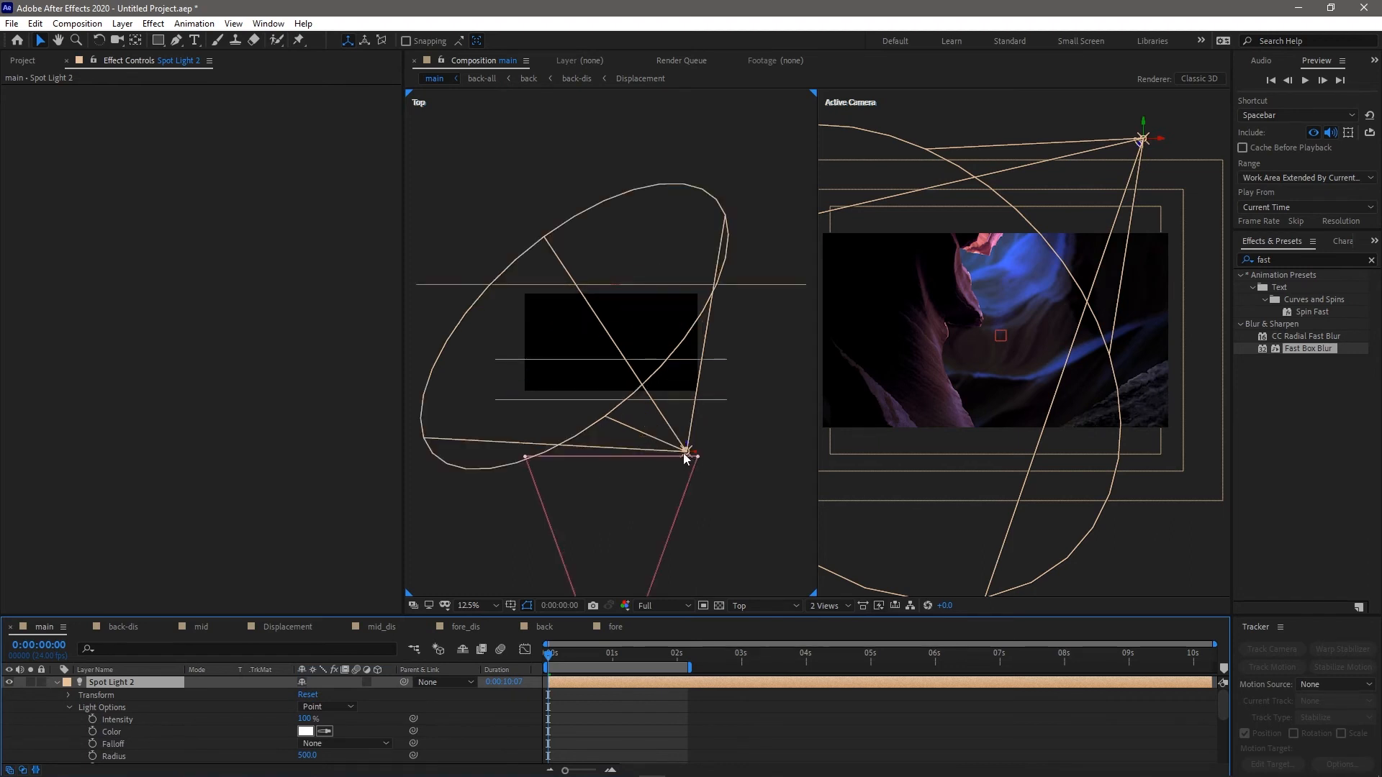
{"action": "left_click_drag", "start_coordinate": [689, 455], "coordinate": [702, 479]}
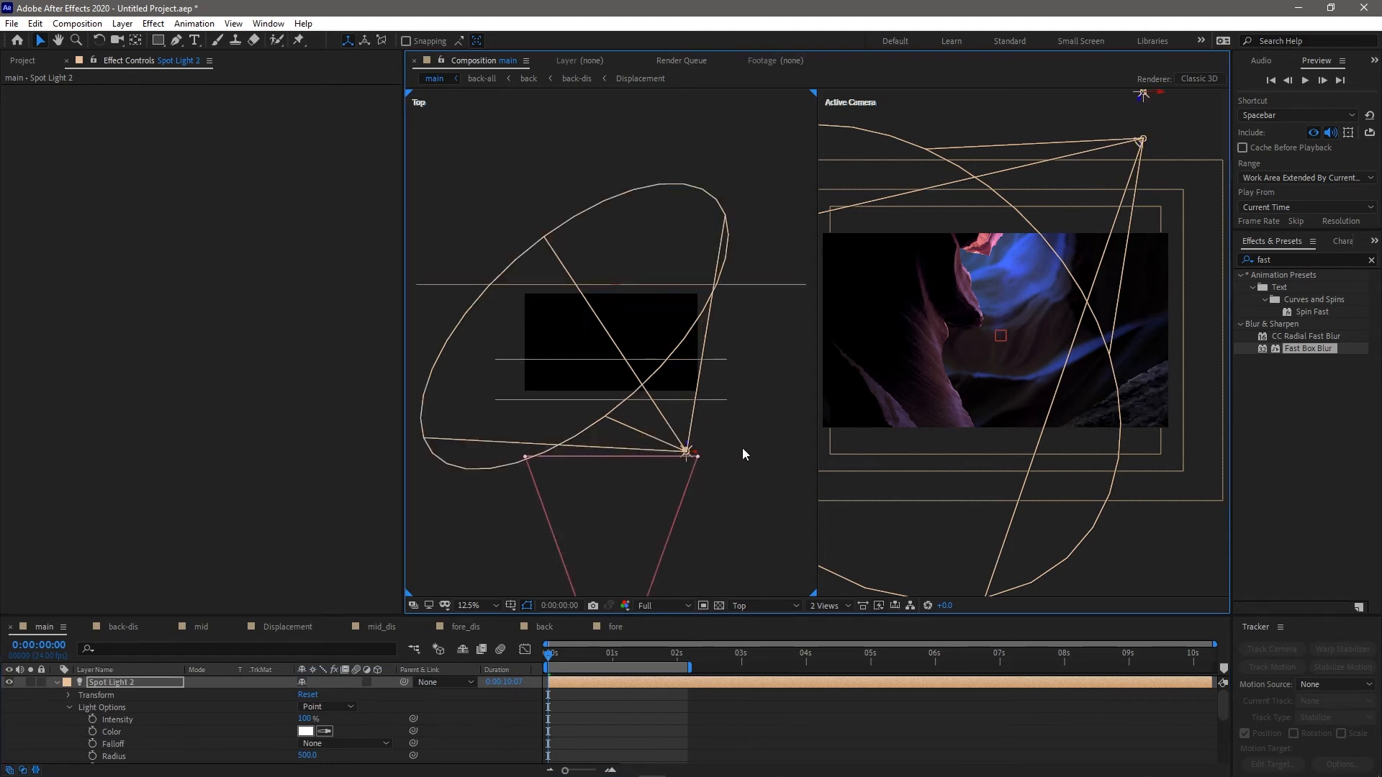
{"action": "scroll", "coordinate": [1000, 302], "scroll_direction": "down", "scroll_amount": 2}
{"action": "scroll", "coordinate": [1027, 284], "scroll_direction": "up", "scroll_amount": 1}
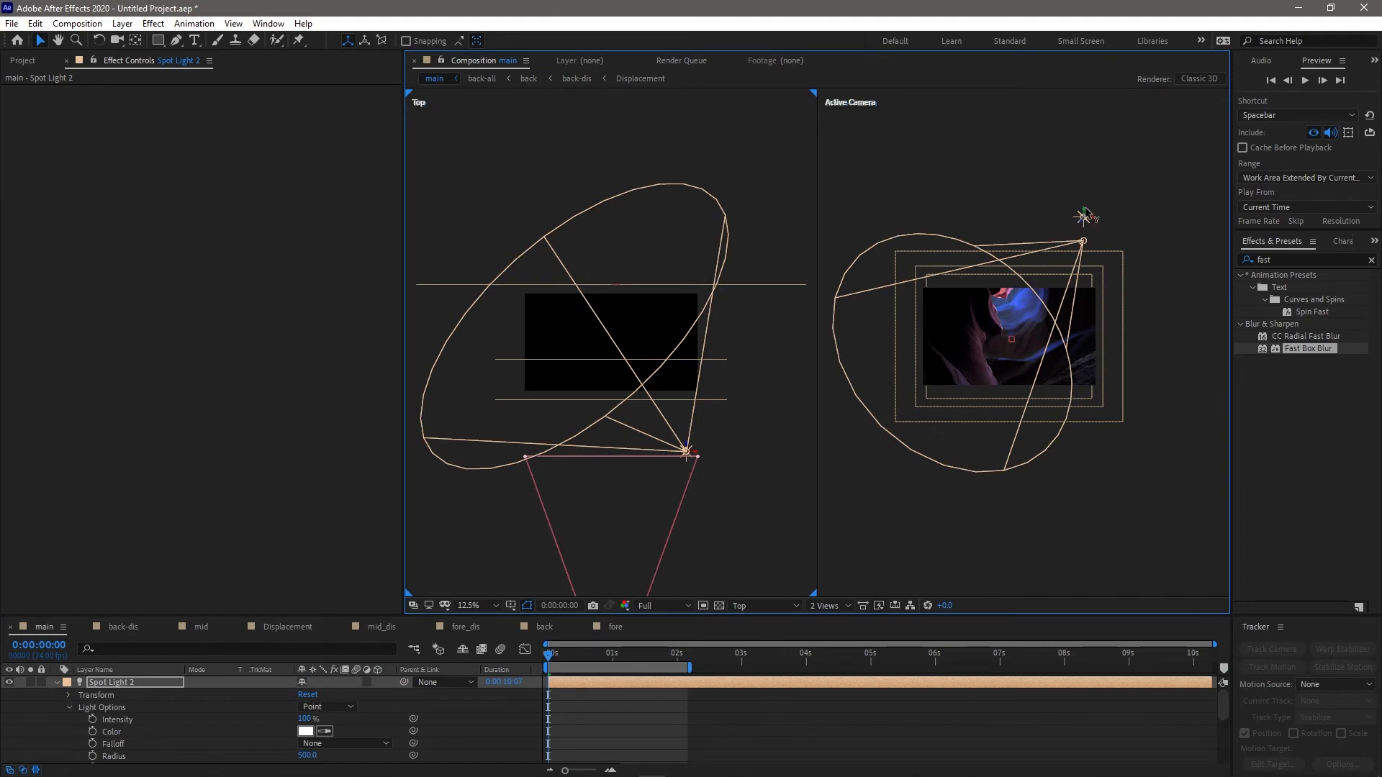
{"action": "left_click", "coordinate": [1084, 218]}
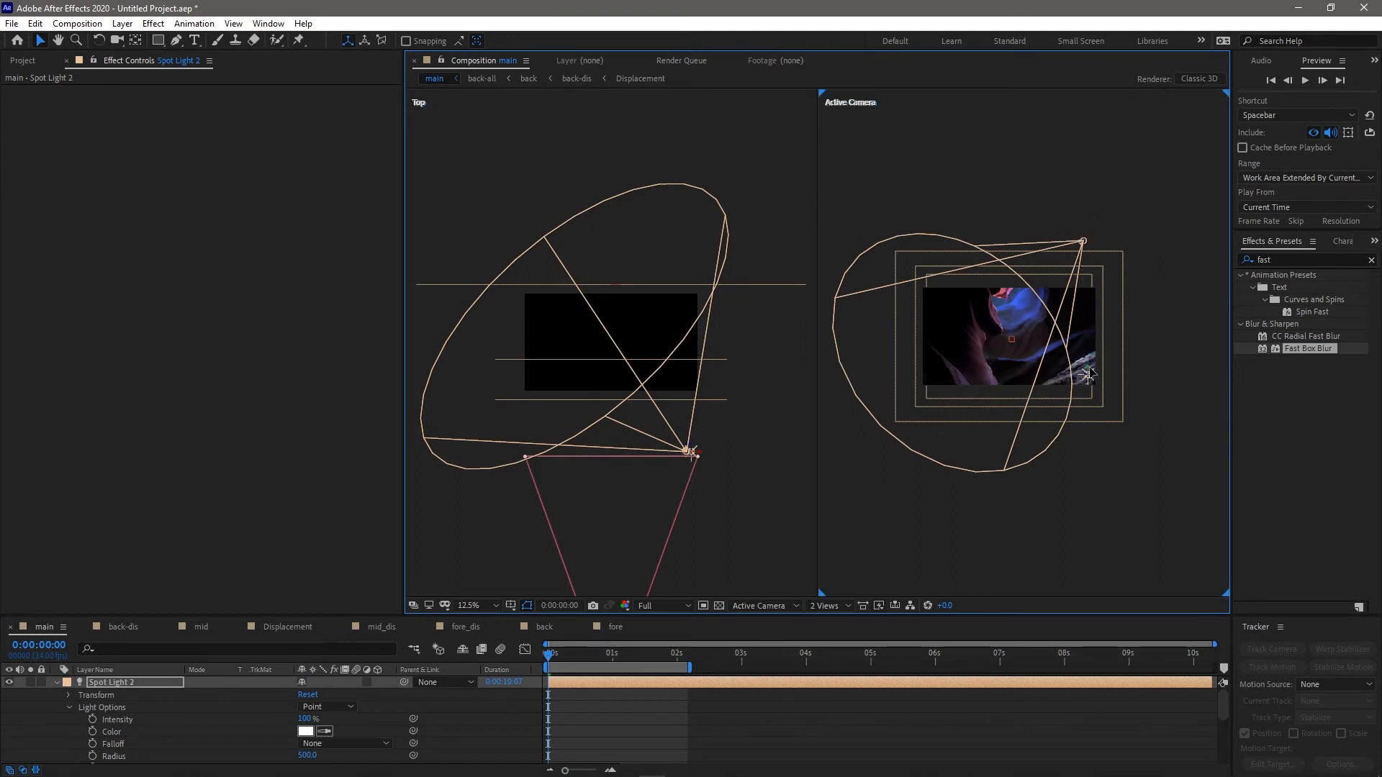
{"action": "left_click_drag", "start_coordinate": [693, 454], "coordinate": [715, 502]}
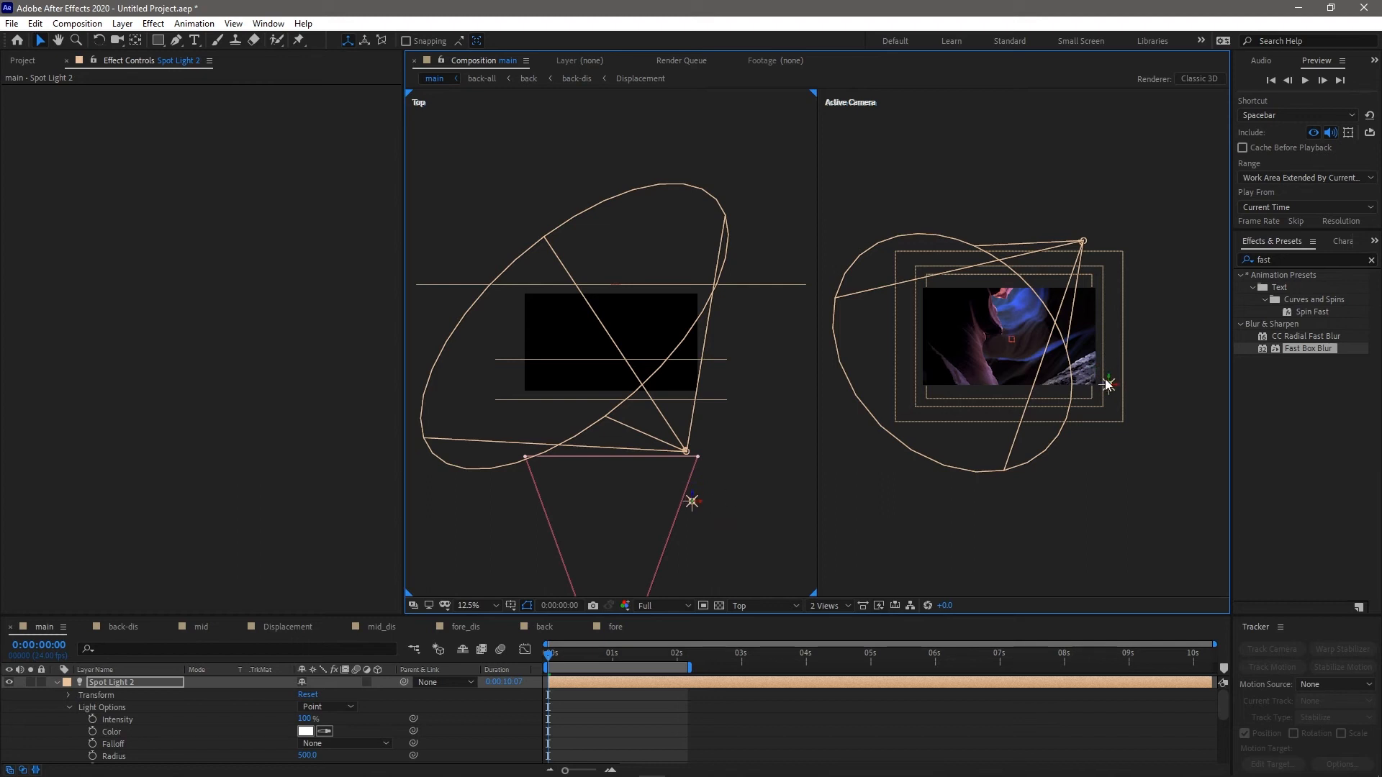
{"action": "left_click_drag", "start_coordinate": [1110, 377], "coordinate": [1113, 308]}
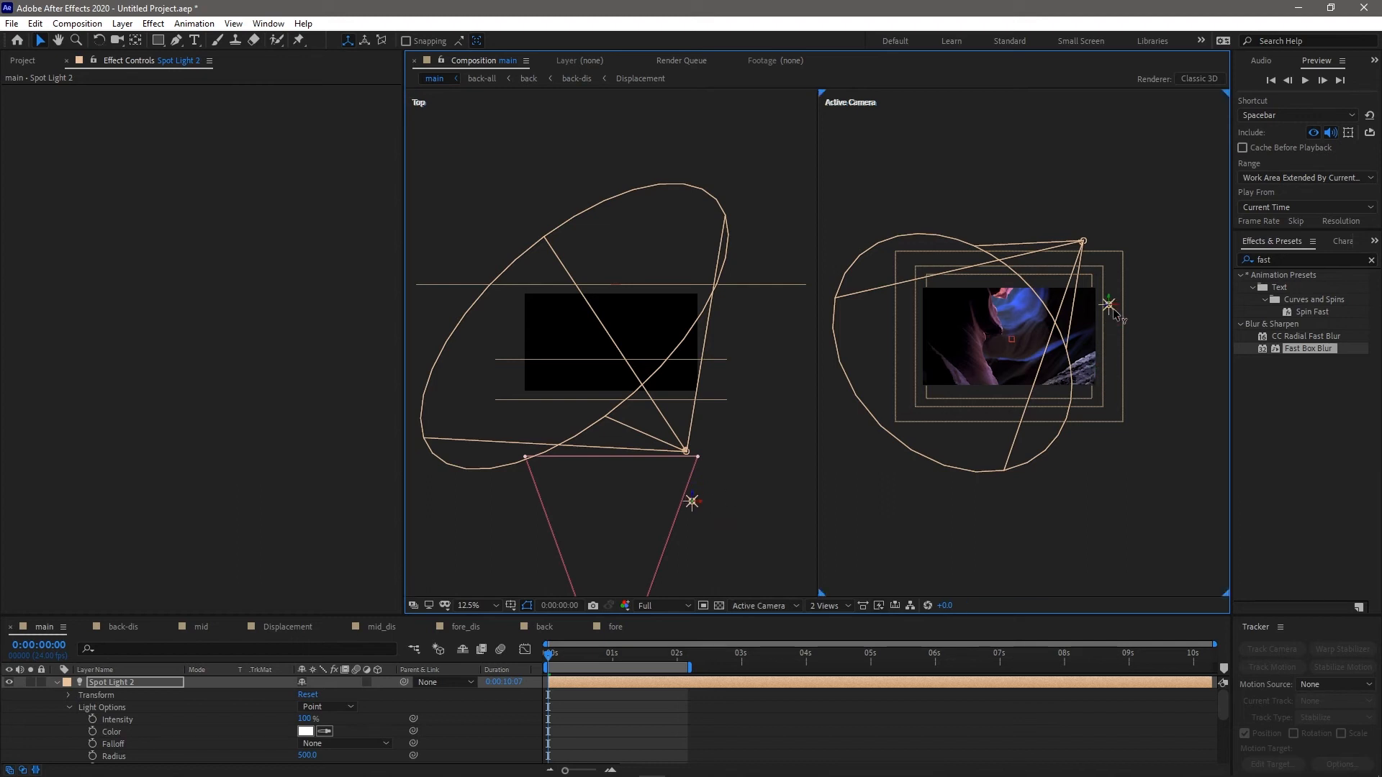
{"action": "scroll", "coordinate": [1096, 388], "scroll_direction": "up", "scroll_amount": 3}
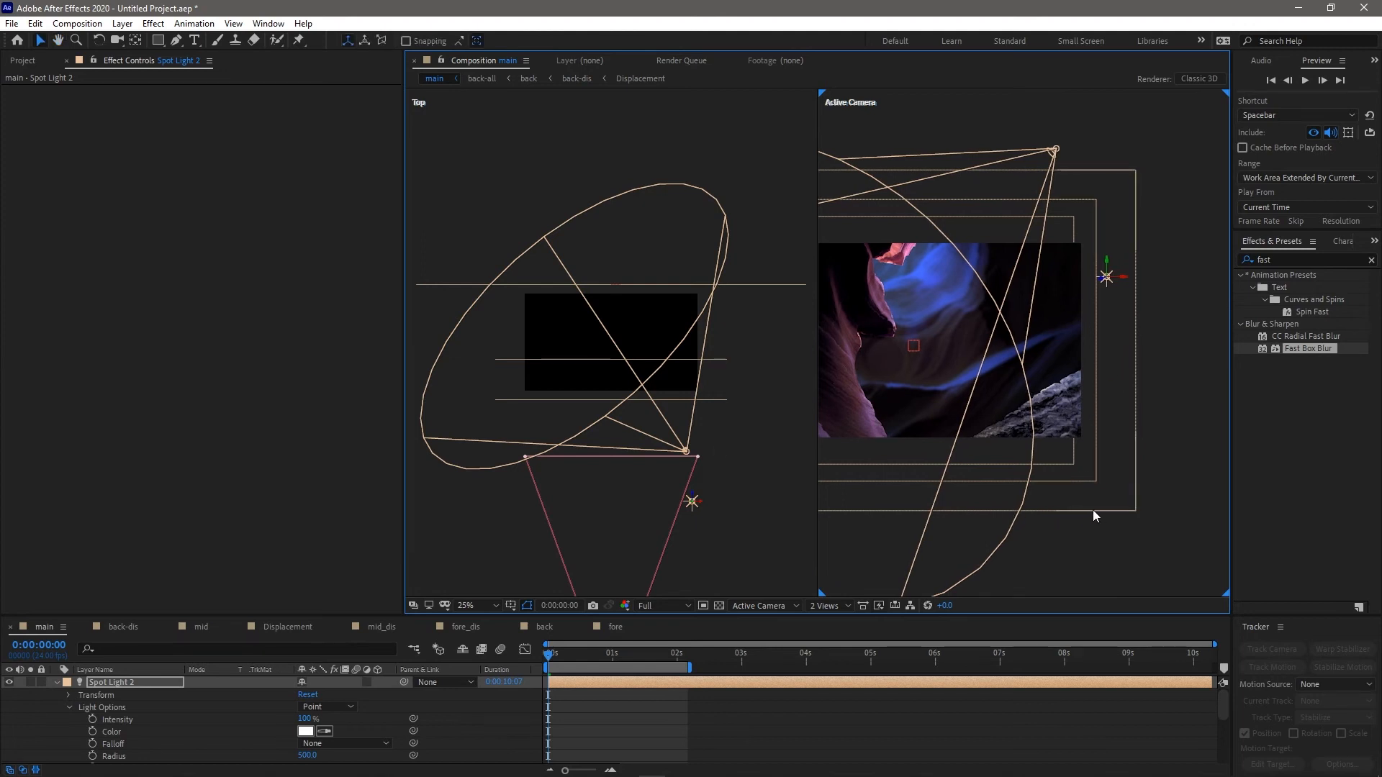
Replace the point light's white color with a blue sampled from the canyon image
{"action": "scroll", "coordinate": [132, 711], "scroll_direction": "down", "scroll_amount": 2}
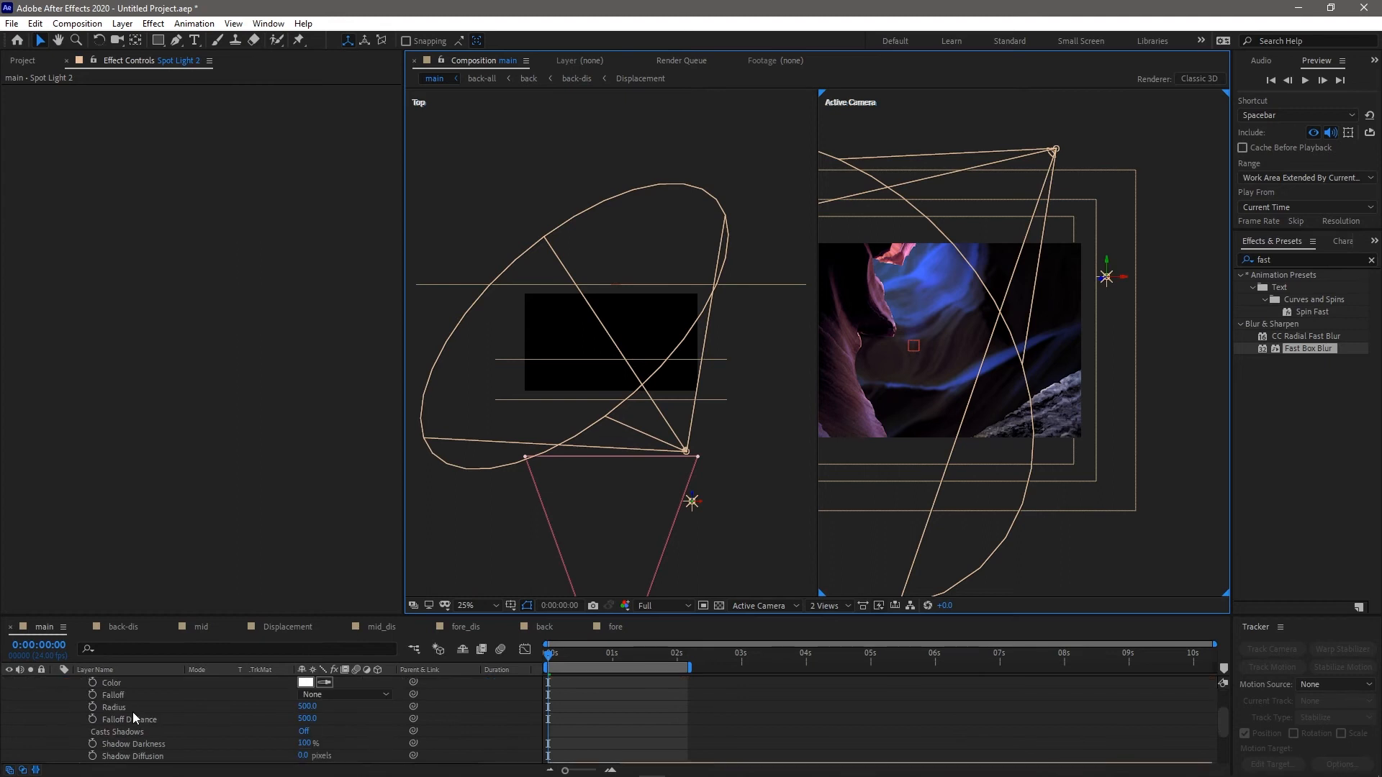
{"action": "scroll", "coordinate": [140, 706], "scroll_direction": "up", "scroll_amount": 2}
{"action": "scroll", "coordinate": [166, 700], "scroll_direction": "down", "scroll_amount": 2}
{"action": "scroll", "coordinate": [161, 701], "scroll_direction": "up", "scroll_amount": 2}
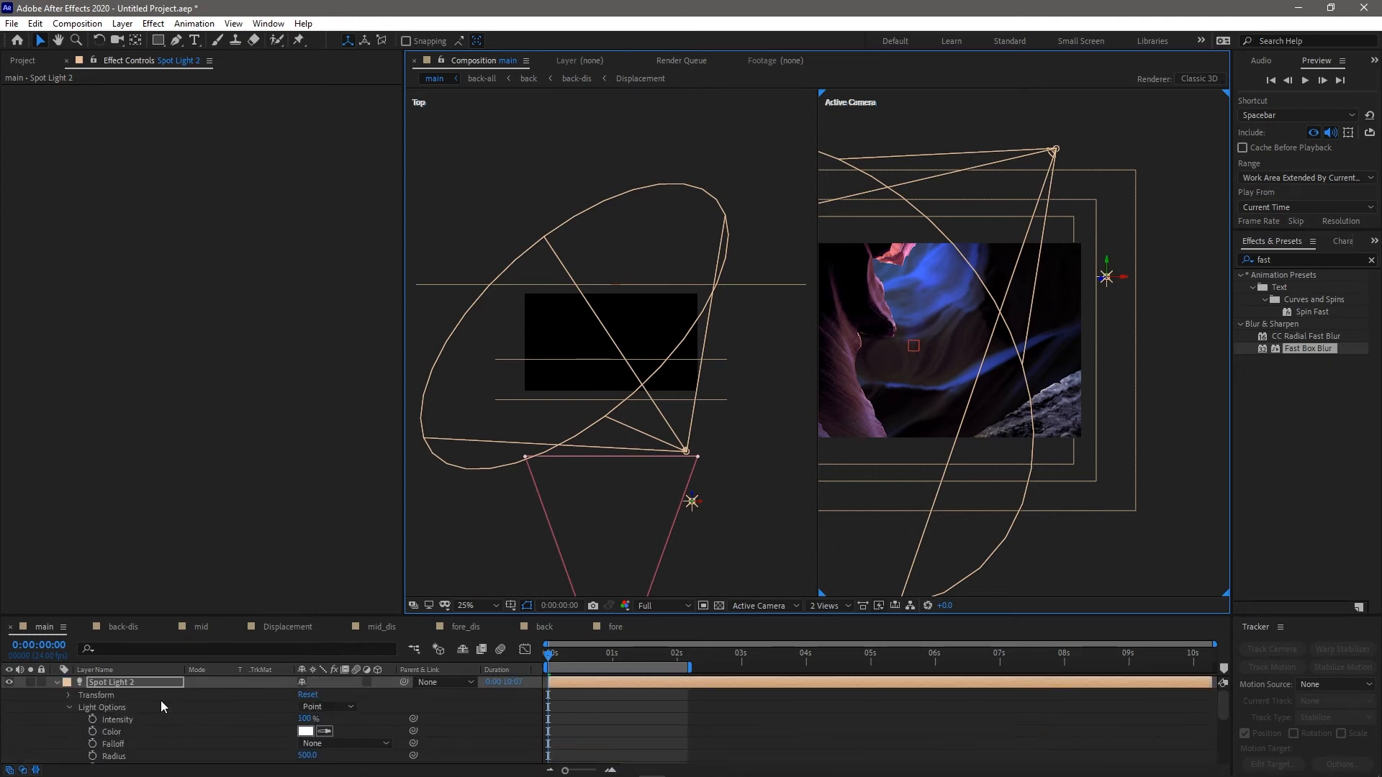
{"action": "scroll", "coordinate": [183, 710], "scroll_direction": "down", "scroll_amount": 2}
{"action": "left_click_drag", "start_coordinate": [271, 612], "coordinate": [288, 471]}
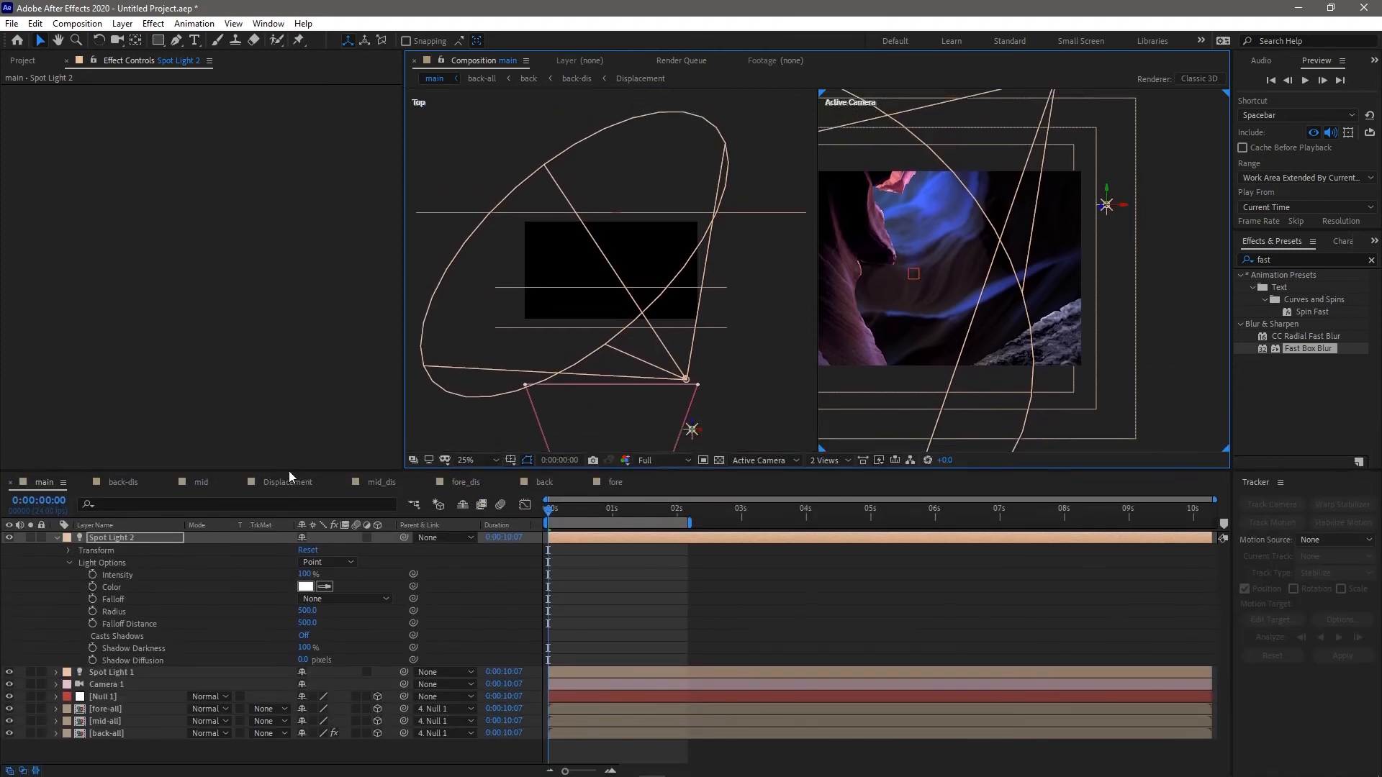
{"action": "left_click", "coordinate": [306, 587]}
{"action": "left_click", "coordinate": [1059, 439]}
{"action": "left_click", "coordinate": [1146, 440]}
{"action": "left_click", "coordinate": [927, 240]}
{"action": "left_click", "coordinate": [1164, 368]}
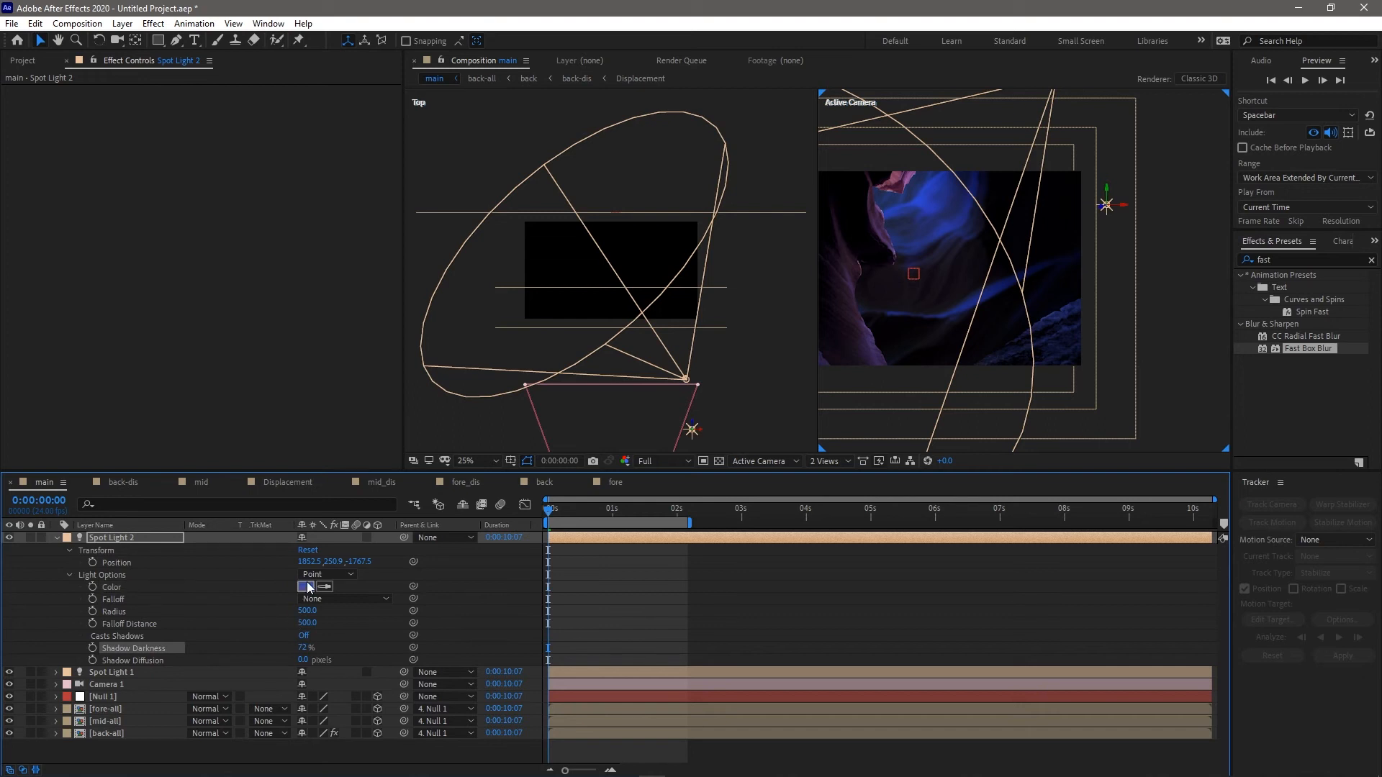
Lighten the point light's blue color to 7480C6
{"action": "left_click", "coordinate": [308, 587]}
{"action": "left_click_drag", "start_coordinate": [946, 429], "coordinate": [928, 402]}
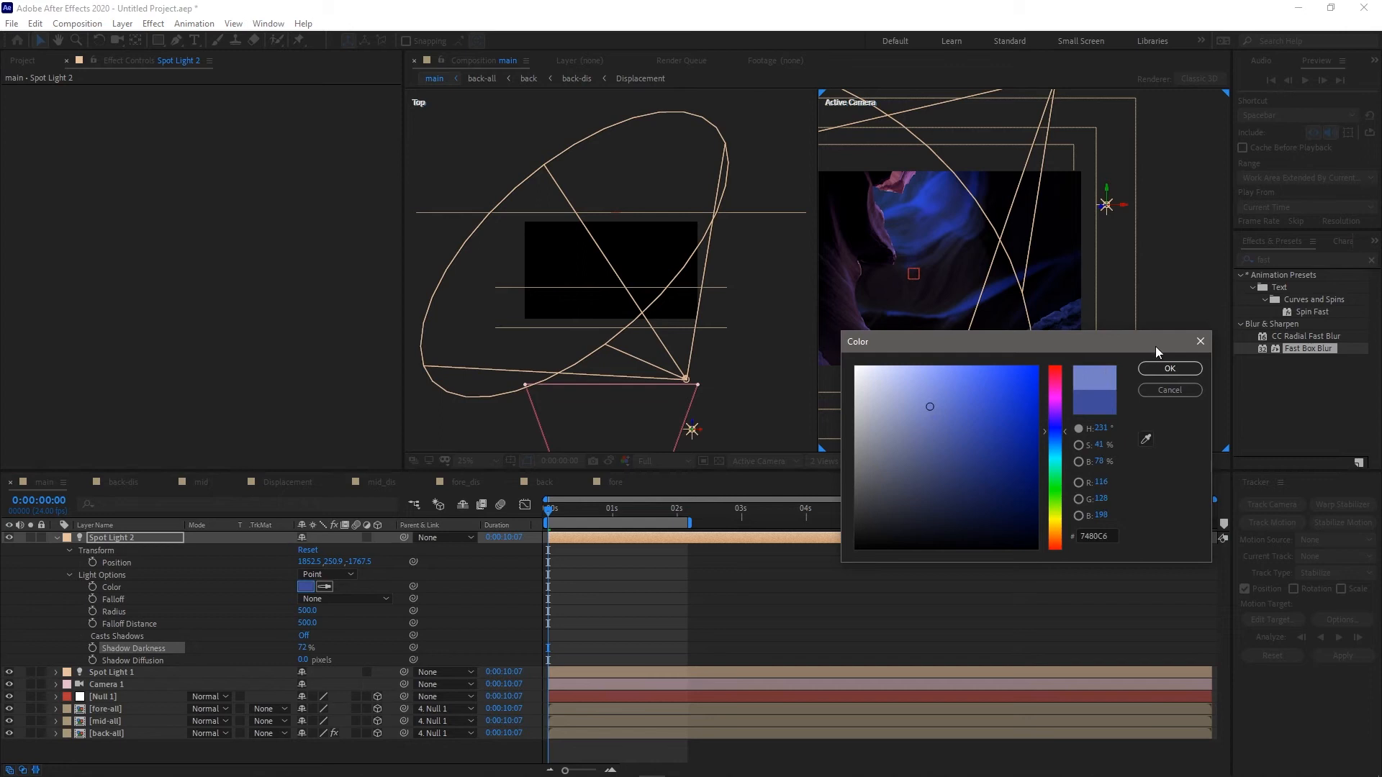
{"action": "left_click", "coordinate": [1160, 369]}
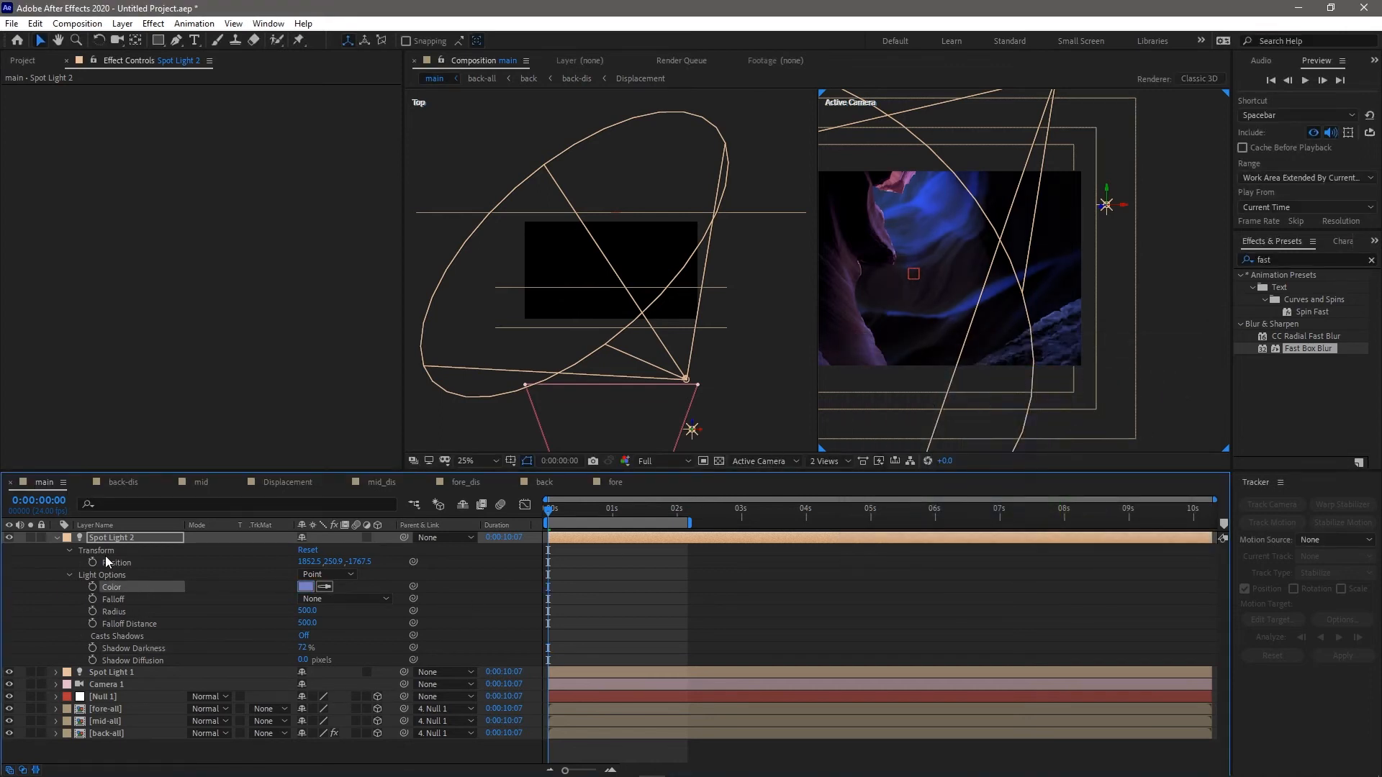
Set the intensity of Spot Light 2 to 82%
{"action": "left_click", "coordinate": [69, 552]}
{"action": "left_click", "coordinate": [69, 563]}
{"action": "left_click", "coordinate": [68, 563]}
{"action": "left_click_drag", "start_coordinate": [305, 573], "coordinate": [289, 574]}
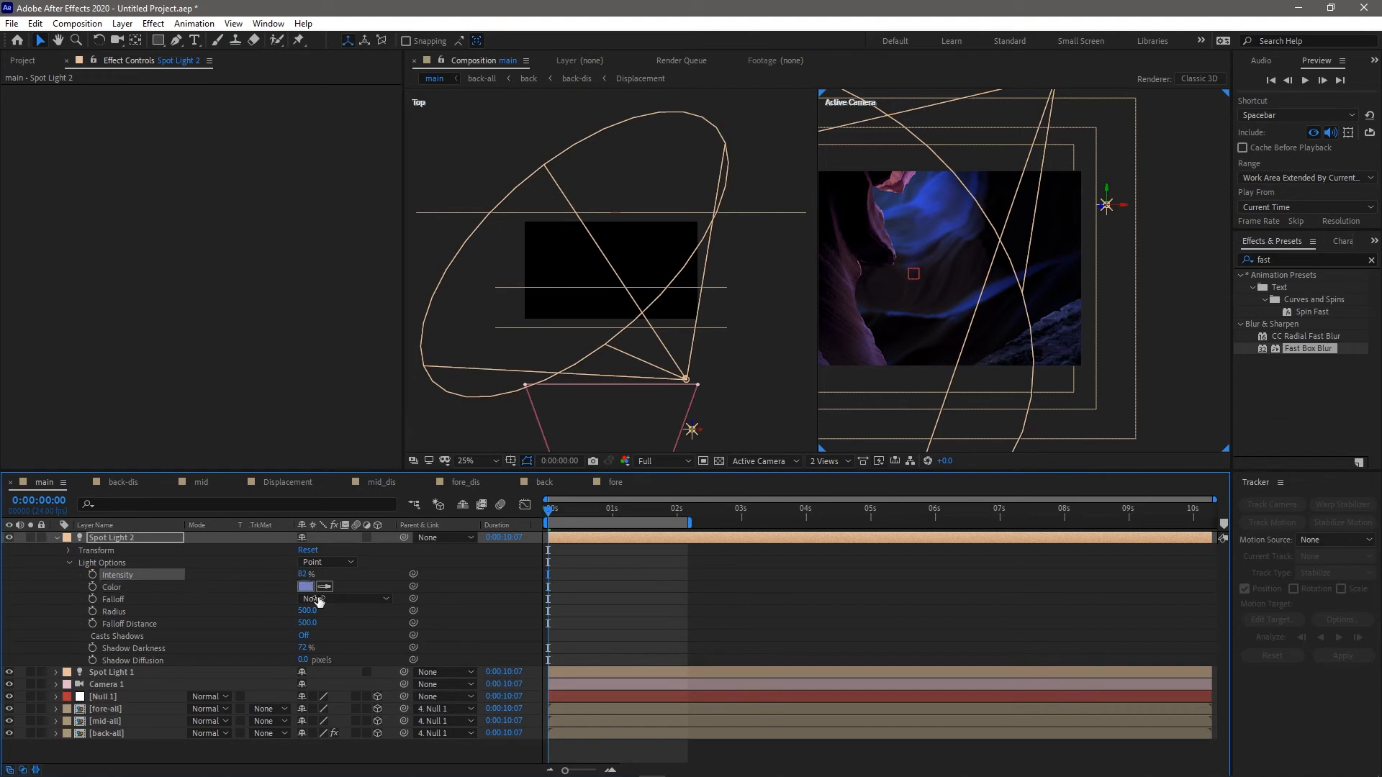
{"action": "scroll", "coordinate": [1030, 272], "scroll_direction": "down", "scroll_amount": 1}
{"action": "scroll", "coordinate": [1034, 316], "scroll_direction": "up", "scroll_amount": 1}
Duplicate Spot Light 2 and move the copy to the opposite, left side of the frame at the same depth
{"action": "key", "text": "space"}
{"action": "left_click_drag", "start_coordinate": [1010, 364], "coordinate": [1092, 355]}
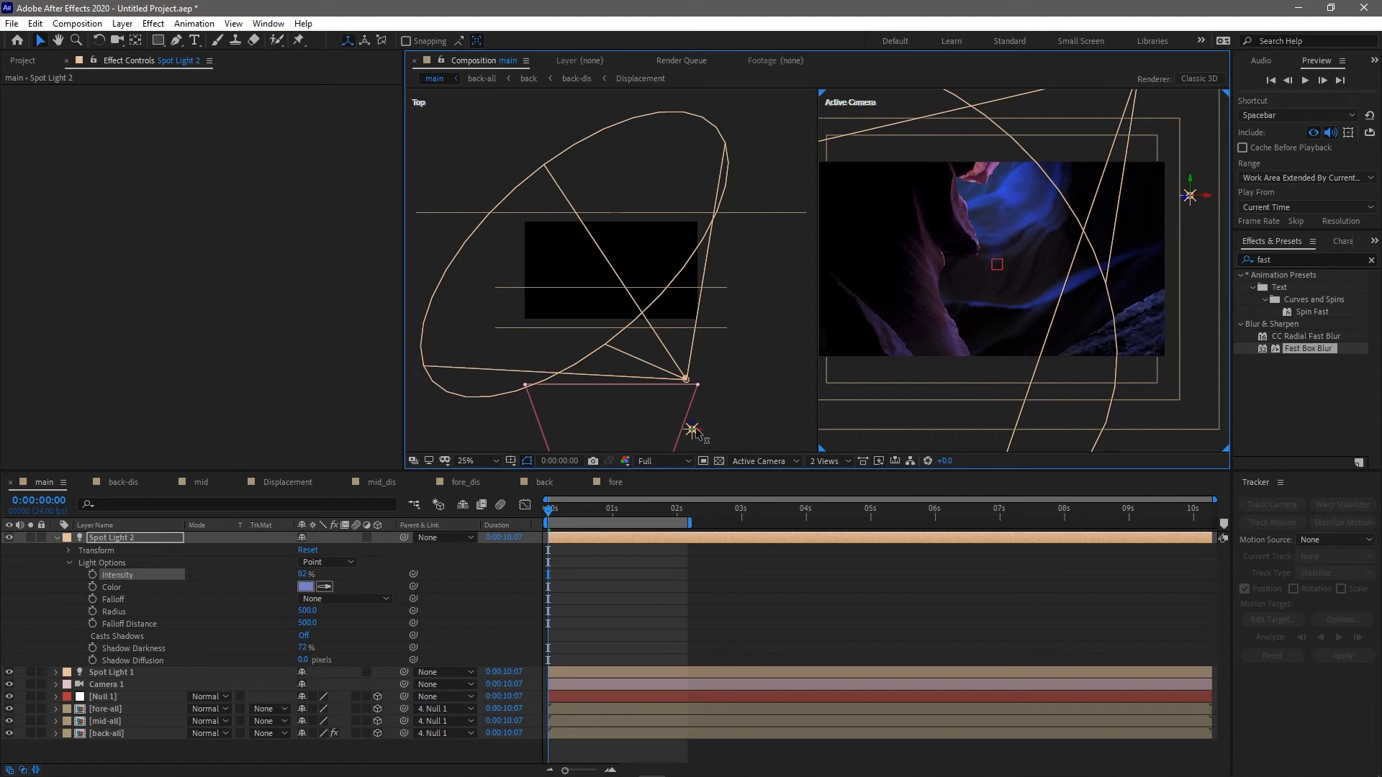
{"action": "left_click", "coordinate": [105, 537]}
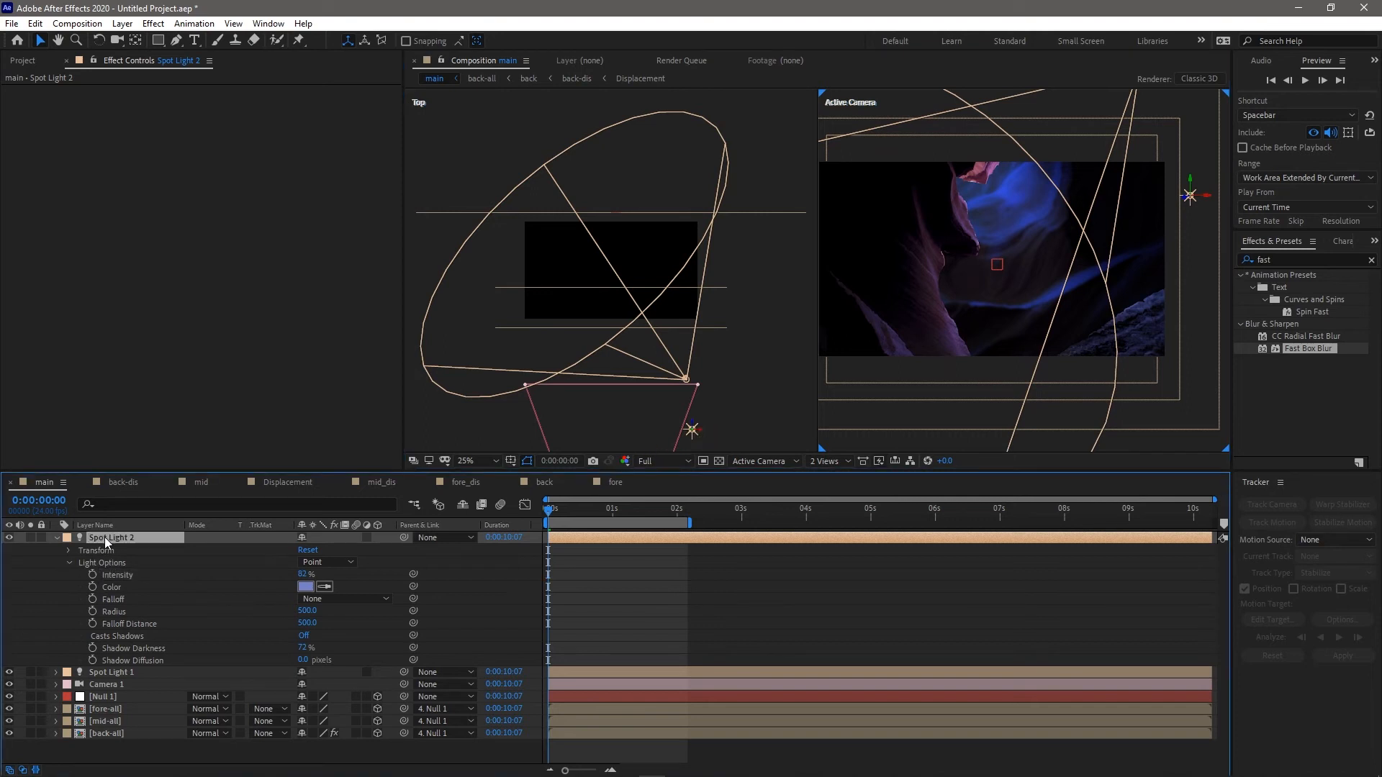
{"action": "key", "text": "ctrl+d"}
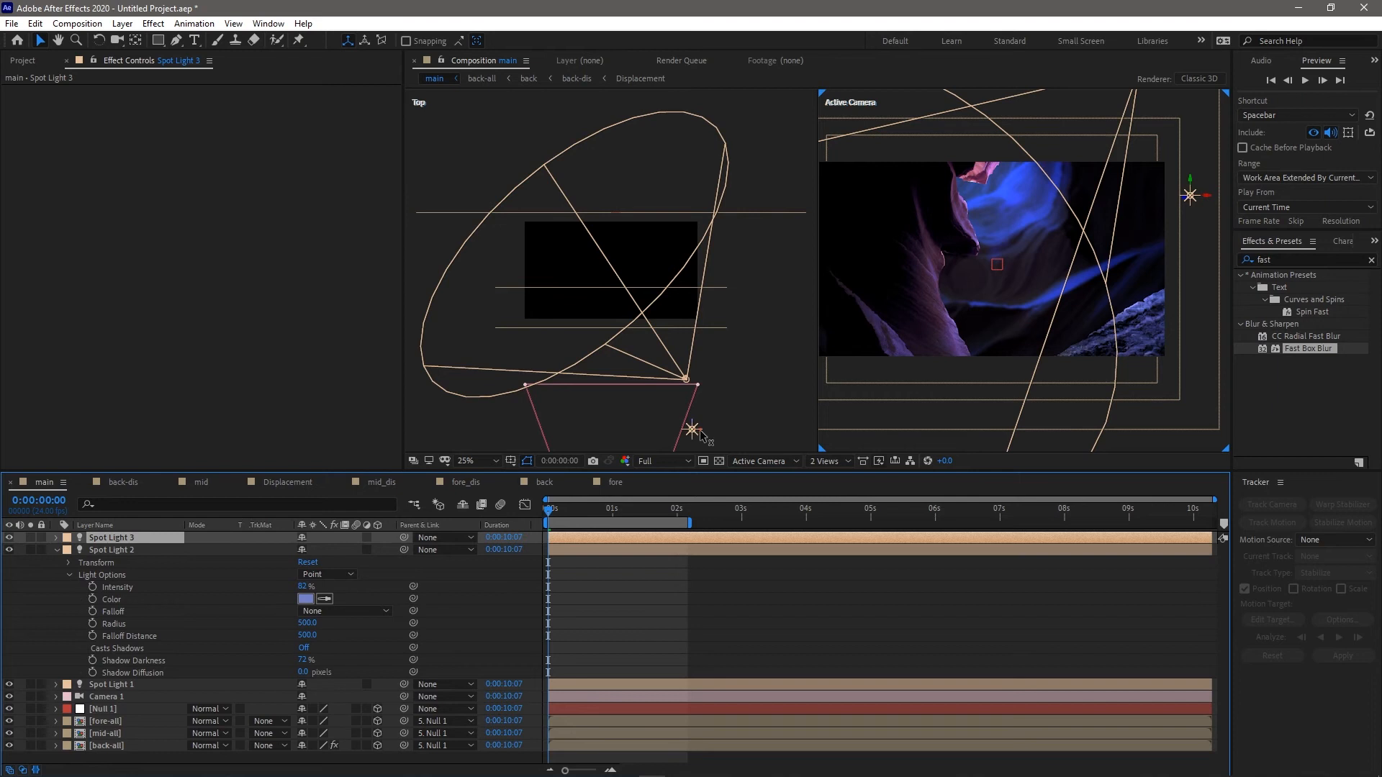
{"action": "left_click_drag", "start_coordinate": [698, 434], "coordinate": [545, 441]}
{"action": "scroll", "coordinate": [992, 347], "scroll_direction": "down", "scroll_amount": 2}
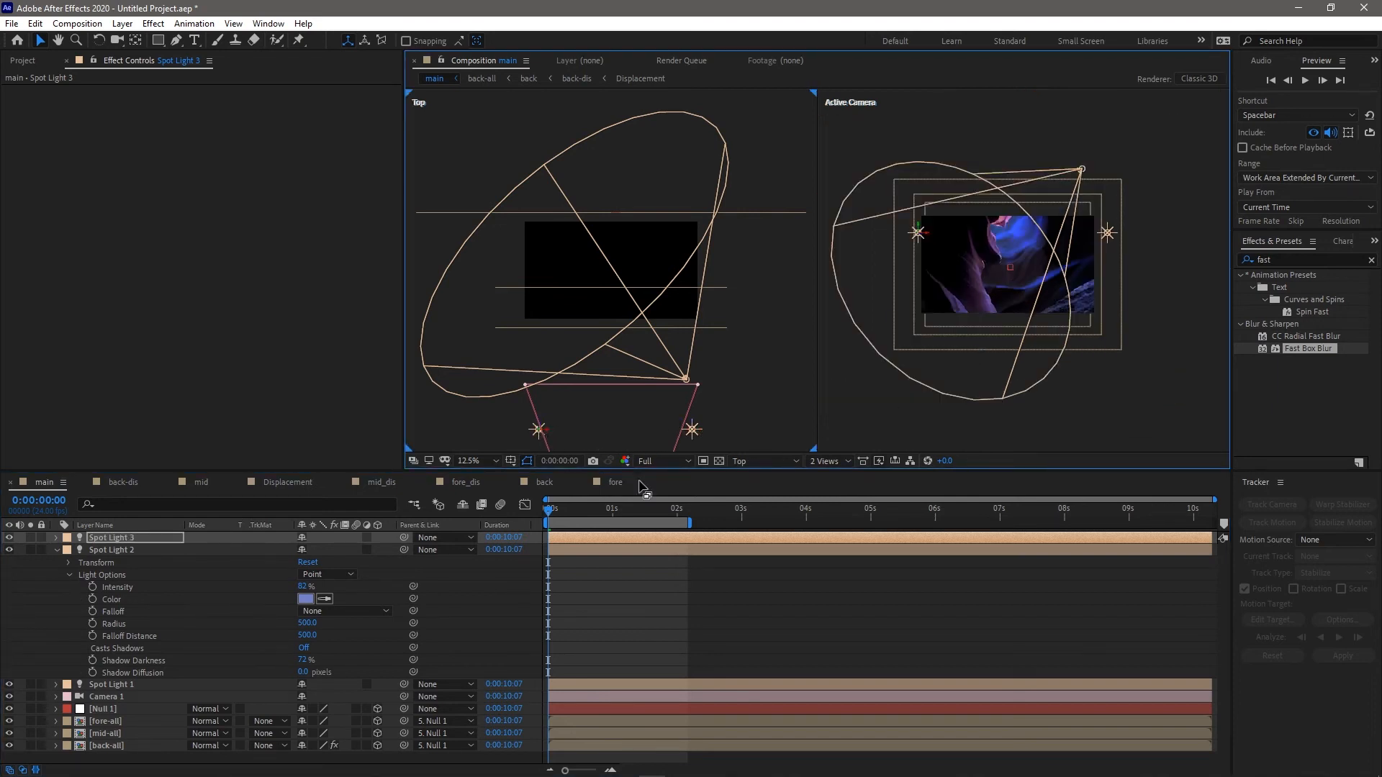
{"action": "left_click", "coordinate": [57, 550]}
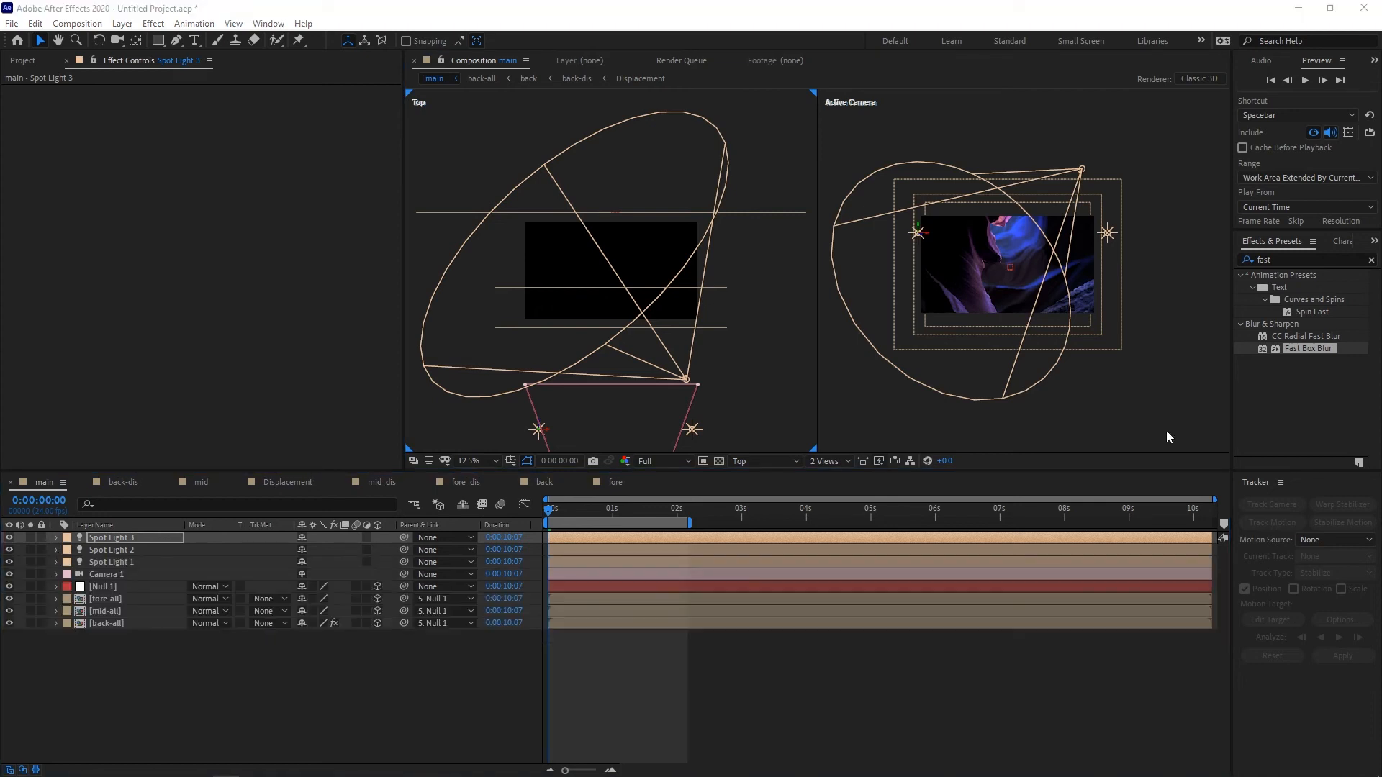
Preview the lit camera move across the first two seconds with no layer selected
{"action": "left_click", "coordinate": [273, 709]}
{"action": "scroll", "coordinate": [1034, 304], "scroll_direction": "up", "scroll_amount": 2}
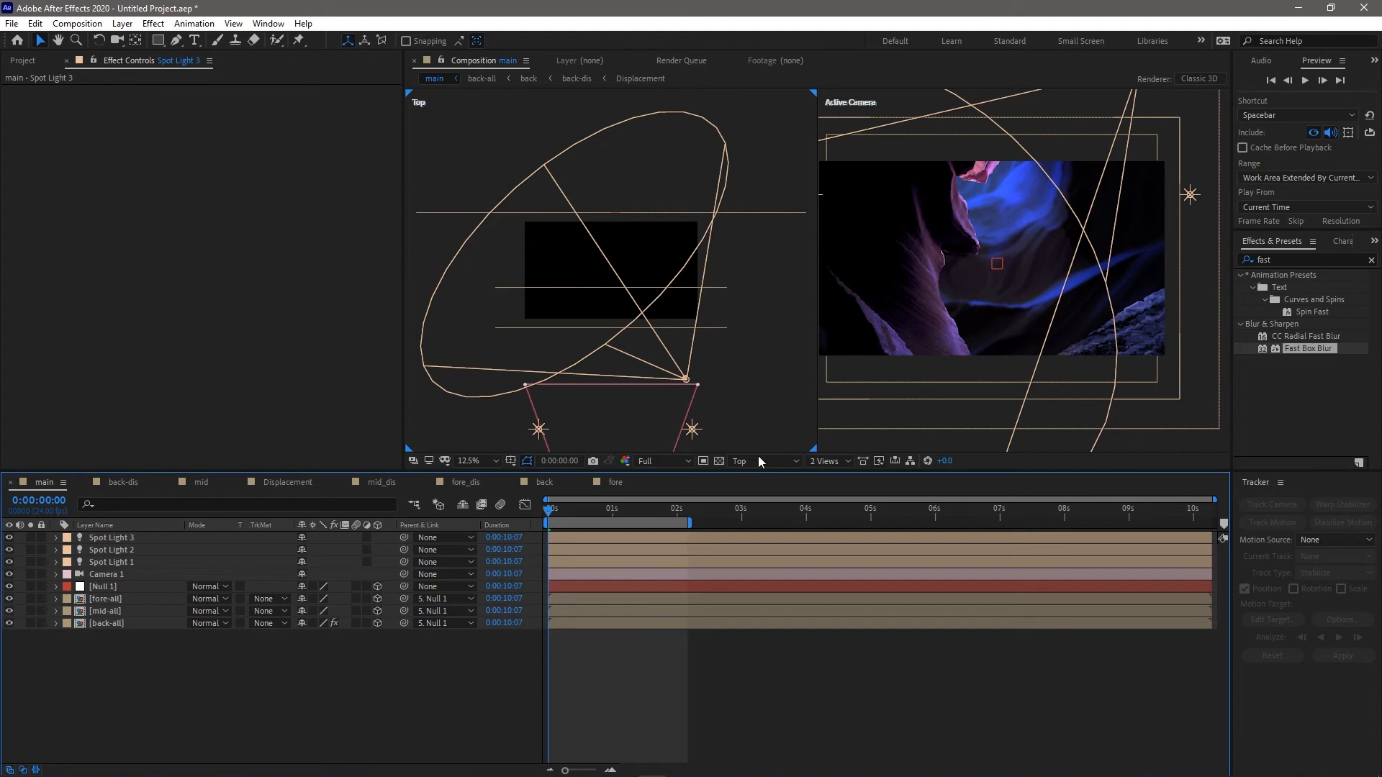
{"action": "left_click_drag", "start_coordinate": [564, 512], "coordinate": [680, 520]}
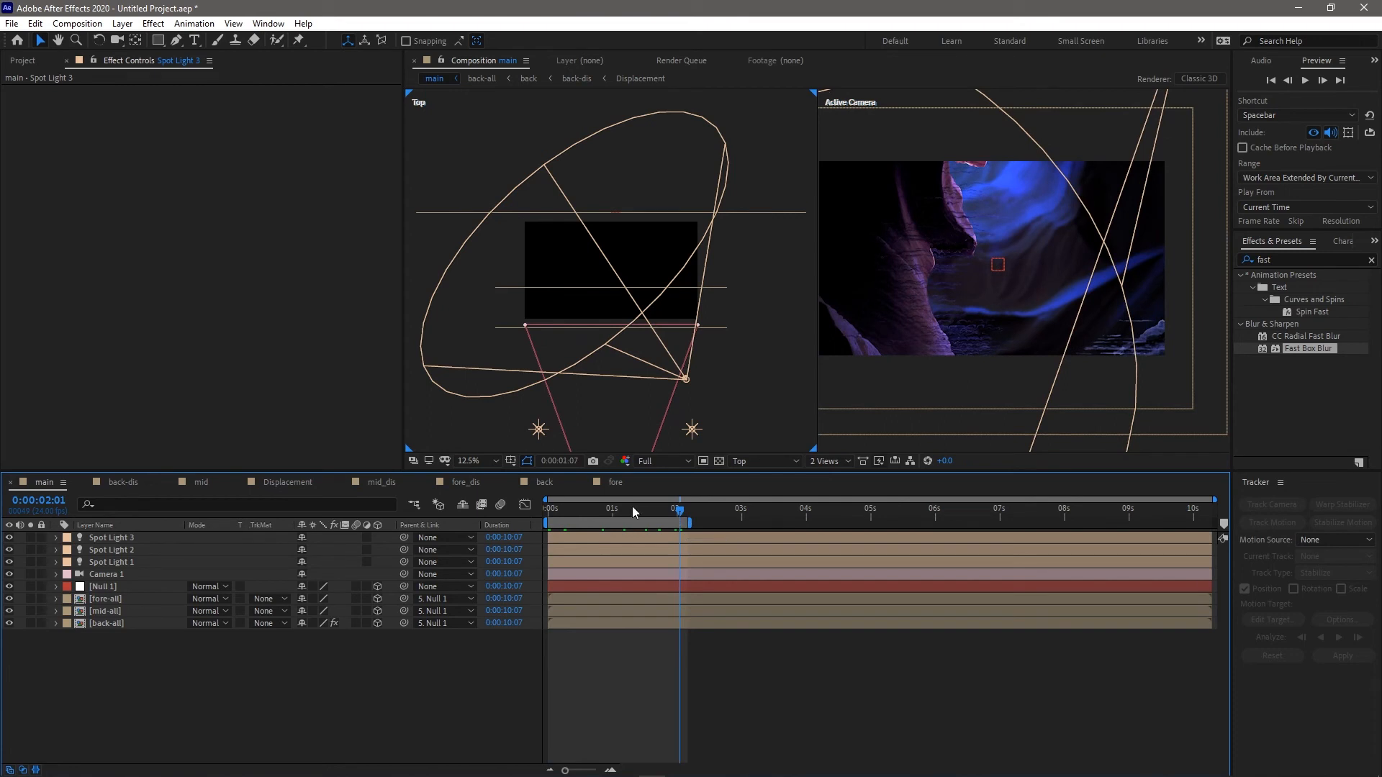
{"action": "key", "text": "space"}
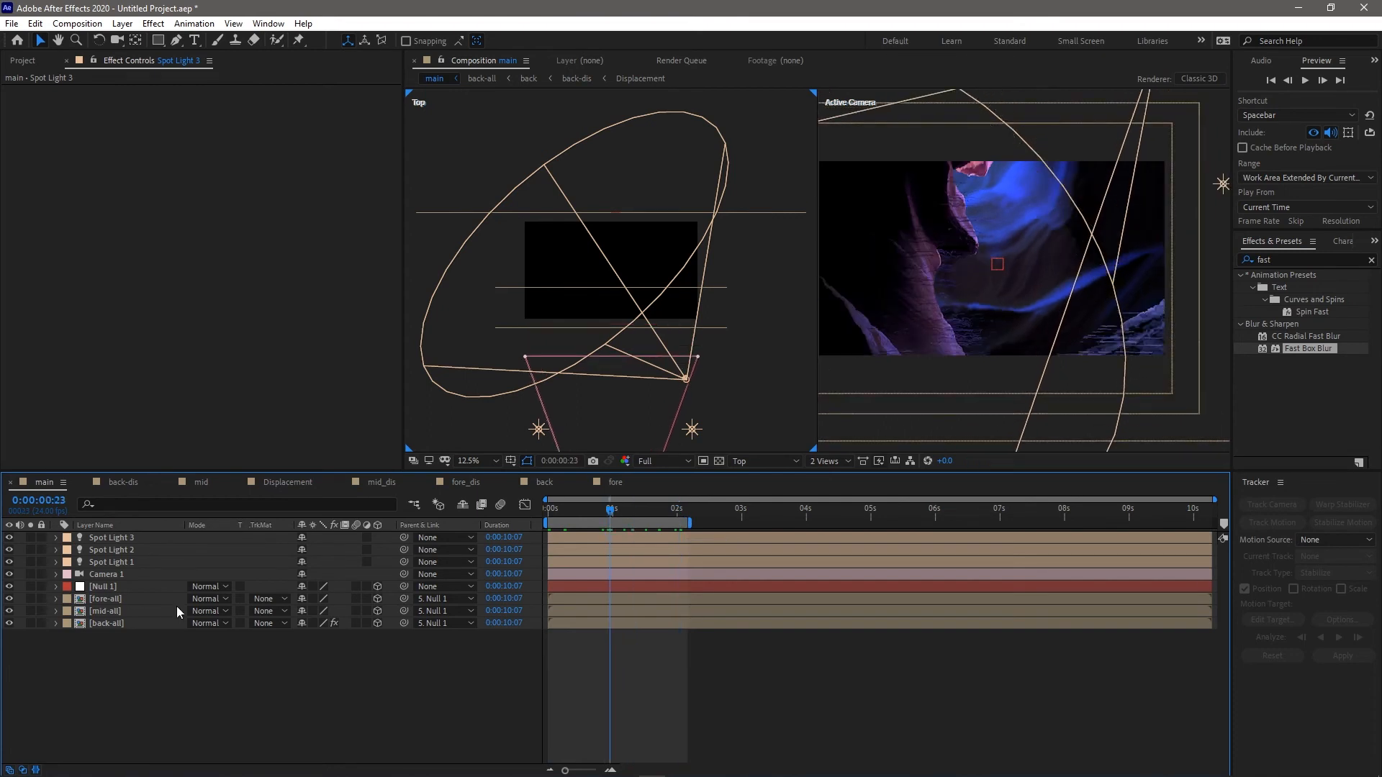
Apply the Exposure effect to the fore-all layer and set its exposure to 0.71
{"action": "left_click", "coordinate": [110, 599]}
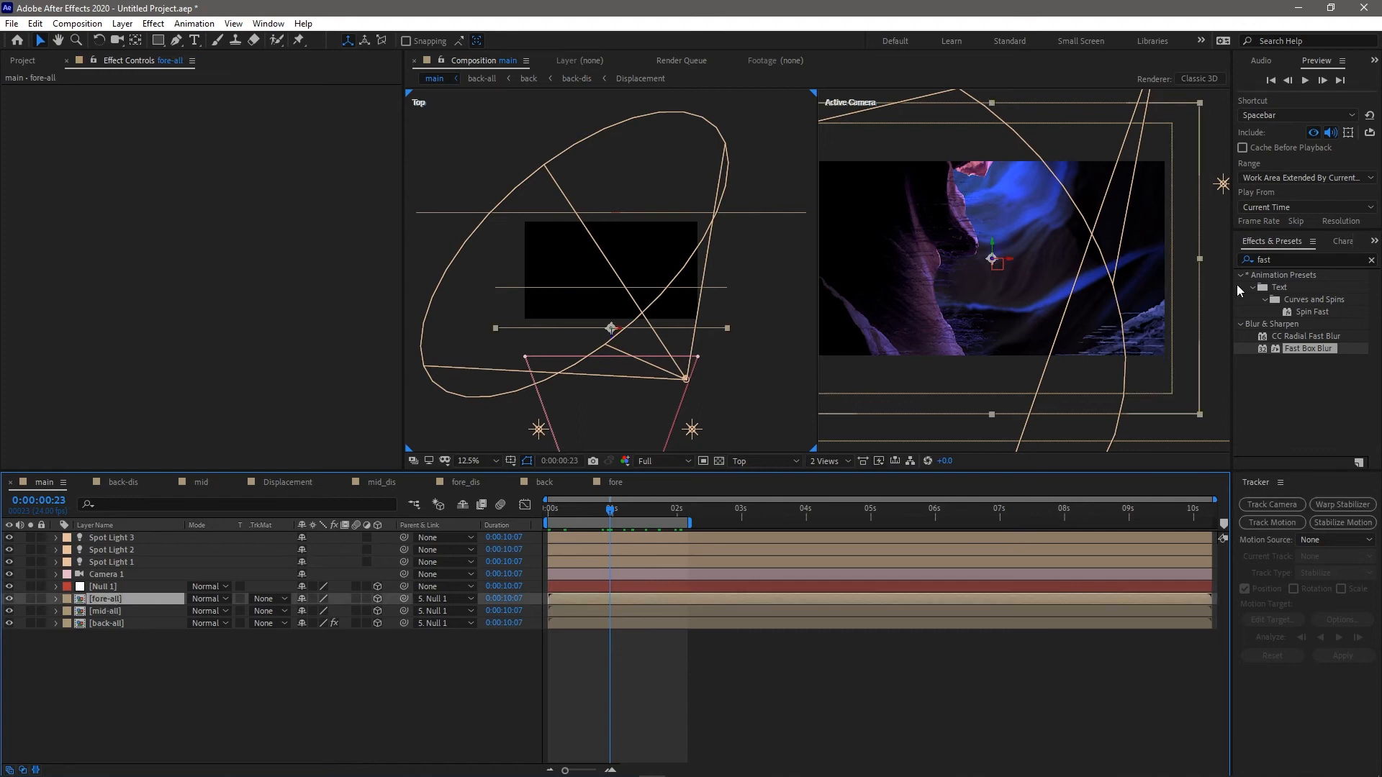
{"action": "left_click", "coordinate": [1276, 261]}
{"action": "key", "text": "BackSpace"}
{"action": "key", "text": "BackSpace"}
{"action": "key", "text": "BackSpace"}
{"action": "key", "text": "BackSpace"}
{"action": "type", "text": "exp"}
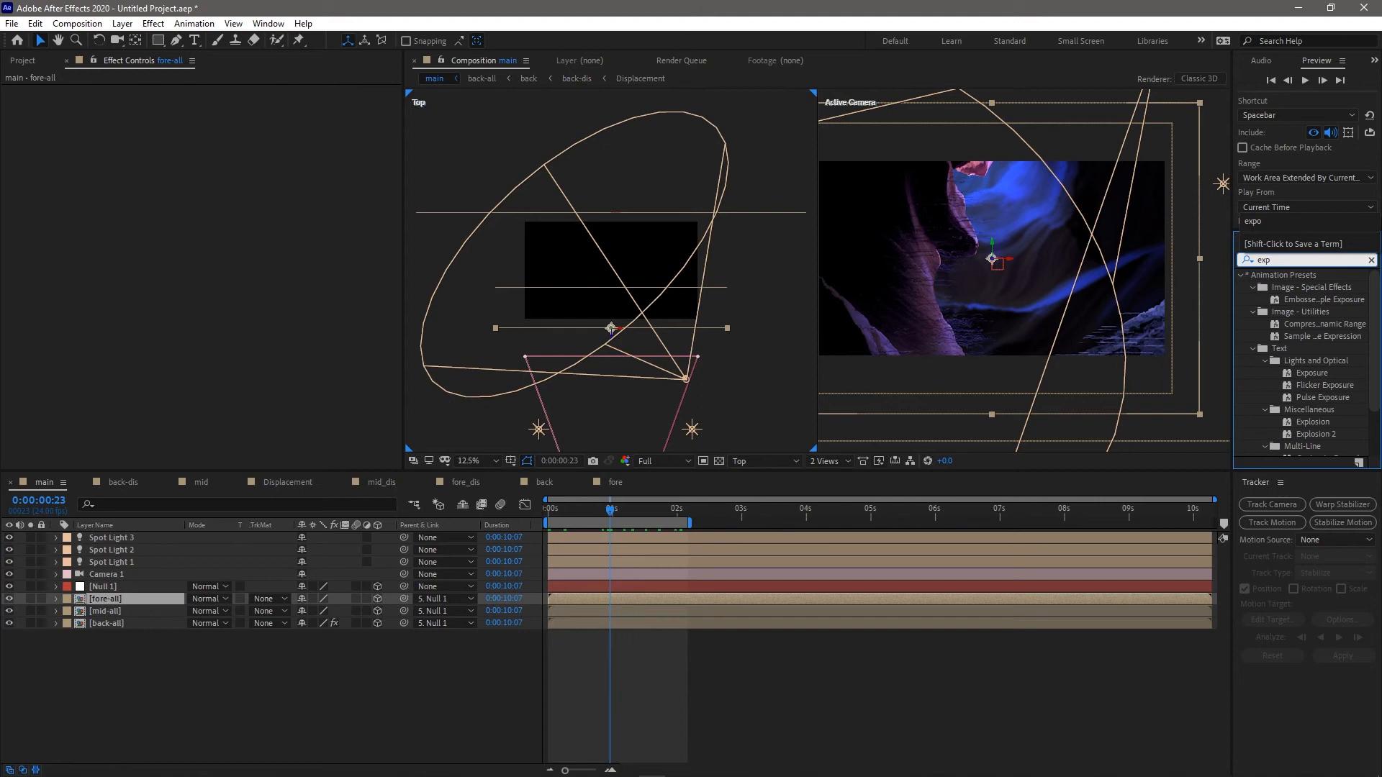
{"action": "type", "text": "o"}
{"action": "double_click", "coordinate": [1286, 409]}
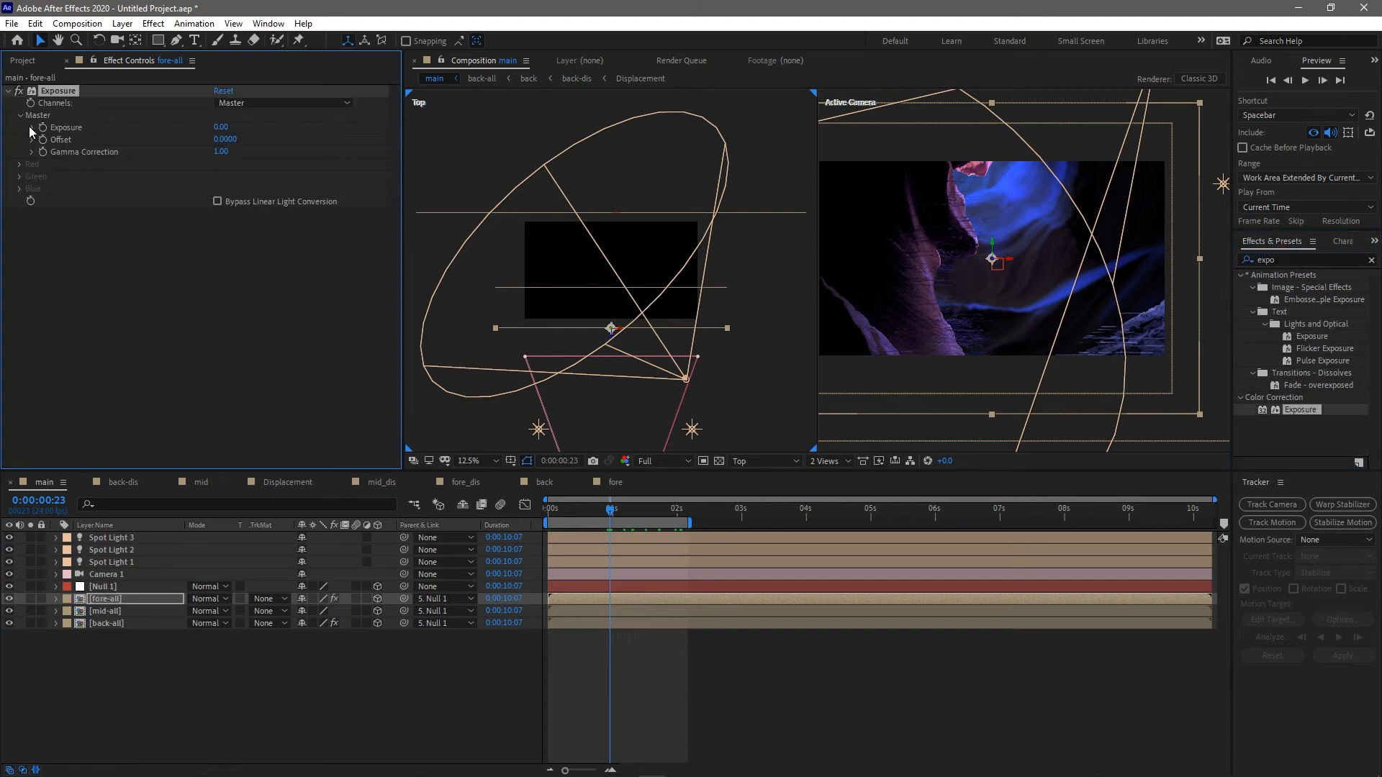
{"action": "left_click", "coordinate": [30, 126]}
{"action": "left_click_drag", "start_coordinate": [229, 148], "coordinate": [244, 147]}
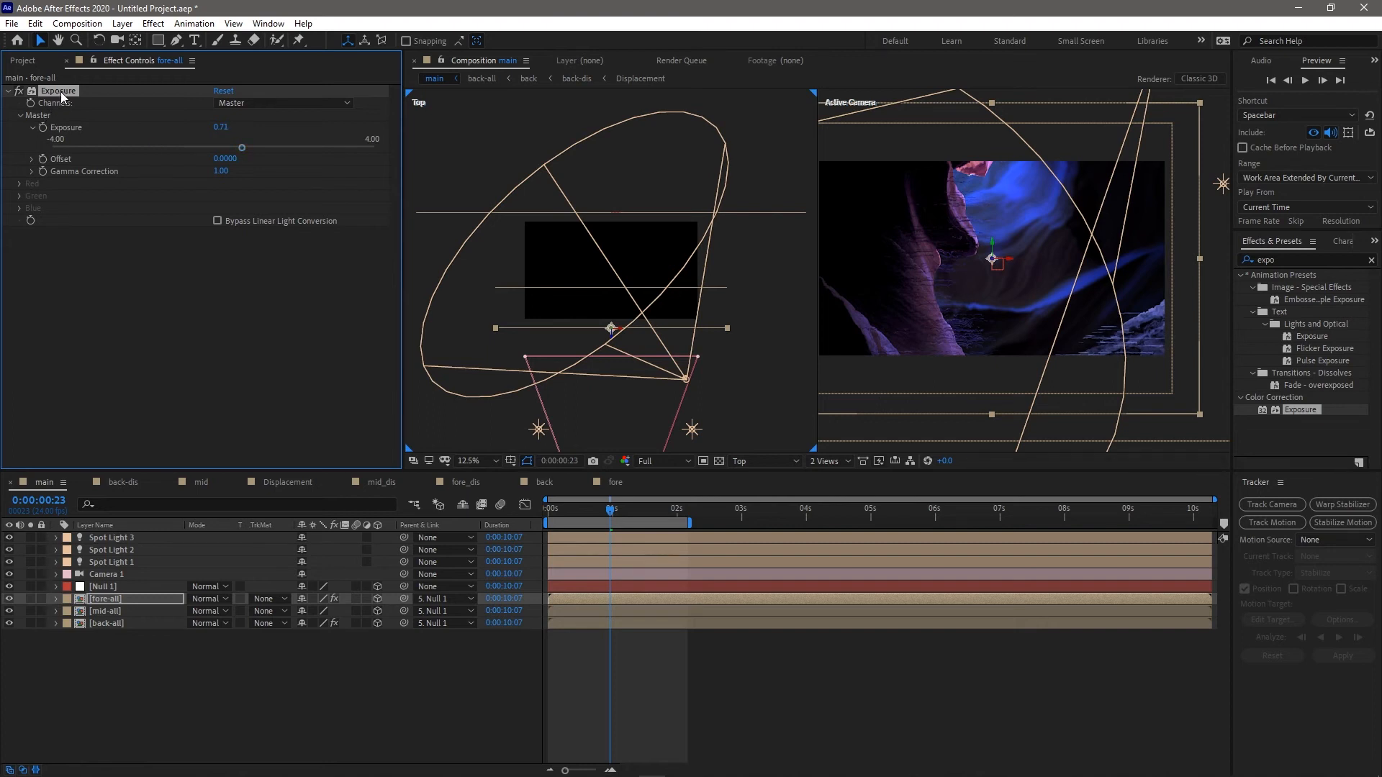
Move the Exposure effect from the fore-all layer to the mid-all layer and set its exposure to 1.92
{"action": "key", "text": "Delete"}
{"action": "left_click", "coordinate": [101, 611]}
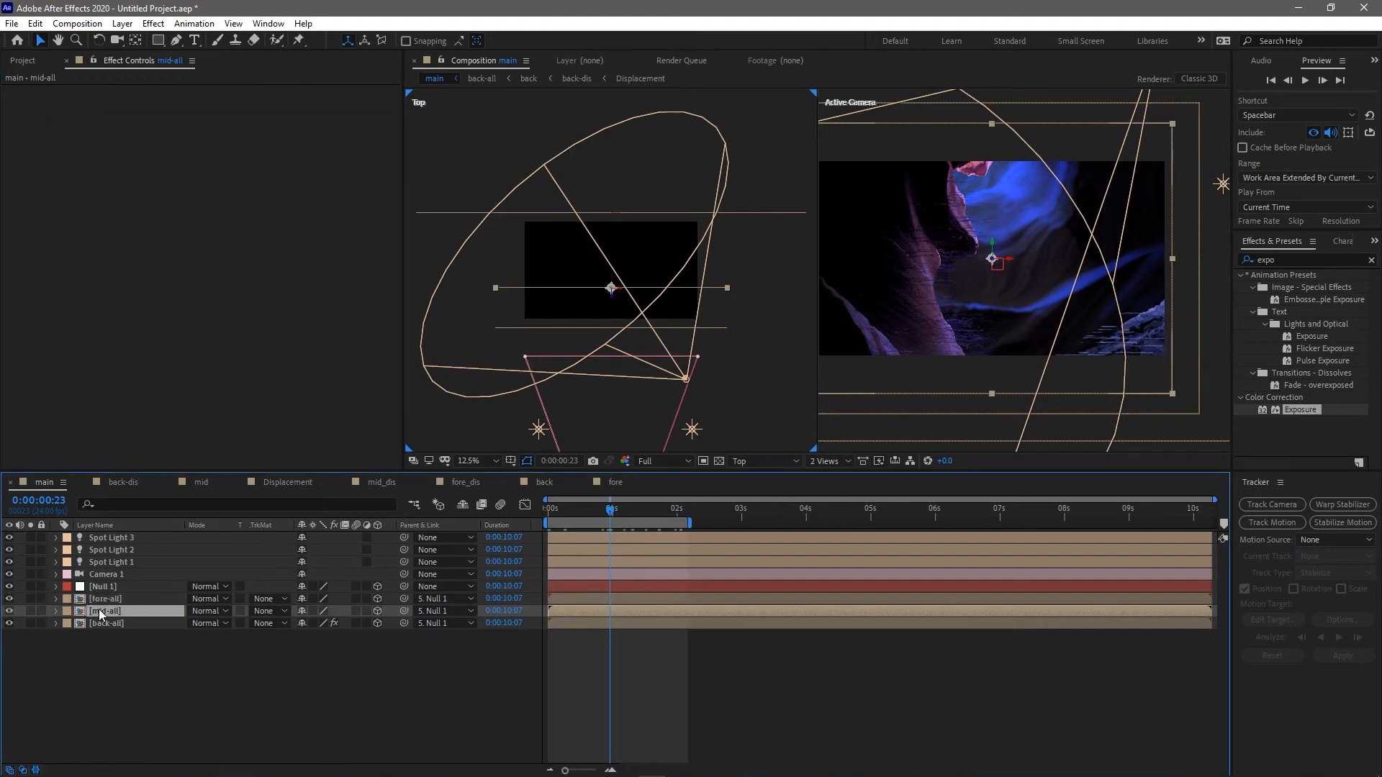
{"action": "key", "text": "ctrl+v"}
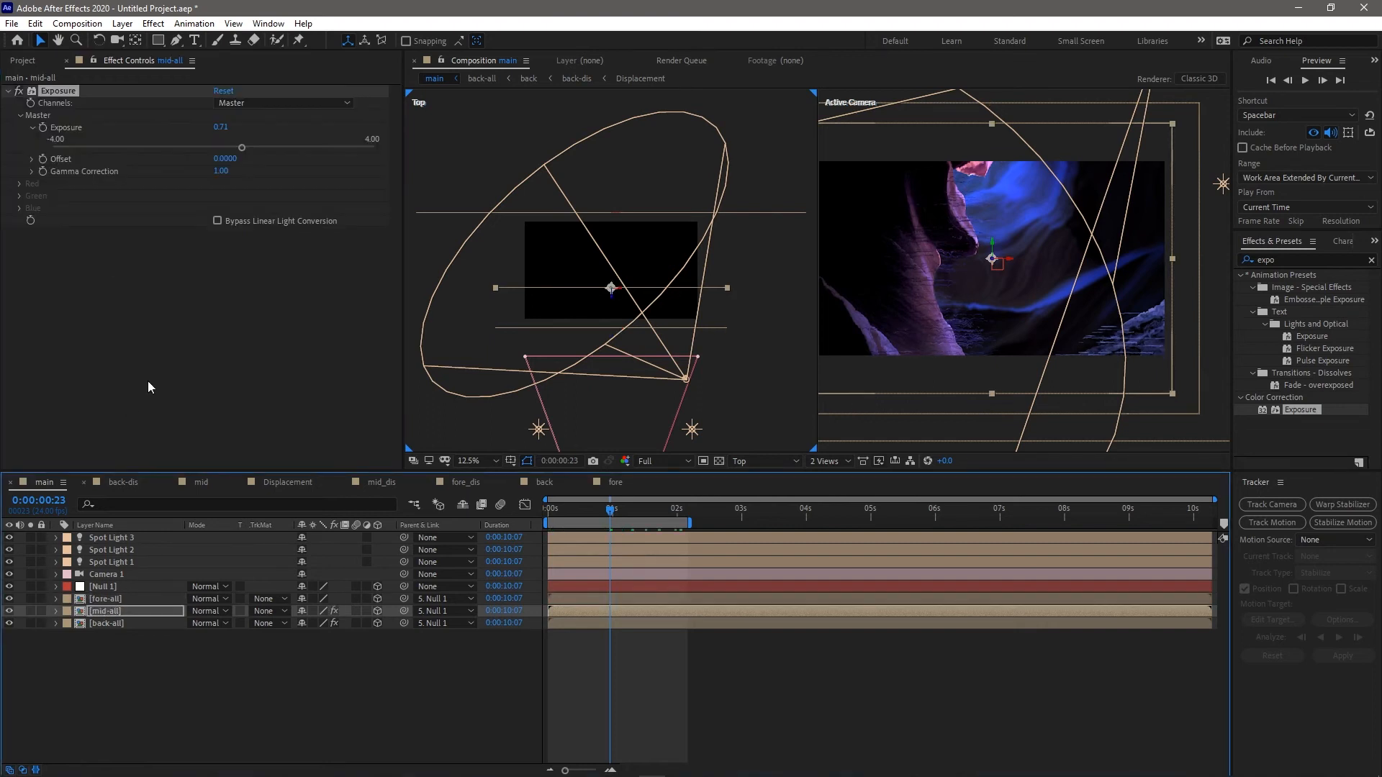
{"action": "left_click", "coordinate": [271, 144]}
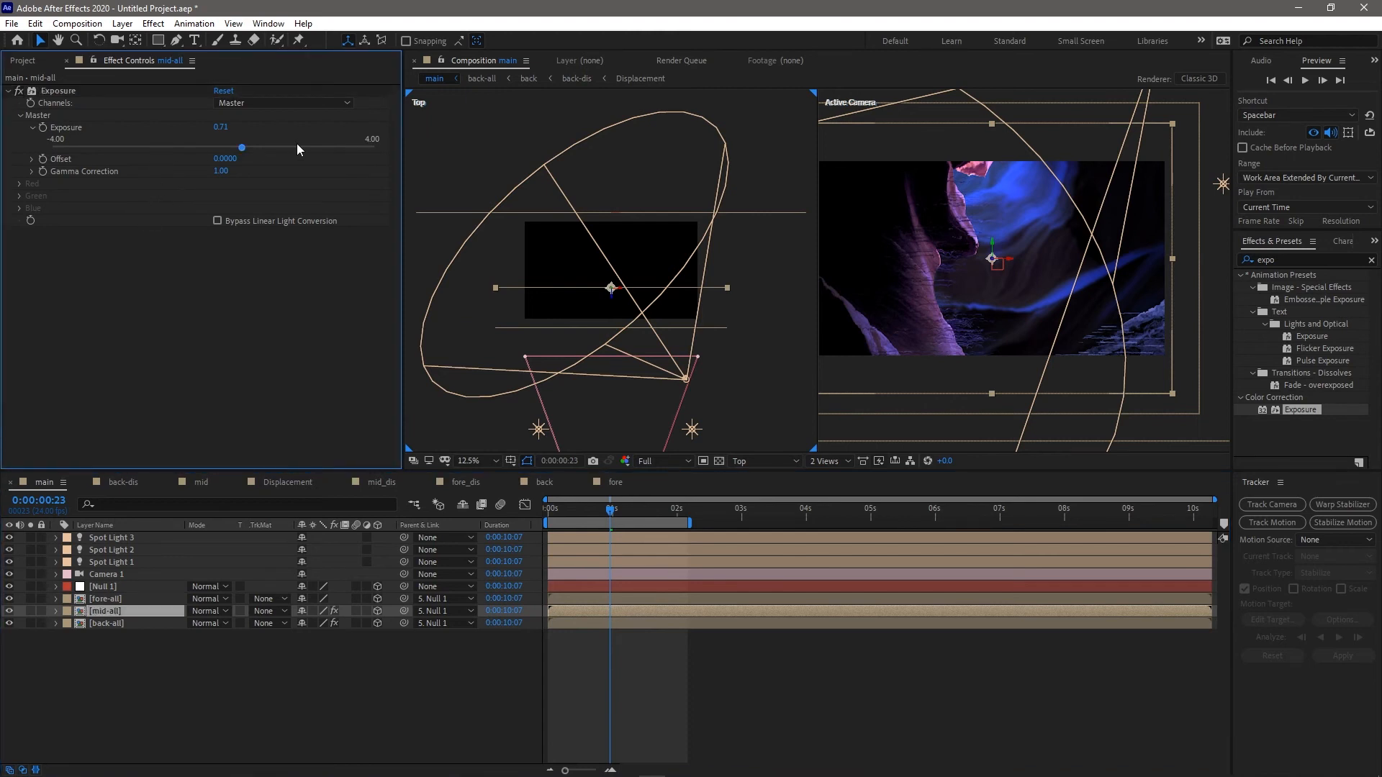
{"action": "left_click", "coordinate": [296, 146]}
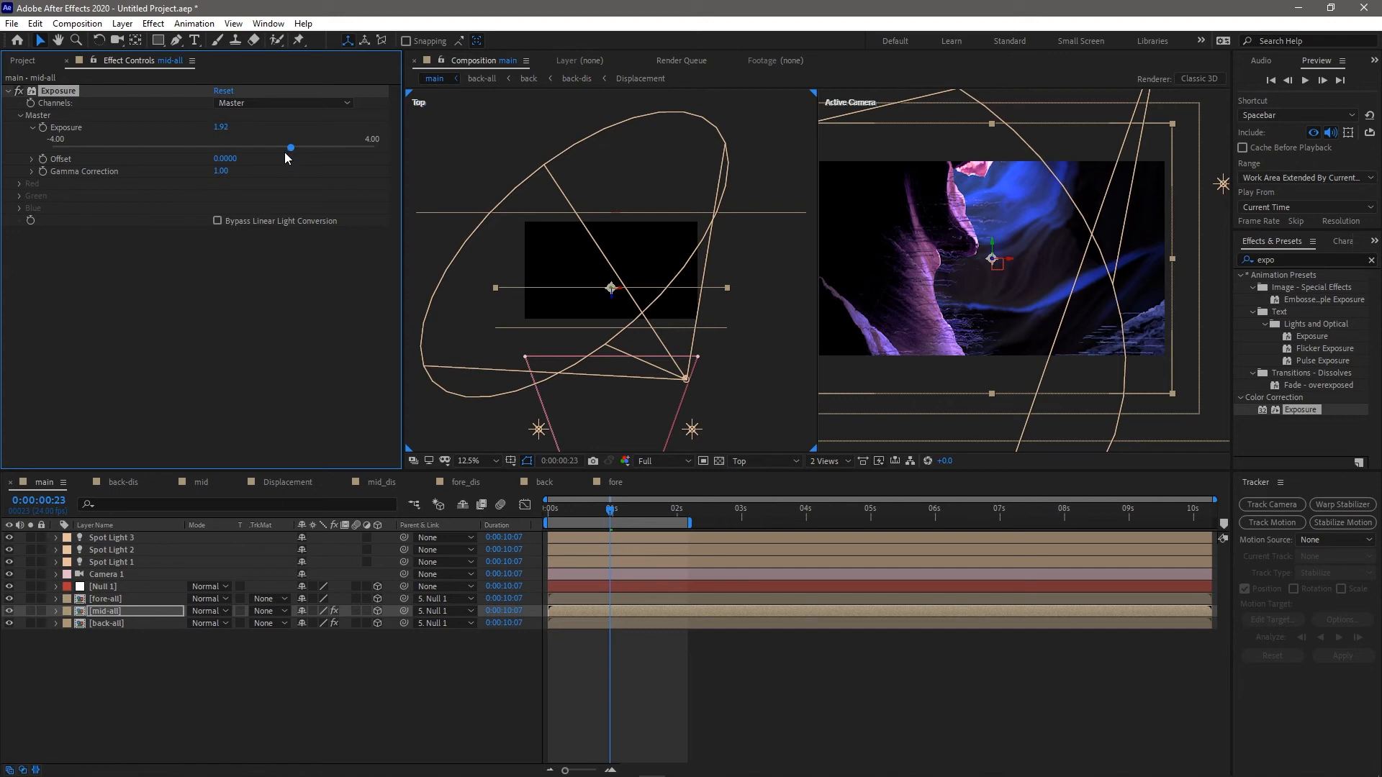
{"action": "left_click_drag", "start_coordinate": [290, 154], "coordinate": [291, 150]}
Create a new white solid layer above all other layers in the main composition
{"action": "right_click", "coordinate": [209, 682]}
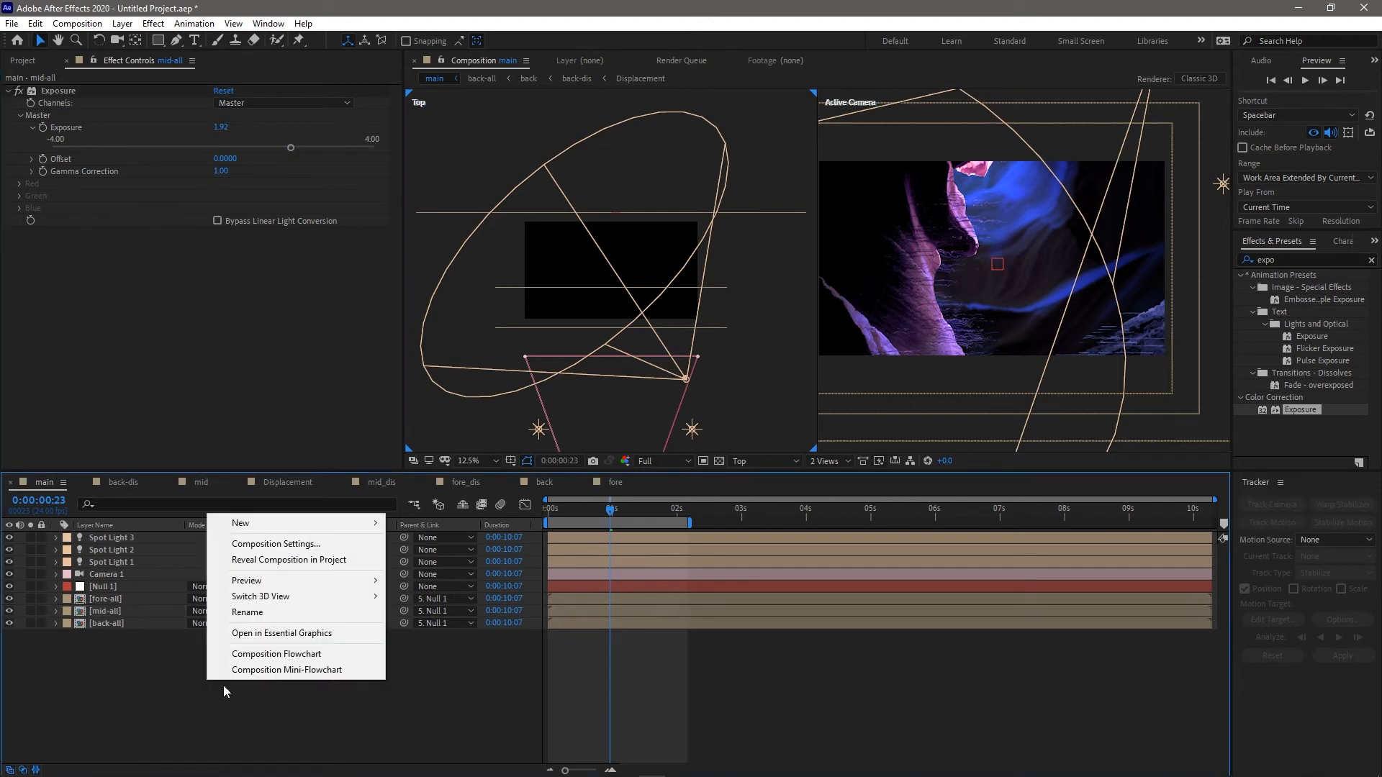
{"action": "mouse_move", "coordinate": [284, 524]}
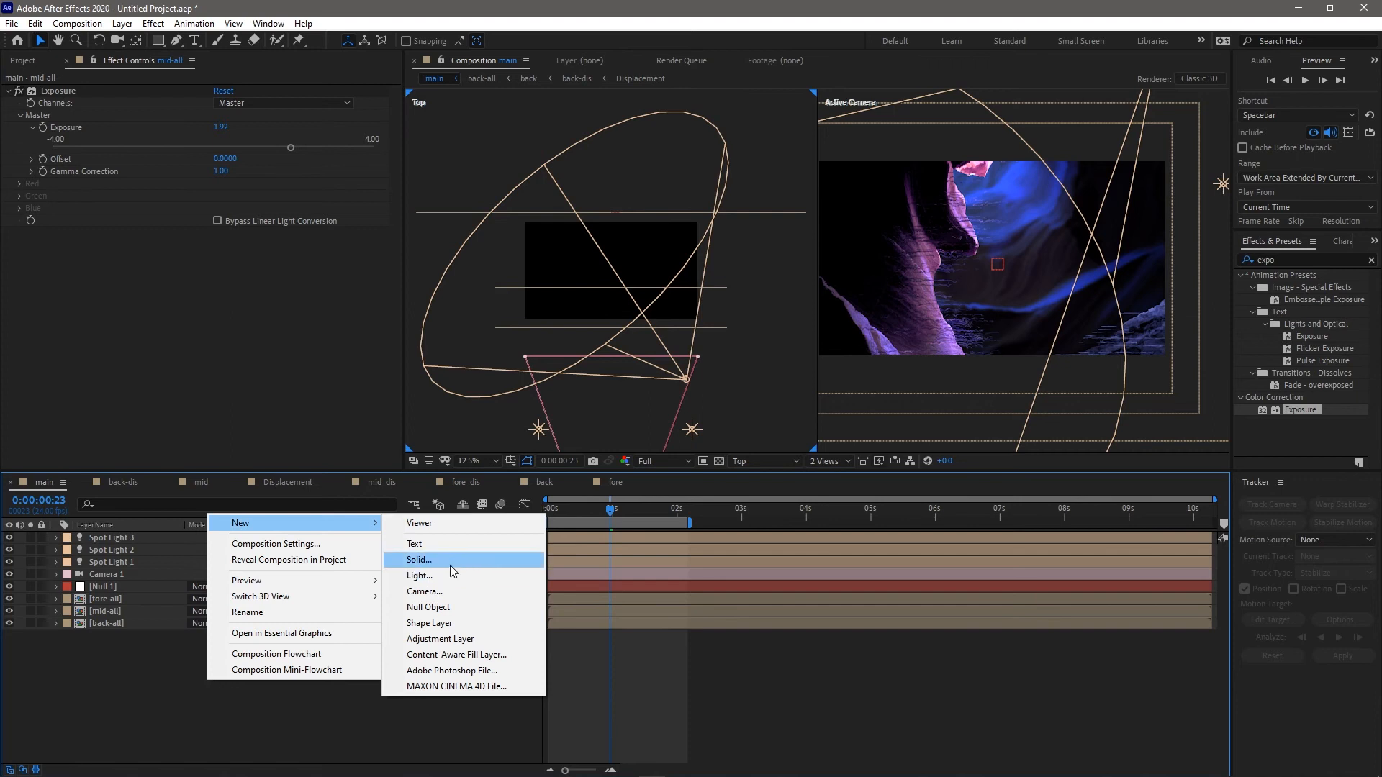
{"action": "left_click", "coordinate": [454, 566]}
{"action": "left_click", "coordinate": [1206, 475]}
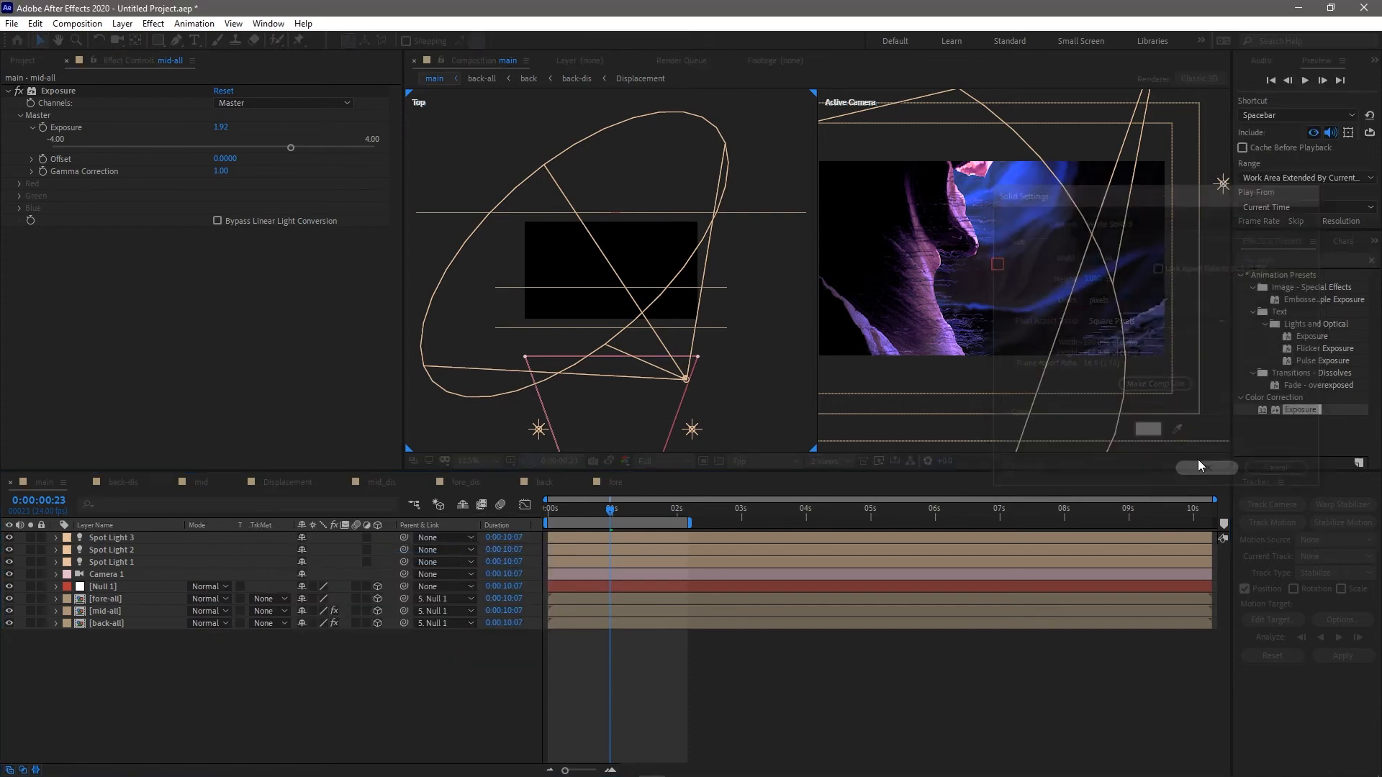
{"action": "left_click", "coordinate": [1296, 260]}
{"action": "type", "text": "color"}
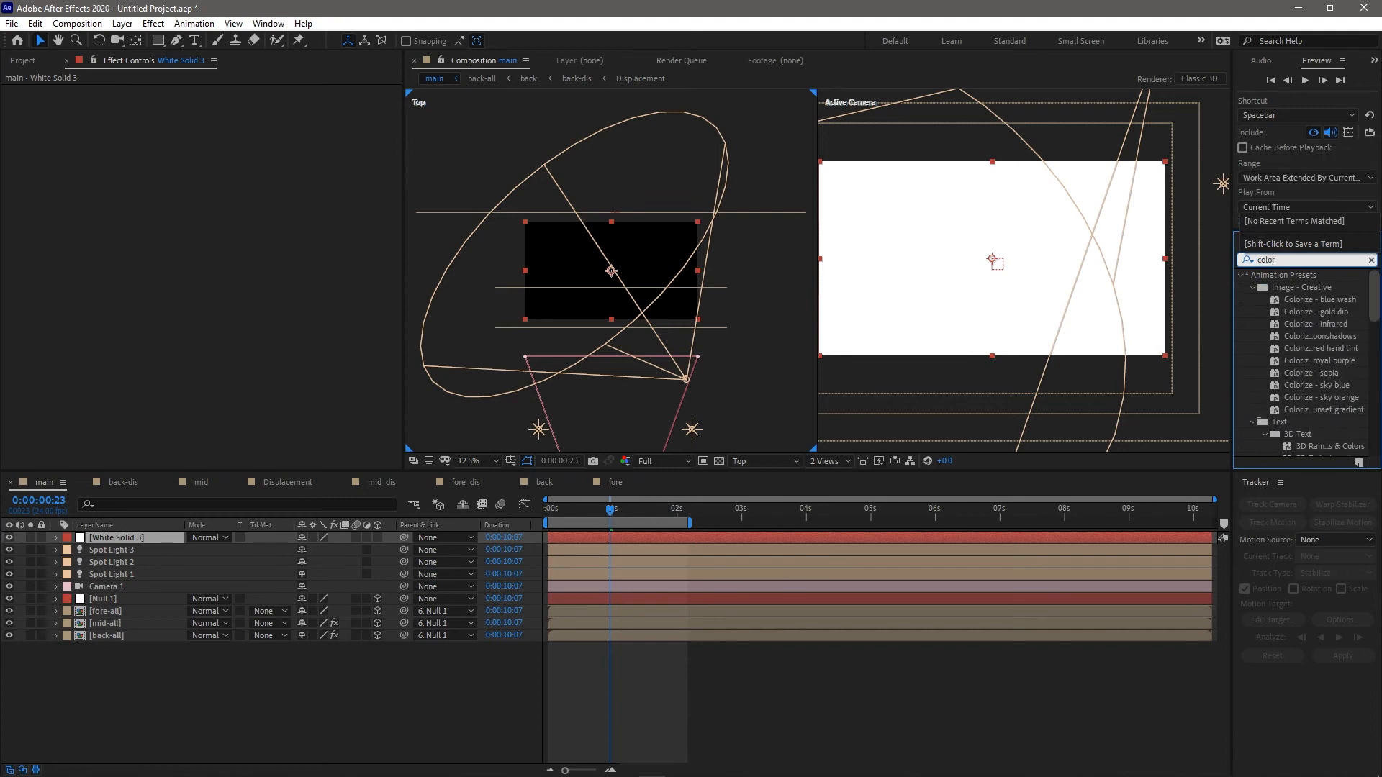
{"action": "type", "text": "r"}
{"action": "key", "text": "BackSpace"}
{"action": "type", "text": "a"}
{"action": "key", "text": "Left"}
{"action": "type", "text": "r"}
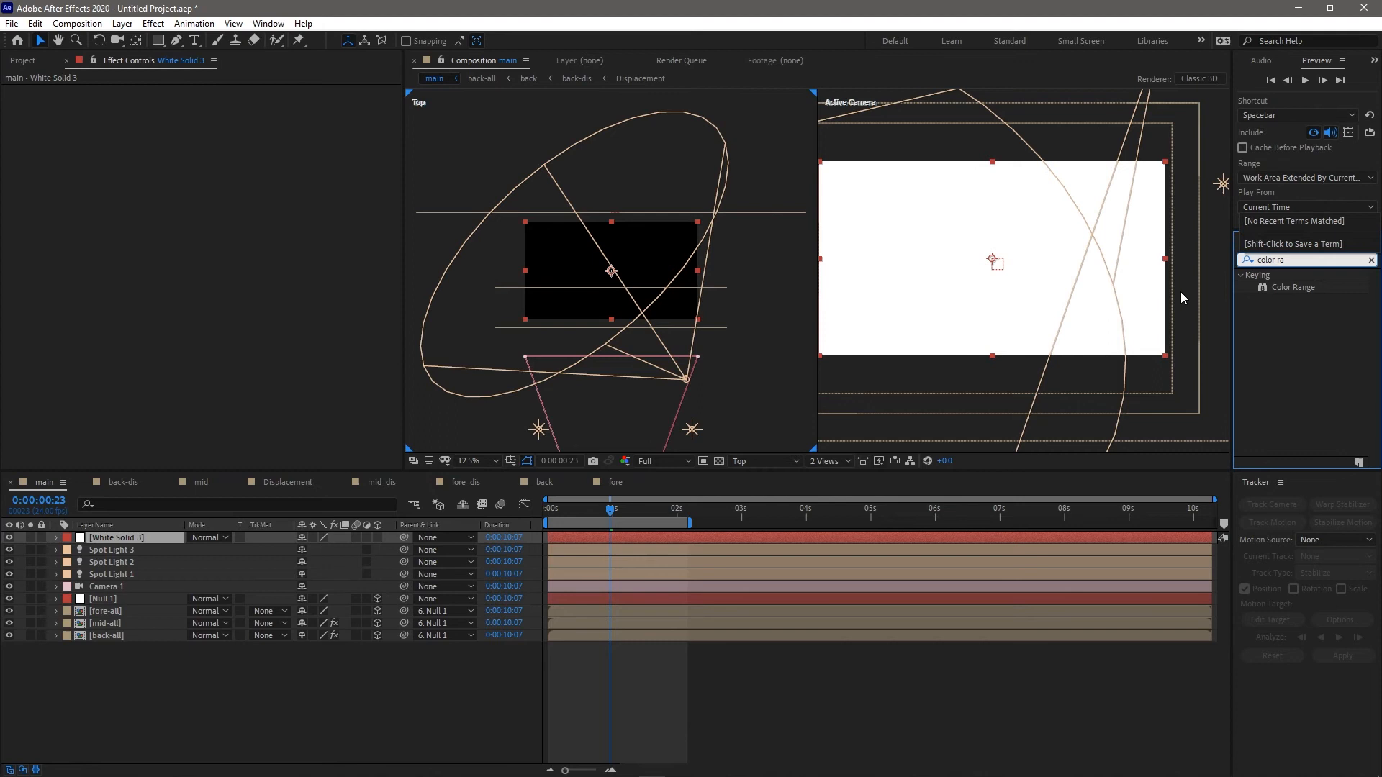
{"action": "key", "text": "ctrl+a"}
{"action": "key", "text": "BackSpace"}
{"action": "type", "text": "c"}
{"action": "key", "text": "BackSpace"}
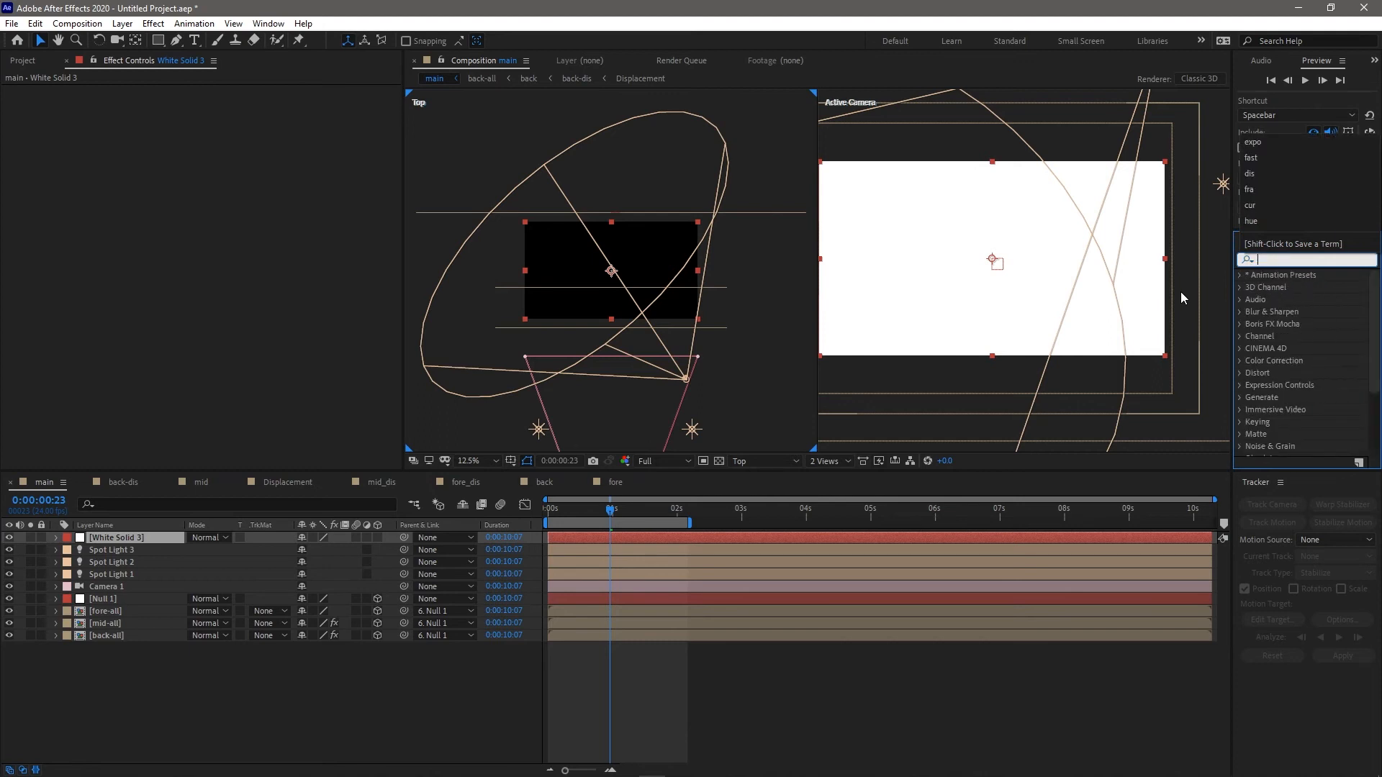
Apply the 4-Color Gradient effect to the white solid and set the layer's blending mode to Color
{"action": "type", "text": "4"}
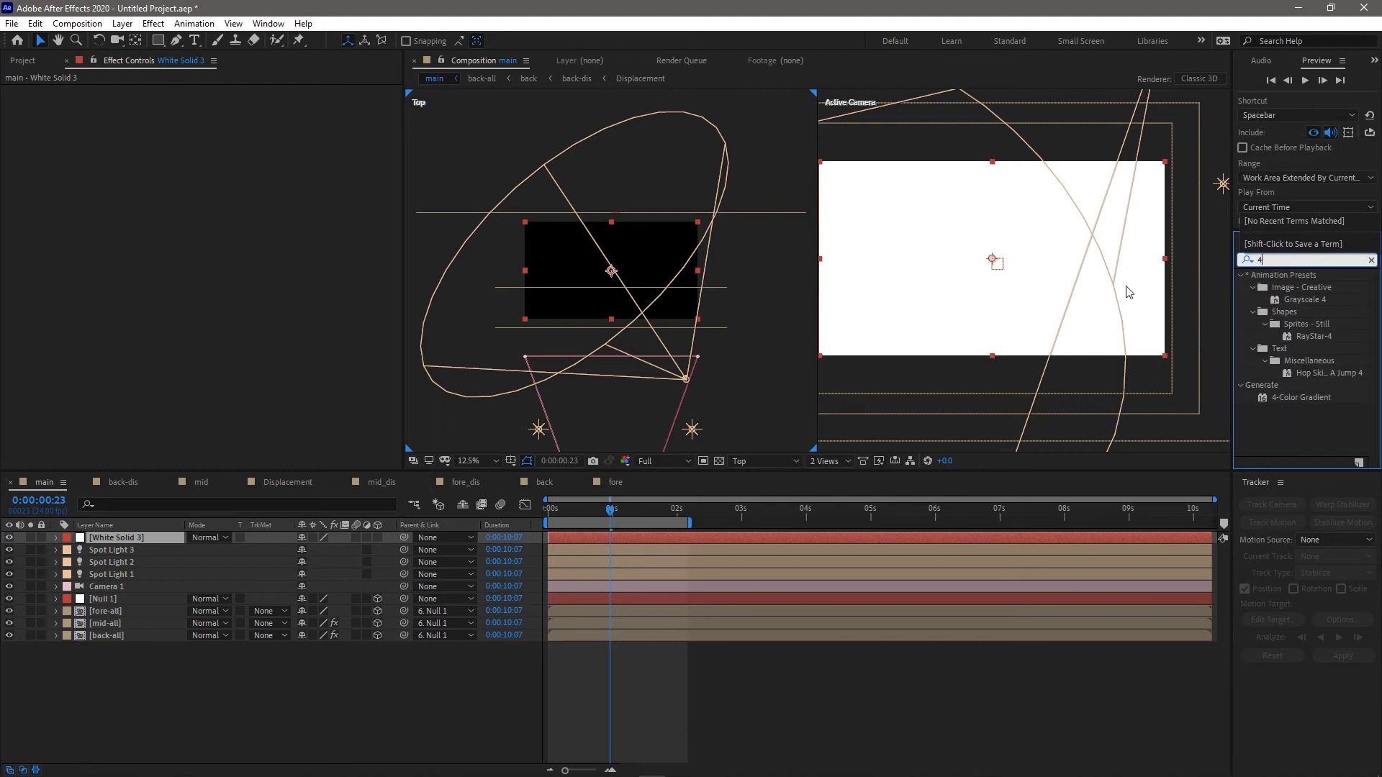
{"action": "left_click", "coordinate": [1287, 301]}
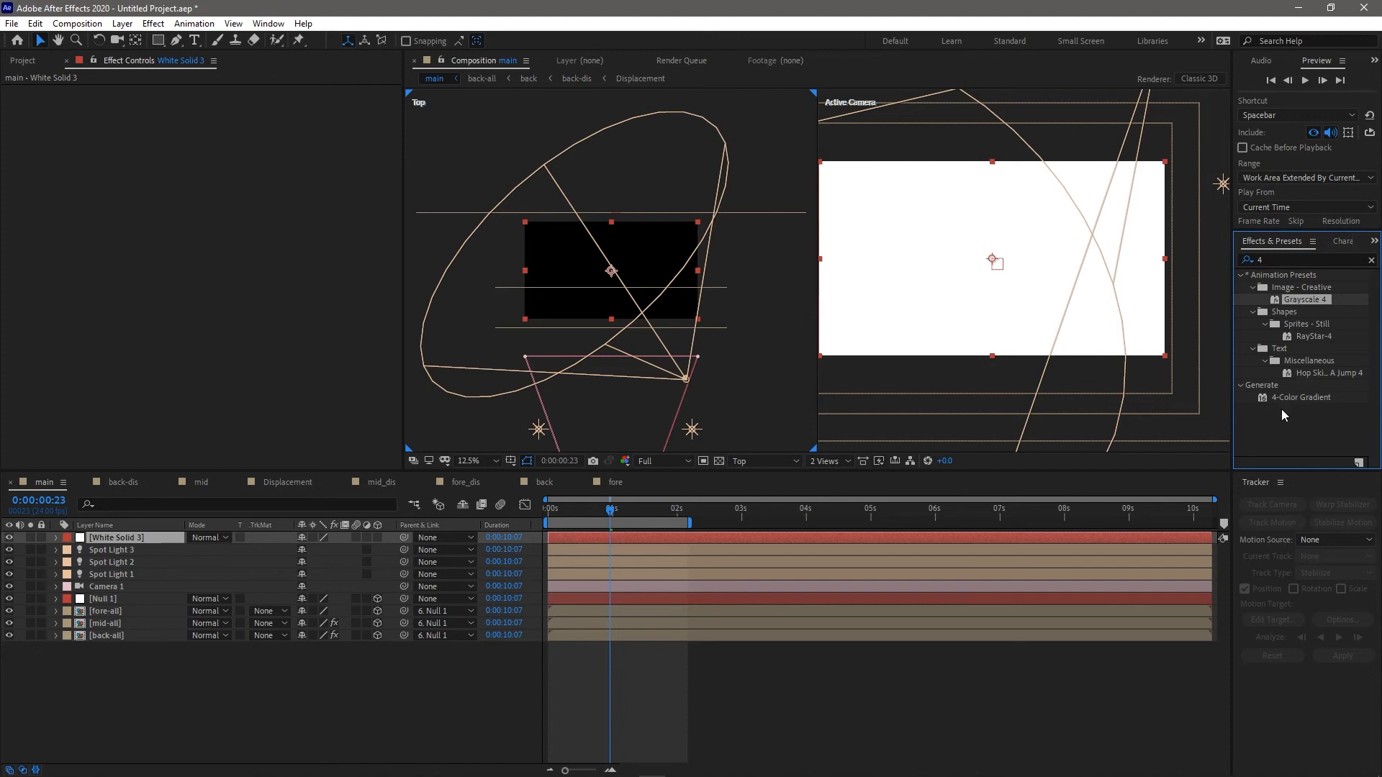
{"action": "double_click", "coordinate": [1269, 395]}
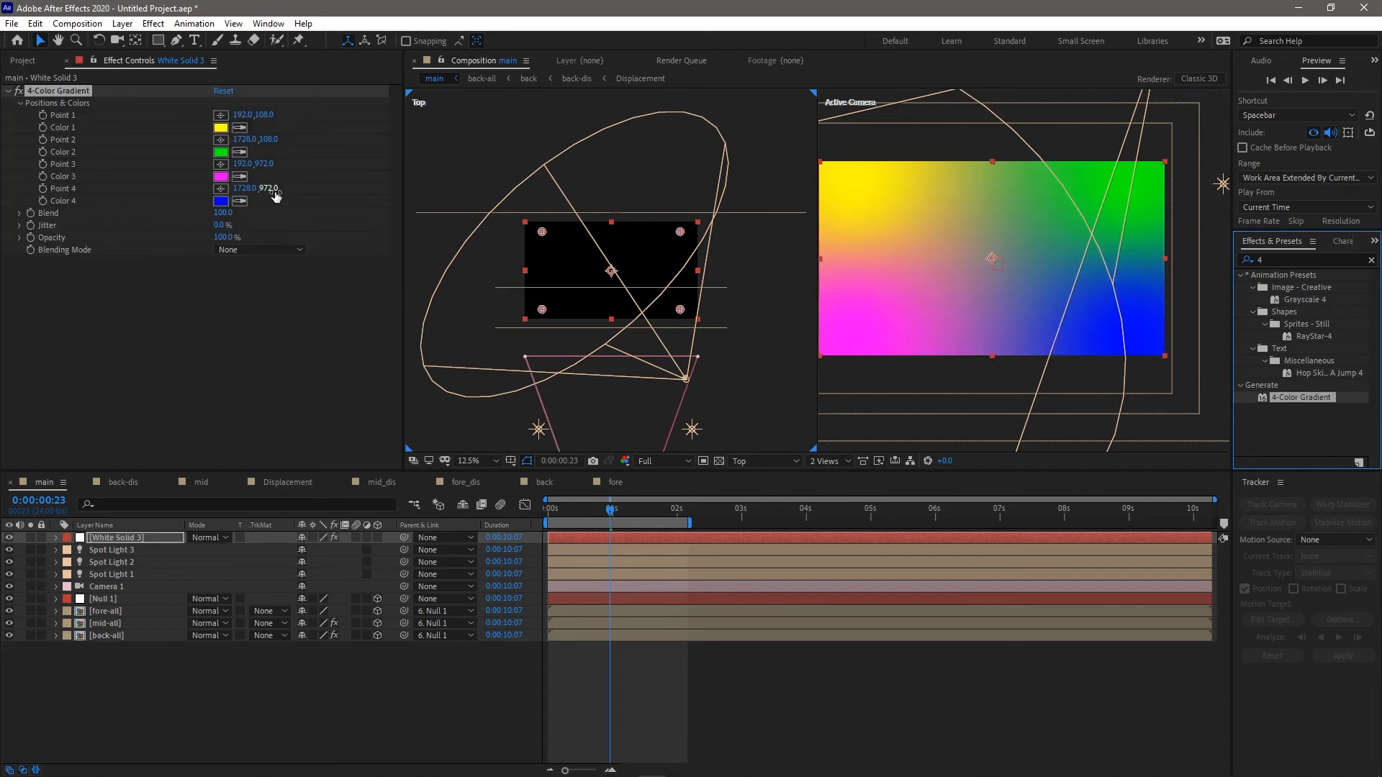
{"action": "left_click", "coordinate": [206, 539]}
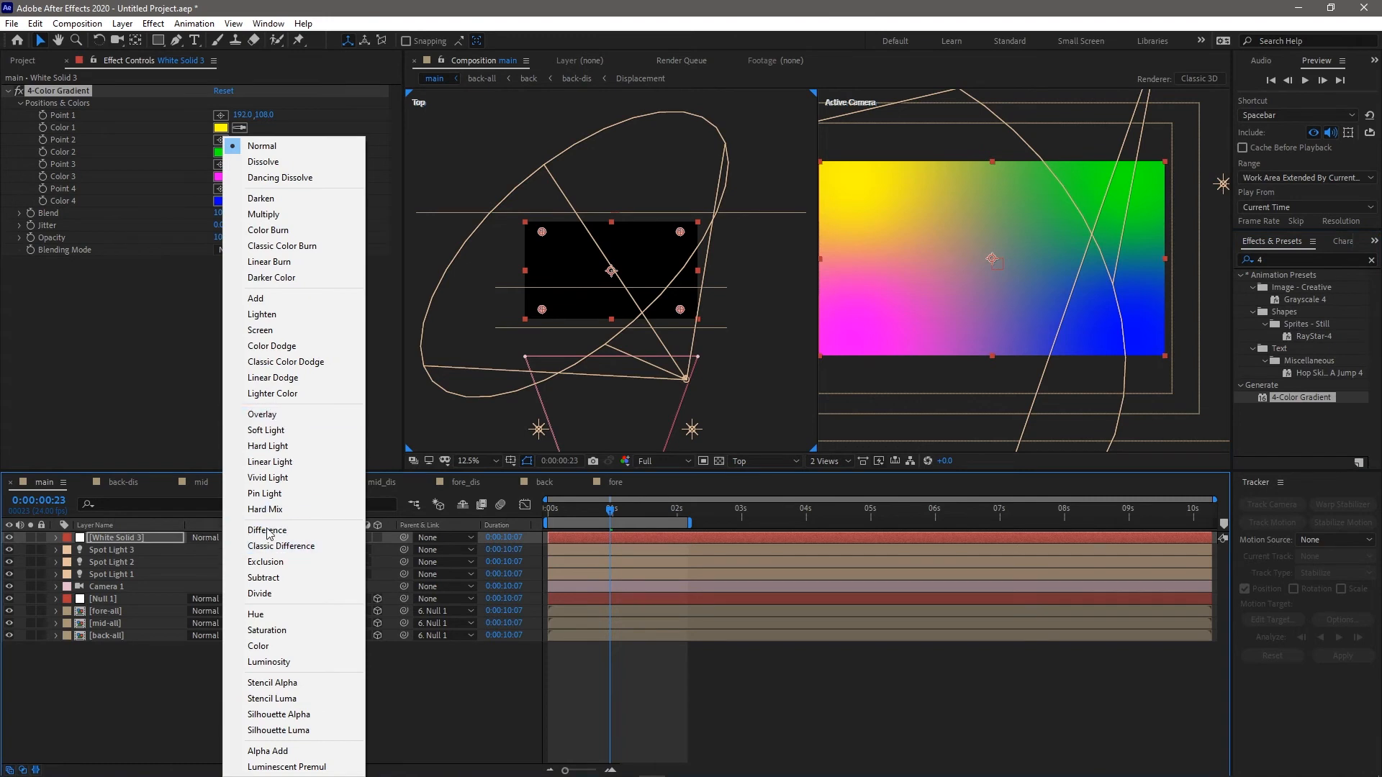
{"action": "left_click", "coordinate": [281, 646]}
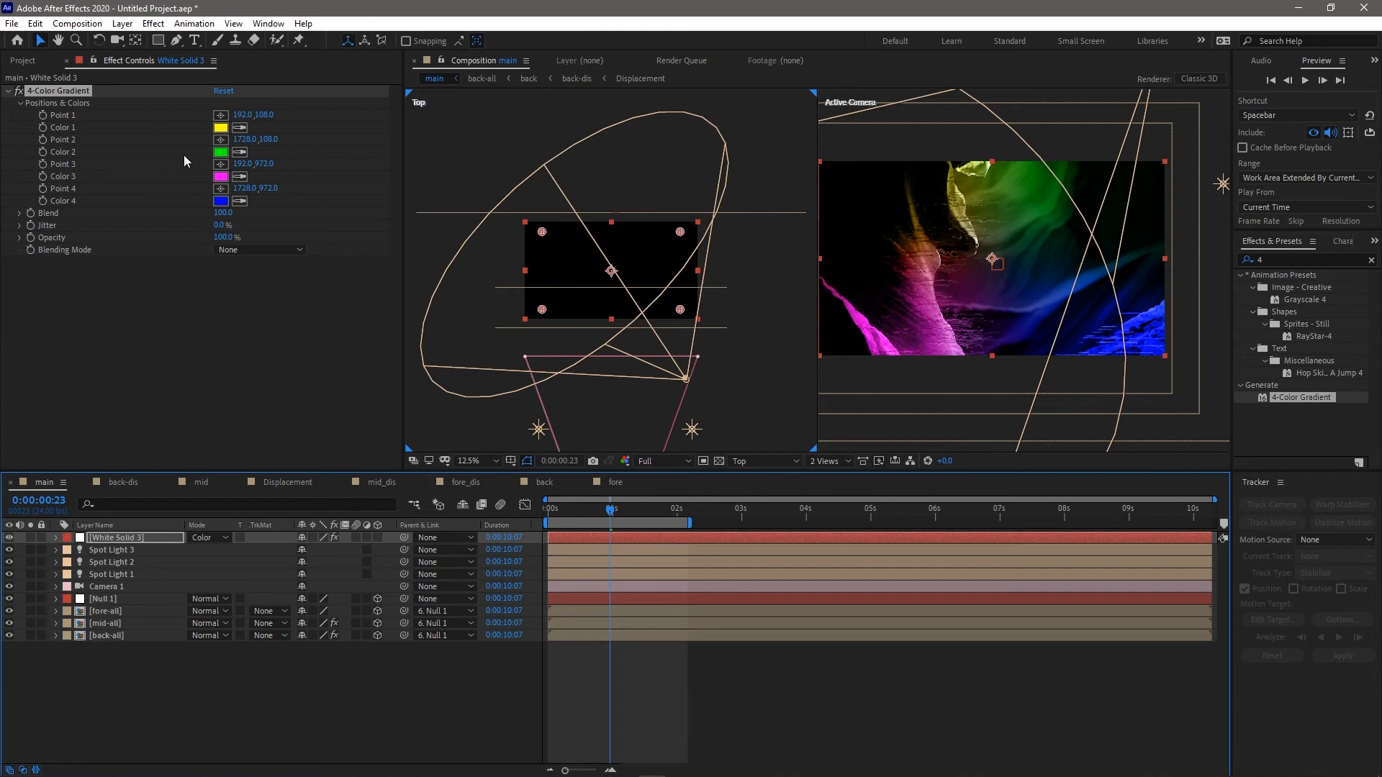
Sample all four gradient colors from the canyon image while the white solid is temporarily hidden
{"action": "left_click", "coordinate": [12, 539]}
{"action": "left_click", "coordinate": [240, 128]}
{"action": "left_click", "coordinate": [1021, 184]}
{"action": "left_click", "coordinate": [239, 151]}
{"action": "left_click", "coordinate": [930, 269]}
{"action": "left_click", "coordinate": [241, 177]}
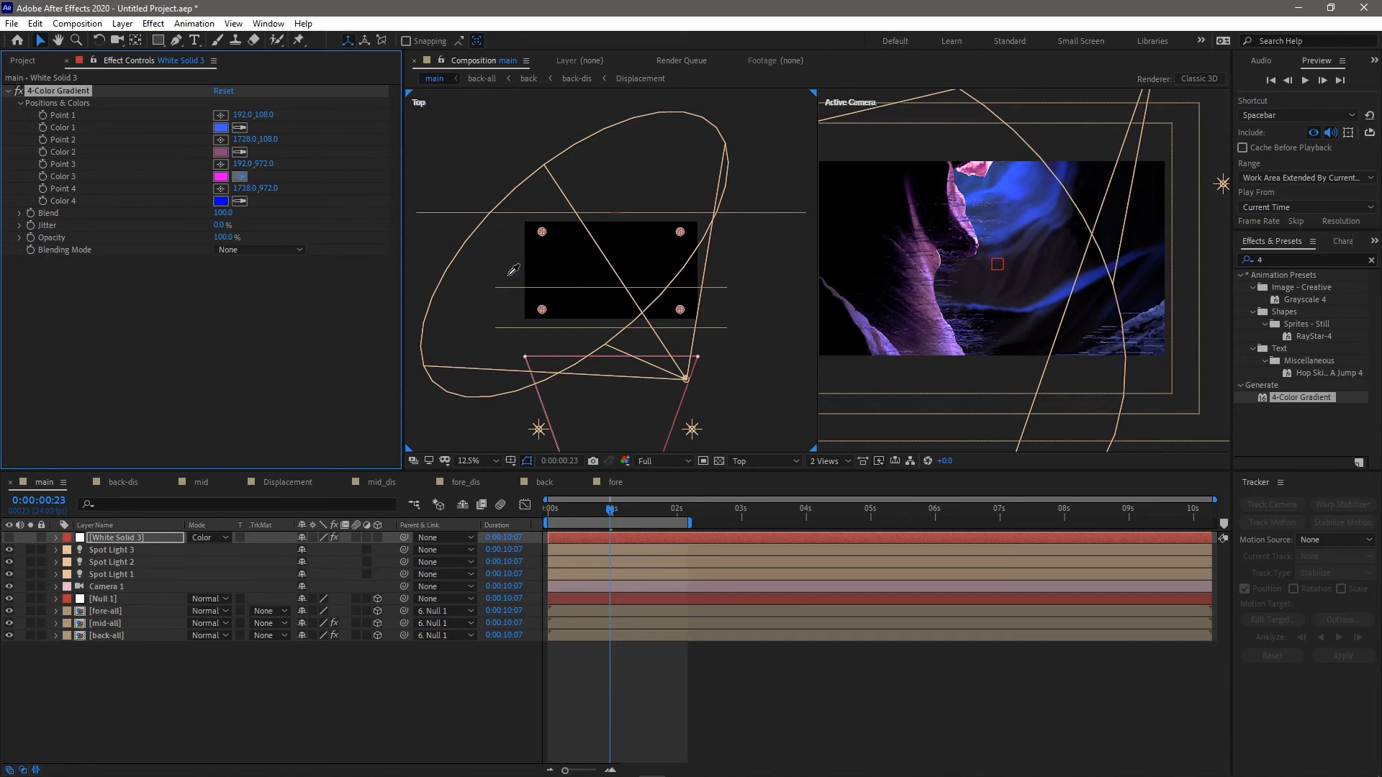
{"action": "left_click", "coordinate": [1164, 314]}
{"action": "left_click", "coordinate": [240, 201]}
{"action": "left_click", "coordinate": [1092, 210]}
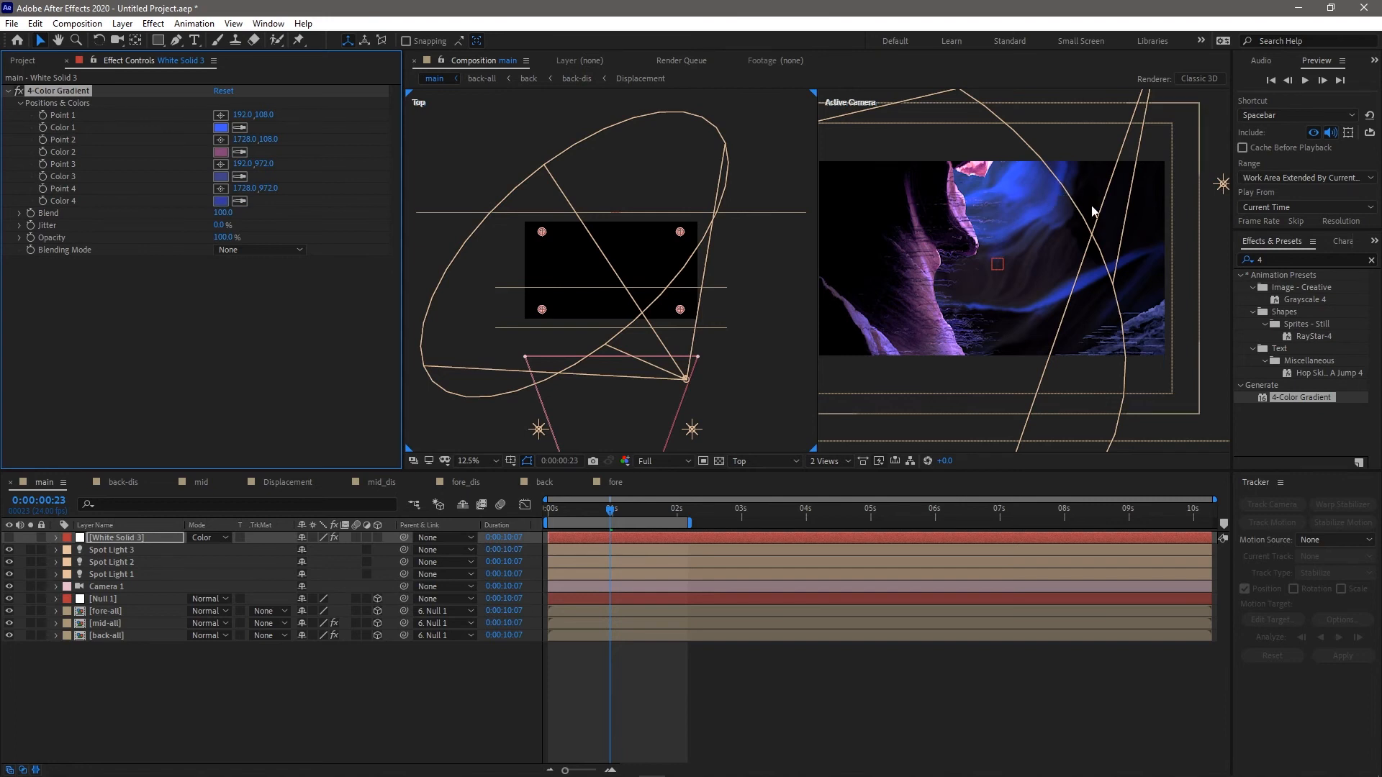
{"action": "left_click", "coordinate": [9, 539]}
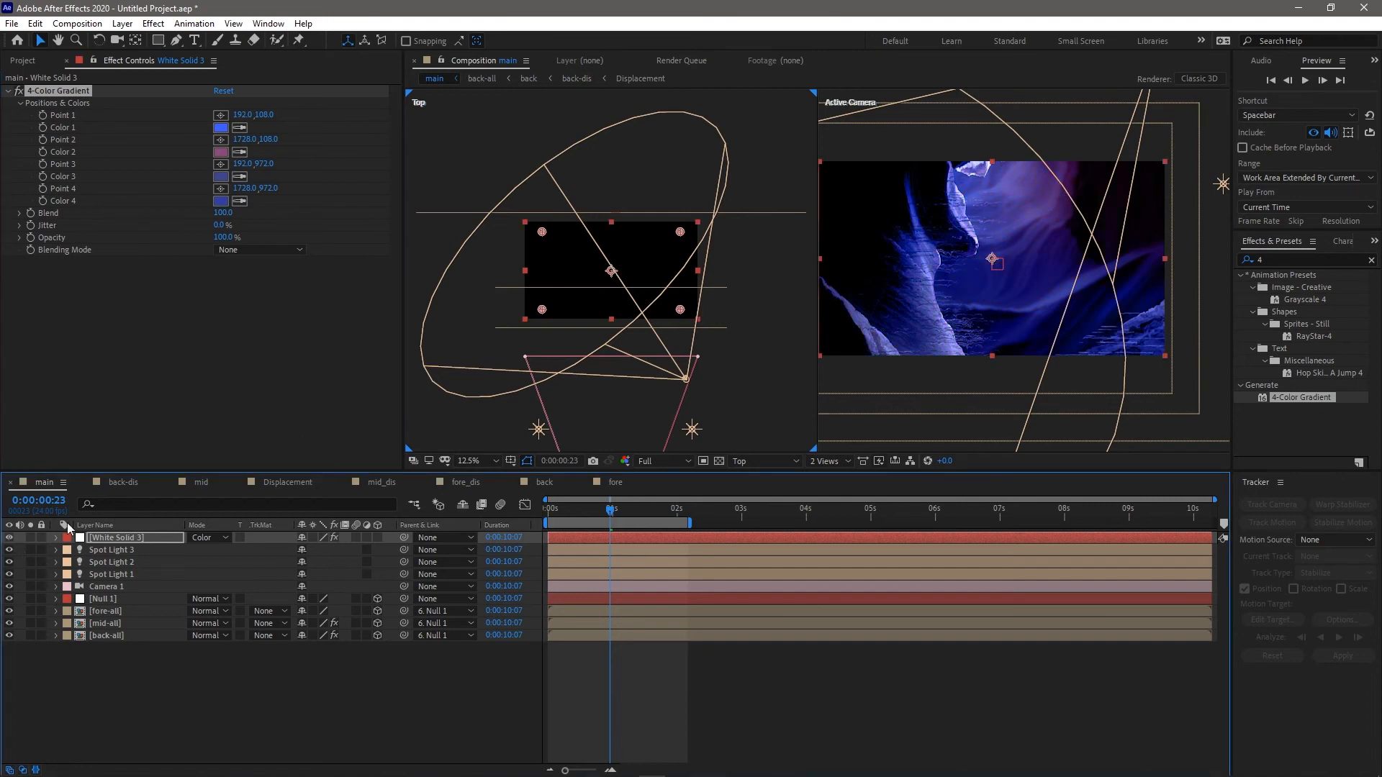
Try resampling the gradient's Color 2, and resample Color 3 from the bright blue canyon area with the solid temporarily hidden
{"action": "left_click", "coordinate": [239, 152]}
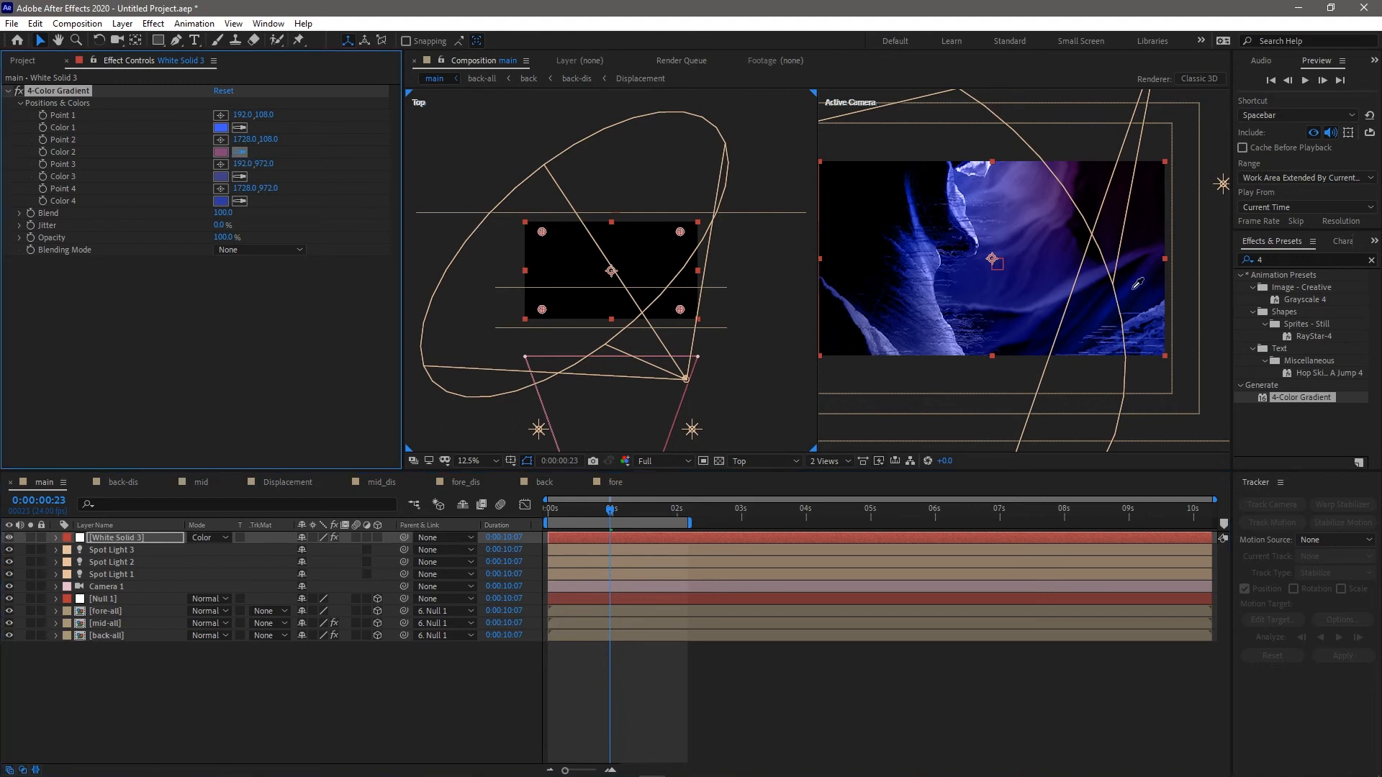
{"action": "left_click", "coordinate": [10, 545]}
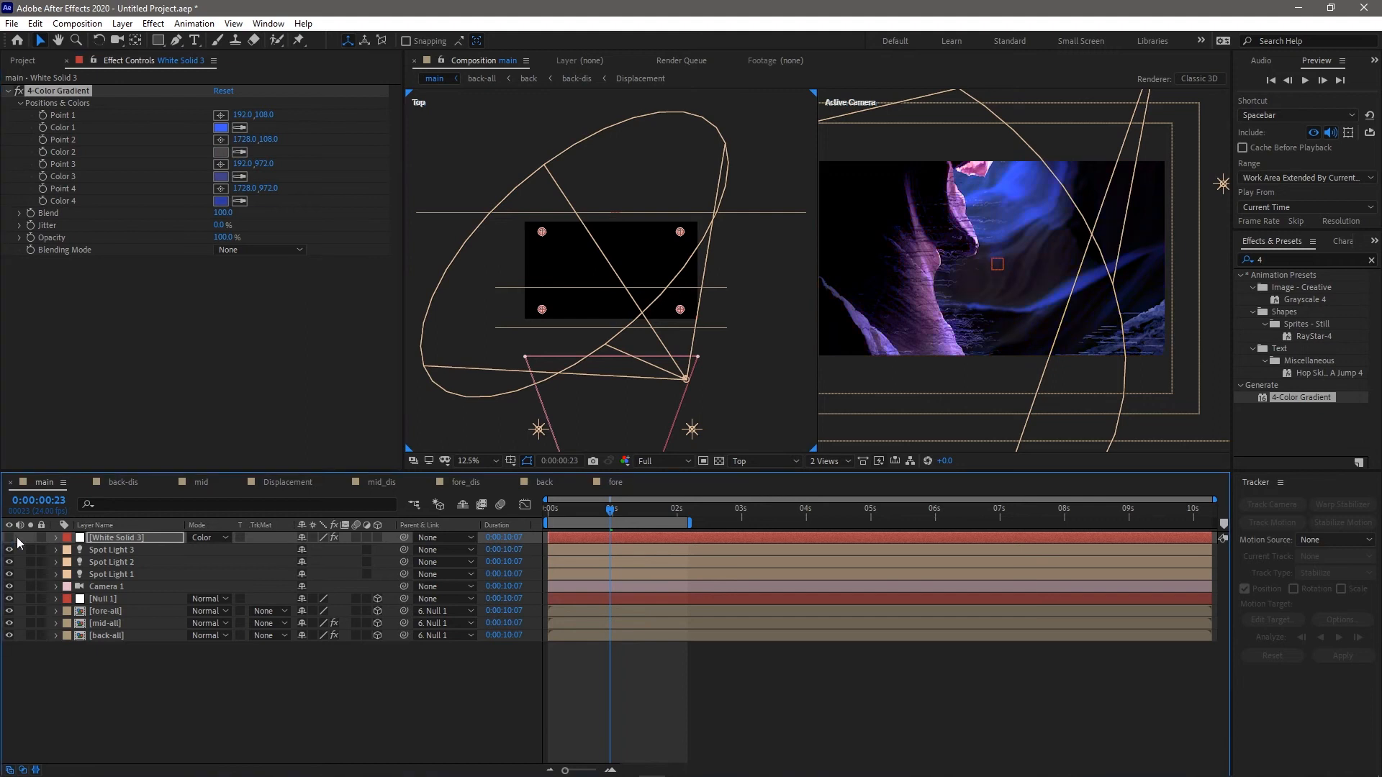
{"action": "left_click", "coordinate": [240, 177]}
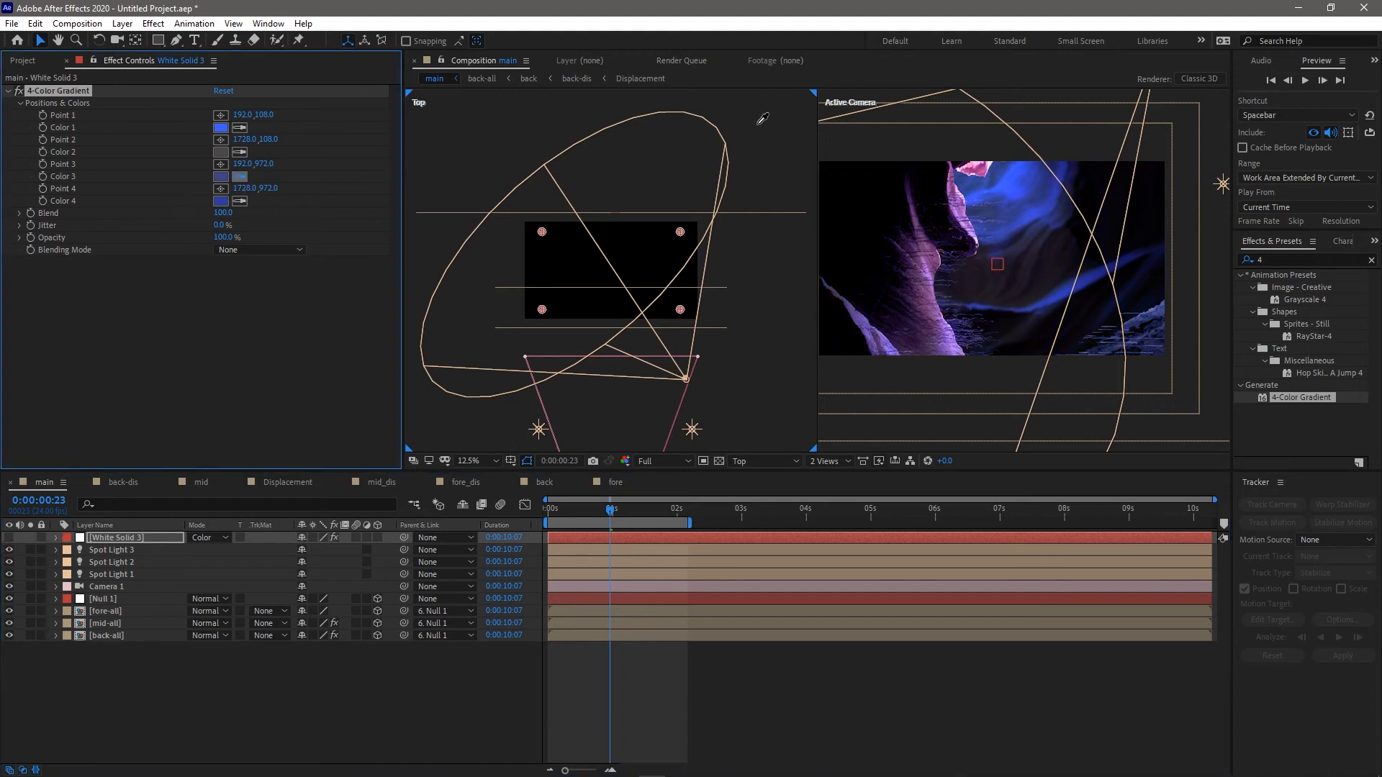
{"action": "left_click", "coordinate": [1009, 185]}
{"action": "left_click", "coordinate": [9, 537]}
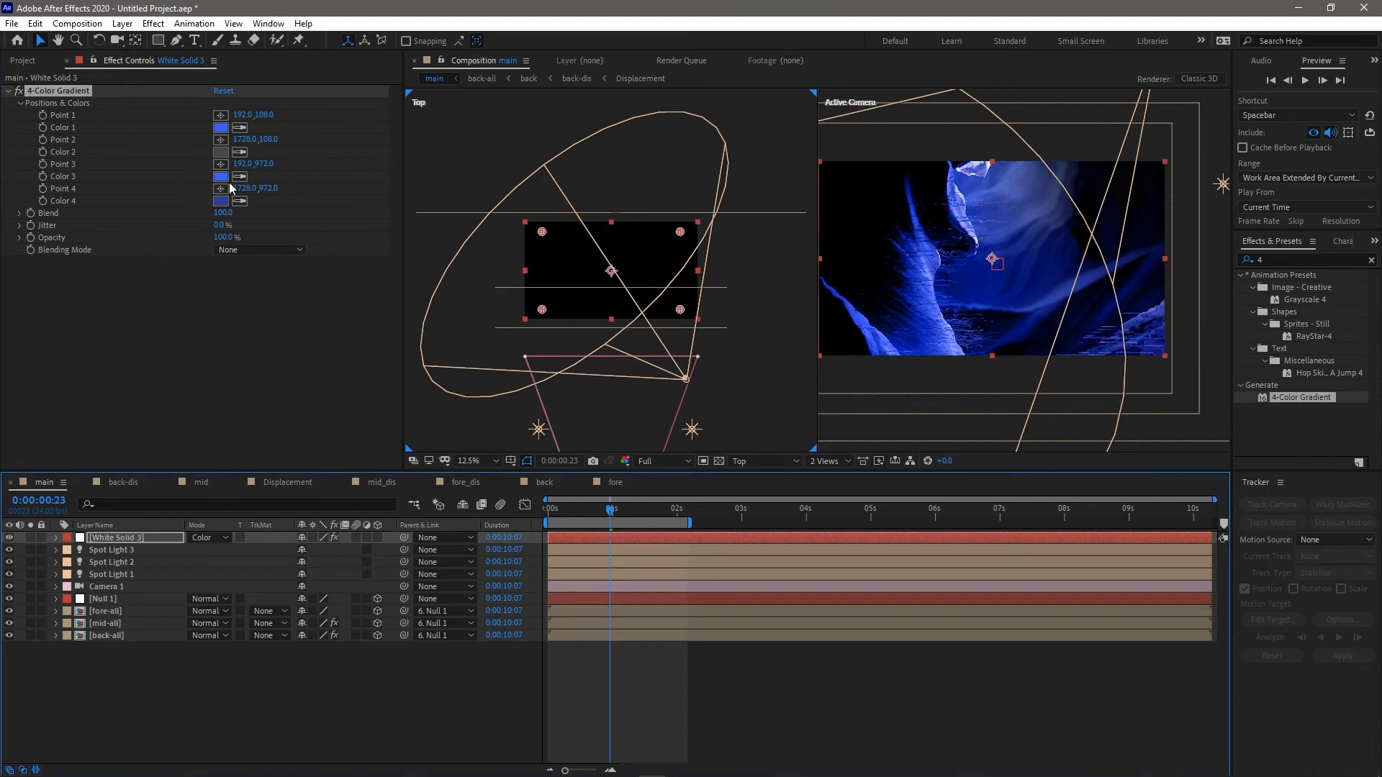
Set the gradient's Color 3 to the magenta-violet CF3EFF
{"action": "left_click", "coordinate": [220, 177]}
{"action": "left_click", "coordinate": [1058, 392]}
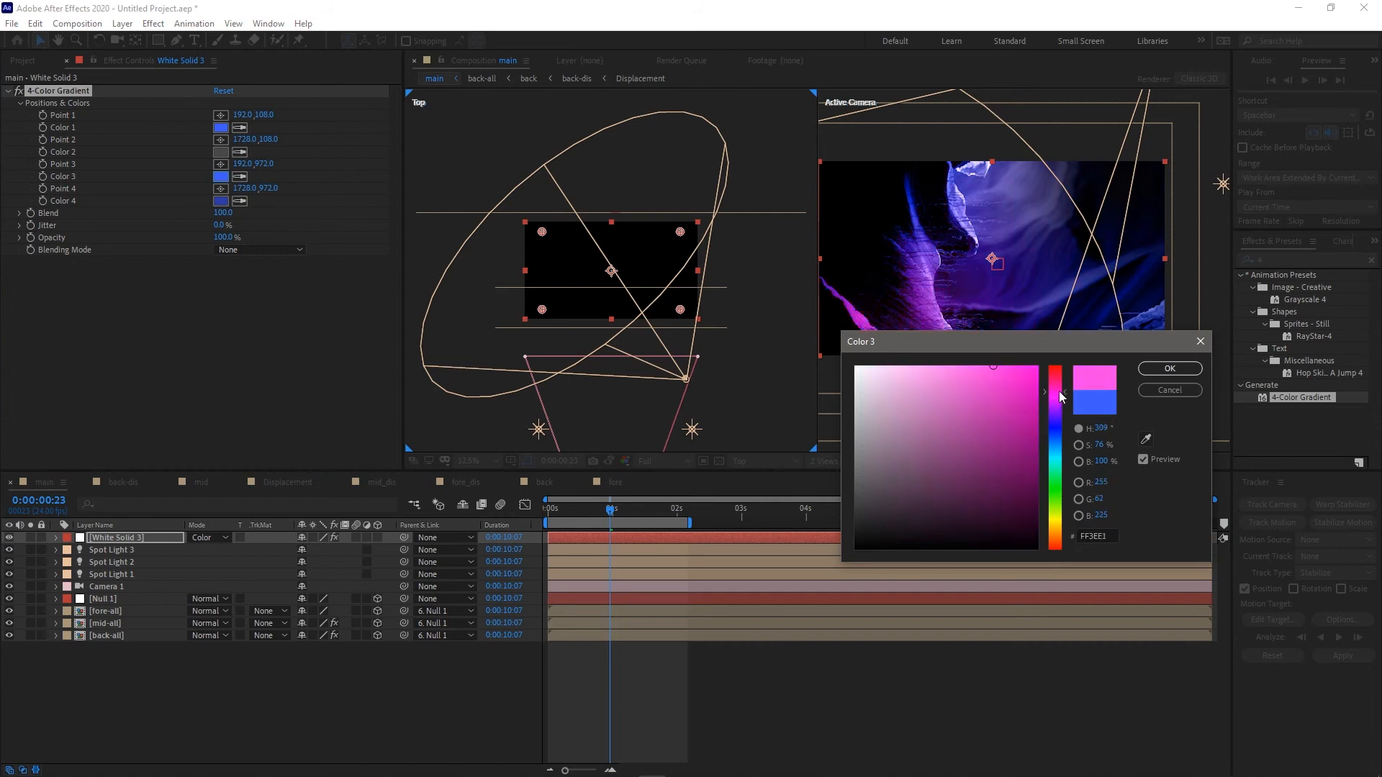
{"action": "left_click_drag", "start_coordinate": [1060, 403], "coordinate": [1061, 410]}
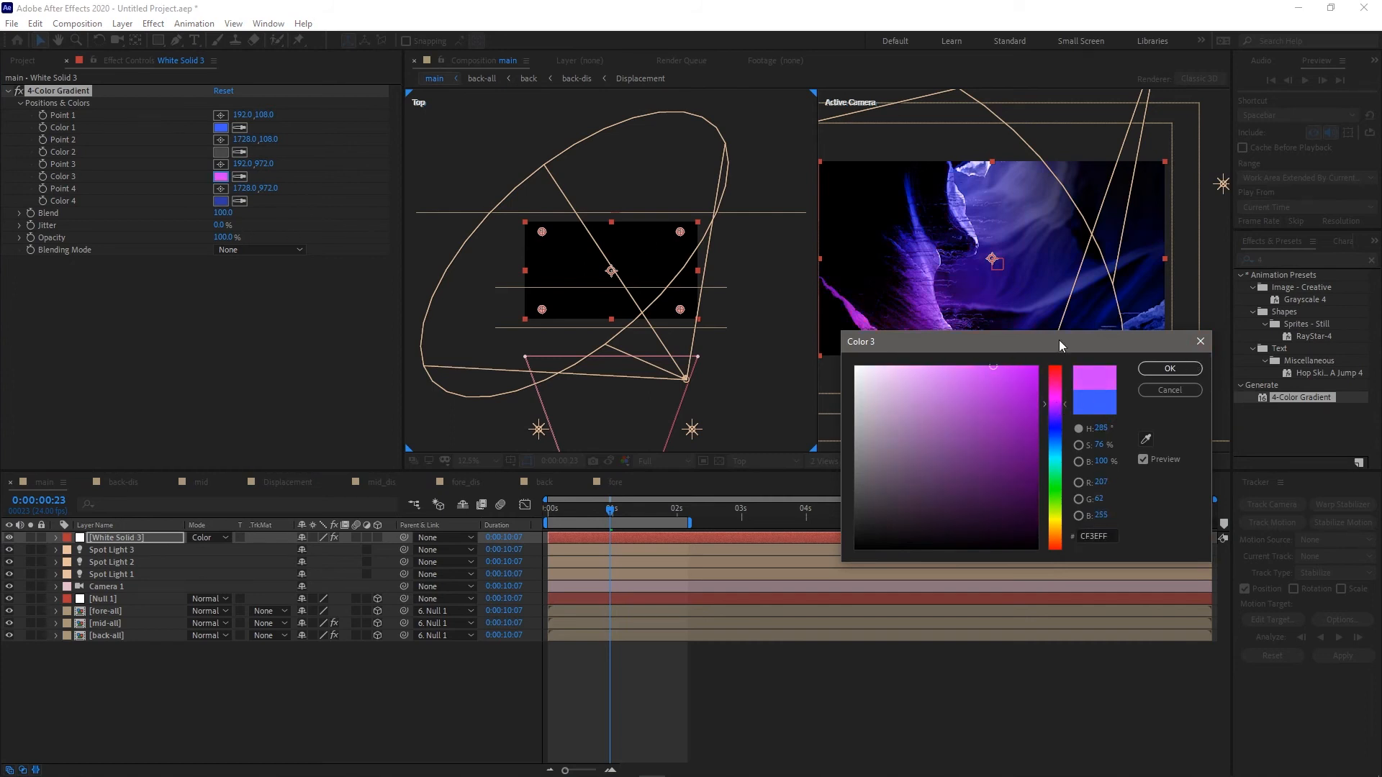
{"action": "left_click", "coordinate": [1169, 368]}
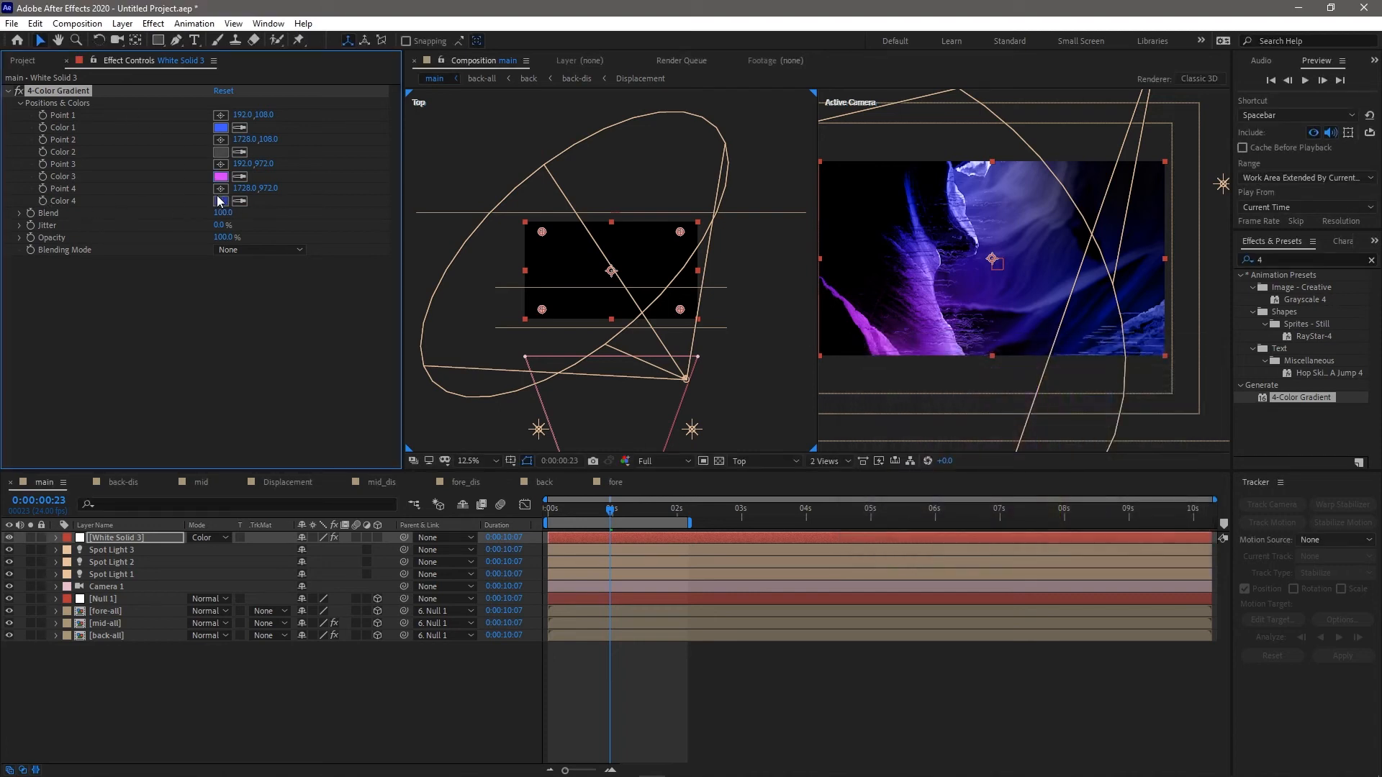
Change the gradient's Color 4 to a muted, brownish red
{"action": "left_click", "coordinate": [217, 204]}
{"action": "mouse_move", "coordinate": [976, 417]}
{"action": "left_mouse_down"}
{"action": "mouse_move", "coordinate": [1013, 385]}
{"action": "mouse_move", "coordinate": [909, 460]}
{"action": "mouse_move", "coordinate": [983, 460]}
{"action": "left_mouse_up"}
{"action": "left_click_drag", "start_coordinate": [1059, 439], "coordinate": [1055, 515]}
{"action": "left_click_drag", "start_coordinate": [1081, 348], "coordinate": [512, 276]}
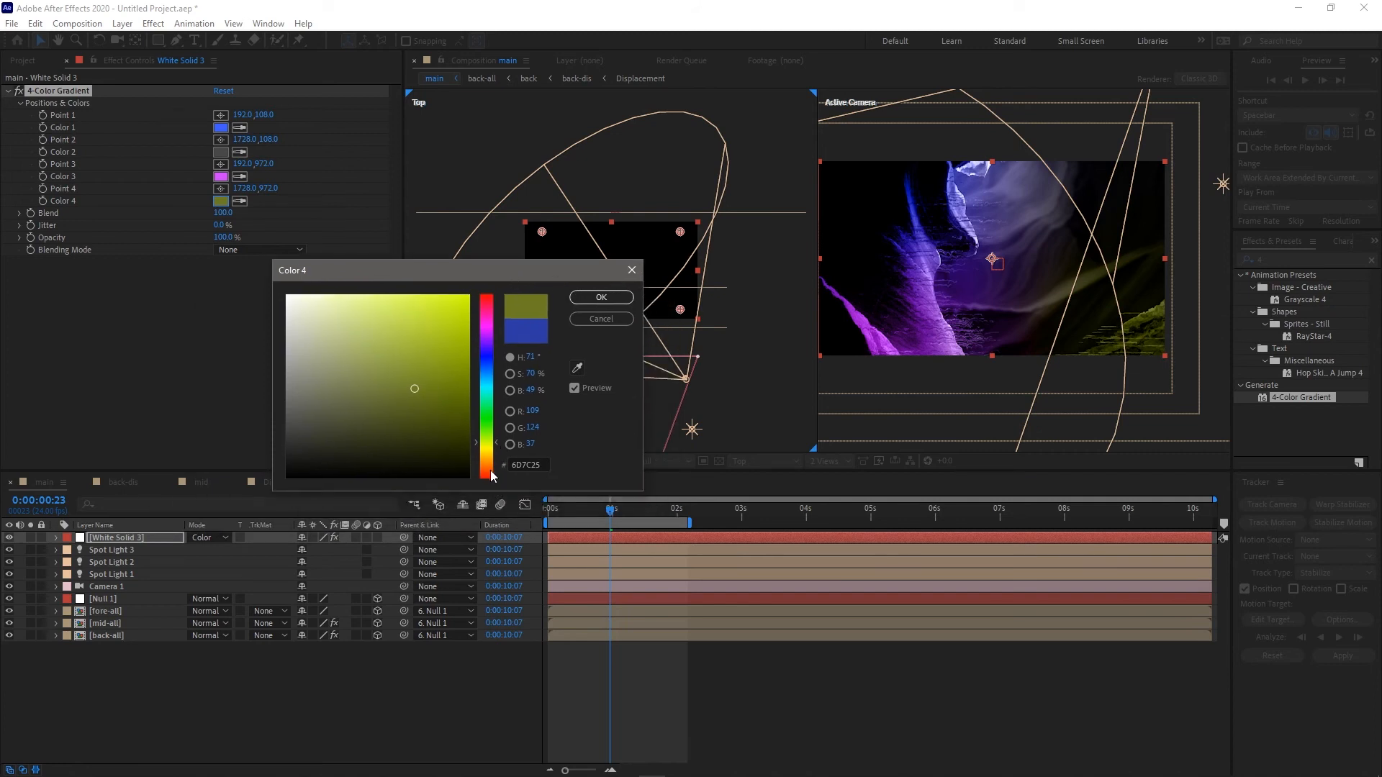
{"action": "left_click_drag", "start_coordinate": [492, 475], "coordinate": [493, 482]}
{"action": "left_click", "coordinate": [394, 367]}
{"action": "mouse_move", "coordinate": [388, 356]}
{"action": "left_mouse_down"}
{"action": "mouse_move", "coordinate": [352, 324]}
{"action": "mouse_move", "coordinate": [350, 346]}
{"action": "mouse_move", "coordinate": [403, 303]}
{"action": "mouse_move", "coordinate": [321, 344]}
{"action": "mouse_move", "coordinate": [339, 332]}
{"action": "mouse_move", "coordinate": [393, 349]}
{"action": "mouse_move", "coordinate": [421, 416]}
{"action": "mouse_move", "coordinate": [480, 360]}
{"action": "mouse_move", "coordinate": [475, 321]}
{"action": "mouse_move", "coordinate": [331, 337]}
{"action": "mouse_move", "coordinate": [280, 284]}
{"action": "mouse_move", "coordinate": [341, 350]}
{"action": "left_mouse_up"}
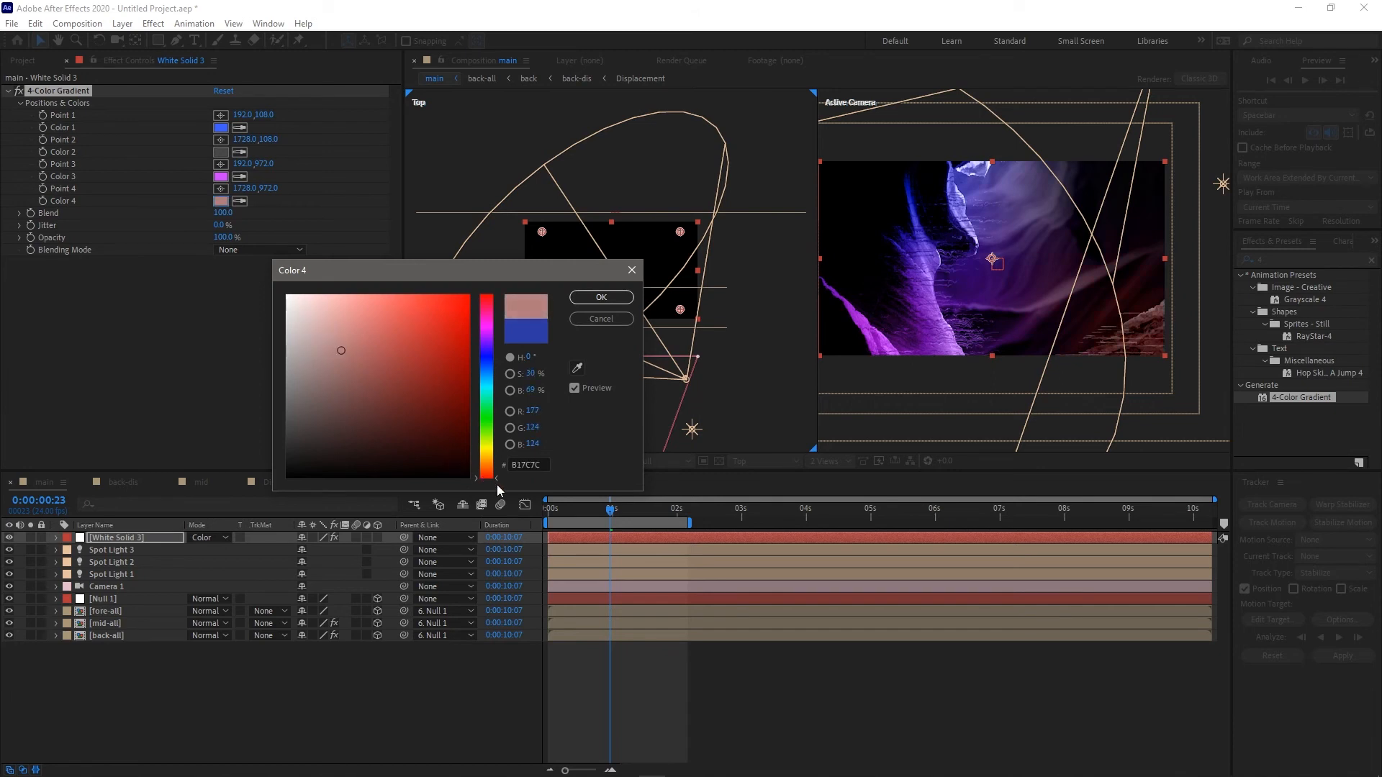
{"action": "left_click_drag", "start_coordinate": [497, 480], "coordinate": [495, 313]}
{"action": "left_click", "coordinate": [588, 296]}
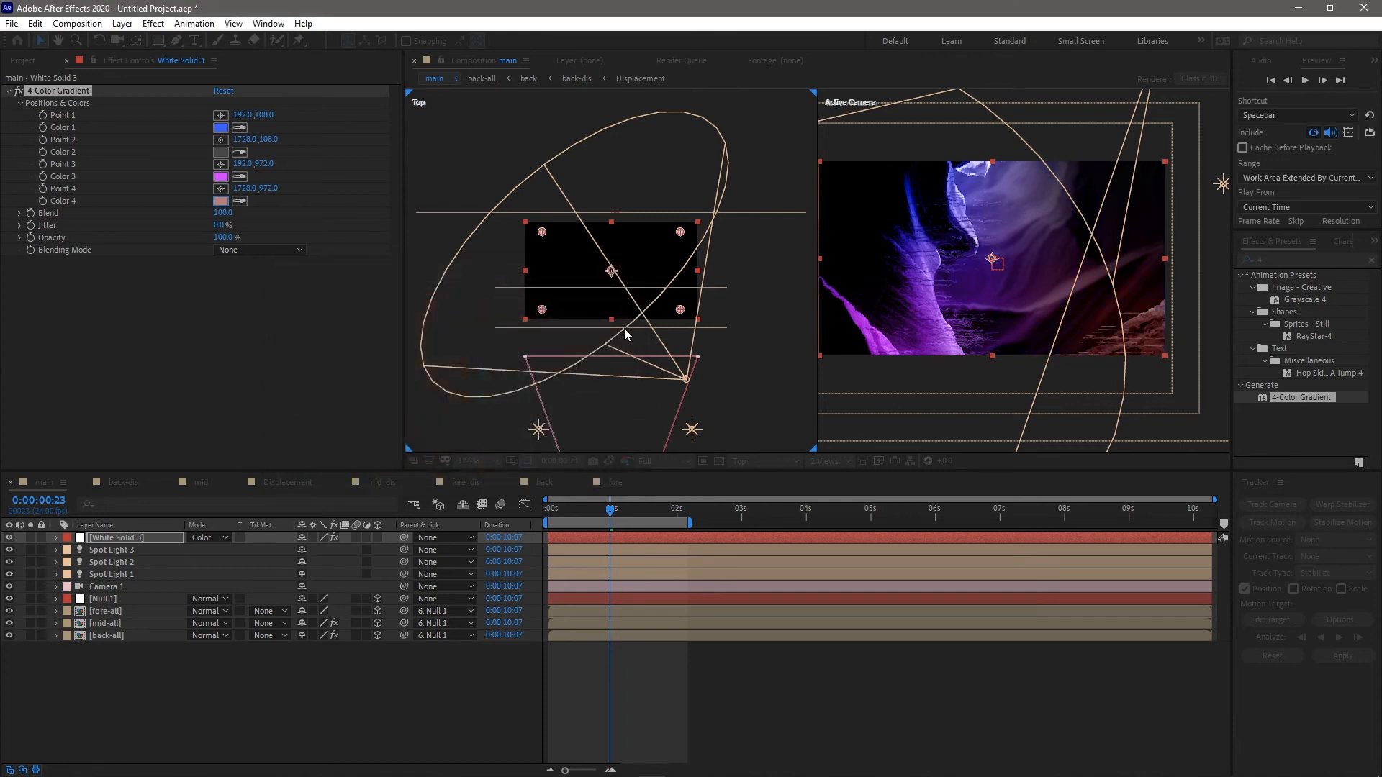
Set the gradient's Color 2 to the light blue A9DCE9
{"action": "left_click", "coordinate": [221, 157]}
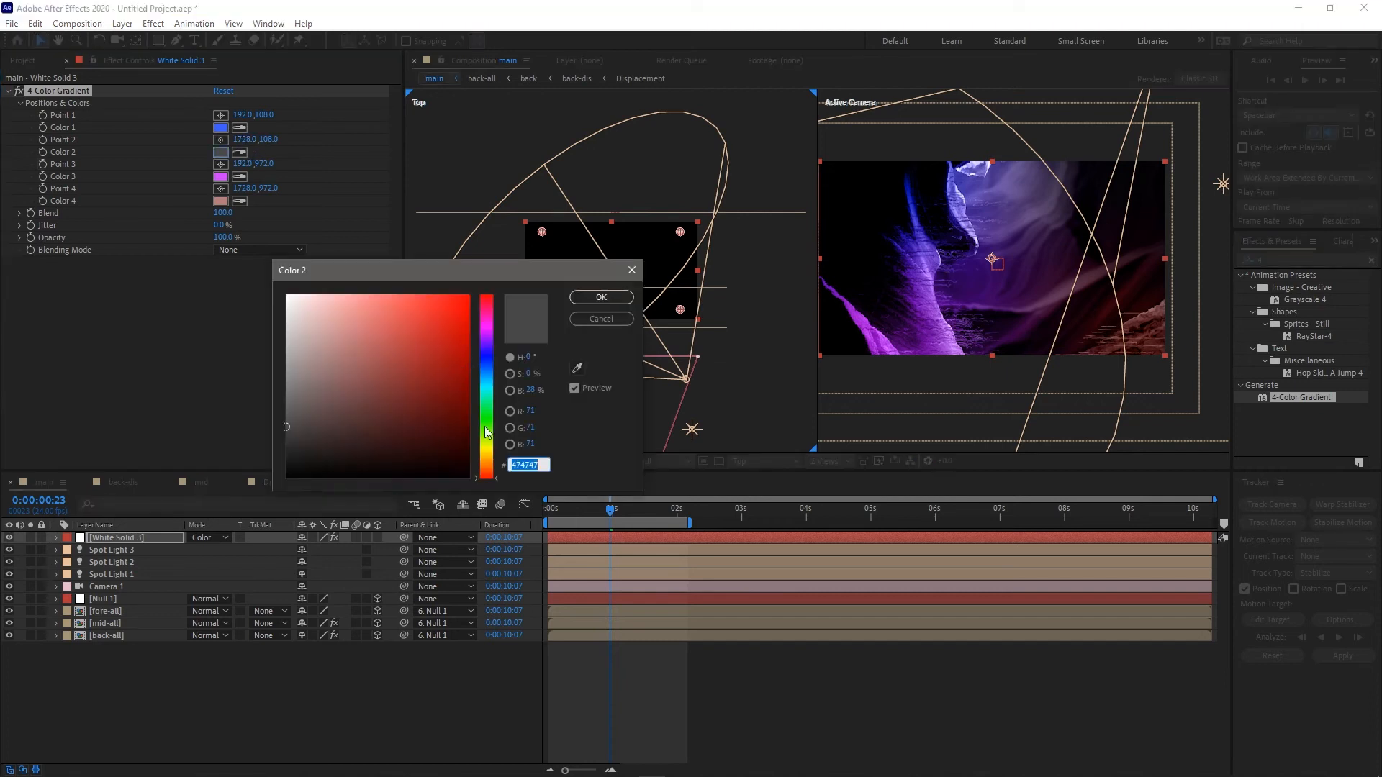
{"action": "left_click", "coordinate": [487, 381]}
{"action": "mouse_move", "coordinate": [355, 314]}
{"action": "left_mouse_down"}
{"action": "mouse_move", "coordinate": [316, 291]}
{"action": "mouse_move", "coordinate": [336, 309]}
{"action": "left_mouse_up"}
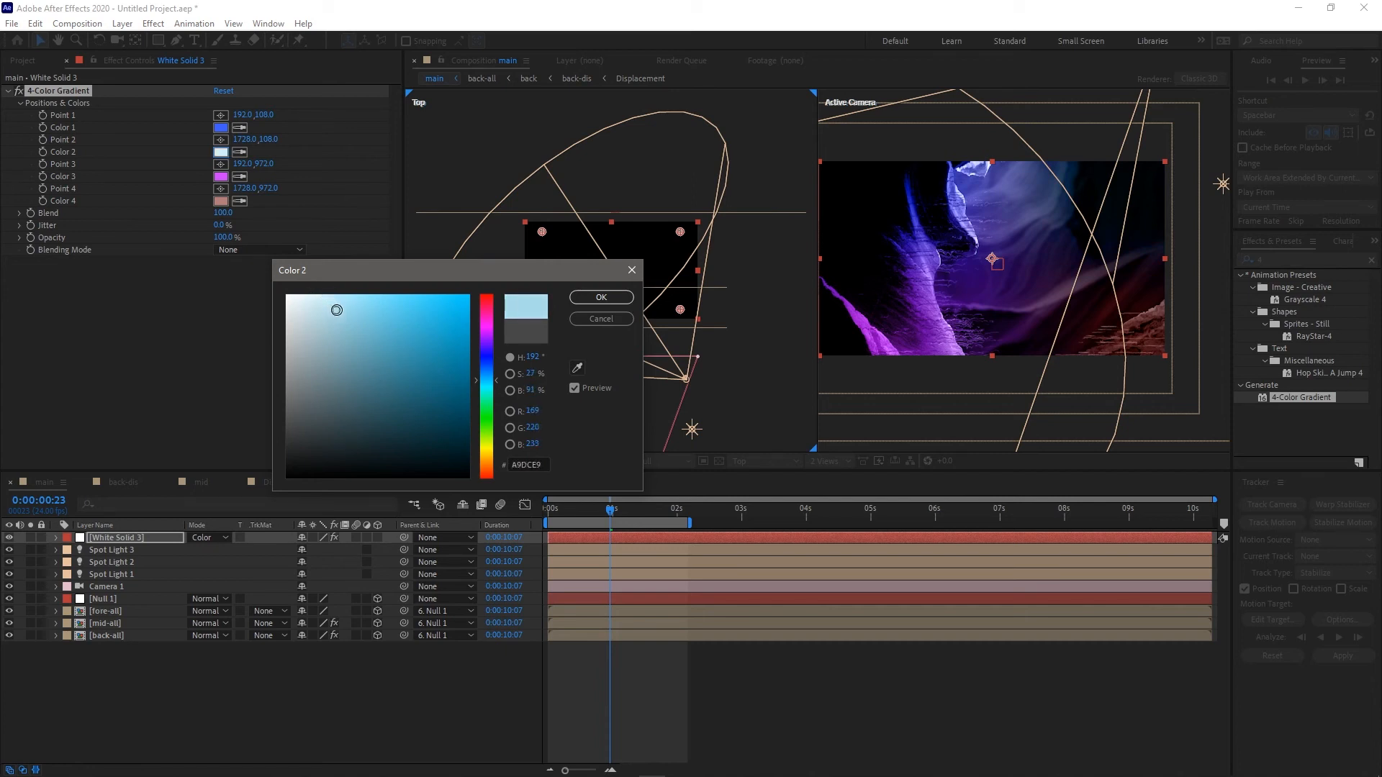
{"action": "left_click", "coordinate": [613, 299]}
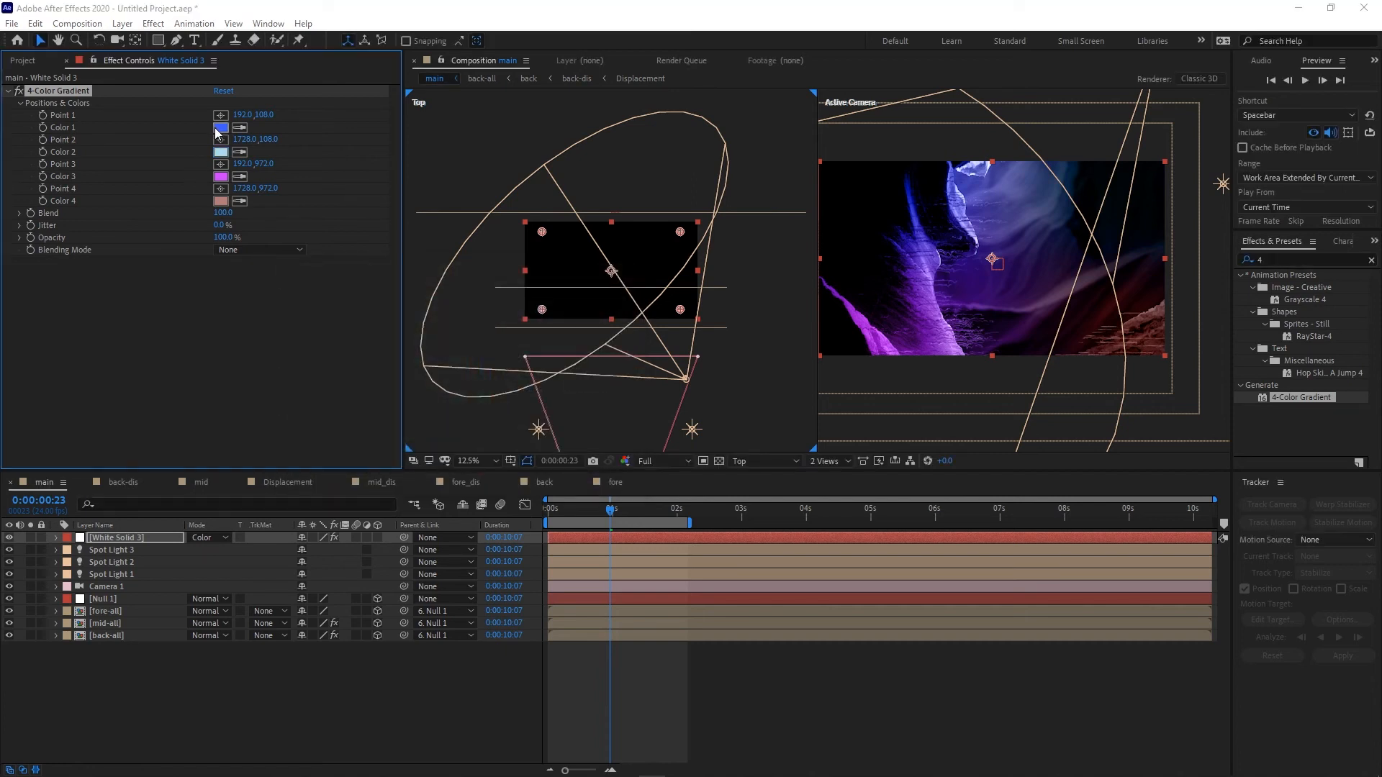
Change the 4-Color Gradient's Color 1 to a darker, muted violet-blue
{"action": "left_click", "coordinate": [219, 128]}
{"action": "mouse_move", "coordinate": [349, 303]}
{"action": "left_mouse_down"}
{"action": "mouse_move", "coordinate": [326, 302]}
{"action": "mouse_move", "coordinate": [428, 323]}
{"action": "mouse_move", "coordinate": [429, 383]}
{"action": "left_mouse_up"}
{"action": "left_click_drag", "start_coordinate": [497, 333], "coordinate": [498, 347]}
{"action": "left_click", "coordinate": [611, 296]}
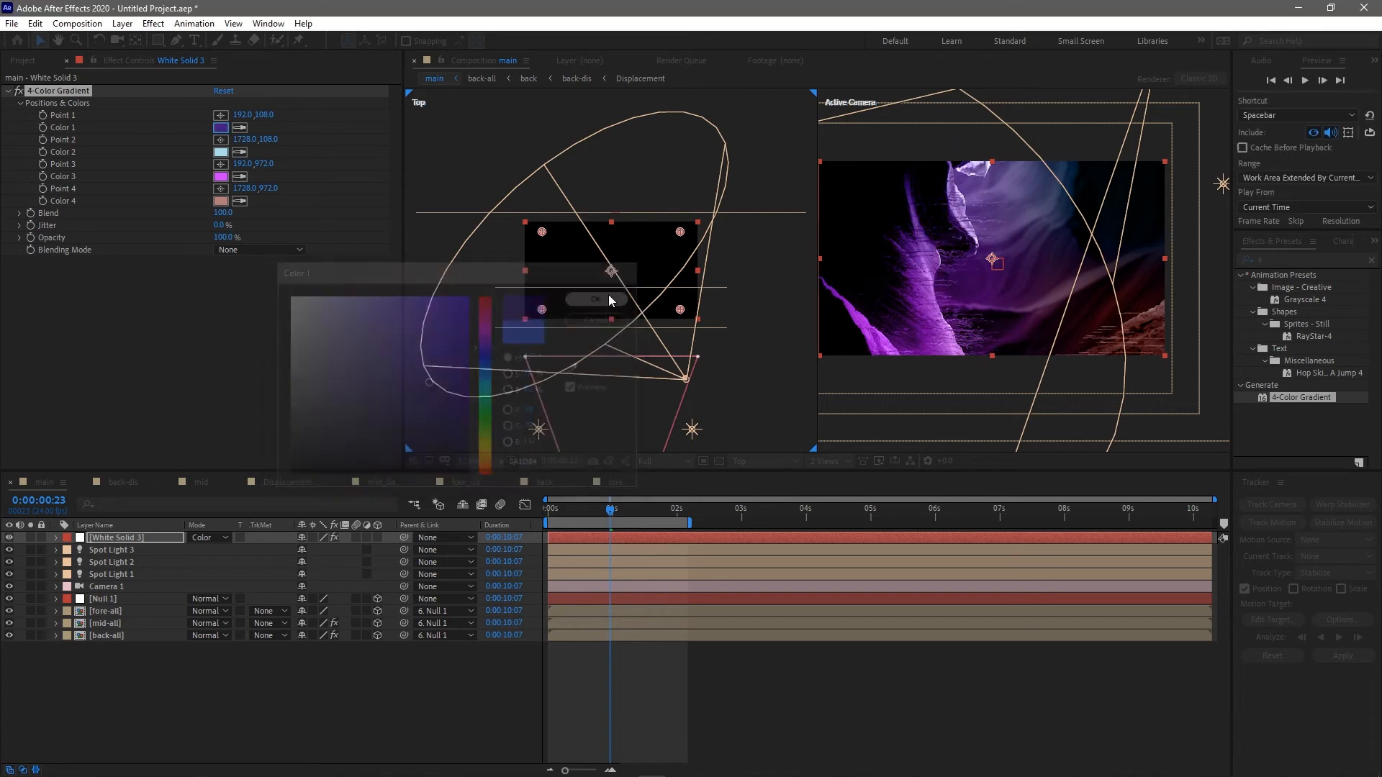
Raise Spot Light 1's intensity to about 230%
{"action": "left_click", "coordinate": [99, 563]}
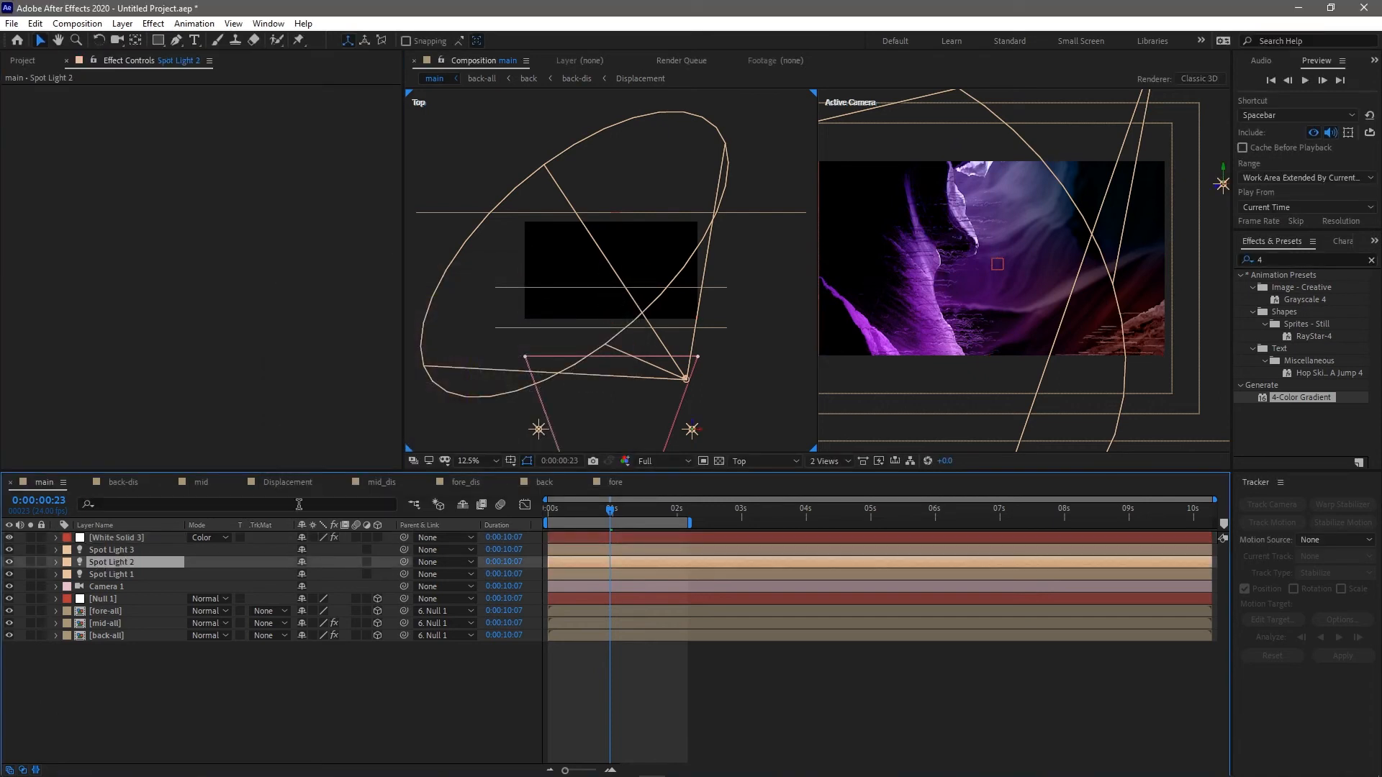
{"action": "left_click", "coordinate": [104, 575]}
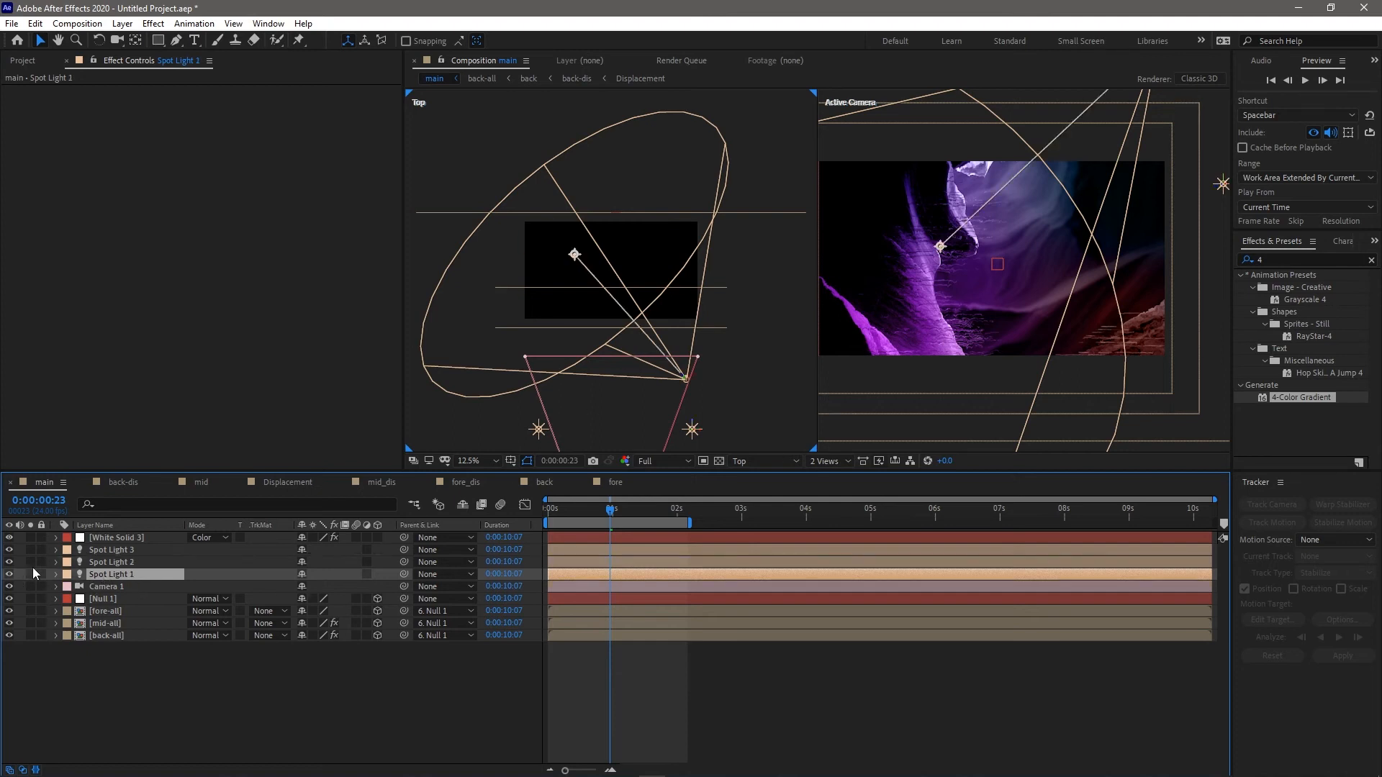
{"action": "left_click", "coordinate": [55, 575]}
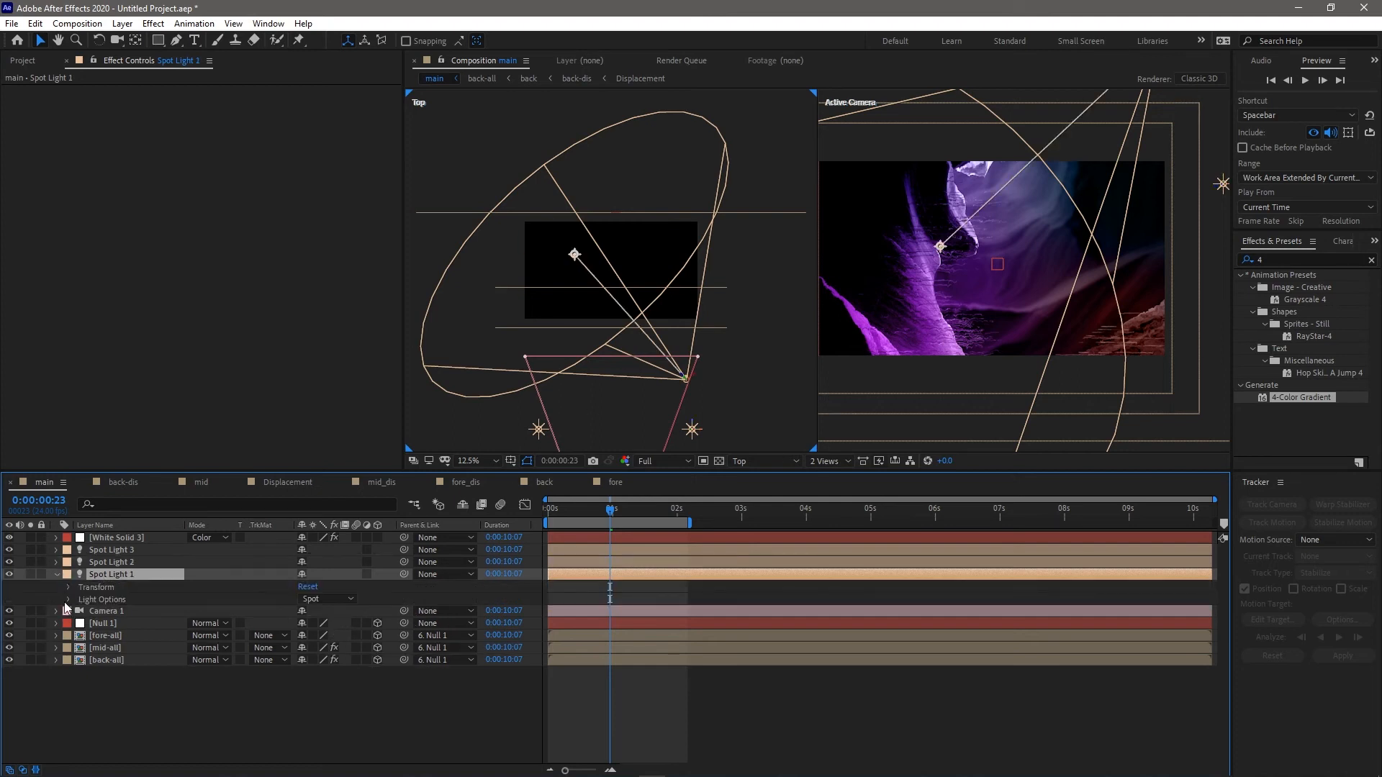
{"action": "left_click", "coordinate": [68, 600]}
{"action": "left_click_drag", "start_coordinate": [305, 611], "coordinate": [382, 605]}
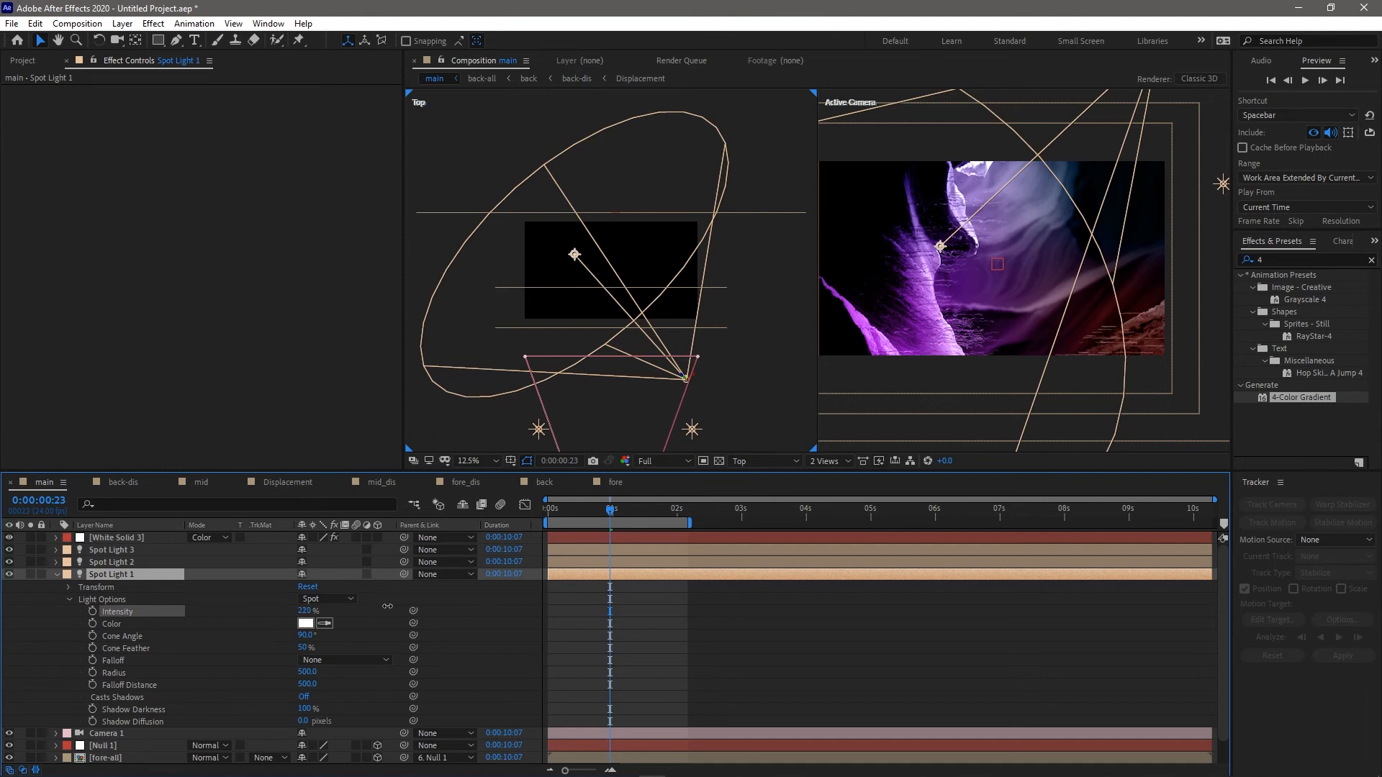
{"action": "left_click_drag", "start_coordinate": [390, 606], "coordinate": [387, 607]}
{"action": "left_click", "coordinate": [56, 574]}
Create a 1920 × 1080 px white solid and try the Turbulent Noise effect on it
{"action": "right_click", "coordinate": [200, 668]}
{"action": "mouse_move", "coordinate": [299, 512]}
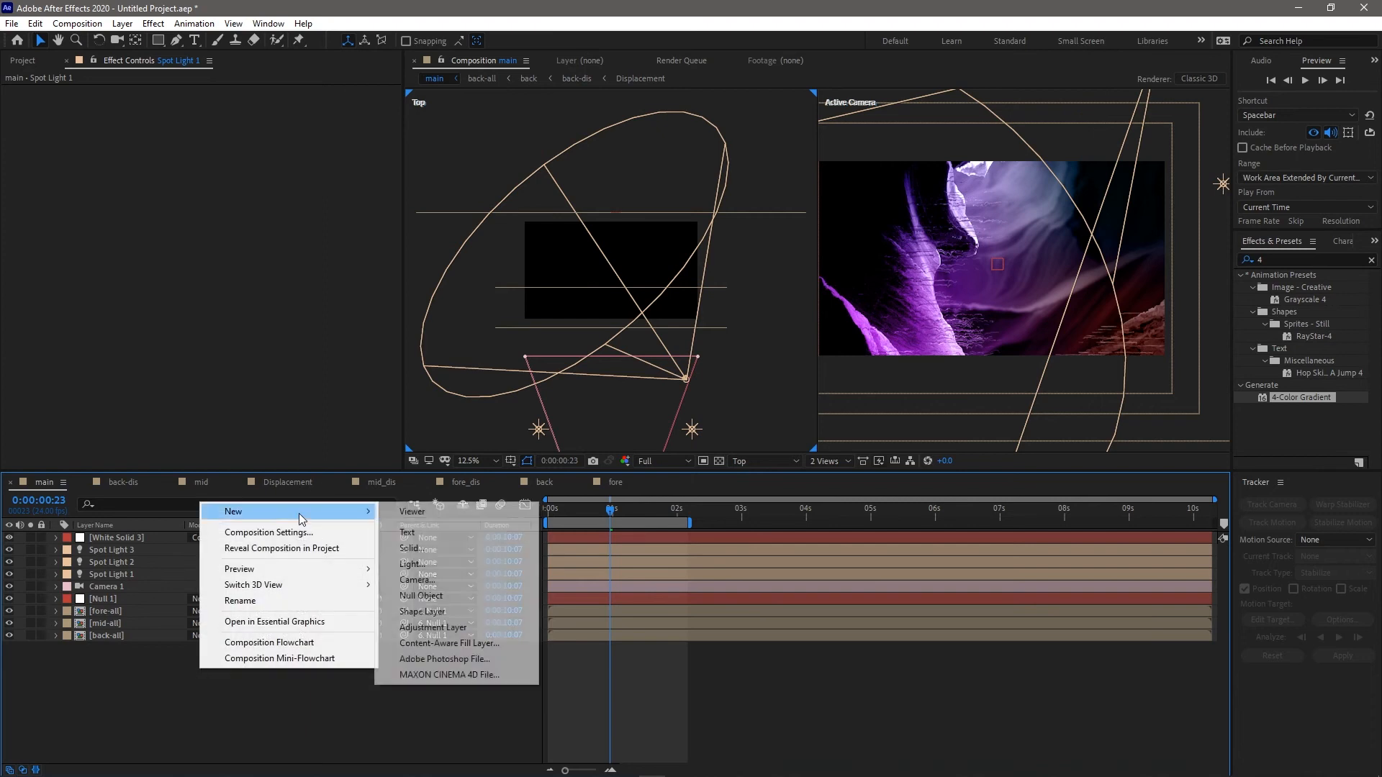
{"action": "left_click", "coordinate": [454, 549]}
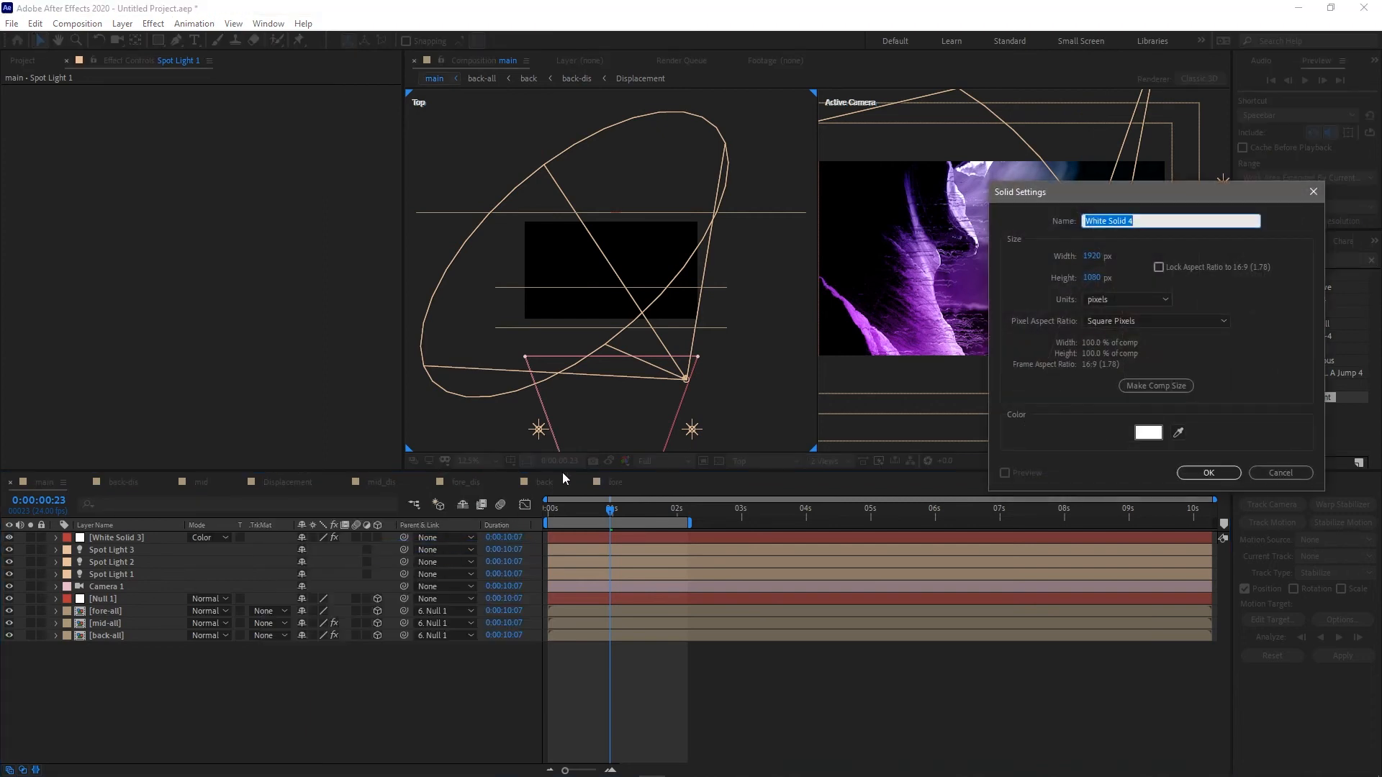
{"action": "left_click", "coordinate": [1204, 473]}
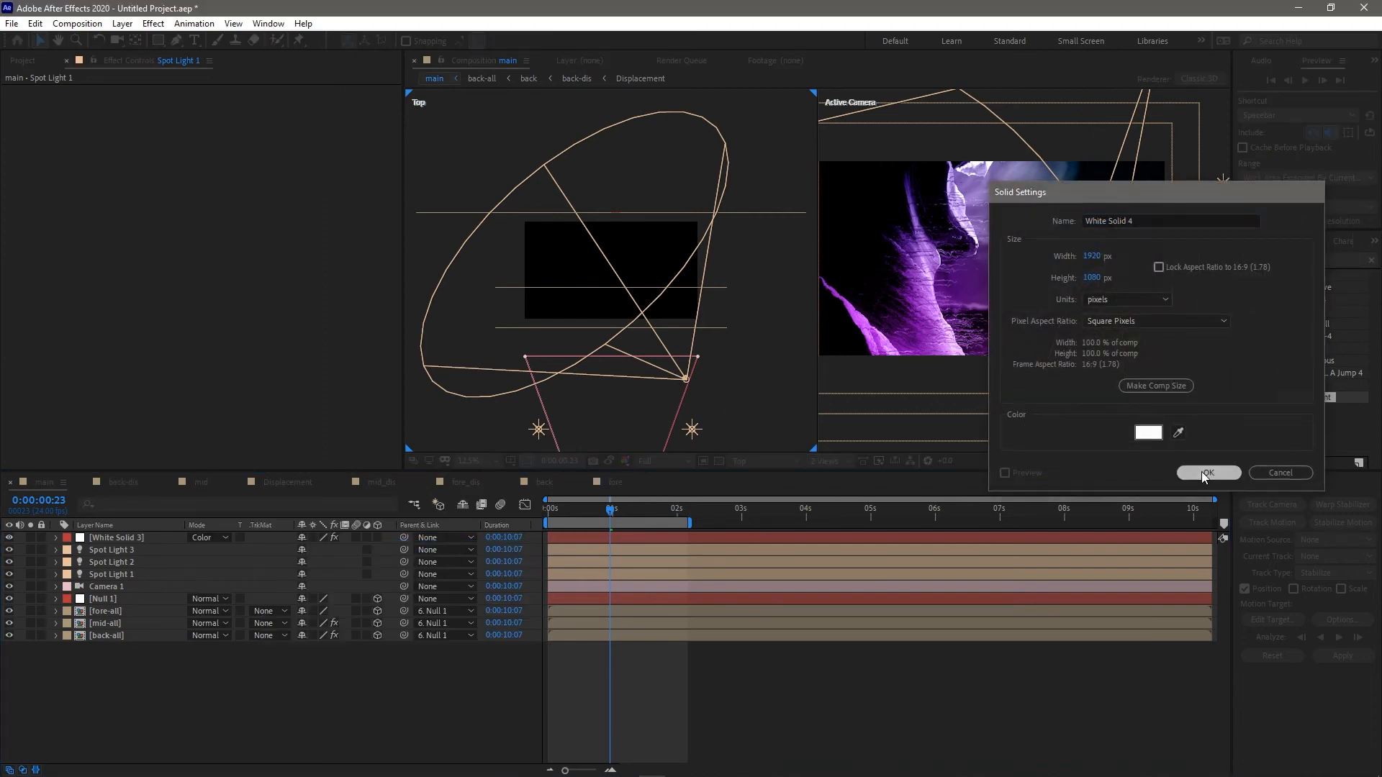
{"action": "left_click", "coordinate": [1278, 258]}
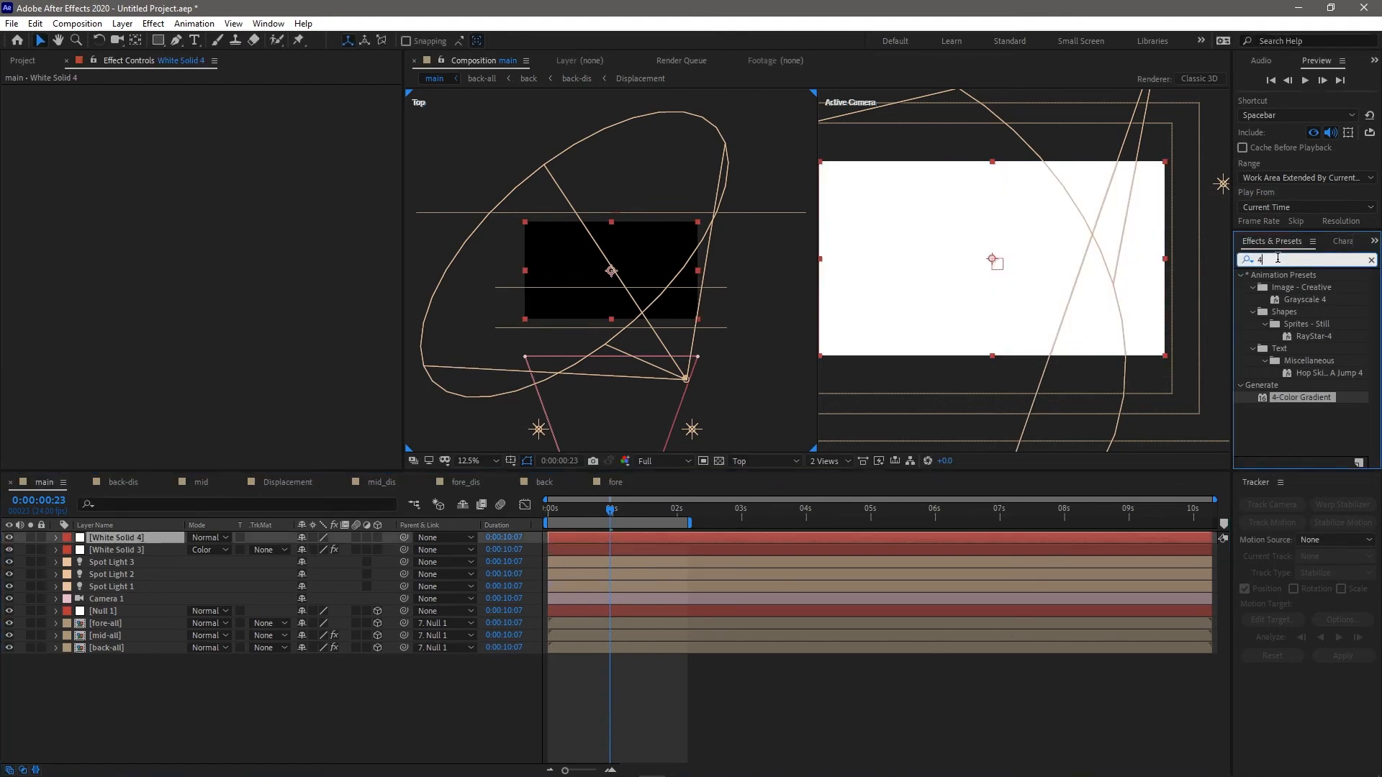
{"action": "type", "text": "noi"}
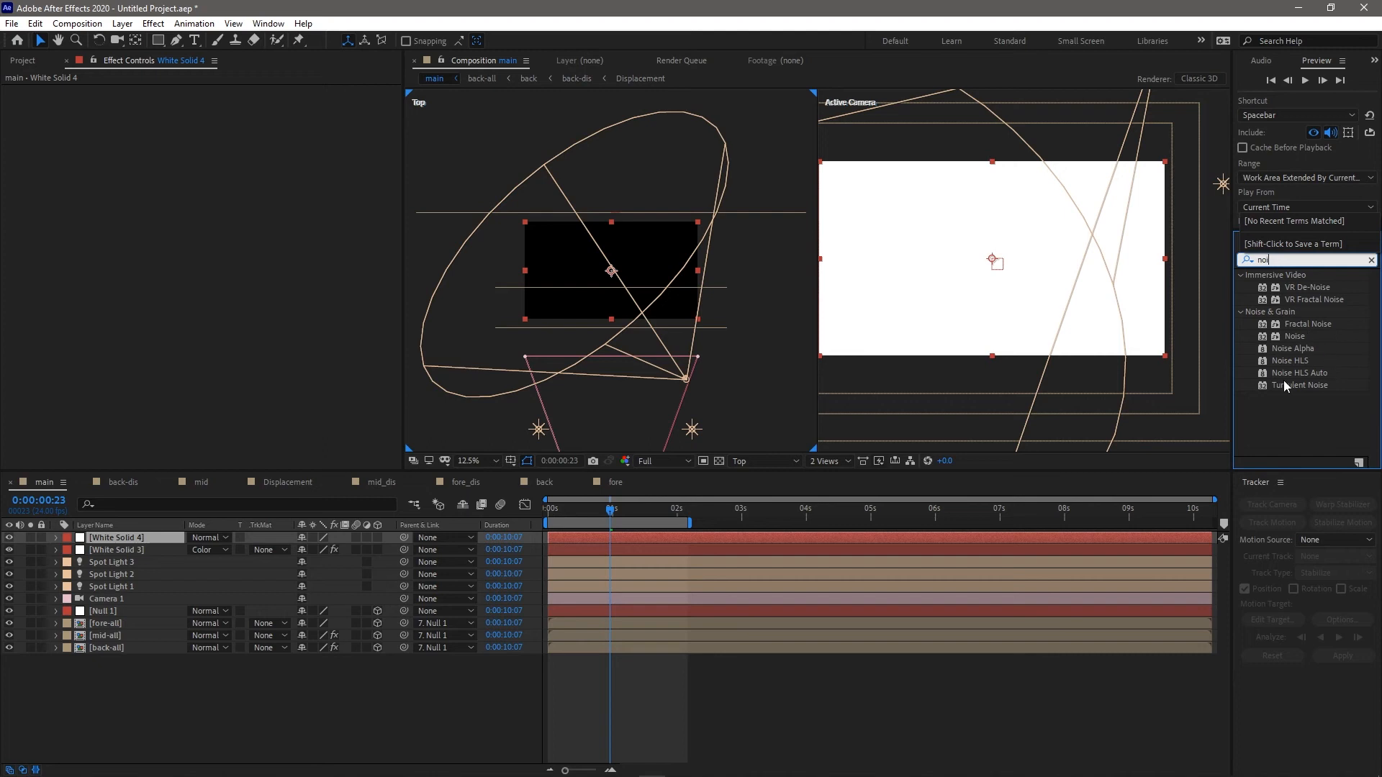
{"action": "left_click_drag", "start_coordinate": [1264, 382], "coordinate": [308, 255]}
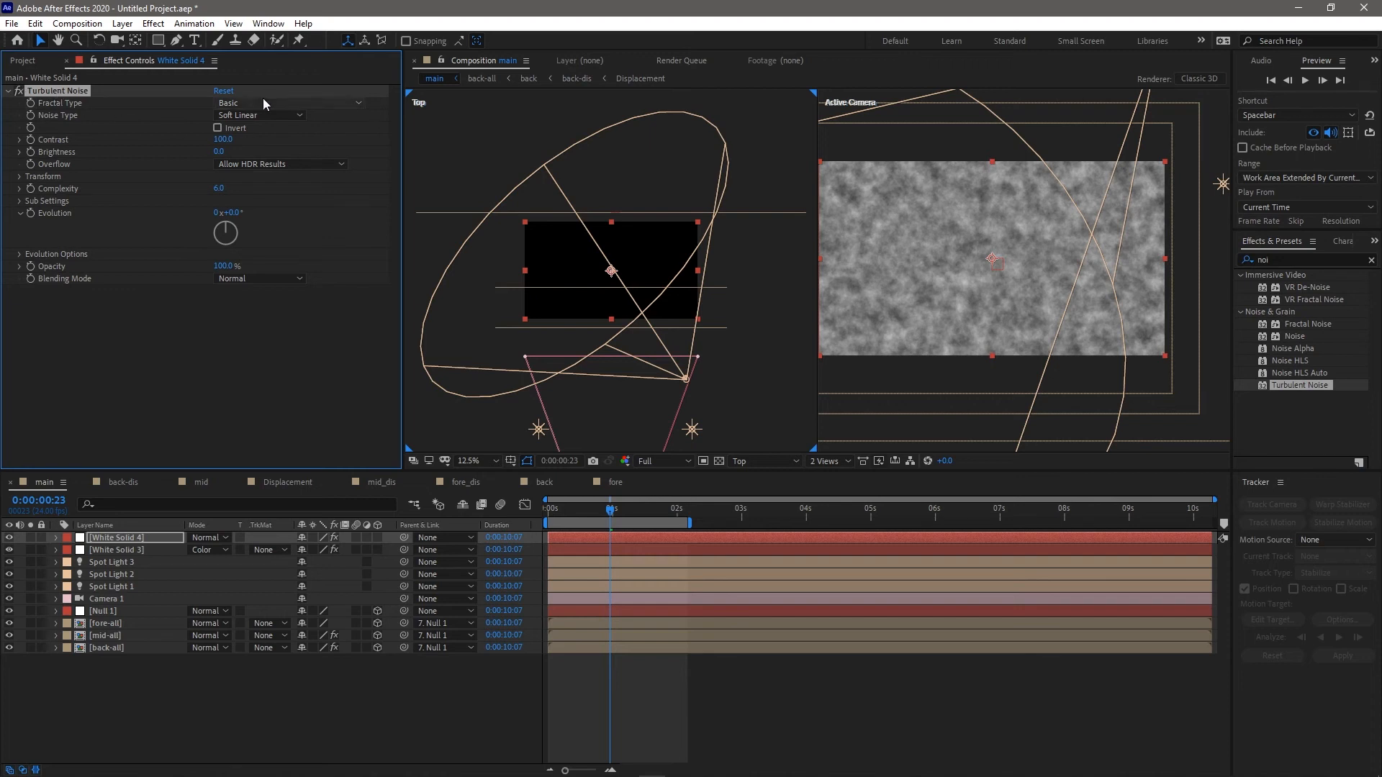
{"action": "key", "text": "Delete"}
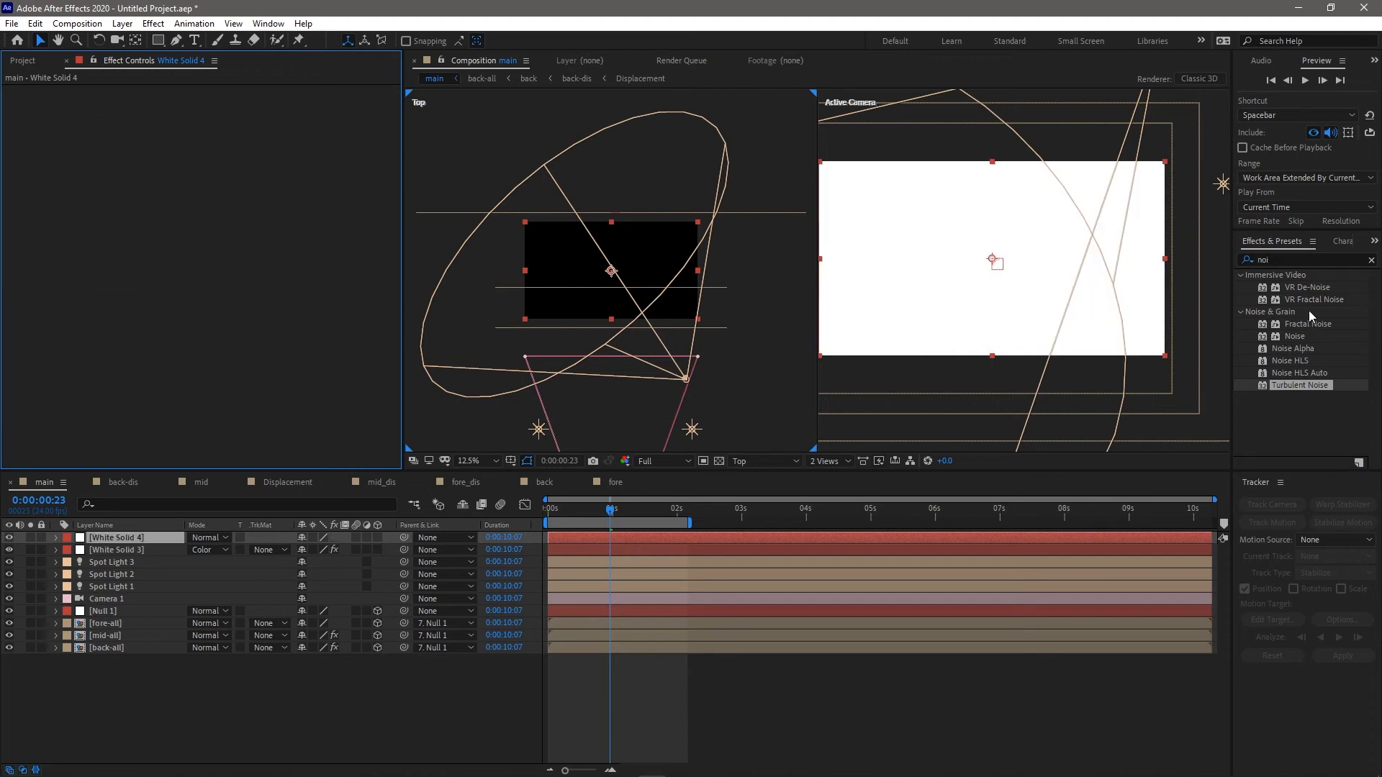
Try the Add Grain effect on the new white solid with intensity 4.004 and size 6.353
{"action": "left_click", "coordinate": [1293, 256]}
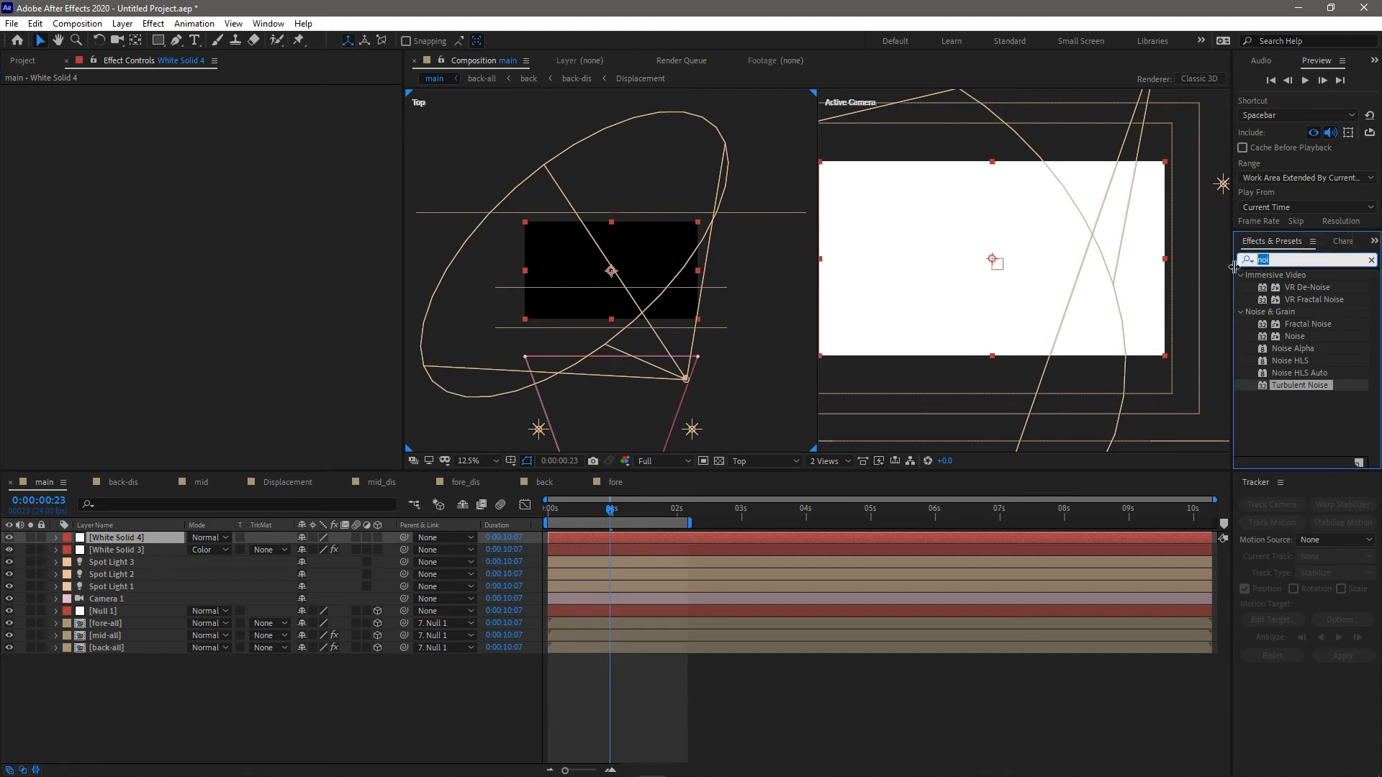
{"action": "type", "text": "grai"}
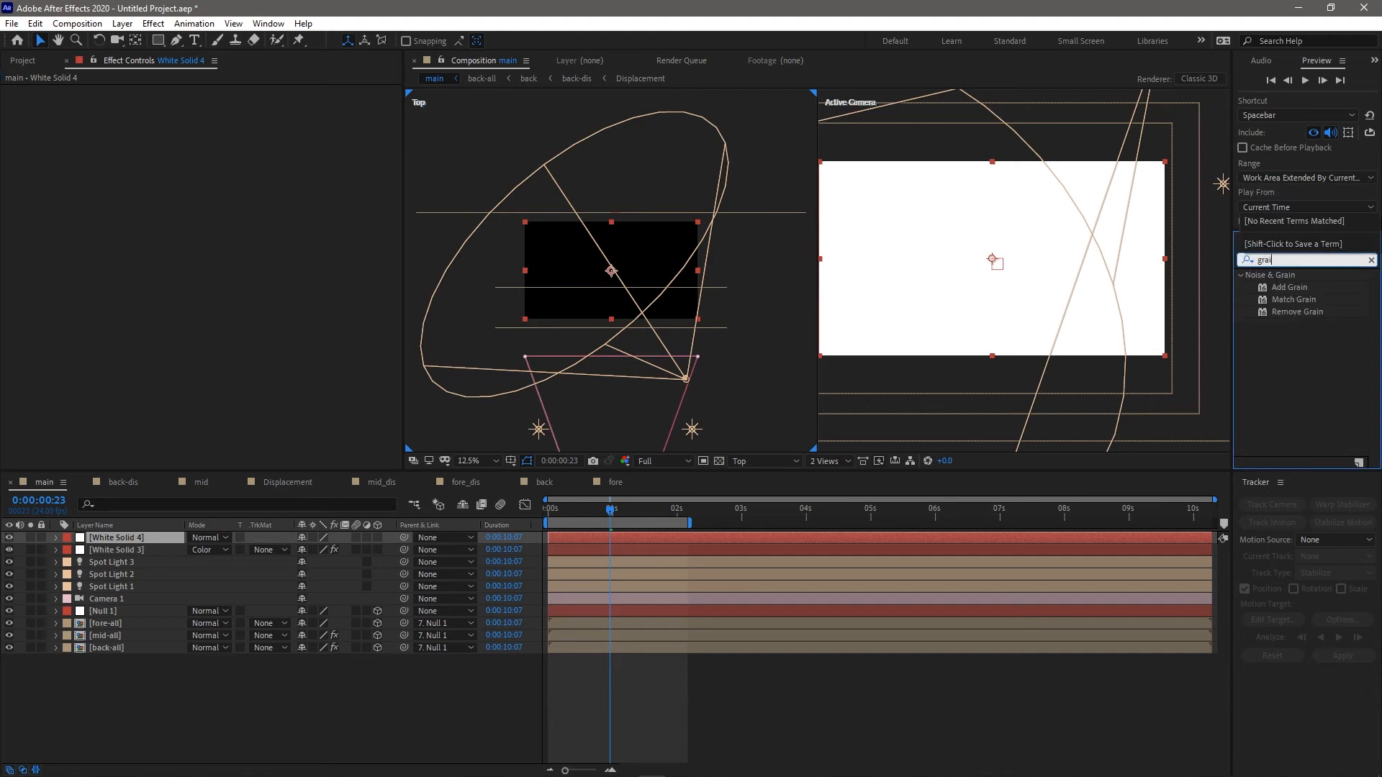
{"action": "double_click", "coordinate": [1267, 288]}
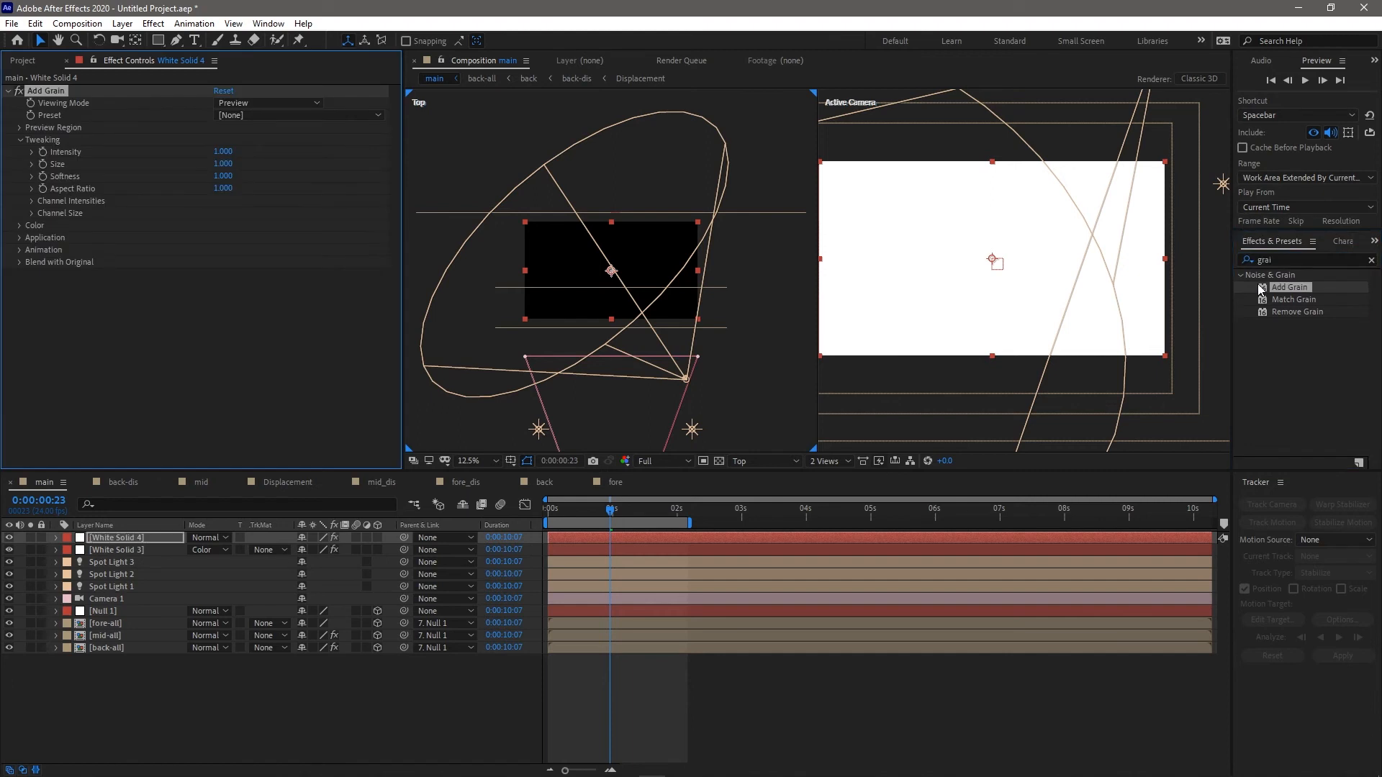
{"action": "scroll", "coordinate": [992, 258], "scroll_direction": "up", "scroll_amount": 2}
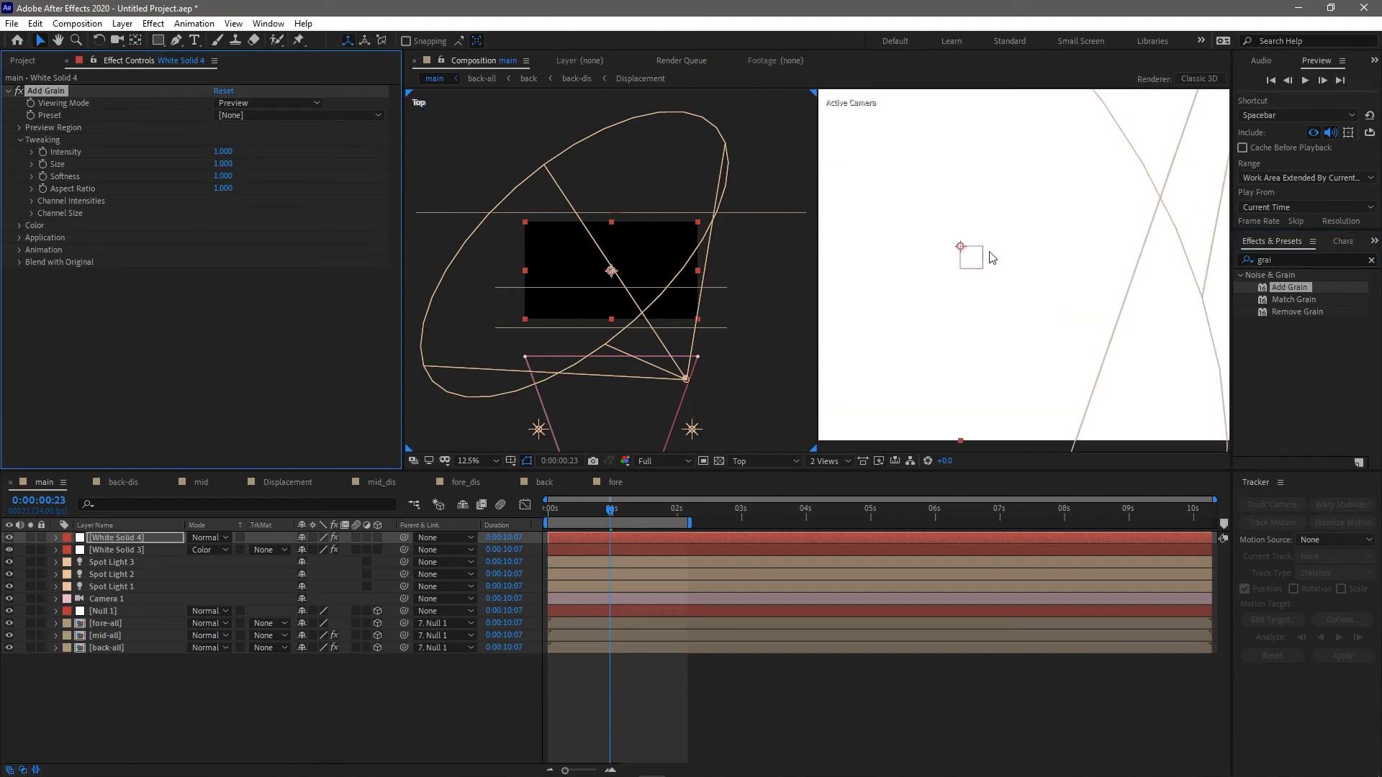
{"action": "left_click", "coordinate": [31, 152]}
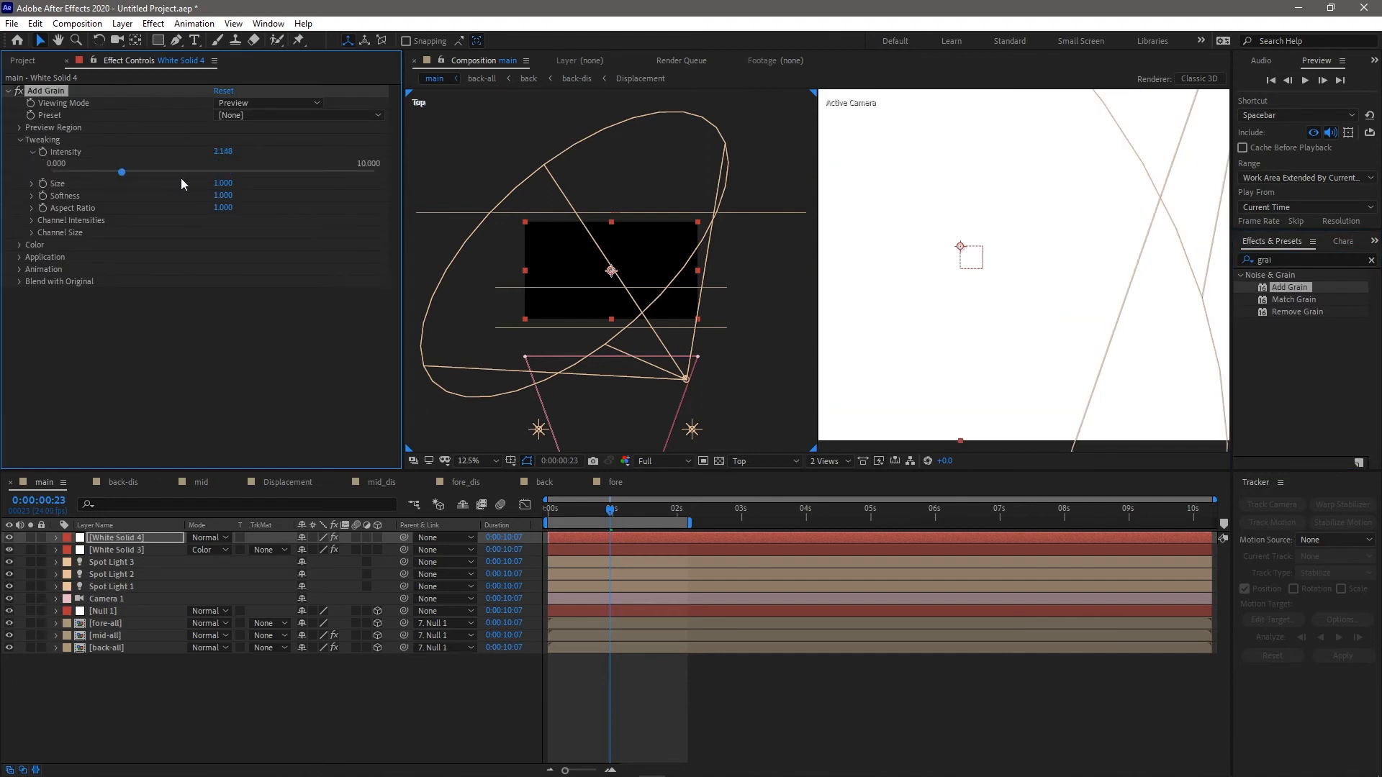
{"action": "scroll", "coordinate": [905, 278], "scroll_direction": "down", "scroll_amount": 2}
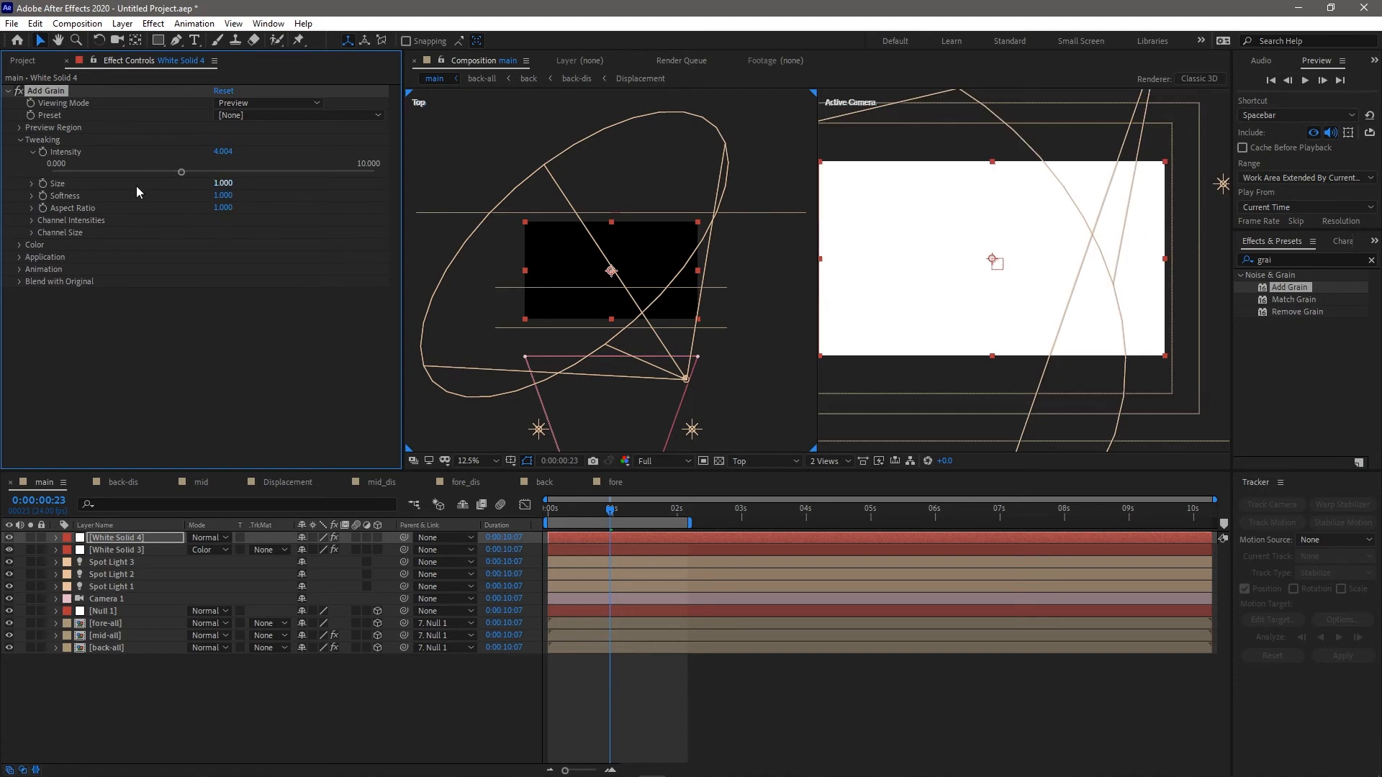
{"action": "left_click", "coordinate": [32, 184]}
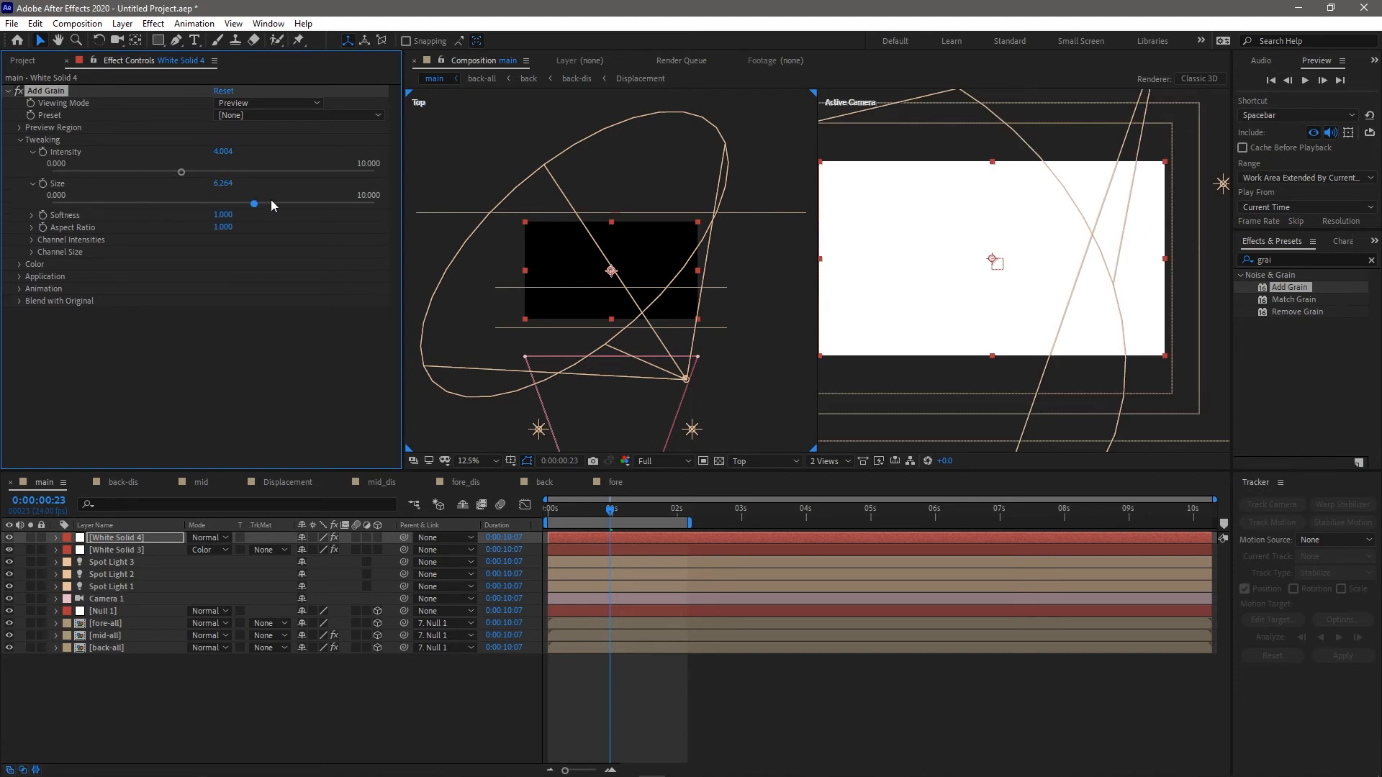
{"action": "left_click_drag", "start_coordinate": [270, 206], "coordinate": [274, 205]}
{"action": "scroll", "coordinate": [1018, 283], "scroll_direction": "up", "scroll_amount": 2}
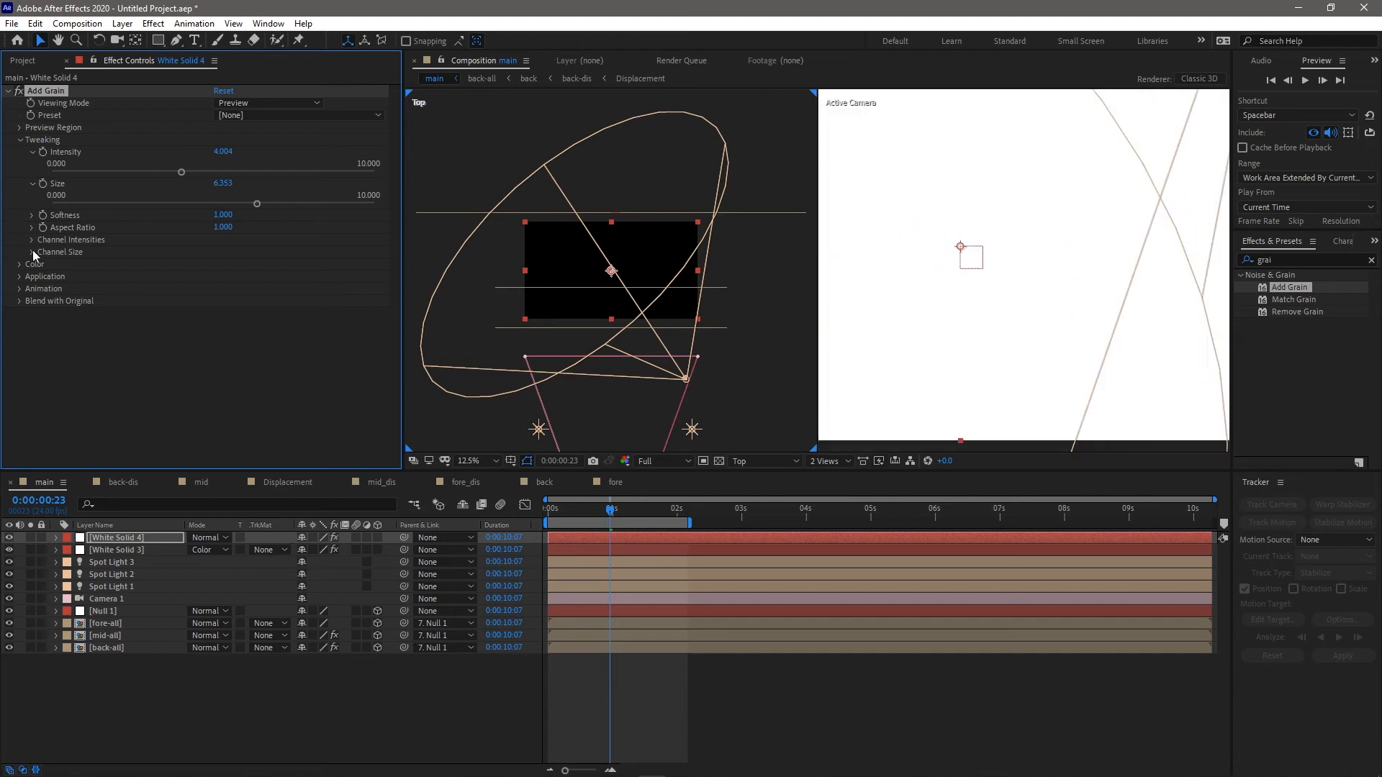
Remove the Add Grain effect from the topmost white solid and delete that solid
{"action": "left_click", "coordinate": [20, 128]}
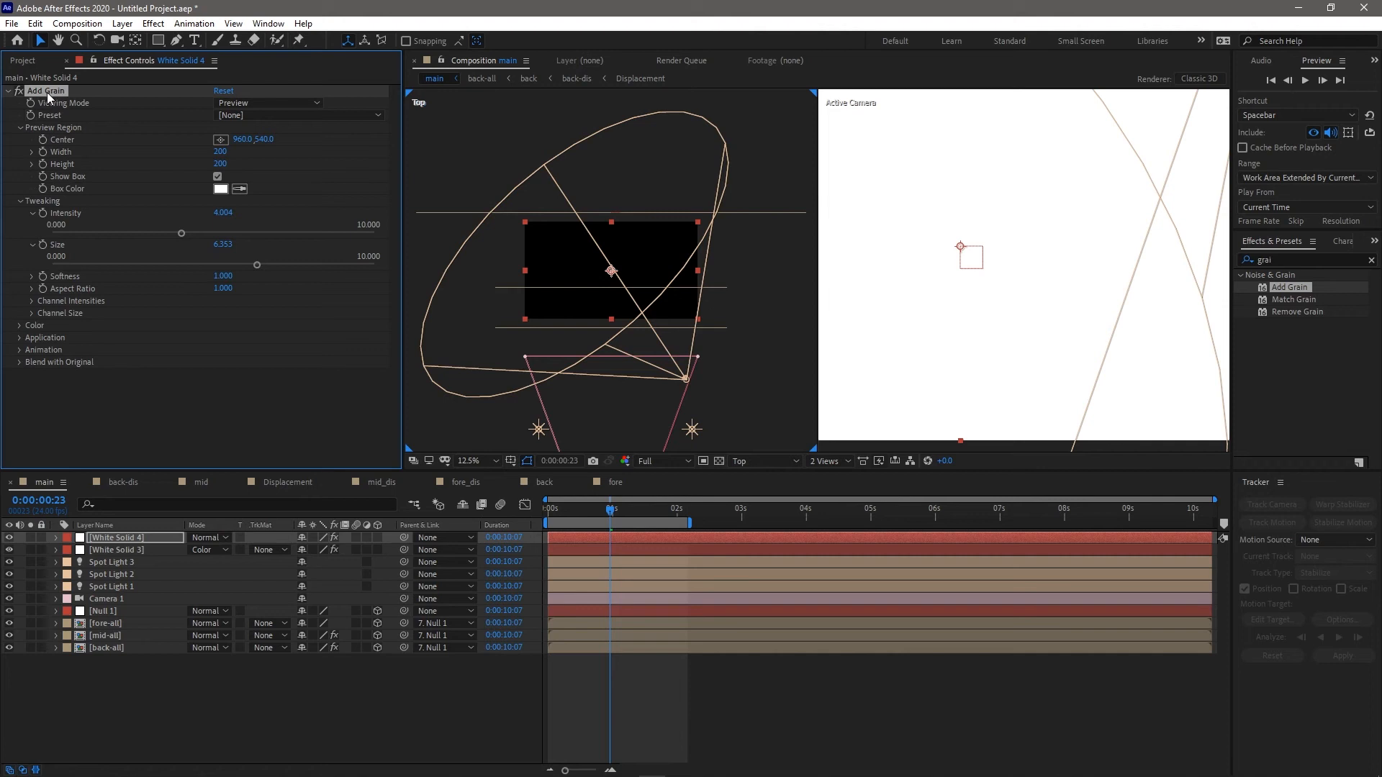
{"action": "key", "text": "Delete"}
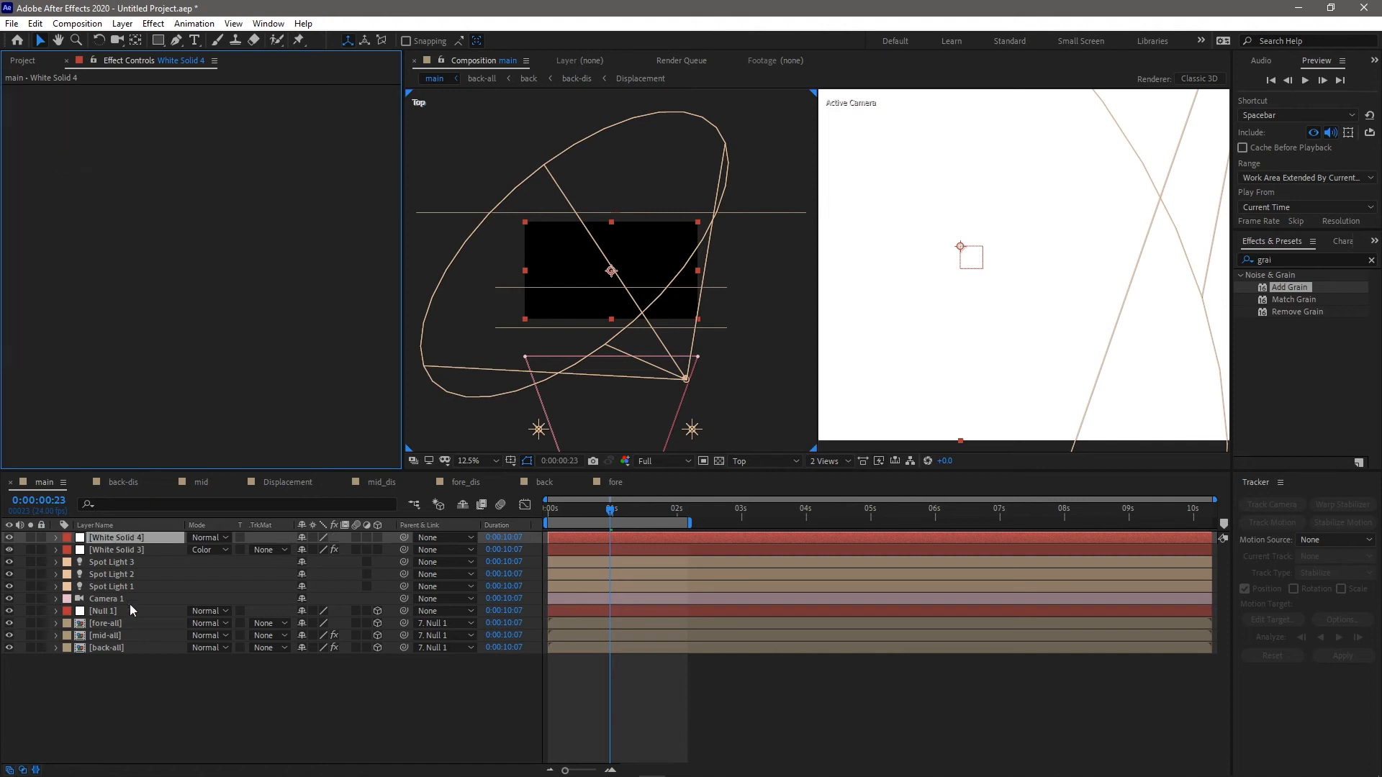
{"action": "left_click", "coordinate": [131, 537]}
{"action": "key", "text": "Delete"}
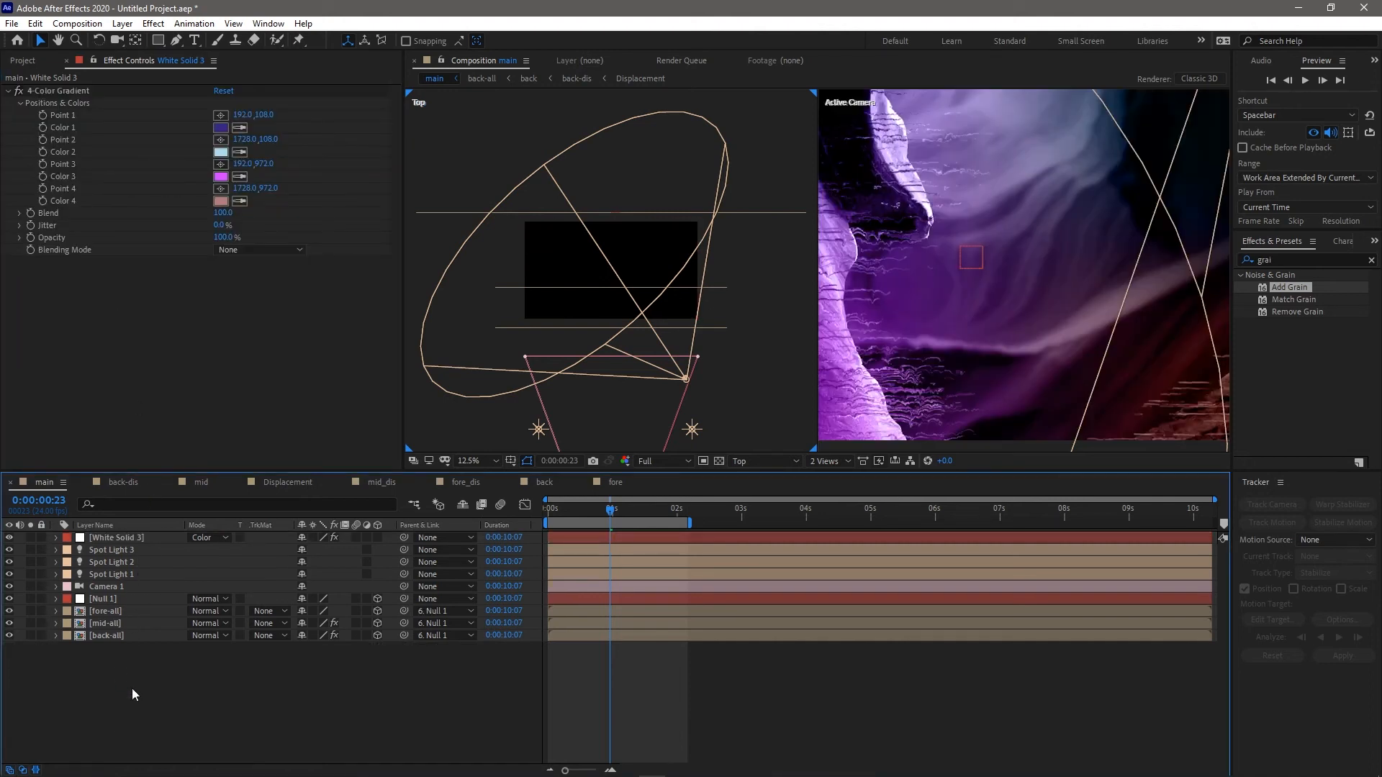
Create an adjustment layer above the gradient solid and apply the Add Grain effect to it
{"action": "right_click", "coordinate": [133, 687]}
{"action": "mouse_move", "coordinate": [231, 534]}
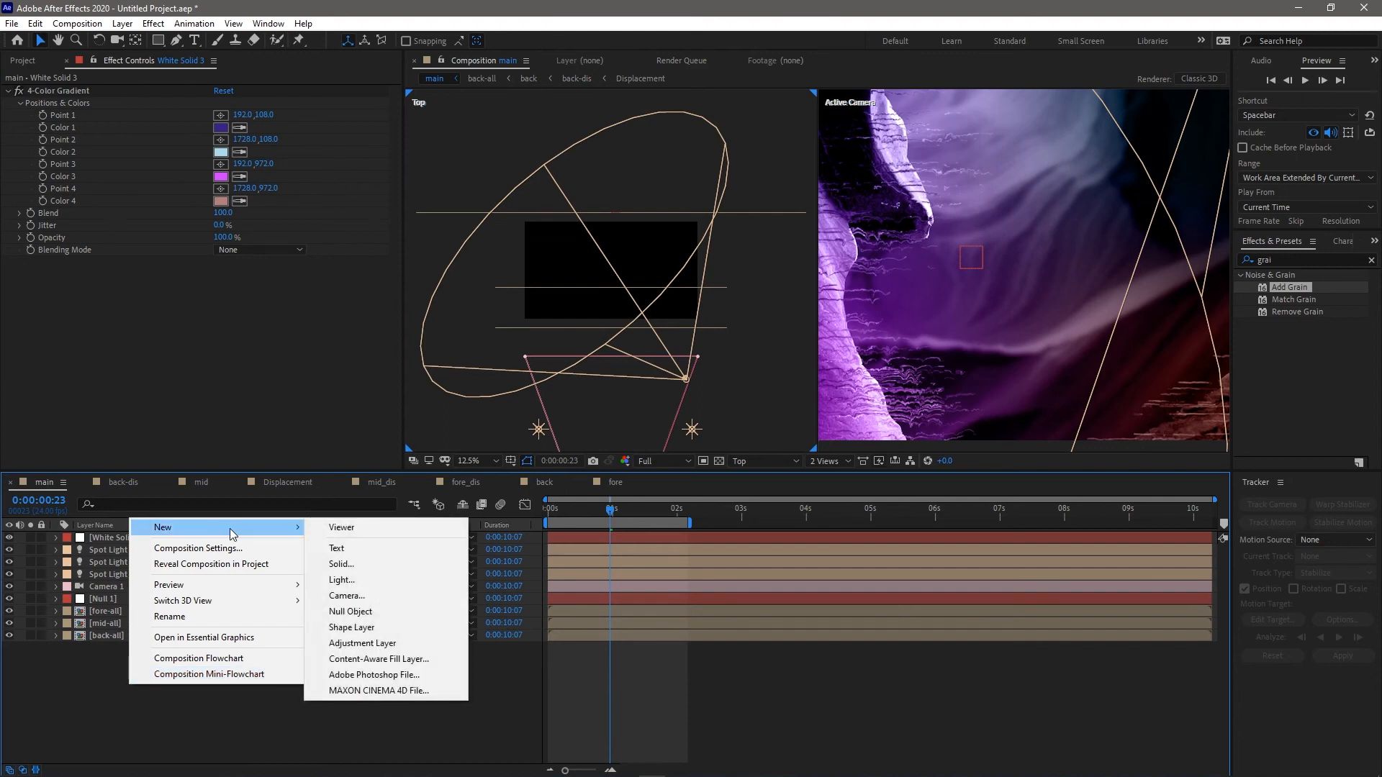
{"action": "left_click", "coordinate": [367, 643]}
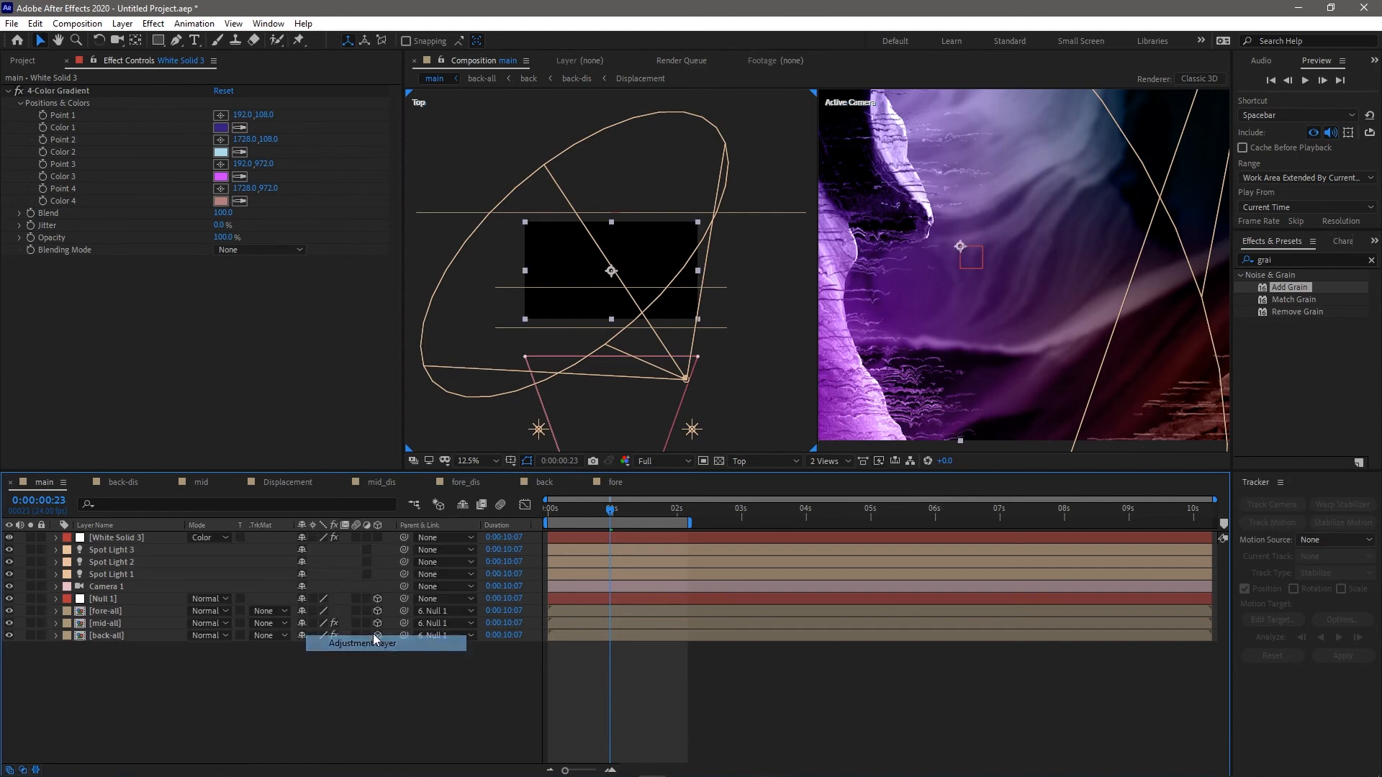
{"action": "double_click", "coordinate": [1267, 285]}
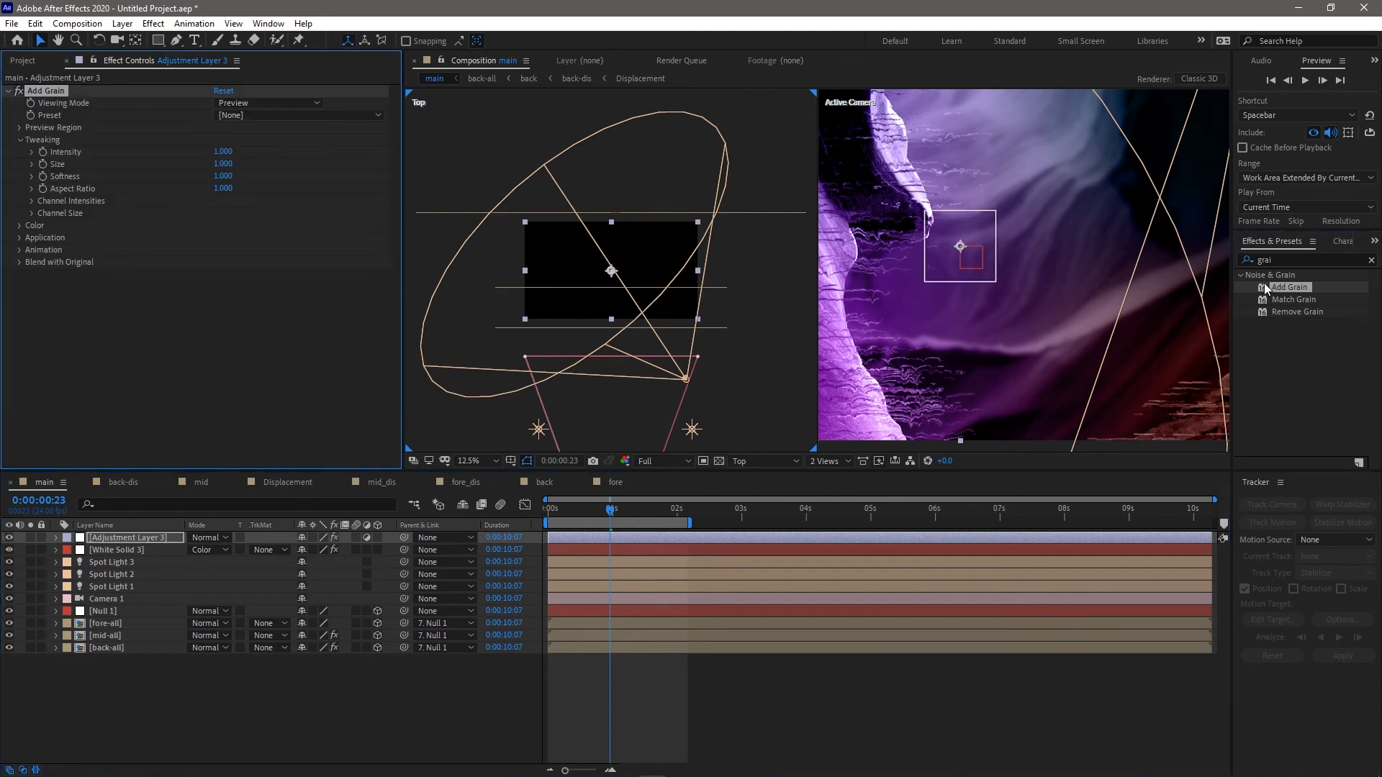
Set the Add Grain effect's viewing mode to Final Output
{"action": "scroll", "coordinate": [996, 258], "scroll_direction": "up", "scroll_amount": 2}
{"action": "scroll", "coordinate": [995, 258], "scroll_direction": "down", "scroll_amount": 1}
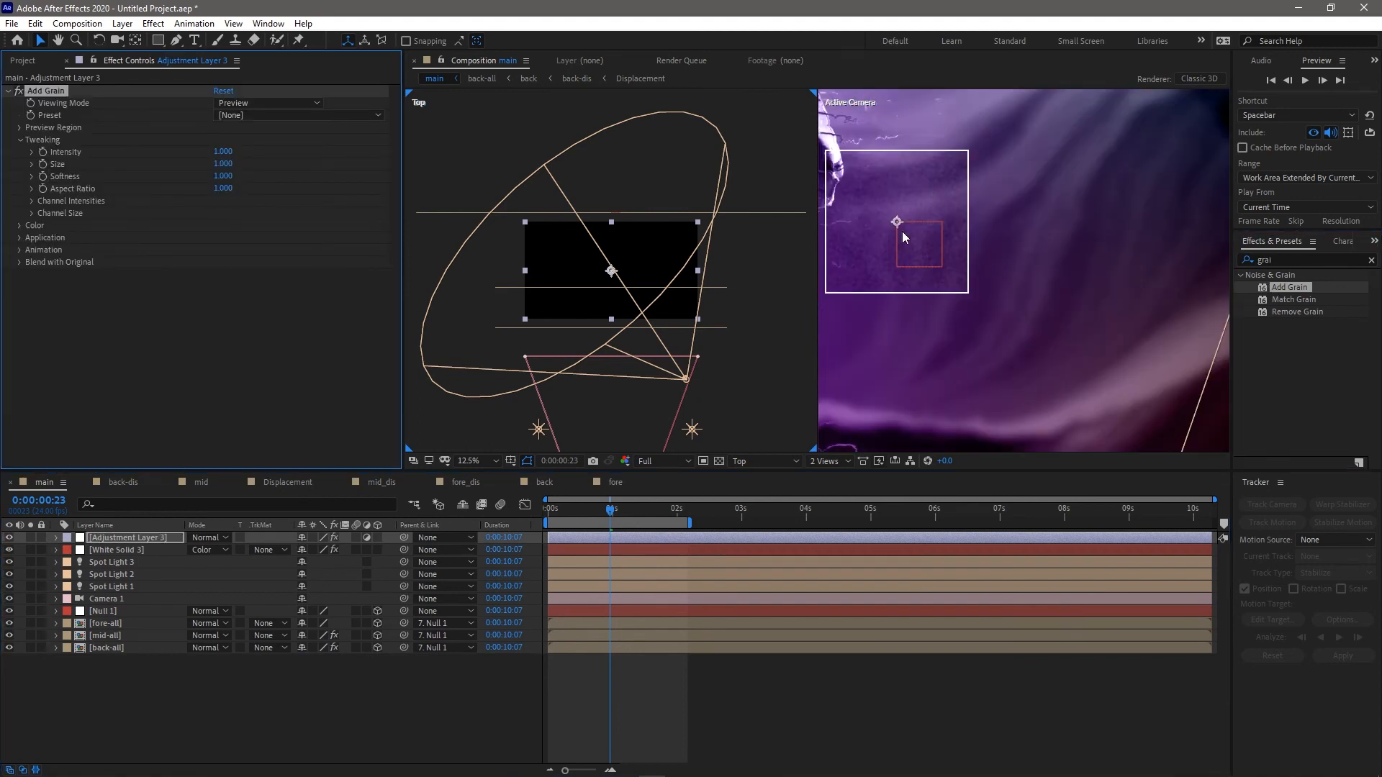
{"action": "left_click_drag", "start_coordinate": [972, 280], "coordinate": [1058, 299]}
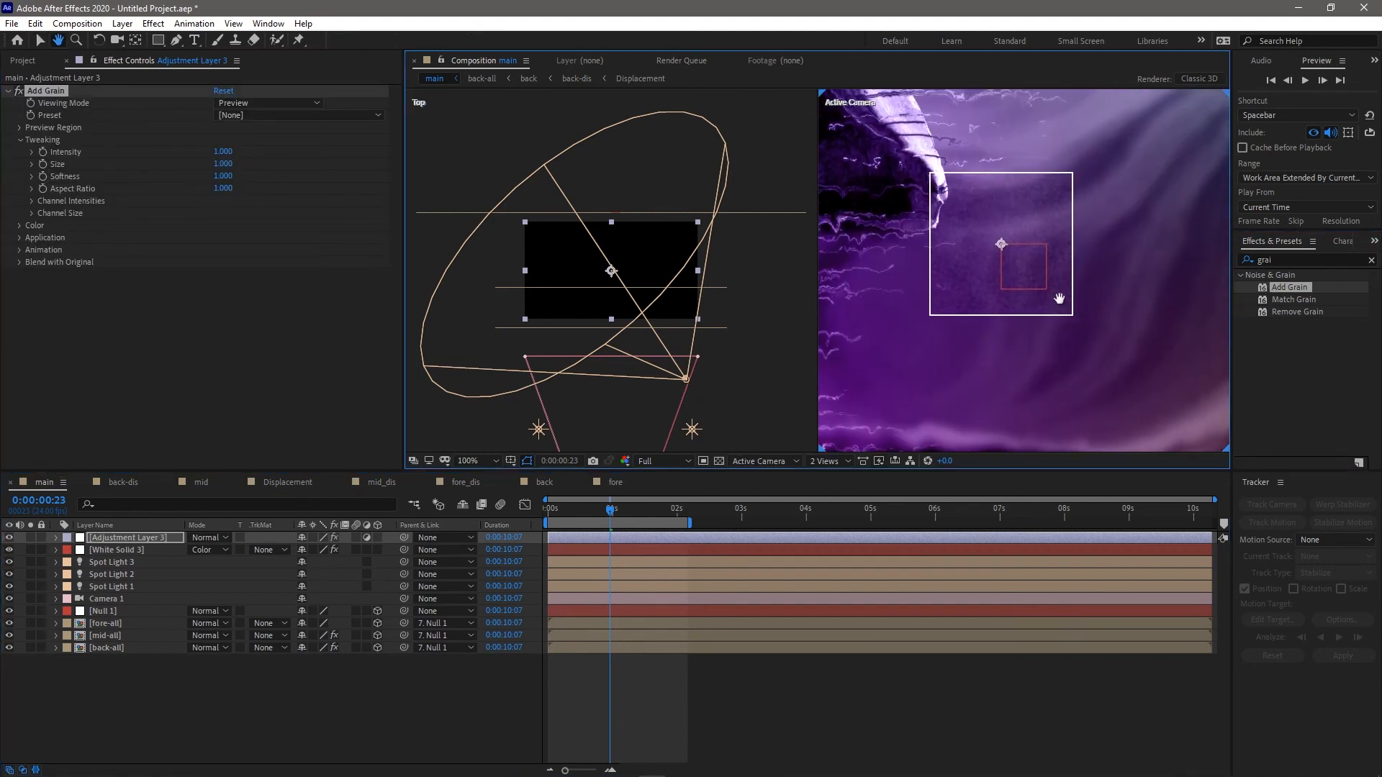
{"action": "left_click", "coordinate": [263, 103]}
{"action": "left_click", "coordinate": [262, 150]}
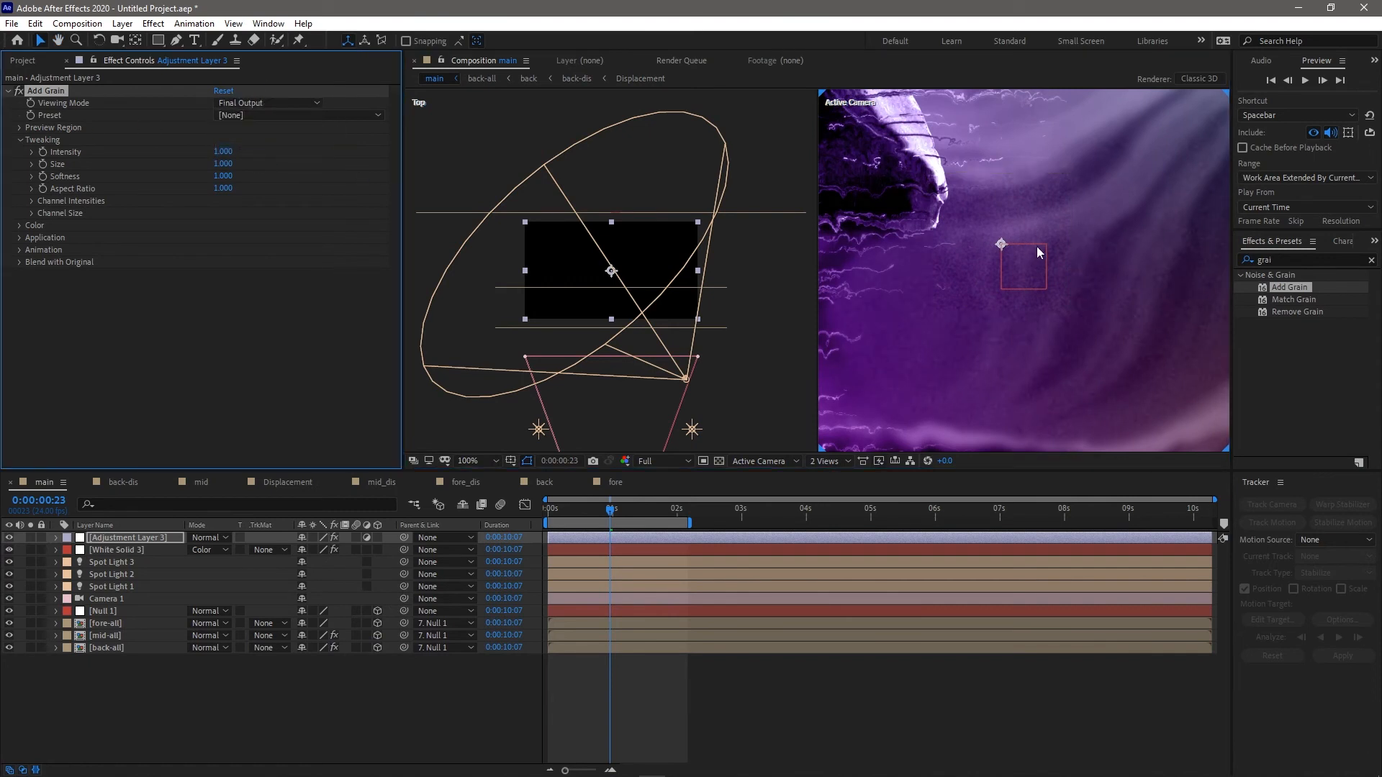
{"action": "scroll", "coordinate": [1046, 237], "scroll_direction": "down", "scroll_amount": 3}
{"action": "scroll", "coordinate": [1048, 243], "scroll_direction": "up", "scroll_amount": 1}
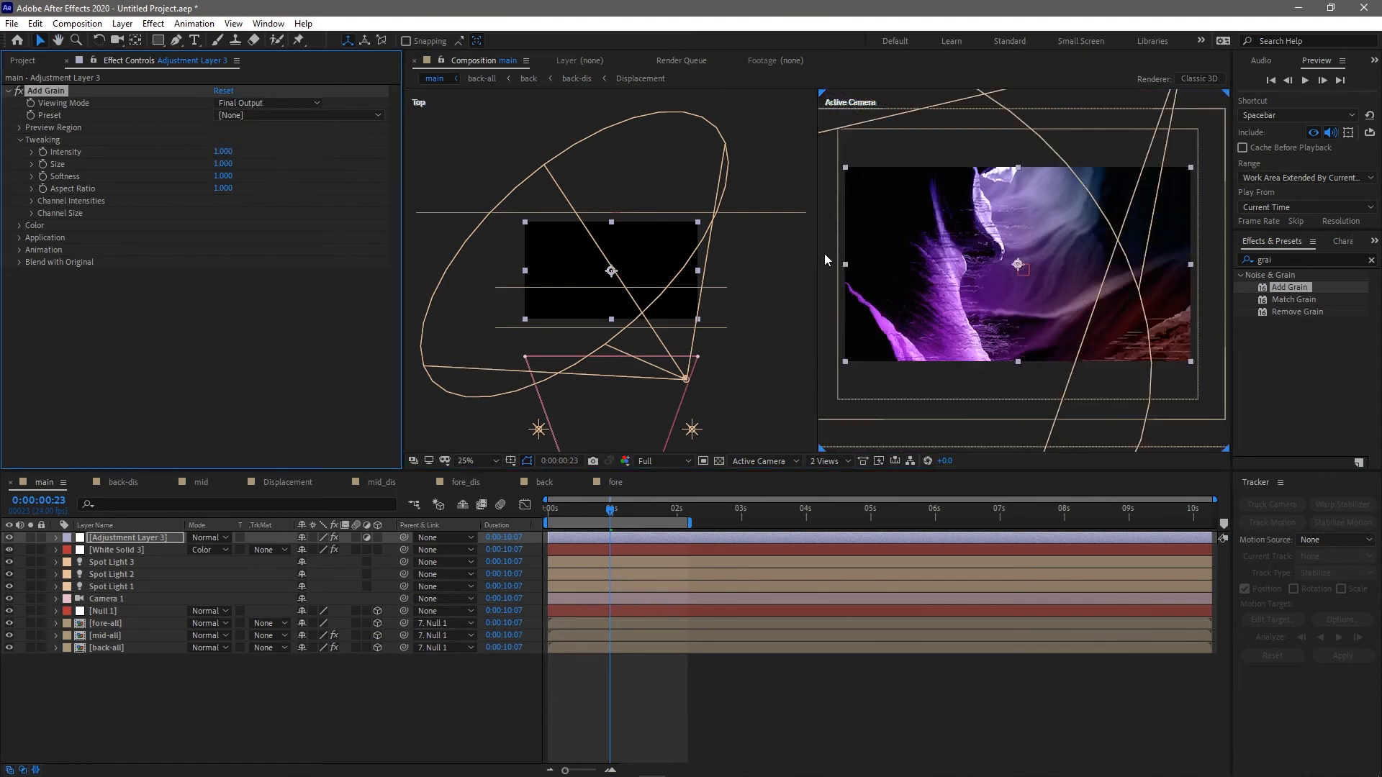
Switch the composition to a single Active Camera view, enlarge the viewer area and inspect the grain
{"action": "left_click", "coordinate": [825, 463]}
{"action": "left_click", "coordinate": [841, 477]}
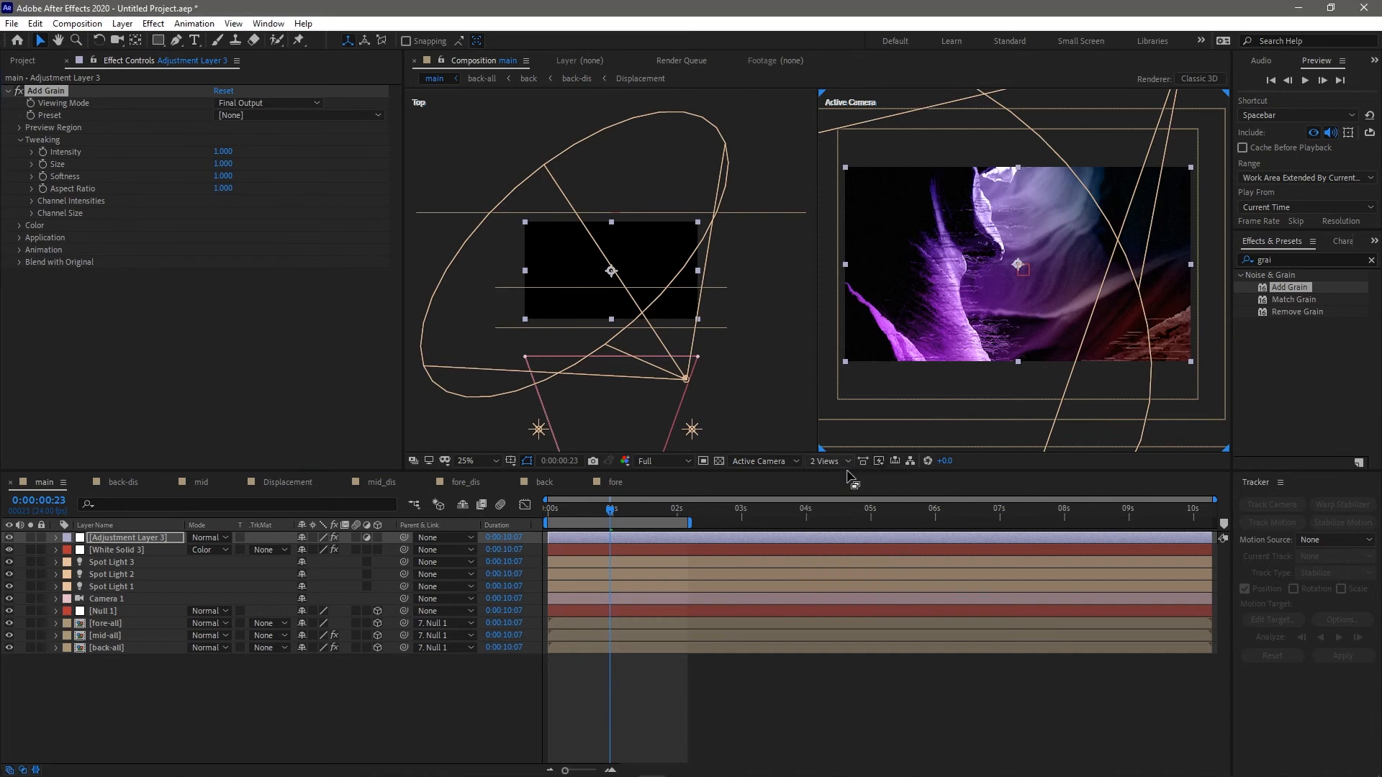
{"action": "scroll", "coordinate": [876, 287], "scroll_direction": "up", "scroll_amount": 2}
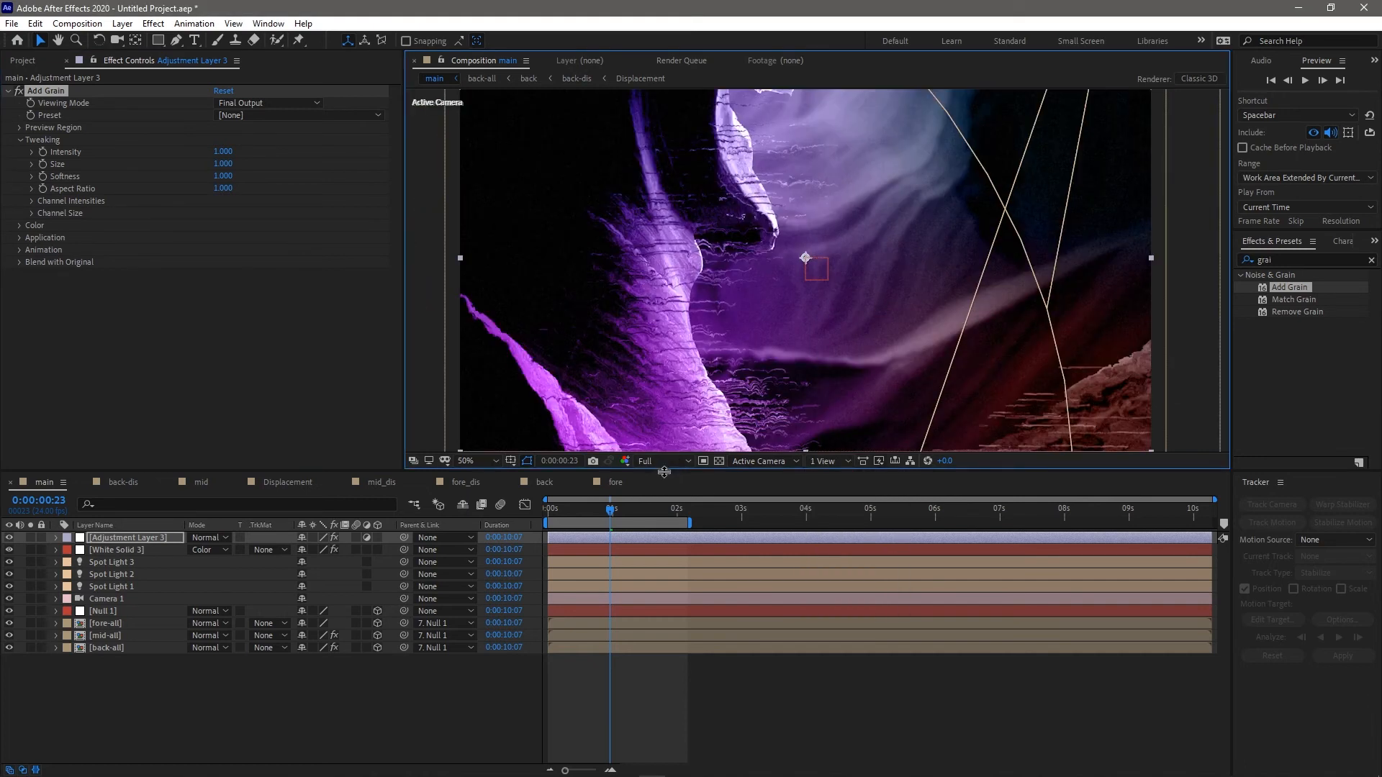
{"action": "left_click_drag", "start_coordinate": [663, 471], "coordinate": [655, 599]}
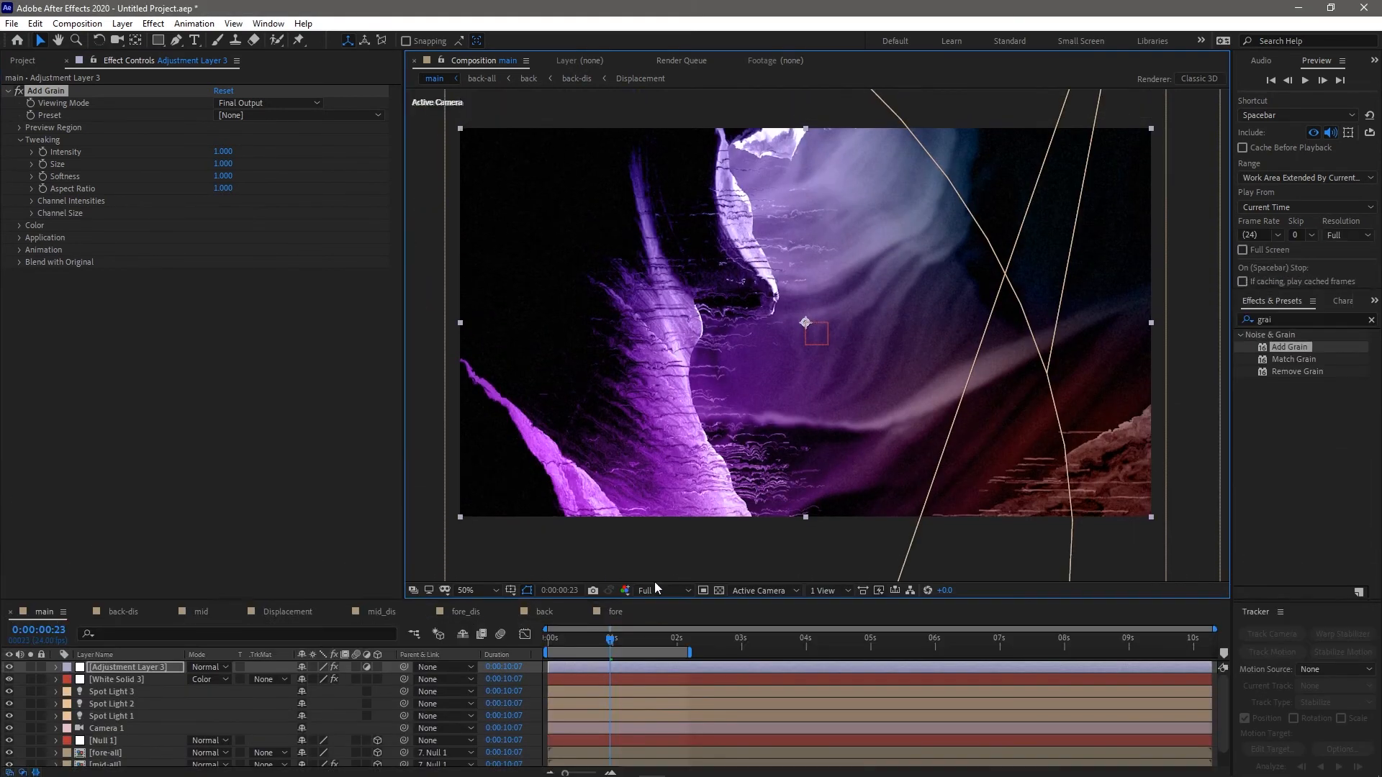
{"action": "scroll", "coordinate": [710, 494], "scroll_direction": "down", "scroll_amount": 1}
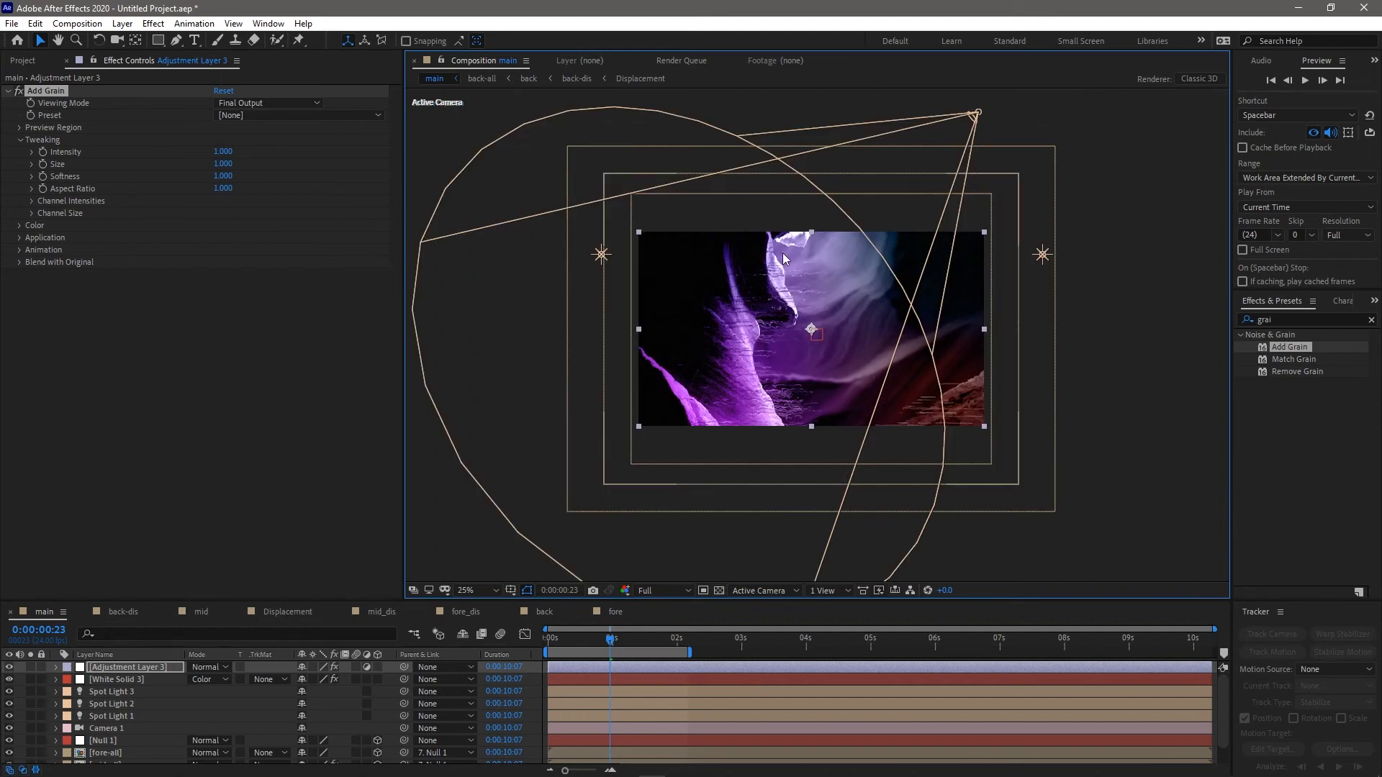
{"action": "scroll", "coordinate": [803, 339], "scroll_direction": "up", "scroll_amount": 3}
{"action": "scroll", "coordinate": [803, 342], "scroll_direction": "down", "scroll_amount": 4}
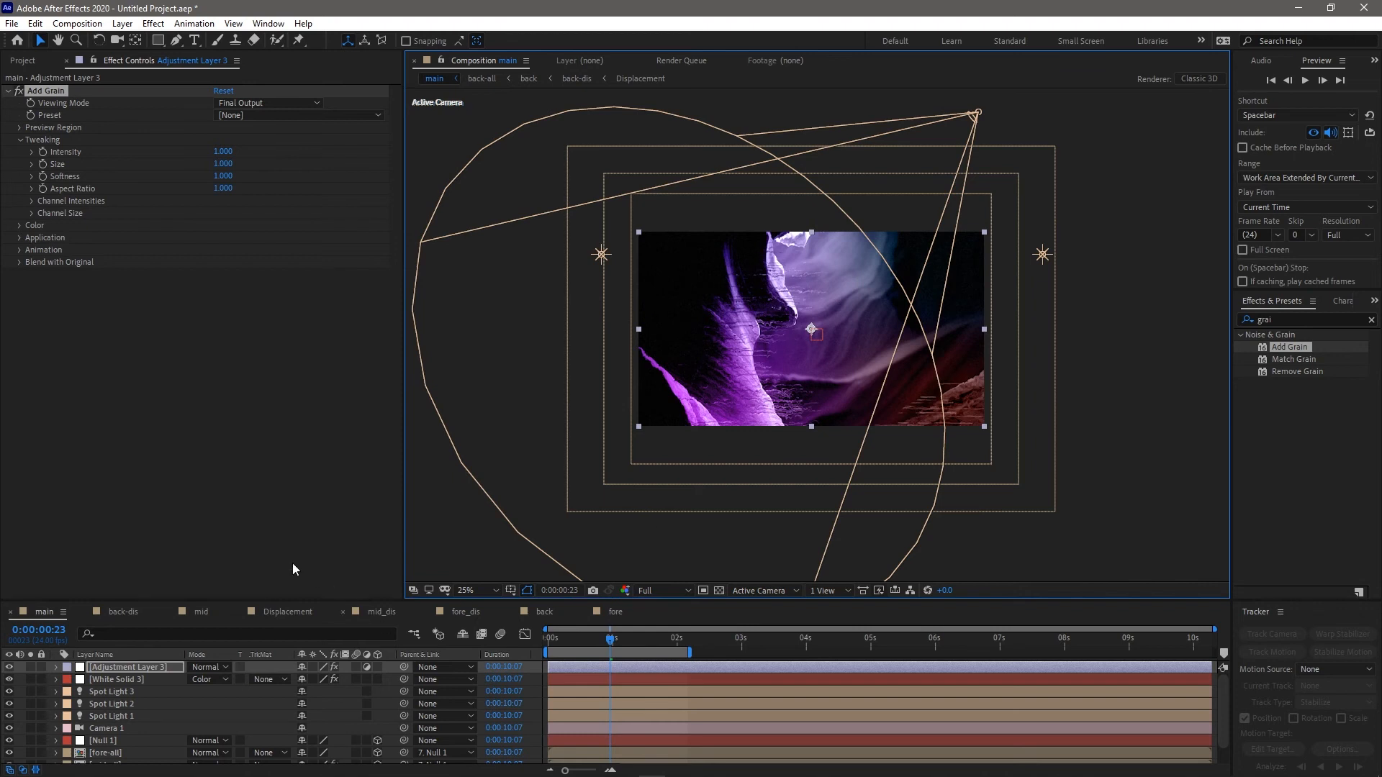
Create a white solid directly above Spot Light 3 and apply the Gradient Ramp effect to it
{"action": "left_click", "coordinate": [115, 690]}
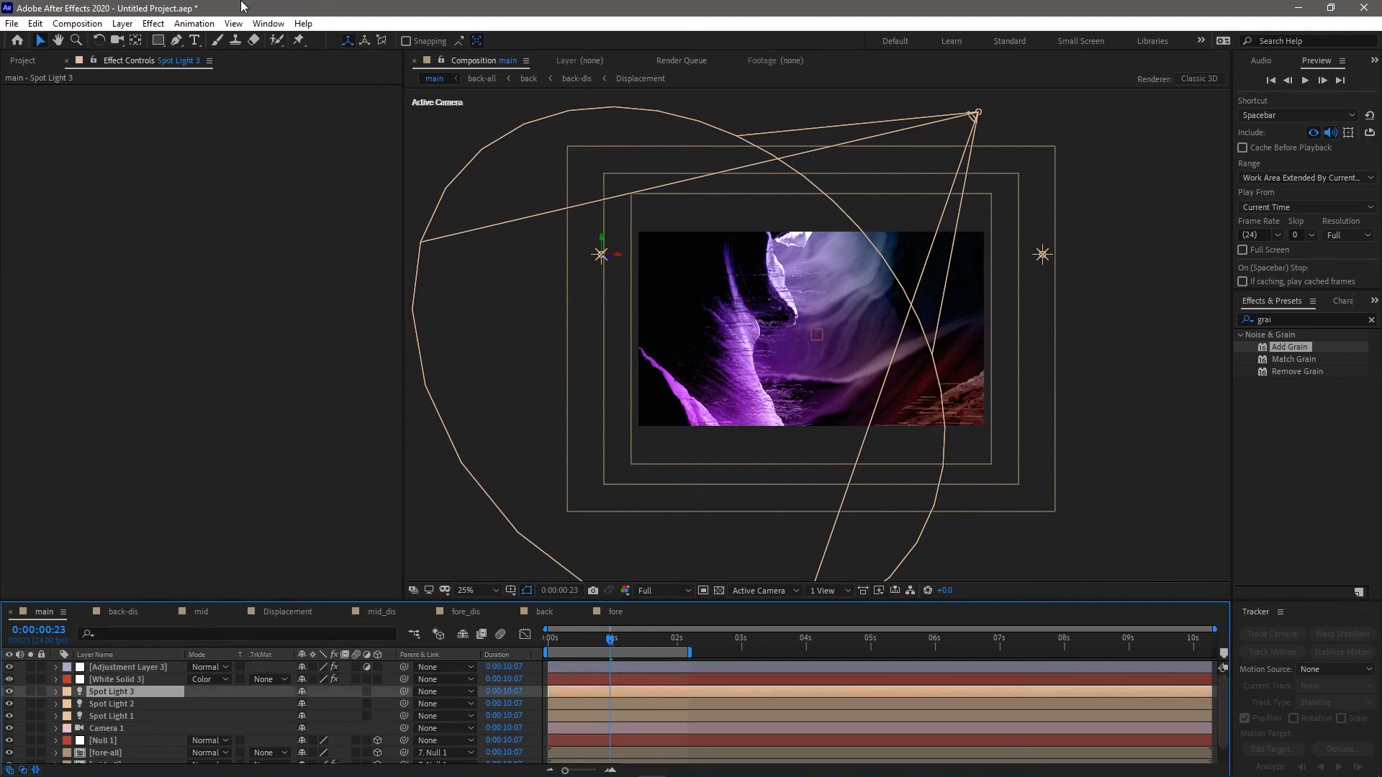
{"action": "left_click", "coordinate": [123, 23]}
{"action": "mouse_move", "coordinate": [144, 40]}
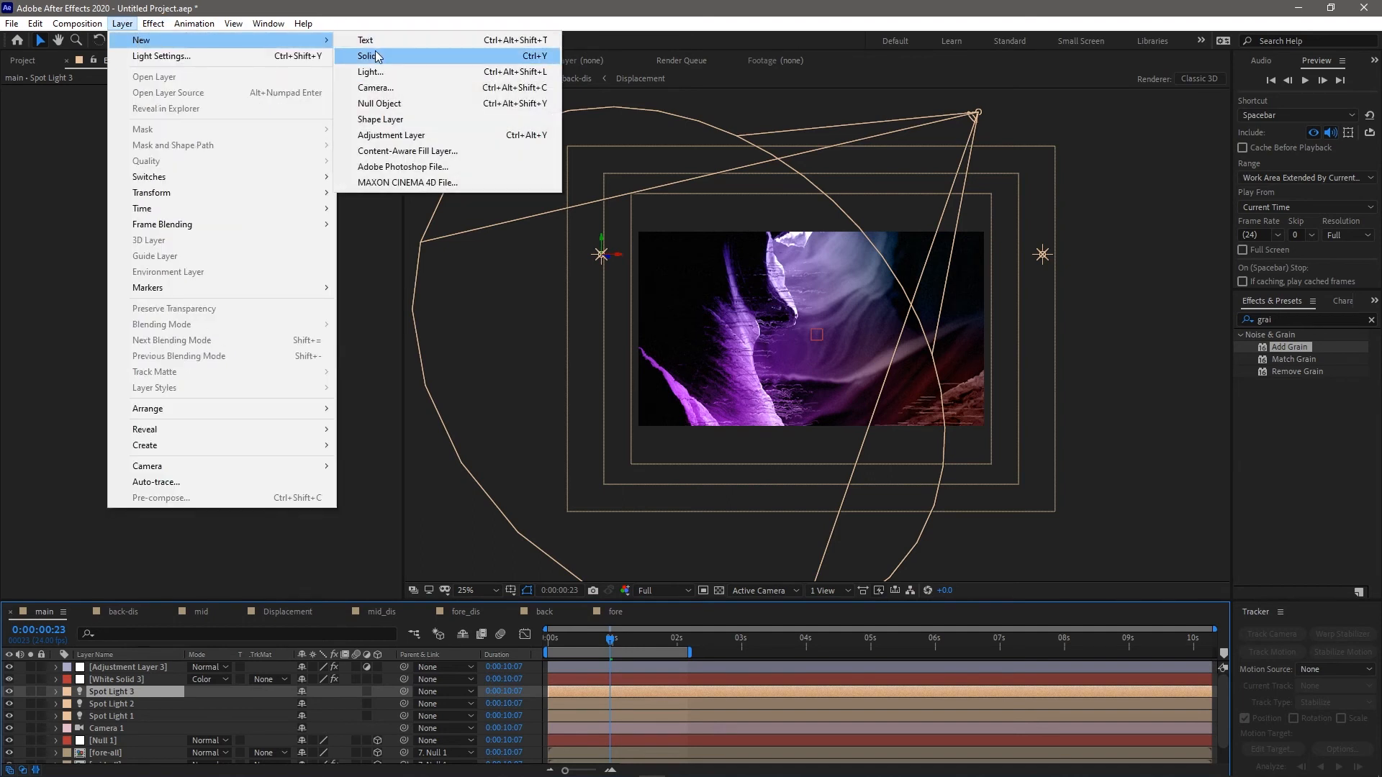
{"action": "left_click", "coordinate": [360, 56]}
{"action": "left_click", "coordinate": [1201, 474]}
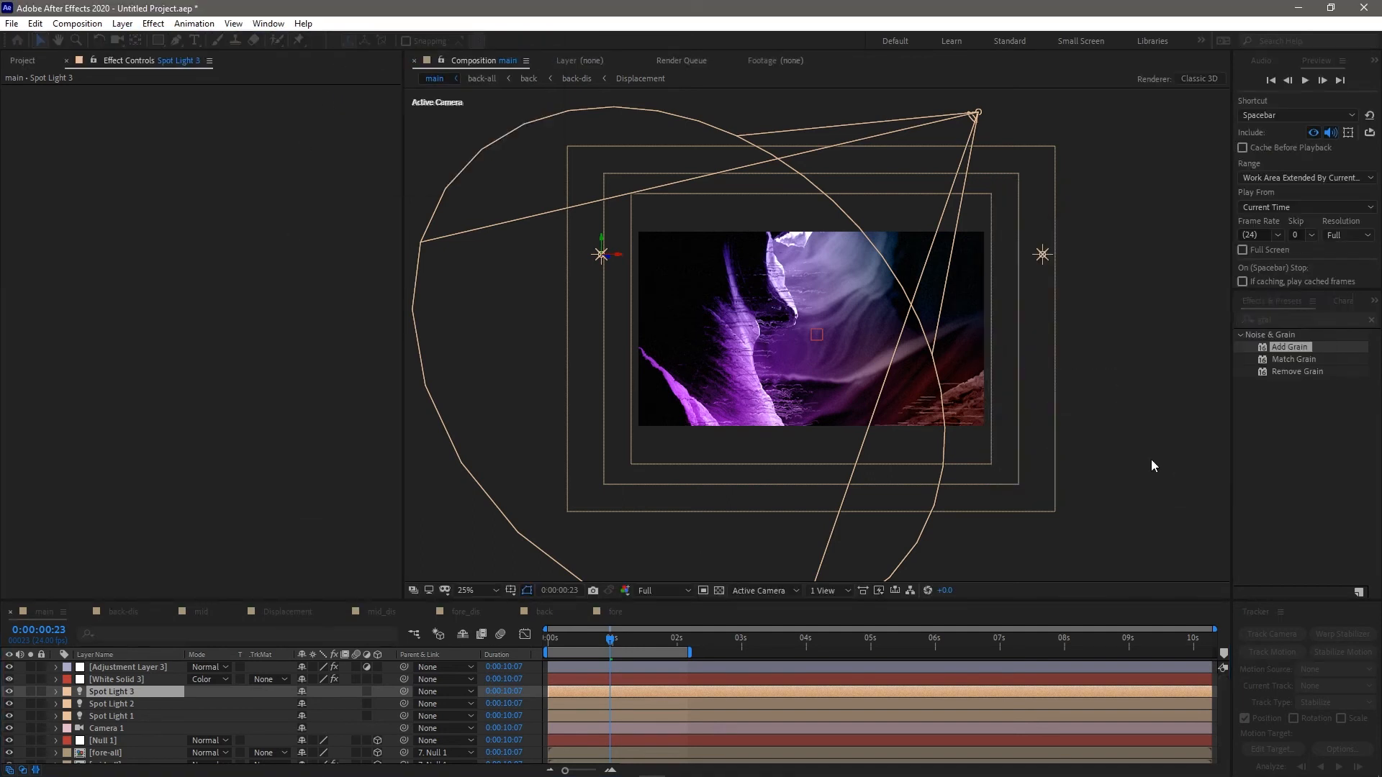
{"action": "double_click", "coordinate": [1286, 321]}
{"action": "type", "text": "ramp"}
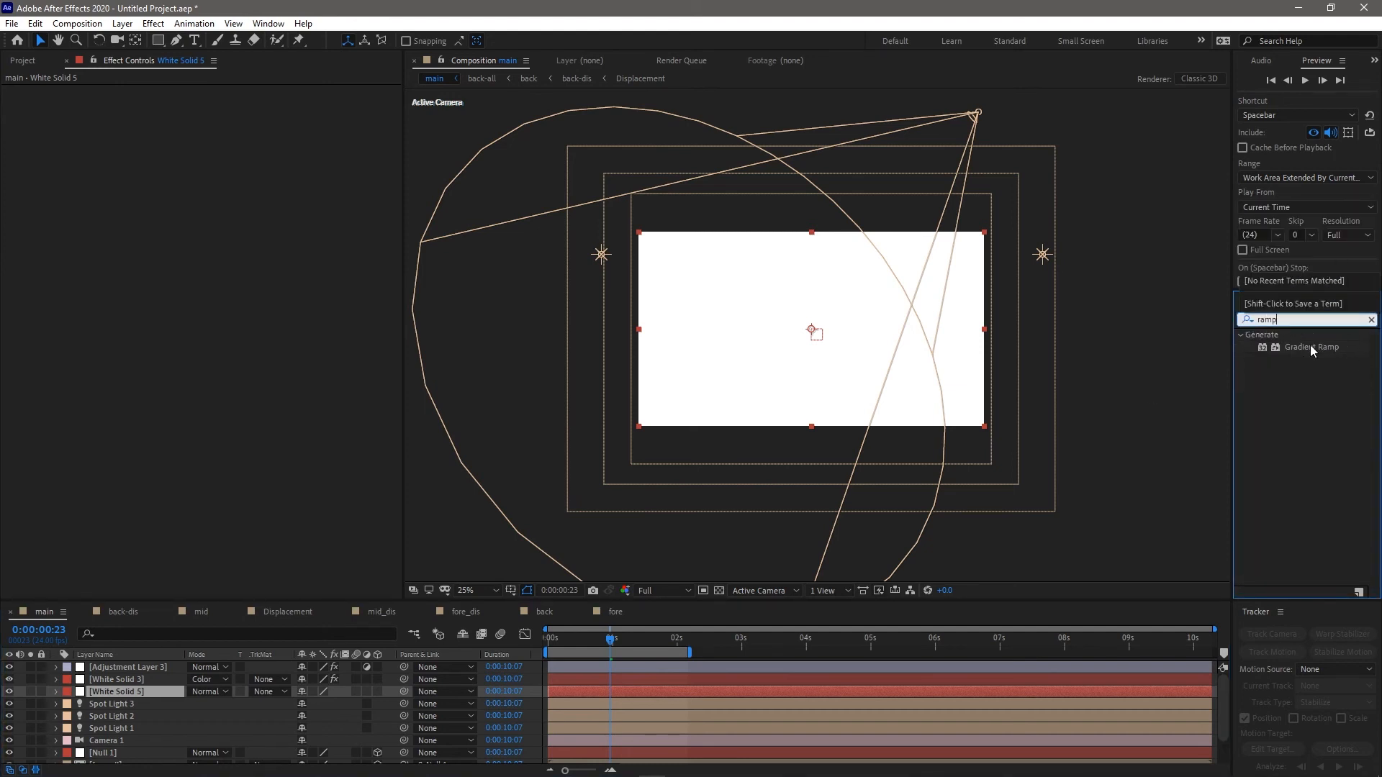
{"action": "left_click", "coordinate": [1309, 346]}
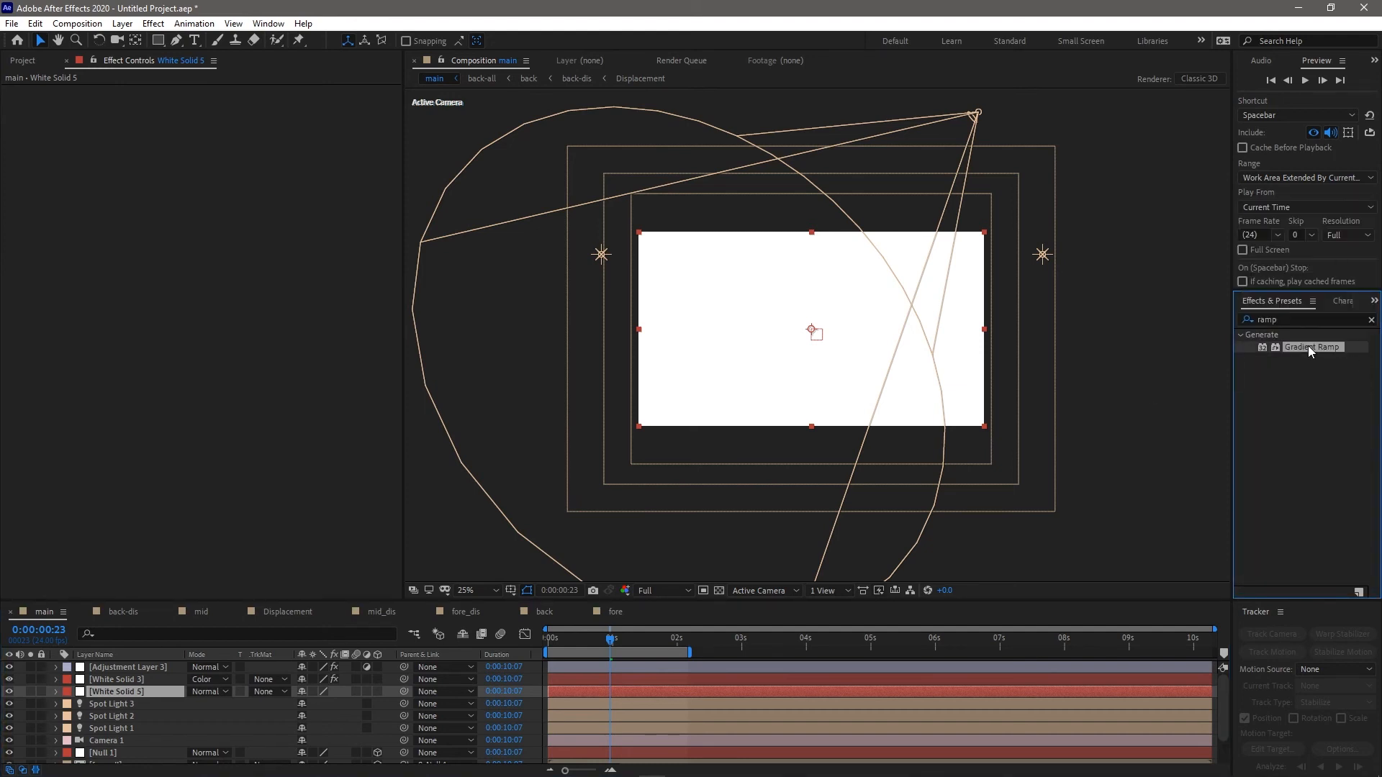
{"action": "double_click", "coordinate": [1264, 347]}
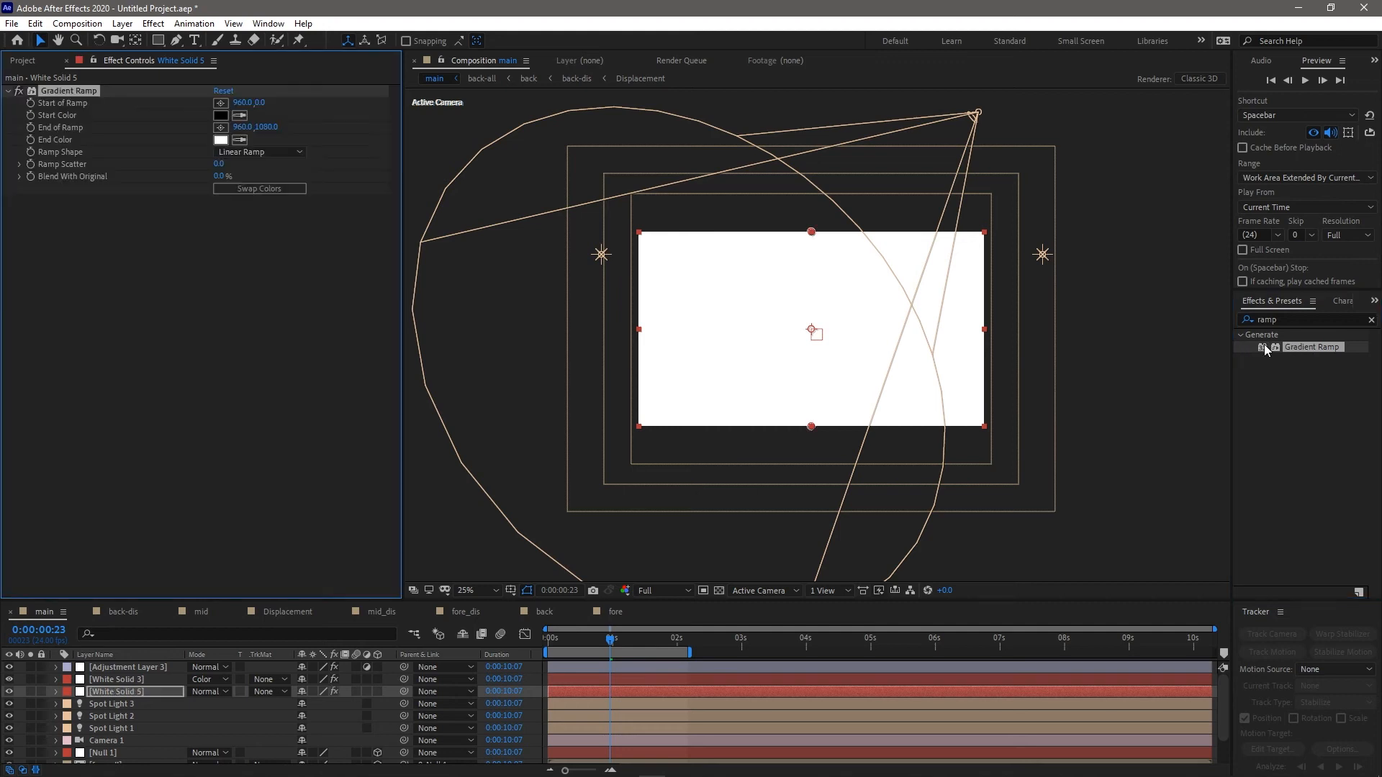
Place the ramp's start point below the frame's lower-left area at about 128, 1180 and move the ramp solid above White Solid 3
{"action": "left_click", "coordinate": [220, 103]}
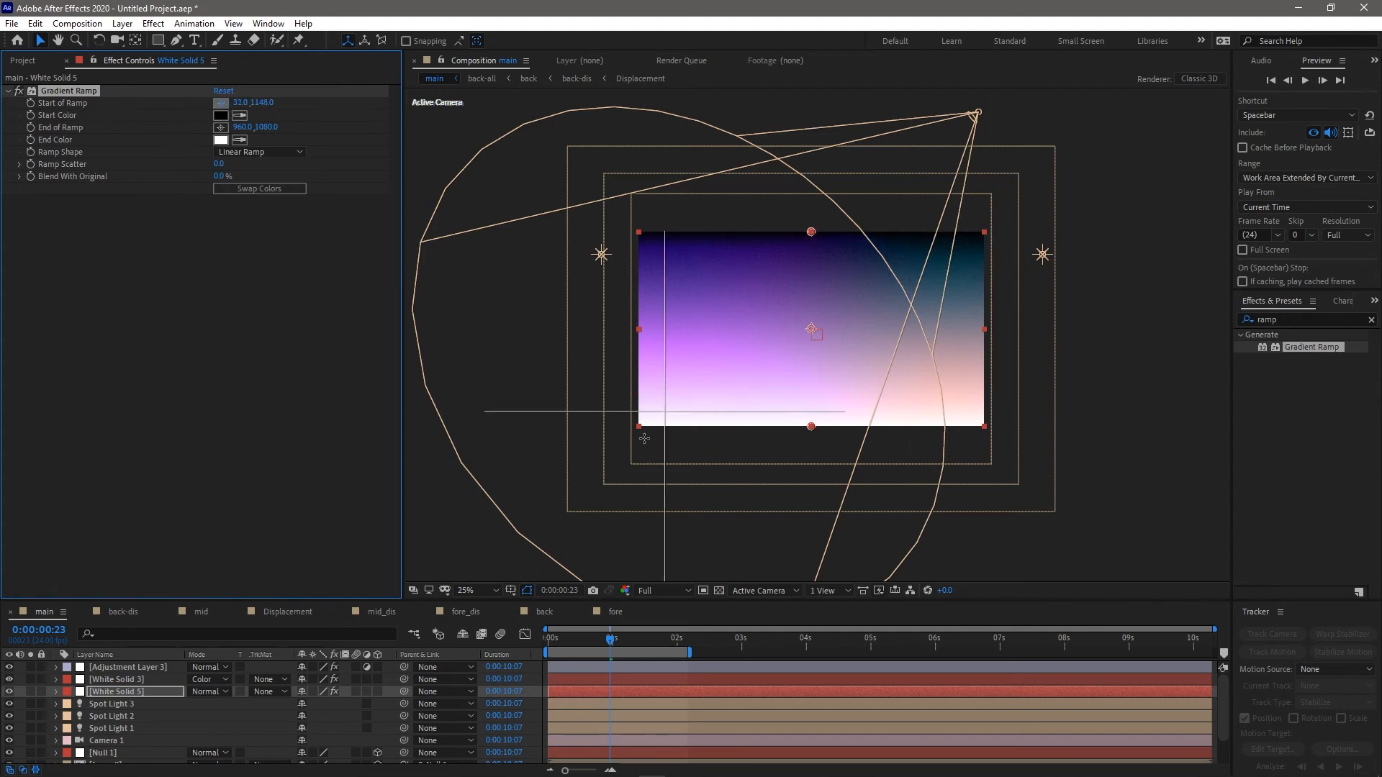
{"action": "left_click", "coordinate": [681, 399]}
{"action": "left_click_drag", "start_coordinate": [681, 400], "coordinate": [661, 444]}
{"action": "left_click_drag", "start_coordinate": [98, 692], "coordinate": [115, 678]}
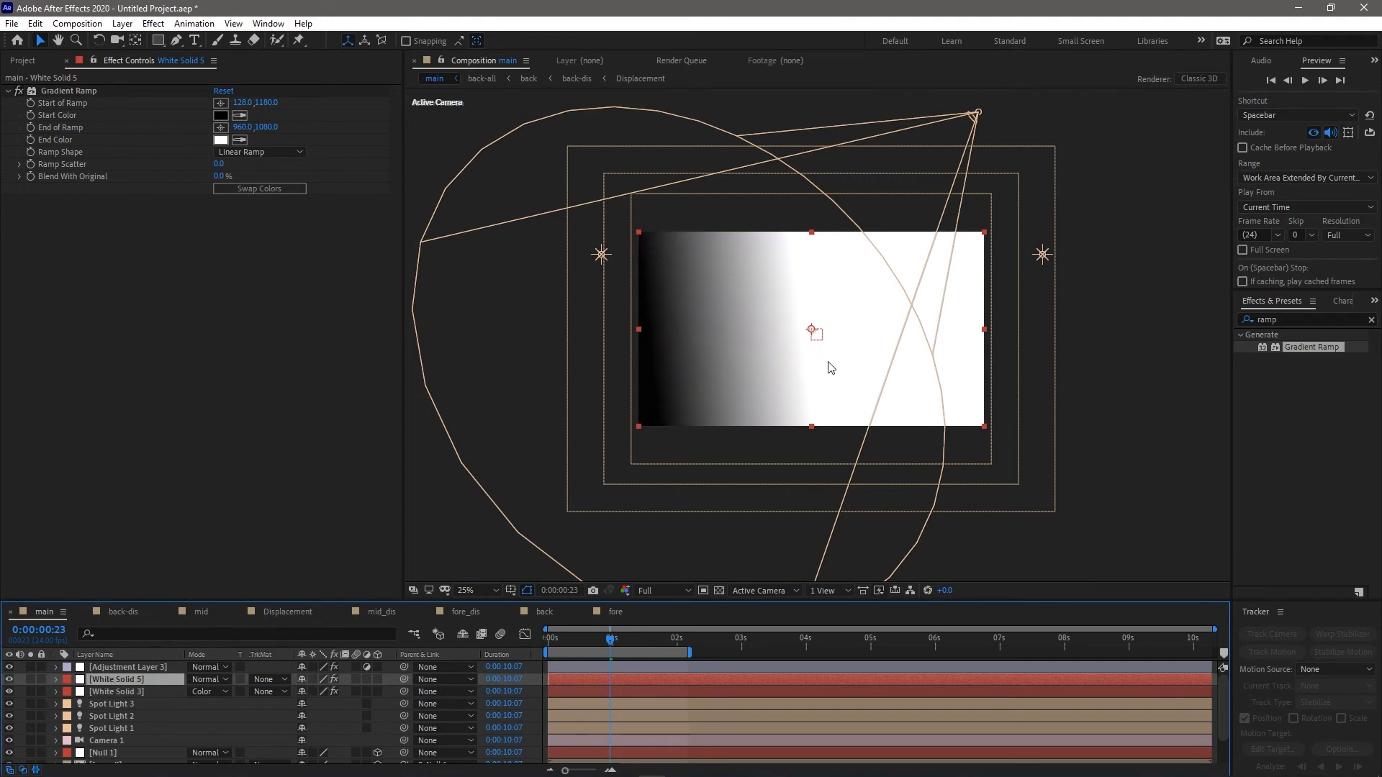
Place the ramp's end near the frame's upper-right corner at about 1780, 72 and its start below the lower-left corner at about 4, 1220
{"action": "left_click", "coordinate": [221, 103]}
{"action": "left_click", "coordinate": [219, 130]}
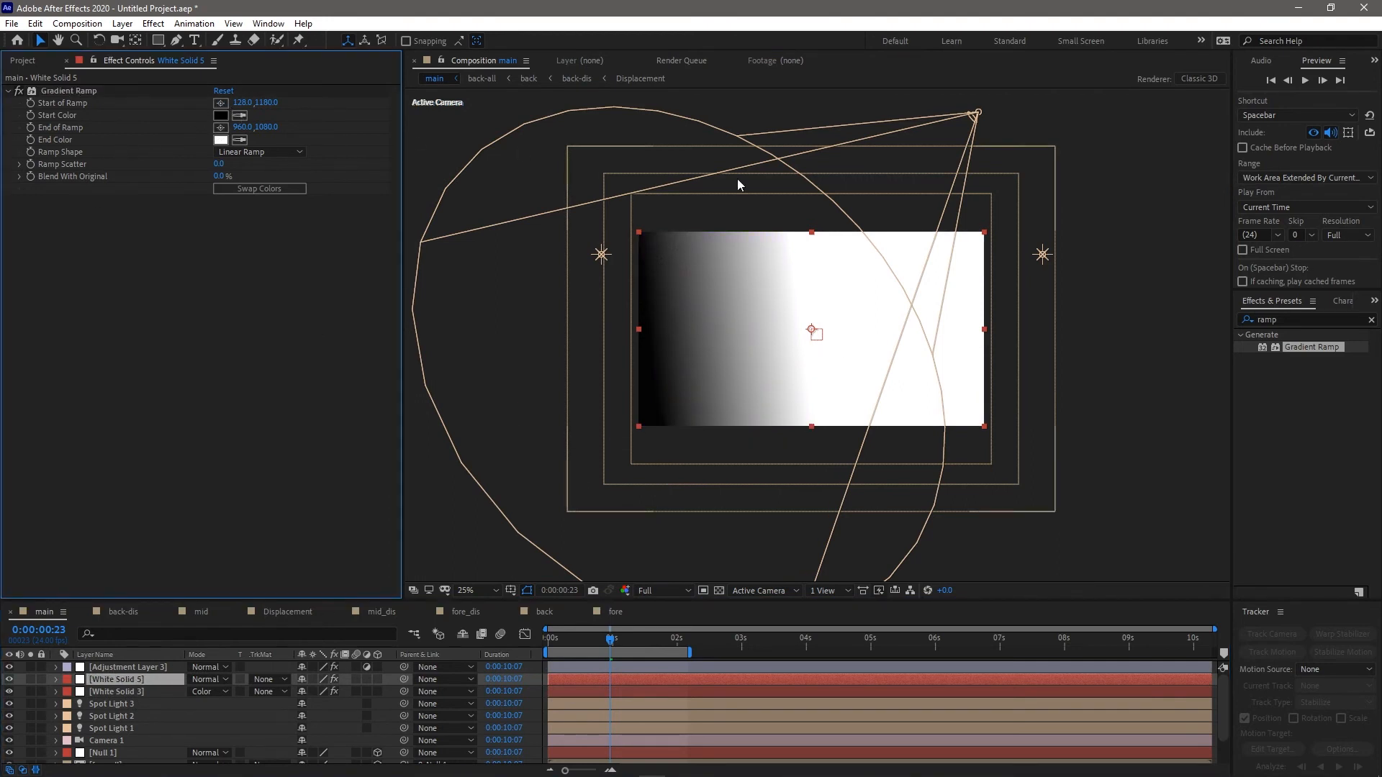
{"action": "left_click", "coordinate": [220, 127]}
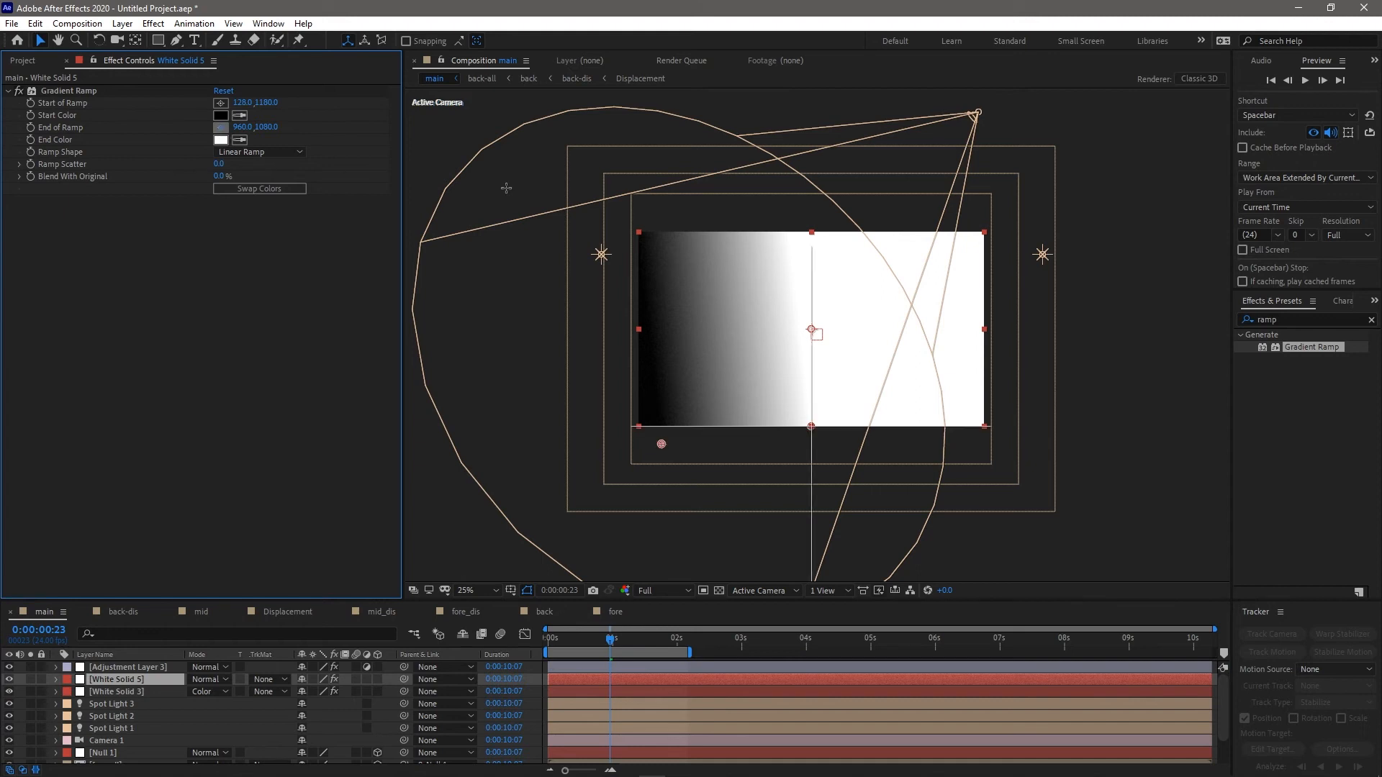
{"action": "left_click", "coordinate": [968, 254]}
{"action": "left_click_drag", "start_coordinate": [969, 254], "coordinate": [960, 248]}
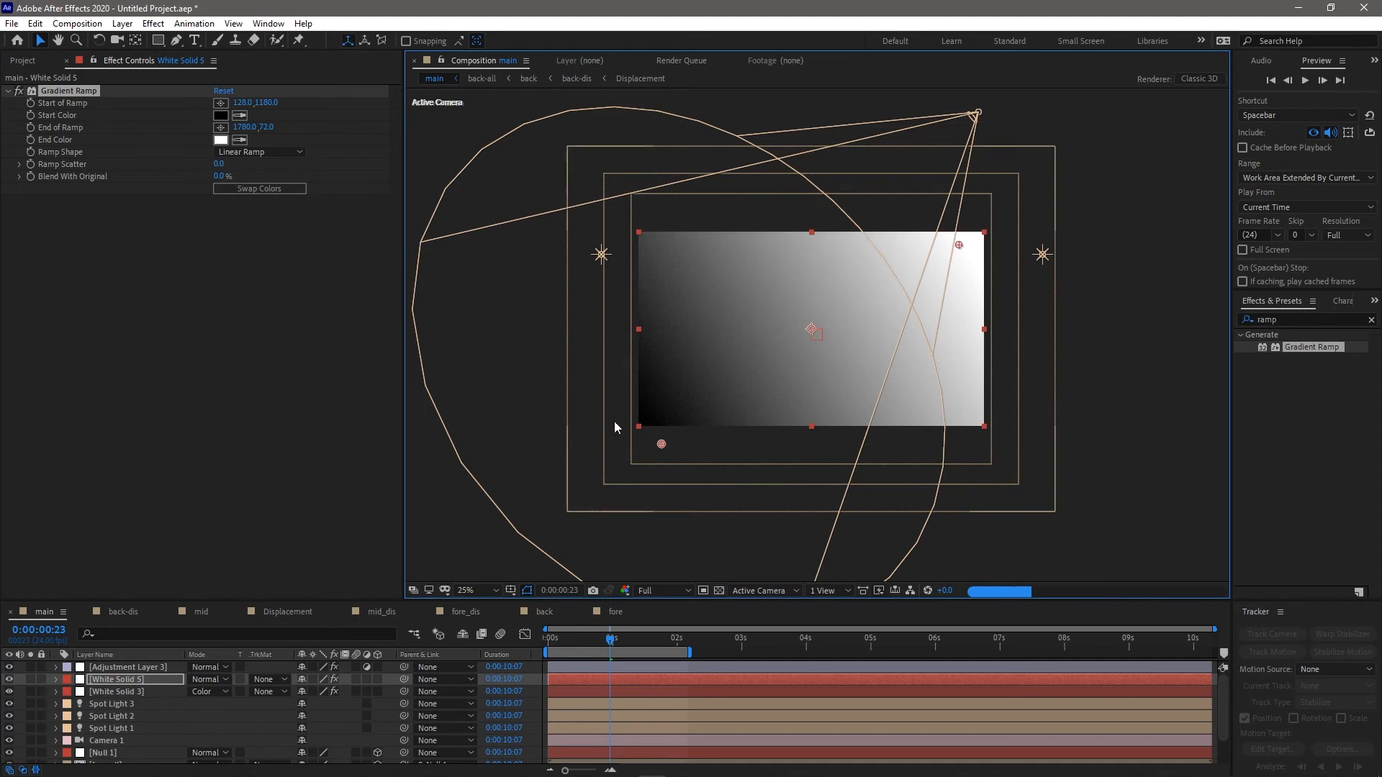
{"action": "left_click_drag", "start_coordinate": [659, 446], "coordinate": [630, 455]}
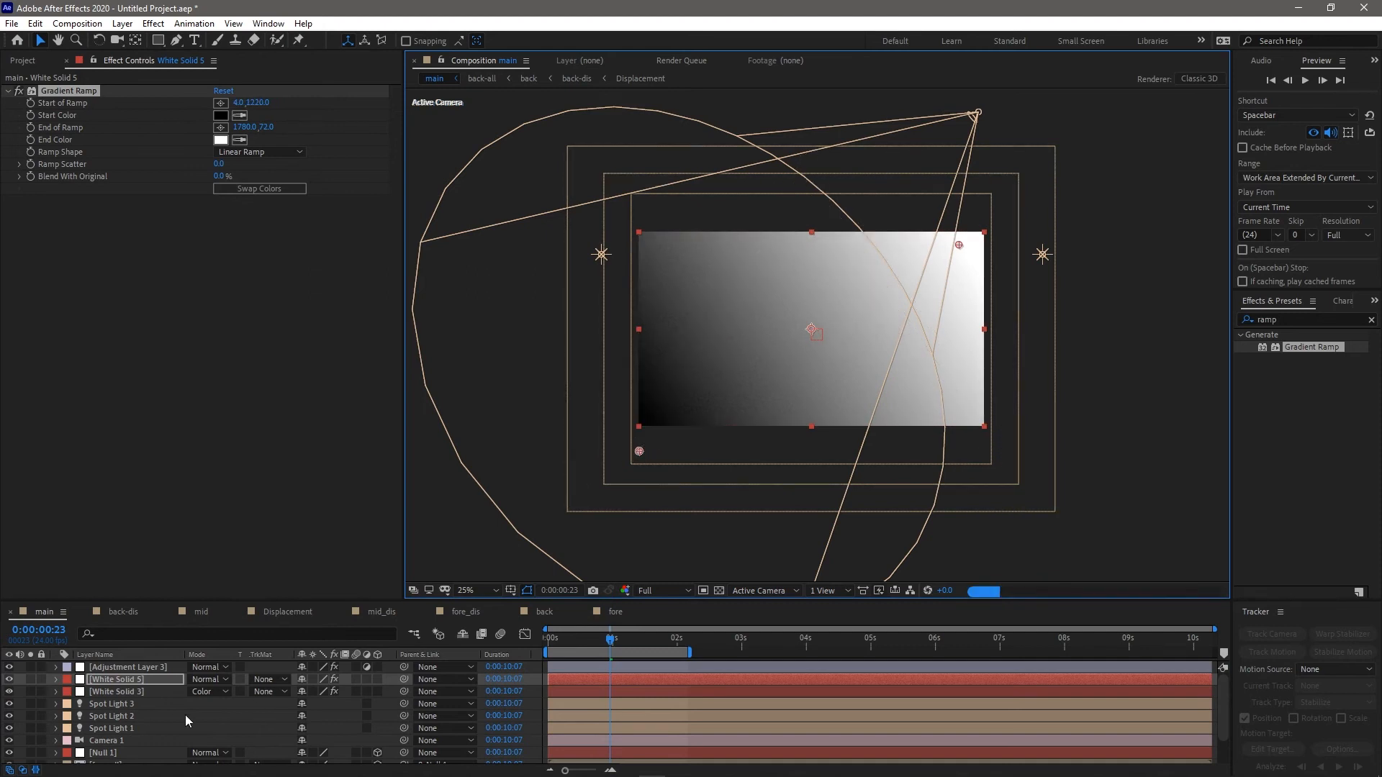
Set the ramp solid's blending mode to Soft Light and toggle its visibility to compare the effect
{"action": "left_click", "coordinate": [209, 679]}
{"action": "left_click", "coordinate": [261, 327]}
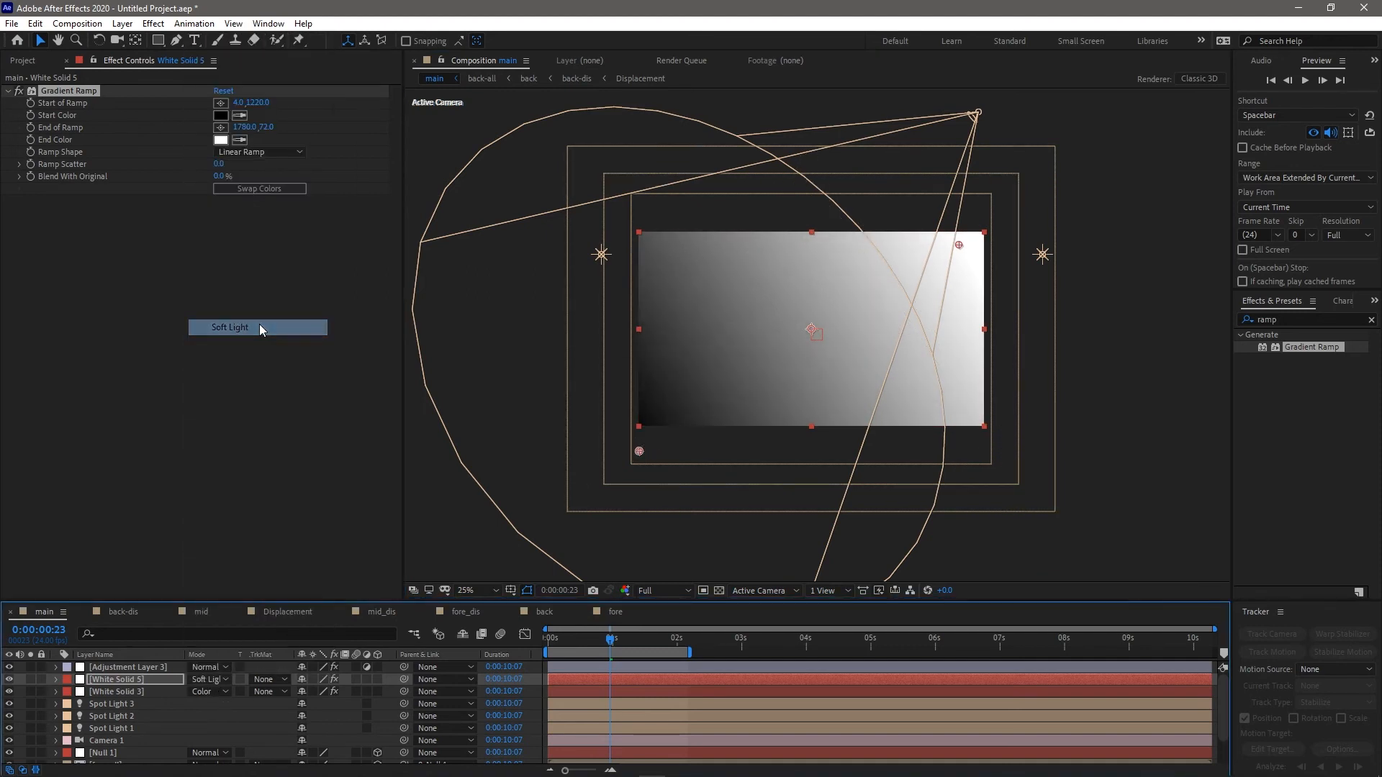
{"action": "left_click", "coordinate": [9, 679]}
{"action": "left_click", "coordinate": [9, 680]}
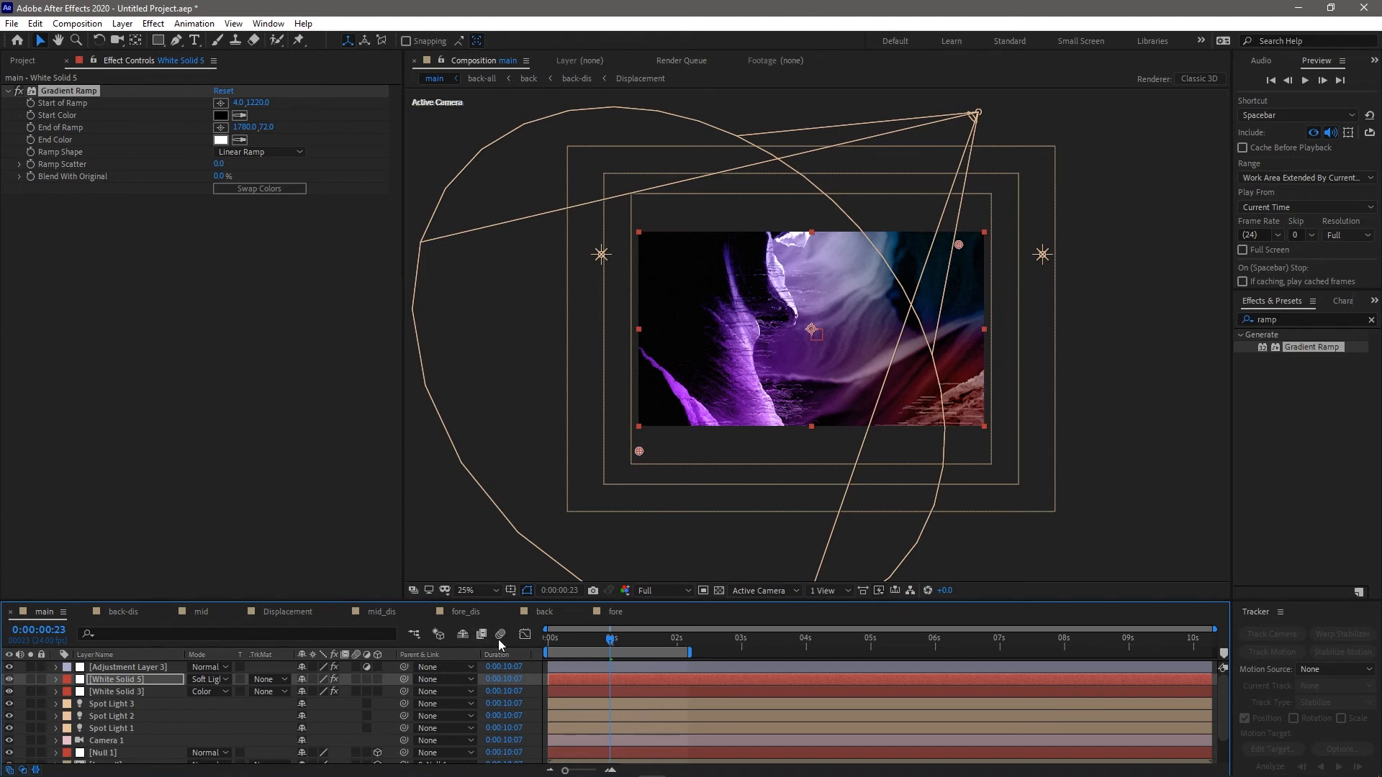
Preview the graded canyon animation from the start of the timeline
{"action": "left_click_drag", "start_coordinate": [557, 638], "coordinate": [547, 639]}
{"action": "key", "text": "space"}
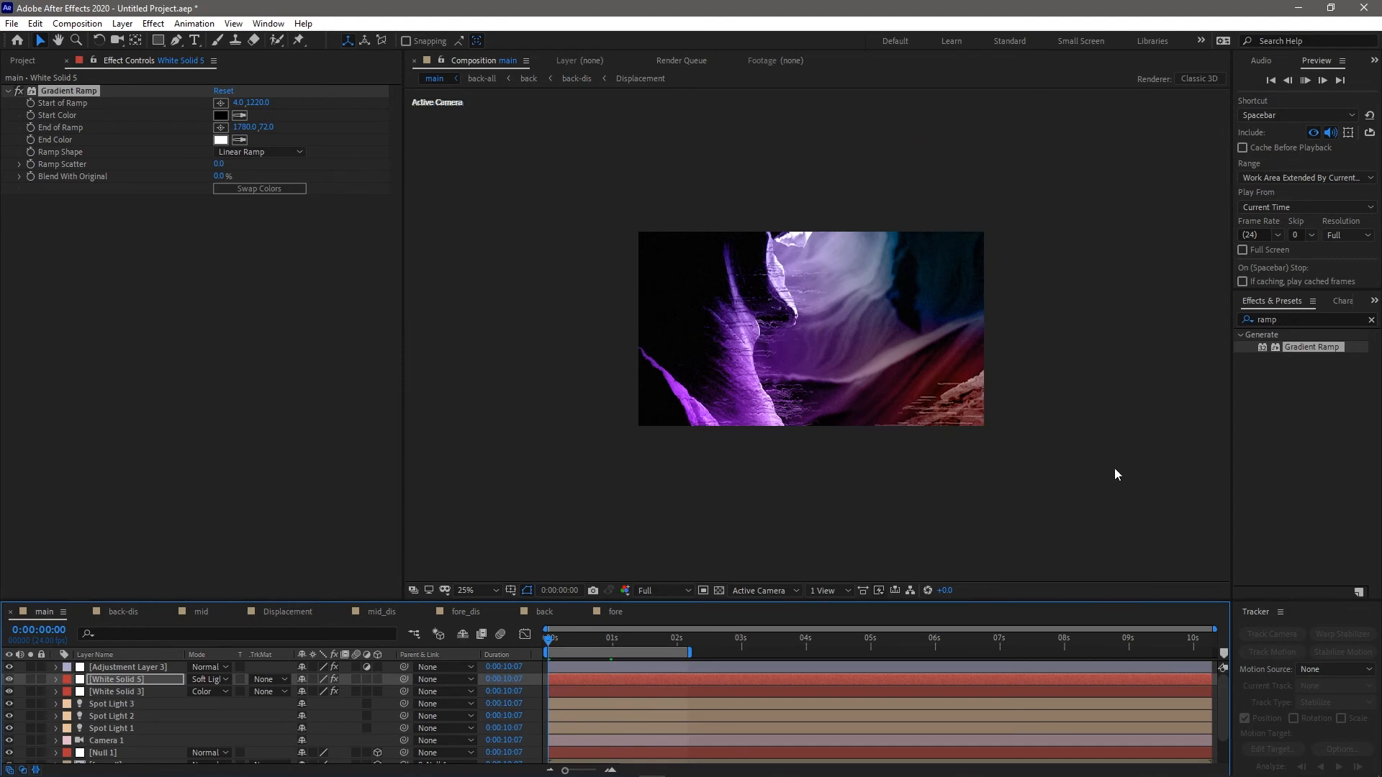
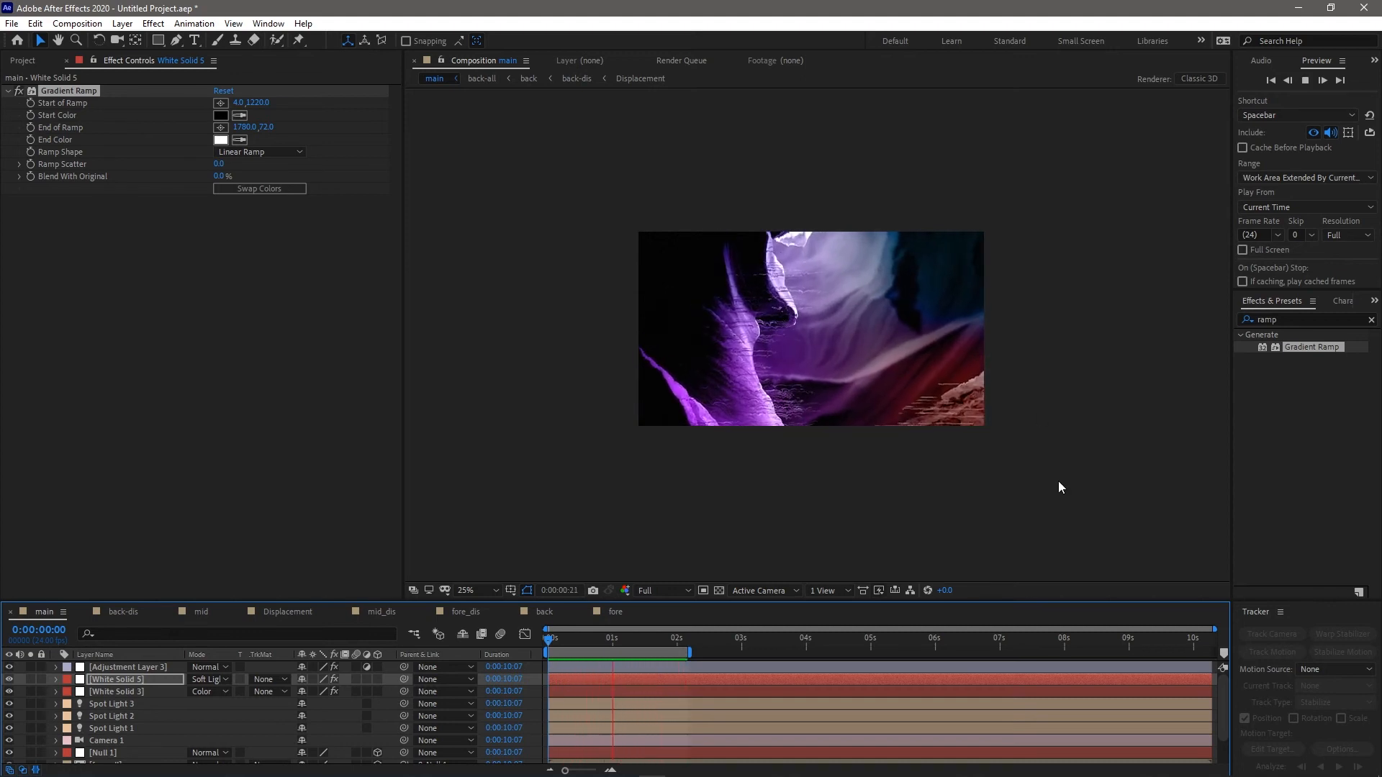
{"action": "key", "text": "space"}
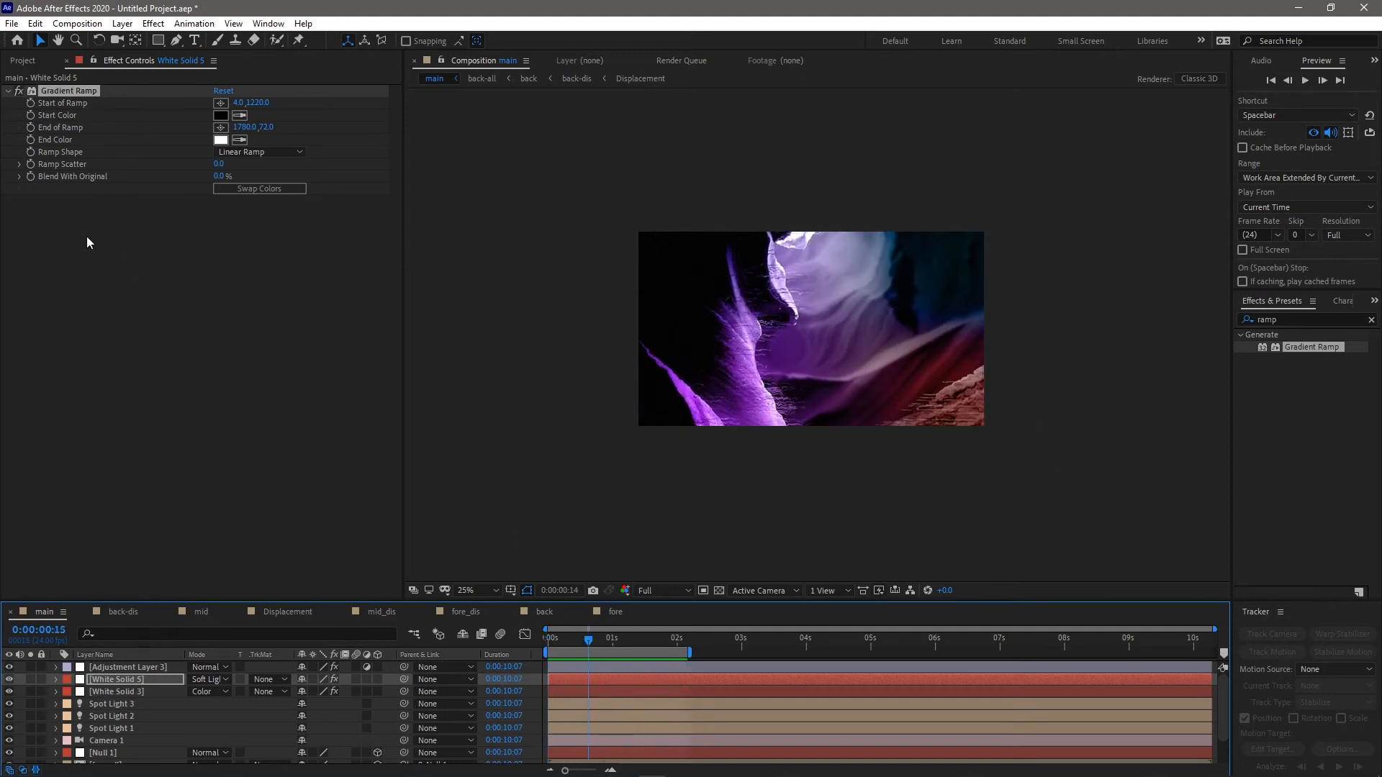
Create a new composition named logo with a width and height of 1000 px
{"action": "left_click", "coordinate": [77, 23]}
{"action": "left_click", "coordinate": [86, 34]}
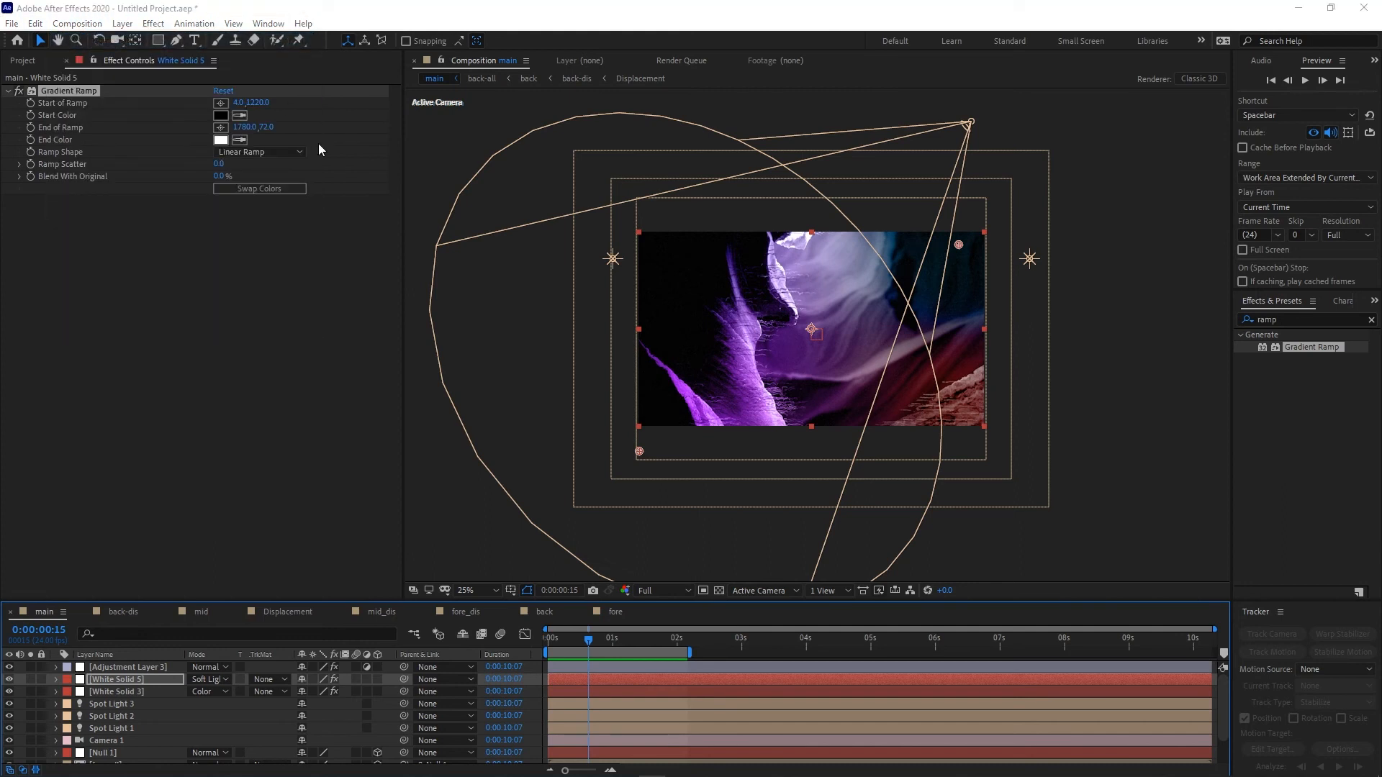
{"action": "type", "text": "log"}
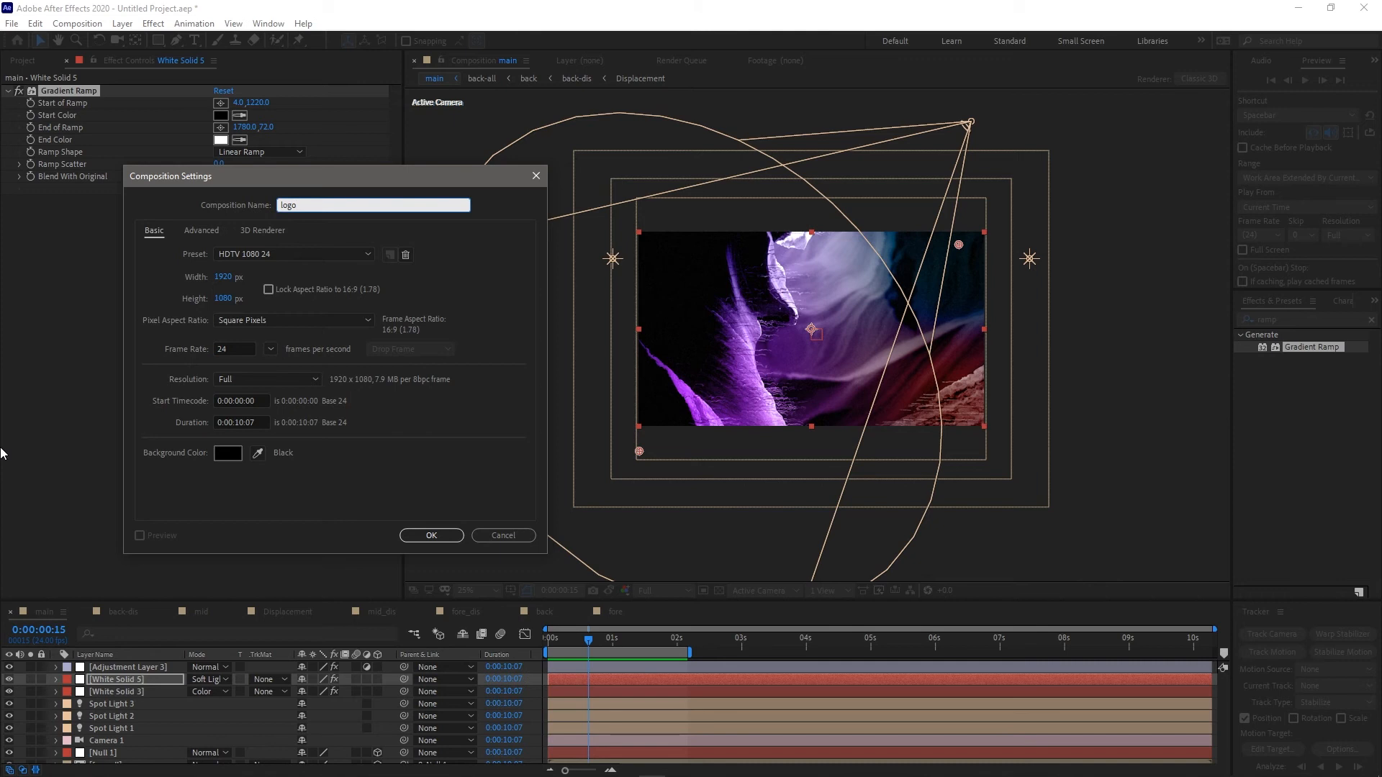
{"action": "type", "text": "o"}
{"action": "key", "text": "Tab"}
{"action": "type", "text": "1000"}
{"action": "key", "text": "Tab"}
{"action": "type", "text": "1000"}
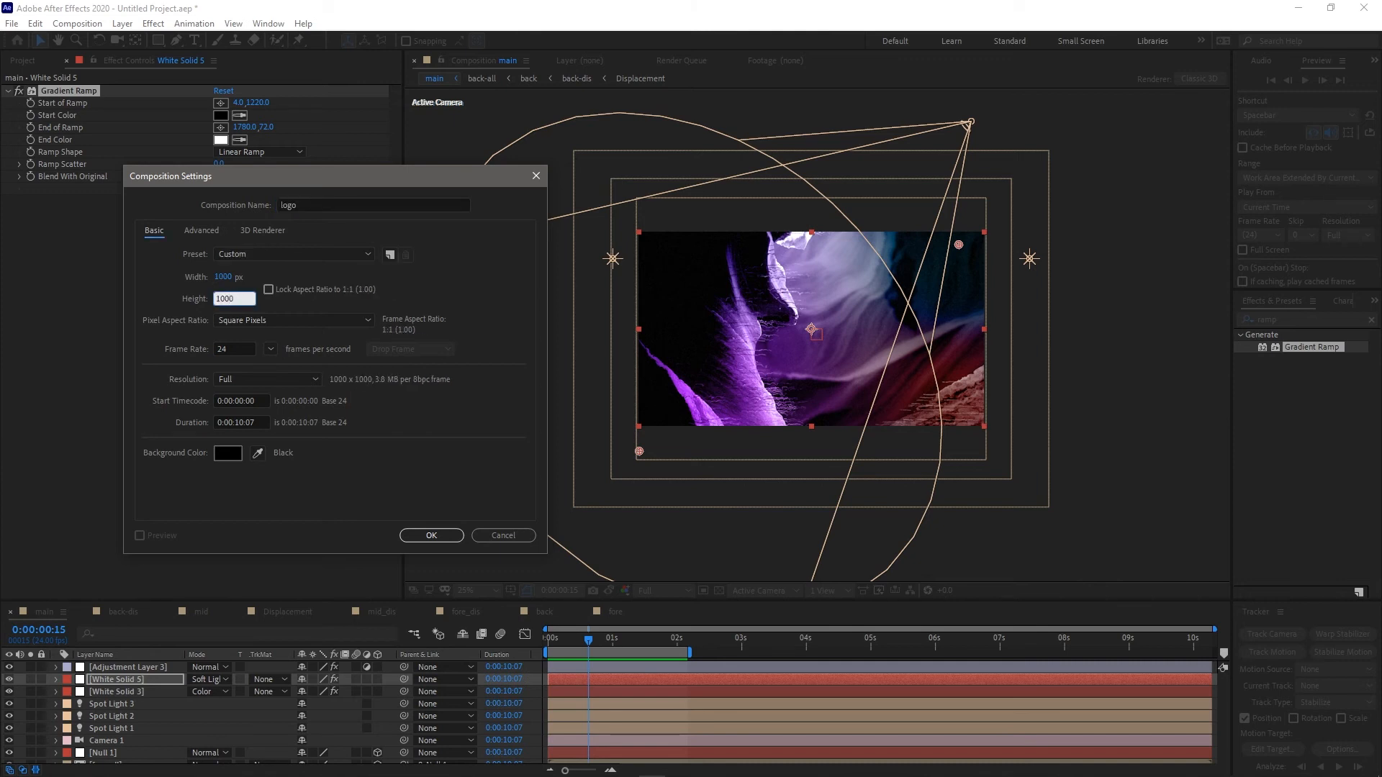
{"action": "key", "text": "Return"}
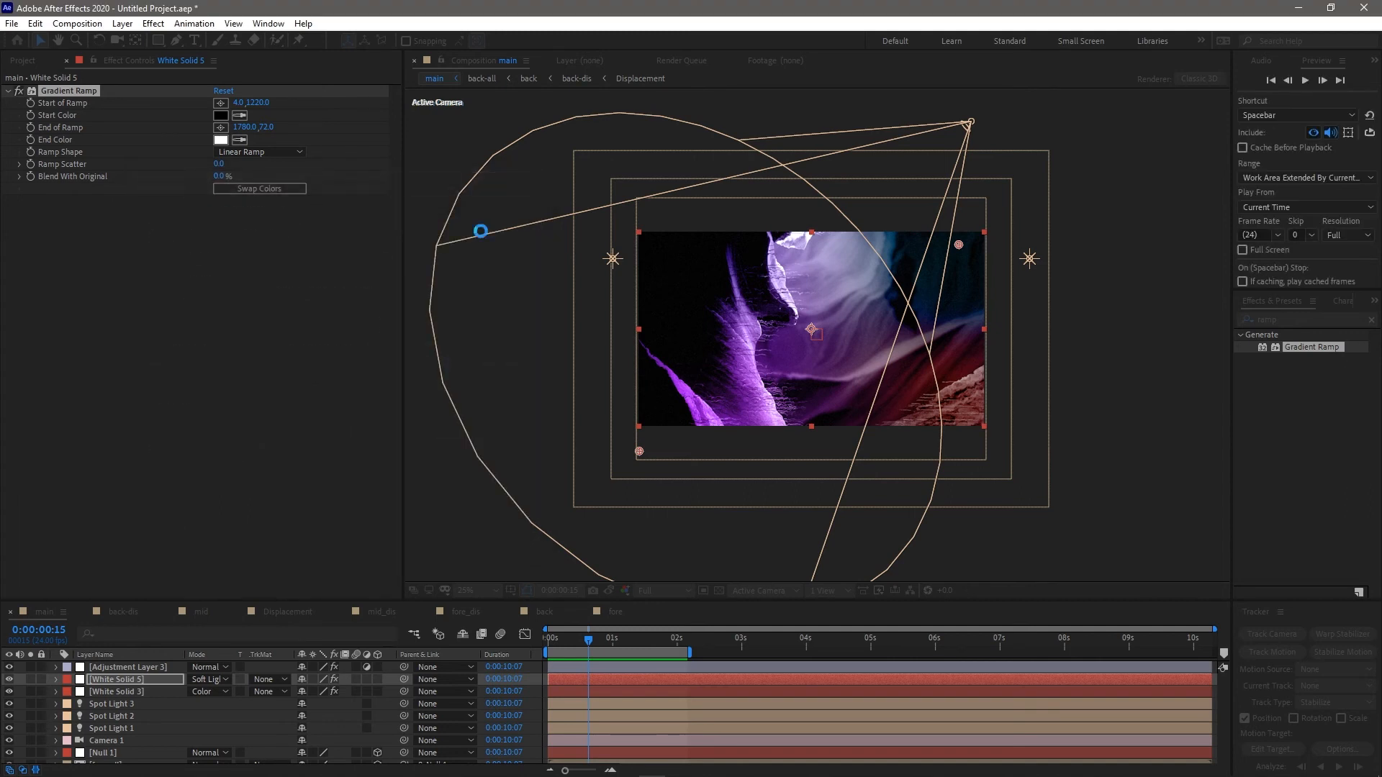
Add a 1000 x 1000 px white solid to the logo composition and mask it with a full-size ellipse
{"action": "right_click", "coordinate": [219, 720]}
{"action": "mouse_move", "coordinate": [277, 560]}
{"action": "left_click", "coordinate": [463, 589]}
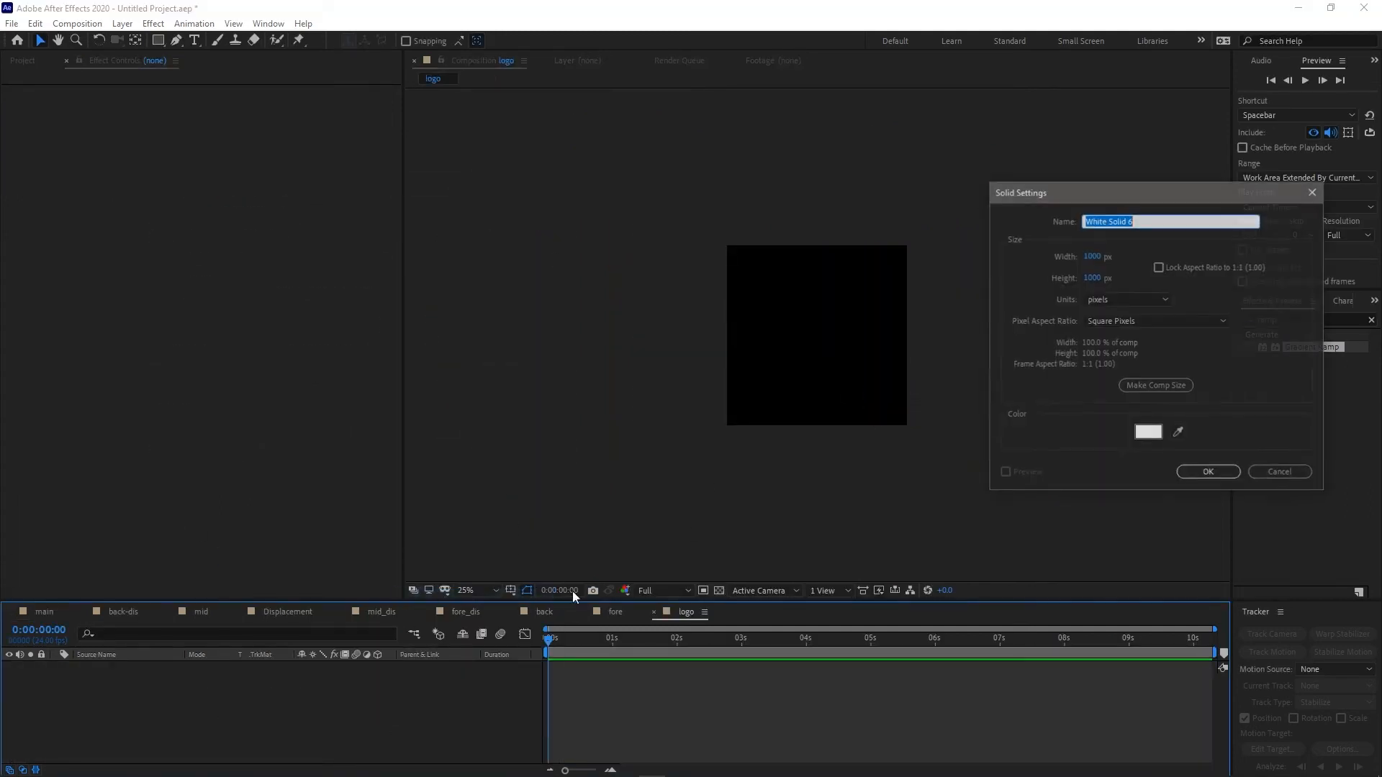
{"action": "left_click", "coordinate": [1201, 471]}
{"action": "left_click_drag", "start_coordinate": [162, 45], "coordinate": [203, 71]}
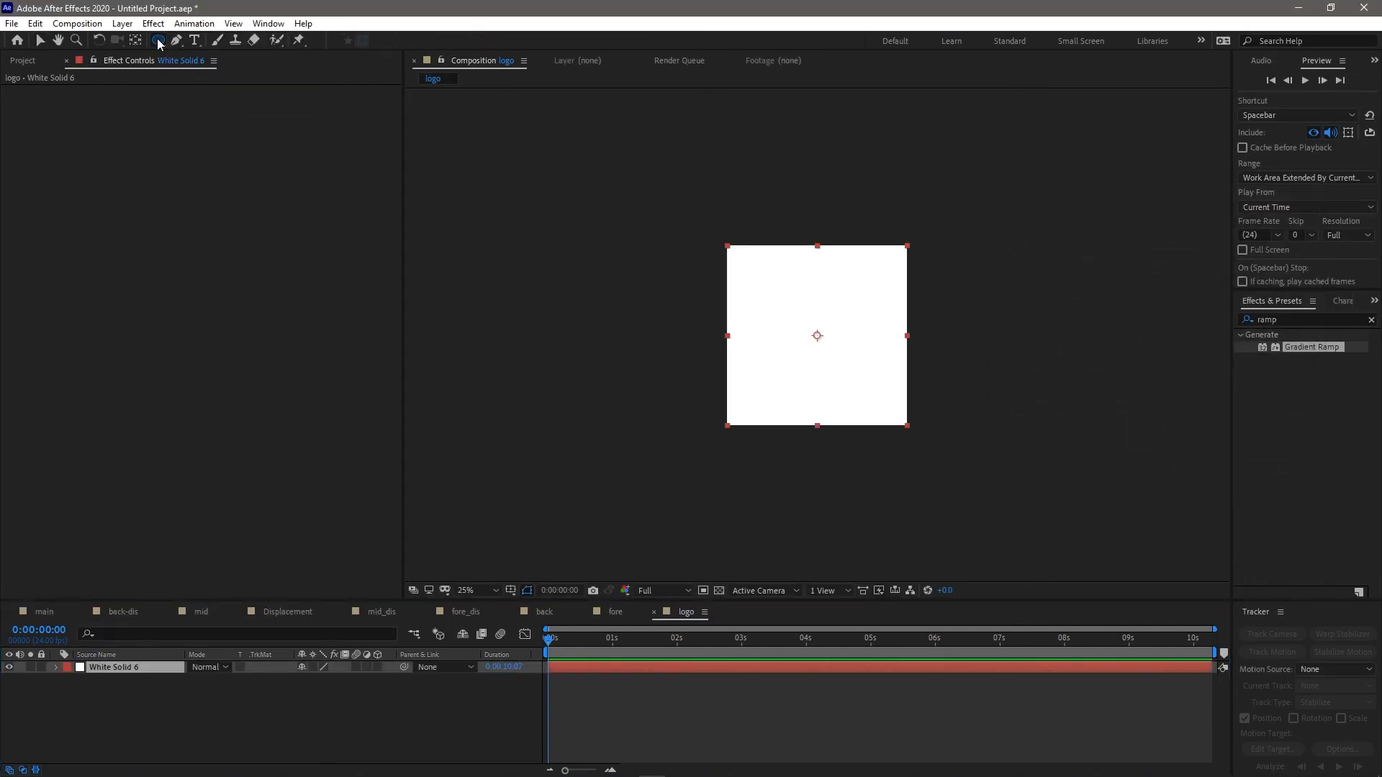
{"action": "double_click", "coordinate": [160, 41]}
{"action": "key", "text": "period"}
Duplicate the circular mask, shrink the copy slightly about its centre and set it to Subtract to form a thin ring
{"action": "left_click", "coordinate": [106, 715]}
{"action": "left_click", "coordinate": [120, 689]}
{"action": "key", "text": "ctrl+d"}
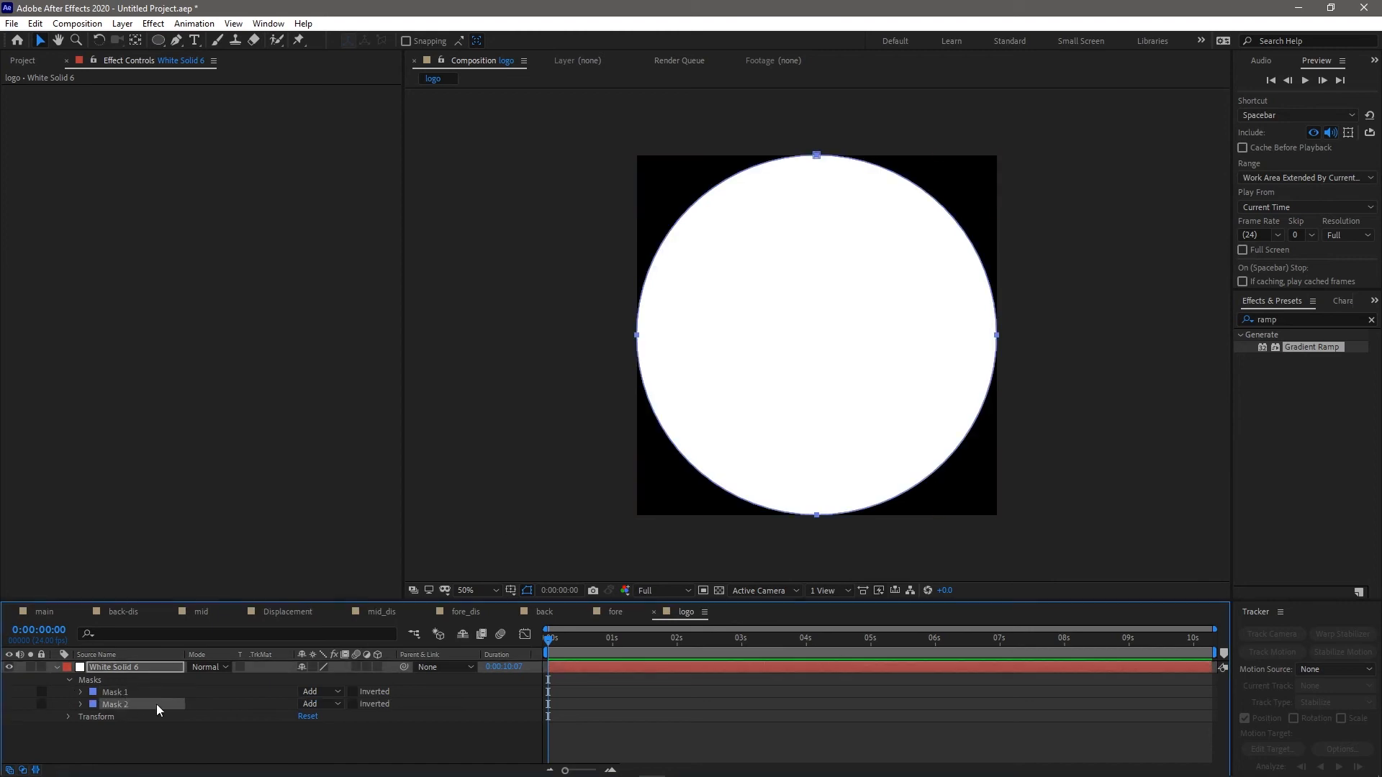
{"action": "key", "text": "ctrl+t"}
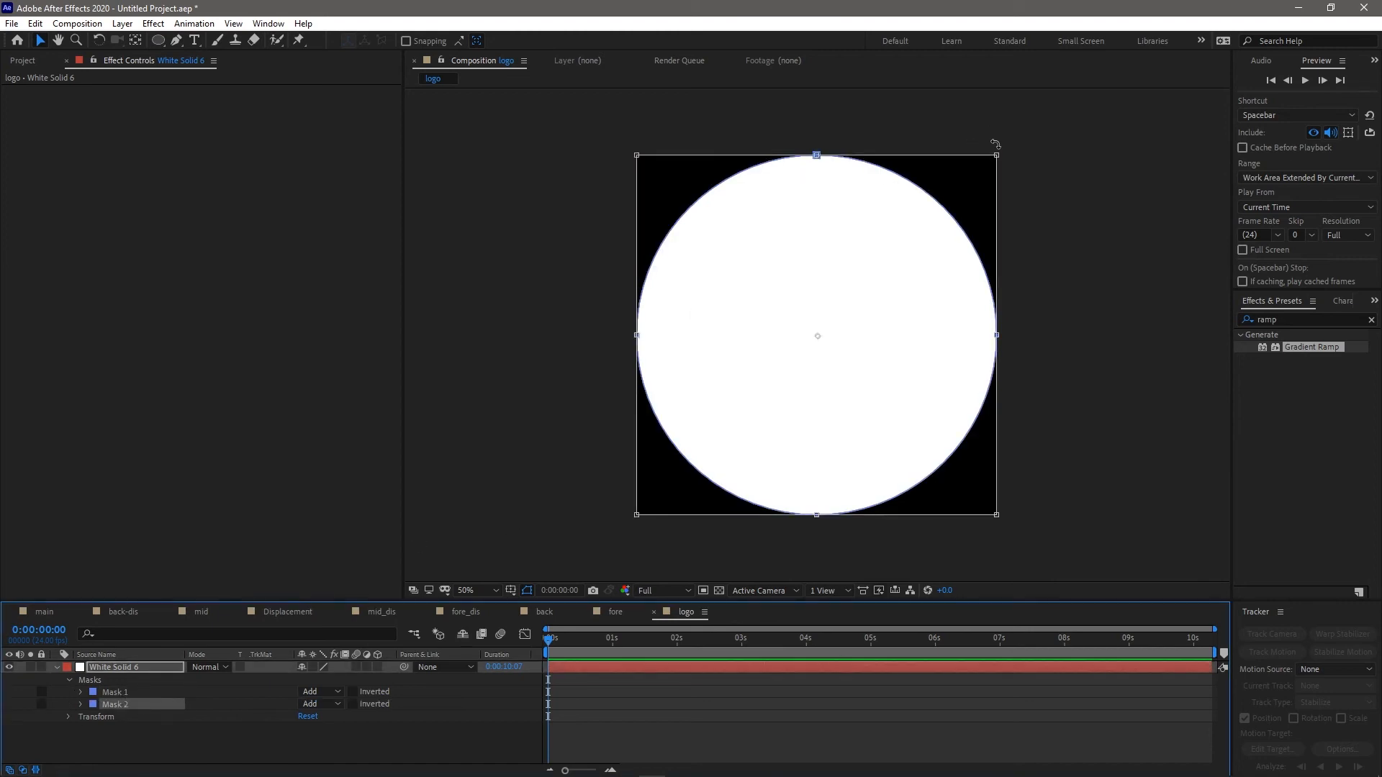
{"action": "left_click_drag", "start_coordinate": [996, 155], "coordinate": [979, 173]}
{"action": "left_click_drag", "start_coordinate": [985, 171], "coordinate": [981, 168]}
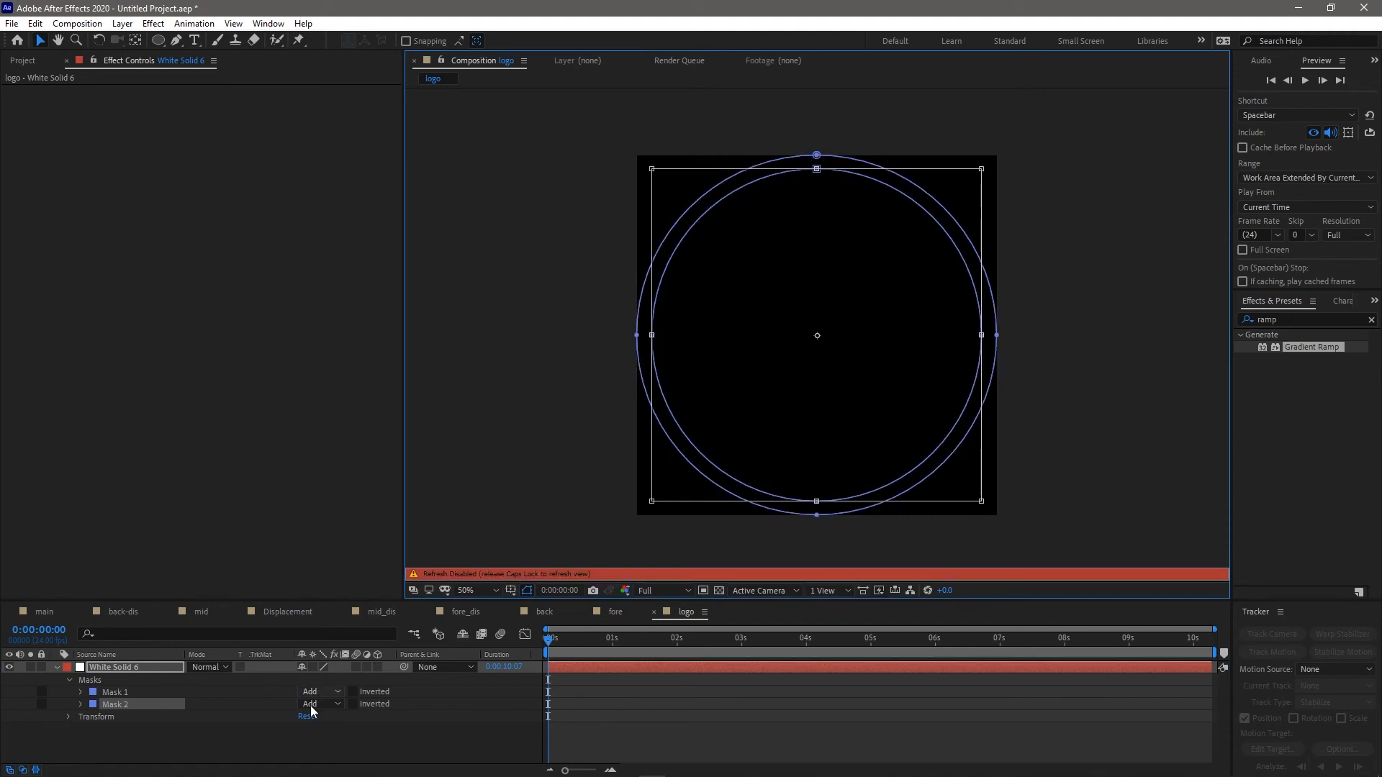
{"action": "left_click", "coordinate": [314, 703]}
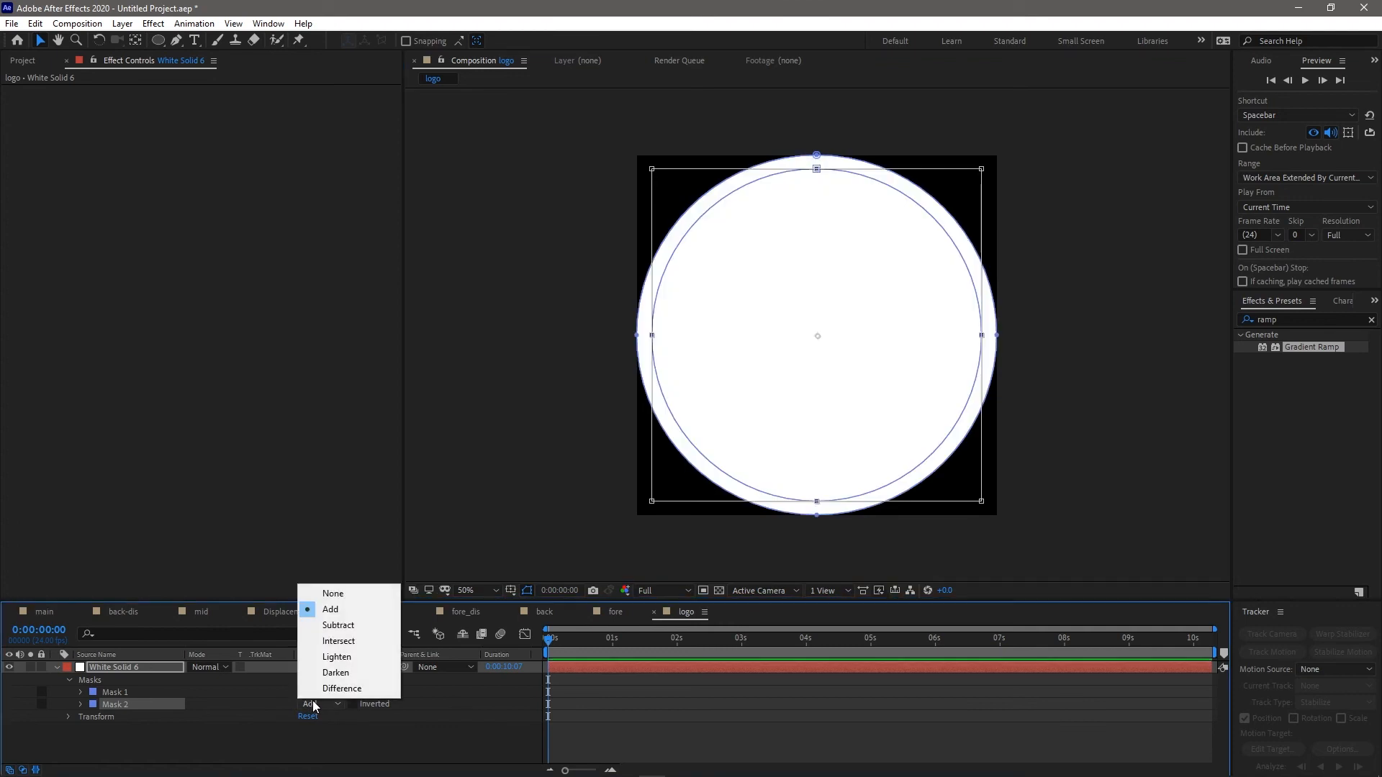
{"action": "left_click", "coordinate": [350, 627]}
{"action": "left_click", "coordinate": [297, 749]}
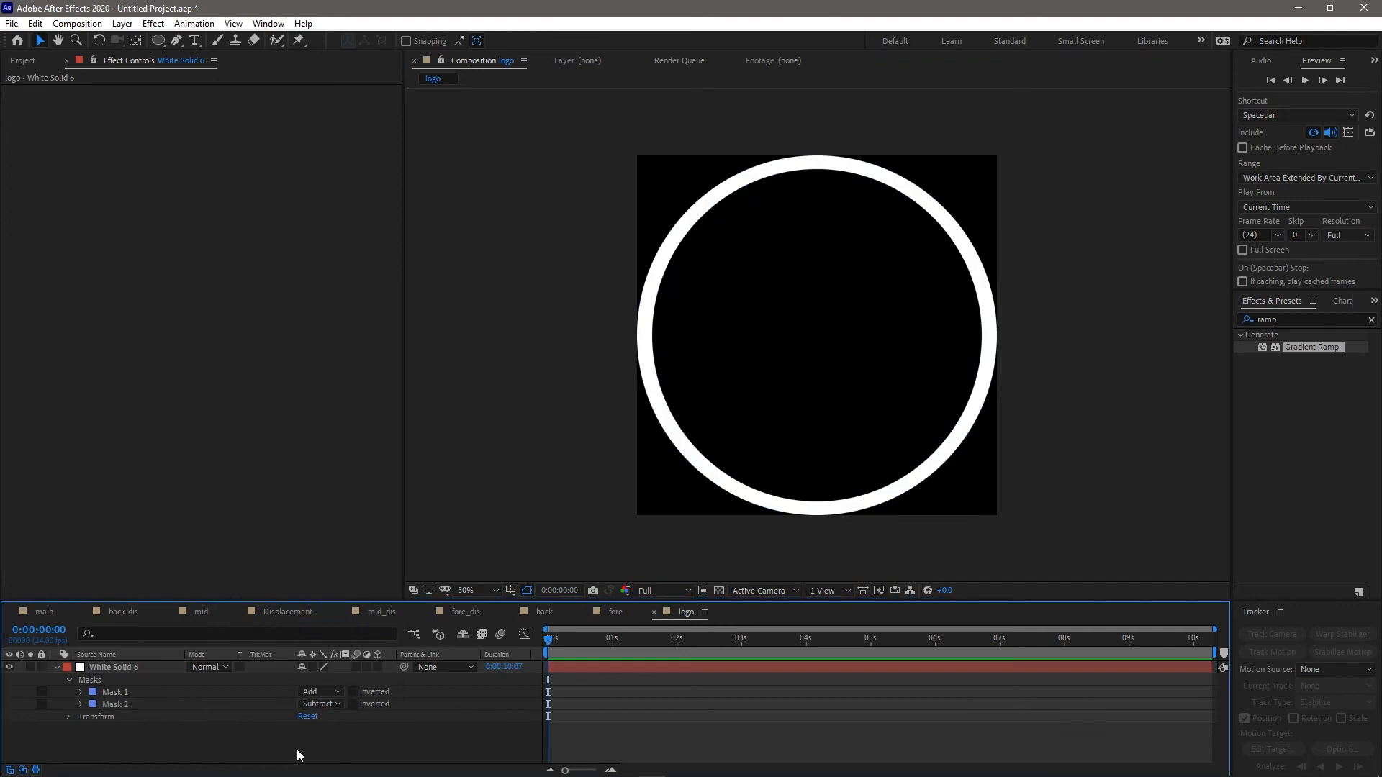
Scale the ring solid down to 91%
{"action": "left_click", "coordinate": [116, 666]}
{"action": "key", "text": "s"}
{"action": "left_click_drag", "start_coordinate": [319, 678], "coordinate": [312, 678]}
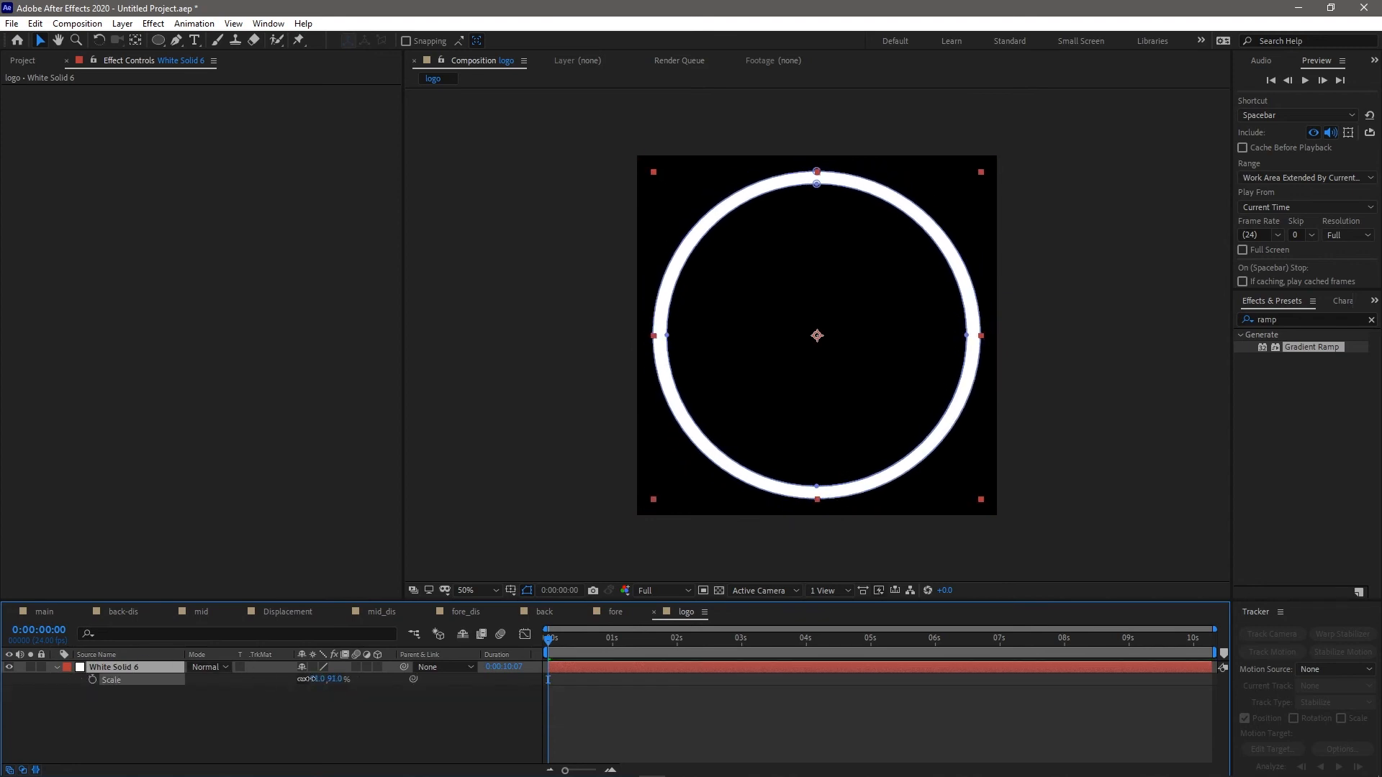
{"action": "left_click", "coordinate": [138, 758]}
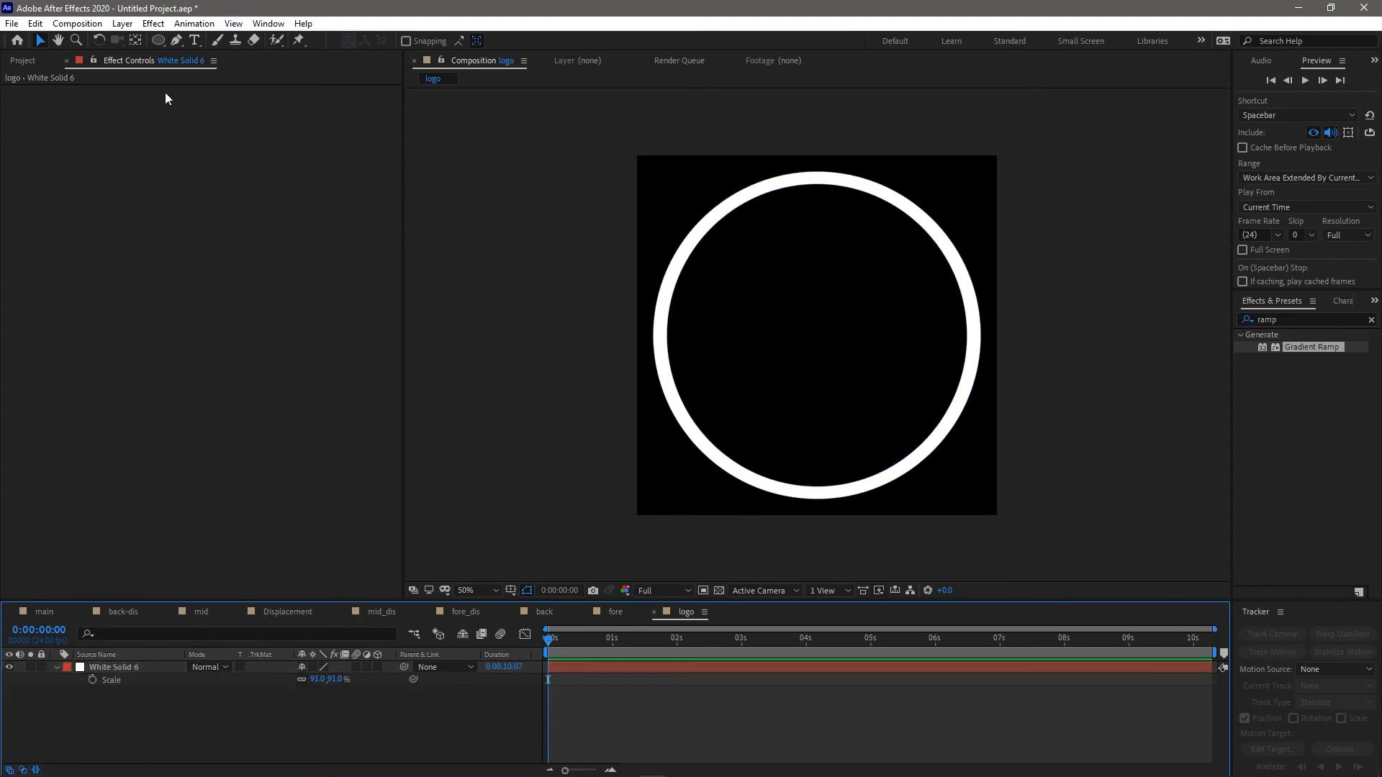
{"action": "left_click", "coordinate": [176, 41]}
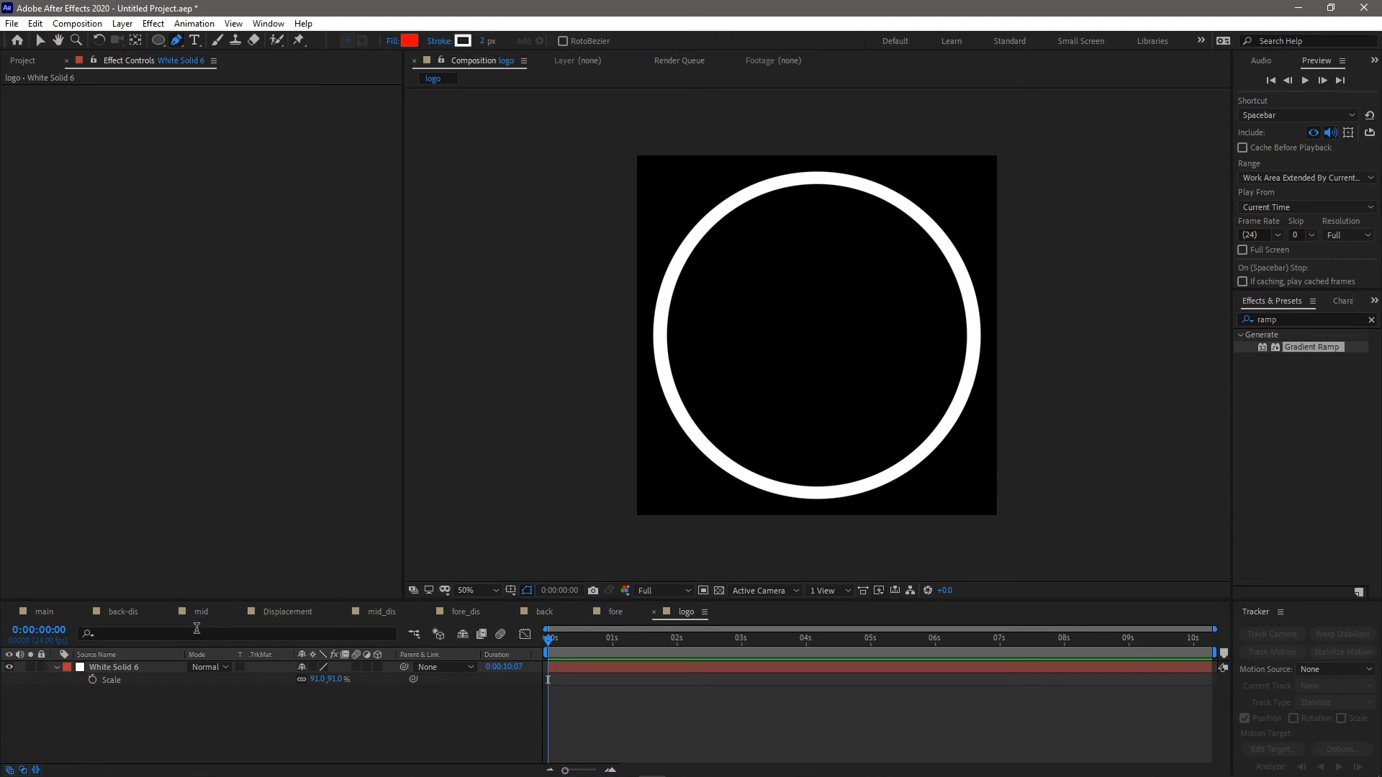
{"action": "left_click", "coordinate": [132, 669]}
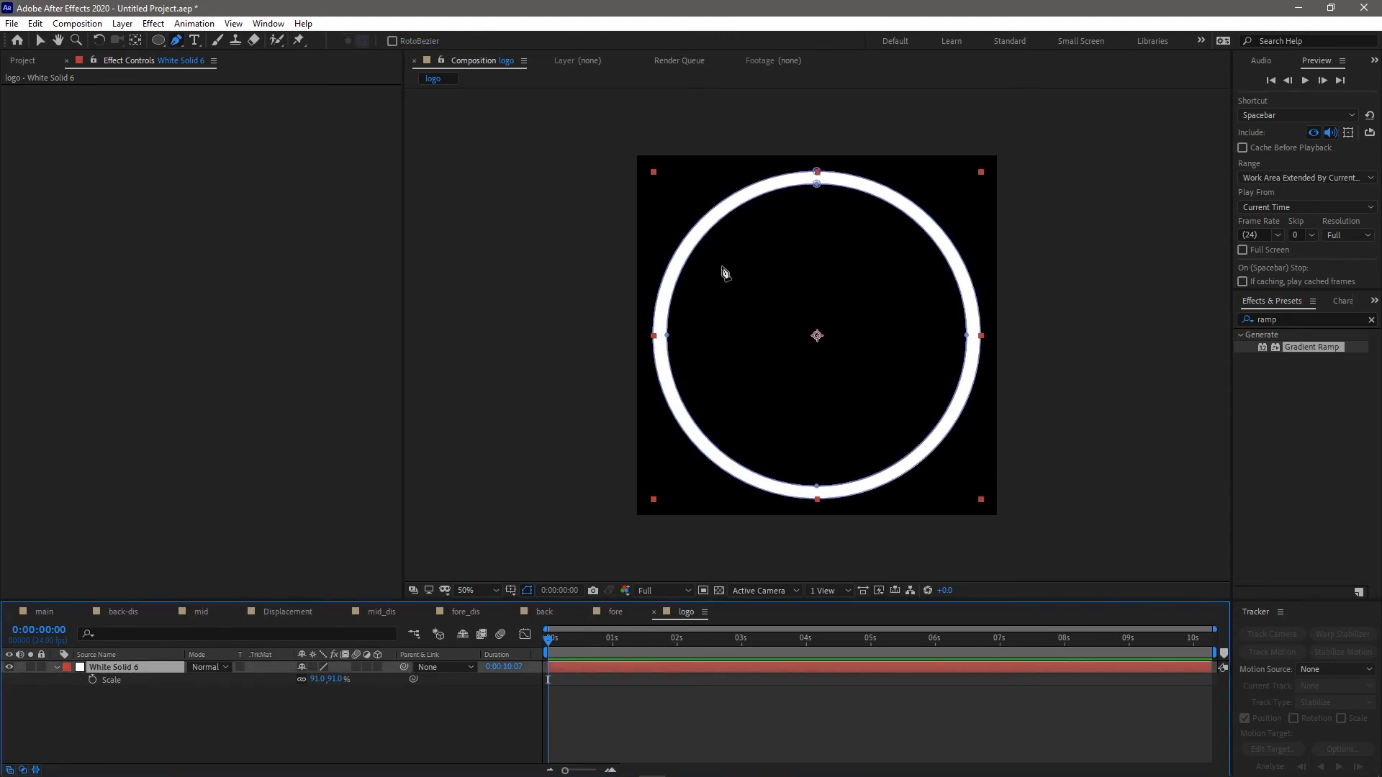
{"action": "left_click", "coordinate": [201, 732]}
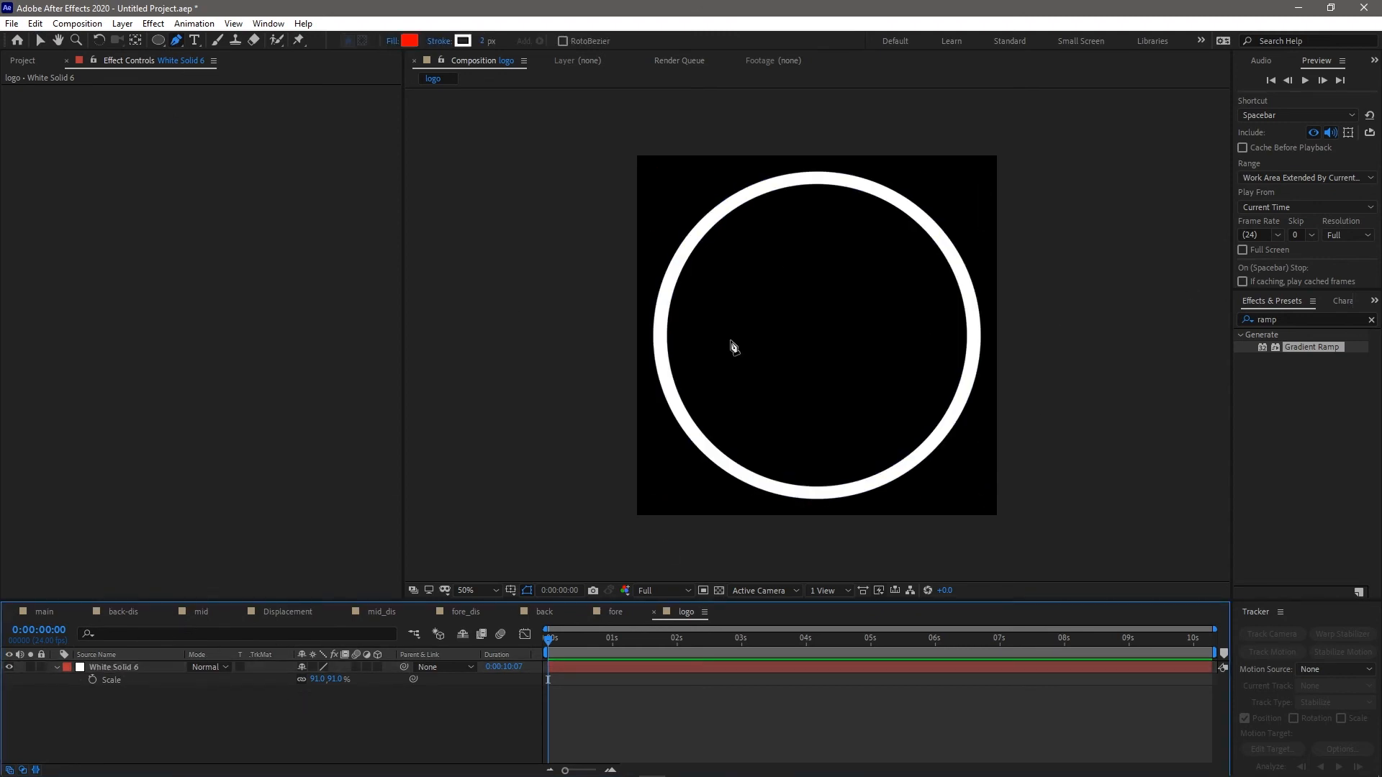
{"action": "left_click", "coordinate": [737, 225]}
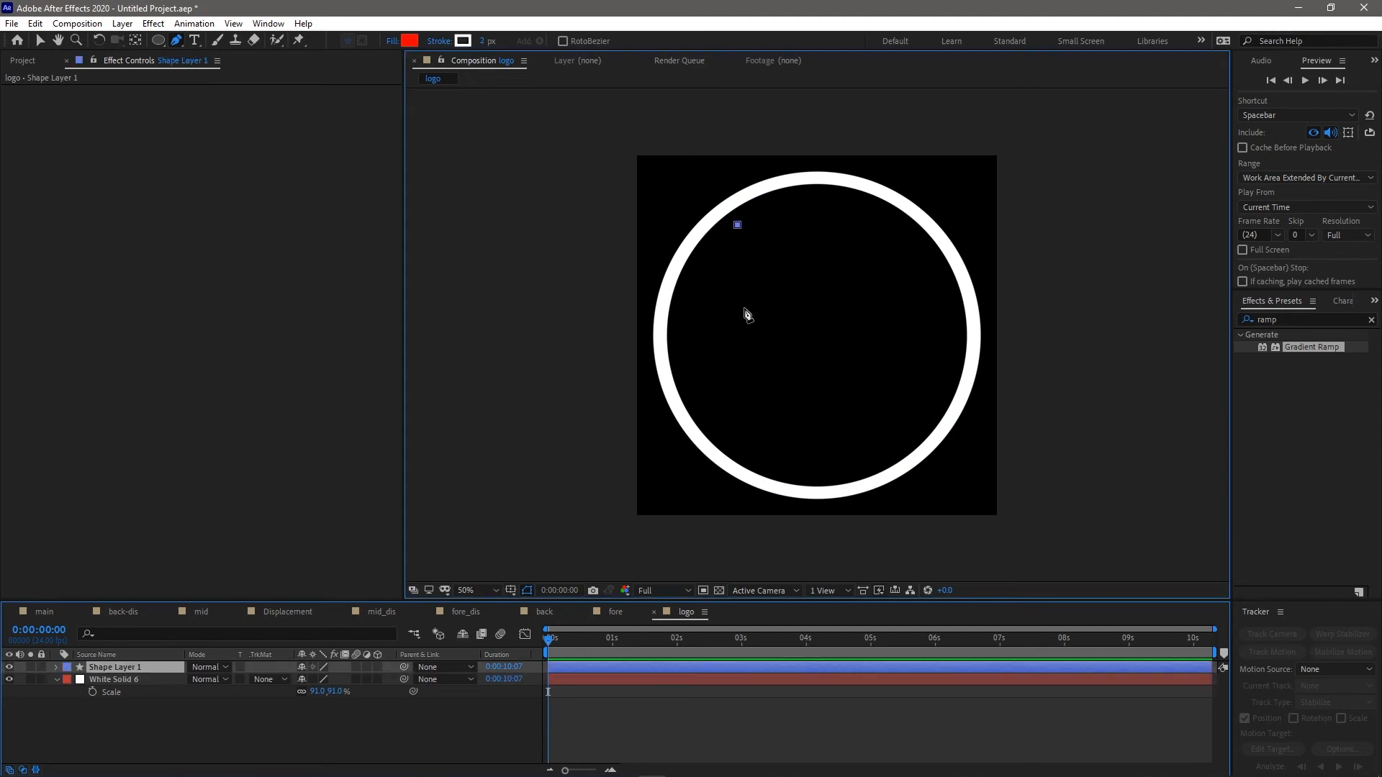
{"action": "left_click_drag", "start_coordinate": [766, 348], "coordinate": [770, 404]}
{"action": "left_click", "coordinate": [761, 447]}
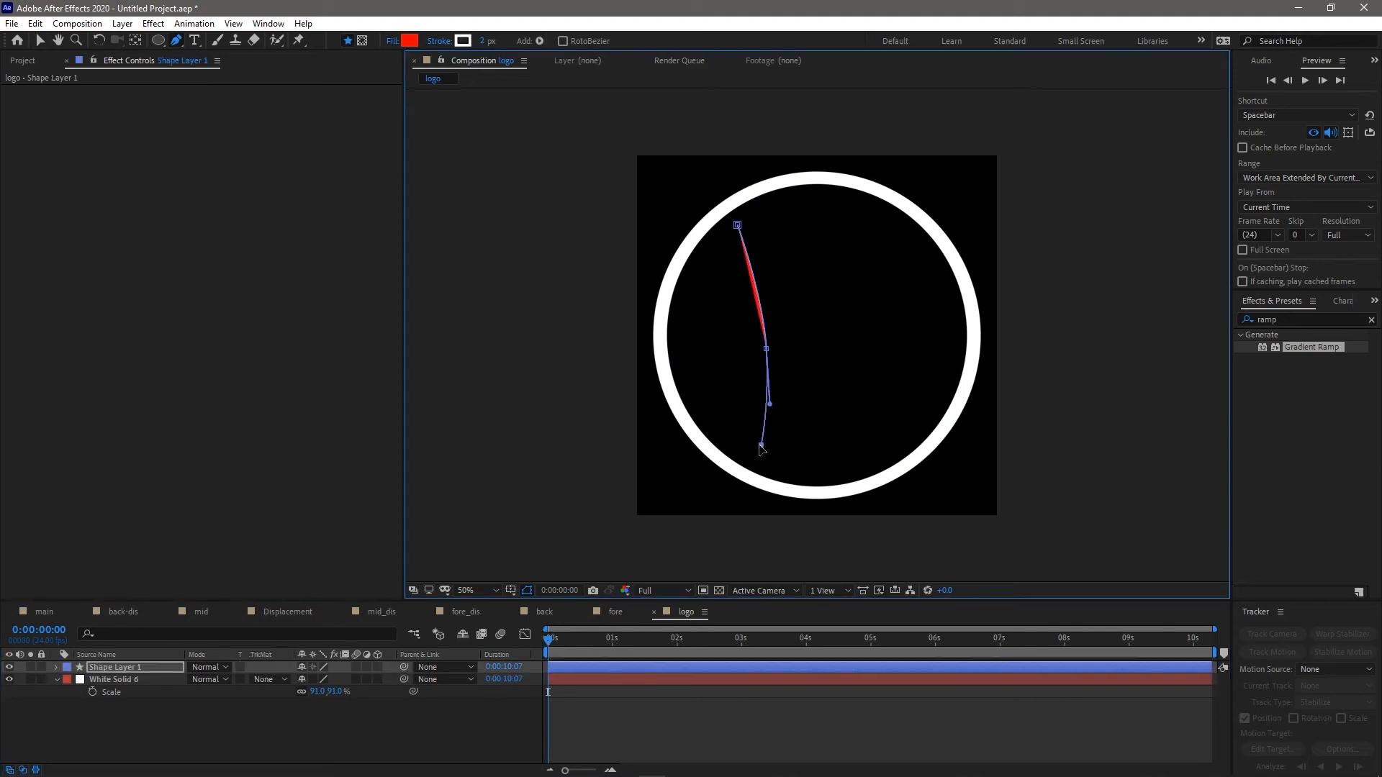
{"action": "key", "text": "ctrl+z"}
{"action": "key", "text": "ctrl+z"}
{"action": "key", "text": "ctrl+z"}
{"action": "left_click", "coordinate": [117, 720]}
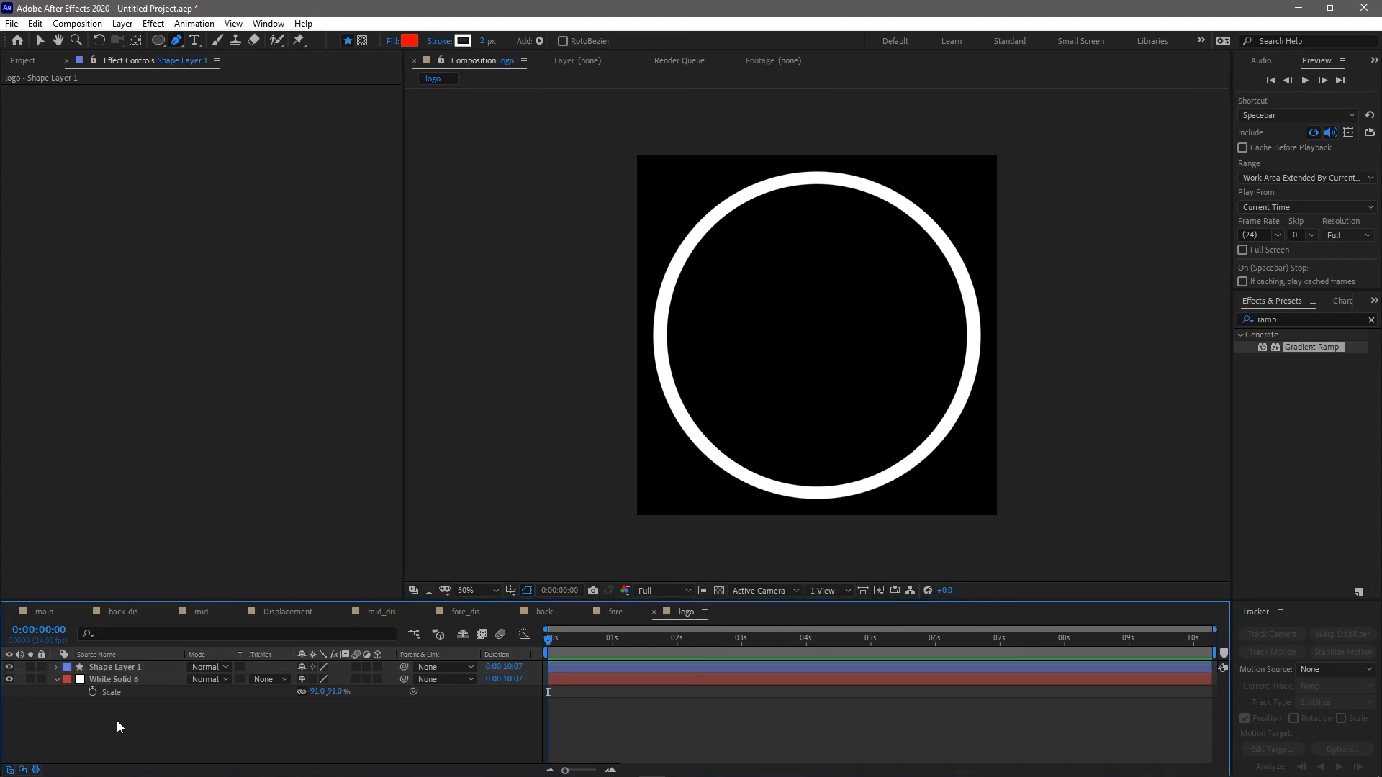
{"action": "left_click", "coordinate": [124, 663]}
{"action": "key", "text": "Delete"}
Draw a closed, curved three-pointed star mask with the Pen tool on the white solid, inside the ring
{"action": "left_click", "coordinate": [144, 668]}
{"action": "left_click", "coordinate": [741, 219]}
{"action": "left_click_drag", "start_coordinate": [767, 319], "coordinate": [769, 358]}
{"action": "left_click", "coordinate": [750, 446]}
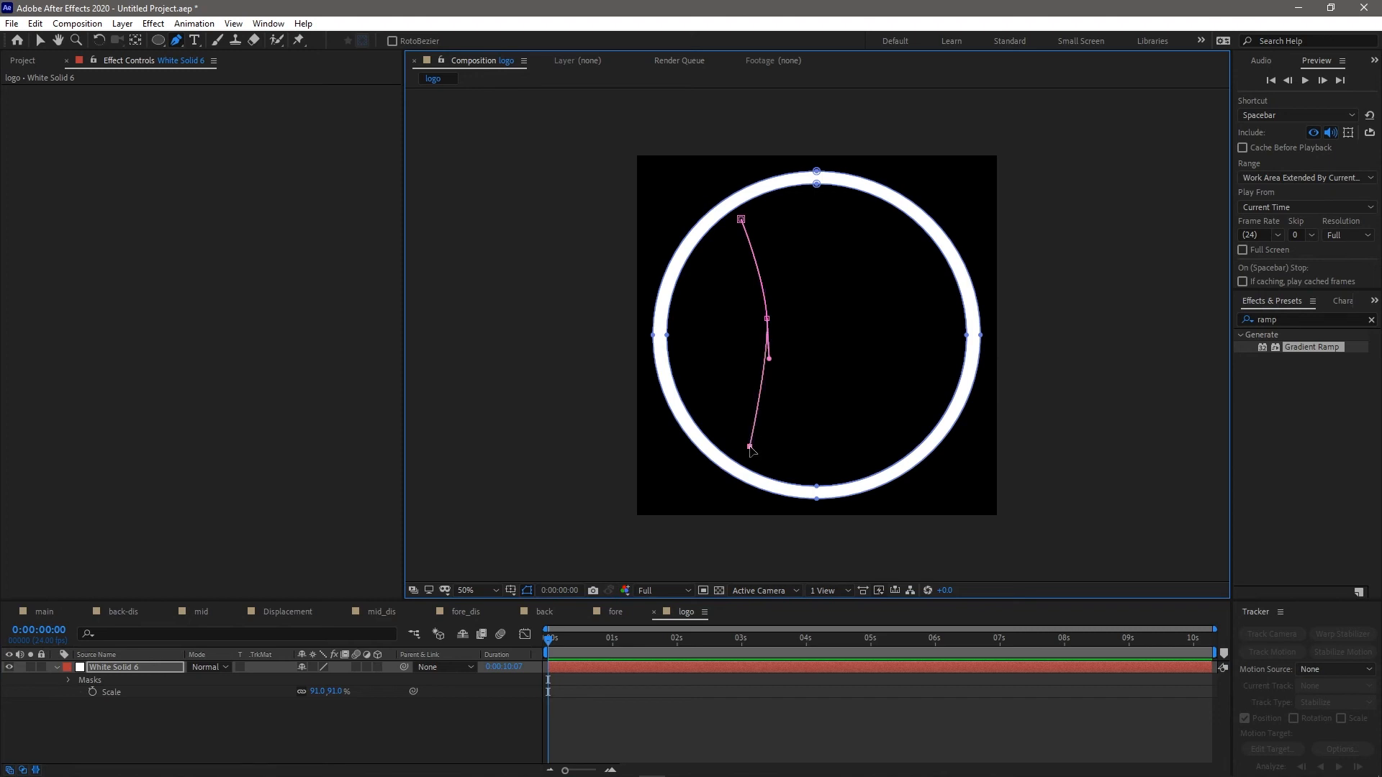
{"action": "mouse_move", "coordinate": [819, 322]}
{"action": "left_mouse_down"}
{"action": "mouse_move", "coordinate": [862, 280]}
{"action": "mouse_move", "coordinate": [797, 309]}
{"action": "left_mouse_up"}
{"action": "left_click", "coordinate": [942, 262]}
{"action": "mouse_move", "coordinate": [741, 219]}
{"action": "left_mouse_down"}
{"action": "mouse_move", "coordinate": [704, 189]}
{"action": "mouse_move", "coordinate": [753, 212]}
{"action": "left_mouse_up"}
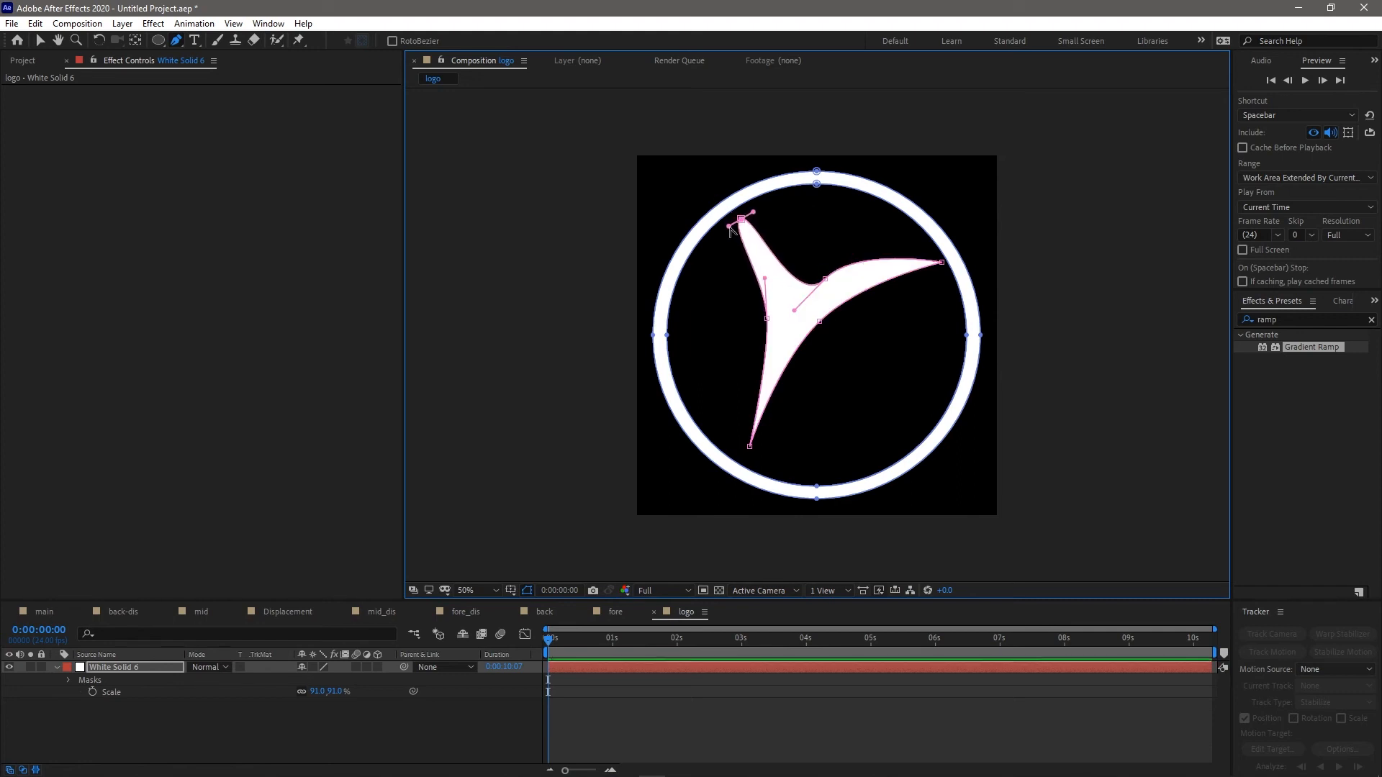
Refine the star mask by adjusting the curve handles of its upper-left arm and the point on its inner left edge
{"action": "left_click_drag", "start_coordinate": [773, 274], "coordinate": [785, 290]}
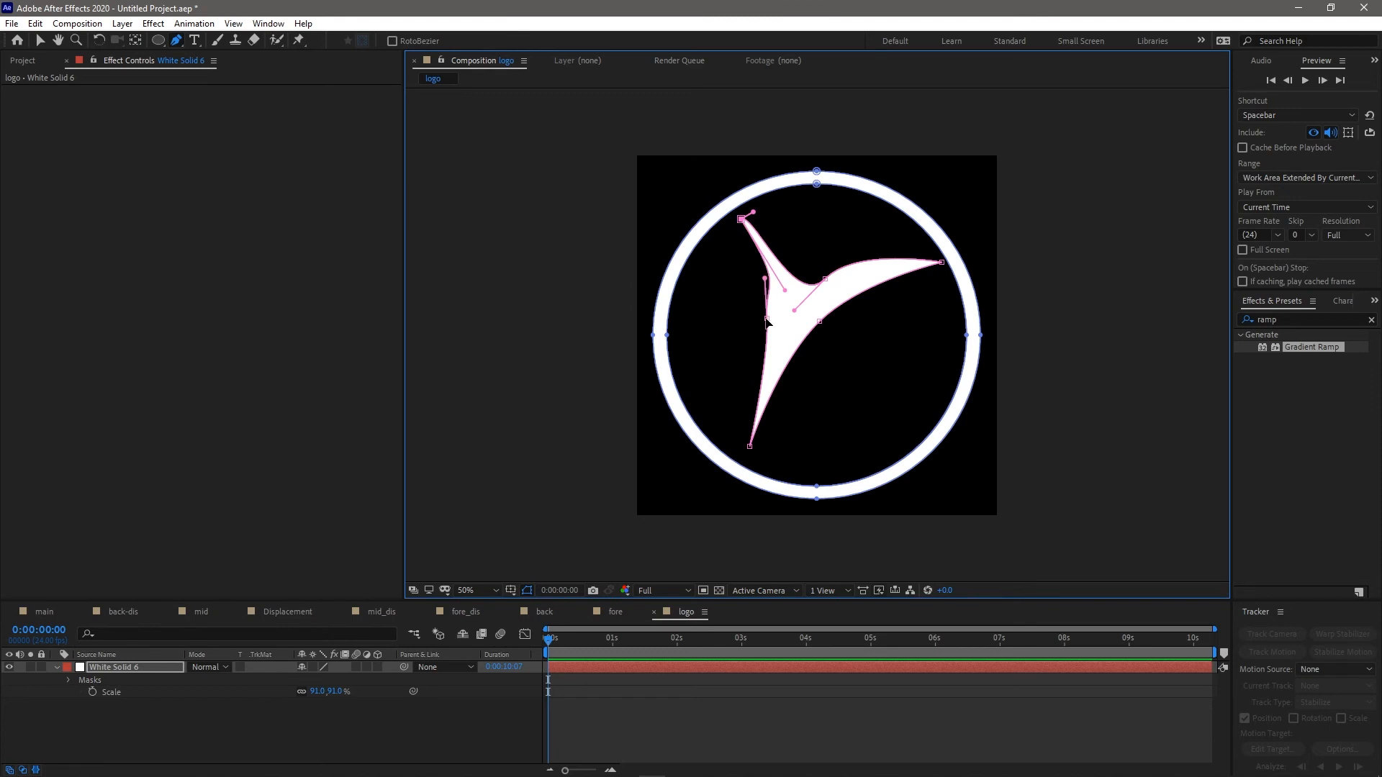
{"action": "key", "text": "a"}
{"action": "left_click_drag", "start_coordinate": [767, 319], "coordinate": [785, 367]}
{"action": "left_click", "coordinate": [260, 760]}
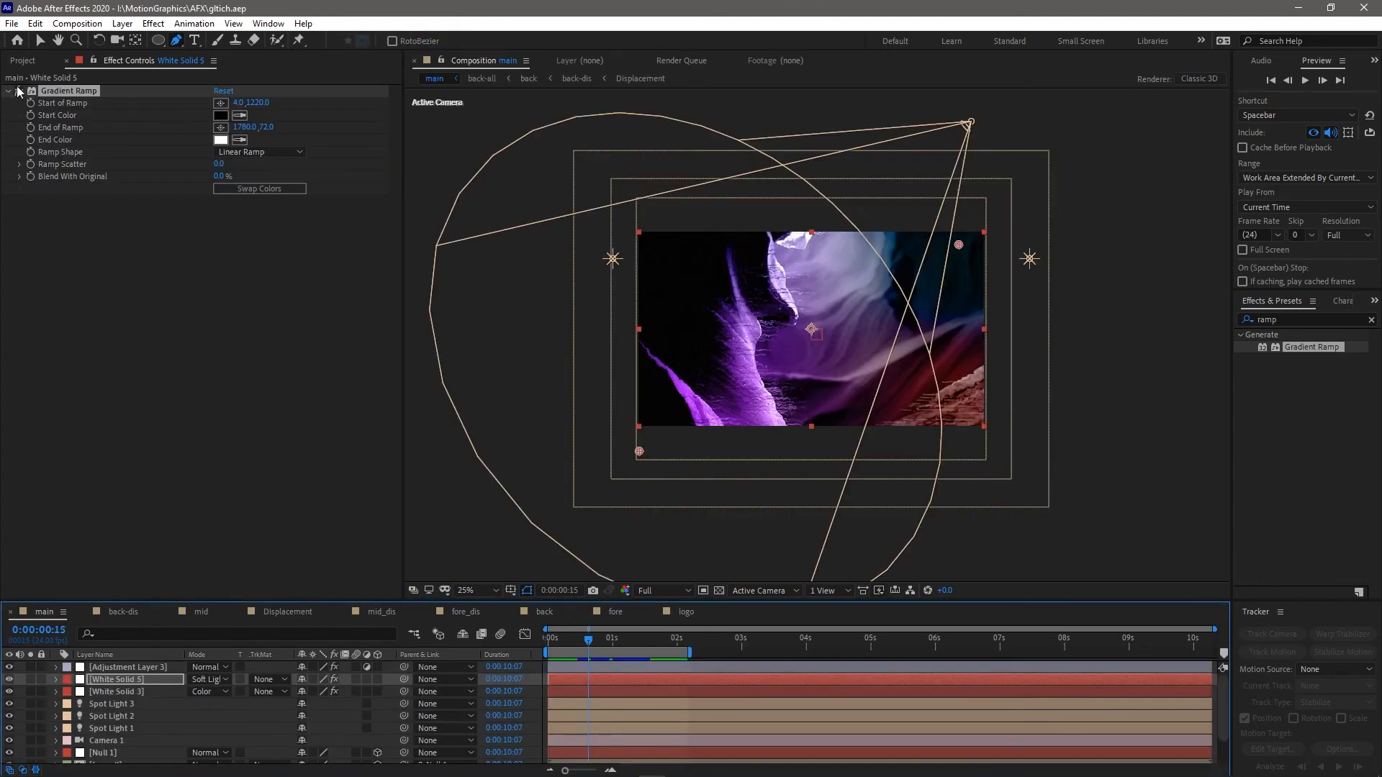
Place the logo composition in the main composition between fore-all and mid-all and make it a 3D layer
{"action": "left_click", "coordinate": [23, 62]}
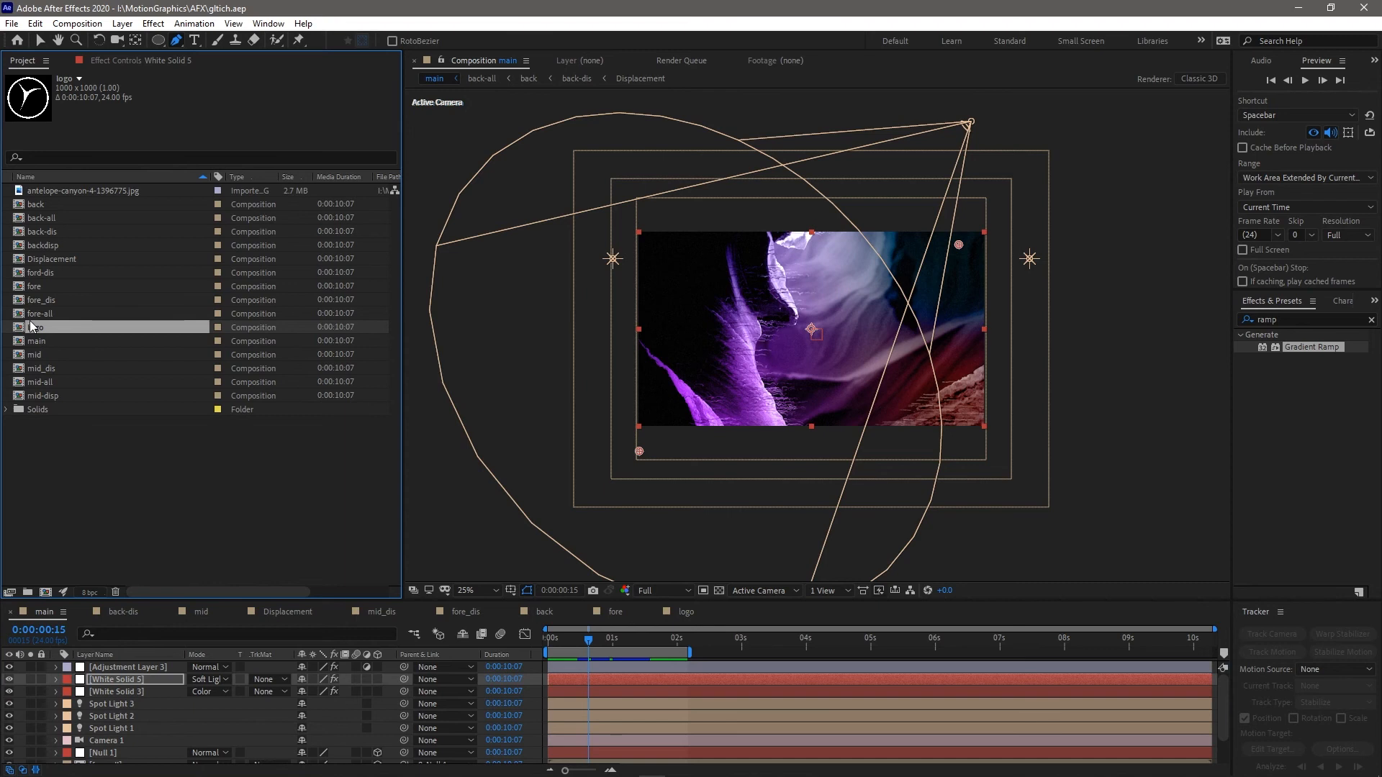
{"action": "mouse_move", "coordinate": [139, 760]}
{"action": "mouse_move", "coordinate": [139, 760]}
{"action": "left_mouse_down"}
{"action": "mouse_move", "coordinate": [140, 736]}
{"action": "mouse_move", "coordinate": [123, 767]}
{"action": "mouse_move", "coordinate": [133, 742]}
{"action": "left_mouse_up"}
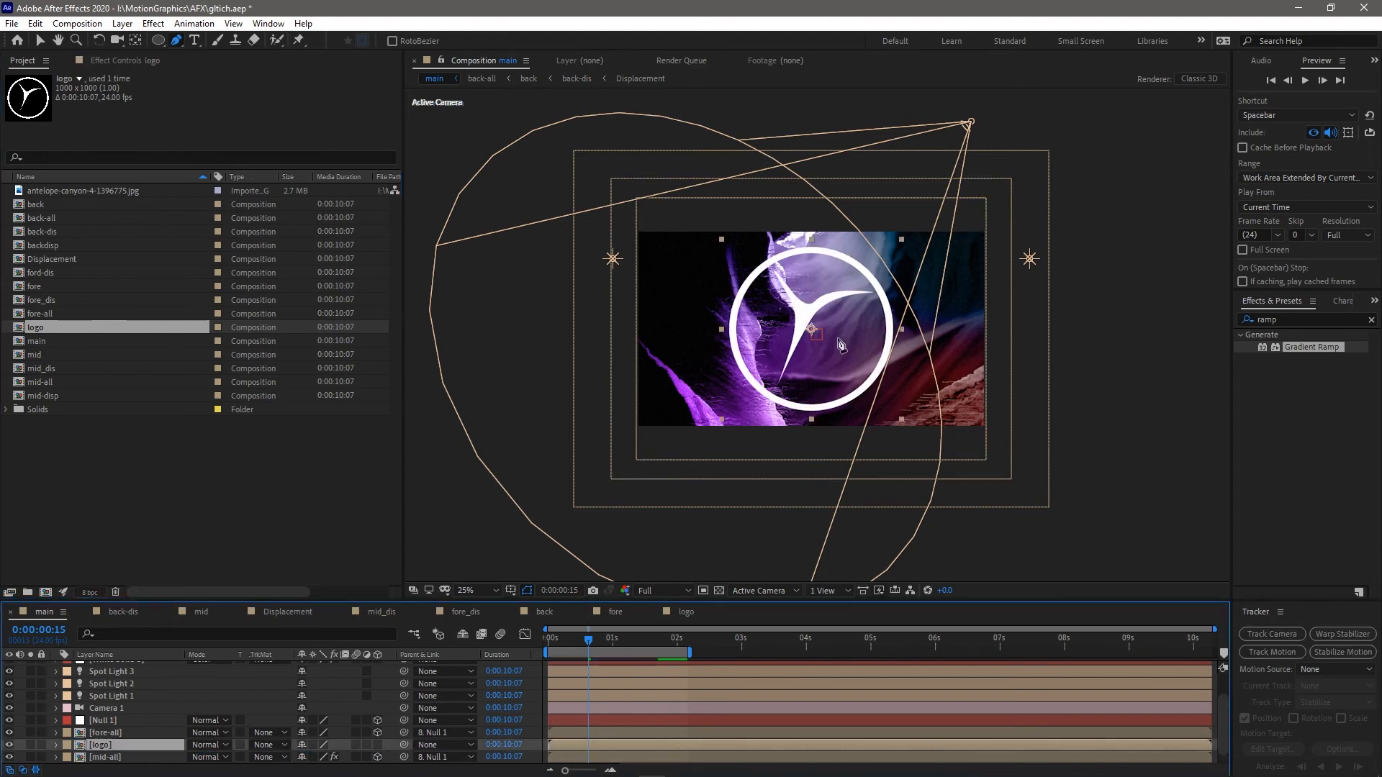
{"action": "left_click", "coordinate": [377, 745]}
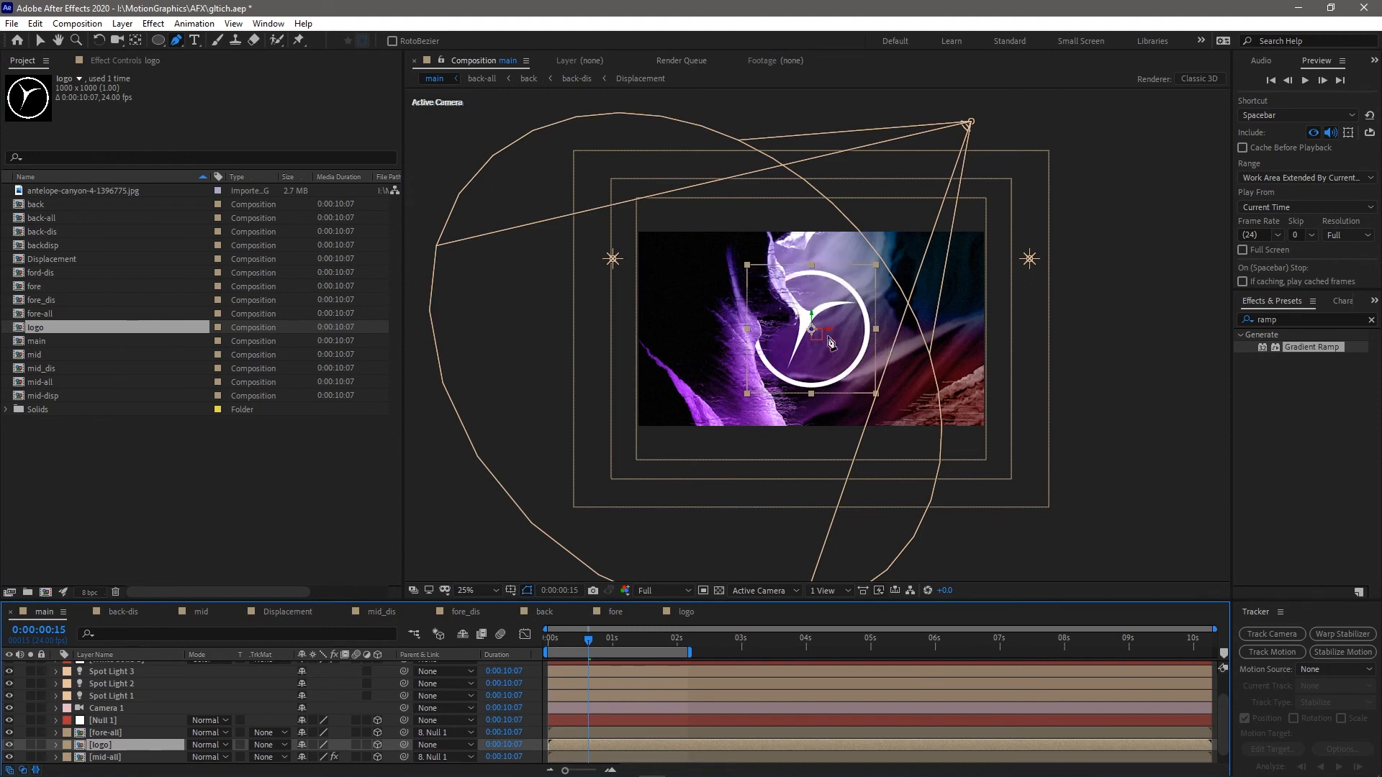
Move the logo slightly up and to the right so it partly sits behind the foreground rock
{"action": "key", "text": "v"}
{"action": "left_click", "coordinate": [817, 340]}
{"action": "mouse_move", "coordinate": [817, 342]}
{"action": "left_mouse_down"}
{"action": "mouse_move", "coordinate": [831, 351]}
{"action": "mouse_move", "coordinate": [839, 324]}
{"action": "left_mouse_up"}
{"action": "scroll", "coordinate": [884, 337], "scroll_direction": "up", "scroll_amount": 2}
Set the logo layer's blending mode to Soft Light
{"action": "scroll", "coordinate": [105, 737], "scroll_direction": "down", "scroll_amount": 1}
{"action": "left_click", "coordinate": [105, 738]}
{"action": "left_click", "coordinate": [208, 733]}
{"action": "left_click", "coordinate": [277, 381]}
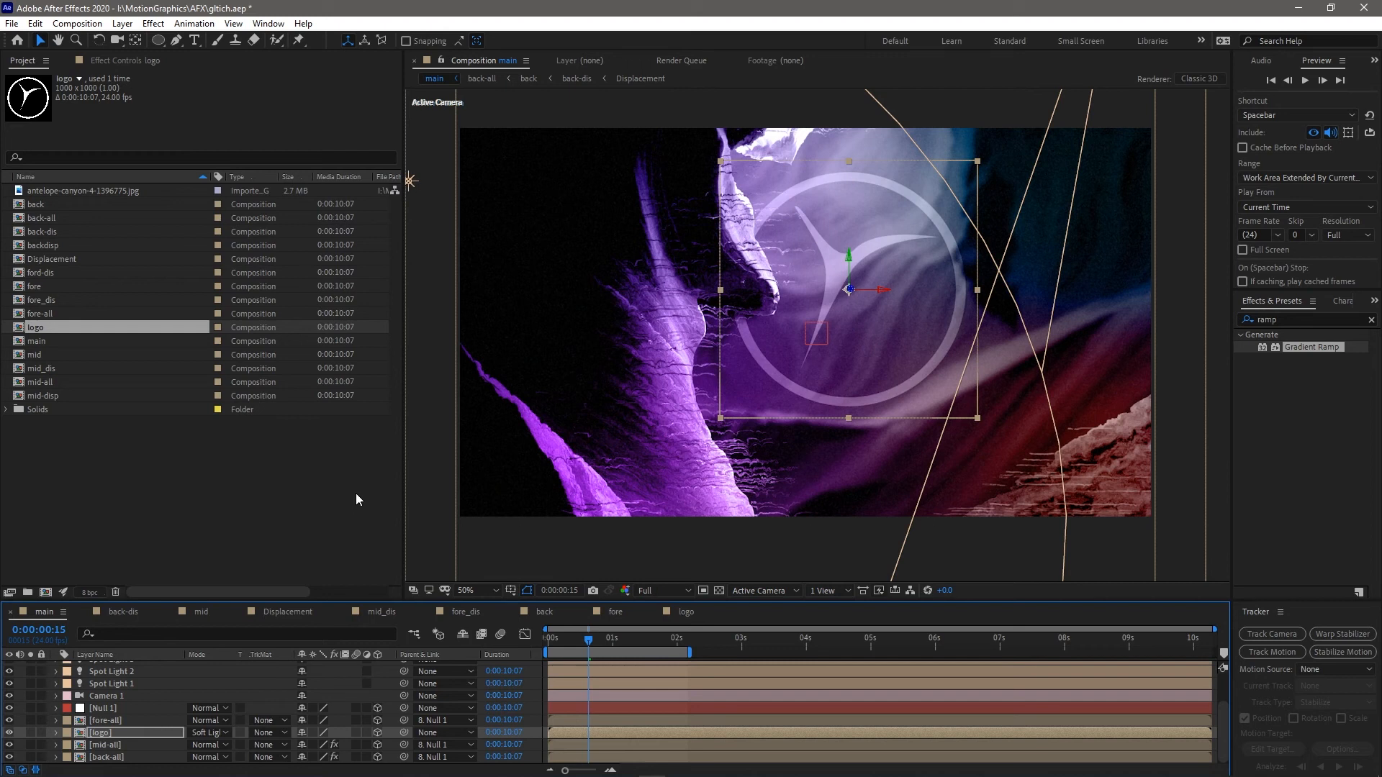
Duplicate the logo layer and set the upper copy's blending mode to Normal
{"action": "left_click", "coordinate": [120, 730]}
{"action": "key", "text": "ctrl+d"}
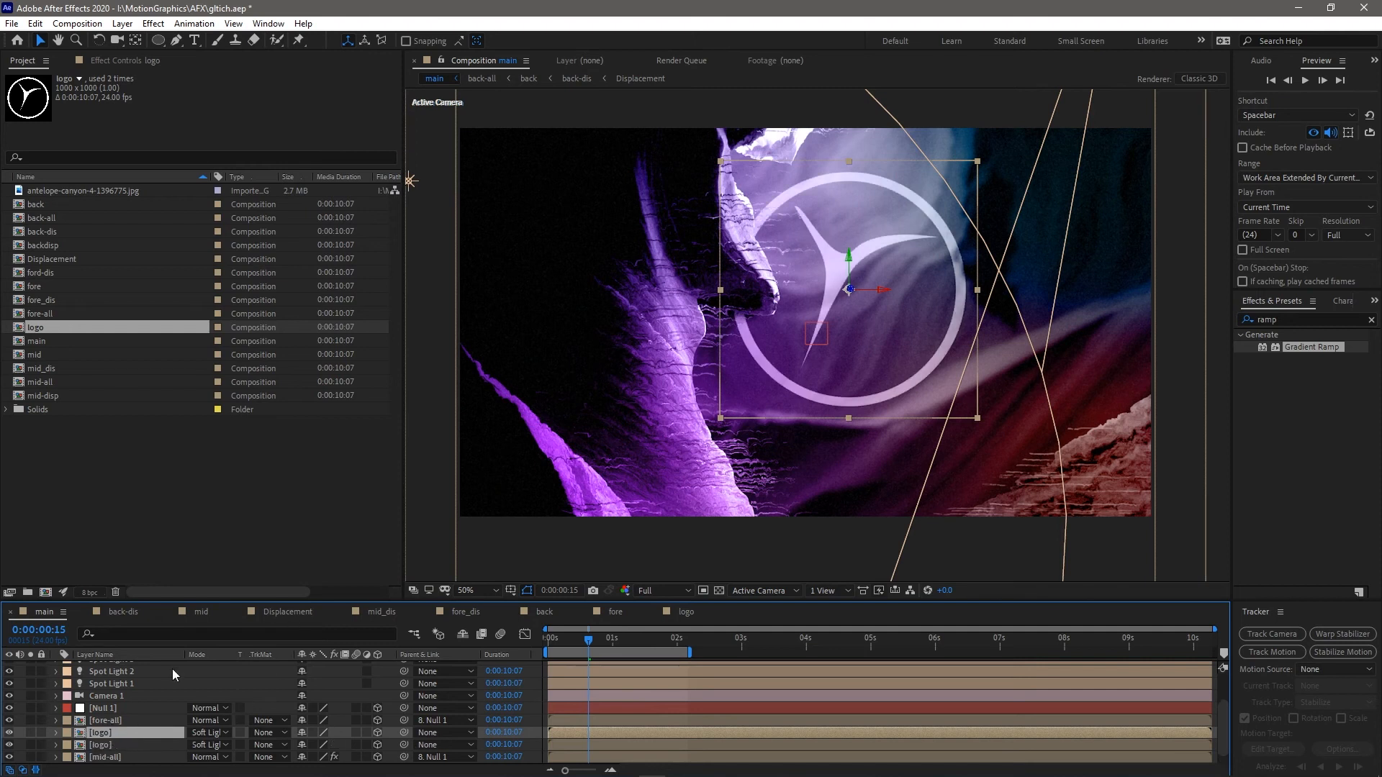
{"action": "left_click", "coordinate": [210, 734]}
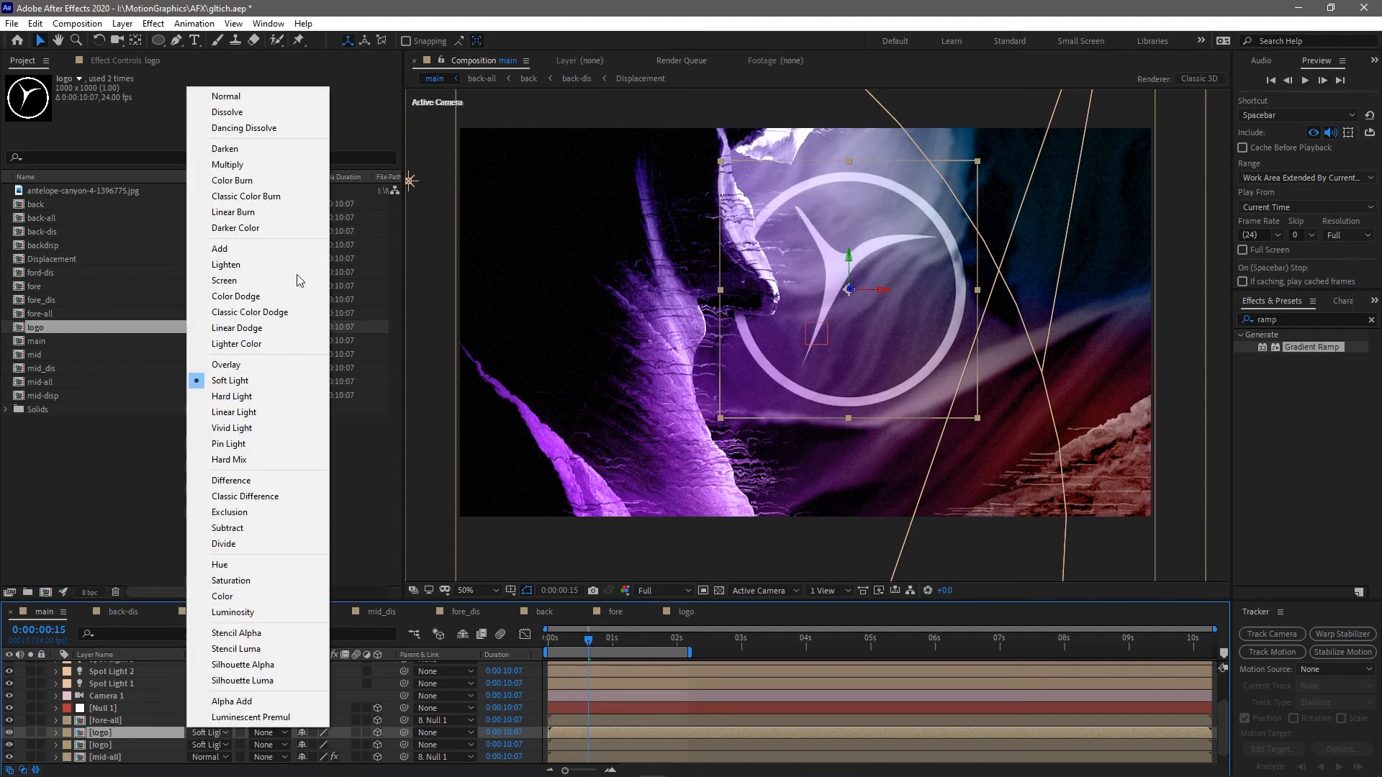
{"action": "left_click", "coordinate": [225, 96]}
Find the Glow effect and apply it to the upper logo copy
{"action": "left_click", "coordinate": [1294, 320]}
{"action": "double_click", "coordinate": [1294, 320]}
{"action": "type", "text": "go"}
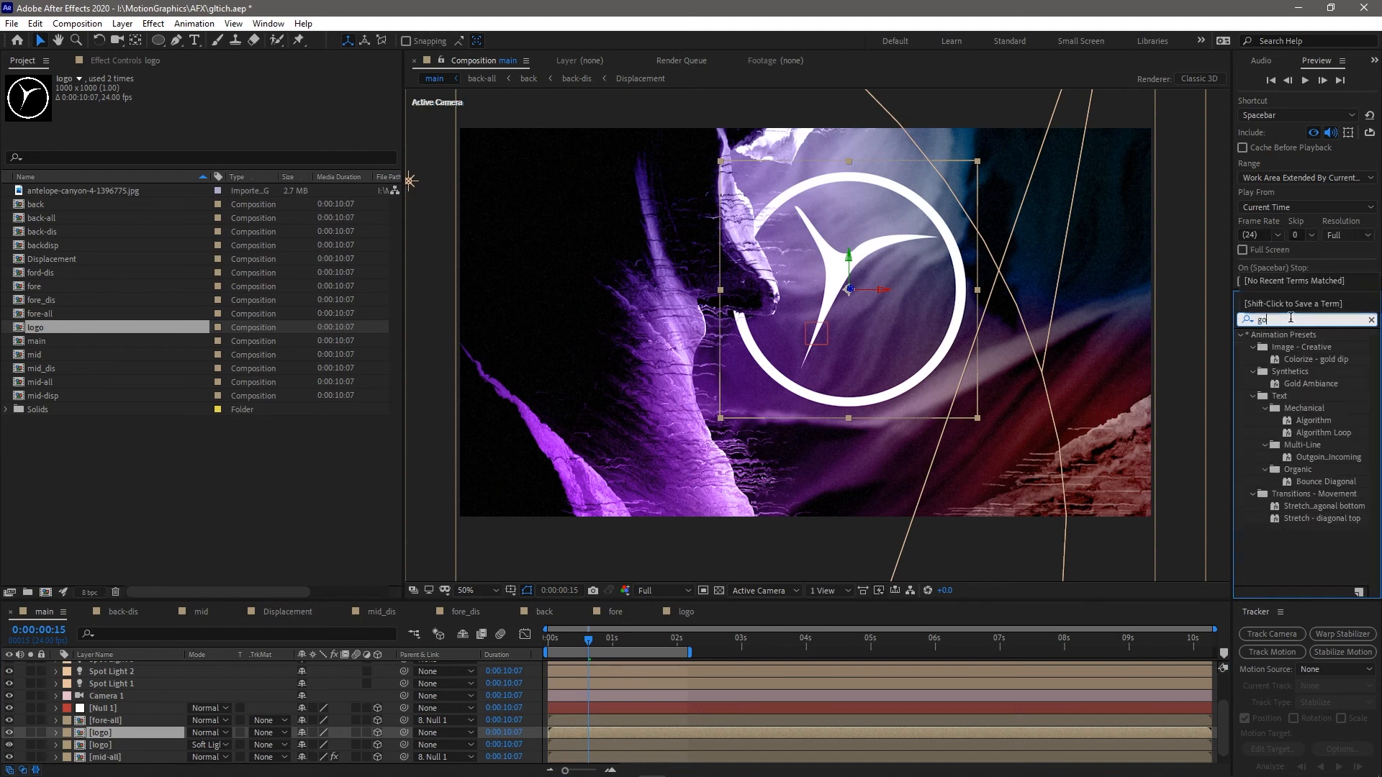
{"action": "key", "text": "BackSpace"}
{"action": "type", "text": "lo"}
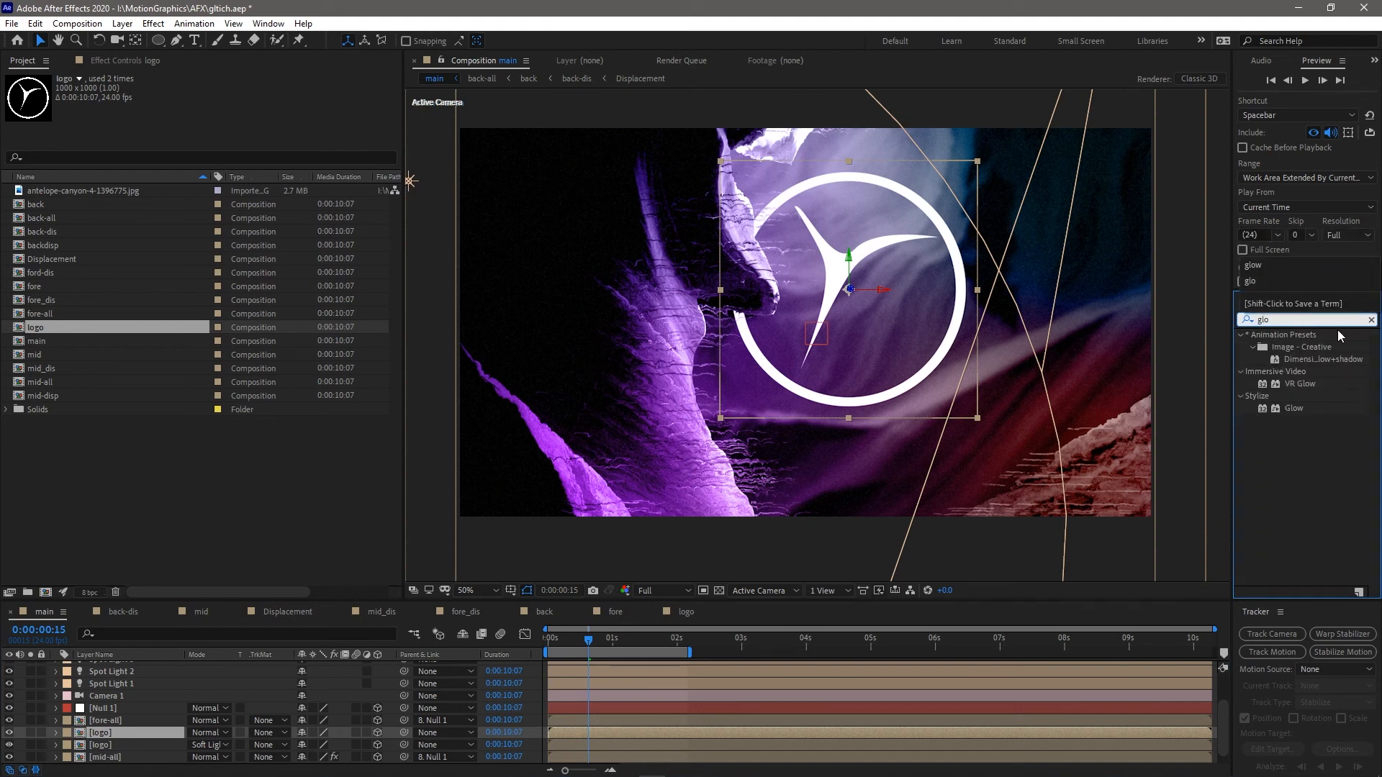
{"action": "double_click", "coordinate": [1298, 409]}
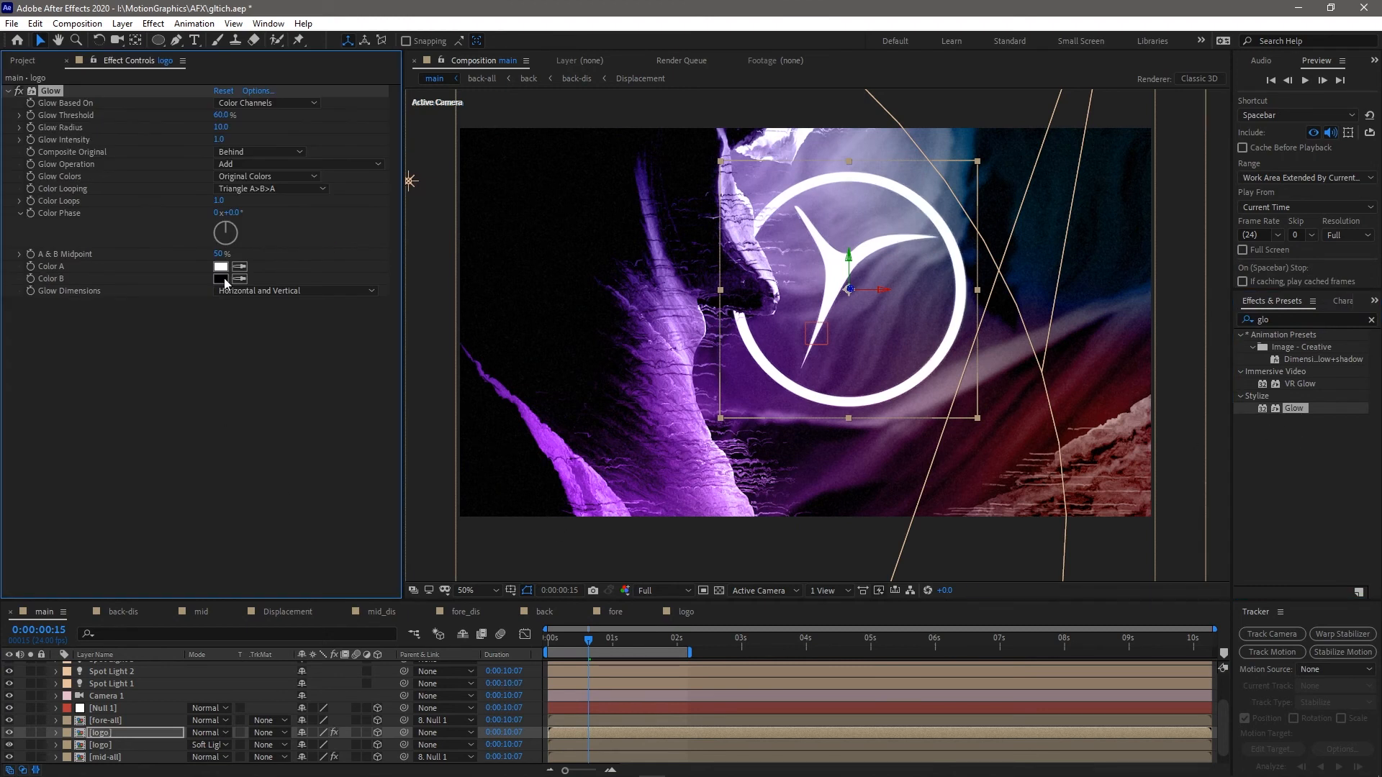
Set the logo's Glow Threshold to 48.7% and its Glow Radius to 35.6
{"action": "left_click", "coordinate": [18, 116]}
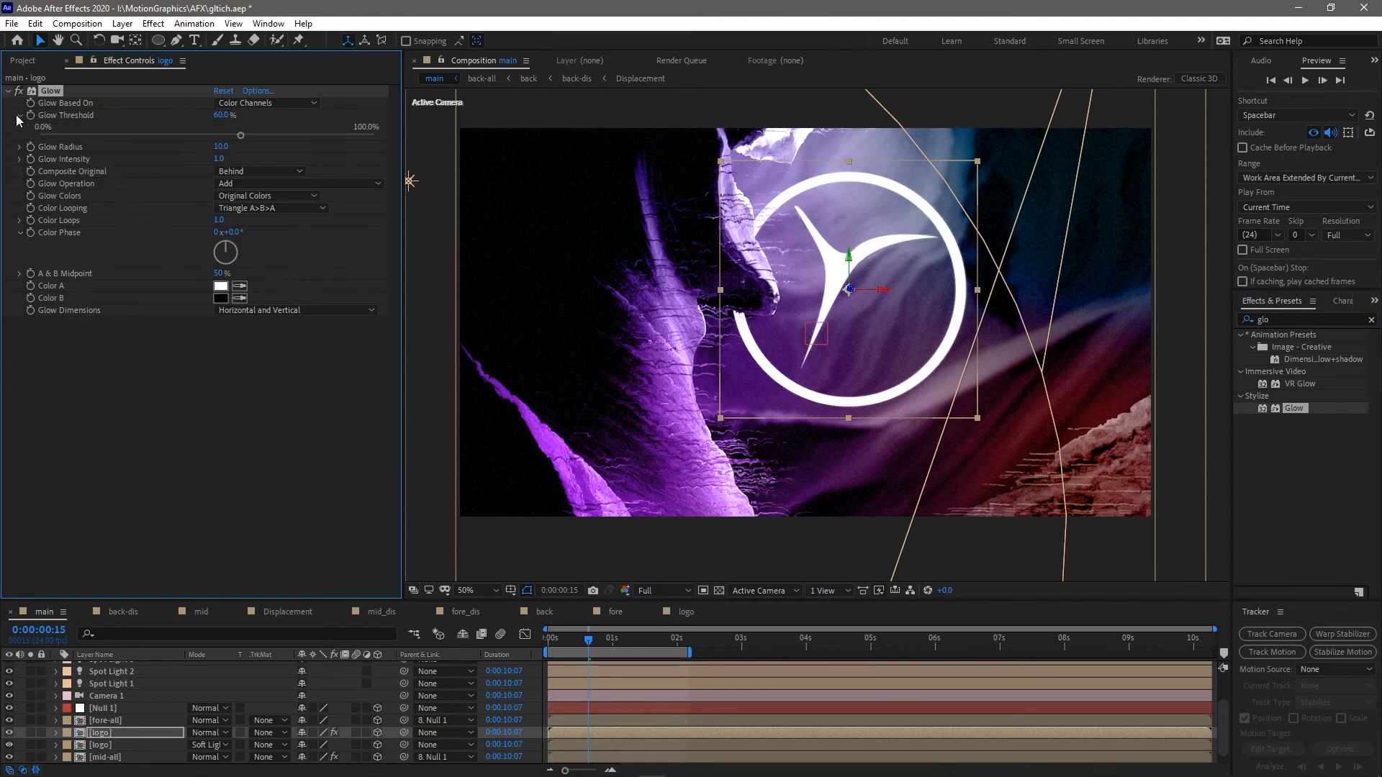
{"action": "left_click", "coordinate": [210, 136]}
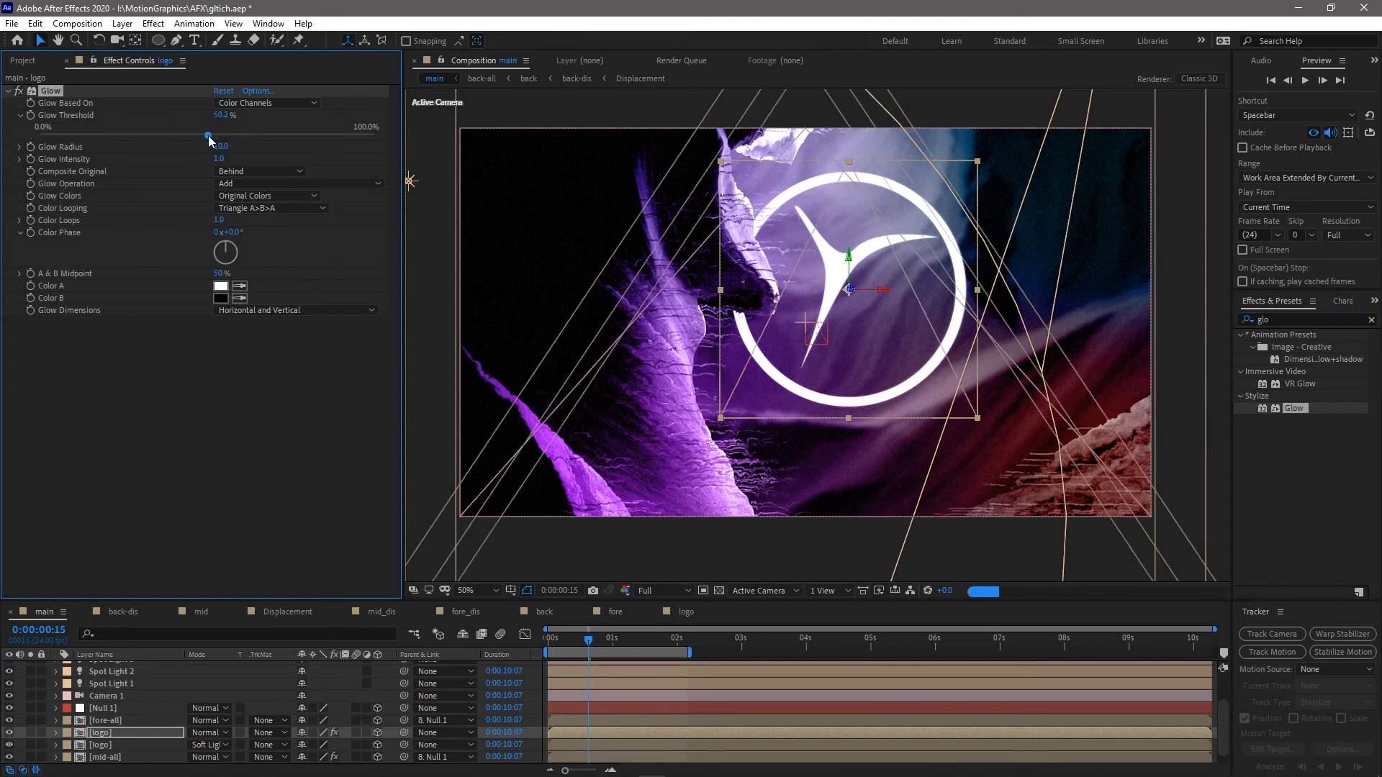
{"action": "left_click_drag", "start_coordinate": [209, 136], "coordinate": [159, 167]}
{"action": "left_click", "coordinate": [19, 147]}
{"action": "left_click", "coordinate": [159, 167]}
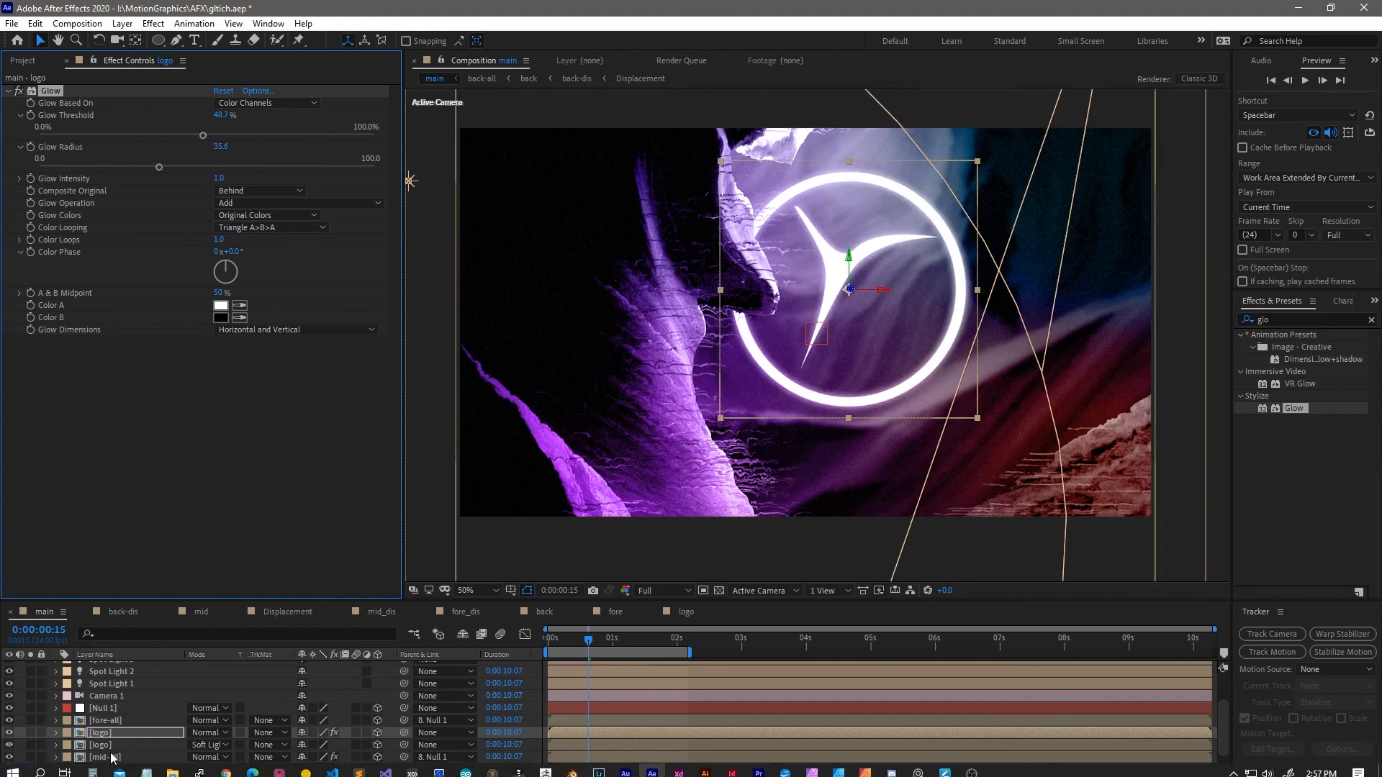
Change the glowing logo copy's blending mode to Overlay
{"action": "key", "text": "t"}
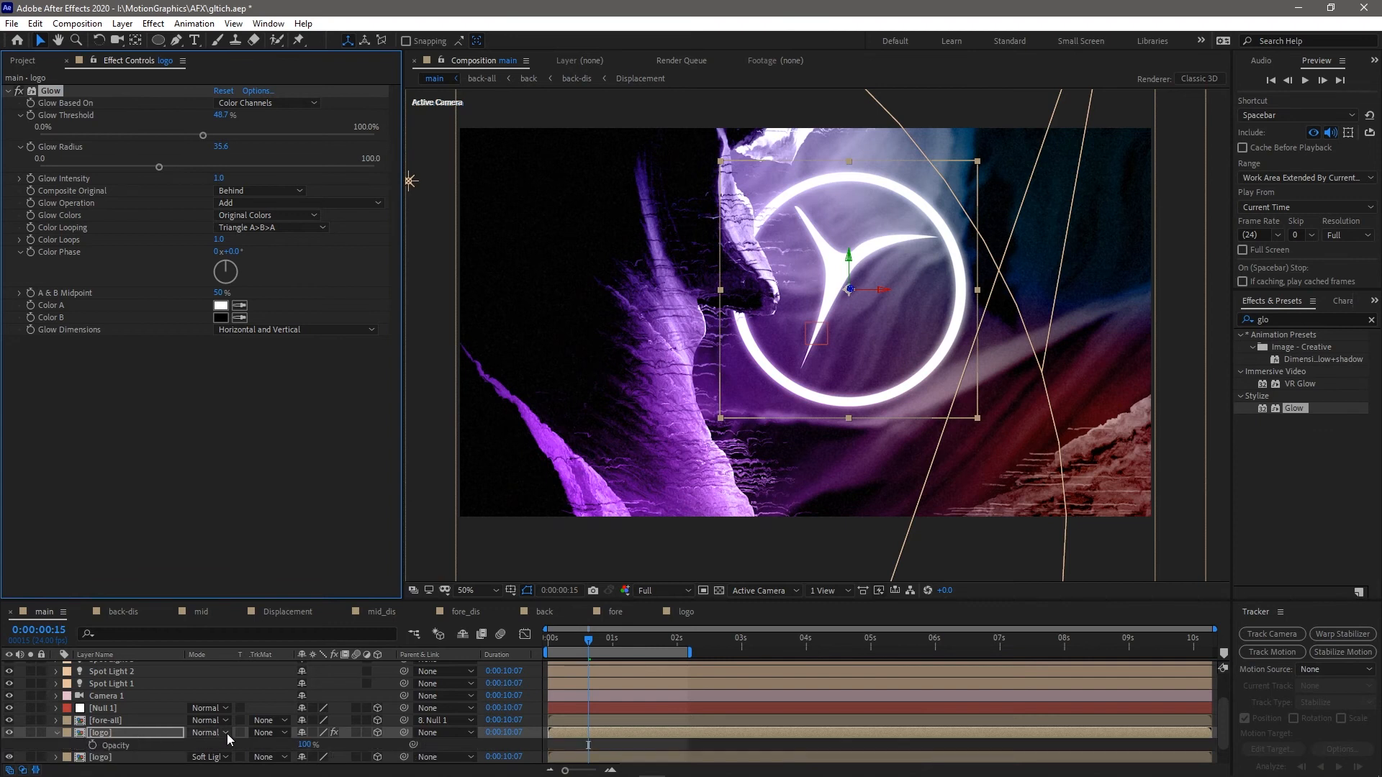
{"action": "left_click", "coordinate": [265, 732]}
{"action": "left_click", "coordinate": [210, 730]}
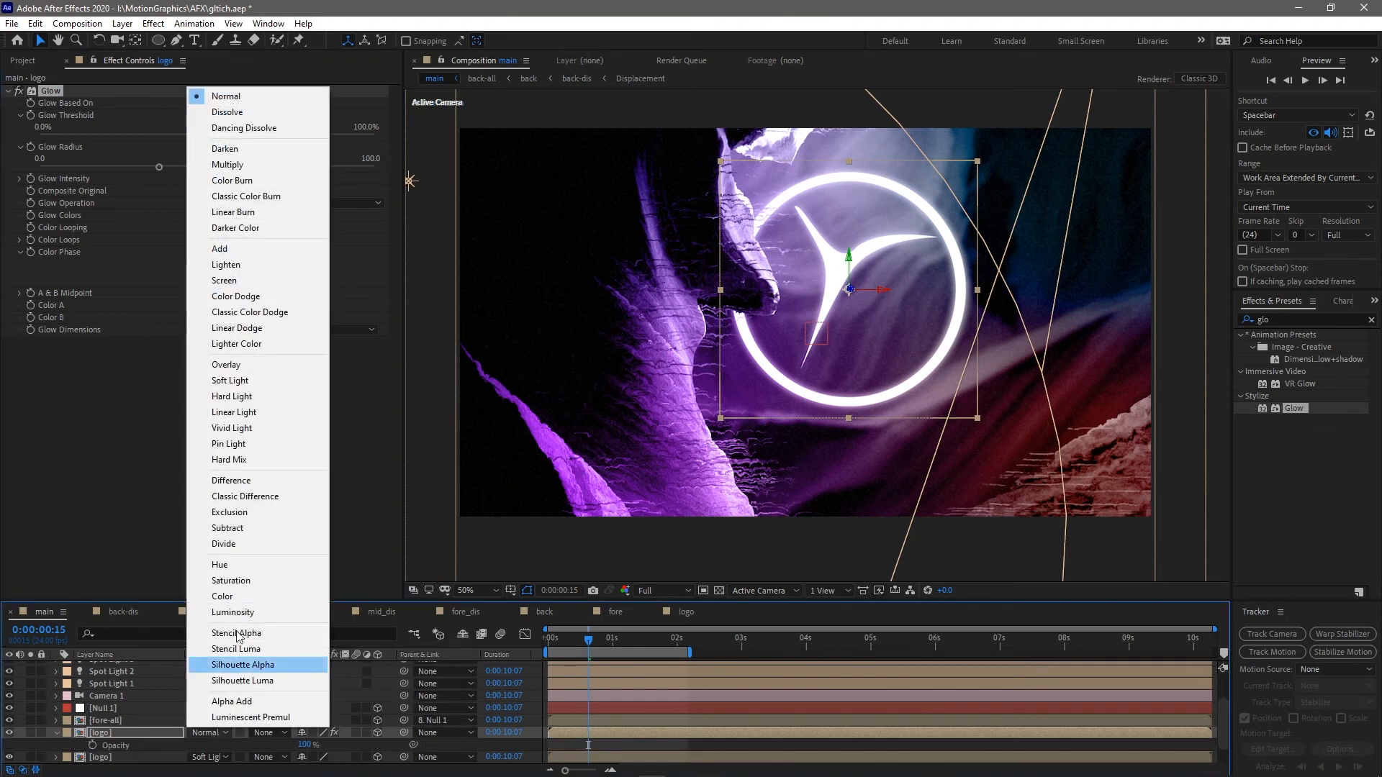
{"action": "left_click", "coordinate": [235, 368]}
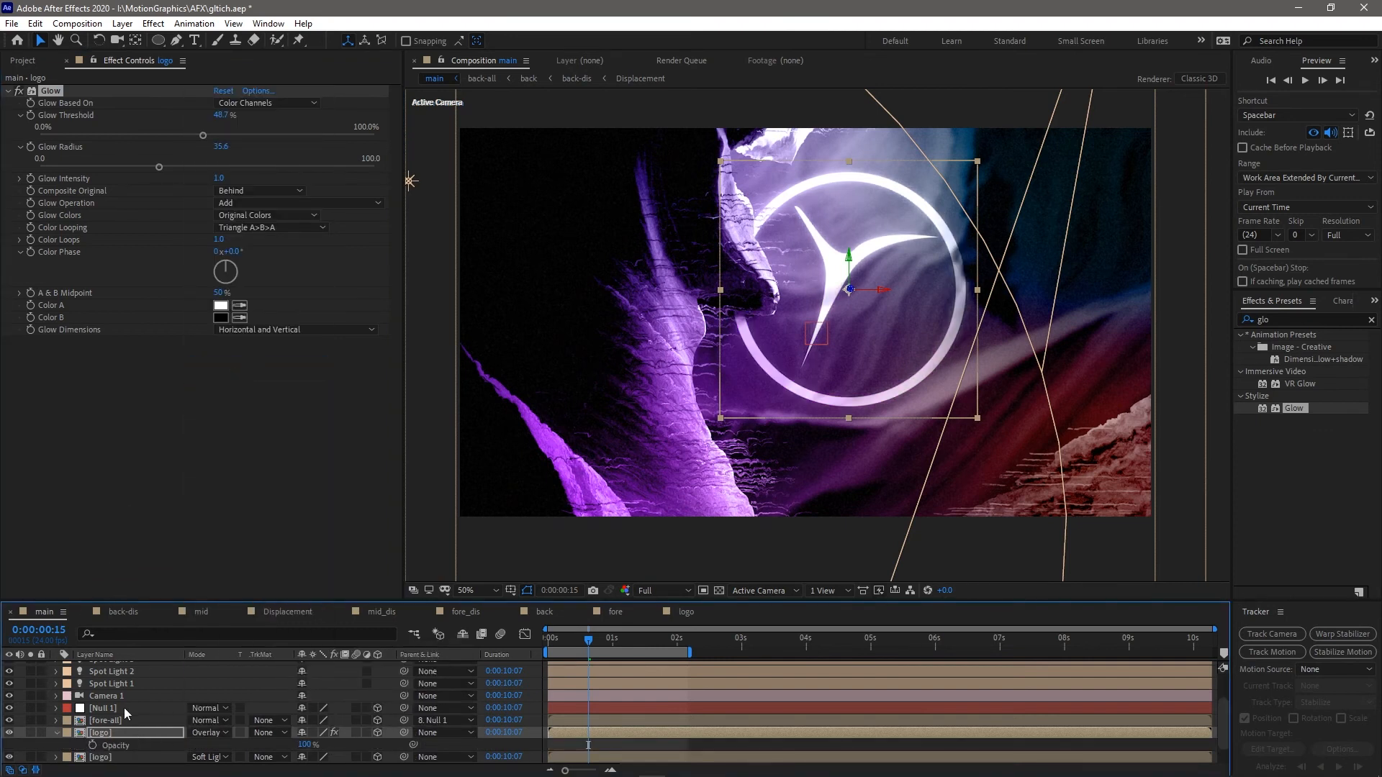
Compare the look of the logo with the lower Soft Light copy hidden and shown
{"action": "scroll", "coordinate": [119, 711], "scroll_direction": "down", "scroll_amount": 2}
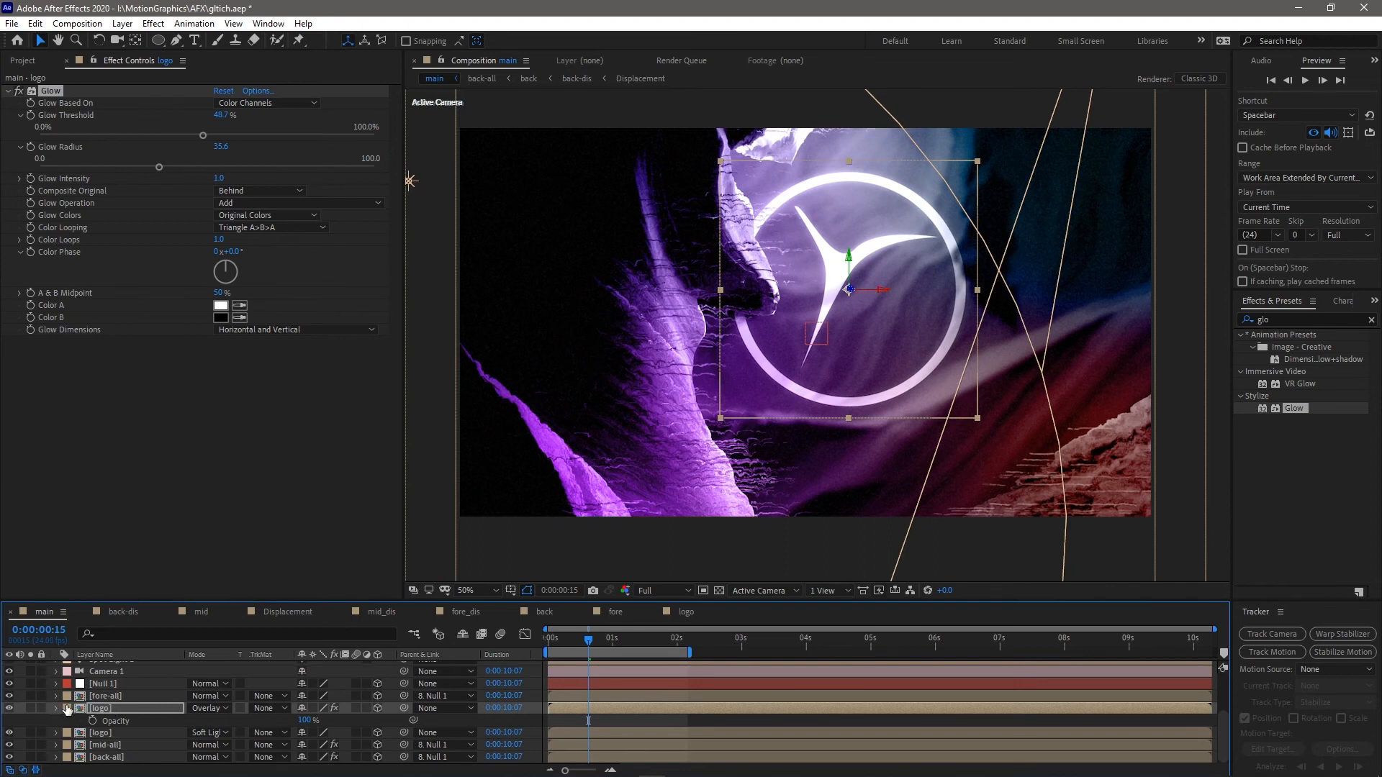
{"action": "left_click", "coordinate": [55, 708]}
{"action": "left_click", "coordinate": [109, 730]}
{"action": "left_click", "coordinate": [7, 733]}
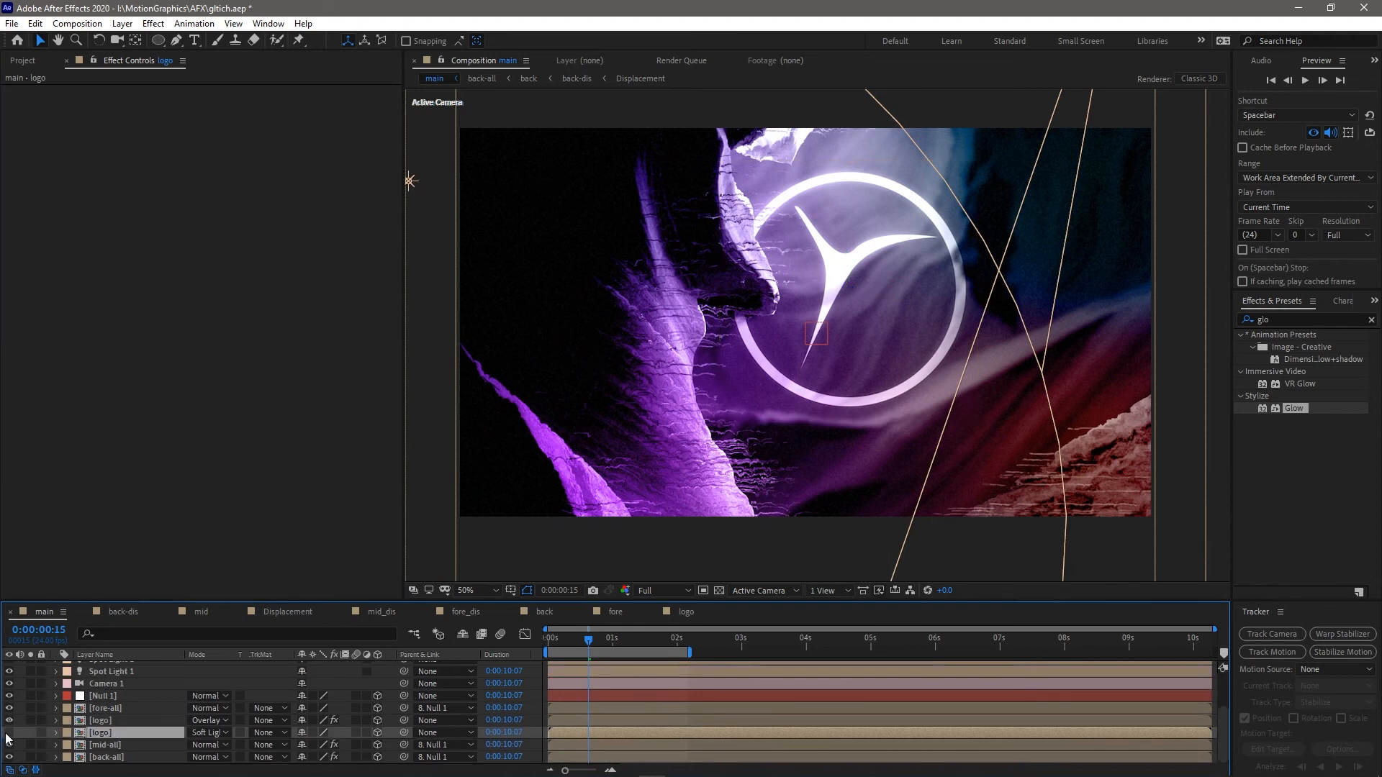
{"action": "left_click", "coordinate": [8, 733]}
{"action": "left_click", "coordinate": [8, 733]}
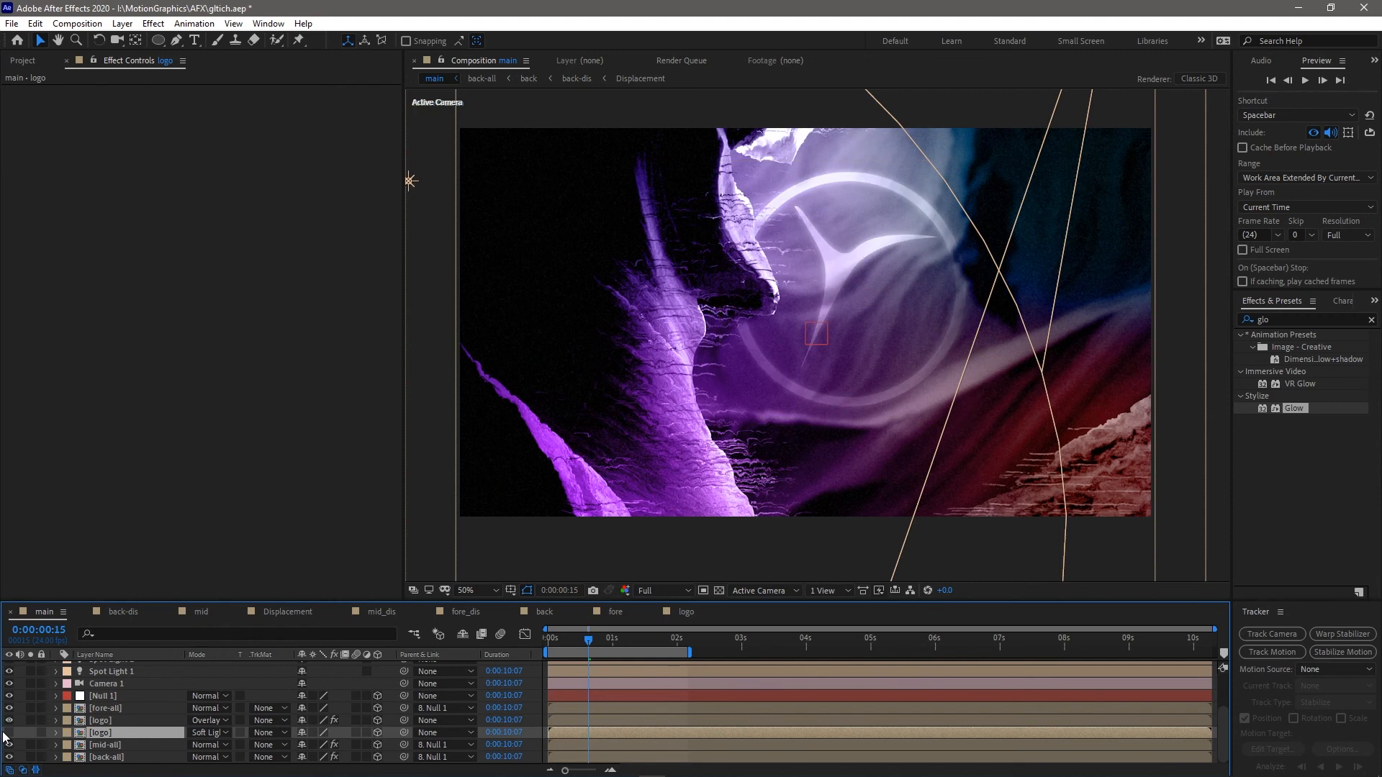
{"action": "left_click", "coordinate": [3, 732]}
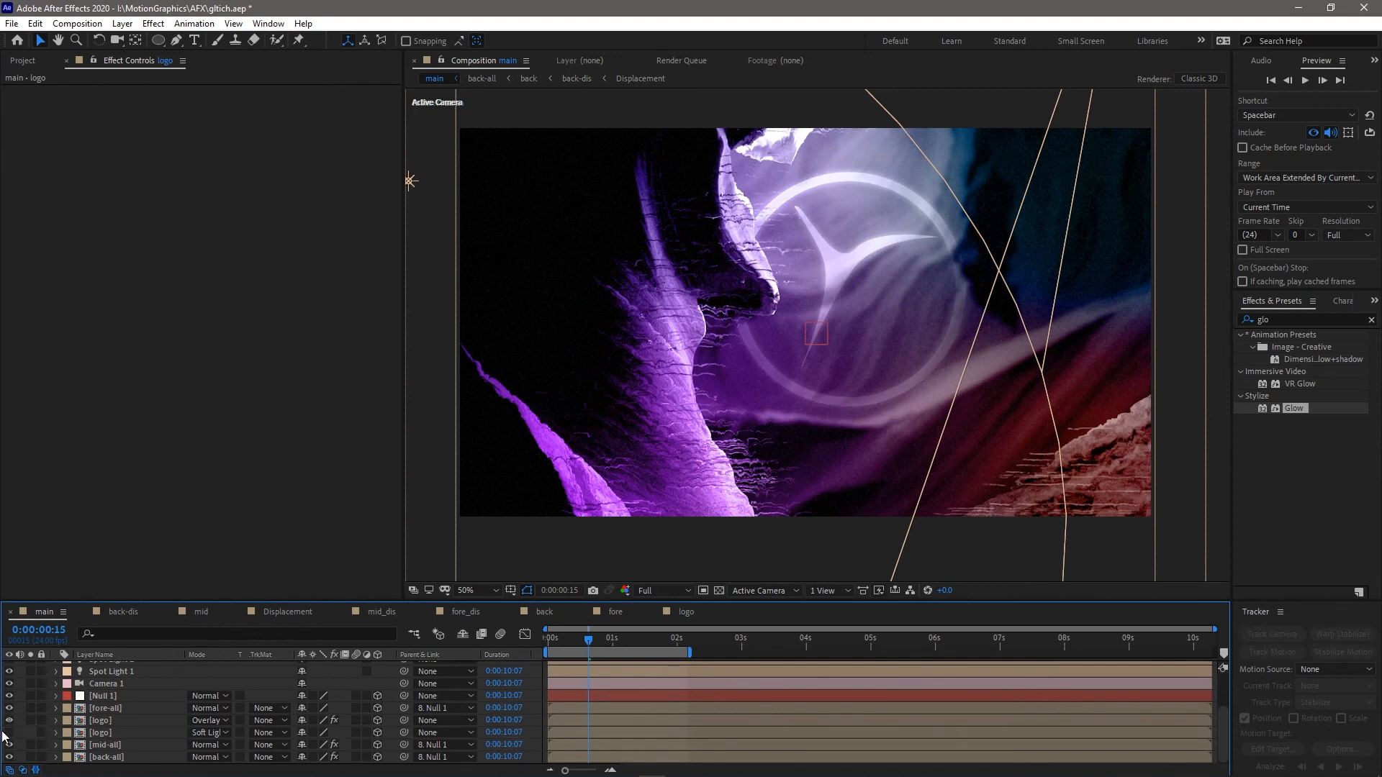
{"action": "left_click", "coordinate": [8, 733]}
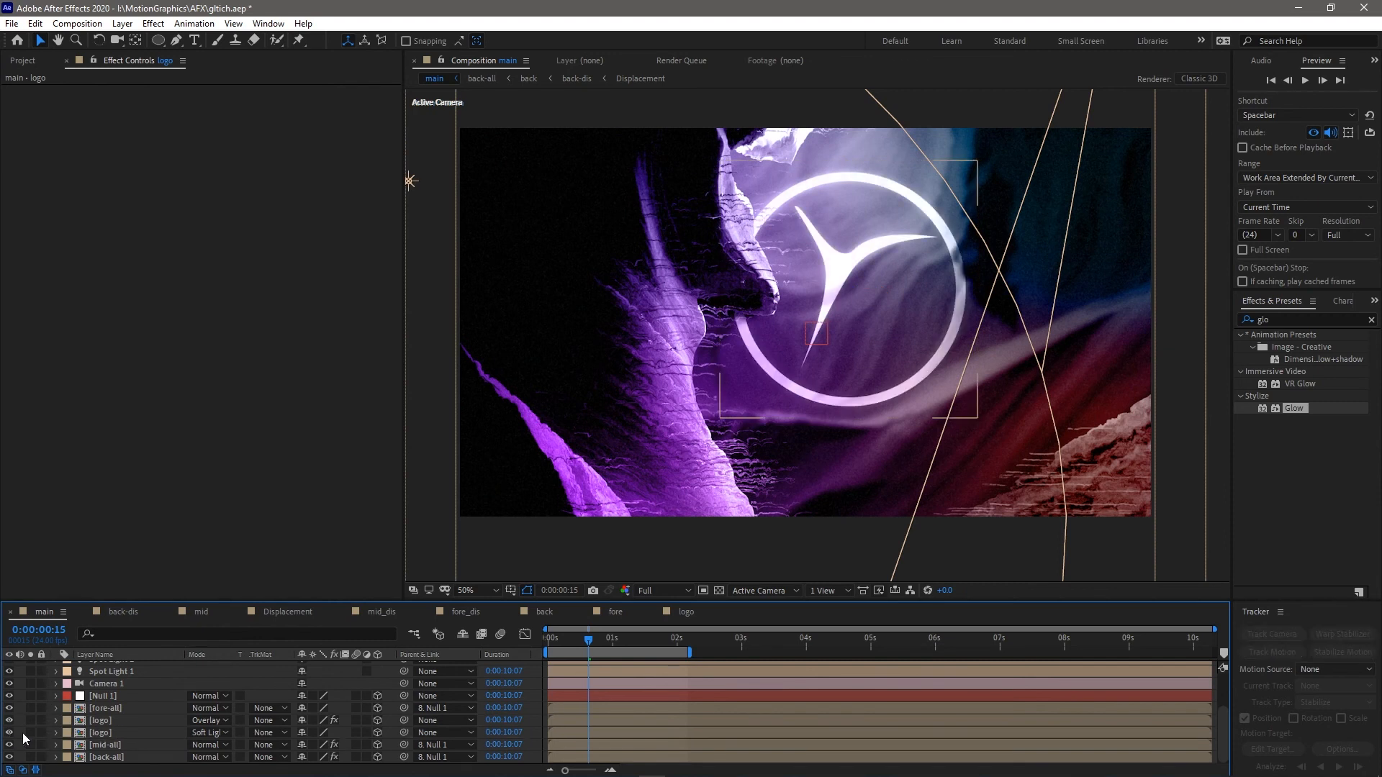
Apply CC Radial Fast Blur to the Overlay logo layer with an Amount of 52.8, and return the current time to 0:00
{"action": "left_click", "coordinate": [105, 720]}
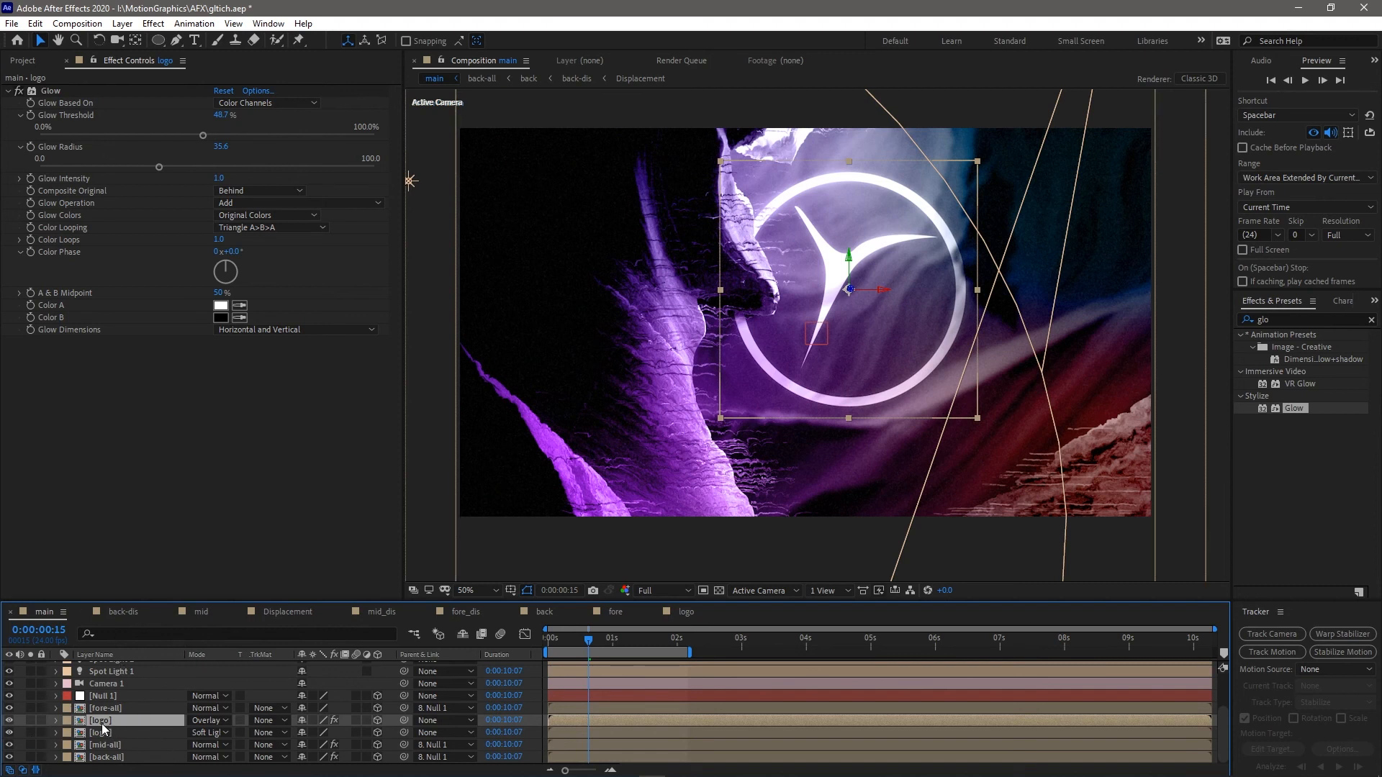
{"action": "left_click", "coordinate": [110, 733]}
{"action": "left_click", "coordinate": [112, 719]}
{"action": "left_click", "coordinate": [1293, 321]}
{"action": "key", "text": "BackSpace"}
{"action": "key", "text": "BackSpace"}
{"action": "key", "text": "BackSpace"}
{"action": "type", "text": "fast"}
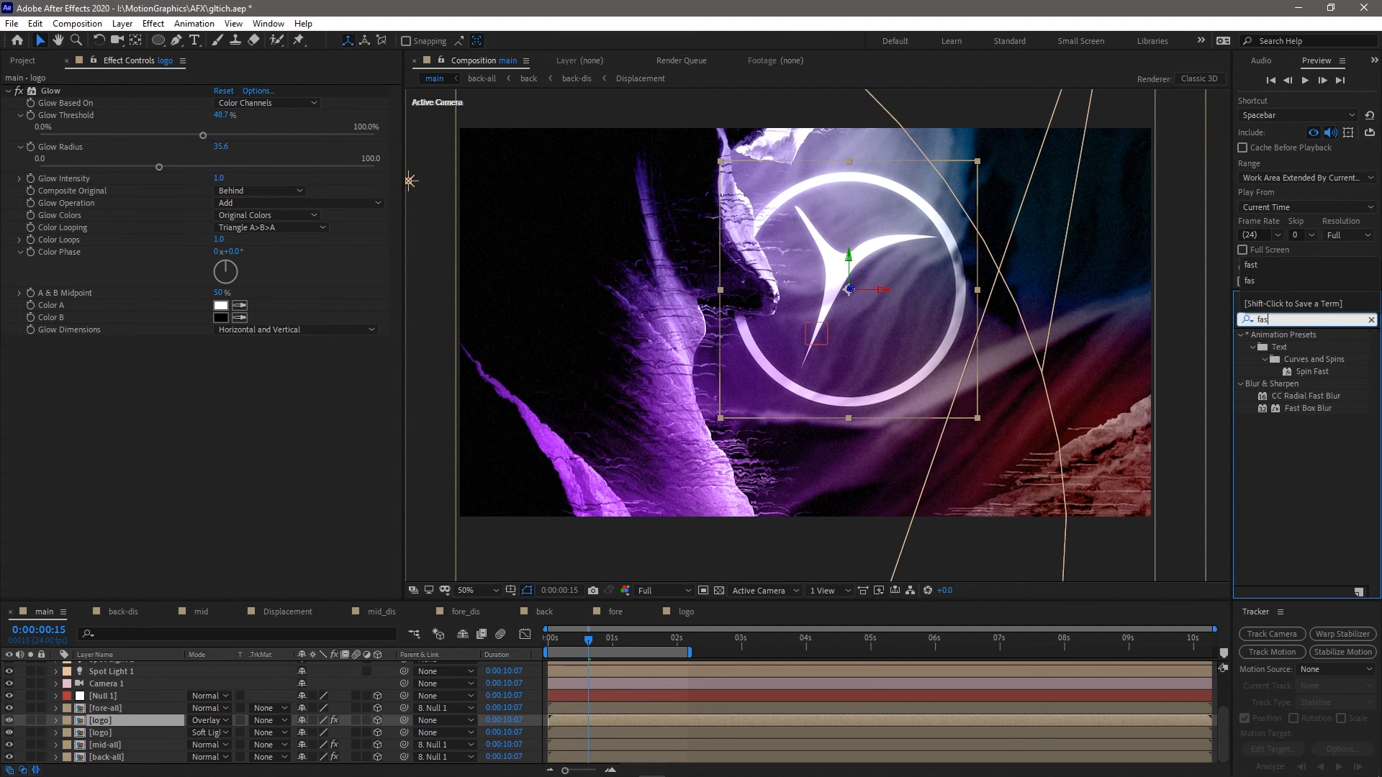
{"action": "double_click", "coordinate": [1264, 395]}
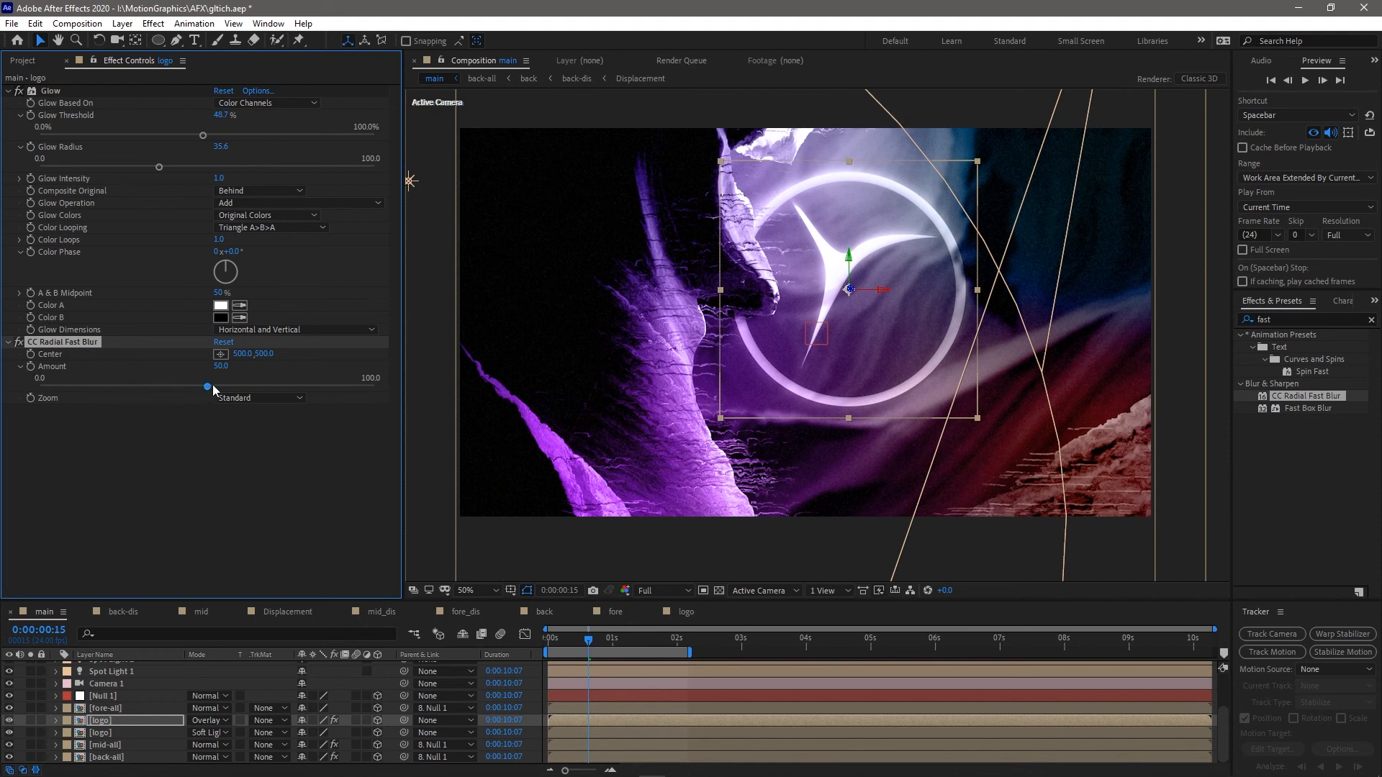
{"action": "left_click_drag", "start_coordinate": [209, 389], "coordinate": [217, 391]}
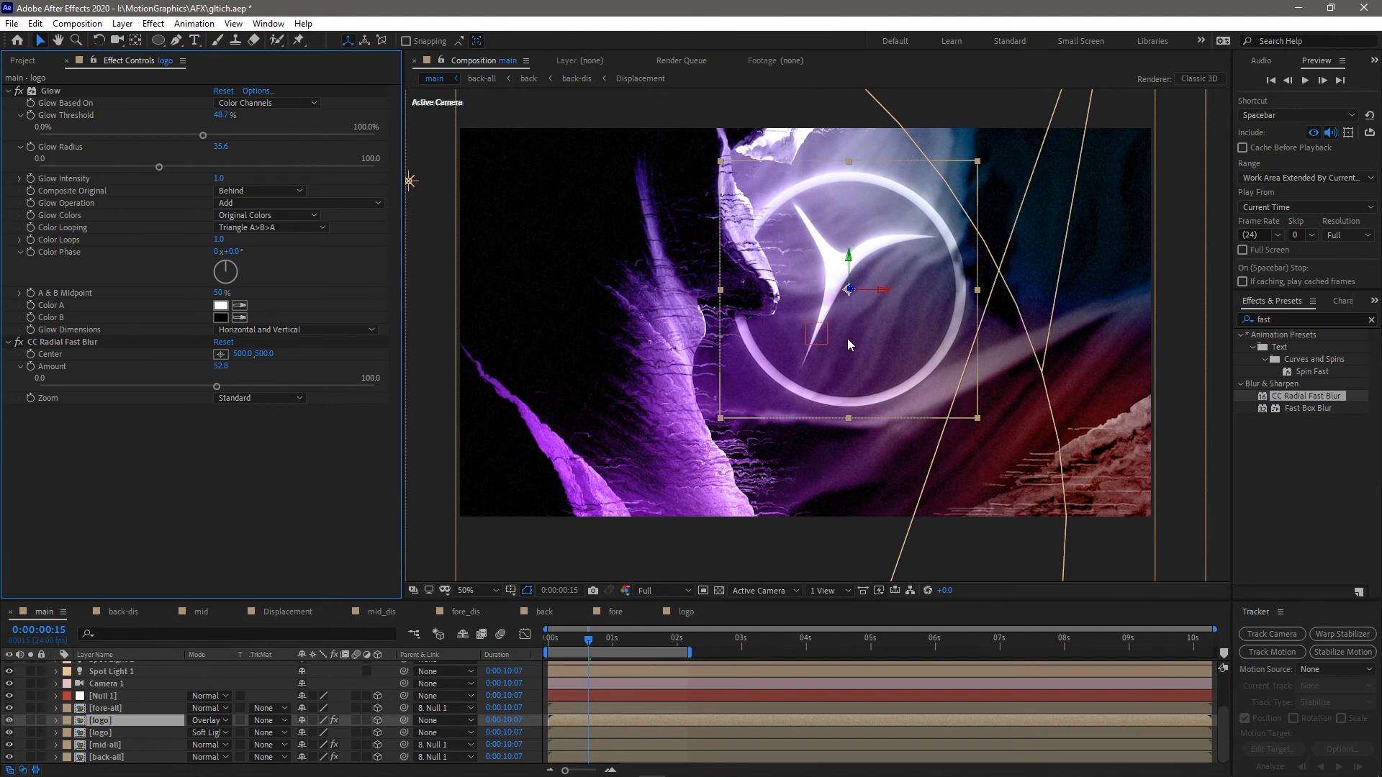
{"action": "left_click_drag", "start_coordinate": [572, 650], "coordinate": [536, 643]}
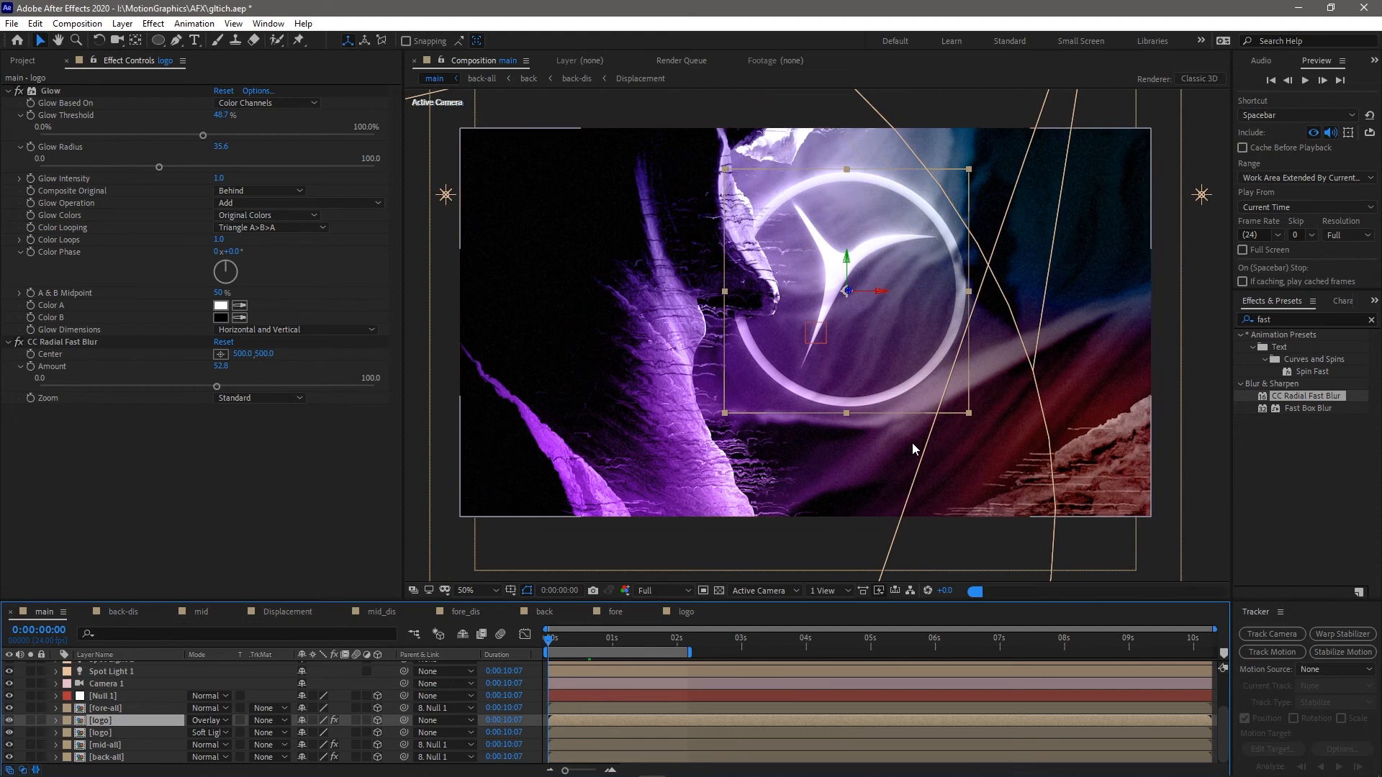
Parent the Soft Light logo layer to the Overlay logo layer
{"action": "key", "text": "comma"}
{"action": "key", "text": "comma"}
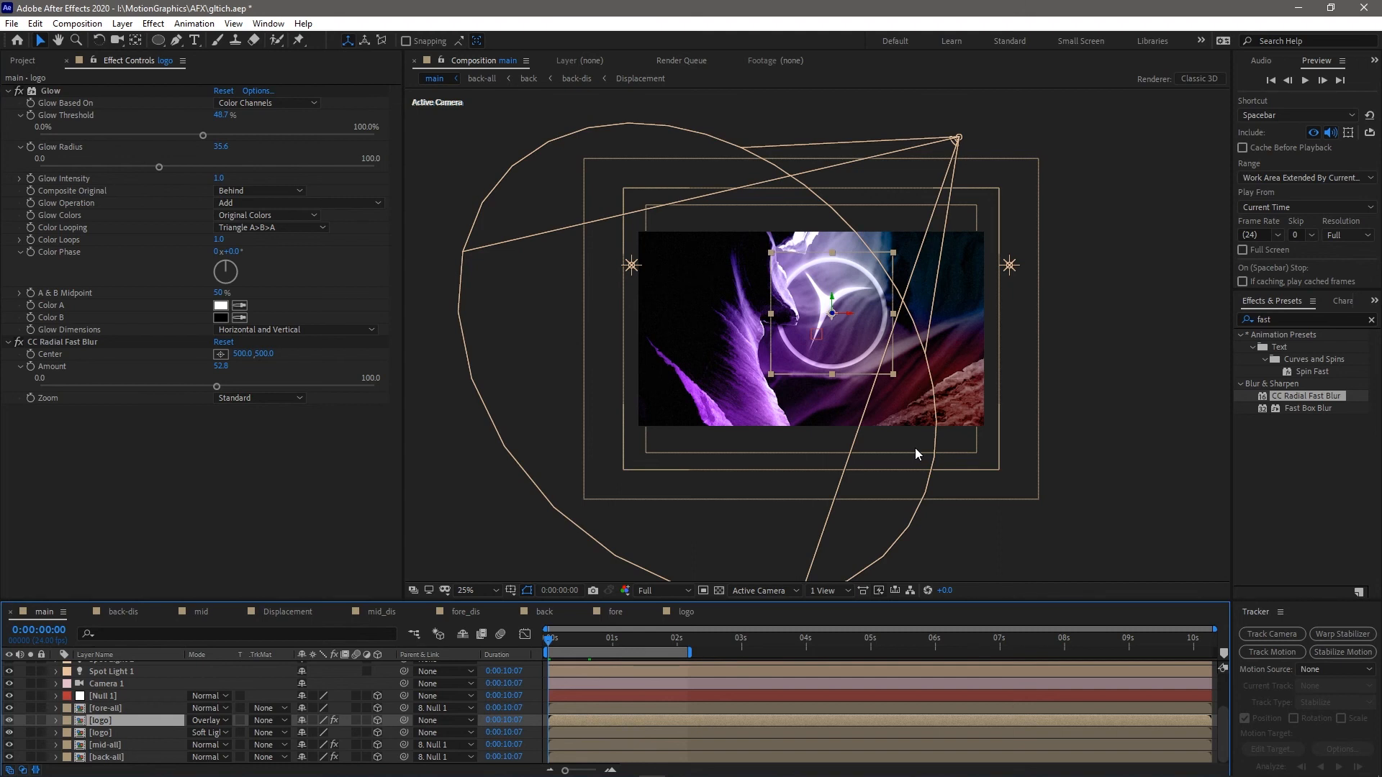
{"action": "left_click", "coordinate": [140, 734]}
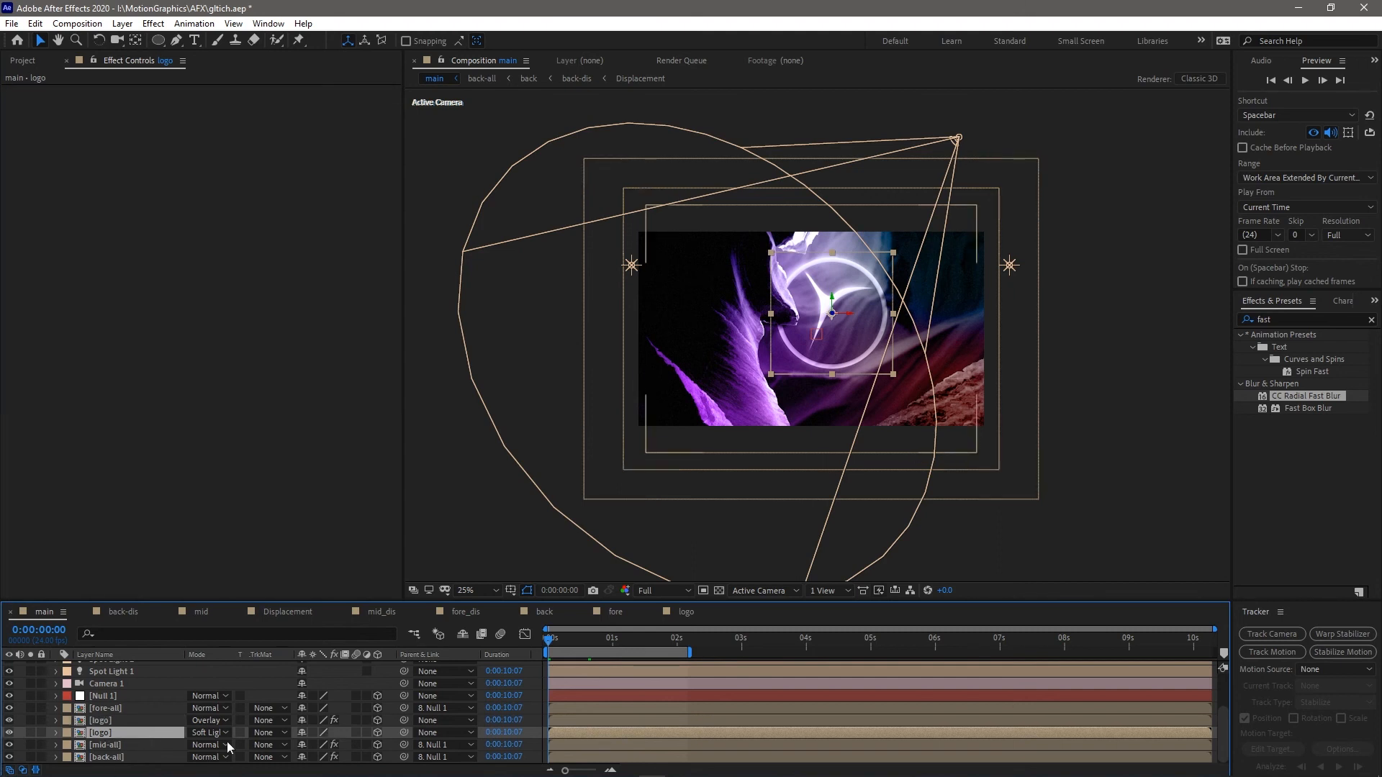
{"action": "left_click", "coordinate": [137, 721], "text": "ctrl"}
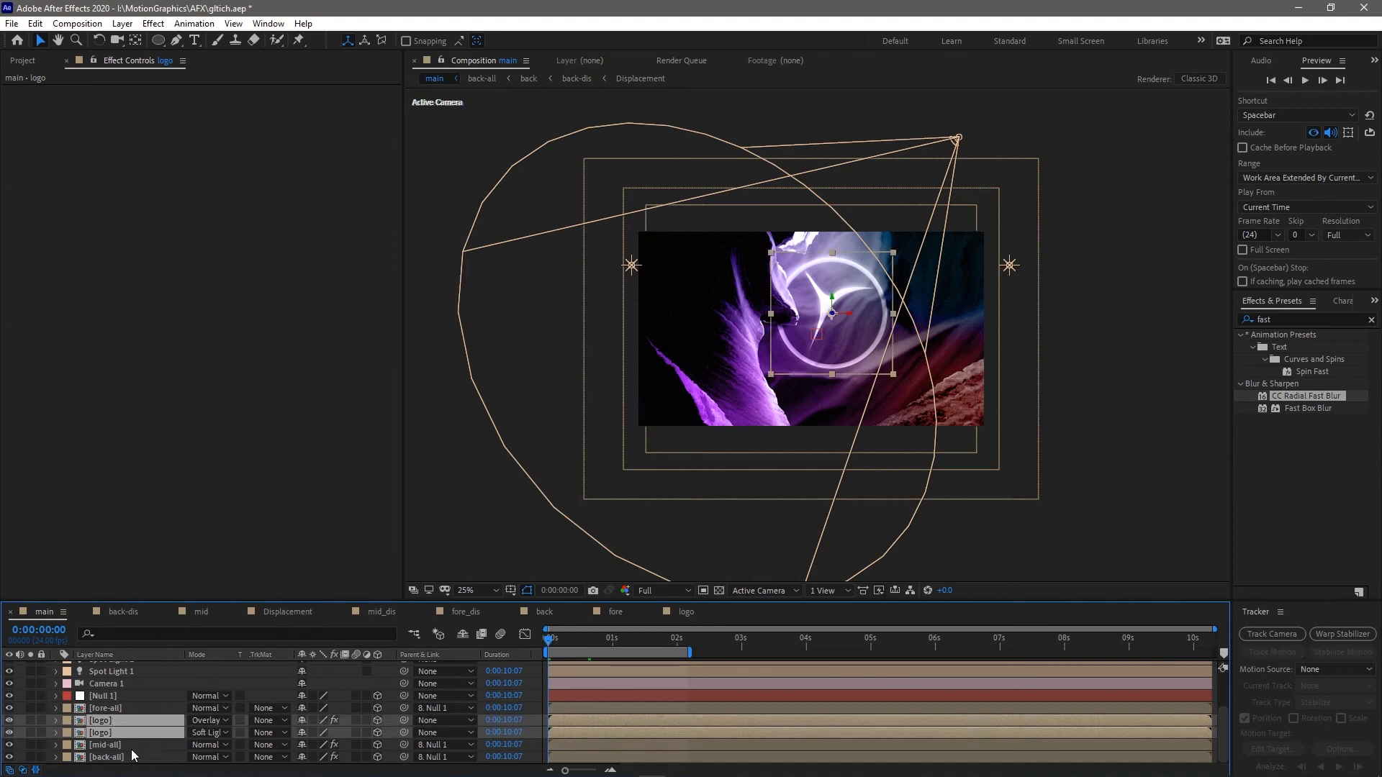
{"action": "left_click", "coordinate": [135, 707]}
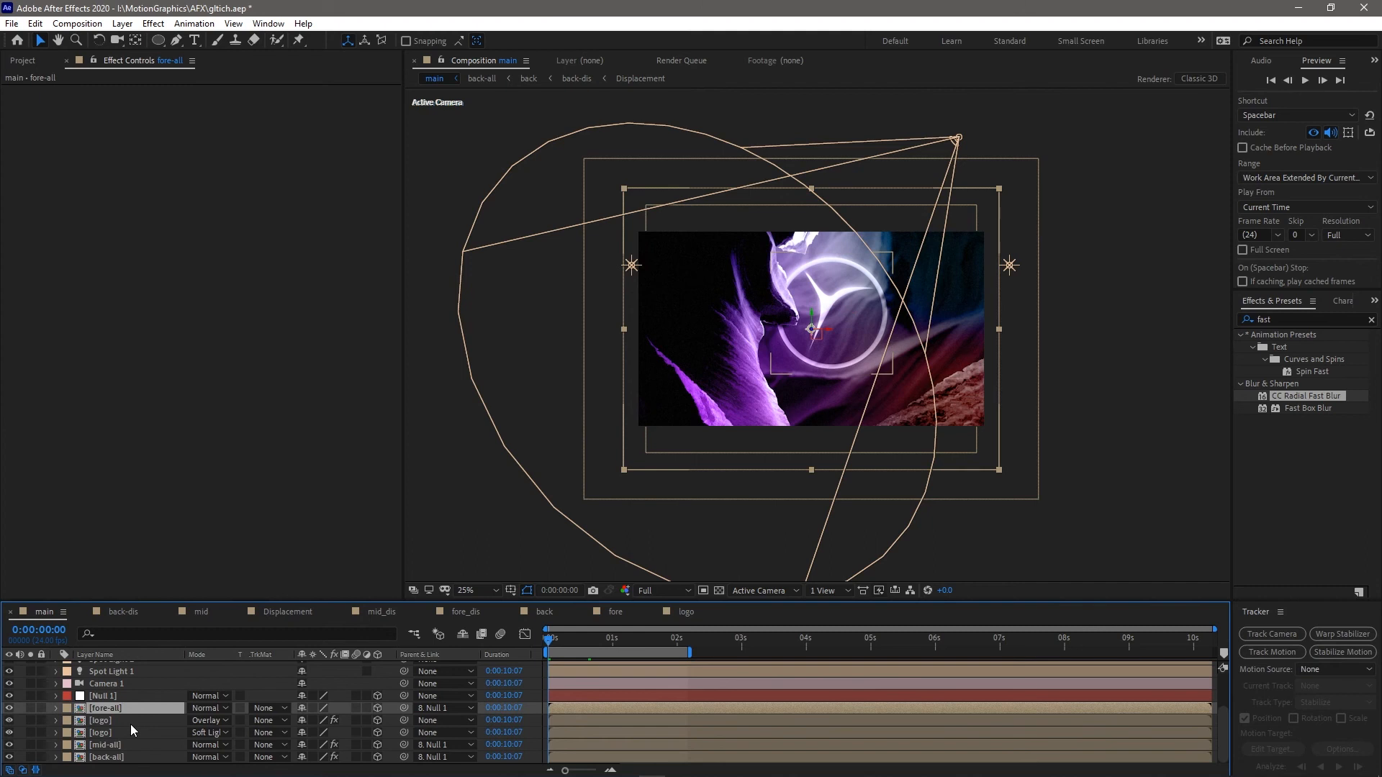
{"action": "left_click", "coordinate": [124, 735]}
{"action": "left_click_drag", "start_coordinate": [404, 732], "coordinate": [140, 721]}
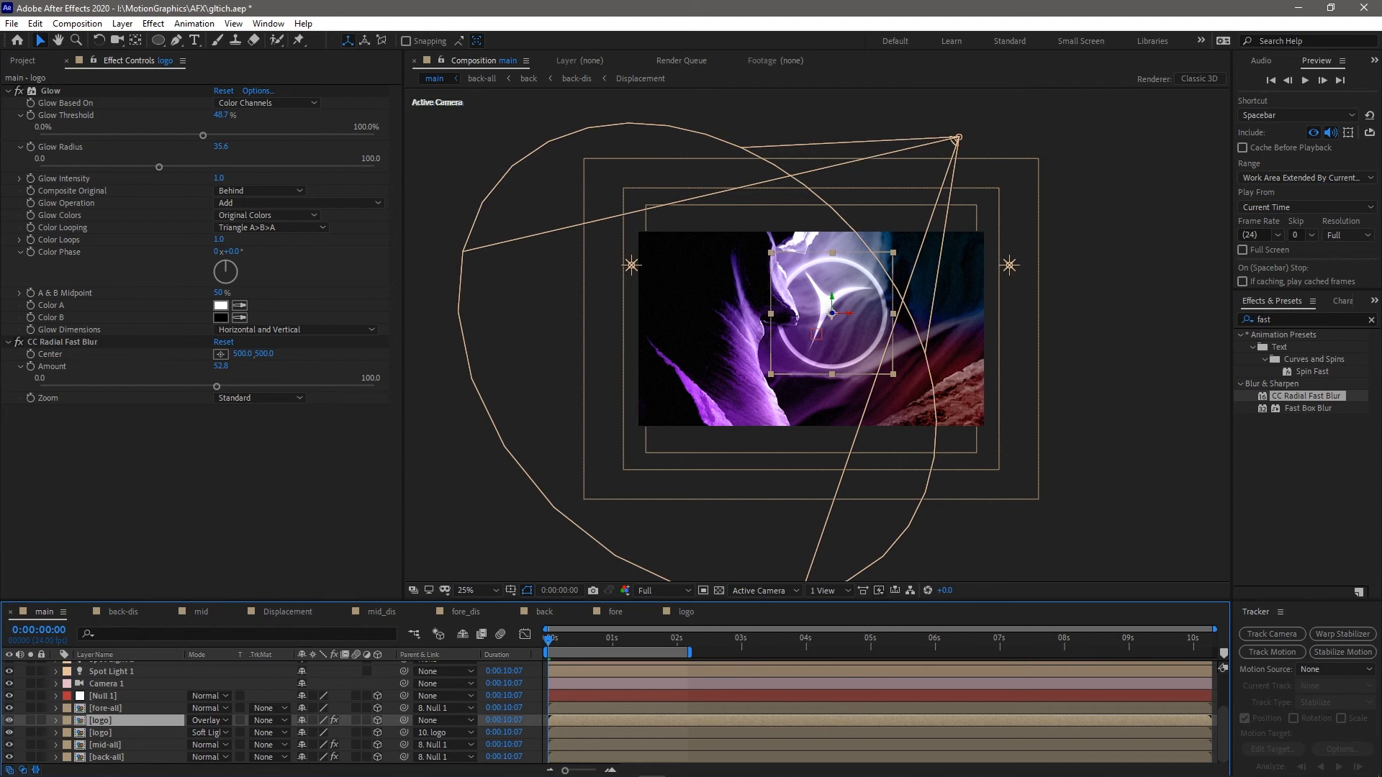
Apply the Venetian Blinds effect to the Overlay logo layer and expand its Transition Completion, Width and Feather controls
{"action": "left_click", "coordinate": [1280, 319]}
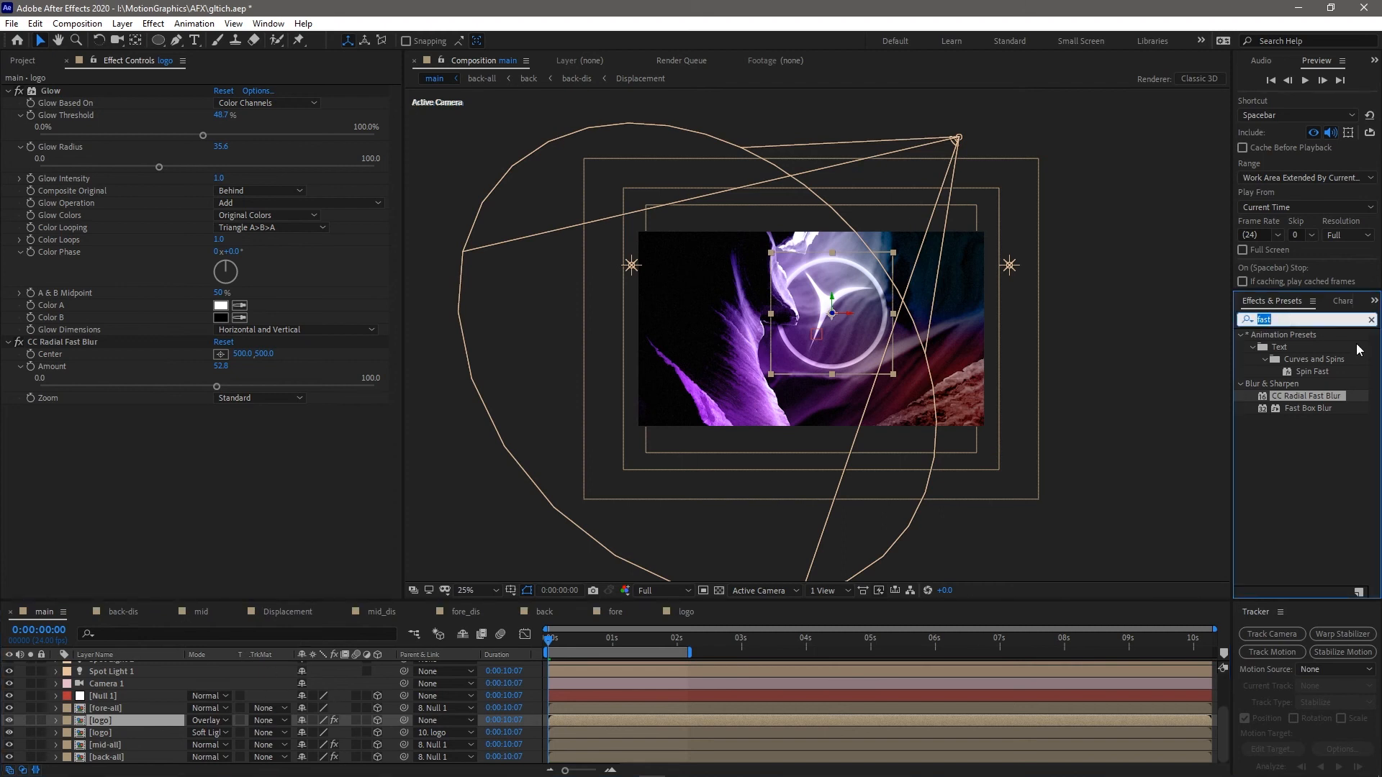
{"action": "type", "text": "bli"}
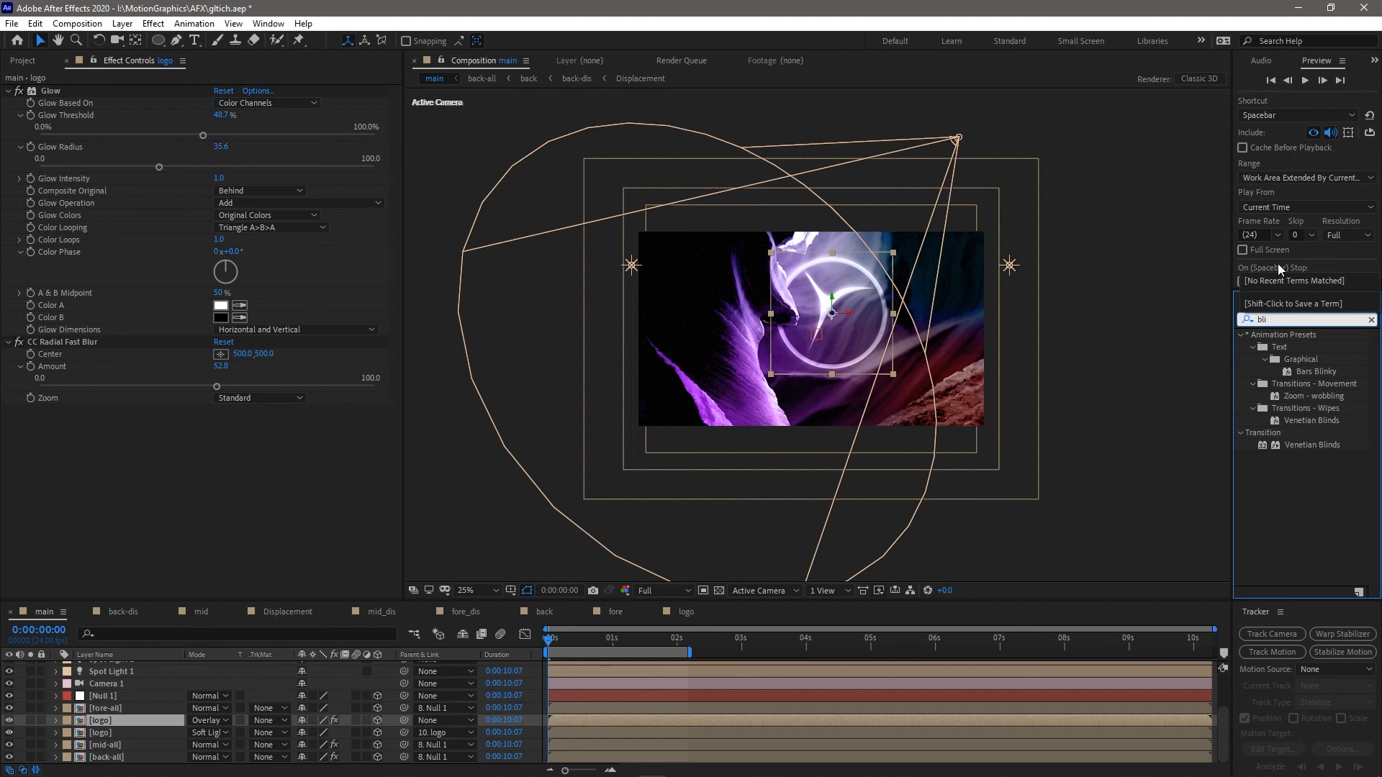
{"action": "double_click", "coordinate": [1285, 444]}
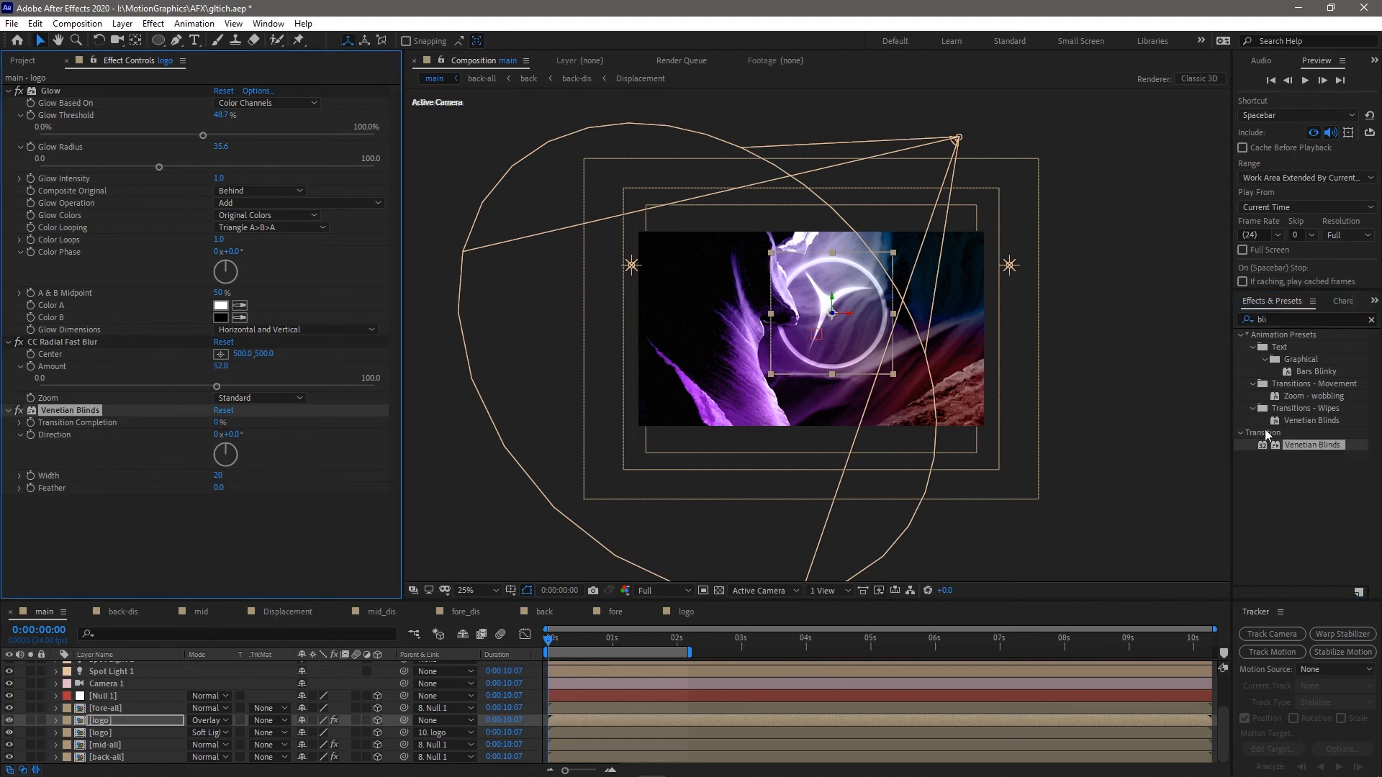
{"action": "scroll", "coordinate": [828, 371], "scroll_direction": "up", "scroll_amount": 2}
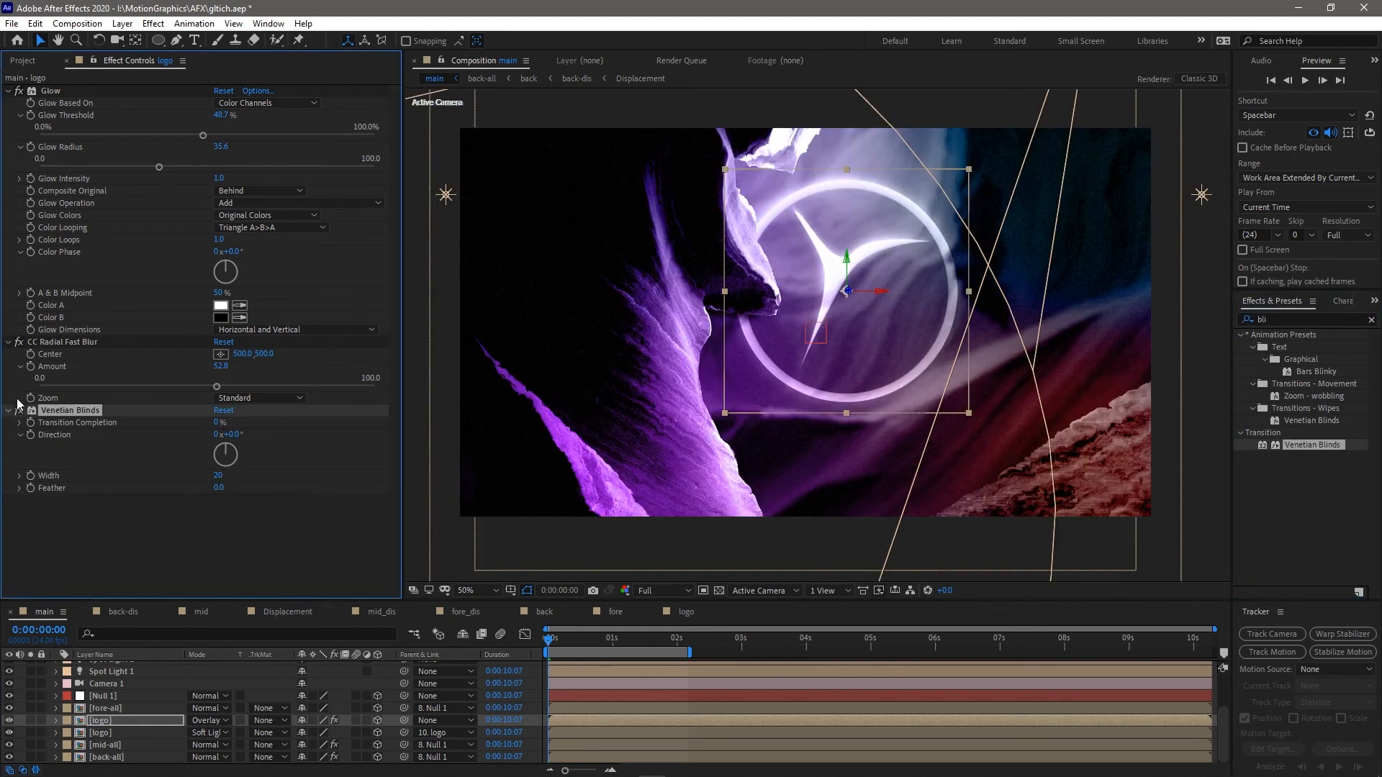
{"action": "left_click", "coordinate": [20, 488]}
{"action": "left_click", "coordinate": [20, 476]}
{"action": "left_click", "coordinate": [20, 435]}
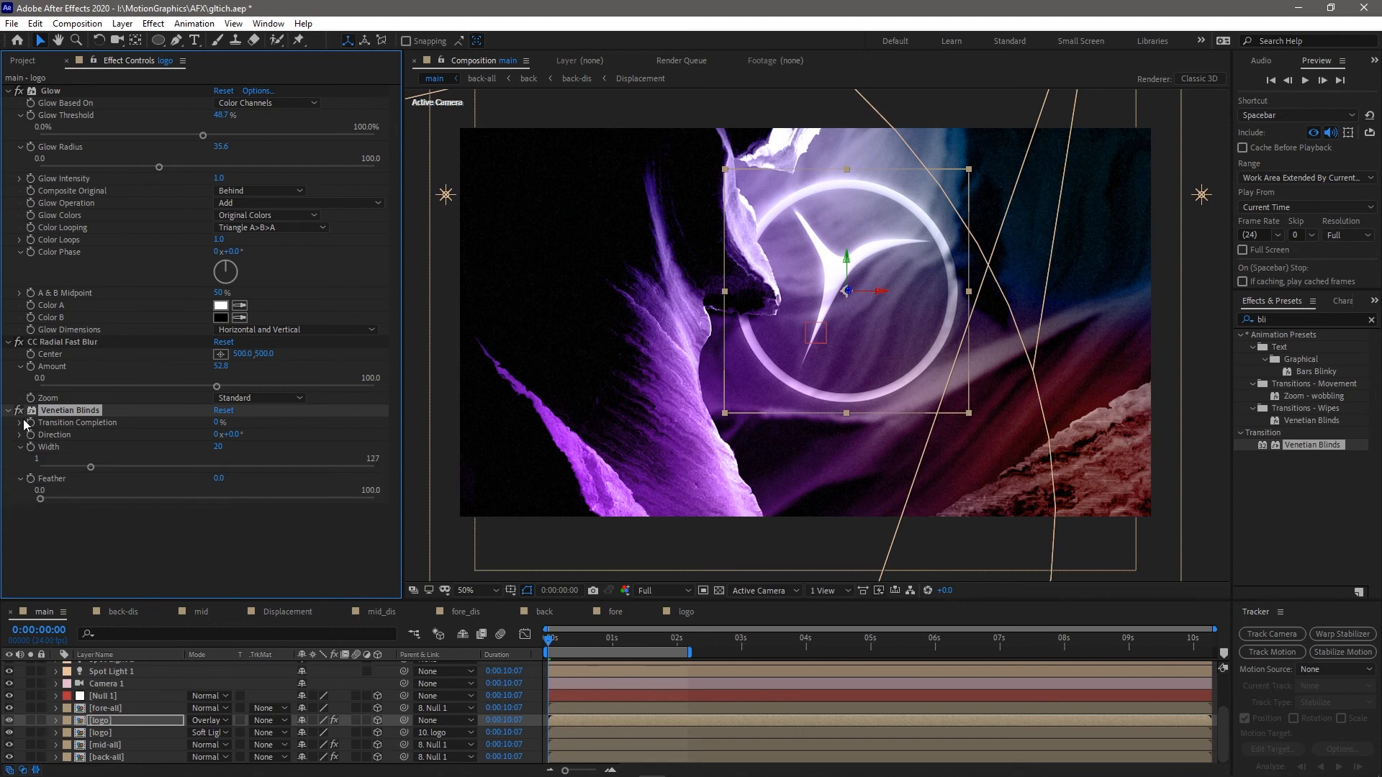
{"action": "left_click", "coordinate": [20, 423]}
Set the Venetian Blinds Transition Completion to 16% and solo the Overlay logo layer
{"action": "left_click_drag", "start_coordinate": [76, 438], "coordinate": [92, 439]}
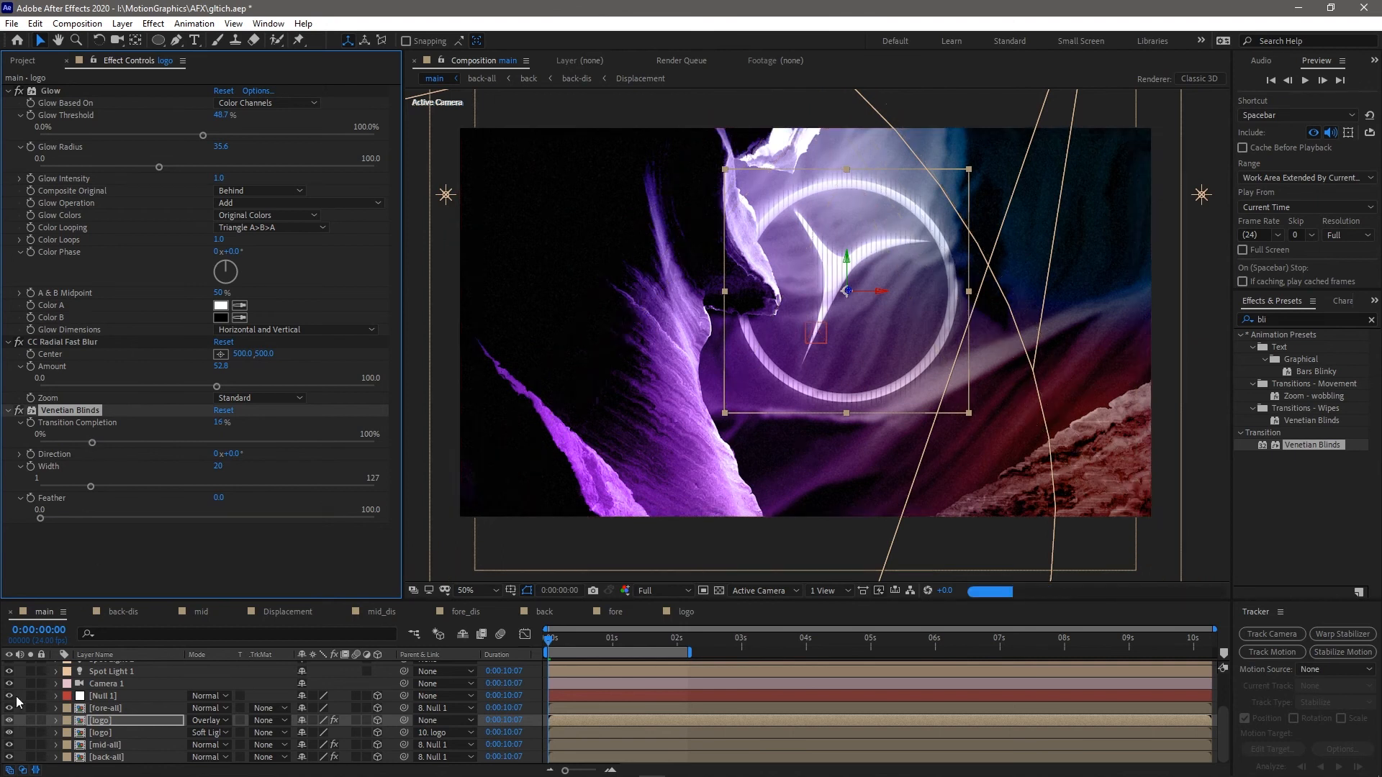
{"action": "left_click", "coordinate": [30, 715]}
{"action": "left_click", "coordinate": [29, 720]}
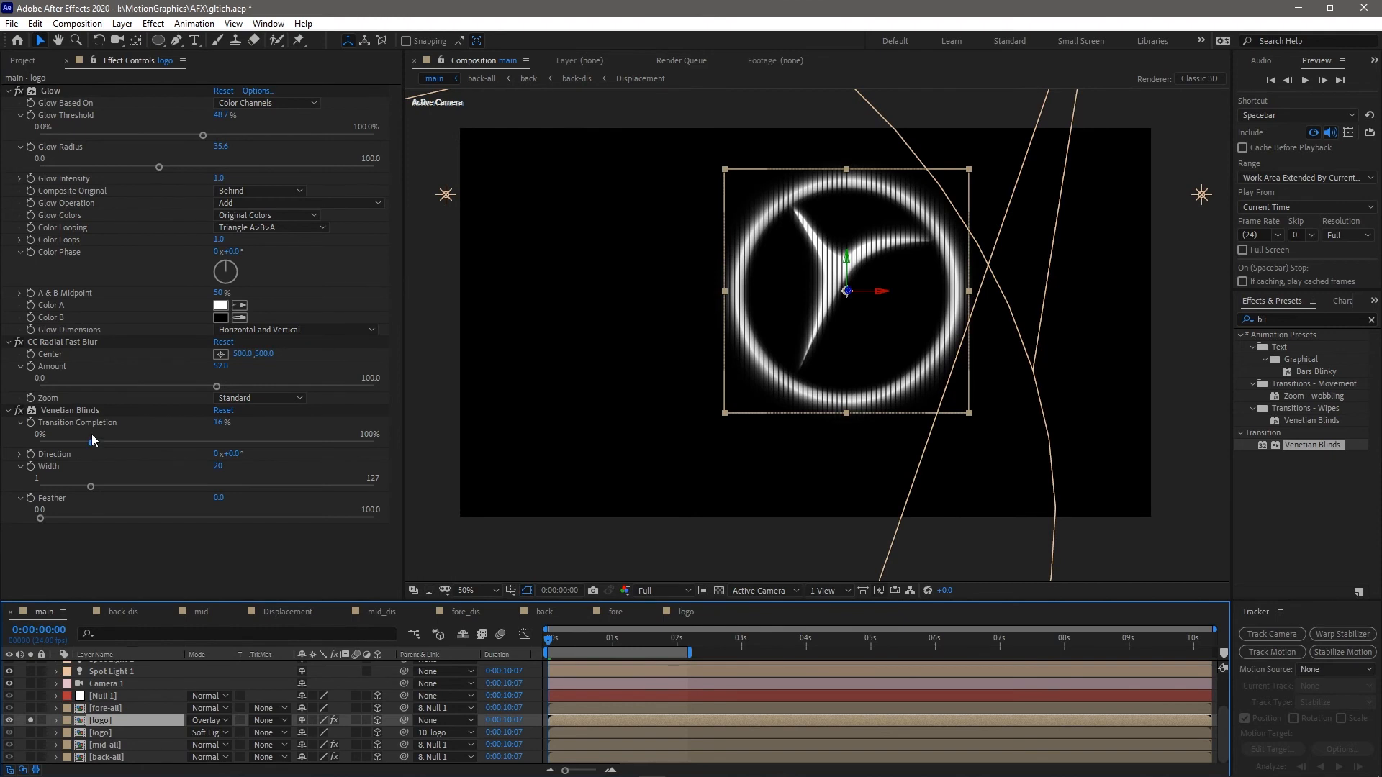
Keyframe the Venetian Blinds Transition Completion at 100% and shift that keyframe to about 0:00:00:07
{"action": "left_click_drag", "start_coordinate": [93, 439], "coordinate": [188, 468]}
{"action": "left_click_drag", "start_coordinate": [93, 442], "coordinate": [392, 434]}
{"action": "left_click", "coordinate": [34, 423]}
{"action": "left_click", "coordinate": [571, 636]}
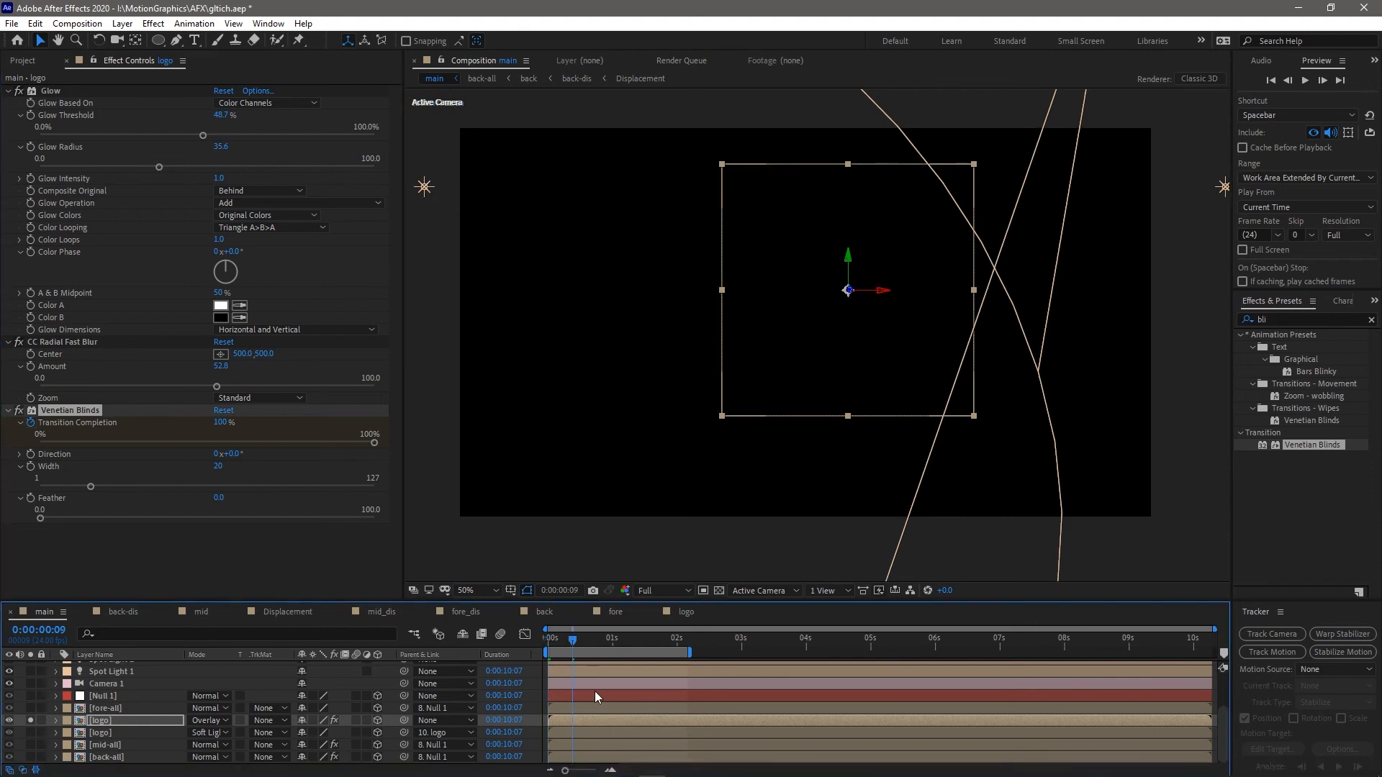
{"action": "key", "text": "u"}
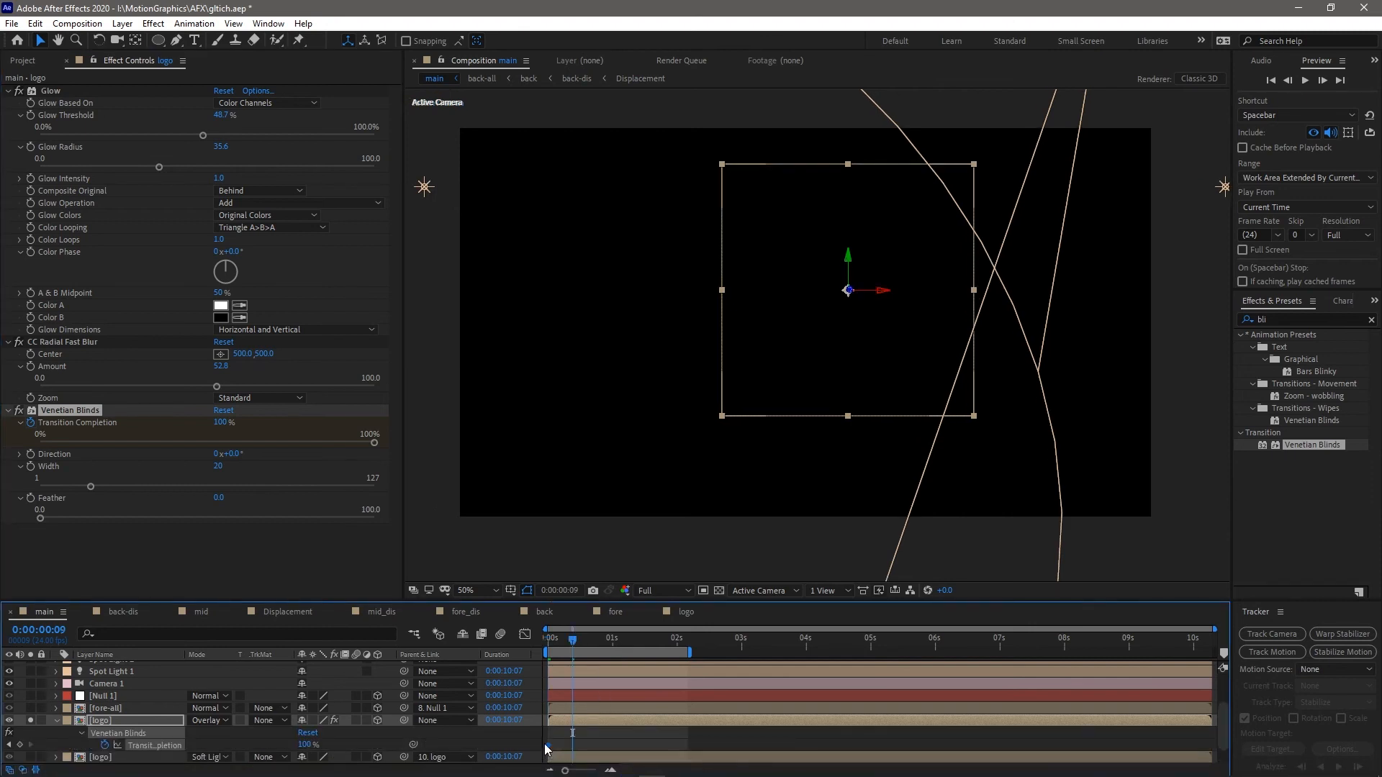
{"action": "left_click_drag", "start_coordinate": [549, 745], "coordinate": [567, 745]}
Keyframe the Venetian Blinds Transition Completion at 0% at 0:00:00:20 and preview the logo reveal from the start
{"action": "left_click_drag", "start_coordinate": [586, 637], "coordinate": [603, 641]}
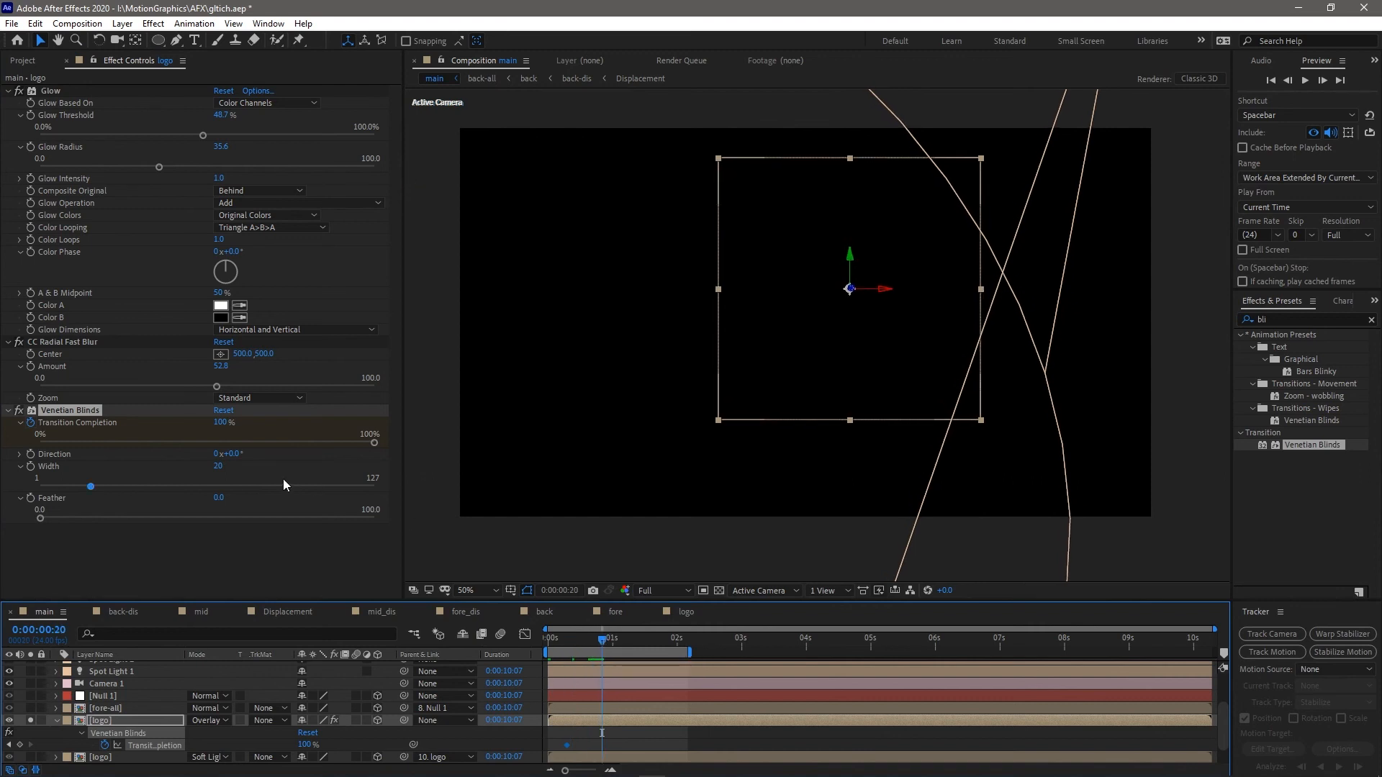
{"action": "left_click_drag", "start_coordinate": [234, 443], "coordinate": [6, 466]}
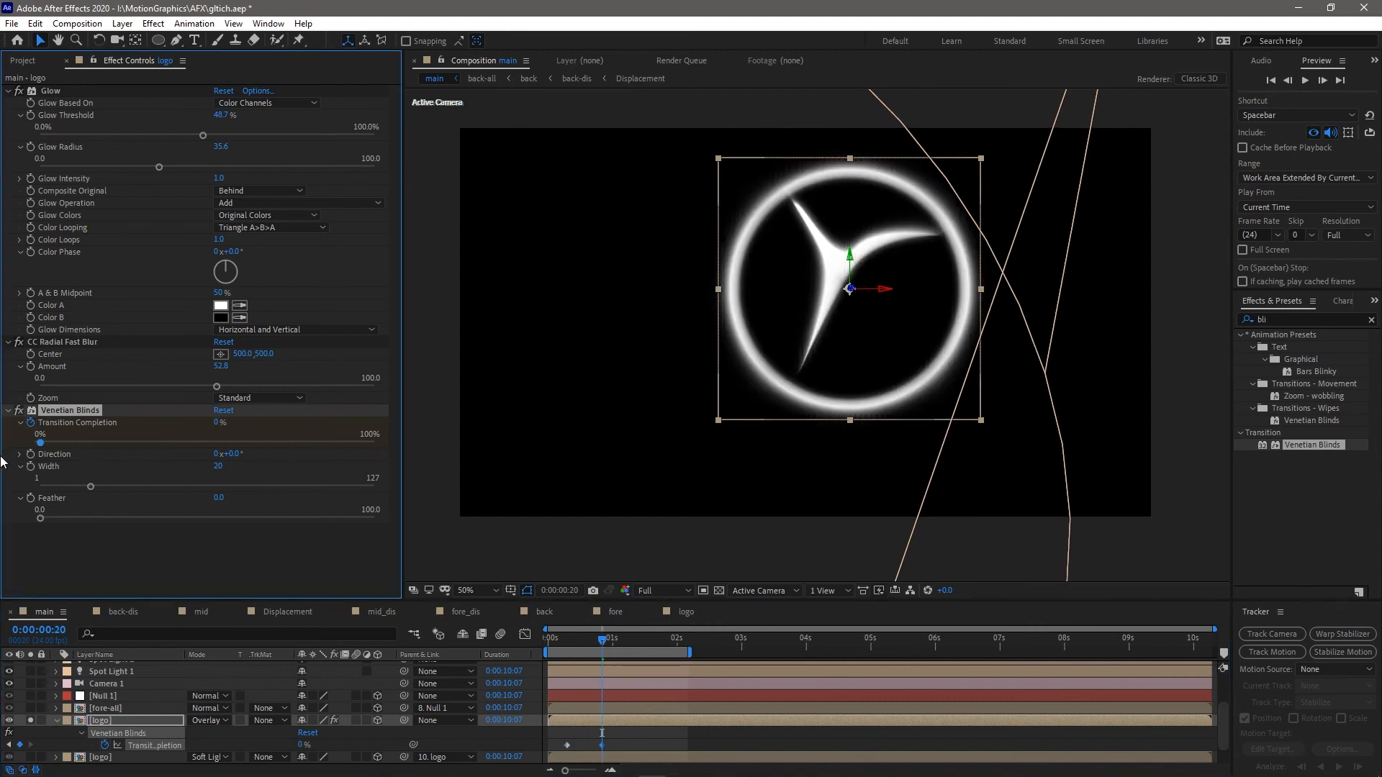
{"action": "left_click_drag", "start_coordinate": [552, 646], "coordinate": [525, 638]}
{"action": "key", "text": "space"}
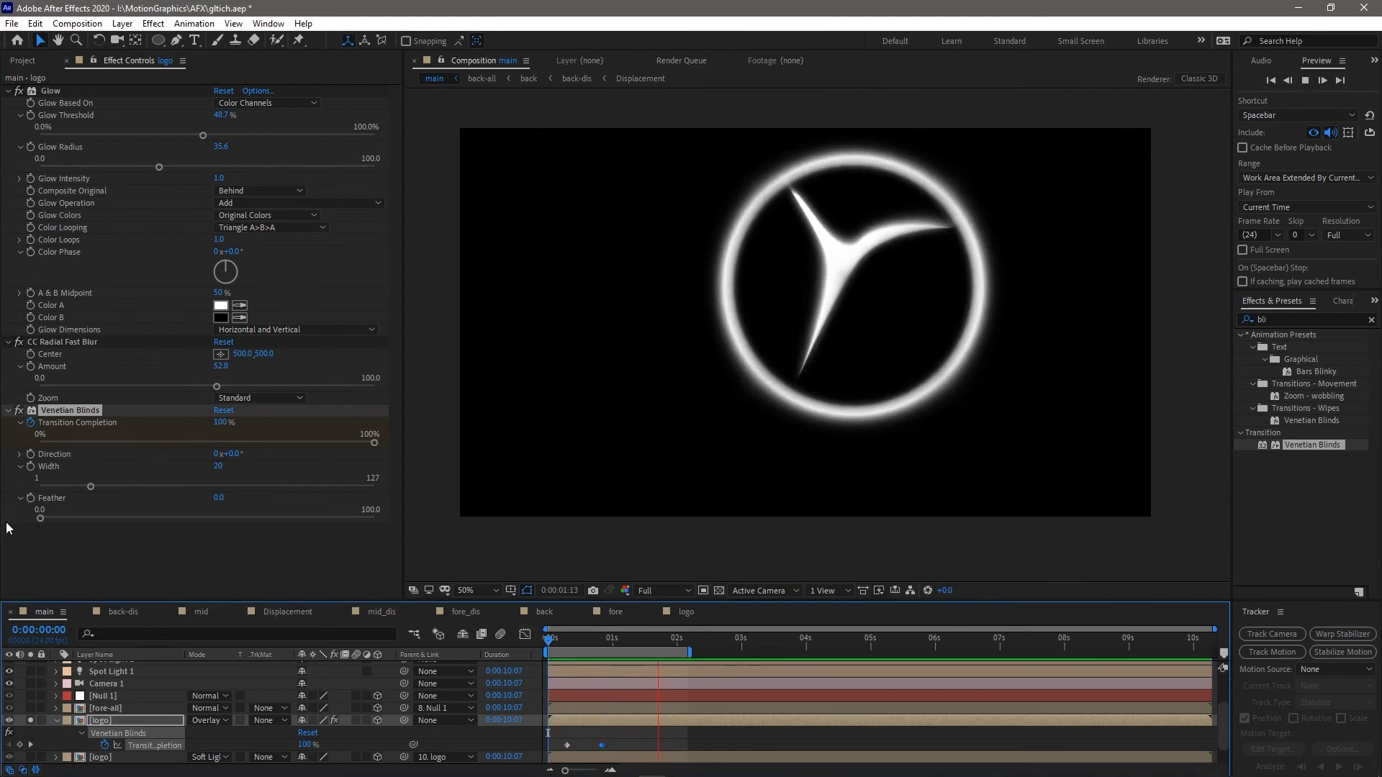
{"action": "key", "text": "space"}
Increase the Venetian Blinds Width to get broader stripes, judging it at 0:00:00:14, and collapse the effect
{"action": "left_click_drag", "start_coordinate": [554, 642], "coordinate": [585, 650]}
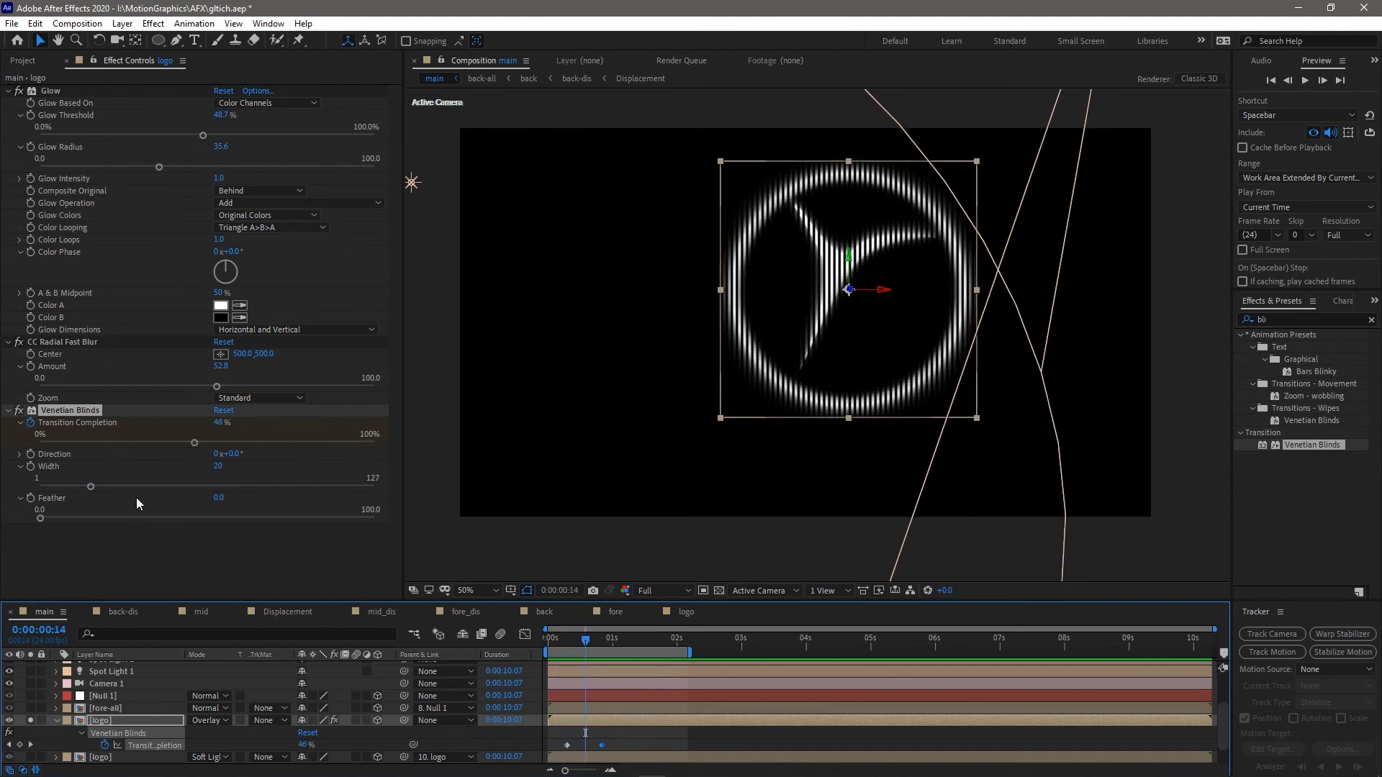
{"action": "left_click_drag", "start_coordinate": [91, 486], "coordinate": [170, 502]}
{"action": "left_click", "coordinate": [8, 410]}
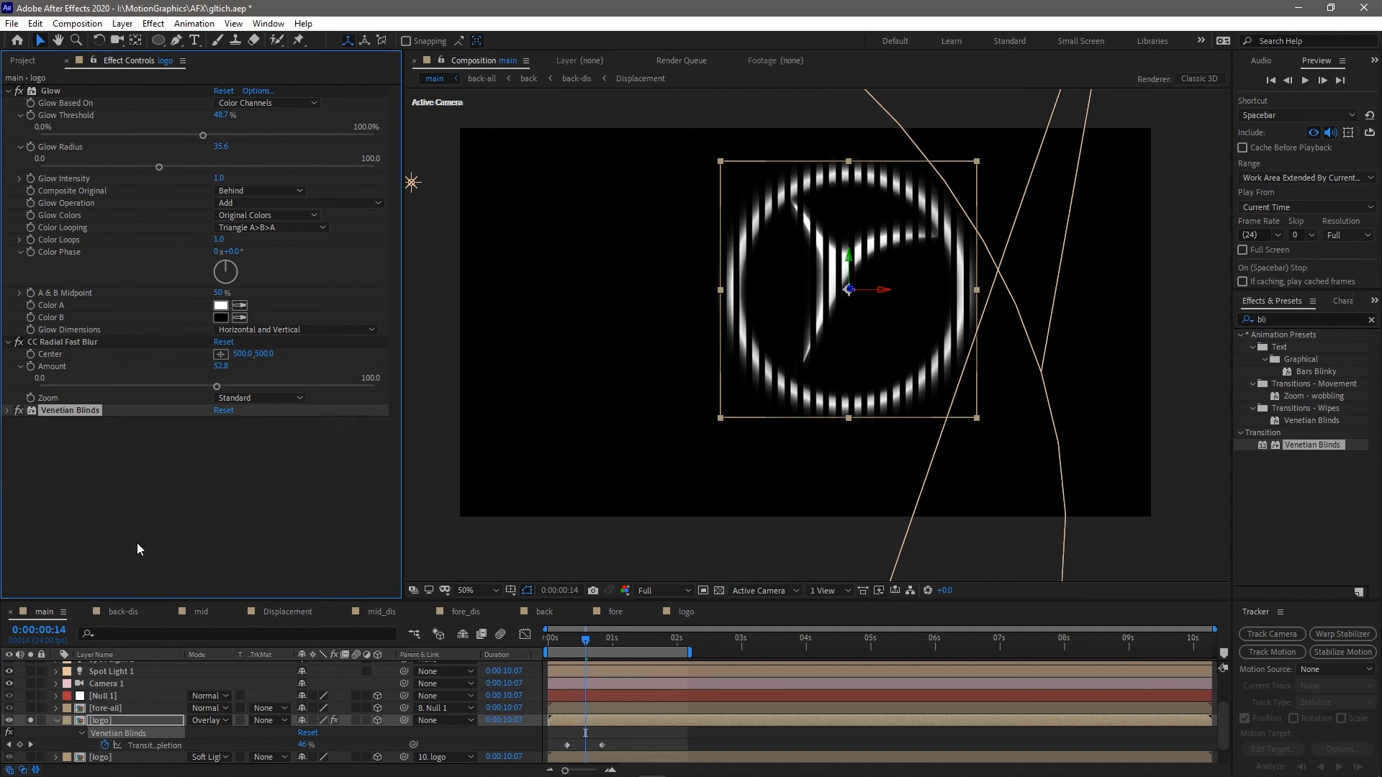
Try adding the CC Lens distortion to the Overlay logo layer
{"action": "left_click", "coordinate": [1277, 318]}
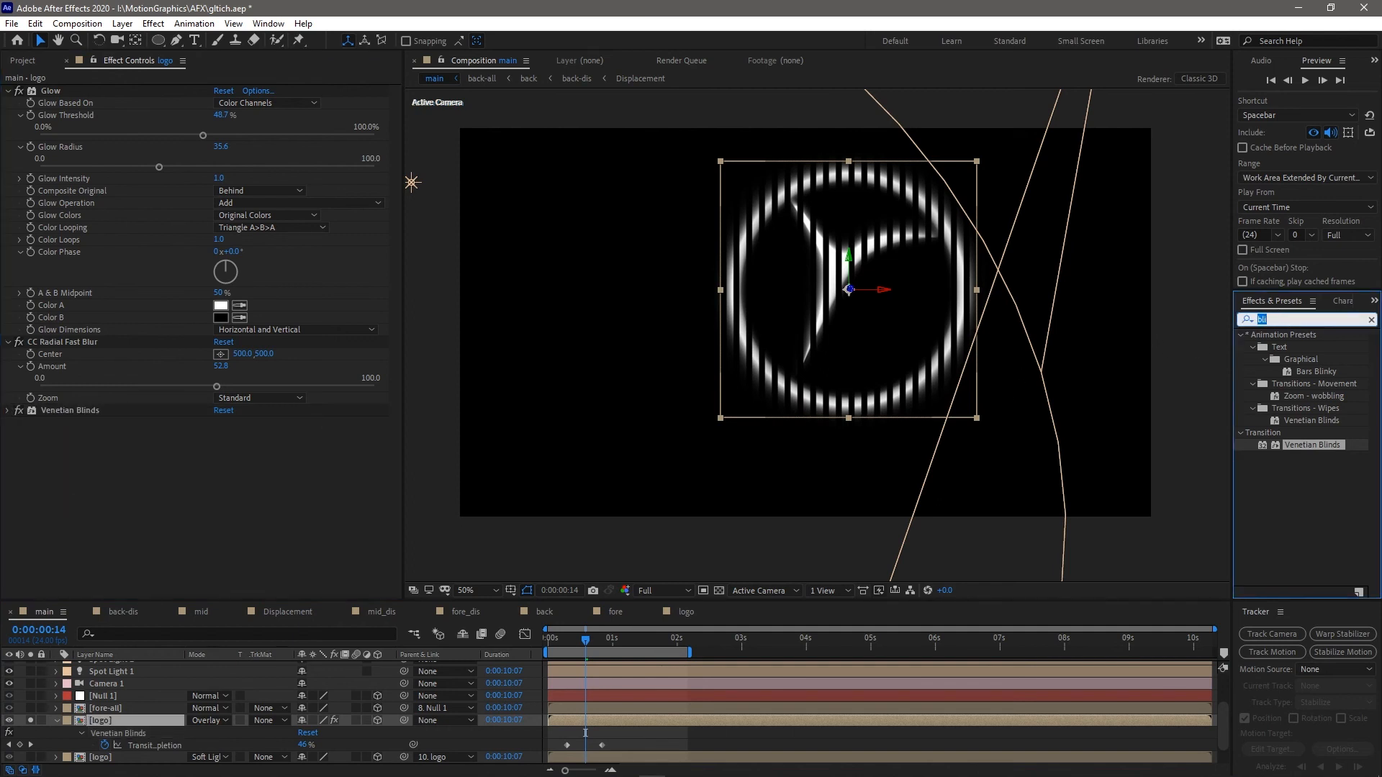
{"action": "key", "text": "BackSpace"}
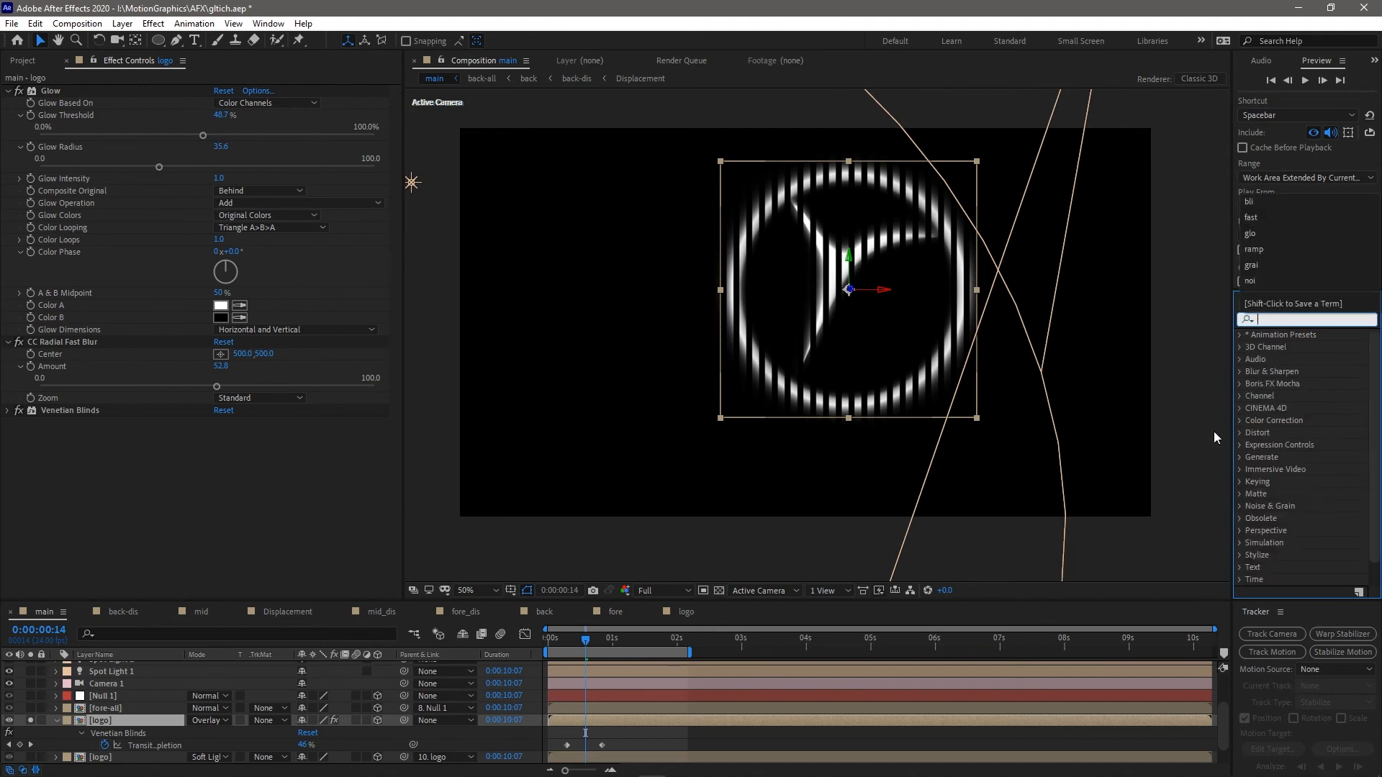
{"action": "left_click", "coordinate": [1240, 432]}
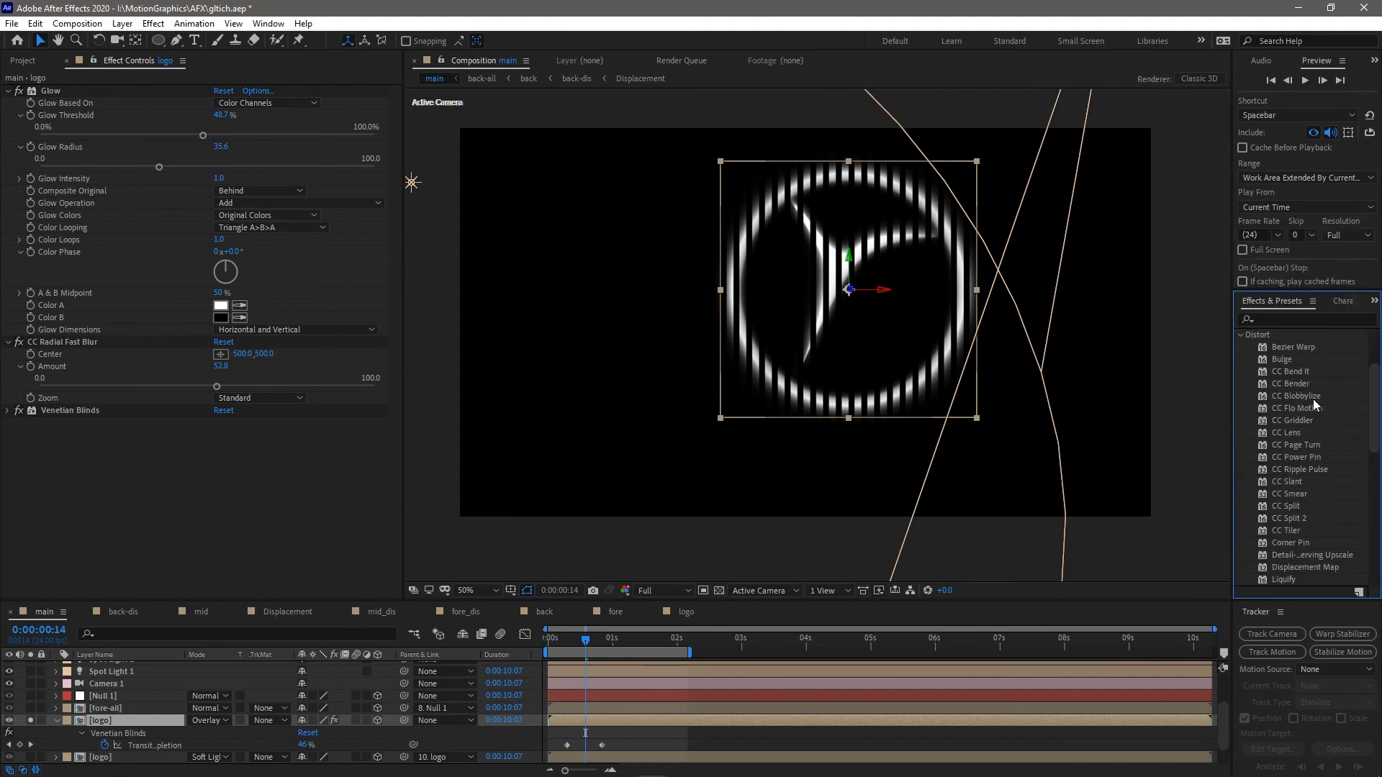
{"action": "left_click", "coordinate": [1289, 443]}
{"action": "double_click", "coordinate": [1289, 432]}
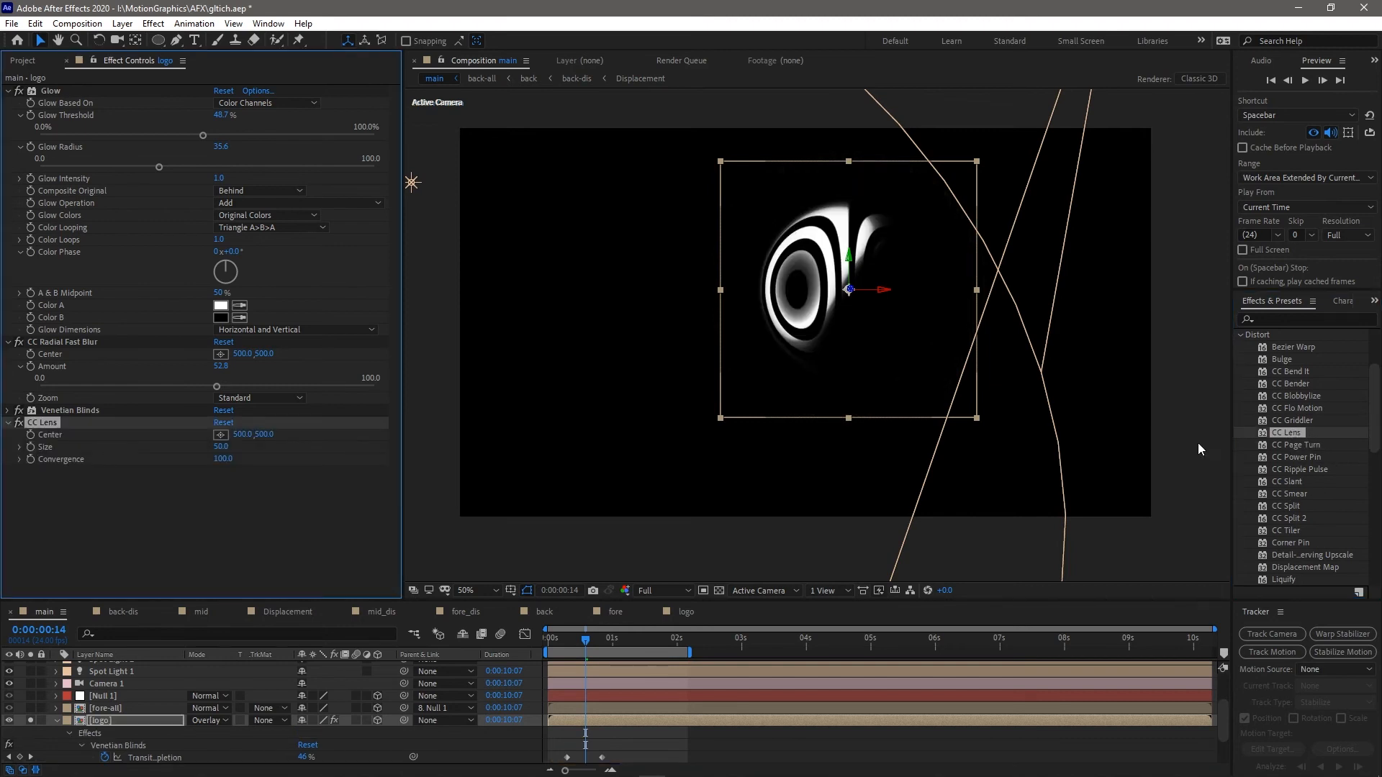
Try CC Lens on the logo with Size 100 and Convergence -100
{"action": "left_click", "coordinate": [21, 459]}
{"action": "left_click", "coordinate": [19, 447]}
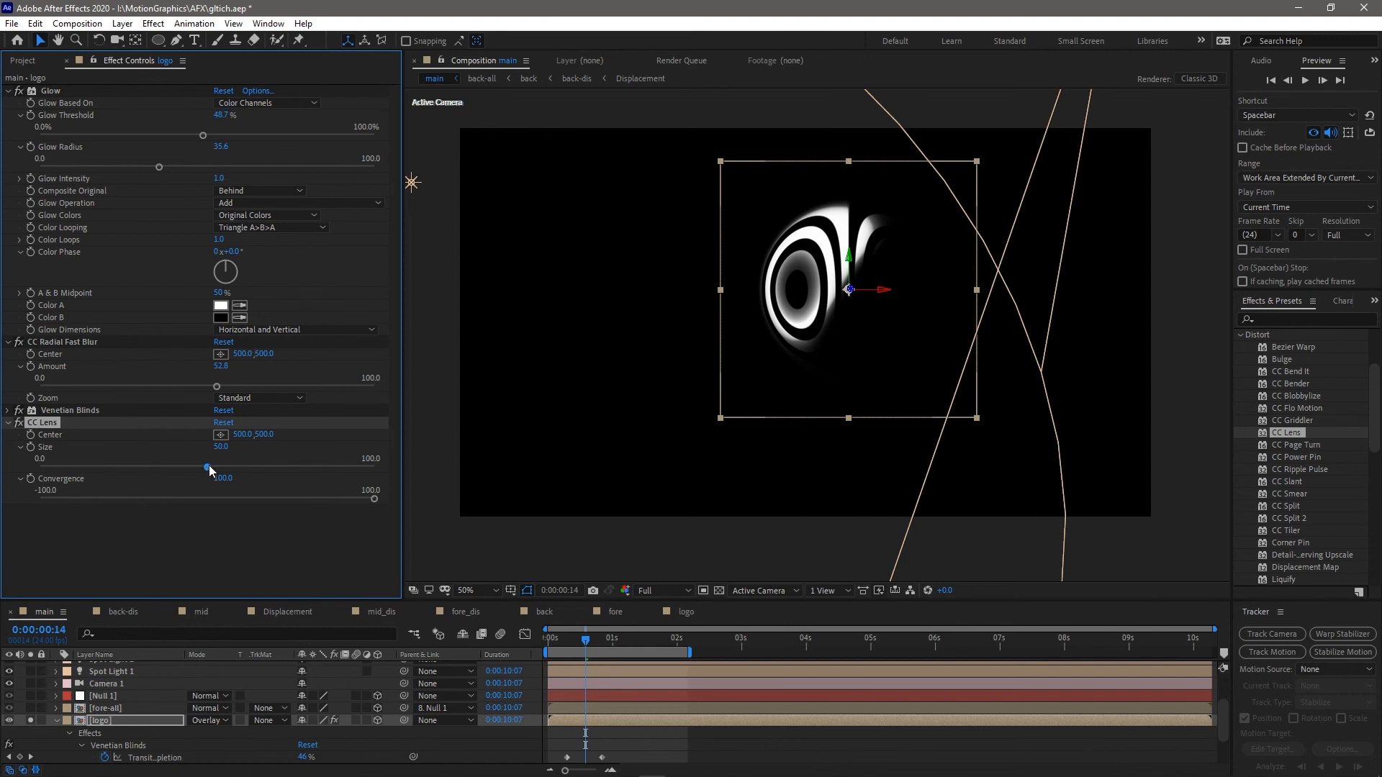
{"action": "left_click_drag", "start_coordinate": [126, 454], "coordinate": [161, 455]}
{"action": "left_click_drag", "start_coordinate": [273, 499], "coordinate": [32, 492]}
{"action": "left_click_drag", "start_coordinate": [148, 468], "coordinate": [176, 468]}
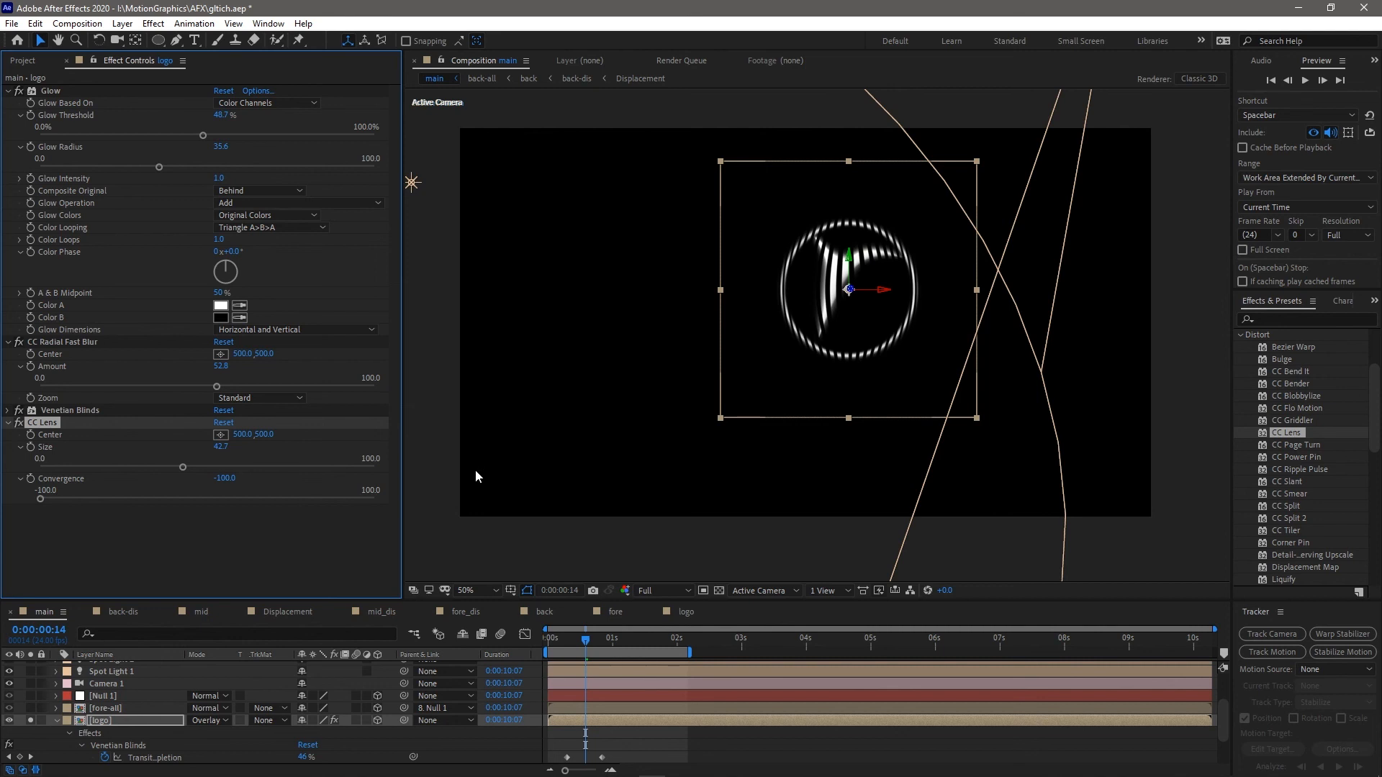
{"action": "left_click", "coordinate": [372, 467]}
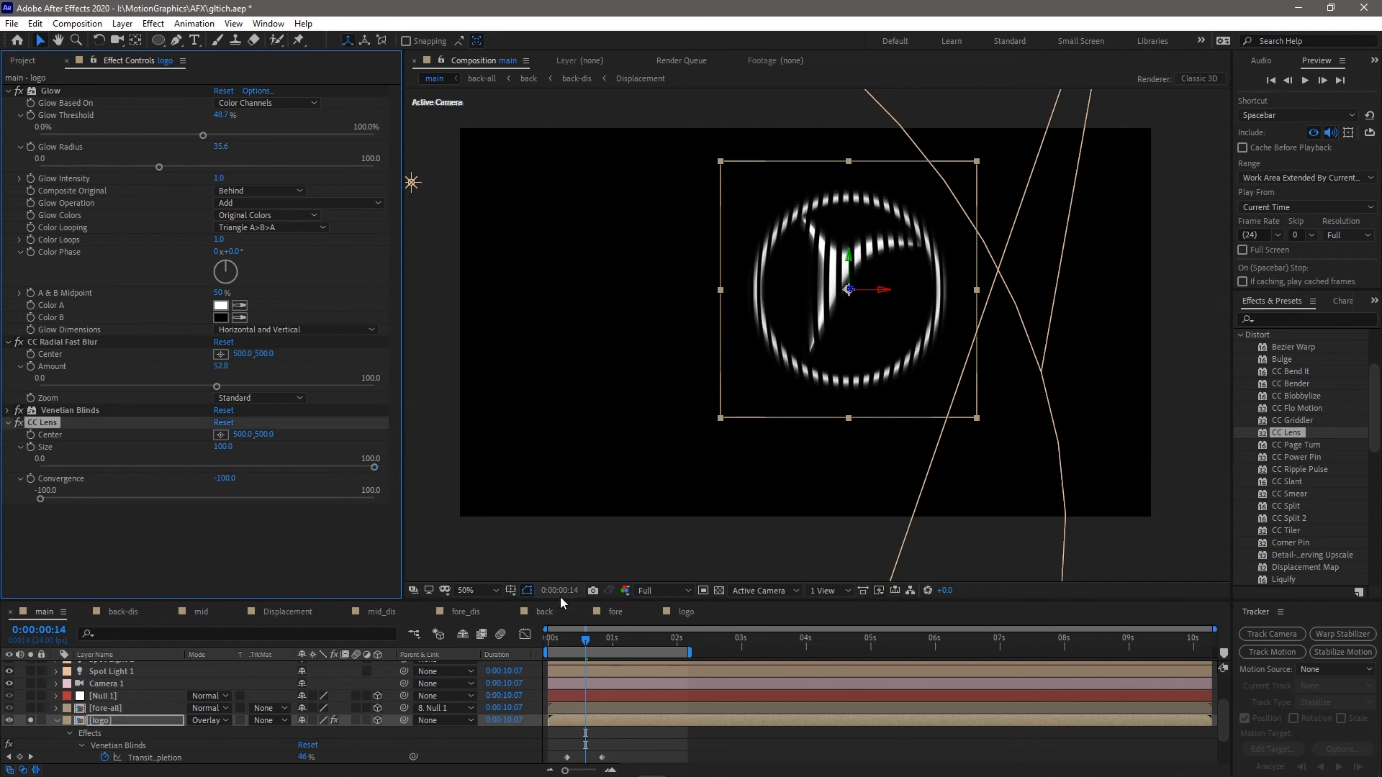
Compare the logo at 0:00:01:16 with CC Lens off and on, and delete the CC Lens effect
{"action": "left_click_drag", "start_coordinate": [596, 642], "coordinate": [655, 655]}
{"action": "left_click", "coordinate": [19, 423]}
{"action": "left_click", "coordinate": [21, 423]}
{"action": "left_click", "coordinate": [20, 424]}
{"action": "left_click", "coordinate": [20, 424]}
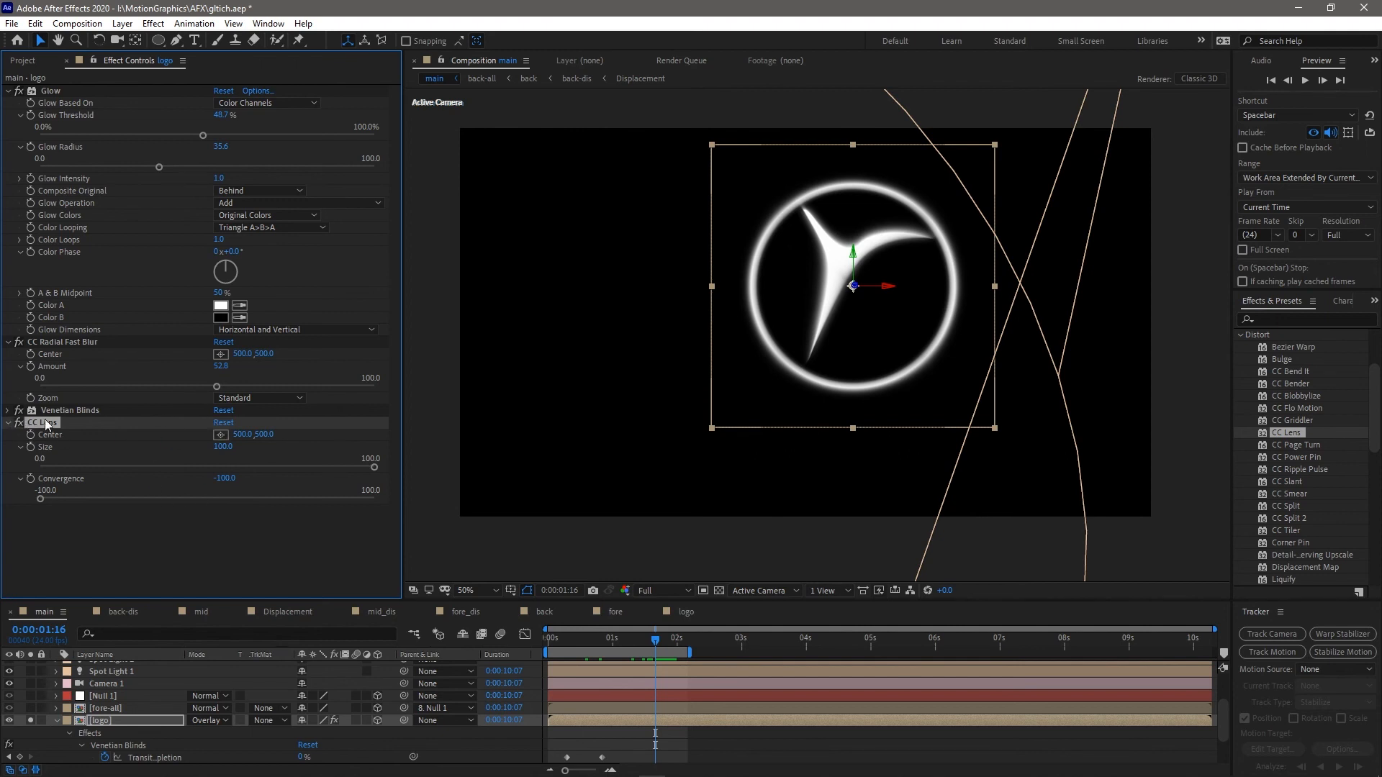
{"action": "key", "text": "Delete"}
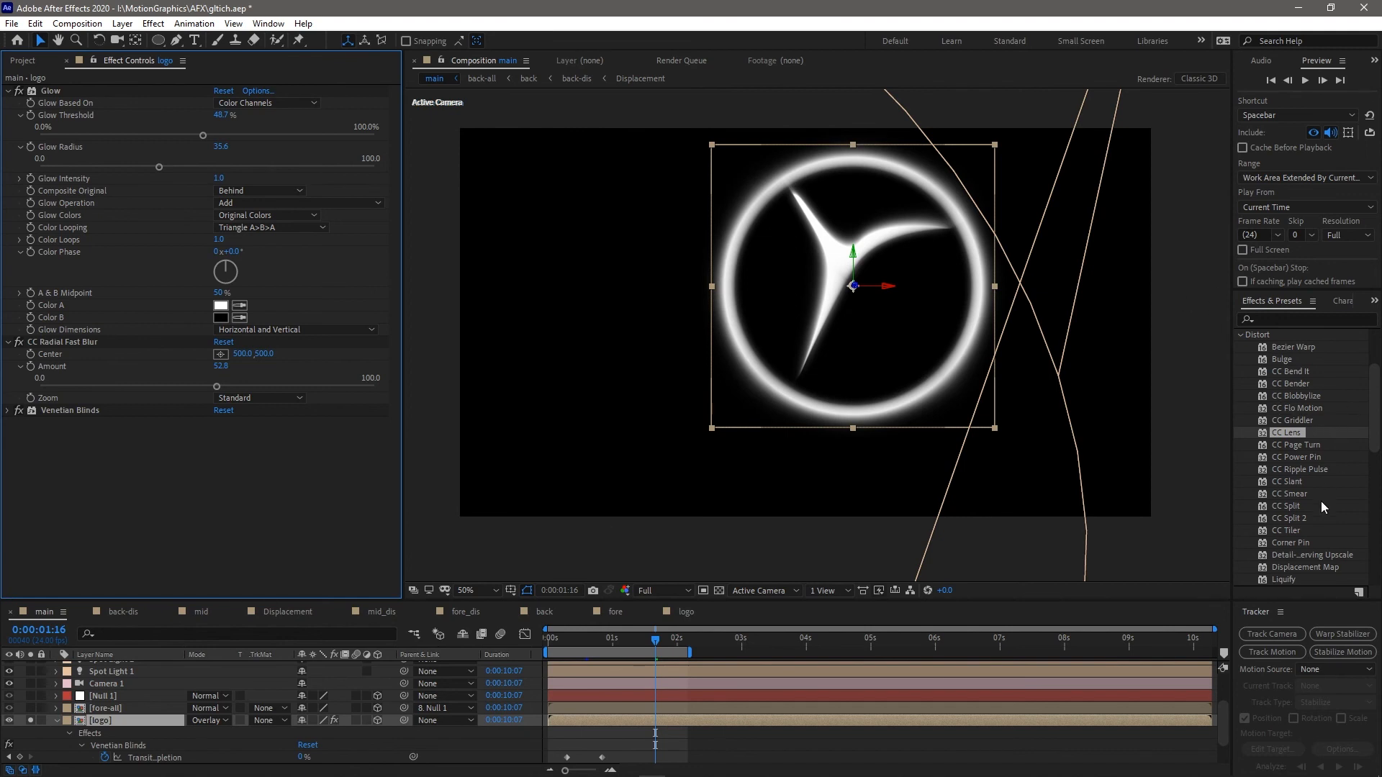
Find CC Glass among the effects and apply it to the Overlay logo layer
{"action": "scroll", "coordinate": [1321, 501], "scroll_direction": "down", "scroll_amount": 1}
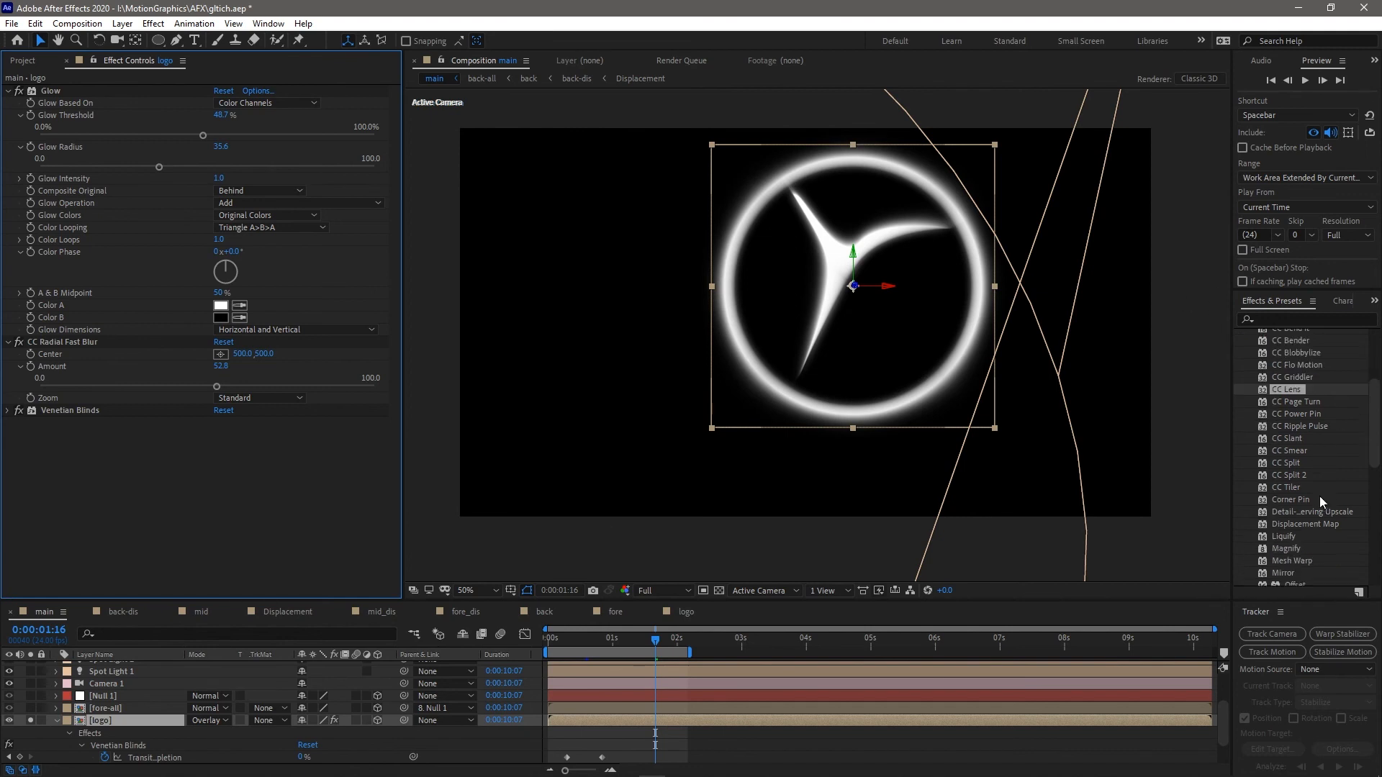
{"action": "left_click", "coordinate": [1277, 549]}
{"action": "scroll", "coordinate": [1278, 543], "scroll_direction": "down", "scroll_amount": 1}
{"action": "left_click", "coordinate": [1287, 321]}
{"action": "type", "text": "g"}
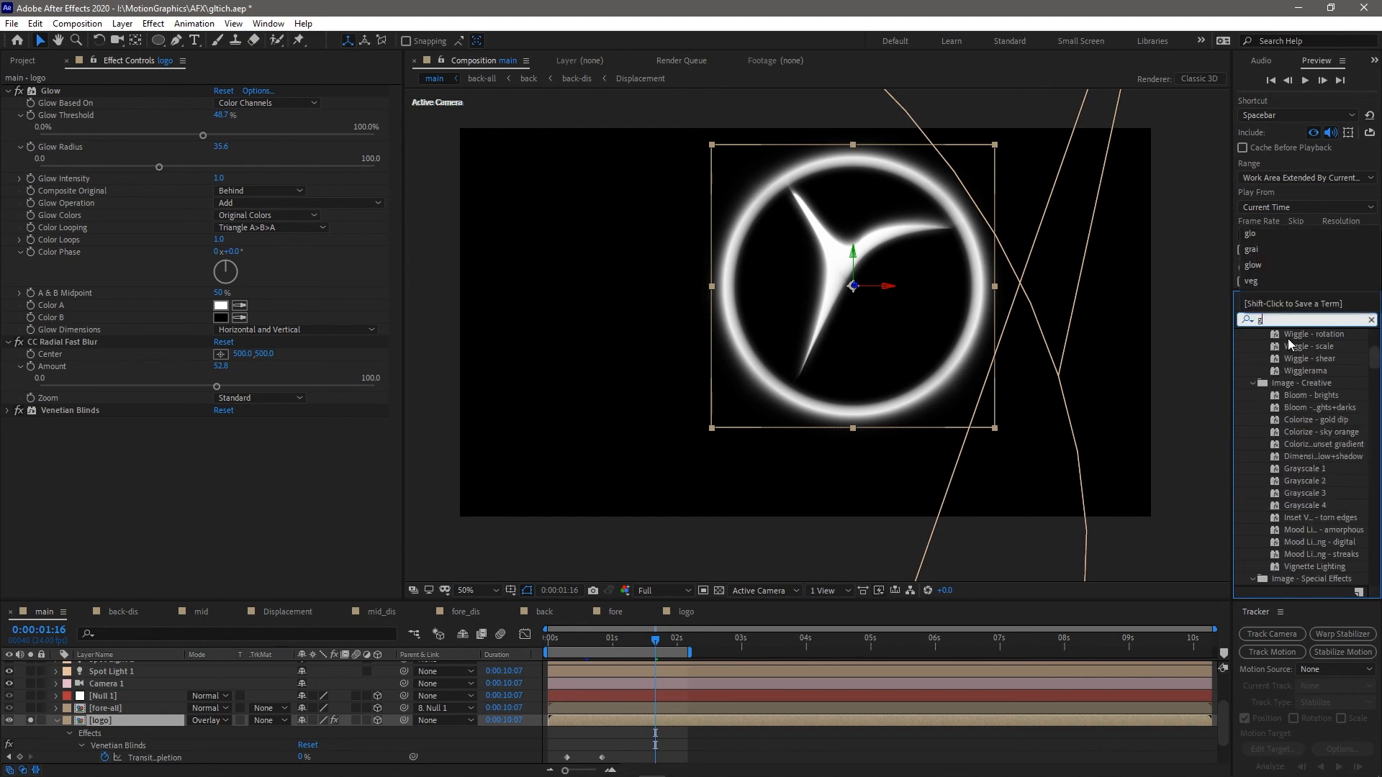
{"action": "type", "text": "la"}
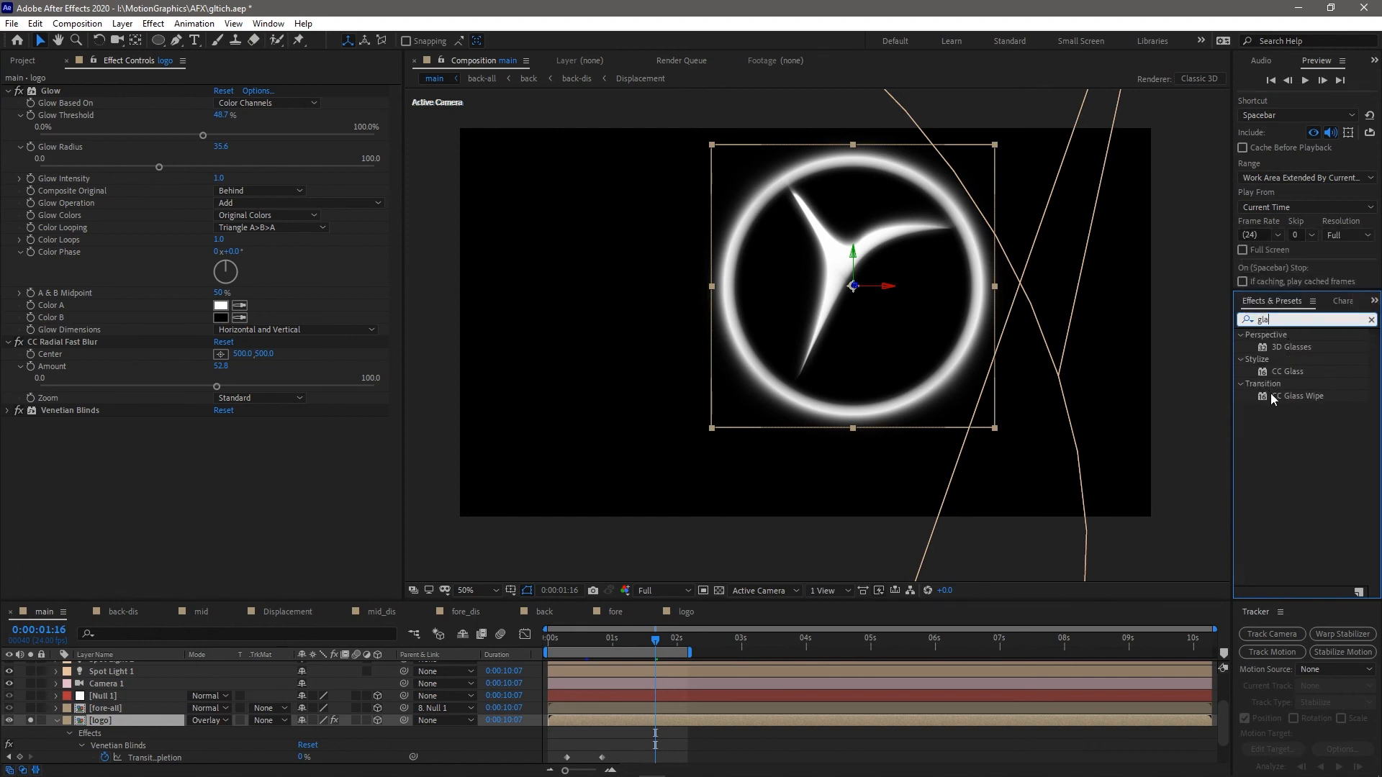
{"action": "double_click", "coordinate": [1267, 370]}
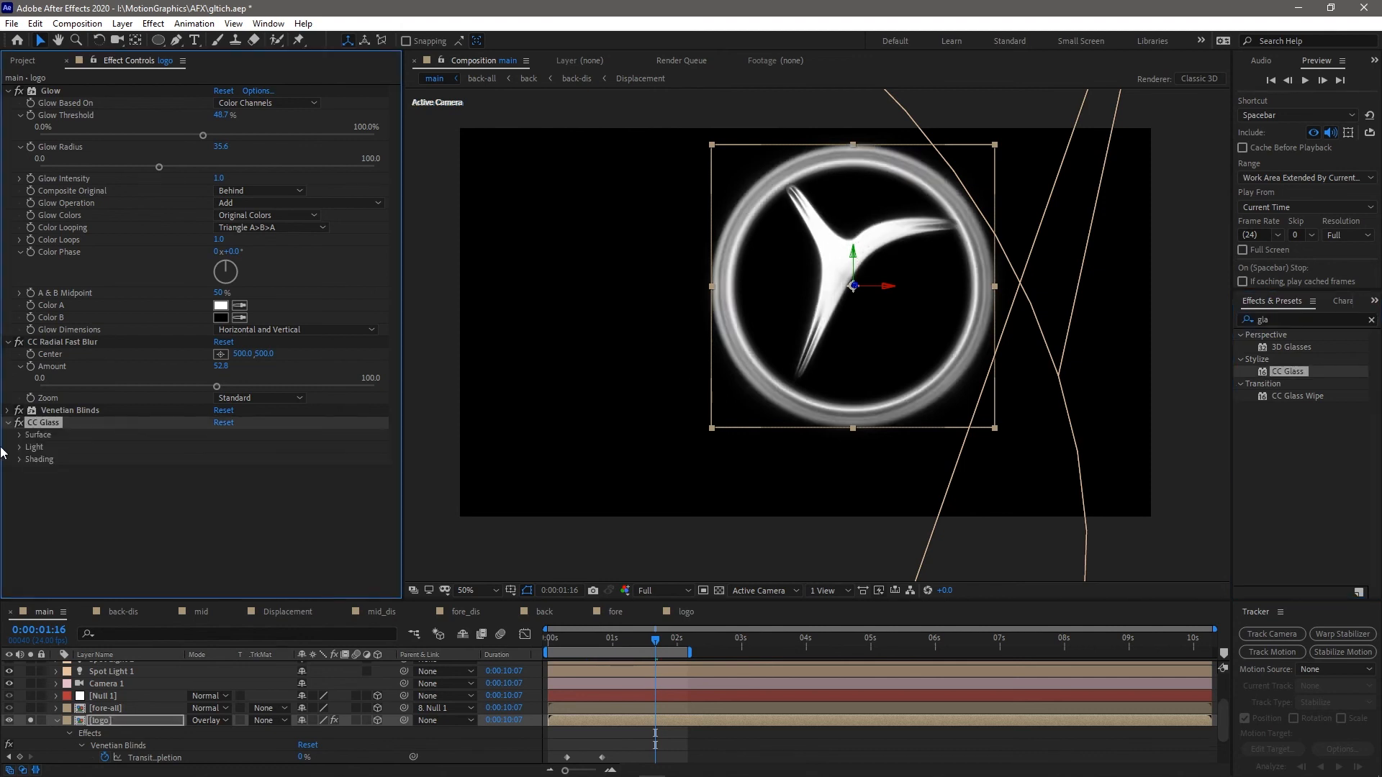
Set the CC Glass surface Height to 0 on the Overlay logo at 0:00:00:20
{"action": "left_click", "coordinate": [20, 435]}
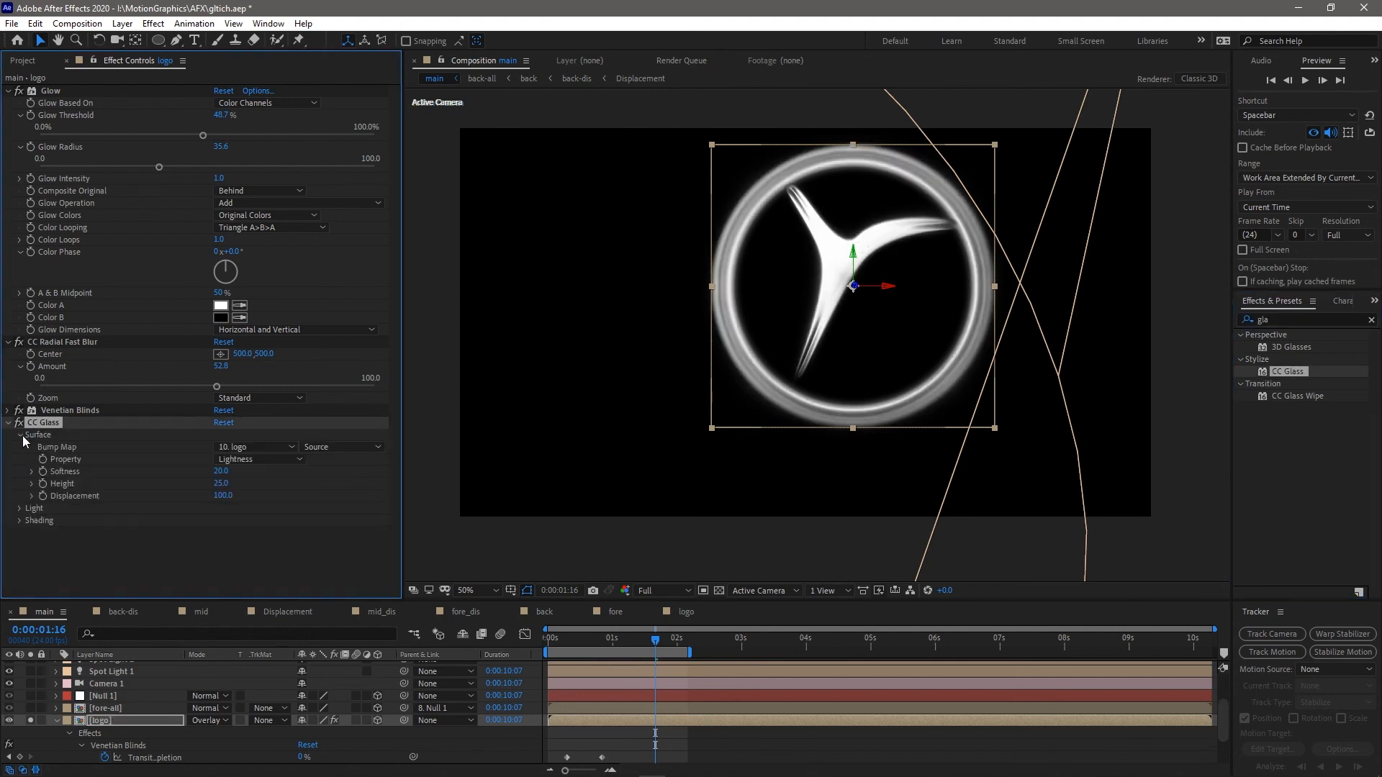
{"action": "left_click", "coordinate": [32, 484]}
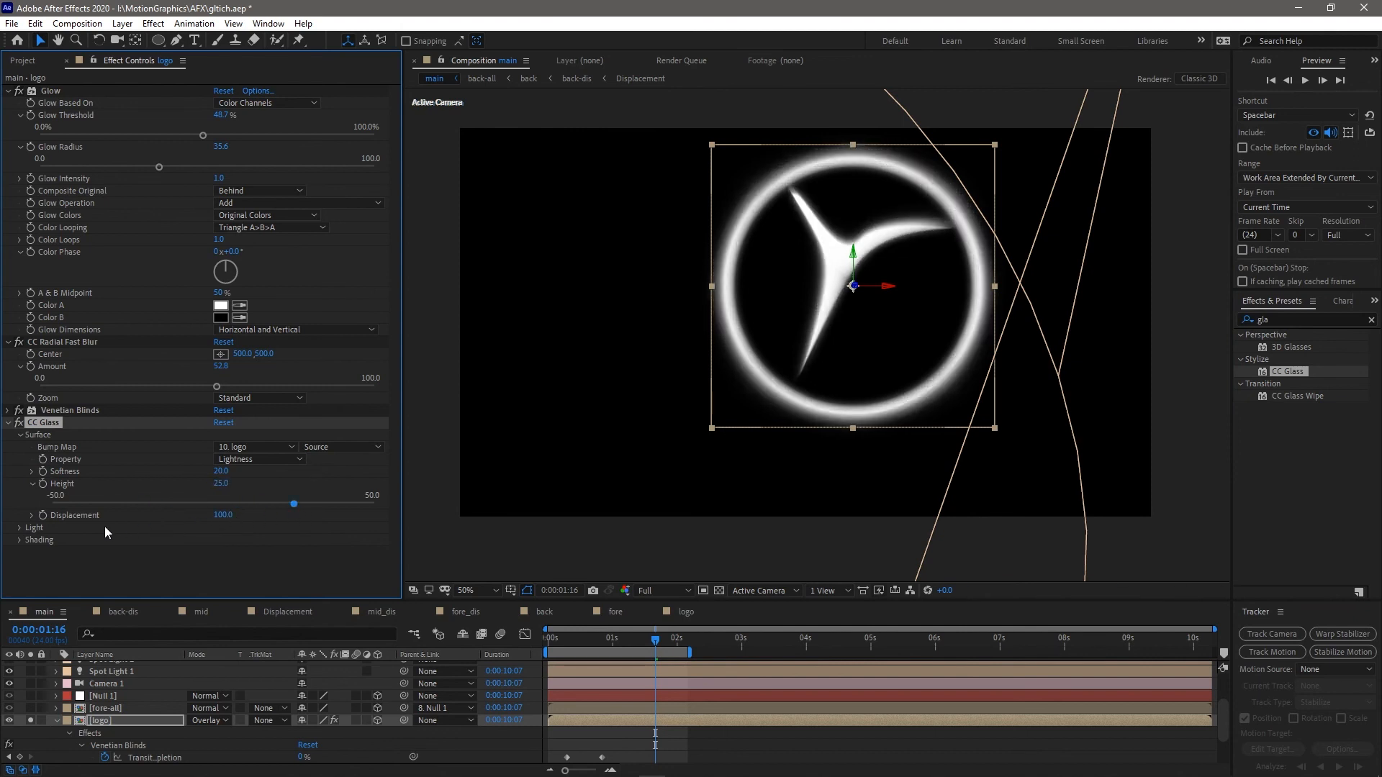
{"action": "mouse_move", "coordinate": [574, 638]}
{"action": "left_mouse_down"}
{"action": "mouse_move", "coordinate": [552, 650]}
{"action": "mouse_move", "coordinate": [637, 659]}
{"action": "mouse_move", "coordinate": [567, 660]}
{"action": "left_mouse_up"}
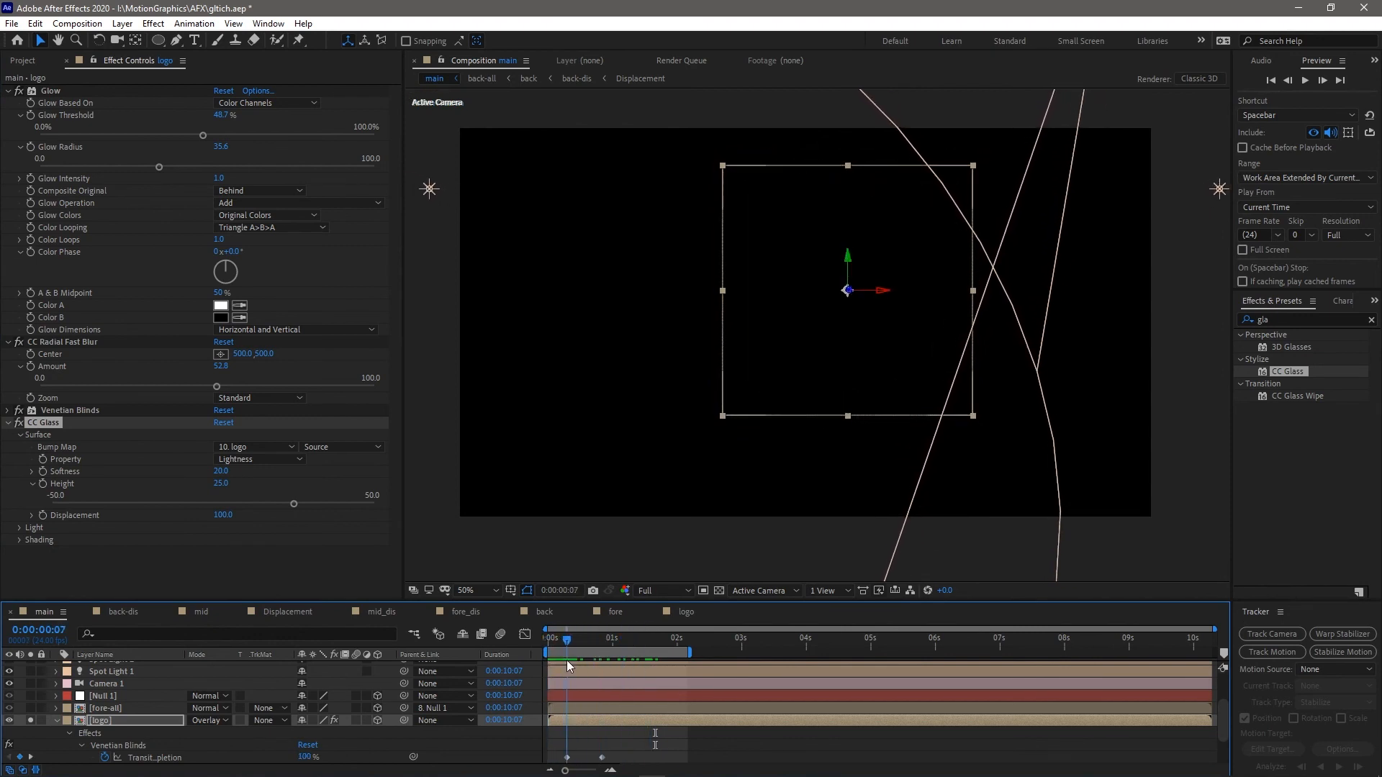
{"action": "left_click", "coordinate": [602, 638]}
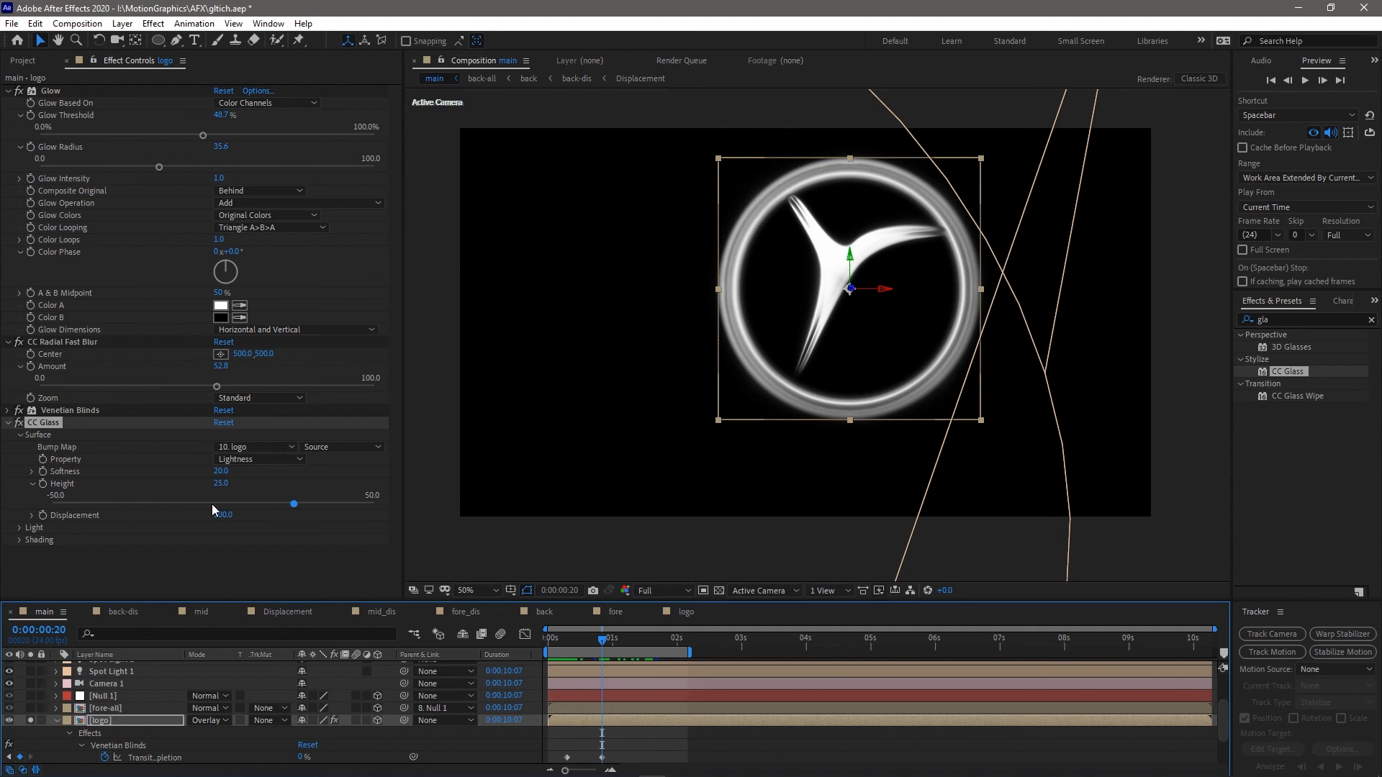
{"action": "left_click", "coordinate": [222, 483]}
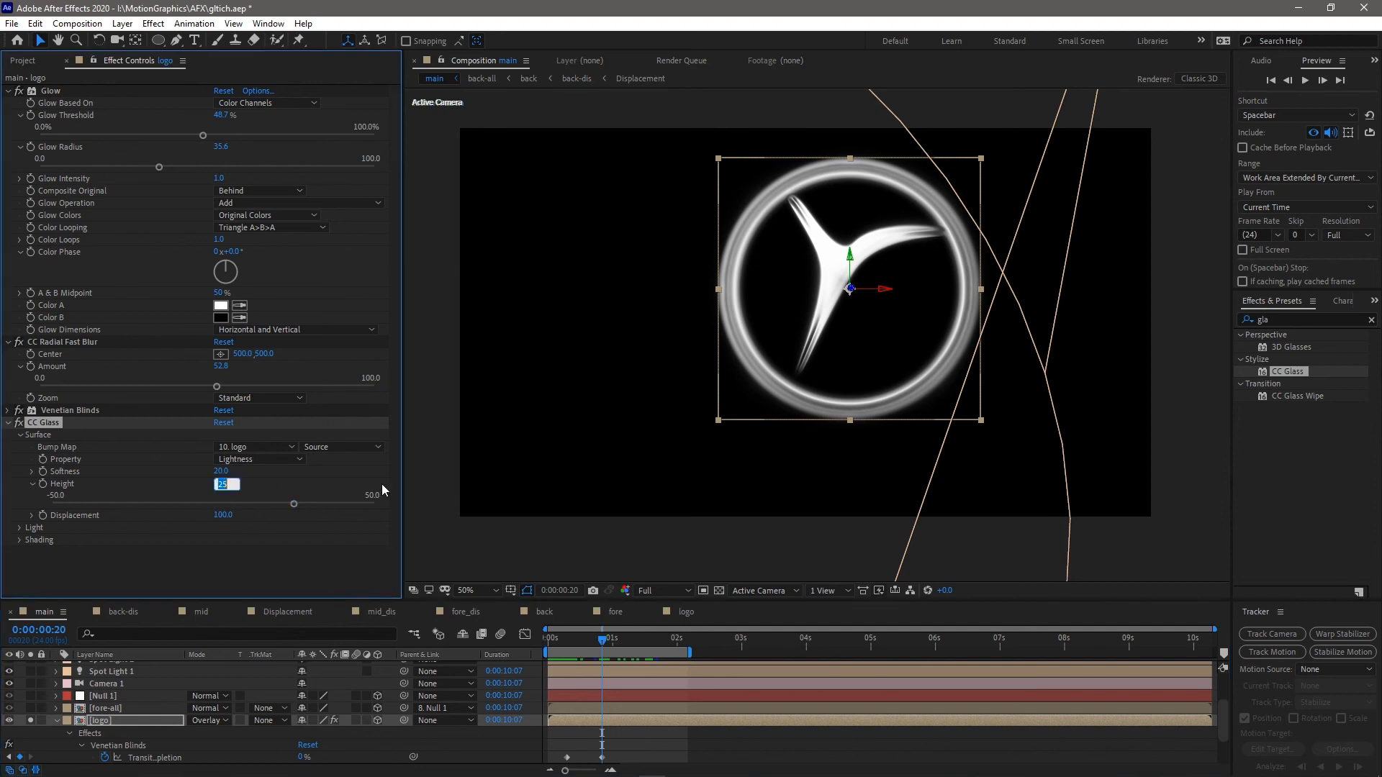
{"action": "type", "text": "0"}
{"action": "key", "text": "Return"}
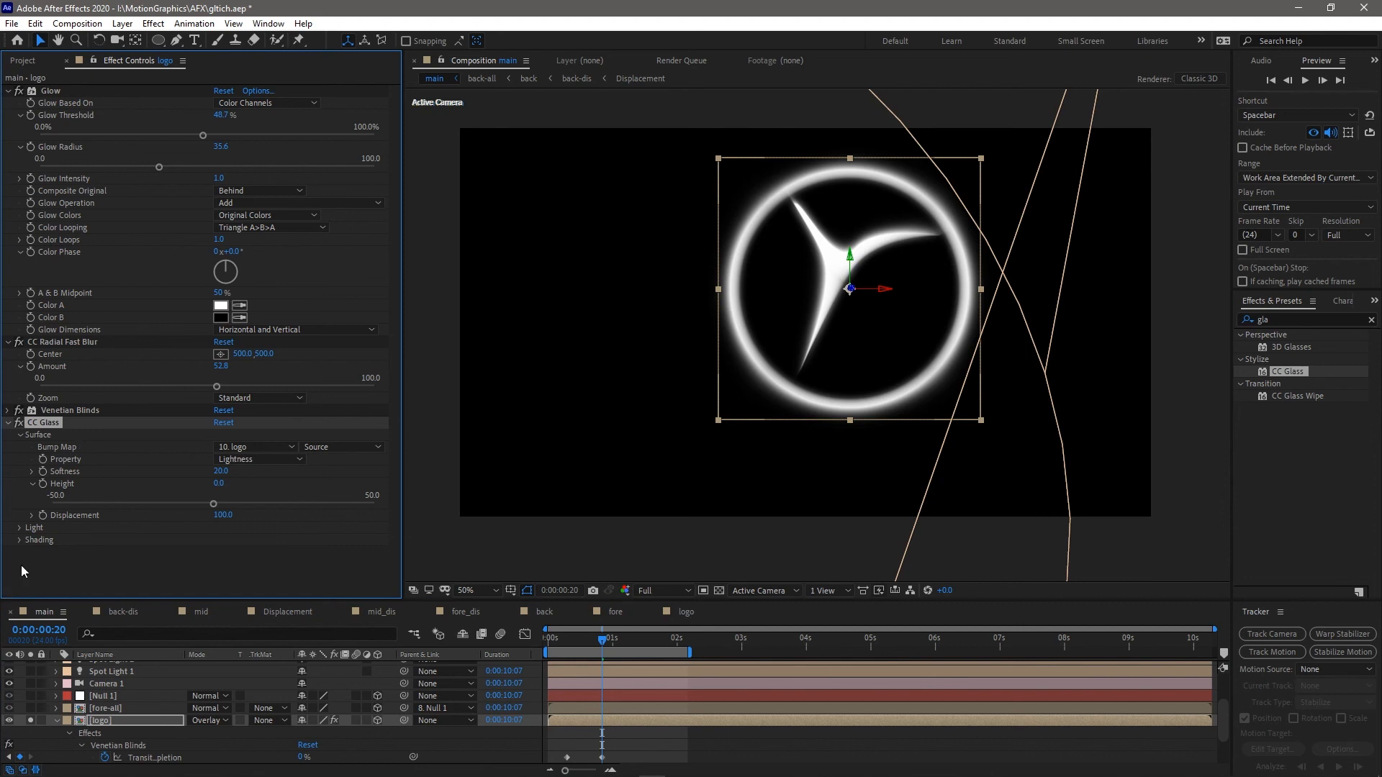
Set CC Glass Light Intensity to 0 and start keyframing Height and Light Intensity at 0:00:00:20
{"action": "left_click", "coordinate": [20, 528]}
{"action": "scroll", "coordinate": [23, 527], "scroll_direction": "down", "scroll_amount": 2}
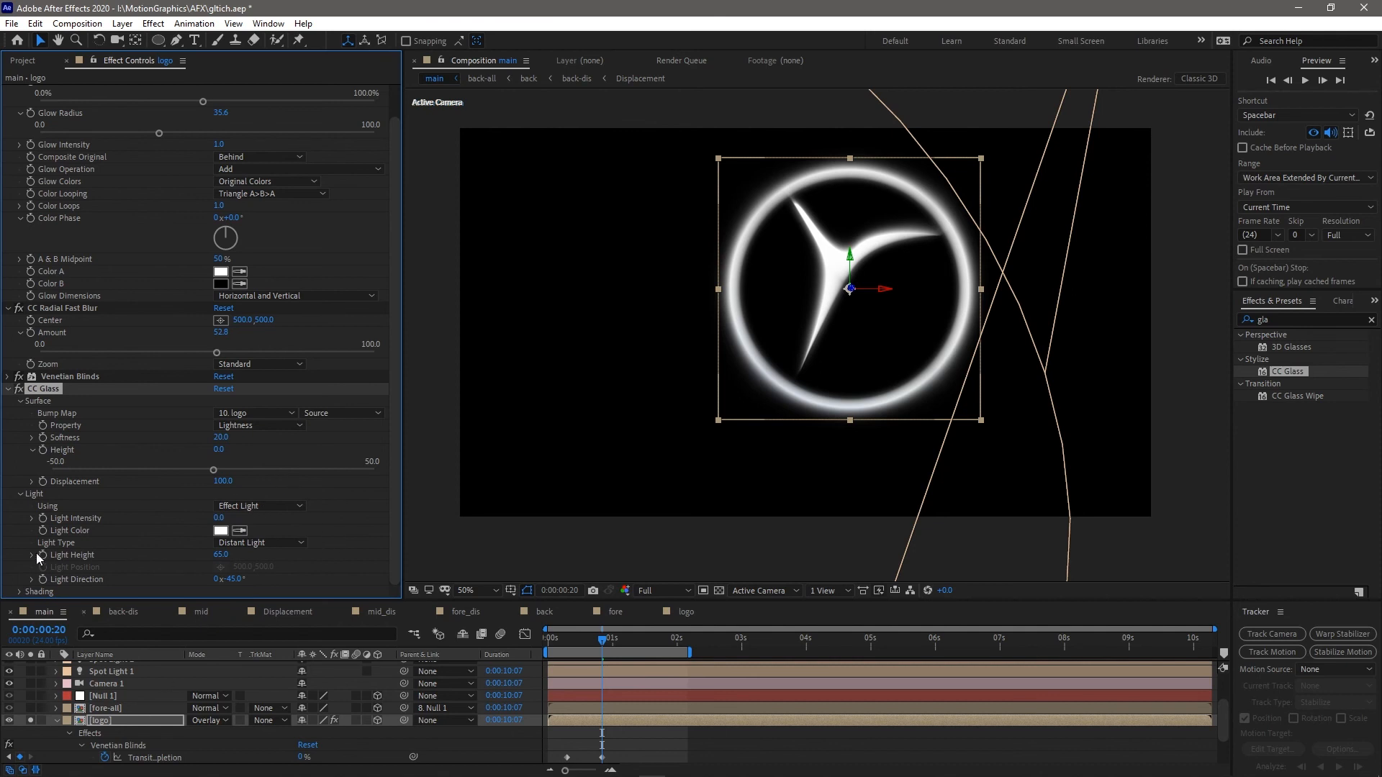
{"action": "left_click", "coordinate": [43, 450]}
At 0:00:00:07, set CC Glass Height to 47.8, Light Intensity to 265 and Light Height to 86
{"action": "left_click_drag", "start_coordinate": [582, 639], "coordinate": [568, 650]}
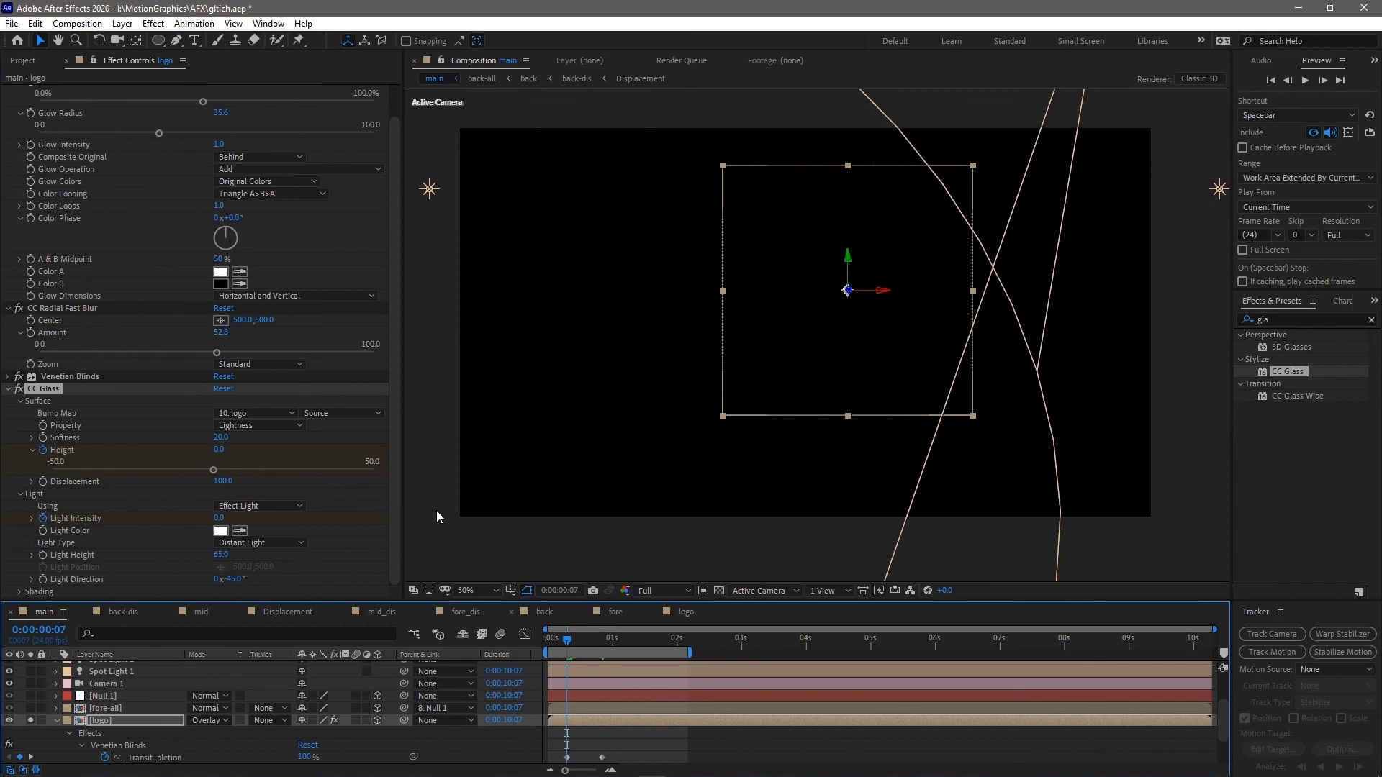
{"action": "left_click_drag", "start_coordinate": [282, 472], "coordinate": [374, 472]}
{"action": "left_click_drag", "start_coordinate": [219, 518], "coordinate": [414, 518]}
{"action": "mouse_move", "coordinate": [220, 555]}
{"action": "left_mouse_down"}
{"action": "mouse_move", "coordinate": [320, 571]}
{"action": "mouse_move", "coordinate": [218, 594]}
{"action": "mouse_move", "coordinate": [212, 555]}
{"action": "left_mouse_up"}
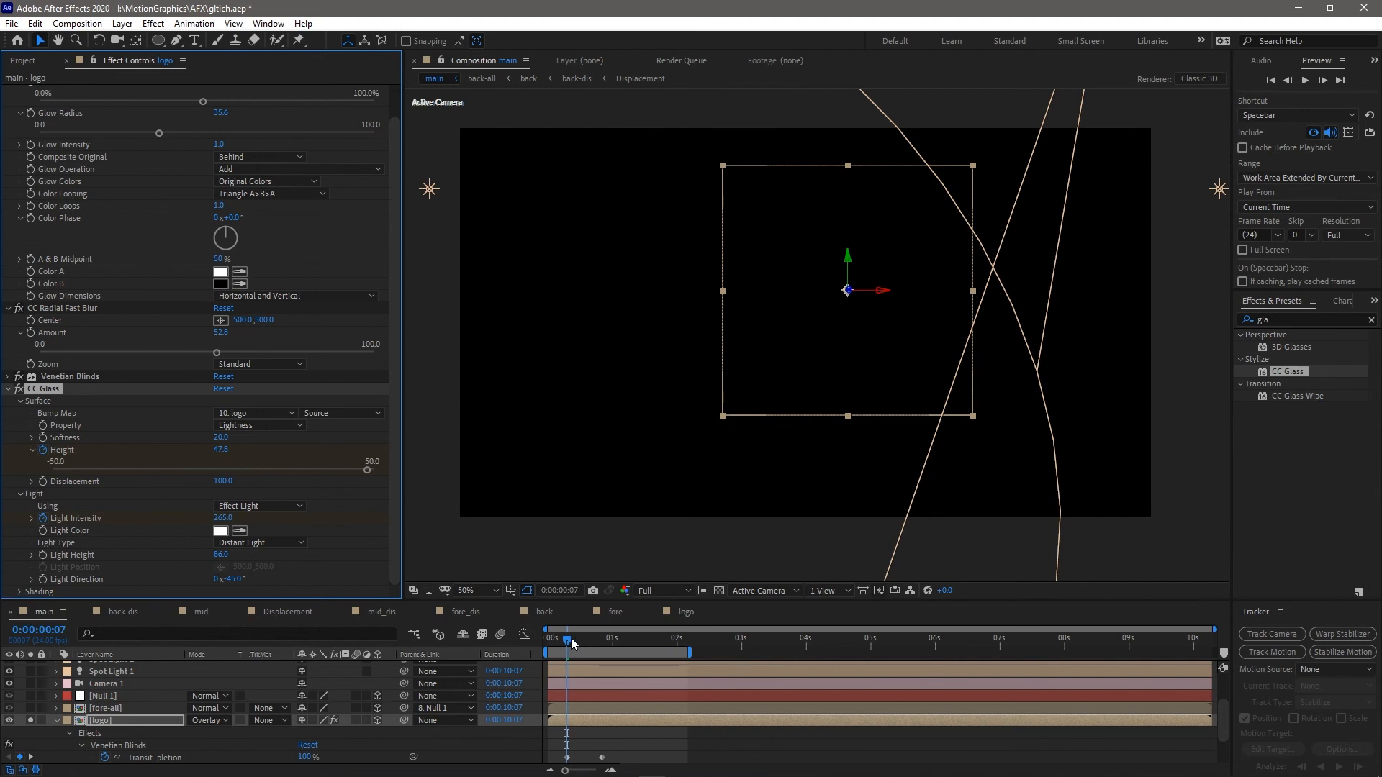
Preview the Overlay logo's reveal with the animated CC Glass from the start of the composition
{"action": "left_click_drag", "start_coordinate": [568, 639], "coordinate": [544, 658]}
{"action": "key", "text": "space"}
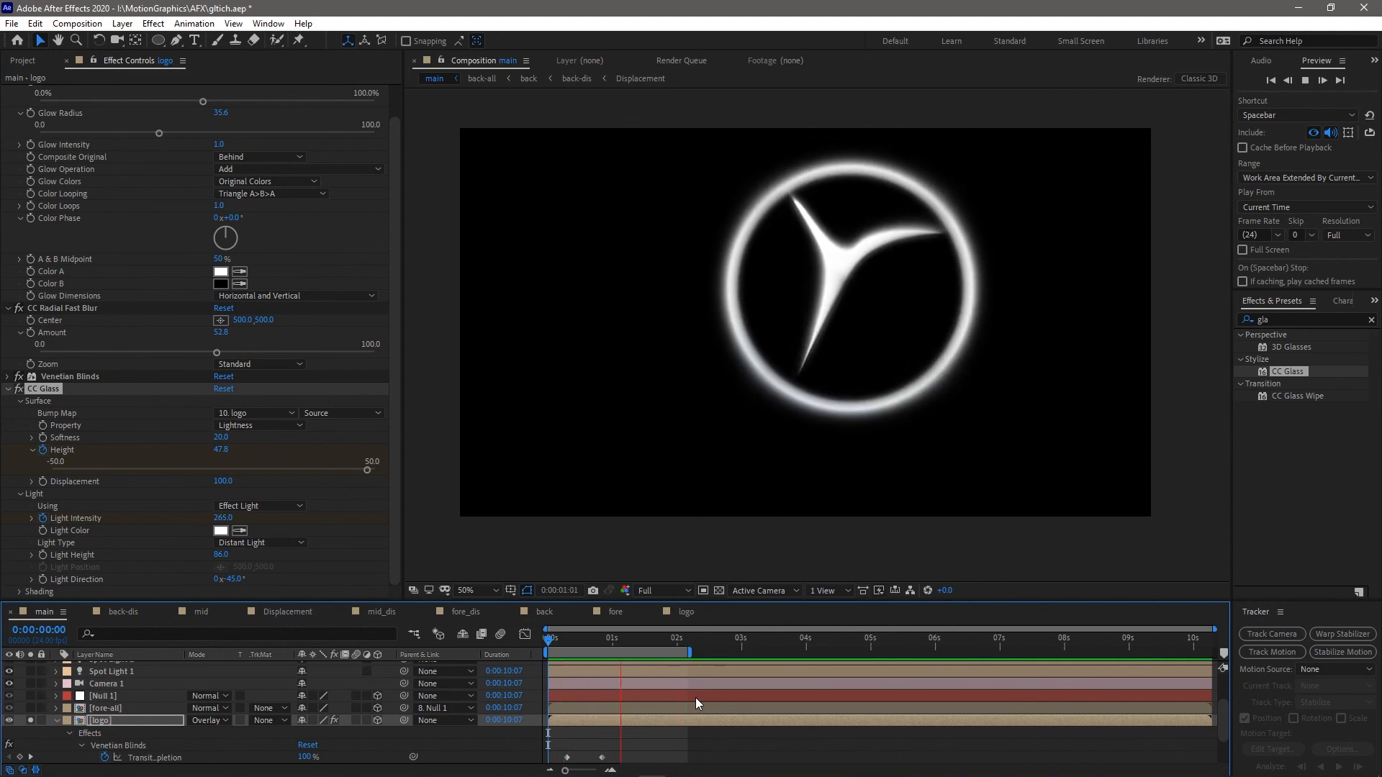
{"action": "key", "text": "space"}
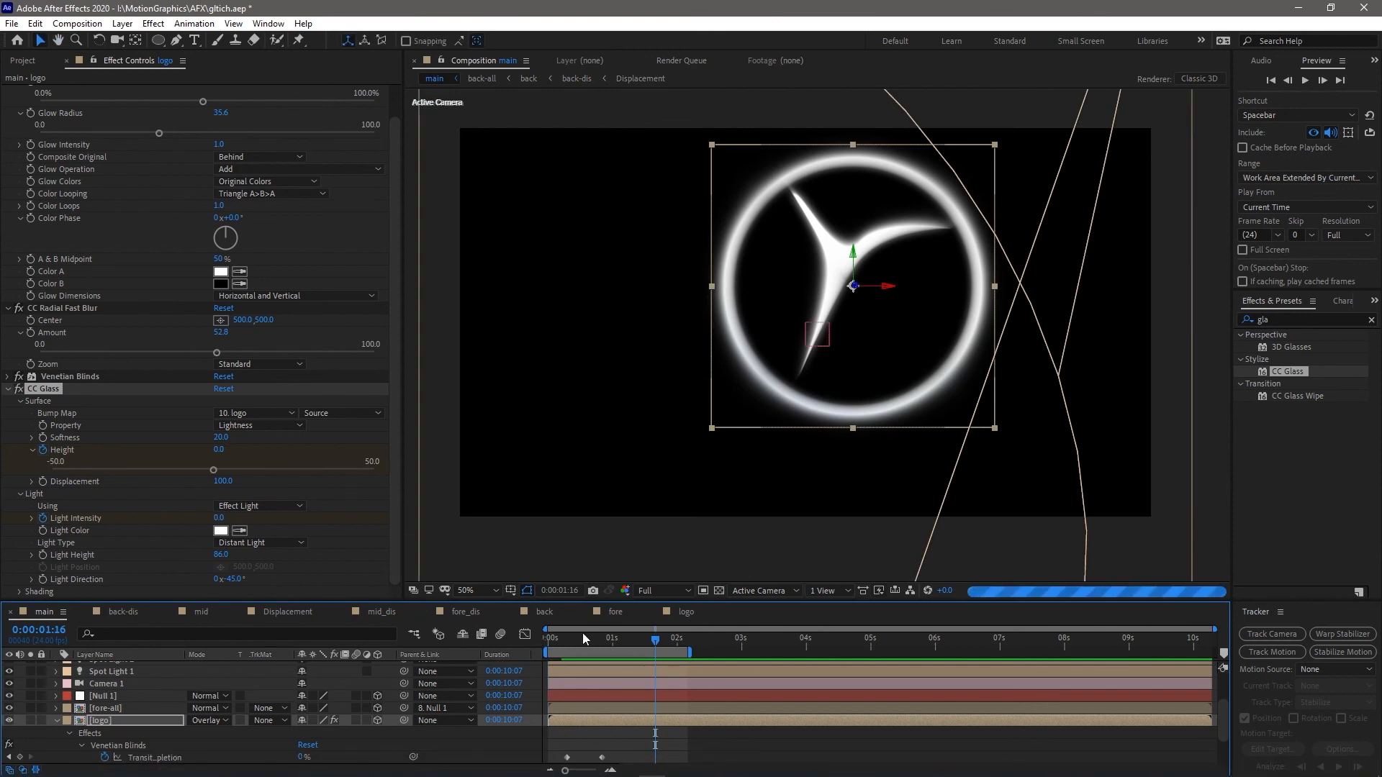
{"action": "left_click", "coordinate": [554, 645]}
{"action": "key", "text": "space"}
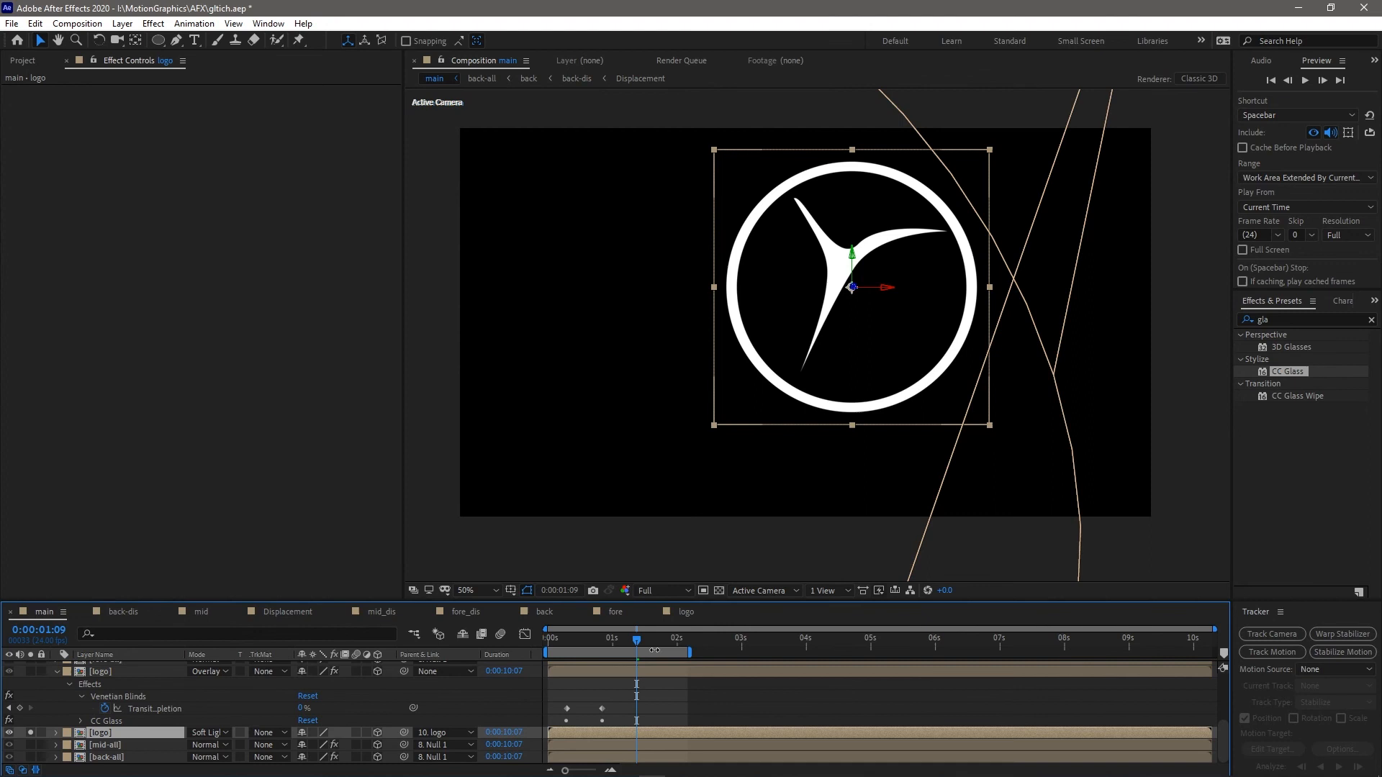
Find Fast Box Blur among the effects, apply it to the Soft Light logo layer and keyframe Blur Radius at 0:00:00:07
{"action": "left_click", "coordinate": [564, 639]}
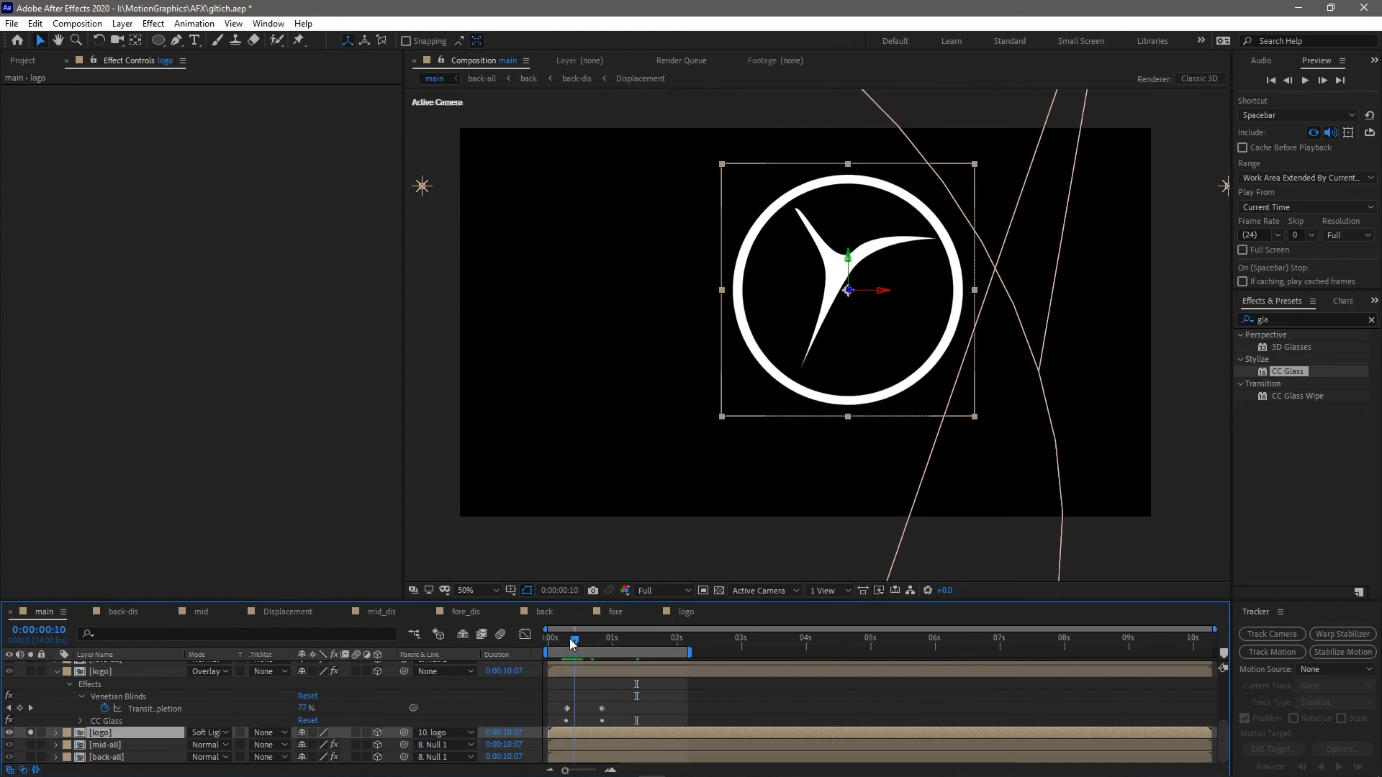
{"action": "left_click_drag", "start_coordinate": [564, 640], "coordinate": [568, 641]}
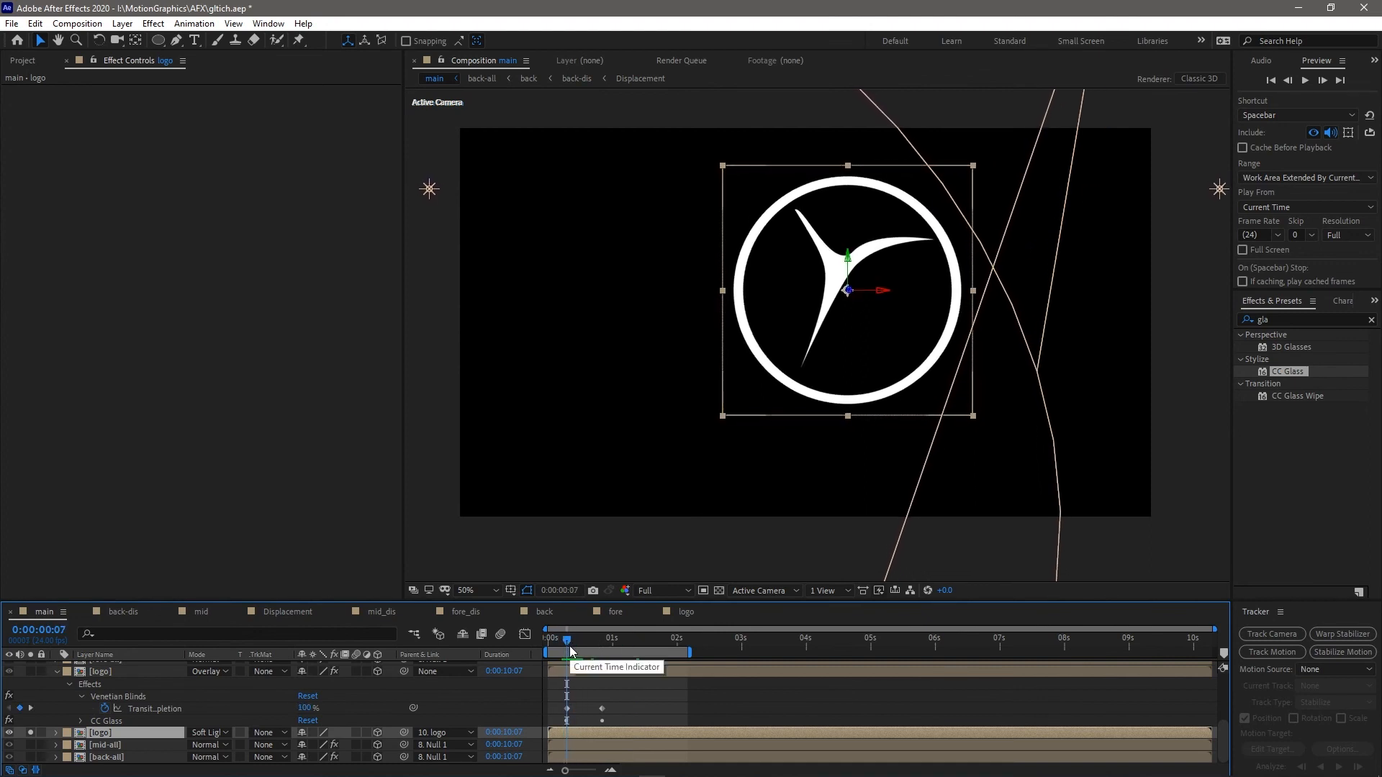
{"action": "left_click", "coordinate": [1278, 324]}
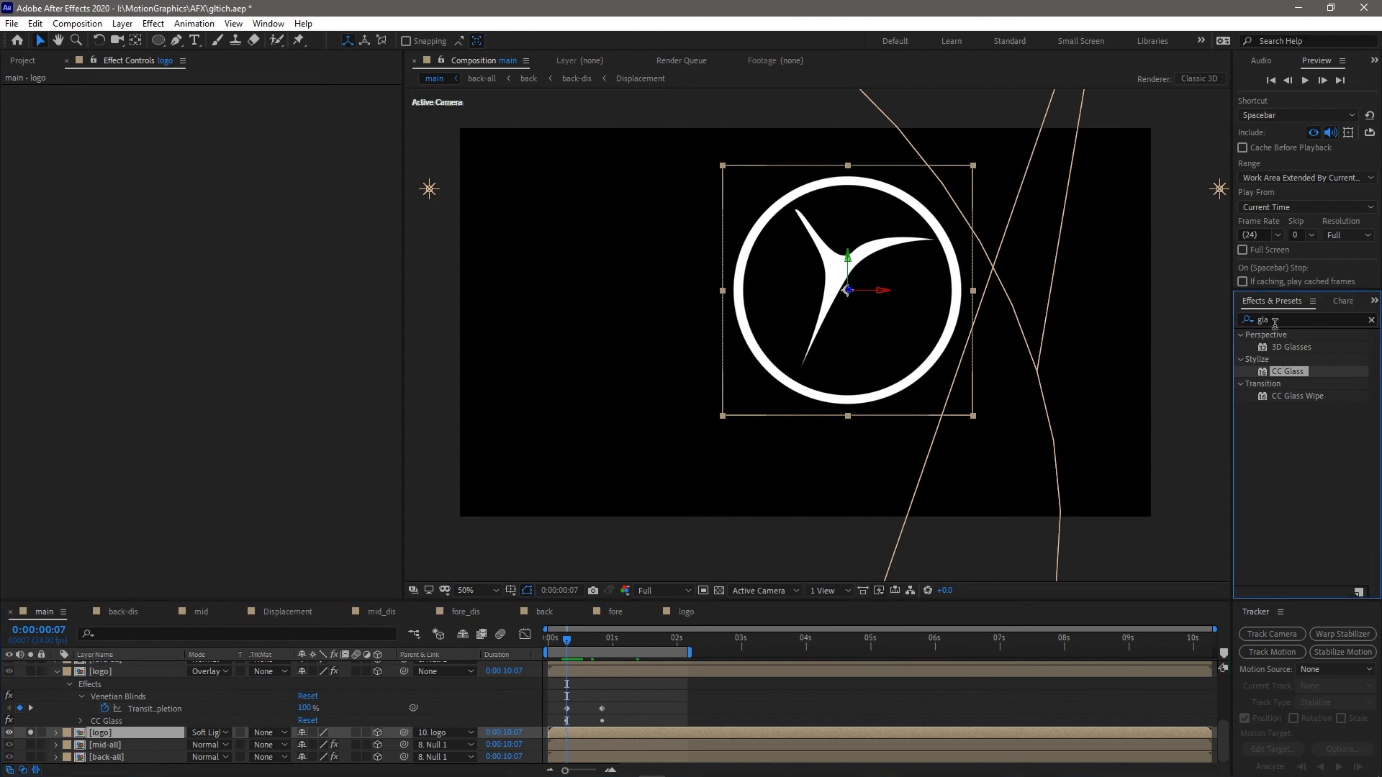
{"action": "double_click", "coordinate": [1269, 320]}
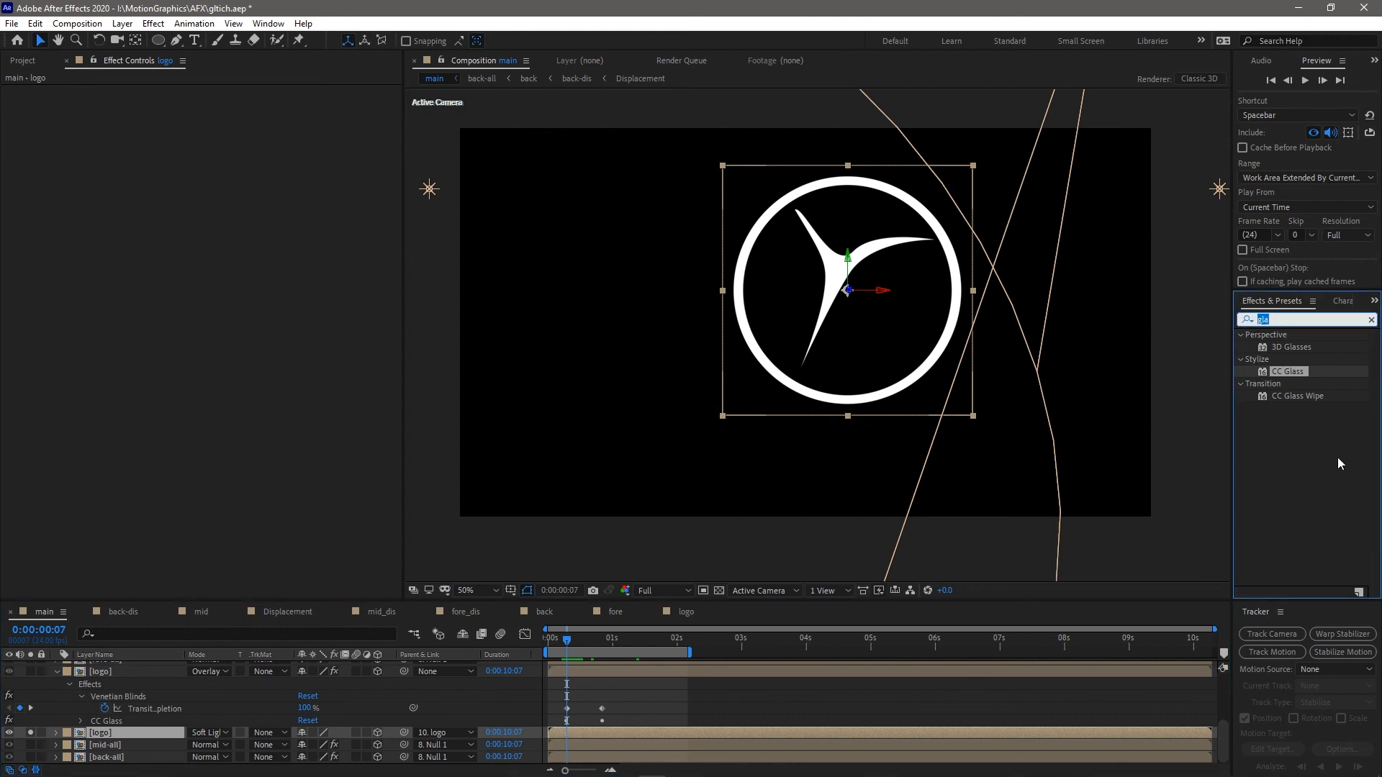
{"action": "type", "text": "fast"}
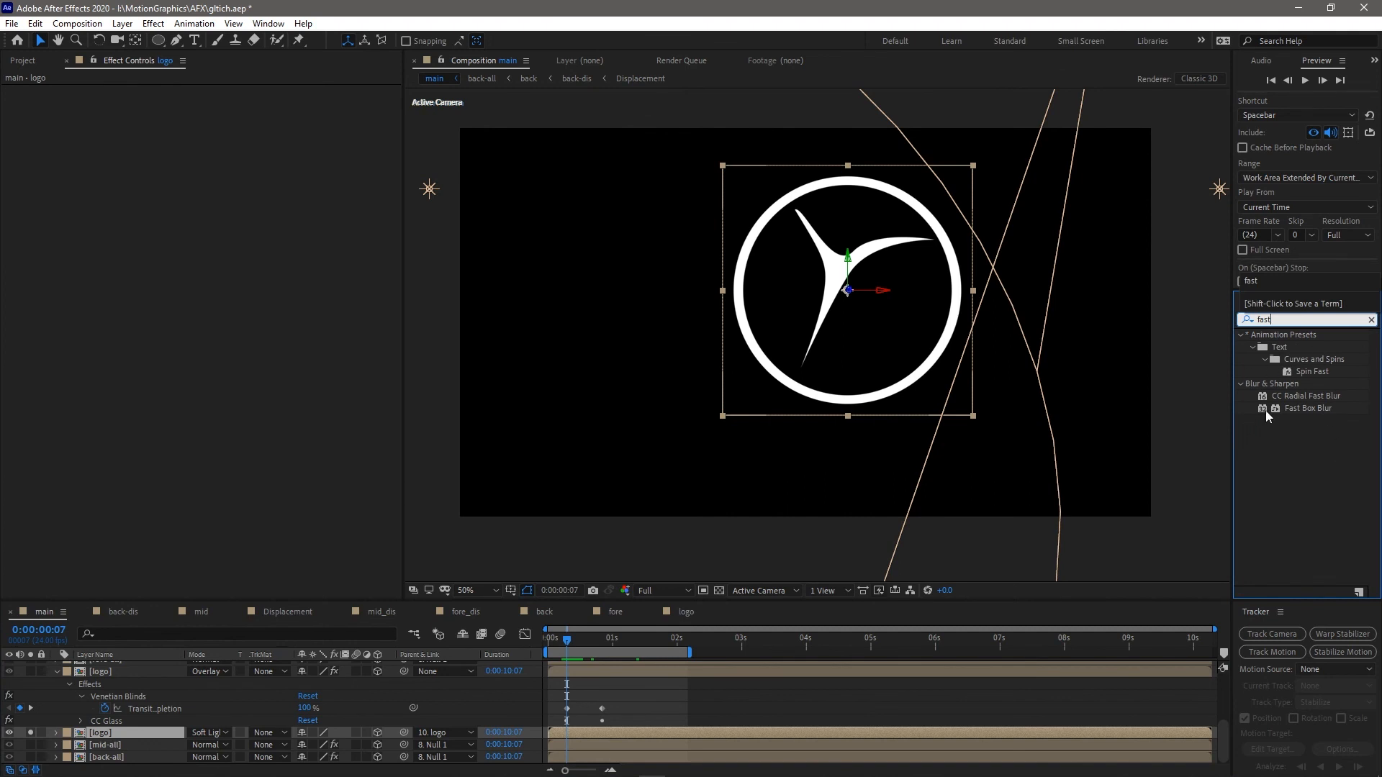
{"action": "double_click", "coordinate": [1267, 409]}
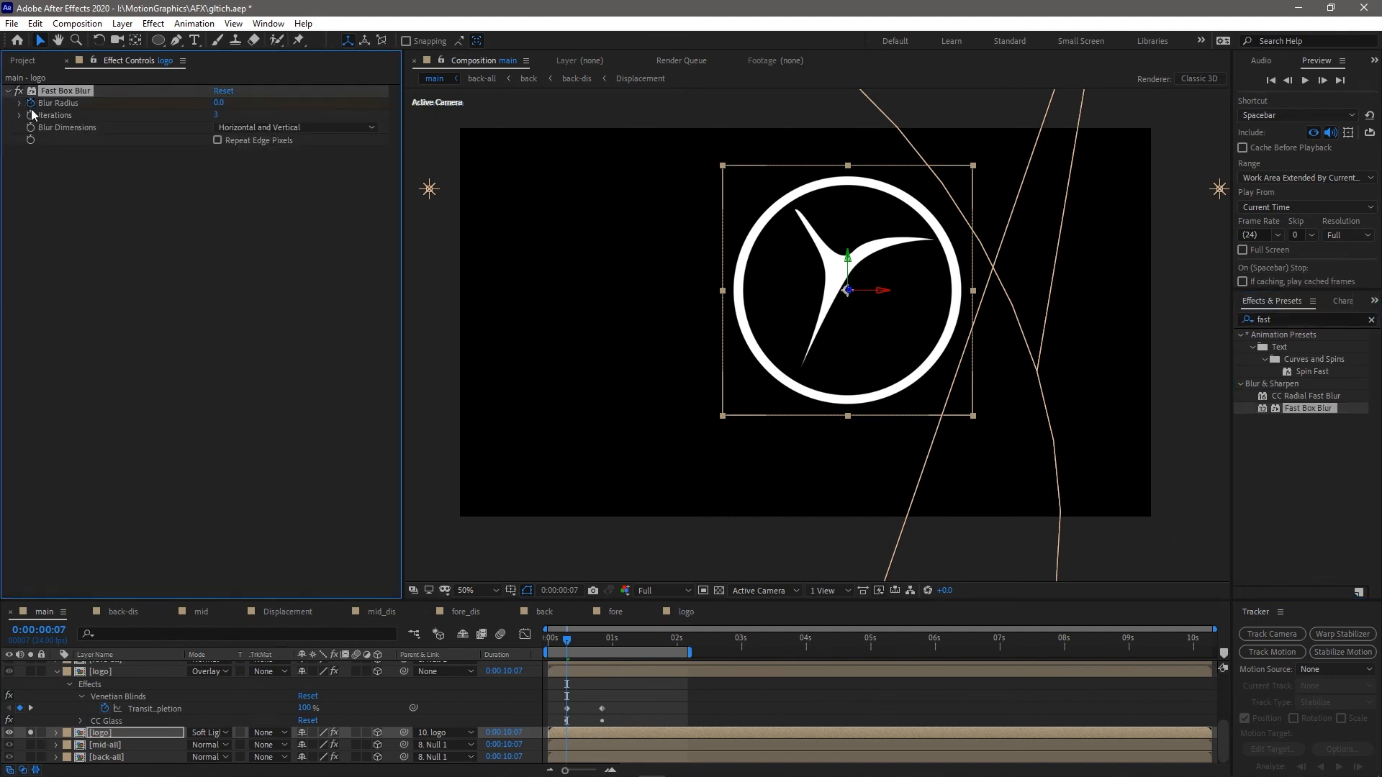
Animate the Soft Light logo's Blur Radius from 39 at 0:00:00:07 to 0 at 0:00:00:20
{"action": "key", "text": "a"}
{"action": "key", "text": "u"}
{"action": "scroll", "coordinate": [623, 721], "scroll_direction": "down", "scroll_amount": 1}
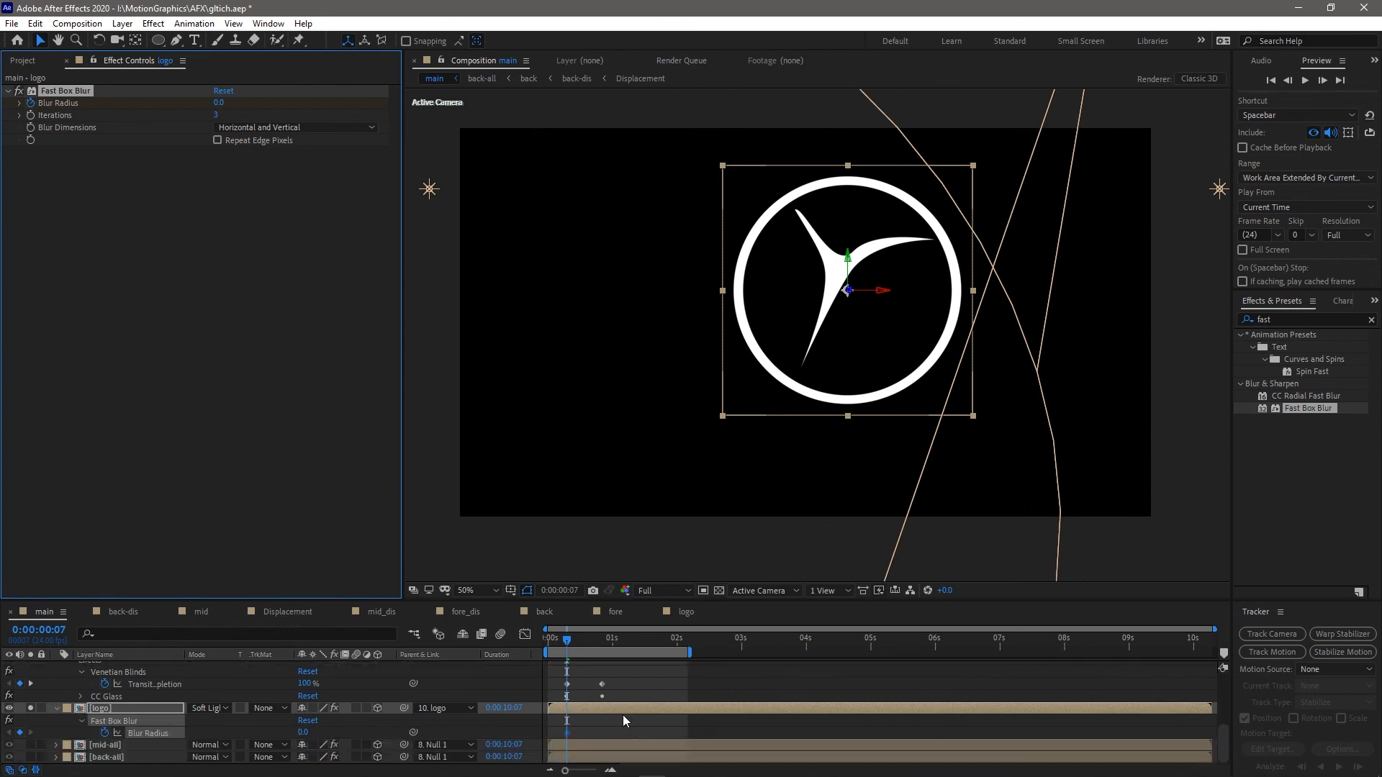
{"action": "left_click", "coordinate": [602, 637]}
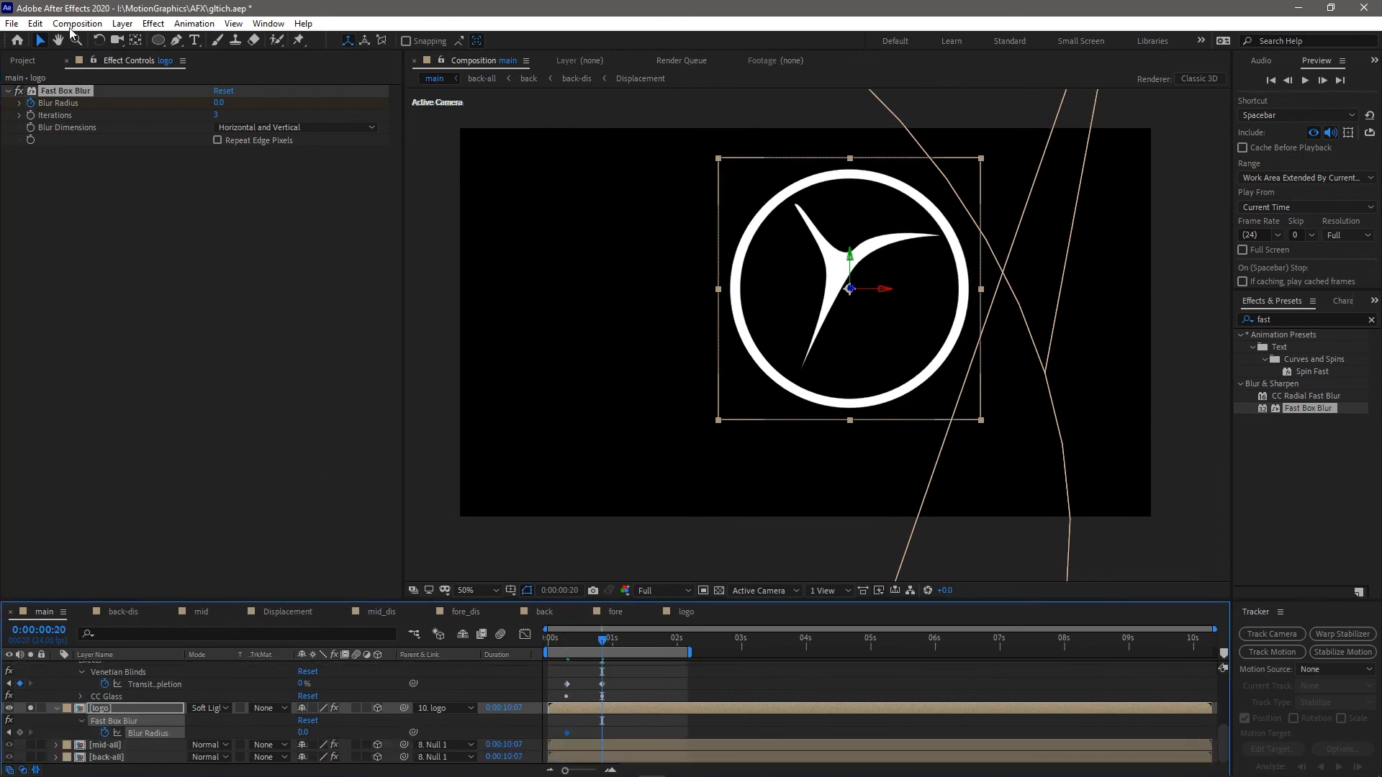
{"action": "left_click", "coordinate": [9, 733]}
{"action": "left_click_drag", "start_coordinate": [300, 734], "coordinate": [336, 738]}
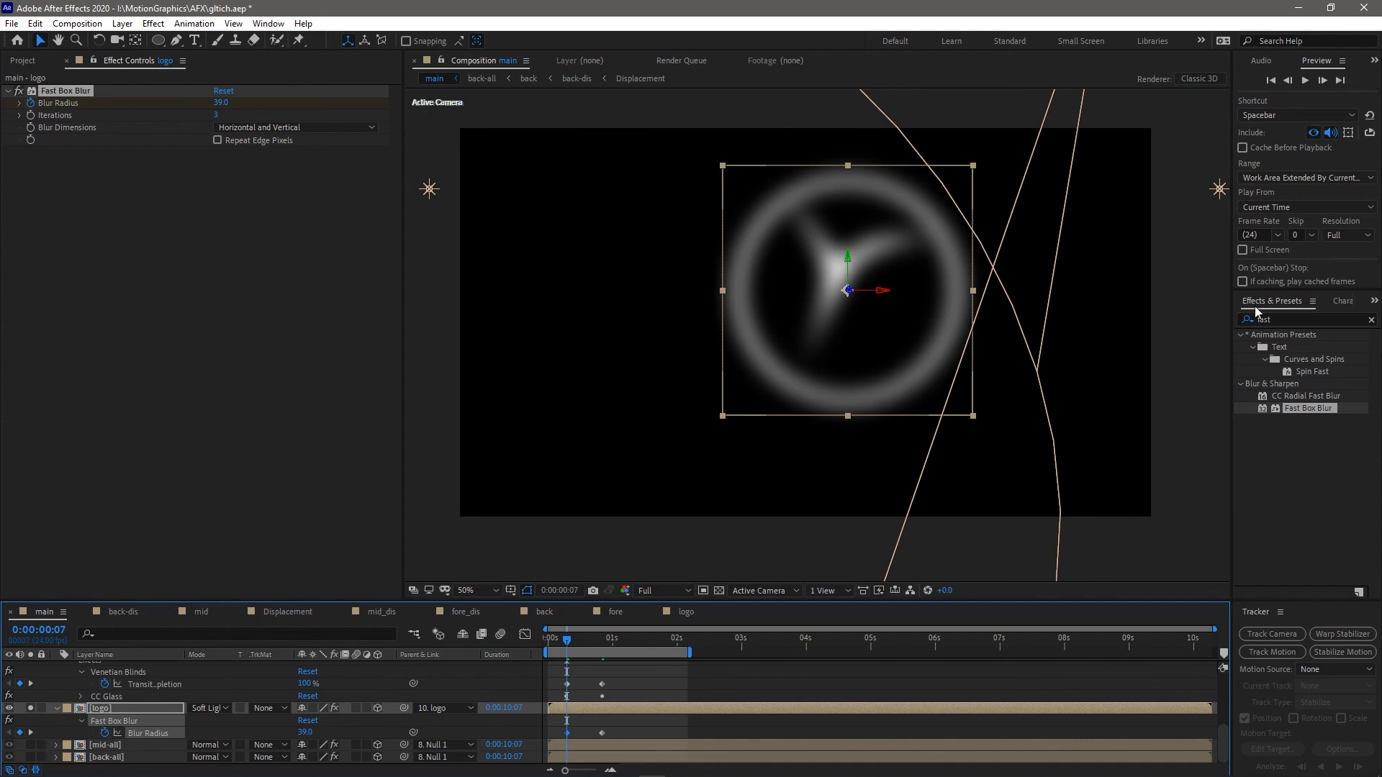
Browse the Generate effects and apply Cell Pattern to the Soft Light logo layer
{"action": "left_click", "coordinate": [1298, 317]}
{"action": "key", "text": "BackSpace"}
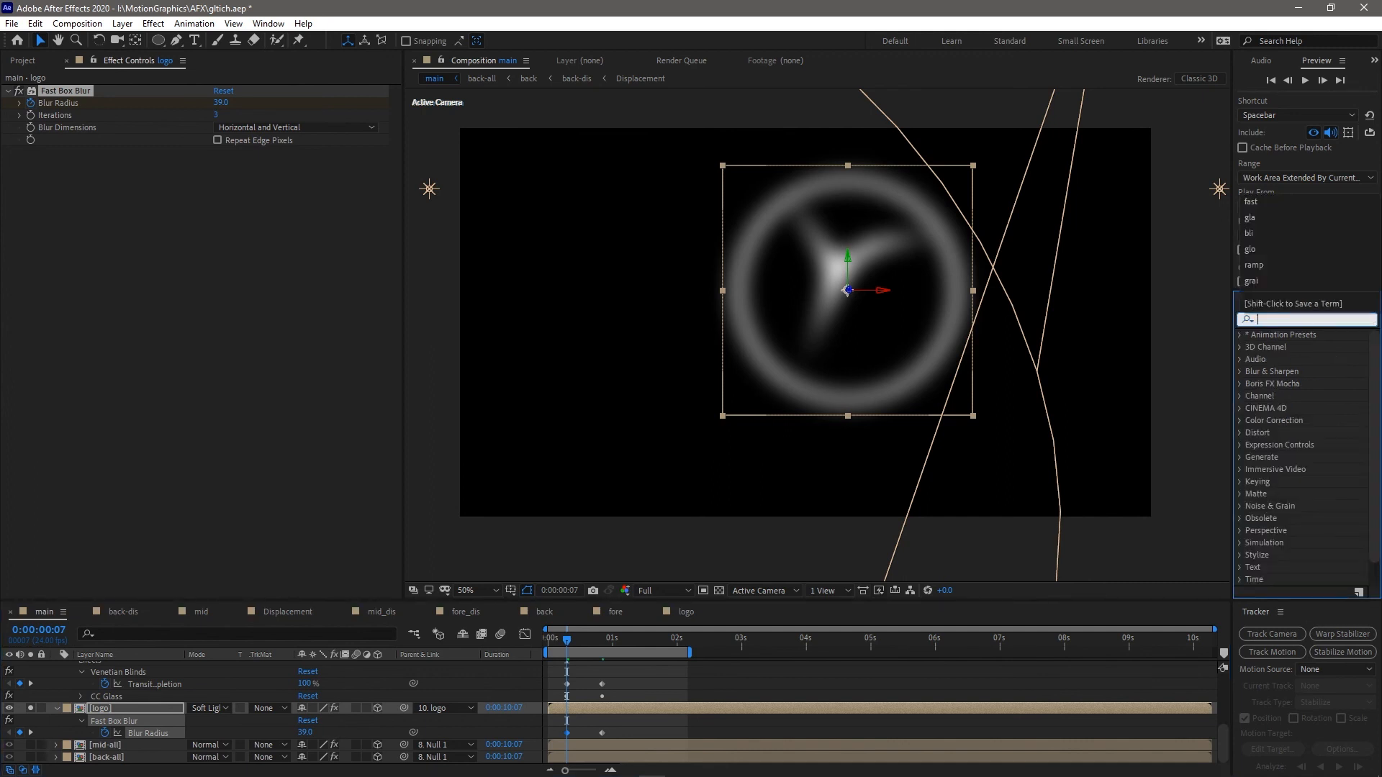
{"action": "left_click", "coordinate": [1245, 433]}
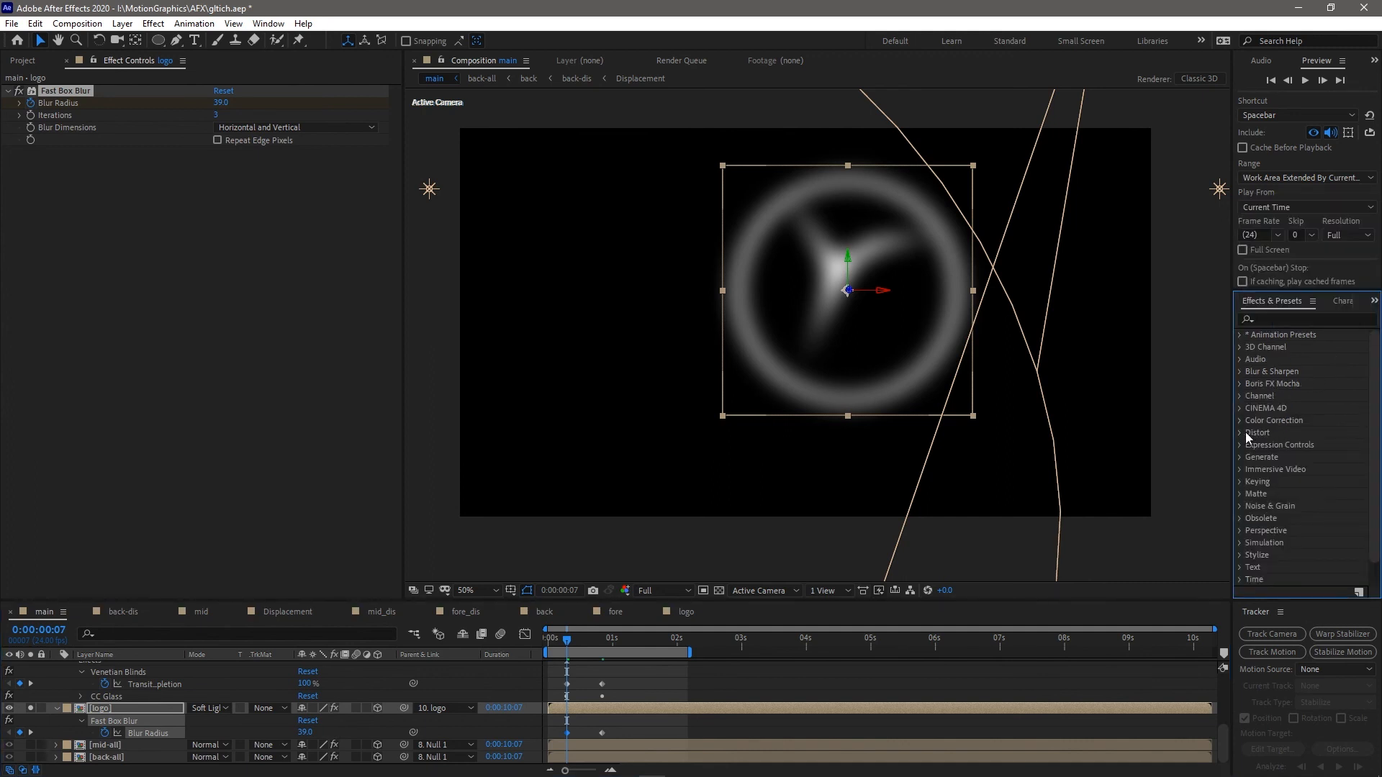
{"action": "left_click", "coordinate": [1241, 456]}
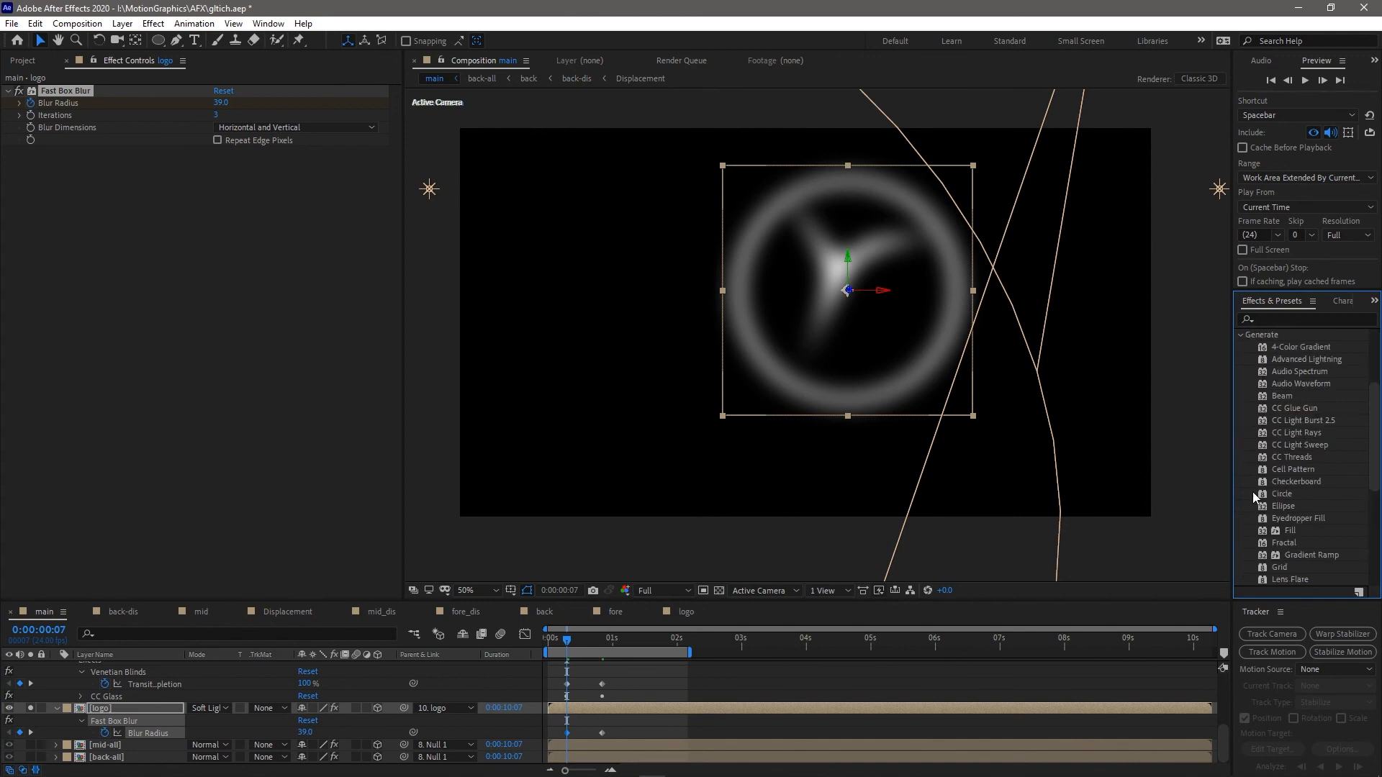
{"action": "double_click", "coordinate": [1267, 471]}
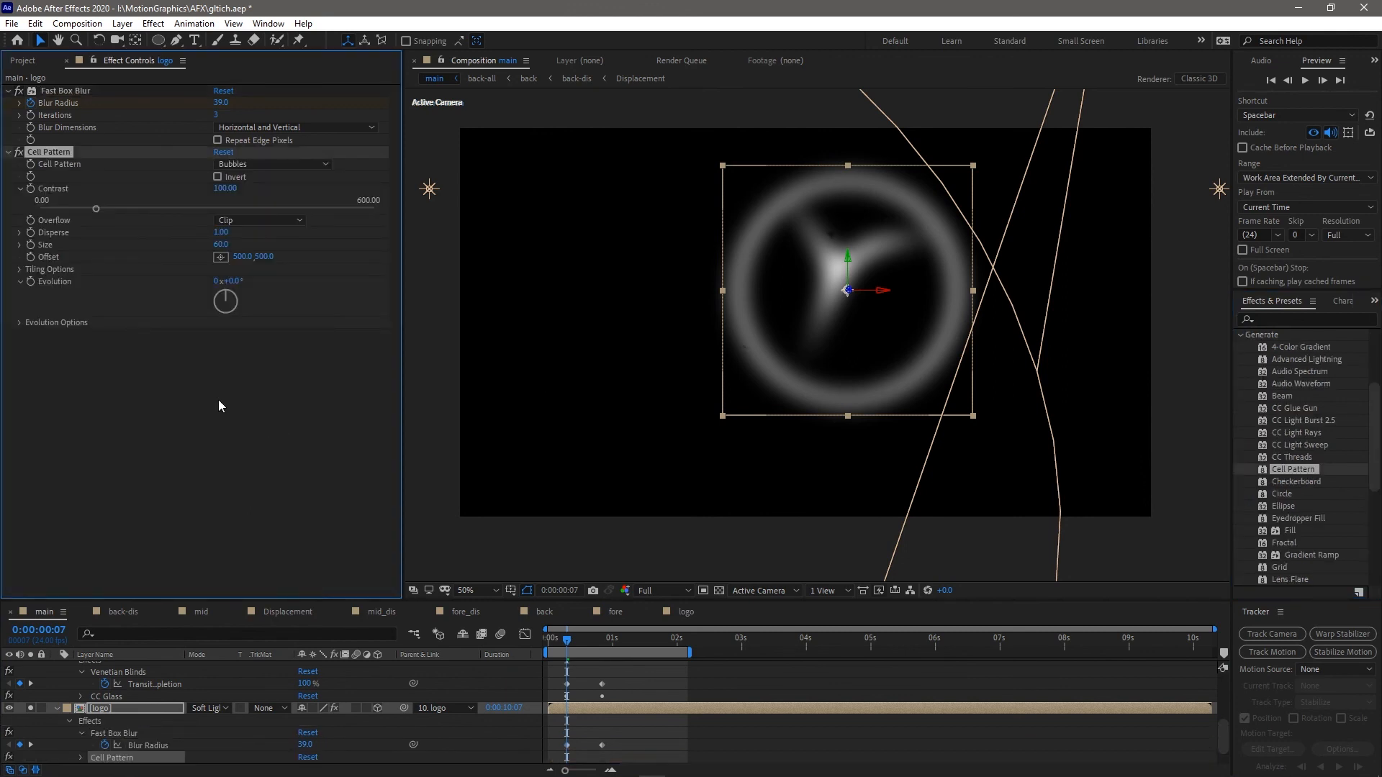
Set the Cell Pattern Contrast to 465.52 and move Fast Box Blur below Cell Pattern in the effect order
{"action": "left_click_drag", "start_coordinate": [96, 209], "coordinate": [297, 214]}
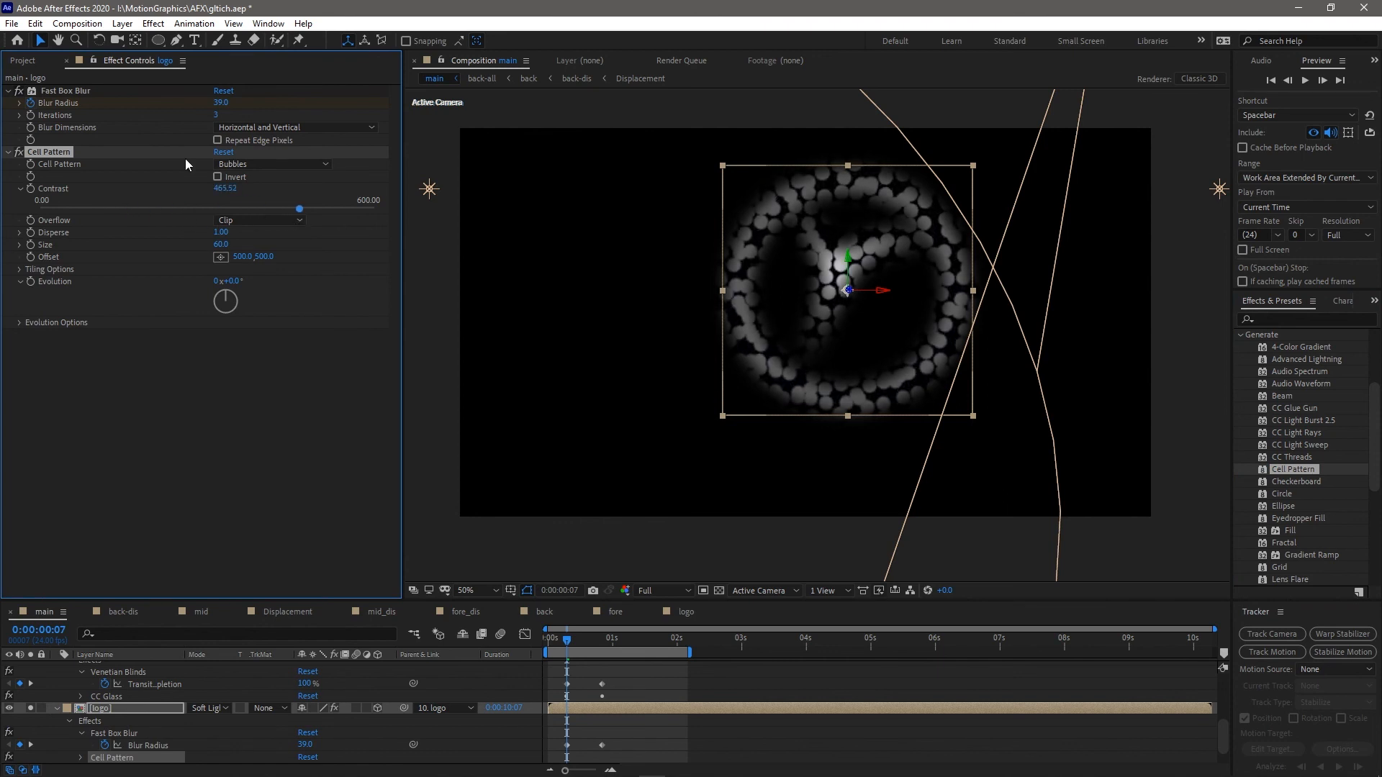
{"action": "left_click_drag", "start_coordinate": [69, 94], "coordinate": [86, 327]}
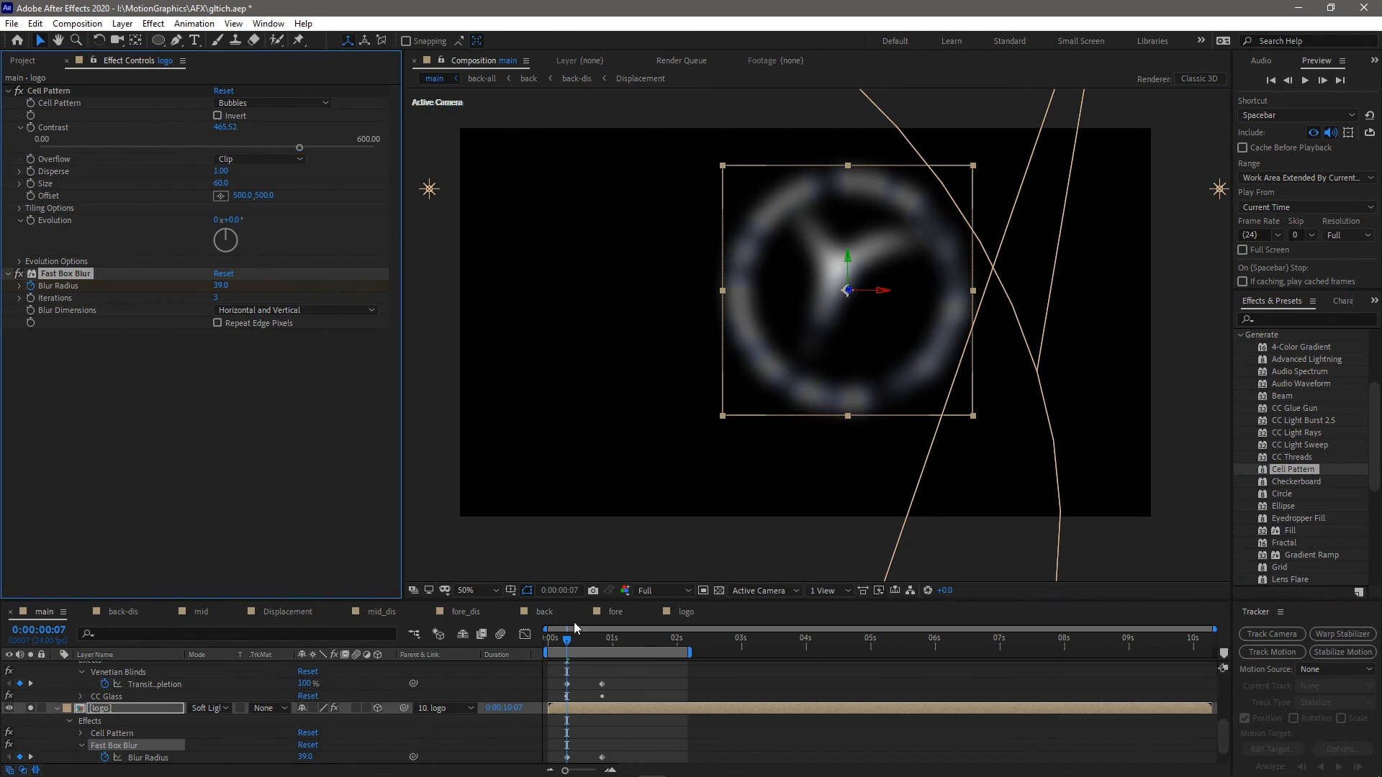
Raise the Cell Pattern Contrast to 536.64 and keyframe it at 0:00:00:07
{"action": "mouse_move", "coordinate": [575, 639]}
{"action": "left_mouse_down"}
{"action": "mouse_move", "coordinate": [605, 645]}
{"action": "mouse_move", "coordinate": [571, 645]}
{"action": "left_mouse_up"}
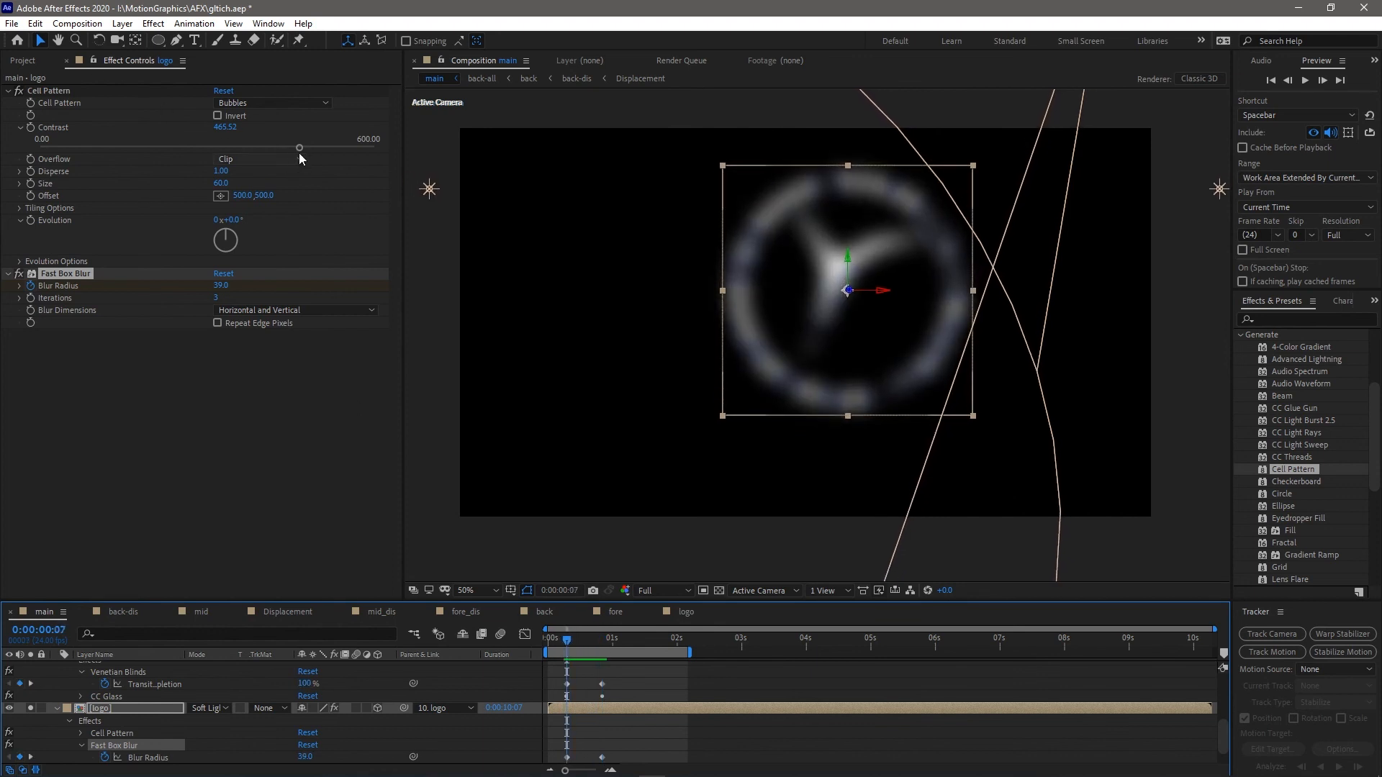
{"action": "left_click_drag", "start_coordinate": [307, 148], "coordinate": [339, 149]}
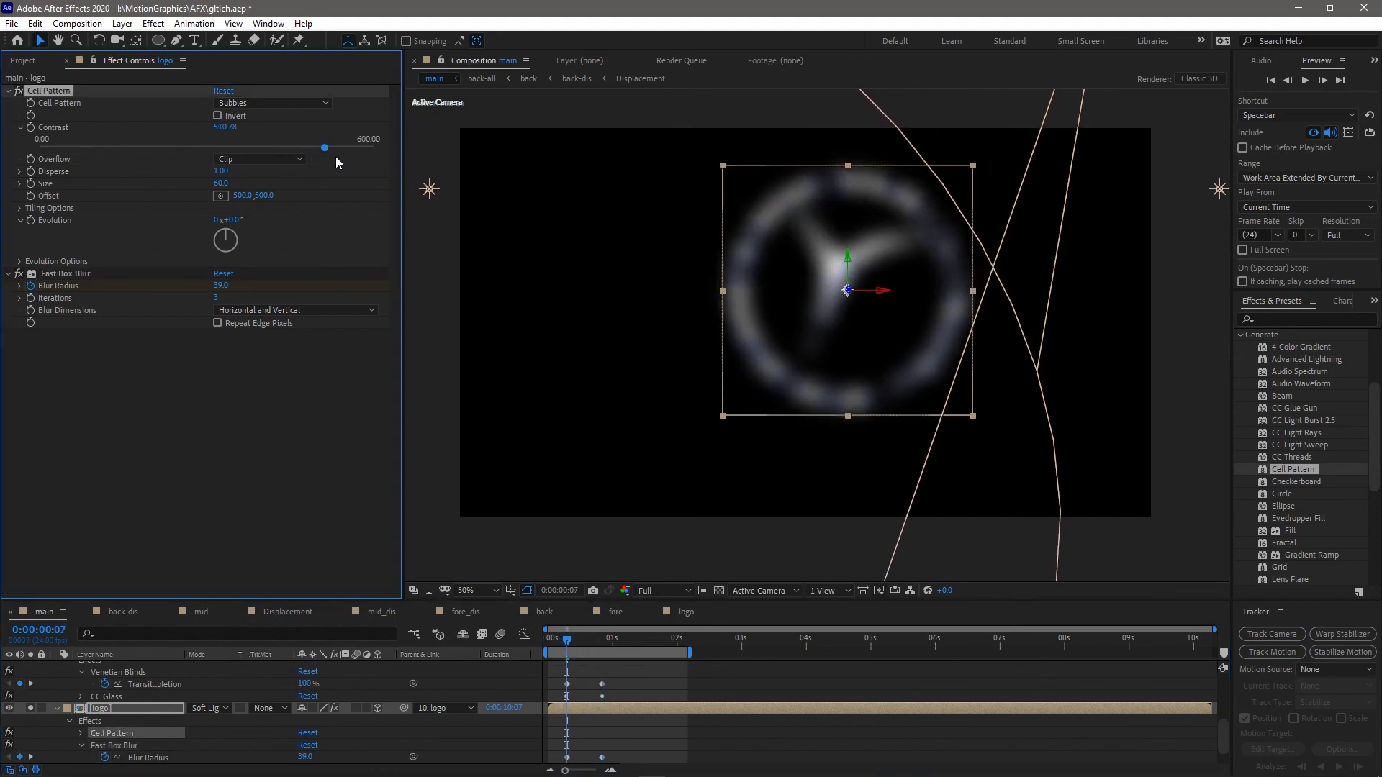
{"action": "left_click", "coordinate": [31, 128]}
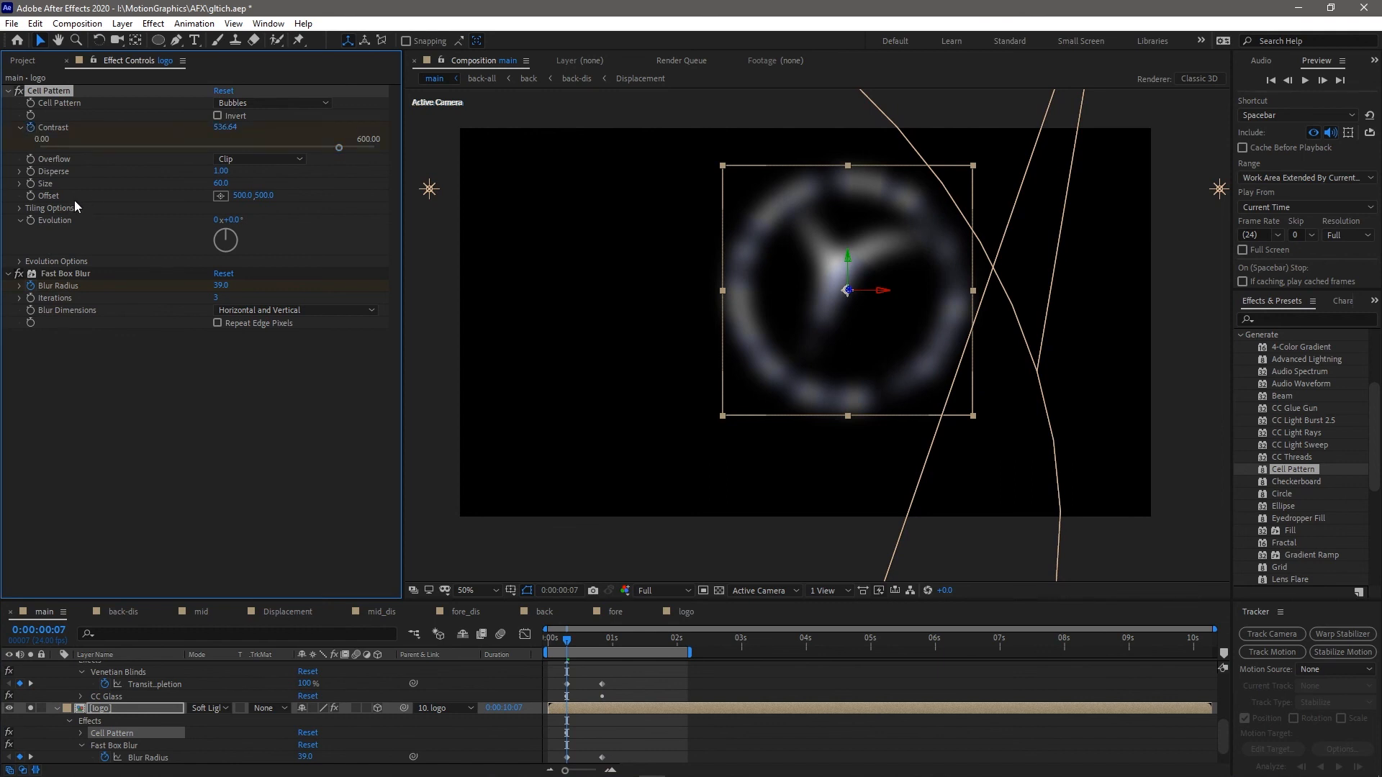
Reveal the Soft Light logo's keyframes and move the Cell Pattern Contrast keyframe to 0:00:00:20
{"action": "left_click", "coordinate": [16, 173]}
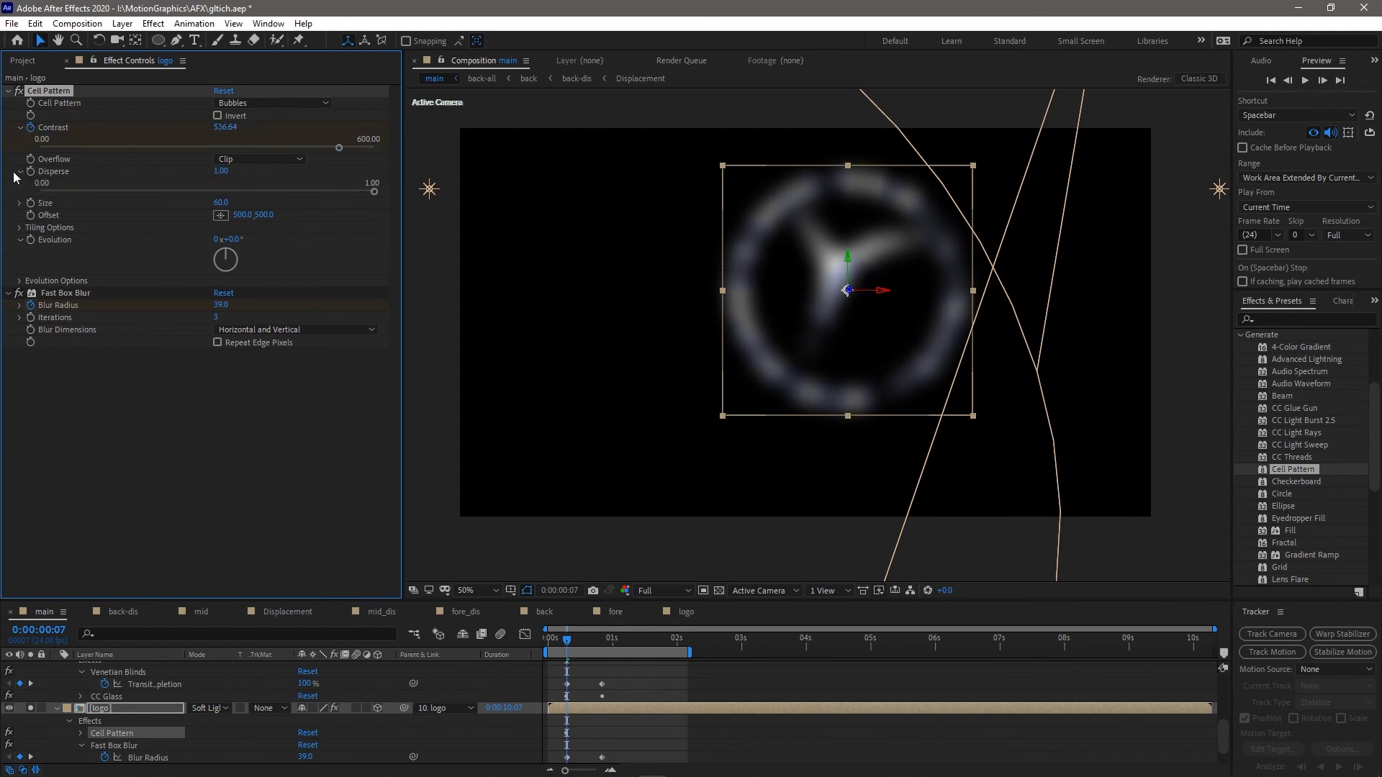
{"action": "left_click", "coordinate": [601, 633]}
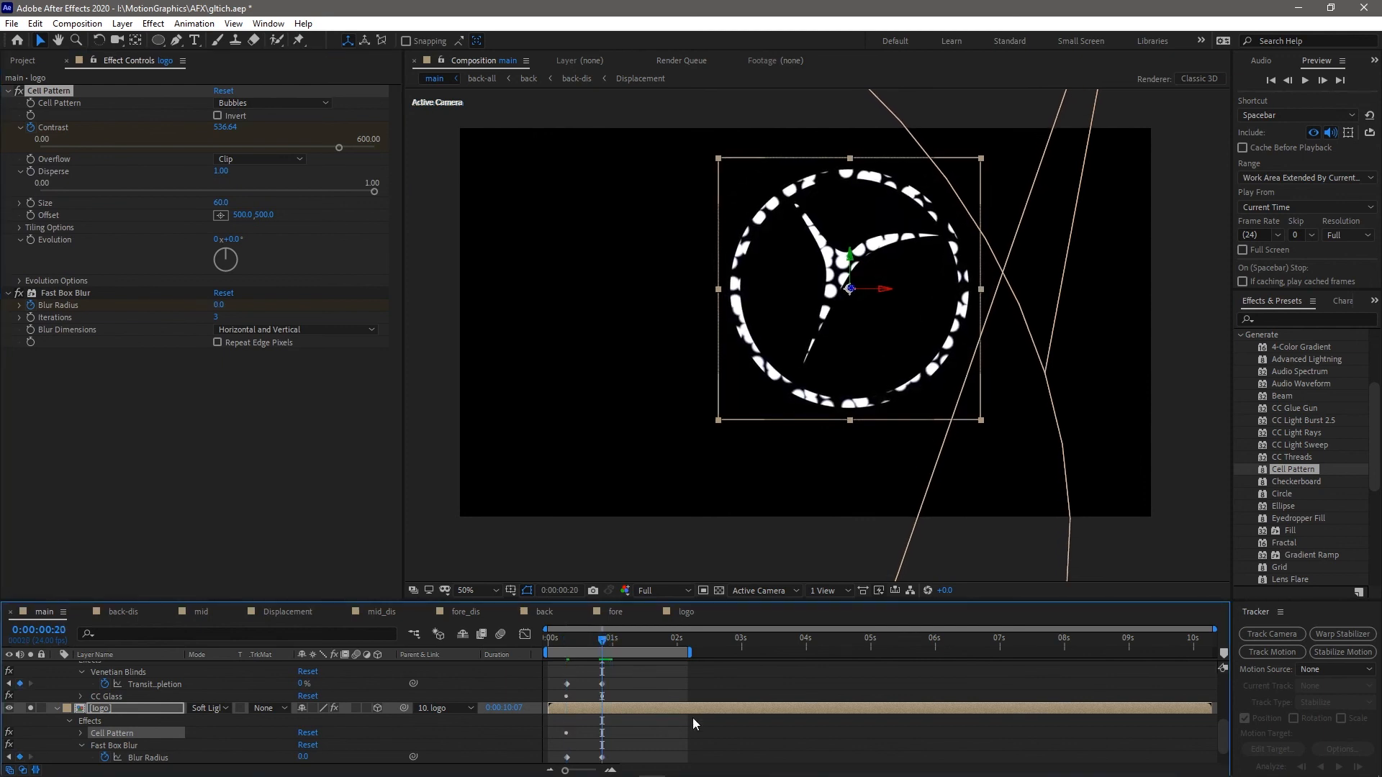
{"action": "key", "text": "u"}
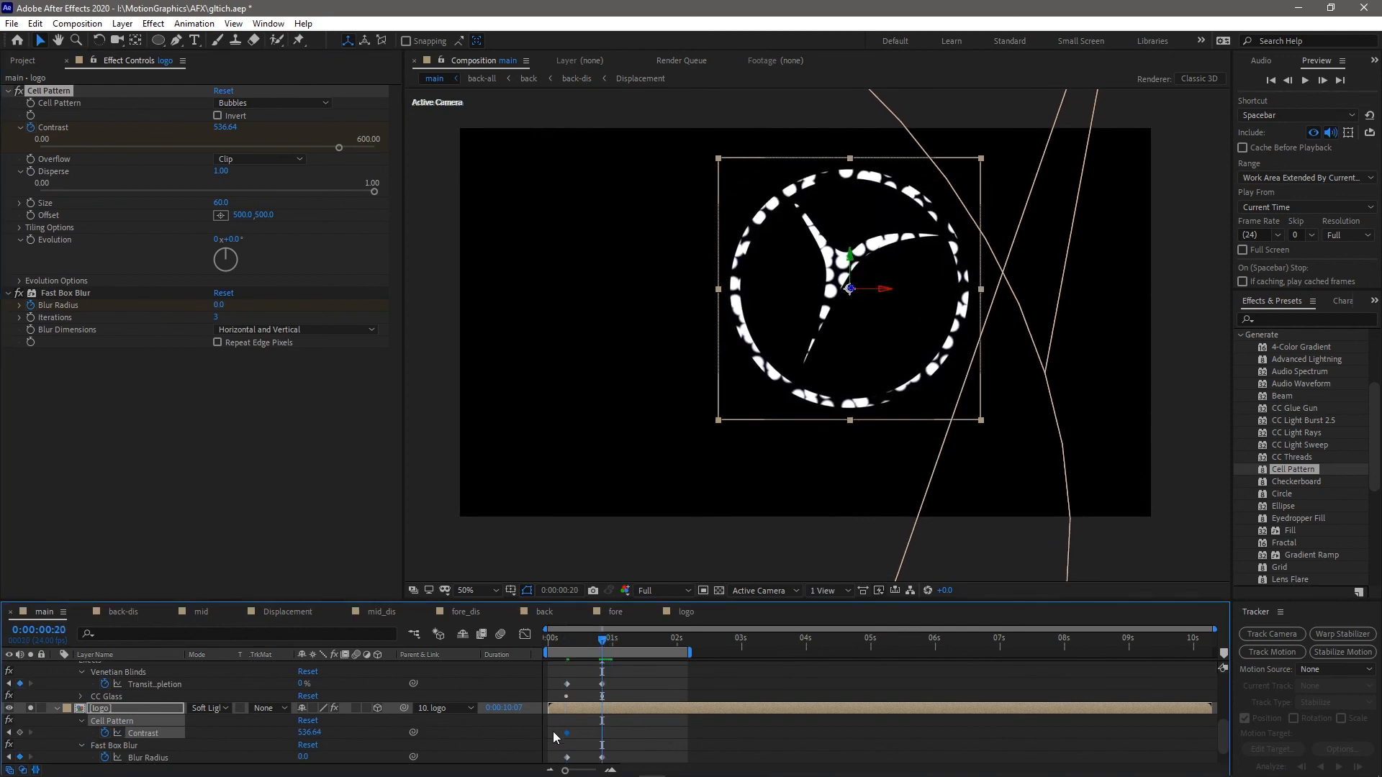
{"action": "left_click_drag", "start_coordinate": [566, 732], "coordinate": [601, 752]}
Try a Cell Pattern Disperse of 1.49 and a Size of 15.3 on the Soft Light logo
{"action": "left_click_drag", "start_coordinate": [221, 171], "coordinate": [154, 177]}
{"action": "left_click_drag", "start_coordinate": [42, 185], "coordinate": [205, 191]}
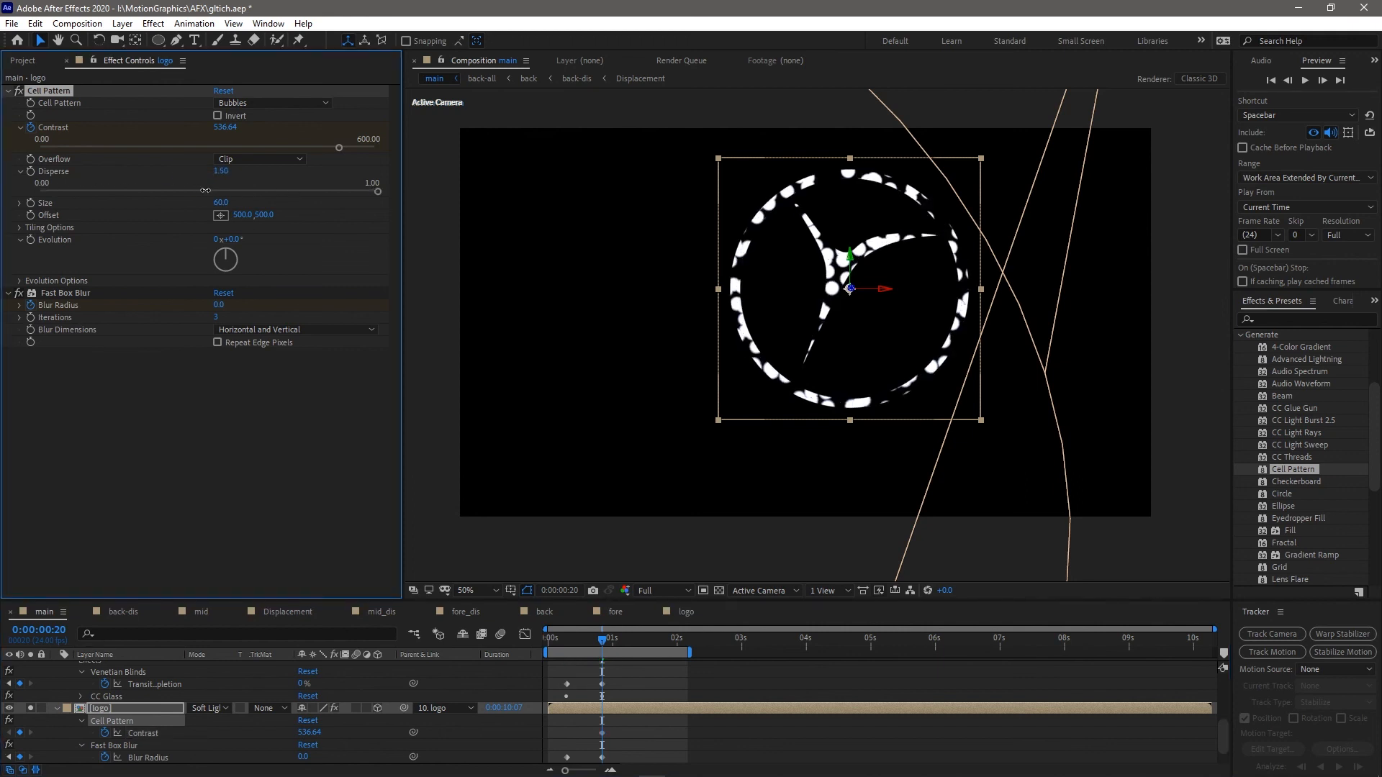
{"action": "left_click", "coordinate": [21, 203]}
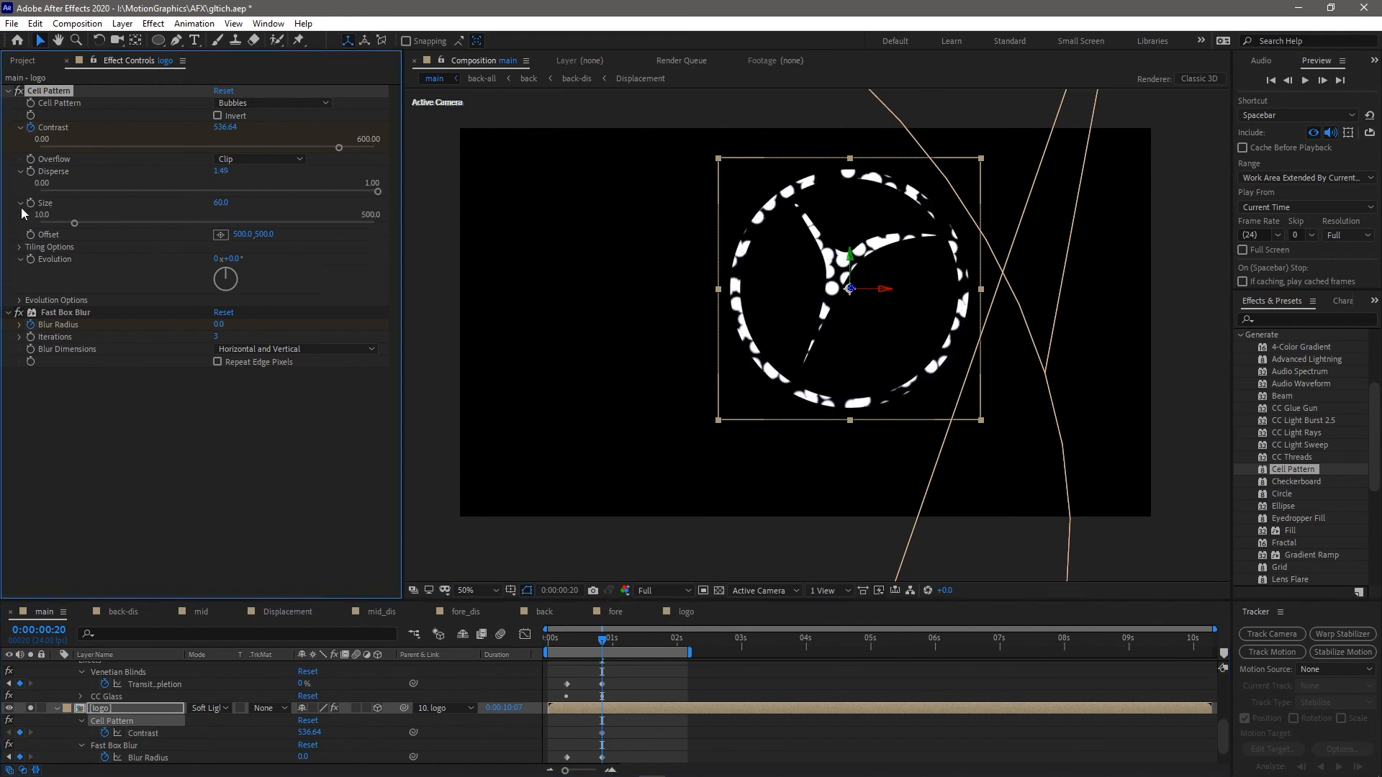
{"action": "left_click_drag", "start_coordinate": [73, 224], "coordinate": [44, 225]}
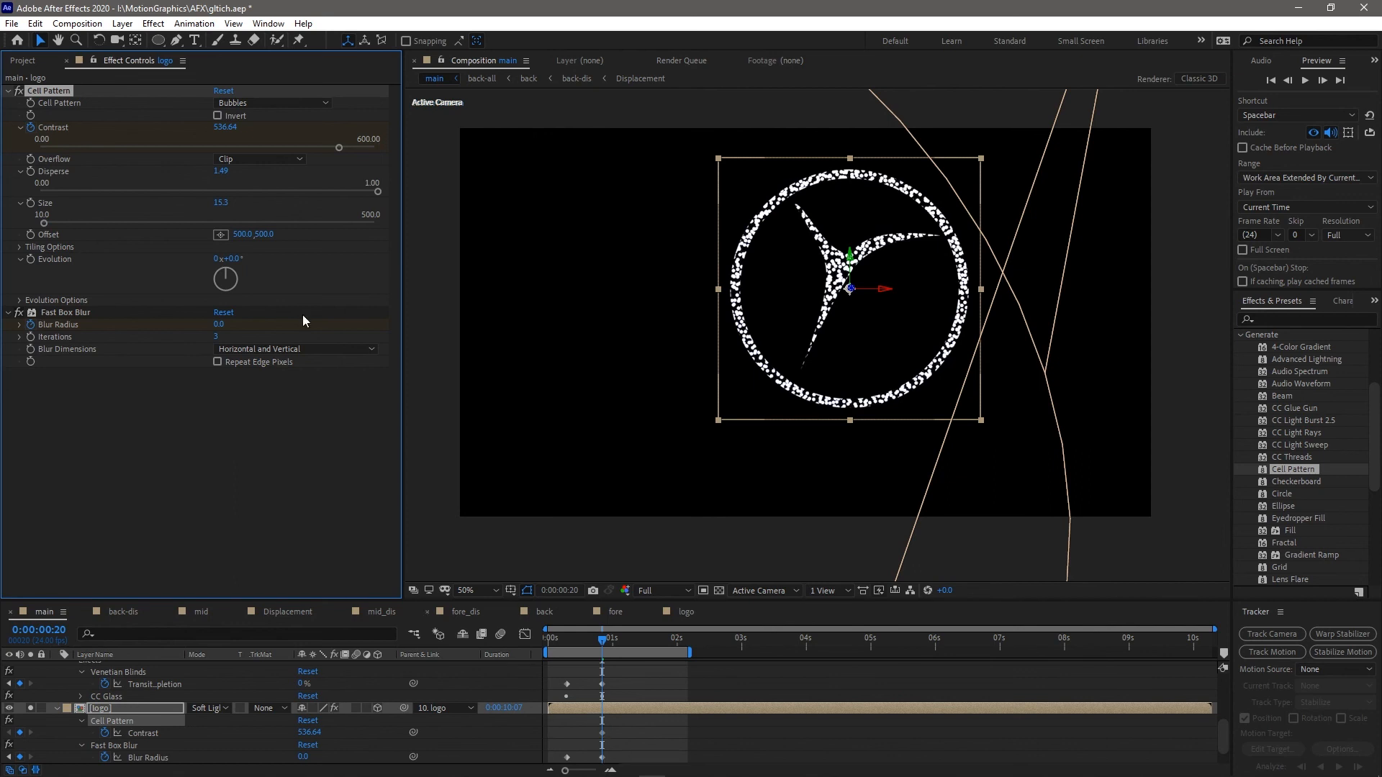
Set the Soft Light logo's Cell Pattern to Contrast 600, Disperse 1.00 and Offset 545.0,500.0
{"action": "left_click_drag", "start_coordinate": [269, 144], "coordinate": [393, 154]}
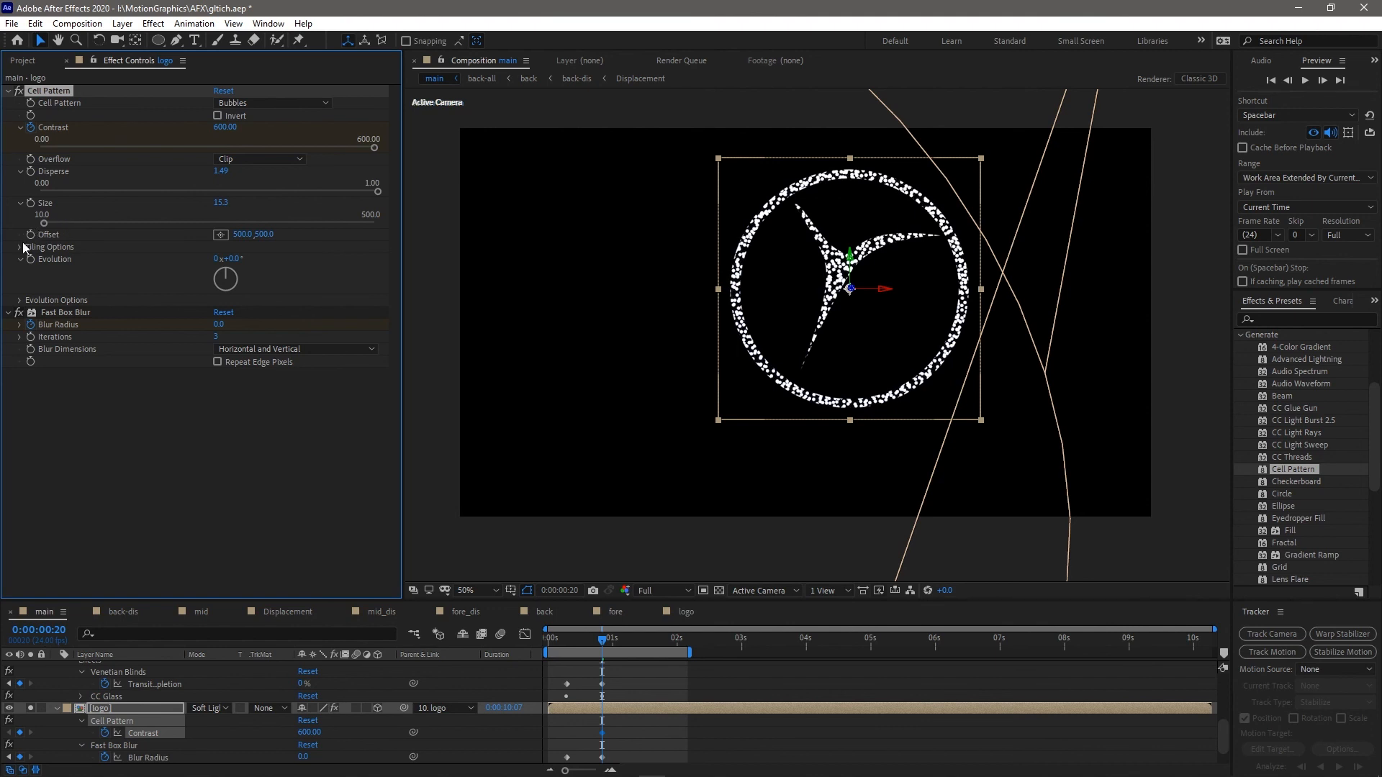
{"action": "left_click_drag", "start_coordinate": [219, 192], "coordinate": [362, 219]}
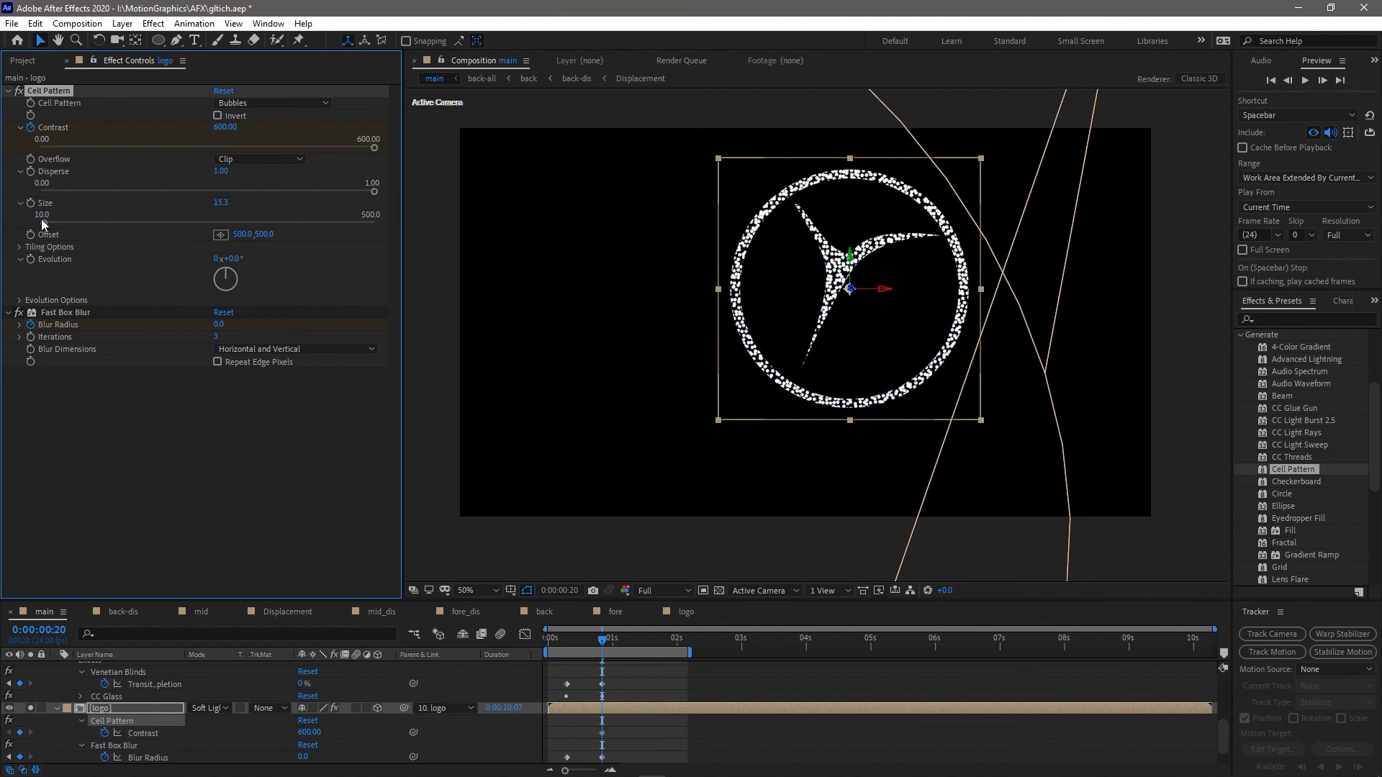
{"action": "left_click", "coordinate": [19, 248]}
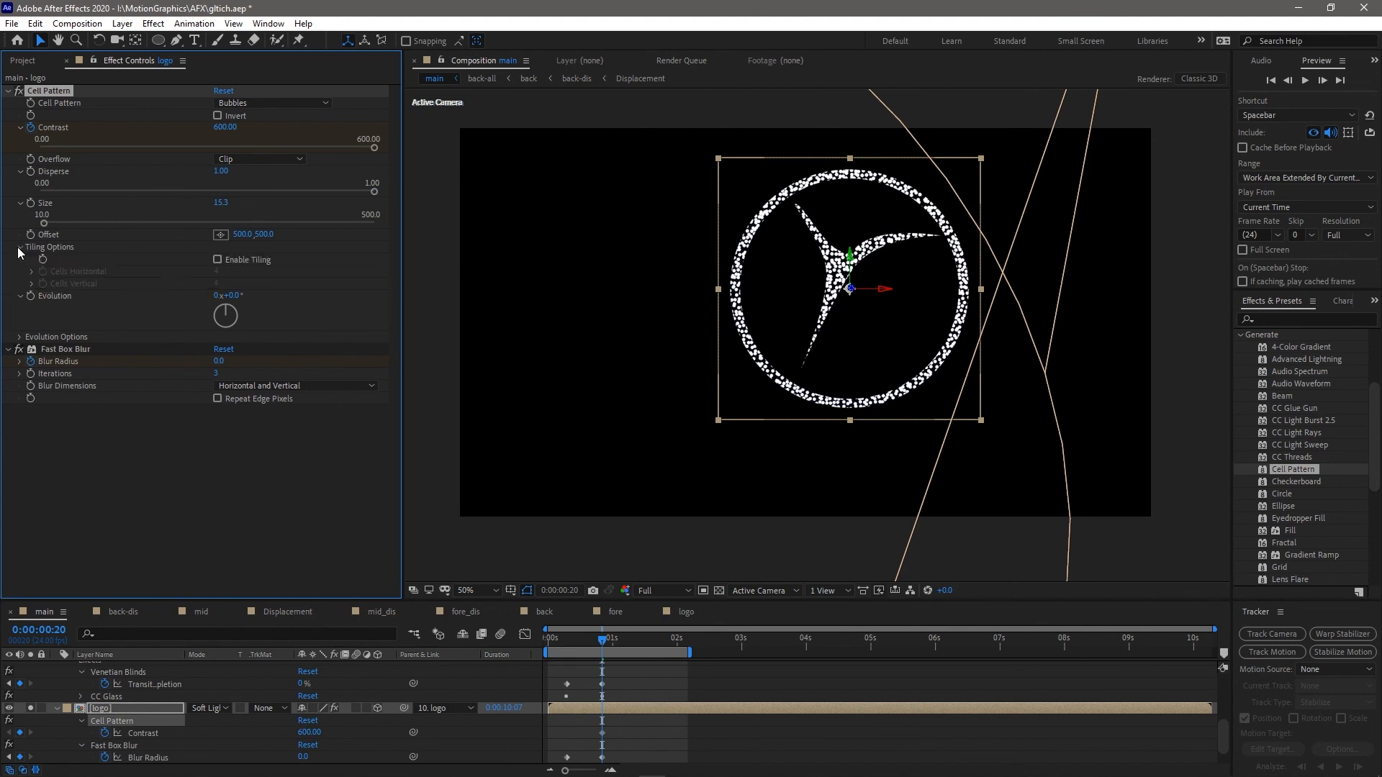
{"action": "left_click_drag", "start_coordinate": [238, 235], "coordinate": [295, 242]}
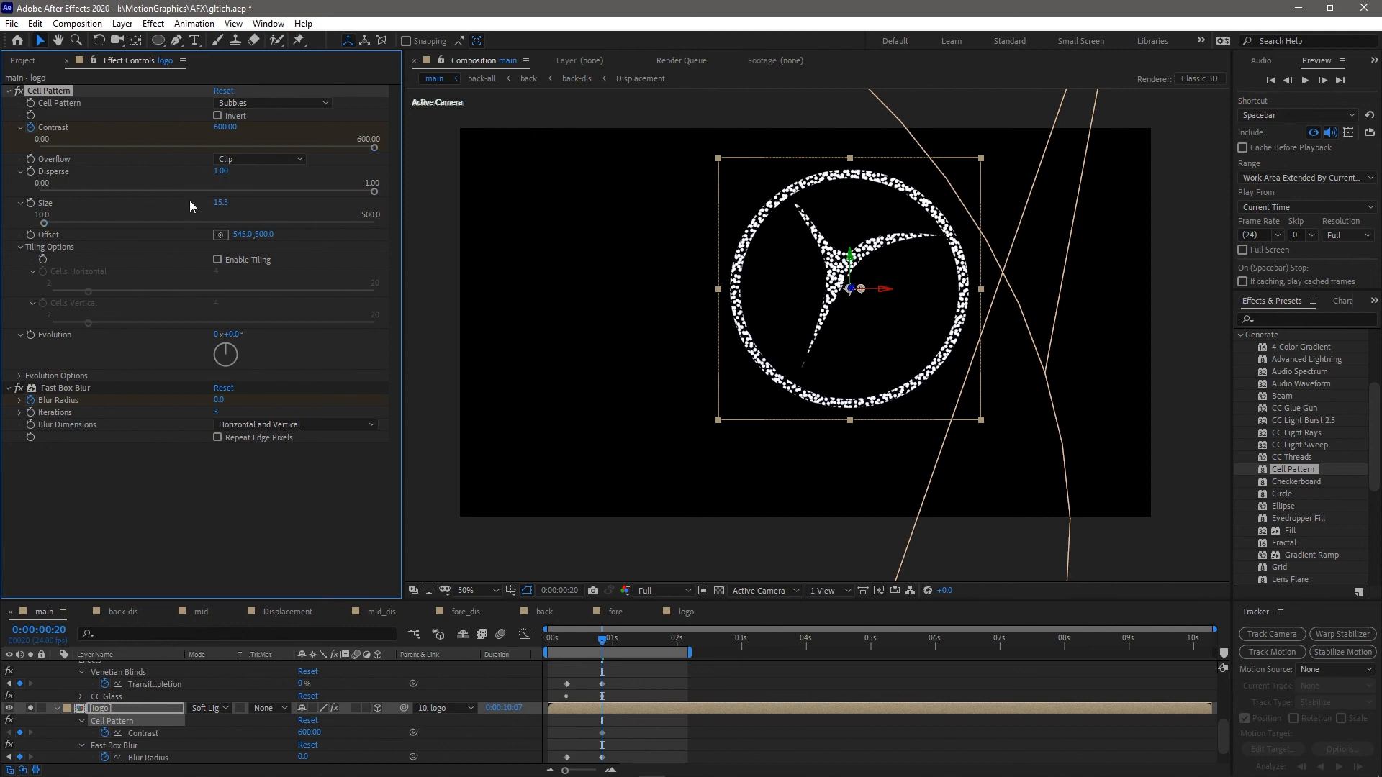
Test lower Cell Pattern Contrast values, return Contrast to 600 and set Size to 36.4
{"action": "left_click", "coordinate": [212, 140]}
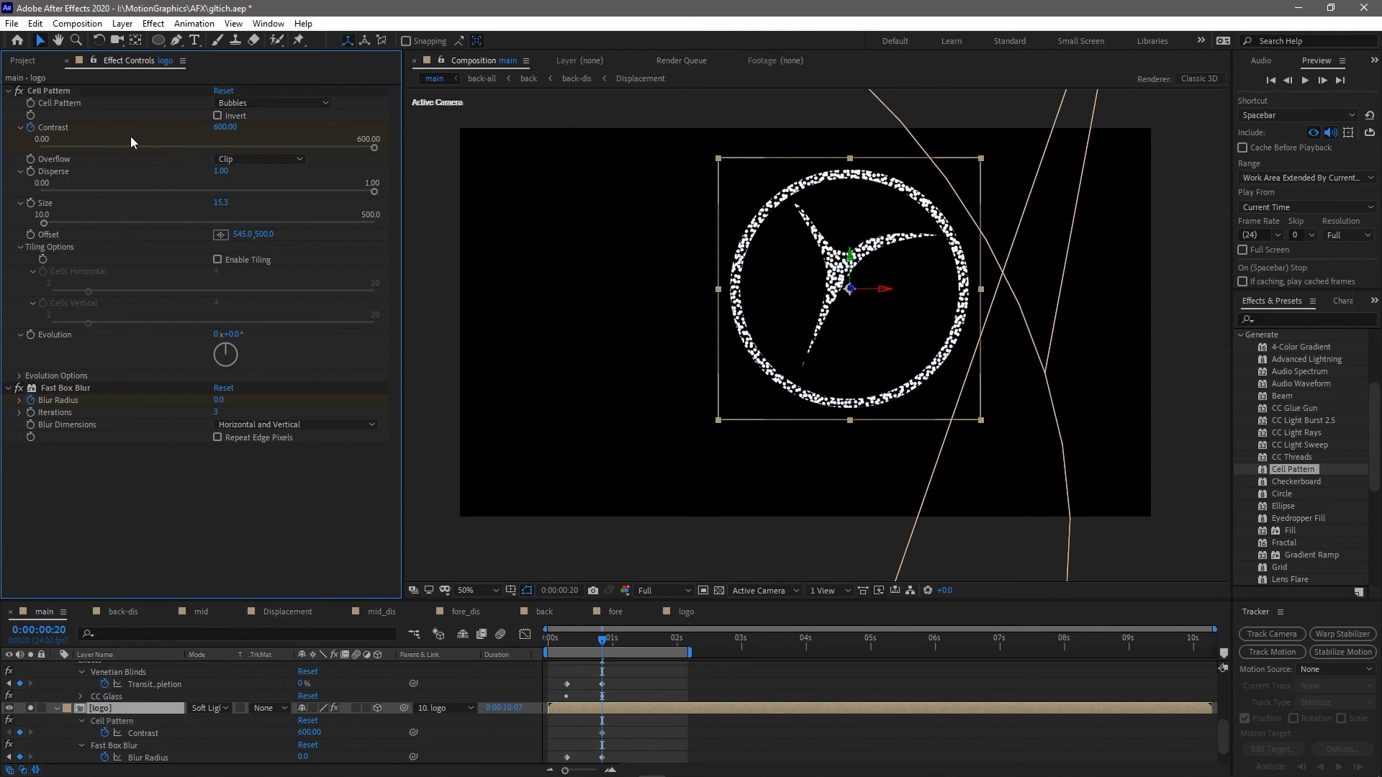
{"action": "left_click_drag", "start_coordinate": [131, 147], "coordinate": [375, 157]}
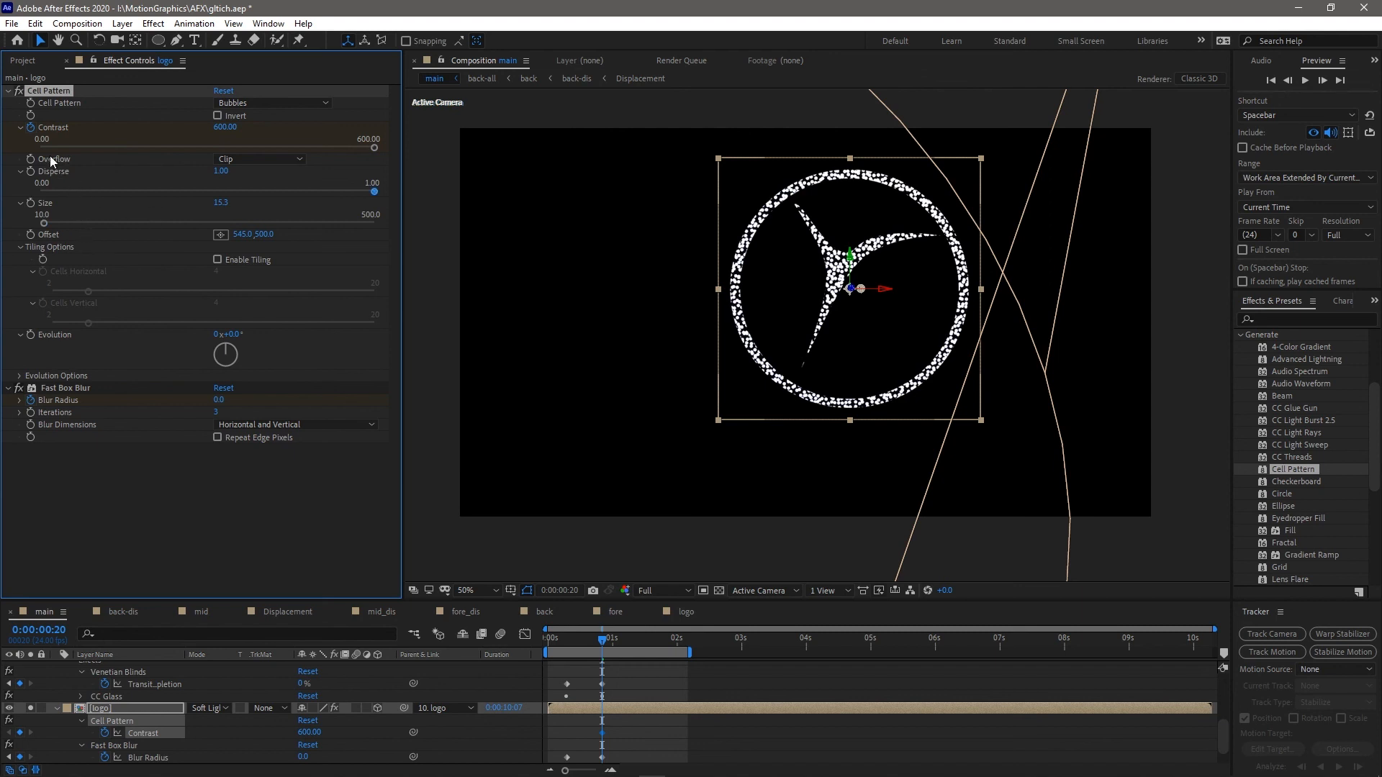
{"action": "left_click_drag", "start_coordinate": [36, 145], "coordinate": [388, 153]}
{"action": "left_click_drag", "start_coordinate": [56, 229], "coordinate": [59, 231]}
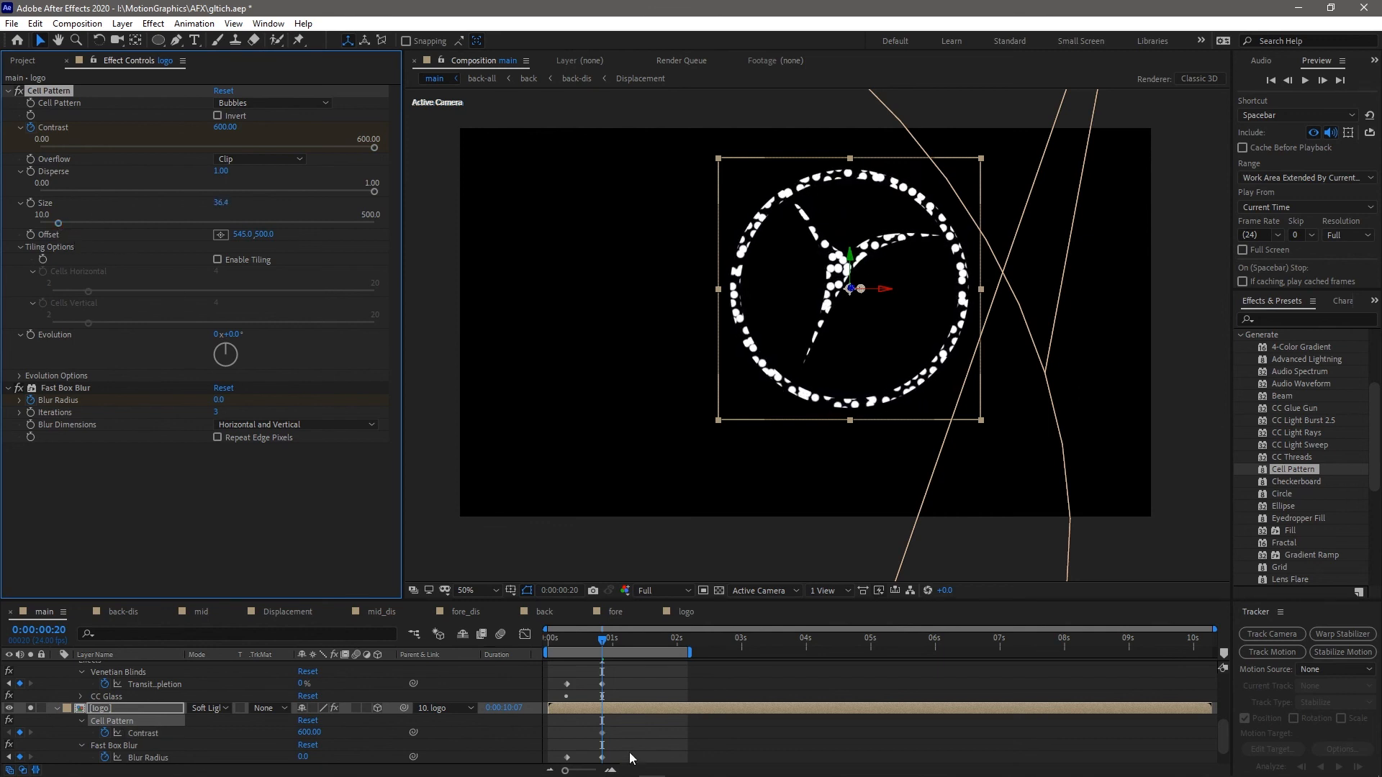
Move the Cell Pattern Contrast keyframe to 0:00:00:07 and keyframe Contrast at 0 at 0:00:00:20
{"action": "left_click", "coordinate": [603, 741]}
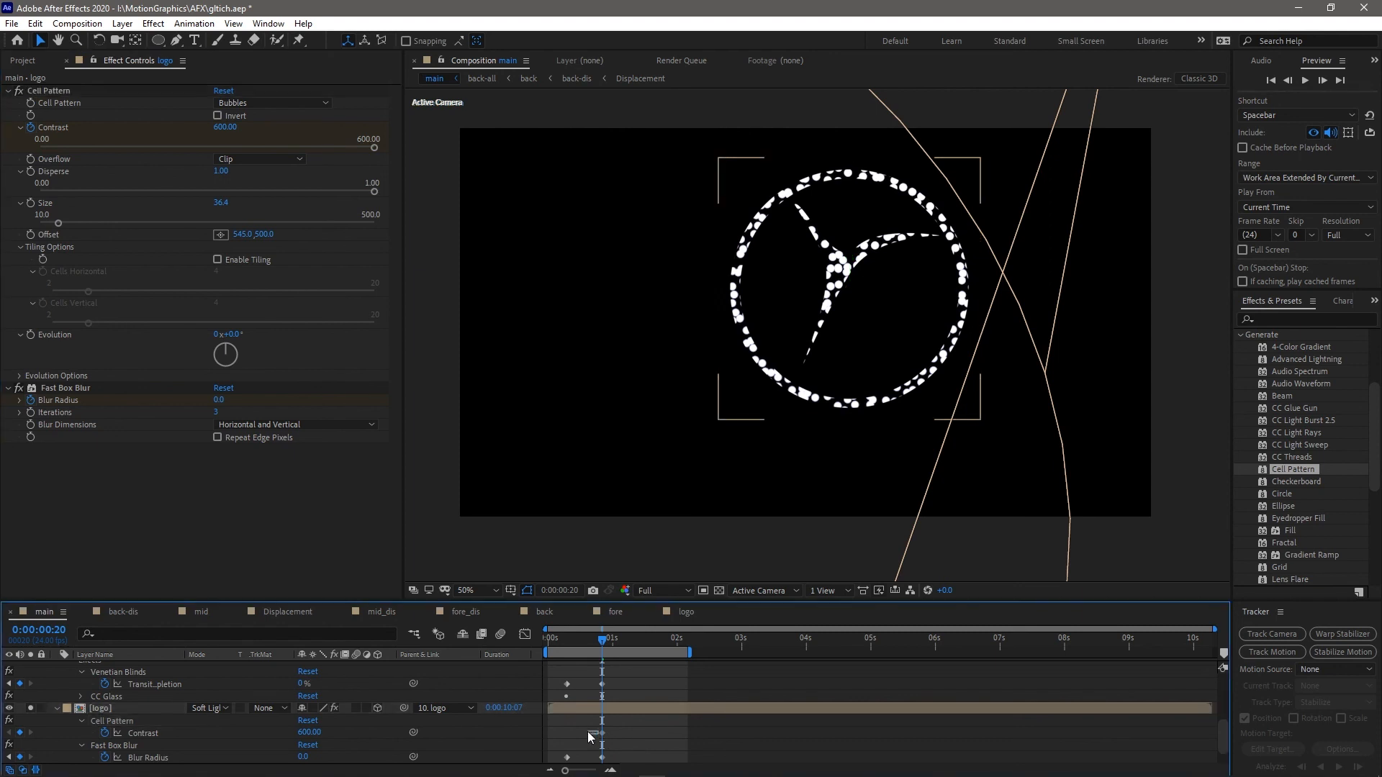
{"action": "left_click_drag", "start_coordinate": [603, 733], "coordinate": [567, 738]}
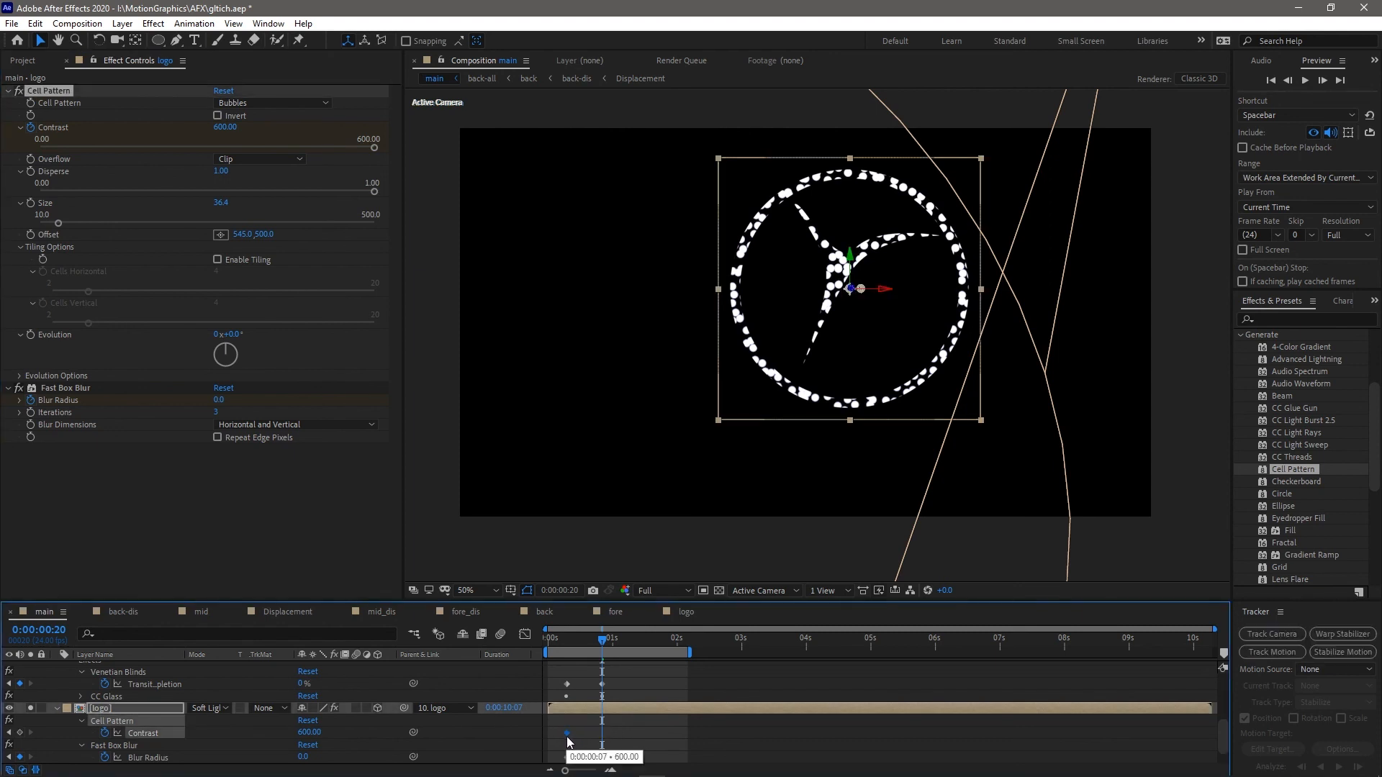
{"action": "left_click", "coordinate": [148, 149]}
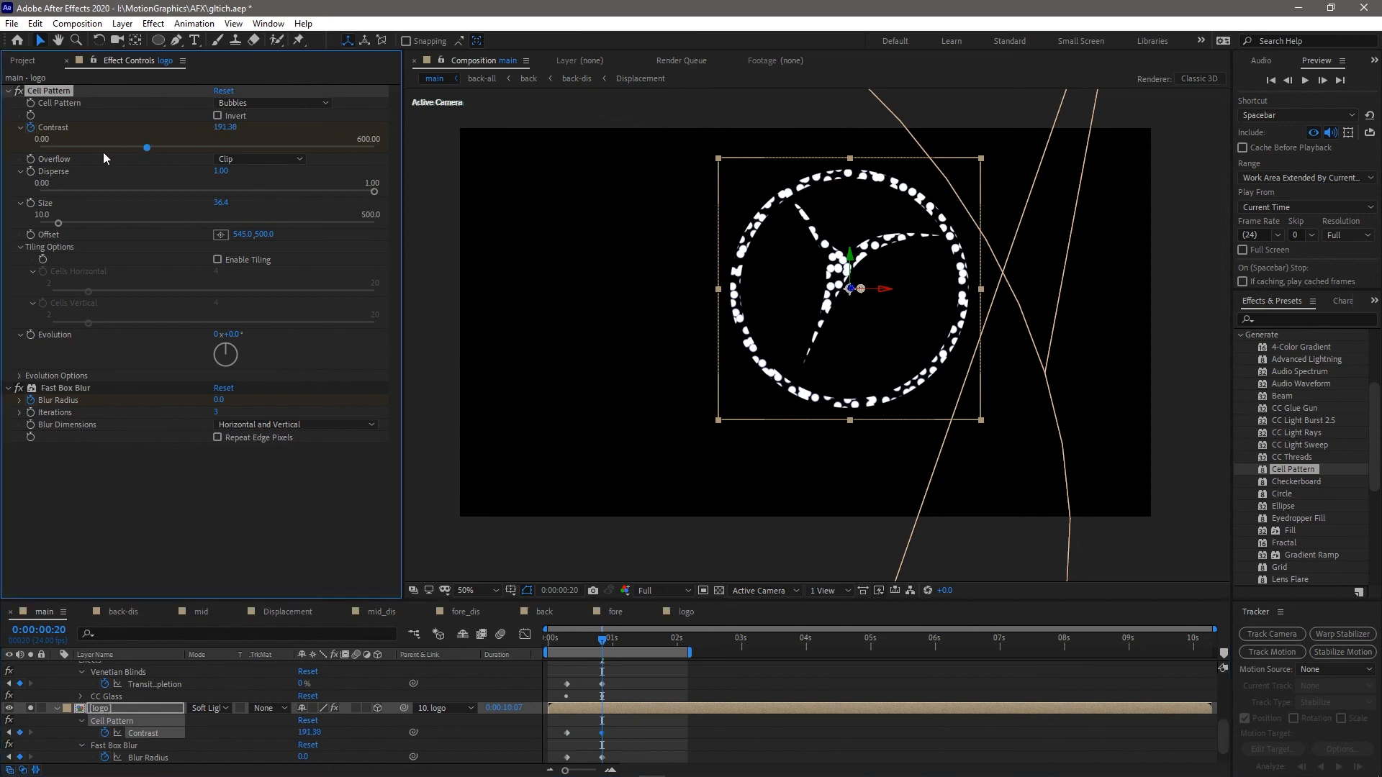
{"action": "left_click", "coordinate": [40, 147]}
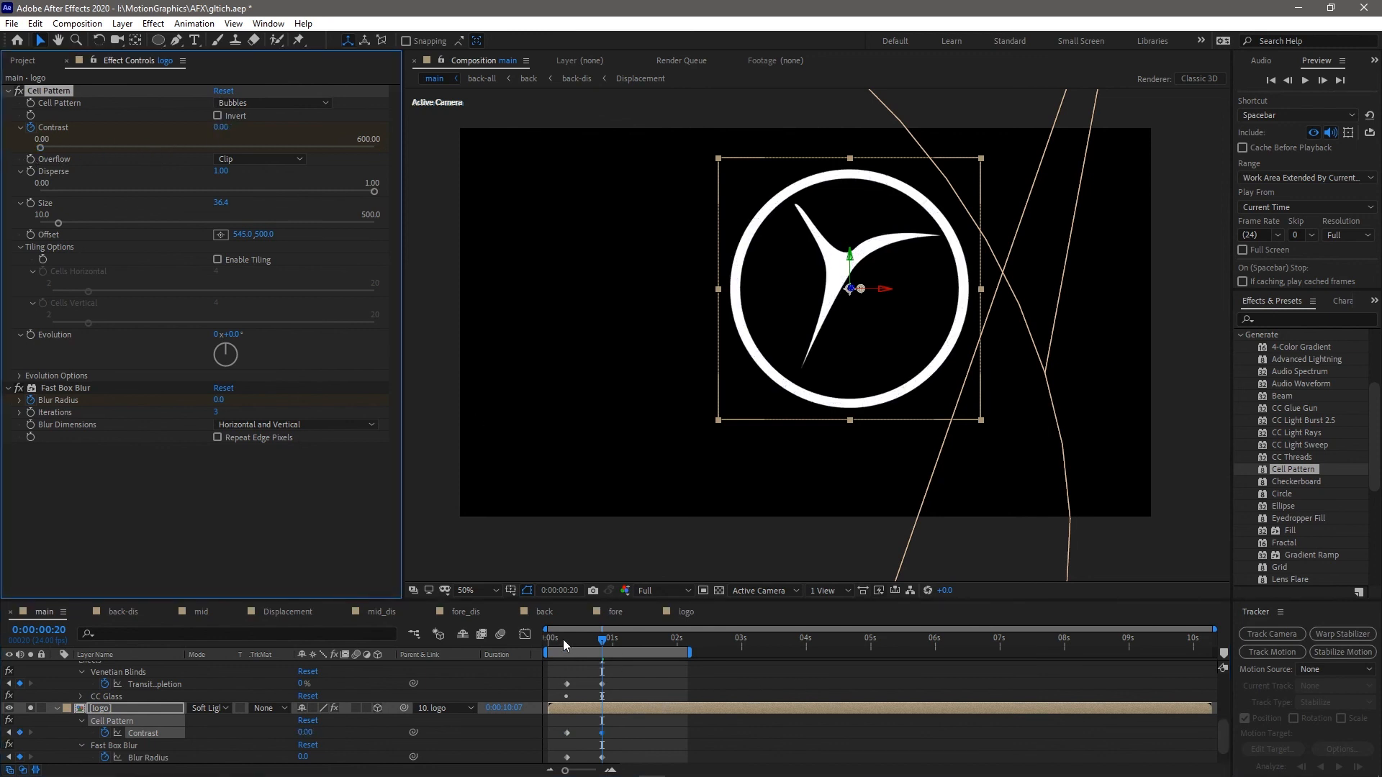
Delay the first Cell Pattern Contrast keyframe, bringing it closer to the second, and scrub through the reveal
{"action": "left_click_drag", "start_coordinate": [569, 645], "coordinate": [580, 673]}
{"action": "left_click_drag", "start_coordinate": [563, 730], "coordinate": [586, 742]}
{"action": "left_click_drag", "start_coordinate": [551, 641], "coordinate": [610, 677]}
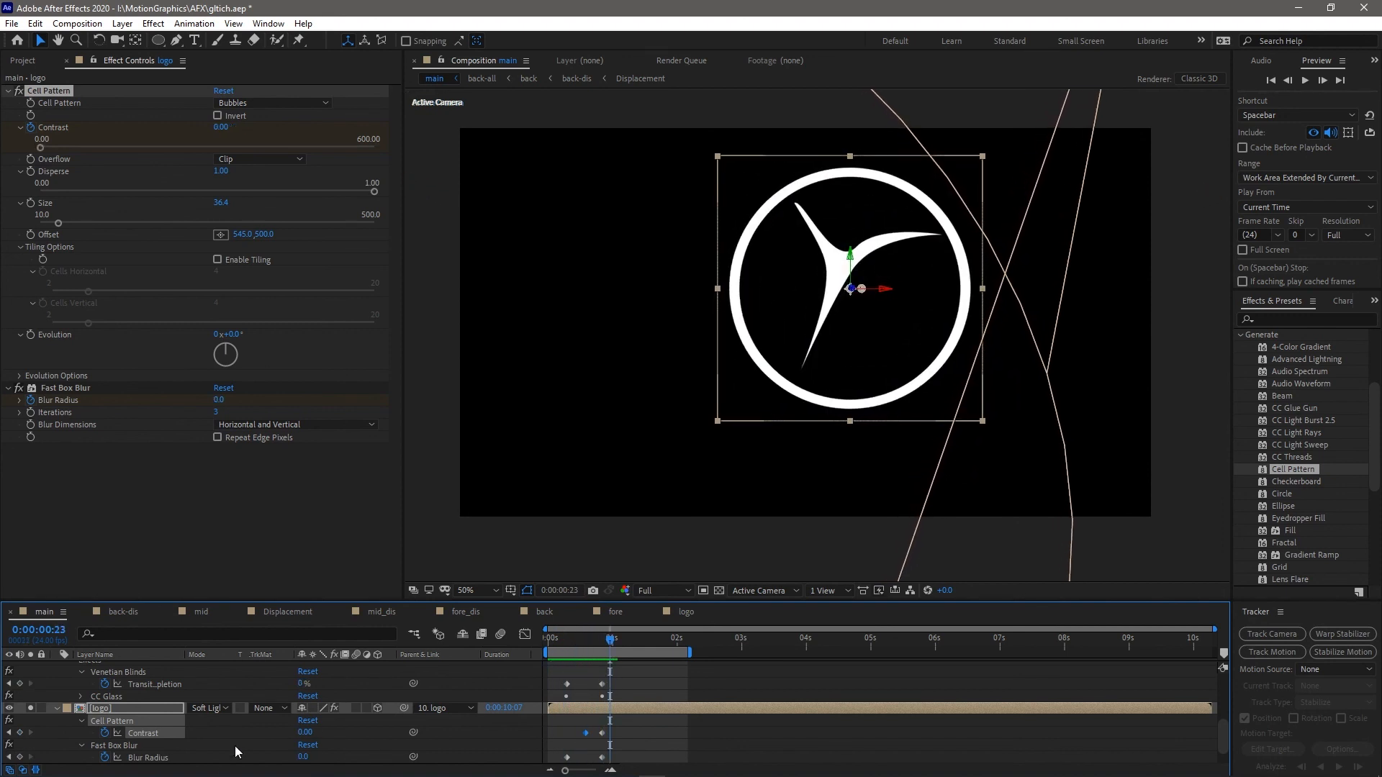
Turn off solo on the Soft Light logo layer and preview the full composition from the start
{"action": "scroll", "coordinate": [197, 733], "scroll_direction": "up", "scroll_amount": 5}
{"action": "scroll", "coordinate": [195, 731], "scroll_direction": "down", "scroll_amount": 5}
{"action": "left_click", "coordinate": [26, 708]}
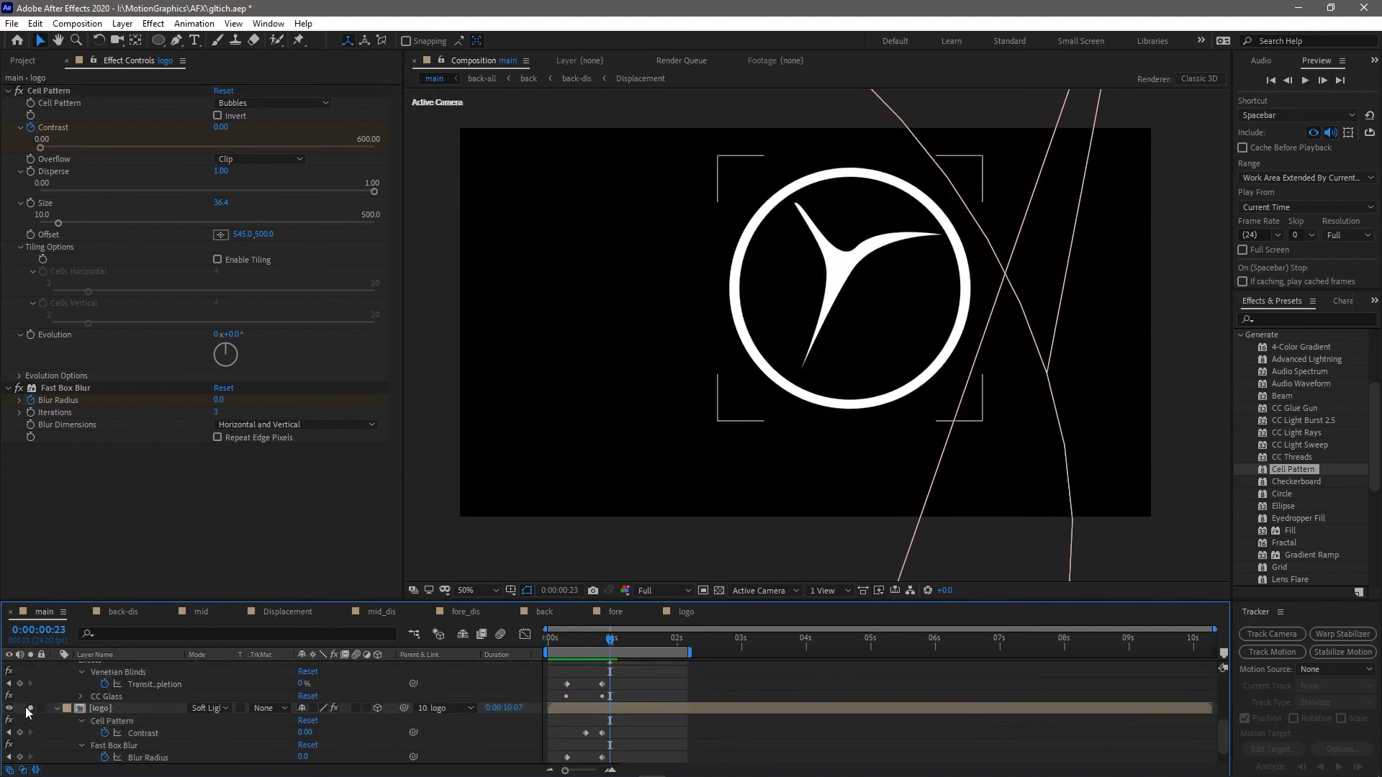
{"action": "left_click", "coordinate": [29, 709]}
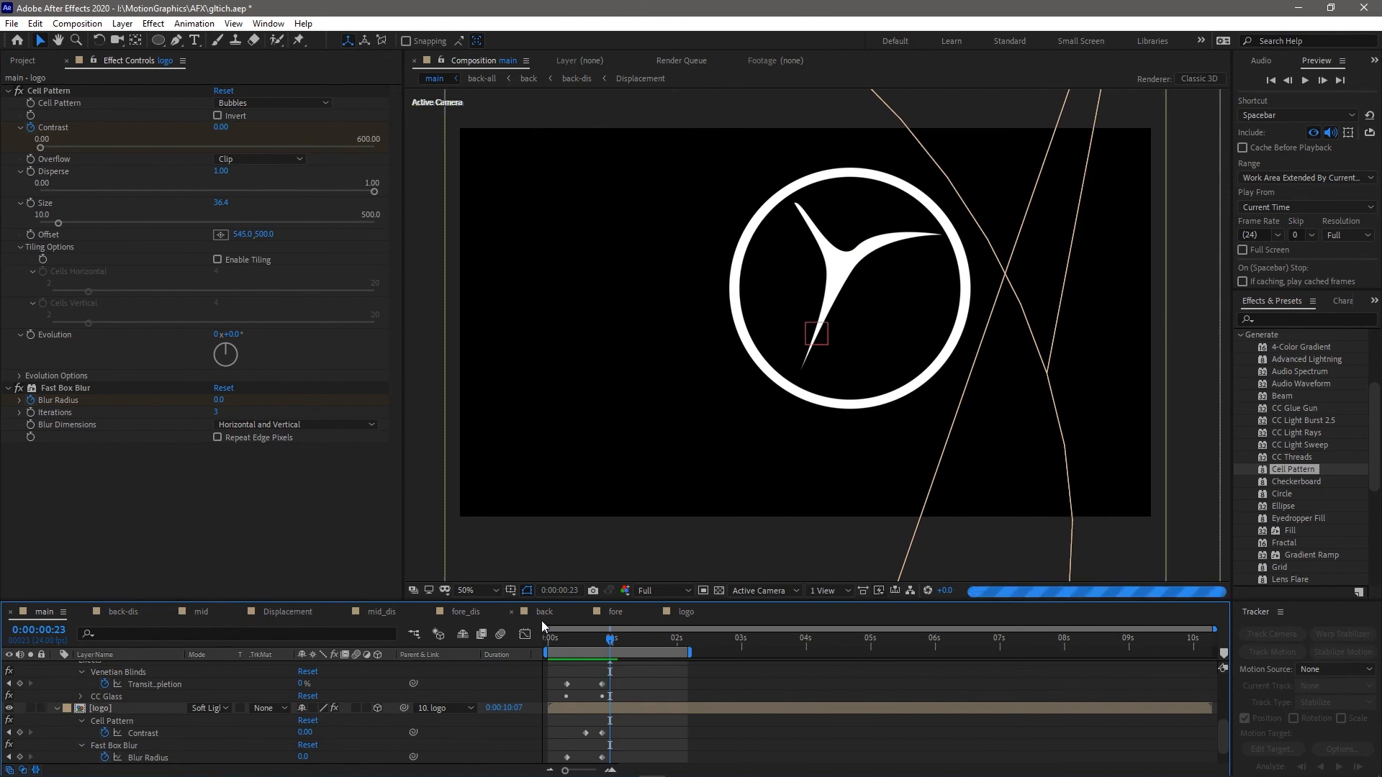
{"action": "left_click_drag", "start_coordinate": [563, 639], "coordinate": [546, 640]}
{"action": "key", "text": "space"}
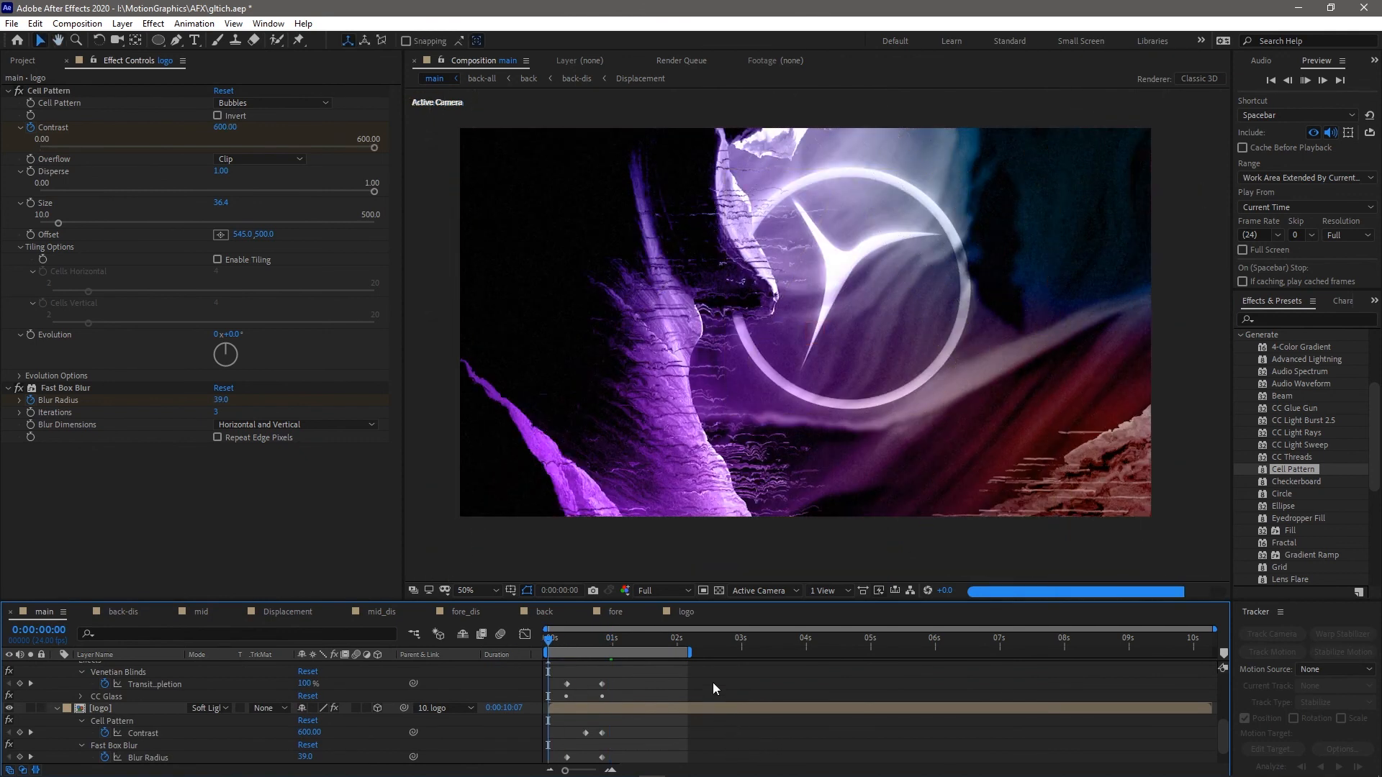
{"action": "key", "text": "space"}
Compress the Soft Light logo's Contrast and Blur Radius keyframes to end at 0:00:00:13 and preview the reveal
{"action": "left_click_drag", "start_coordinate": [630, 721], "coordinate": [565, 761]}
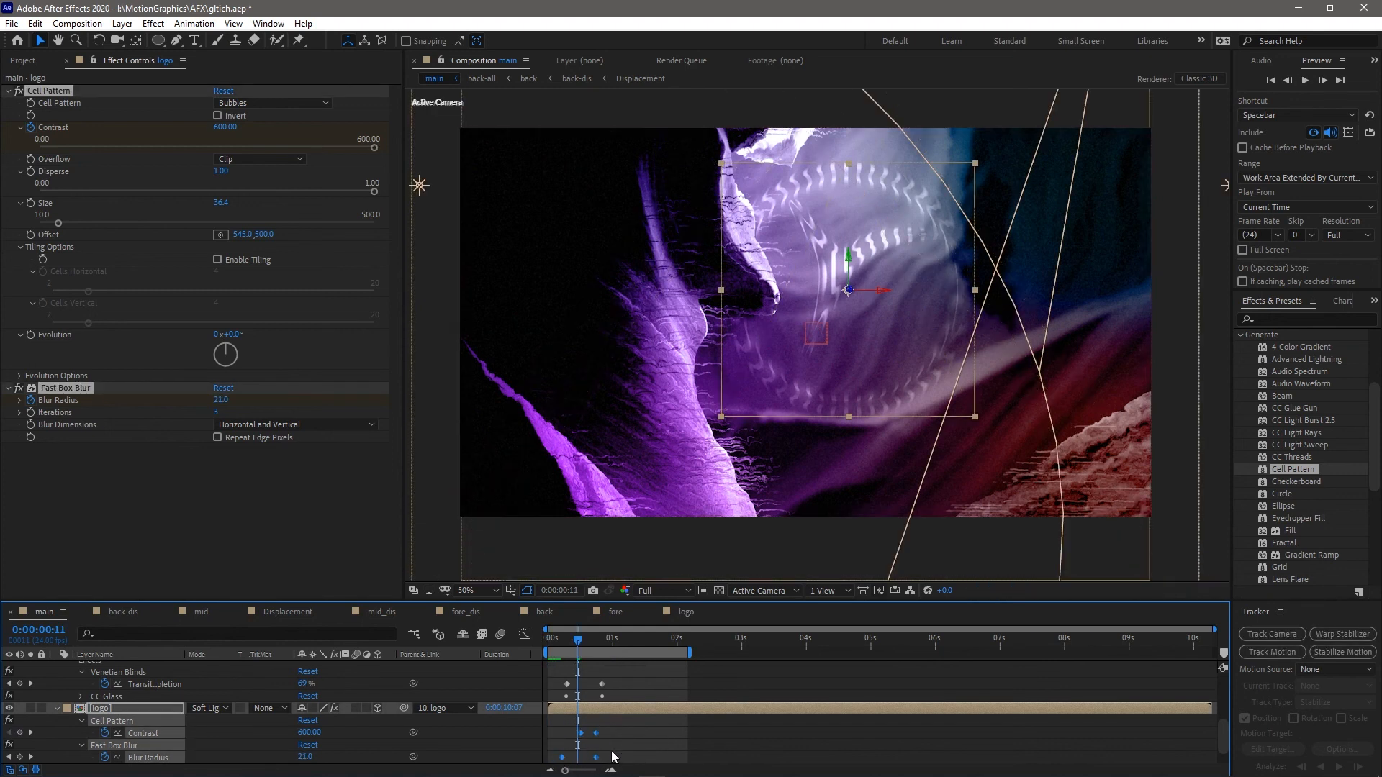
{"action": "left_click_drag", "start_coordinate": [595, 759], "coordinate": [582, 758]}
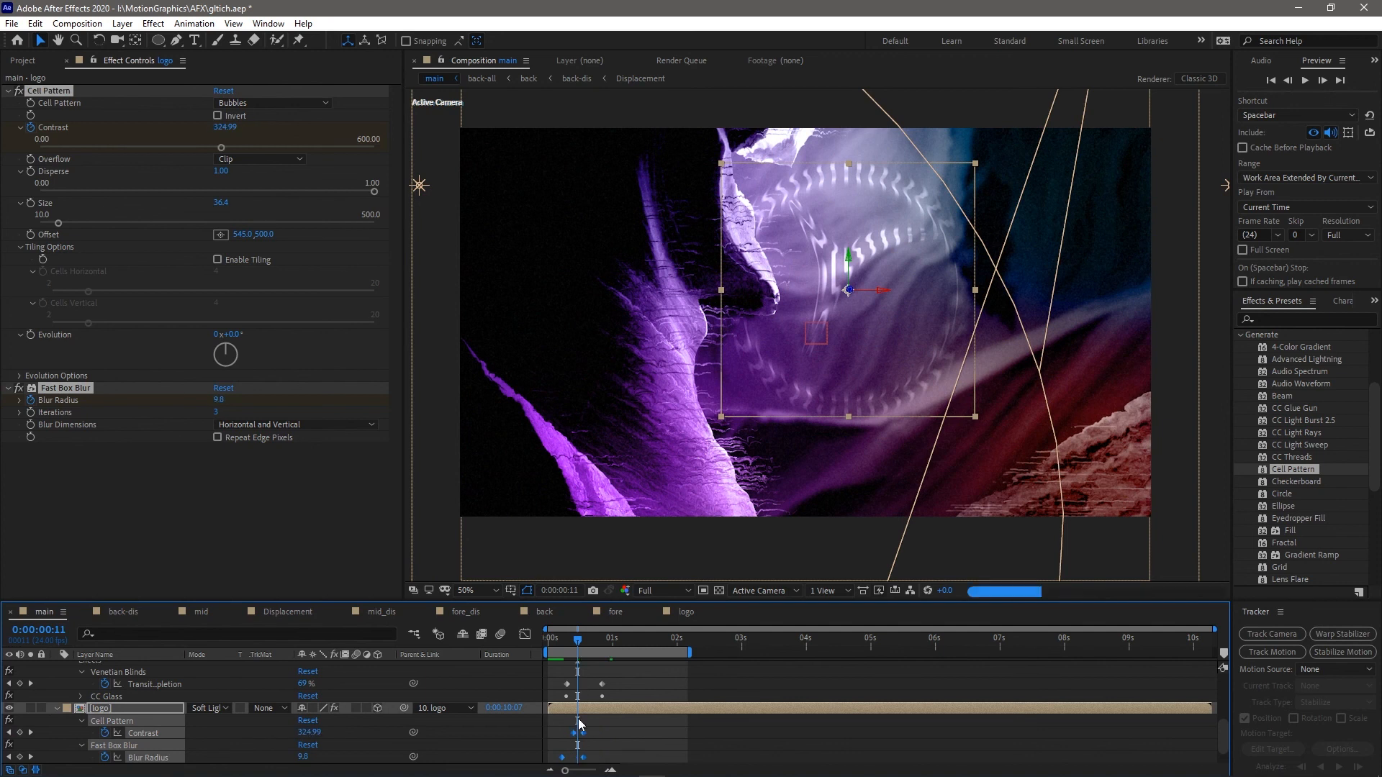
{"action": "left_click_drag", "start_coordinate": [564, 639], "coordinate": [545, 639]}
{"action": "key", "text": "space"}
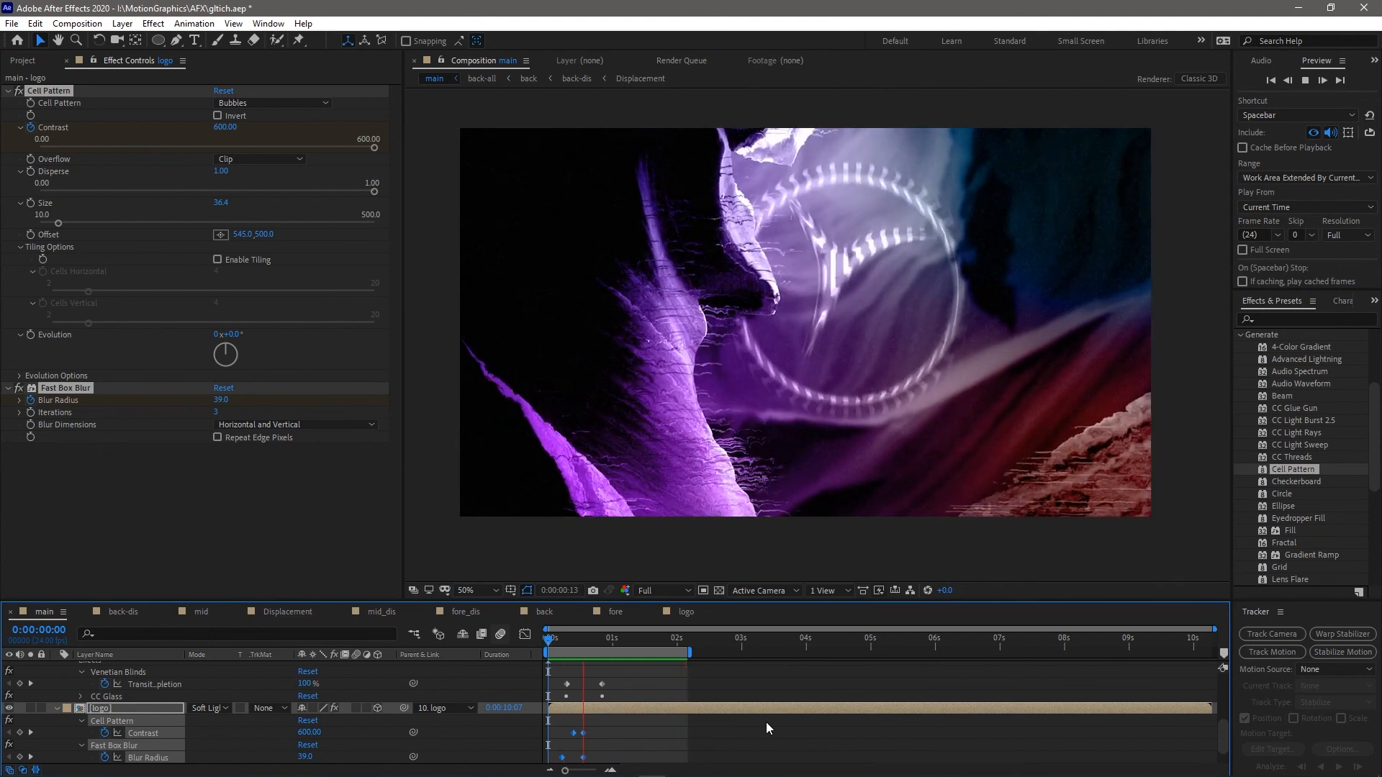
{"action": "key", "text": "space"}
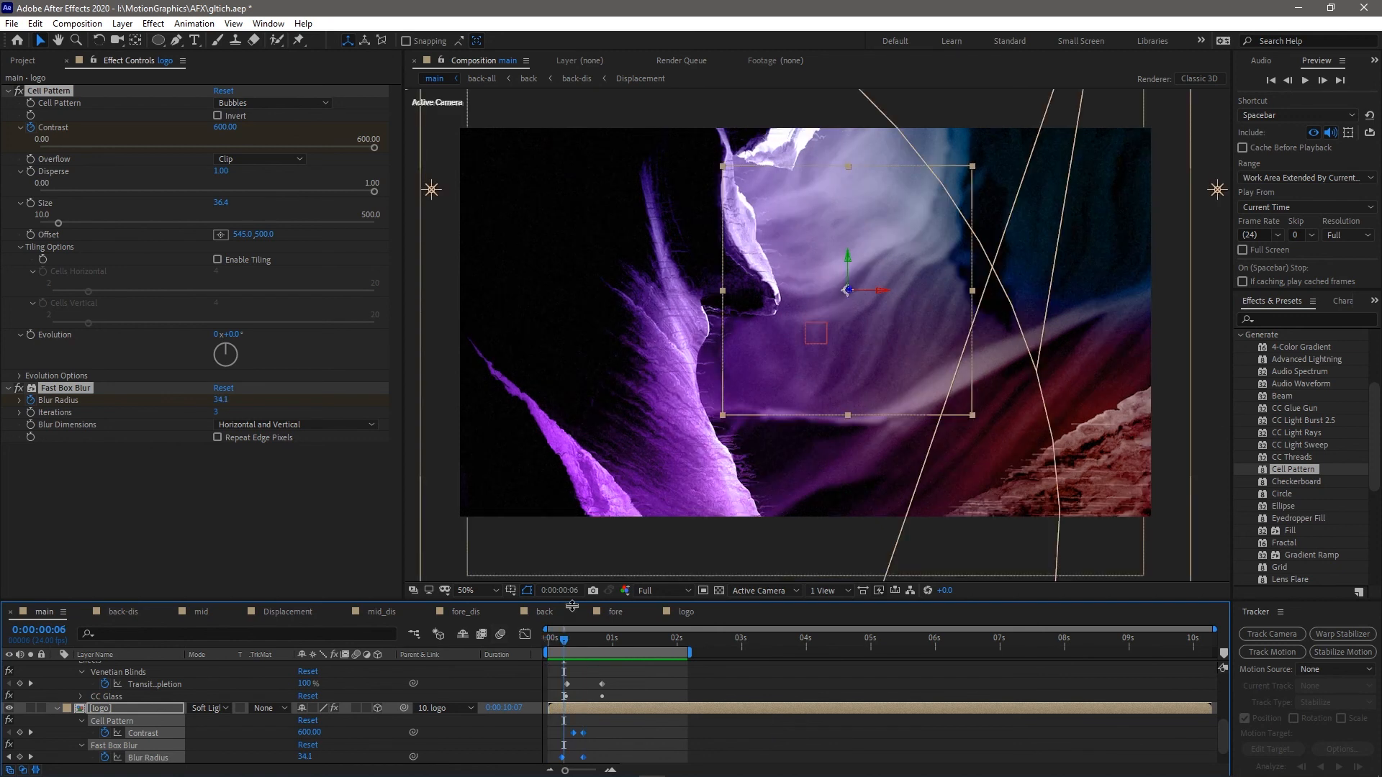
{"action": "key", "text": "space"}
{"action": "key", "text": "space"}
Collapse the properties of both the Soft Light and Overlay logo layers in the timeline
{"action": "scroll", "coordinate": [120, 719], "scroll_direction": "up", "scroll_amount": 5}
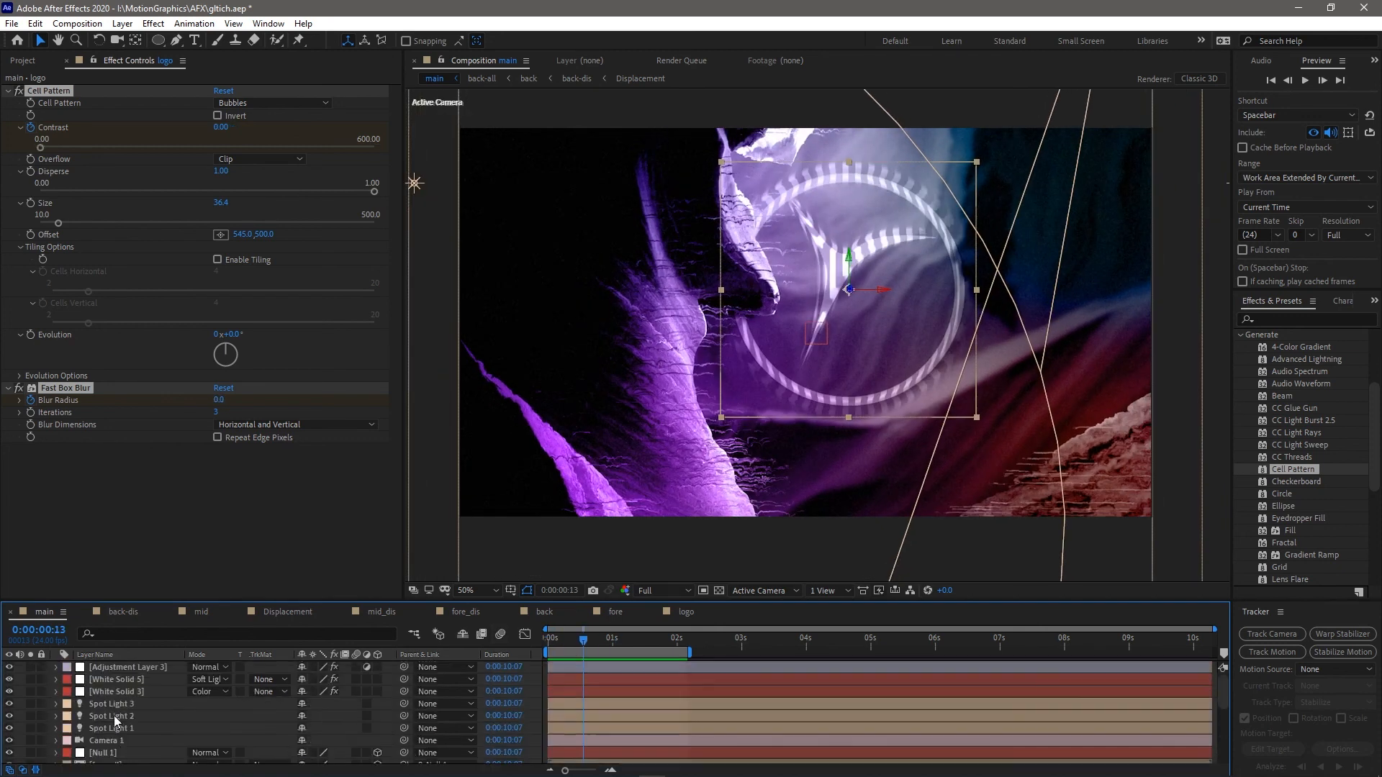
{"action": "scroll", "coordinate": [90, 713], "scroll_direction": "down", "scroll_amount": 5}
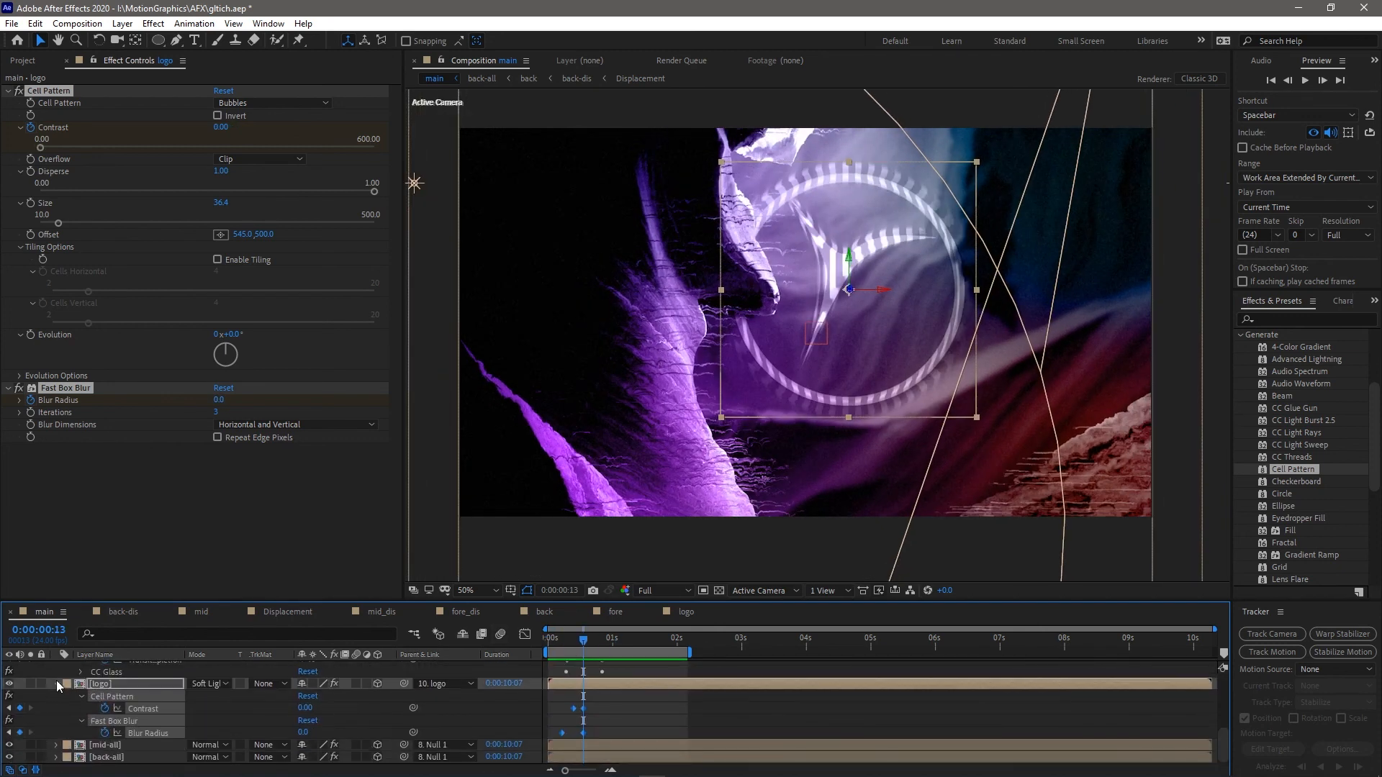
{"action": "left_click", "coordinate": [58, 684]}
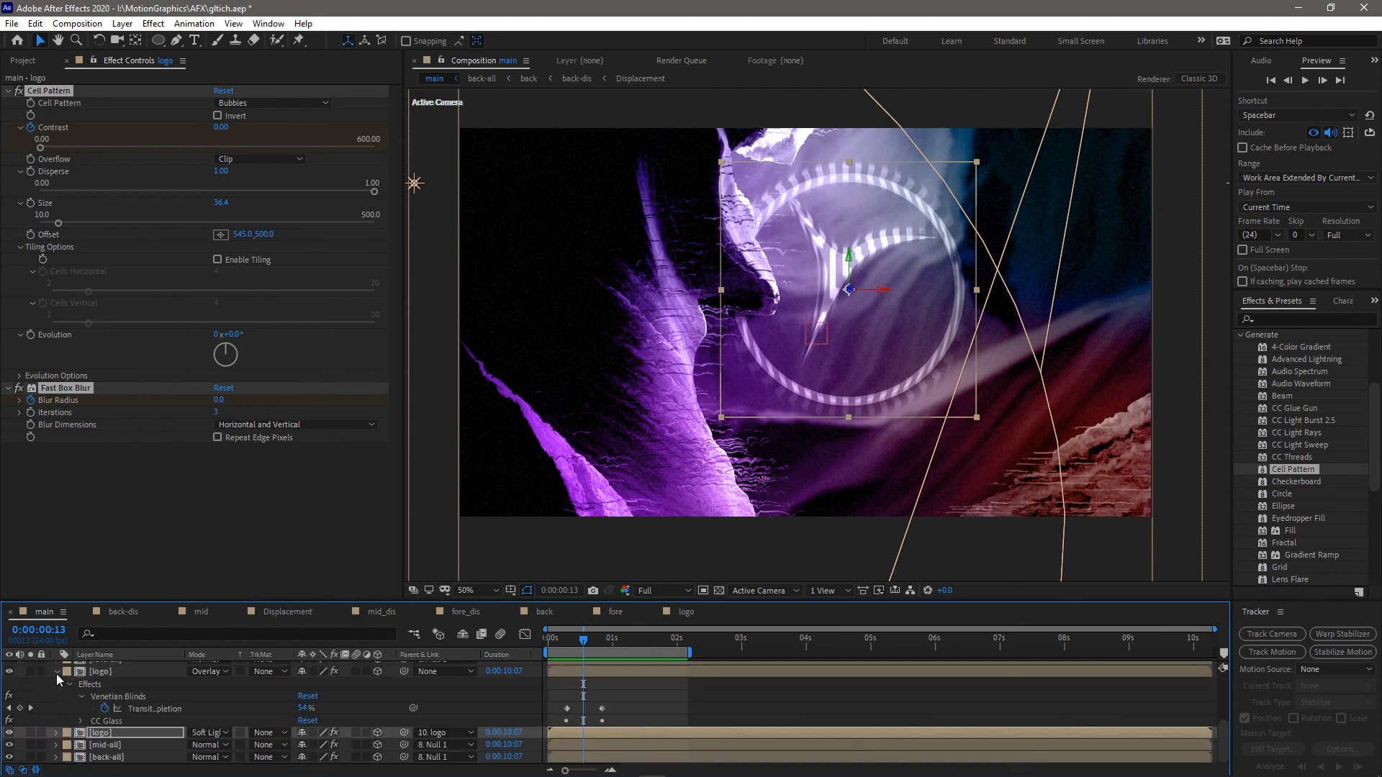
{"action": "left_click", "coordinate": [57, 672]}
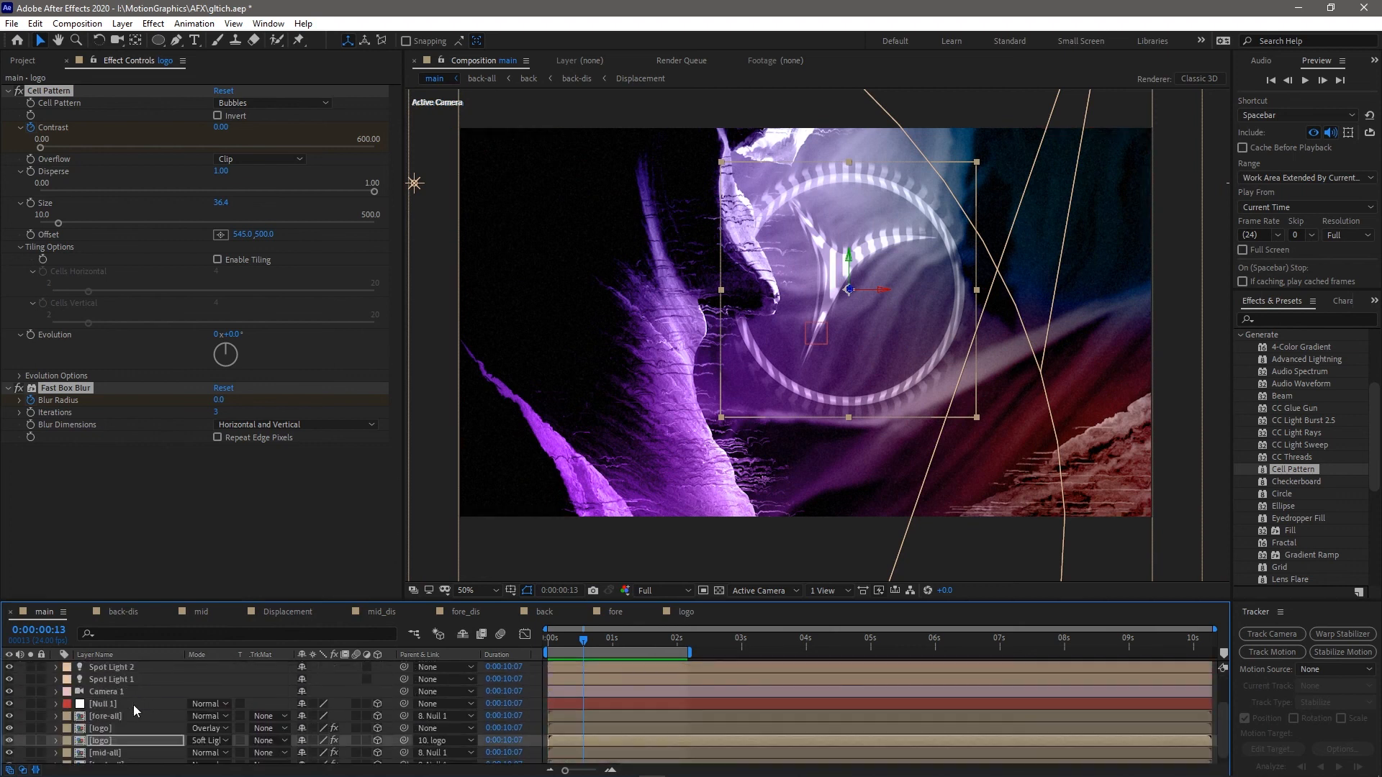
Find Fast Box Blur by searching the effects for "fas" and apply it to the fore-all layer
{"action": "left_click", "coordinate": [118, 715]}
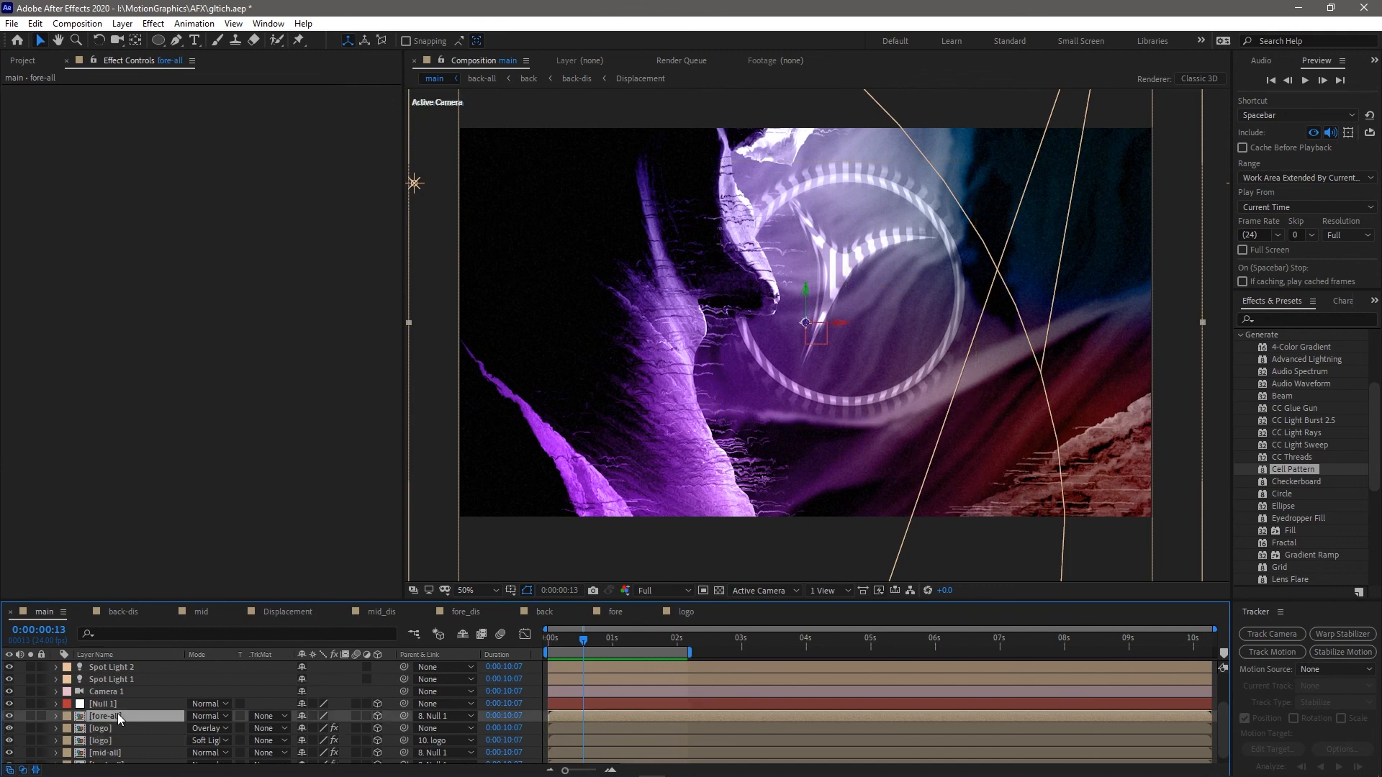
{"action": "left_click", "coordinate": [1281, 320]}
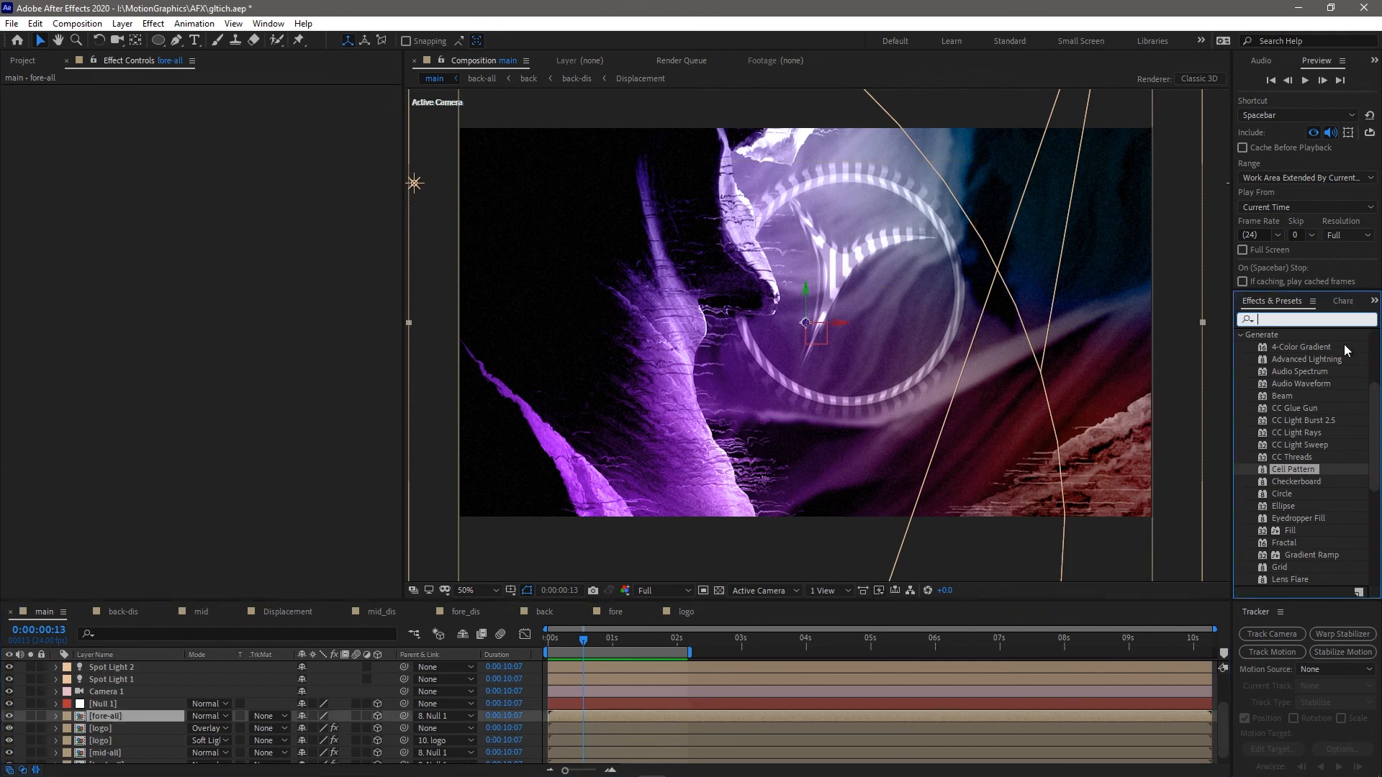
{"action": "type", "text": "fas"}
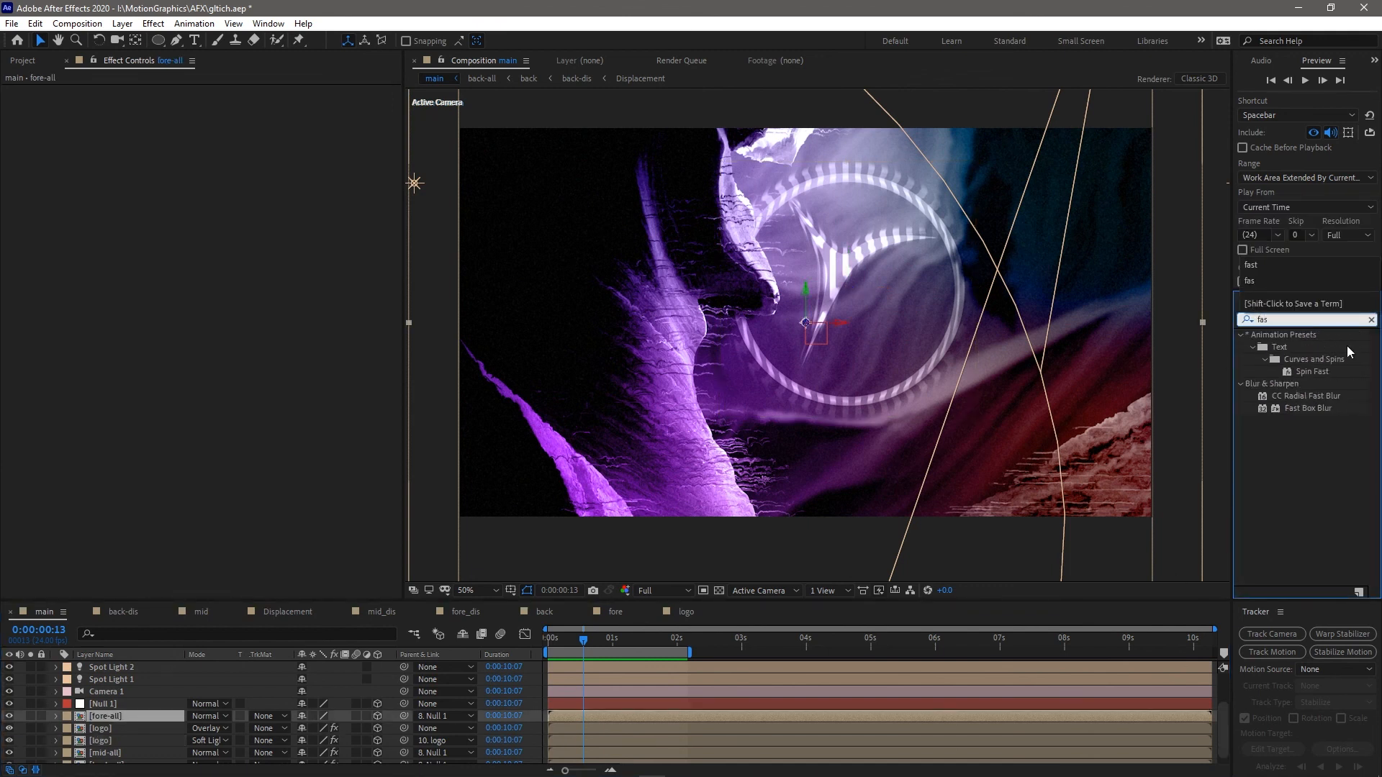
{"action": "double_click", "coordinate": [1267, 408]}
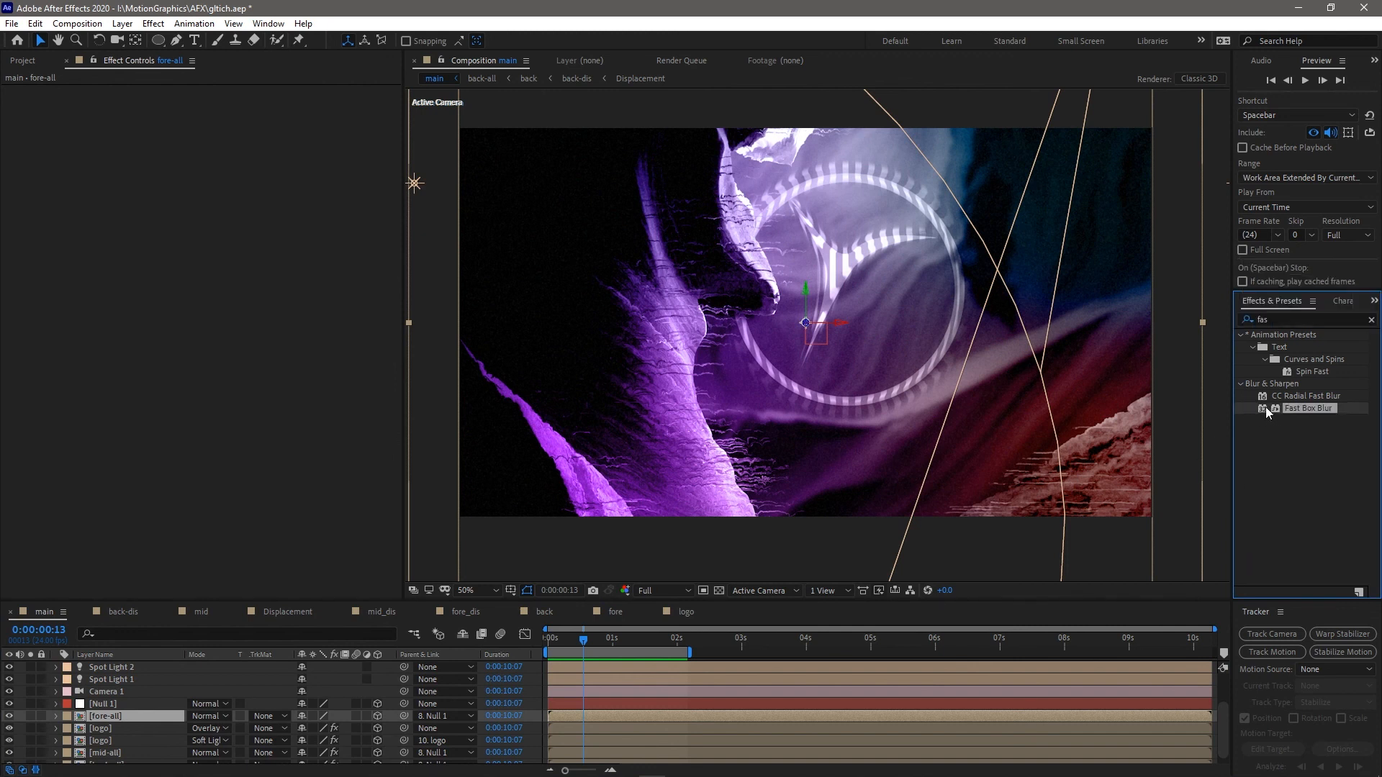
Try a Fast Box Blur Radius of 27.1 on the fore-all layer and return it to 0
{"action": "left_click", "coordinate": [19, 103]}
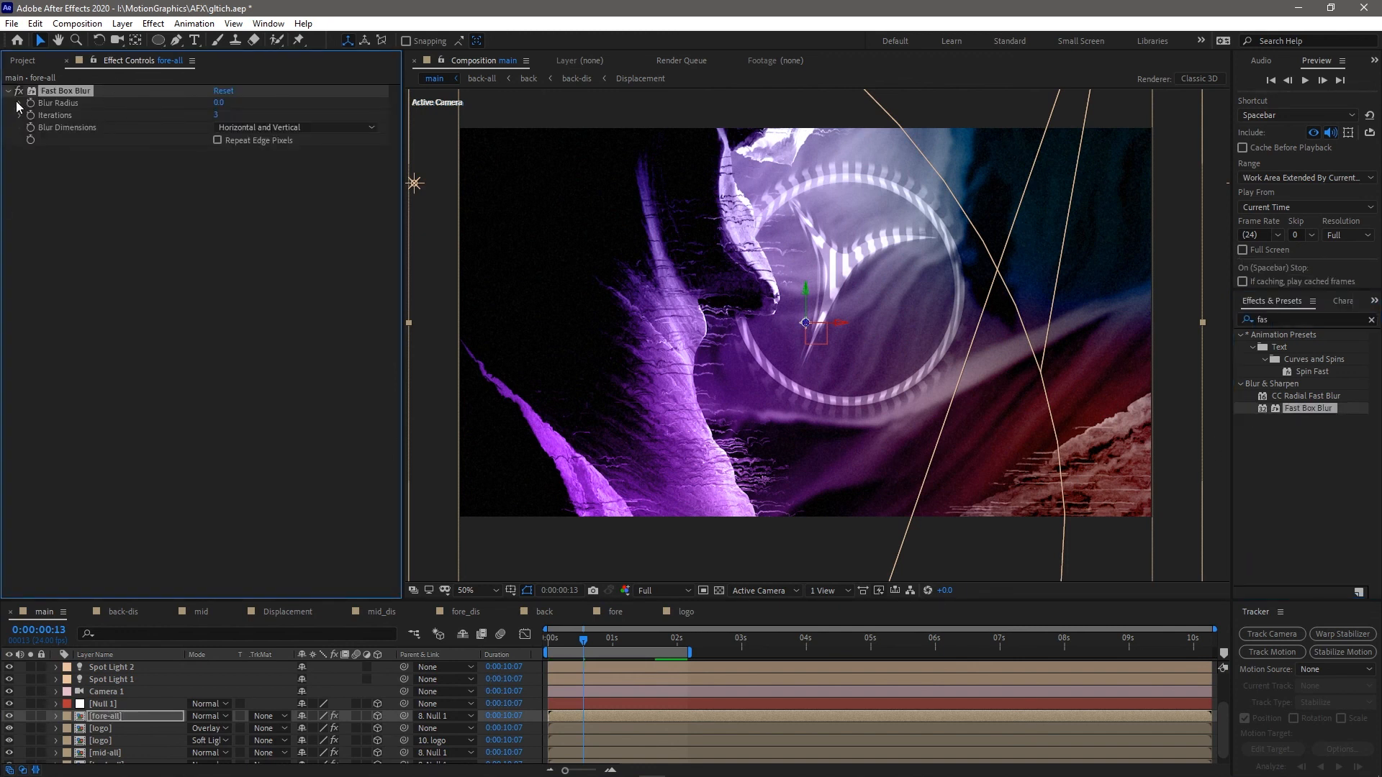
{"action": "left_click_drag", "start_coordinate": [76, 123], "coordinate": [107, 121]}
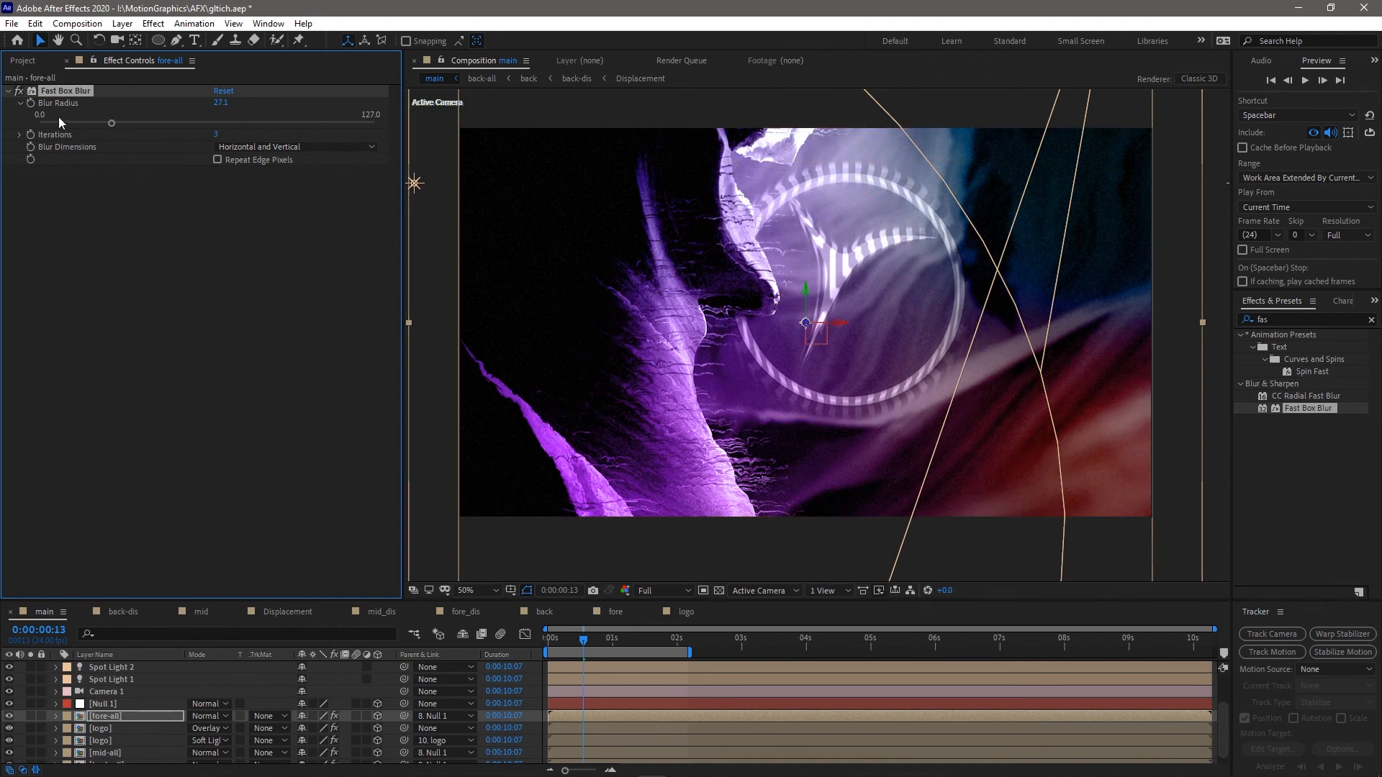
{"action": "left_click_drag", "start_coordinate": [4, 130], "coordinate": [3, 131]}
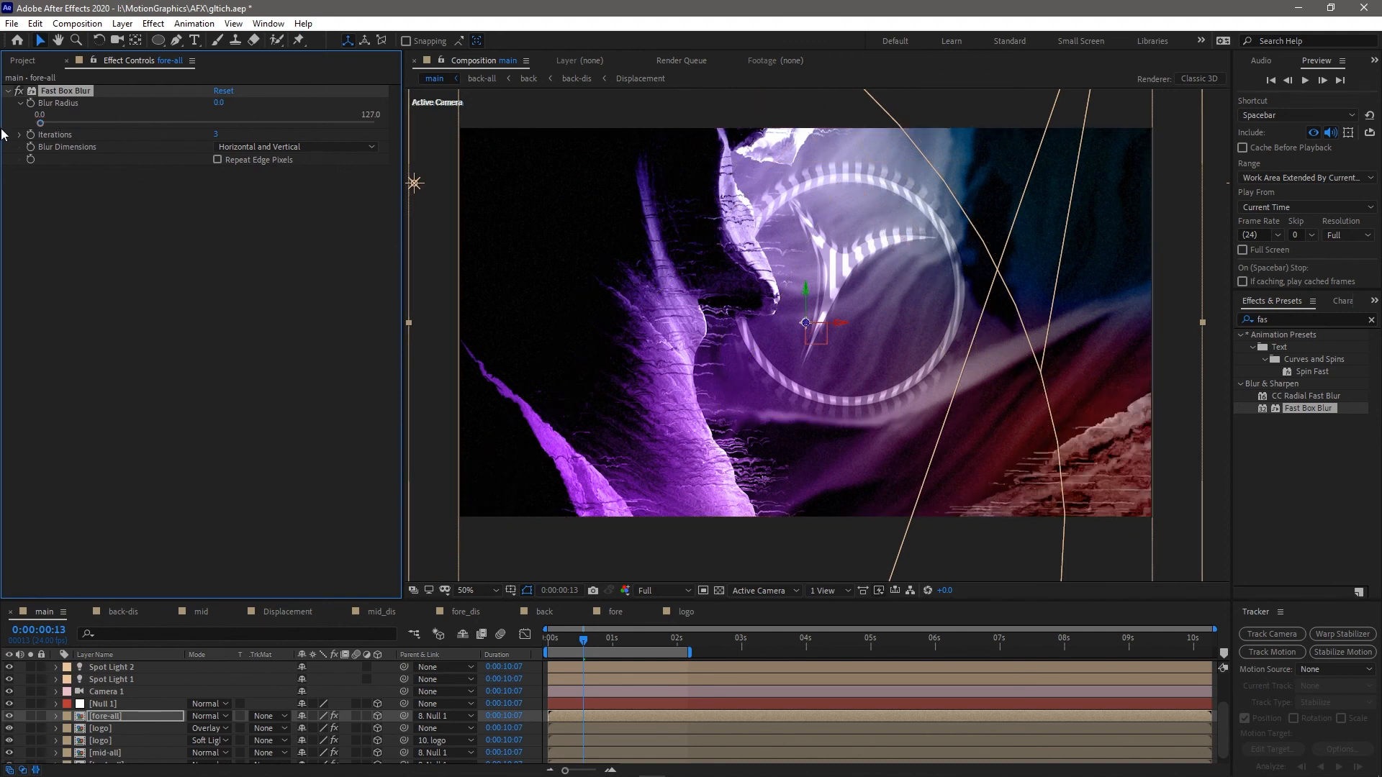
Keyframe the fore-all Blur Radius from 0 at 0:00:00:00 to 4.4 at 0:00:00:10 and preview the blur
{"action": "left_click", "coordinate": [547, 645]}
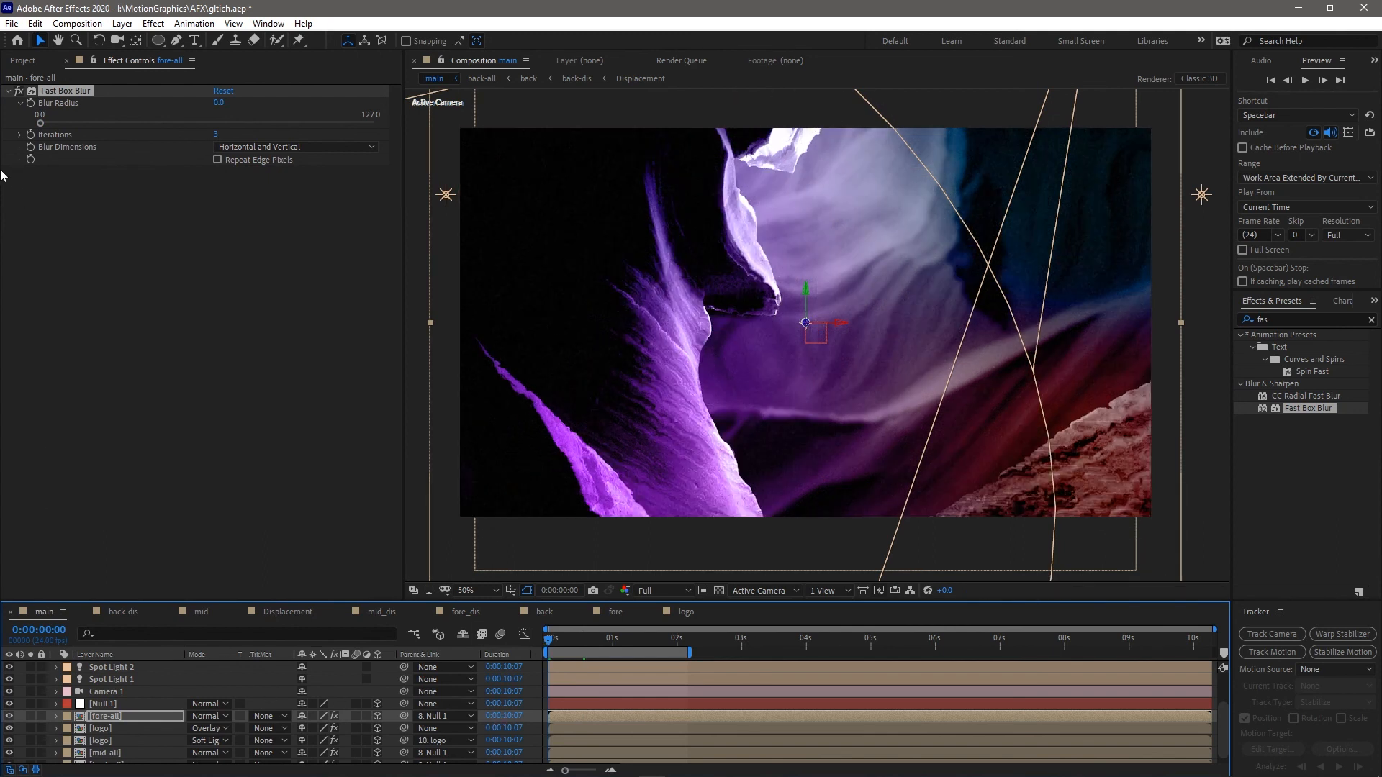
{"action": "left_click", "coordinate": [30, 103]}
{"action": "left_click_drag", "start_coordinate": [551, 640], "coordinate": [573, 640]}
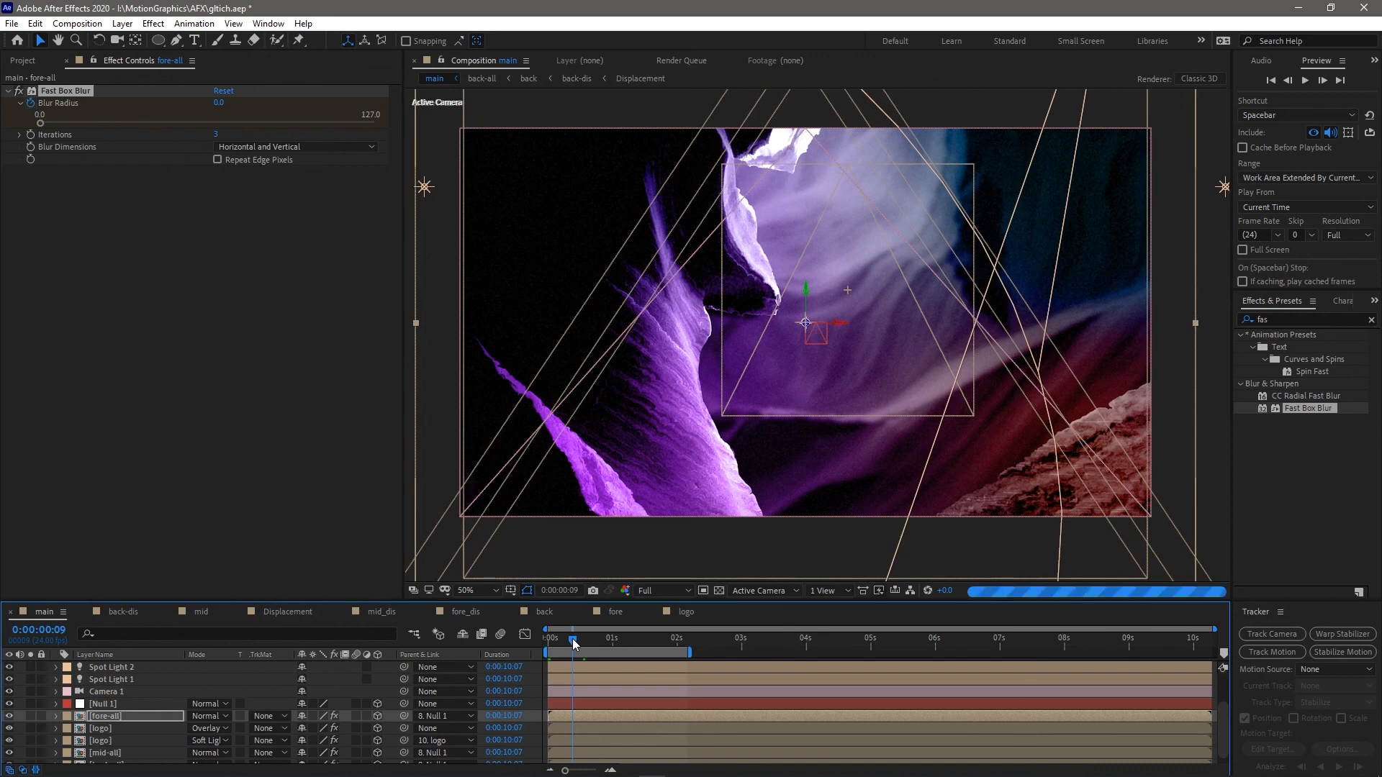
{"action": "left_click_drag", "start_coordinate": [574, 643], "coordinate": [575, 643]}
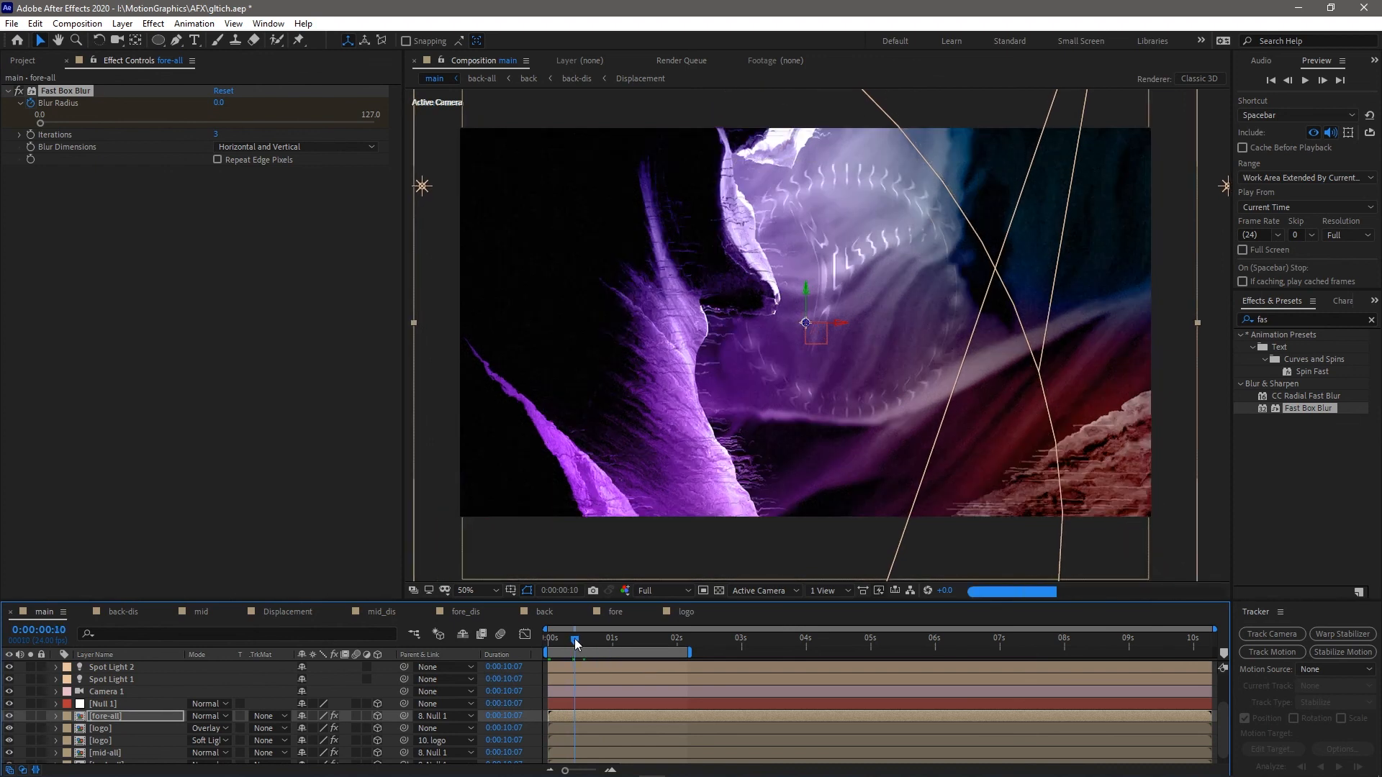
{"action": "left_click_drag", "start_coordinate": [45, 123], "coordinate": [48, 123]}
{"action": "left_click_drag", "start_coordinate": [574, 640], "coordinate": [546, 640]}
{"action": "key", "text": "space"}
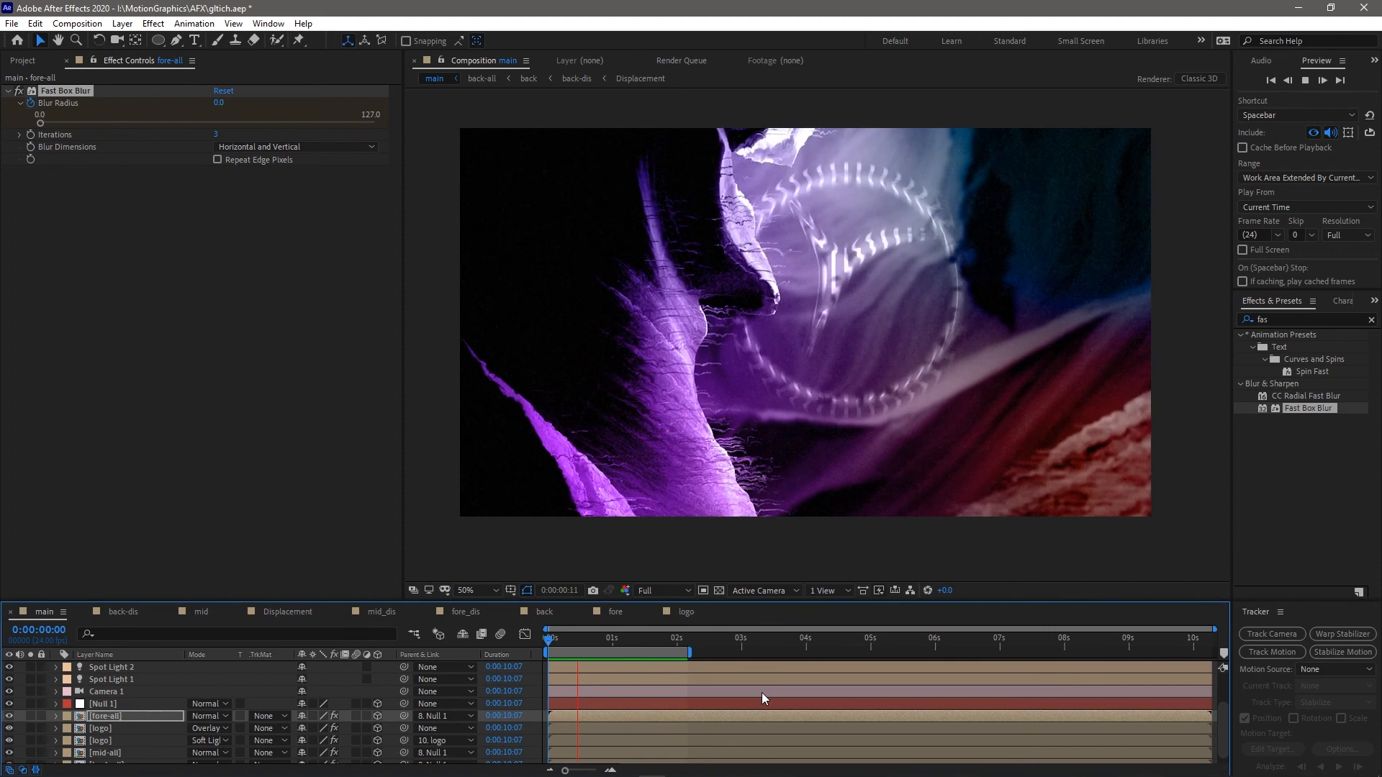
{"action": "key", "text": "space"}
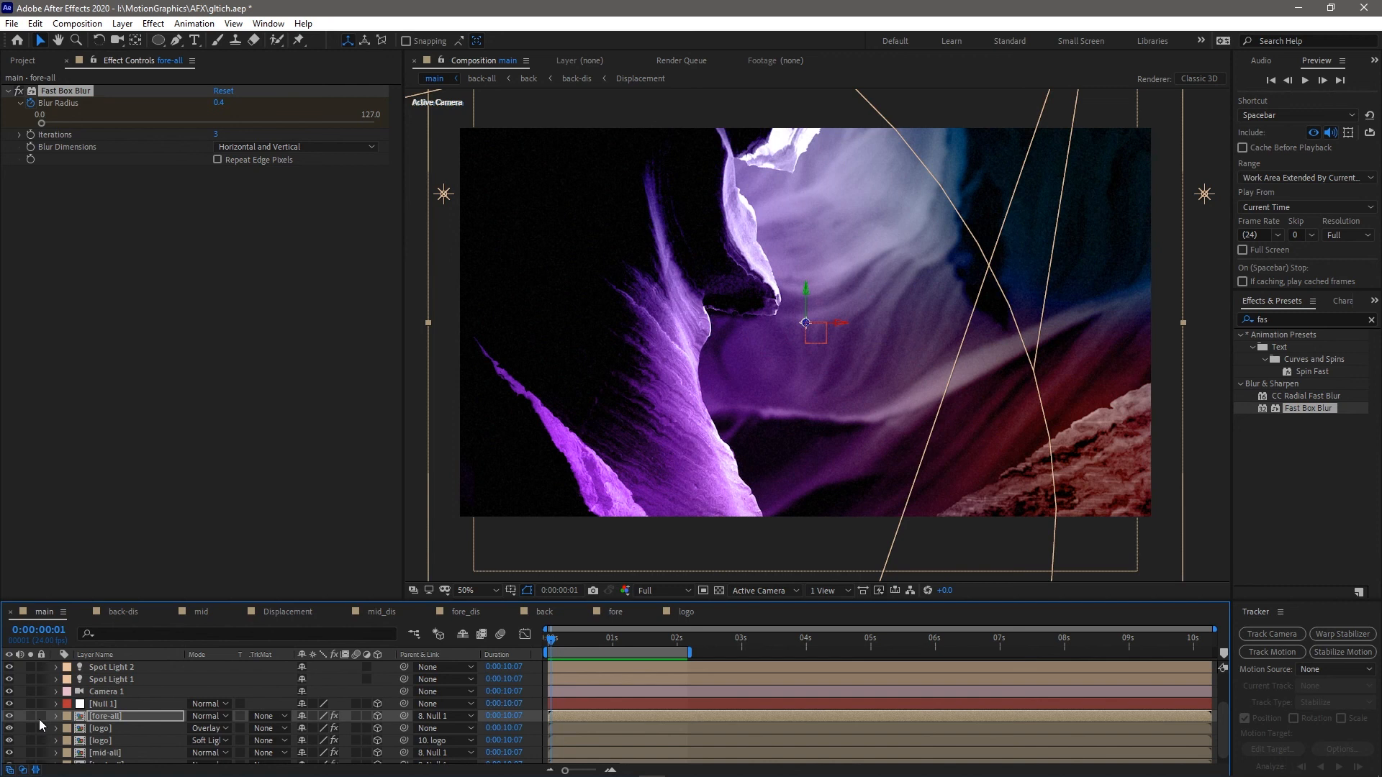
Animate the fore-all layer's Position from 0:00:00:01 to about 48, 37 in X and Y at 0:00:00:19, and preview it
{"action": "key", "text": "p"}
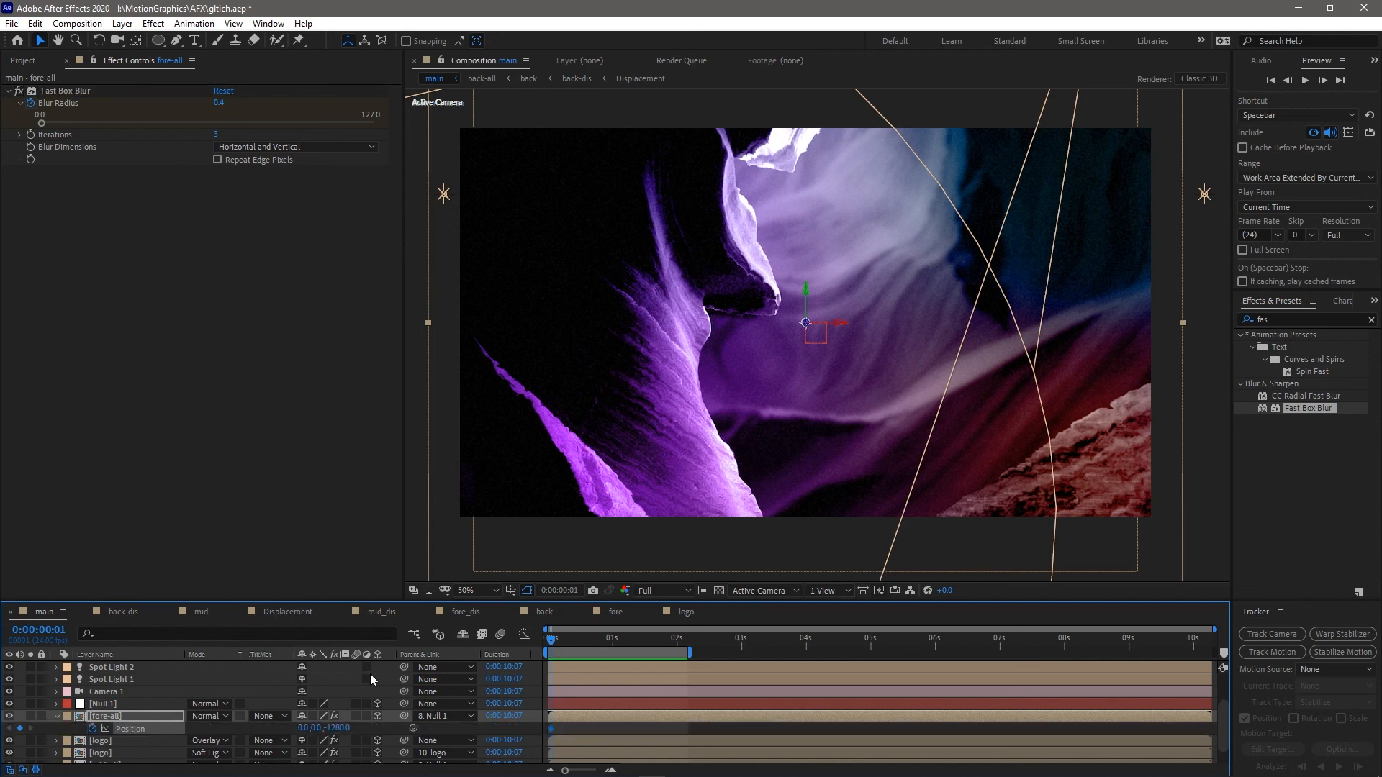
{"action": "left_click", "coordinate": [598, 640]}
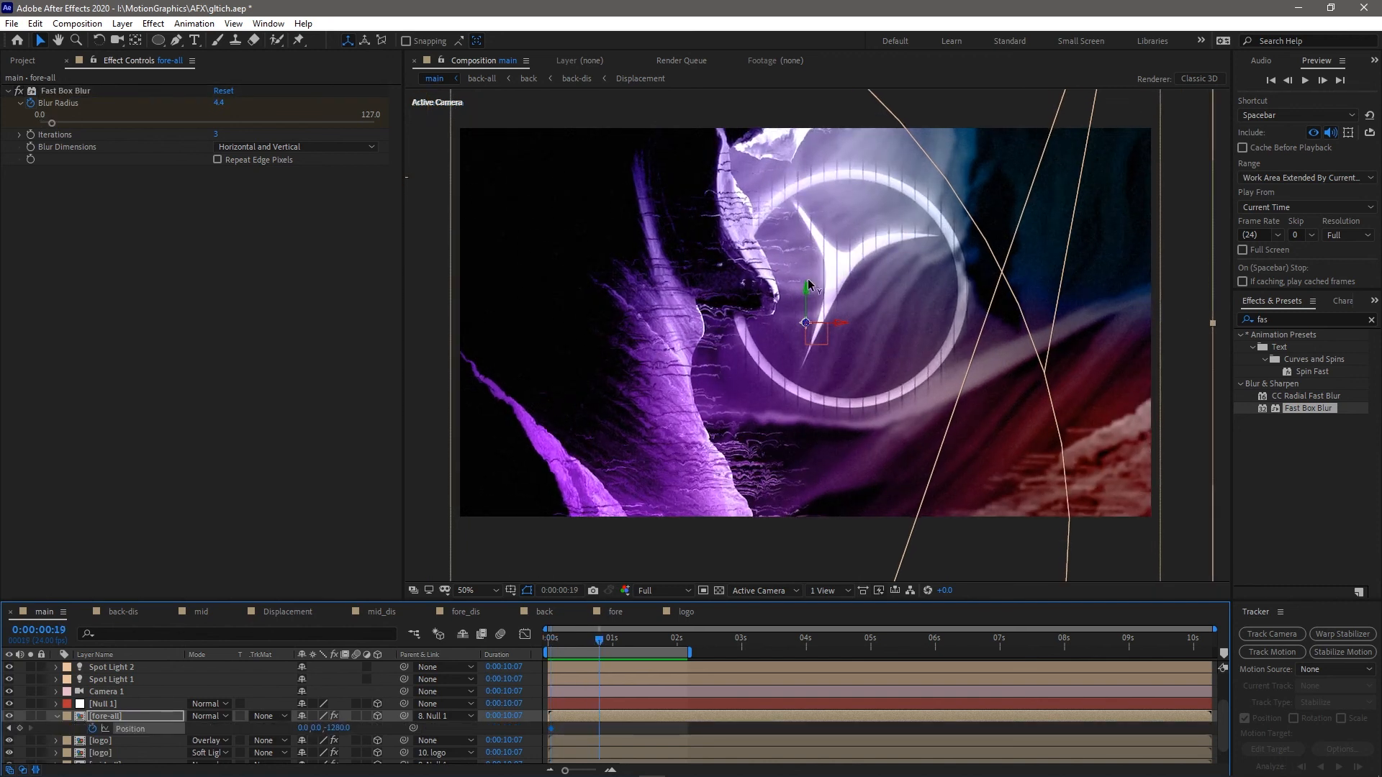
{"action": "left_click_drag", "start_coordinate": [810, 285], "coordinate": [857, 336]}
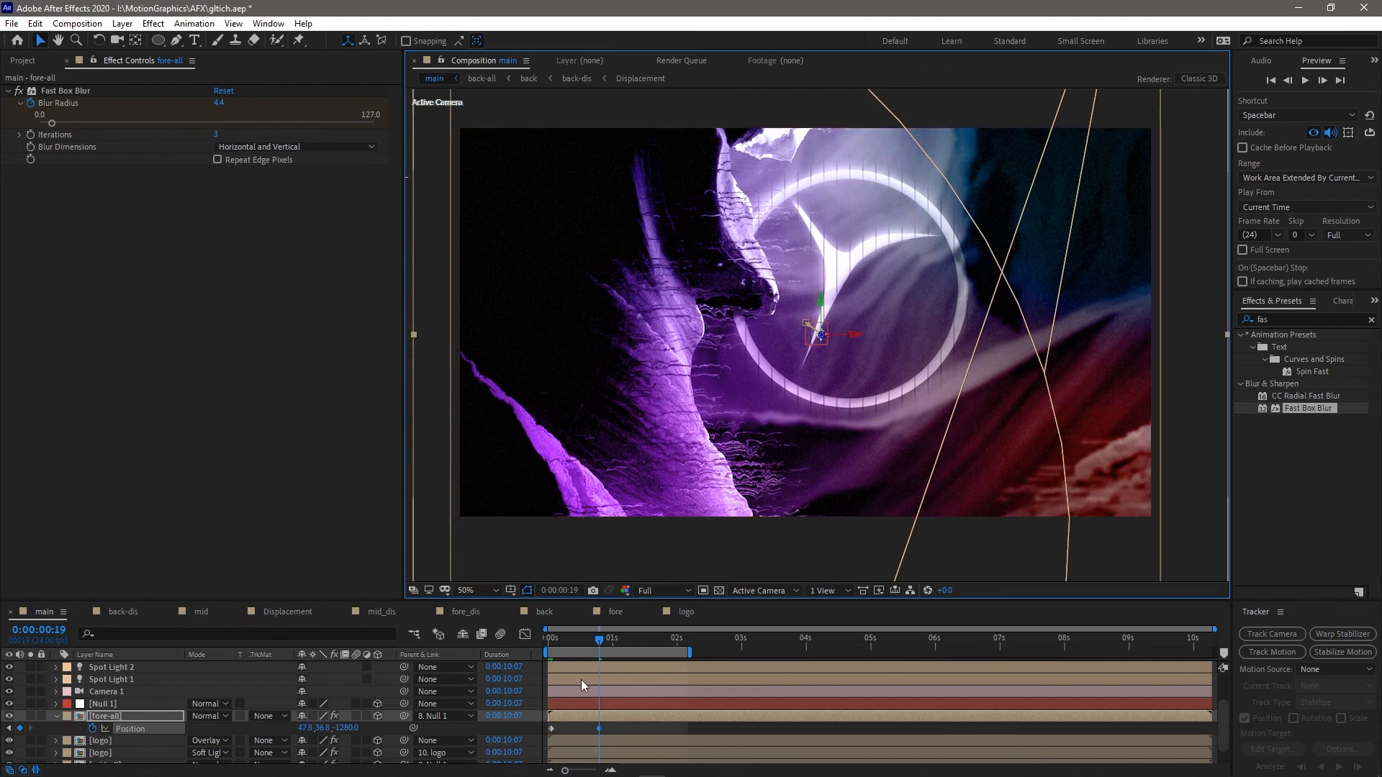
{"action": "left_click_drag", "start_coordinate": [590, 639], "coordinate": [551, 641]}
{"action": "key", "text": "space"}
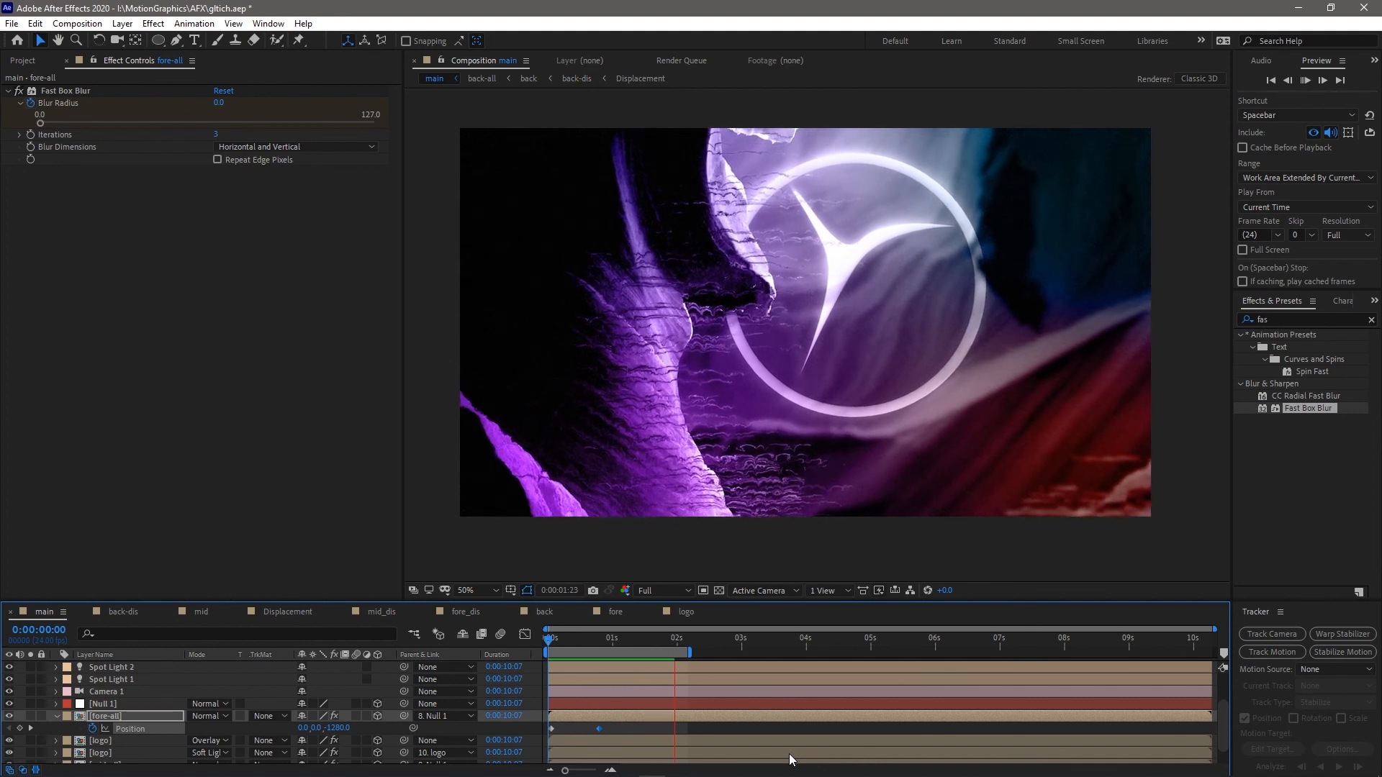
{"action": "key", "text": "space"}
Animate the mid-all layer's Position from 0:00:00:06 to an X of about -26 at 0:00:01:09, and preview the motion
{"action": "scroll", "coordinate": [95, 684], "scroll_direction": "down", "scroll_amount": 1}
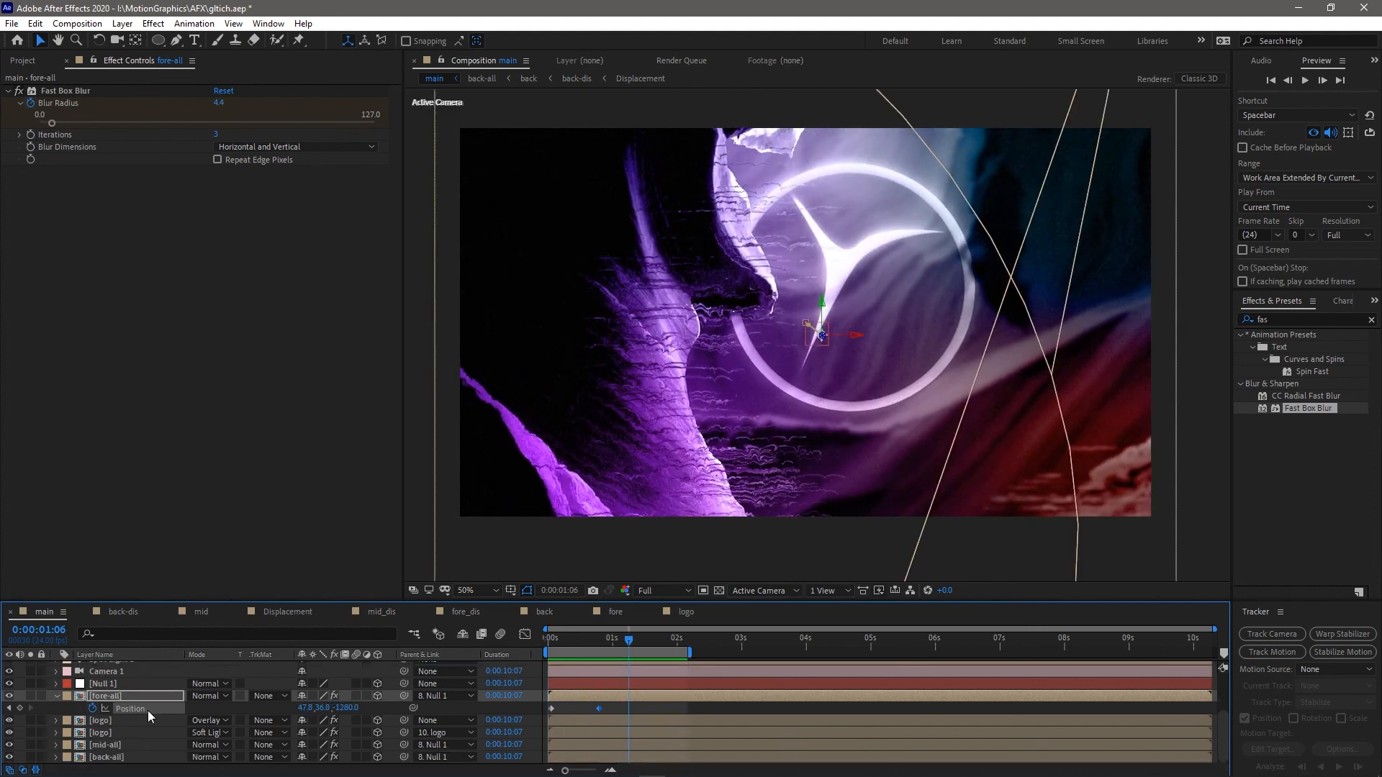
{"action": "left_click", "coordinate": [127, 745]}
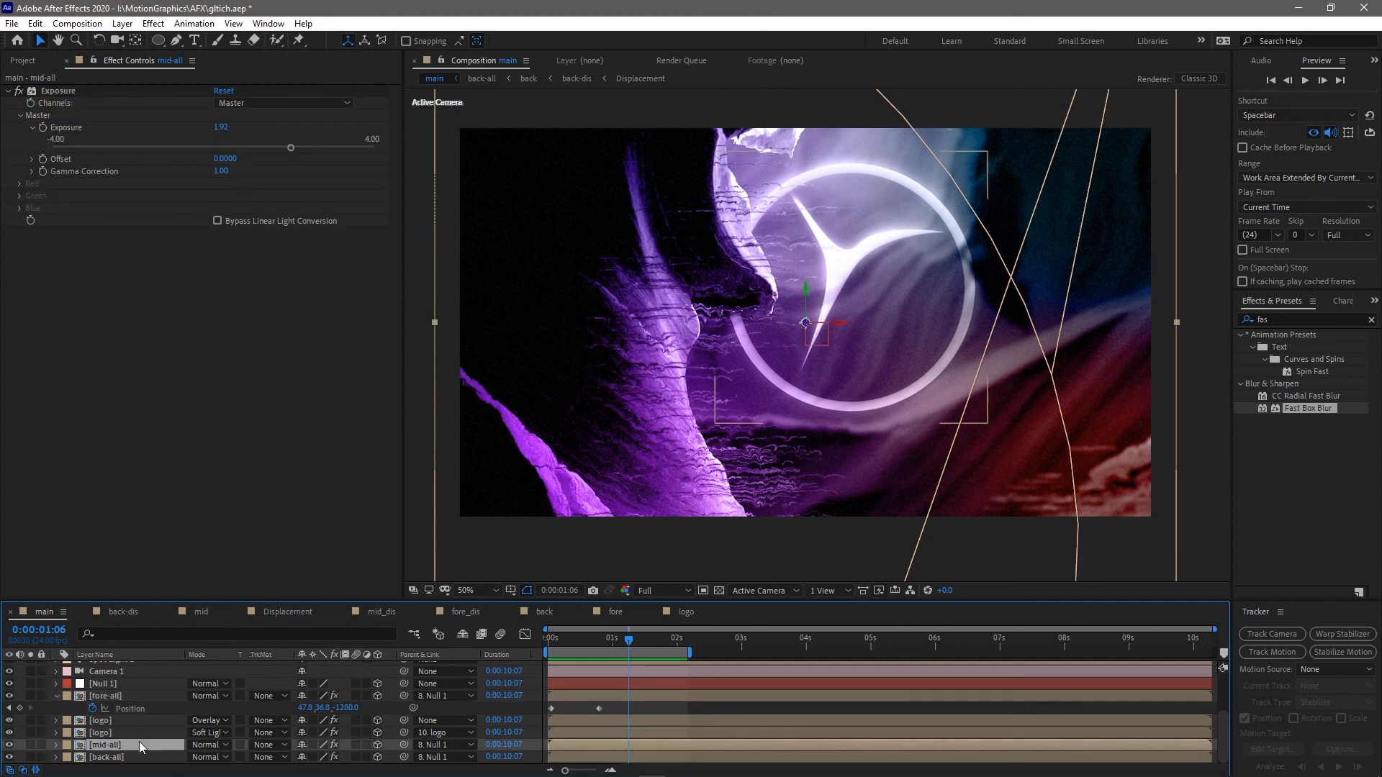
{"action": "left_click", "coordinate": [600, 637]}
{"action": "left_click_drag", "start_coordinate": [598, 637], "coordinate": [564, 638]}
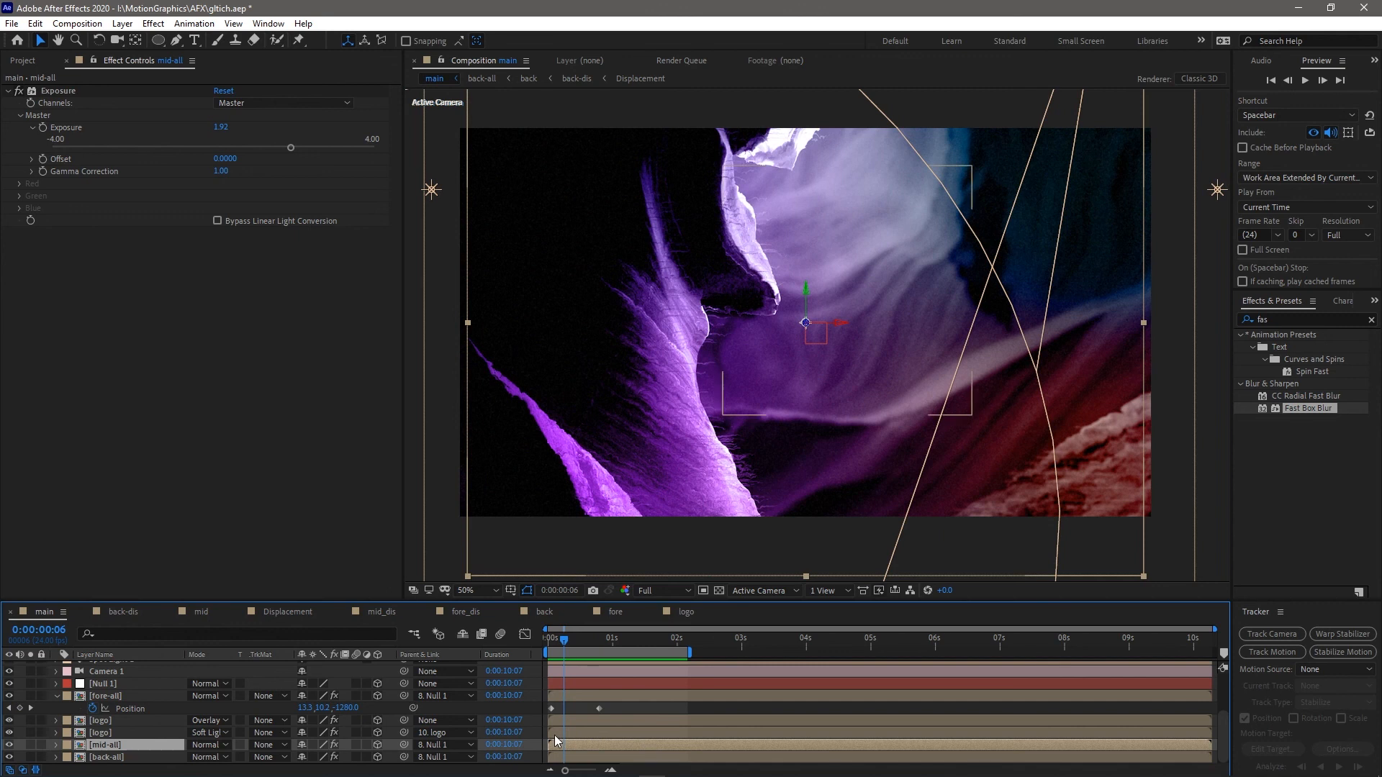
{"action": "key", "text": "p"}
{"action": "scroll", "coordinate": [226, 737], "scroll_direction": "down", "scroll_amount": 1}
{"action": "left_click", "coordinate": [130, 745]}
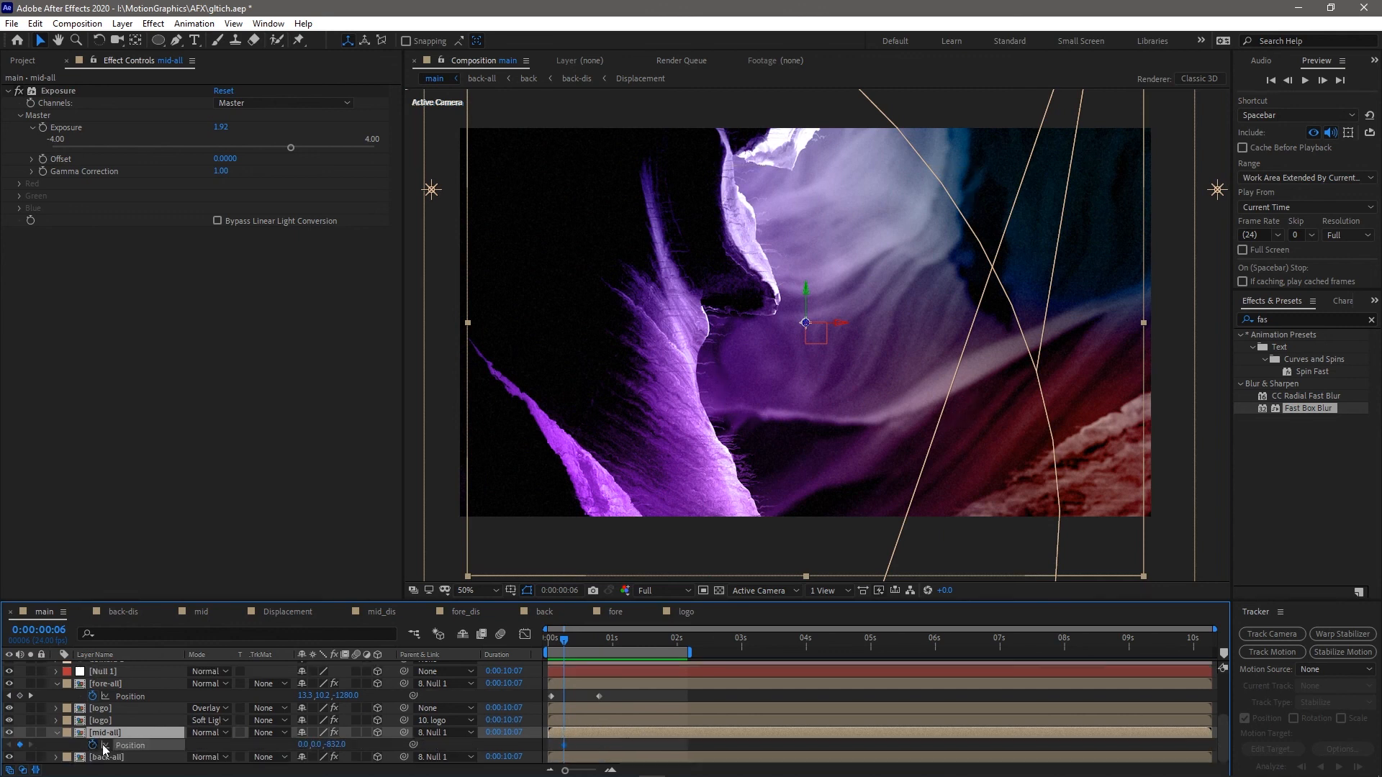
{"action": "left_click", "coordinate": [638, 640]}
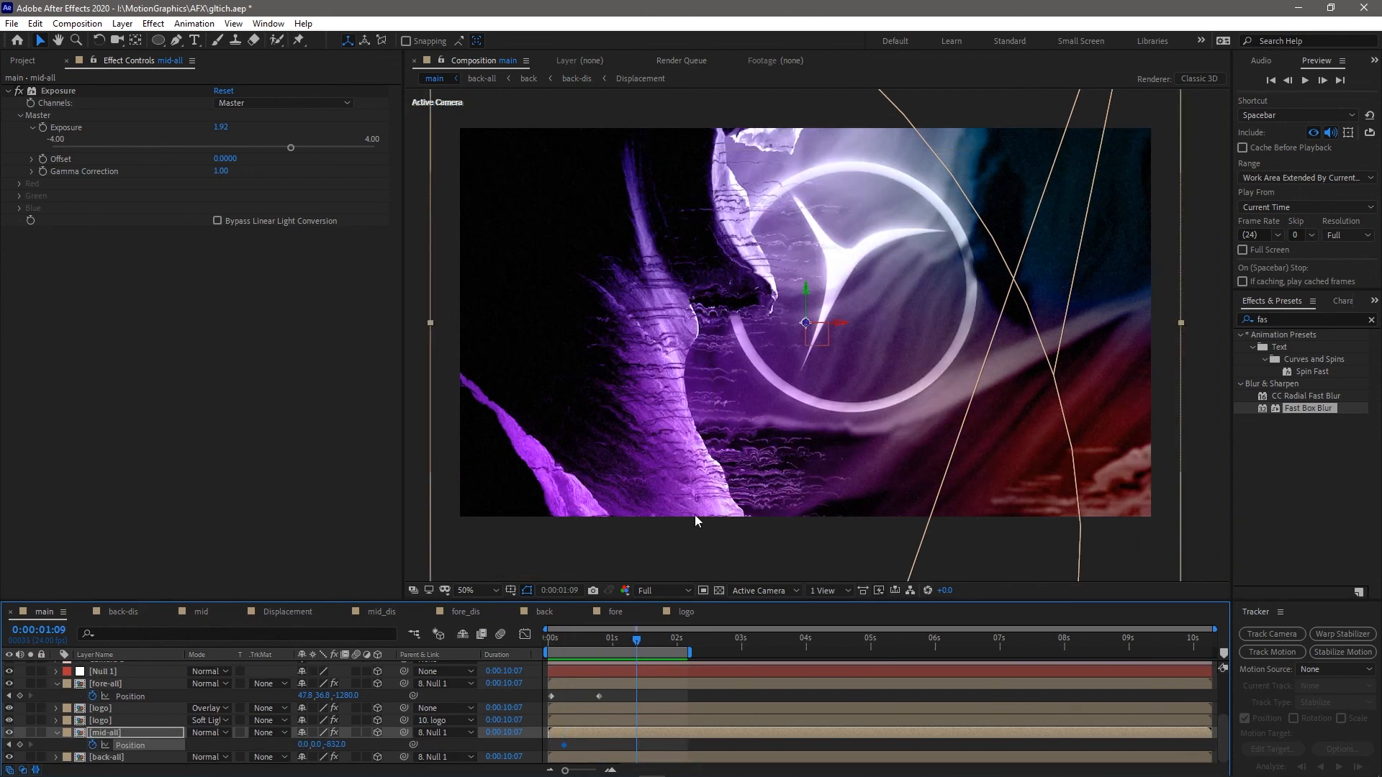
{"action": "left_click_drag", "start_coordinate": [842, 322], "coordinate": [832, 322]}
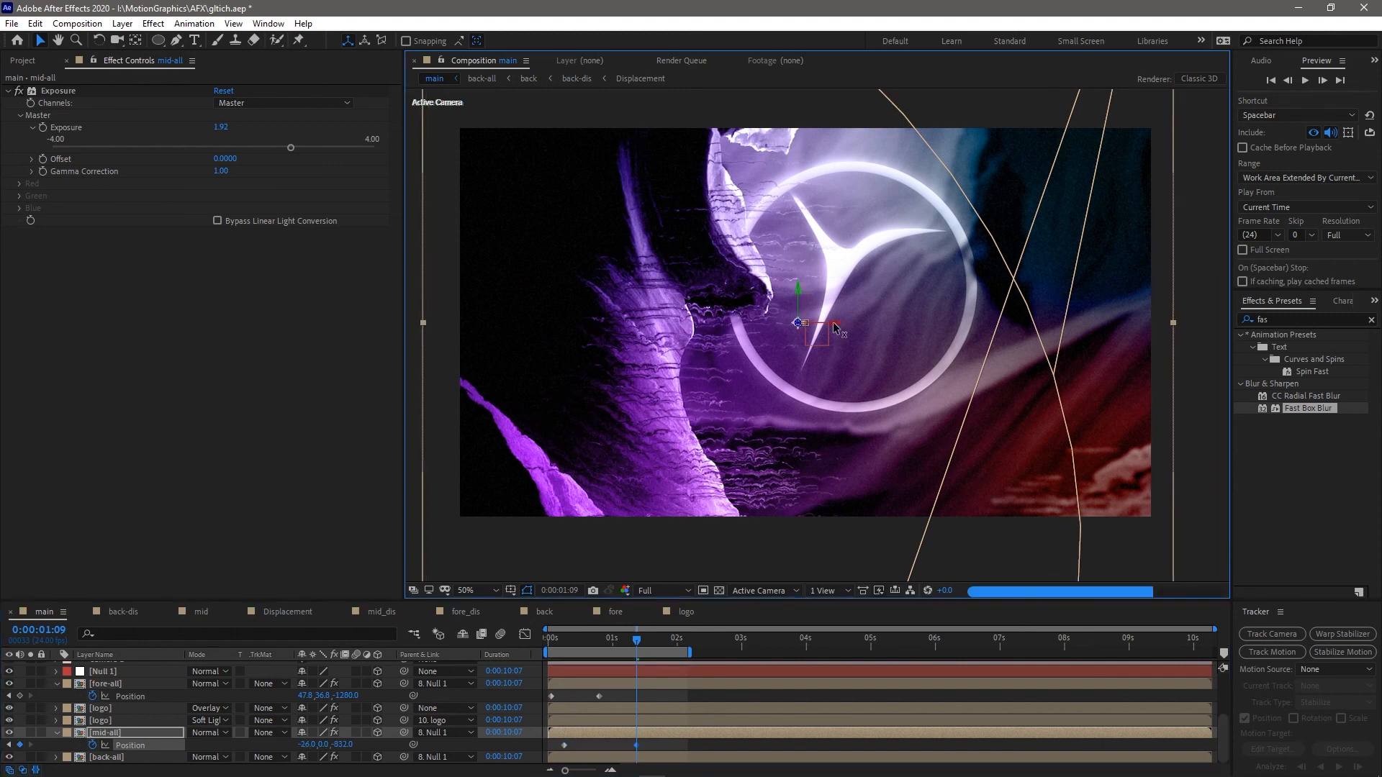
{"action": "key", "text": "space"}
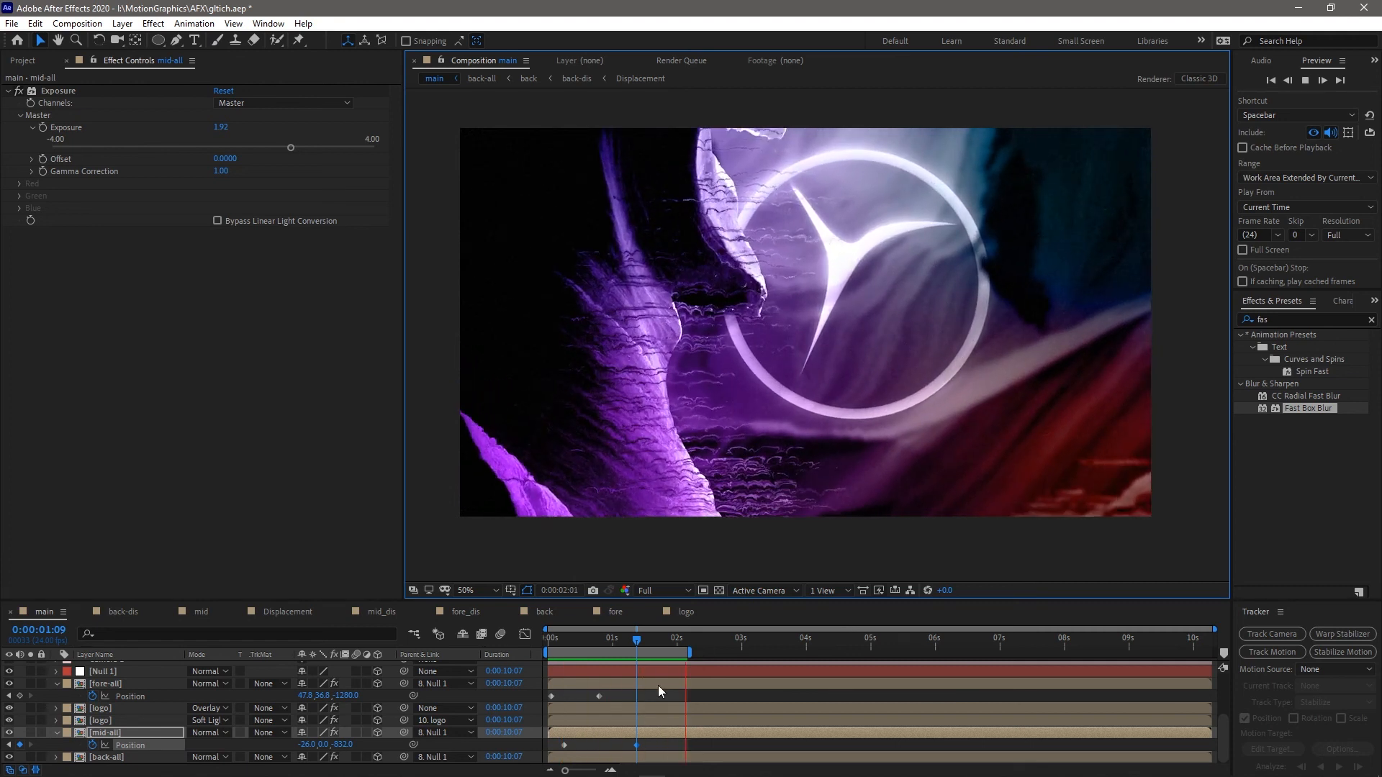
{"action": "key", "text": "space"}
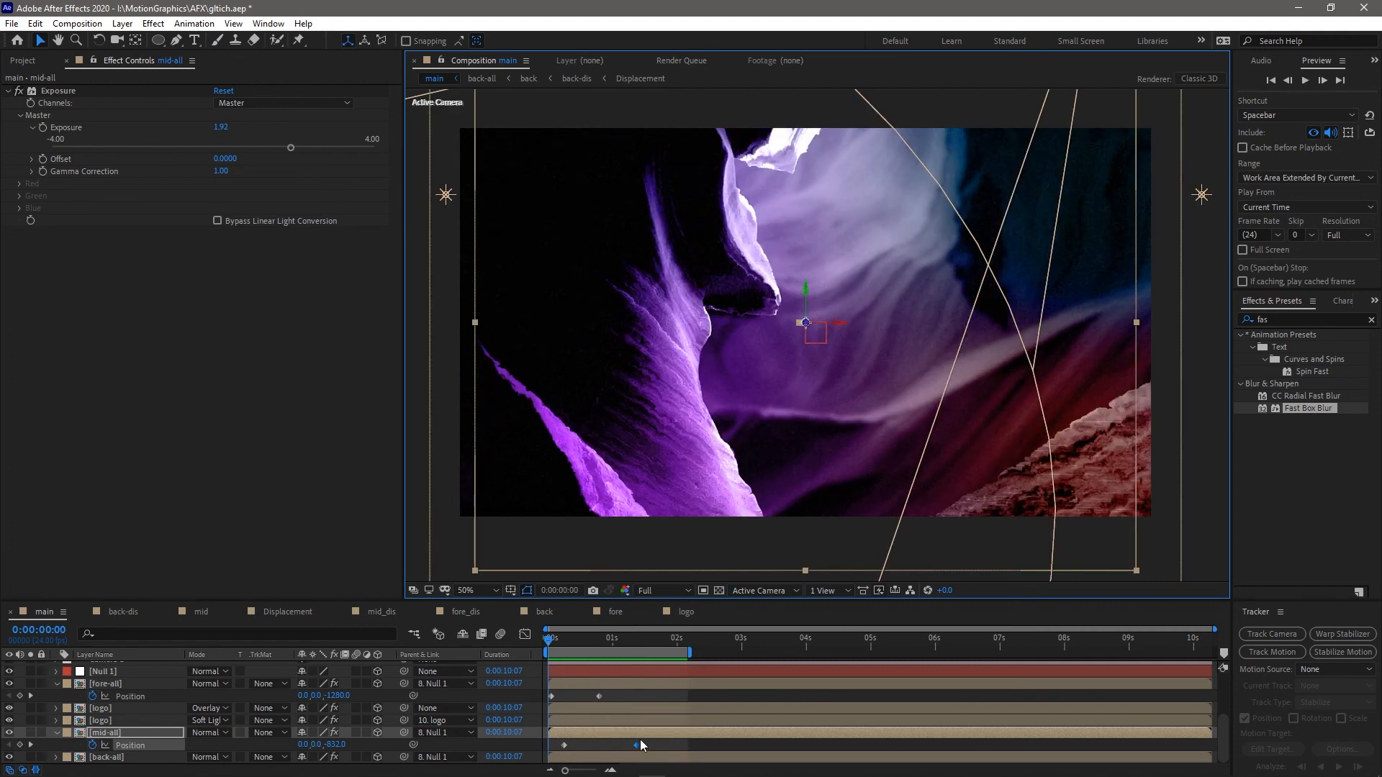
Delay mid-all's final Position keyframe to about 2.8 seconds and extend the work area to about 4 seconds for a preview
{"action": "left_click_drag", "start_coordinate": [637, 745], "coordinate": [677, 745]}
{"action": "left_click_drag", "start_coordinate": [658, 654], "coordinate": [790, 653]}
{"action": "left_click_drag", "start_coordinate": [673, 652], "coordinate": [546, 652]}
{"action": "left_click_drag", "start_coordinate": [677, 741], "coordinate": [731, 741]}
{"action": "key", "text": "space"}
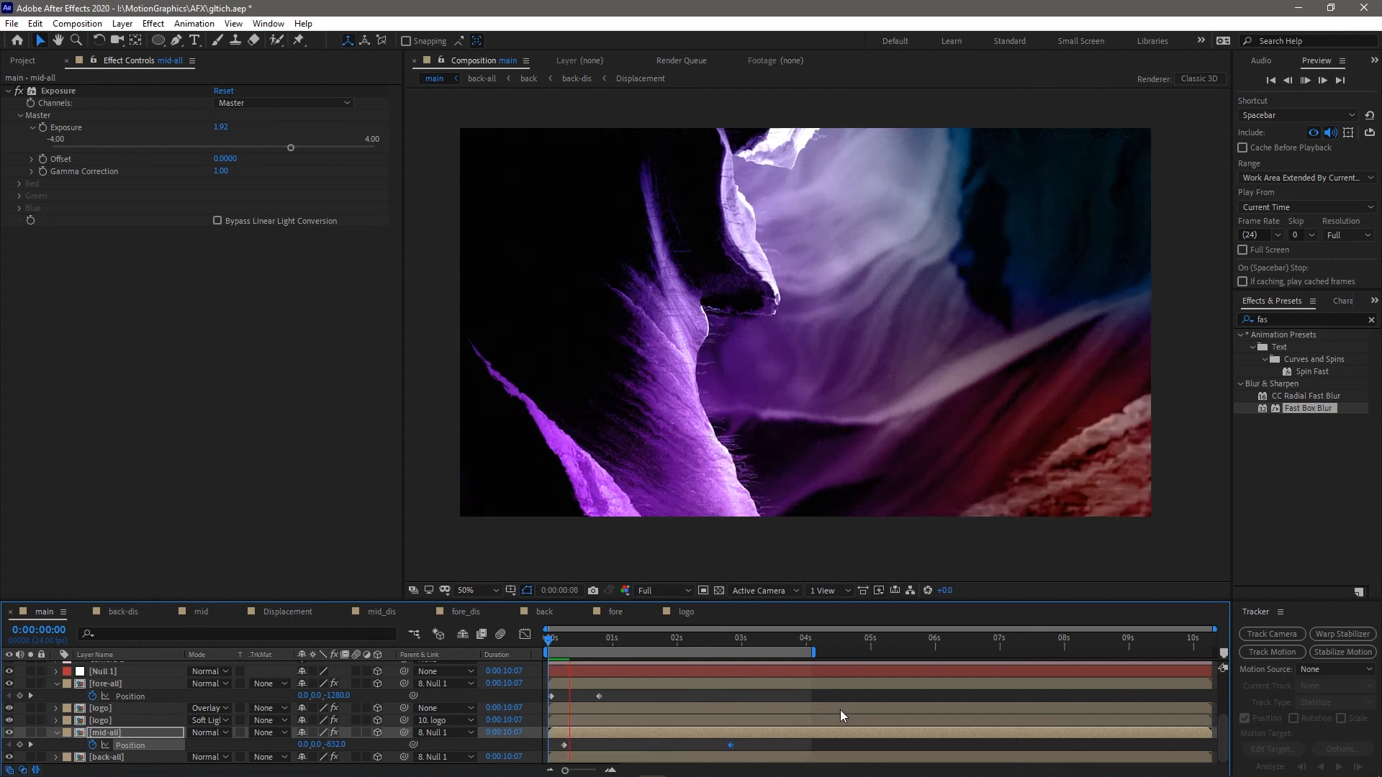
Apply Easy Ease In to Camera 1's final Point of Interest and Position keyframes and move them to about 3 seconds
{"action": "scroll", "coordinate": [836, 707], "scroll_direction": "up", "scroll_amount": 3}
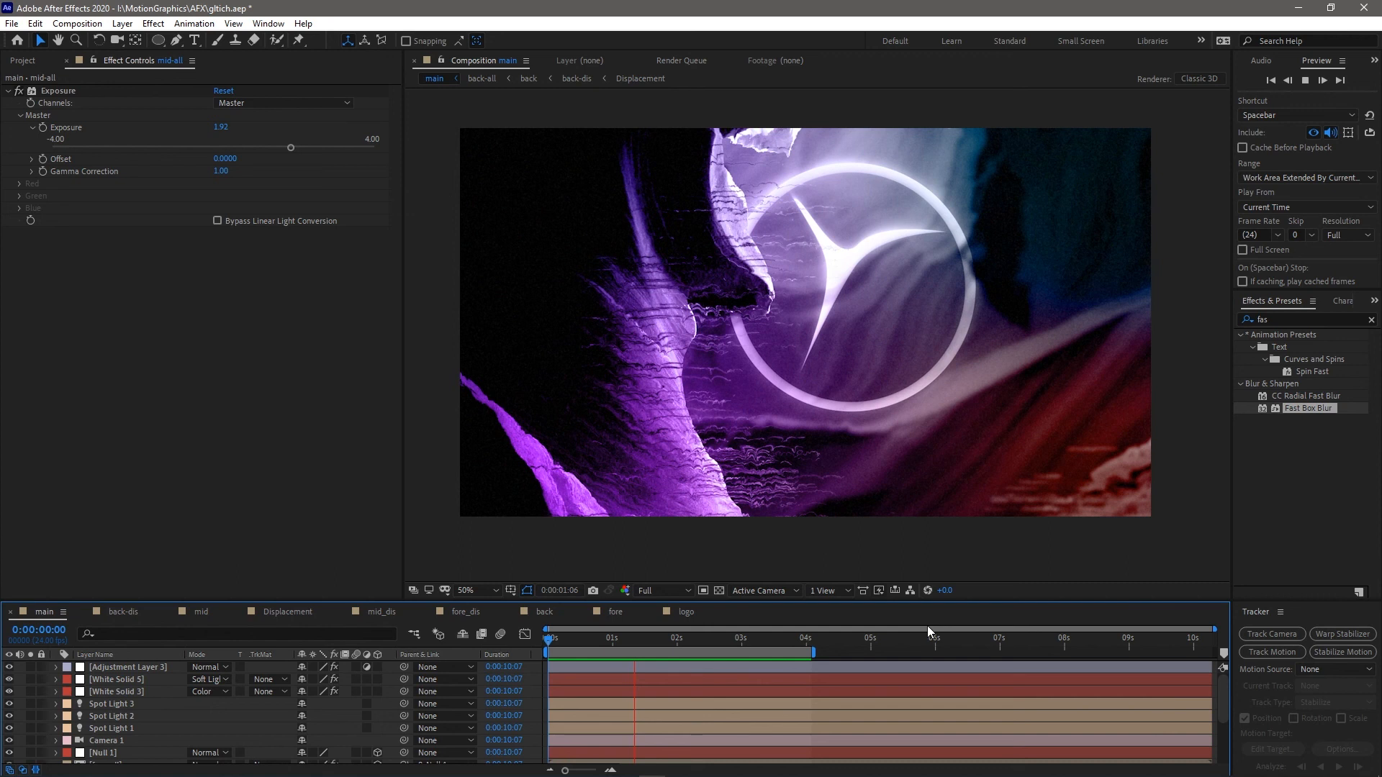
{"action": "left_click_drag", "start_coordinate": [693, 706], "coordinate": [674, 715]}
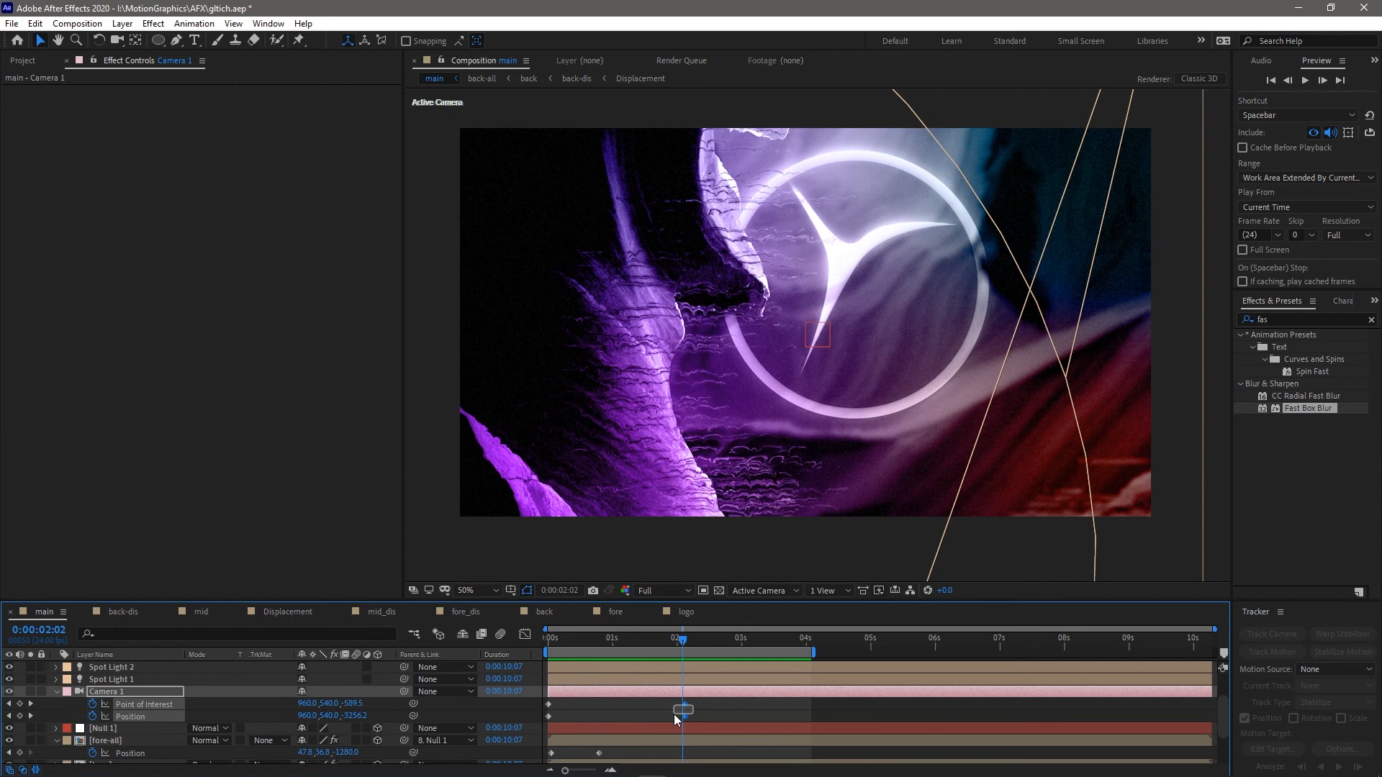
{"action": "key", "text": "shift+F9"}
{"action": "left_click_drag", "start_coordinate": [684, 705], "coordinate": [742, 707]}
{"action": "key", "text": "space"}
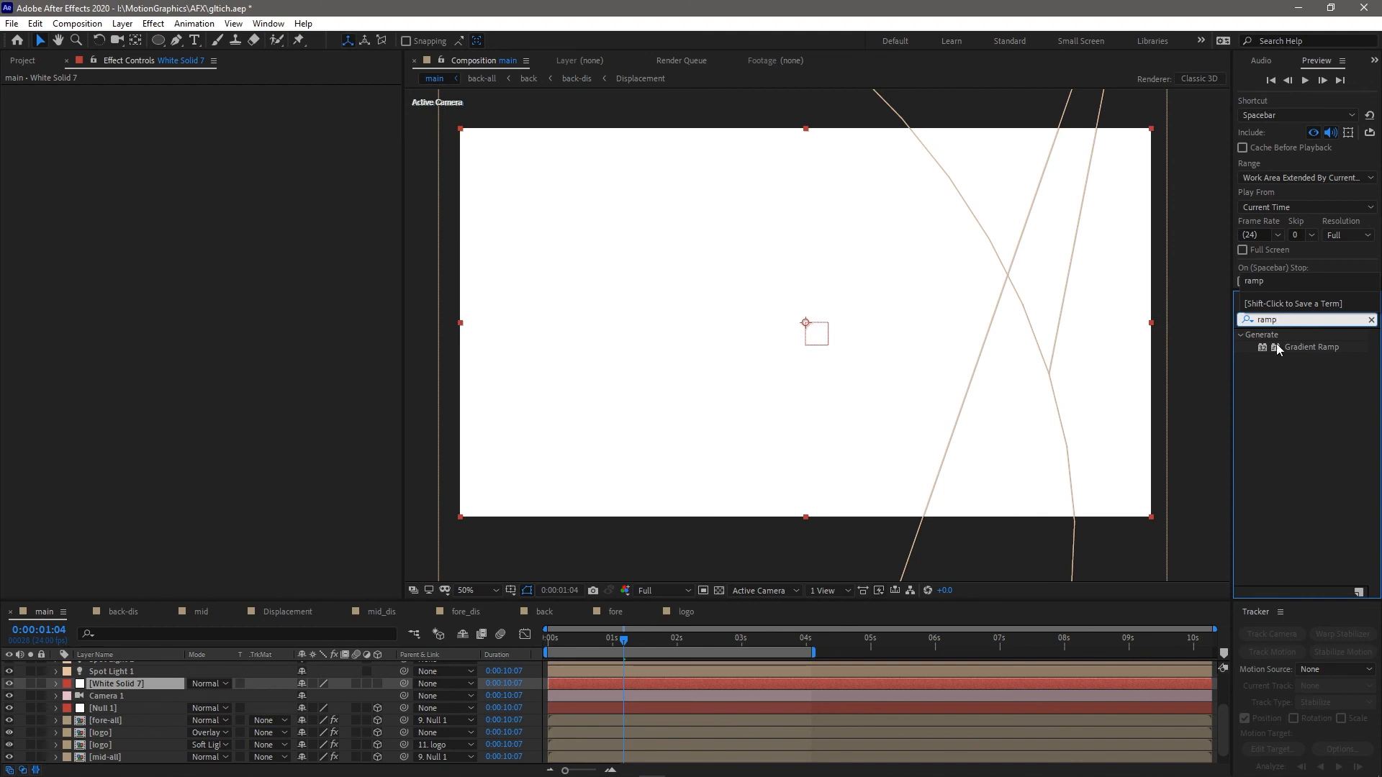
Apply Gradient Ramp to the new white solid, running from black at 1926, 560 to white at -24, 506
{"action": "double_click", "coordinate": [1291, 348]}
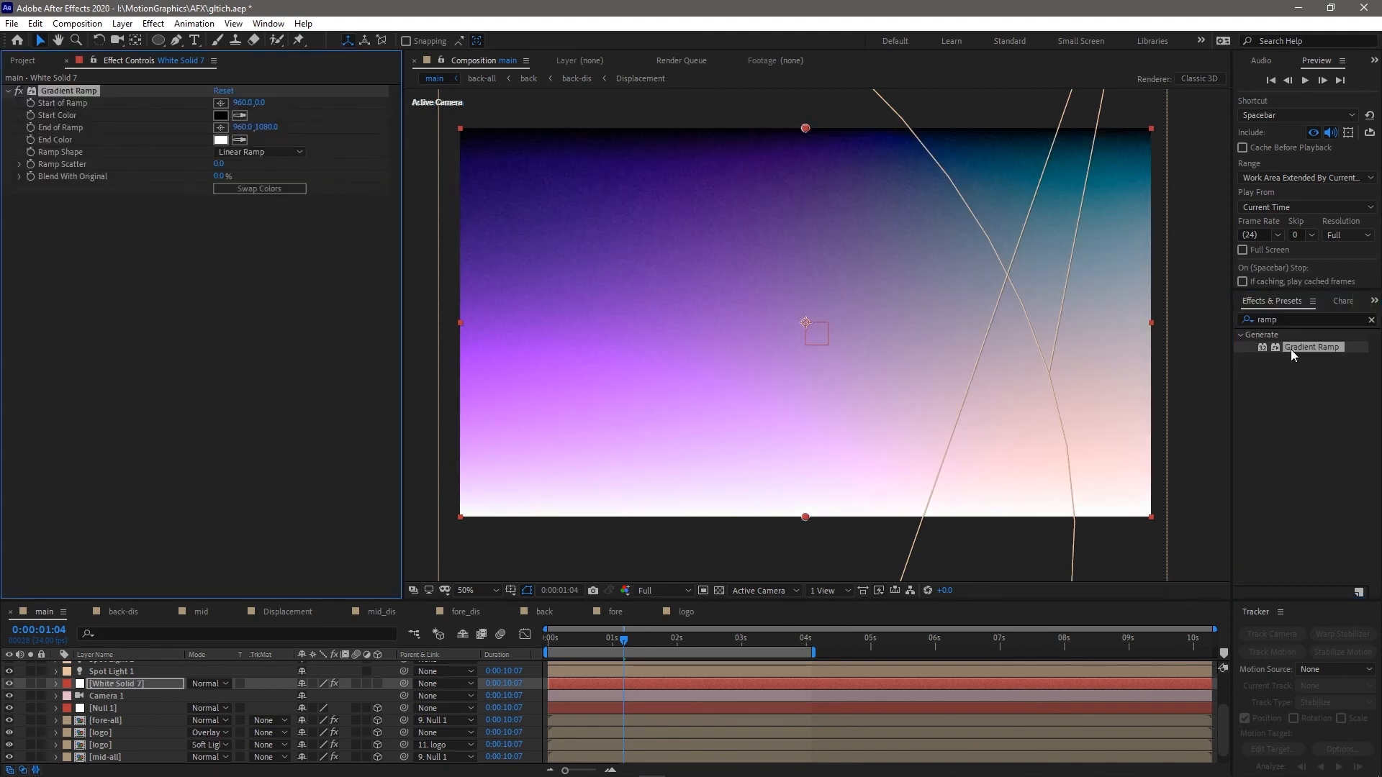
{"action": "left_click_drag", "start_coordinate": [805, 129], "coordinate": [1153, 331]}
{"action": "left_click_drag", "start_coordinate": [805, 517], "coordinate": [451, 311]}
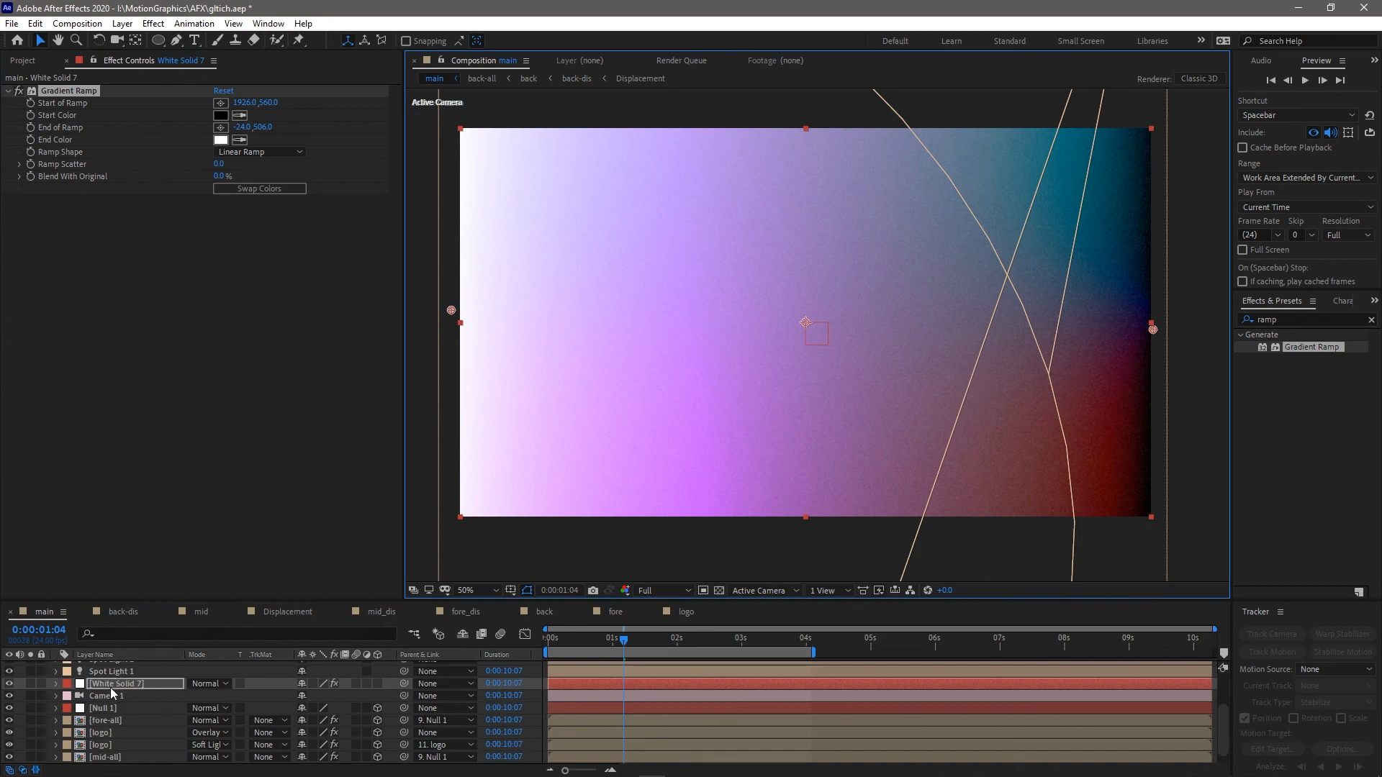
Place the gradient solid between the mid-all and back-all layers and set its blending mode to Screen
{"action": "left_click_drag", "start_coordinate": [127, 683], "coordinate": [124, 767]}
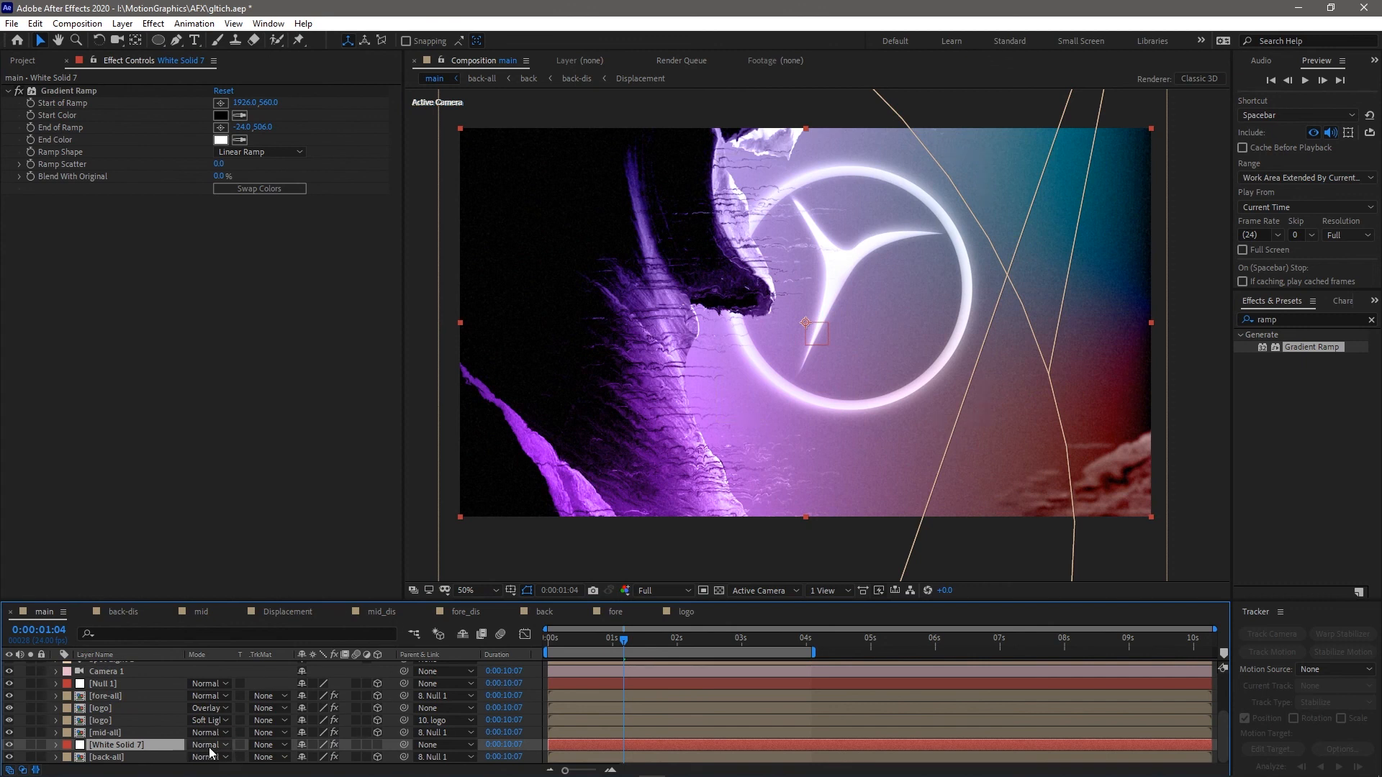
{"action": "left_click", "coordinate": [205, 749]}
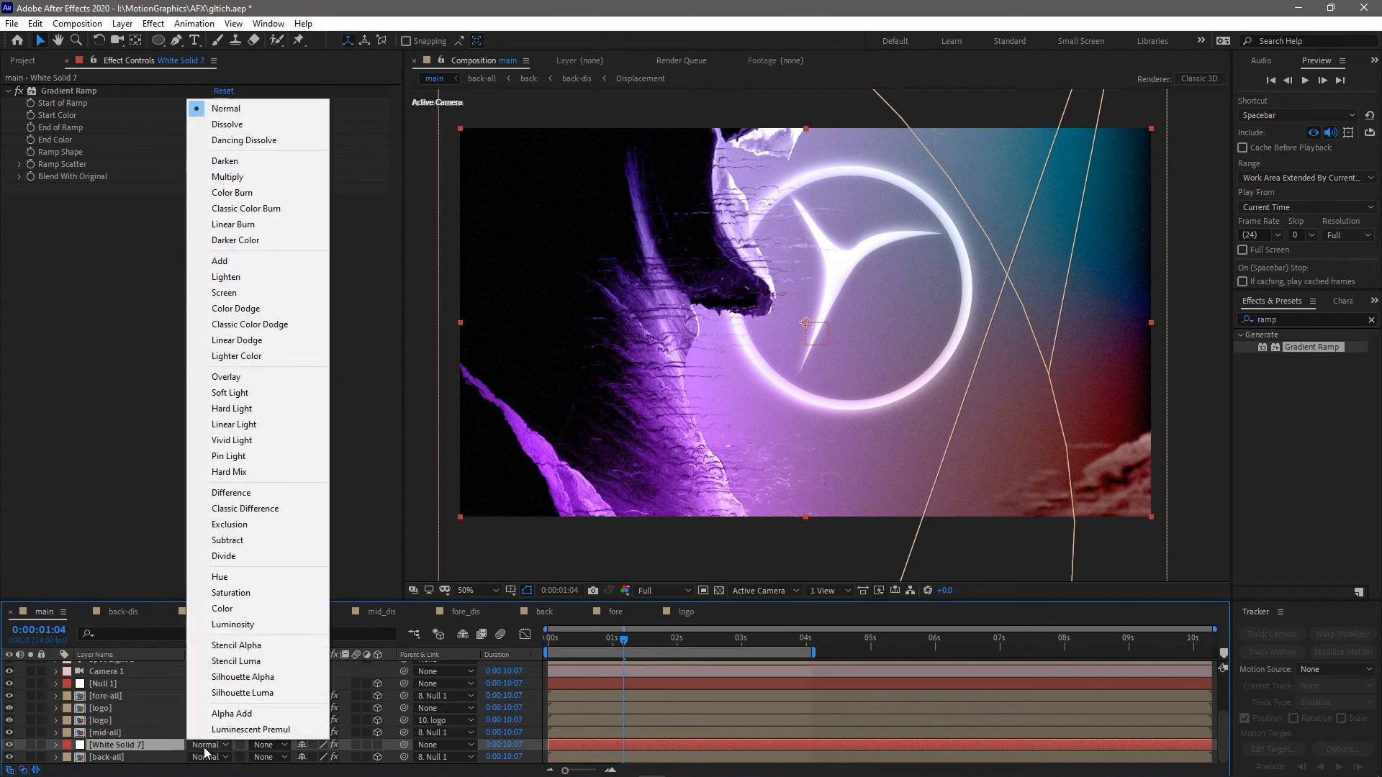
{"action": "left_click", "coordinate": [261, 291]}
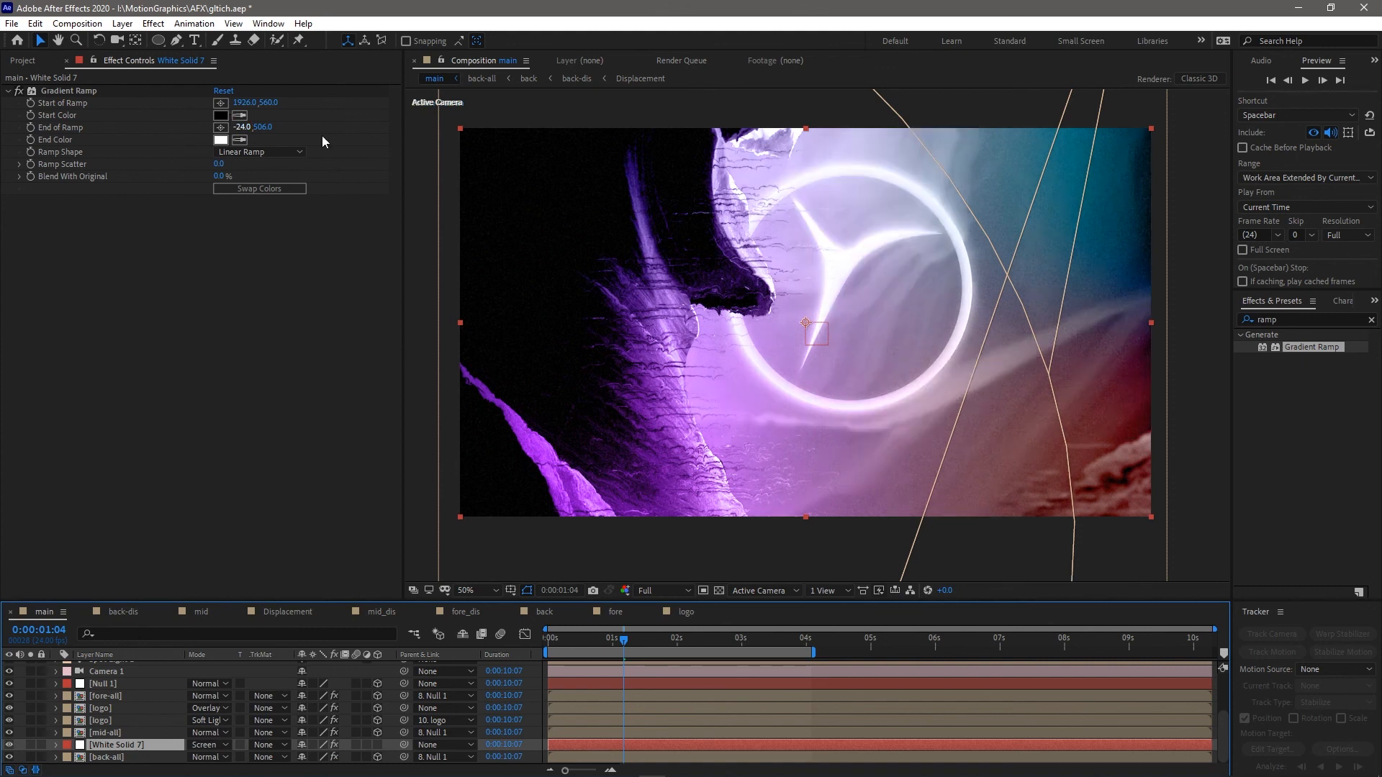
Set the Gradient Ramp's End Color to grey B9B9B9
{"action": "left_click", "coordinate": [221, 140]}
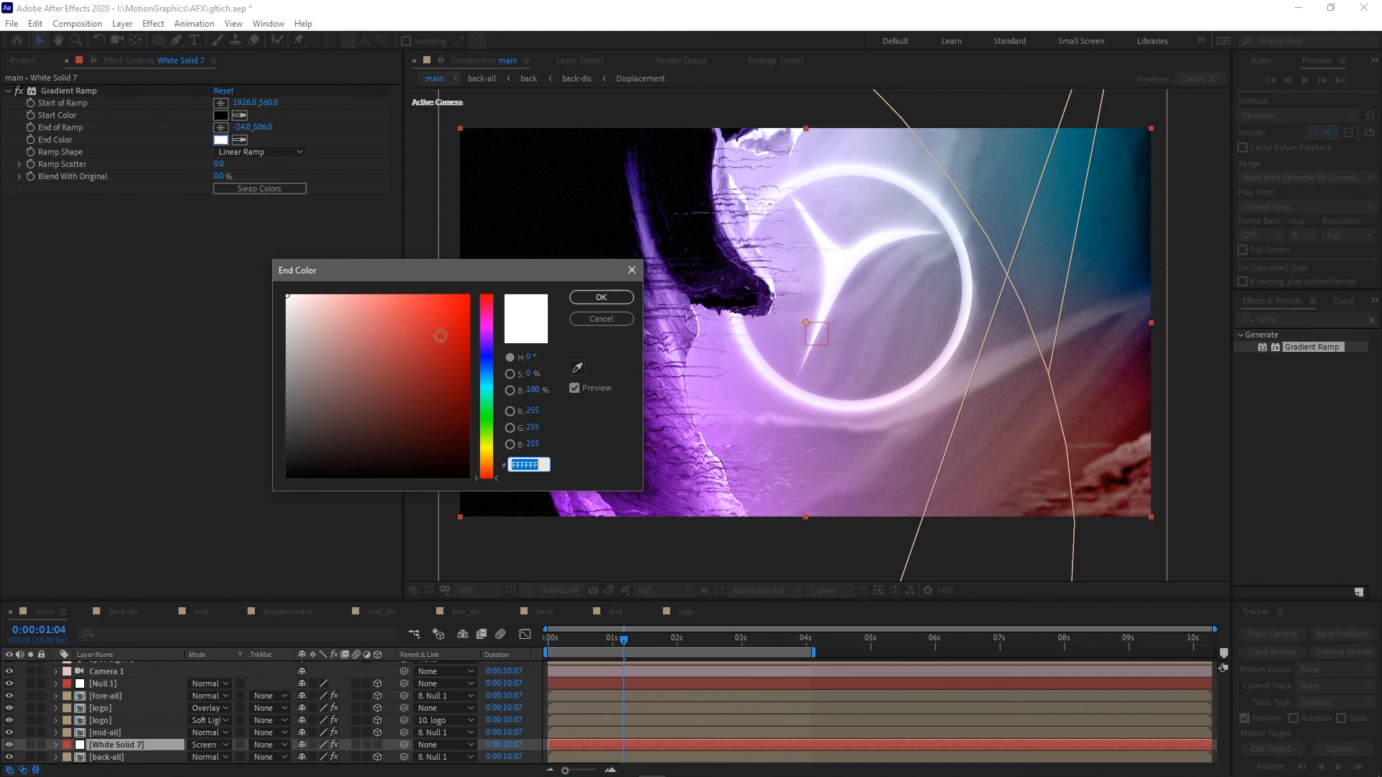
{"action": "left_click_drag", "start_coordinate": [296, 319], "coordinate": [281, 341]}
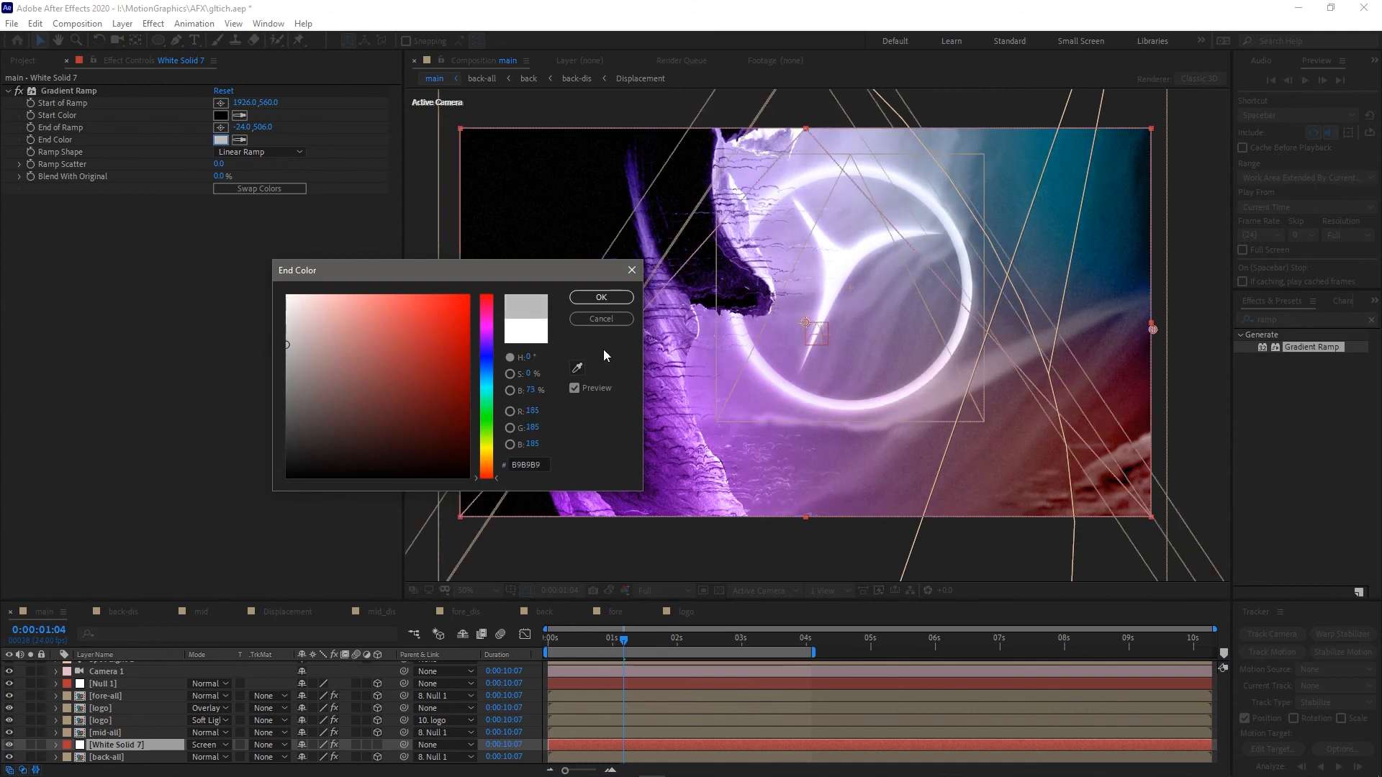
{"action": "left_click", "coordinate": [602, 297]}
Shorten the ramp into a diagonal from 896, 702 to 438, 360 behind the foreground rock, and preview the glow
{"action": "left_click", "coordinate": [220, 103]}
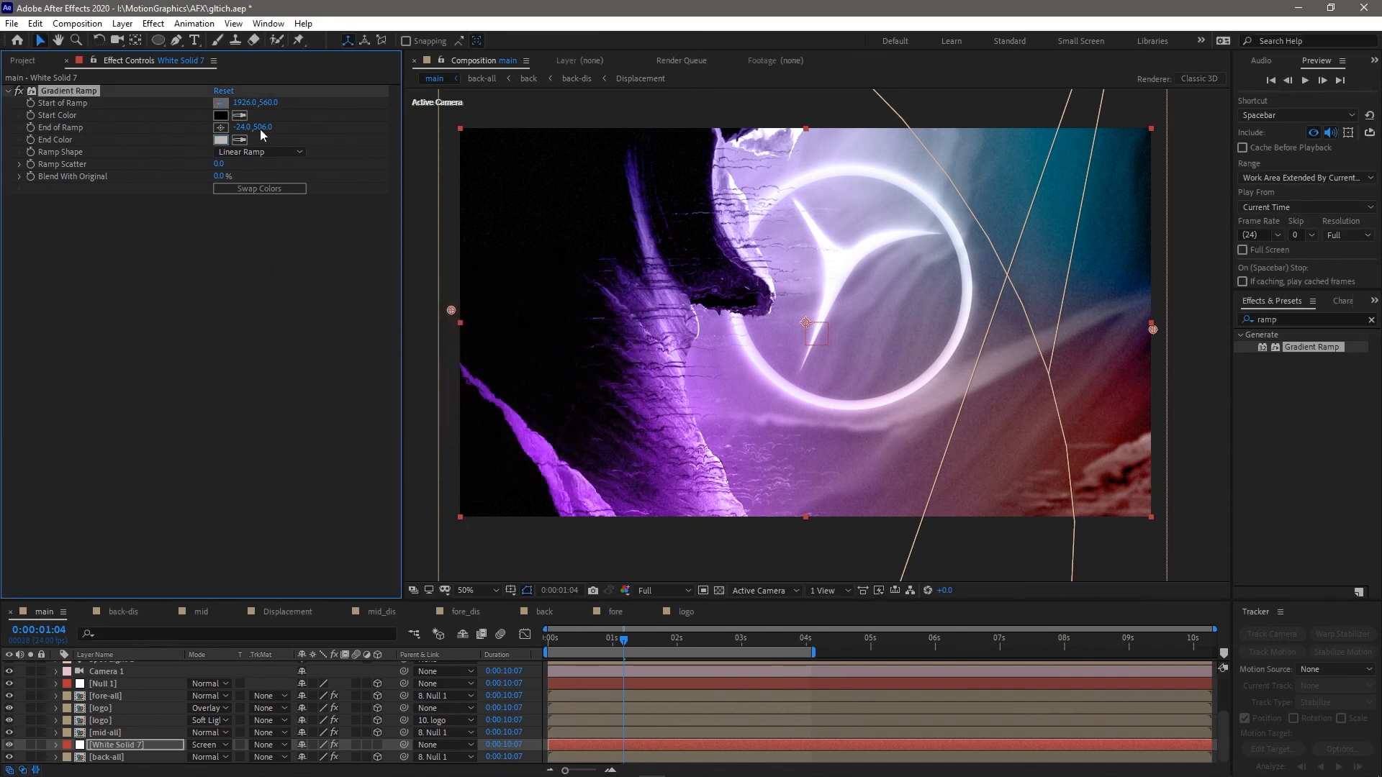
{"action": "left_click", "coordinate": [773, 314]}
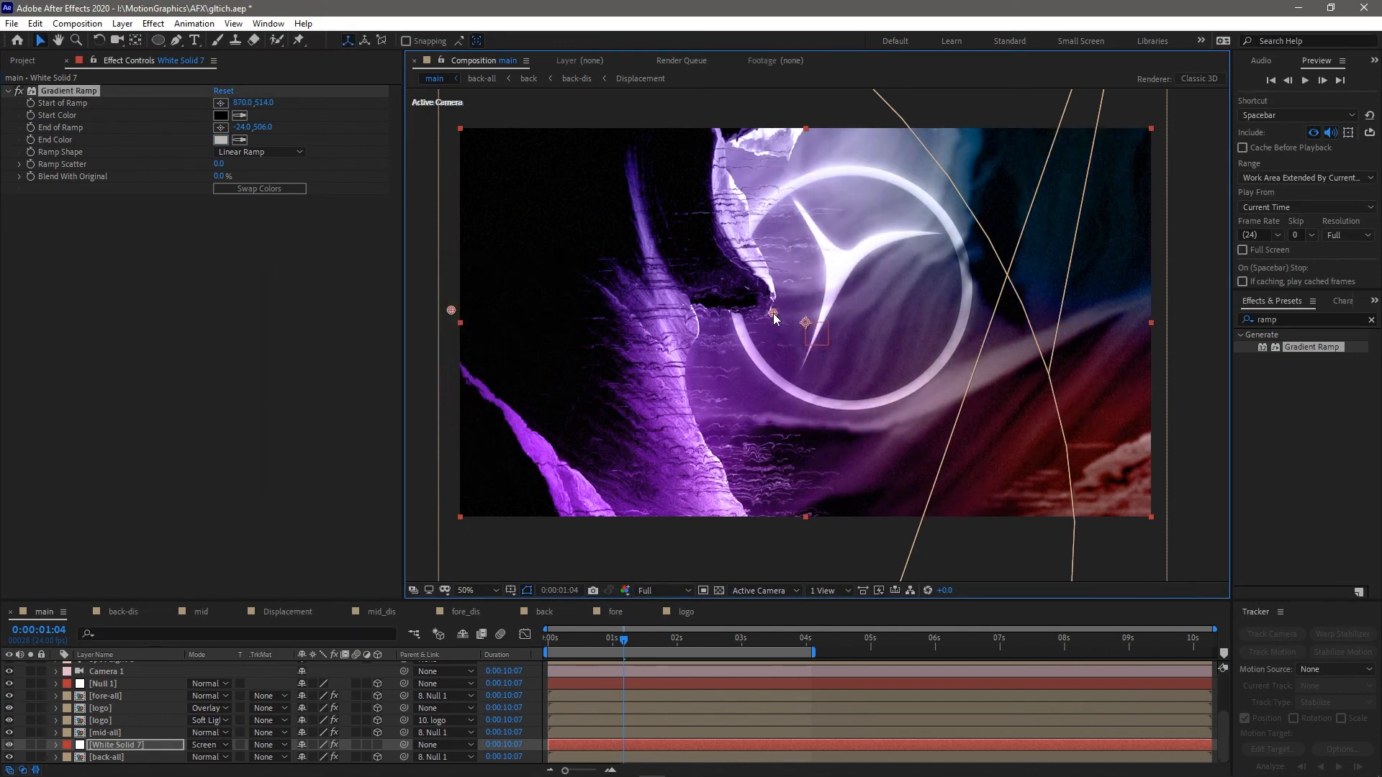
{"action": "left_click_drag", "start_coordinate": [774, 315], "coordinate": [782, 317]}
{"action": "left_click_drag", "start_coordinate": [448, 308], "coordinate": [584, 315]}
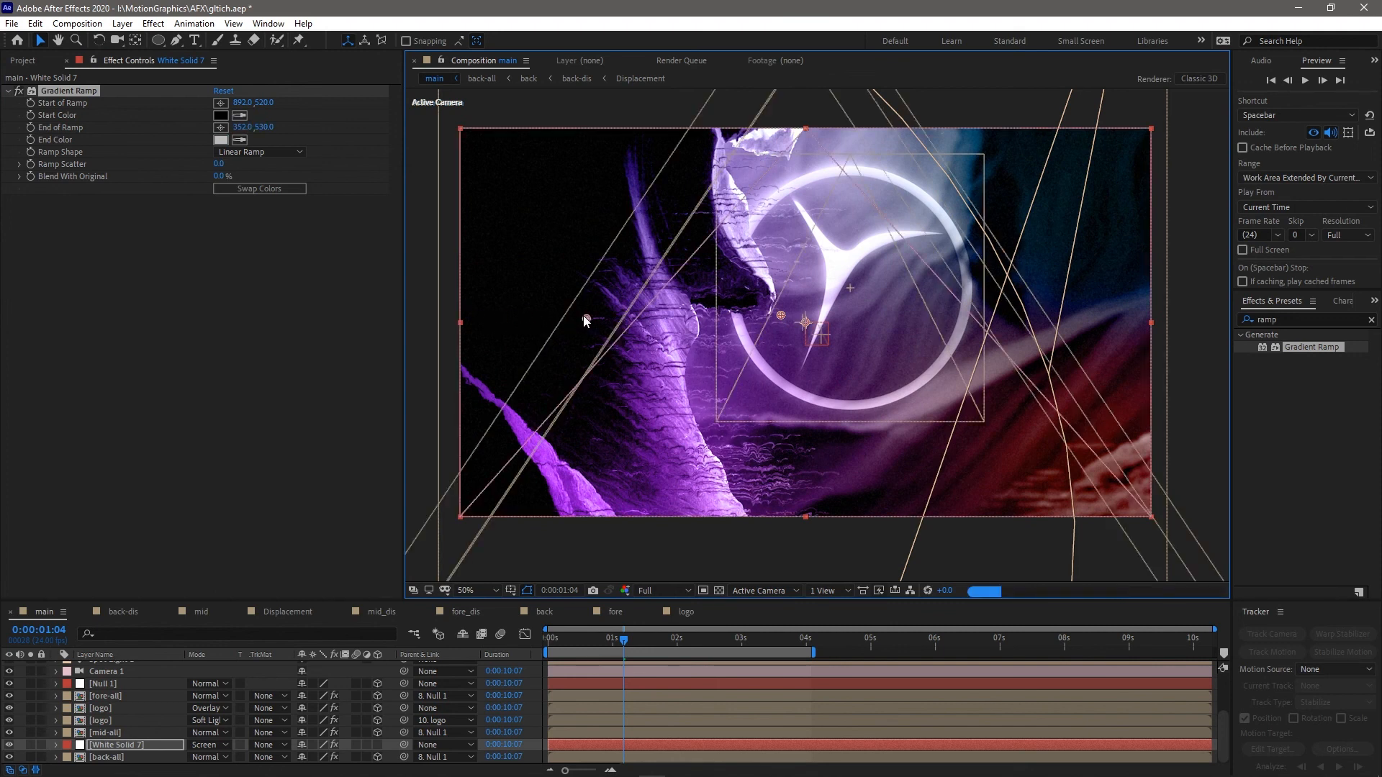
{"action": "left_click_drag", "start_coordinate": [785, 323], "coordinate": [783, 365]}
{"action": "left_click_drag", "start_coordinate": [596, 293], "coordinate": [614, 240]}
{"action": "key", "text": "ctrl+z"}
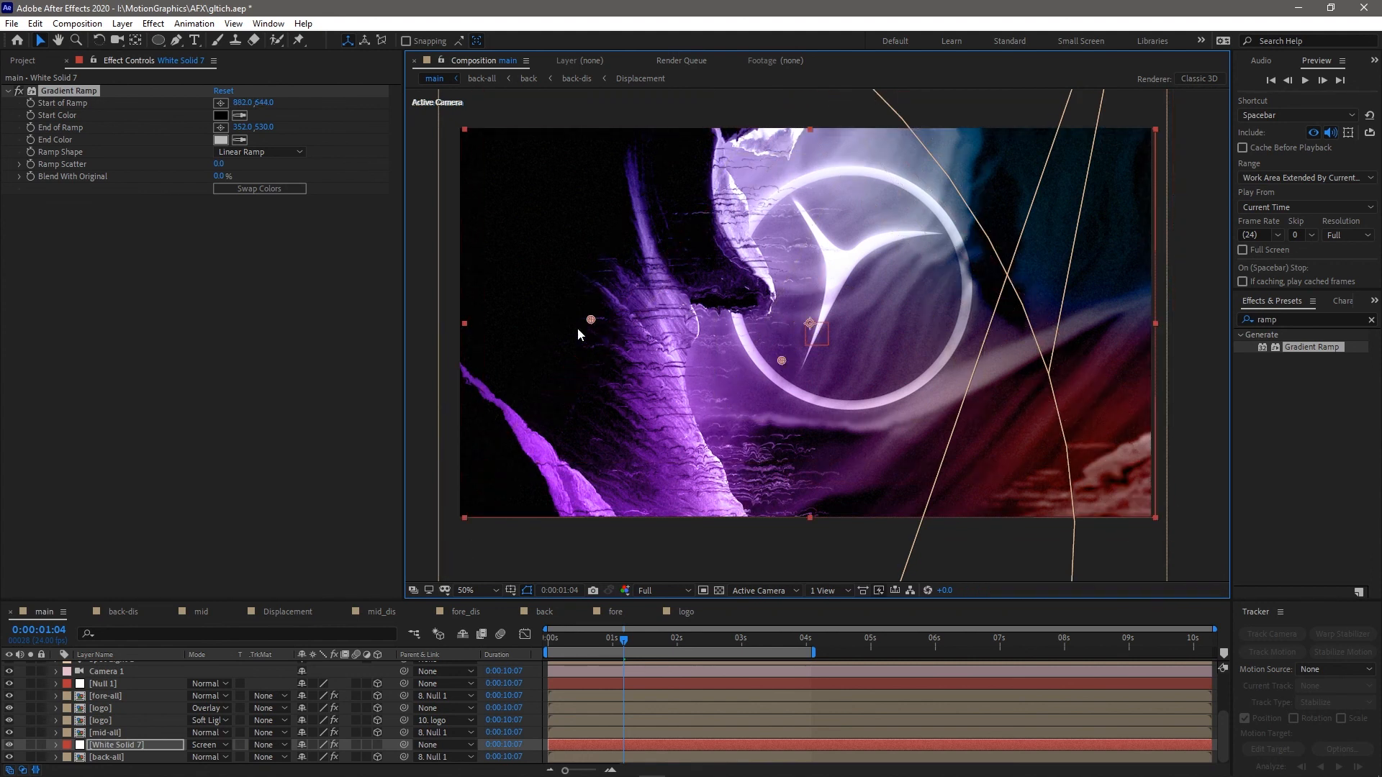
{"action": "left_click_drag", "start_coordinate": [591, 322], "coordinate": [622, 258]}
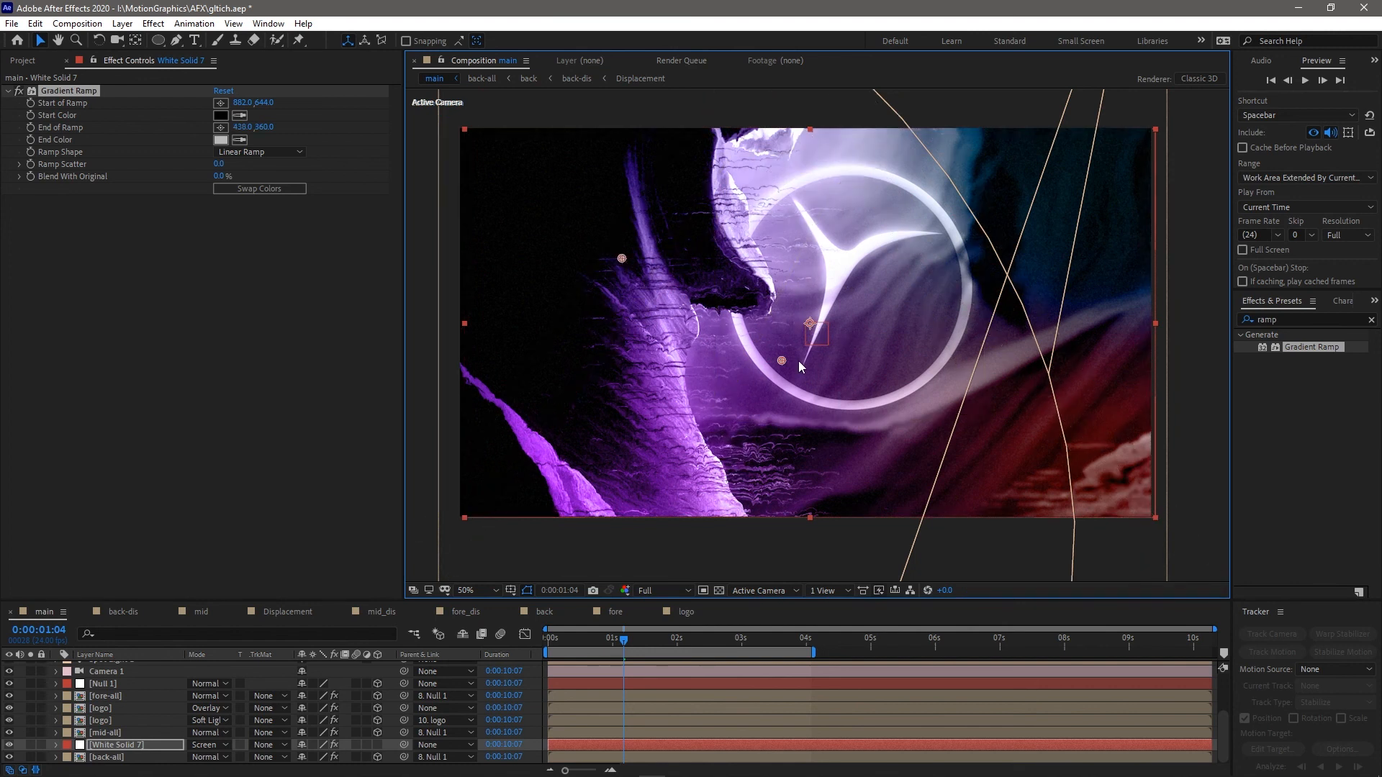
{"action": "left_click_drag", "start_coordinate": [785, 359], "coordinate": [805, 386]}
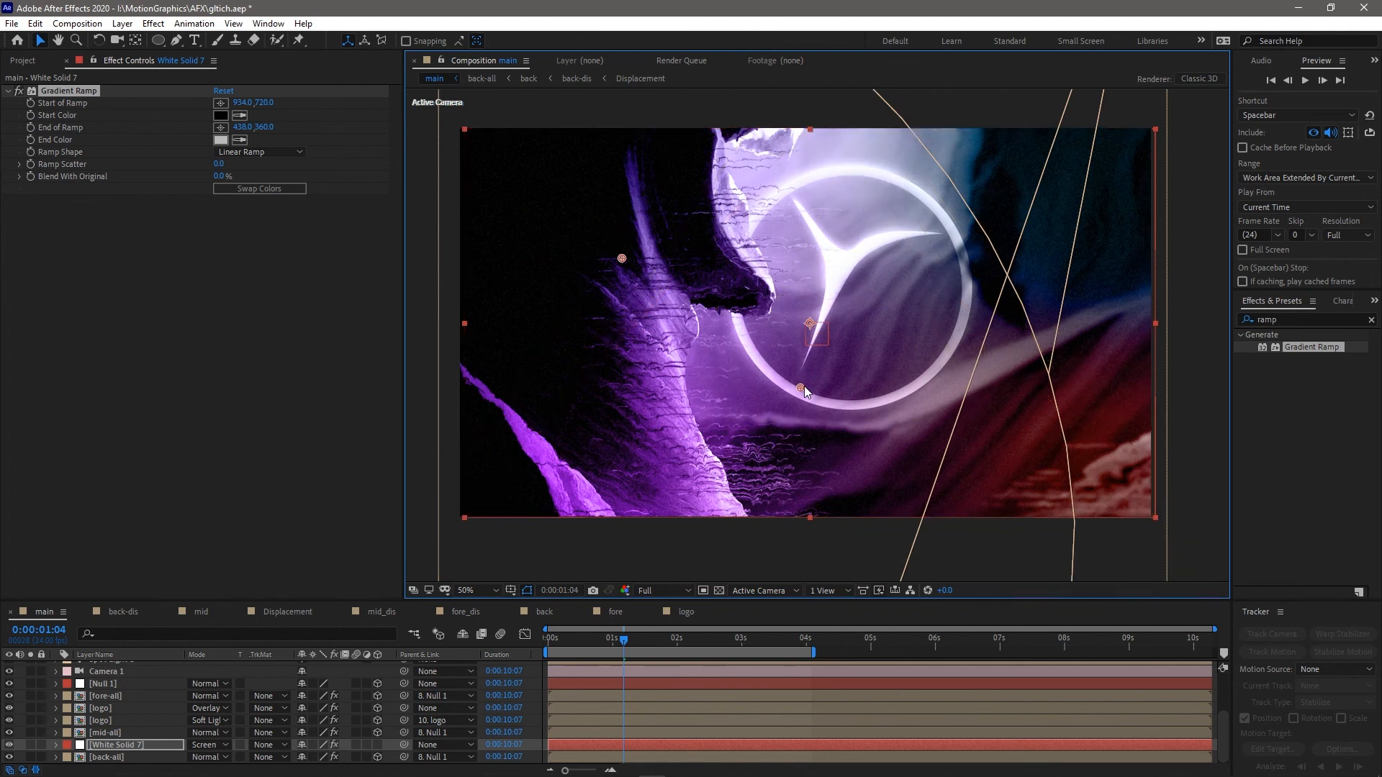
{"action": "left_click_drag", "start_coordinate": [804, 386], "coordinate": [791, 379]}
{"action": "key", "text": "space"}
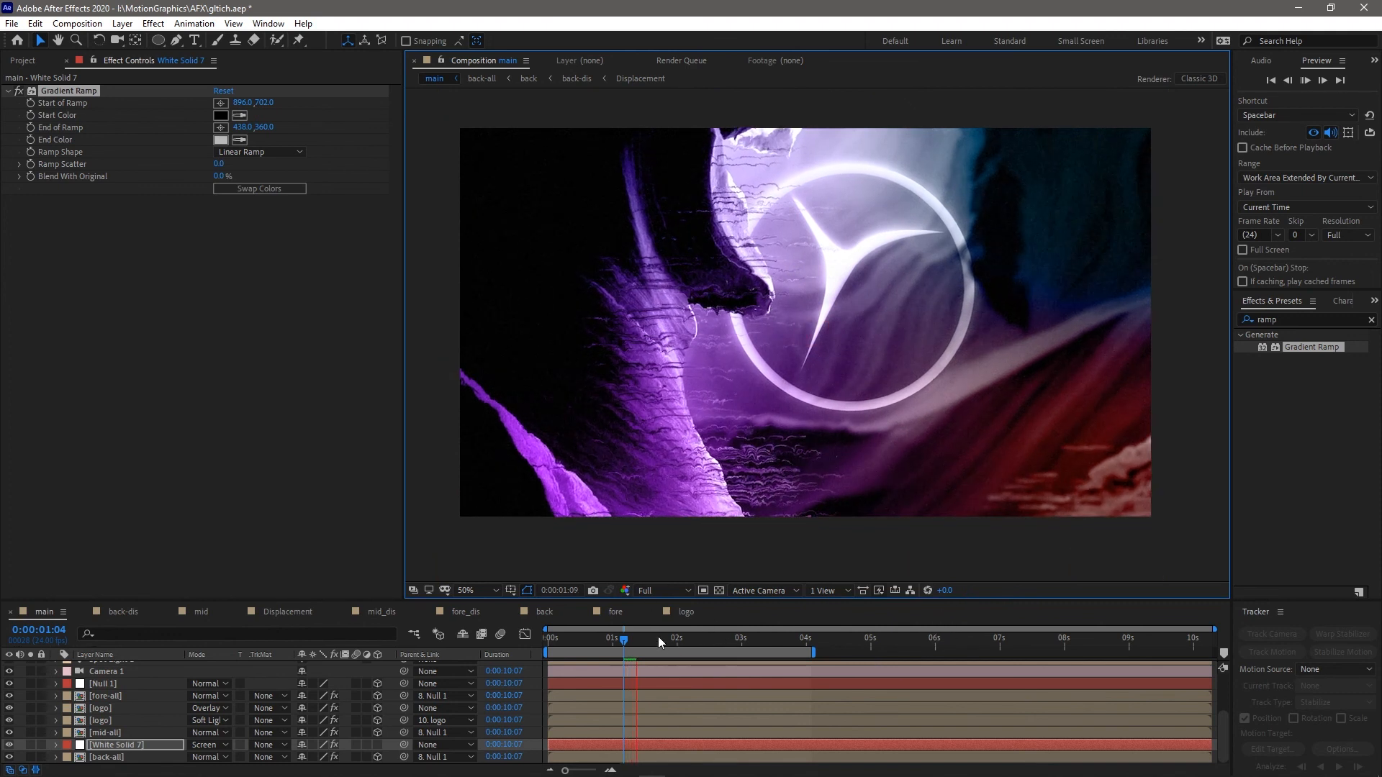
Check the composition around 0:00:02:21 and preview the animation from the first frame
{"action": "left_click_drag", "start_coordinate": [680, 638], "coordinate": [733, 642]}
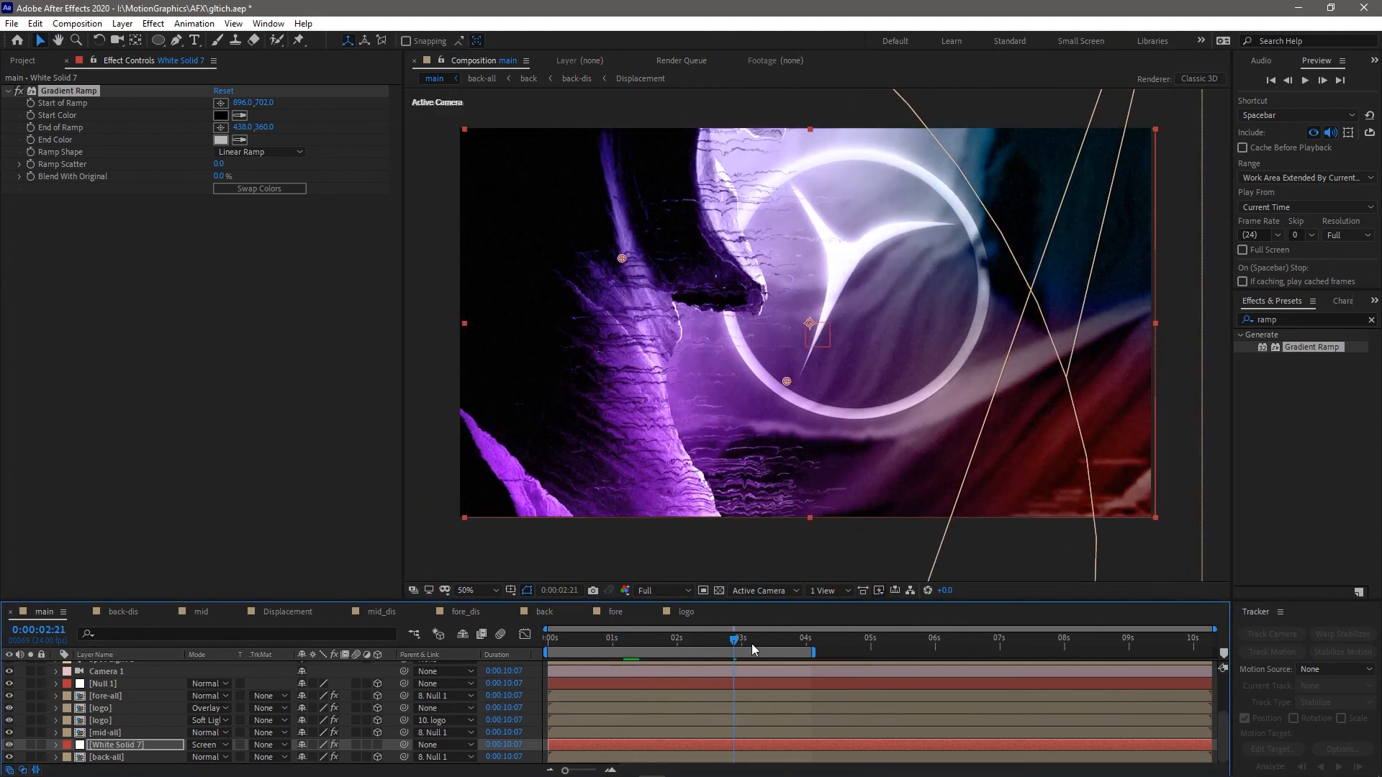
{"action": "left_click_drag", "start_coordinate": [553, 638], "coordinate": [537, 638]}
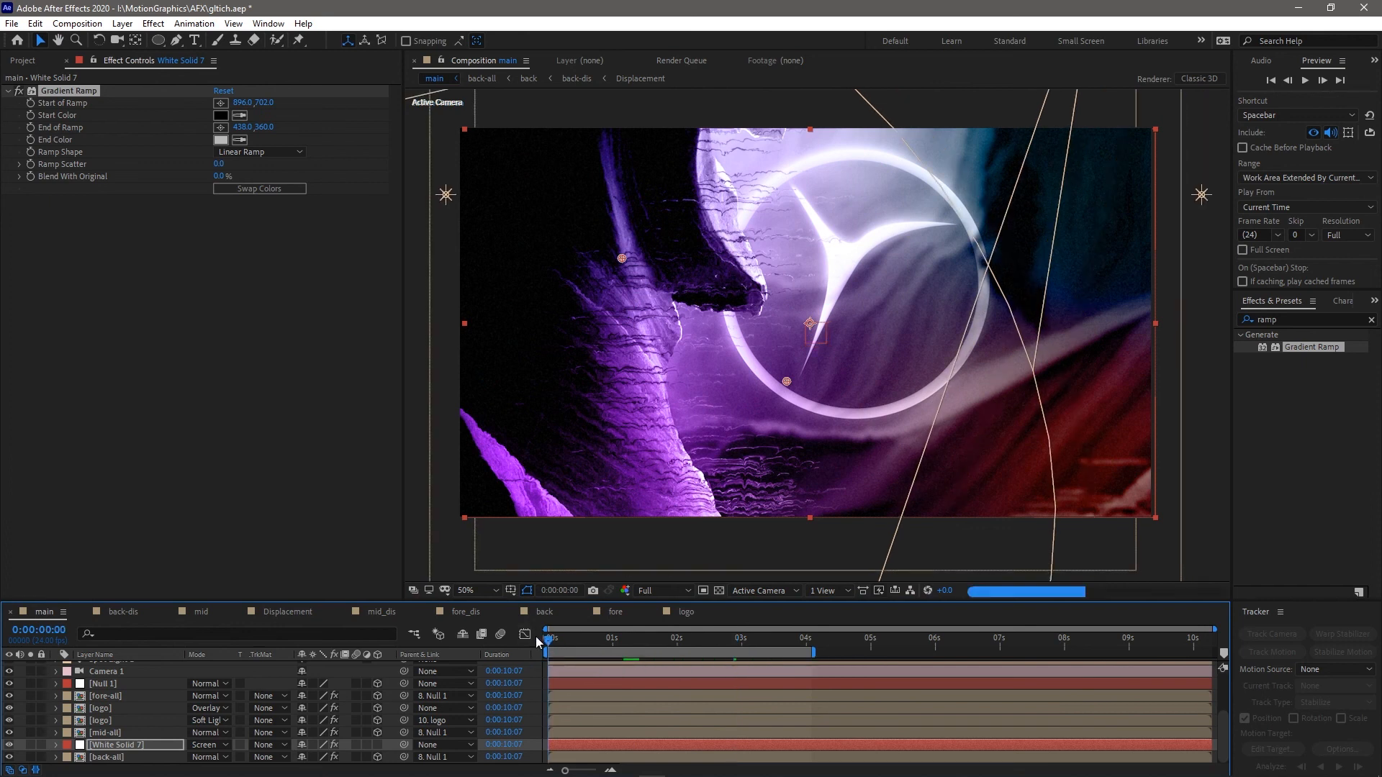
{"action": "key", "text": "space"}
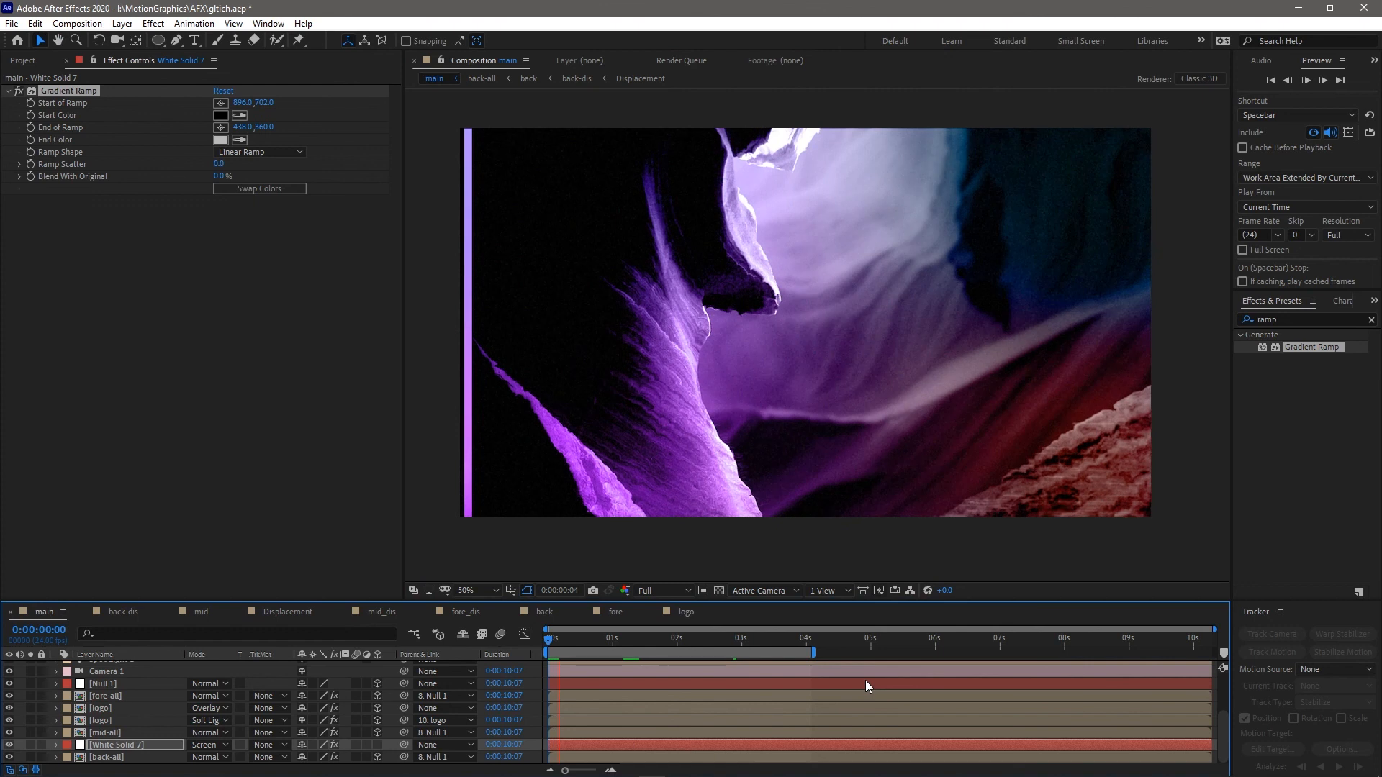
{"action": "key", "text": "space"}
{"action": "left_click", "coordinate": [544, 643]}
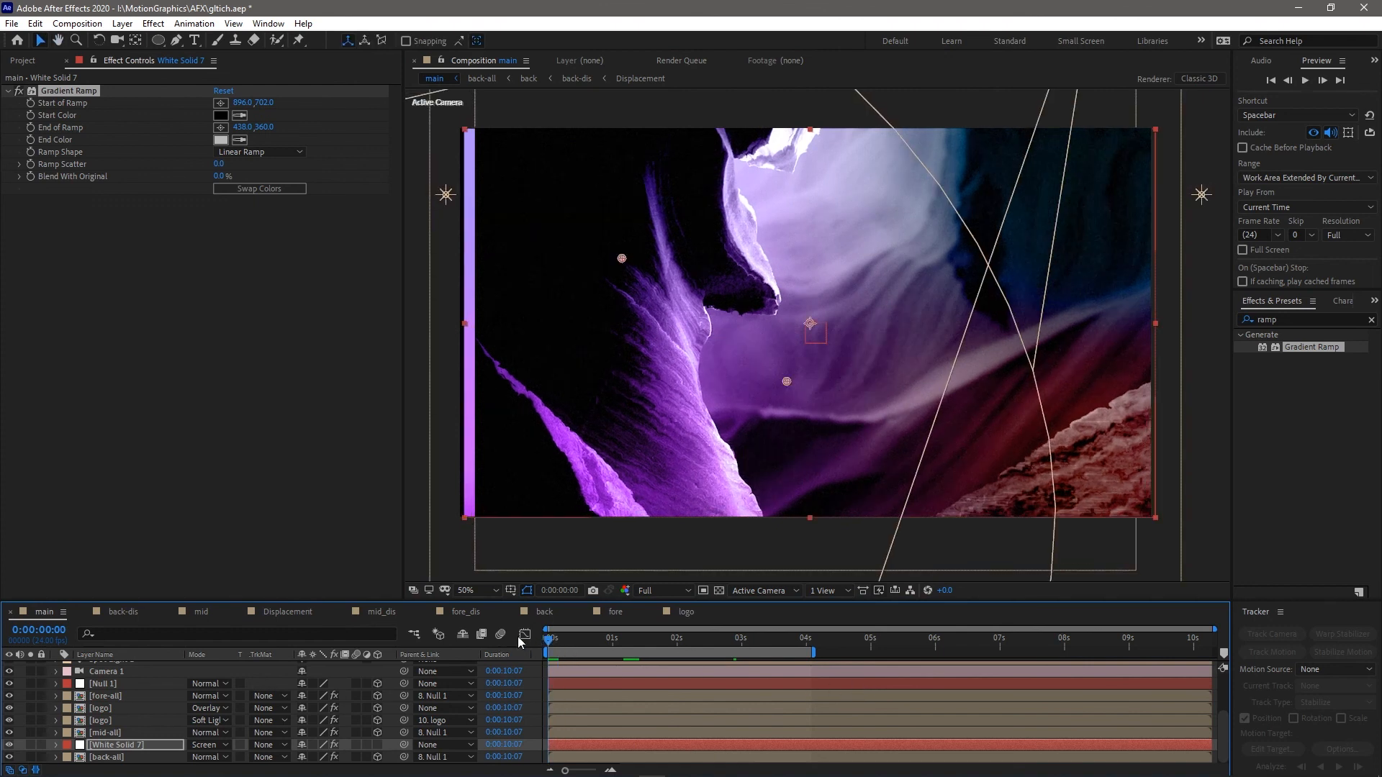
Try shifting the gradient solid down and to the right at the first frame, and undo the move
{"action": "left_click_drag", "start_coordinate": [508, 192], "coordinate": [589, 271]}
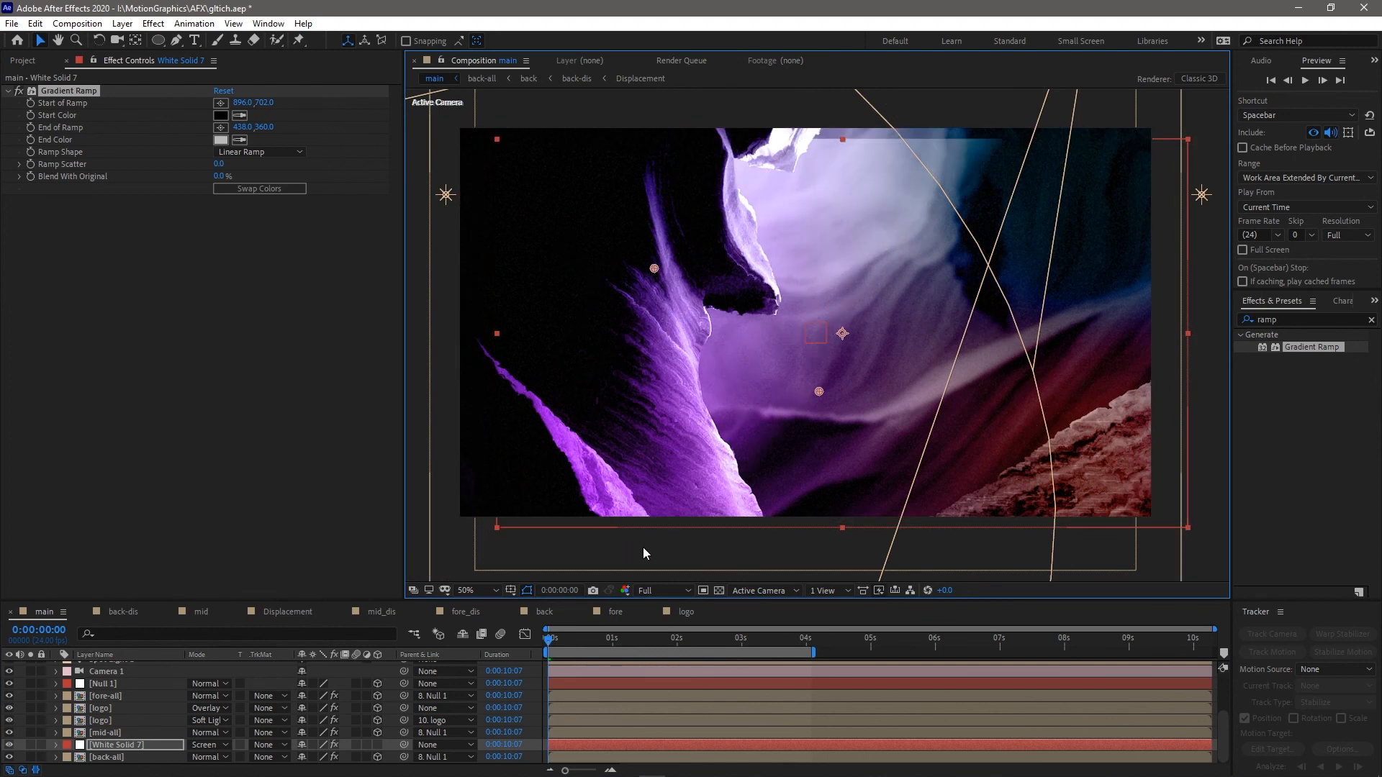
{"action": "key", "text": "ctrl+z"}
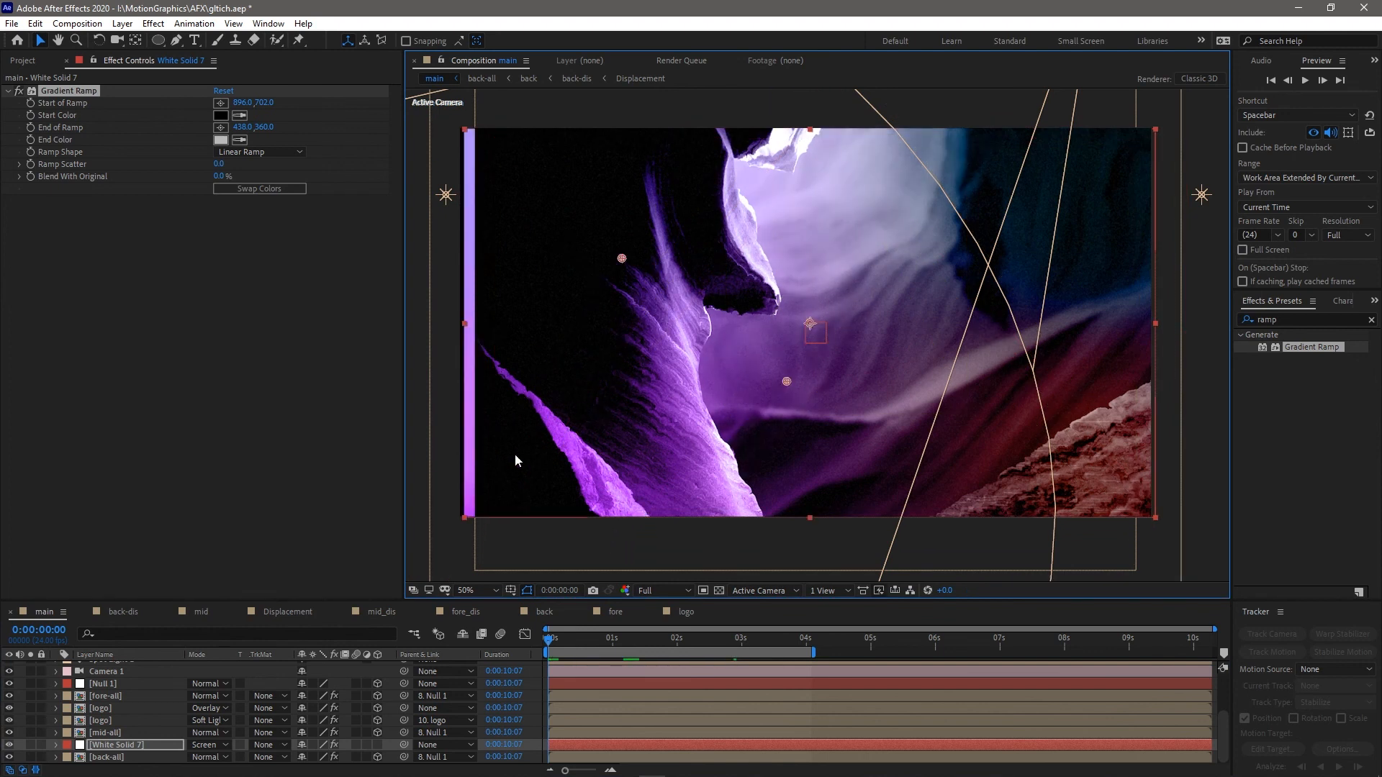
Move the mid-all layer's first Position keyframe to 0:00:00:00 and shift the layer there to -76, 0, -832
{"action": "left_click", "coordinate": [105, 734]}
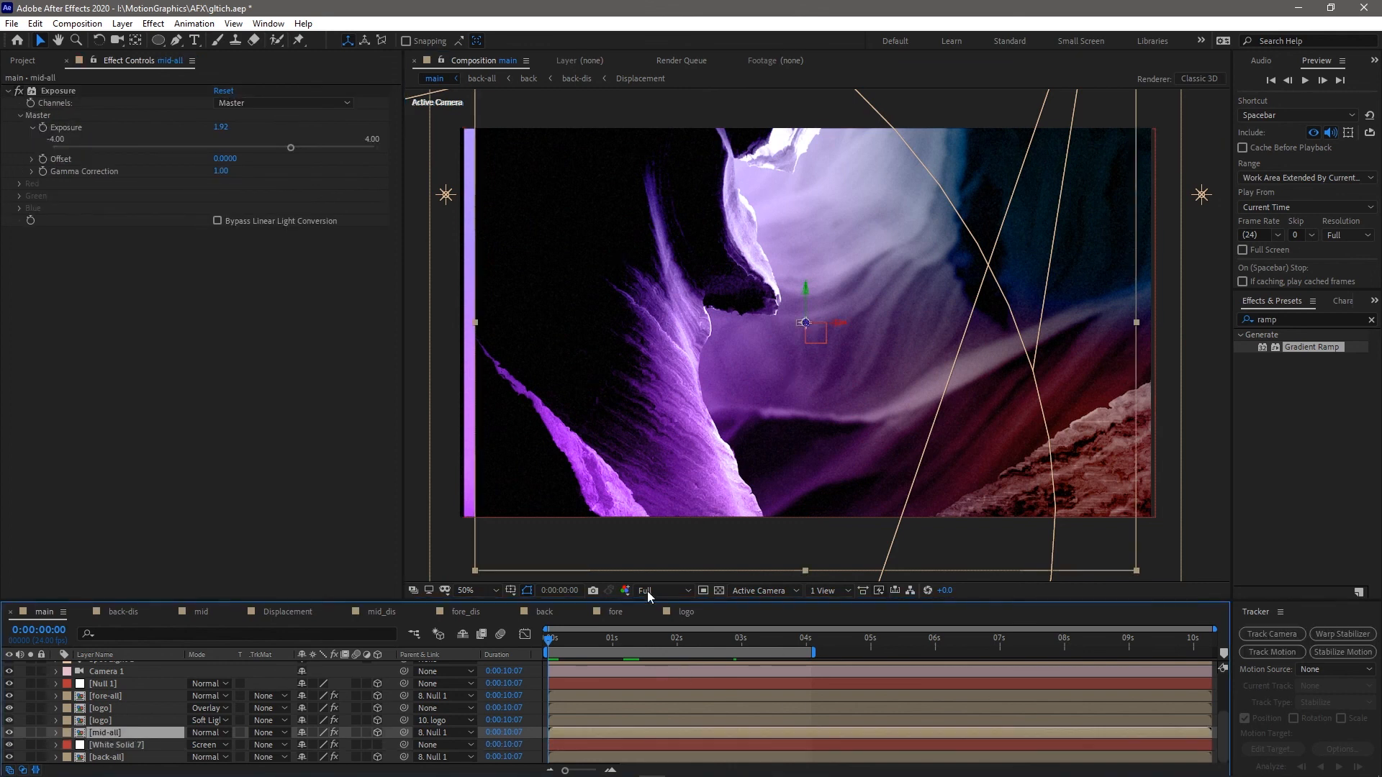
{"action": "key", "text": "u"}
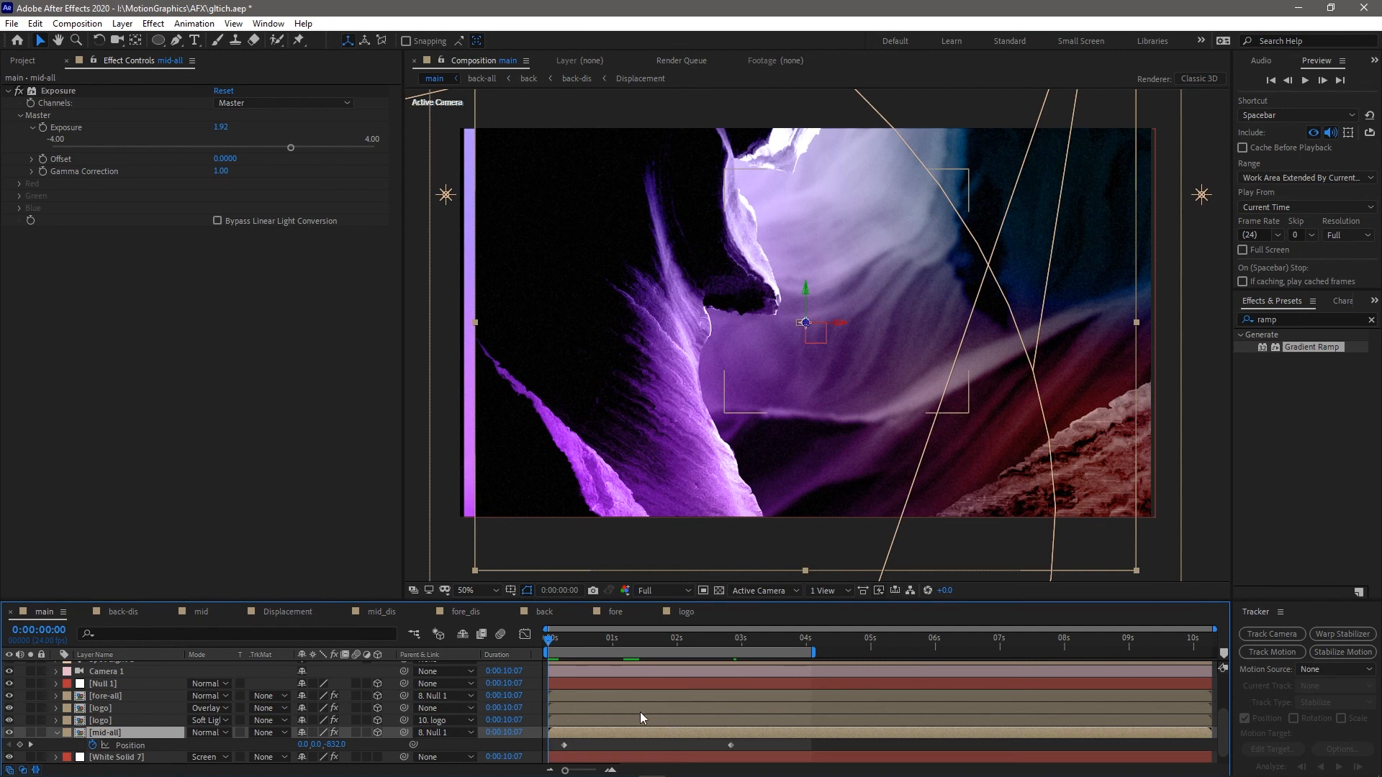
{"action": "left_click", "coordinate": [563, 747]}
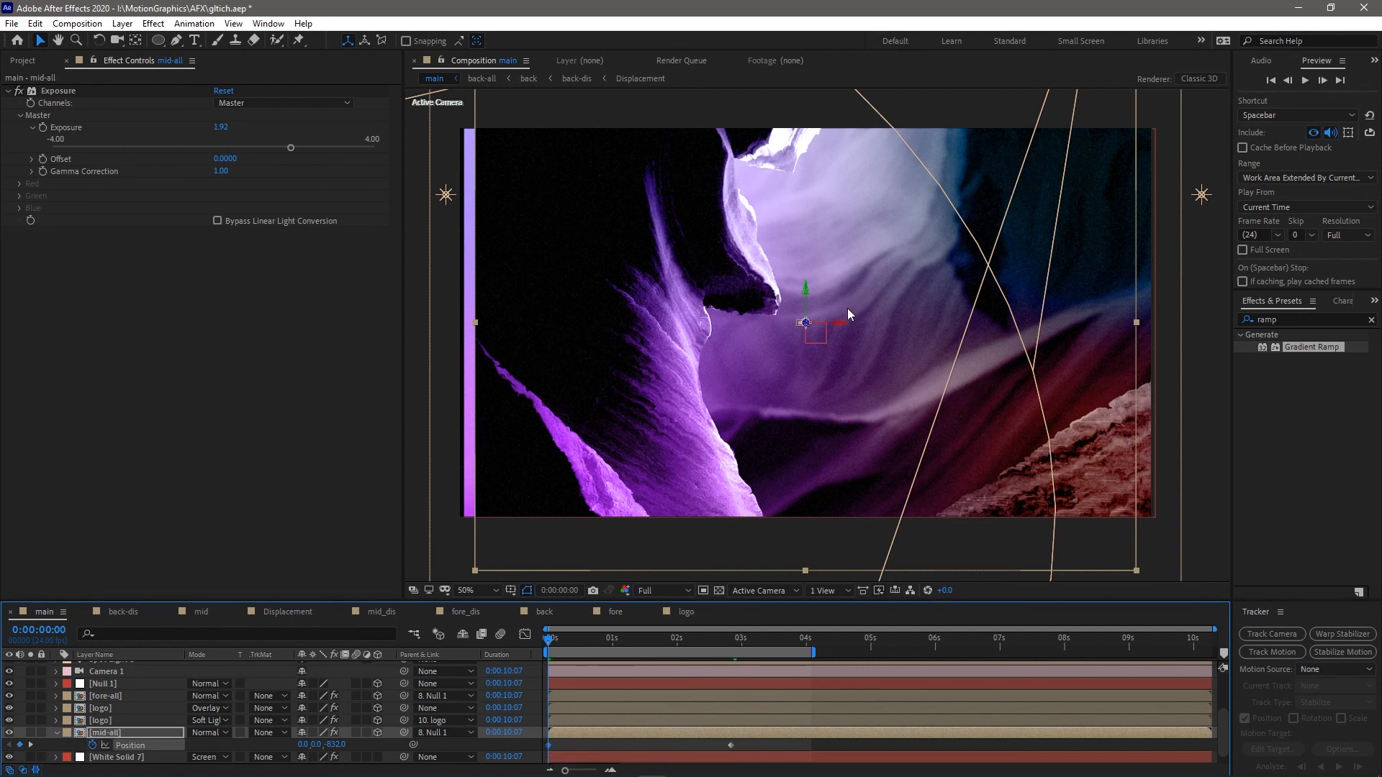
{"action": "left_click_drag", "start_coordinate": [841, 326], "coordinate": [815, 329]}
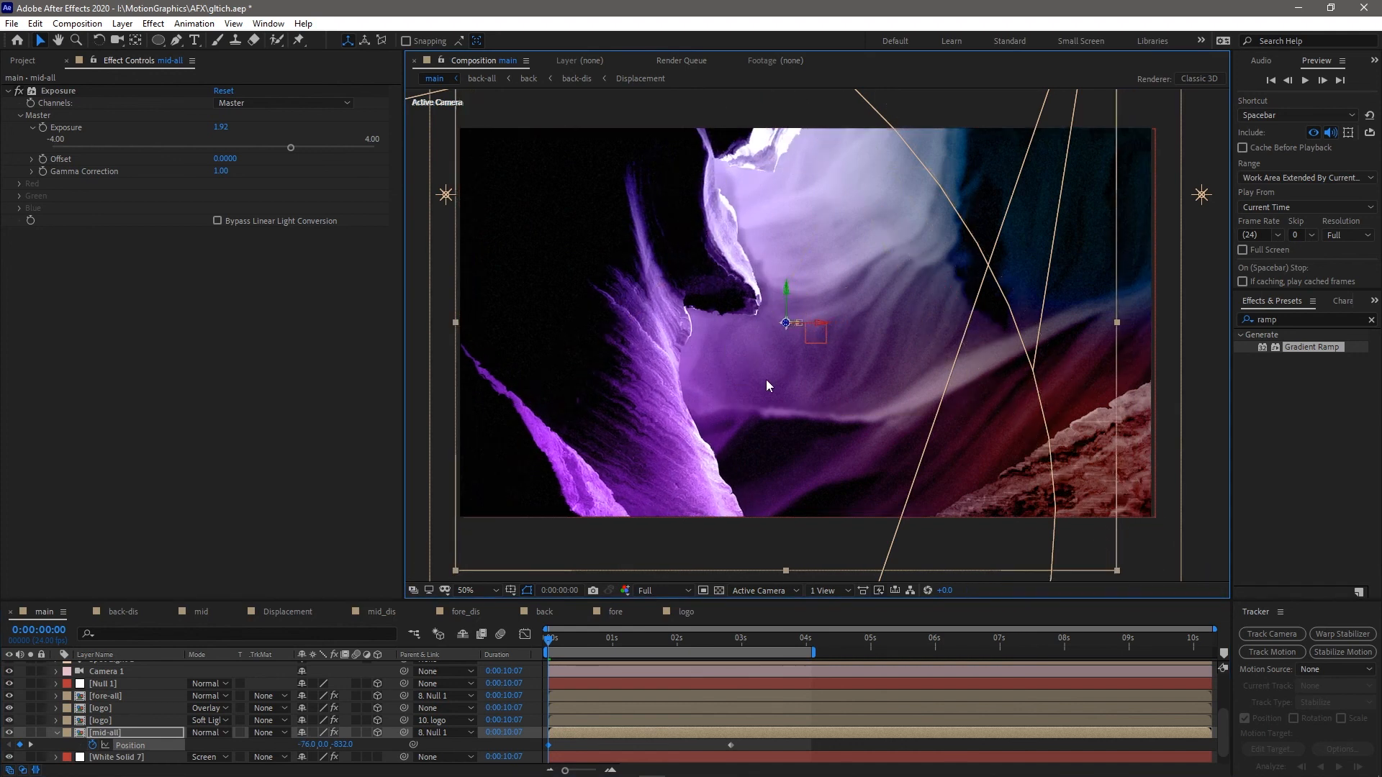
Nudge the mid-all layer slightly left at its 0:00:02:20 Position keyframe and preview the animation from the start
{"action": "left_click_drag", "start_coordinate": [607, 643], "coordinate": [730, 643]}
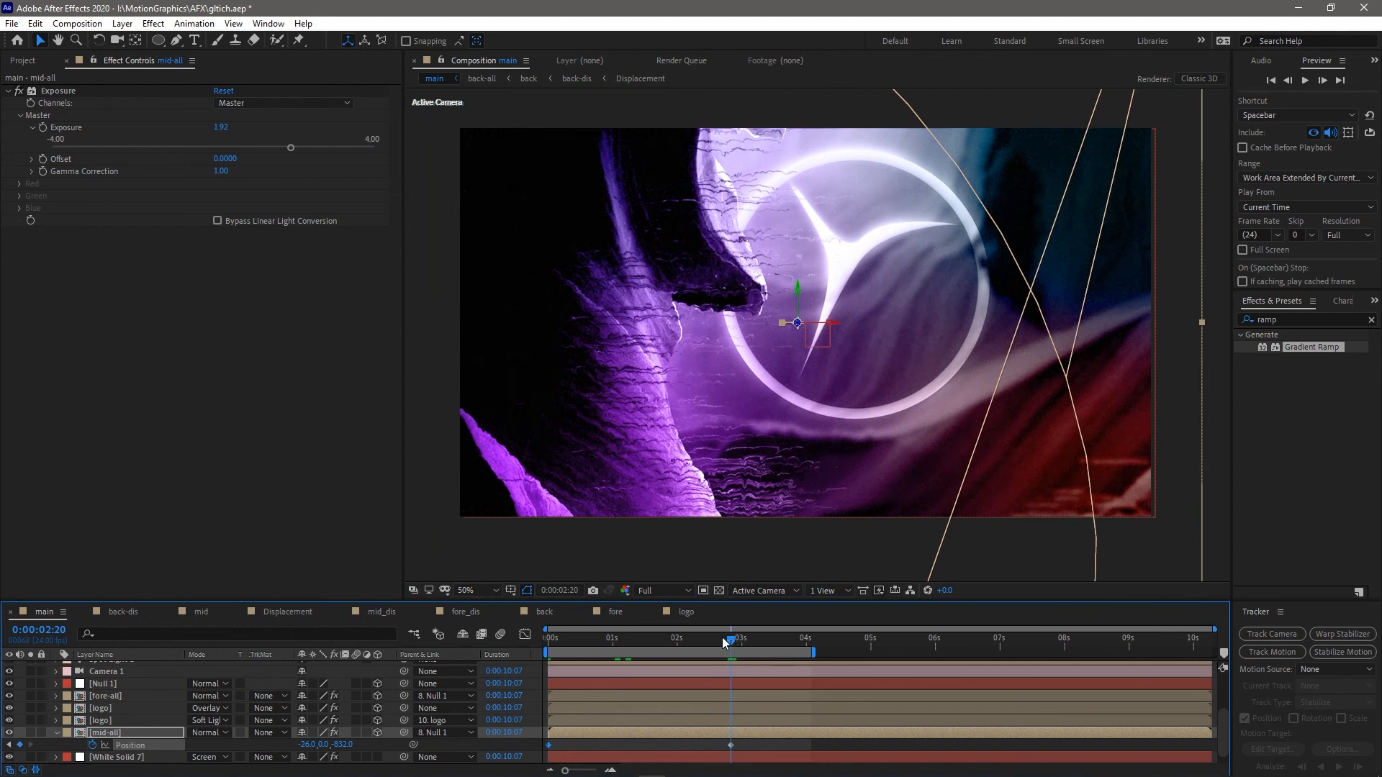
{"action": "left_click_drag", "start_coordinate": [834, 326], "coordinate": [824, 325]}
{"action": "left_click_drag", "start_coordinate": [568, 638], "coordinate": [545, 639]}
{"action": "key", "text": "space"}
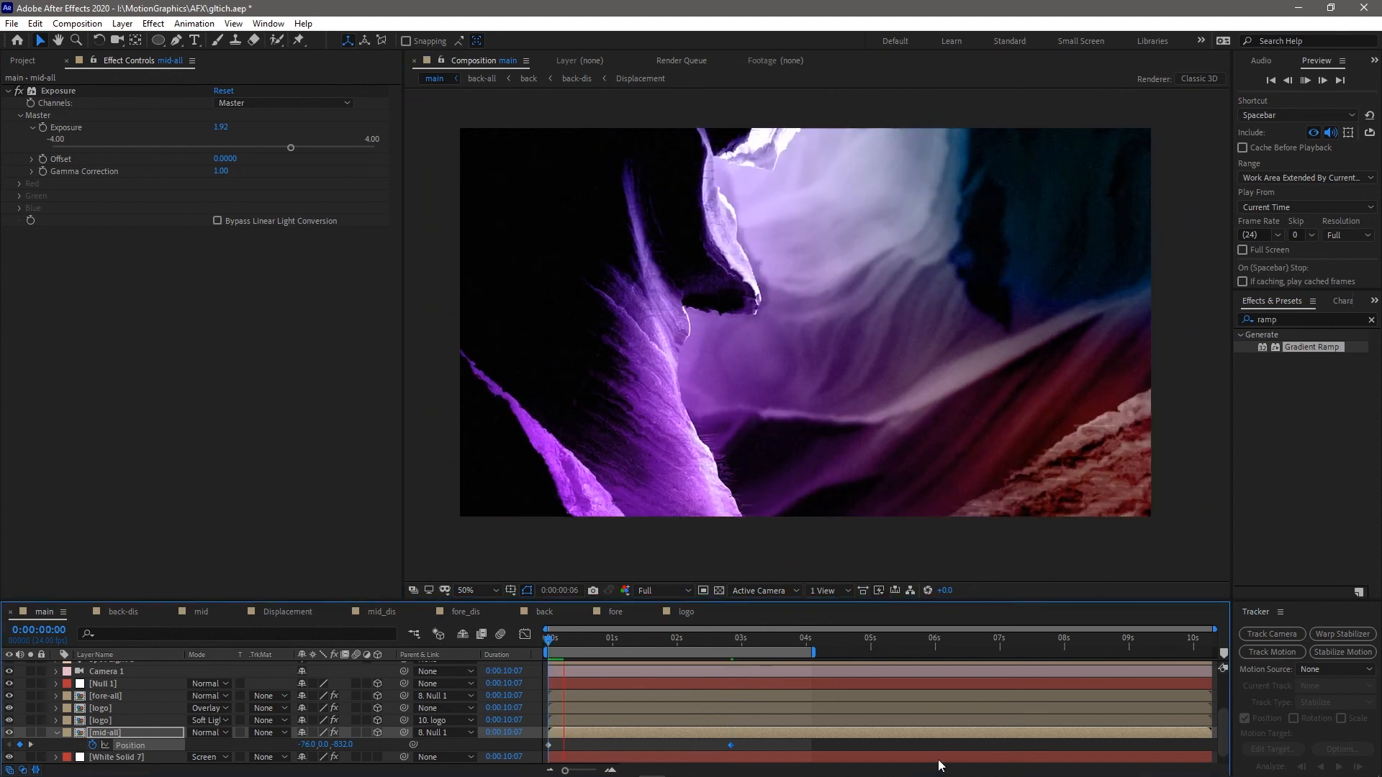